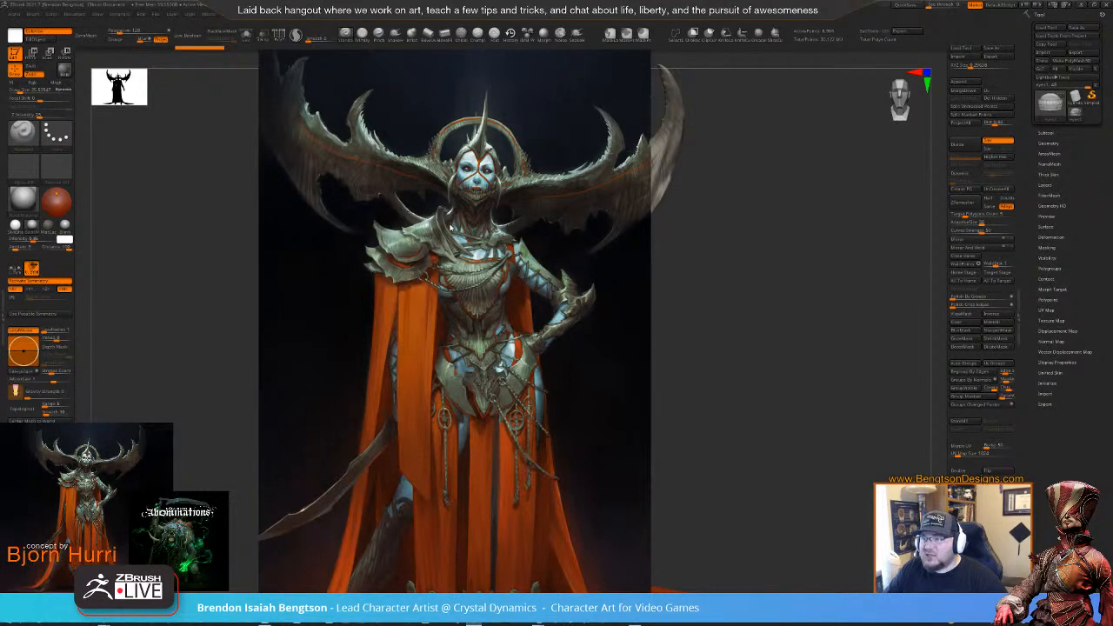
- Examine the concept art's head, torso armor and overall silhouette
scroll(481, 227, "up", 3)
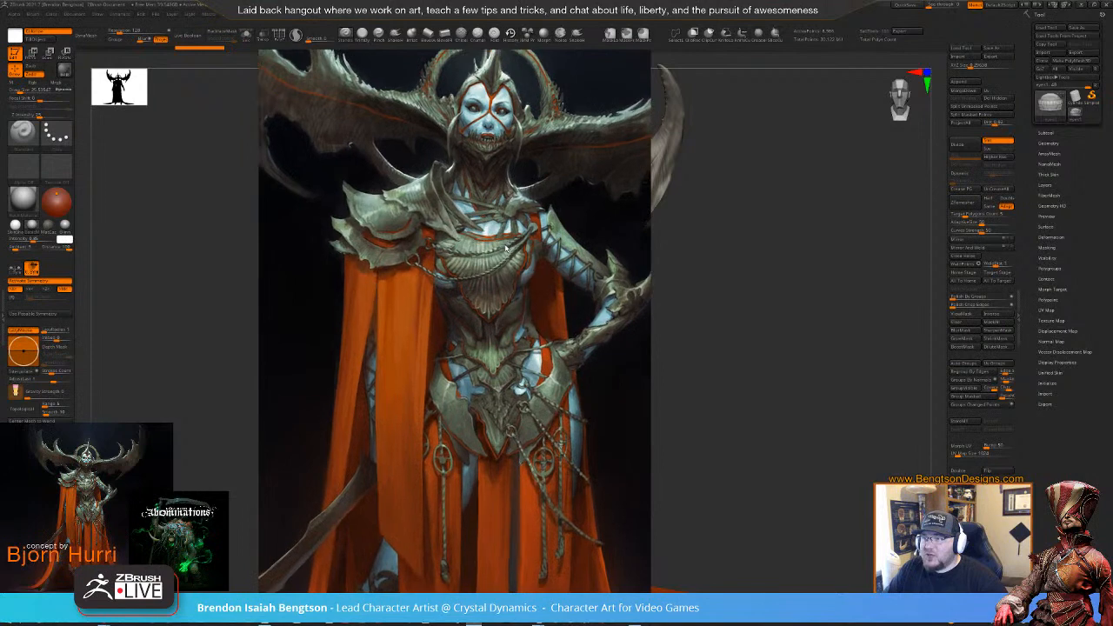
scroll(506, 248, "down", 4)
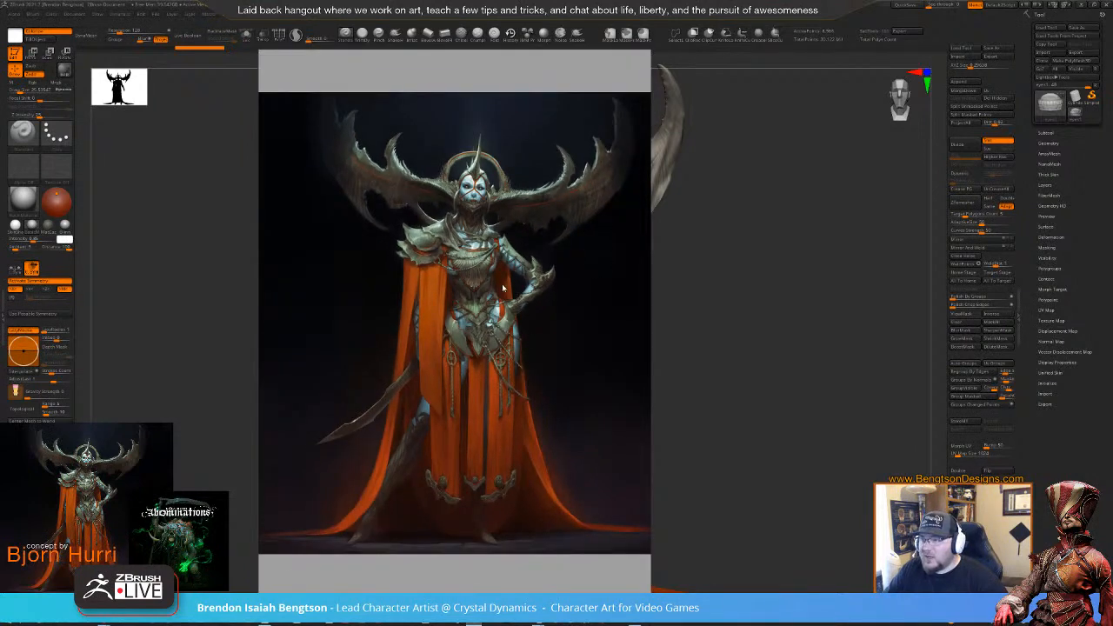
scroll(502, 283, "up", 1)
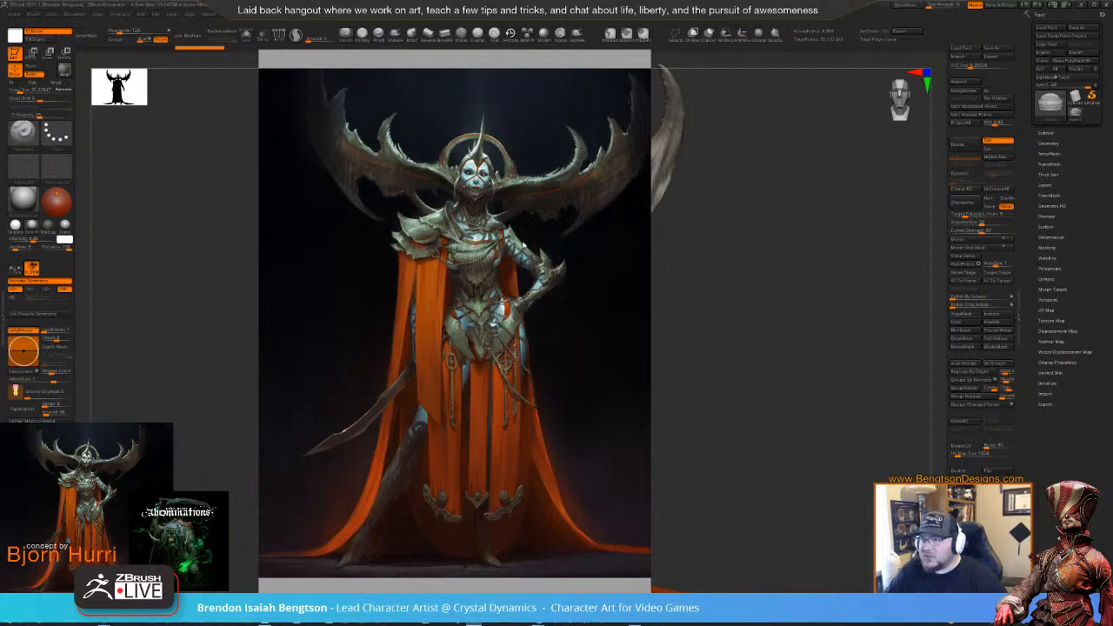
left_click_drag(518, 249, 503, 256)
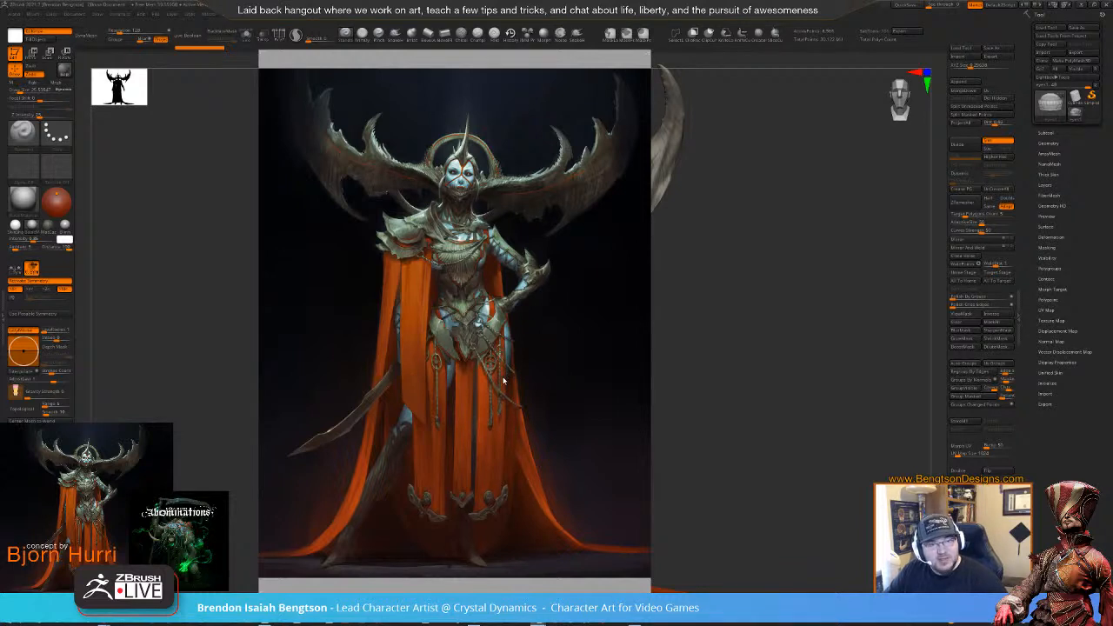
scroll(478, 305, "up", 3)
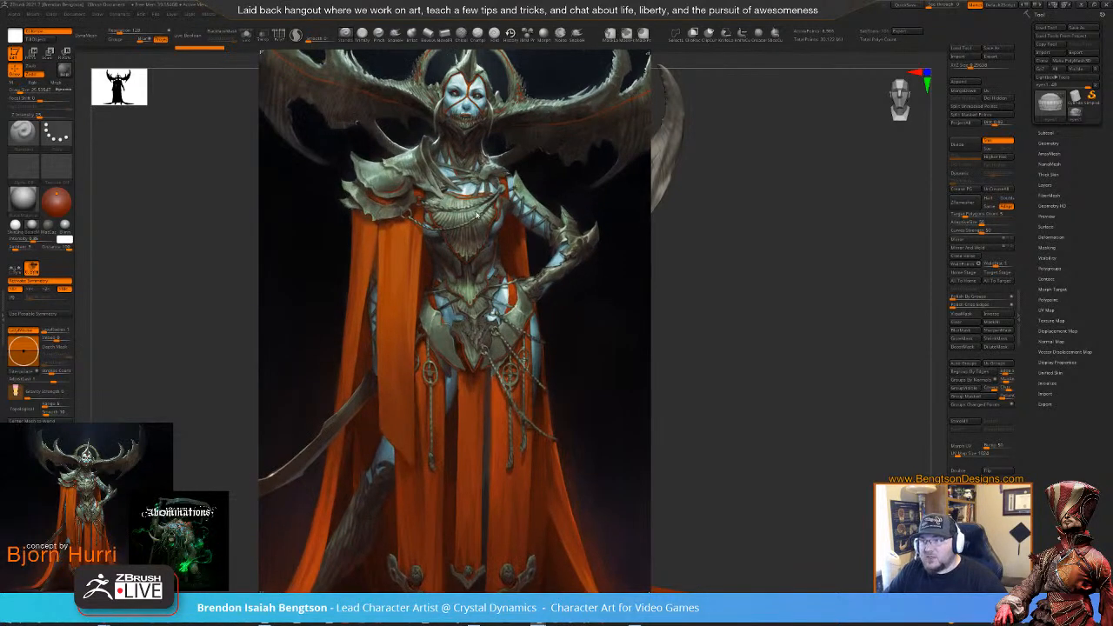
middle_click_drag(476, 214, 479, 292)
- Compare the concept art side by side with the sculpt, and clear the reference off the canvas
left_click_drag(409, 305, 864, 307)
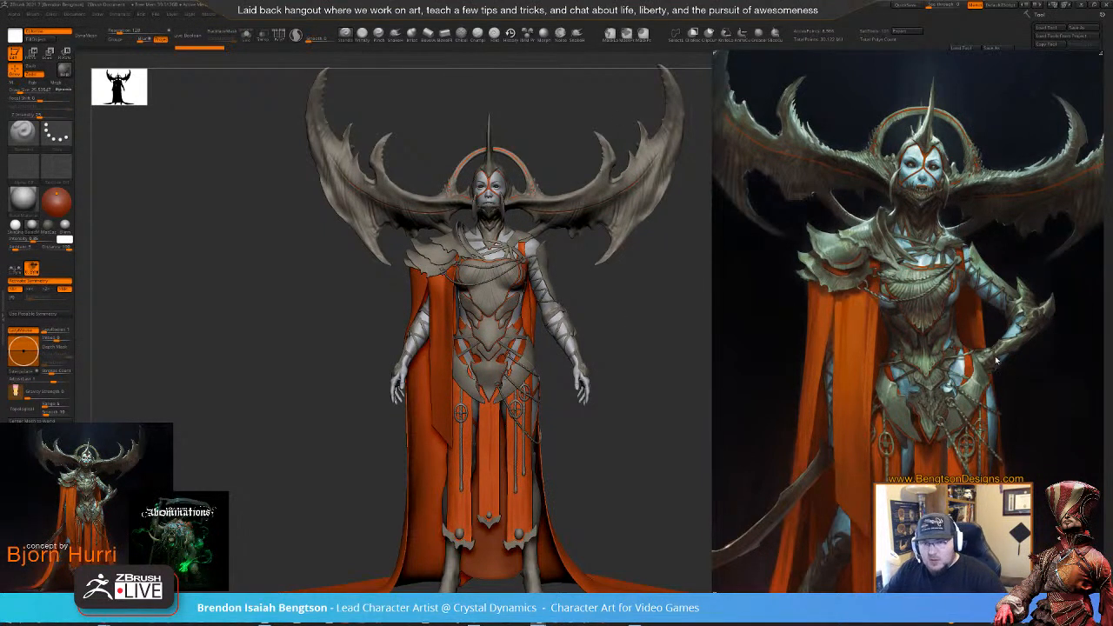
right_click_drag(935, 279, 491, 288)
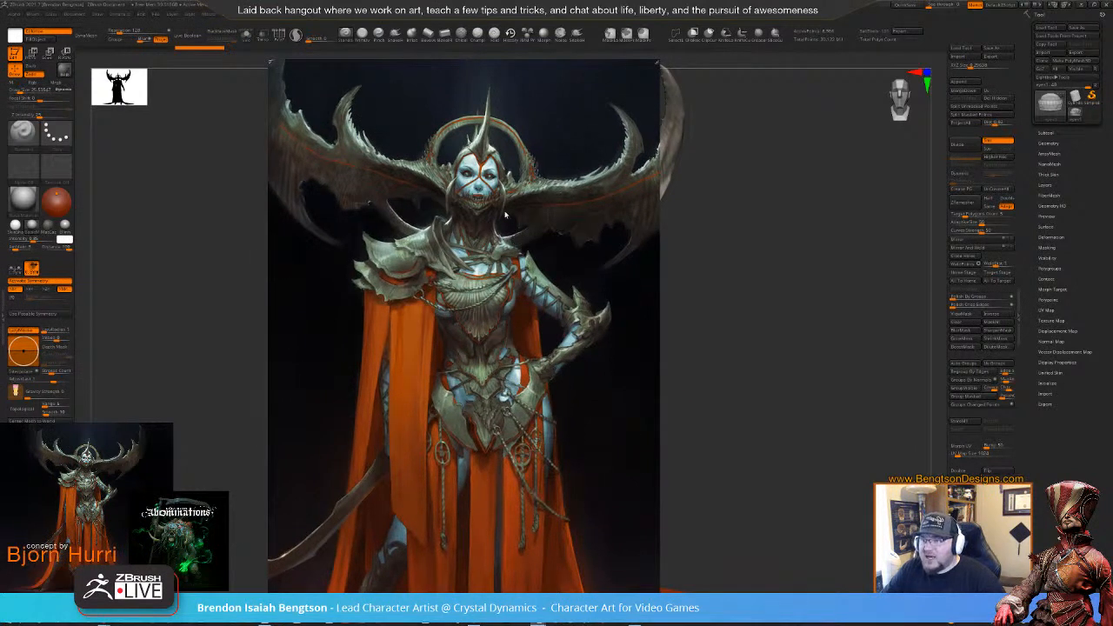
right_click_drag(504, 215, 895, 213)
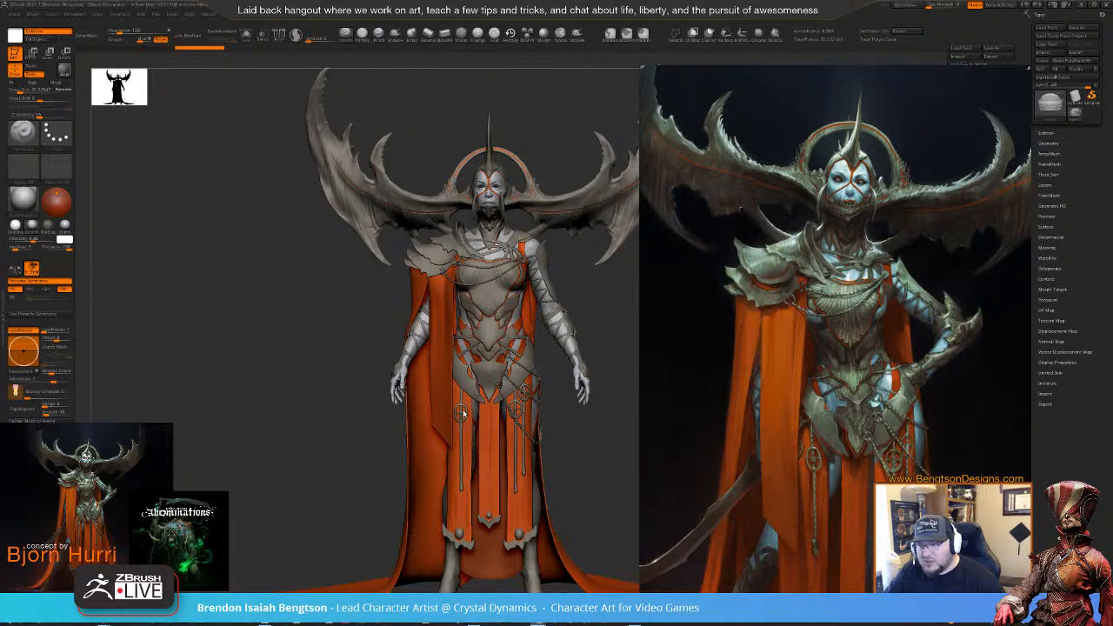
left_click_drag(787, 318, 432, 311)
left_click(736, 333)
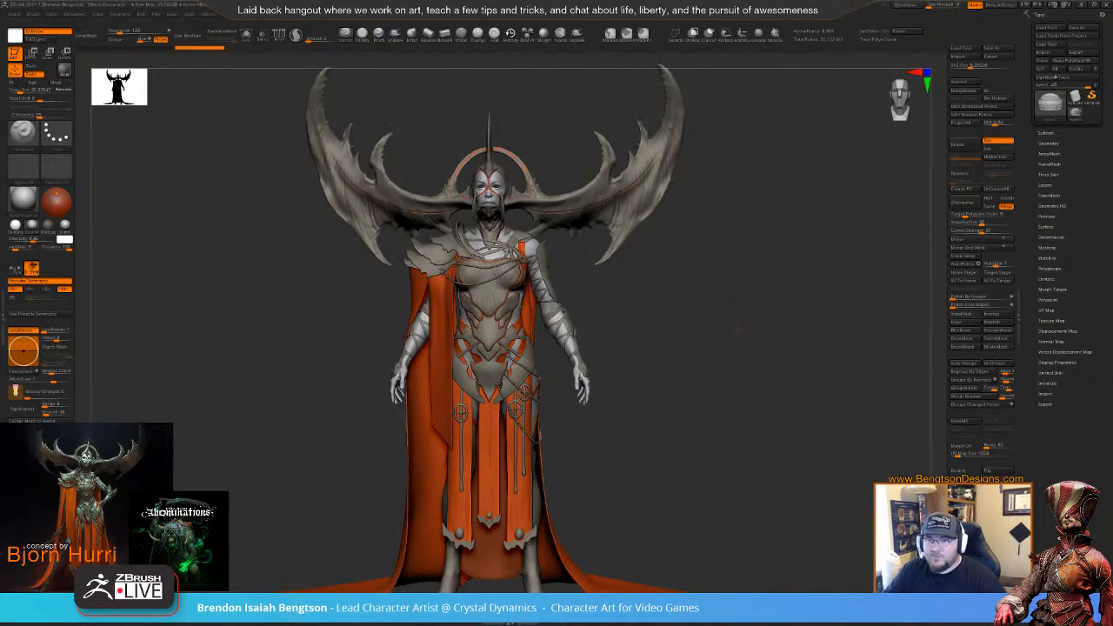
- Inspect the sculpted character from the back and the front, ending on the face, helmet and horns
left_click_drag(735, 329, 702, 363)
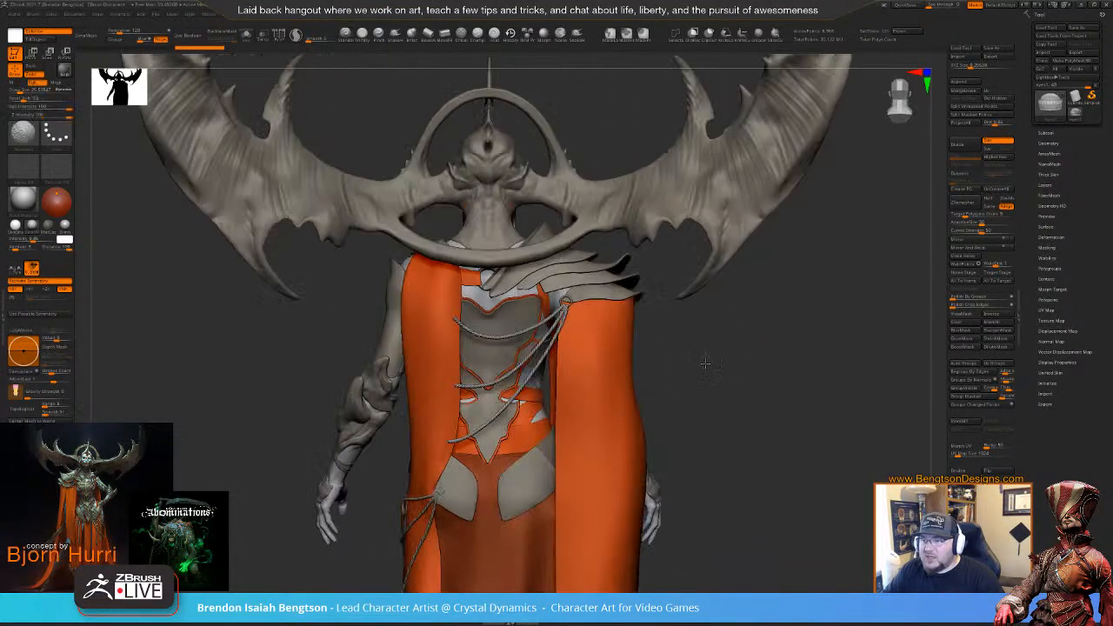
left_click_drag(762, 379, 741, 344, "alt")
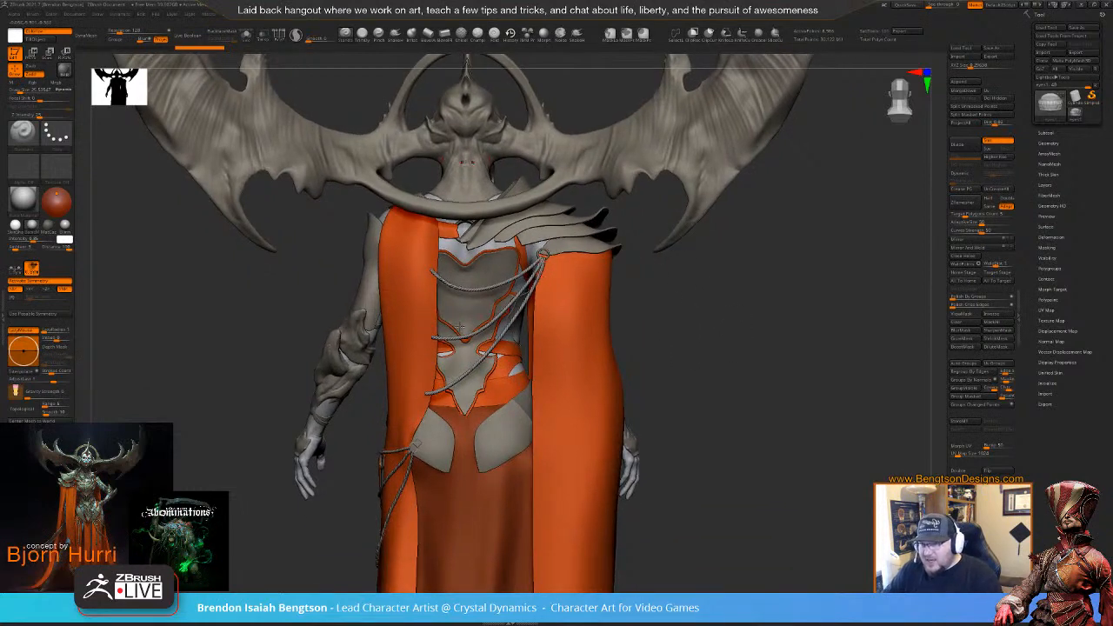
left_click_drag(692, 326, 668, 403)
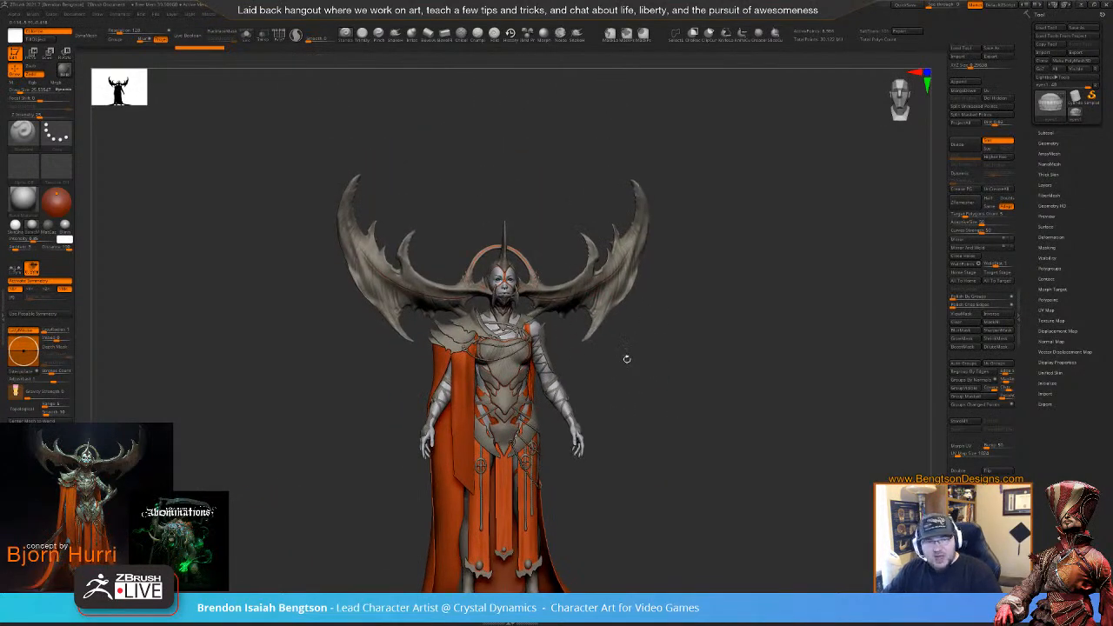
left_click_drag(626, 358, 642, 435, "alt")
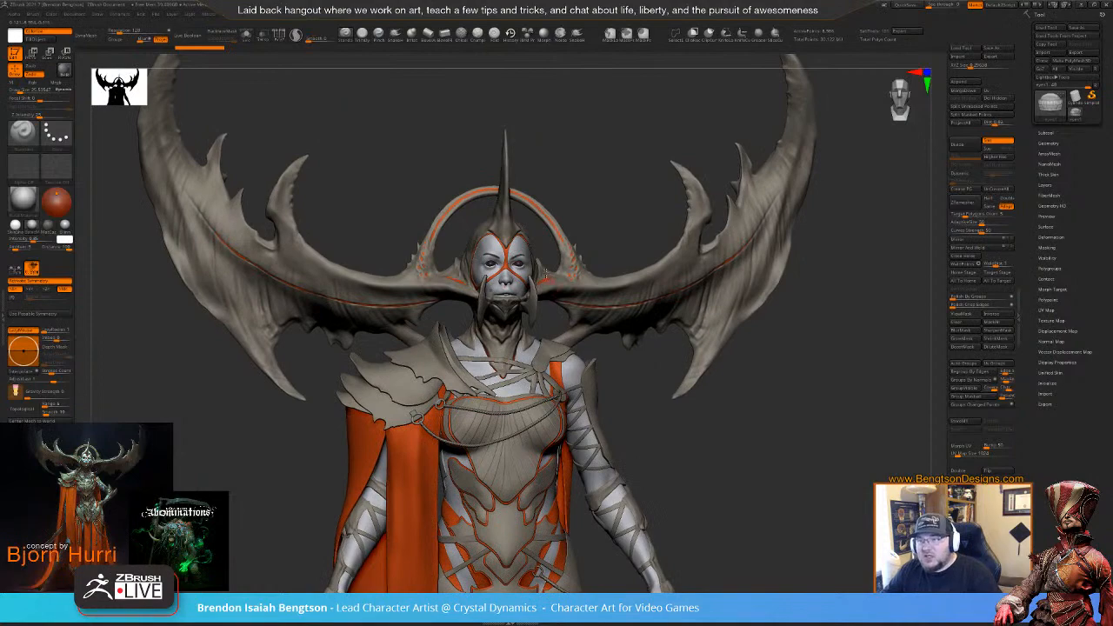
right_click_drag(546, 273, 631, 366)
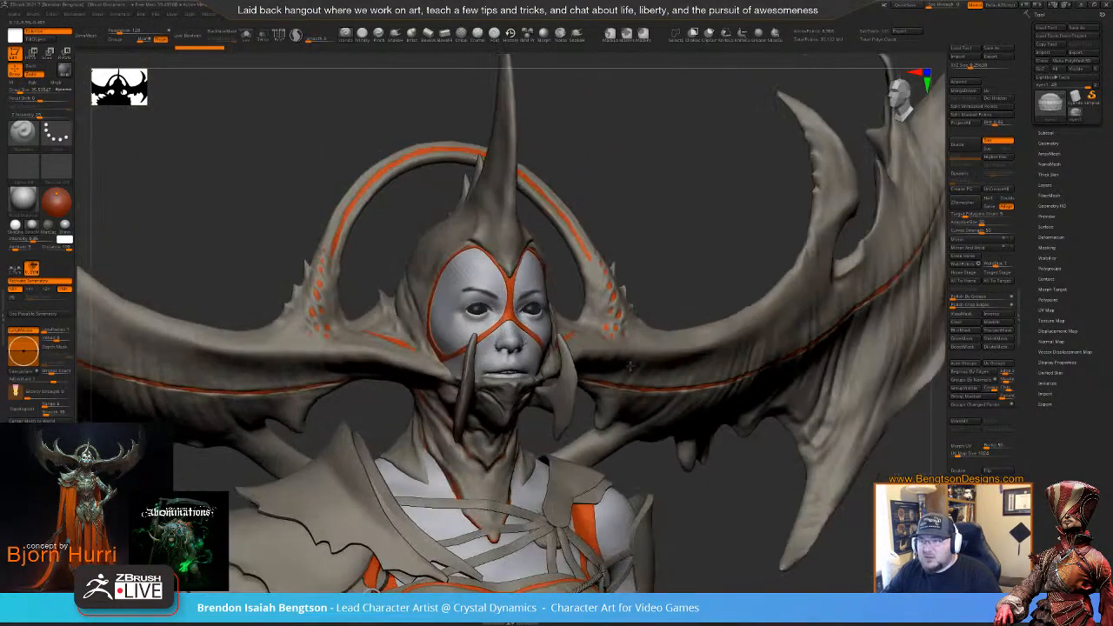
right_click_drag(668, 259, 676, 241, "shift")
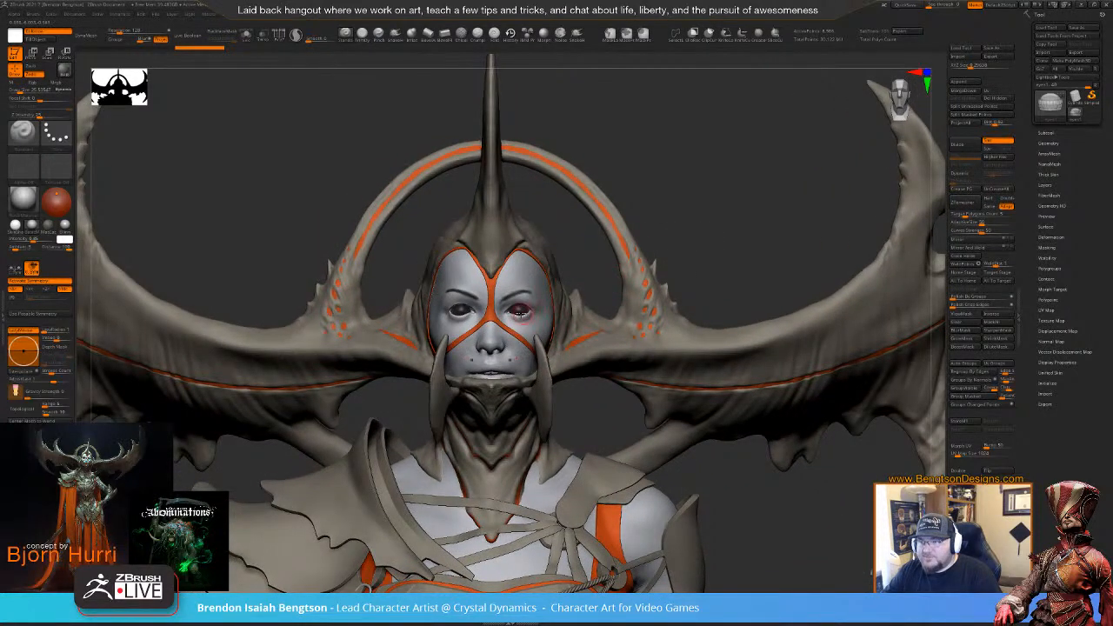
- Push the helmet's chin guard down below the lower lip using a resized Move Topological brush
right_click_drag(694, 252, 652, 257)
key("b")
key("m")
key("t")
key("space")
left_click_drag(467, 379, 476, 384)
left_click(492, 409)
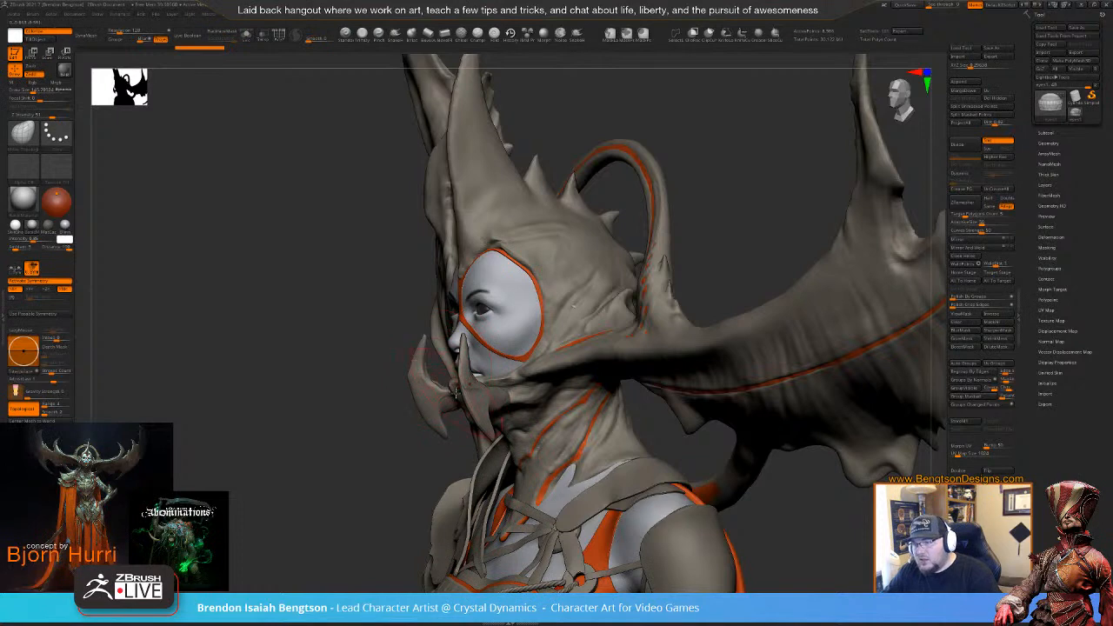
right_click_drag(380, 417, 453, 410)
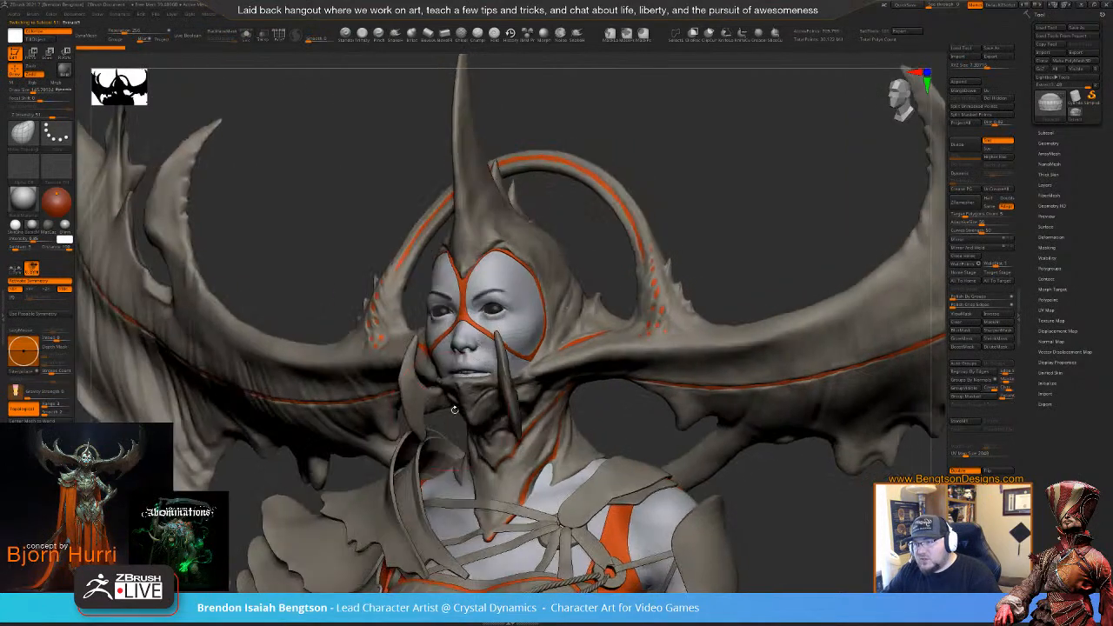
key("space")
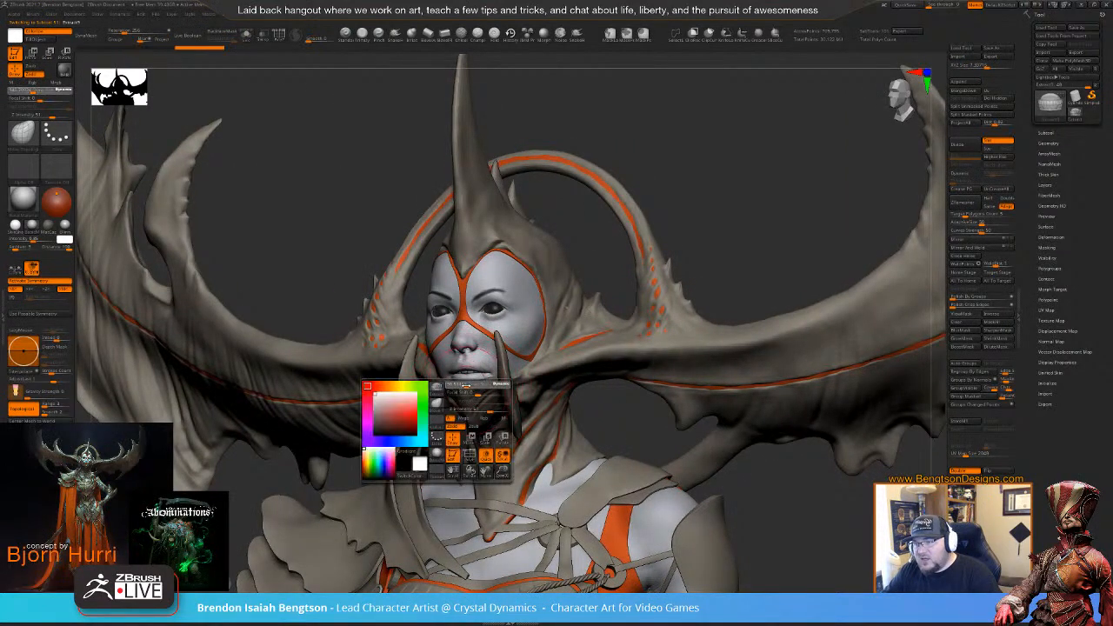
mouse_move(497, 382)
left_mouse_down()
mouse_move(480, 366)
mouse_move(466, 397)
left_mouse_up()
key("ctrl+shift+z")
key("ctrl+shift+z")
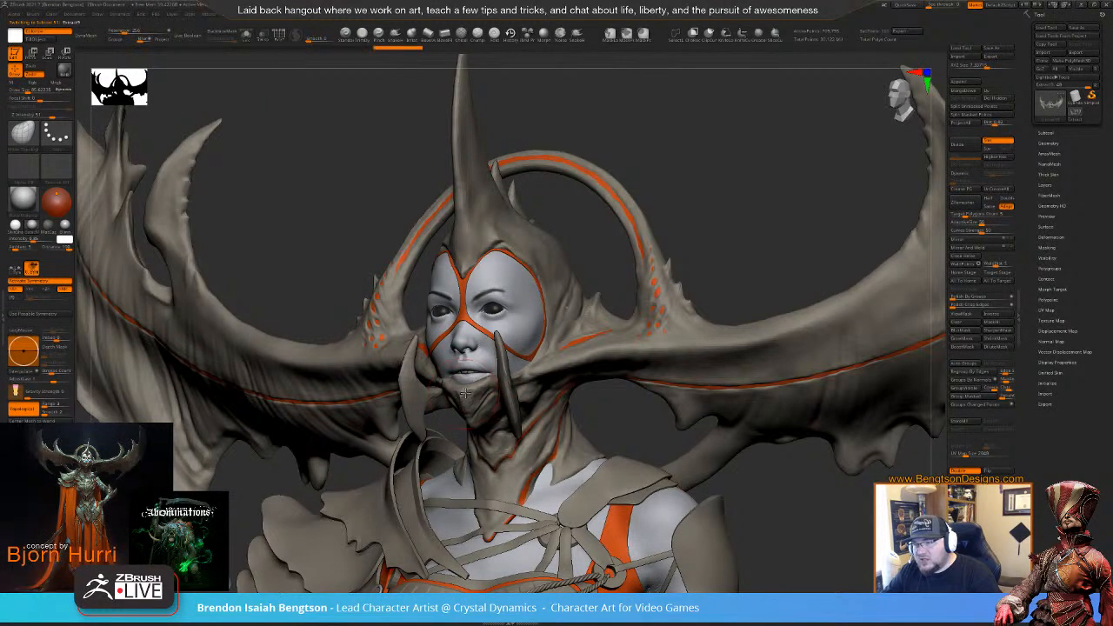
key("ctrl+shift+z")
key("ctrl+shift+z")
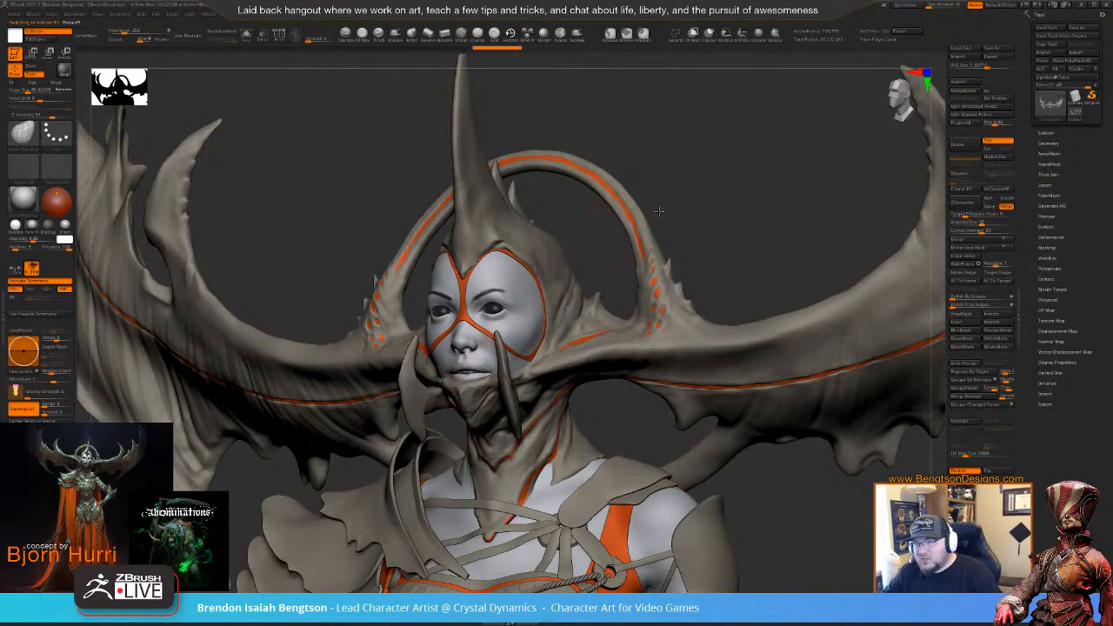
mouse_move(720, 180)
left_mouse_down()
mouse_move(735, 179)
mouse_move(658, 209)
mouse_move(674, 210)
mouse_move(652, 239)
left_mouse_up()
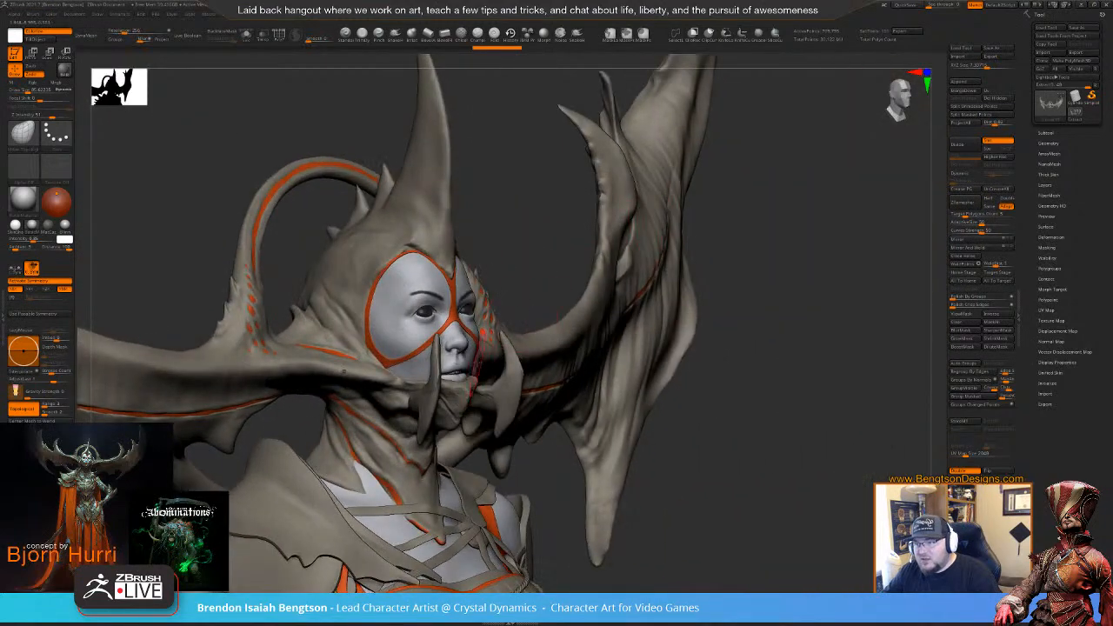
- Refine the chin guard's edge around the mouth with a smaller Move Topological brush, working from both sides and above
key("space")
left_click_drag(484, 365, 472, 366)
mouse_move(565, 244)
left_mouse_down()
mouse_move(546, 233)
mouse_move(476, 362)
left_mouse_up()
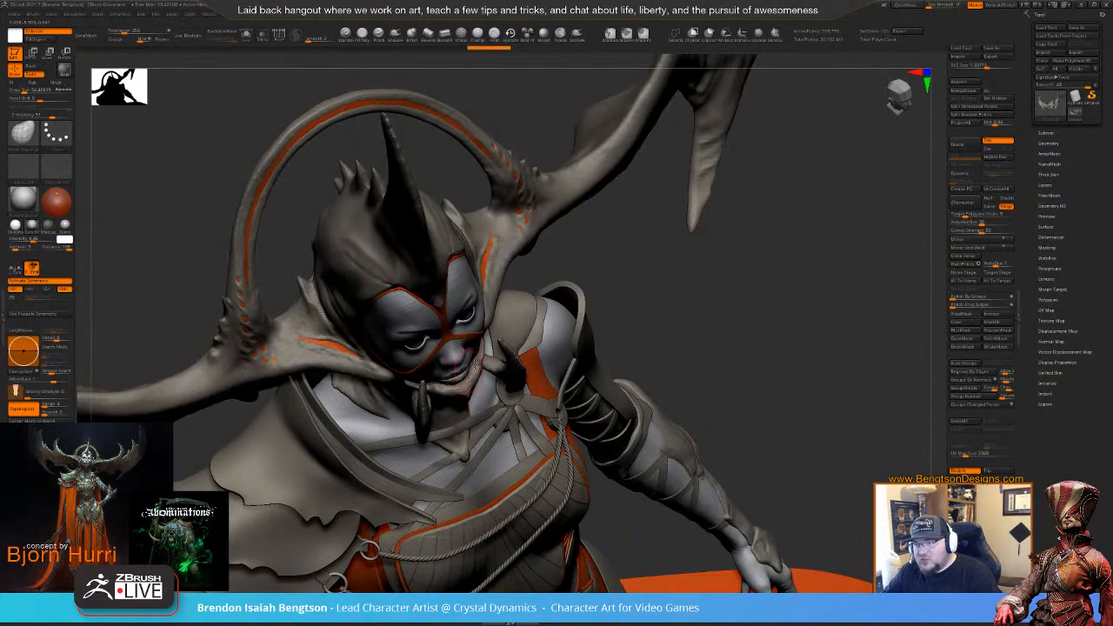
key("ctrl+shift+z")
mouse_move(636, 261)
left_mouse_down()
mouse_move(591, 191)
mouse_move(564, 206)
mouse_move(541, 268)
left_mouse_up()
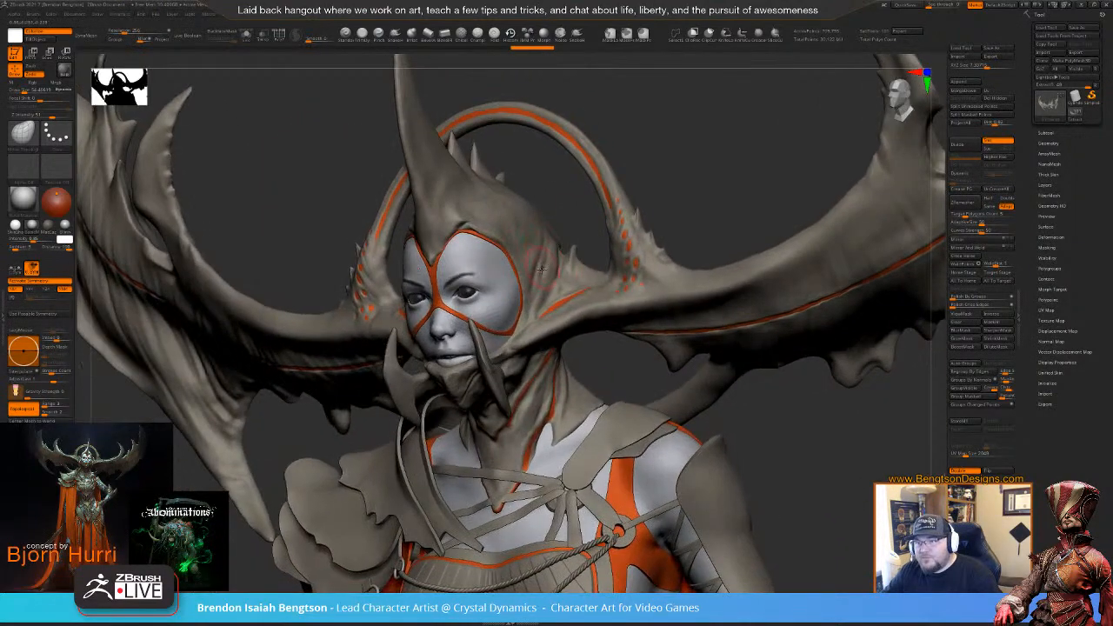
key("ctrl+shift+z")
left_click_drag(663, 173, 663, 168)
left_click_drag(553, 171, 664, 140)
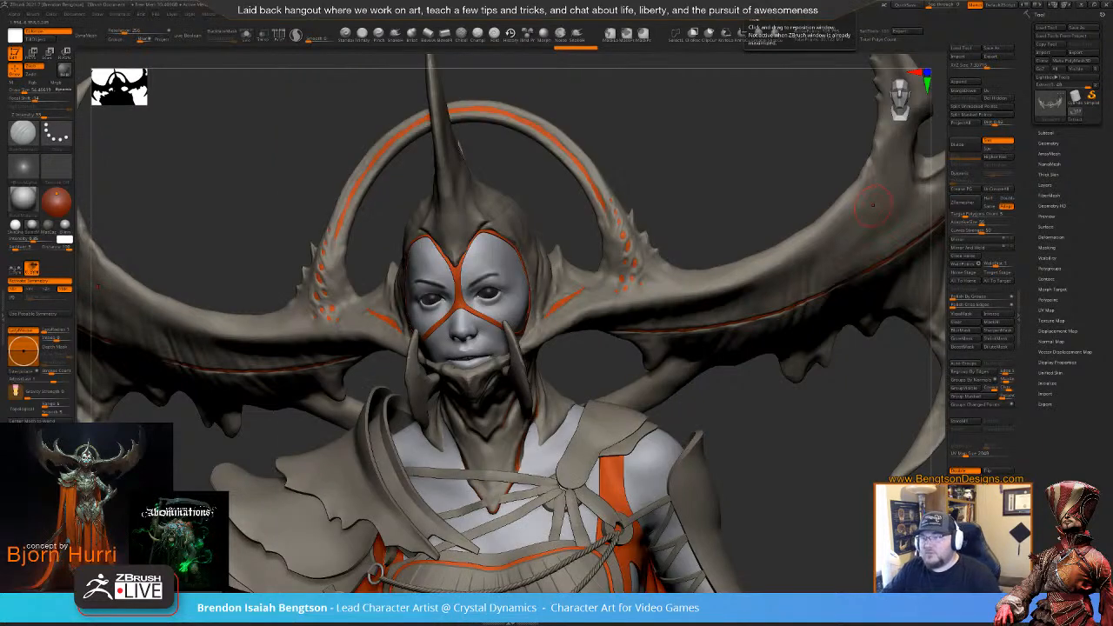
- Lengthen the small spikes along the helmet's crest behind the main horn with a resized Move Topological brush
mouse_move(715, 229)
left_mouse_down()
mouse_move(570, 223)
mouse_move(677, 221)
mouse_move(666, 160)
mouse_move(681, 204)
mouse_move(675, 145)
mouse_move(661, 126)
mouse_move(691, 115)
left_mouse_up()
mouse_move(653, 147)
left_mouse_down("alt")
mouse_move(599, 279)
mouse_move(569, 298)
mouse_move(589, 251)
left_mouse_up("alt")
key("b")
key("m")
key("t")
key("space")
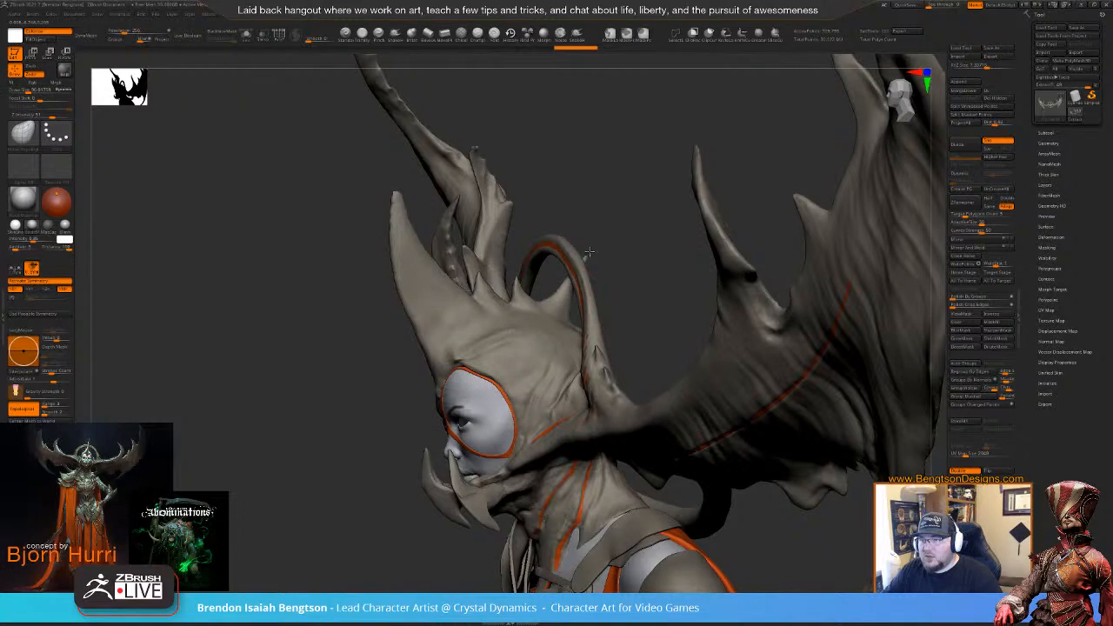
mouse_move(648, 276)
left_mouse_down()
mouse_move(621, 271)
mouse_move(661, 265)
mouse_move(618, 261)
left_mouse_up()
mouse_move(490, 240)
left_mouse_down()
mouse_move(504, 242)
mouse_move(503, 270)
left_mouse_up()
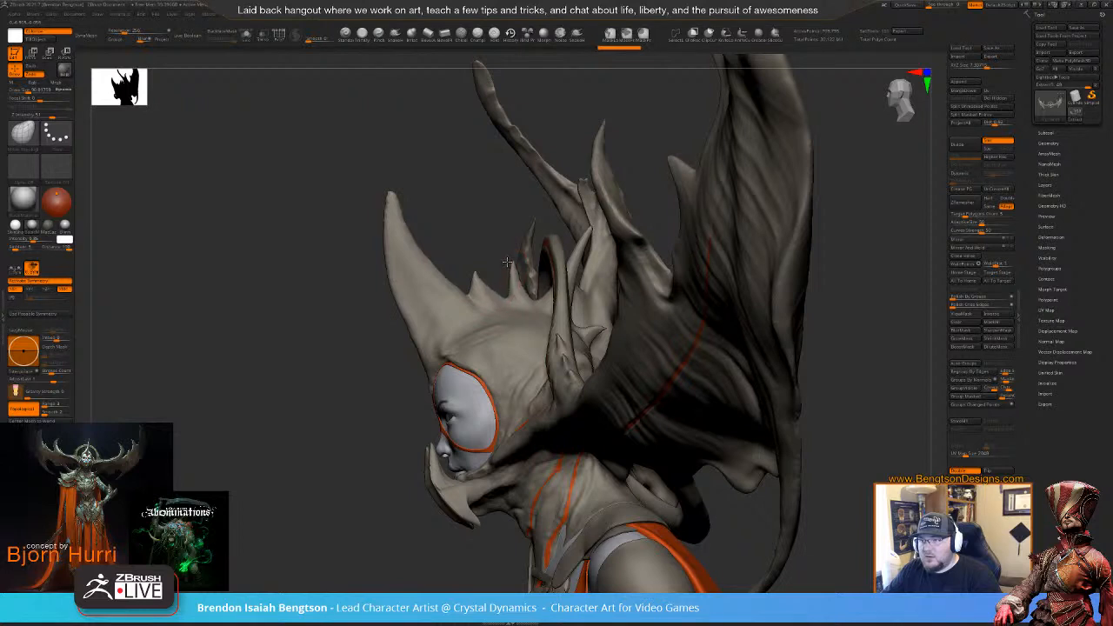
key("ctrl+shift+z")
key("ctrl+shift+z")
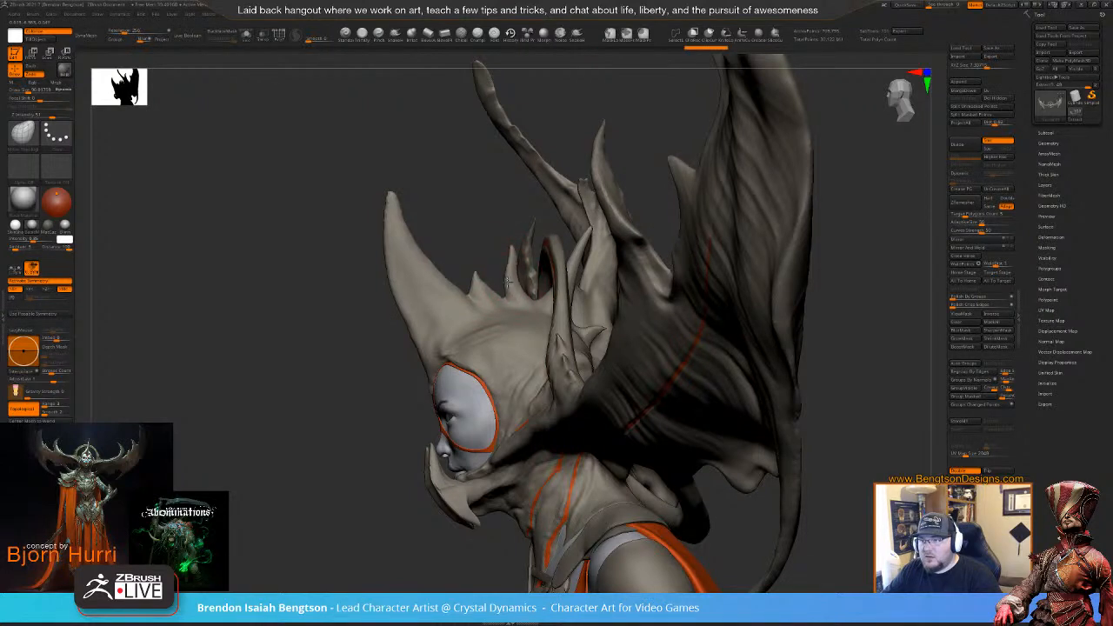
key("ctrl+shift+z")
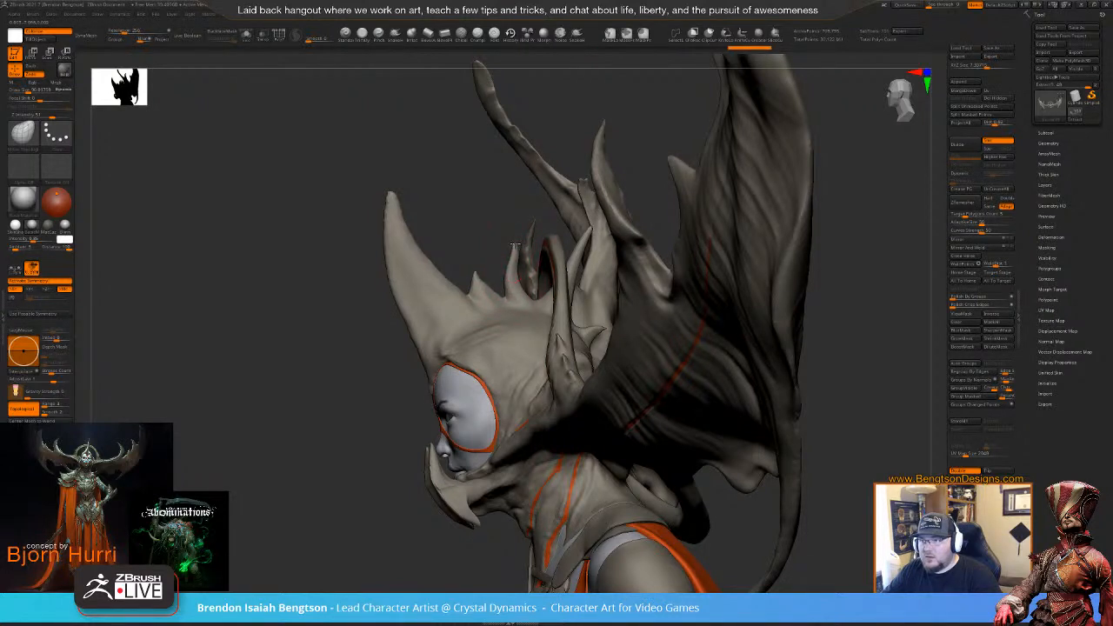
key("ctrl+shift+z")
right_click_drag(495, 268, 689, 416)
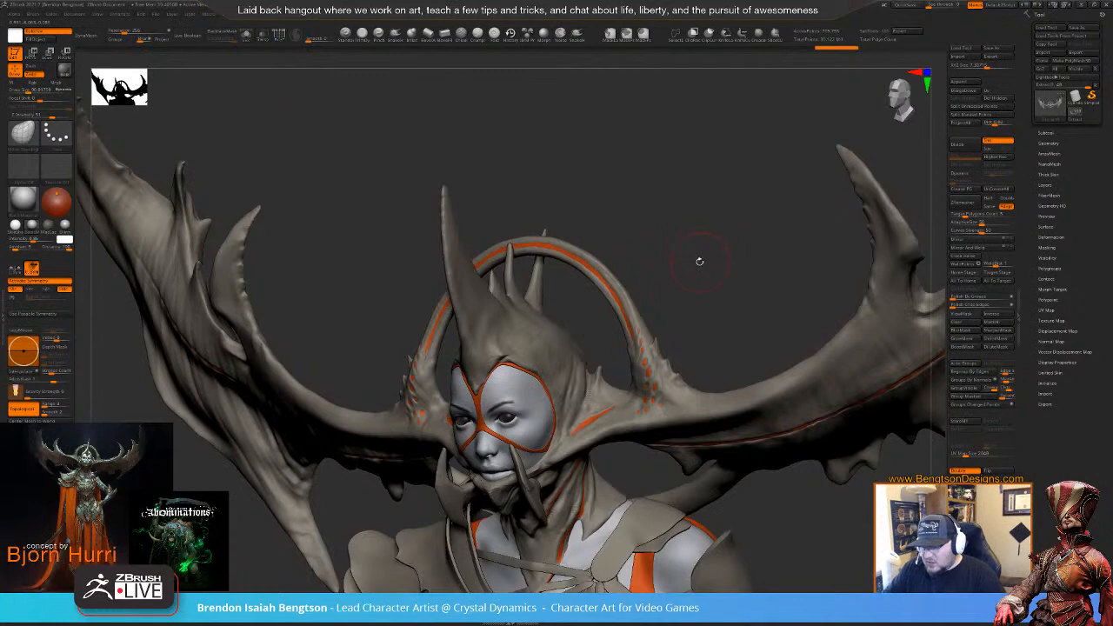
- Inspect the headdress's wireframe and polygroups with PolyFrame, and turn the display off again
key("shift+f")
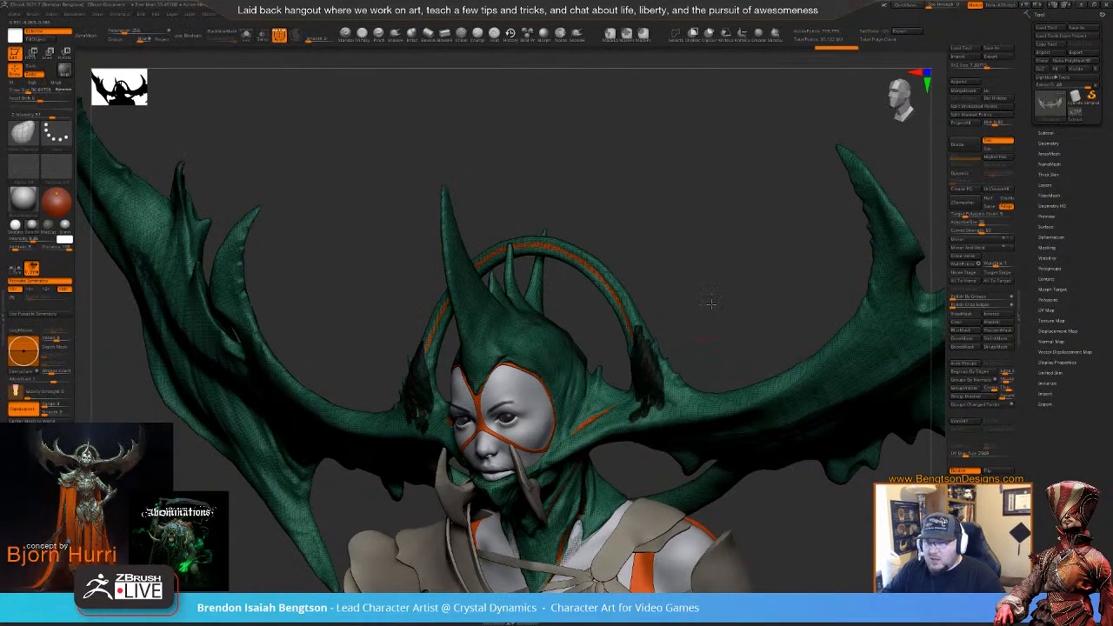
right_click_drag(707, 304, 724, 228)
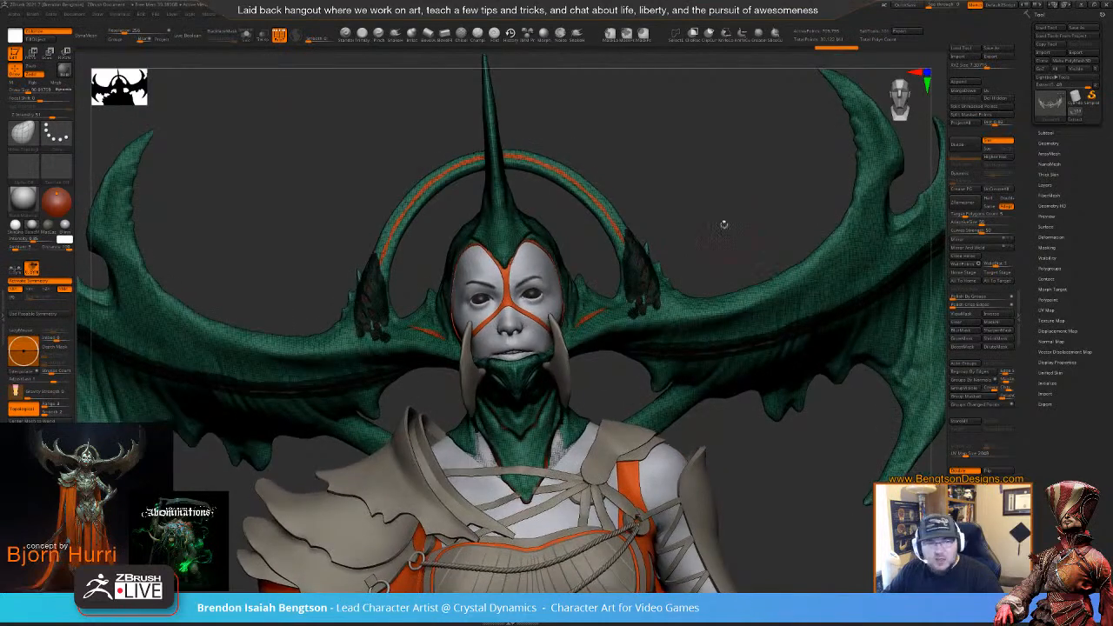
right_click_drag(721, 223, 674, 245)
key("shift+f")
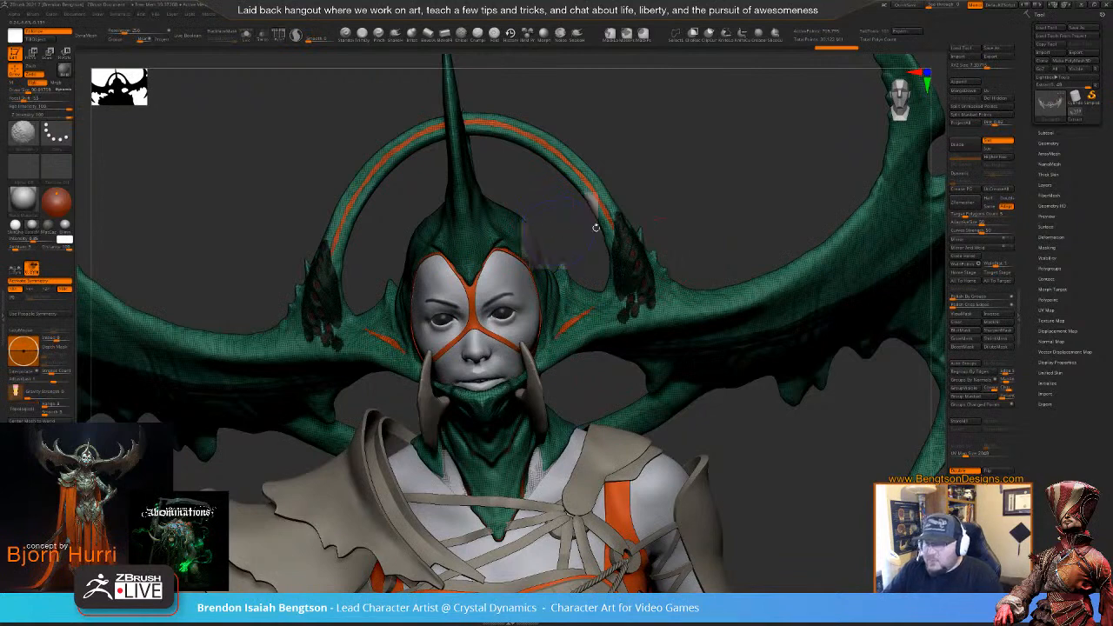
- Carve creases into the helmet at the base of the main horn with the Dam Standard brush
right_click_drag(683, 179, 469, 284)
key("space")
left_click_drag(498, 238, 493, 238)
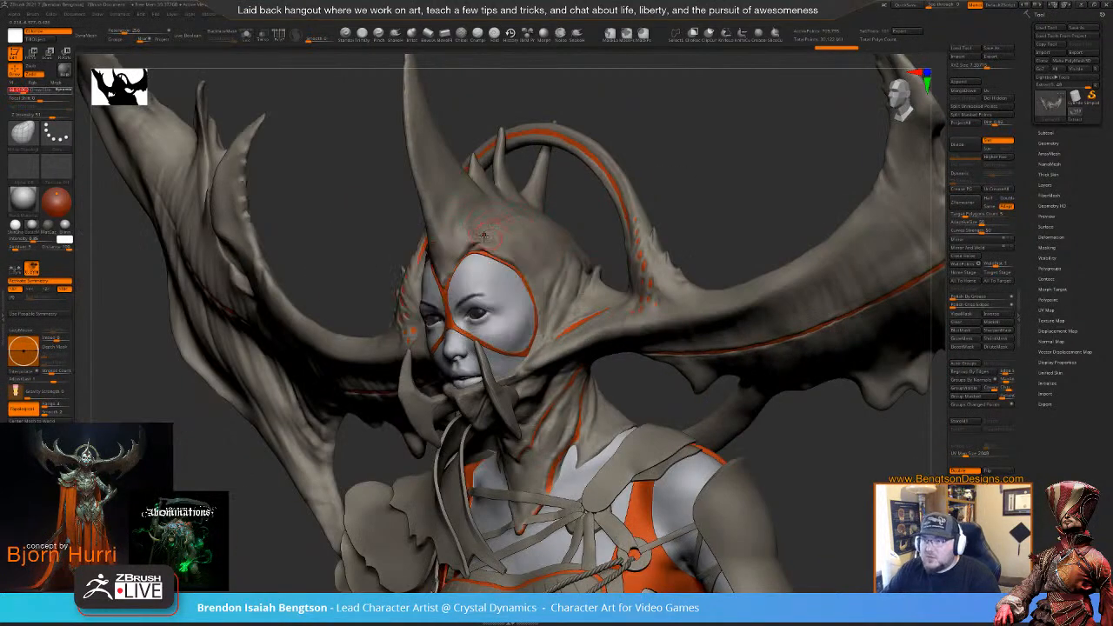
key("b")
key("d")
key("s")
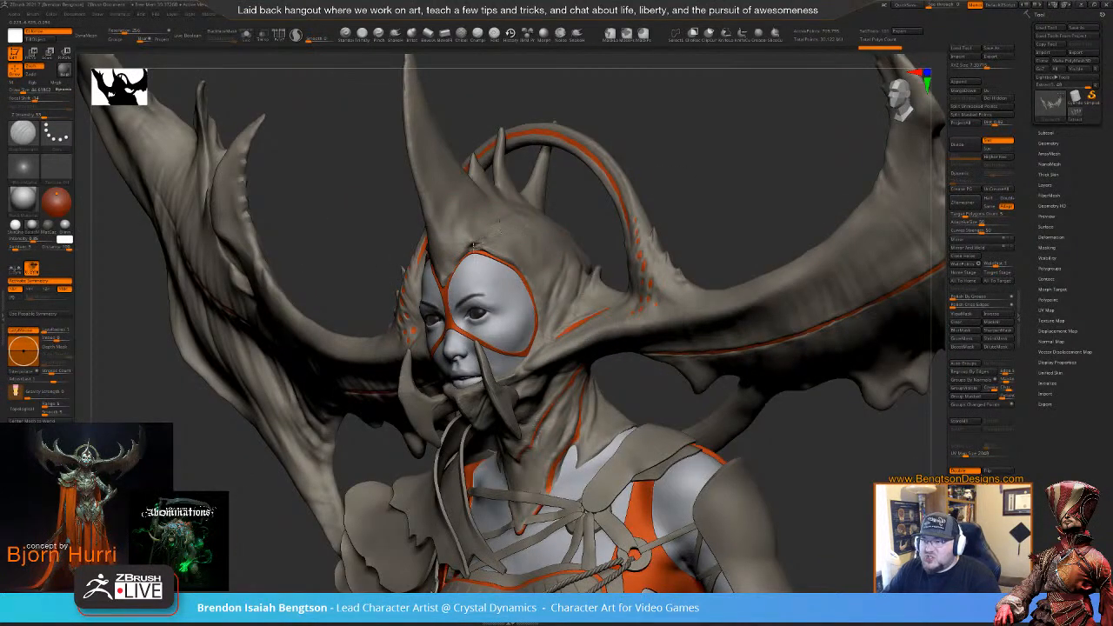
right_click_drag(474, 246, 442, 226)
key("ctrl+shift+z")
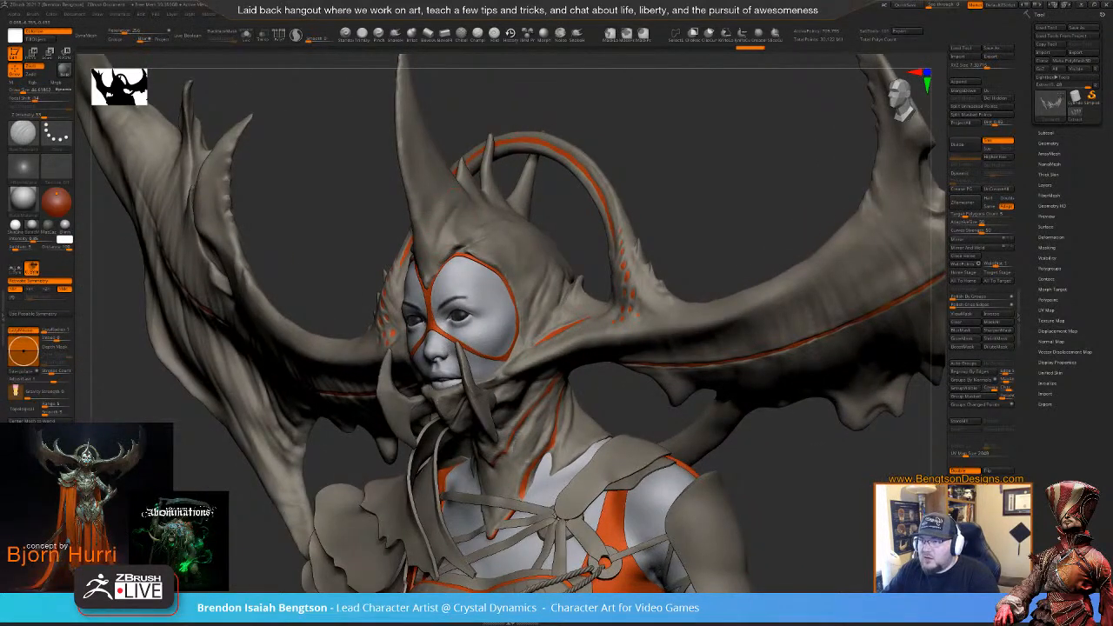
key("ctrl+shift+z")
key("ctrl+shift+z")
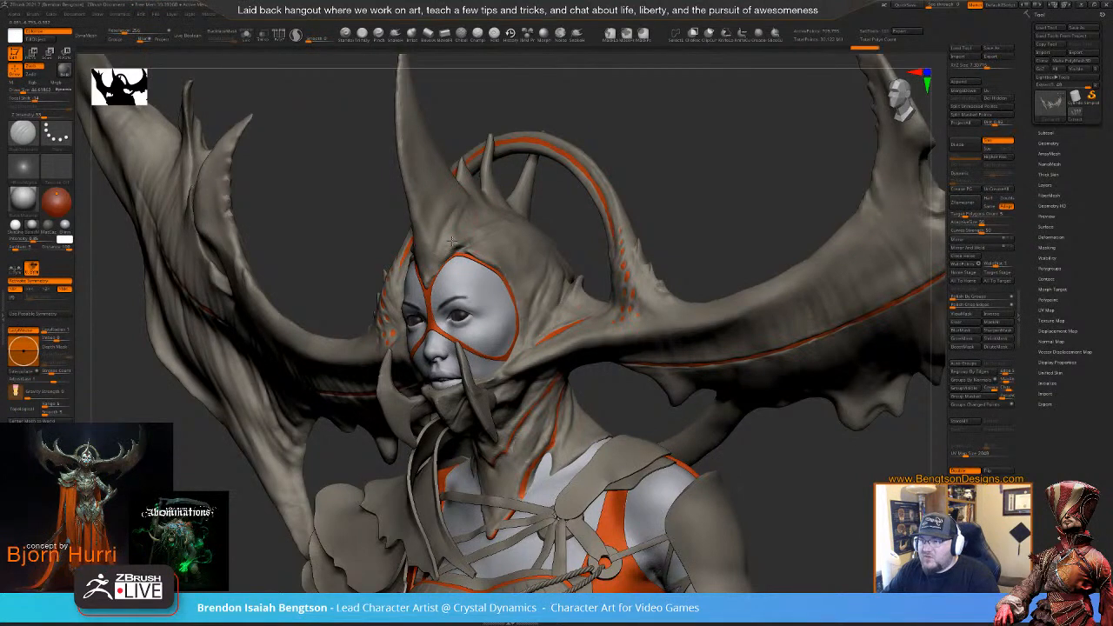
- Carve the crease from below the crest spikes down toward the upper edge of the eye opening with Dam Standard
key("ctrl+z")
left_click_drag(644, 127, 588, 144)
key("ctrl+shift+z")
mouse_move(481, 209)
left_mouse_down()
mouse_move(672, 224)
mouse_move(686, 188)
mouse_move(504, 296)
left_mouse_up()
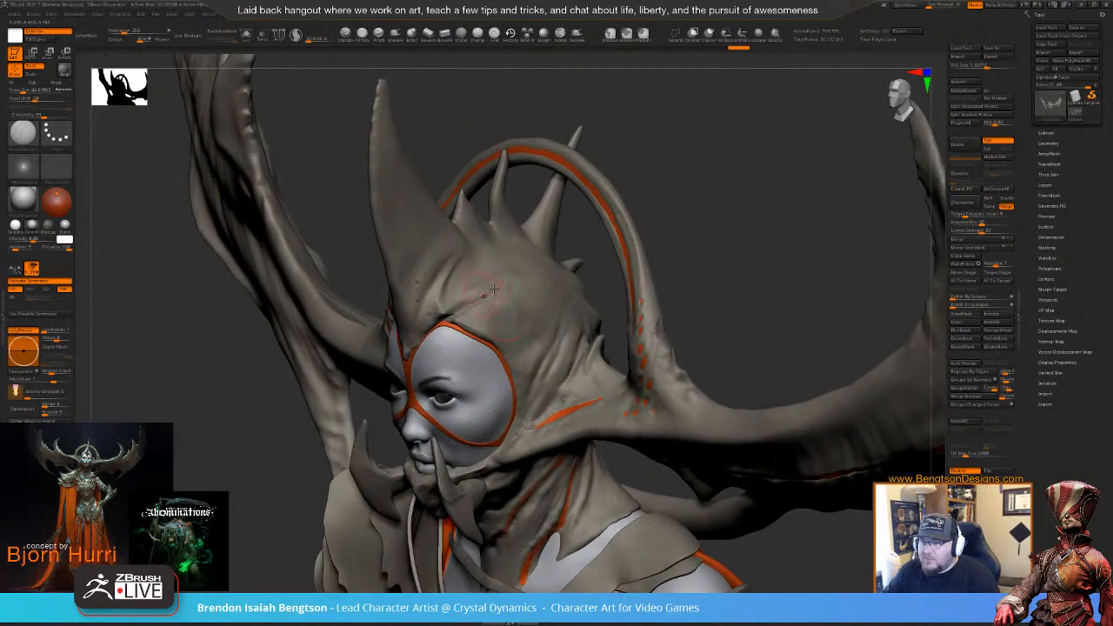
left_click_drag(693, 186, 551, 102)
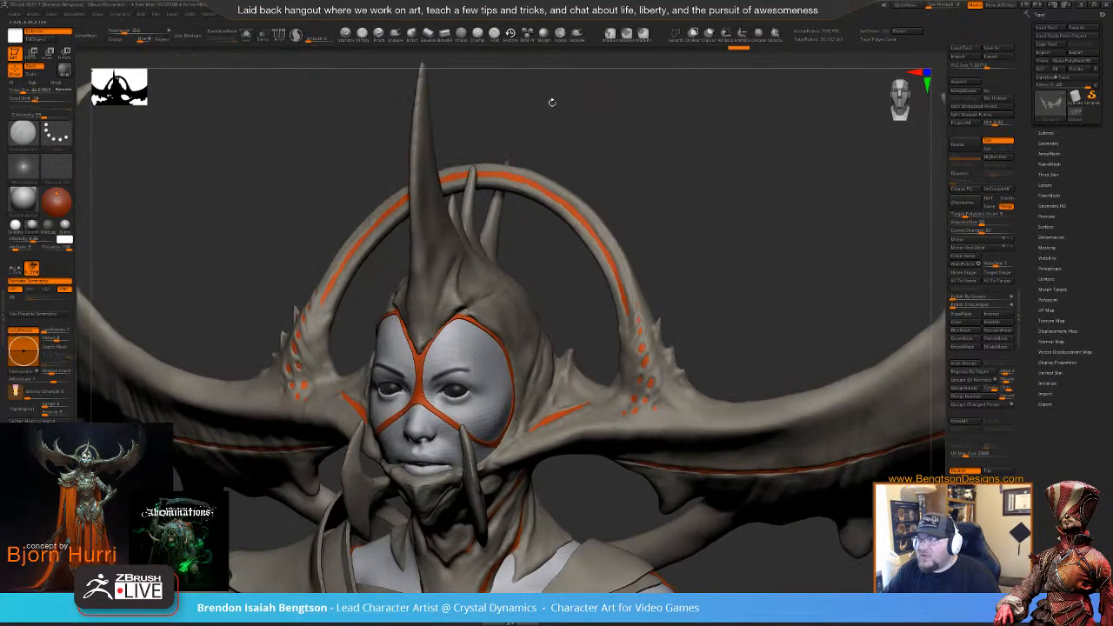
- Sharpen and smooth the crease above the eye opening with Sculptris Pro enabled, and turn Sculptris Pro off again
left_click(296, 35)
left_click_drag(533, 247, 467, 310)
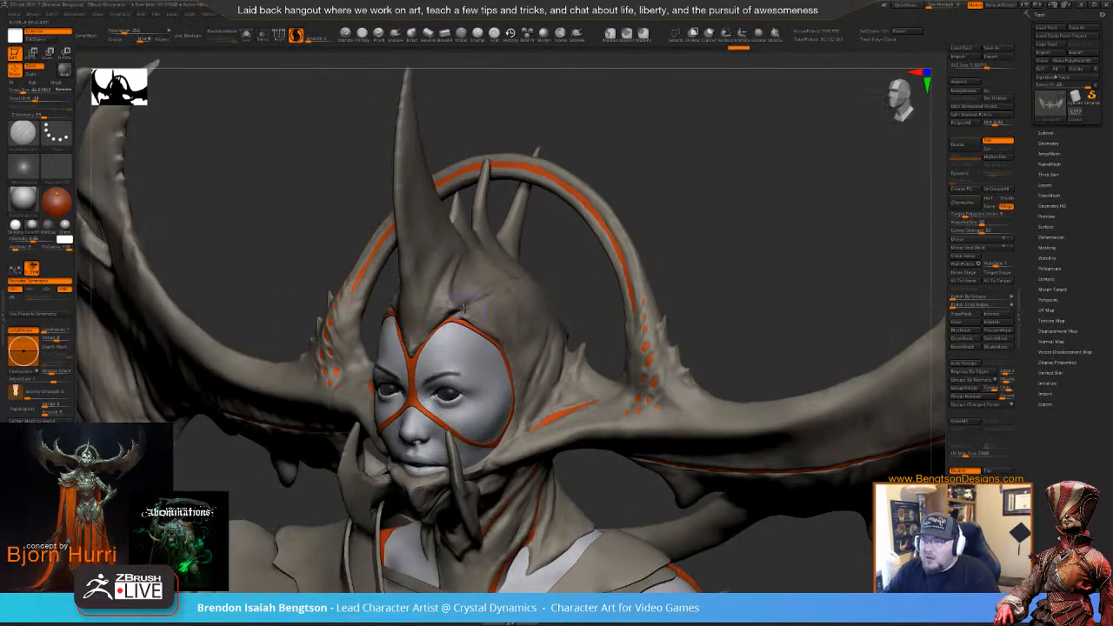
key("ctrl+shift+z")
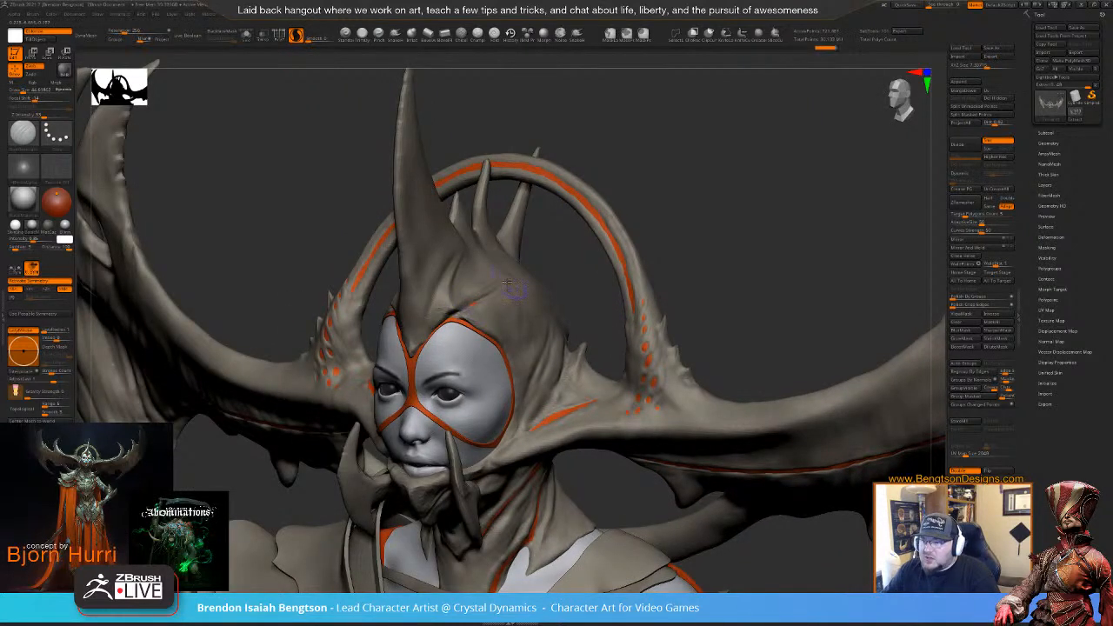
key("shift")
key("ctrl+shift+z")
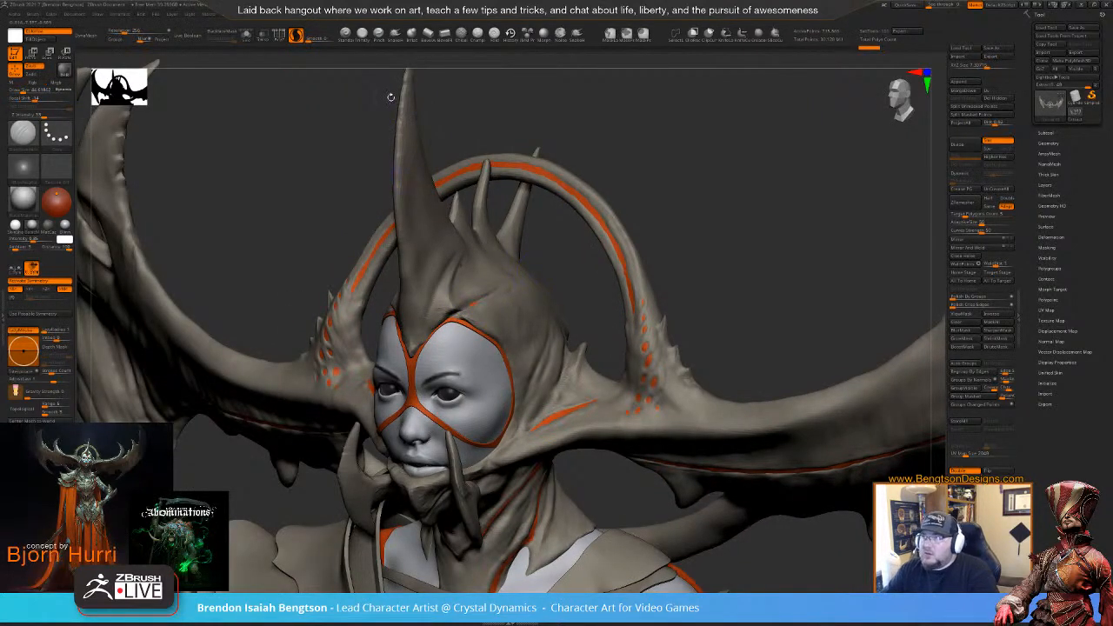
left_click(295, 35)
- Build up the helmet surface around the brow crease with a smaller Clay Buildup brush
right_click_drag(557, 287, 465, 299)
key("space")
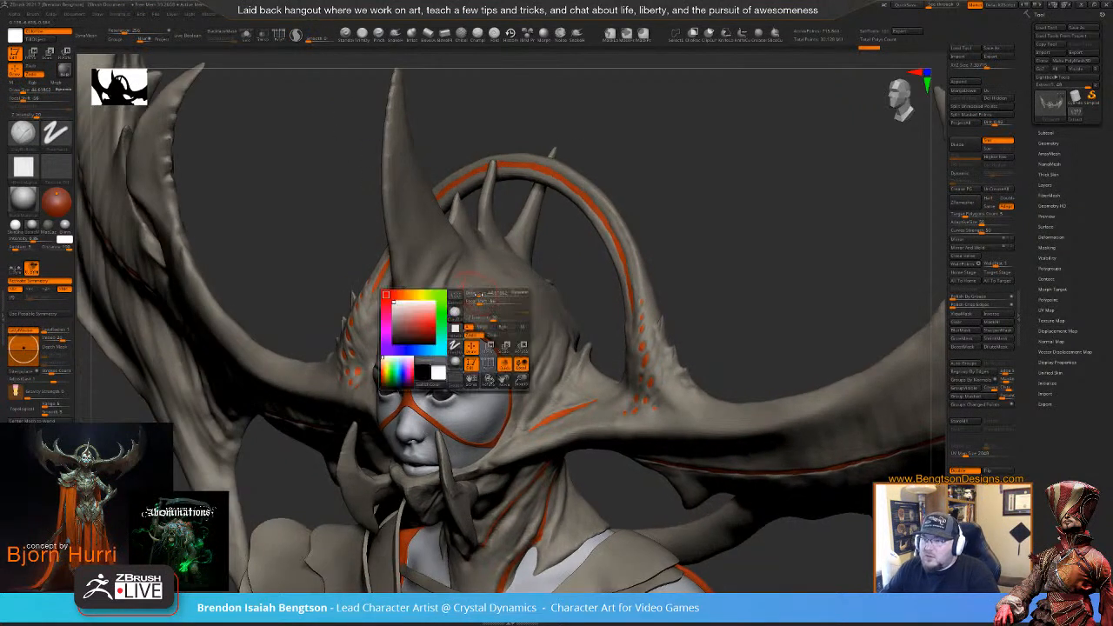
left_click_drag(482, 294, 477, 294)
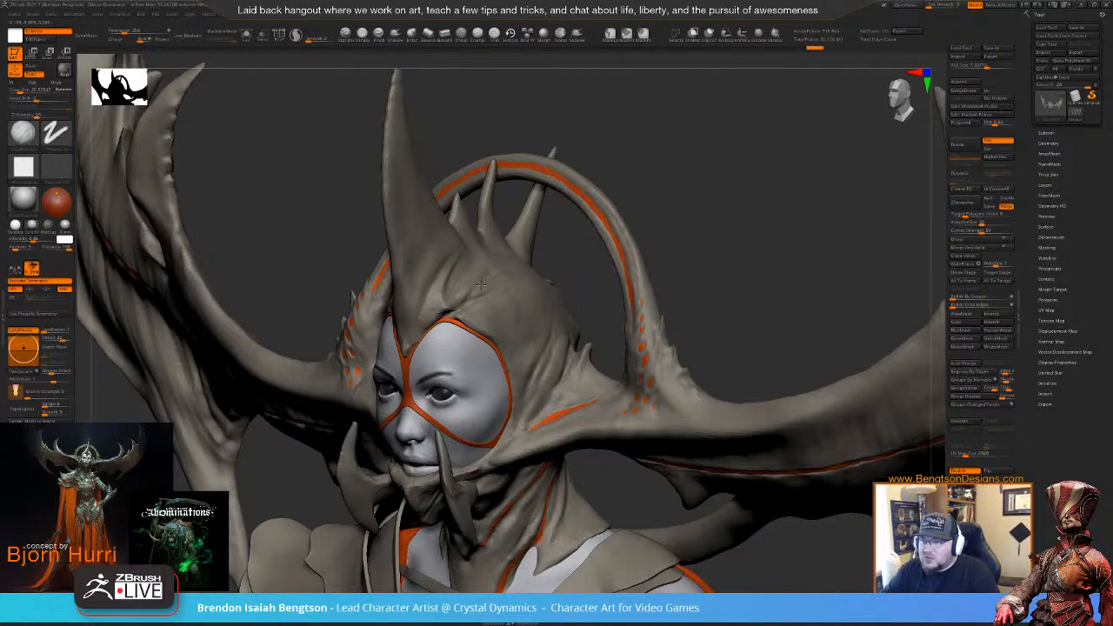
left_click_drag(542, 263, 661, 161)
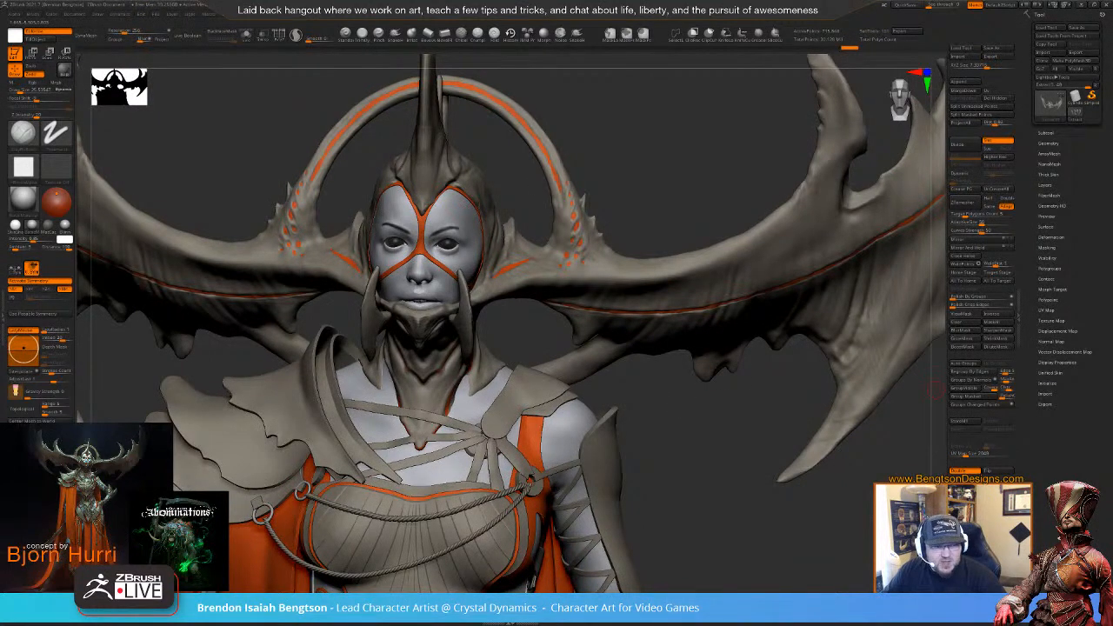
- Examine the headdress and helmet in the concept image, and return to the sculpt
key("alt+Tab")
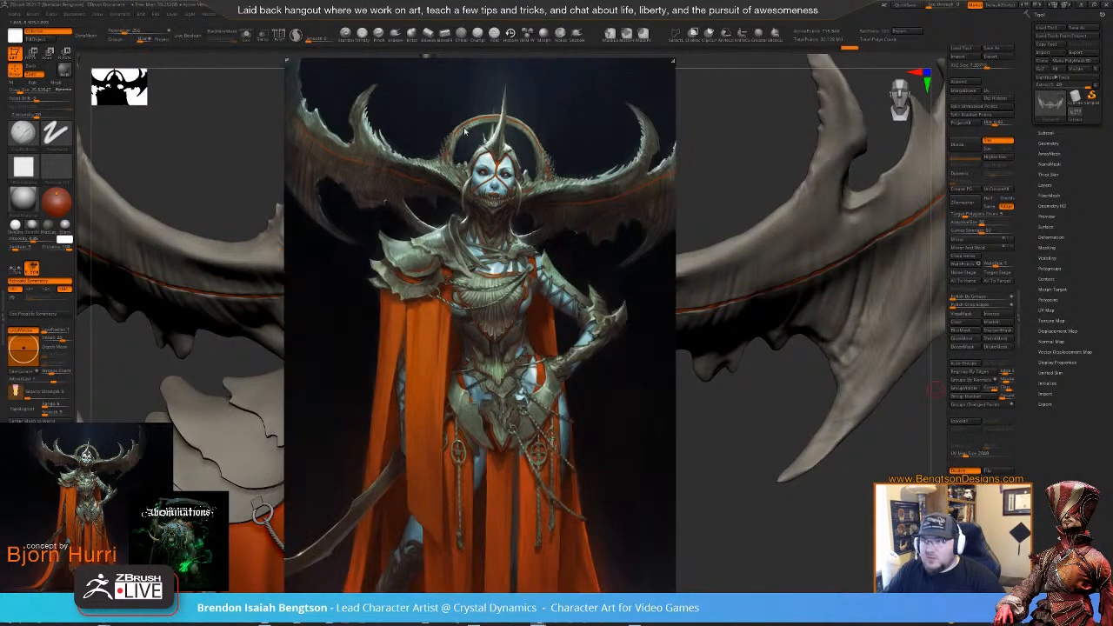
scroll(578, 267, "up", 2)
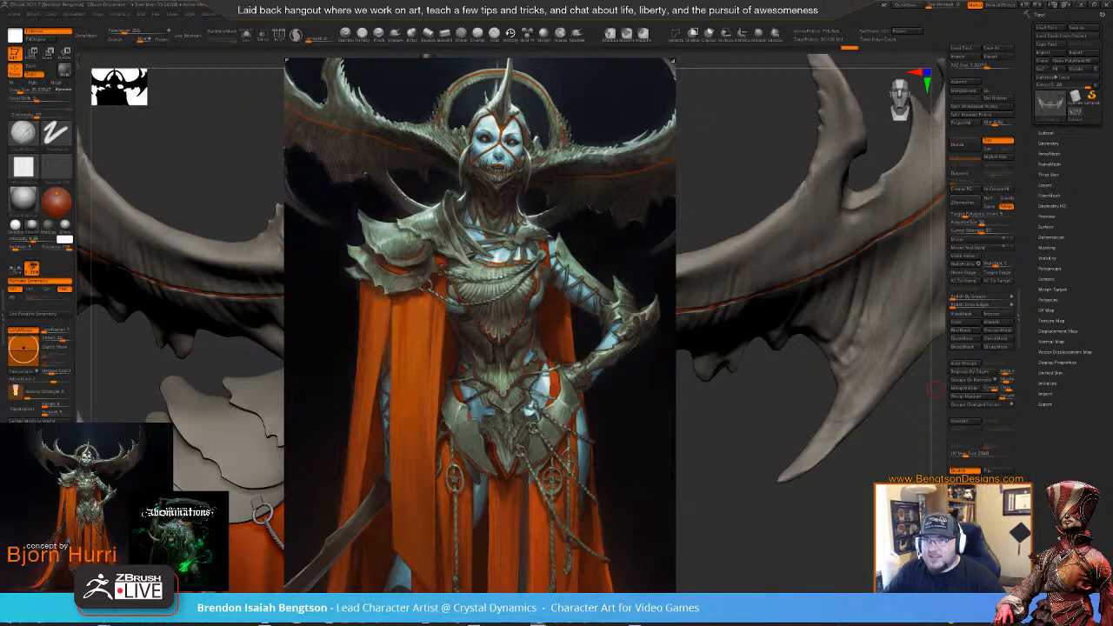
key("shift+z")
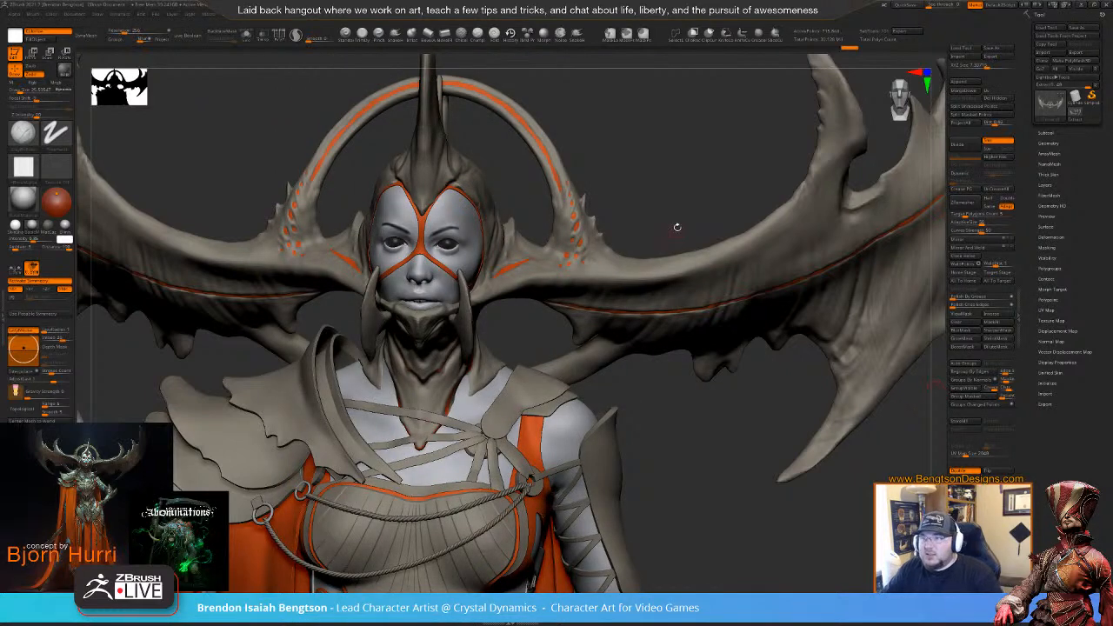
mouse_move(677, 226)
left_mouse_down()
mouse_move(678, 153)
mouse_move(678, 229)
mouse_move(672, 196)
mouse_move(644, 228)
left_mouse_up()
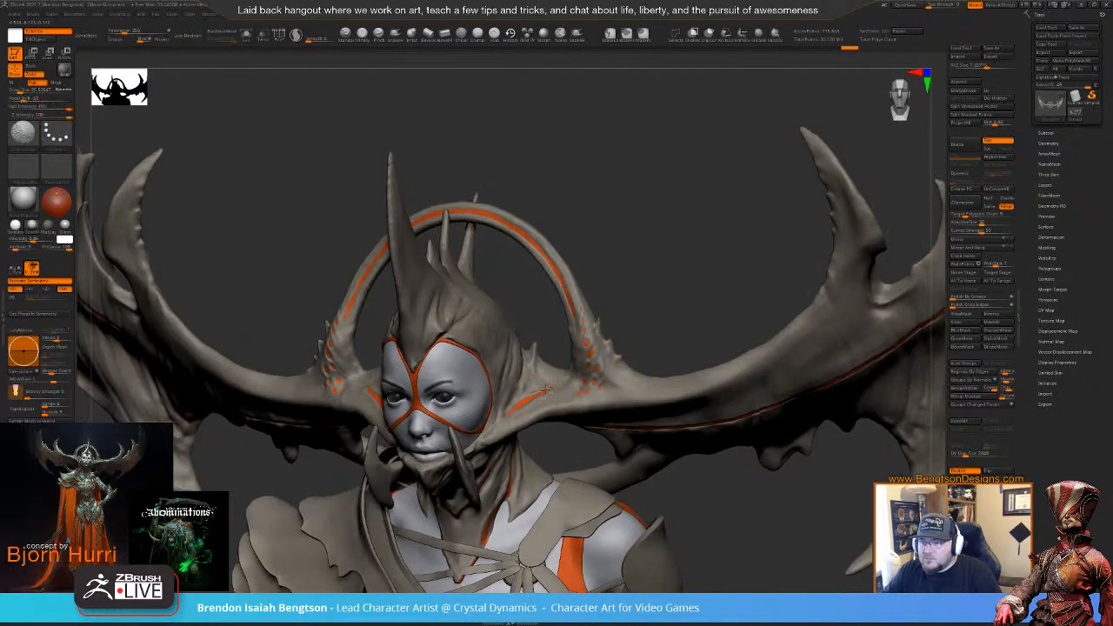
- Close the orange slits where the wings meet the helmet's sides by smoothing and using Clay Buildup, checking the mesh with PolyFrame
left_click_drag(540, 363, 523, 394, "shift")
key("shift+f")
mouse_move(649, 293)
left_mouse_down()
mouse_move(653, 313)
mouse_move(661, 304)
left_mouse_up()
right_click_drag(660, 305, 630, 284, "ctrl")
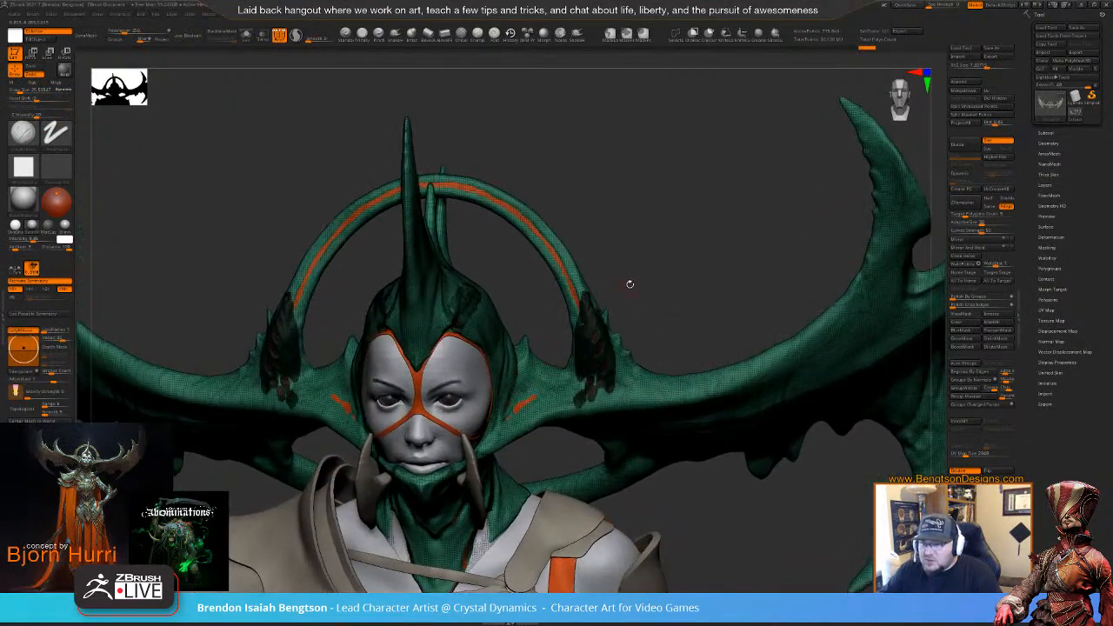
key("space")
left_click_drag(538, 373, 539, 376)
key("shift")
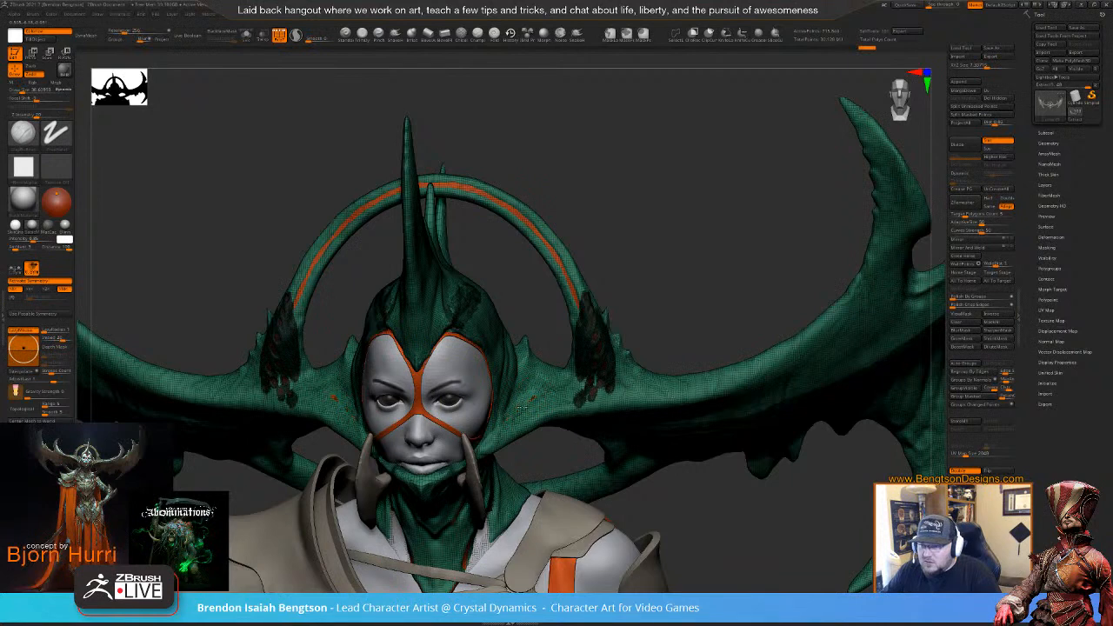
mouse_move(626, 278)
left_mouse_down()
mouse_move(666, 293)
mouse_move(644, 300)
mouse_move(720, 293)
mouse_move(711, 271)
mouse_move(504, 249)
left_mouse_up()
key("shift+f")
- Open the side tray and find the brush's Stroke settings
left_click(4, 316)
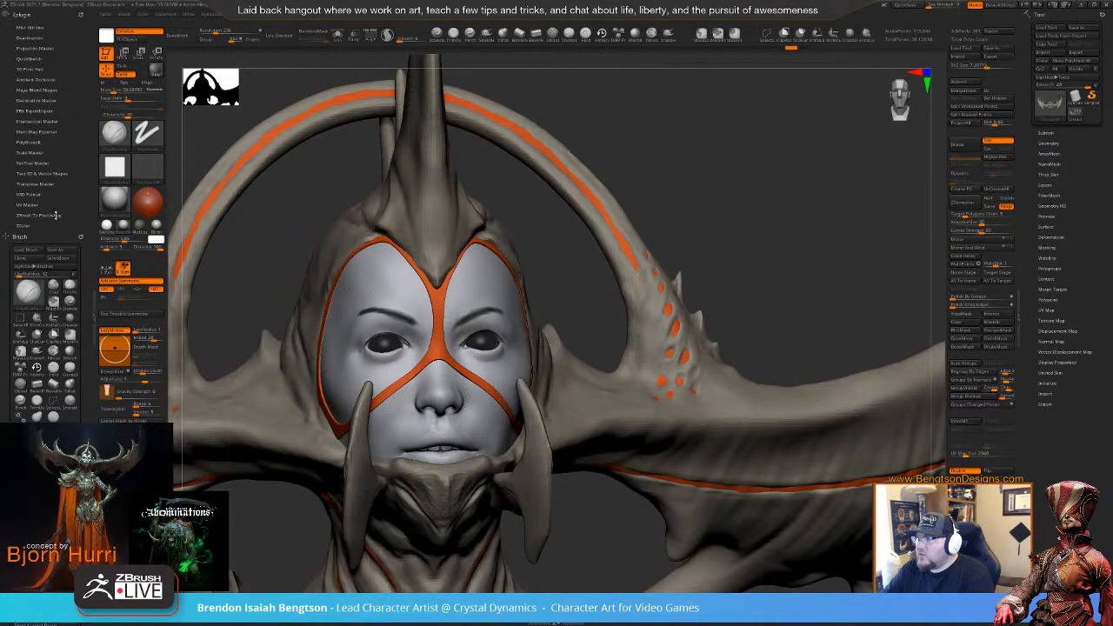
scroll(56, 216, "down", 10)
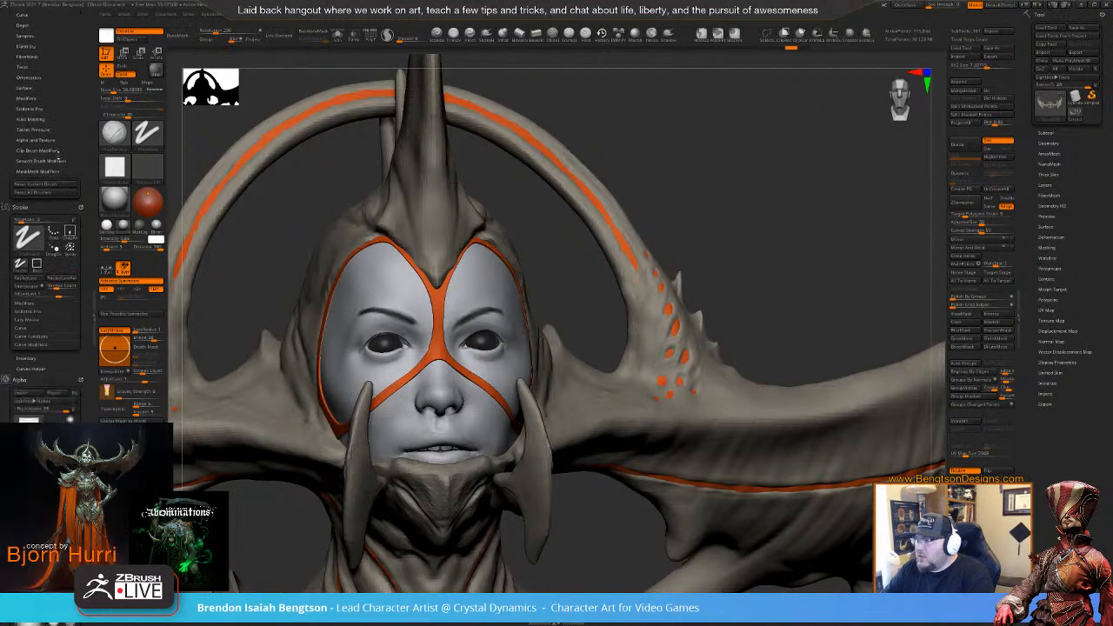
scroll(48, 217, "down", 2)
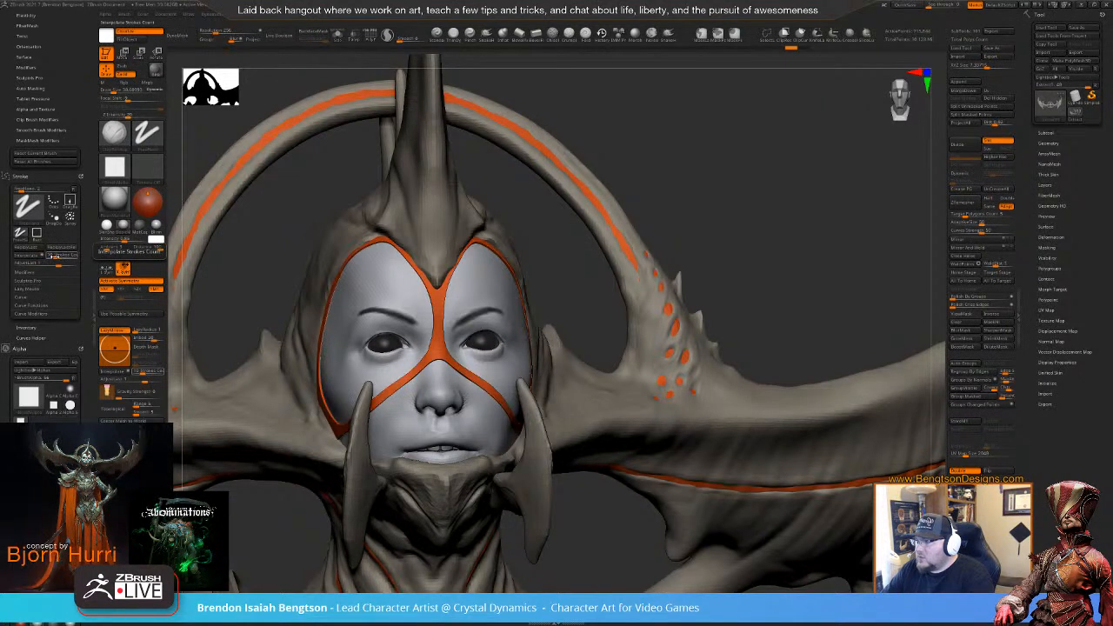
- Try to carve a groove down the joint between the helmet's side and the wing with a resized Dam Standard brush
left_click_drag(568, 269, 576, 385)
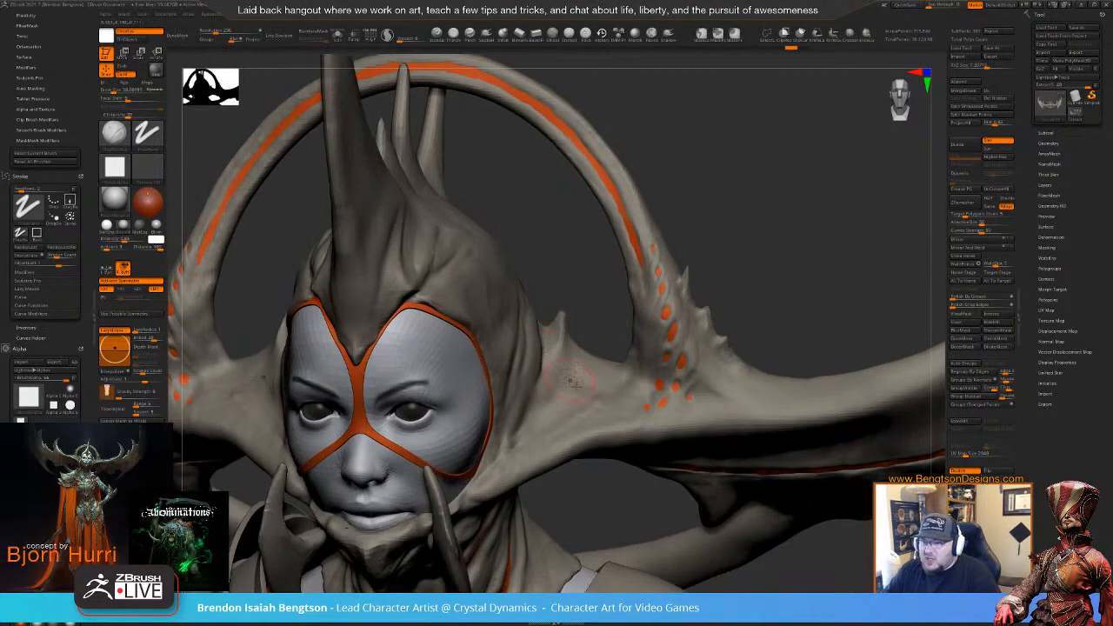
key("shift")
left_click_drag(579, 301, 578, 306)
key("space")
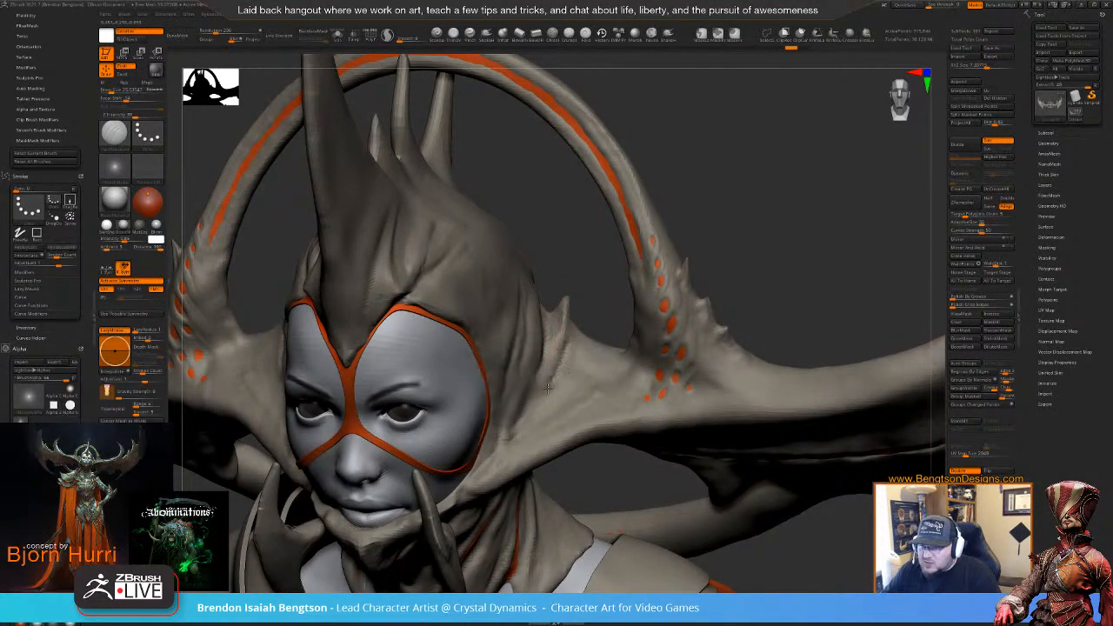
left_click_drag(544, 393, 504, 462)
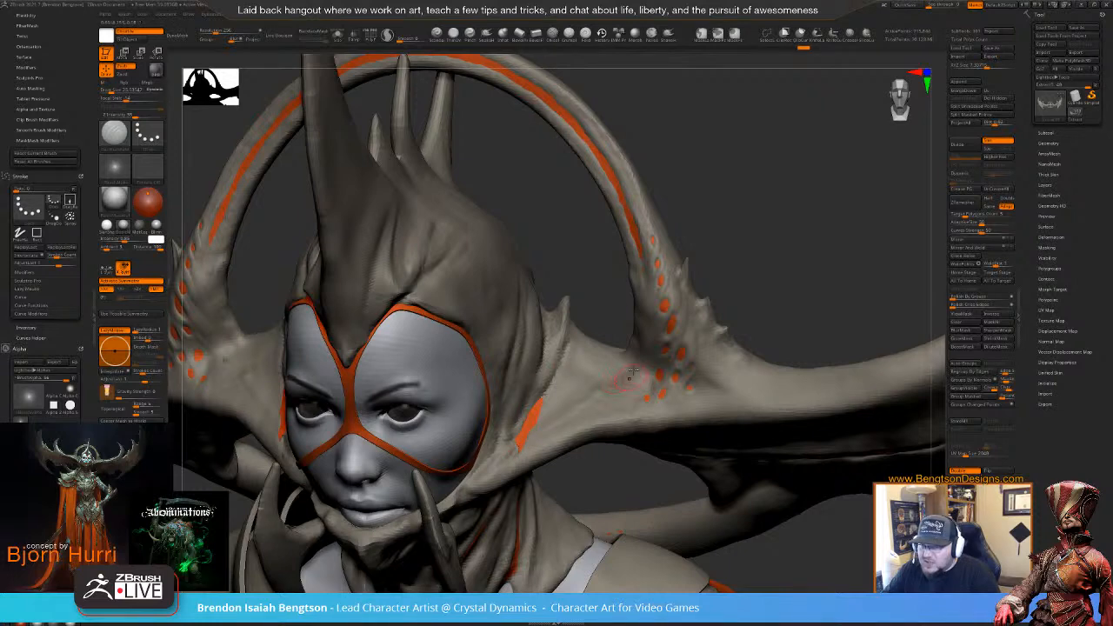
key("ctrl+z")
- Switch to the Clay Buildup brush, isolate the headdress with Solo, and open the Subtool list
key("b")
key("c")
key("b")
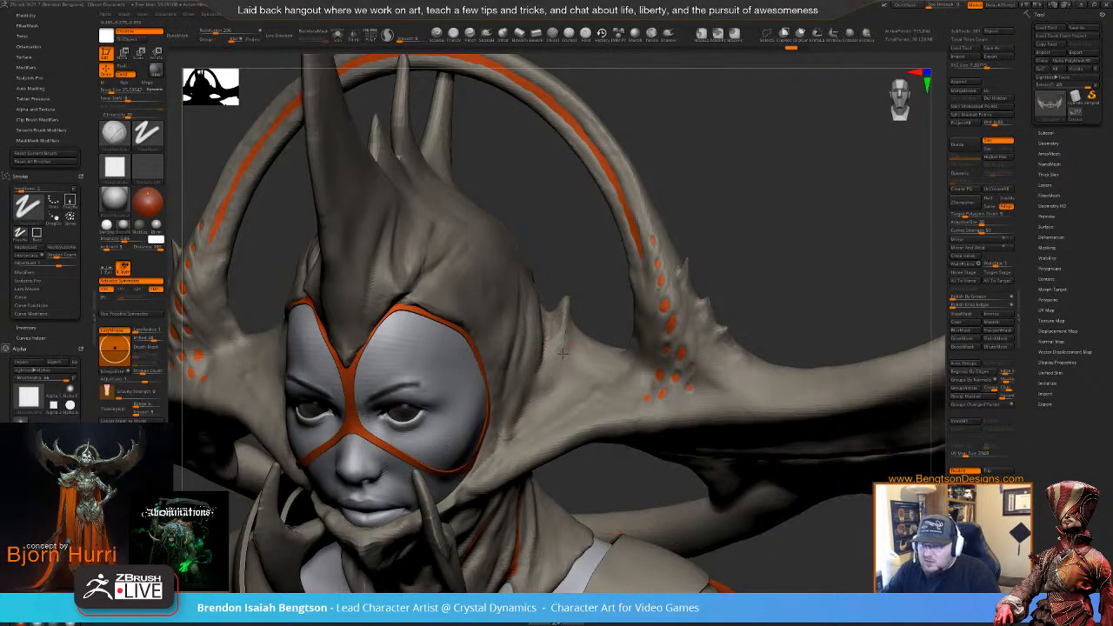
left_click_drag(739, 249, 725, 217)
mouse_move(695, 261)
left_mouse_down()
mouse_move(726, 255)
mouse_move(698, 243)
left_mouse_up()
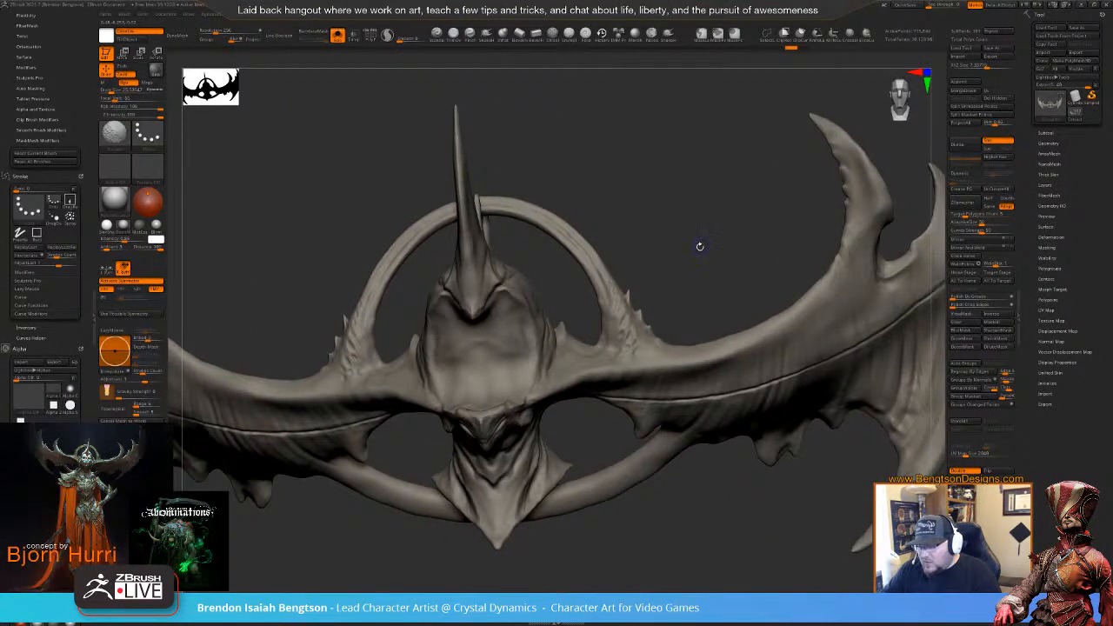
left_click(1041, 132)
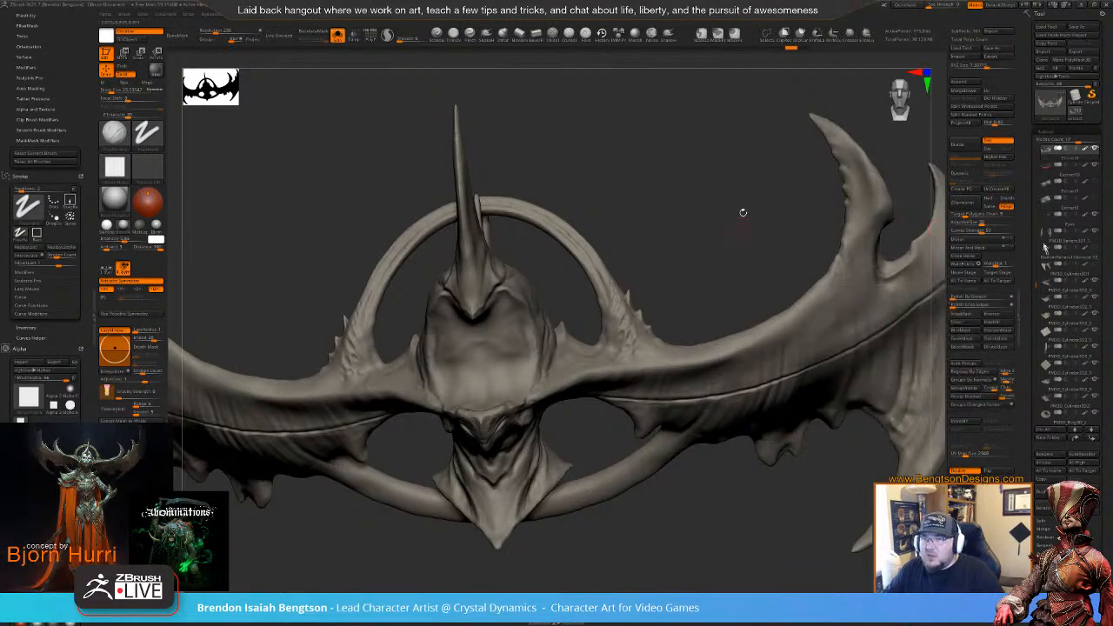
- Build up and smooth the joint between the helmet's side and the wing with an enlarged brush, using PolyFrame and Sculptris Pro
right_click_drag(743, 211, 608, 142, "ctrl")
key("shift+f")
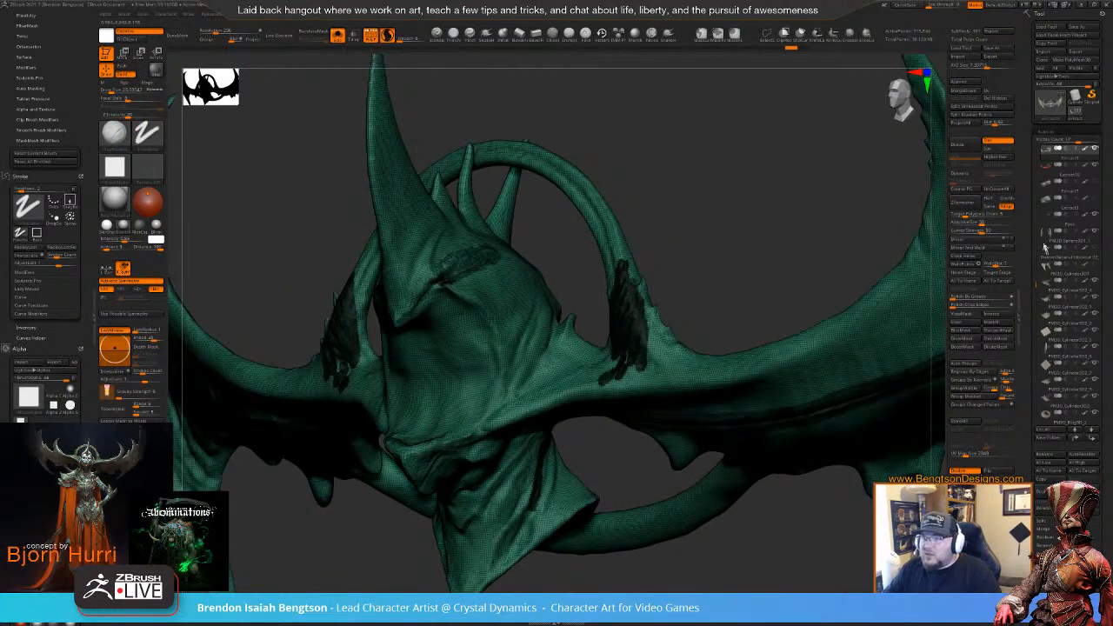
right_click_drag(696, 235, 606, 334)
key("space")
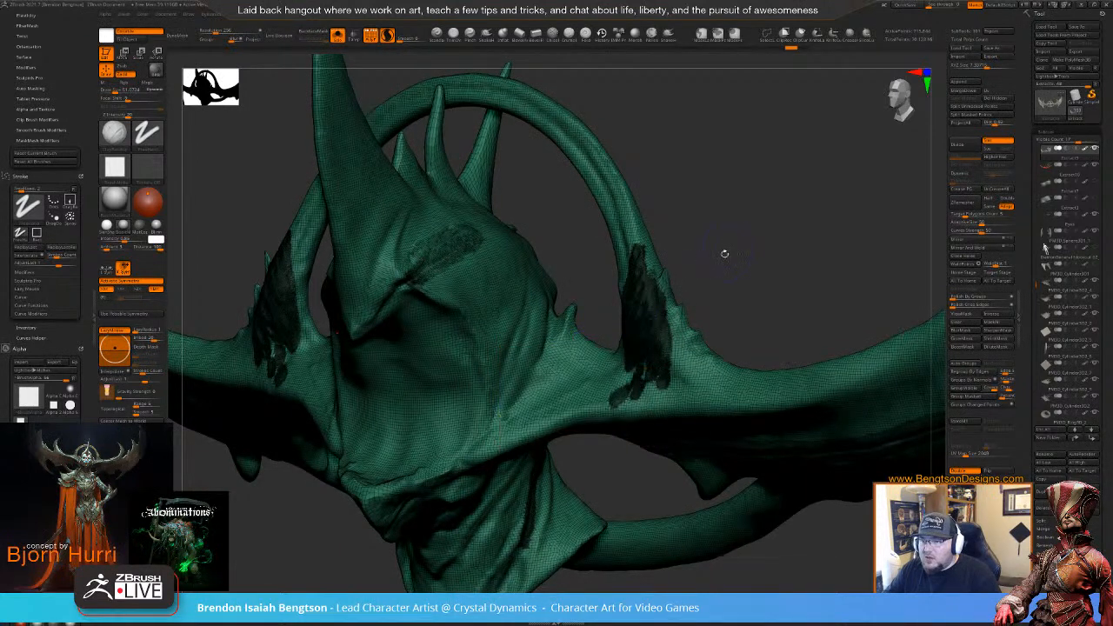
right_click_drag(722, 251, 578, 360)
mouse_move(552, 394)
left_mouse_down()
mouse_move(575, 400)
mouse_move(609, 363)
mouse_move(599, 393)
mouse_move(619, 377)
mouse_move(526, 435)
mouse_move(557, 360)
left_mouse_up()
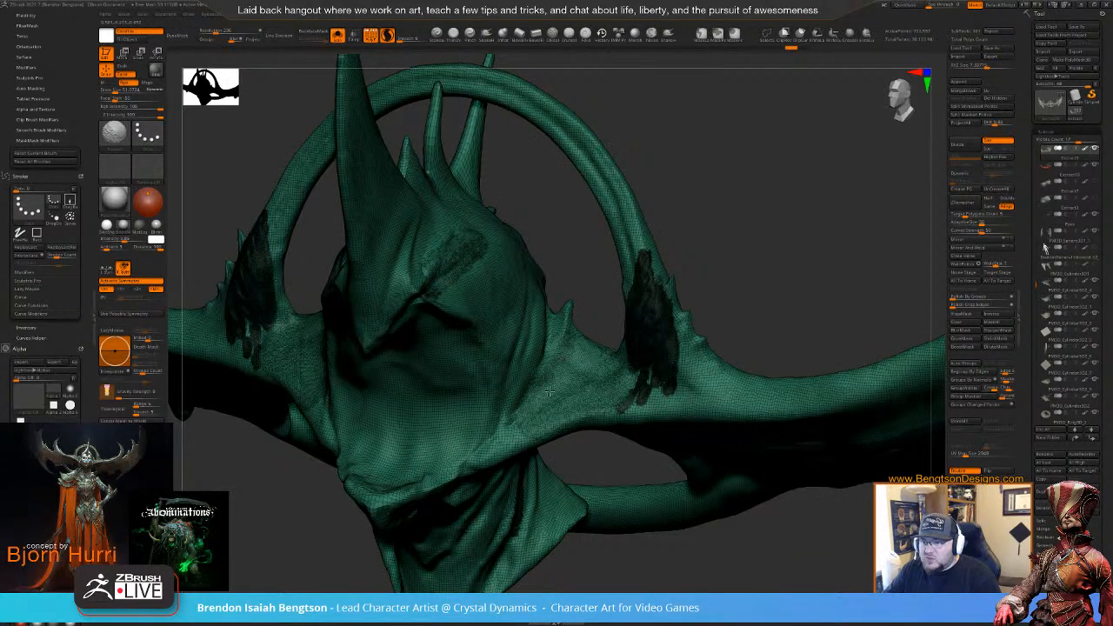
mouse_move(520, 423)
left_mouse_down()
mouse_move(498, 445)
mouse_move(507, 403)
mouse_move(553, 343)
mouse_move(559, 381)
left_mouse_up()
left_click_drag(508, 440, 529, 420)
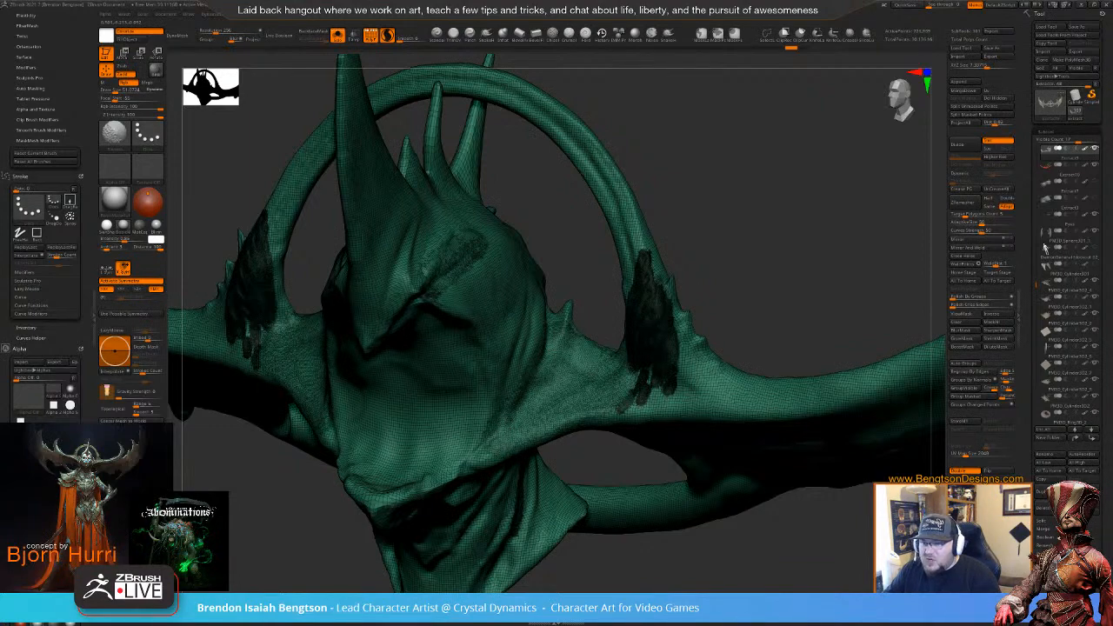
left_click_drag(613, 411, 671, 401)
- Smooth the rough, dense patch on the helmet above the eye opening
mouse_move(755, 278)
left_mouse_down("shift")
mouse_move(769, 276)
mouse_move(750, 263)
mouse_move(765, 214)
mouse_move(715, 208)
mouse_move(751, 177)
left_mouse_up("shift")
key("f")
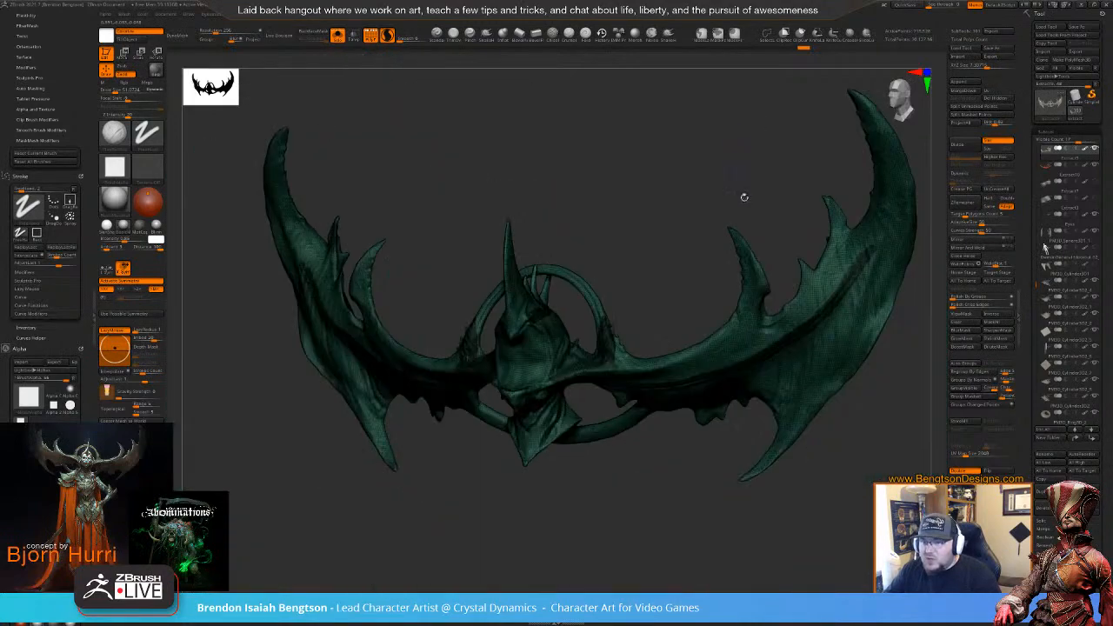
left_click_drag(669, 266, 736, 267, "alt")
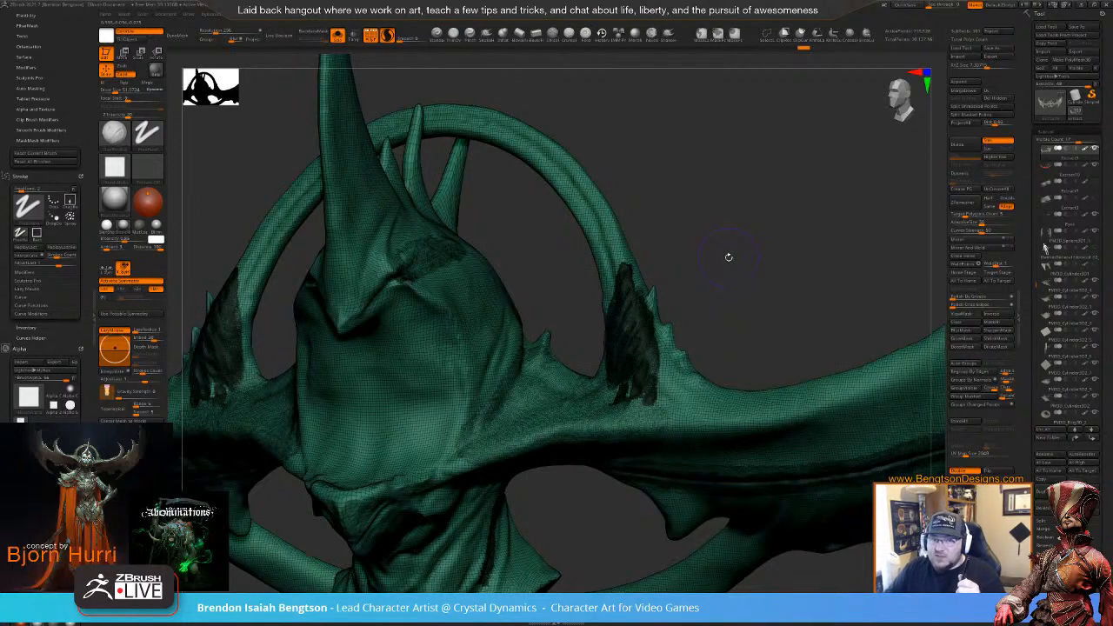
mouse_move(765, 285)
left_mouse_down()
mouse_move(756, 304)
mouse_move(770, 267)
left_mouse_up()
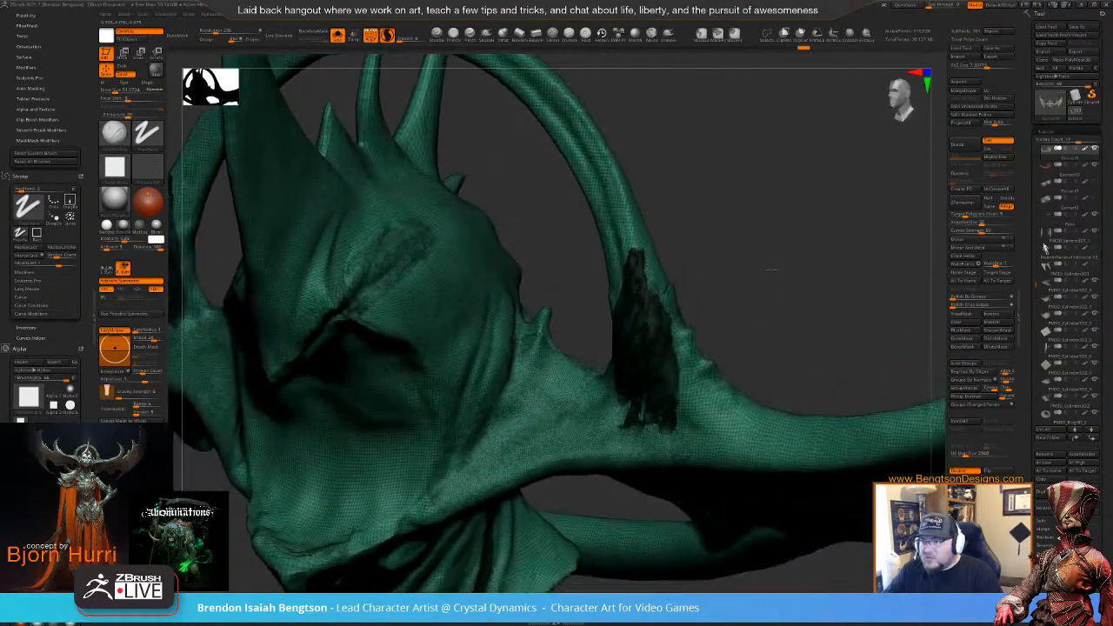
left_click_drag(442, 245, 381, 308, "shift")
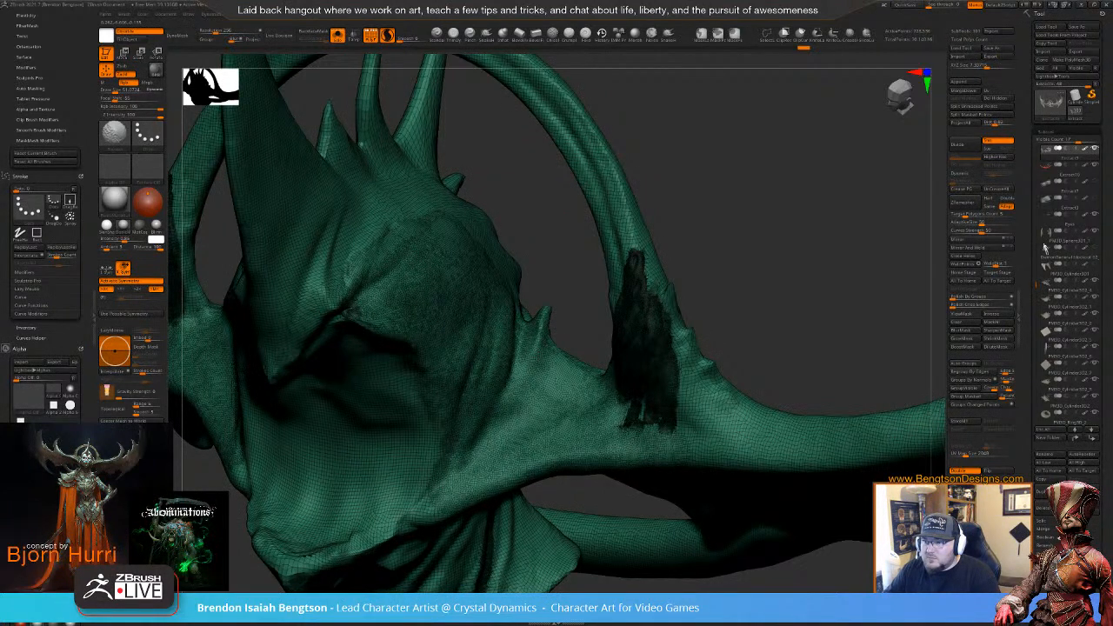
- Leave Solo mode, turn off PolyFrame, and choose the Standard brush for detailing the headdress
mouse_move(803, 248)
left_mouse_down("shift")
mouse_move(808, 218)
mouse_move(713, 192)
left_mouse_up("shift")
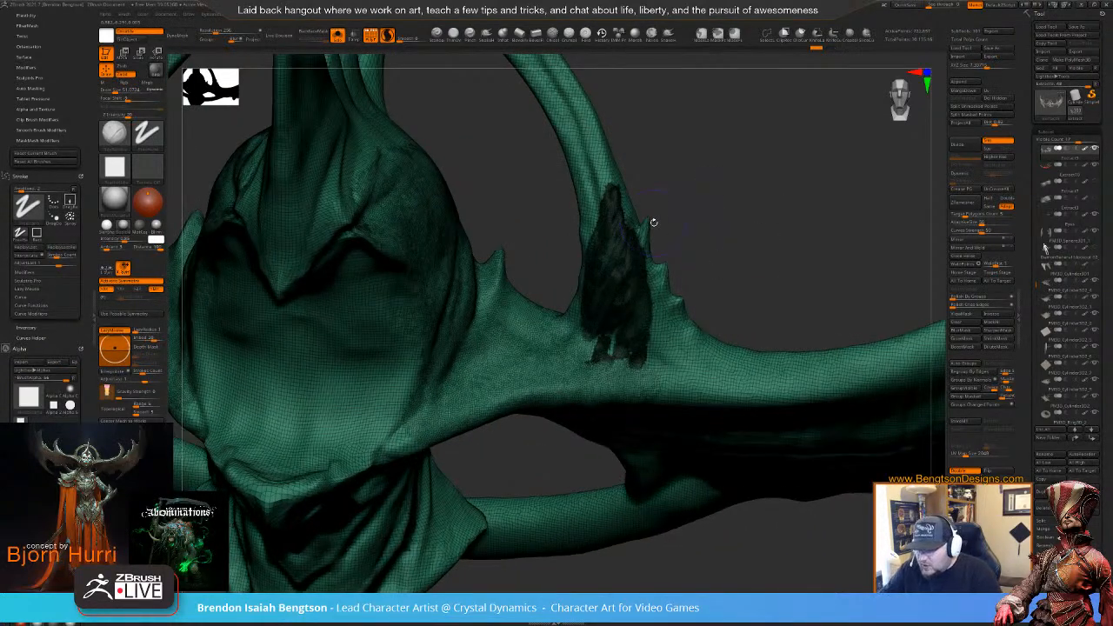
key("shift+s")
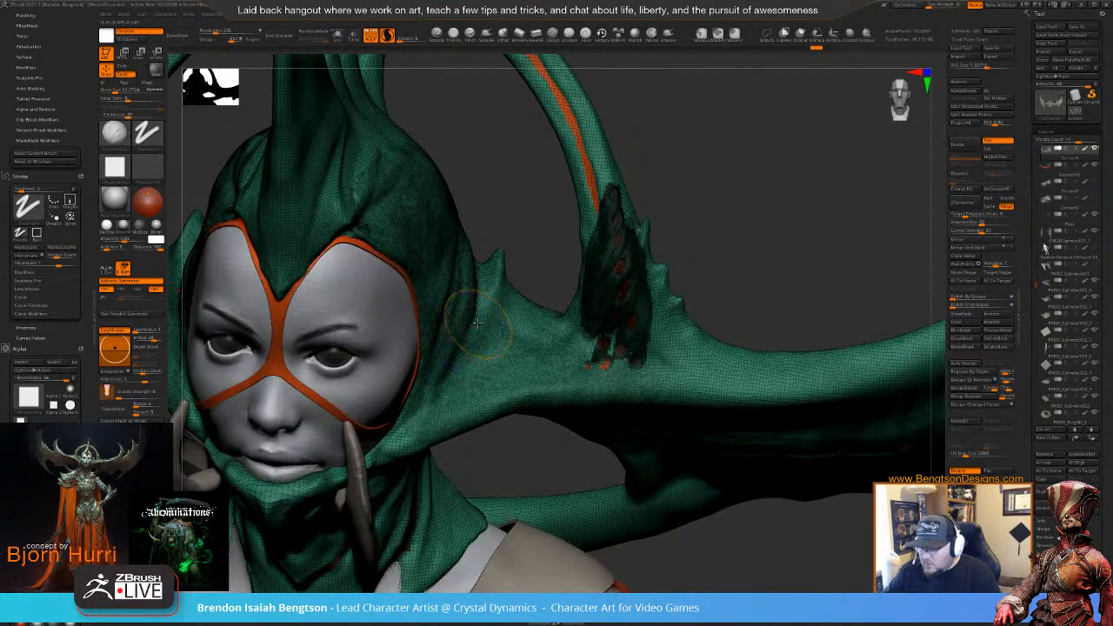
key("shift+f")
key("space")
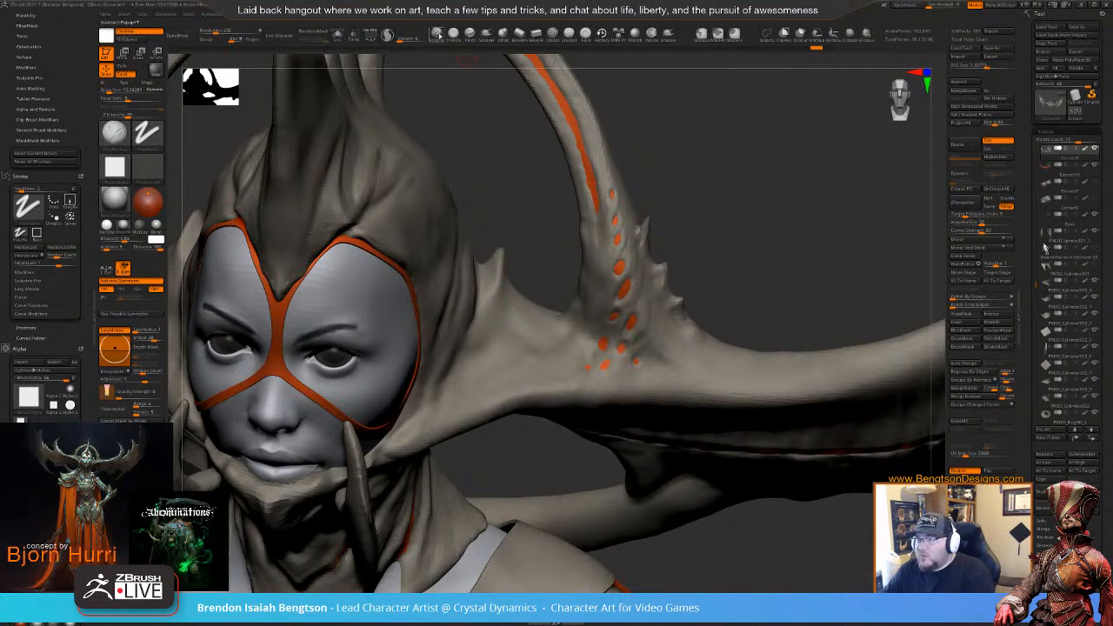
left_click(437, 34)
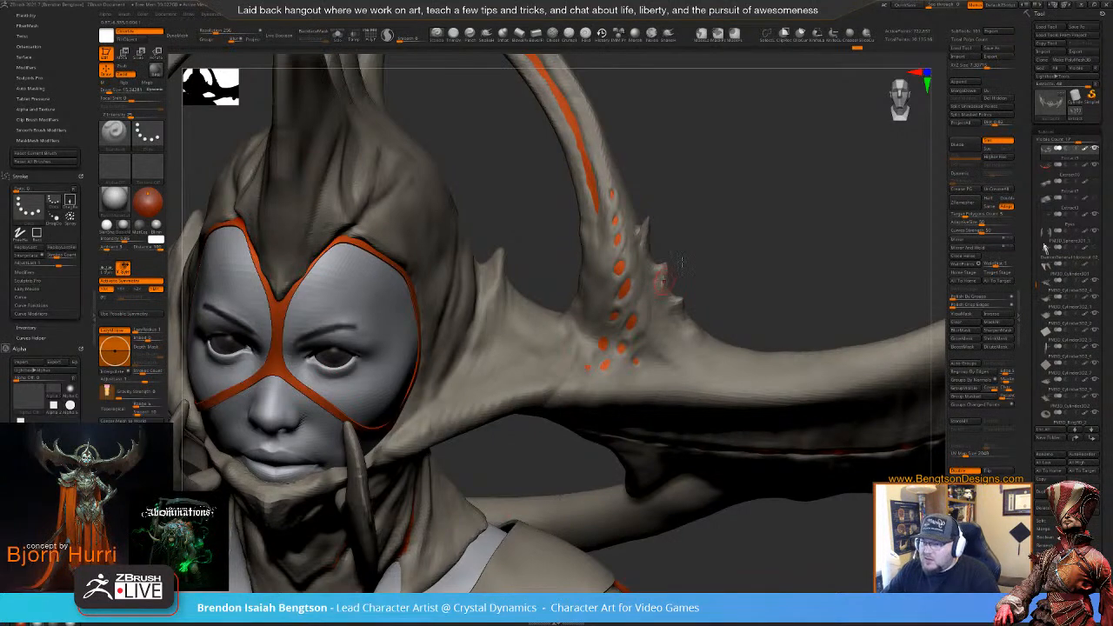
- Sculpt and smooth fine ridges across the web between the helmet's side and the base of the wing
left_click_drag(730, 248, 715, 317)
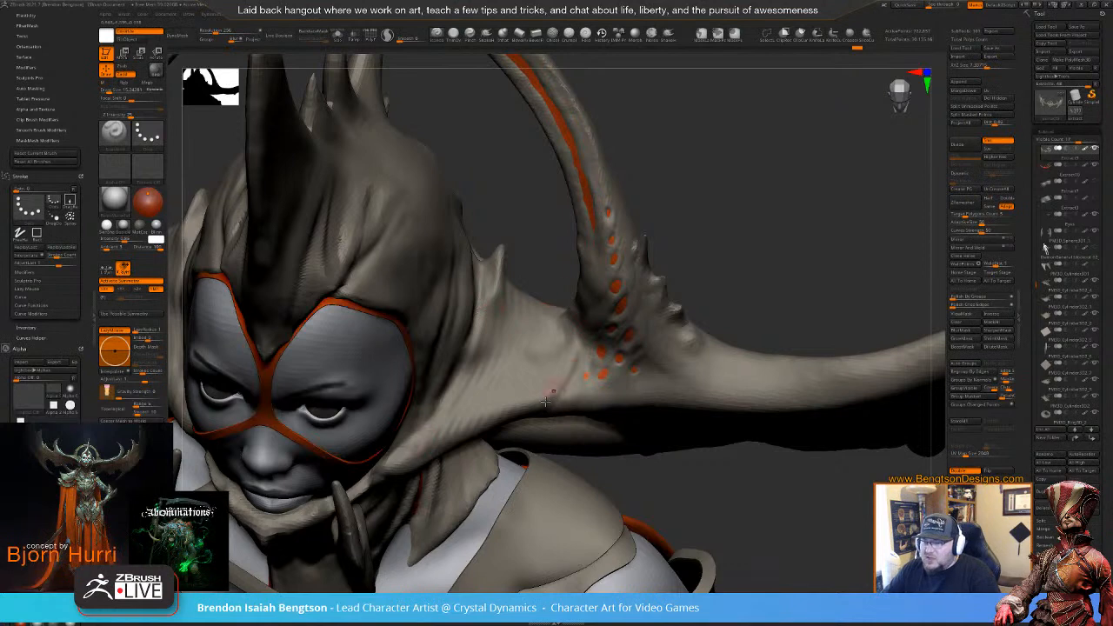
mouse_move(738, 238)
left_mouse_down()
mouse_move(739, 197)
mouse_move(613, 254)
left_mouse_up()
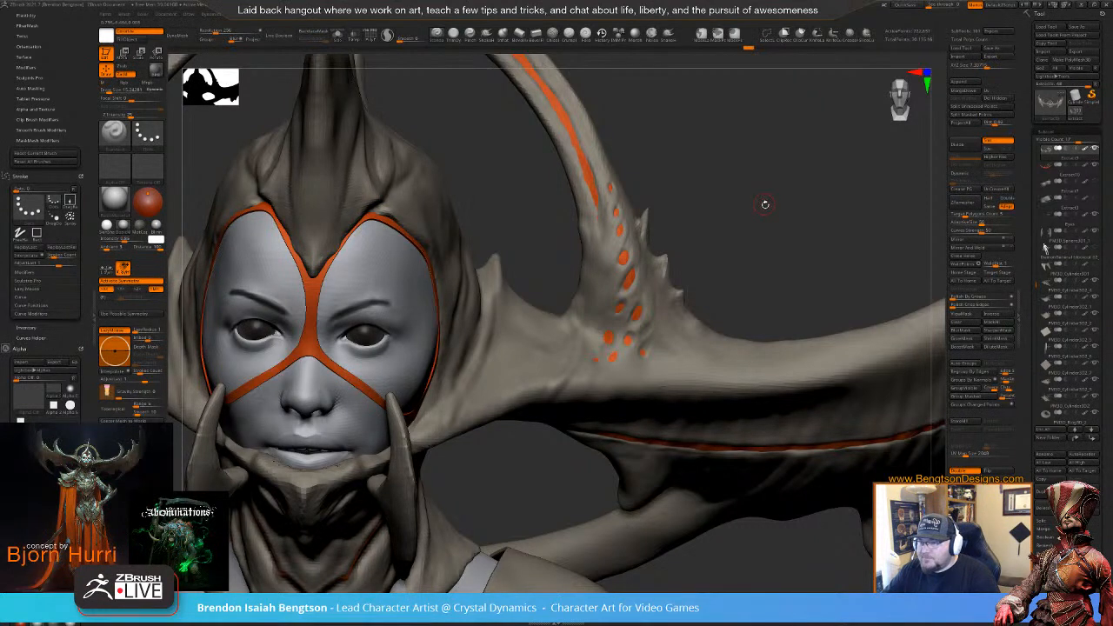
left_click_drag(767, 207, 763, 216)
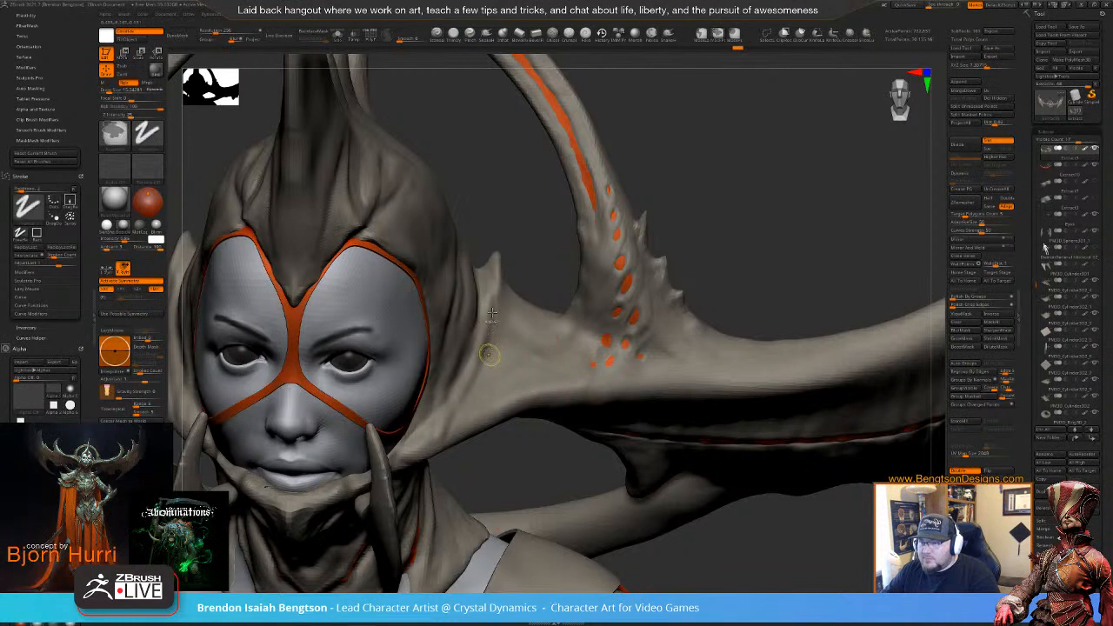
left_click_drag(447, 426, 492, 314, "shift")
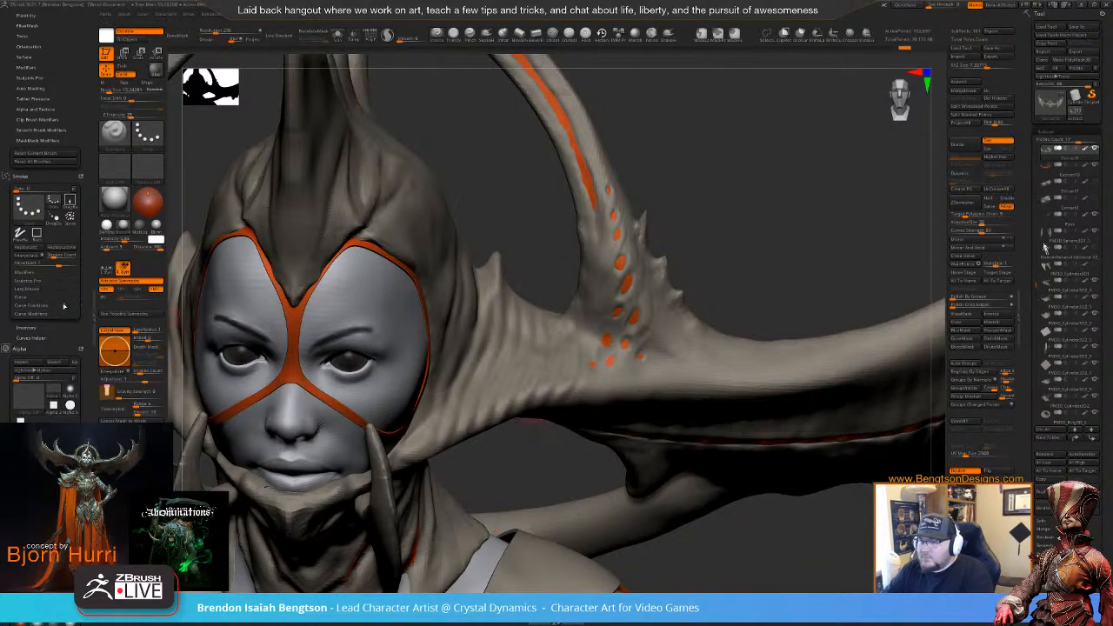
- Sculpt a row of curved ribs along the inner part of the wing, above its orange stripe
mouse_move(825, 228)
left_mouse_down("alt")
mouse_move(821, 183)
mouse_move(730, 206)
mouse_move(663, 236)
mouse_move(683, 281)
mouse_move(672, 278)
mouse_move(677, 304)
mouse_move(687, 306)
mouse_move(659, 243)
mouse_move(557, 342)
left_mouse_up("alt")
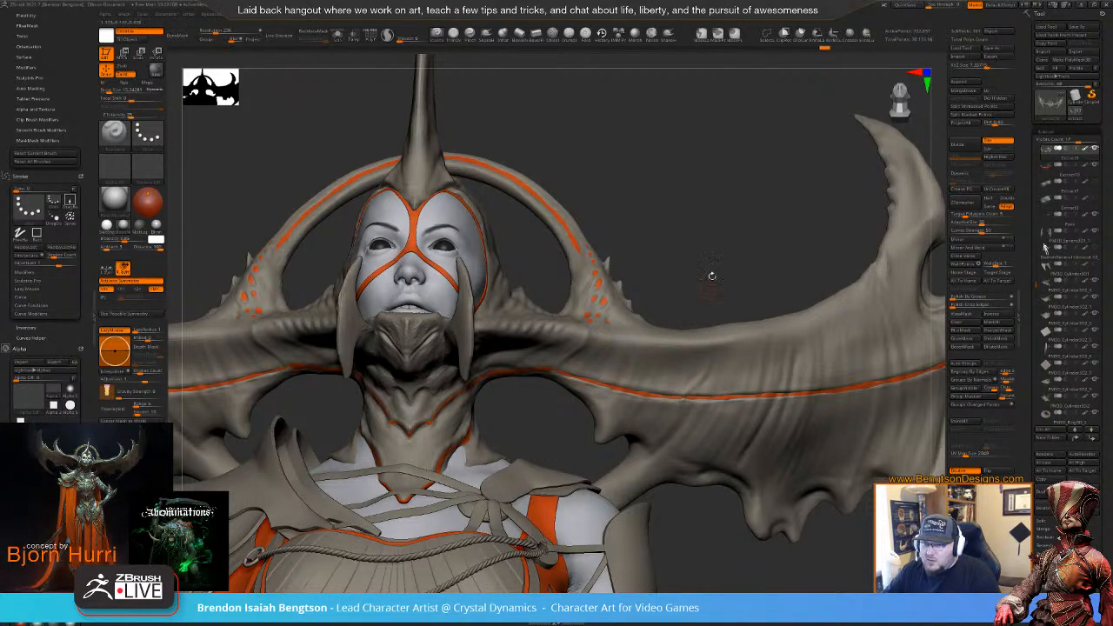
left_click_drag(712, 273, 679, 287, "alt")
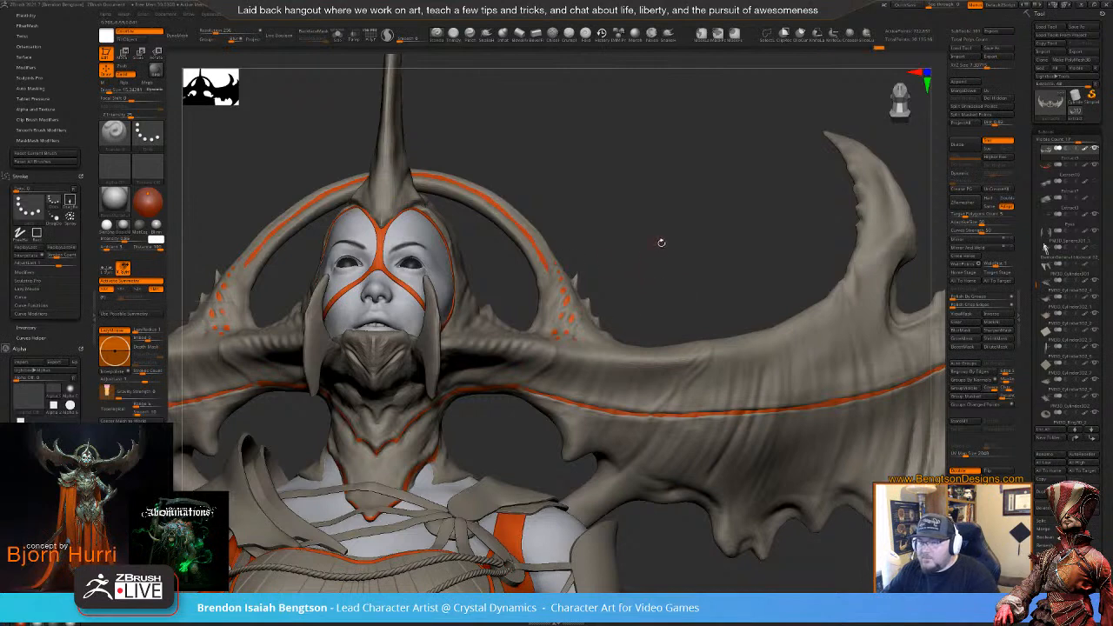
left_click_drag(661, 242, 661, 248)
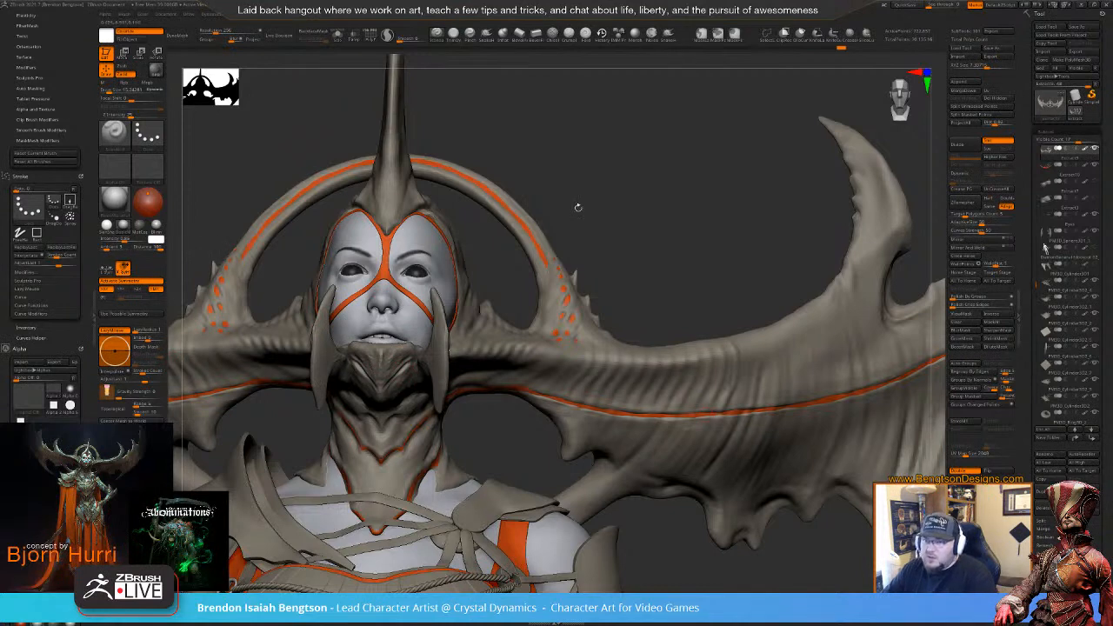
mouse_move(742, 168)
left_mouse_down("alt")
mouse_move(735, 149)
mouse_move(642, 247)
mouse_move(693, 263)
mouse_move(698, 238)
mouse_move(690, 310)
mouse_move(685, 272)
mouse_move(643, 274)
mouse_move(687, 276)
mouse_move(665, 292)
mouse_move(692, 277)
mouse_move(494, 359)
left_mouse_up("alt")
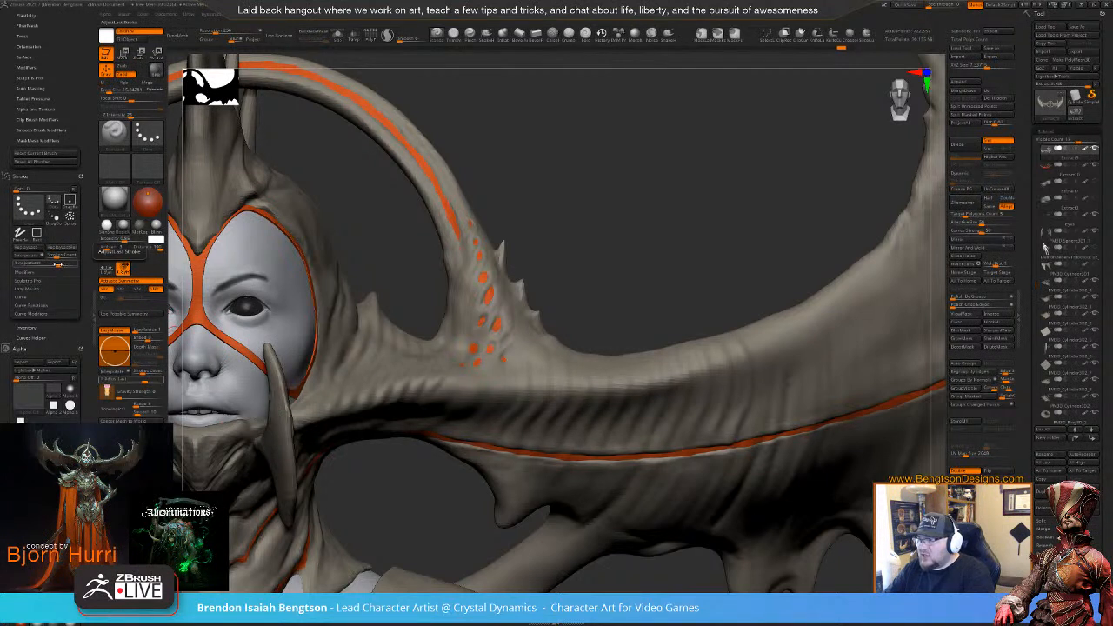
left_click_drag(67, 264, 60, 264)
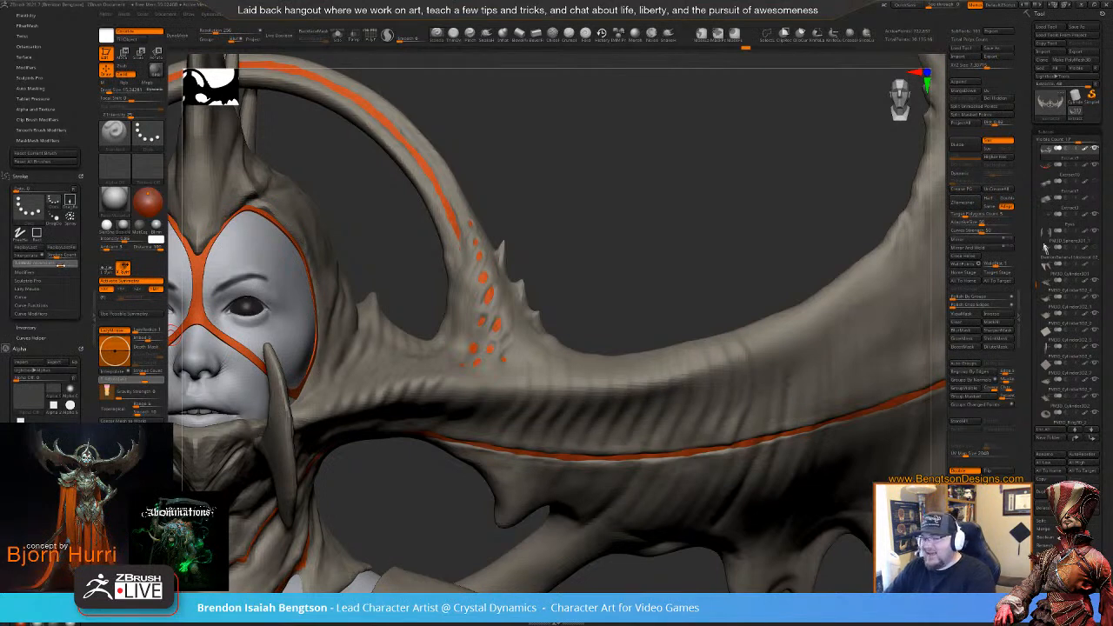
mouse_move(672, 224)
left_mouse_down("alt")
mouse_move(646, 144)
mouse_move(589, 194)
mouse_move(572, 271)
mouse_move(561, 271)
mouse_move(582, 268)
mouse_move(577, 280)
mouse_move(630, 238)
mouse_move(504, 364)
left_mouse_up("alt")
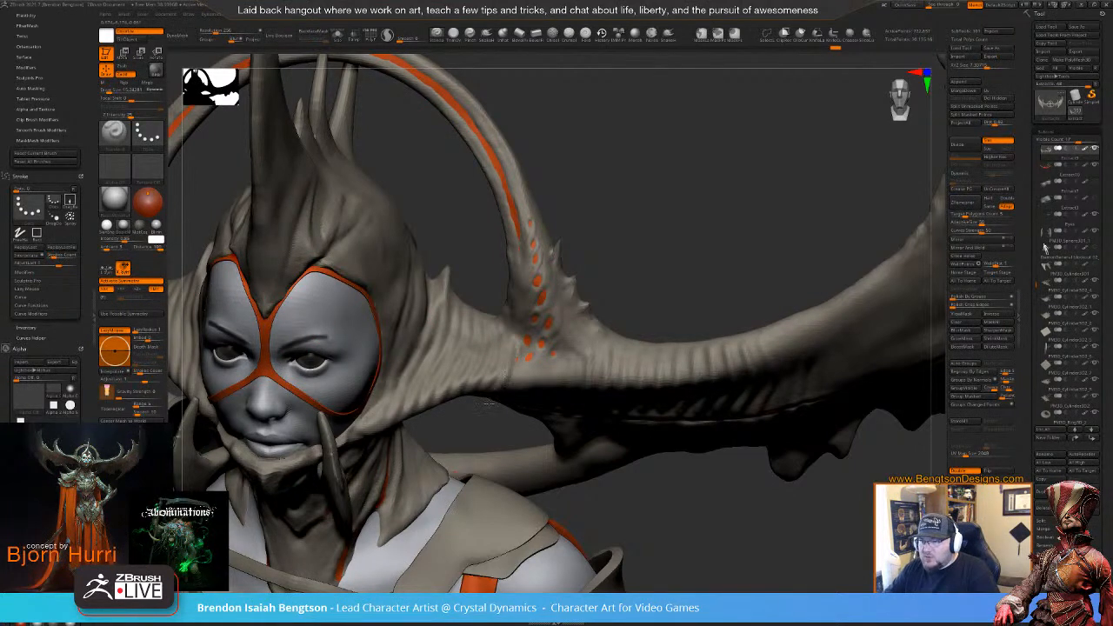
- Extend the ribs outward along the wing's upper edge, undoing a misplaced stroke
left_click_drag(658, 275, 508, 343)
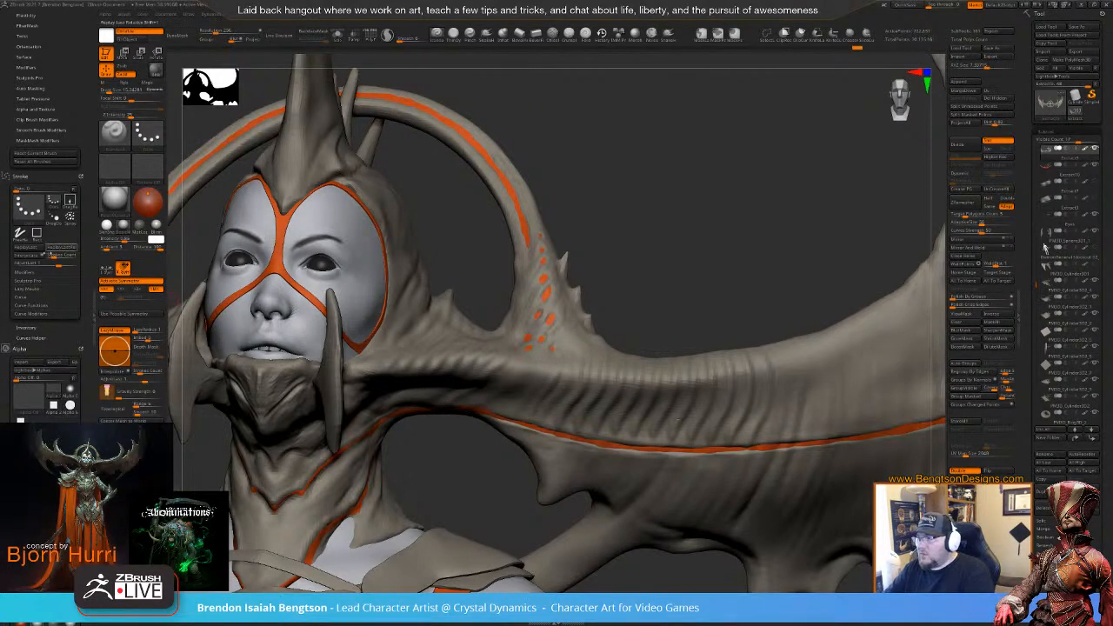
left_click_drag(773, 215, 705, 252)
left_click_drag(649, 217, 571, 221)
left_click_drag(634, 243, 569, 333, "alt")
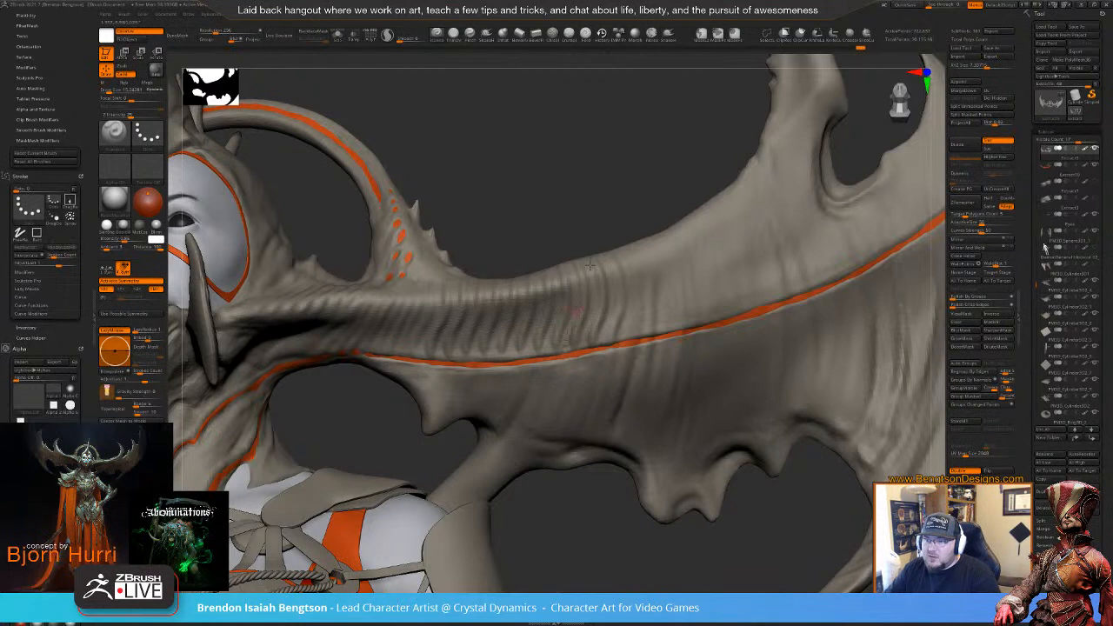
mouse_move(628, 195)
left_mouse_down()
mouse_move(617, 274)
mouse_move(624, 266)
mouse_move(624, 342)
left_mouse_up()
key("ctrl+z")
mouse_move(626, 168)
left_mouse_down()
mouse_move(586, 209)
mouse_move(620, 197)
mouse_move(624, 216)
mouse_move(590, 286)
left_mouse_up()
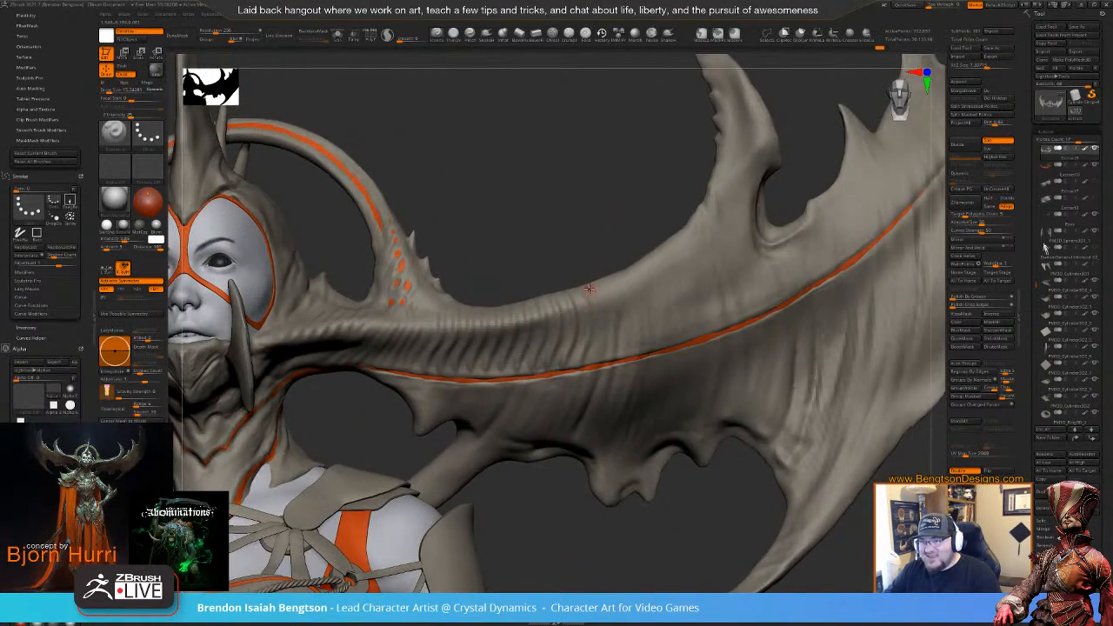
- Check the wing's mesh density with PolyFrame and refine the outer ribs above the orange stripe
key("shift+f")
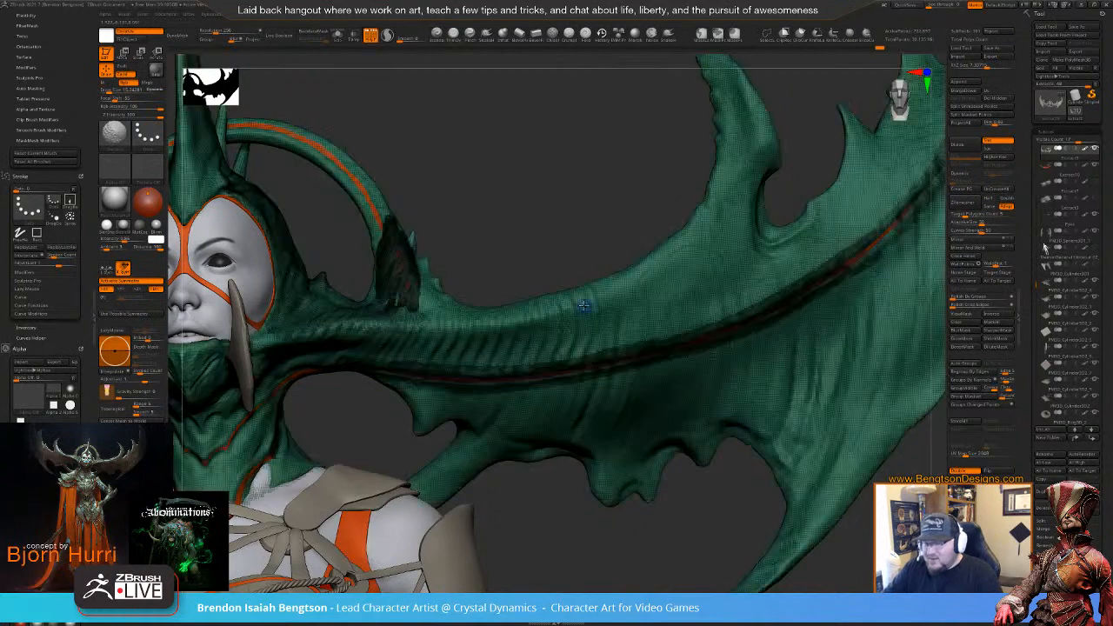
mouse_move(590, 241)
left_mouse_down()
mouse_move(574, 235)
mouse_move(587, 226)
left_mouse_up()
right_click_drag(587, 226, 548, 69, "ctrl")
right_click_drag(548, 261, 509, 226, "alt")
right_click_drag(595, 401, 602, 438)
key("shift+f")
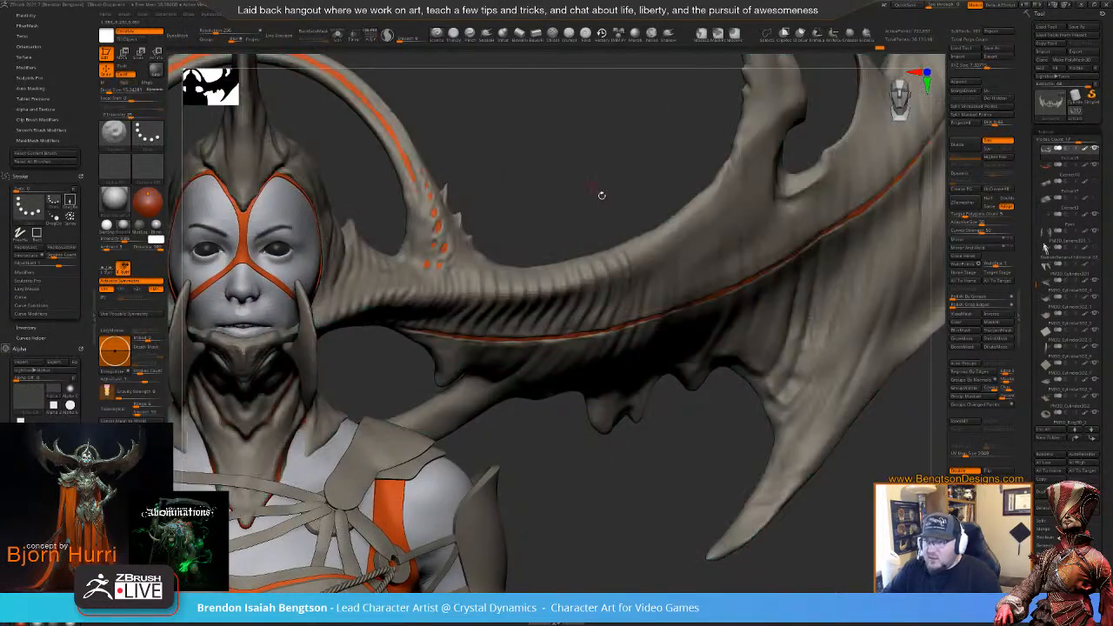
mouse_move(601, 194)
right_mouse_down()
mouse_move(556, 178)
mouse_move(565, 200)
mouse_move(591, 201)
mouse_move(521, 209)
mouse_move(513, 252)
mouse_move(569, 202)
mouse_move(585, 268)
right_mouse_up()
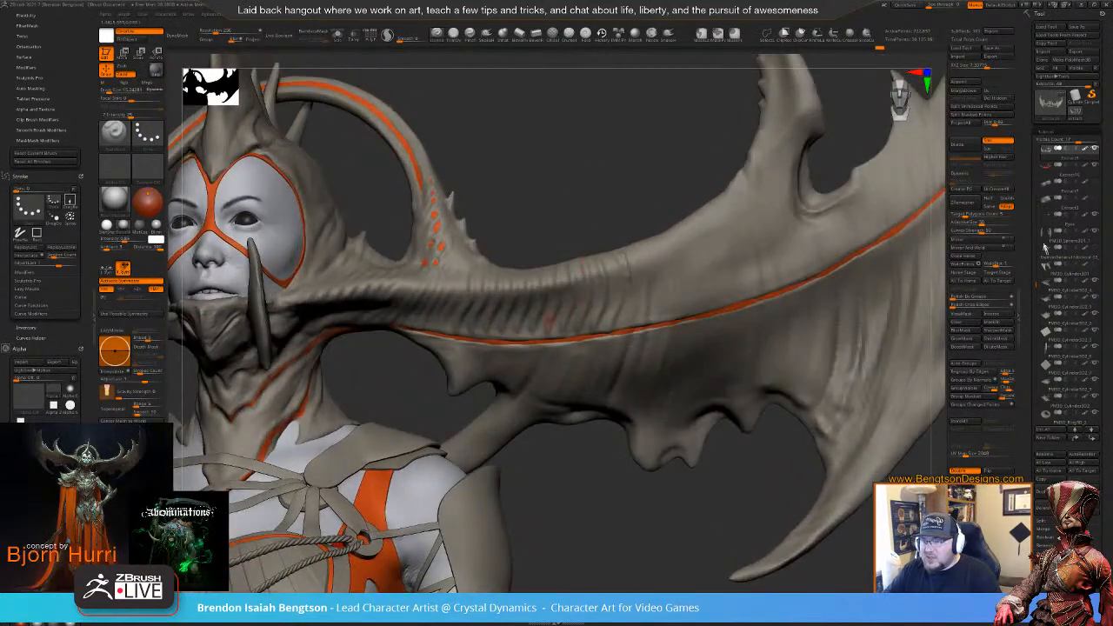
right_click_drag(548, 318, 487, 306)
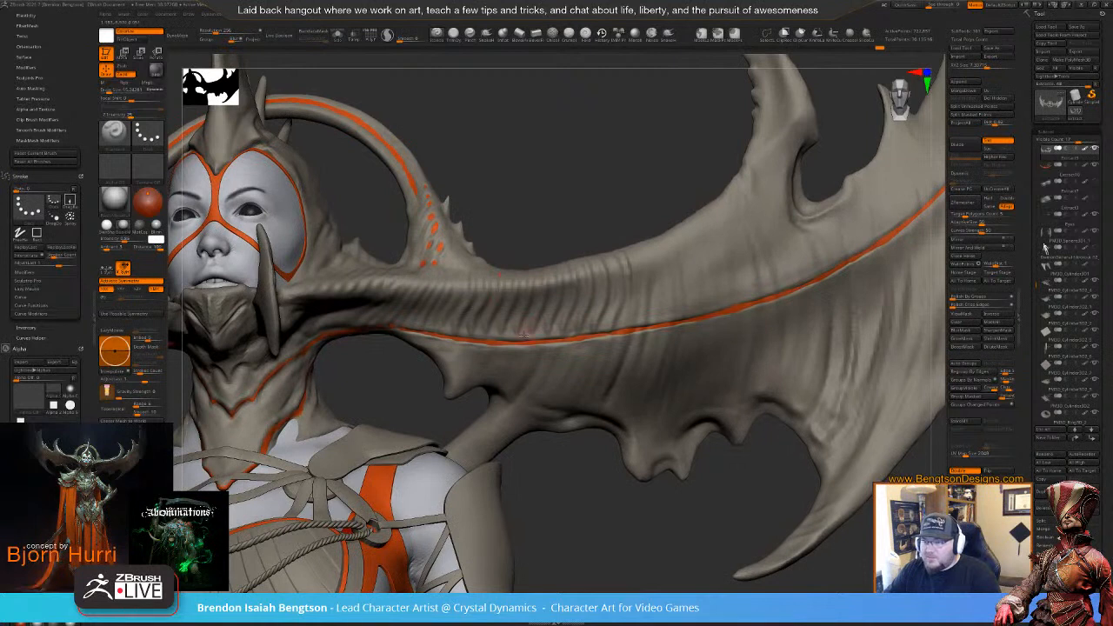
- Build up folds on the wing's lower membrane beneath the orange stripe with a resized Clay Buildup brush
key("b")
key("c")
key("b")
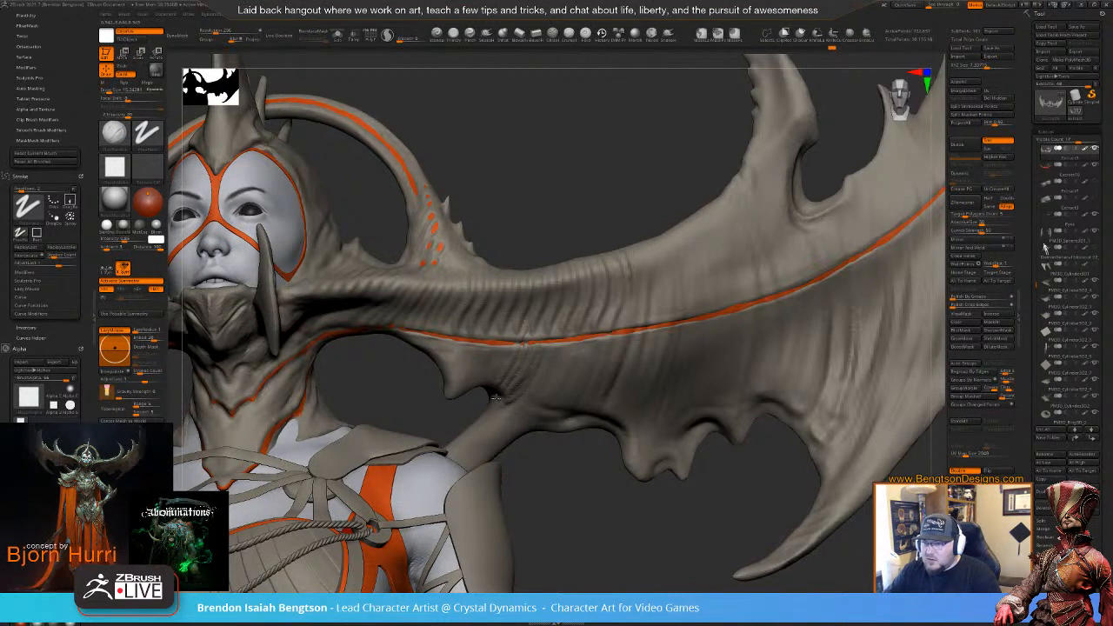
key("space")
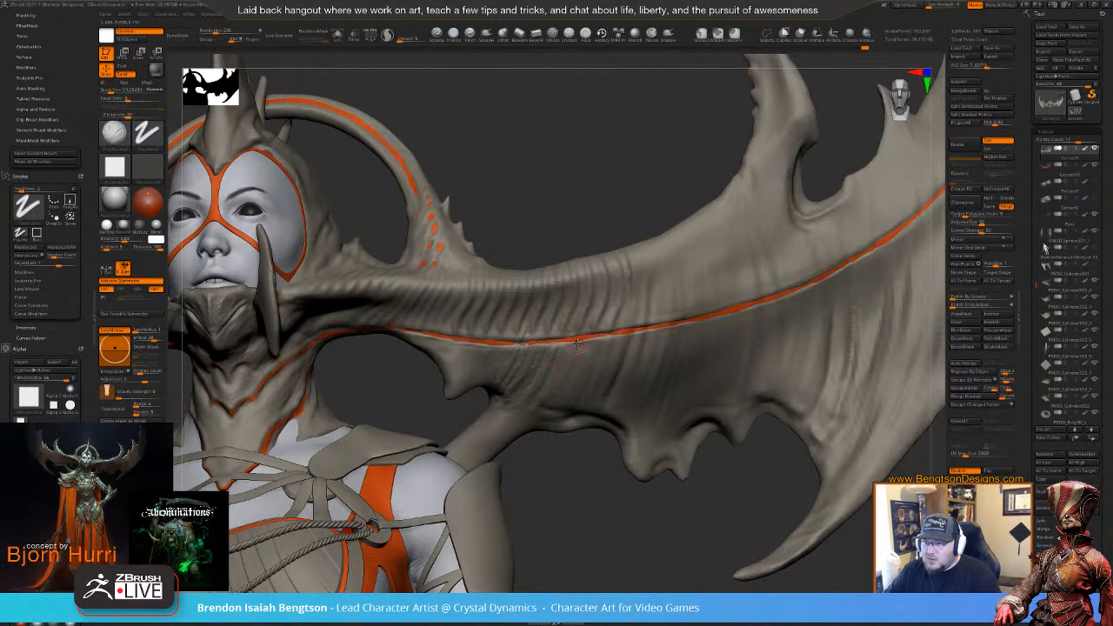
mouse_move(581, 477)
left_mouse_down("alt")
mouse_move(586, 433)
mouse_move(586, 465)
mouse_move(618, 484)
mouse_move(627, 453)
left_mouse_up("alt")
mouse_move(800, 382)
left_mouse_down("alt")
mouse_move(807, 412)
mouse_move(785, 385)
left_mouse_up("alt")
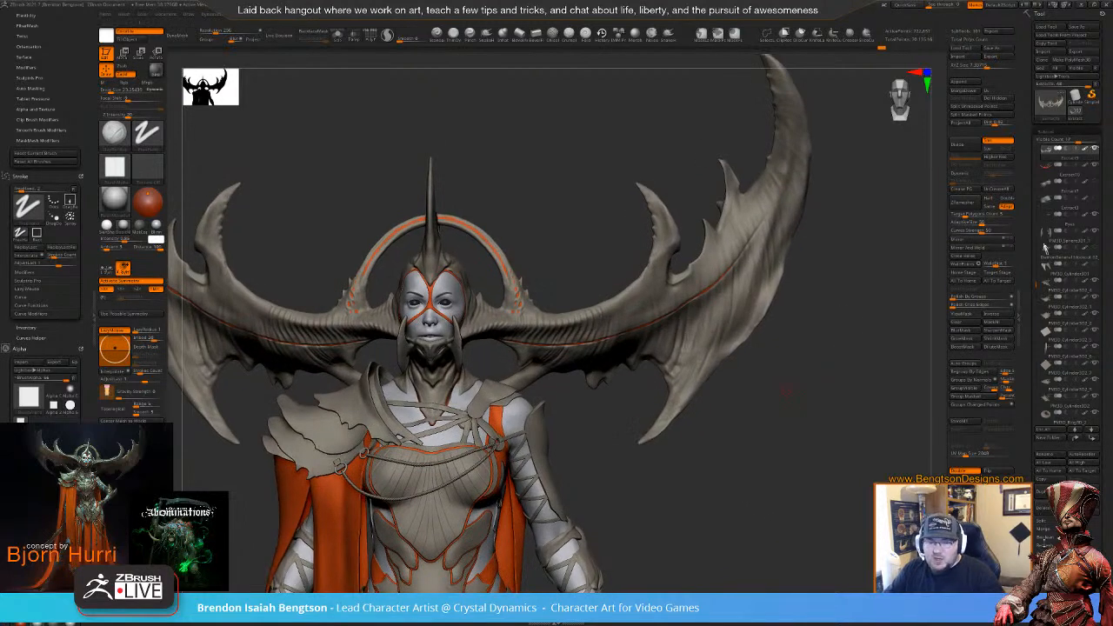
- Try ClayPolish on the headdress, then isolate it with Solo and clear the mask
key("shift+d")
left_click_drag(596, 429, 560, 337)
mouse_move(589, 456)
left_mouse_down("alt")
mouse_move(603, 487)
mouse_move(597, 465)
left_mouse_up("alt")
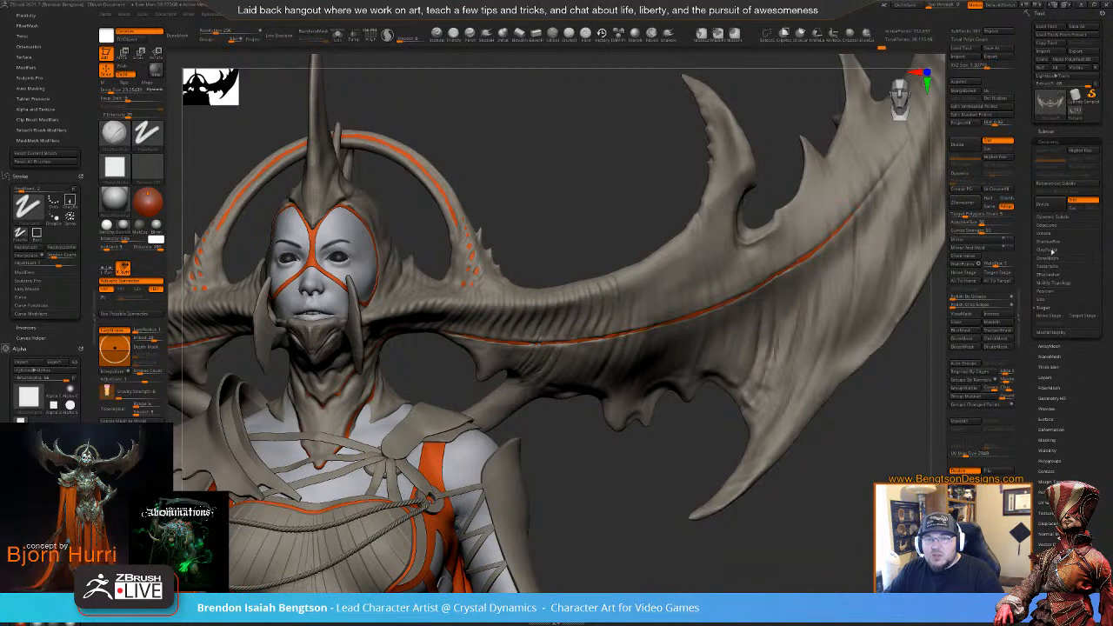
left_click(1048, 251)
left_click(1047, 266)
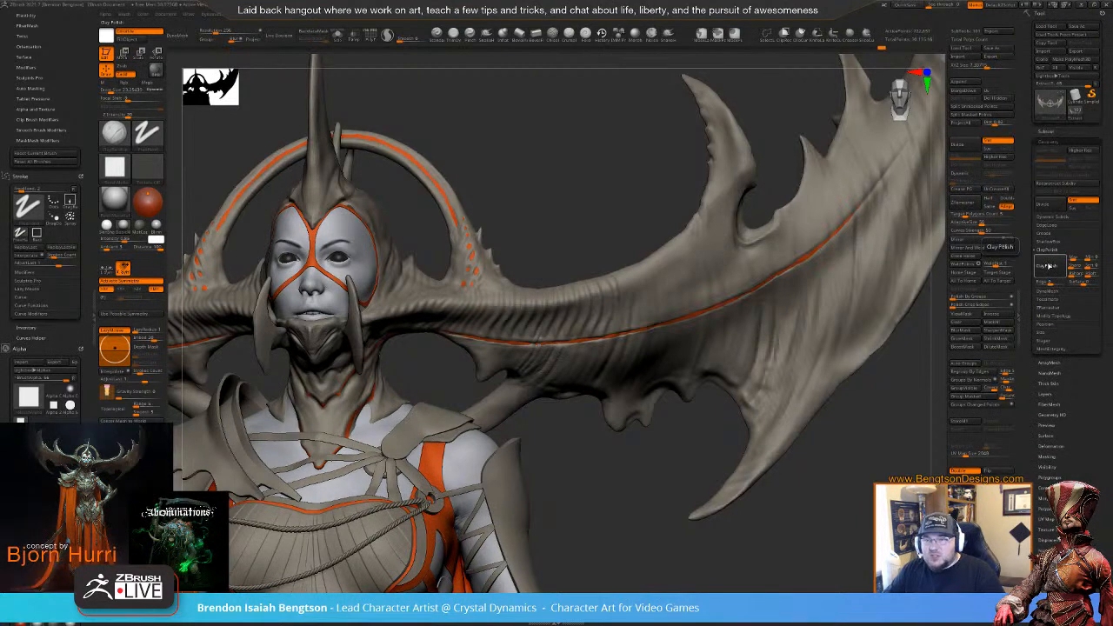
key("alt+s")
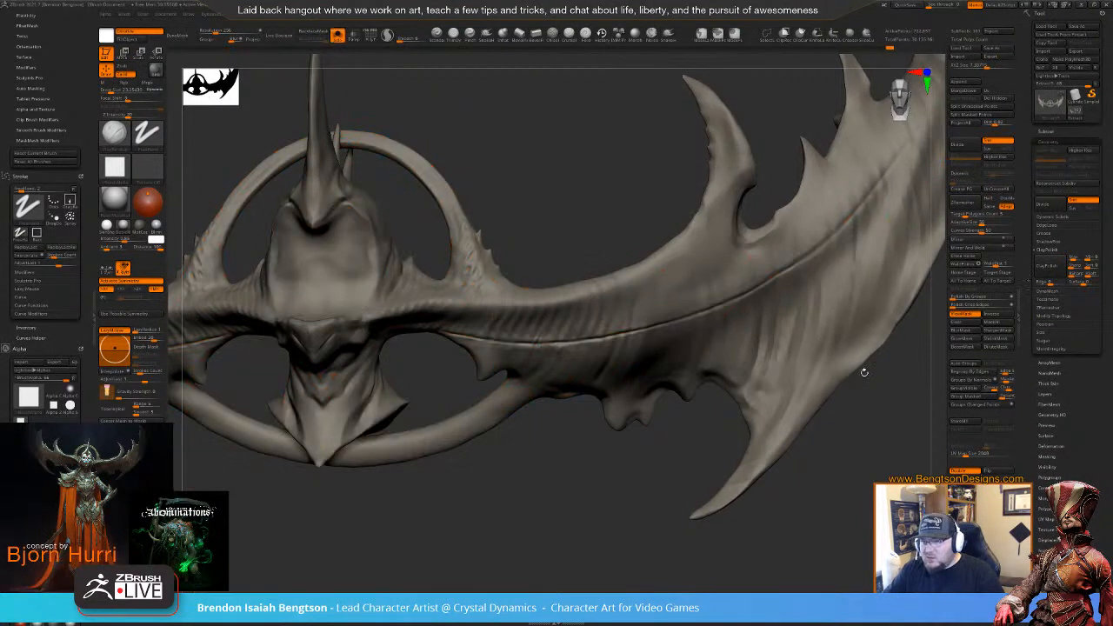
mouse_move(840, 477)
left_mouse_down("ctrl")
mouse_move(827, 482)
mouse_move(852, 485)
left_mouse_up("ctrl")
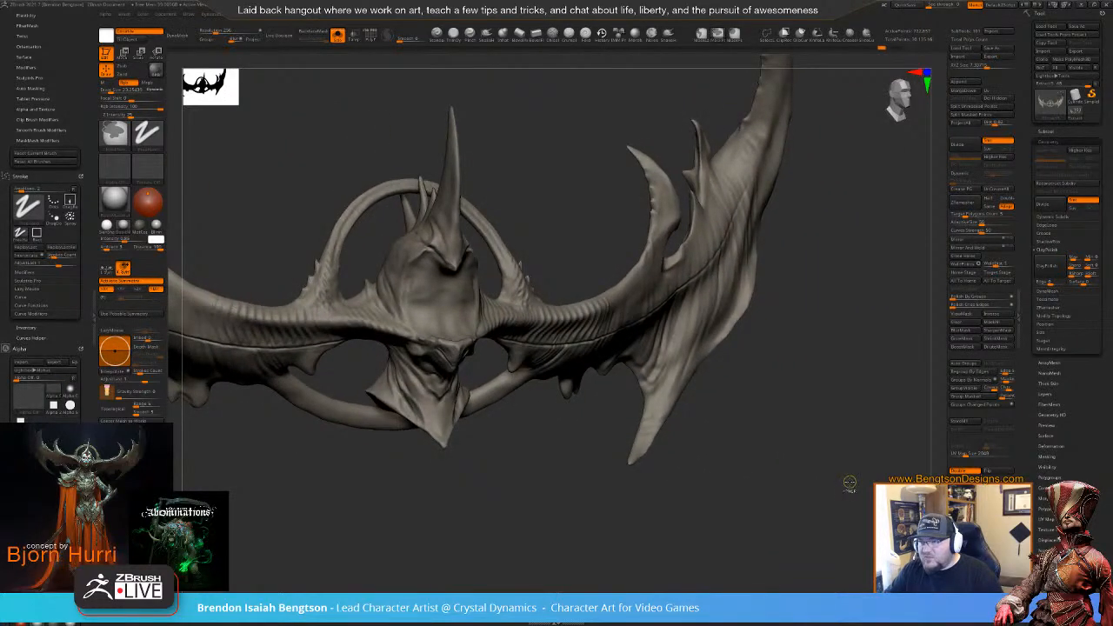
- Try a second ClayPolish pass on the isolated headdress with adjusted polish settings
key("ctrl+shift")
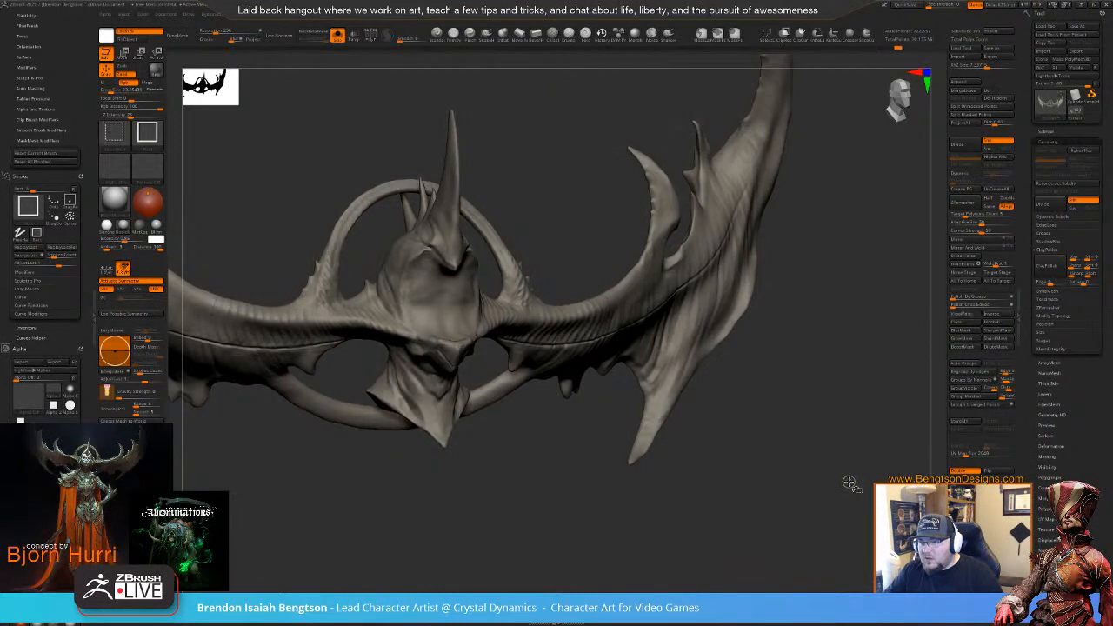
mouse_move(848, 484)
left_mouse_down()
mouse_move(829, 463)
mouse_move(844, 469)
left_mouse_up()
right_click_drag(665, 203, 737, 160)
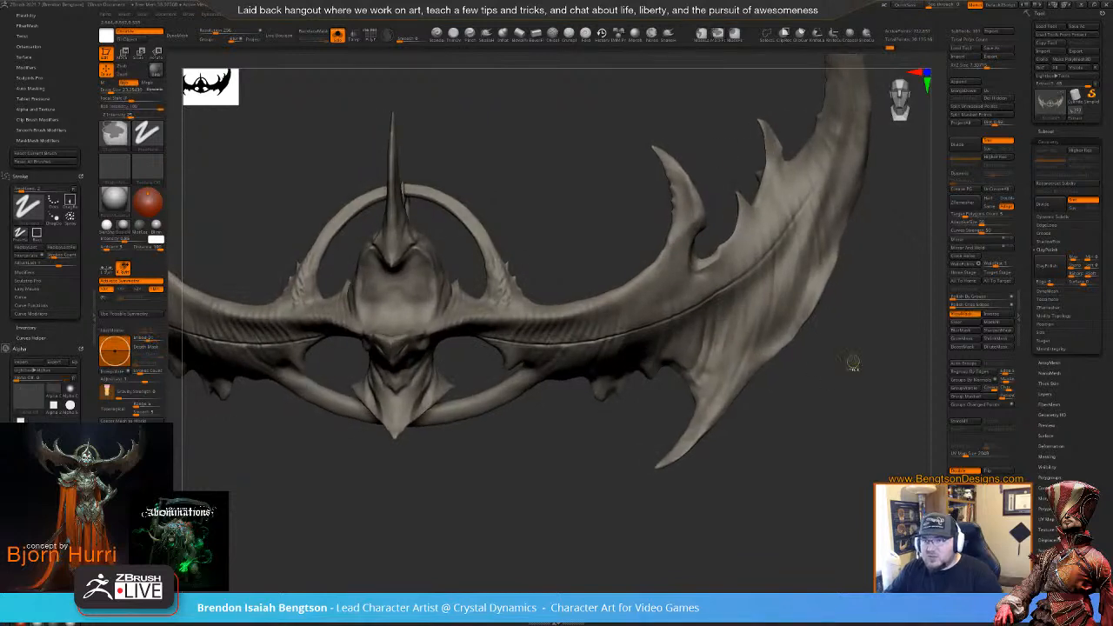
left_click_drag(852, 360, 922, 348)
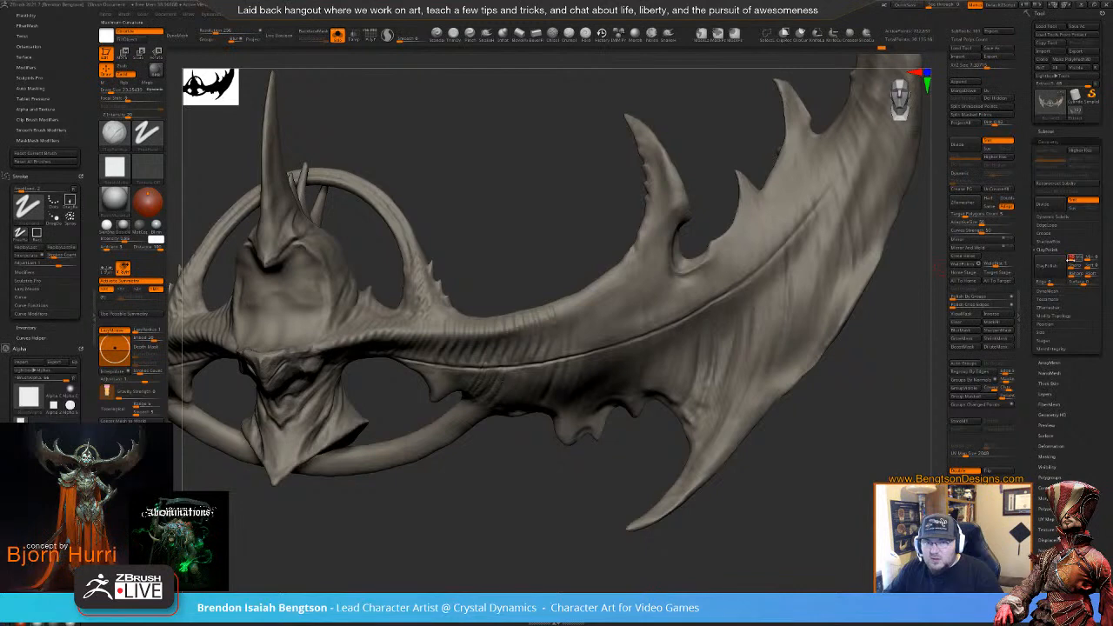
left_click(1048, 270)
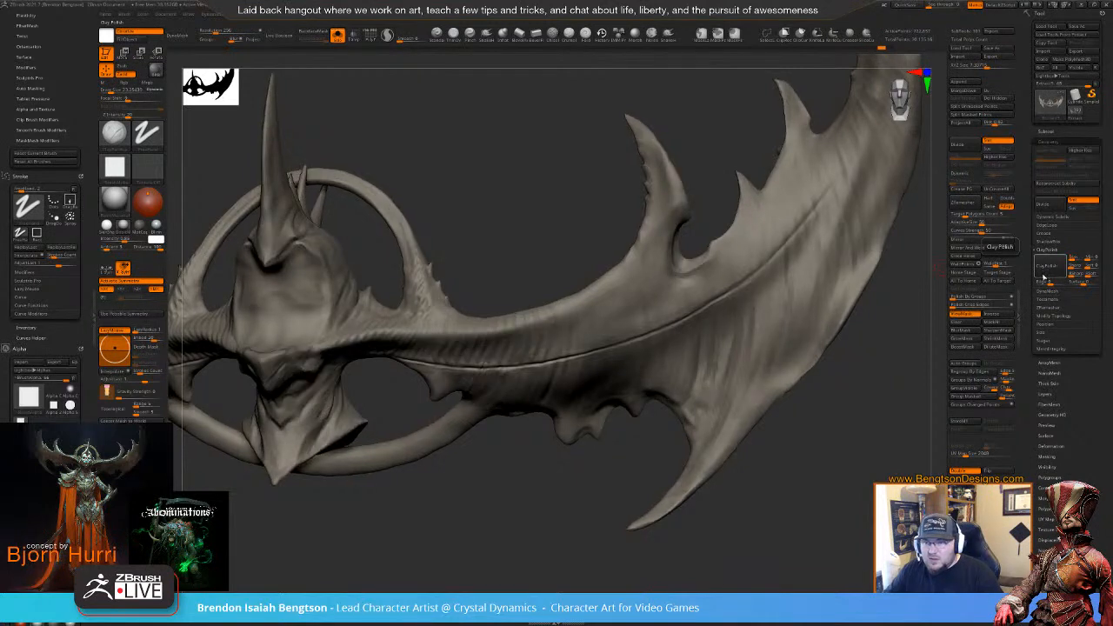
mouse_move(883, 379)
left_mouse_down()
mouse_move(872, 388)
mouse_move(897, 379)
mouse_move(889, 384)
left_mouse_up()
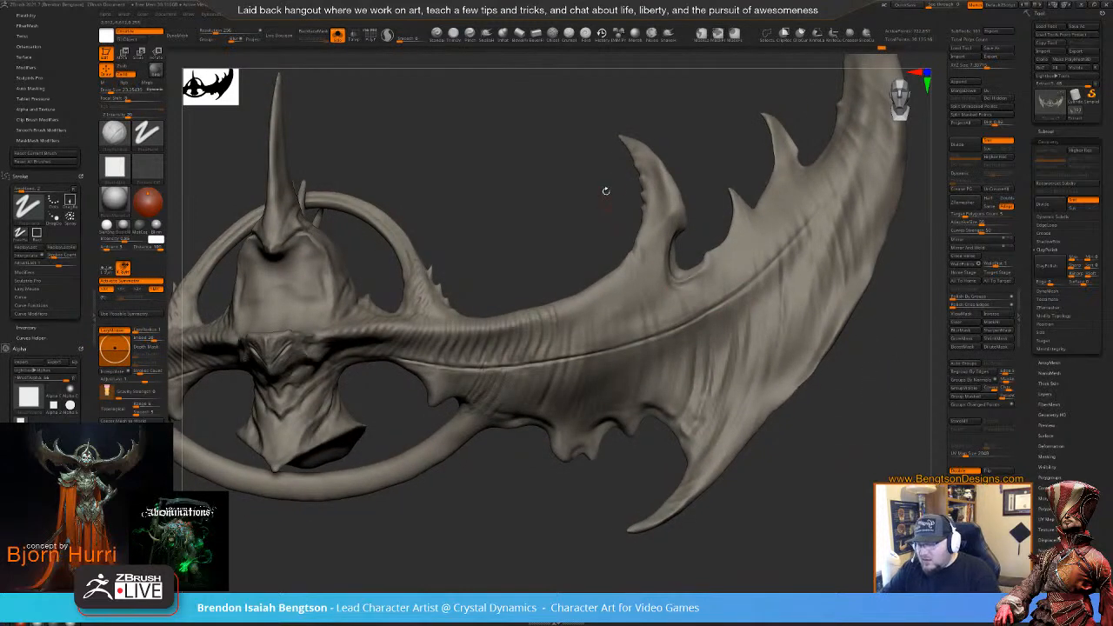
- Show the full character again and undo the ClayPolish passes on the headdress
key("shift+s")
mouse_move(539, 238)
left_mouse_down("alt")
mouse_move(614, 214)
mouse_move(621, 236)
mouse_move(607, 253)
left_mouse_up("alt")
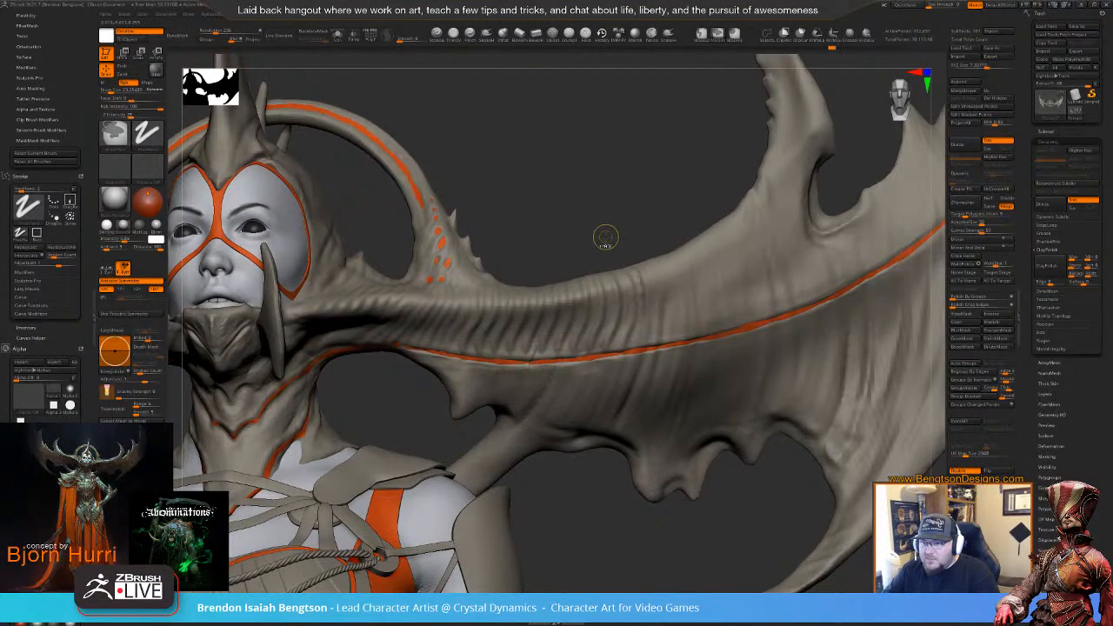
key("ctrl+z")
key("ctrl+z")
key("ctrl+z")
mouse_move(624, 213)
left_mouse_down()
mouse_move(628, 258)
mouse_move(570, 289)
mouse_move(574, 270)
mouse_move(631, 269)
mouse_move(651, 256)
mouse_move(591, 323)
left_mouse_up()
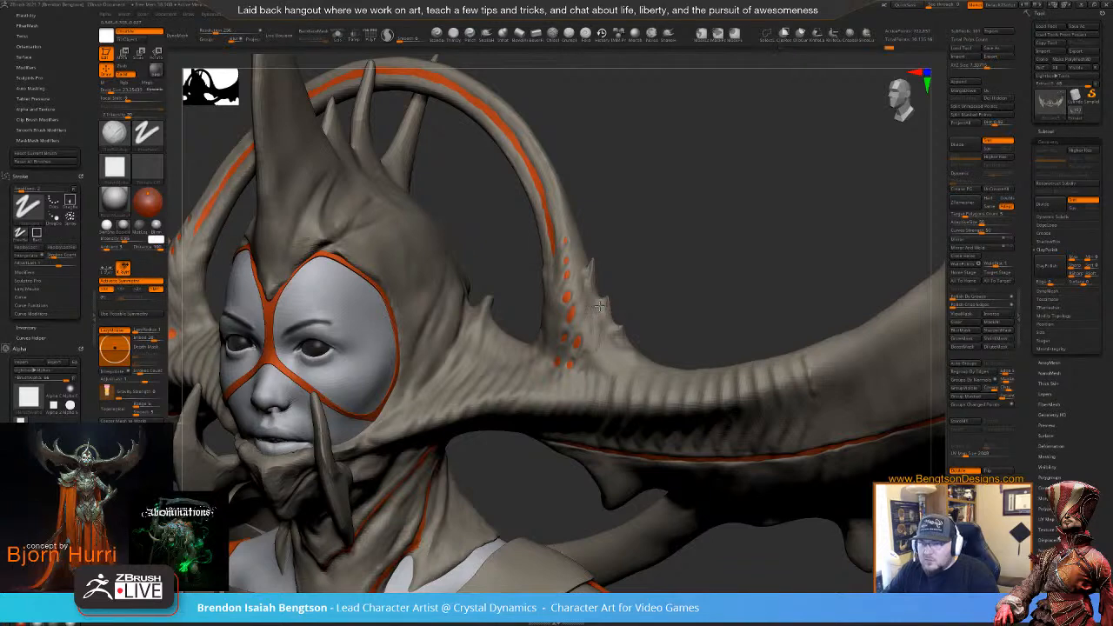
- Sculpt folds into the headdress ring's side just above its spiked base, adjusting the brush size
left_click_drag(598, 348, 556, 372)
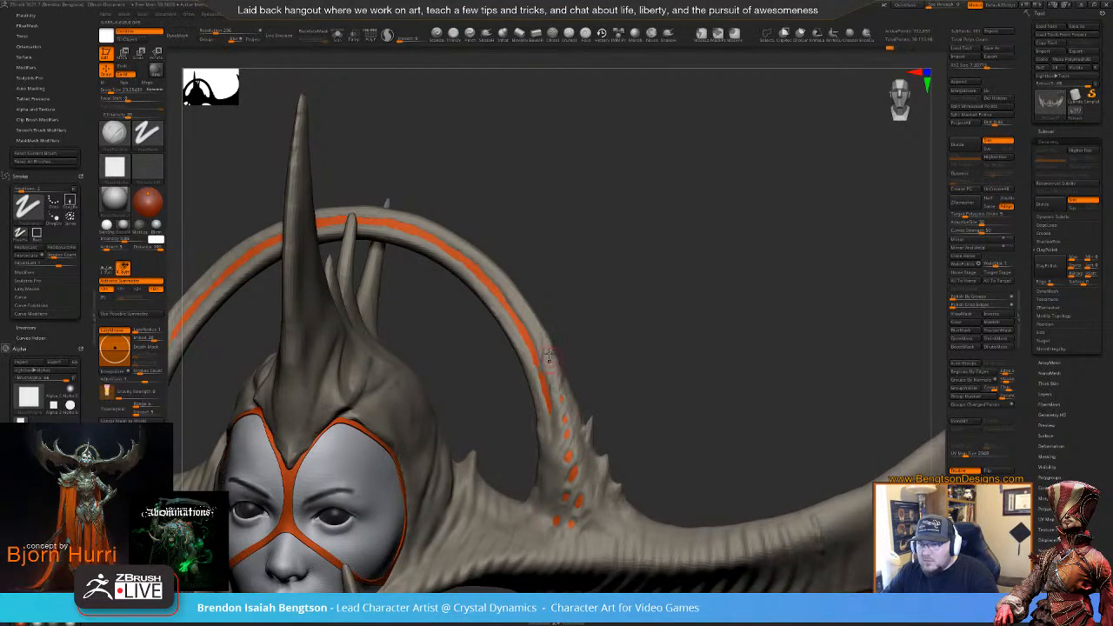
left_click_drag(580, 352, 585, 261, "alt")
left_click_drag(607, 304, 619, 487, "alt")
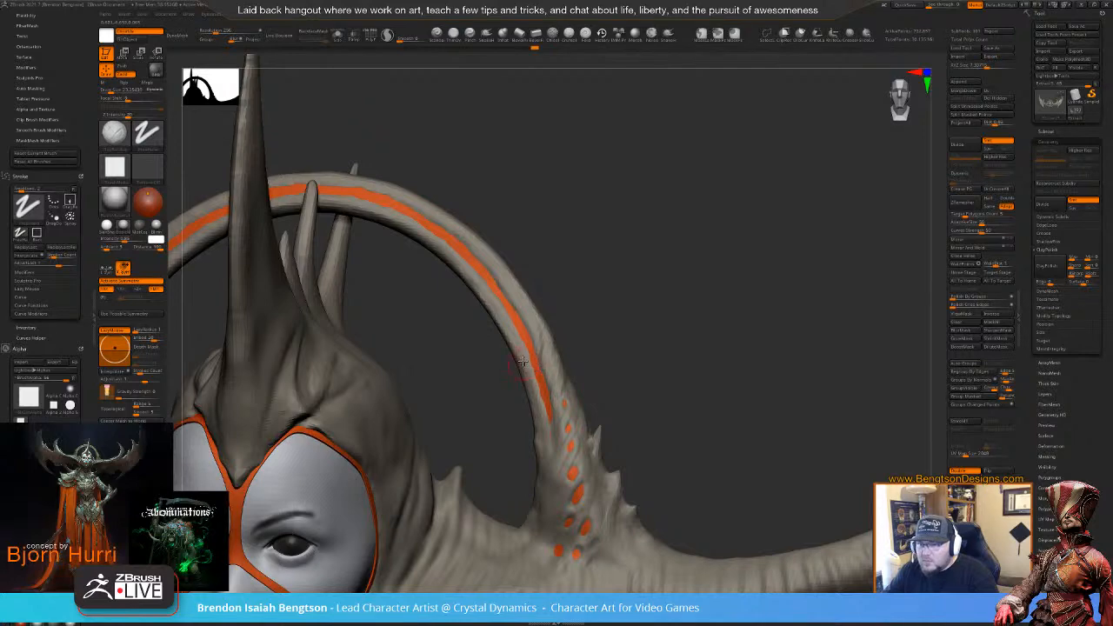
key("space")
left_click_drag(523, 358, 518, 358)
mouse_move(628, 293)
left_mouse_down("alt")
mouse_move(620, 244)
mouse_move(622, 288)
mouse_move(643, 240)
mouse_move(634, 218)
mouse_move(648, 238)
mouse_move(698, 203)
left_mouse_up("alt")
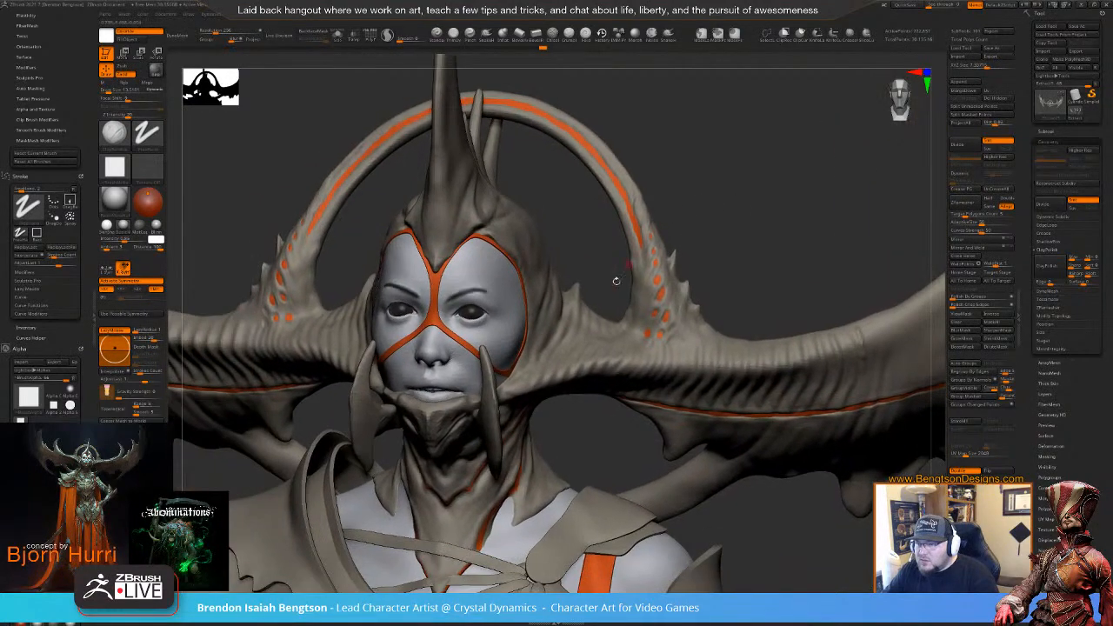
- Duplicate the headdress subtool with its polyframe shown and remesh the copy with DynaMesh
key("shift+f")
left_click_drag(592, 268, 722, 166)
left_click(1041, 130)
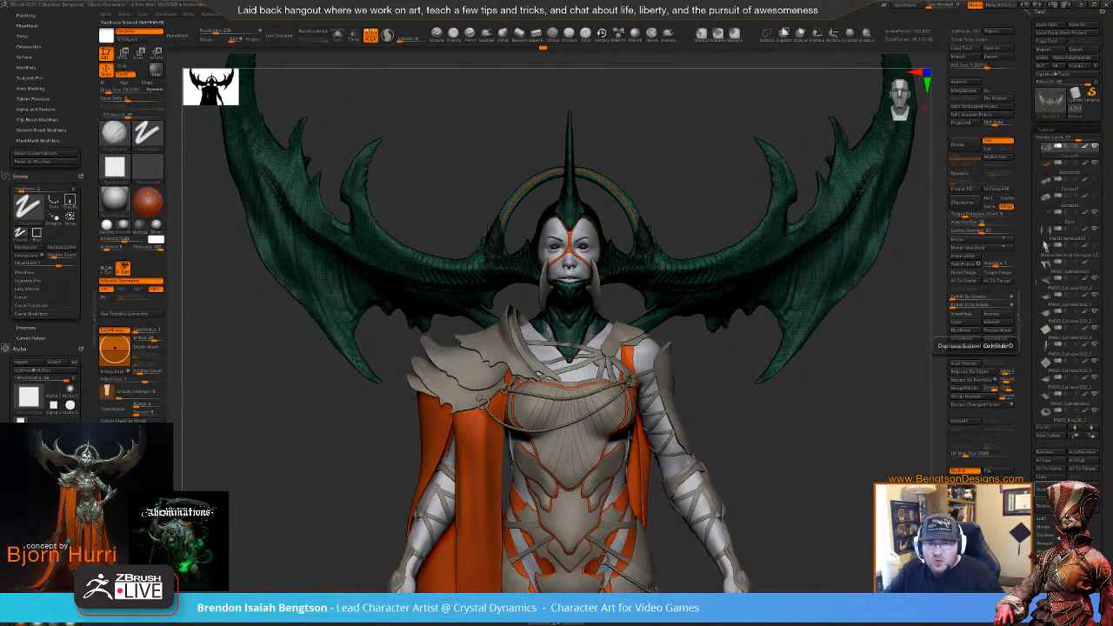
left_click(1050, 489)
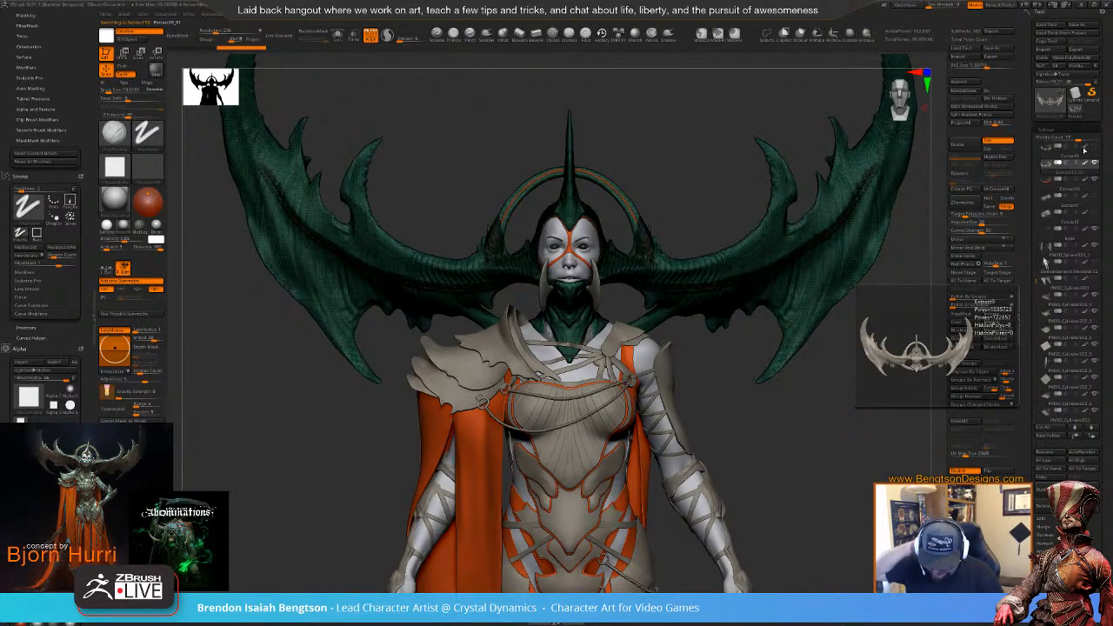
left_click_drag(708, 149, 675, 219, "alt")
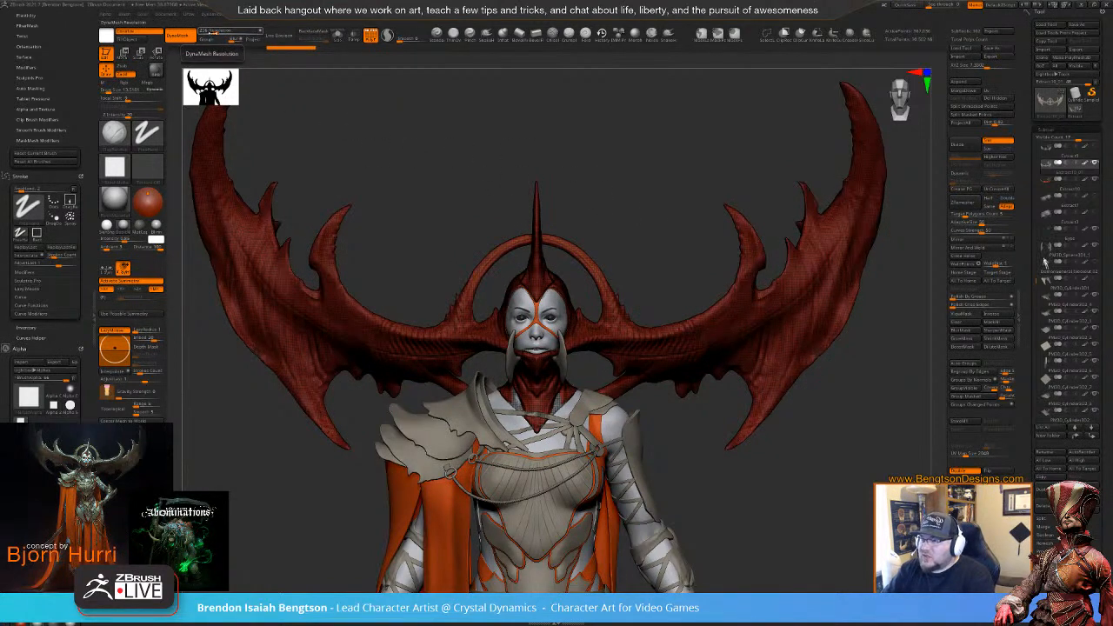
key("f")
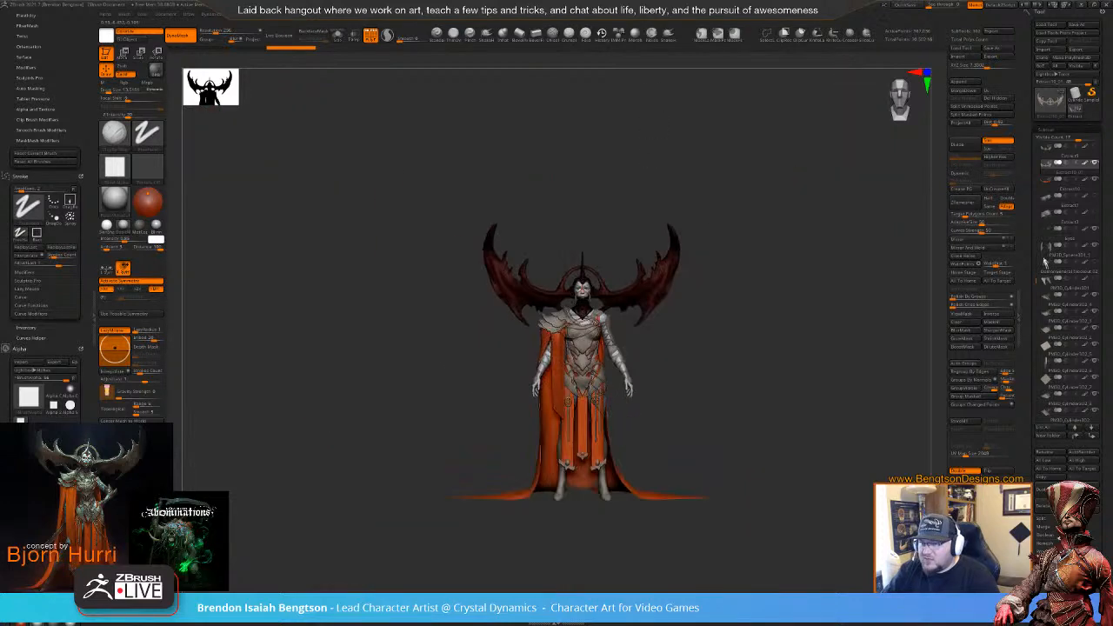
- Inspect the remeshed headdress around the face, ring and wings, with the polyframe shown and hidden
left_click_drag(718, 333, 561, 410)
left_click_drag(543, 224, 626, 161)
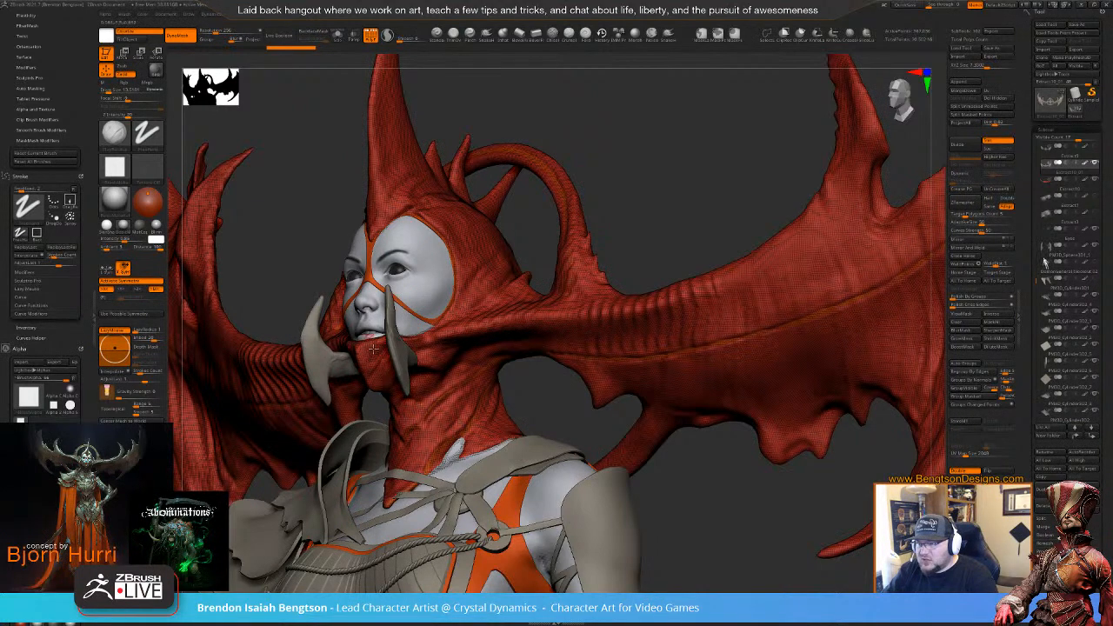
mouse_move(627, 135)
left_mouse_down()
mouse_move(646, 149)
mouse_move(636, 144)
left_mouse_up()
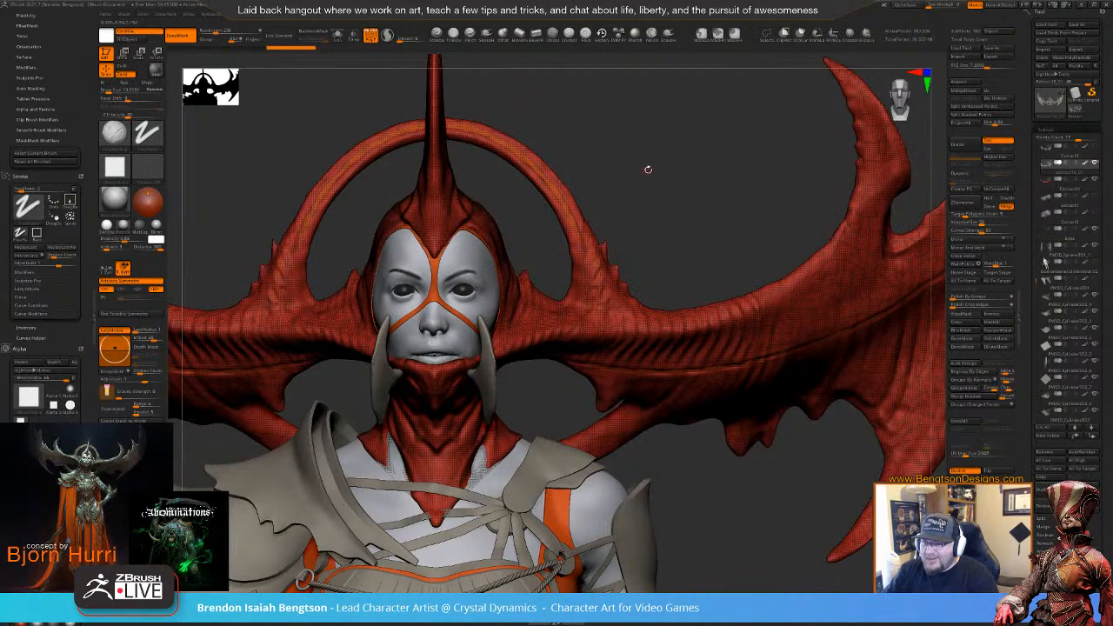
right_click_drag(648, 169, 634, 165, "ctrl")
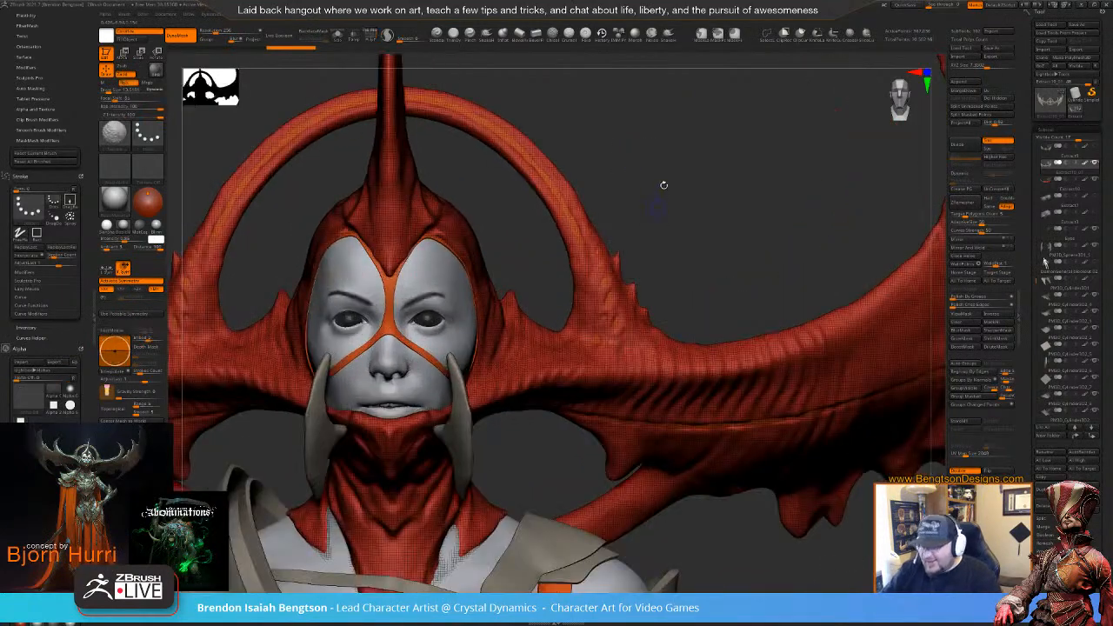
key("shift+f")
left_click_drag(663, 185, 671, 210)
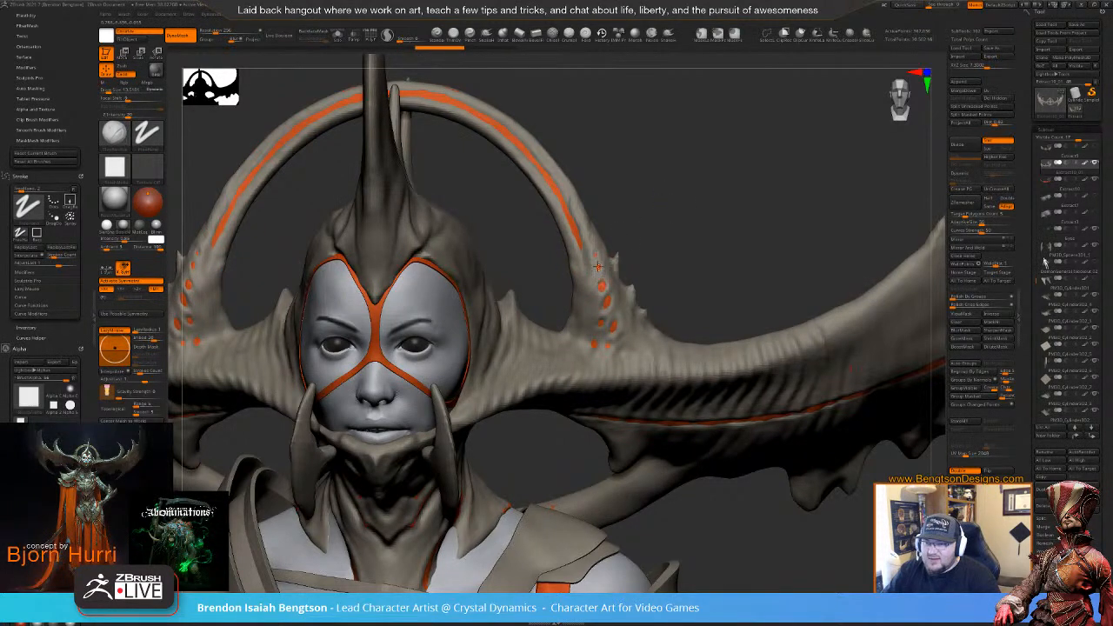
mouse_move(644, 231)
left_mouse_down()
mouse_move(708, 242)
mouse_move(642, 157)
left_mouse_up()
key("shift+f")
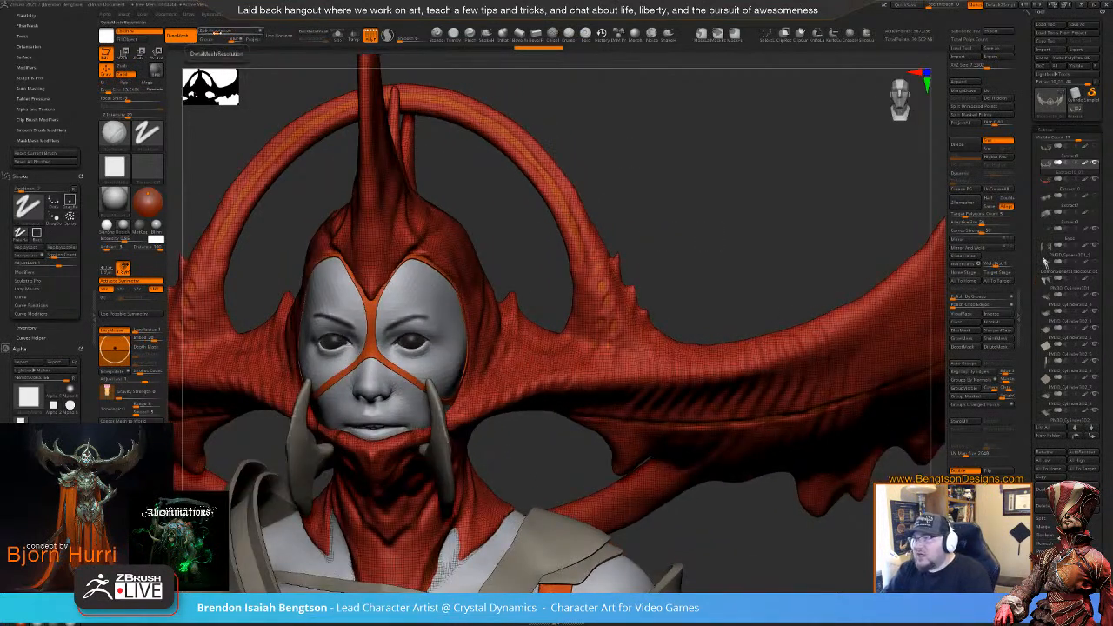
- Undo the headdress remesh, run DynaMesh again at a new resolution, and hide the polyframe
key("ctrl+z")
key("ctrl+z")
key("ctrl+z")
key("ctrl+z")
key("ctrl+z")
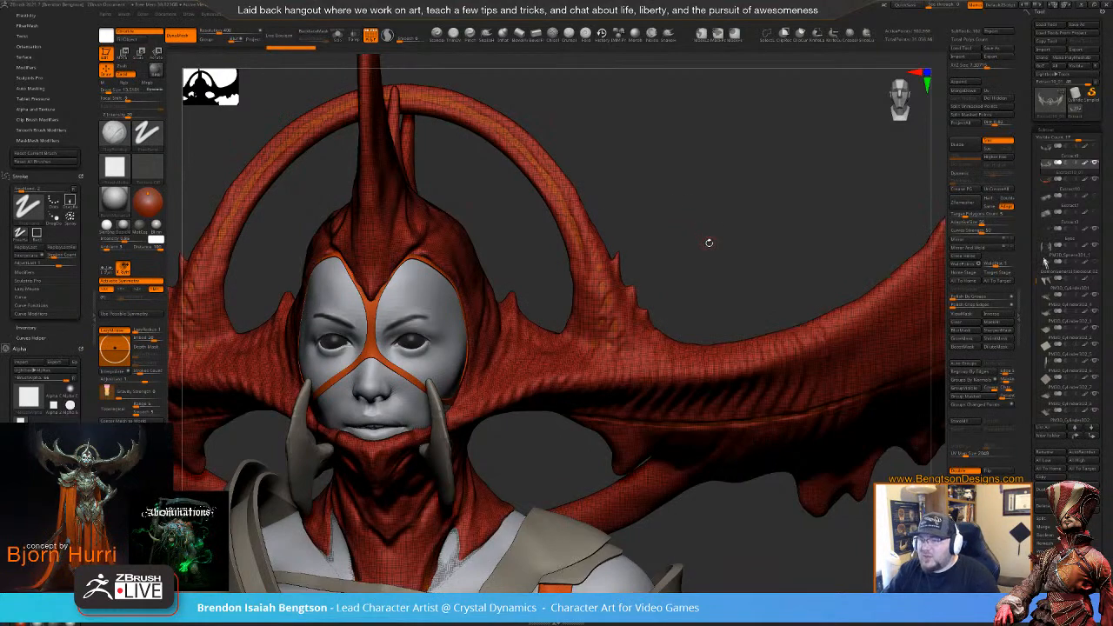
mouse_move(708, 243)
left_mouse_down()
mouse_move(611, 252)
mouse_move(721, 235)
left_mouse_up()
key("ctrl+z")
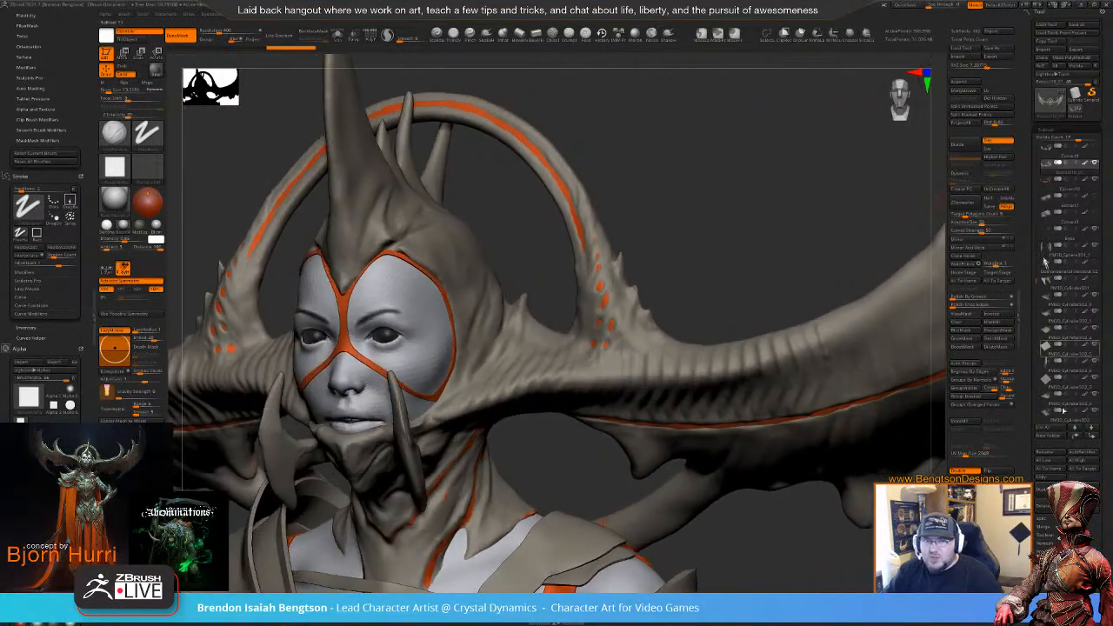
- Apply ClayPolish to the remeshed headdress and isolate it with Solo
left_click(1050, 571)
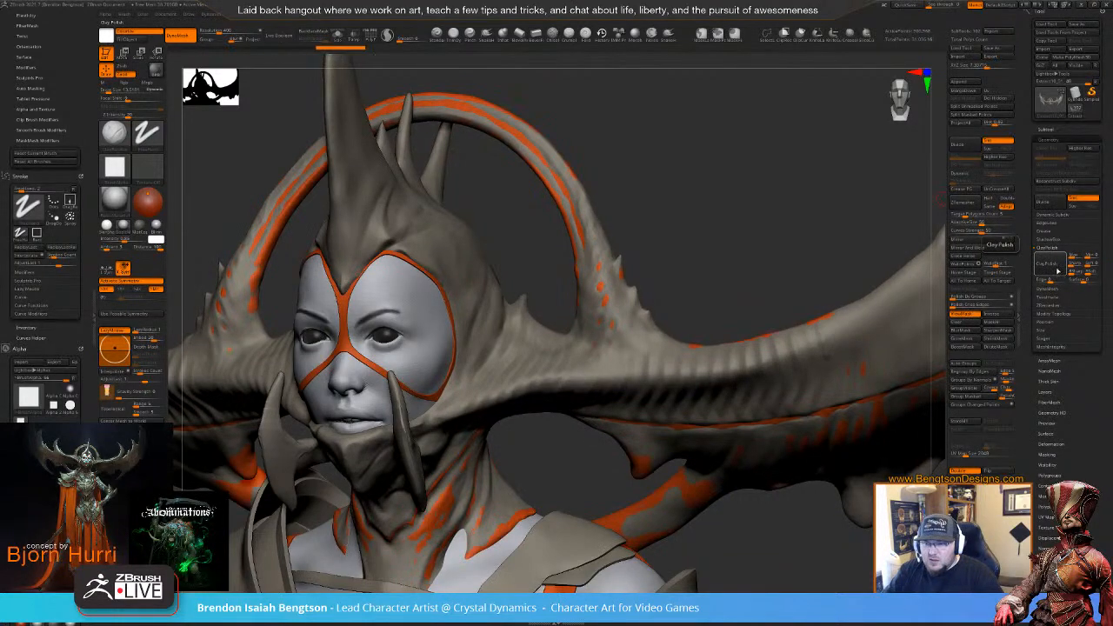
left_click(1057, 268)
mouse_move(742, 242)
left_mouse_down()
mouse_move(525, 259)
mouse_move(787, 257)
mouse_move(738, 260)
mouse_move(752, 261)
mouse_move(745, 251)
left_mouse_up()
key("shift+f")
key("shift+s")
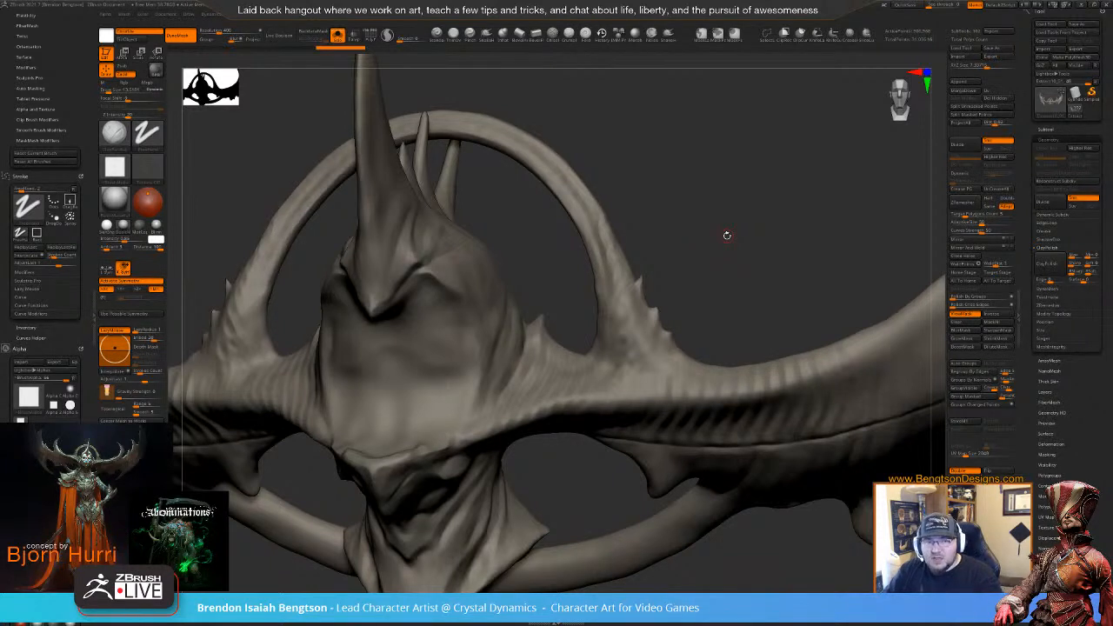
- Examine the polished headdress alone and with the full character, checking where the orange under-layer pokes through
left_click_drag(769, 233, 739, 205)
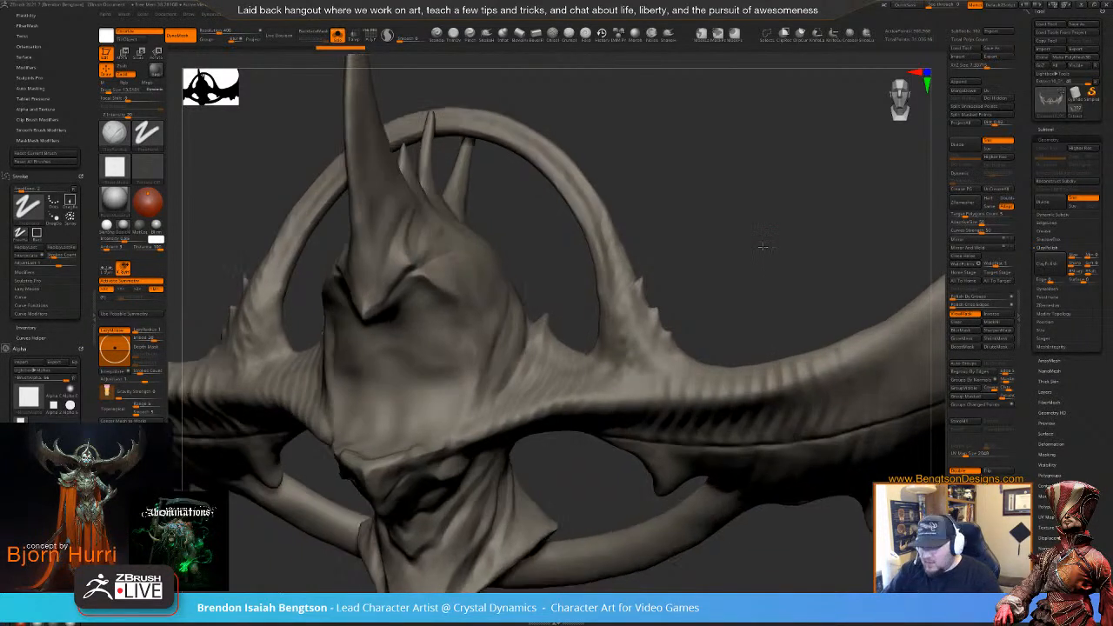
left_click_drag(744, 279, 725, 379)
left_click_drag(745, 269, 660, 254)
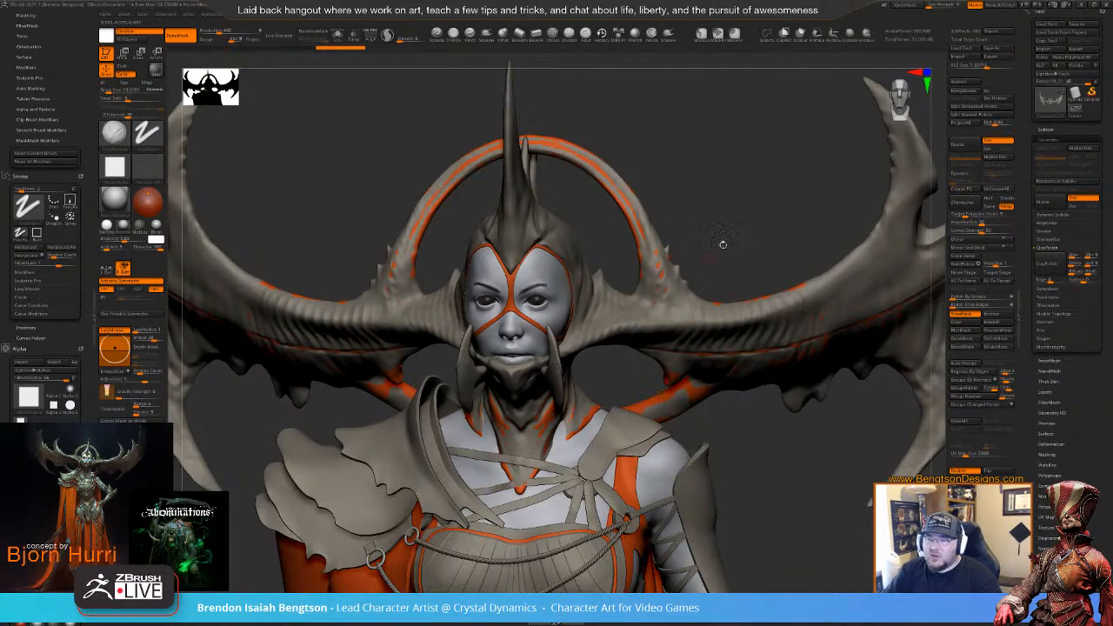
left_click_drag(722, 244, 733, 363)
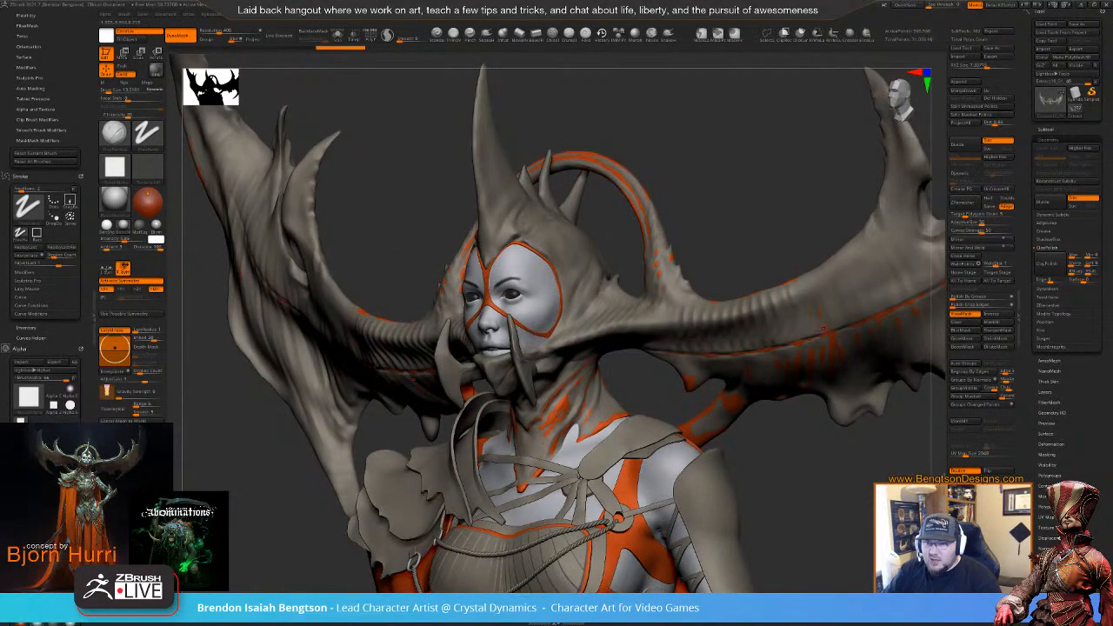
left_click_drag(756, 232, 744, 289)
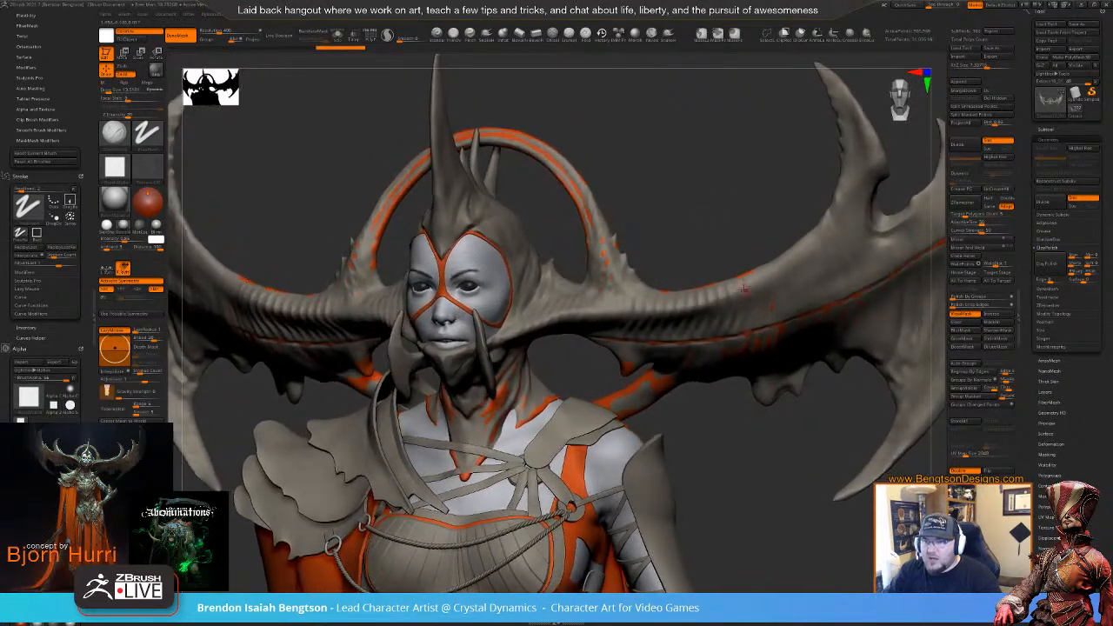
left_click_drag(777, 433, 739, 264)
left_click_drag(723, 437, 739, 320)
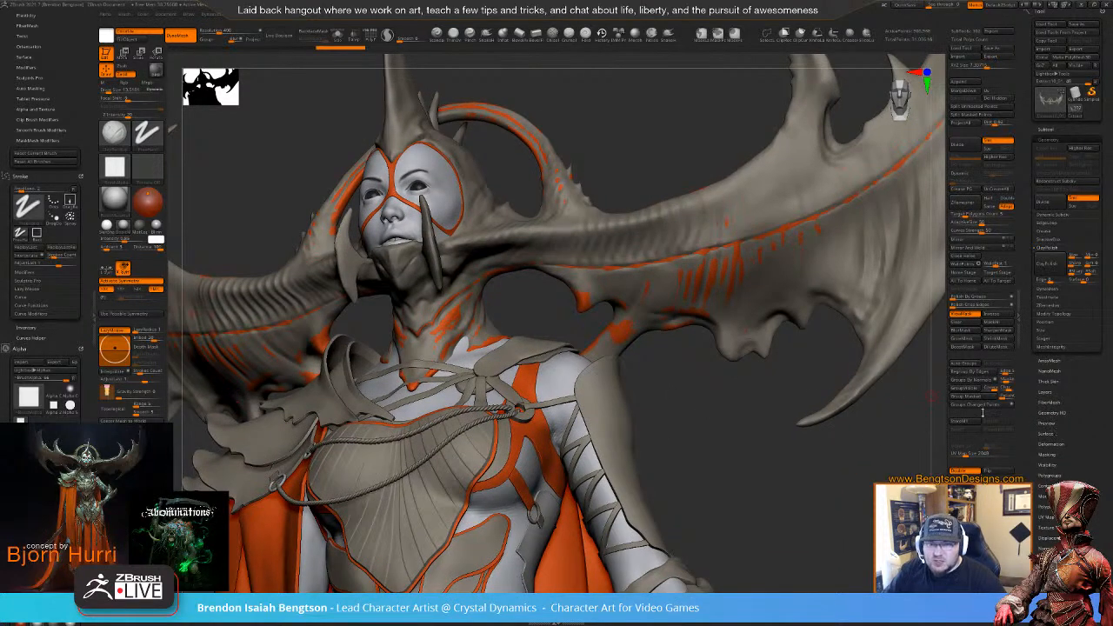
left_click_drag(756, 464, 760, 495)
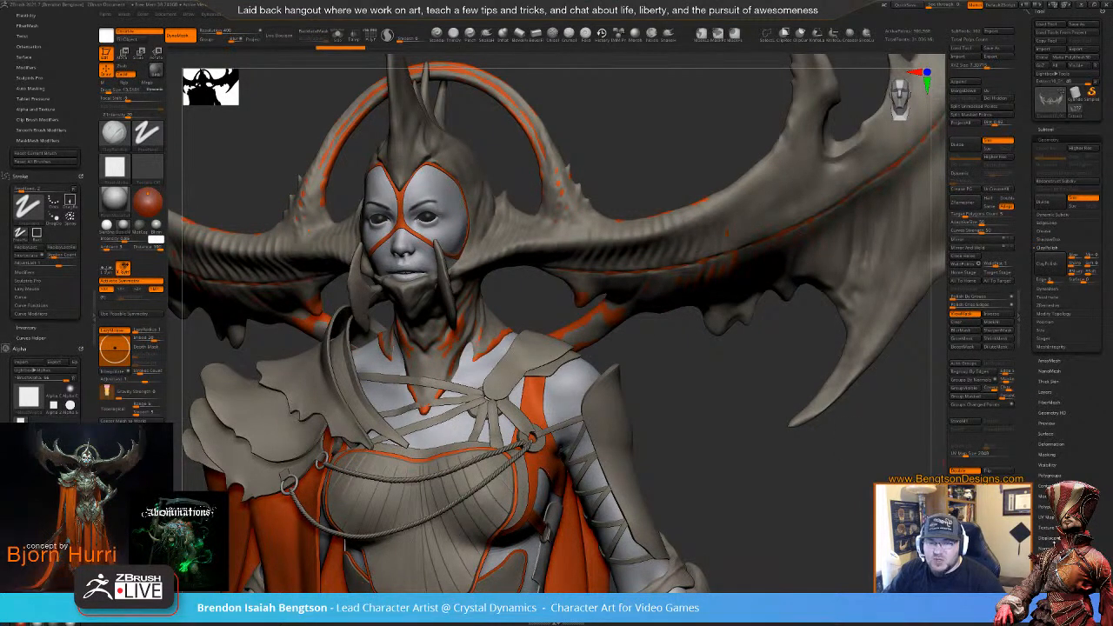
- Inflate the headdress with the Deformation controls to cover the exposed orange under-layer
left_click(1049, 443)
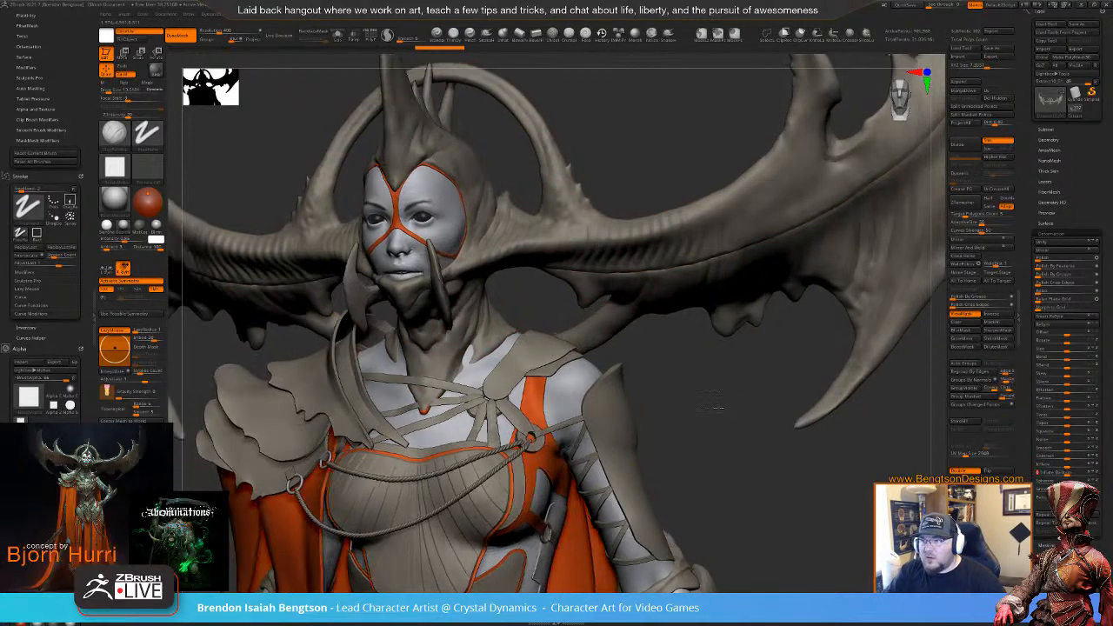
left_click_drag(718, 405, 735, 346)
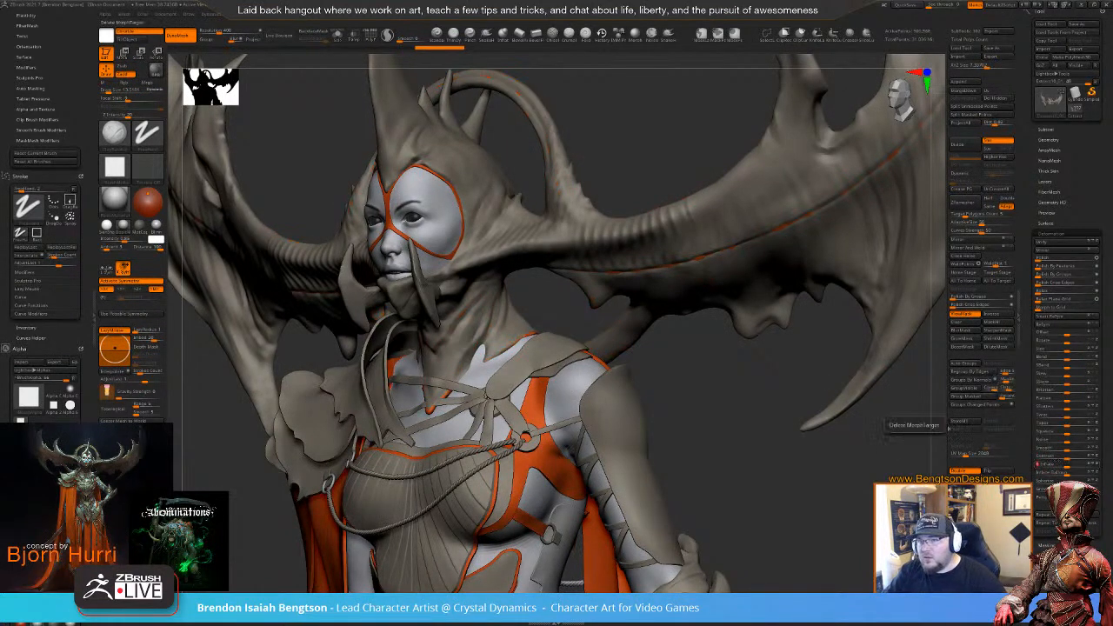
mouse_move(662, 424)
left_mouse_down()
mouse_move(644, 417)
mouse_move(665, 408)
mouse_move(652, 426)
mouse_move(702, 437)
left_mouse_up()
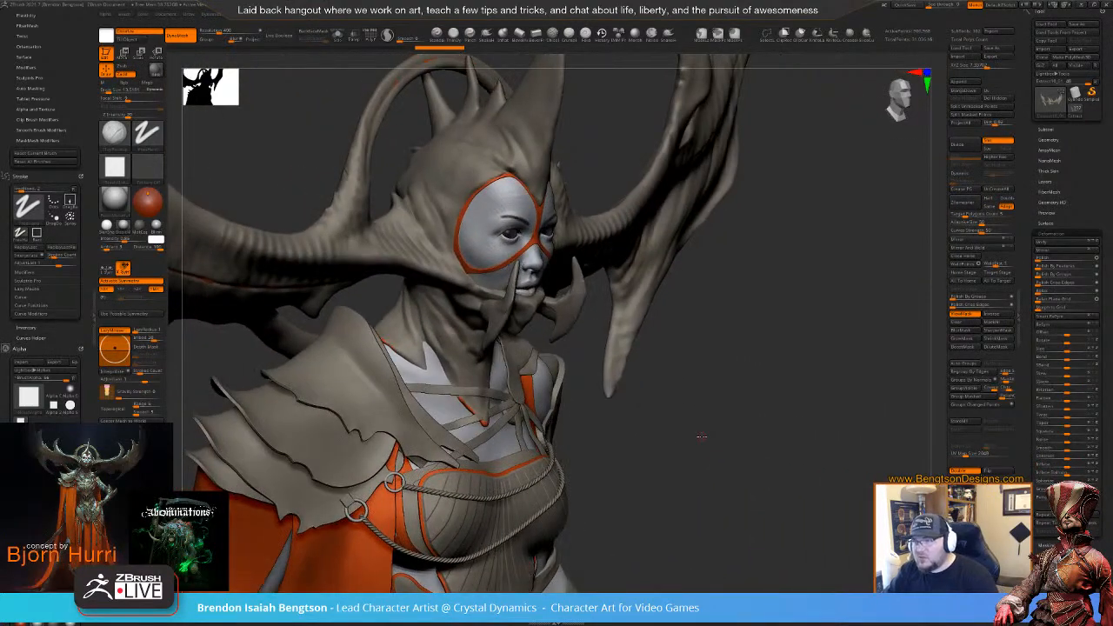
left_click_drag(762, 270, 483, 199)
- Brush along the front of the headdress ring to expose a continuous orange stripe down both sides
key("shift")
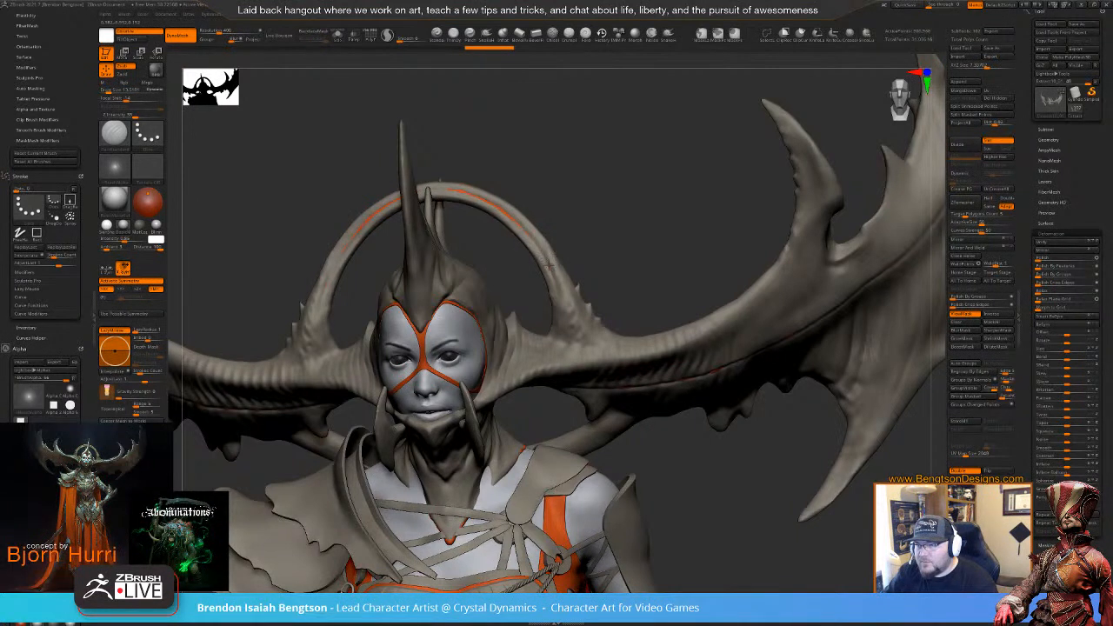
left_click_drag(548, 266, 540, 257)
key("ctrl+z")
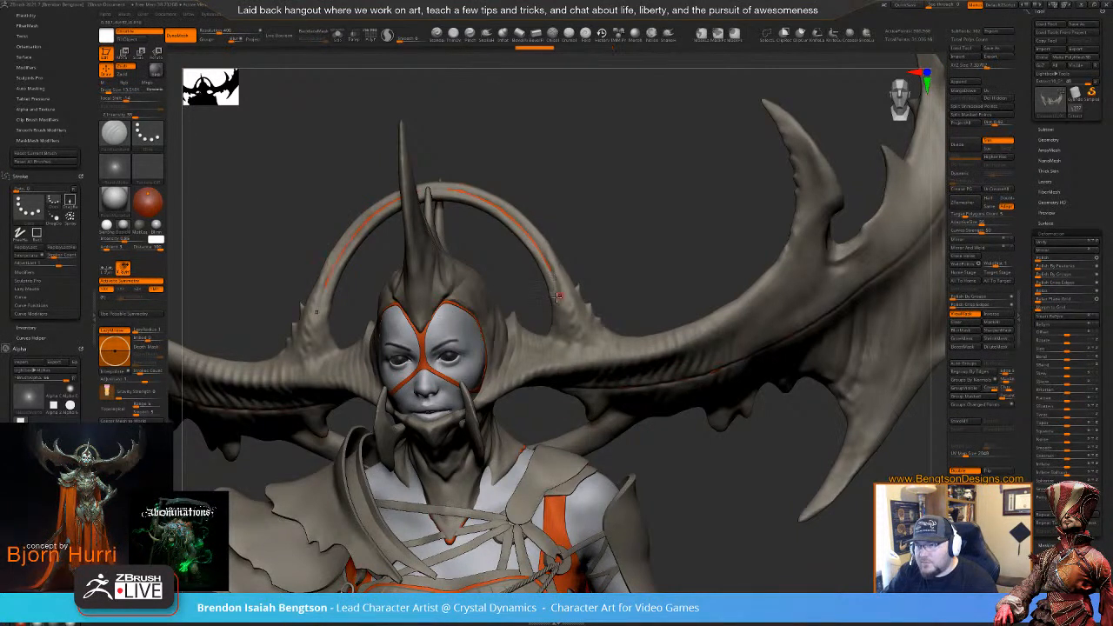
key("ctrl+shift+z")
key("ctrl+shift+z")
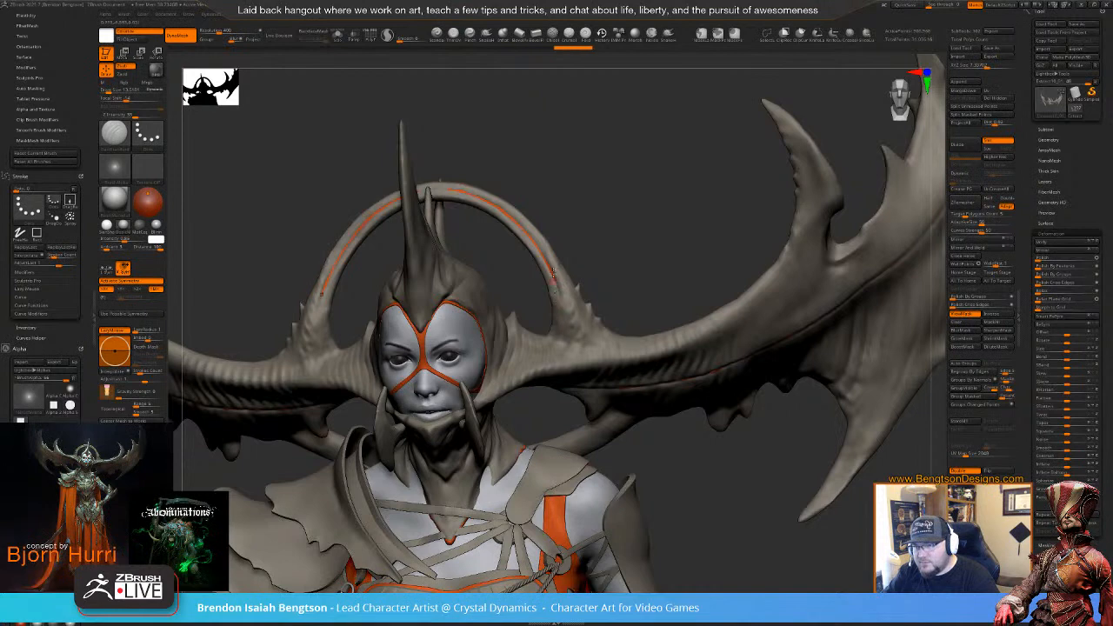
mouse_move(529, 146)
left_mouse_down()
mouse_move(523, 162)
mouse_move(430, 169)
left_mouse_up()
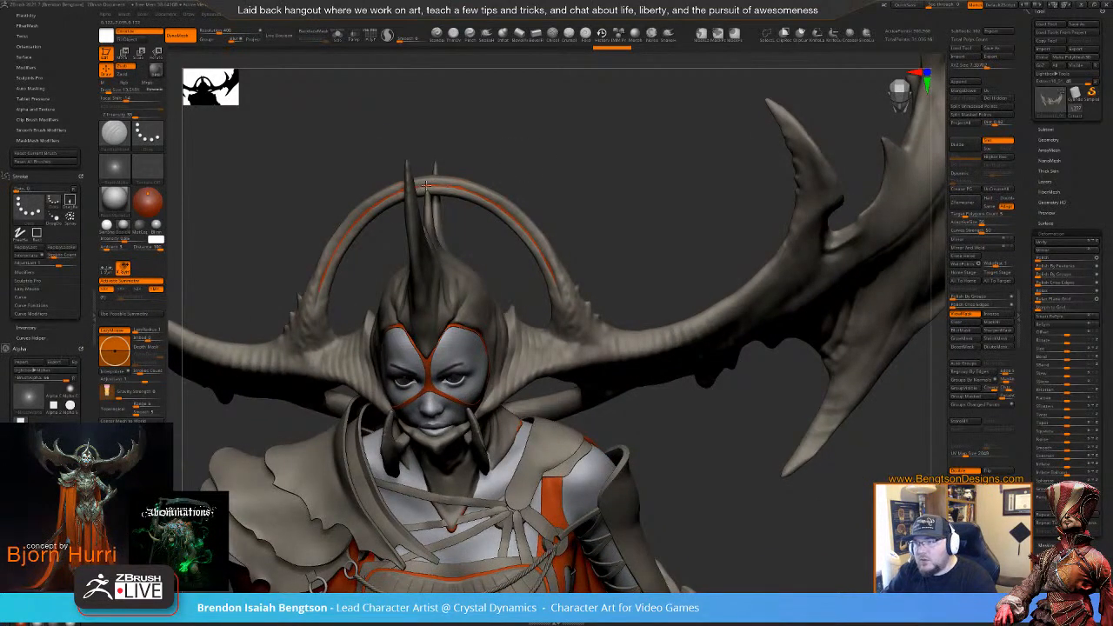
key("ctrl+shift+z")
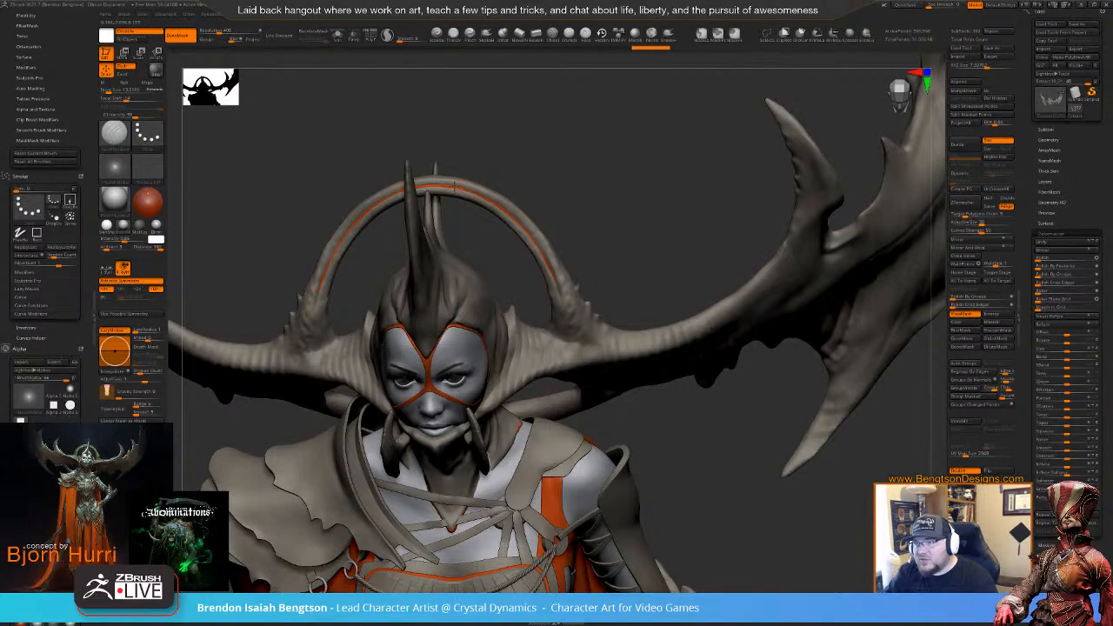
mouse_move(628, 224)
left_mouse_down()
mouse_move(673, 219)
mouse_move(658, 217)
left_mouse_up()
mouse_move(706, 339)
left_mouse_down()
mouse_move(680, 249)
mouse_move(576, 266)
left_mouse_up()
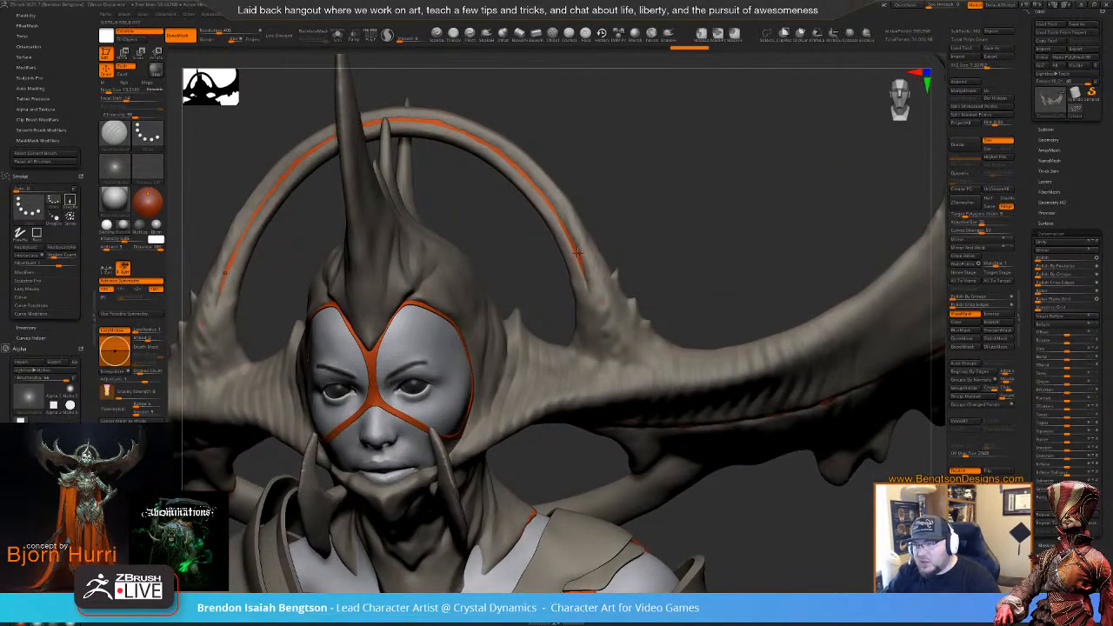
key("ctrl+shift+z")
key("ctrl+shift+z")
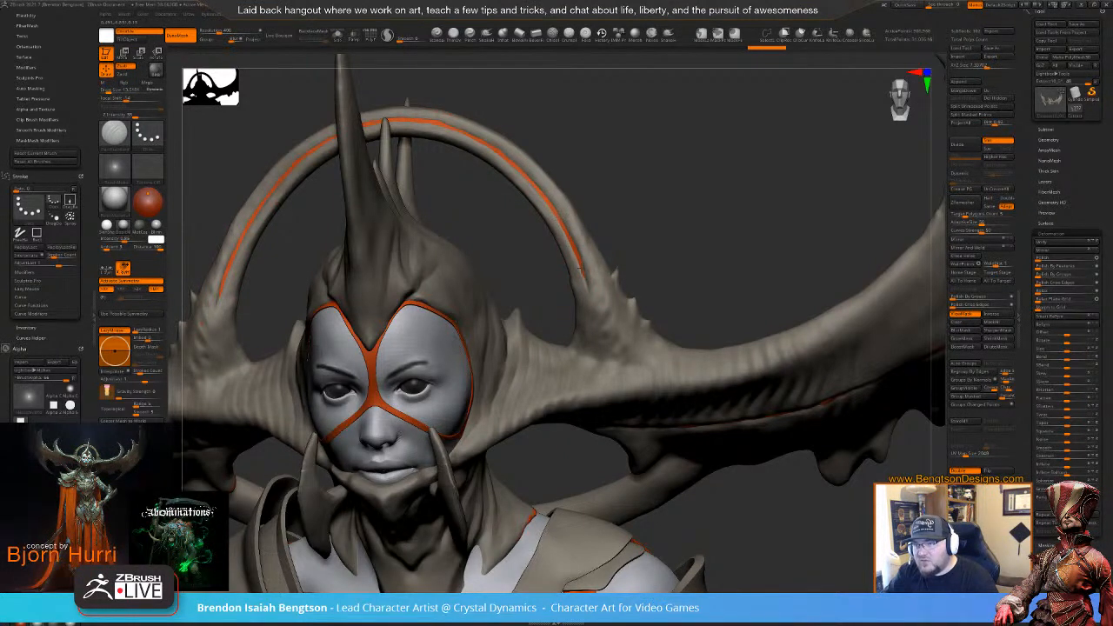
key("ctrl+shift+z")
- Brush small orange spots into the headdress at both bases of the ring, just below the ends of the orange stripe
left_click_drag(704, 238, 692, 173, "alt")
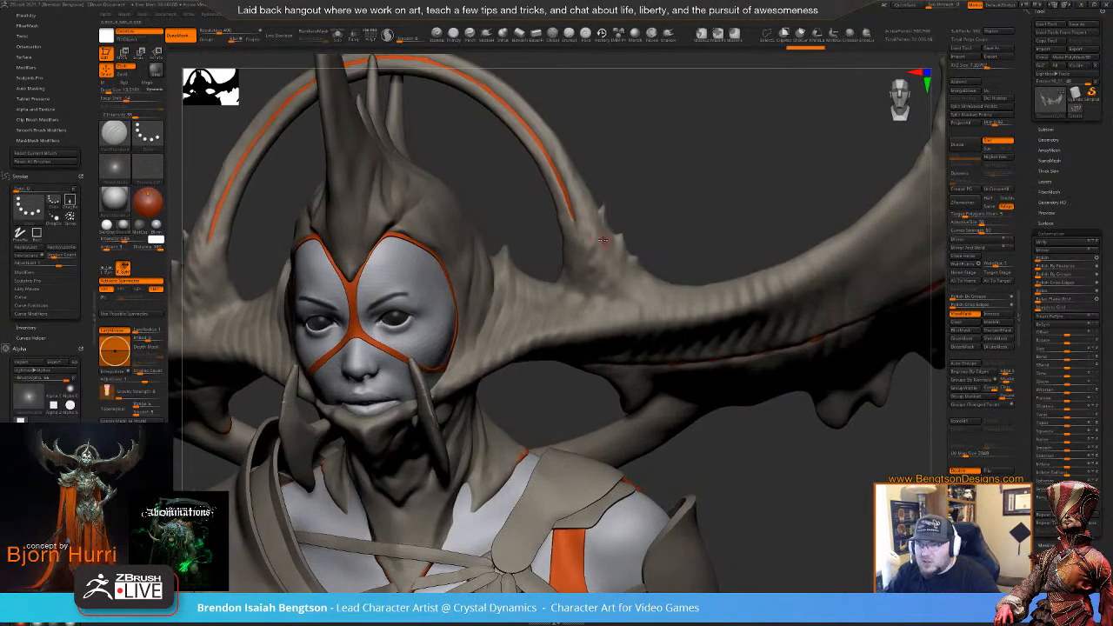
key("ctrl+shift+z")
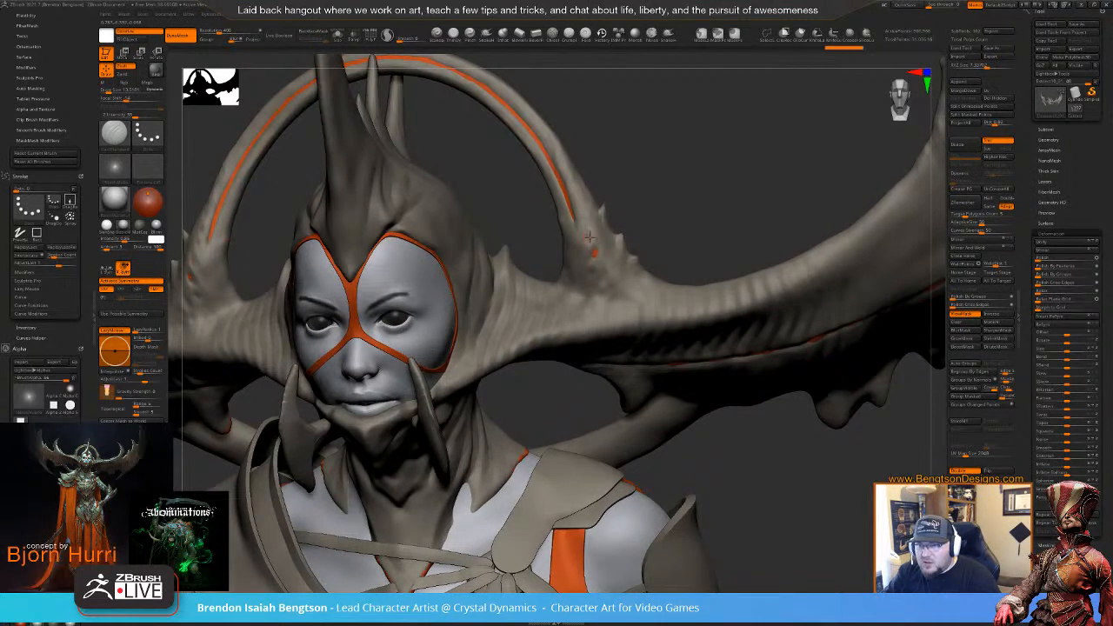
key("ctrl+shift+z")
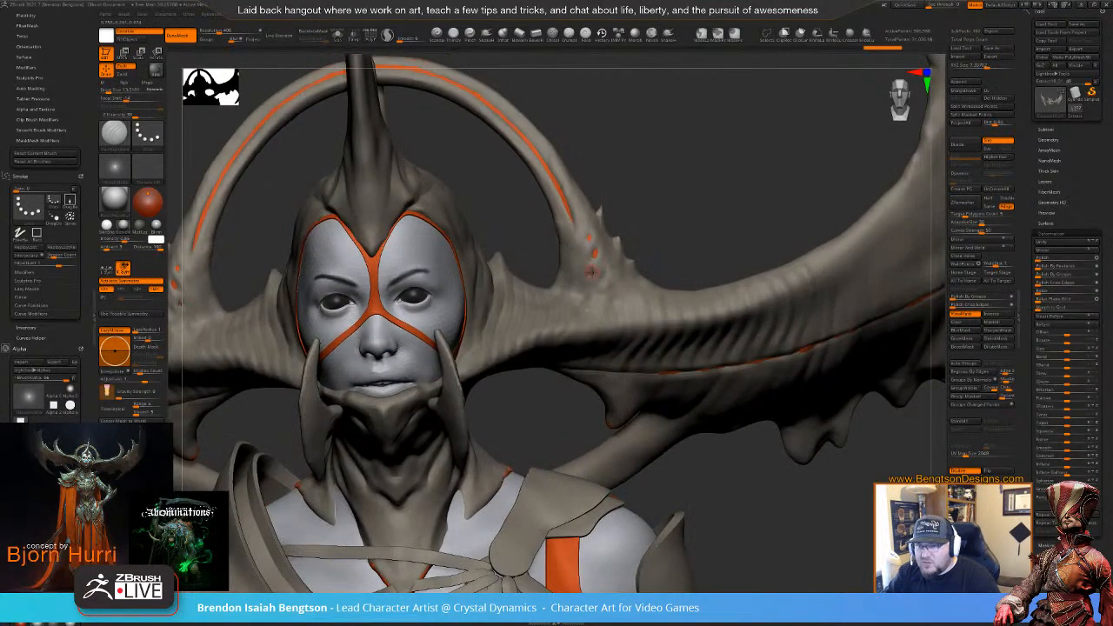
key("ctrl+z")
key("ctrl+z")
key("ctrl+z")
key("ctrl+z")
key("ctrl+z")
key("ctrl+z")
key("ctrl+z")
key("ctrl+z")
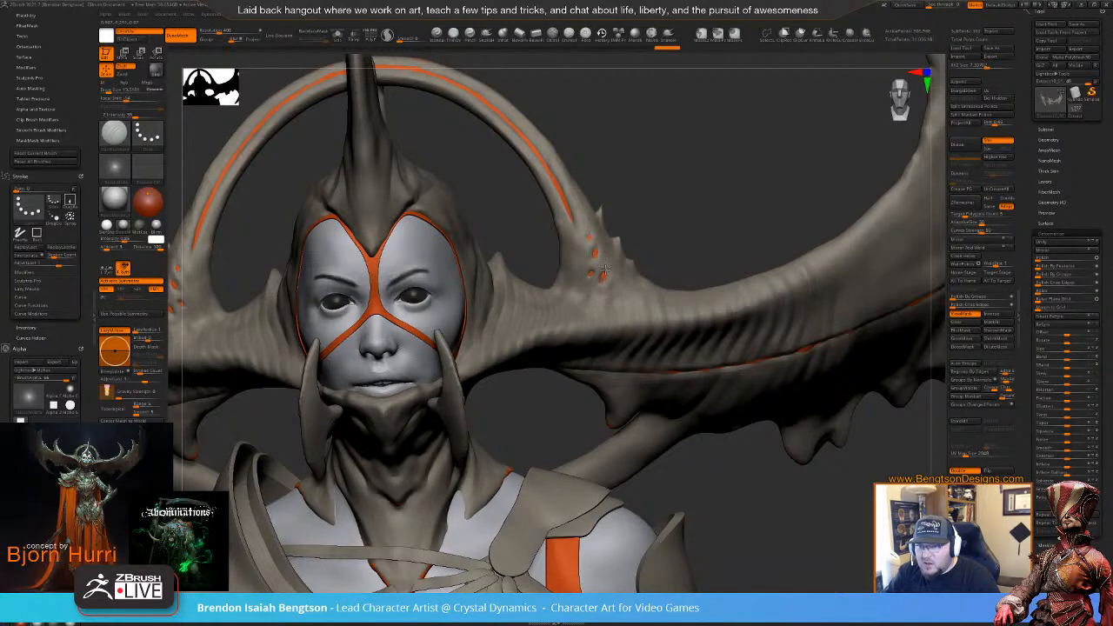
key("ctrl+shift+z")
mouse_move(666, 200)
left_mouse_down()
mouse_move(660, 211)
mouse_move(678, 212)
left_mouse_up()
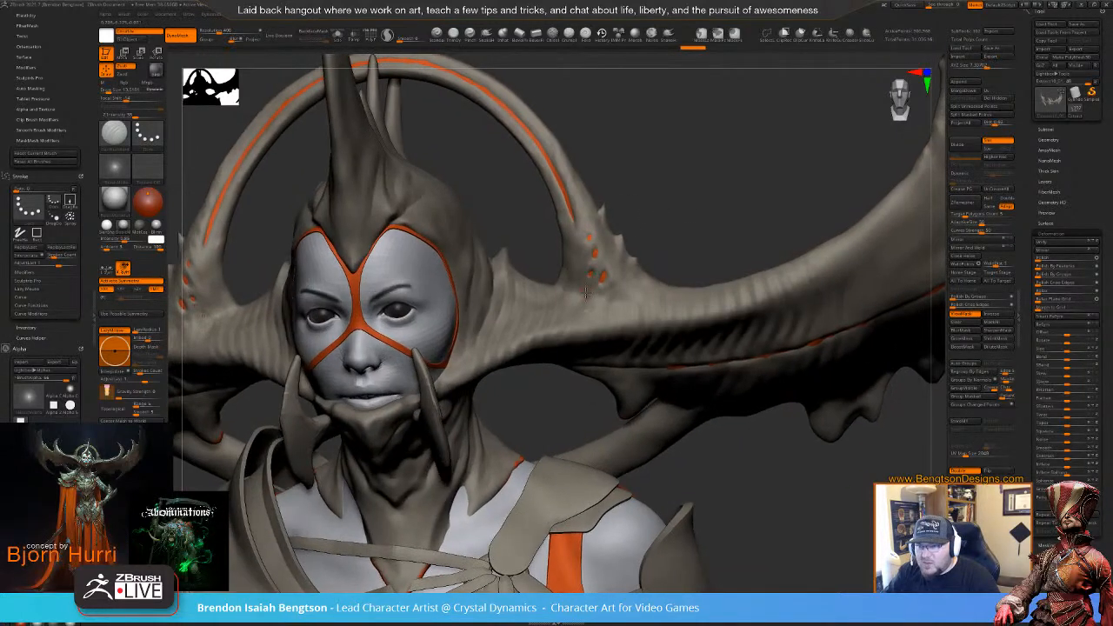
- Expose two more orange spots on each side, lower down where the ring base meets the side horn
key("ctrl+shift+z")
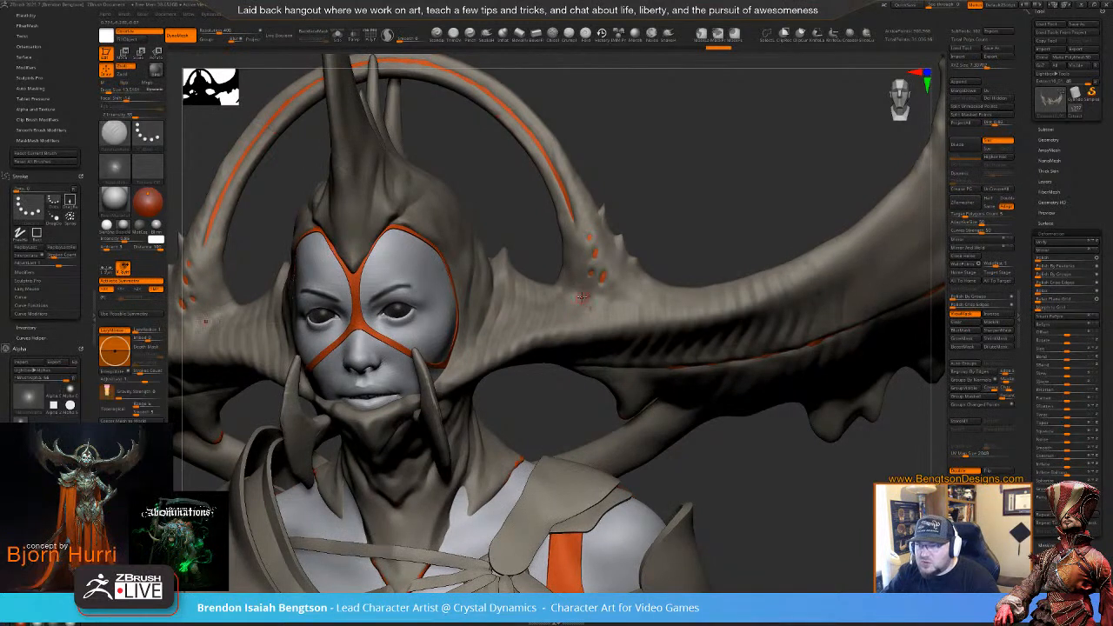
key("ctrl+z")
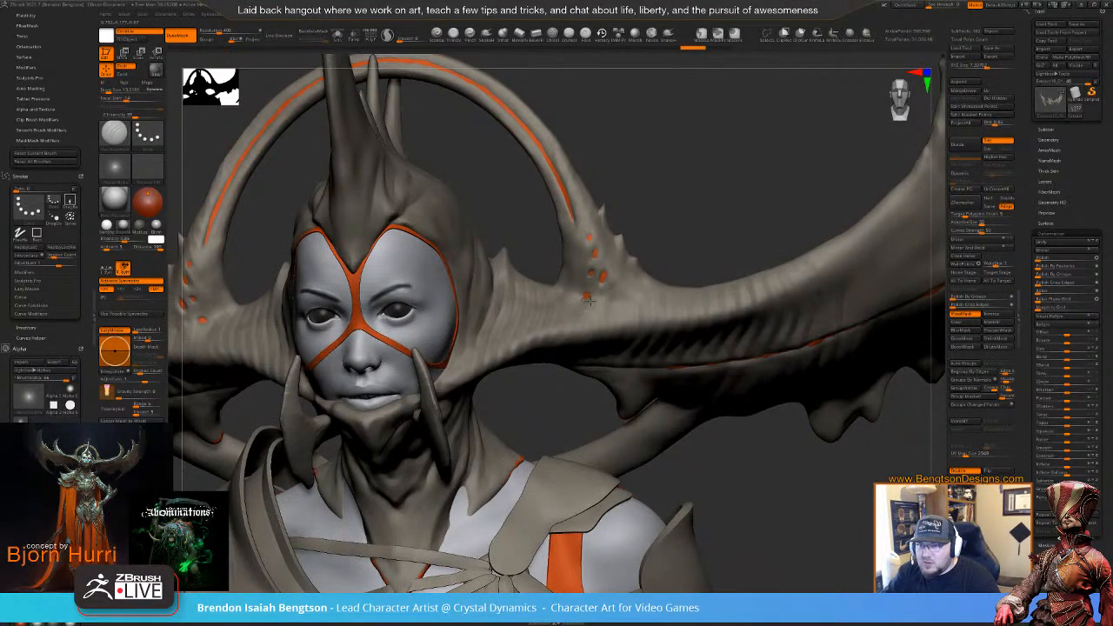
key("ctrl+shift+z")
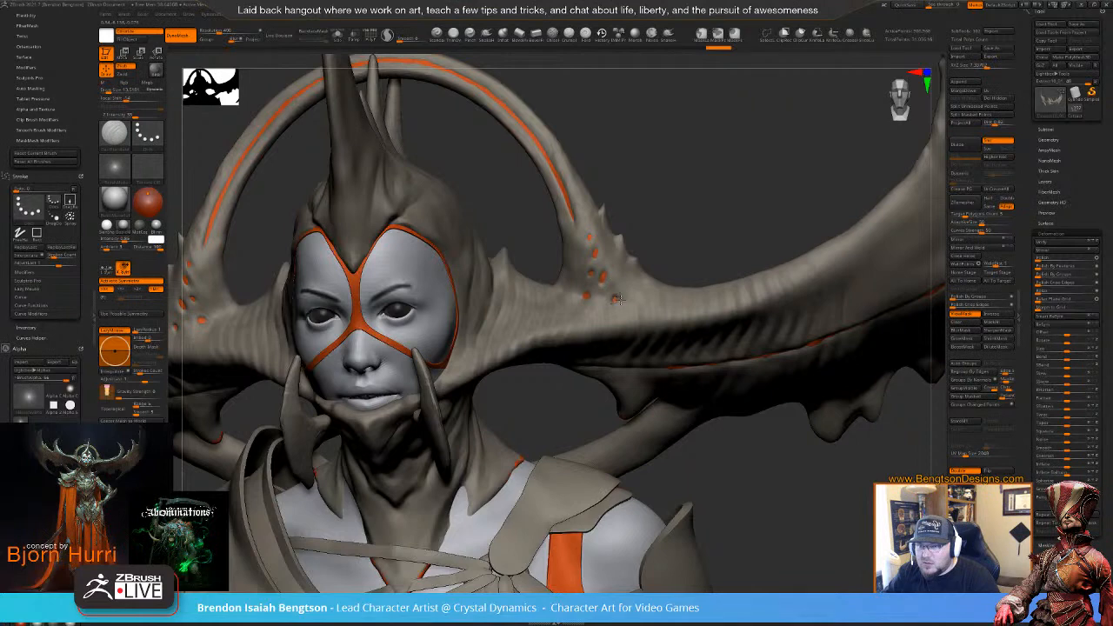
key("ctrl+shift+z")
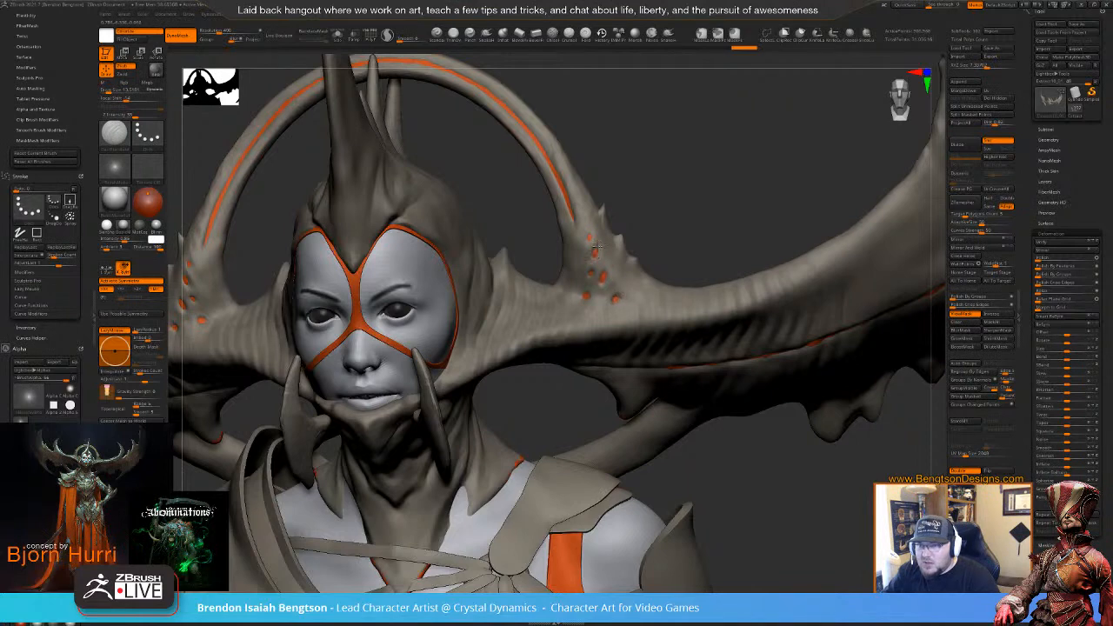
key("ctrl+shift+z")
key("ctrl+shift+z")
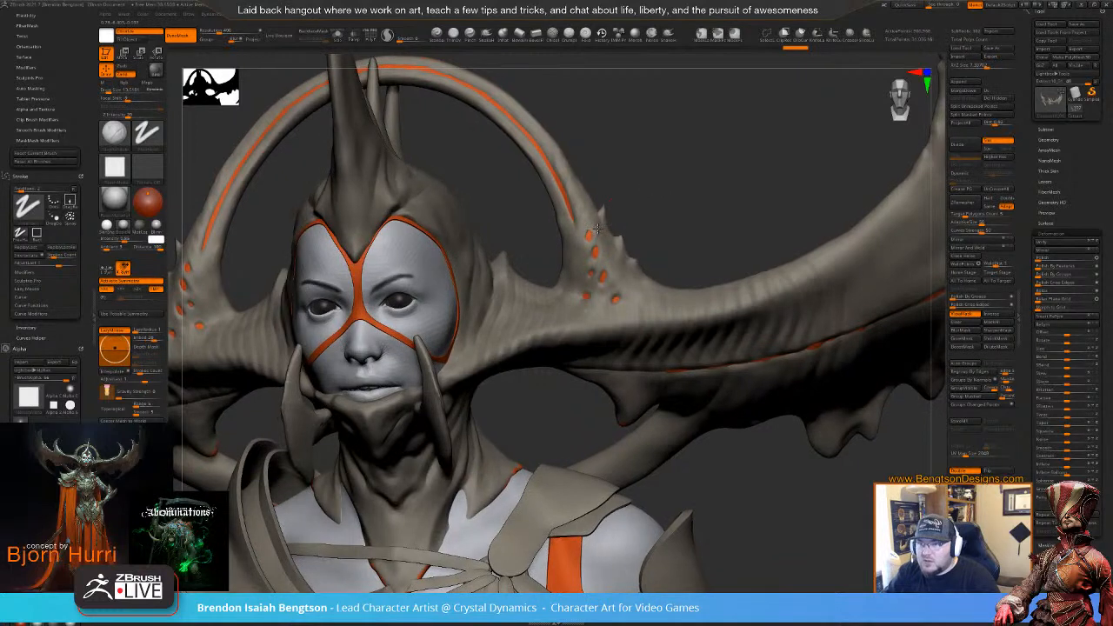
- Sculpt the surface around the orange spots at the ring bases to define their rims and spacing
key("ctrl+shift+z")
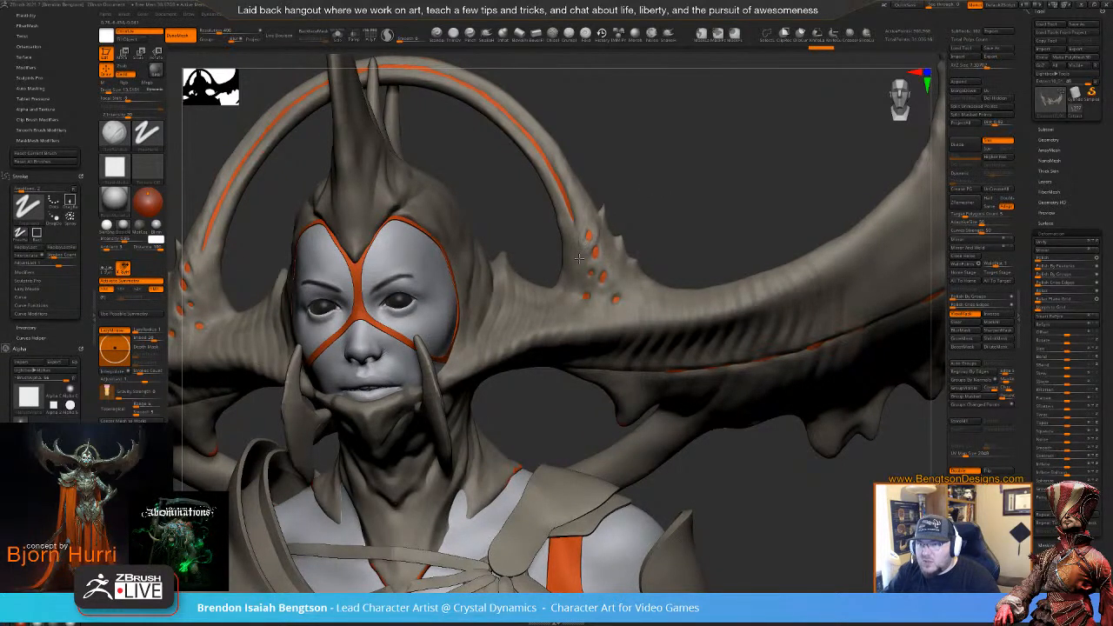
key("ctrl+shift+z")
key("ctrl+shift+z")
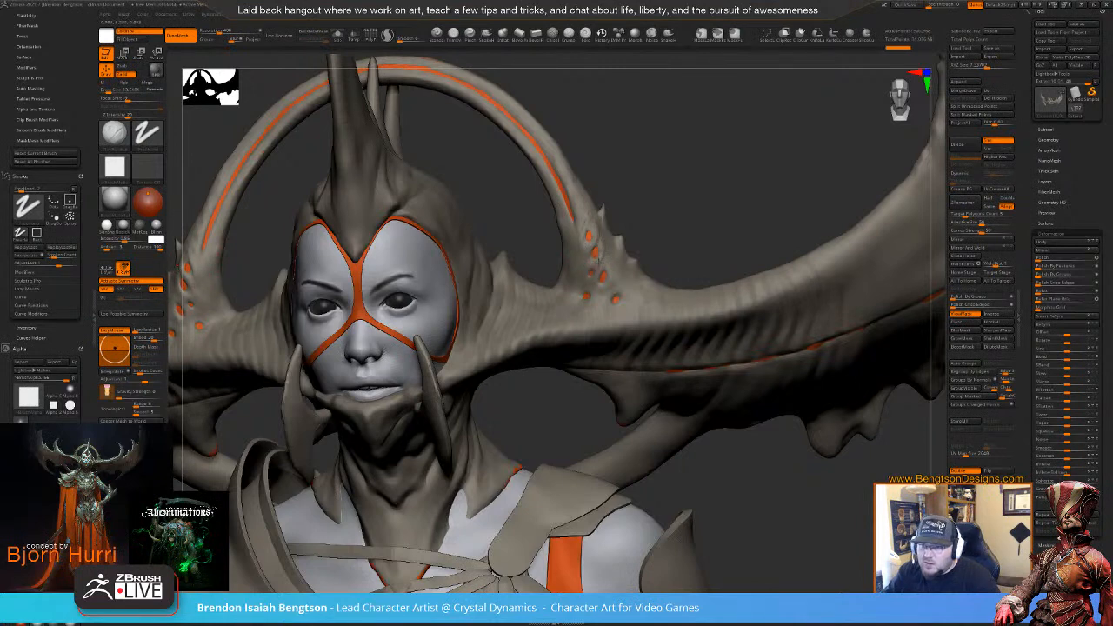
key("ctrl+z")
mouse_move(661, 192)
left_mouse_down("alt")
mouse_move(678, 253)
mouse_move(664, 219)
mouse_move(611, 301)
mouse_move(694, 214)
mouse_move(627, 259)
mouse_move(621, 283)
mouse_move(615, 265)
mouse_move(600, 275)
mouse_move(616, 254)
mouse_move(598, 284)
mouse_move(616, 247)
left_mouse_up("alt")
right_click_drag(615, 247, 610, 242)
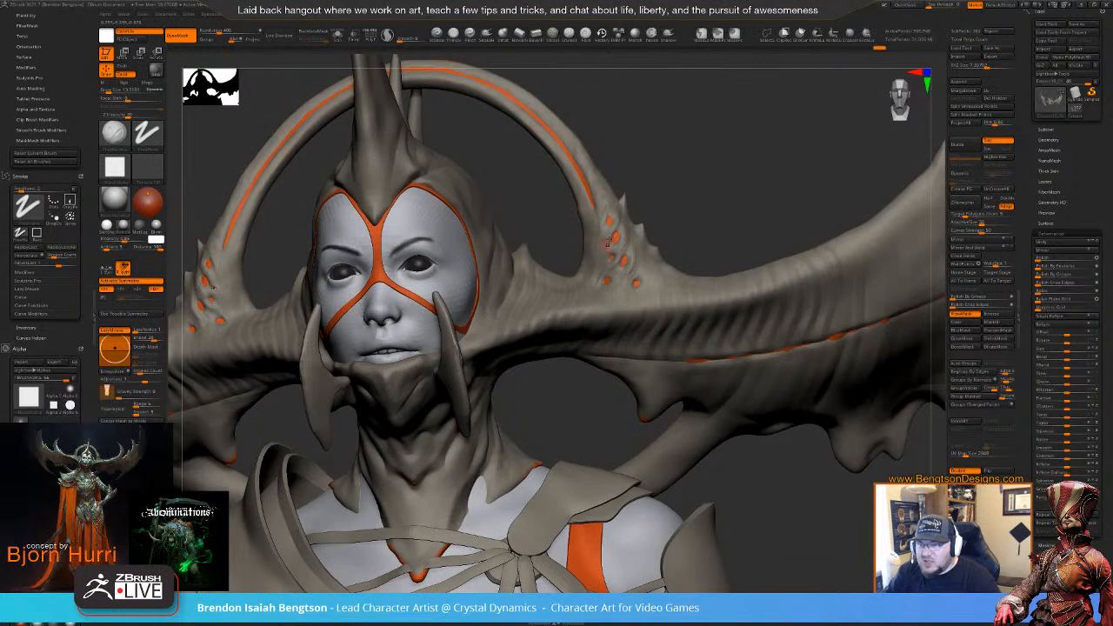
left_click_drag(608, 241, 600, 260)
key("ctrl+z")
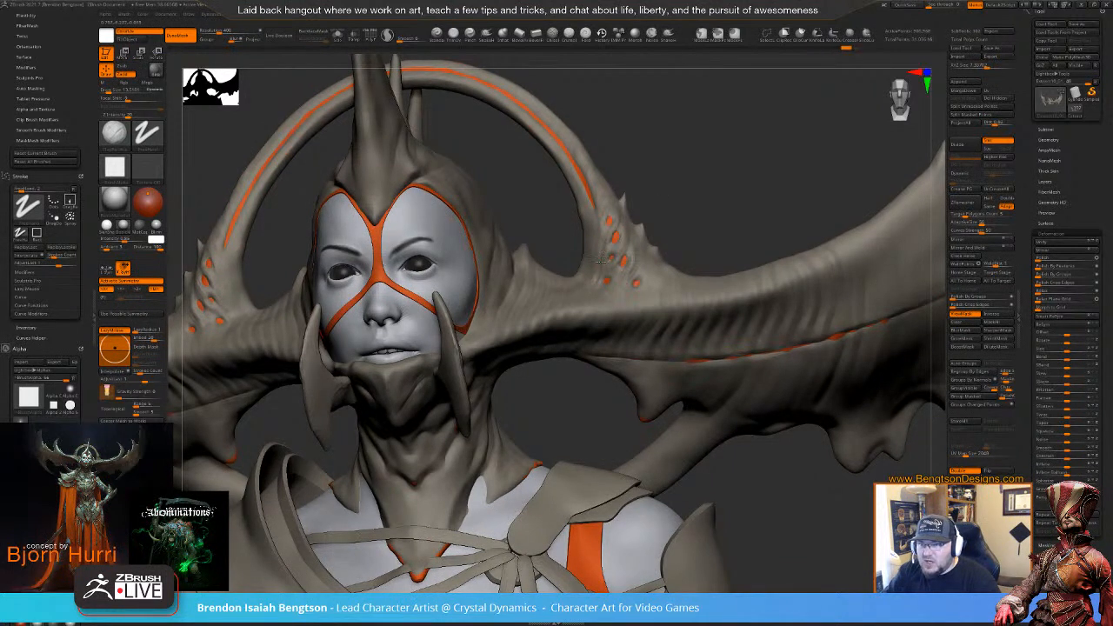
- Adjust the brush and expose a small orange spot between the larger ones at each ring base
left_click_drag(672, 171, 681, 197)
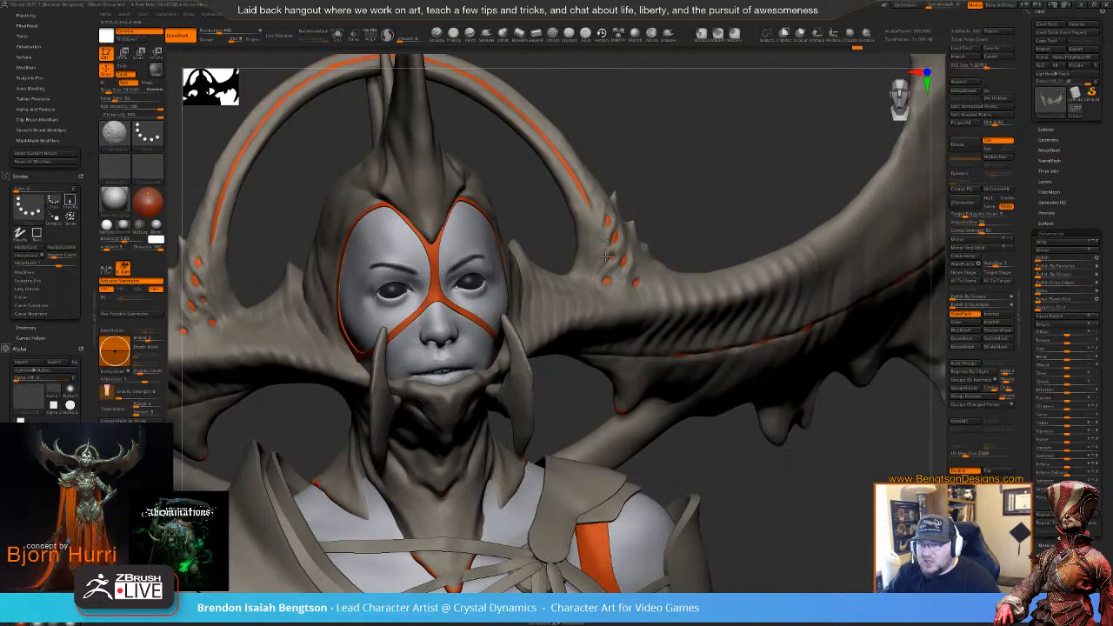
key("space")
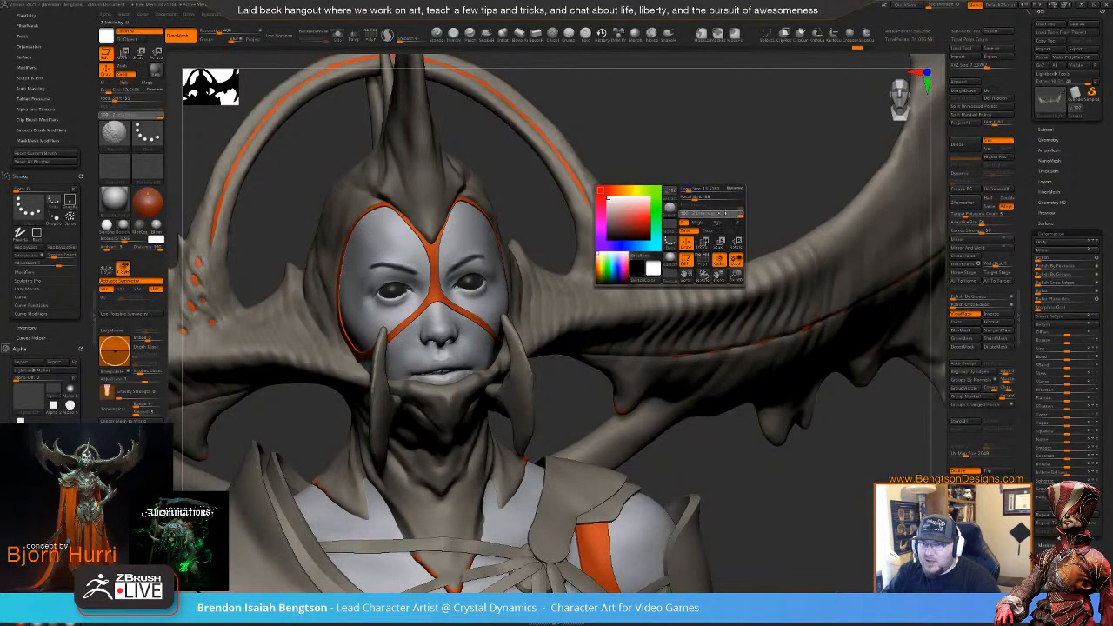
left_click_drag(704, 188, 661, 193)
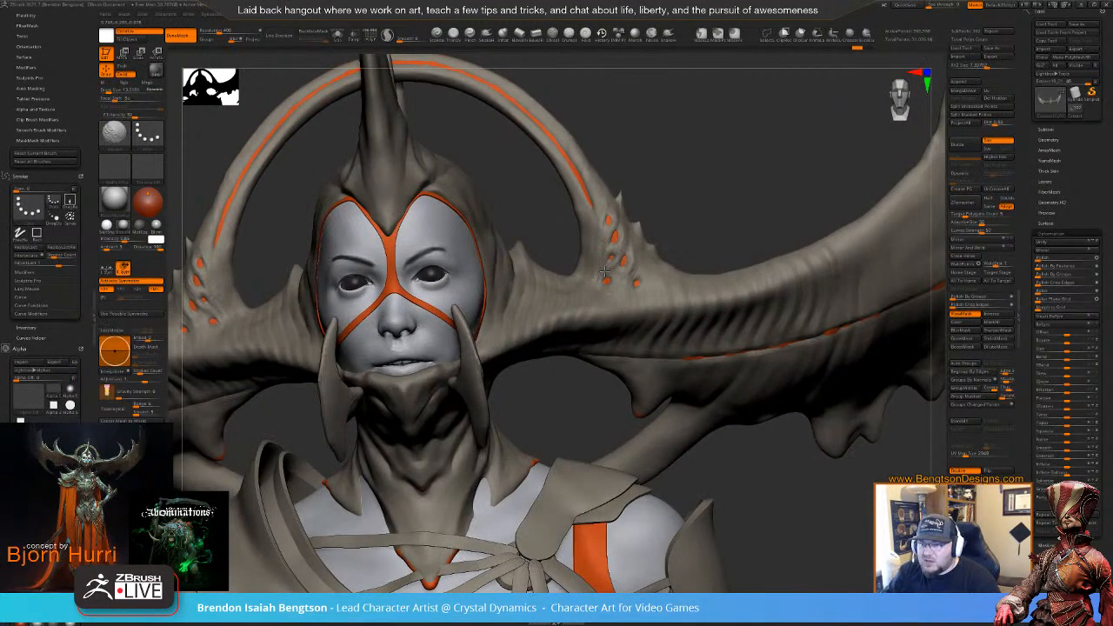
mouse_move(730, 187)
left_mouse_down()
mouse_move(669, 173)
mouse_move(705, 169)
mouse_move(705, 296)
left_mouse_up()
left_click_drag(737, 591, 737, 608, "alt")
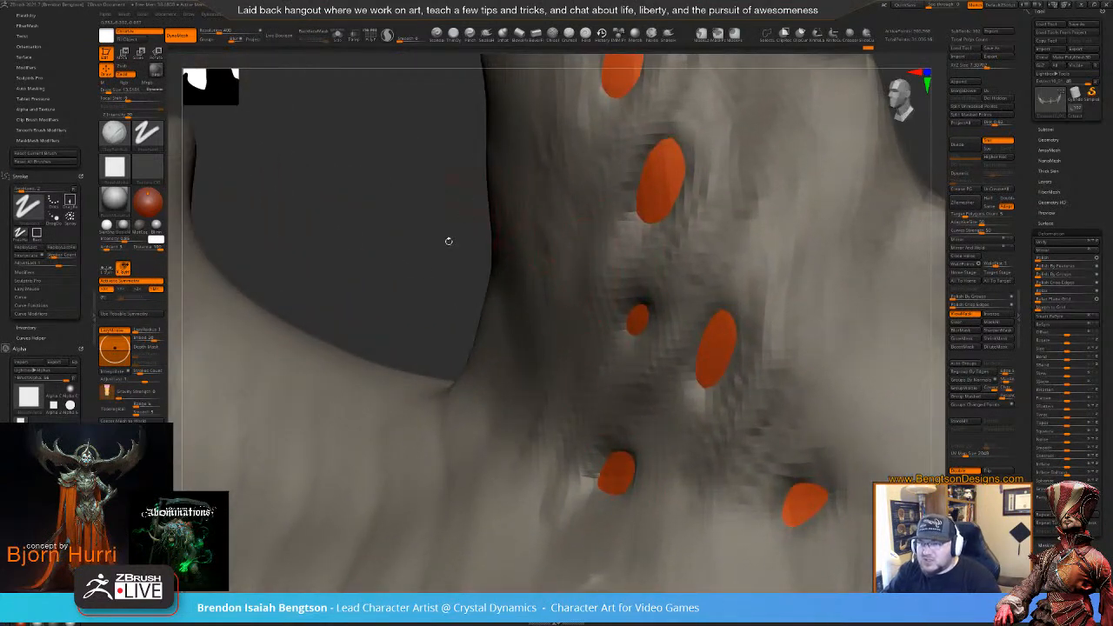
left_click_drag(439, 275, 409, 113, "alt")
left_click_drag(760, 223, 826, 210)
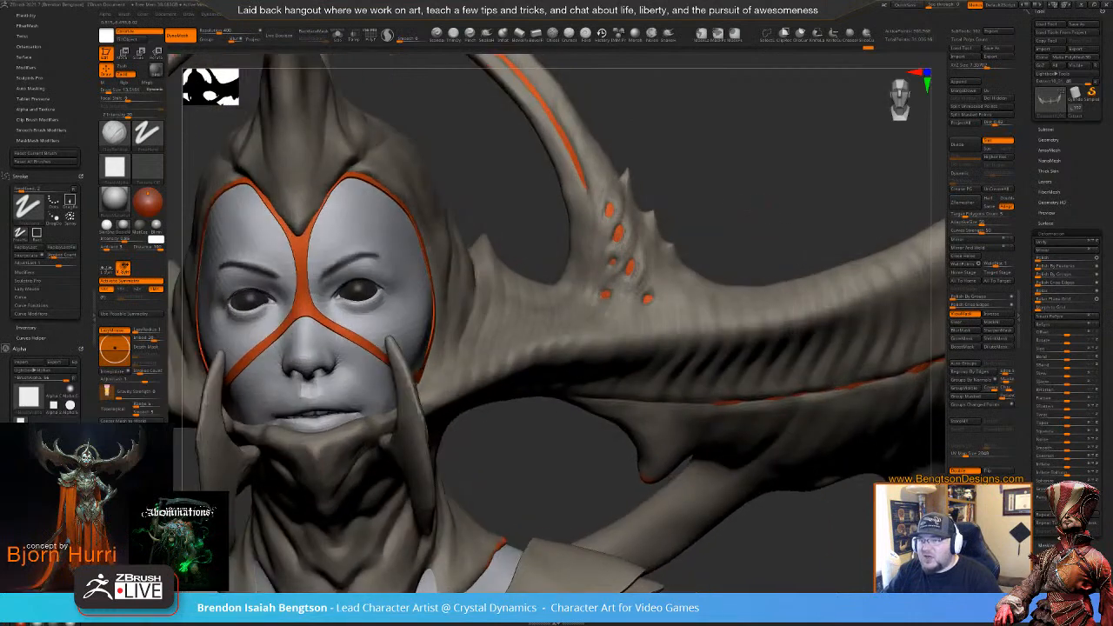
- Sculpt rough ridges and creases around the small spikes along the outer side of the ring base
mouse_move(730, 205)
left_mouse_down("alt")
mouse_move(722, 86)
mouse_move(745, 214)
mouse_move(761, 212)
mouse_move(777, 234)
mouse_move(706, 228)
mouse_move(699, 204)
mouse_move(735, 255)
mouse_move(695, 207)
mouse_move(647, 213)
mouse_move(650, 305)
left_mouse_up("alt")
mouse_move(665, 243)
left_mouse_down()
mouse_move(652, 299)
mouse_move(679, 297)
mouse_move(678, 324)
left_mouse_up()
mouse_move(679, 278)
left_mouse_down()
mouse_move(667, 341)
mouse_move(694, 318)
left_mouse_up()
mouse_move(718, 251)
left_mouse_down()
mouse_move(730, 249)
mouse_move(720, 244)
left_mouse_up()
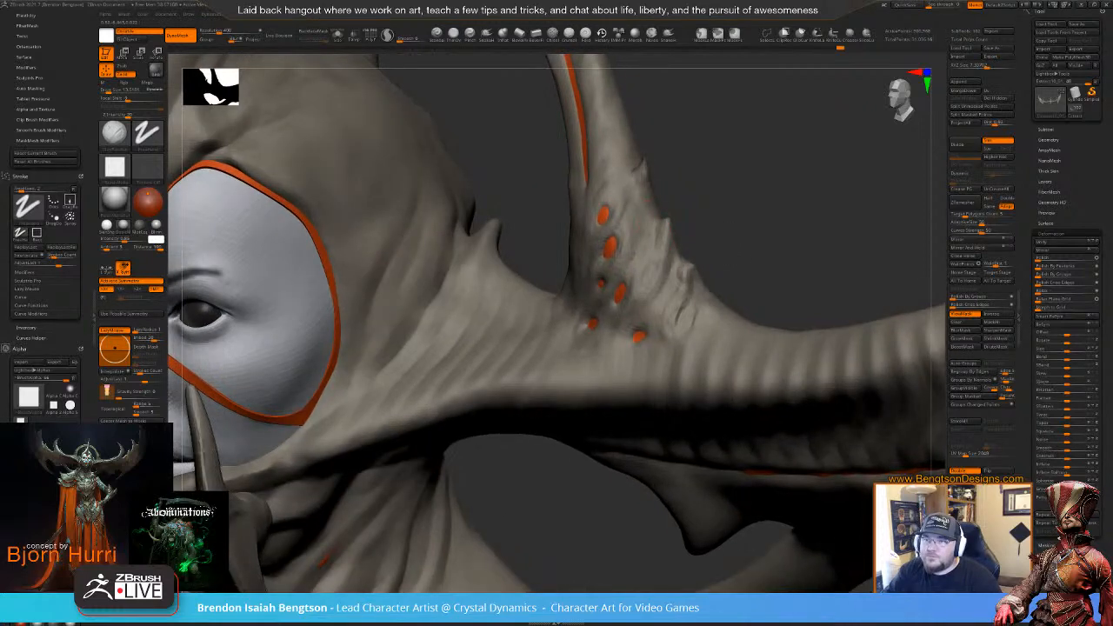
left_click_drag(645, 185, 644, 164)
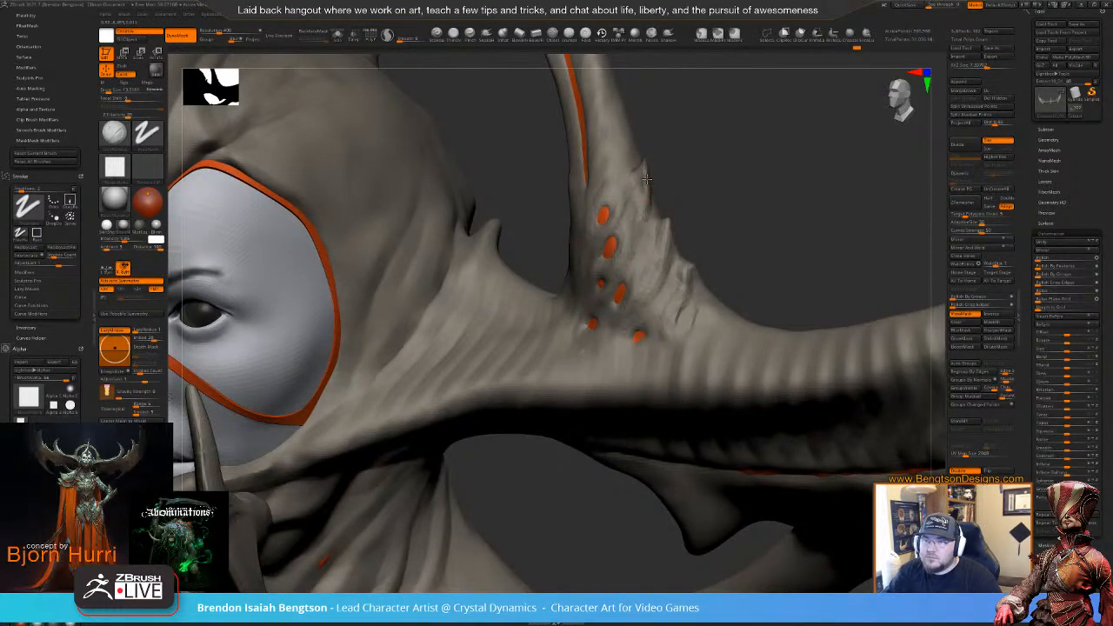
mouse_move(636, 205)
left_mouse_down()
mouse_move(635, 172)
mouse_move(648, 170)
left_mouse_up()
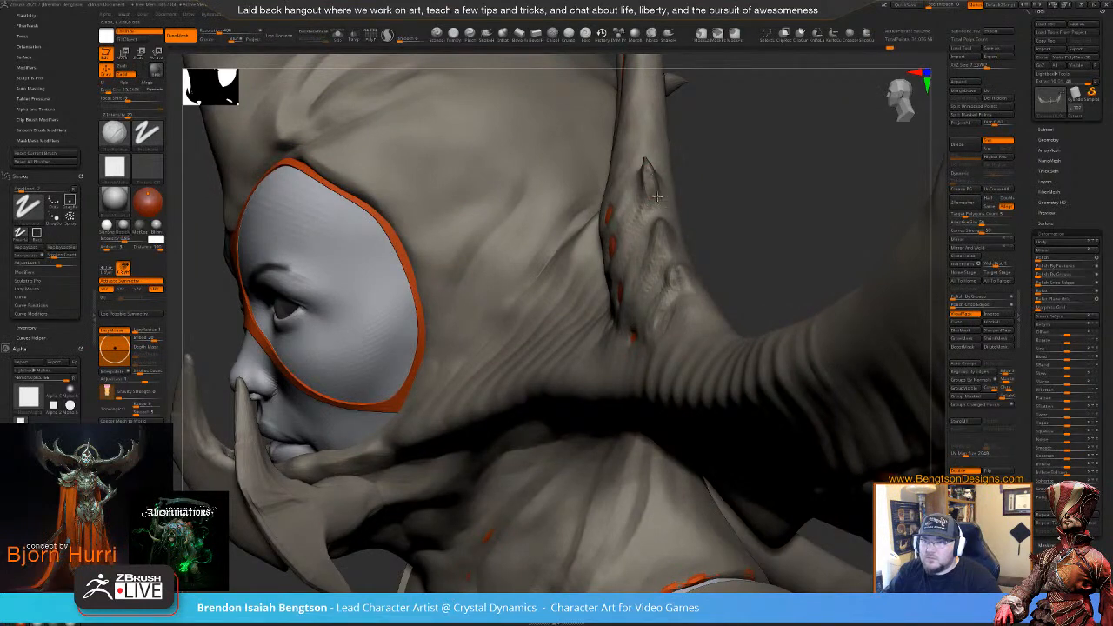
left_click_drag(718, 190, 708, 151)
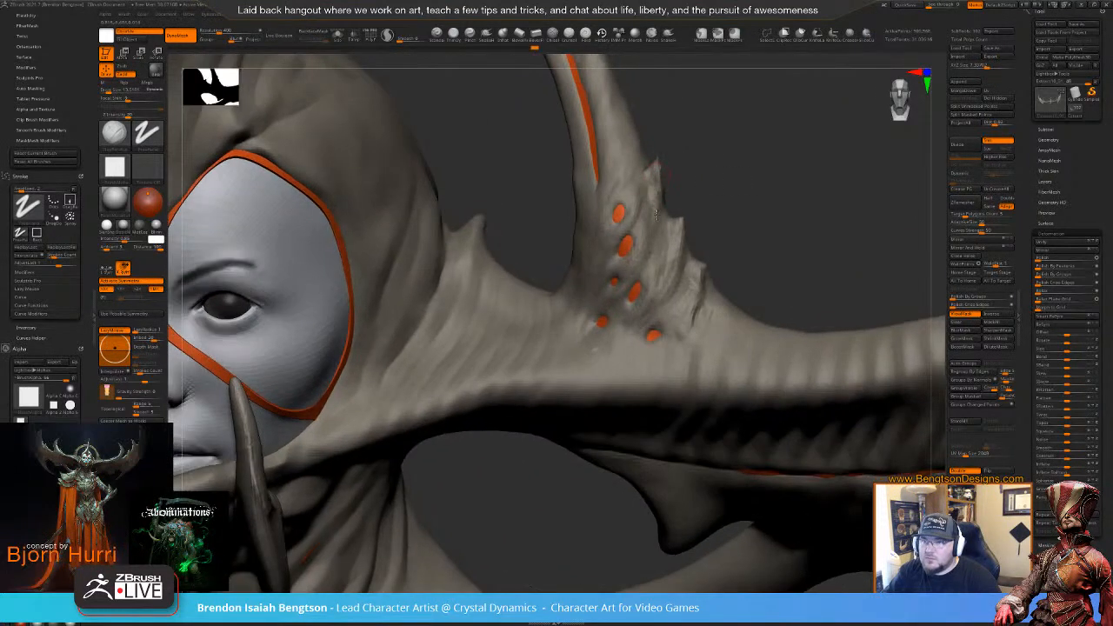
mouse_move(675, 214)
left_mouse_down("alt")
mouse_move(696, 179)
mouse_move(728, 188)
mouse_move(715, 154)
mouse_move(707, 199)
mouse_move(718, 232)
mouse_move(736, 228)
mouse_move(718, 217)
mouse_move(811, 183)
left_mouse_up("alt")
left_click_drag(664, 229, 612, 193)
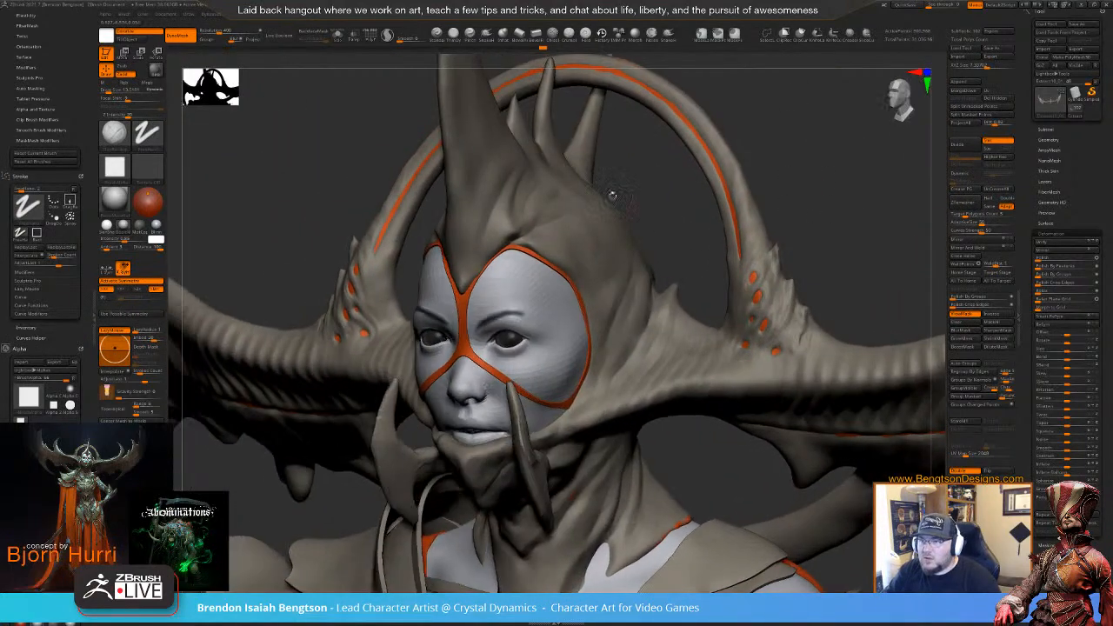
- Deepen the folds at the base of the tall front horn with the DamStandard brush
key("b")
key("d")
key("s")
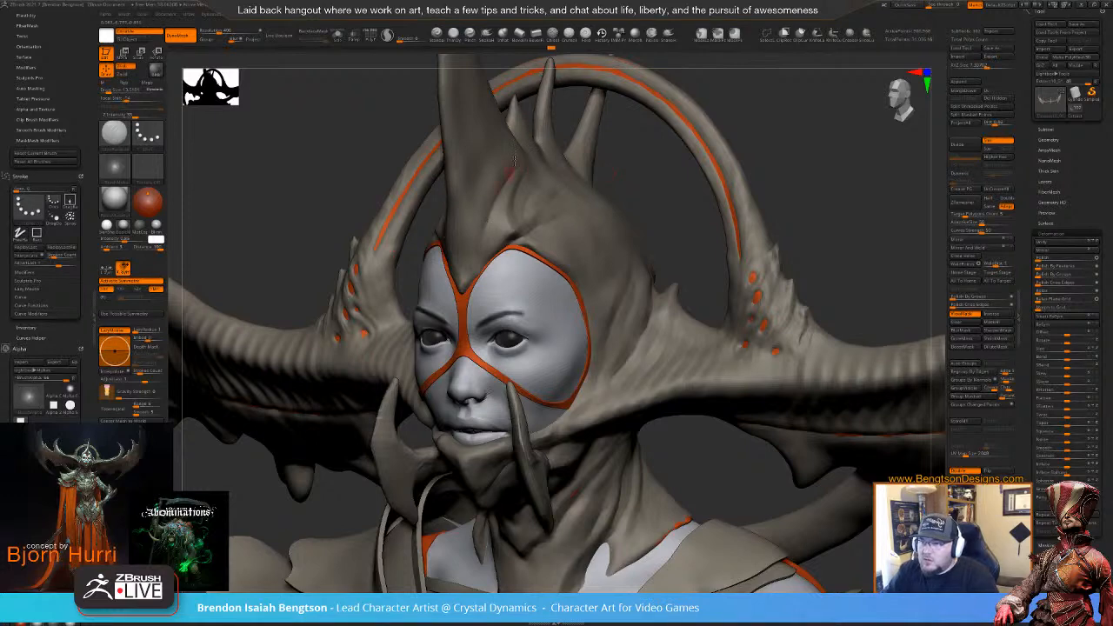
mouse_move(669, 209)
left_mouse_down()
mouse_move(665, 270)
mouse_move(543, 289)
left_mouse_up()
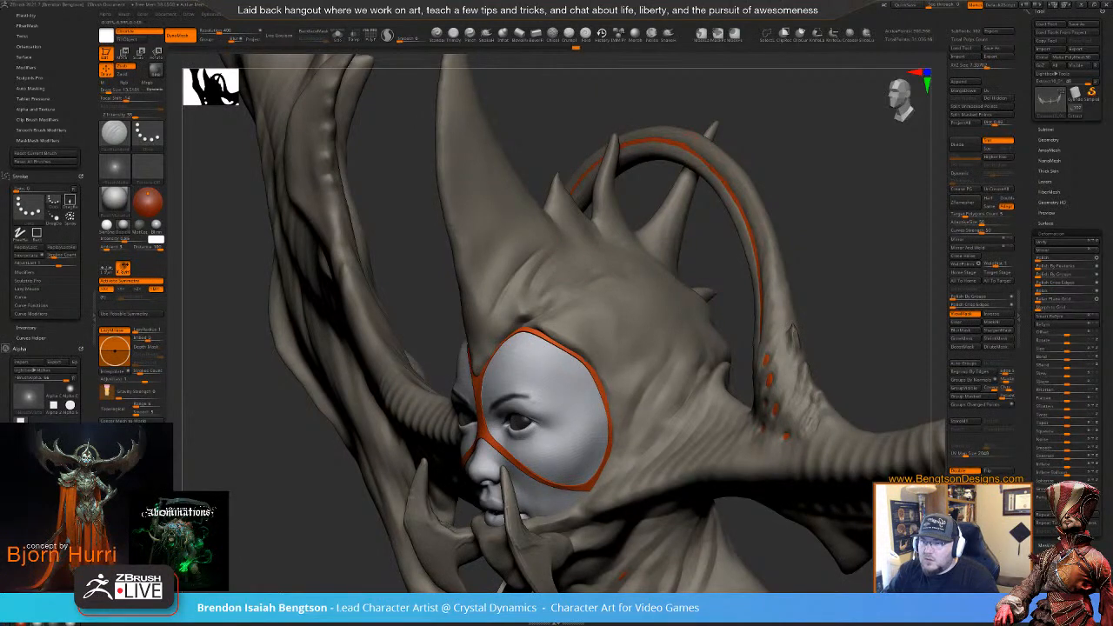
mouse_move(571, 74)
left_mouse_down("alt")
mouse_move(583, 159)
mouse_move(486, 169)
mouse_move(579, 174)
left_mouse_up("alt")
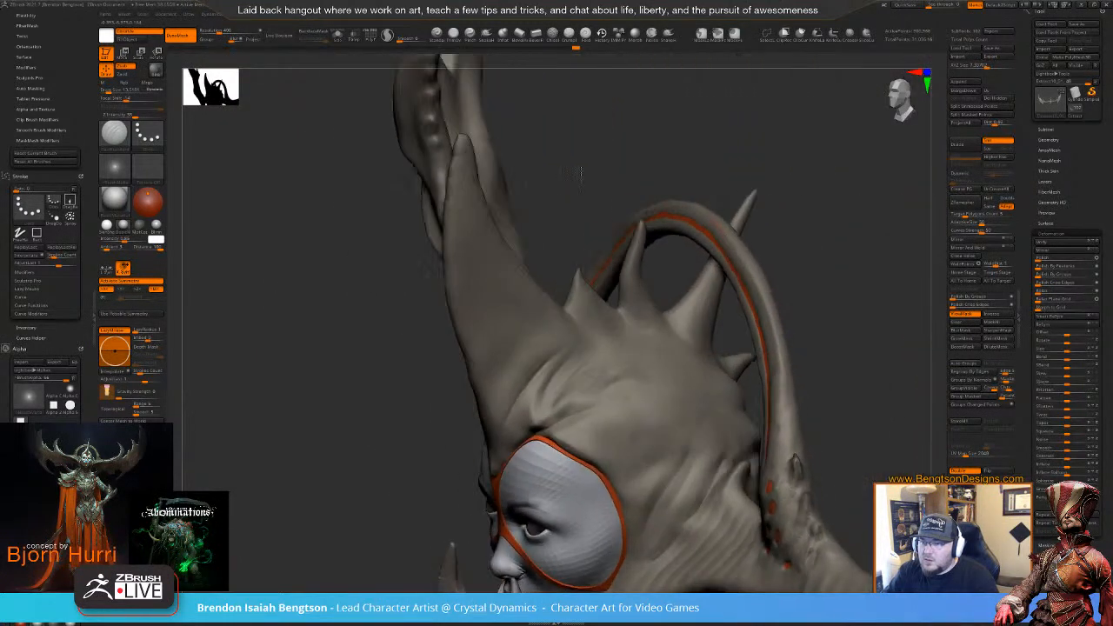
- Adjust the brush size and sculpt small bumps and notches along the underside of the ring's top centre
key("2")
key("space")
left_click_drag(582, 336, 586, 337)
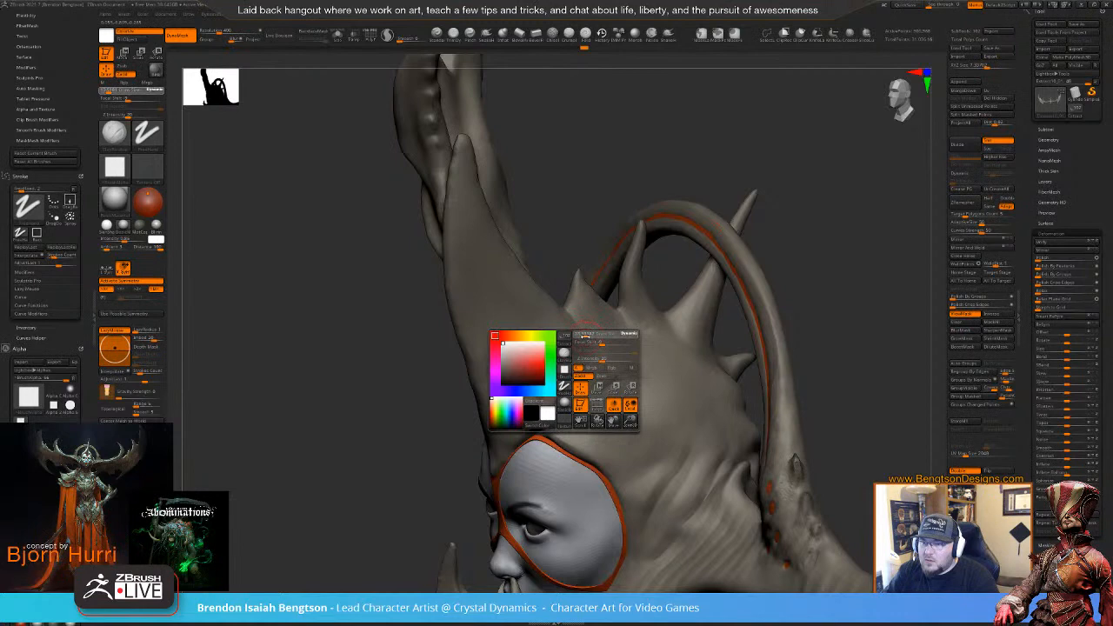
left_click_drag(850, 348, 694, 245)
key("space")
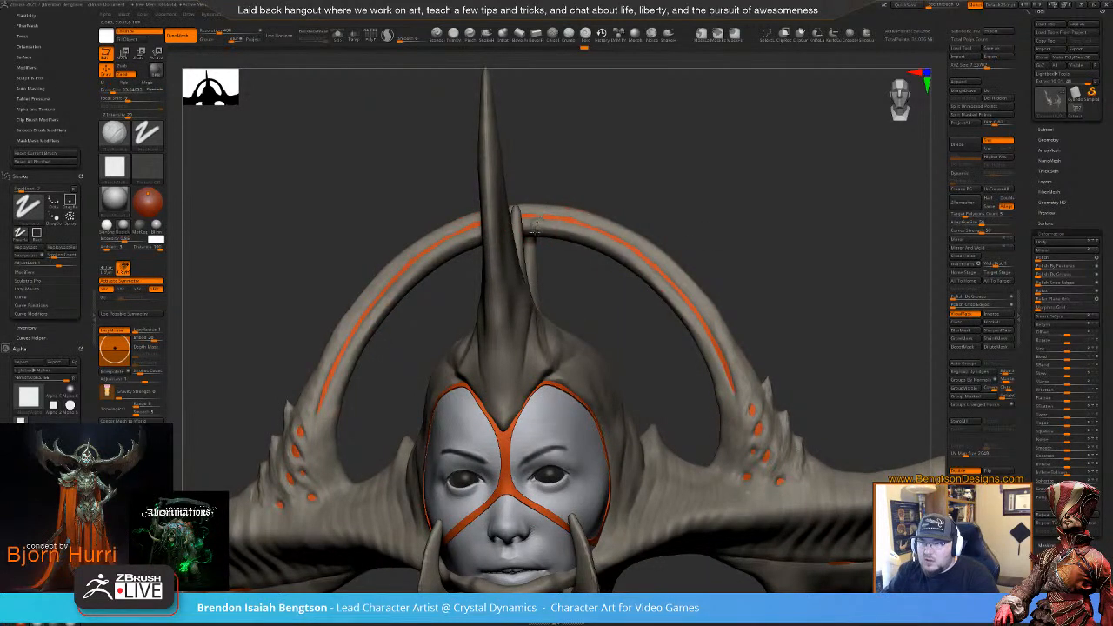
mouse_move(614, 169)
left_mouse_down()
mouse_move(631, 203)
mouse_move(643, 199)
mouse_move(606, 177)
left_mouse_up()
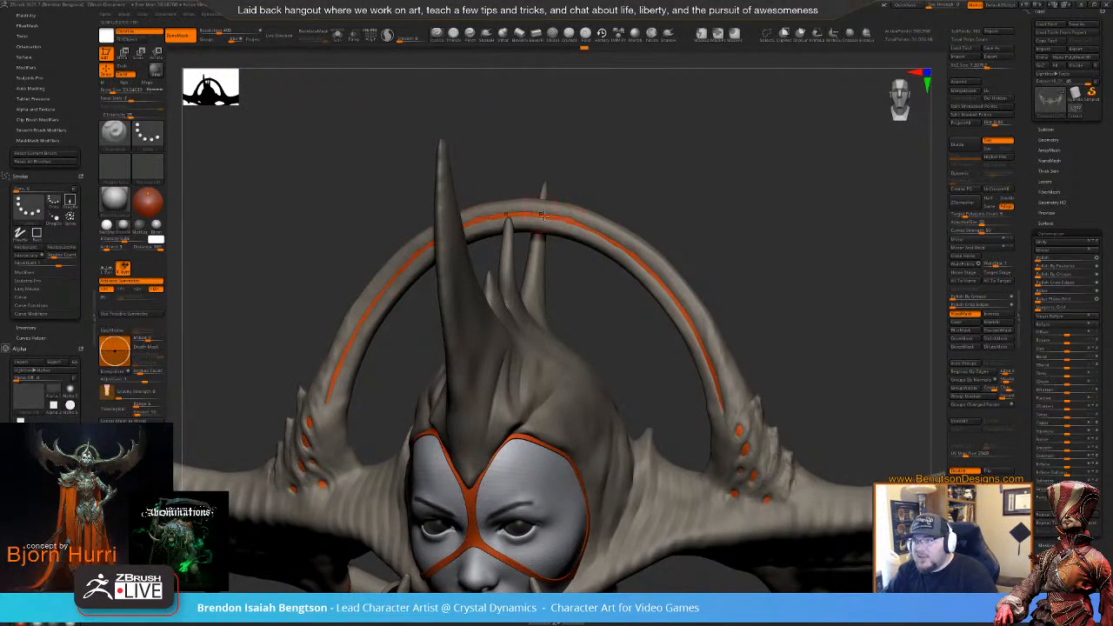
key("space")
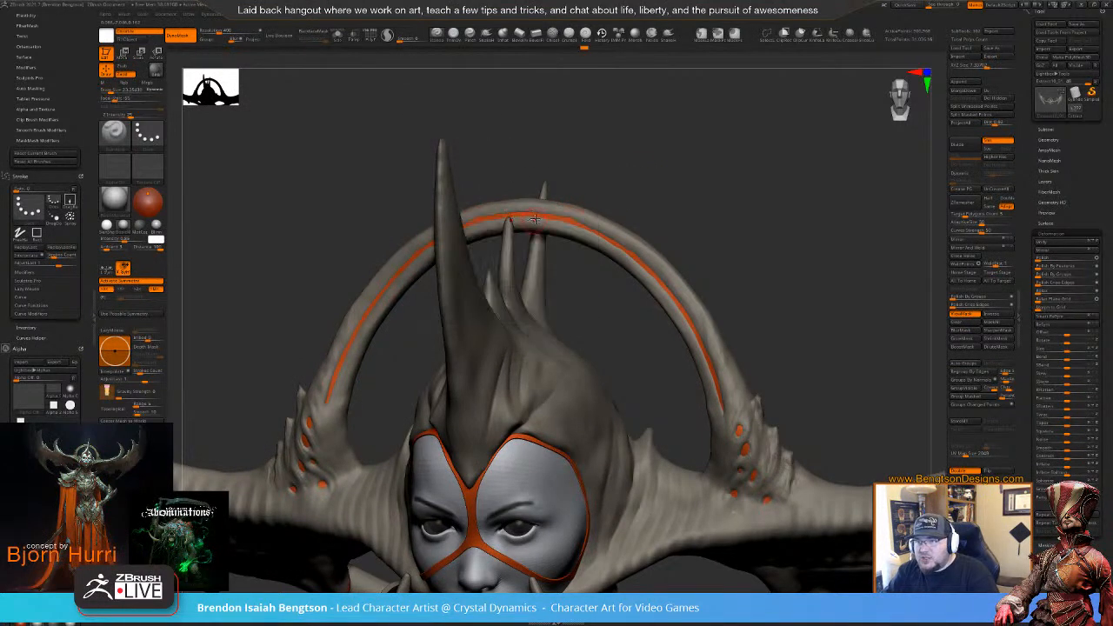
left_click_drag(628, 155, 683, 143)
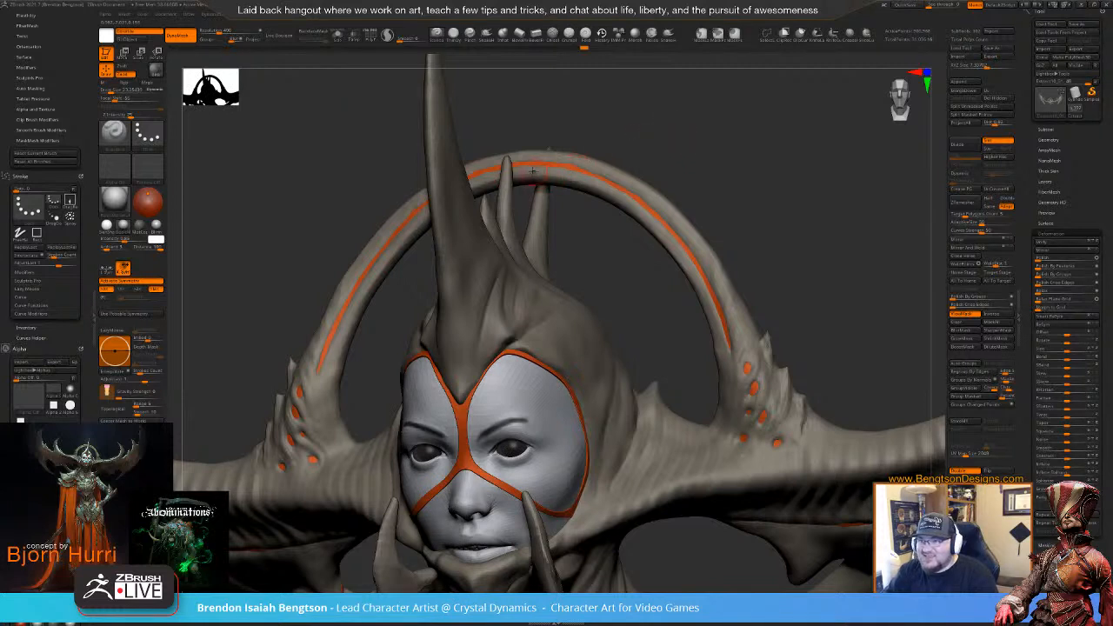
left_click_drag(535, 174, 526, 182)
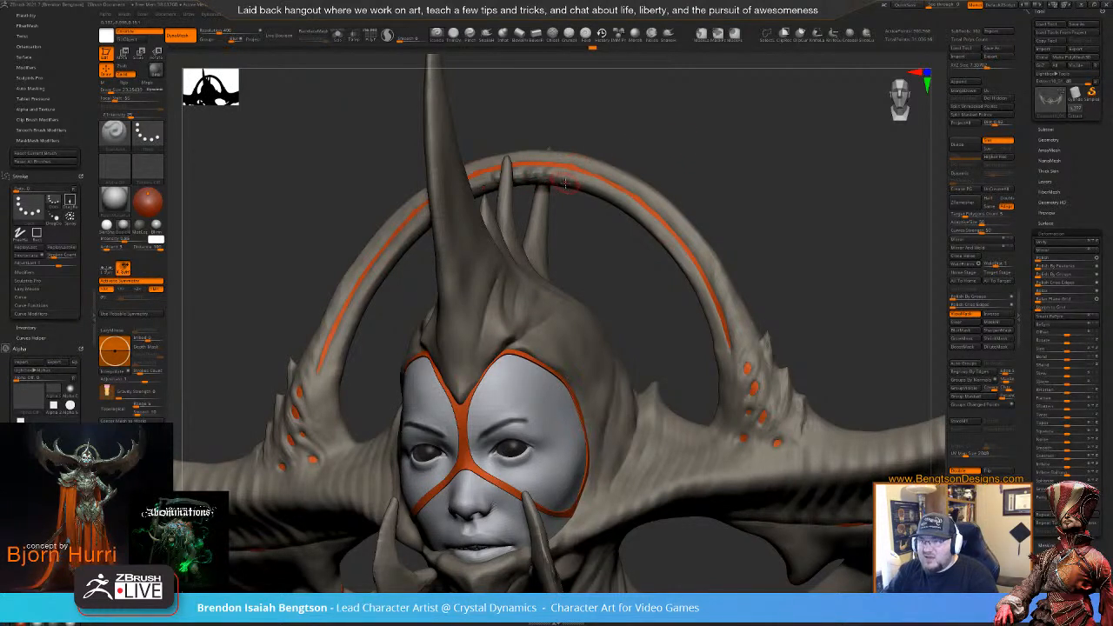
left_click_drag(807, 253, 717, 339)
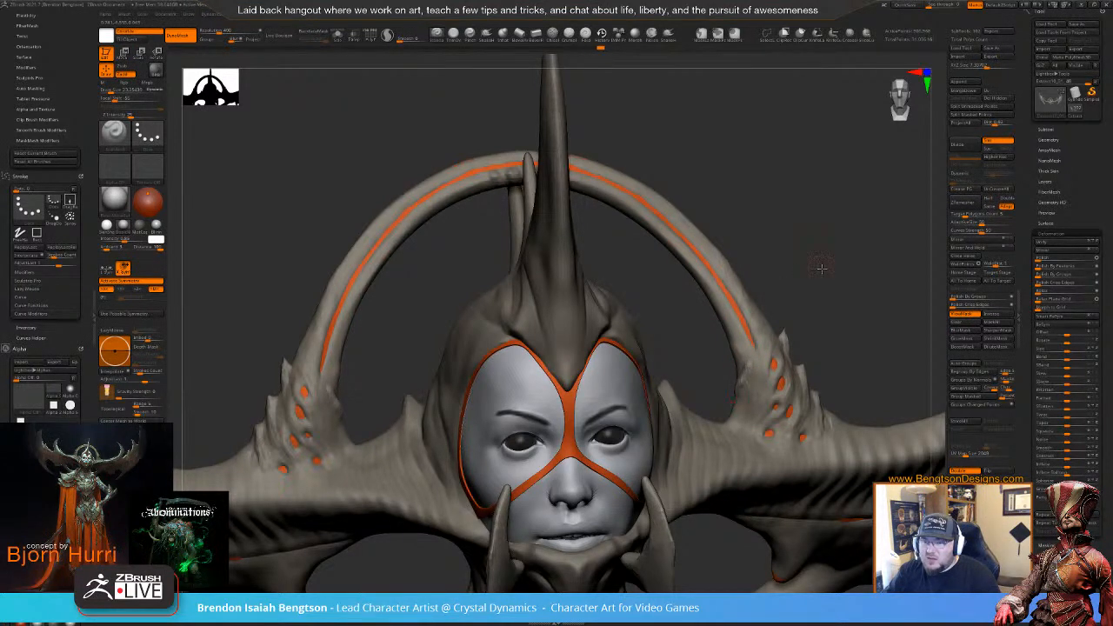
left_click_drag(823, 270, 751, 211)
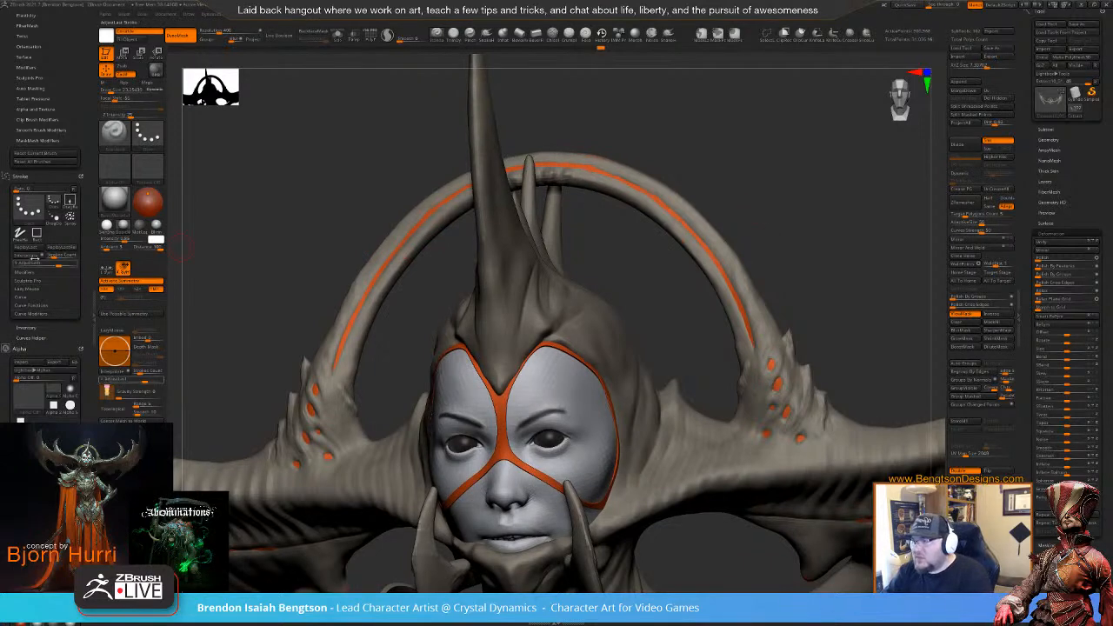
- Examine the headdress ring and its bases from several angles and check how they read on the whole character
left_click_drag(793, 242, 788, 140)
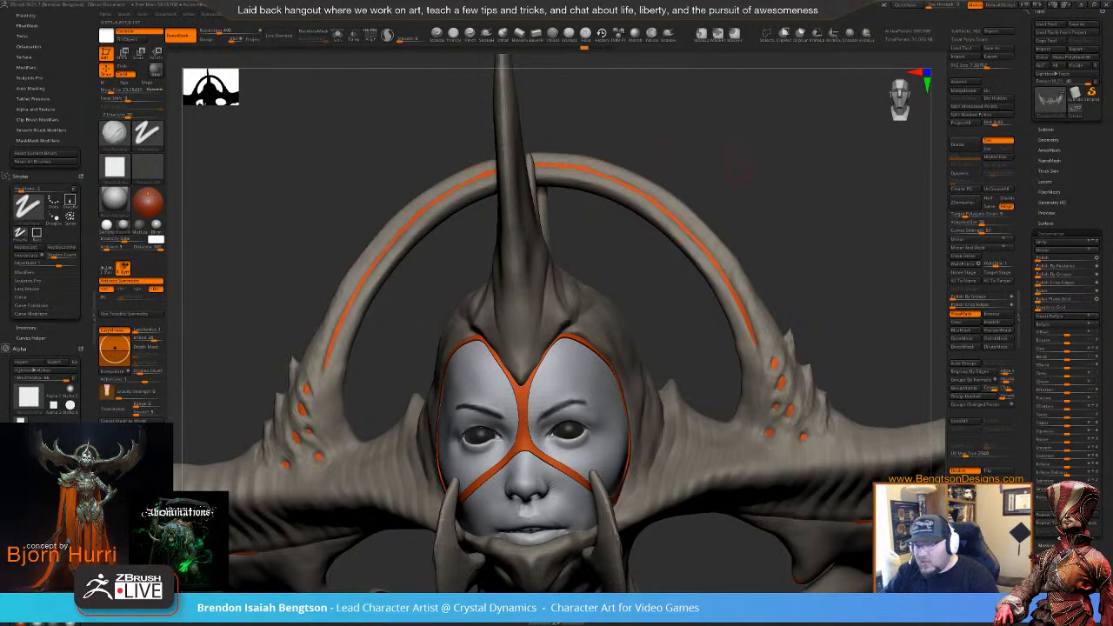
mouse_move(737, 170)
left_mouse_down()
mouse_move(785, 191)
mouse_move(796, 228)
mouse_move(581, 348)
left_mouse_up()
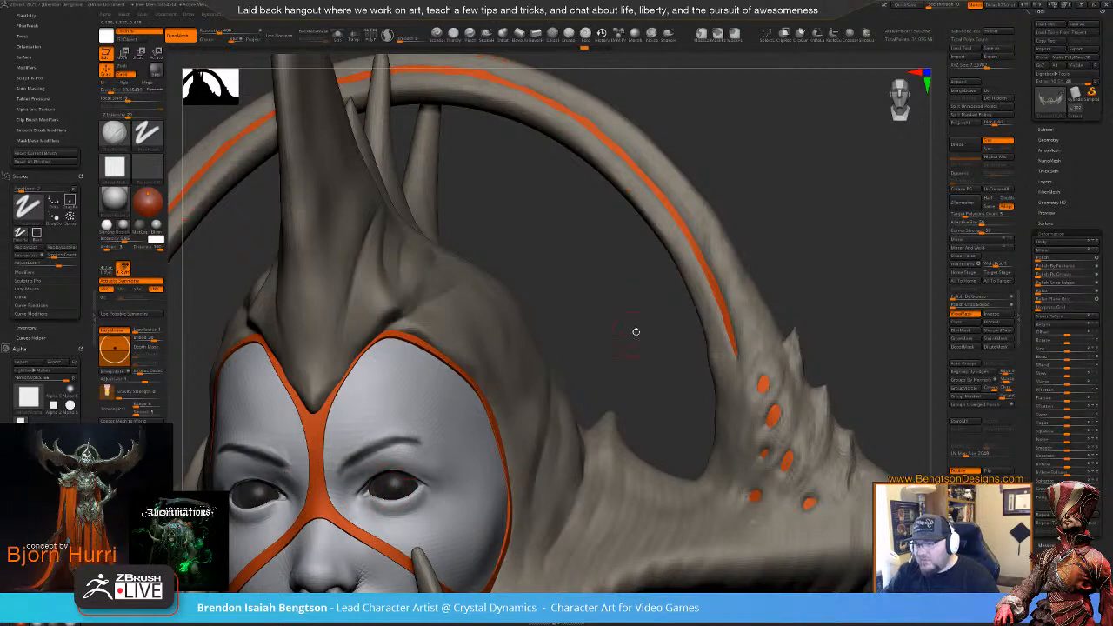
mouse_move(636, 330)
left_mouse_down()
mouse_move(618, 315)
mouse_move(635, 177)
mouse_move(652, 366)
mouse_move(667, 53)
left_mouse_up()
key("f")
key("f")
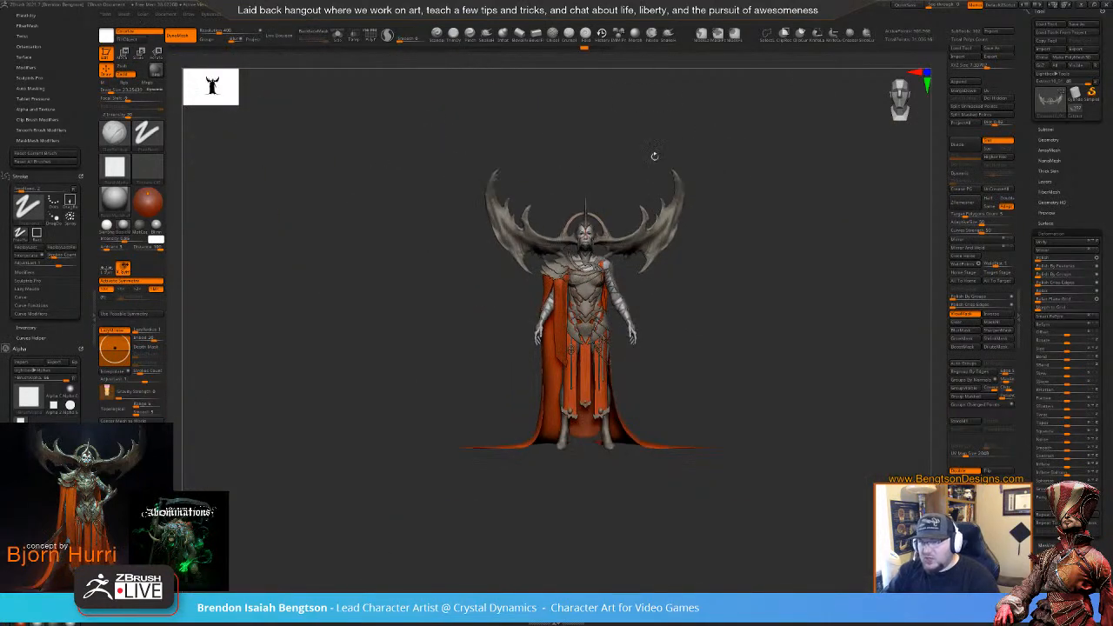
left_click_drag(725, 313, 782, 599)
left_click_drag(668, 224, 725, 263, "alt")
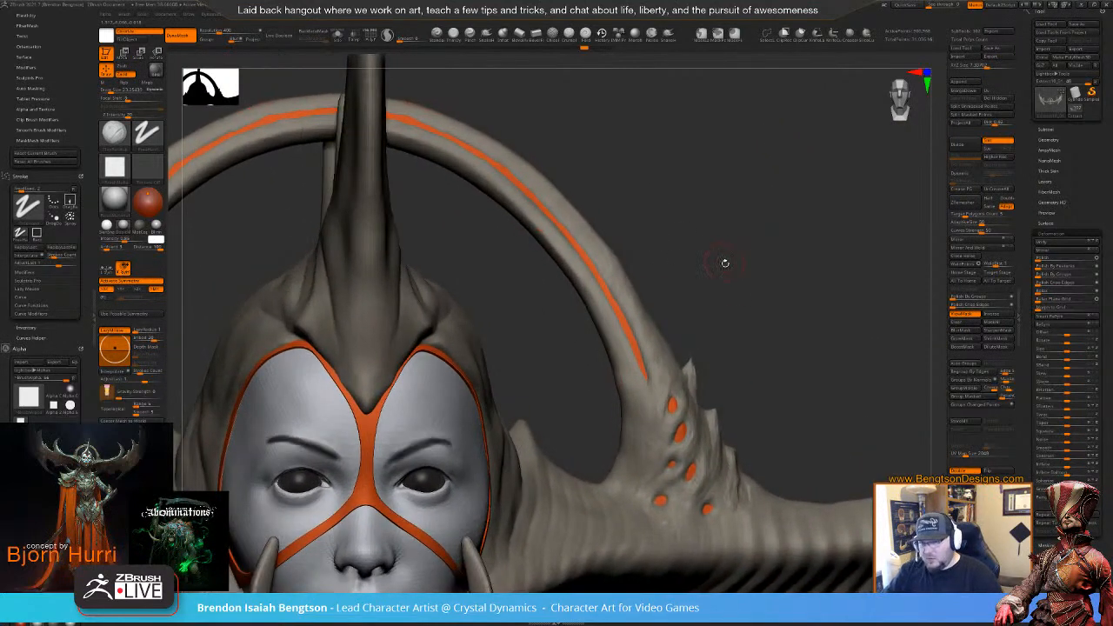
left_click_drag(703, 215, 628, 142)
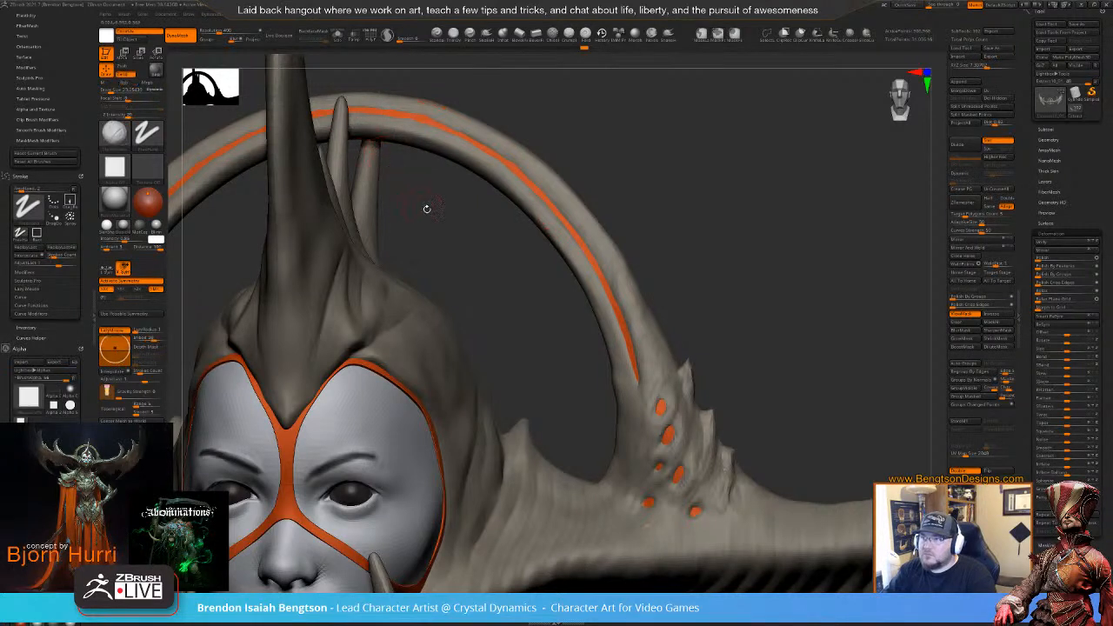
- Try to fill the underside of the ring with interpolated brush strokes running outward from its top centre
left_click_drag(425, 209, 199, 225)
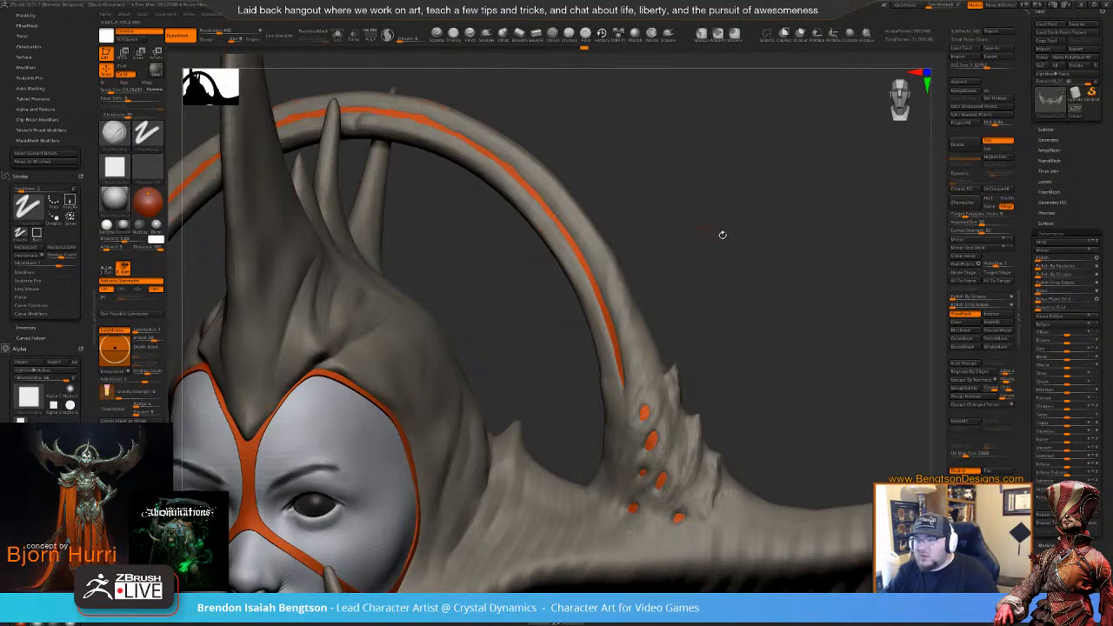
left_click_drag(721, 235, 700, 246)
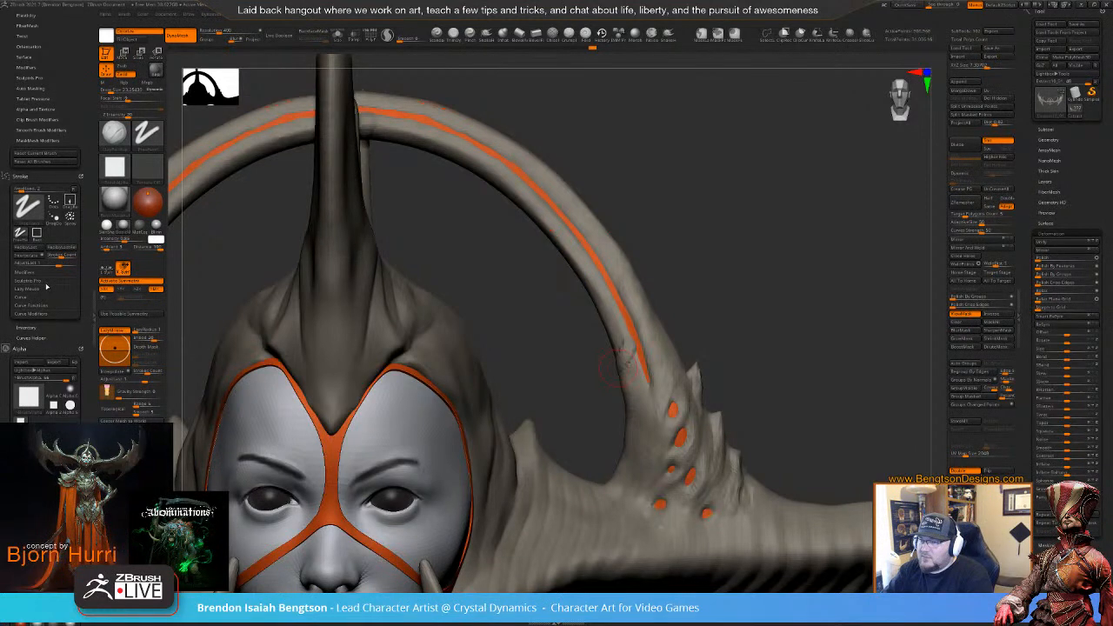
mouse_move(732, 271)
left_mouse_down()
mouse_move(758, 252)
mouse_move(722, 273)
left_mouse_up()
key("ctrl+z")
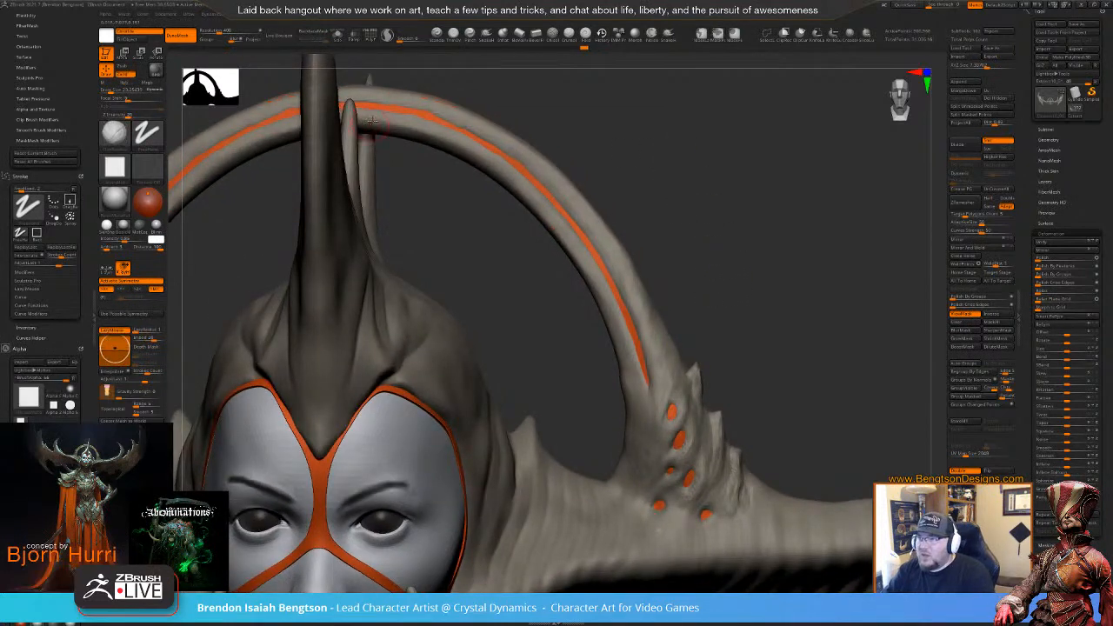
left_click_drag(487, 90, 436, 87)
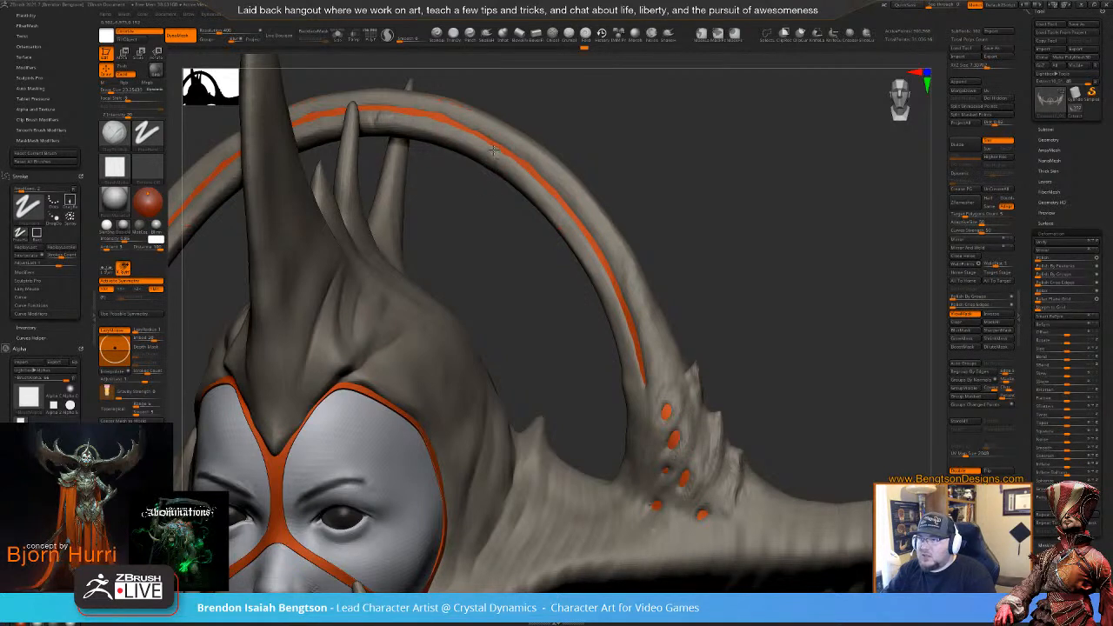
left_click(492, 148)
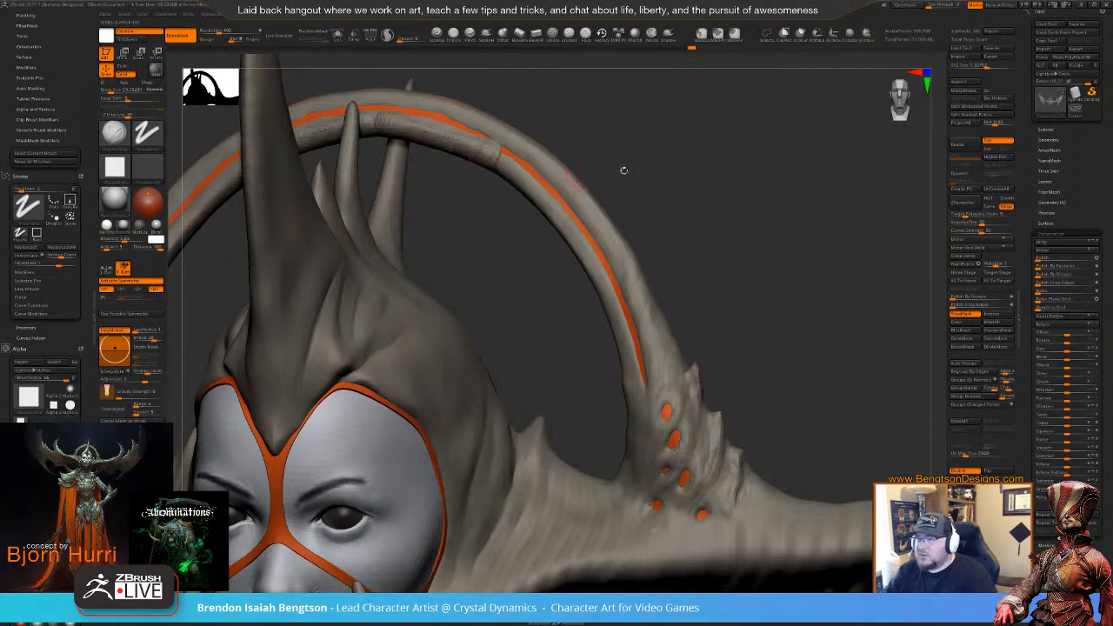
mouse_move(620, 171)
left_mouse_down()
mouse_move(703, 193)
mouse_move(687, 166)
mouse_move(606, 159)
left_mouse_up()
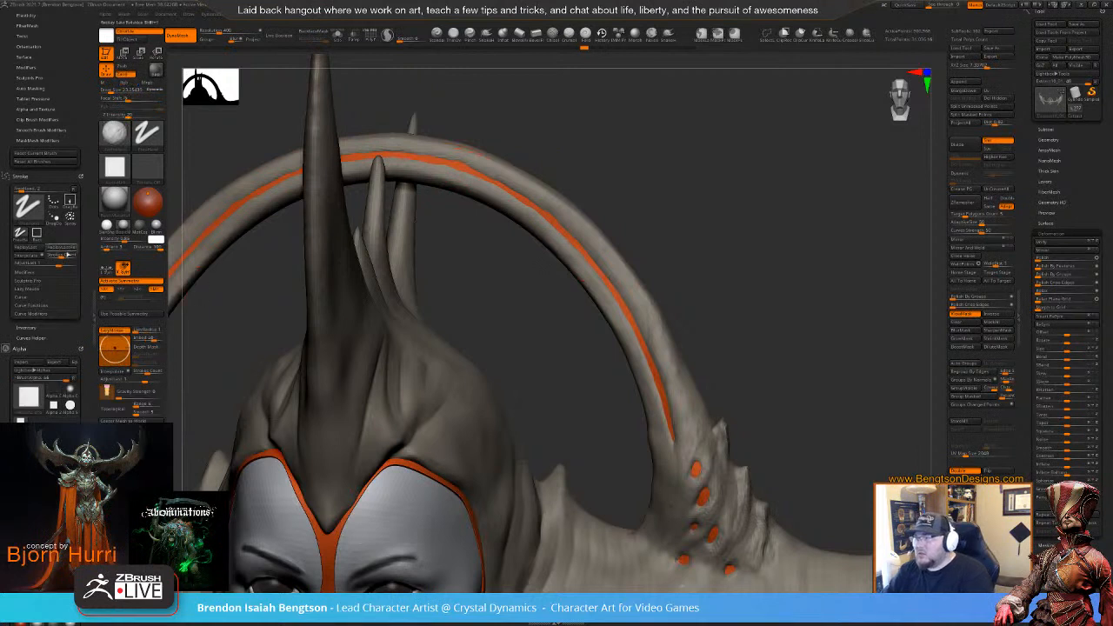
- Set the interpolated stroke count to 10 and build a row of bumps along the ring's underside from two guide strokes
left_click(59, 255)
type("10")
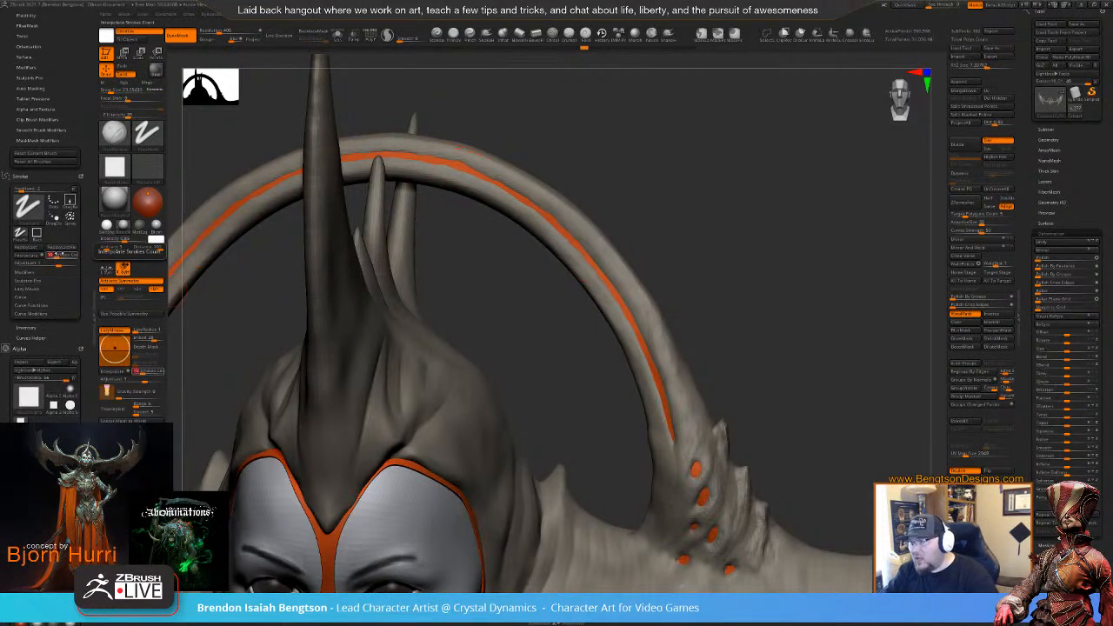
left_click_drag(490, 112, 427, 116)
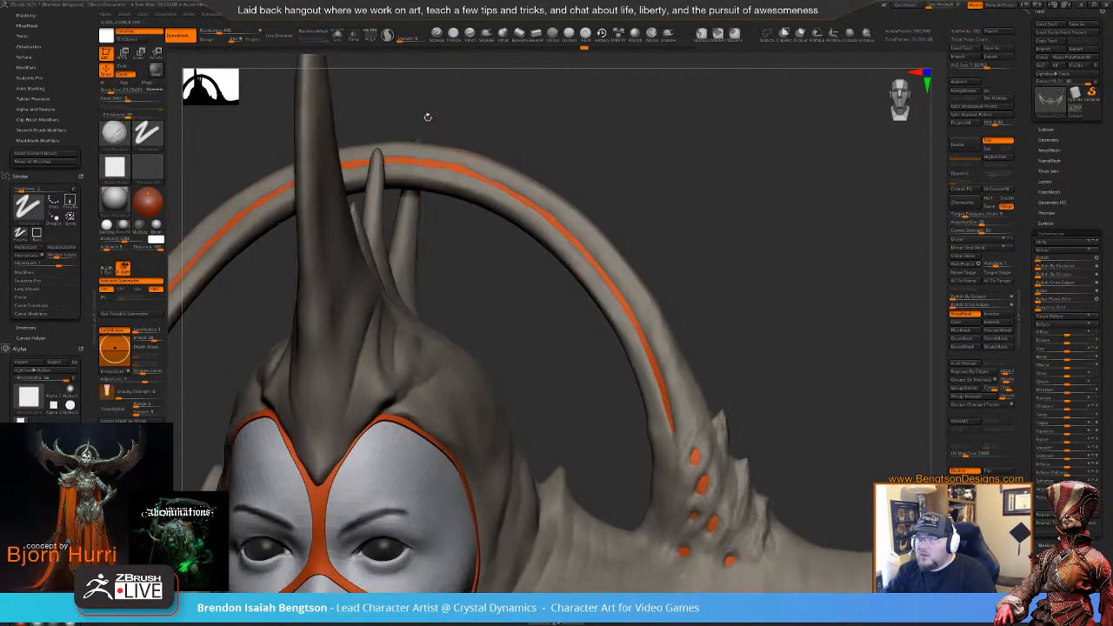
left_click(403, 187)
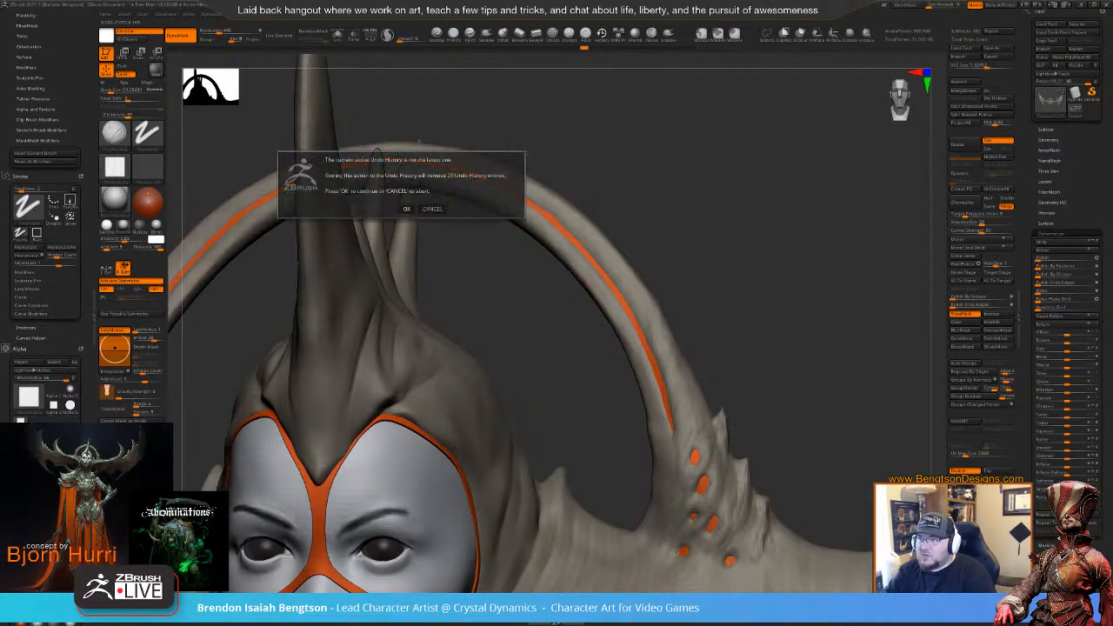
left_click(406, 208)
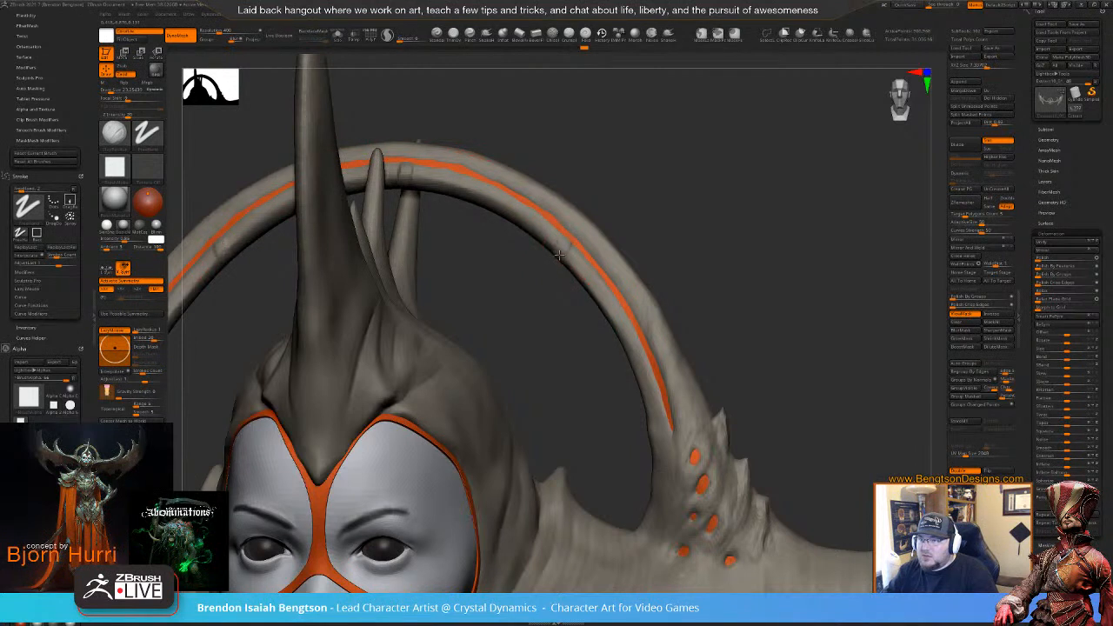
left_click(559, 254)
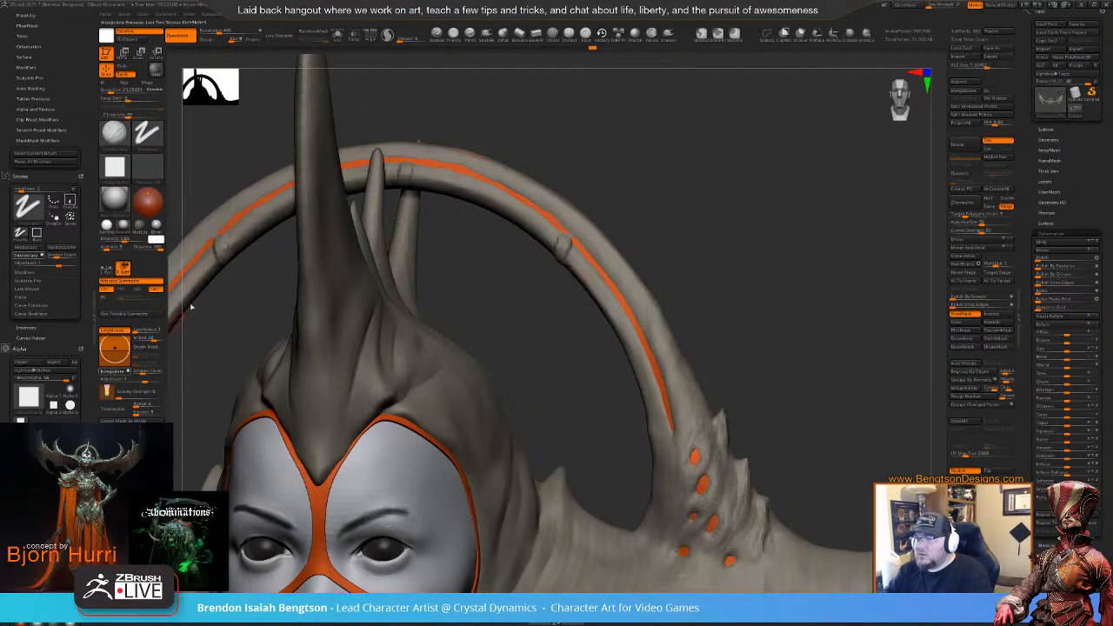
mouse_move(740, 253)
left_mouse_down()
mouse_move(741, 239)
mouse_move(744, 252)
mouse_move(596, 268)
left_mouse_up()
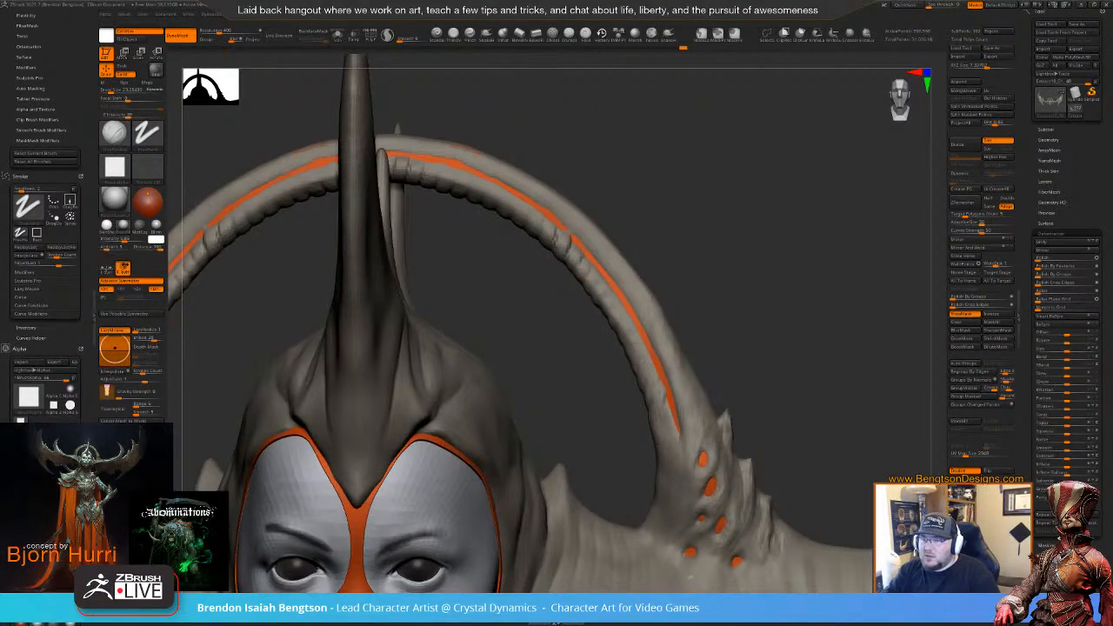
- Refine the segmented bumps along the underside of the ring with the TrimDynamic brush
left_click_drag(805, 328, 733, 251, "alt")
mouse_move(734, 320)
left_mouse_down()
mouse_move(763, 313)
mouse_move(730, 304)
mouse_move(736, 288)
mouse_move(788, 274)
mouse_move(765, 270)
mouse_move(768, 322)
left_mouse_up()
key("2")
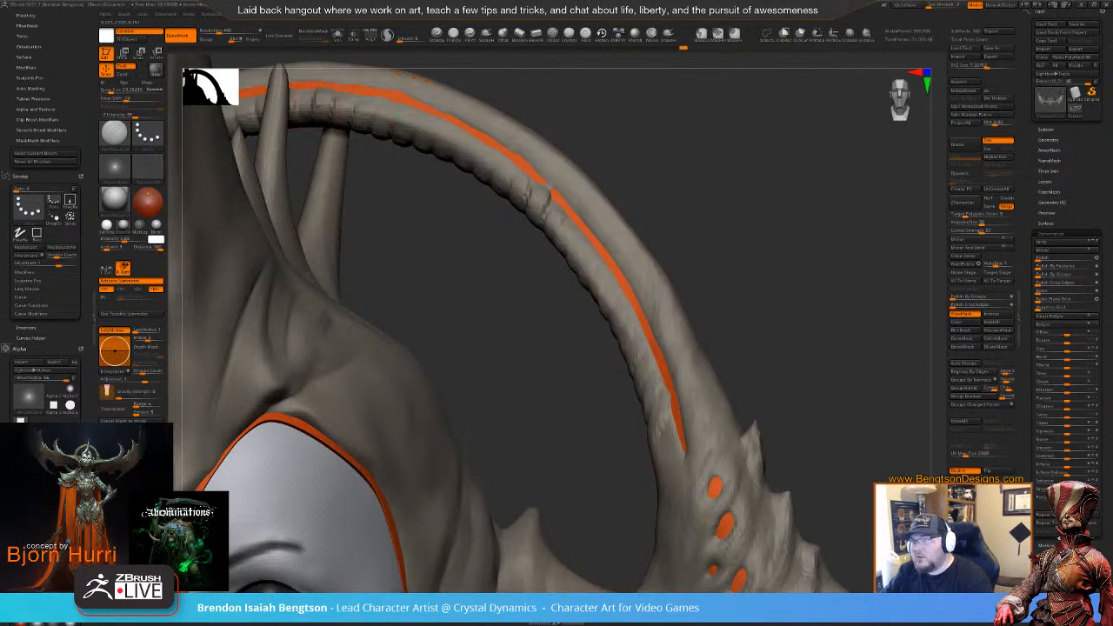
mouse_move(361, 109)
left_mouse_down()
mouse_move(458, 145)
mouse_move(551, 225)
mouse_move(627, 343)
mouse_move(666, 466)
left_mouse_up()
mouse_move(749, 293)
left_mouse_down()
mouse_move(772, 244)
mouse_move(740, 255)
mouse_move(866, 389)
left_mouse_up()
key("b")
key("t")
key("d")
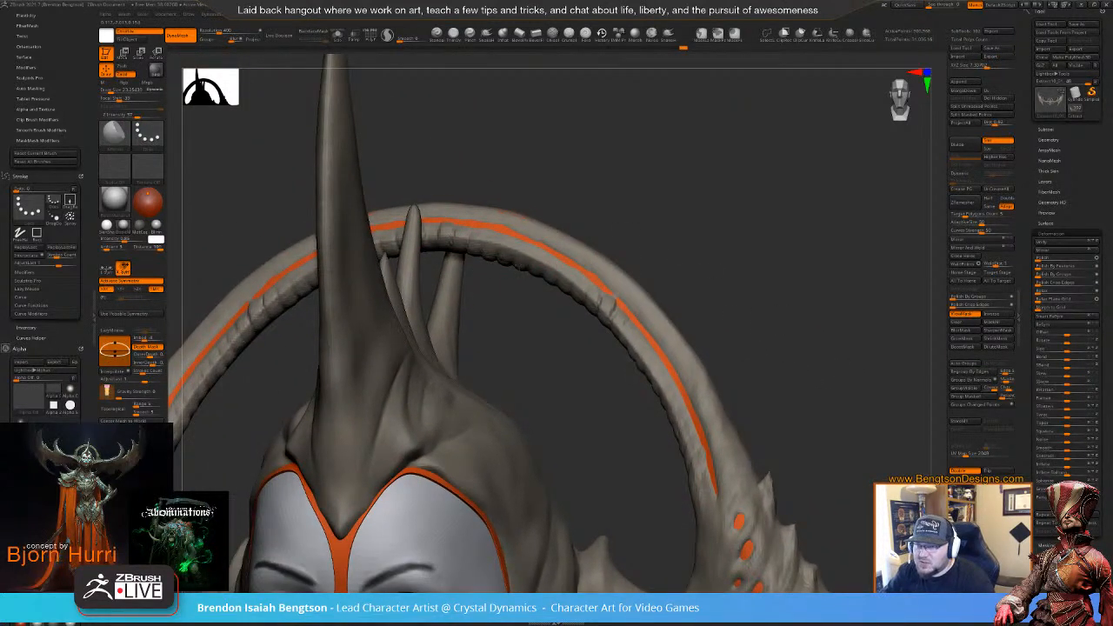
mouse_move(514, 284)
left_mouse_down()
mouse_move(517, 306)
mouse_move(504, 309)
mouse_move(501, 255)
left_mouse_up()
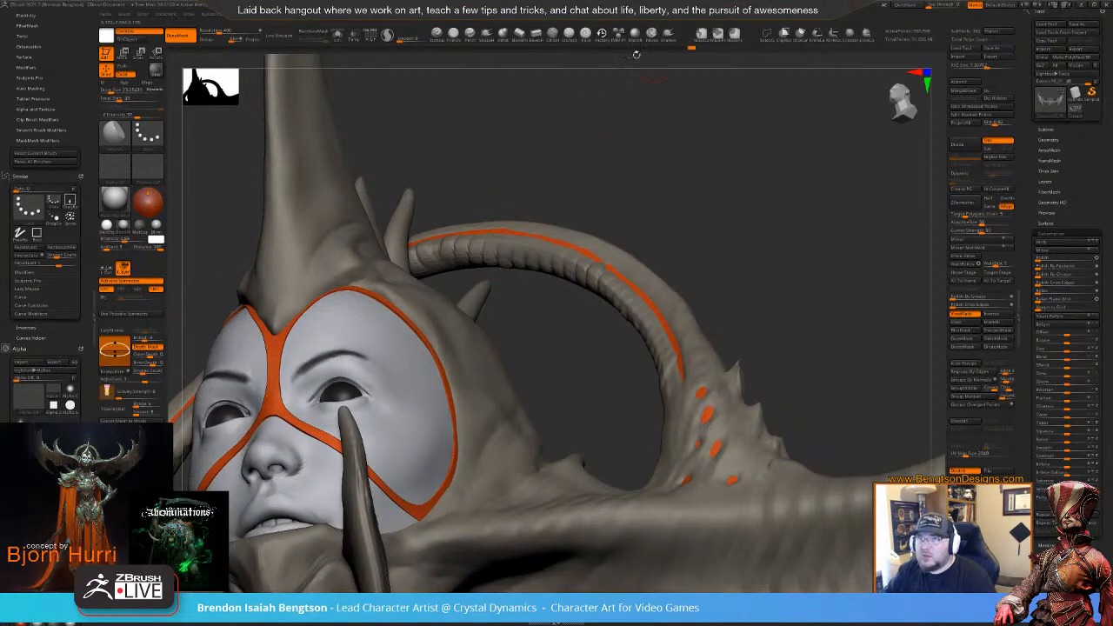
- Mark the undo-history state from before the ring bumps as recall source, return to the newest state, and choose the History Recall brush
left_click(584, 33)
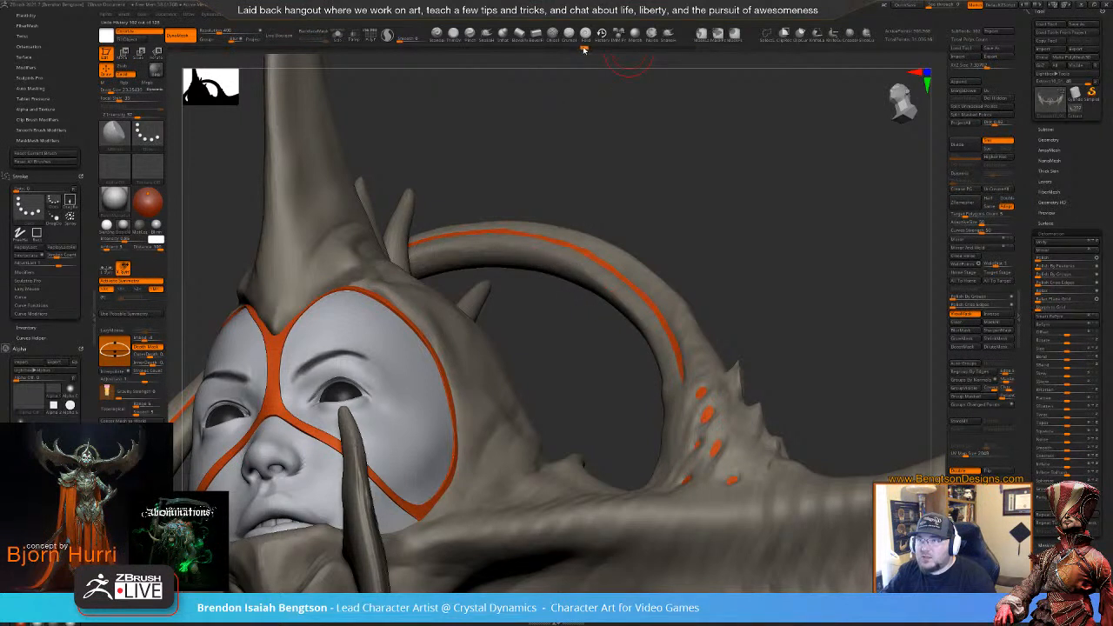
left_click(584, 48)
key("ctrl")
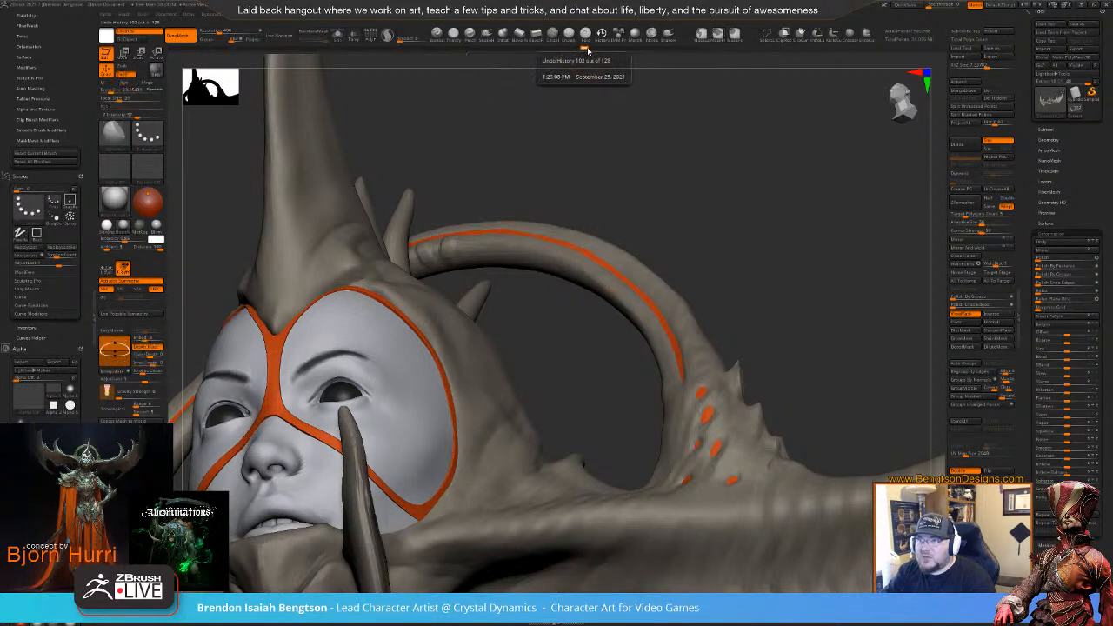
left_click_drag(584, 49, 696, 52)
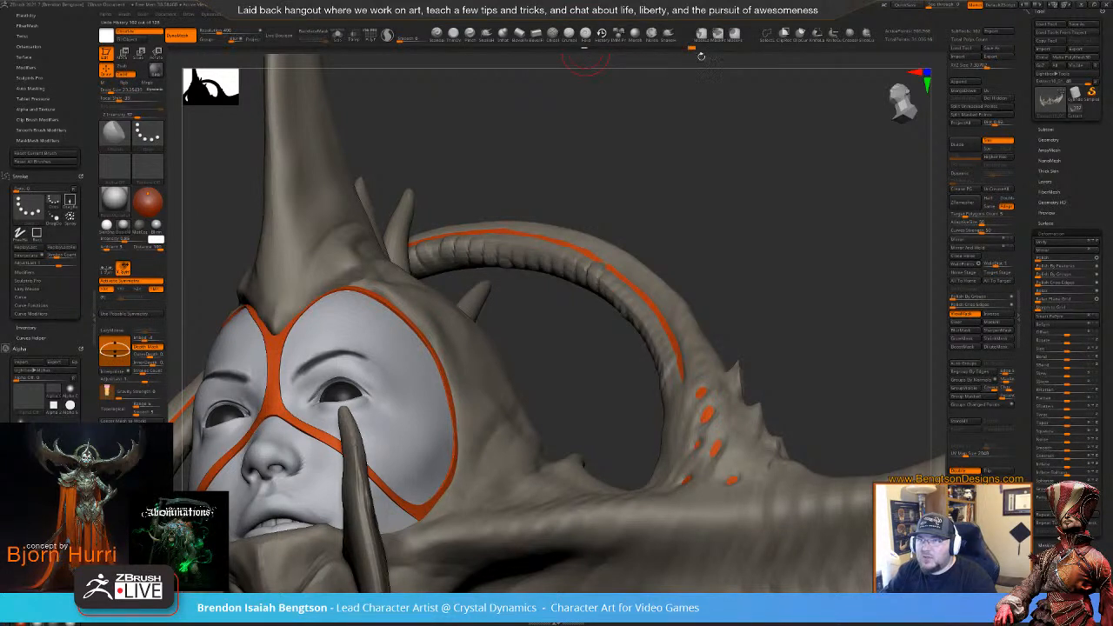
mouse_move(648, 163)
left_mouse_down()
mouse_move(649, 154)
mouse_move(634, 283)
left_mouse_up()
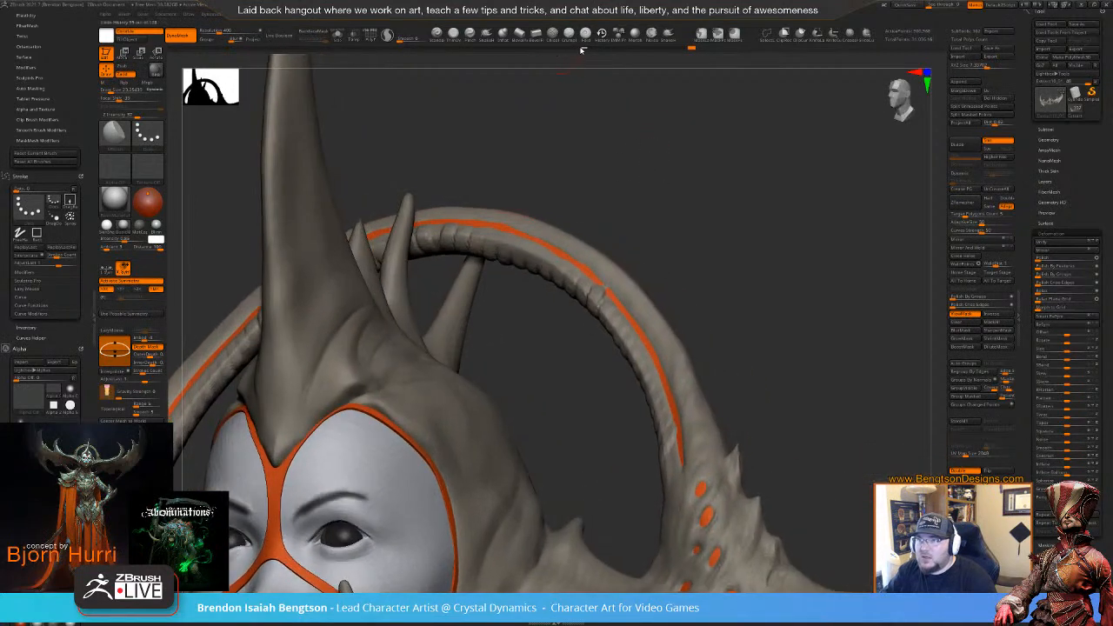
left_click(600, 33)
left_click_drag(642, 154, 608, 26)
- Turn off symmetry and try to brush the earlier surface back around the bumps at the ring's top centre
key("x")
mouse_move(570, 333)
left_mouse_down()
mouse_move(606, 340)
mouse_move(646, 425)
mouse_move(755, 327)
mouse_move(751, 292)
left_mouse_up()
key("space")
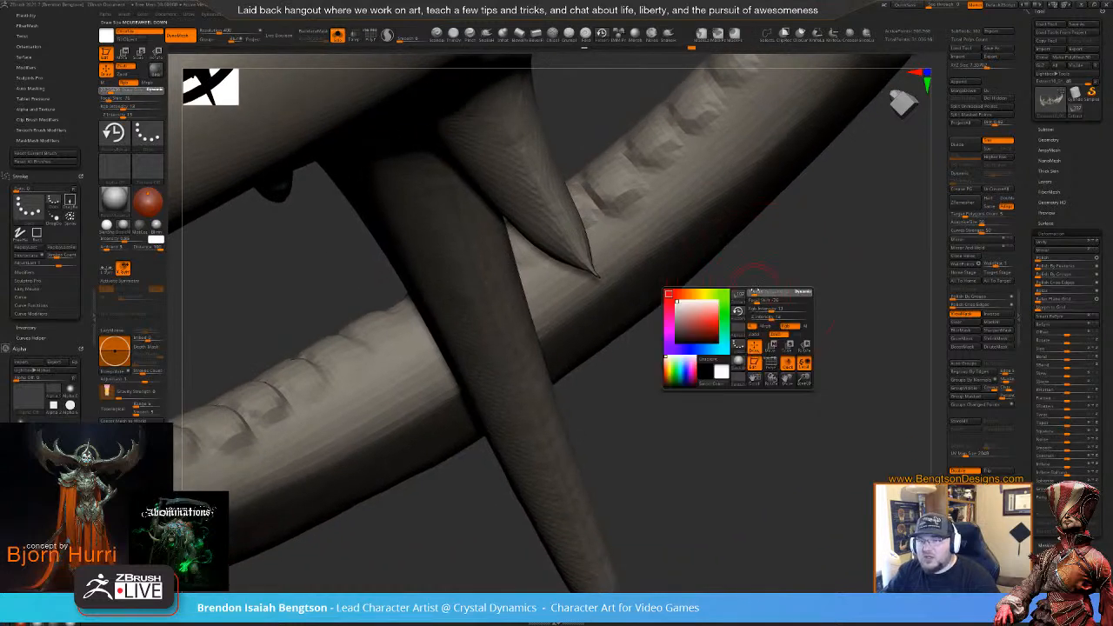
left_click(788, 325)
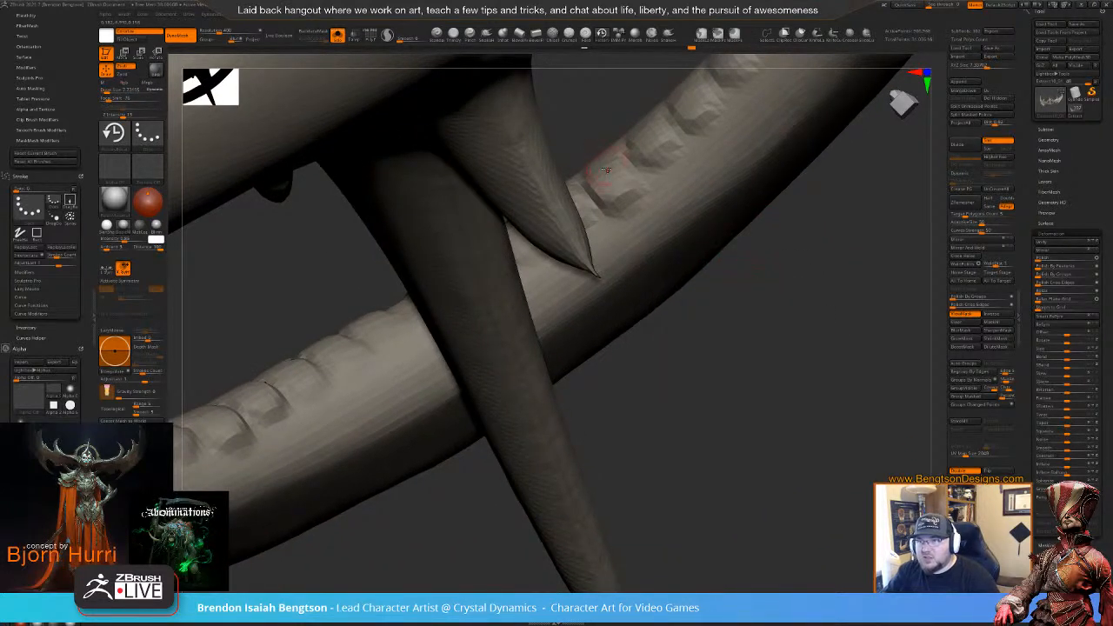
mouse_move(609, 177)
left_mouse_down()
mouse_move(615, 200)
mouse_move(626, 171)
left_mouse_up()
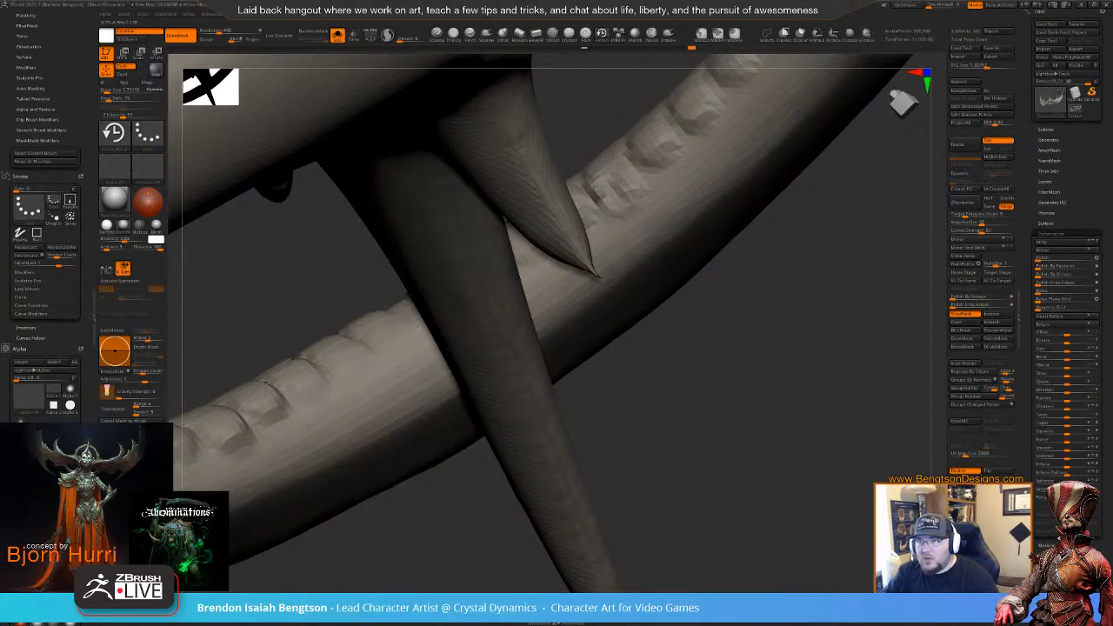
left_click_drag(759, 323, 654, 230)
left_click_drag(587, 145, 599, 186)
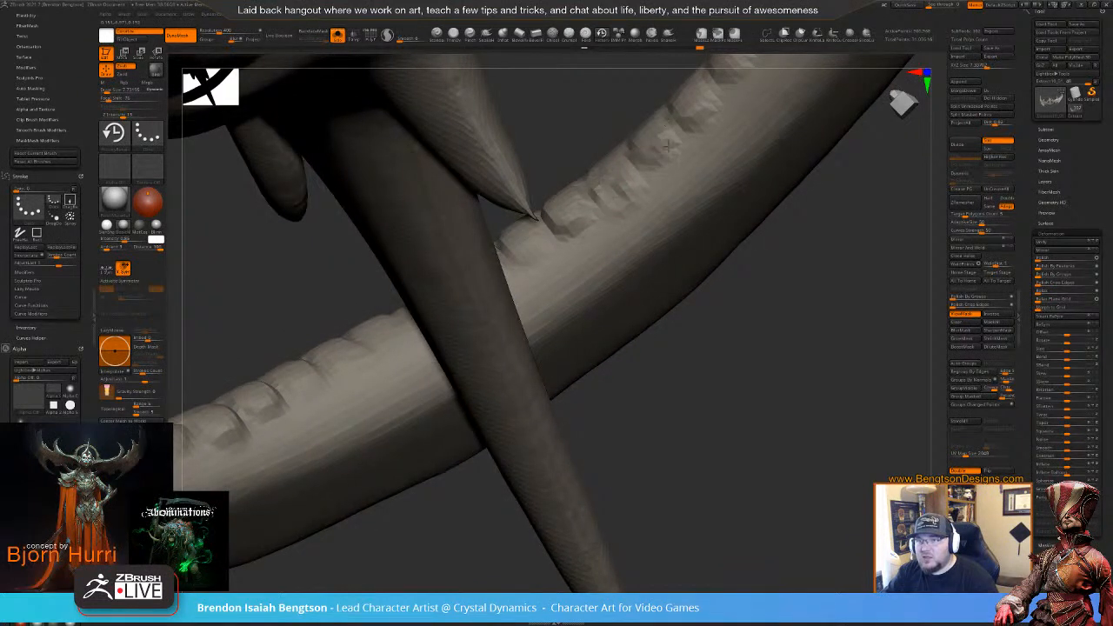
right_click_drag(645, 180, 582, 238)
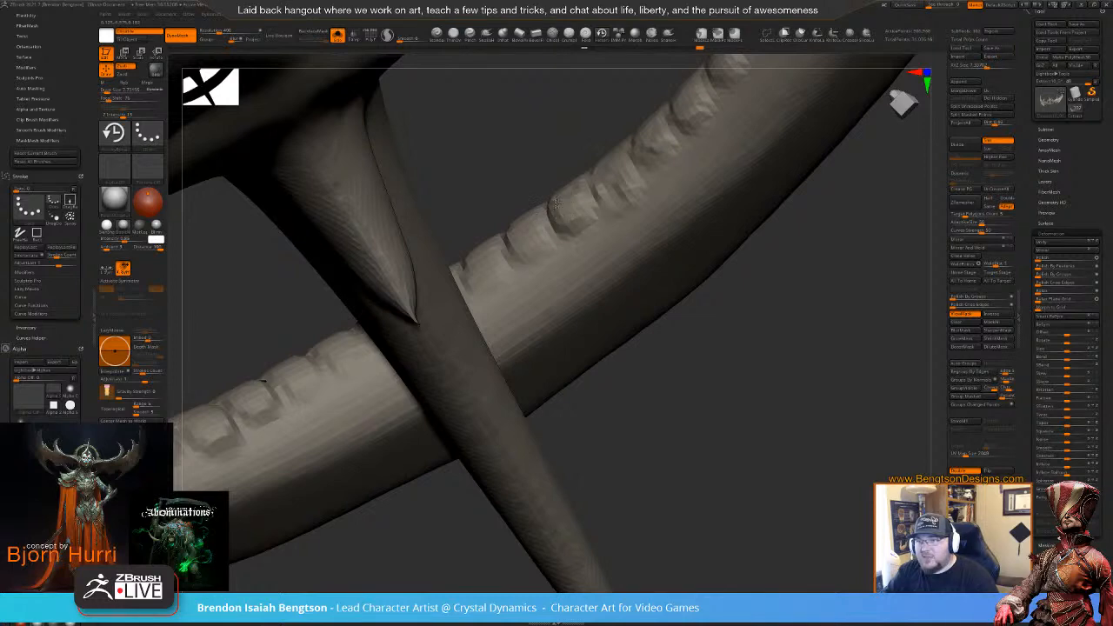
left_click_drag(728, 405, 714, 408)
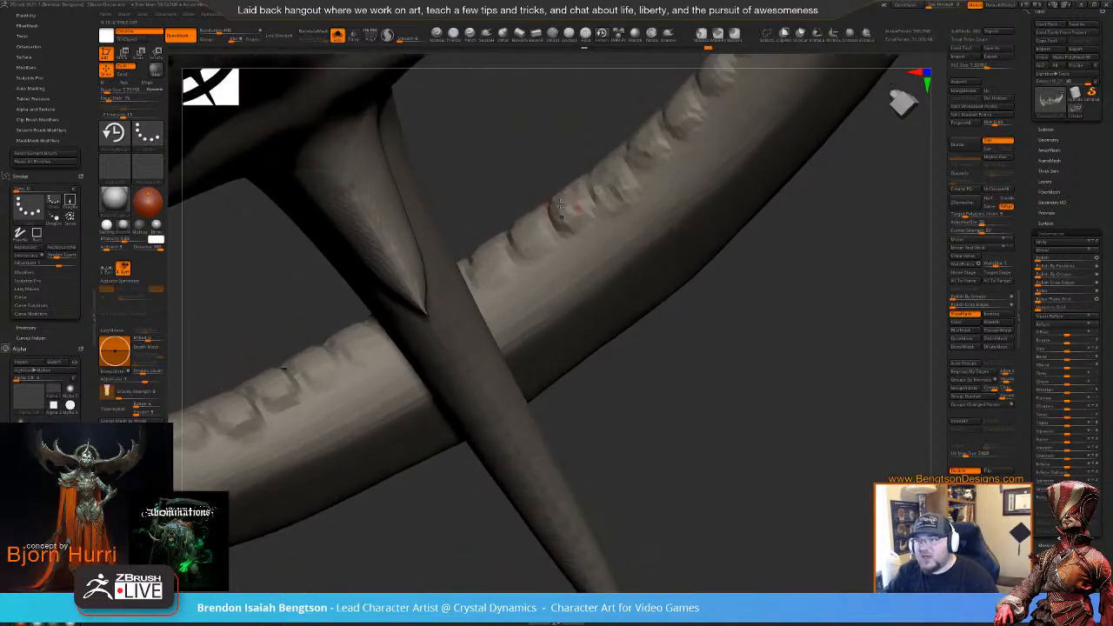
right_click_drag(541, 180, 589, 316)
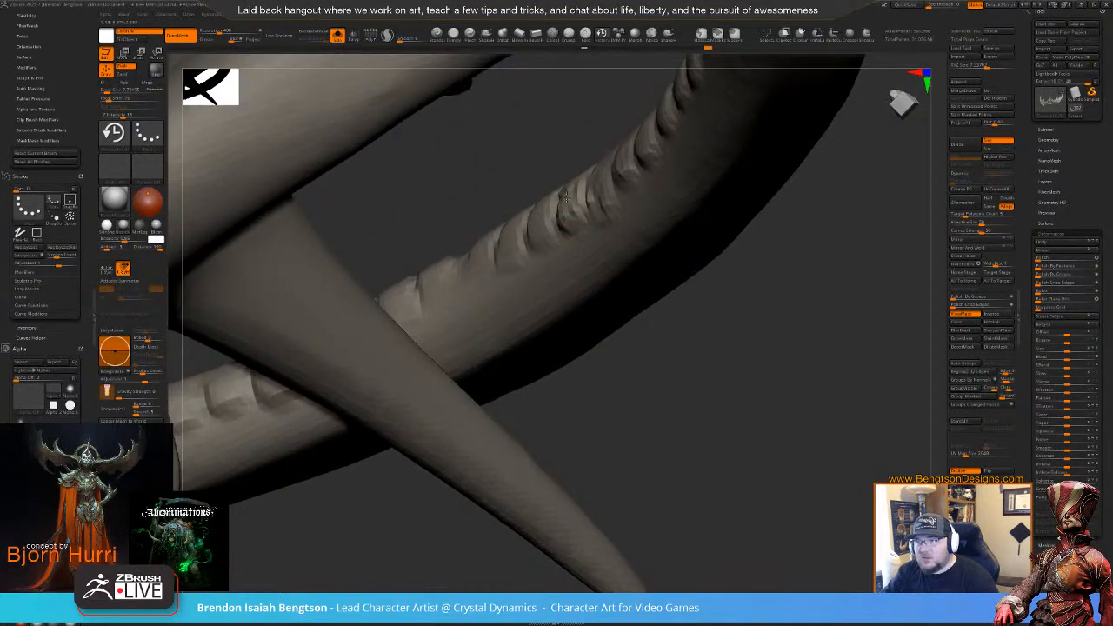
right_click_drag(691, 368, 575, 204)
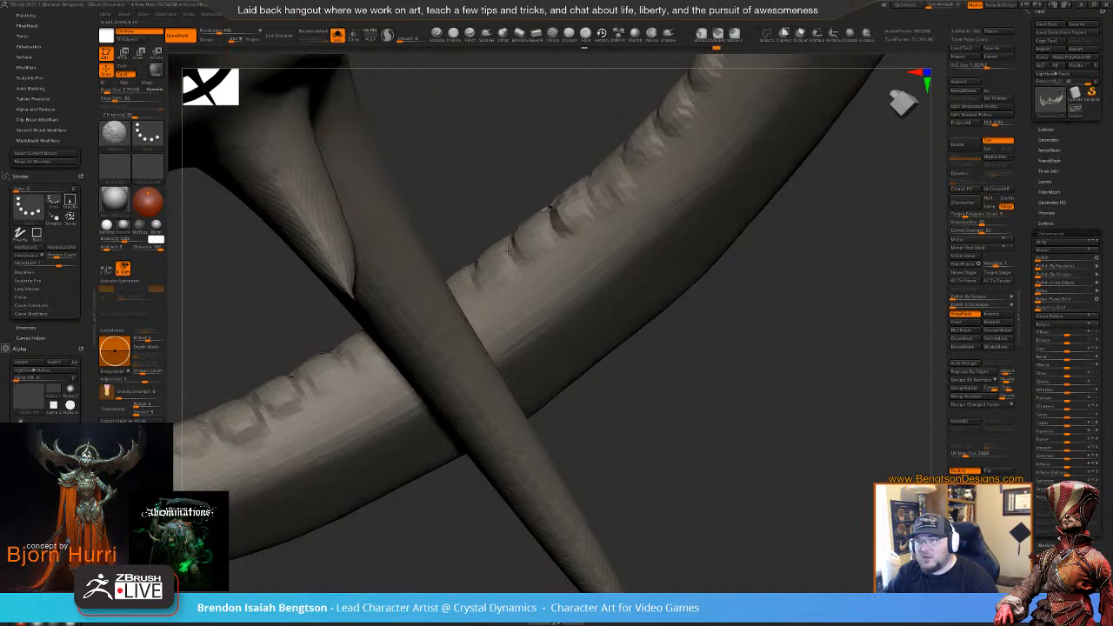
- Undo the recall strokes at the ring's top centre and turn symmetry back on
key("ctrl+z")
key("ctrl+z")
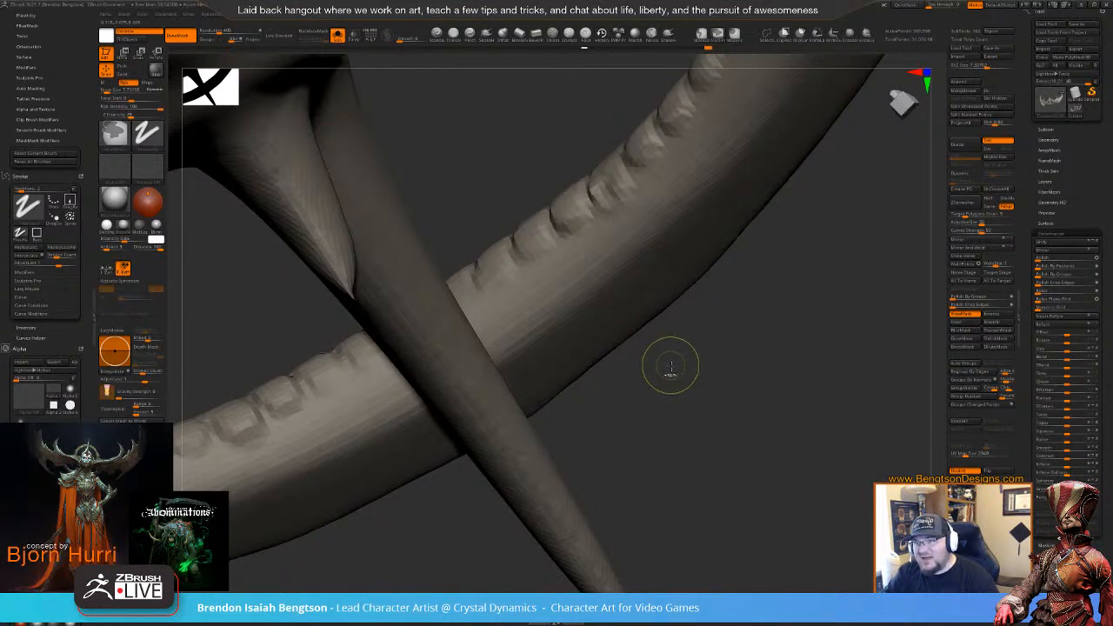
key("ctrl+z")
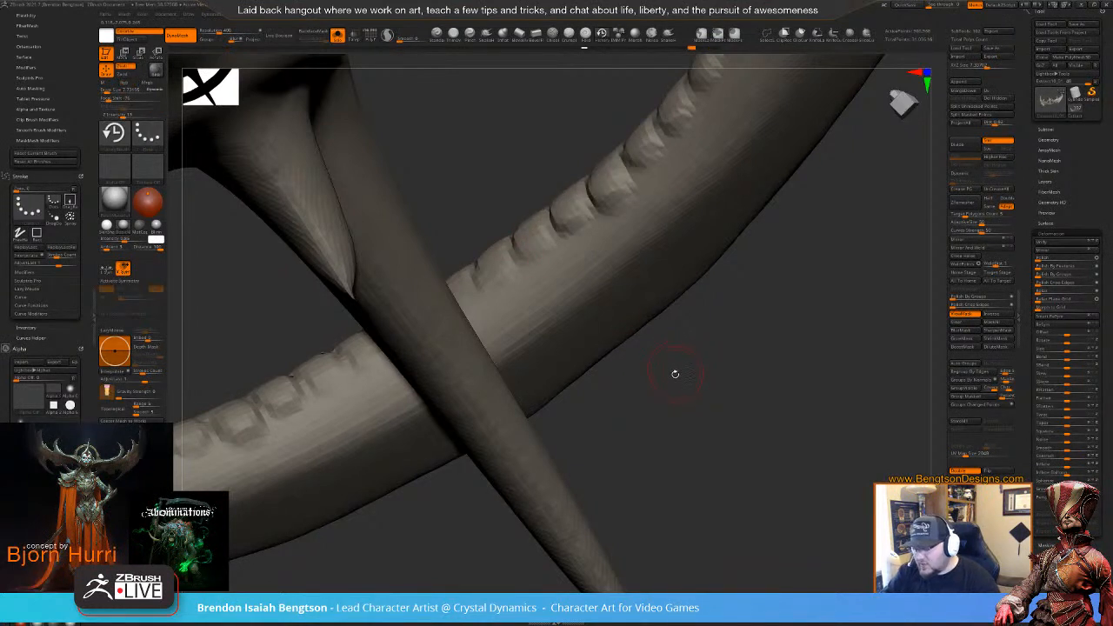
key("x")
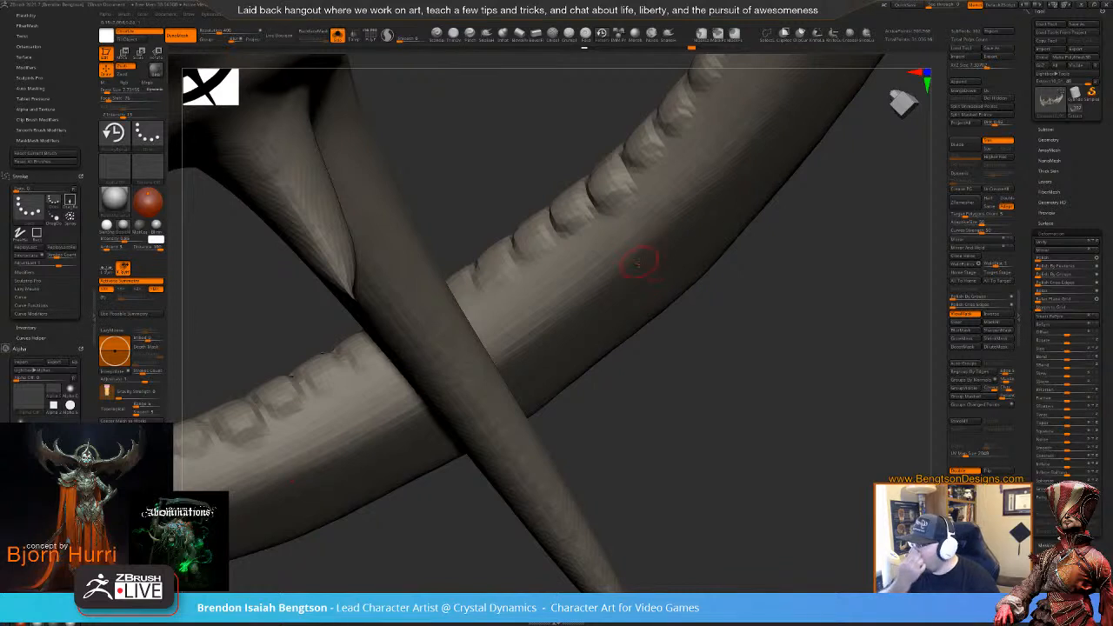
- Smooth and refine the segmented bumps along the ring's underside near the central spike
mouse_move(681, 353)
left_mouse_down()
mouse_move(702, 388)
mouse_move(682, 401)
left_mouse_up()
mouse_move(623, 189)
left_mouse_down("shift")
mouse_move(603, 182)
mouse_move(626, 169)
mouse_move(600, 171)
mouse_move(576, 209)
mouse_move(555, 198)
left_mouse_up("shift")
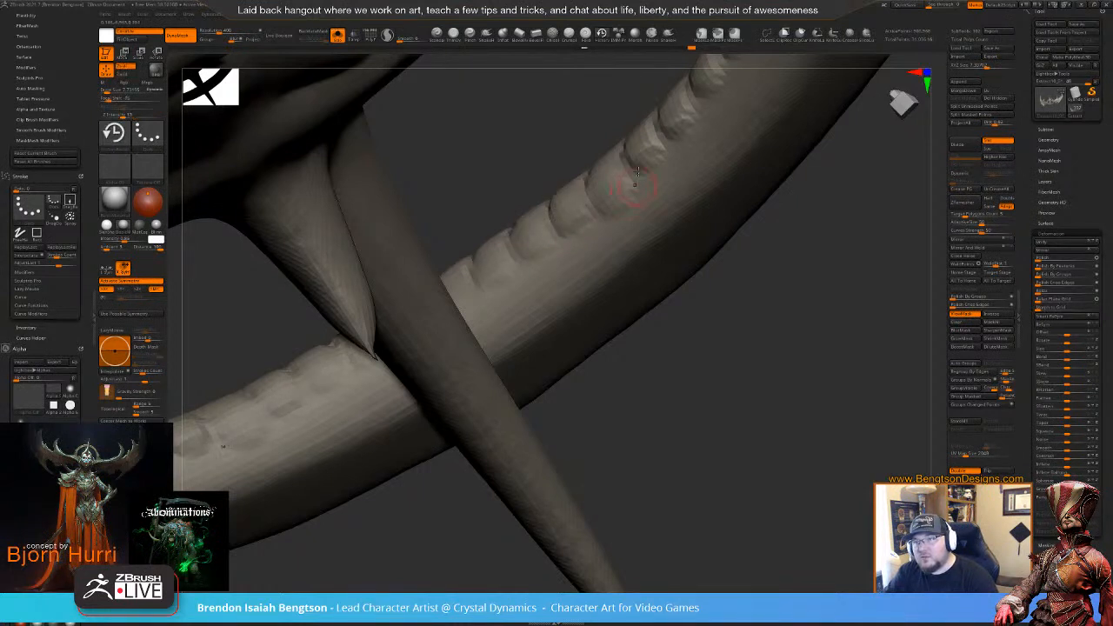
mouse_move(641, 139)
left_mouse_down()
mouse_move(647, 152)
mouse_move(633, 161)
left_mouse_up()
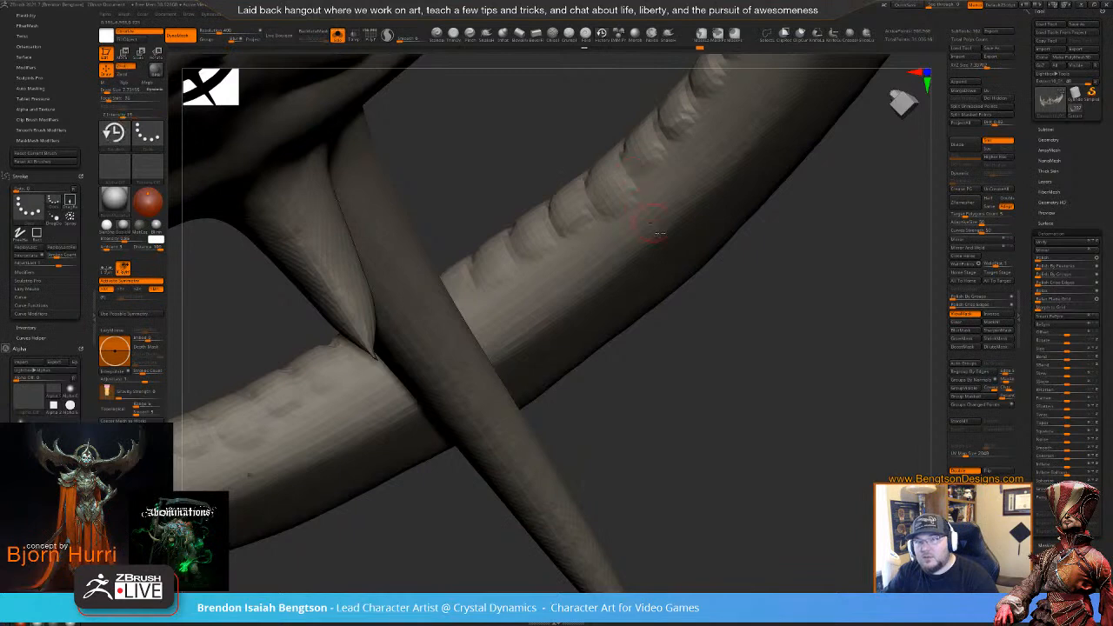
mouse_move(696, 348)
left_mouse_down()
mouse_move(759, 337)
mouse_move(728, 423)
mouse_move(723, 408)
mouse_move(695, 452)
left_mouse_up()
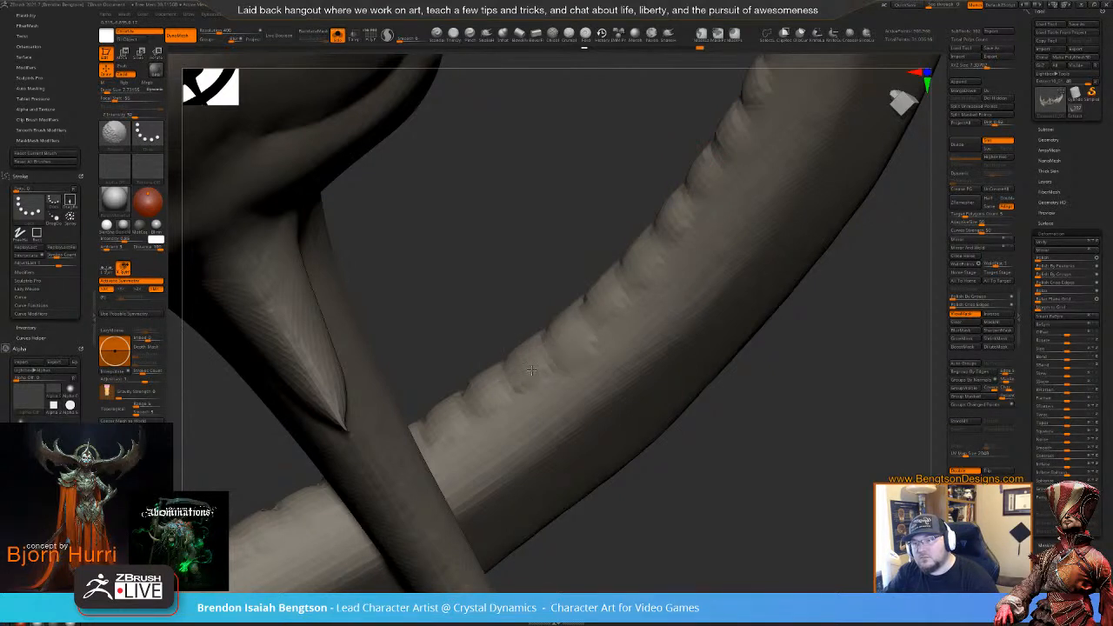
mouse_move(440, 412)
left_mouse_down()
mouse_move(617, 291)
mouse_move(583, 304)
left_mouse_up()
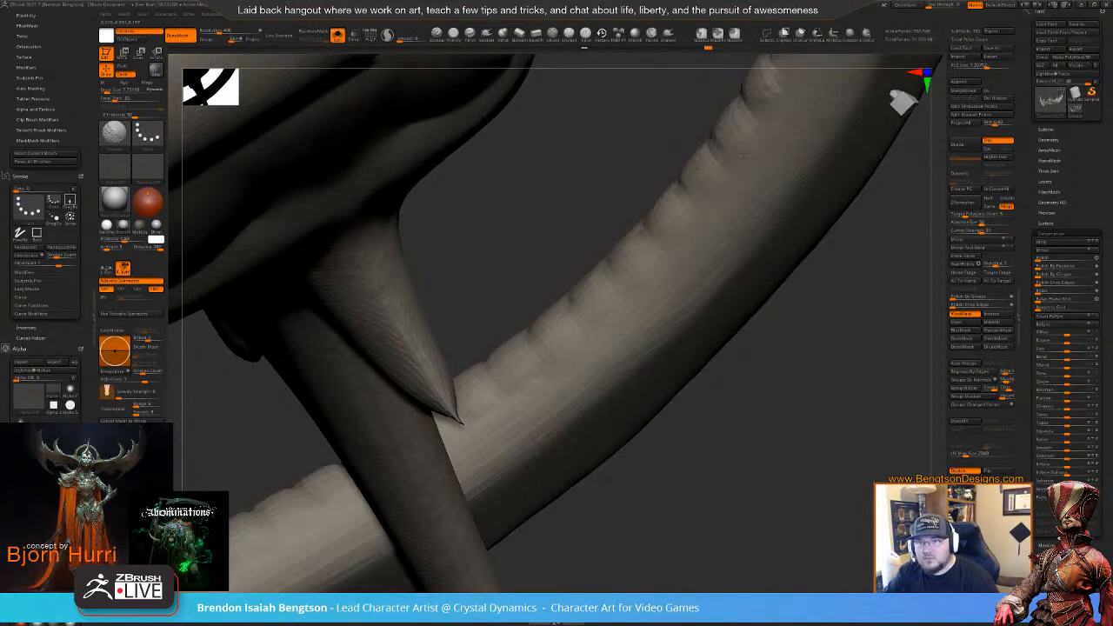
- Show the full character, sculpt two crosswise strokes on the ring's upper front with a square-alpha freehand brush, and interpolate between them
mouse_move(739, 155)
left_mouse_down("alt")
mouse_move(800, 292)
mouse_move(895, 139)
left_mouse_up("alt")
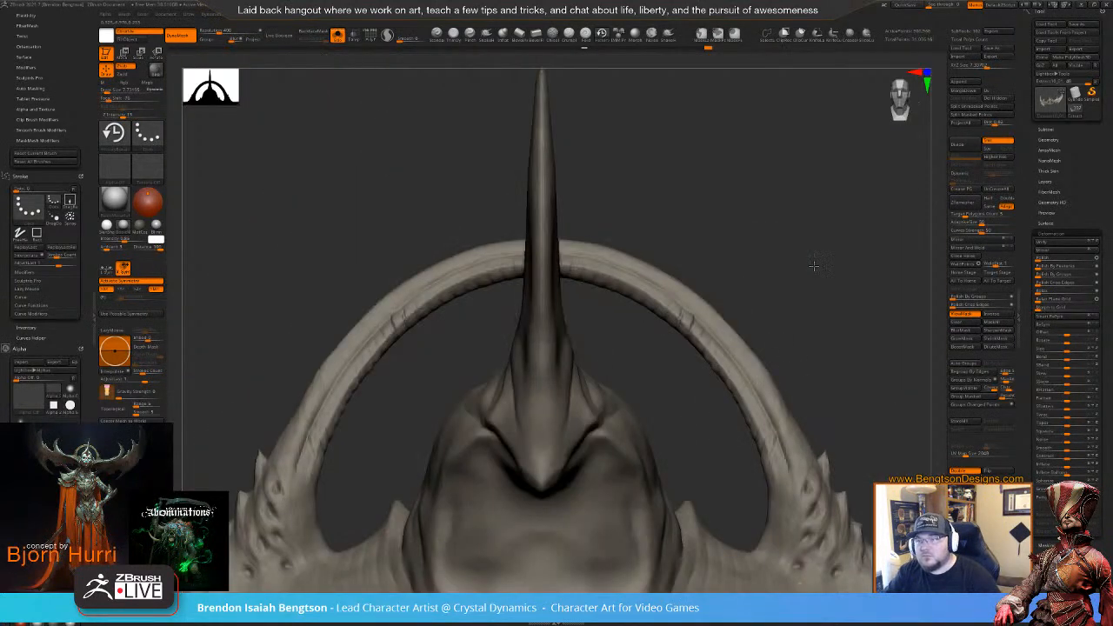
left_click_drag(918, 102, 805, 166)
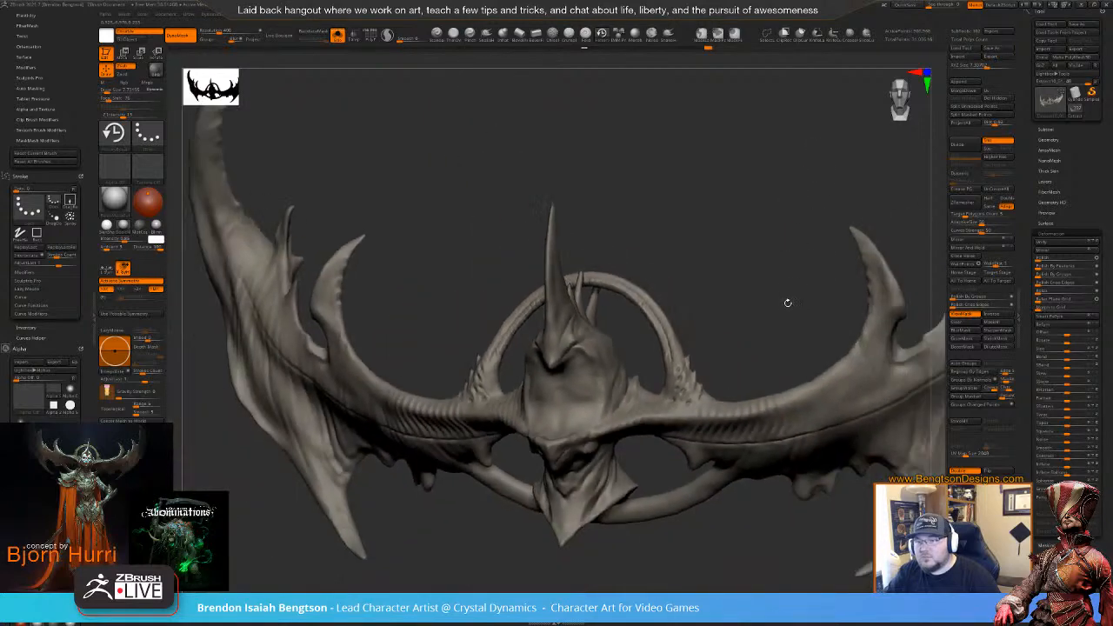
key("alt+s")
mouse_move(766, 304)
left_mouse_down()
mouse_move(744, 306)
mouse_move(783, 306)
mouse_move(765, 286)
mouse_move(783, 209)
mouse_move(547, 148)
mouse_move(510, 197)
left_mouse_up()
key("space")
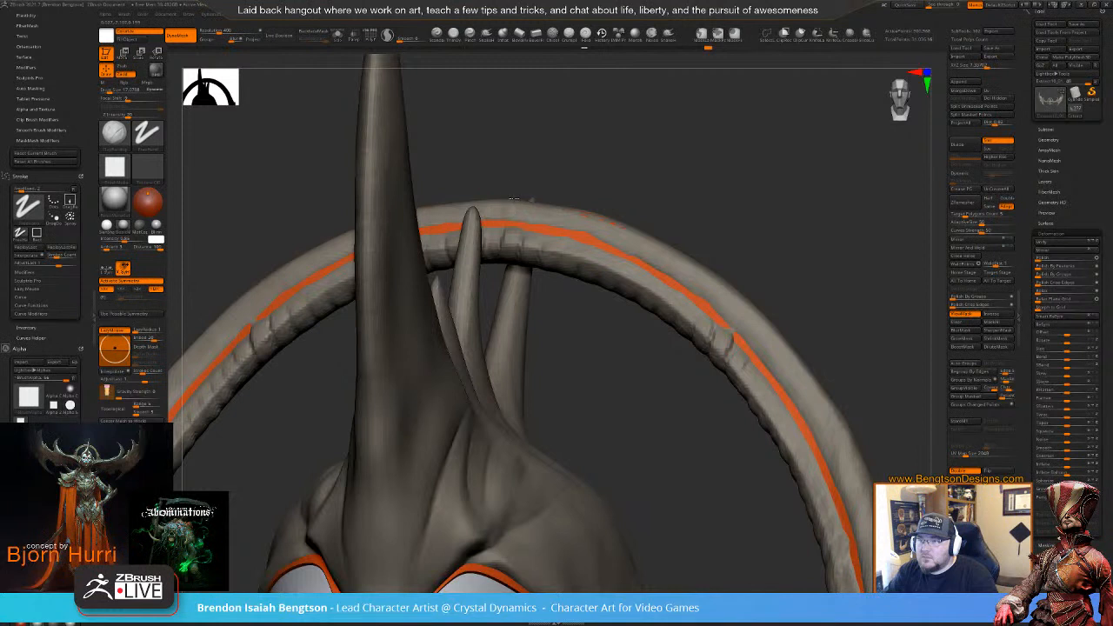
left_click_drag(520, 205, 511, 227)
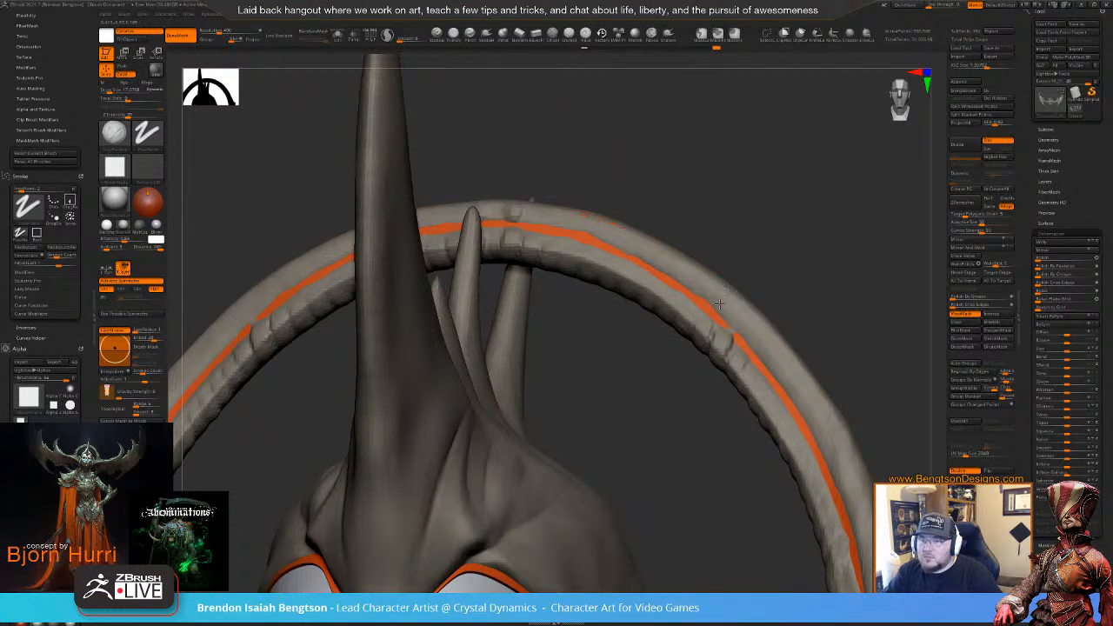
left_click_drag(731, 283, 721, 311)
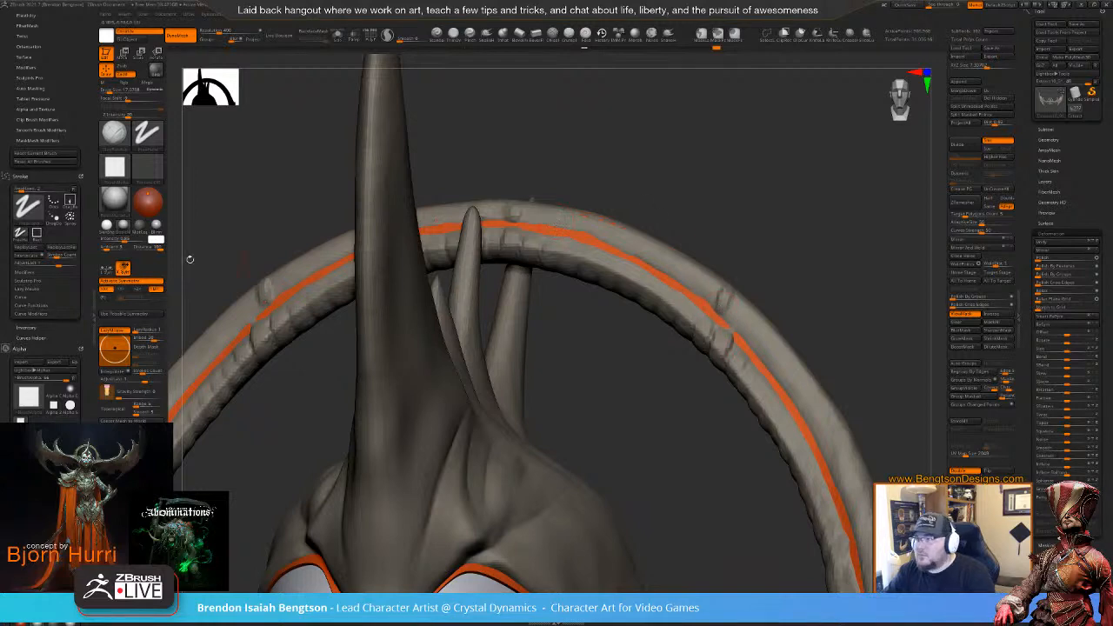
left_click(25, 255)
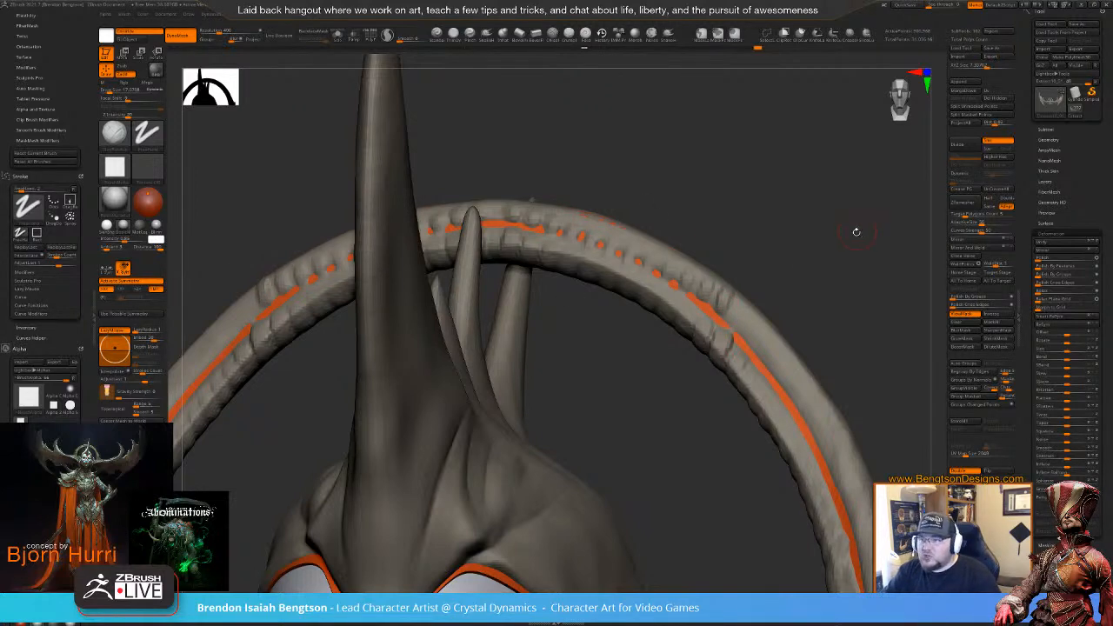
- Sculpt two more crosswise strokes farther down the ring's outer band and interpolate between them
left_click_drag(859, 288, 780, 335)
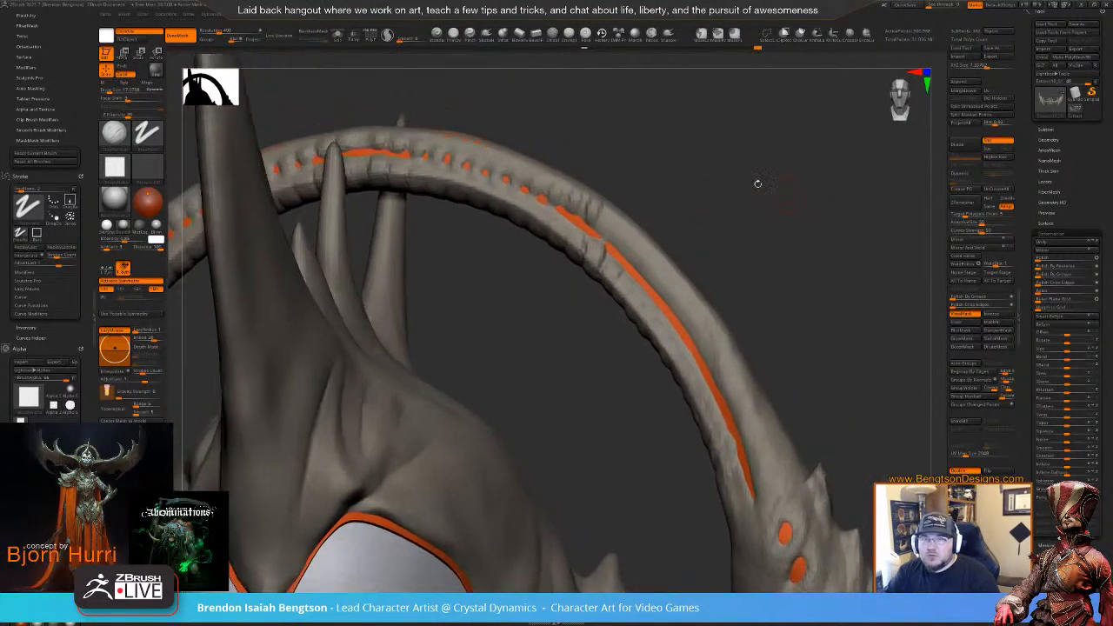
left_click_drag(606, 220, 612, 232)
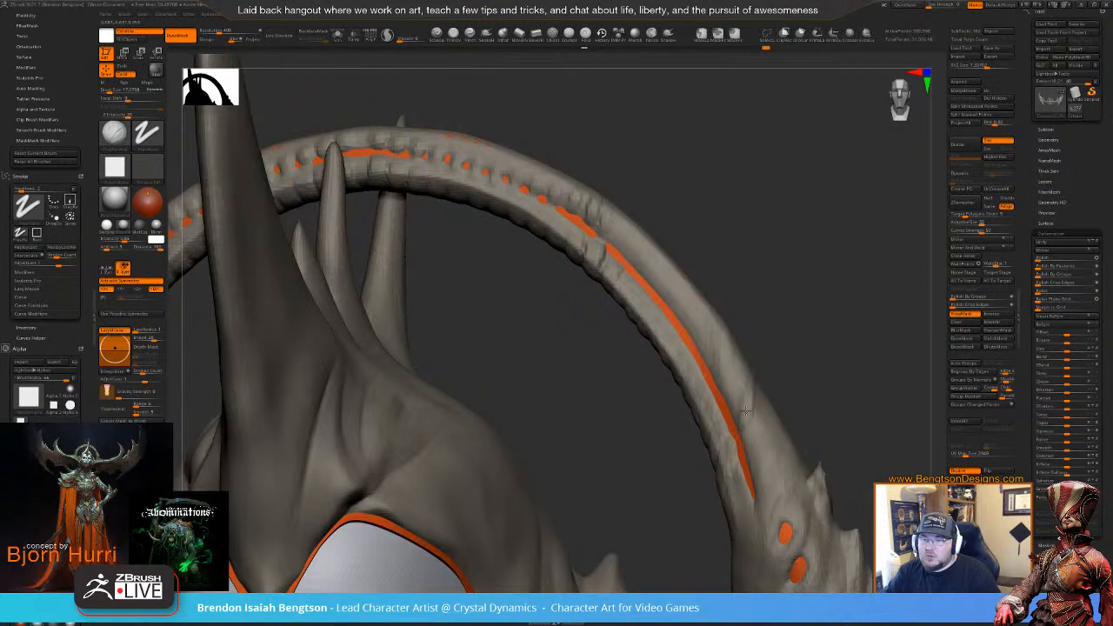
mouse_move(718, 360)
left_mouse_down()
mouse_move(701, 372)
mouse_move(674, 334)
left_mouse_up()
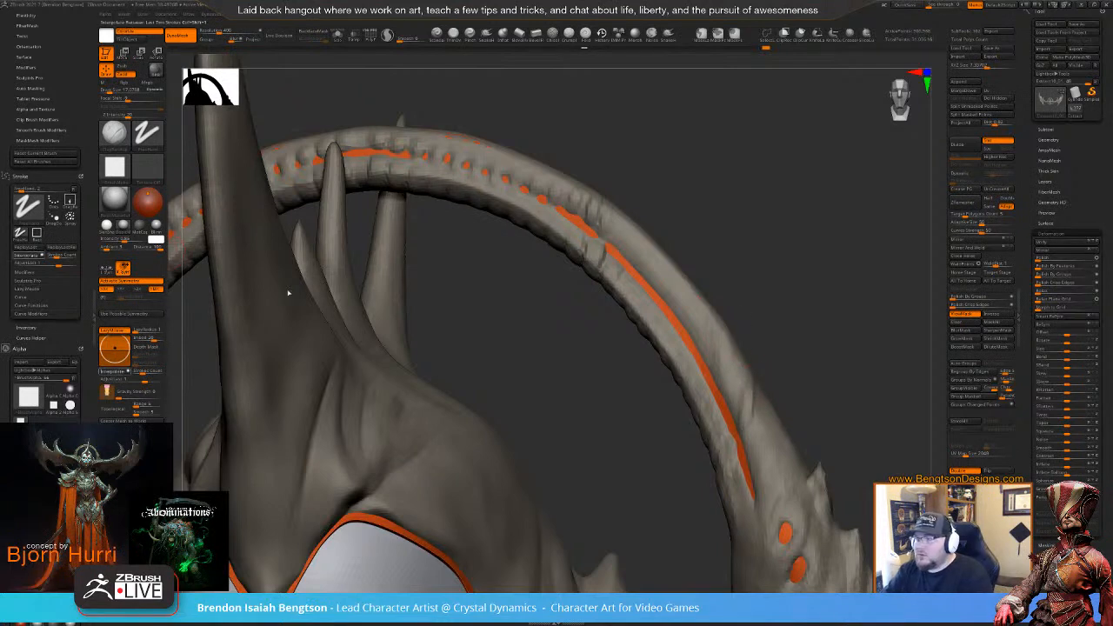
- Continue the ridge strokes down the lower ring and blend them into its base around the orange spots
left_click_drag(843, 297, 657, 48)
left_click_drag(629, 199, 617, 306)
mouse_move(642, 231)
left_mouse_down()
mouse_move(651, 266)
mouse_move(634, 297)
left_mouse_up()
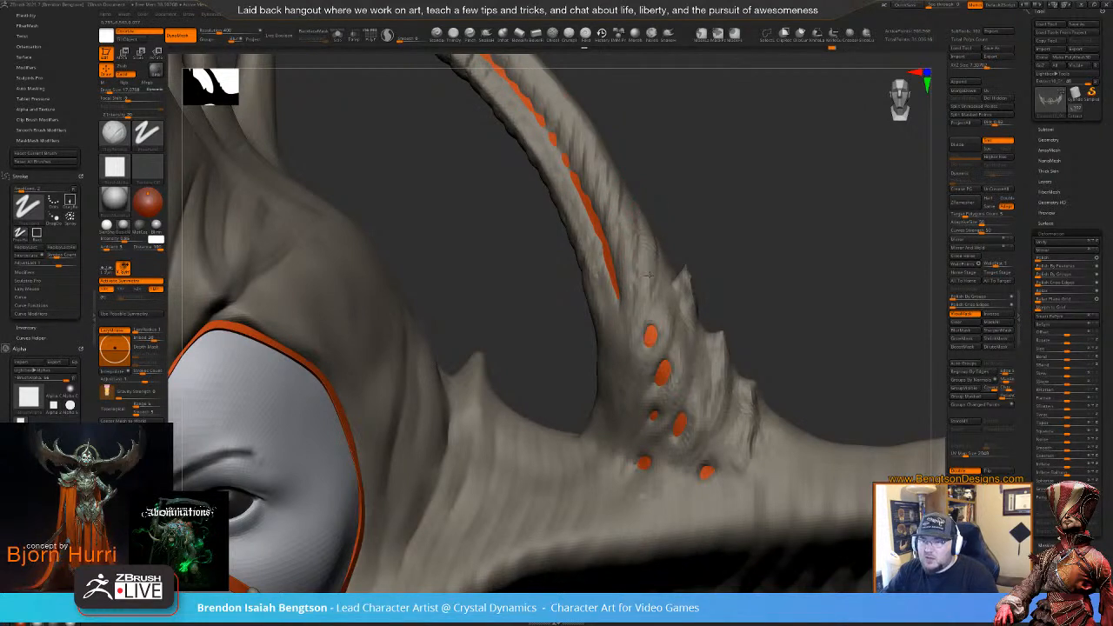
left_click_drag(674, 207, 634, 270)
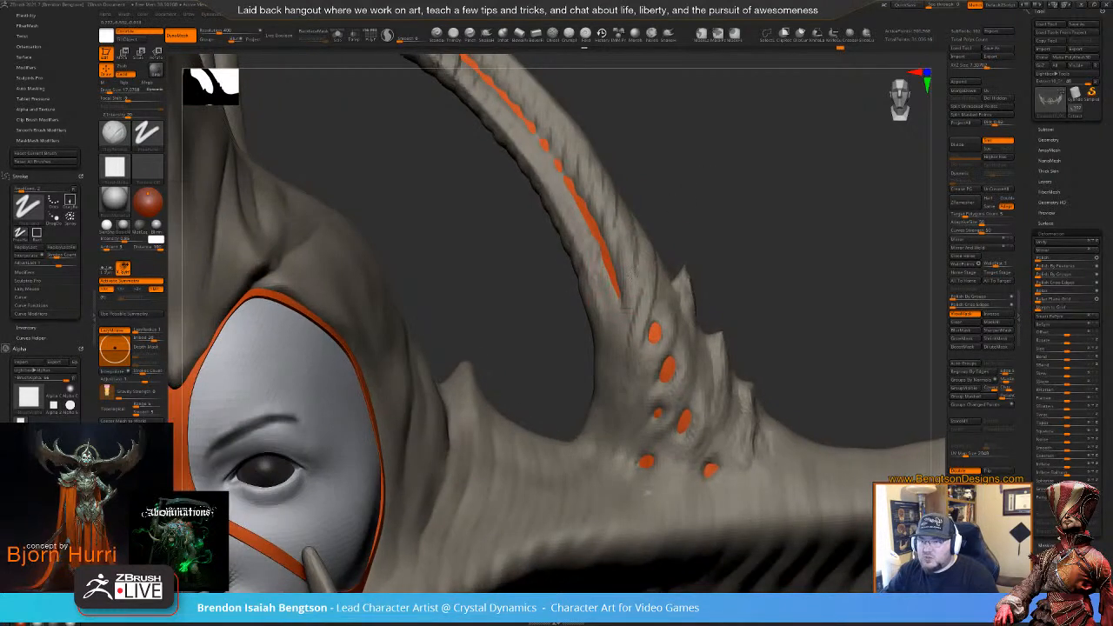
left_click_drag(620, 351, 623, 385)
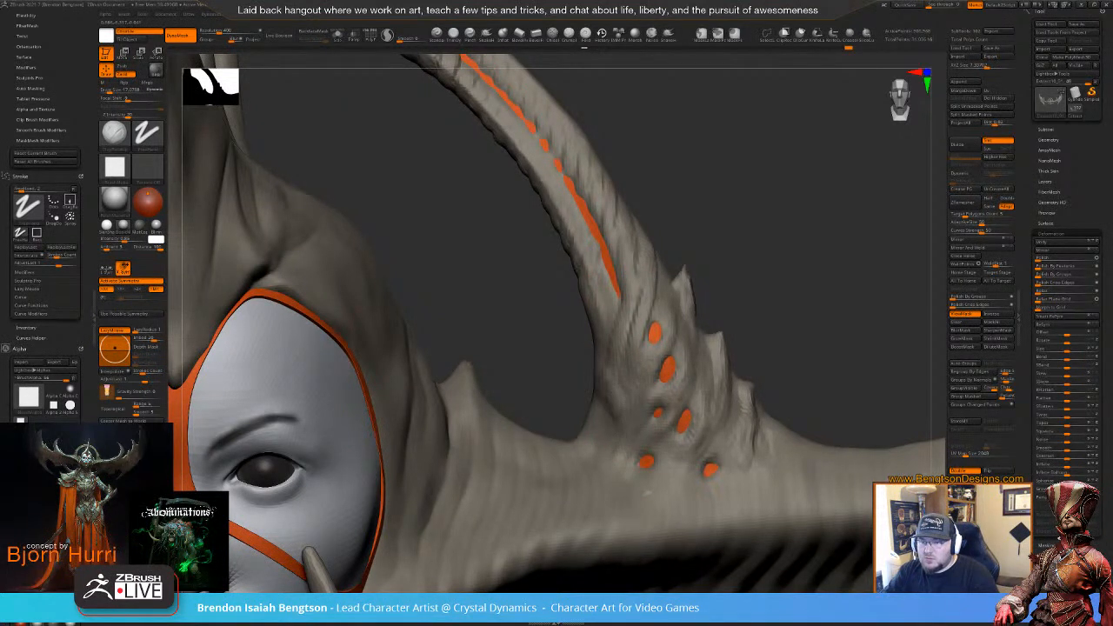
mouse_move(614, 470)
left_mouse_down()
mouse_move(598, 417)
mouse_move(592, 449)
left_mouse_up()
left_click_drag(757, 252, 787, 304)
left_click_drag(583, 434, 583, 443)
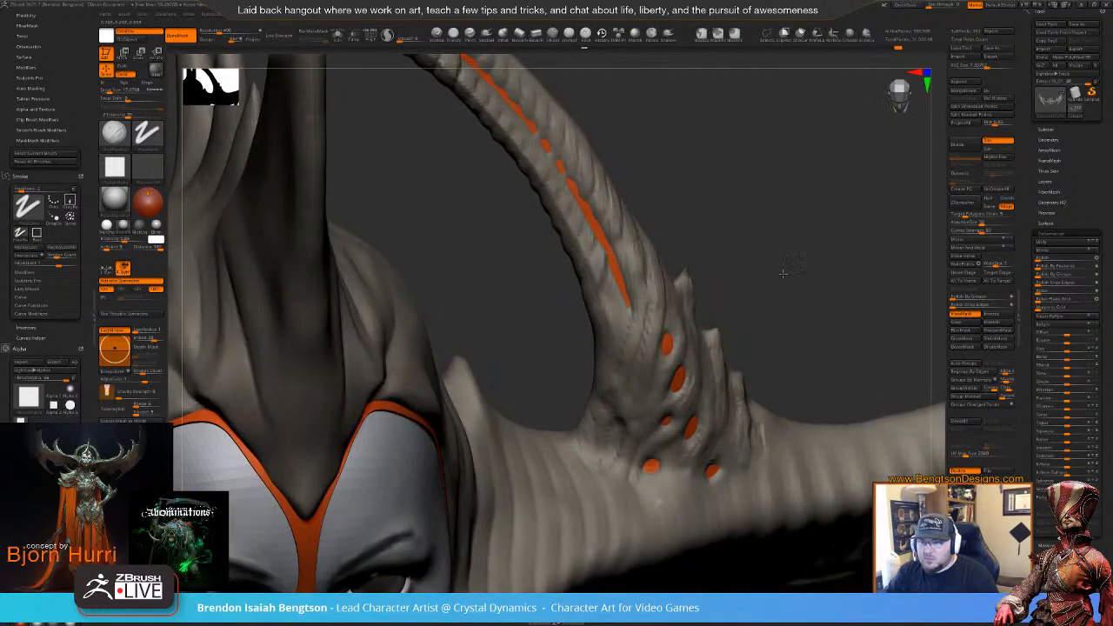
- Undo the last stroke and smooth the ridges beside the ring's orange line
left_click_drag(782, 274, 557, 282, "alt")
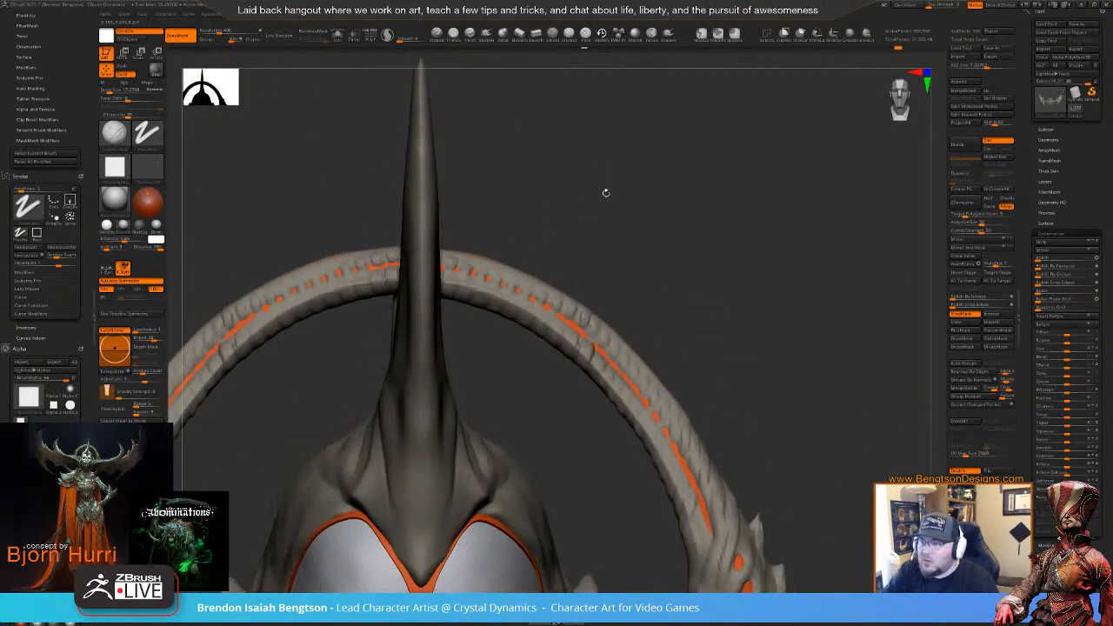
left_click_drag(606, 192, 479, 265)
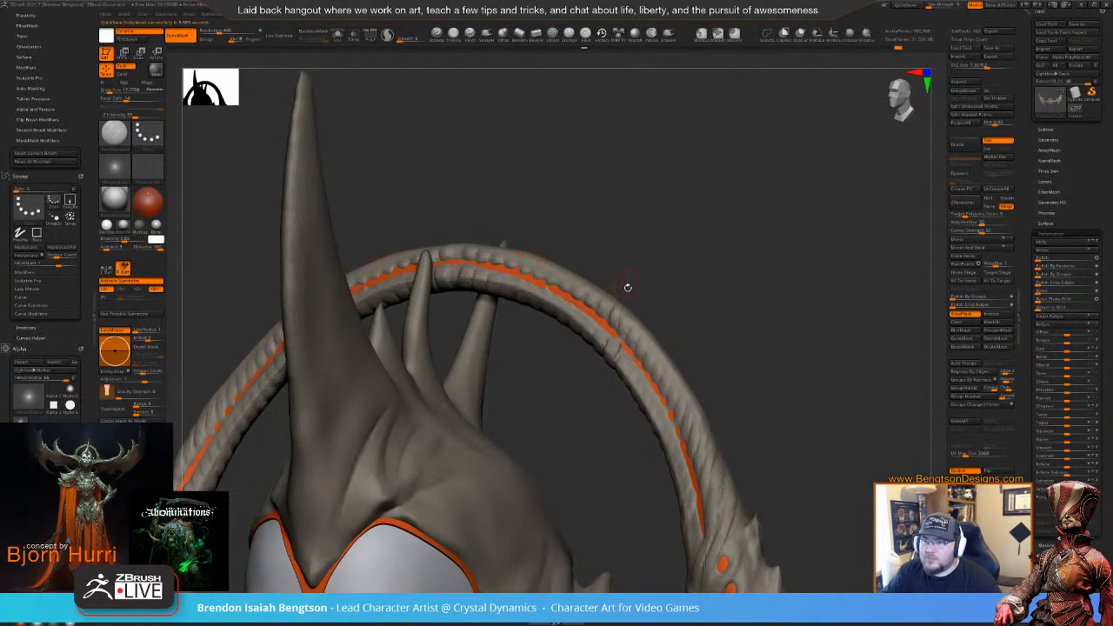
key("ctrl+z")
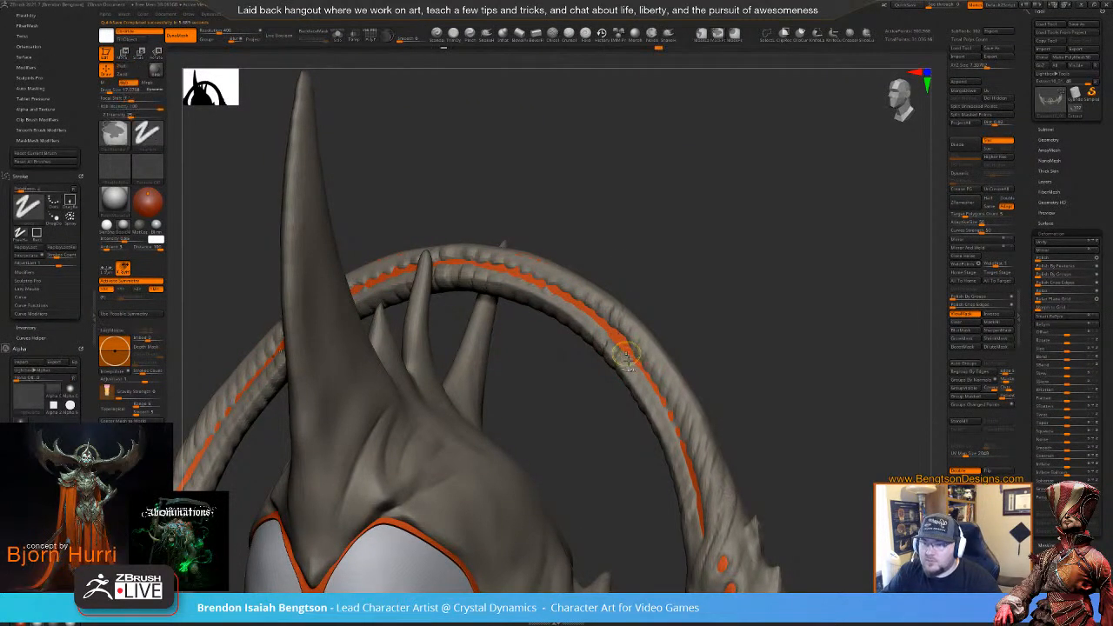
left_click_drag(623, 350, 682, 444, "shift")
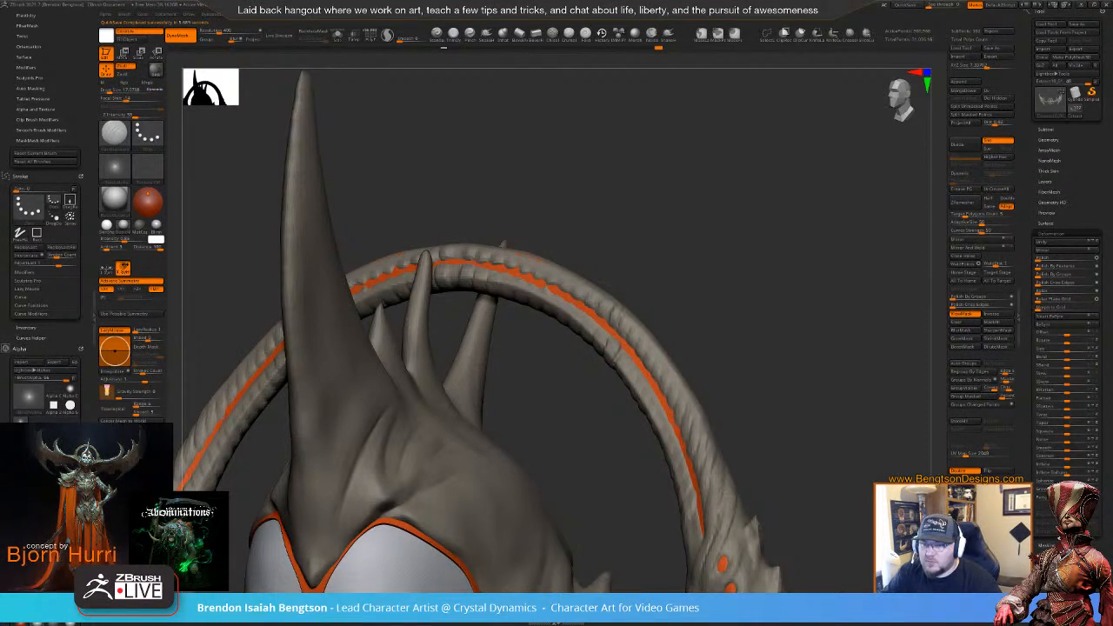
- Choose the Move Topological brush, adjust its draw size, and compare the face and headdress with the full-body and close-up concept art
left_click_drag(765, 355, 490, 345, "alt")
left_click_drag(471, 266, 591, 390, "alt")
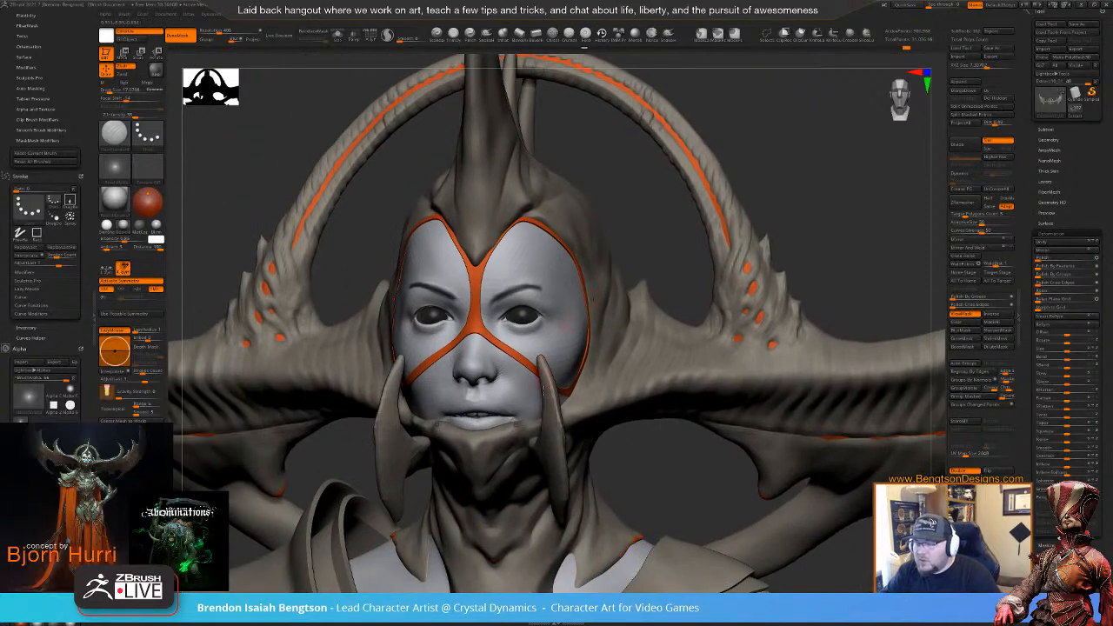
left_click_drag(630, 474, 653, 473)
key("space")
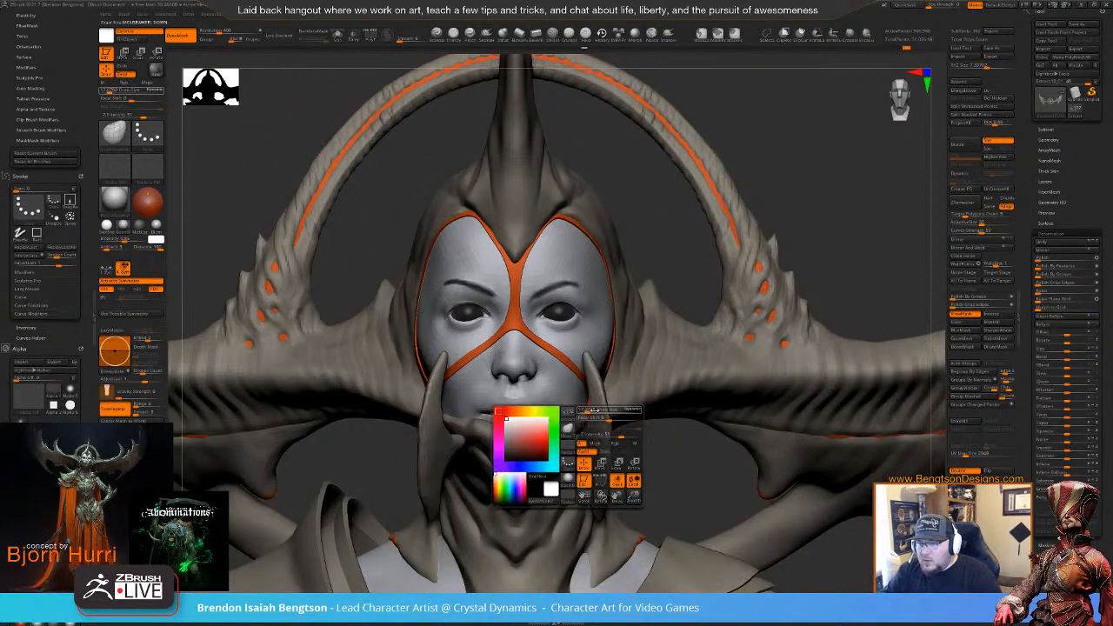
left_click_drag(589, 411, 598, 410)
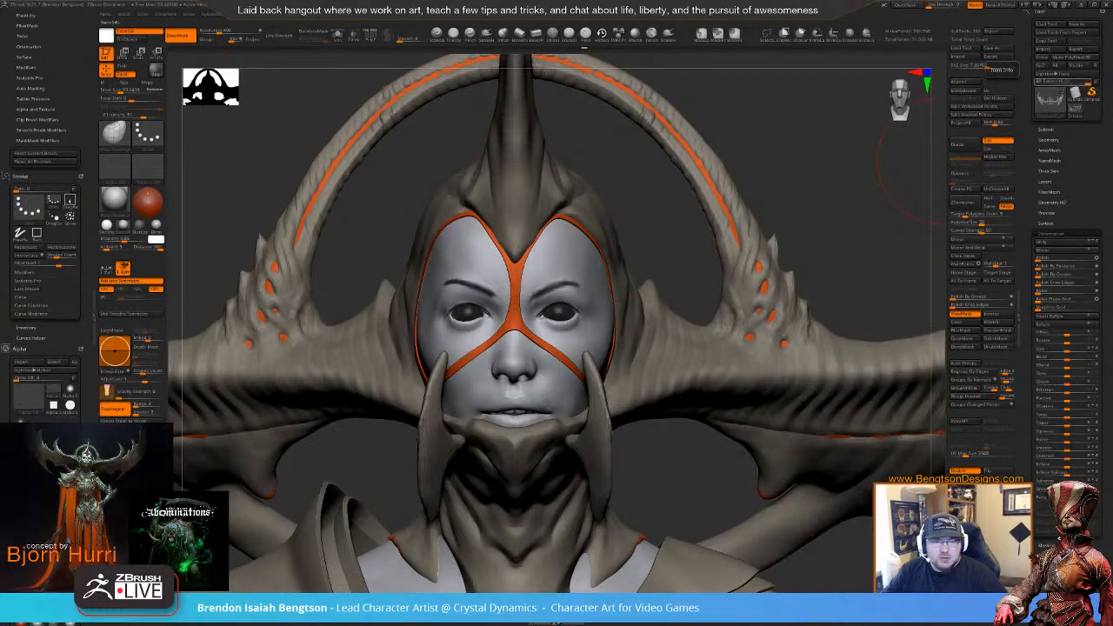
key("alt+Tab")
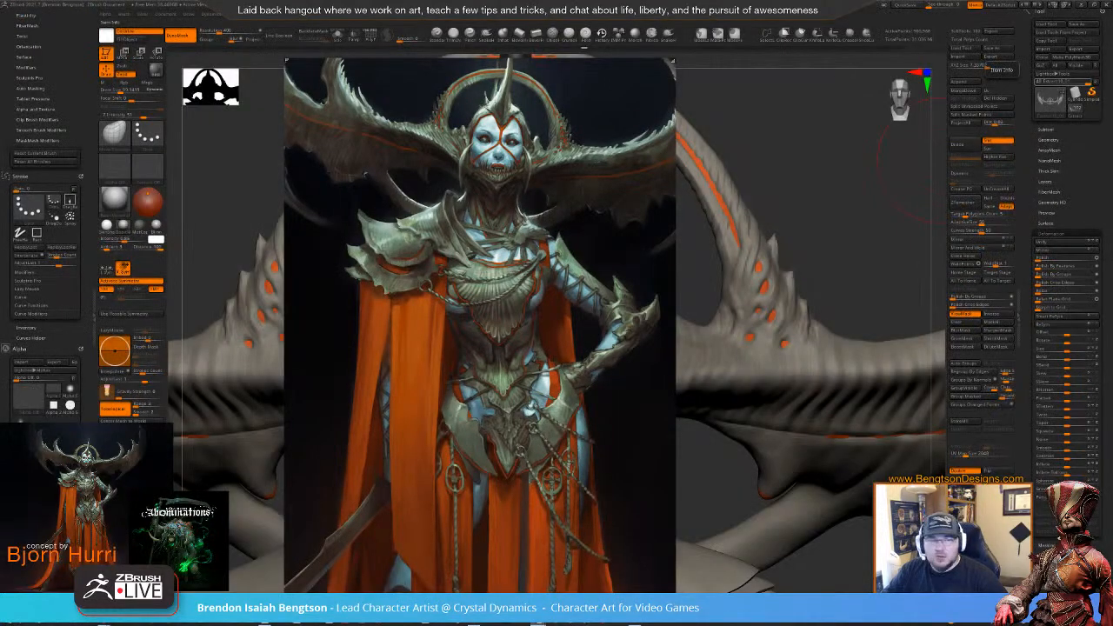
key("alt+Tab")
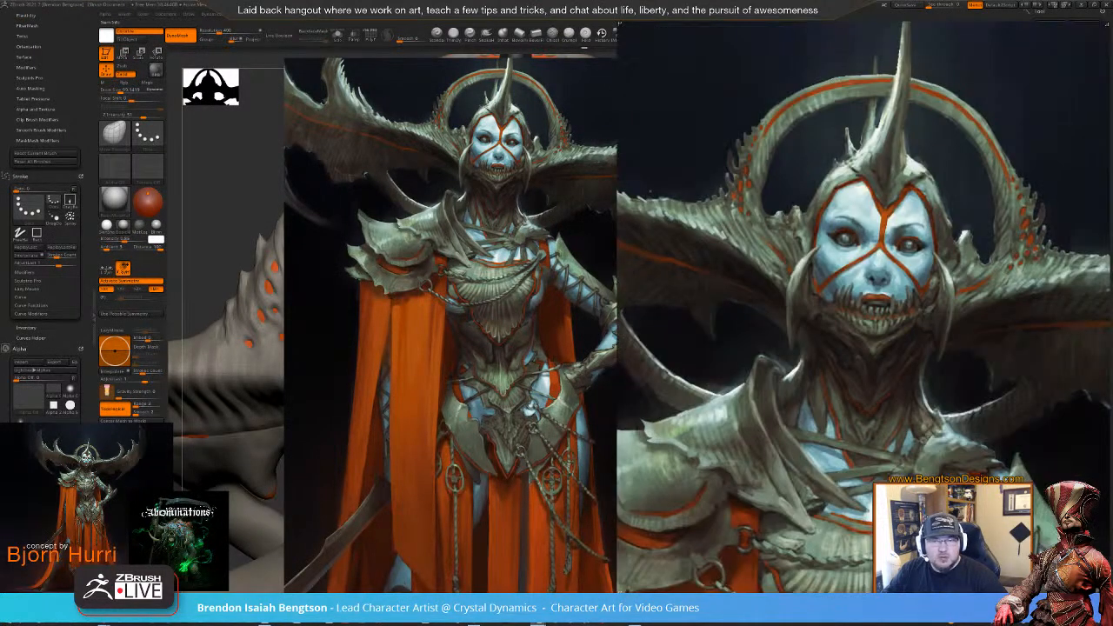
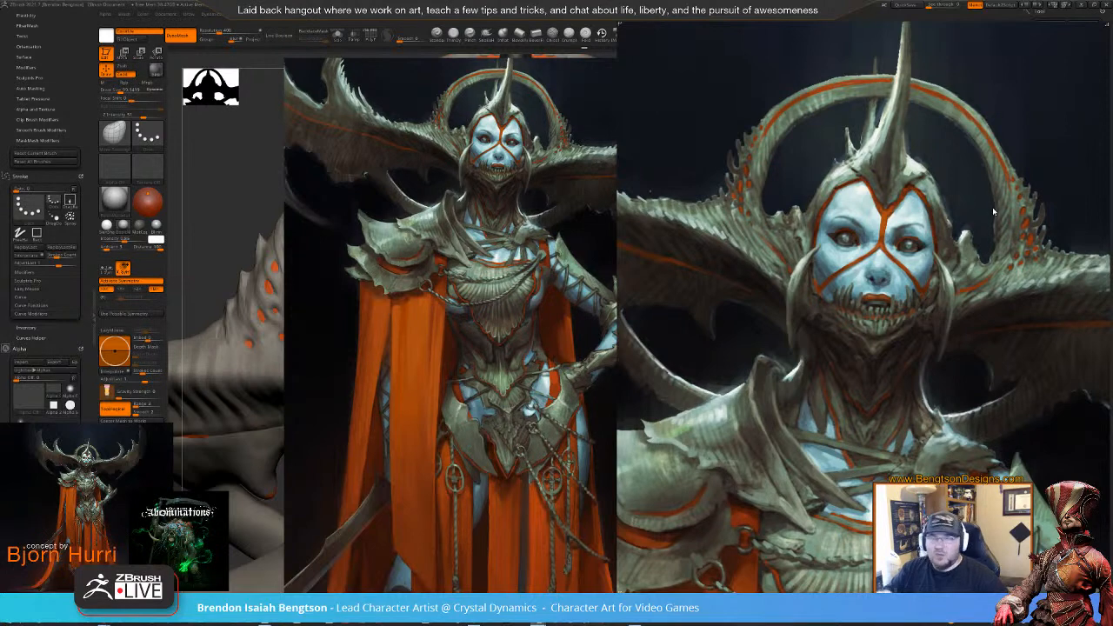
left_click(746, 27)
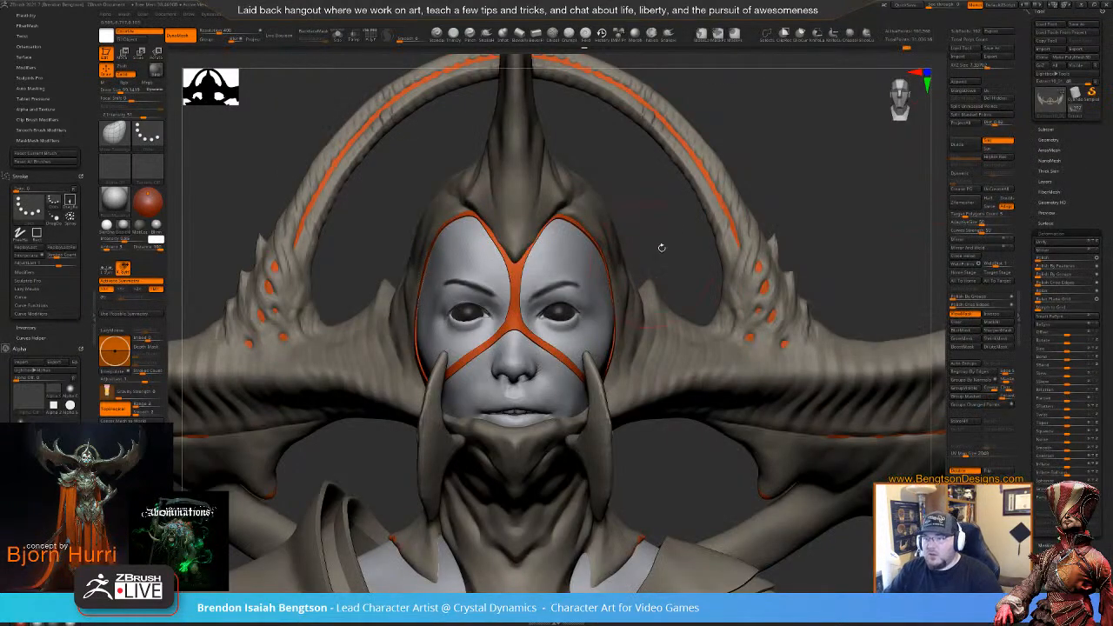
- Select the curved jaw spikes subtool and nudge its inner prongs slightly upward beside the chin guard
left_click_drag(654, 249, 633, 239)
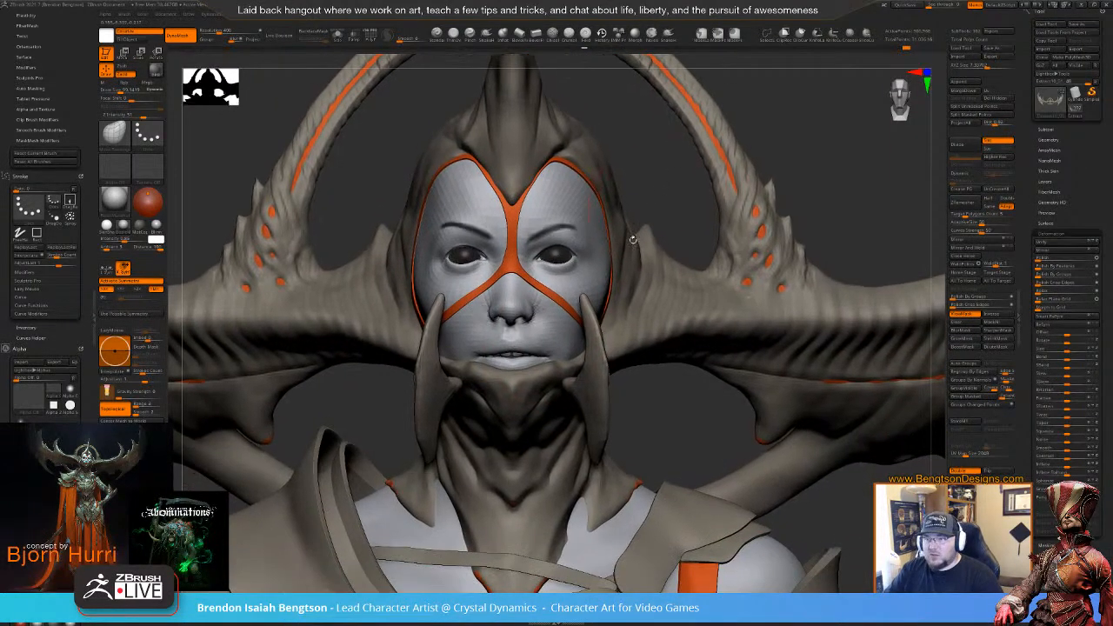
key("space")
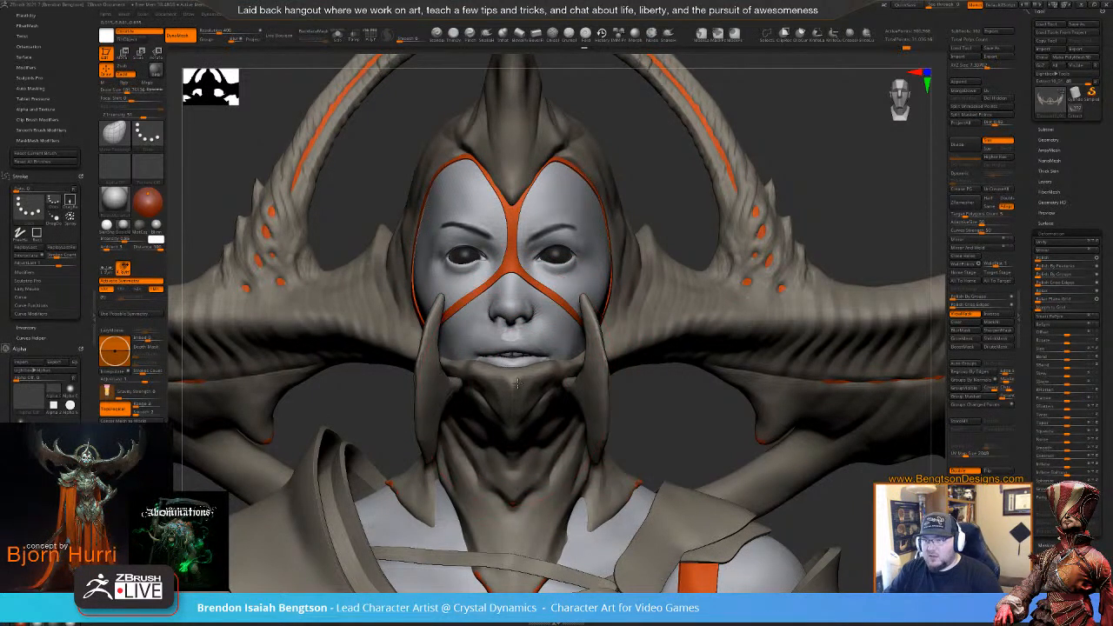
left_click(569, 382, "alt")
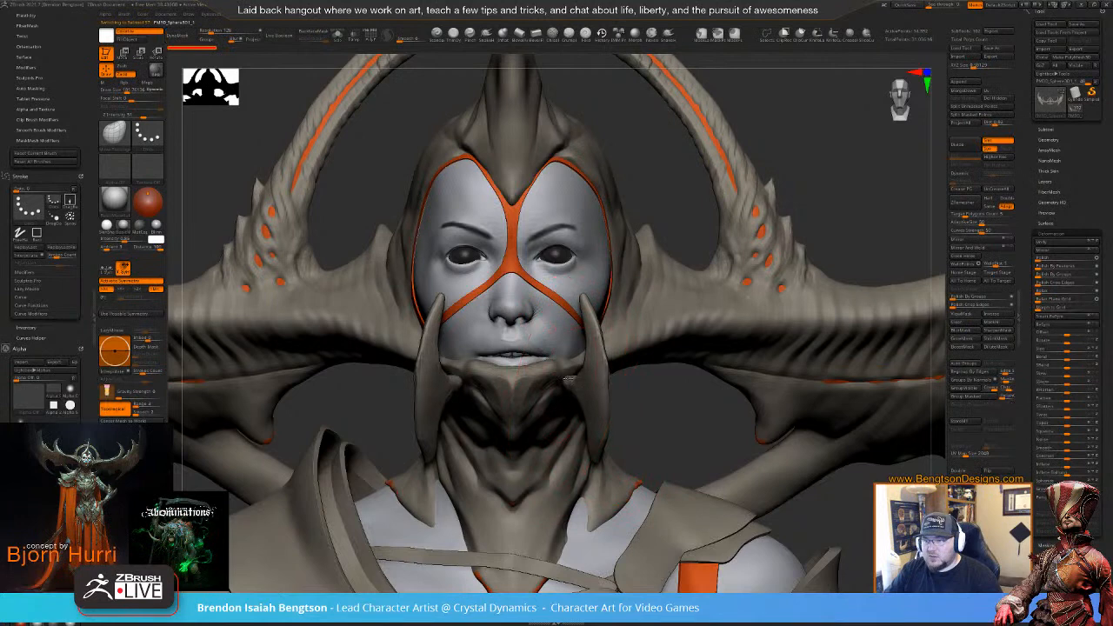
left_click_drag(569, 378, 573, 372)
- Rotate the jaw spikes and move them outward from the face with the transform gizmo, finishing in draw mode
mouse_move(661, 414)
left_mouse_down("alt")
mouse_move(659, 365)
mouse_move(615, 329)
left_mouse_up("alt")
key("w")
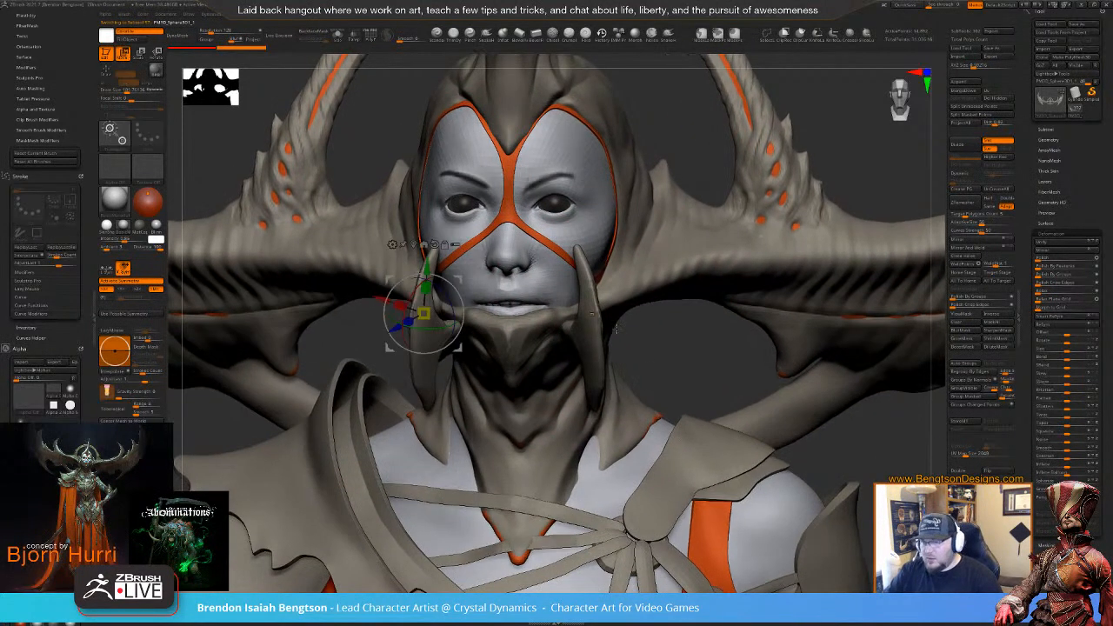
left_click_drag(440, 329, 431, 327)
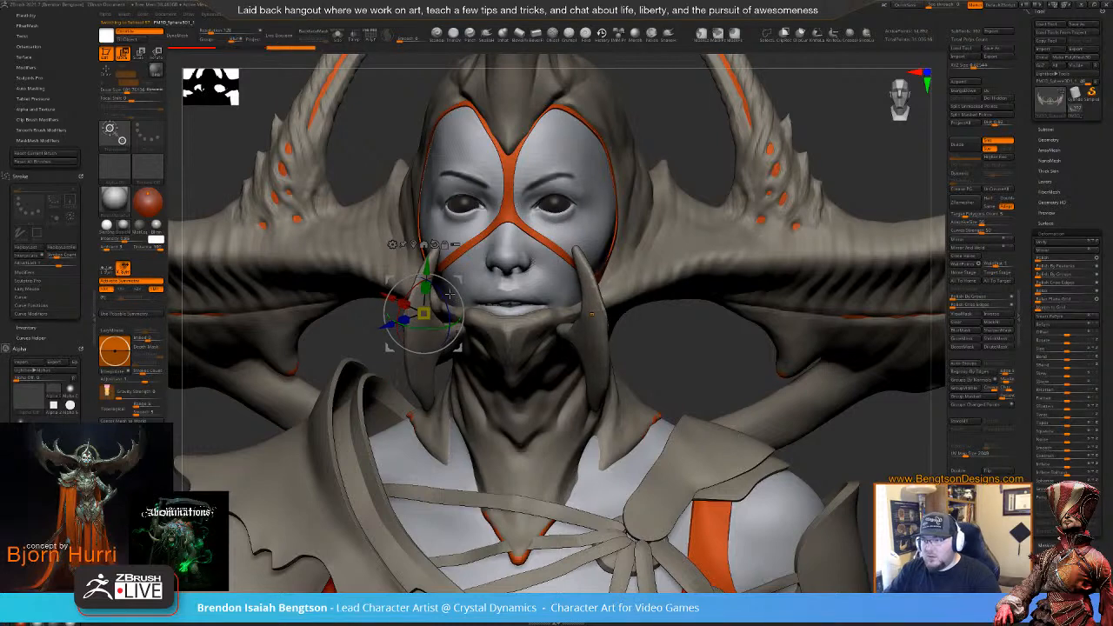
left_click_drag(458, 281, 442, 271)
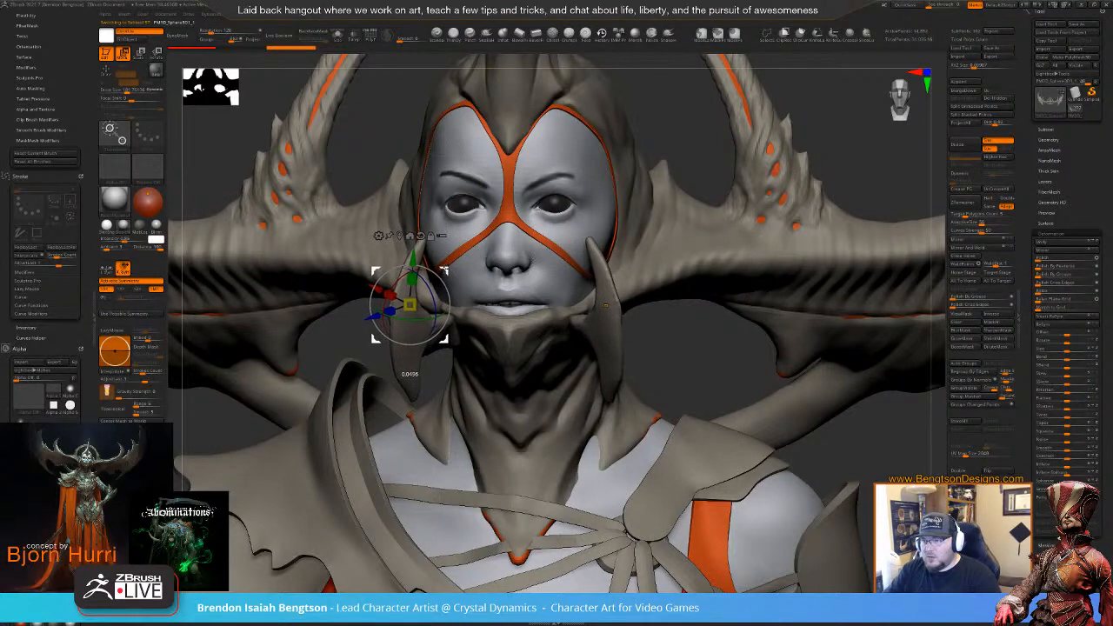
left_click_drag(666, 350, 683, 309)
key("q")
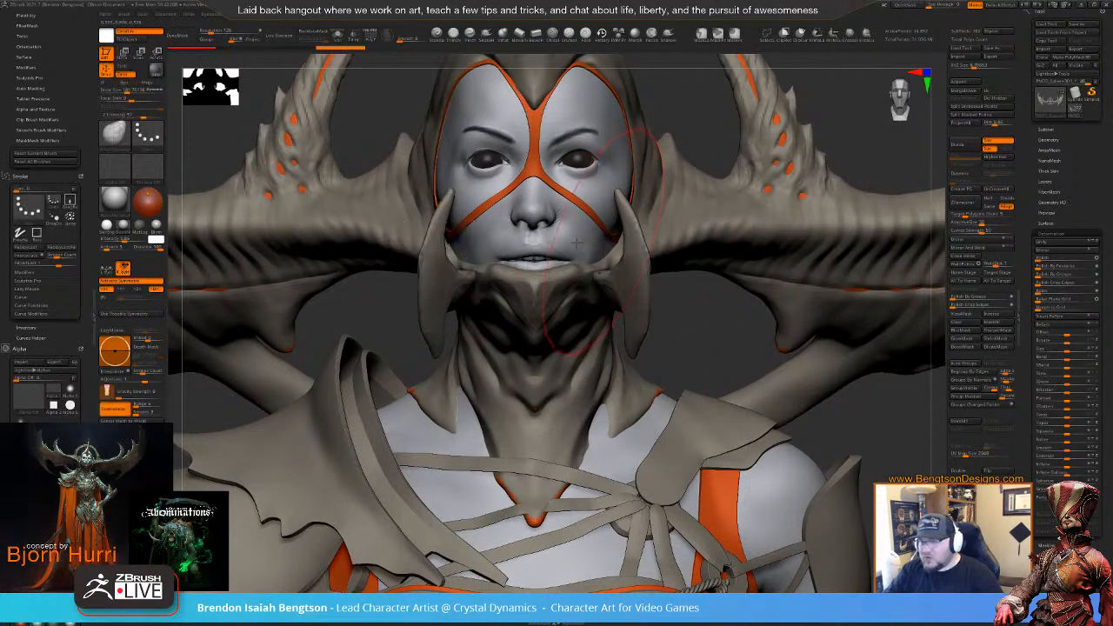
- Adjust the brush size and nudge the lower tip of the jaw spikes into shape
key("space")
mouse_move(632, 324)
left_mouse_down()
mouse_move(622, 324)
mouse_move(641, 327)
mouse_move(639, 348)
left_mouse_up()
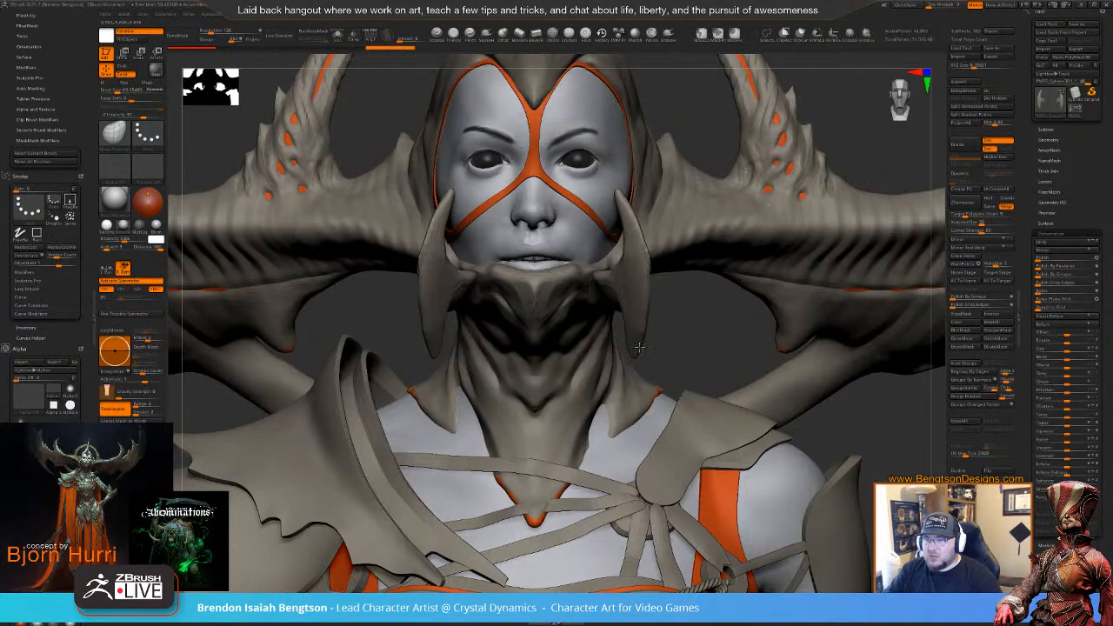
right_click_drag(683, 325, 652, 319)
mouse_move(753, 334)
right_mouse_down()
mouse_move(800, 346)
mouse_move(765, 319)
mouse_move(804, 336)
mouse_move(670, 311)
right_mouse_up()
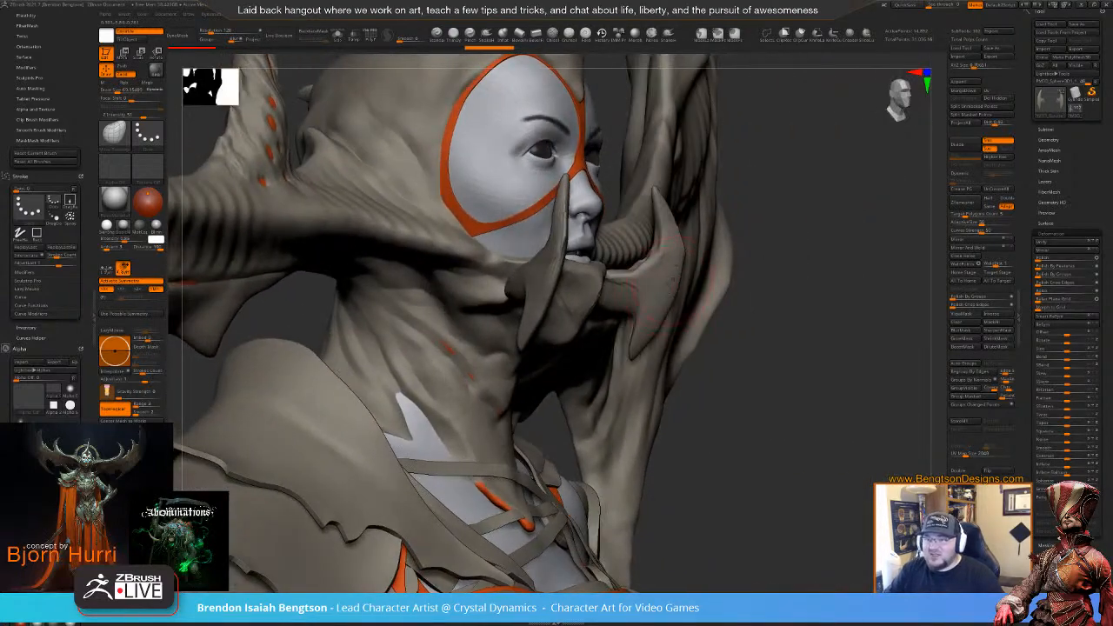
right_click_drag(722, 348, 670, 323)
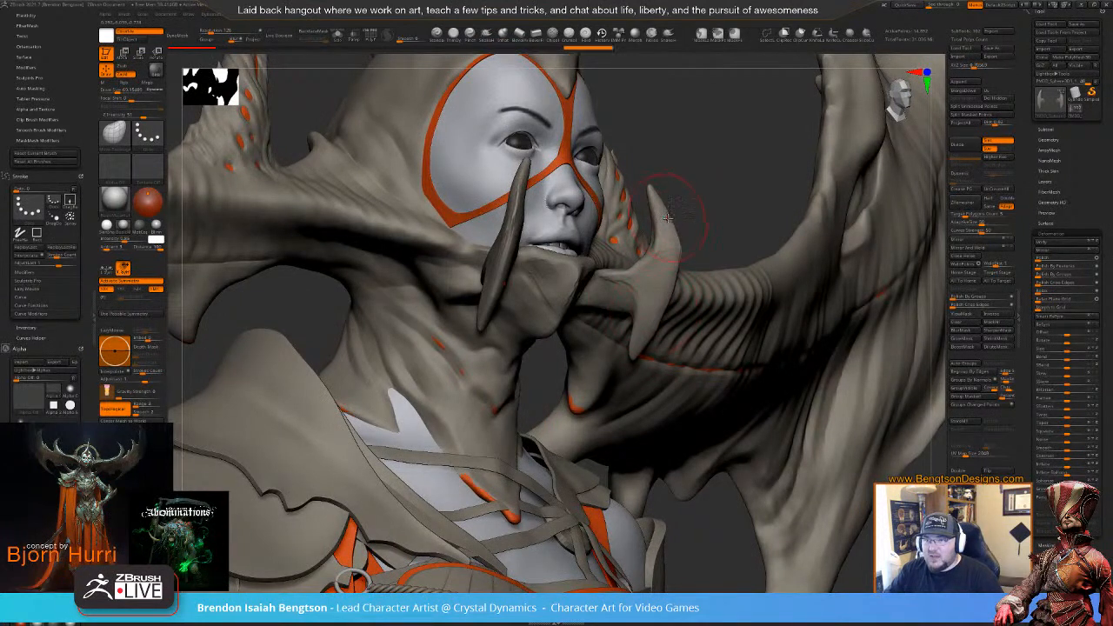
- Bend and refine the upper tips of the jaw spikes from both three-quarter sides of the face
left_click_drag(653, 193, 656, 189)
left_click_drag(673, 226, 676, 234)
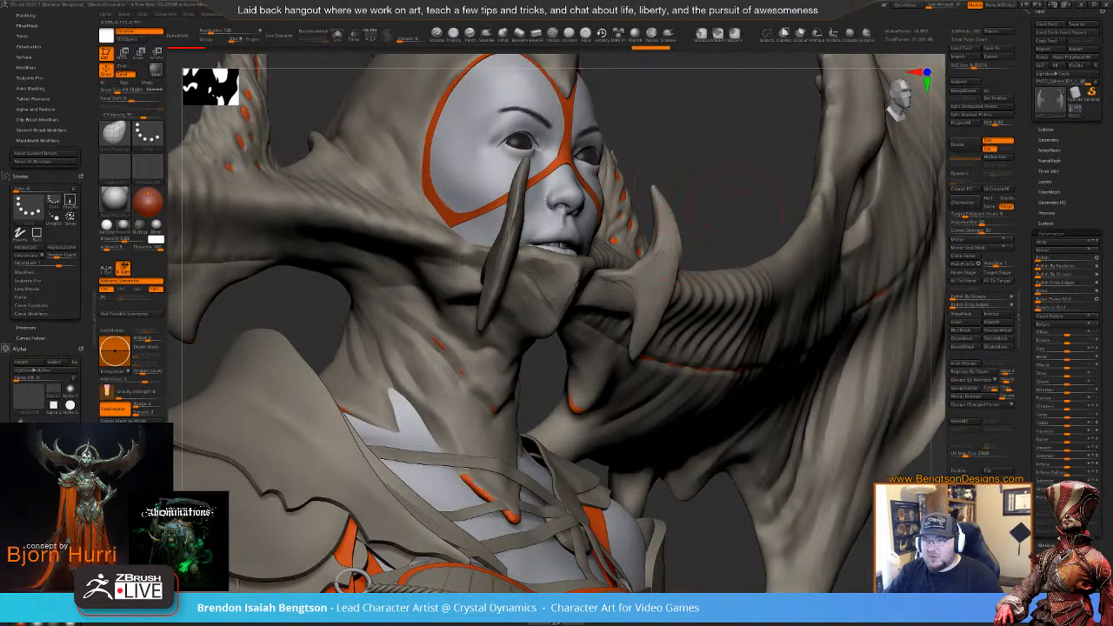
mouse_move(725, 190)
left_mouse_down()
mouse_move(696, 243)
mouse_move(721, 338)
left_mouse_up()
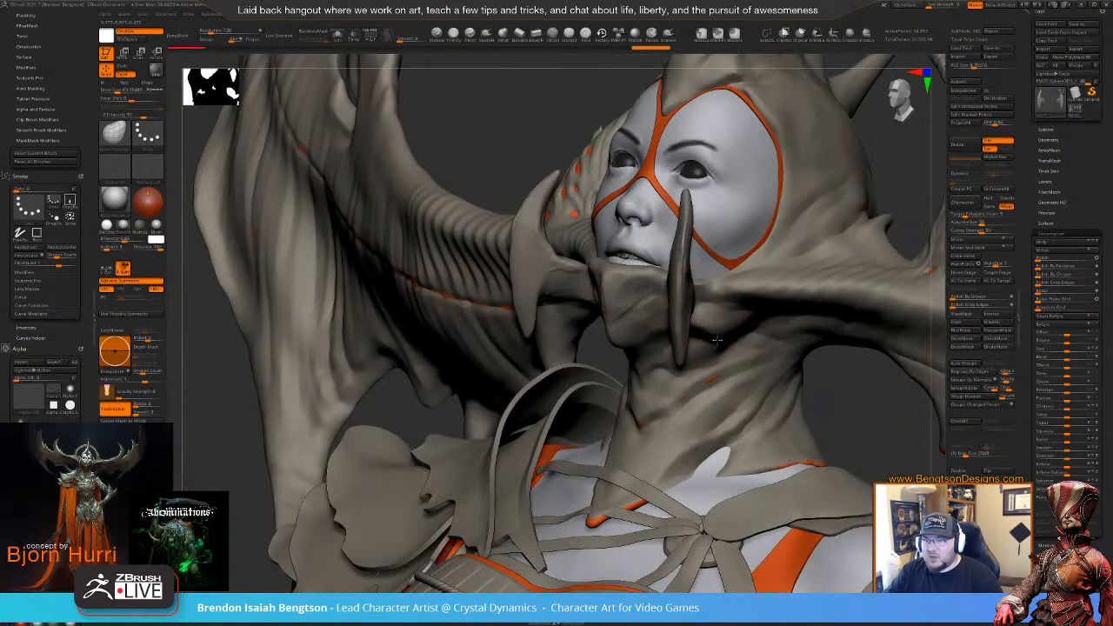
key("space")
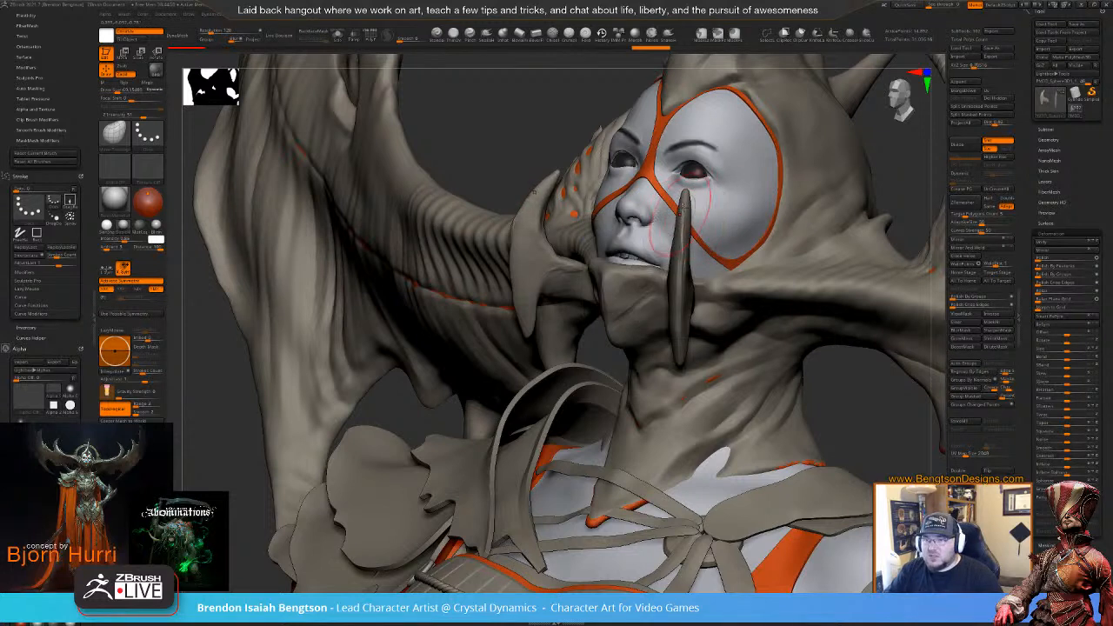
mouse_move(683, 206)
left_mouse_down()
mouse_move(668, 214)
mouse_move(676, 257)
mouse_move(677, 230)
left_mouse_up()
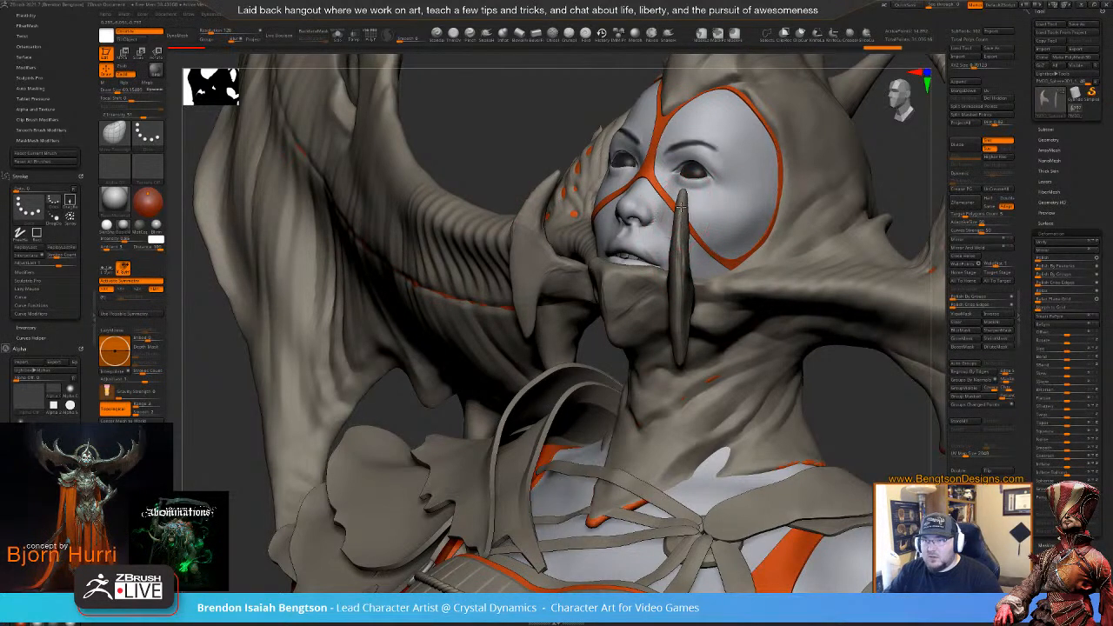
- Display the polygon wireframe and isolate the jaw spikes
key("shift+f")
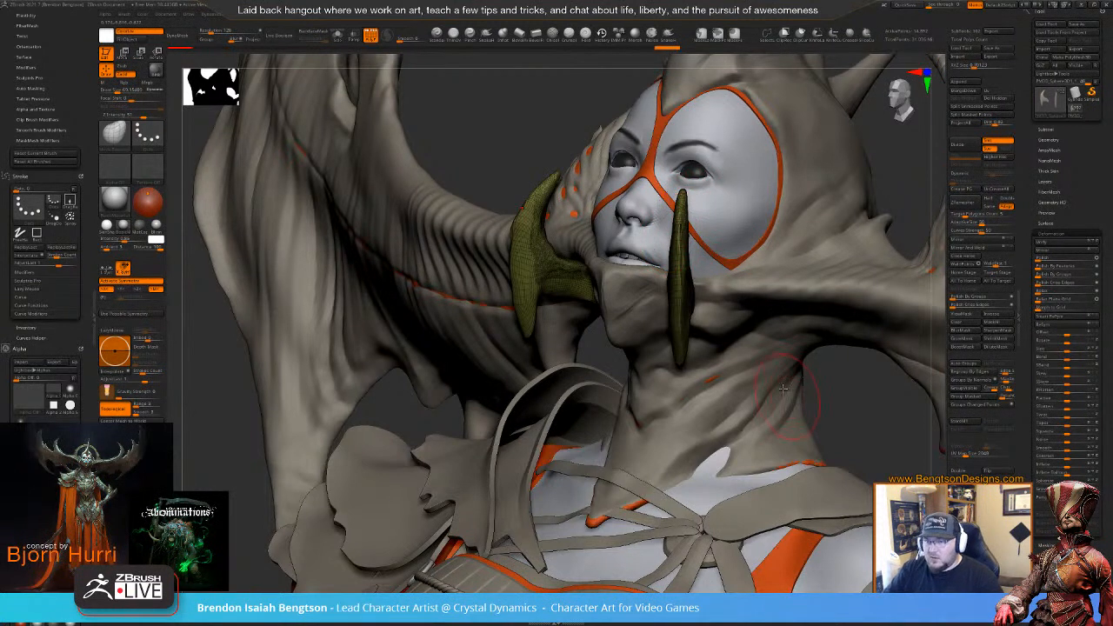
key("shift+alt+s")
left_click_drag(771, 342, 777, 370)
mouse_move(796, 304)
left_mouse_down("alt")
mouse_move(790, 331)
mouse_move(809, 305)
left_mouse_up("alt")
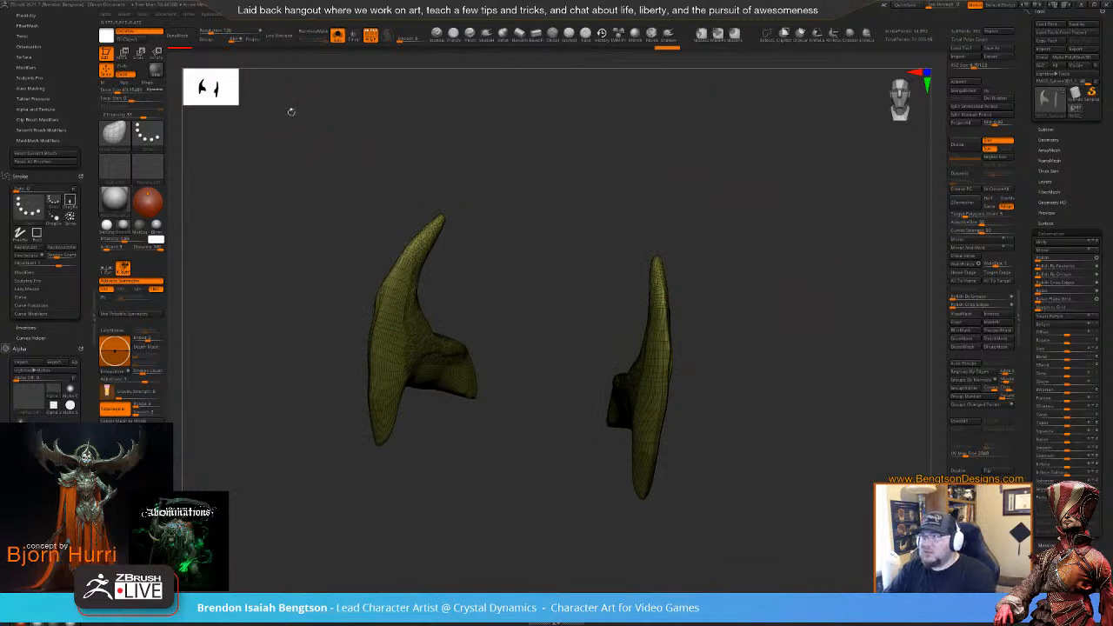
- Check an early undo-history state of the jaw spikes and return to the latest one
key("ctrl")
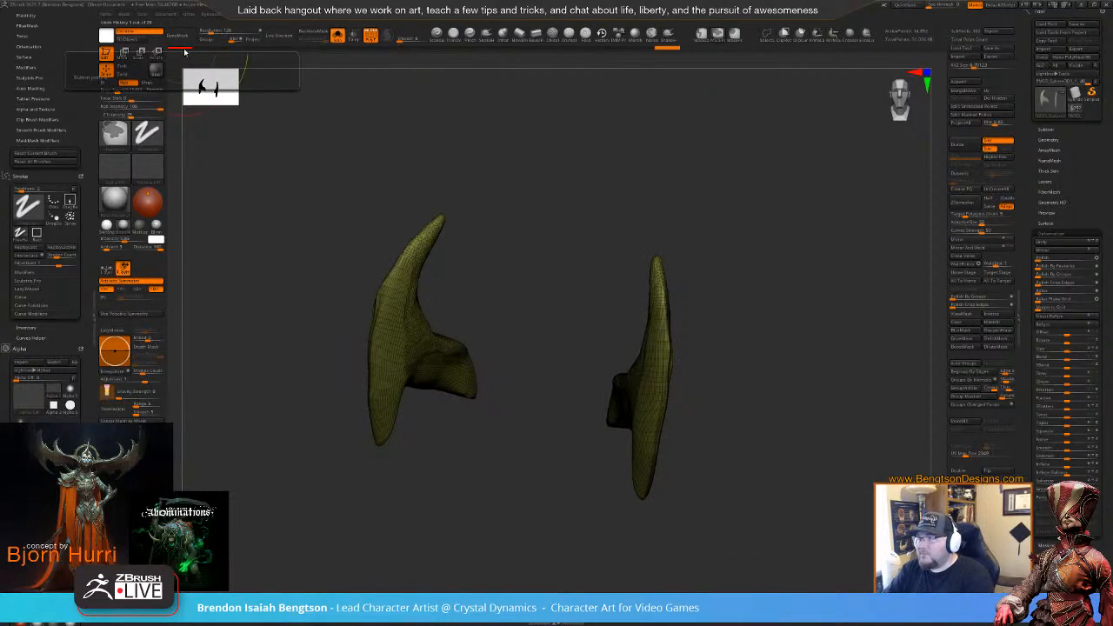
left_click(183, 49, "ctrl")
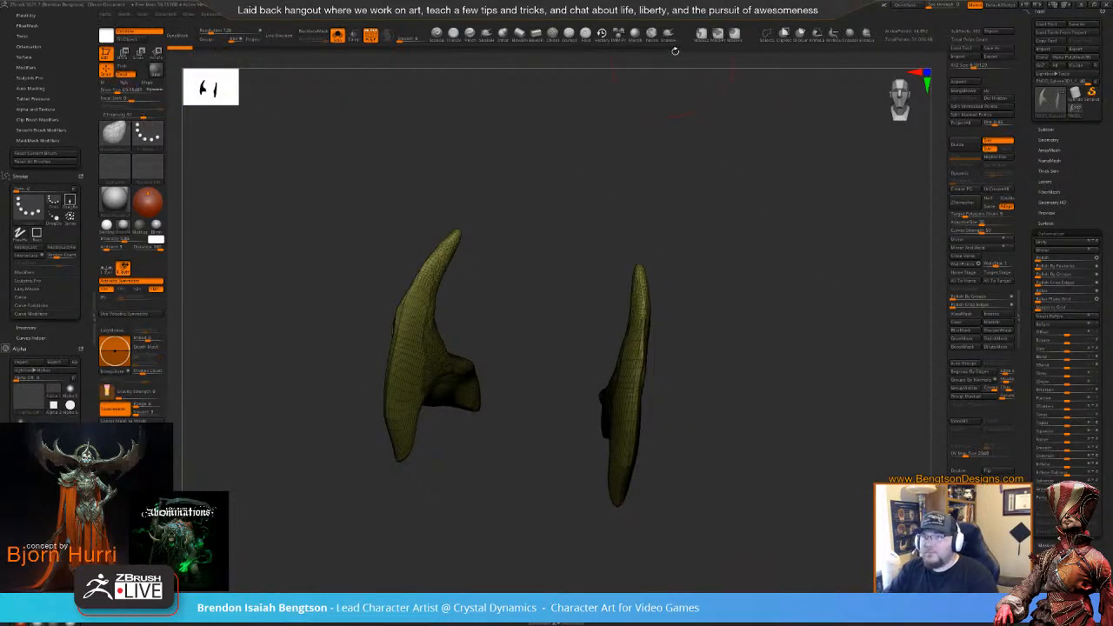
left_click(675, 51)
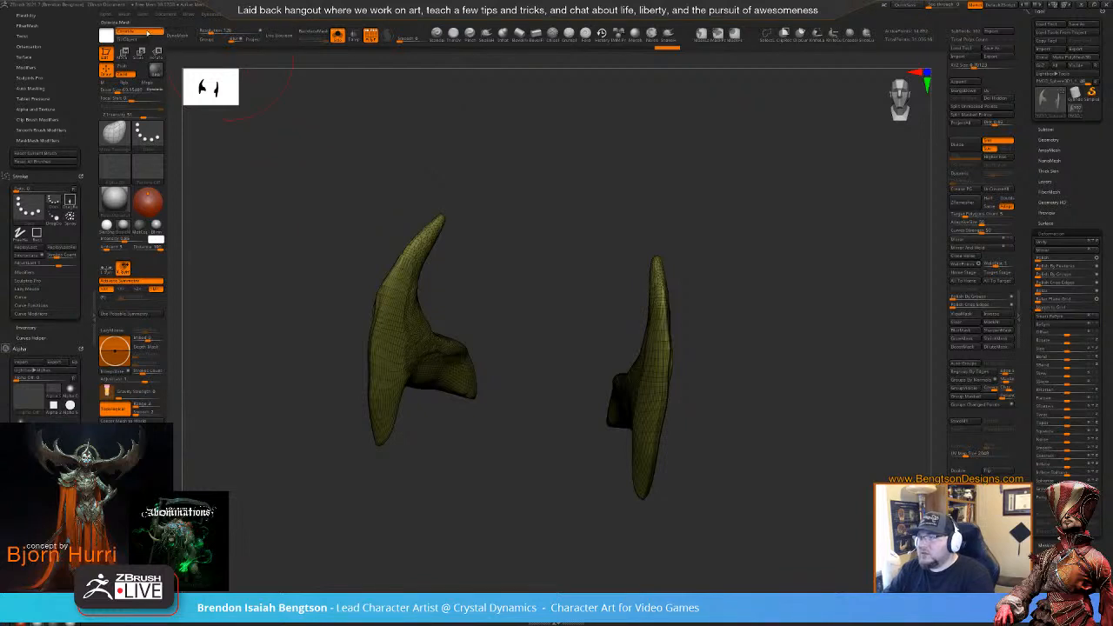
- Try remeshing the jaw spikes with DynaMesh, changing the resolution between attempts and undoing each result
left_click(177, 35)
key("ctrl+z")
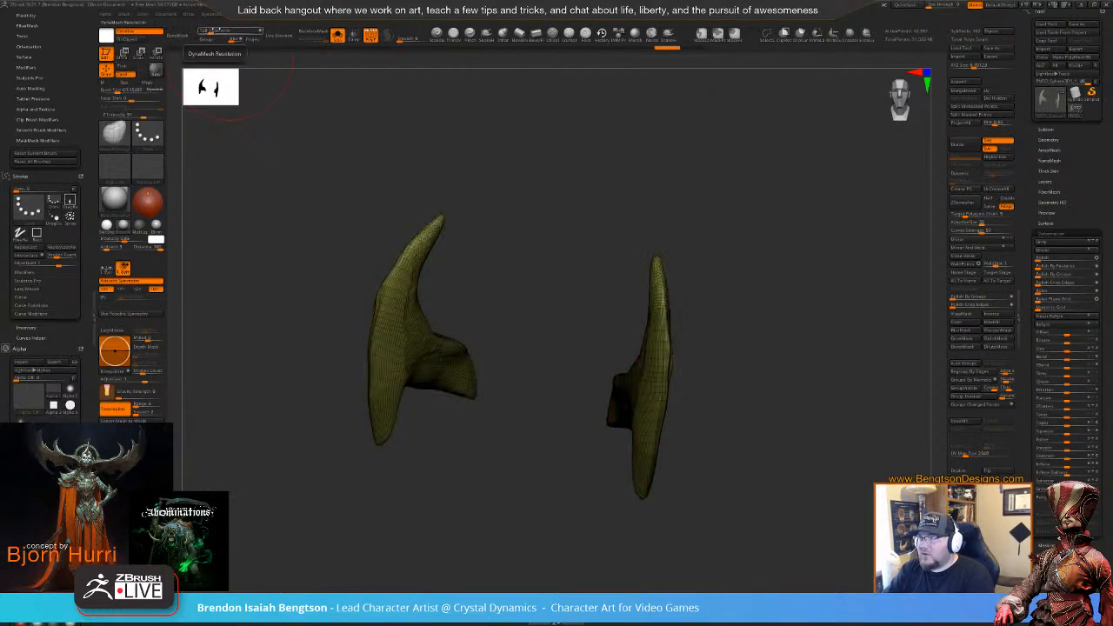
left_click(219, 29)
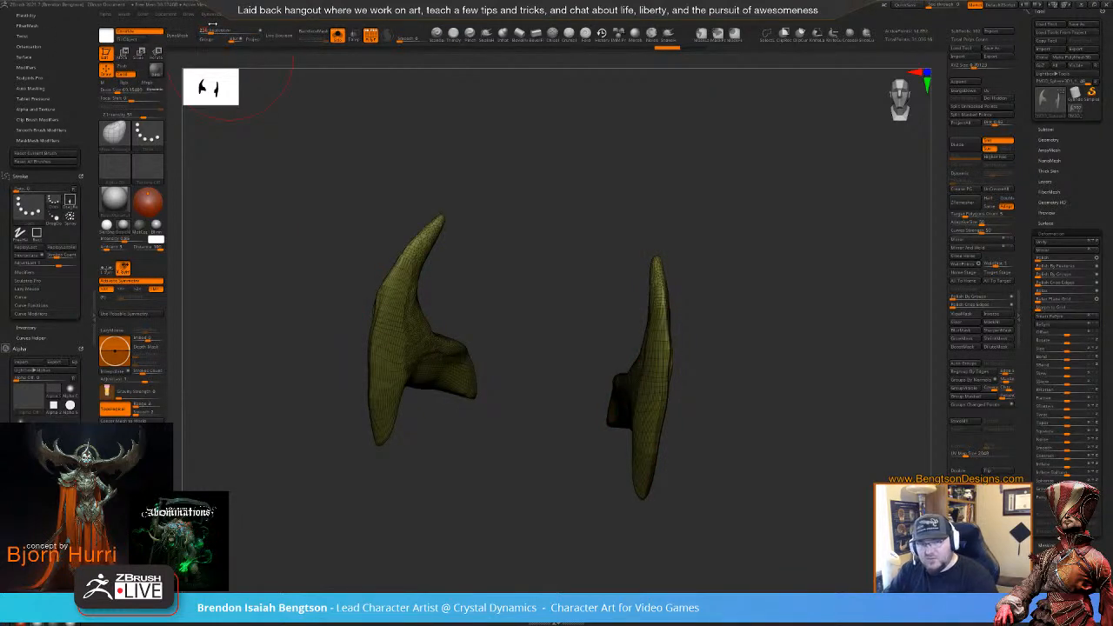
left_click(179, 39)
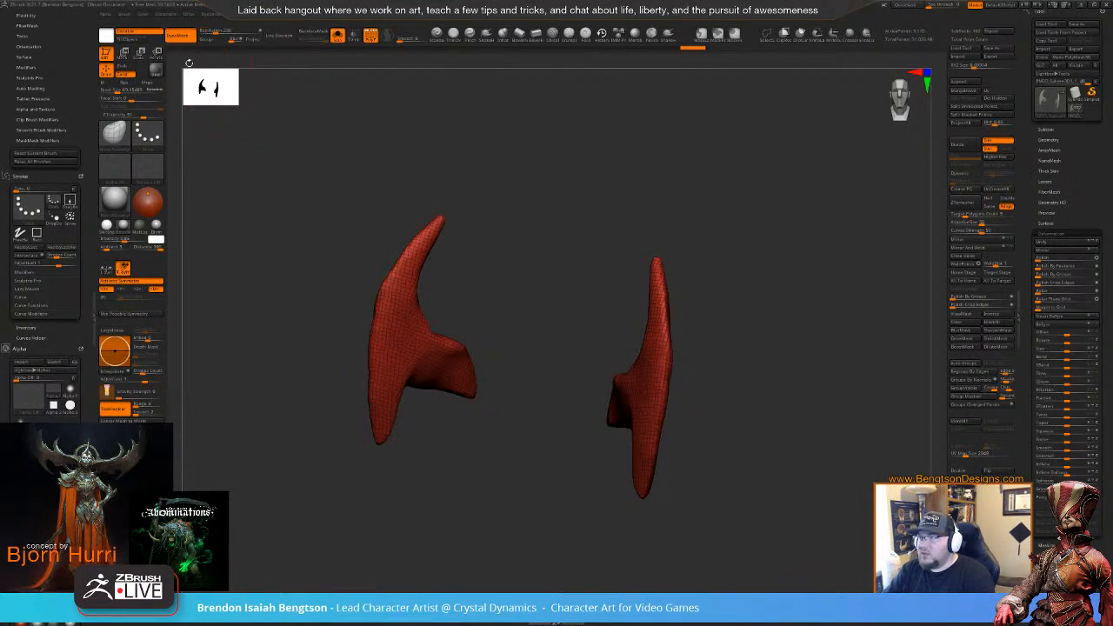
key("ctrl+z")
- Increase the DynaMesh resolution, remesh the jaw spikes, hide the wireframe and show the rest of the character
left_click(213, 29)
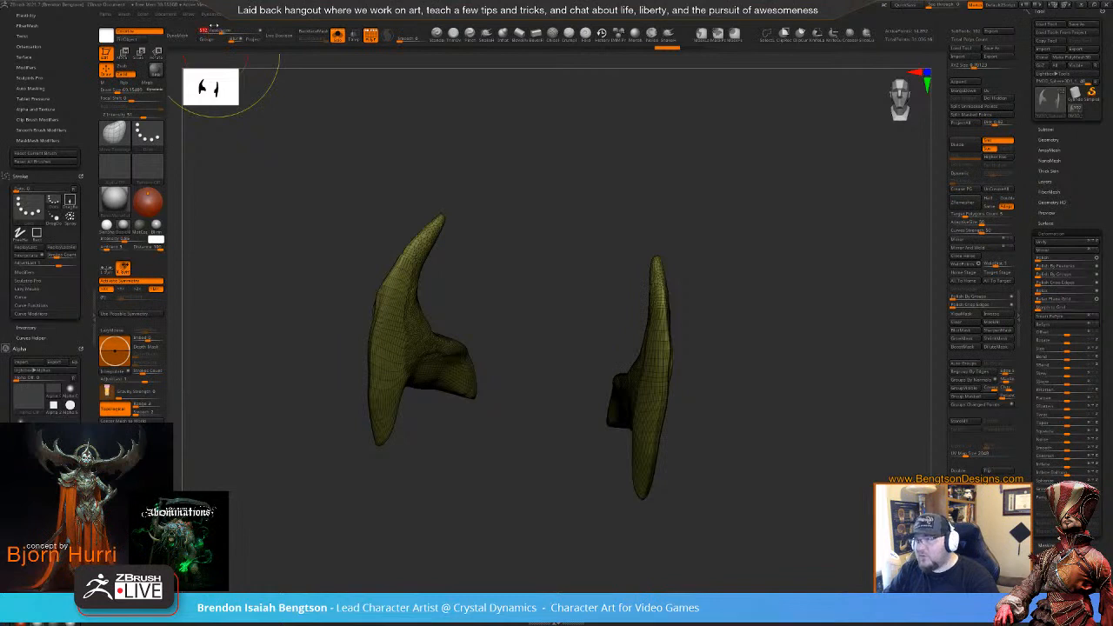
left_click(179, 38)
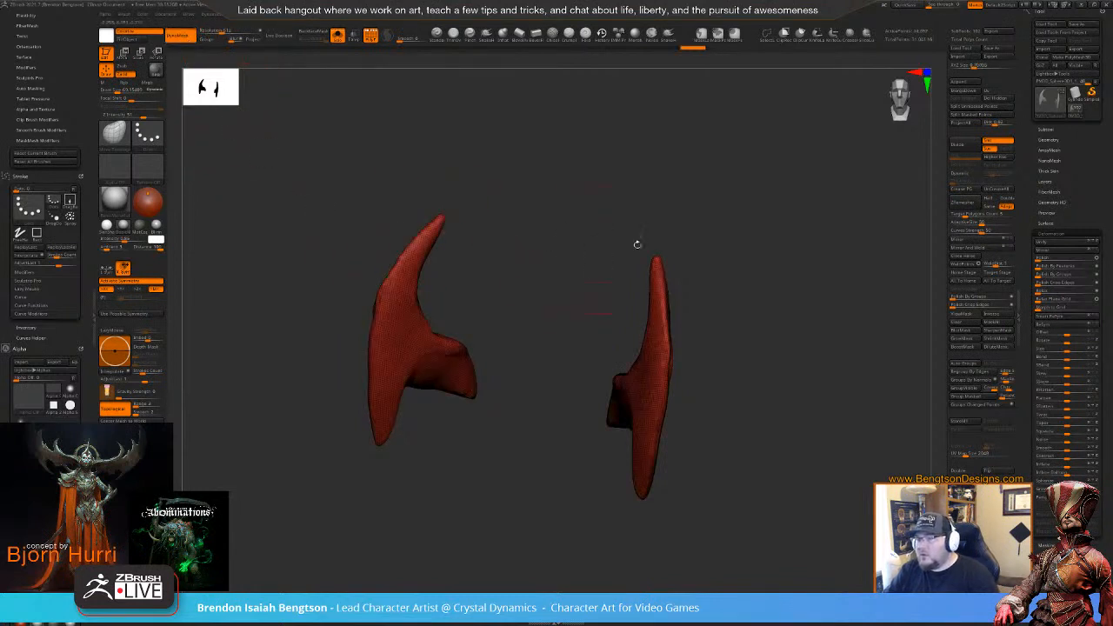
left_click_drag(635, 240, 730, 216)
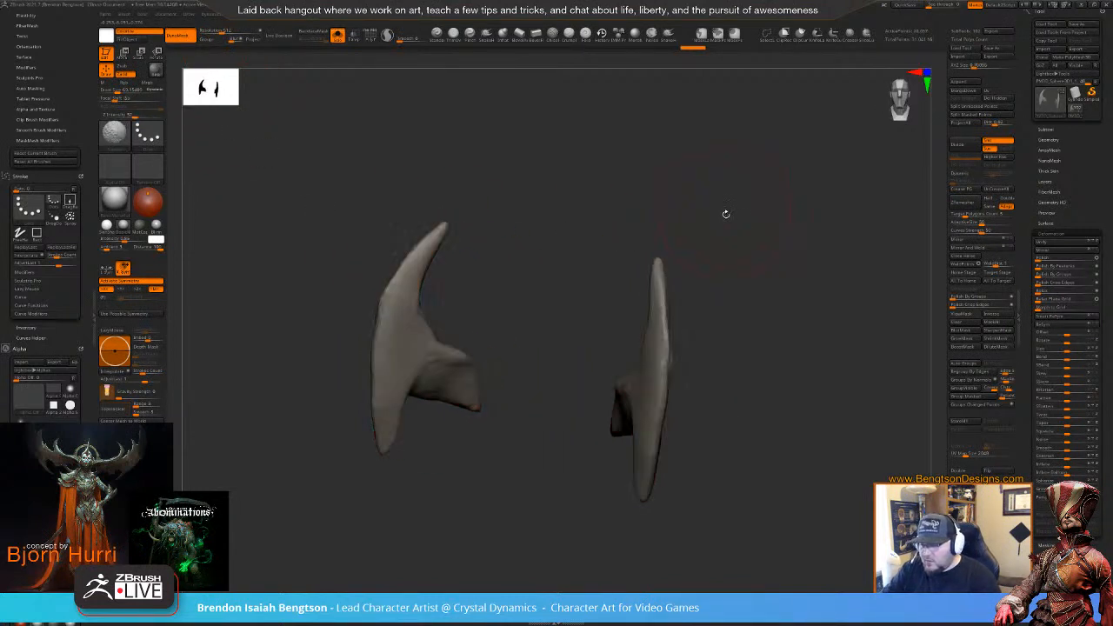
key("shift+s")
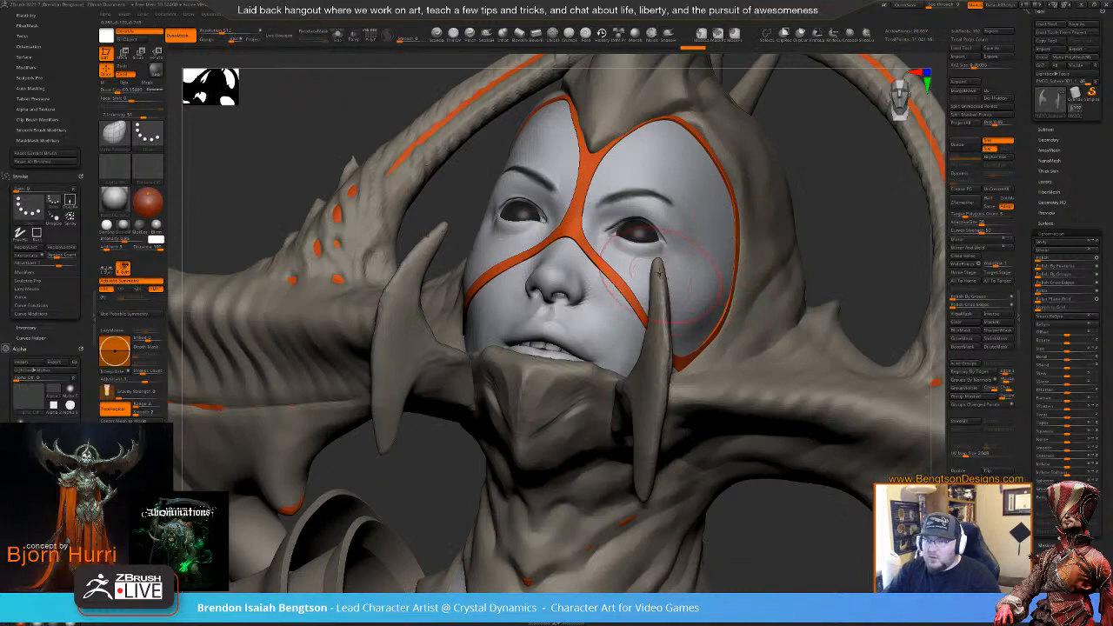
- Smooth the upper tip of the jaw spike and choose the Move Topological brush
left_click_drag(658, 277, 657, 267, "shift")
key("b")
key("m")
key("t")
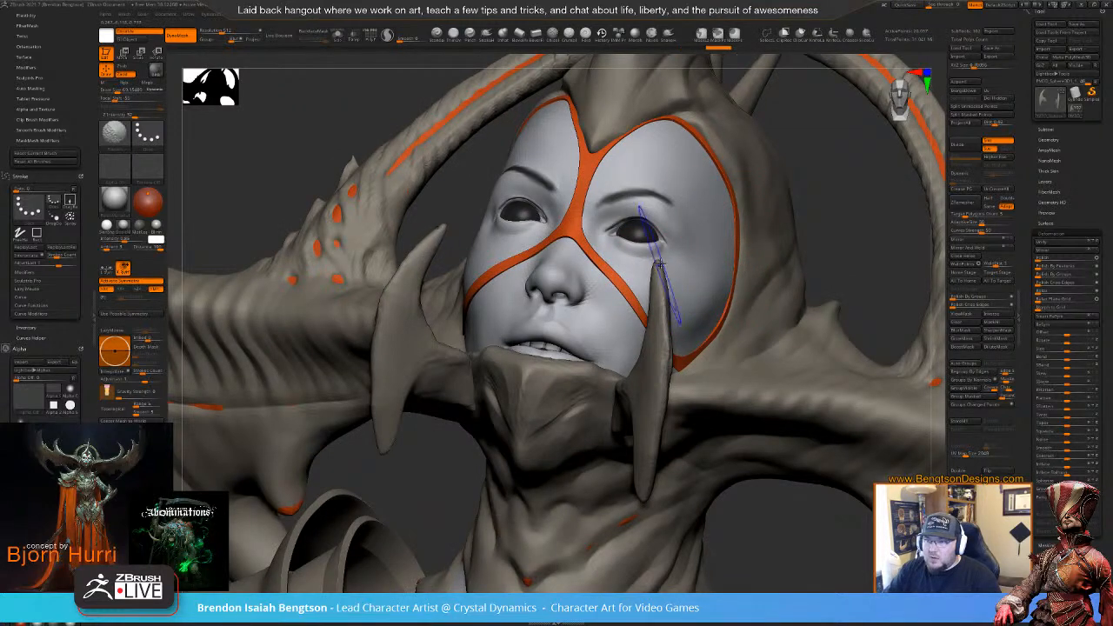
left_click_drag(831, 199, 525, 116)
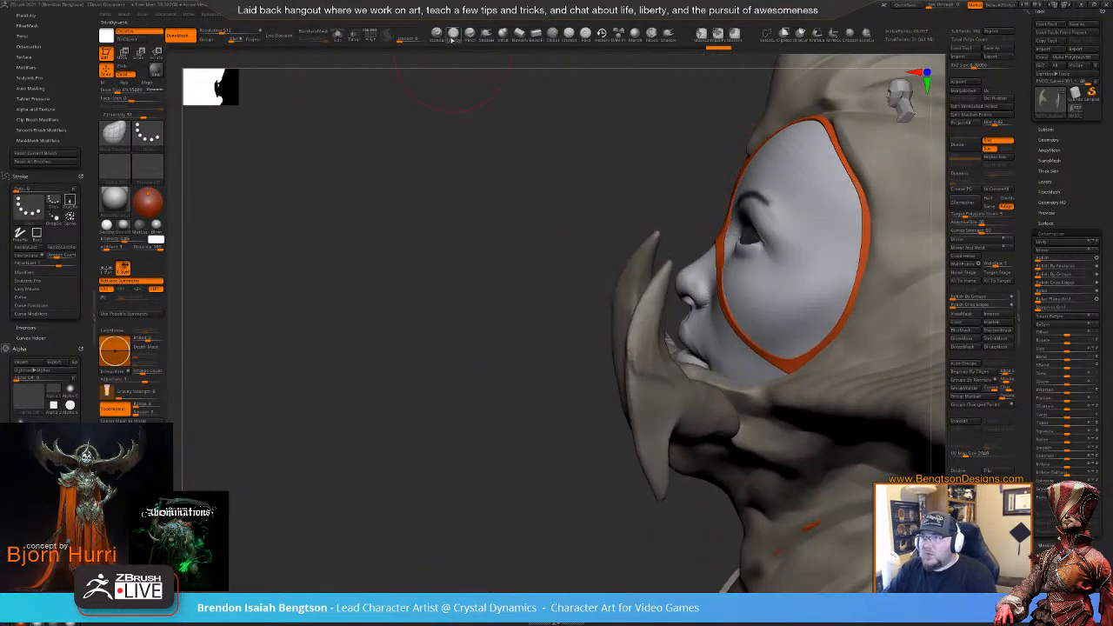
- Sculpt the surfaces and edges of the upper jaw spikes with a freehand-stroke brush
left_click_drag(613, 204, 653, 231)
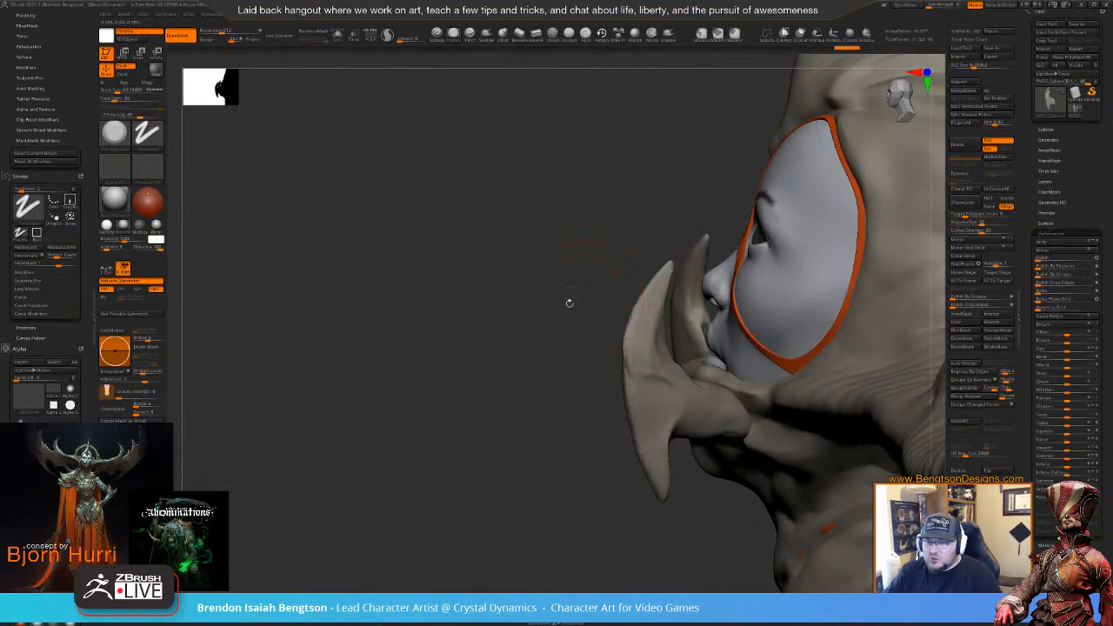
left_click_drag(568, 303, 646, 230)
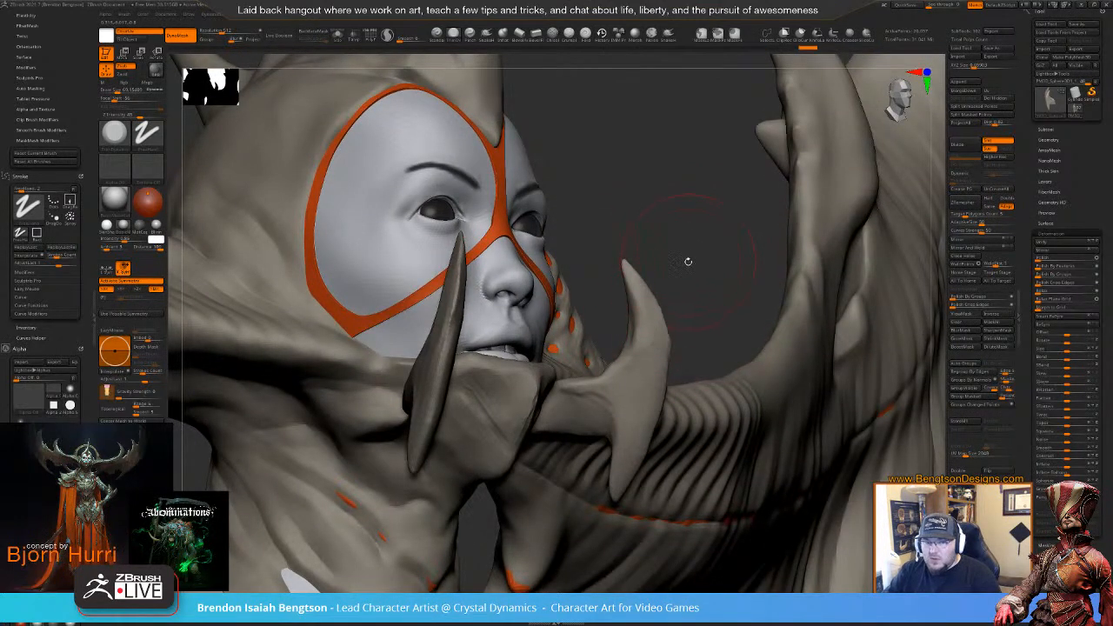
mouse_move(678, 211)
left_mouse_down()
mouse_move(696, 235)
mouse_move(658, 348)
mouse_move(644, 250)
left_mouse_up()
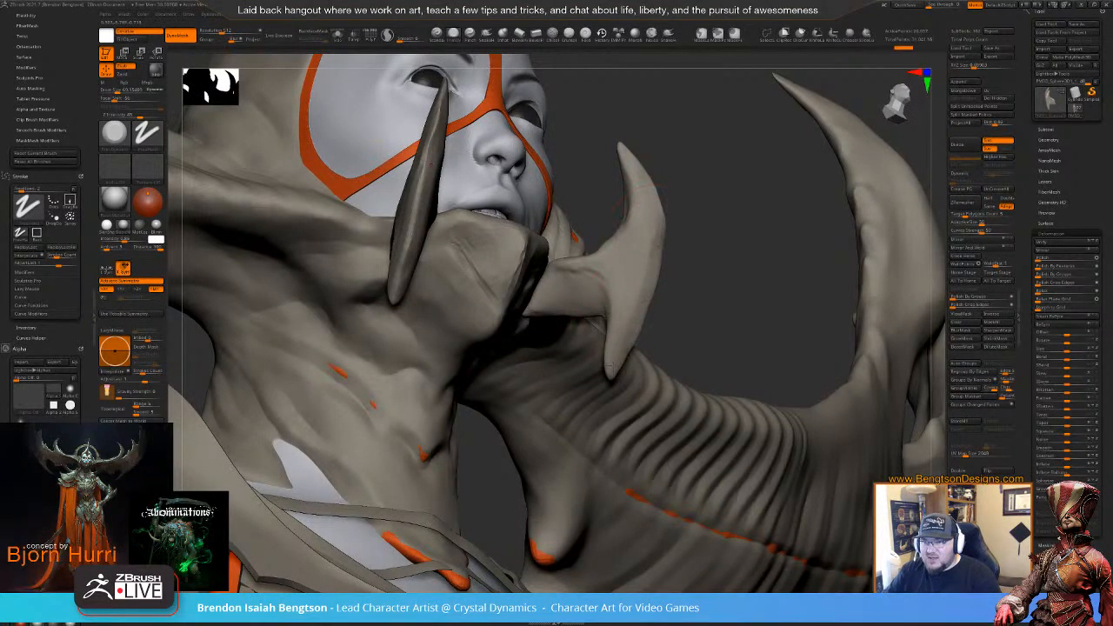
- Isolate the jaw spikes and refine the outer edge of the curved blades in side view
mouse_move(690, 286)
left_mouse_down()
mouse_move(609, 300)
mouse_move(466, 355)
left_mouse_up()
key("alt+s")
left_click_drag(582, 379, 536, 345)
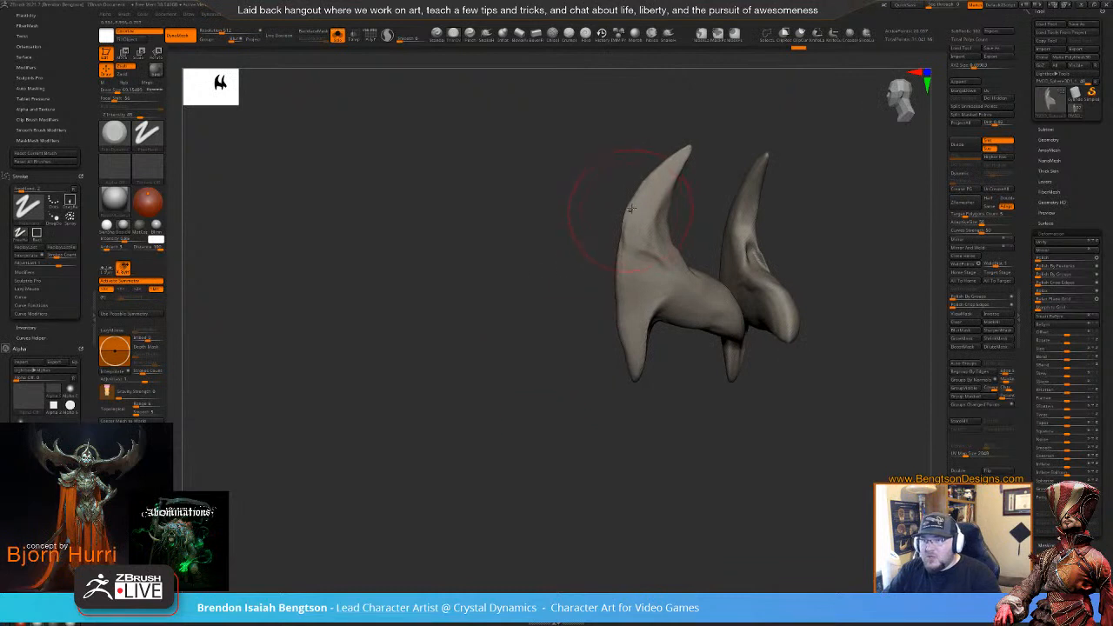
key("ctrl+shift+z")
key("ctrl+shift+z")
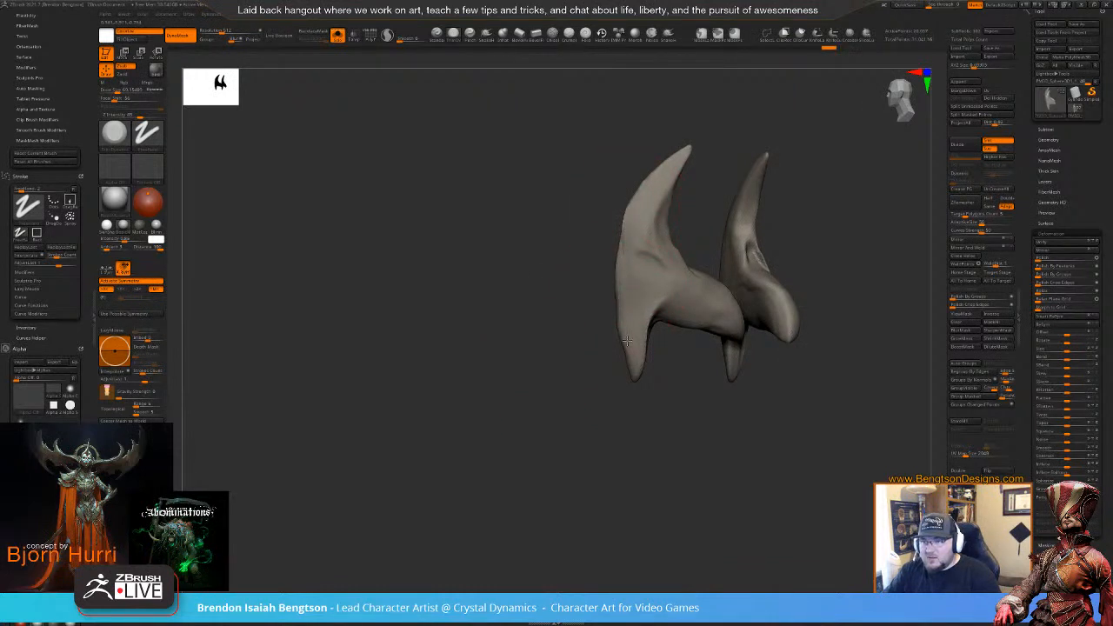
key("ctrl+shift+z")
key("ctrl+shift+z")
- Reduce the brush's draw size and push the jaw spikes' outer edge into a smoother curve
key("space")
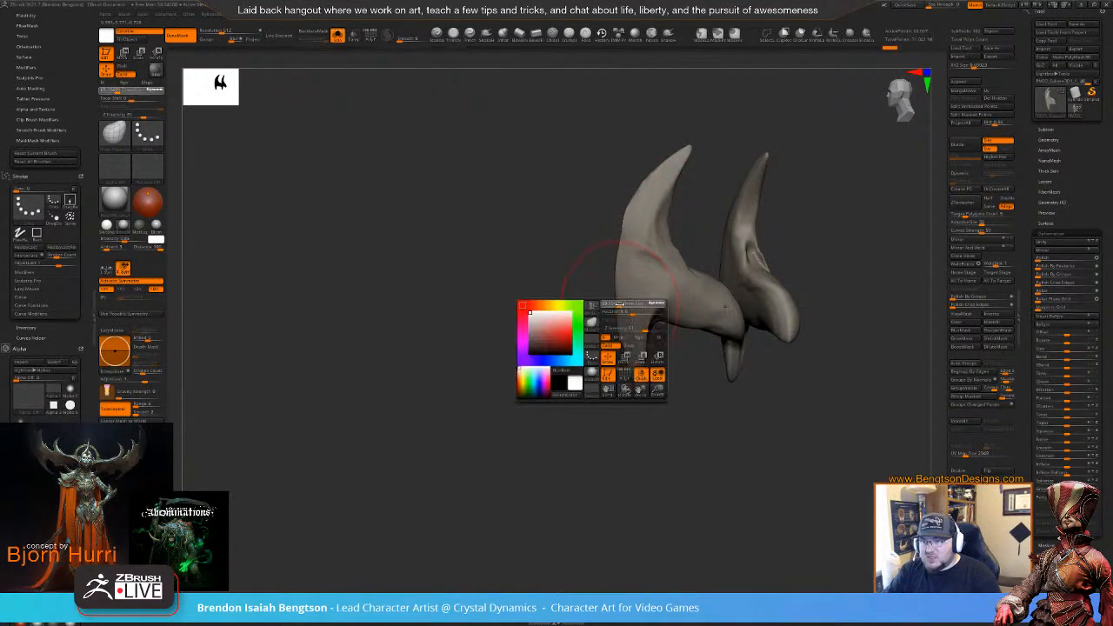
left_click_drag(619, 303, 619, 335)
key("space")
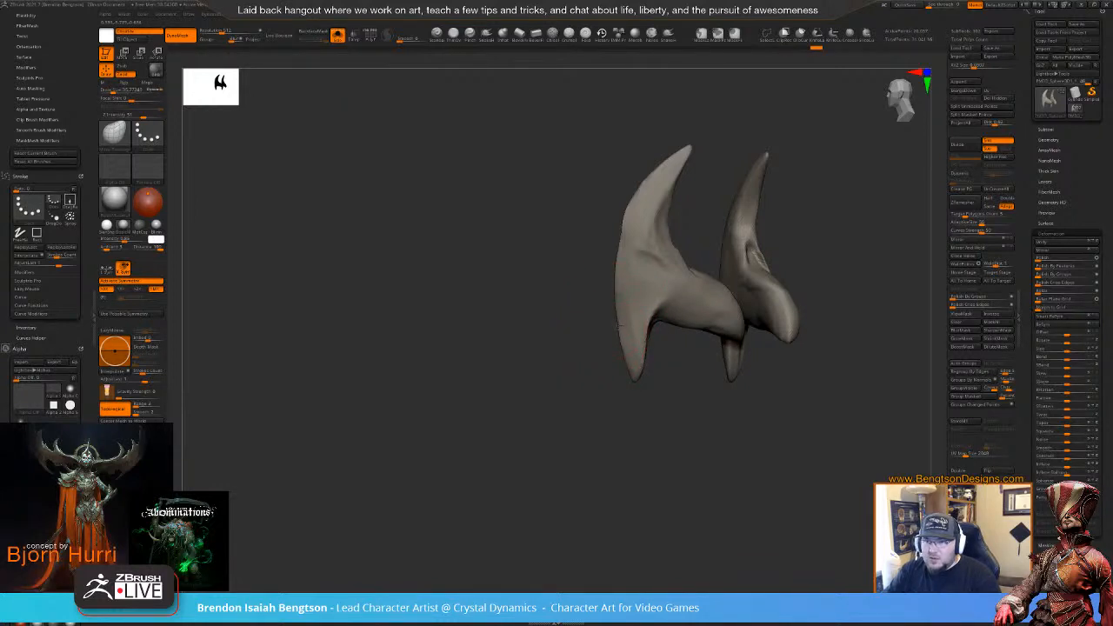
left_click_drag(617, 279, 620, 230)
- Align the front edge of the jaw spikes from the upper point to the lower tip
left_click_drag(557, 383, 610, 387)
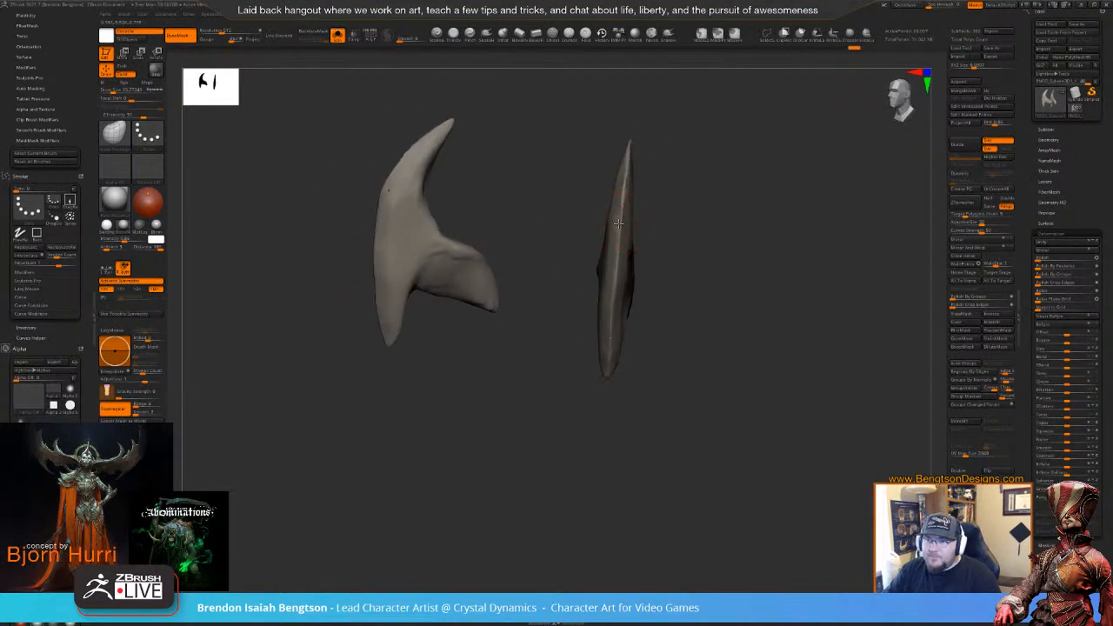
left_click_drag(623, 222, 623, 159)
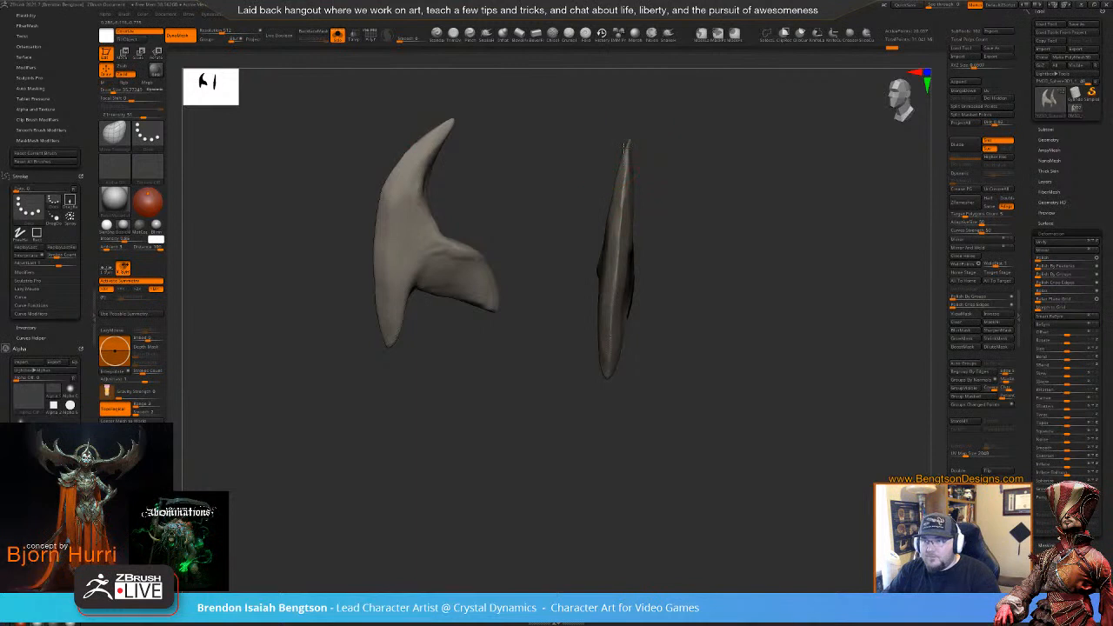
key("space")
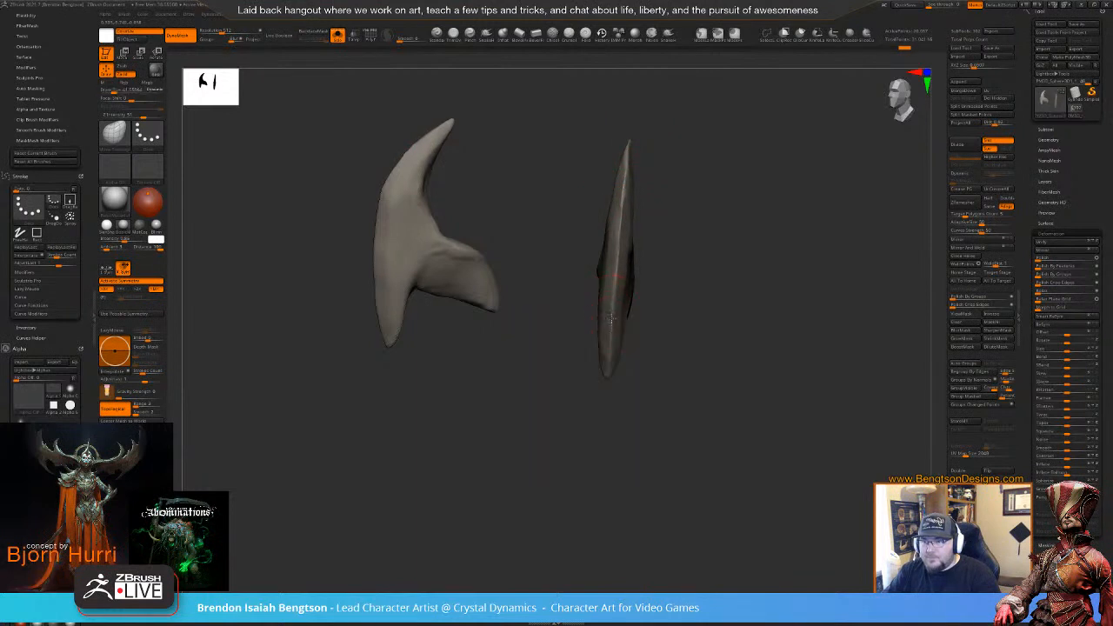
left_click_drag(613, 356, 659, 263)
- Reshape the jaw spikes from below with the Move Topological brush and show the full character for review
left_click_drag(568, 164, 559, 251)
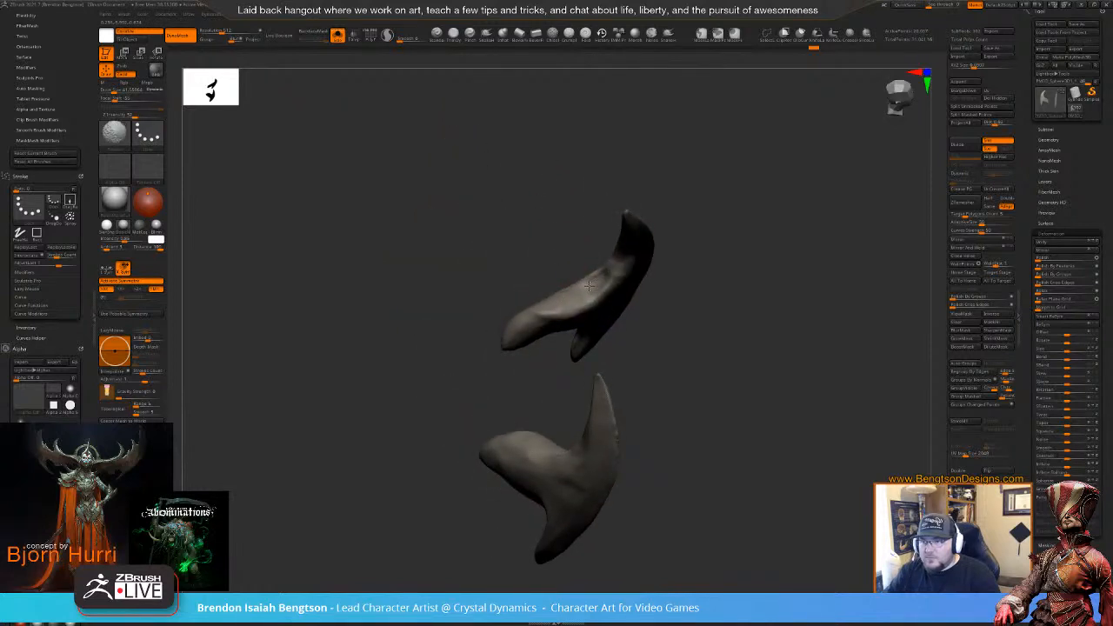
key("b")
key("m")
key("t")
mouse_move(661, 286)
left_mouse_down()
mouse_move(757, 291)
mouse_move(745, 280)
mouse_move(718, 357)
mouse_move(713, 221)
mouse_move(714, 275)
left_mouse_up()
key("alt+s")
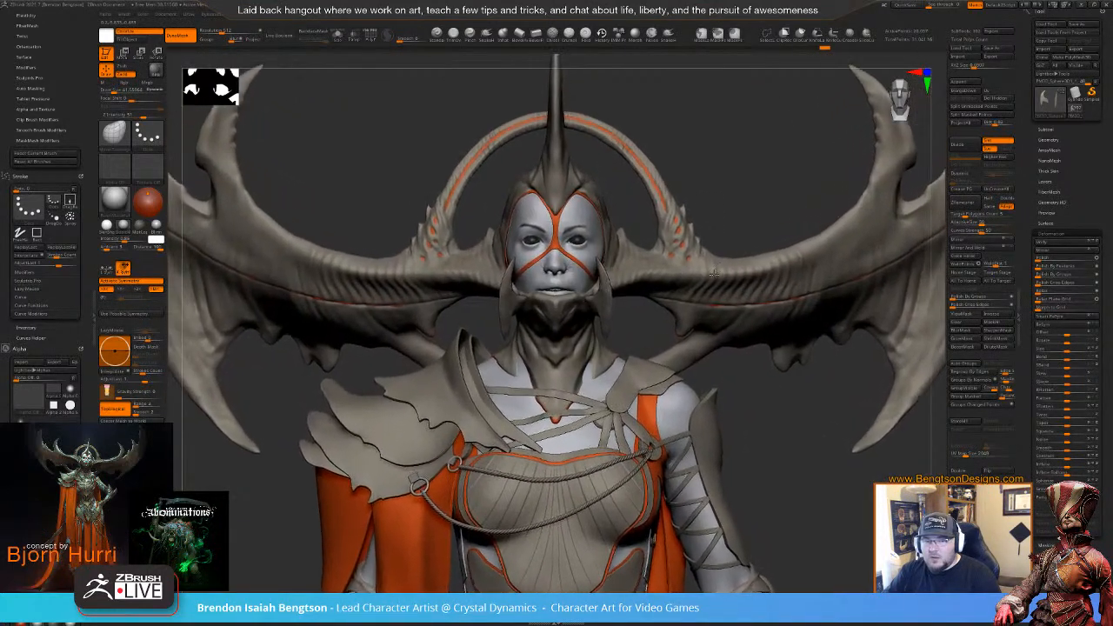
left_click_drag(735, 195, 734, 187)
left_click_drag(726, 172, 726, 183)
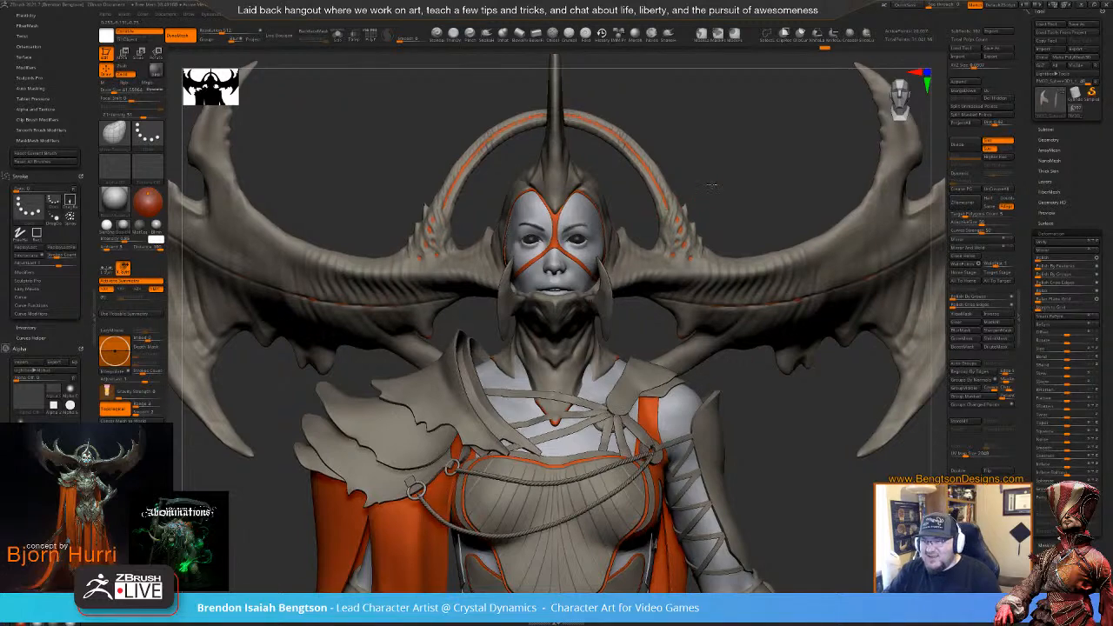
left_click_drag(739, 169, 739, 252, "alt")
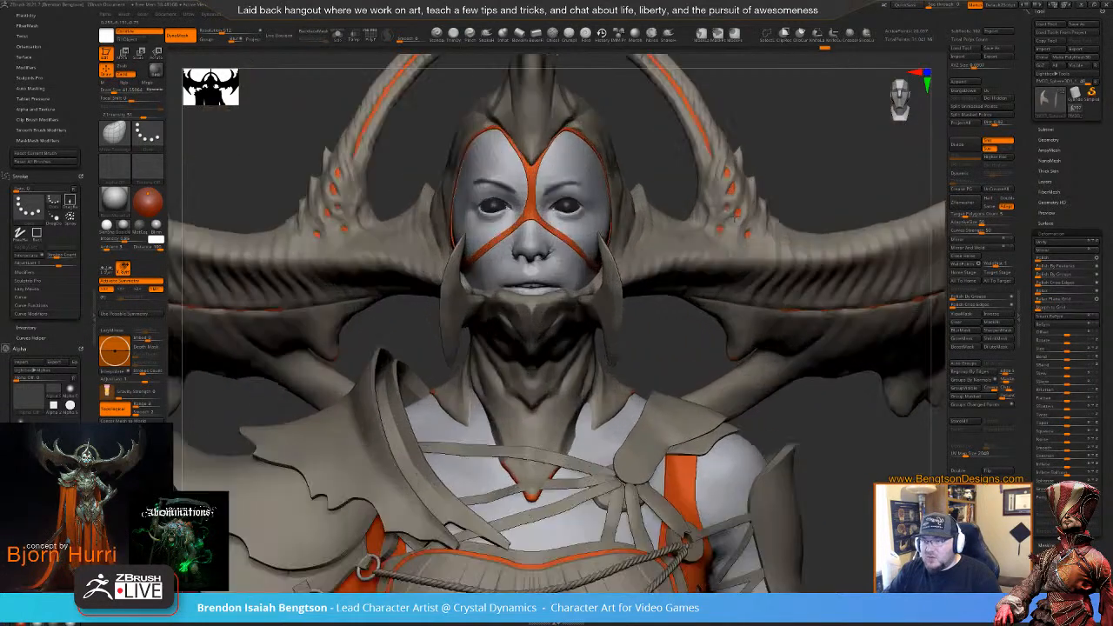
- Flatten and smooth the inner edge of the curved jaw spike beside the face
mouse_move(668, 335)
left_mouse_down()
mouse_move(681, 311)
mouse_move(659, 334)
mouse_move(682, 335)
mouse_move(681, 320)
mouse_move(695, 320)
left_mouse_up()
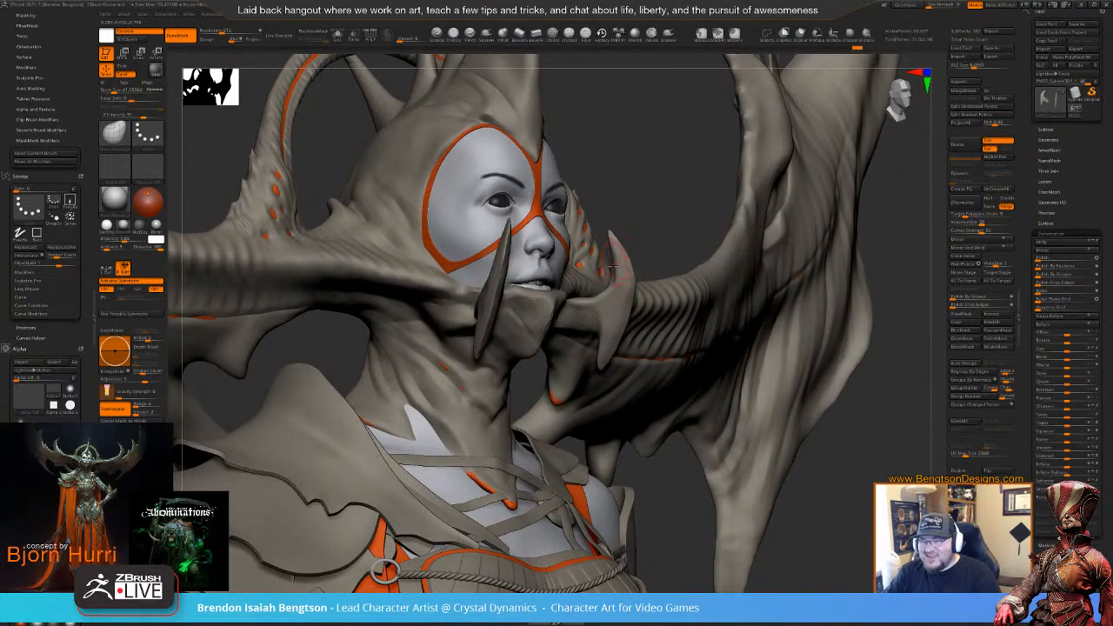
key("2")
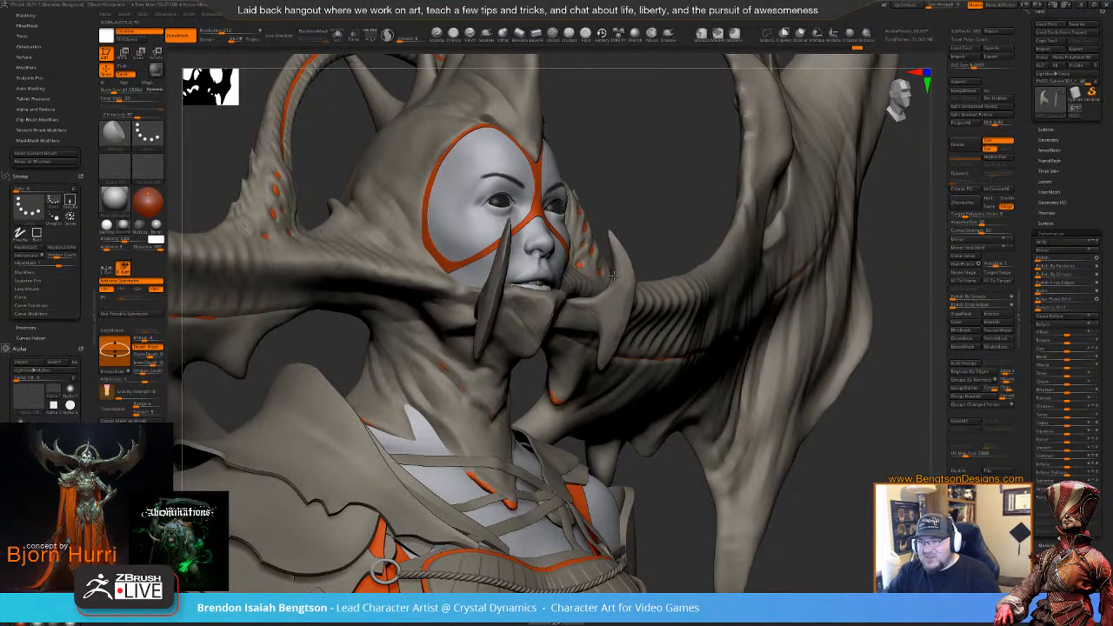
left_click_drag(661, 218, 642, 321, "alt")
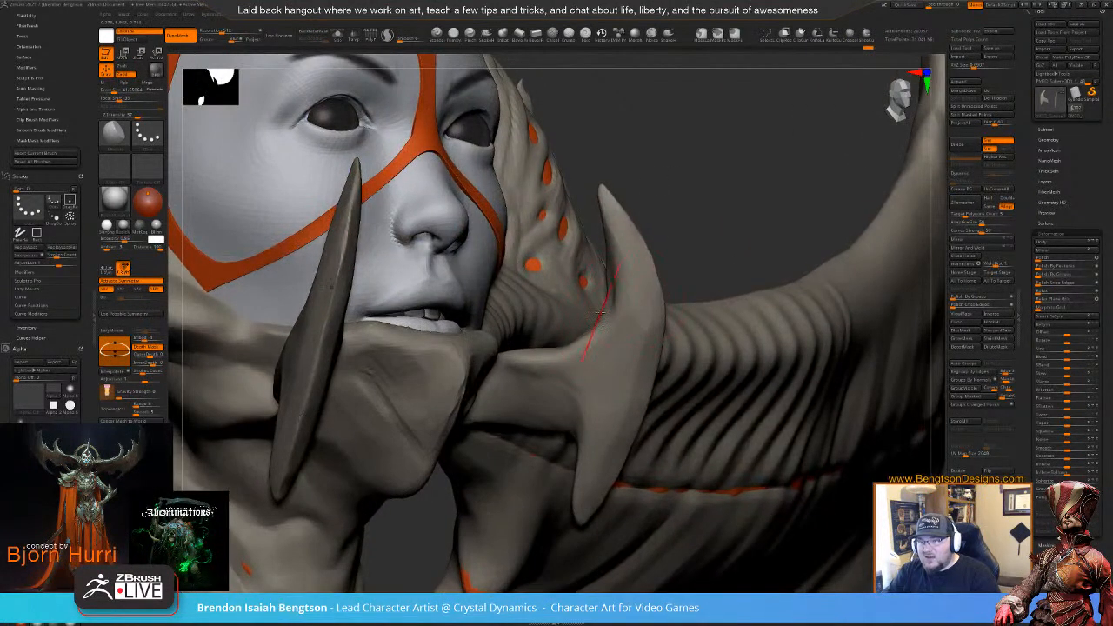
key("1")
key("shift")
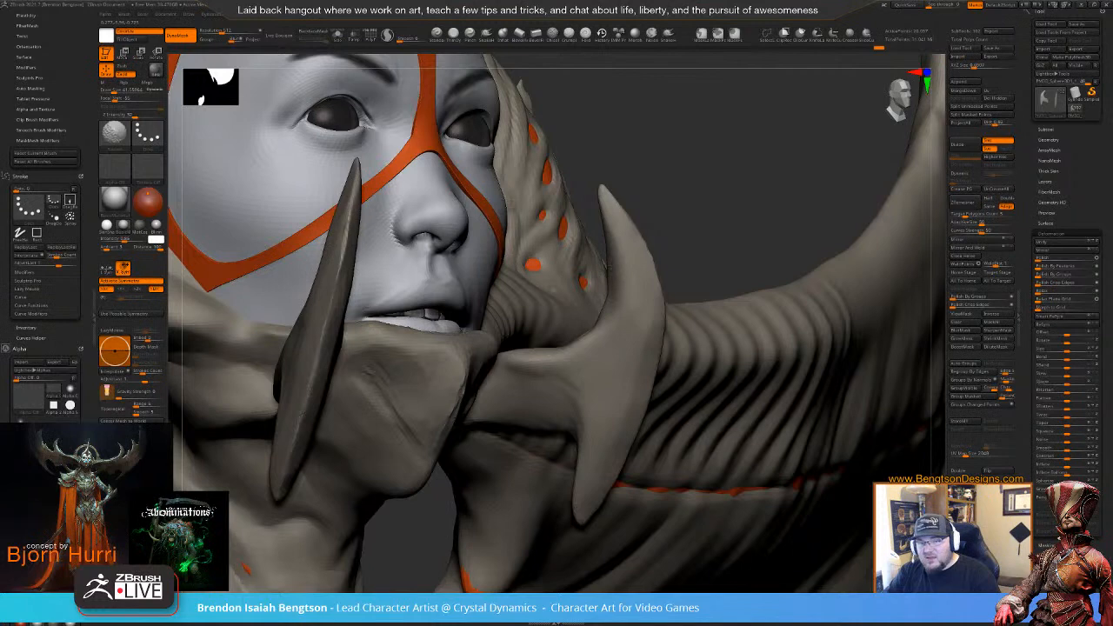
mouse_move(856, 217)
left_mouse_down()
mouse_move(629, 180)
mouse_move(603, 270)
left_mouse_up()
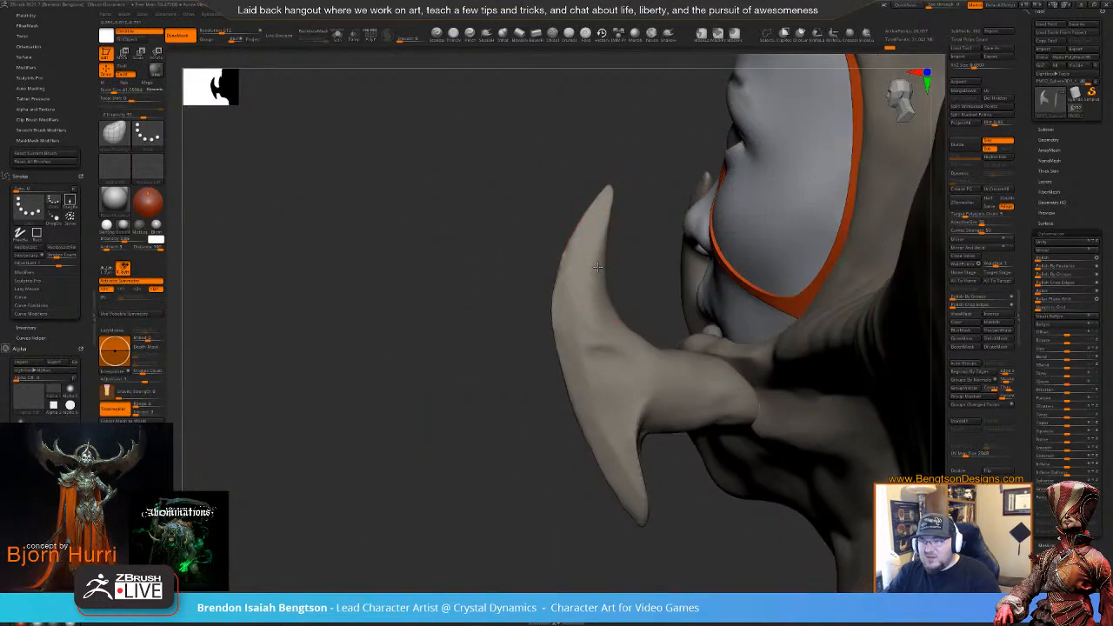
- Reduce the brush's draw size and refine the jaw spikes' curved outline with the Move Topological brush
key("space")
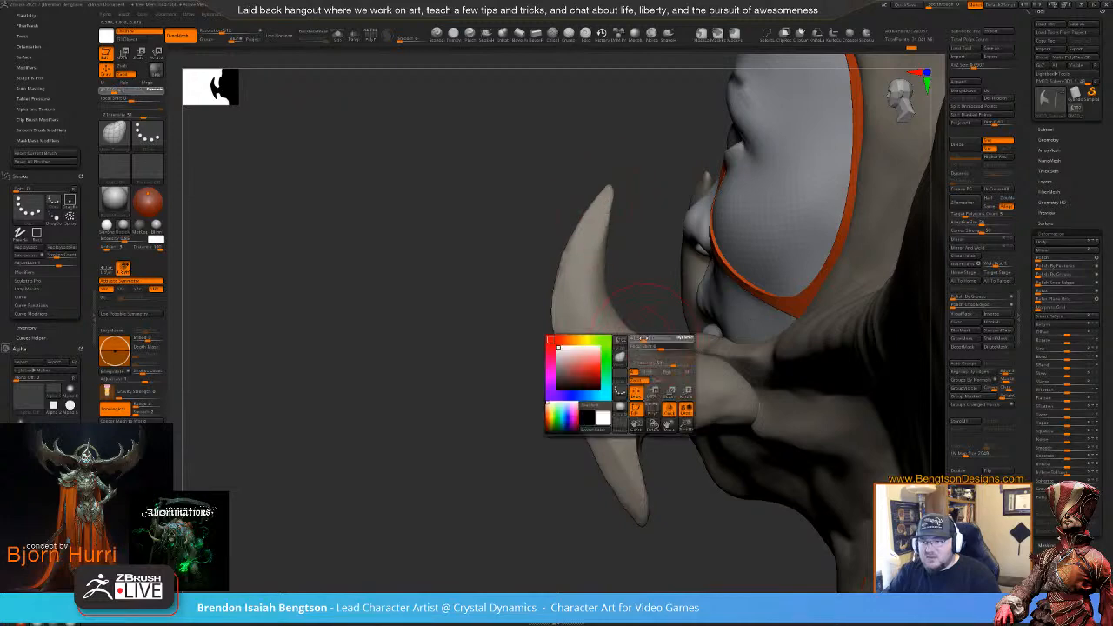
left_click(640, 338)
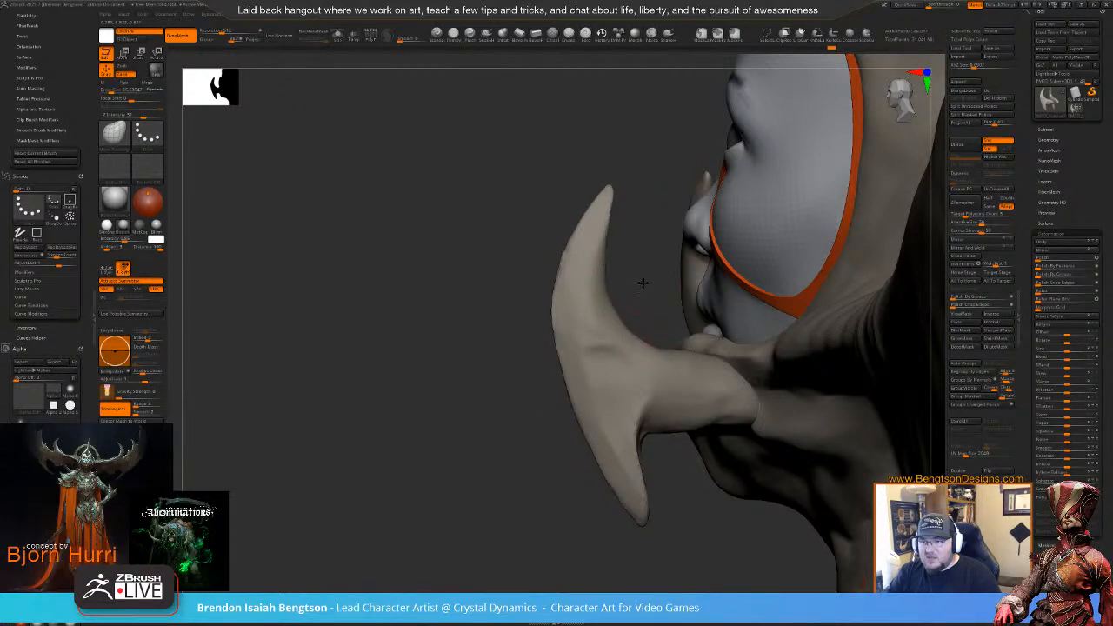
left_click_drag(641, 282, 700, 230, "alt")
key("b")
key("m")
key("t")
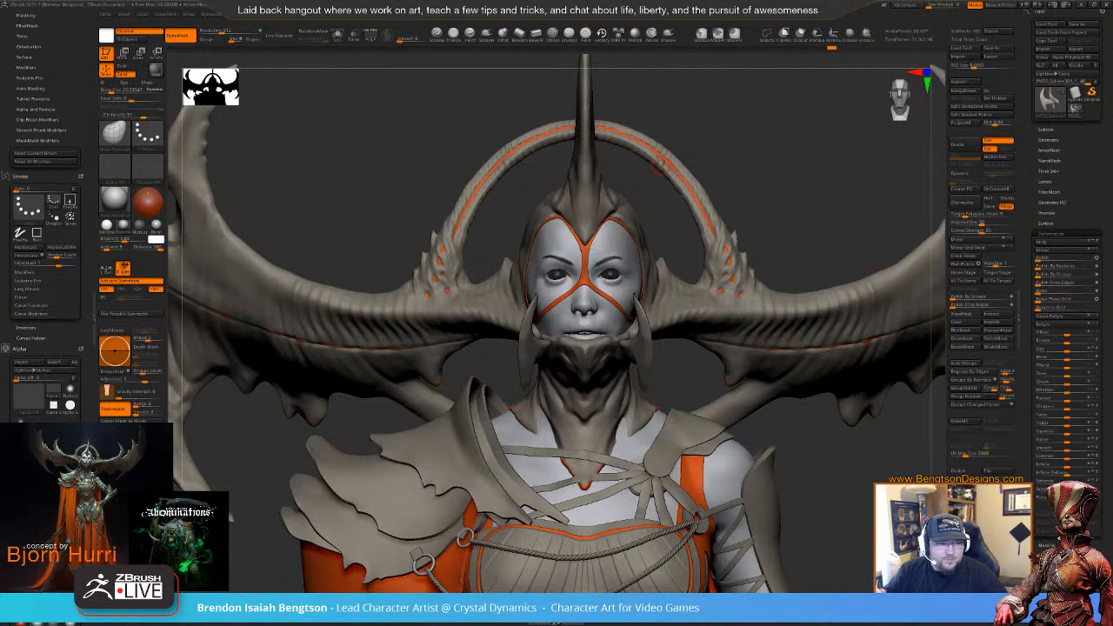
- Compare the jaw spikes with the concept art and adjust their shape beside the chin using a larger brush
key("alt+Tab")
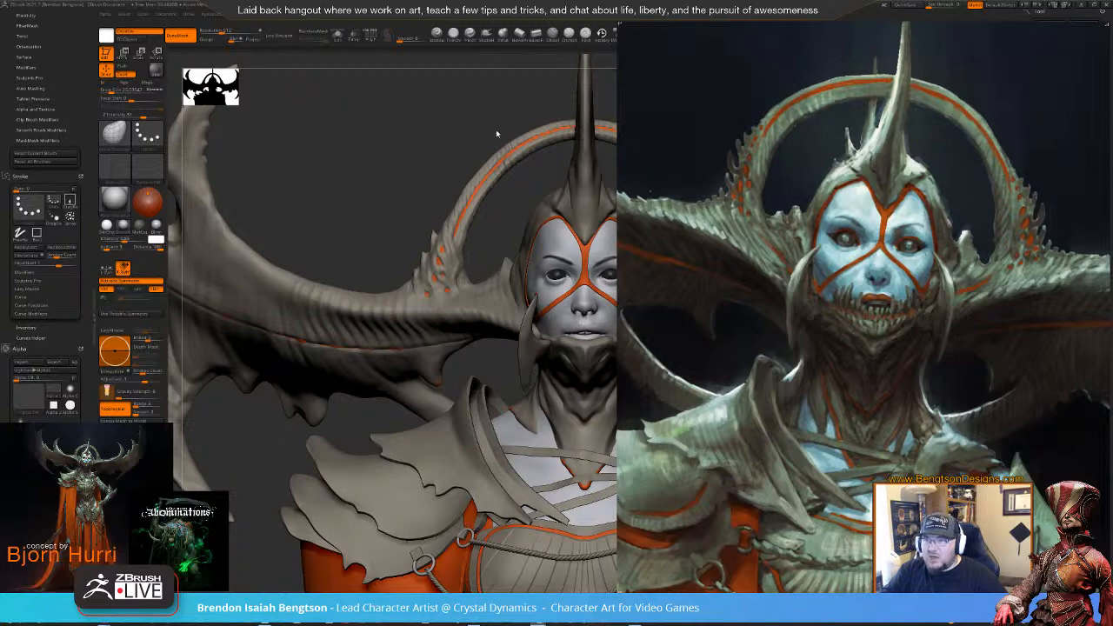
left_click(414, 139)
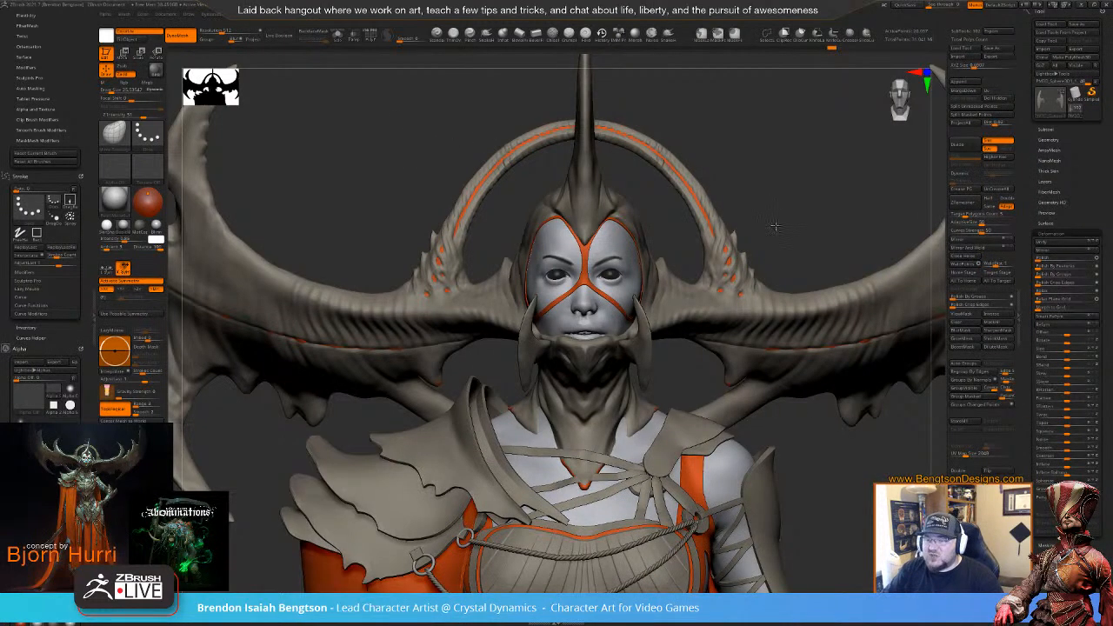
mouse_move(777, 225)
left_mouse_down()
mouse_move(756, 225)
mouse_move(770, 226)
left_mouse_up()
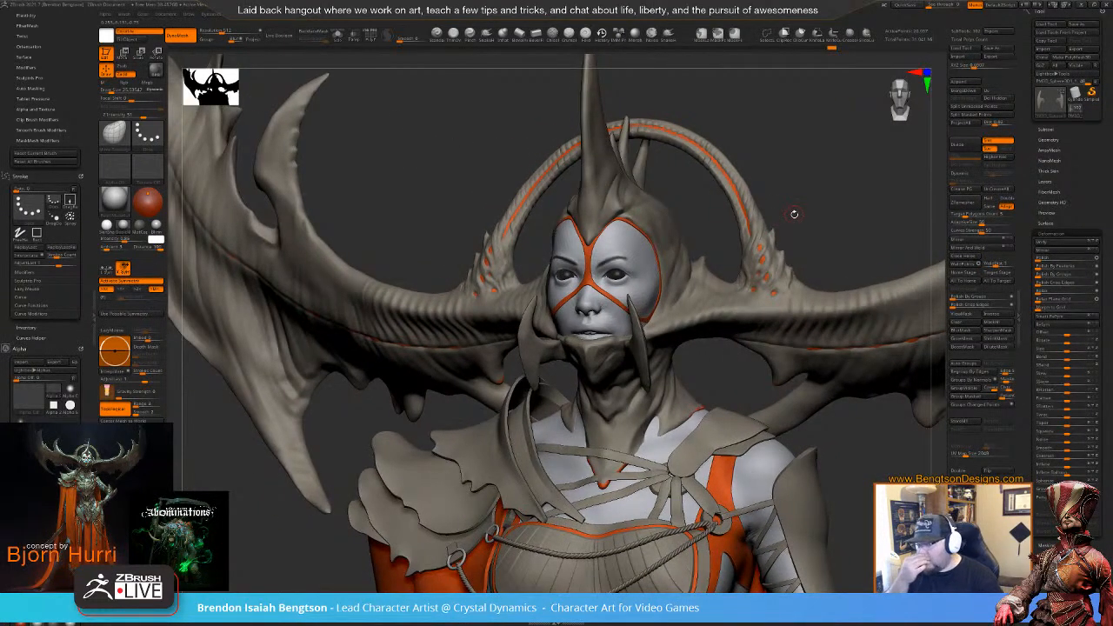
left_click_drag(844, 204, 643, 375)
key("space")
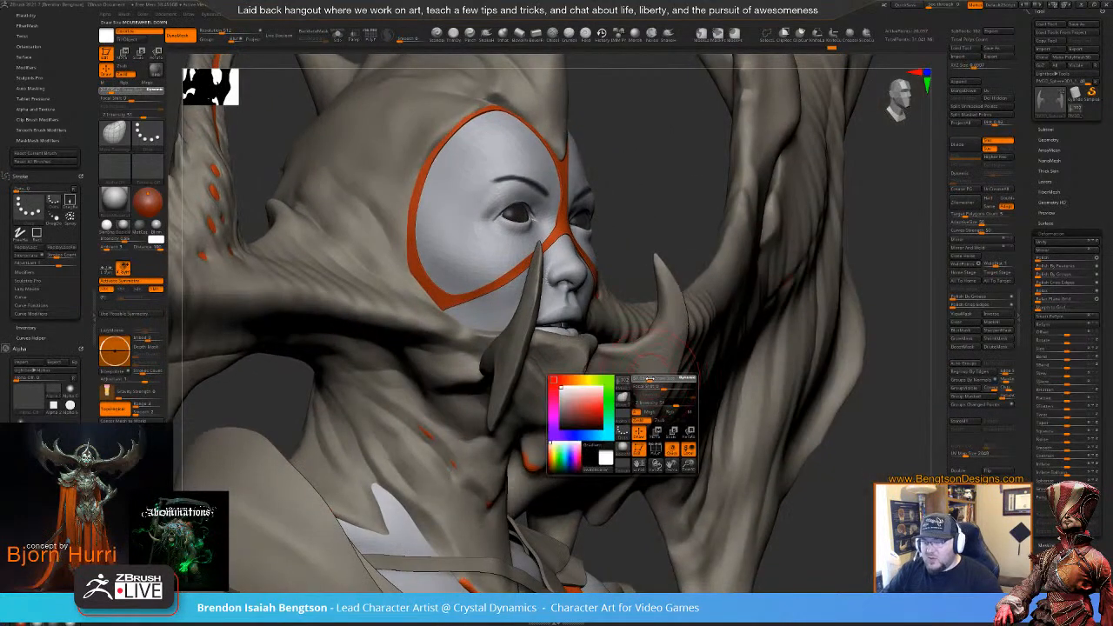
key("space")
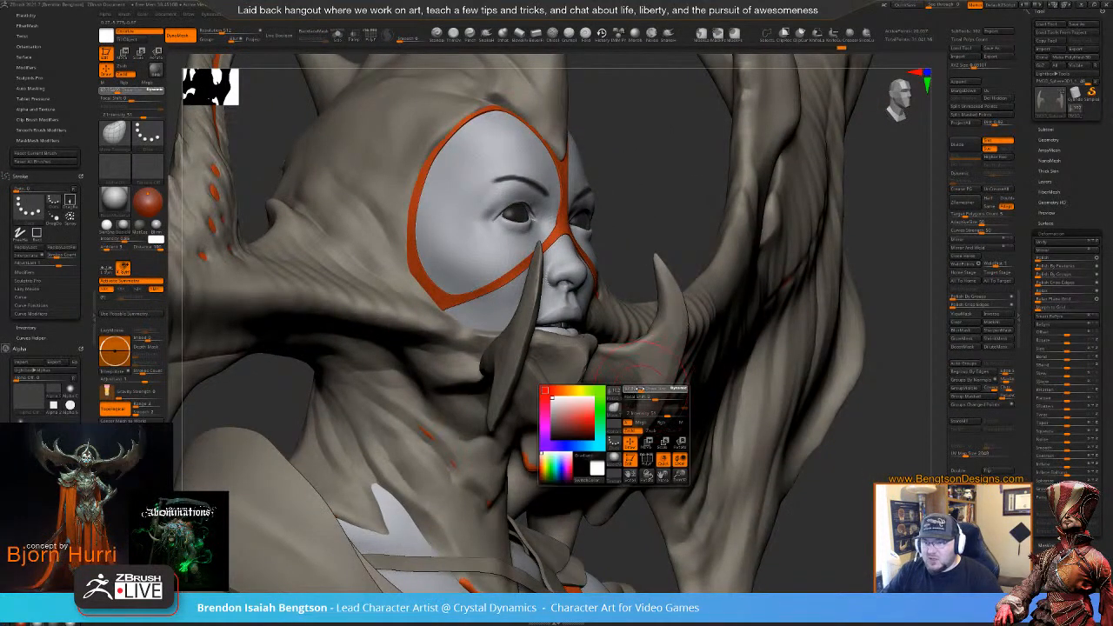
left_click_drag(640, 389, 636, 389)
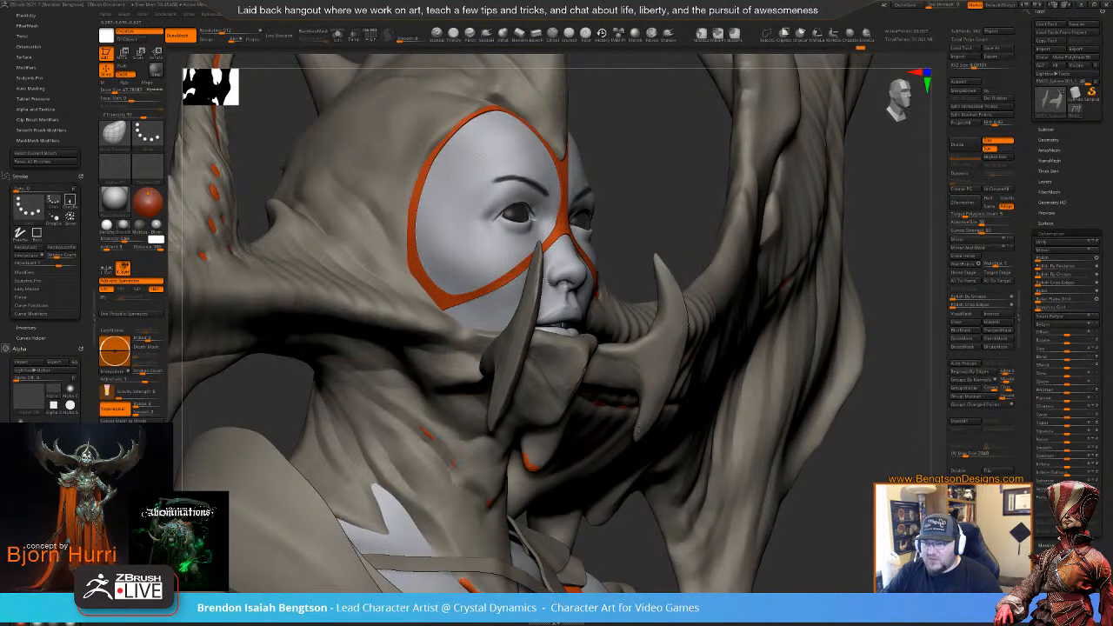
mouse_move(692, 221)
left_mouse_down()
mouse_move(652, 214)
mouse_move(628, 394)
left_mouse_up()
mouse_move(737, 421)
left_mouse_down()
mouse_move(491, 372)
mouse_move(516, 385)
left_mouse_up()
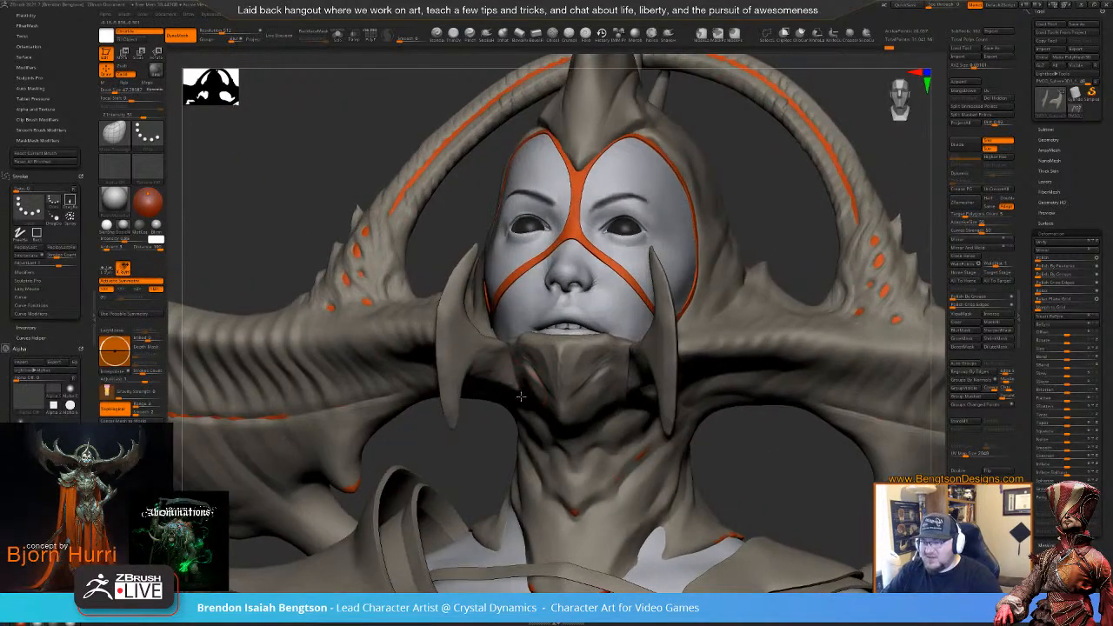
mouse_move(483, 430)
left_mouse_down()
mouse_move(495, 370)
mouse_move(516, 375)
left_mouse_up()
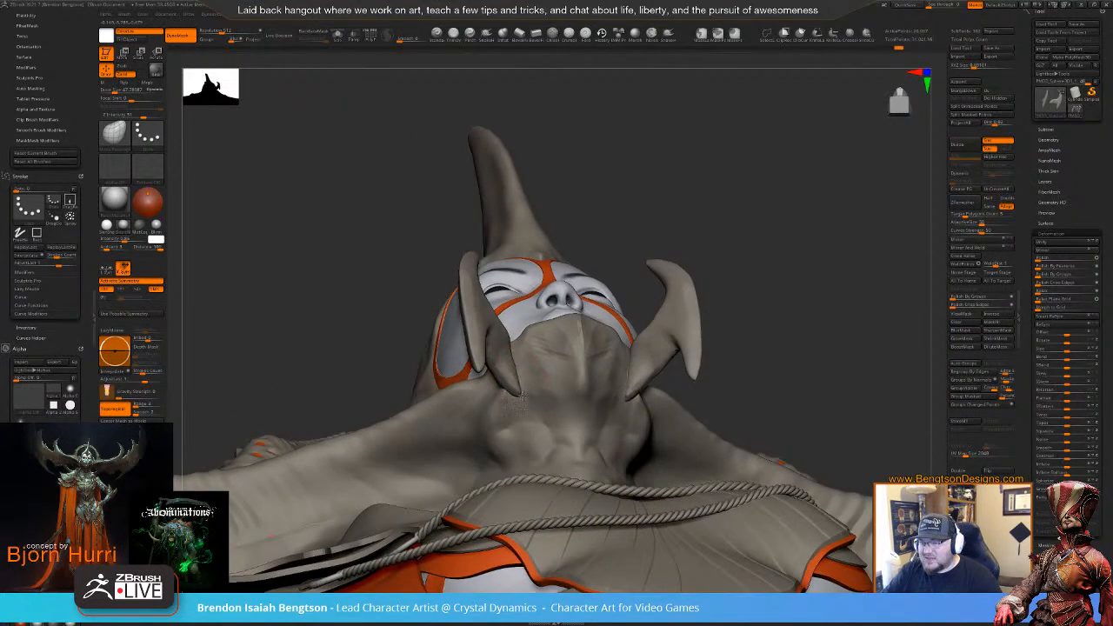
- Isolate the jaw spikes and build up the surface of their attachment bases
mouse_move(683, 181)
left_mouse_down()
mouse_move(702, 260)
mouse_move(693, 280)
mouse_move(543, 387)
left_mouse_up()
key("shift+s")
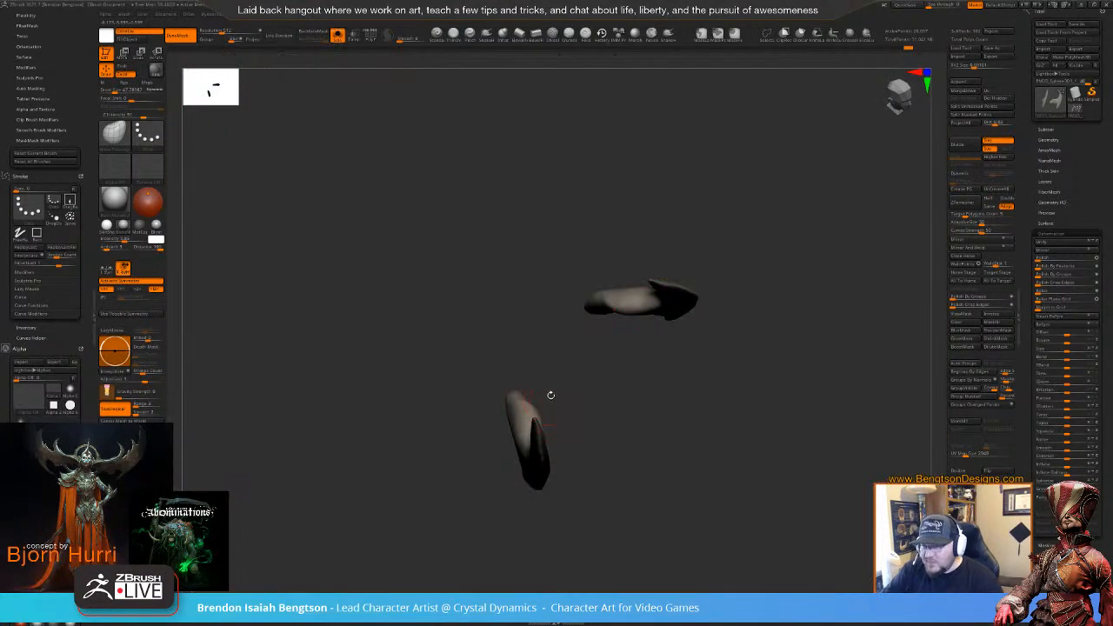
right_click_drag(549, 395, 533, 409, "ctrl")
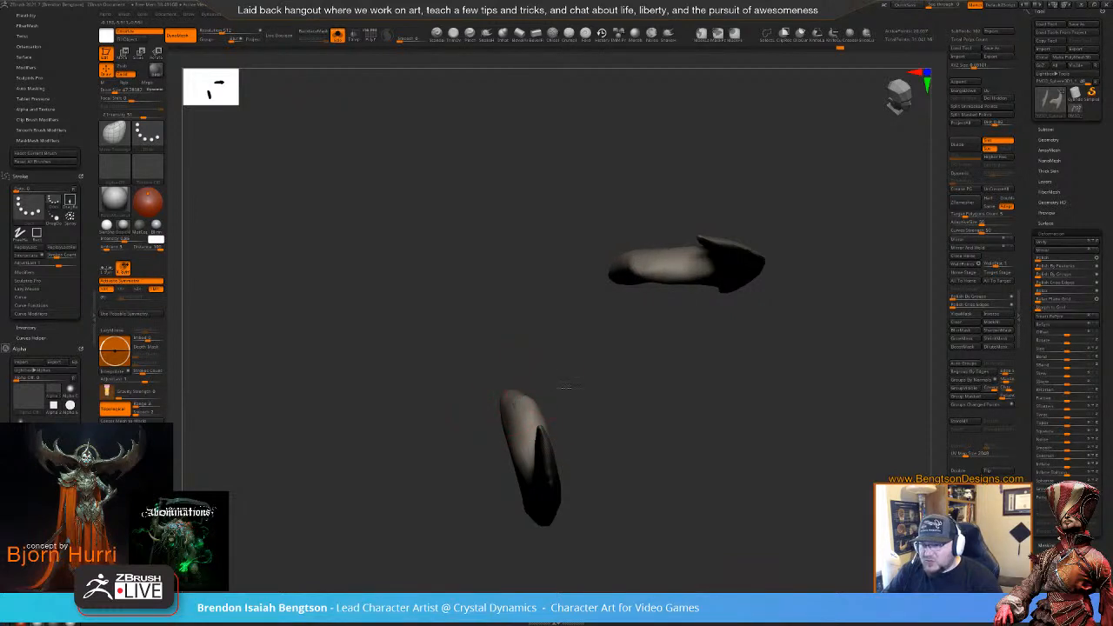
mouse_move(566, 387)
right_mouse_down()
mouse_move(556, 293)
mouse_move(522, 360)
mouse_move(512, 418)
right_mouse_up()
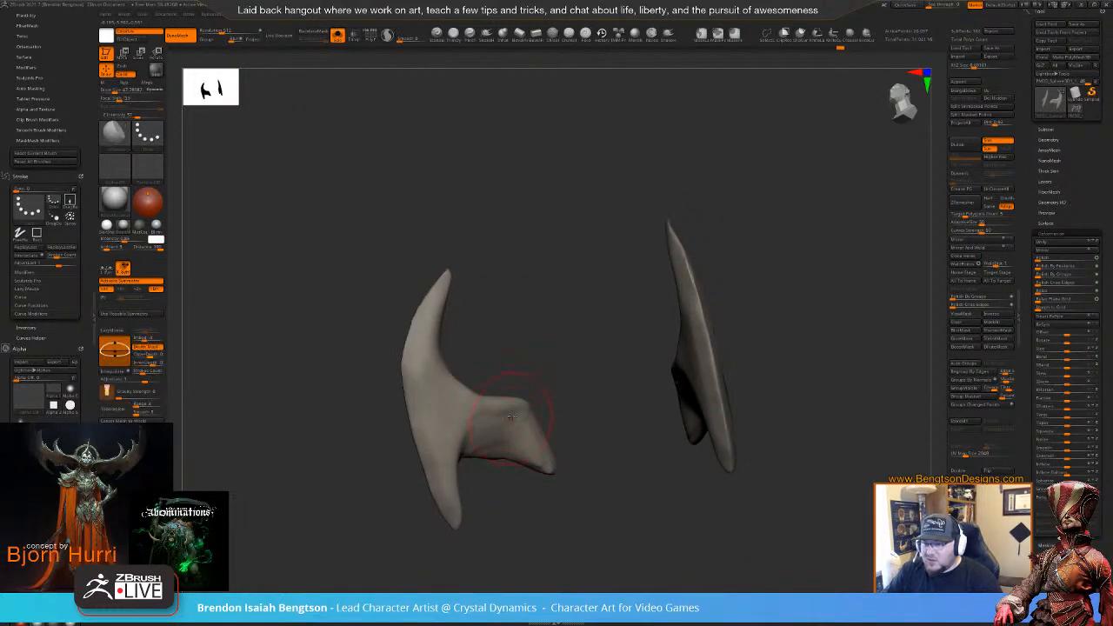
left_click(453, 34)
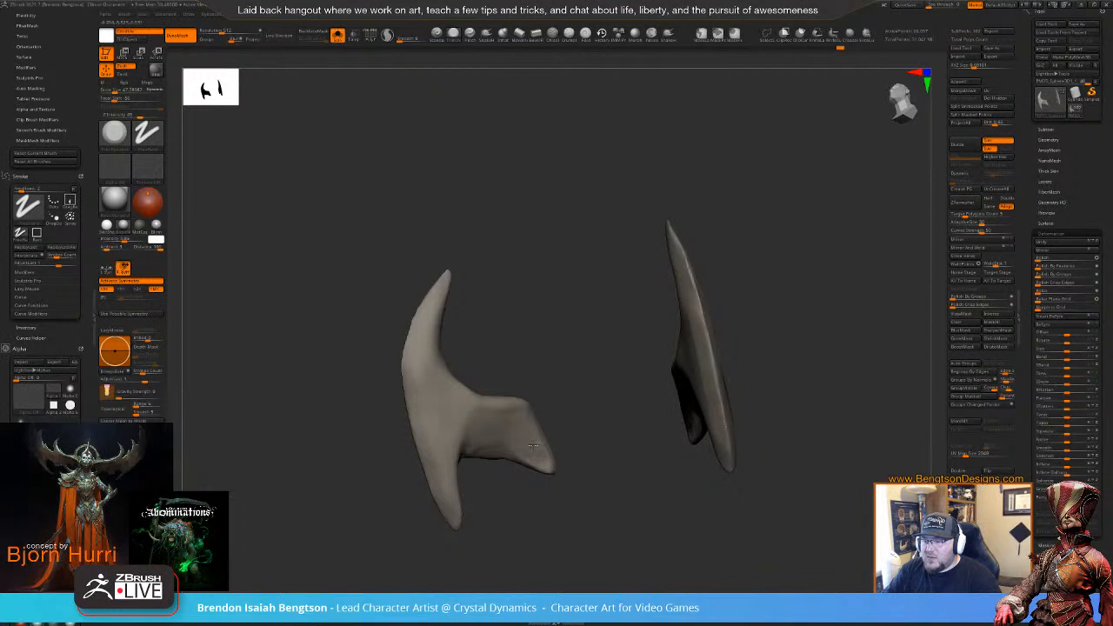
mouse_move(521, 433)
left_mouse_down()
mouse_move(608, 206)
mouse_move(595, 228)
left_mouse_up()
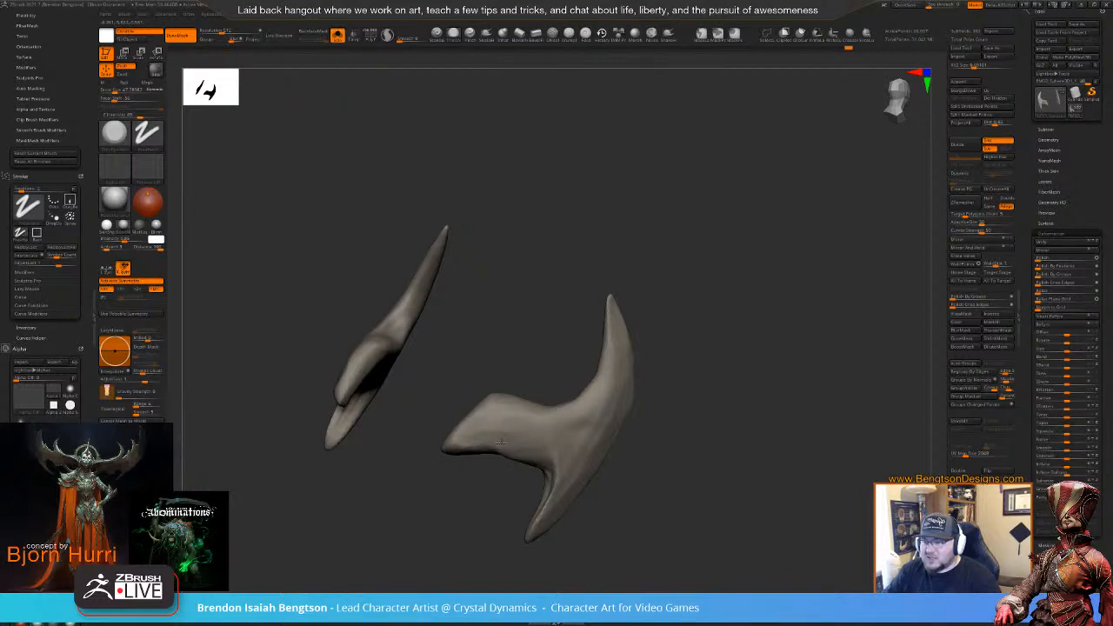
- Add volume along the underside of the jaw spike's base and down its lower tip
left_click_drag(521, 368, 600, 419)
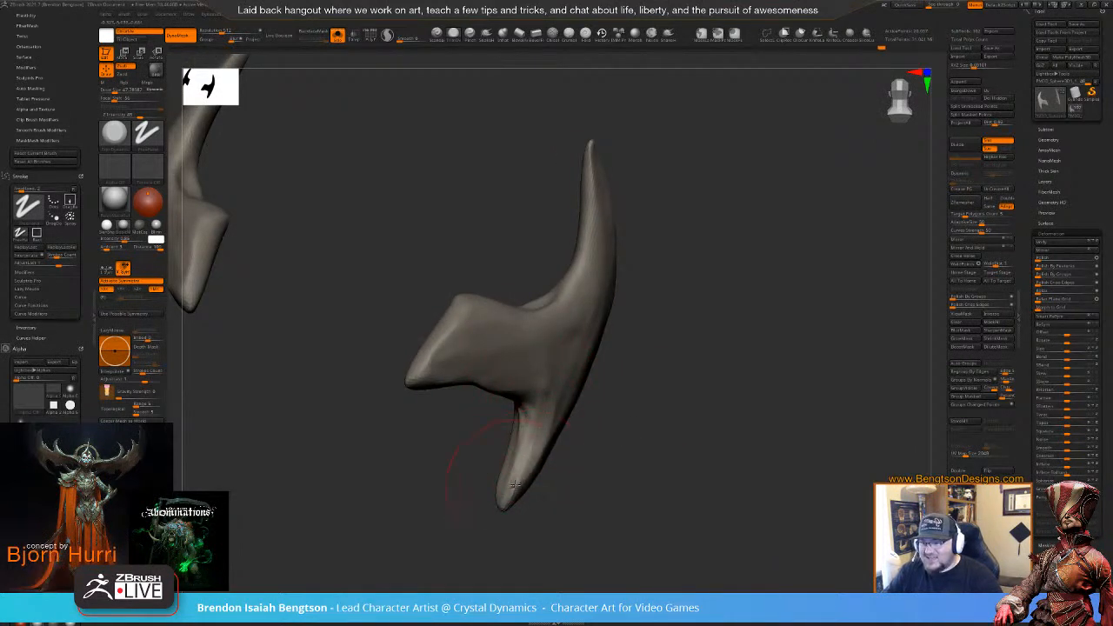
left_click_drag(620, 452, 600, 424)
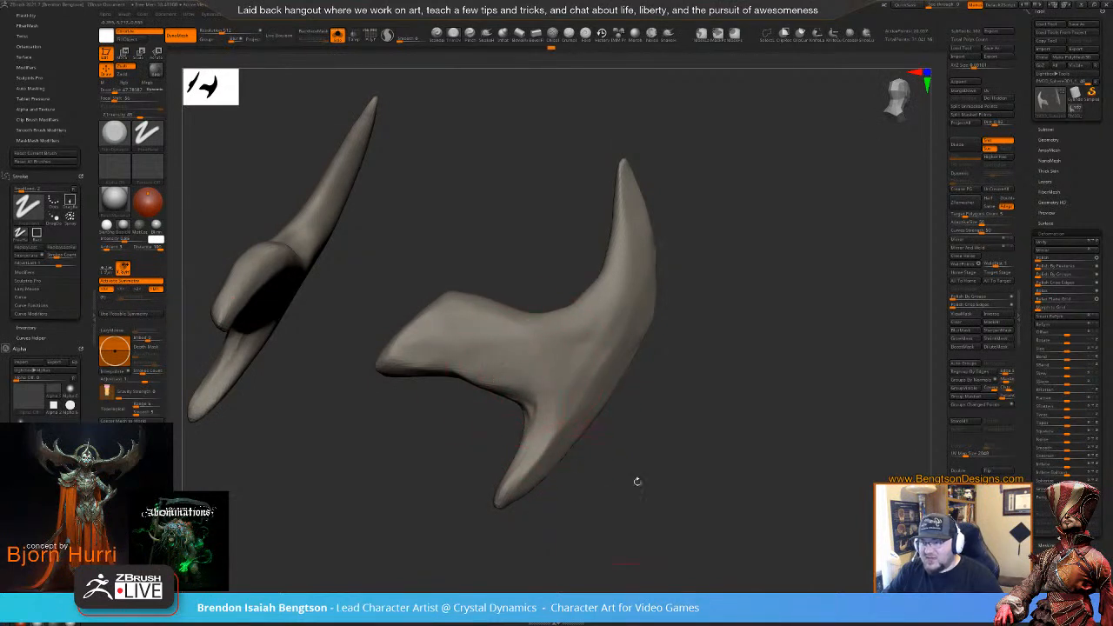
left_click_drag(638, 482, 613, 325)
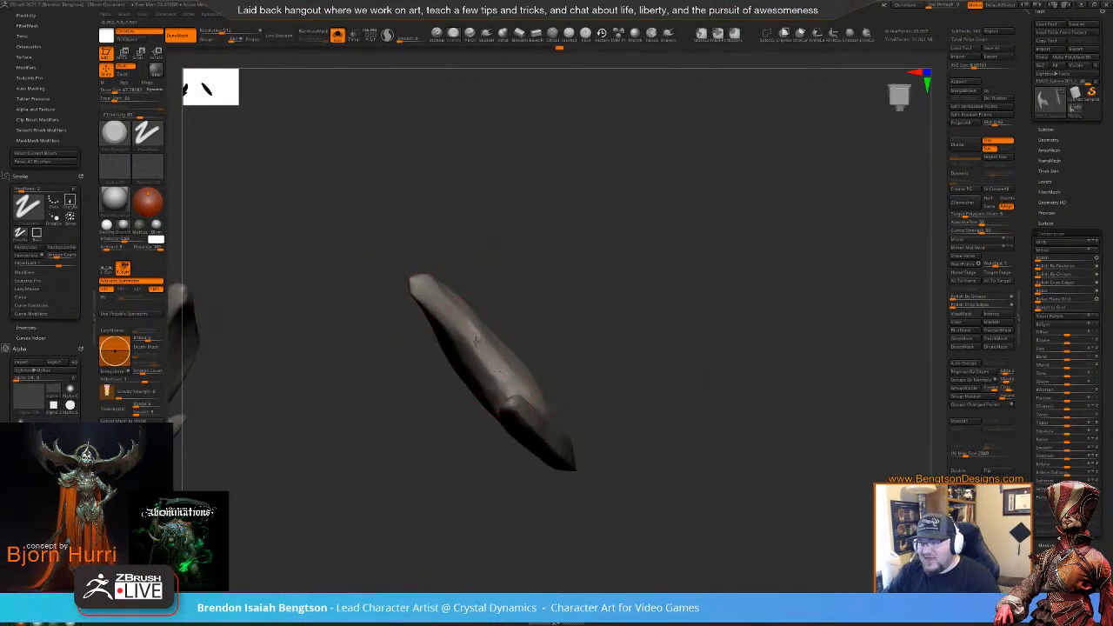
left_click_drag(529, 259, 595, 345)
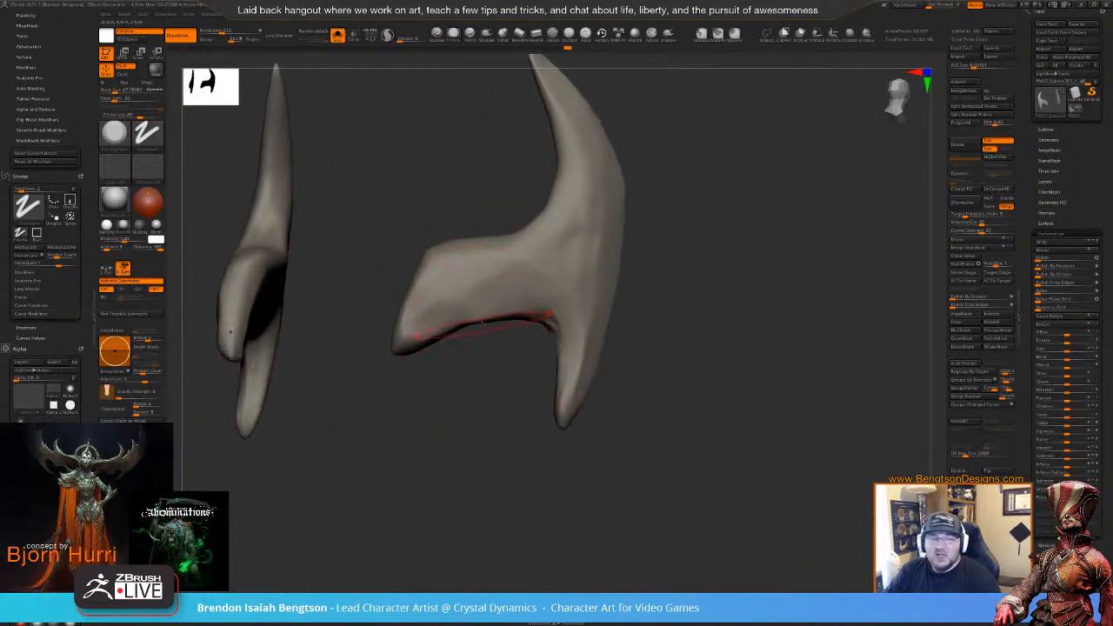
mouse_move(492, 383)
left_mouse_down()
mouse_move(535, 322)
mouse_move(555, 331)
mouse_move(556, 288)
mouse_move(603, 331)
mouse_move(604, 271)
left_mouse_up()
- Define the crease along the jaw spike's inner edge with a smaller brush and flatten the surrounding surface
key("space")
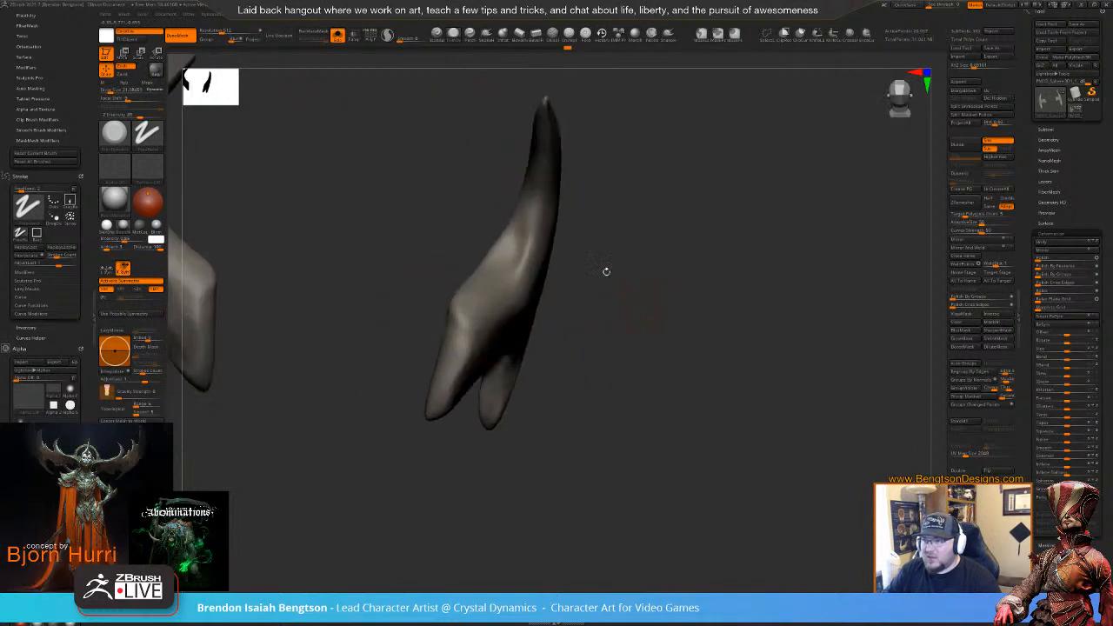
left_click_drag(612, 208, 634, 192)
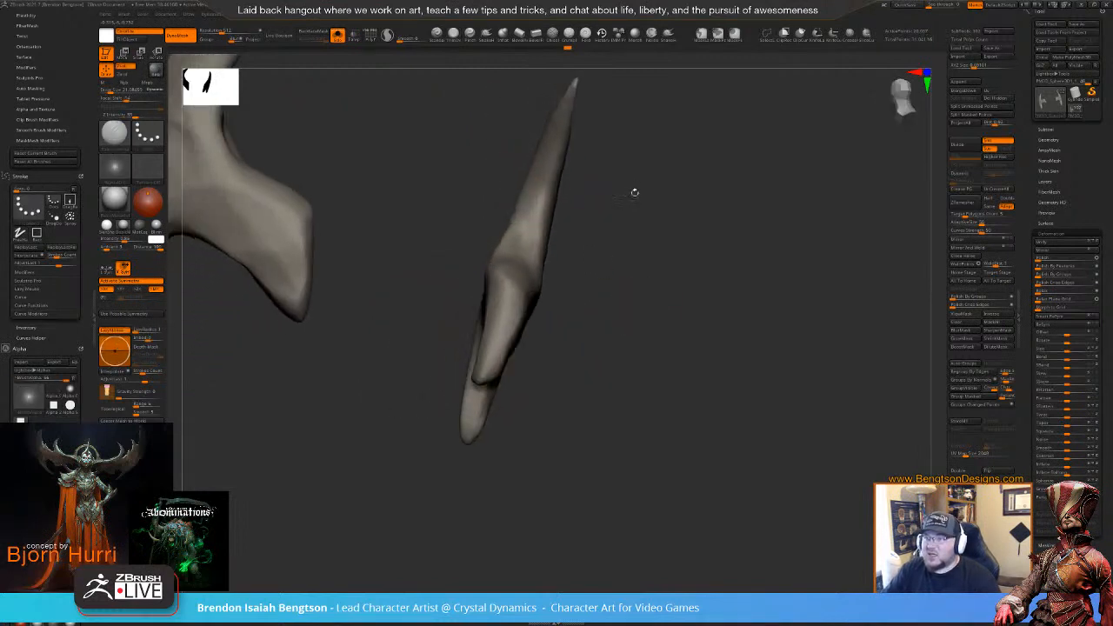
left_click_drag(533, 212, 524, 246)
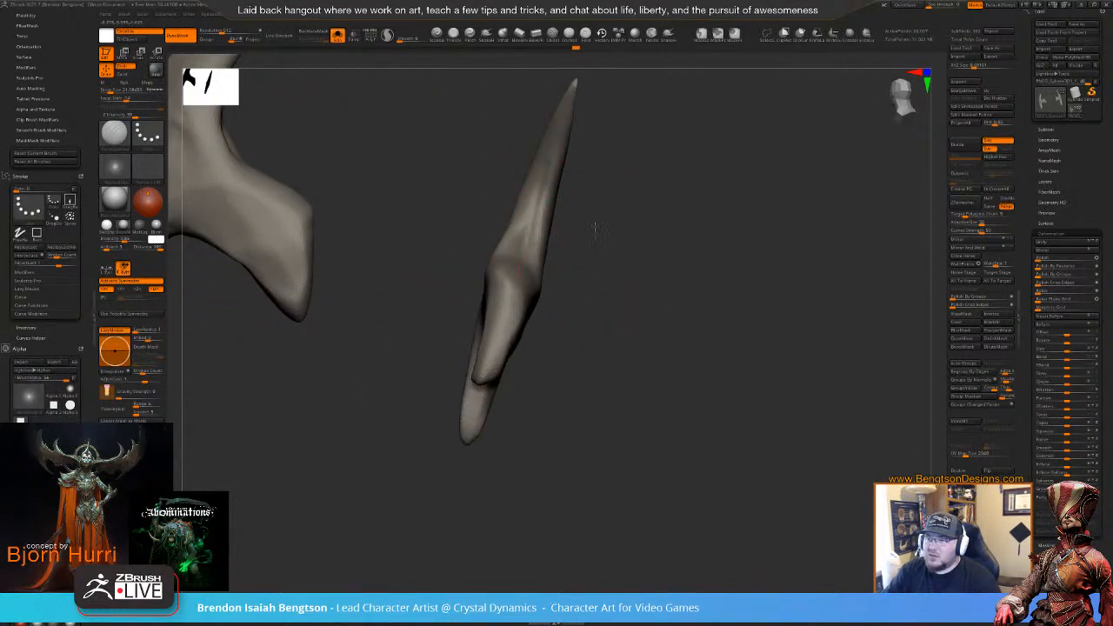
mouse_move(594, 227)
left_mouse_down()
mouse_move(593, 205)
mouse_move(648, 236)
mouse_move(599, 278)
mouse_move(618, 281)
mouse_move(627, 256)
mouse_move(481, 335)
mouse_move(477, 327)
mouse_move(519, 315)
mouse_move(600, 256)
mouse_move(562, 334)
left_mouse_up()
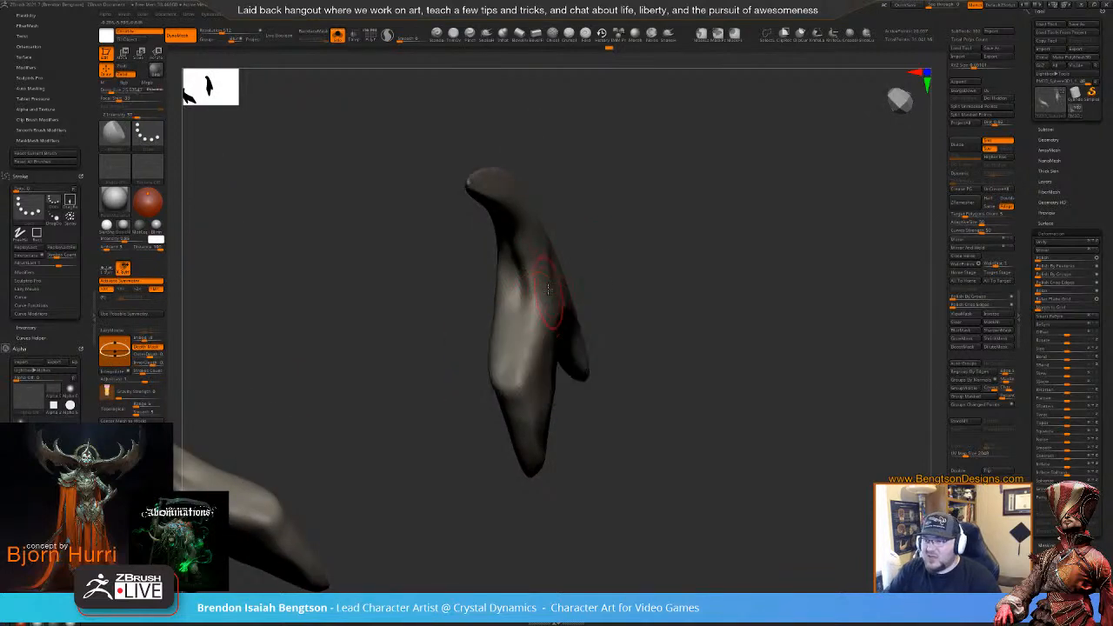
left_click_drag(634, 196, 542, 309)
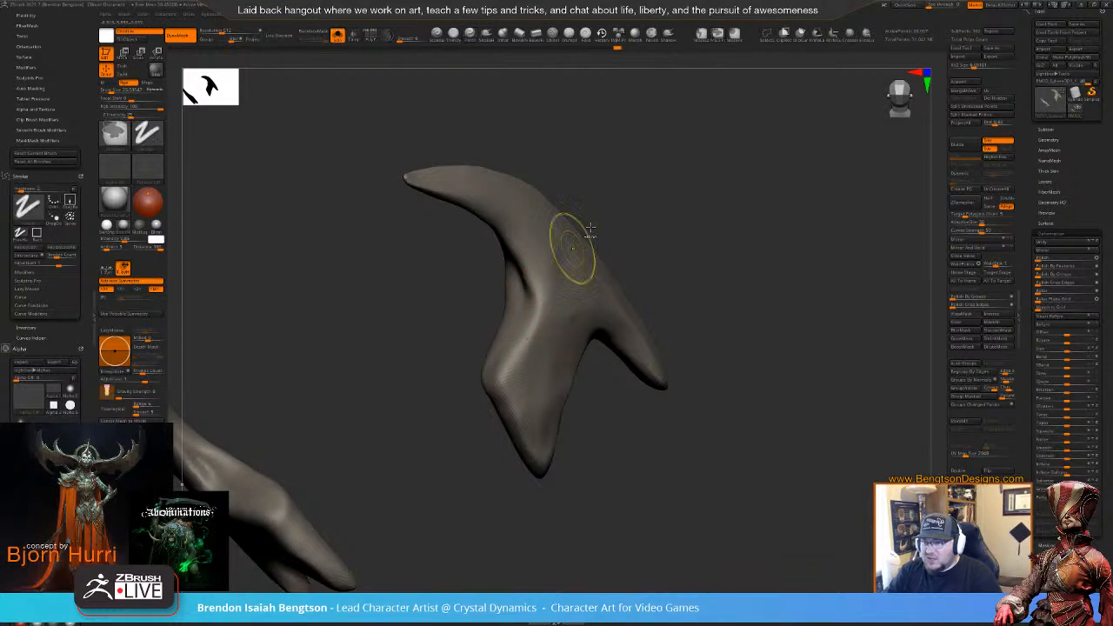
left_click_drag(577, 248, 653, 193)
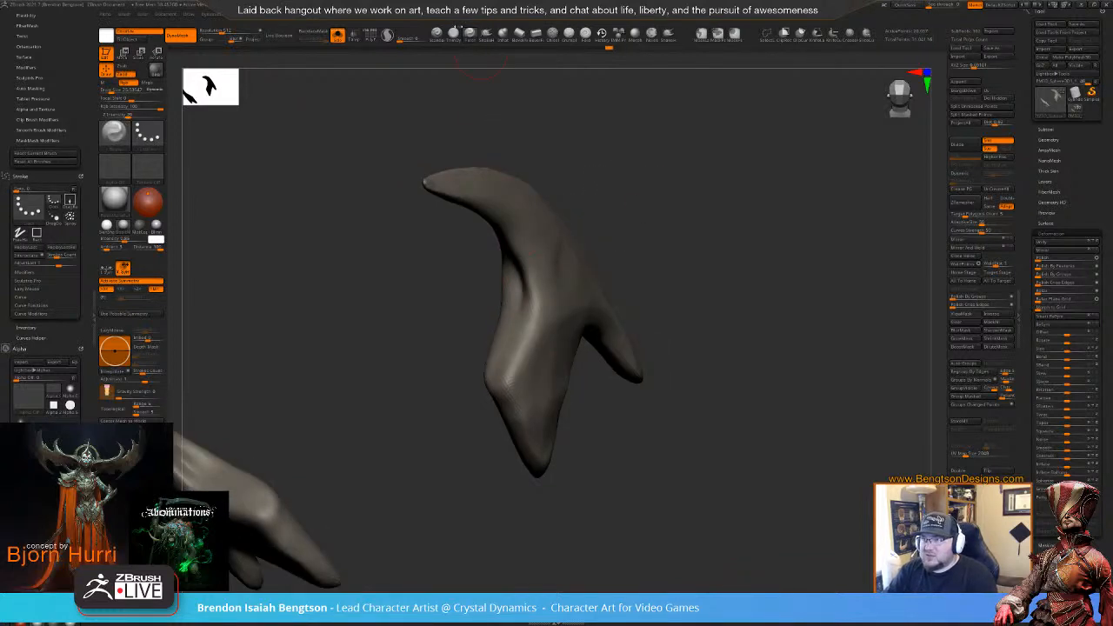
- Build up the ridge between the jaw spike's blade and the end of its attachment base
left_click(453, 33)
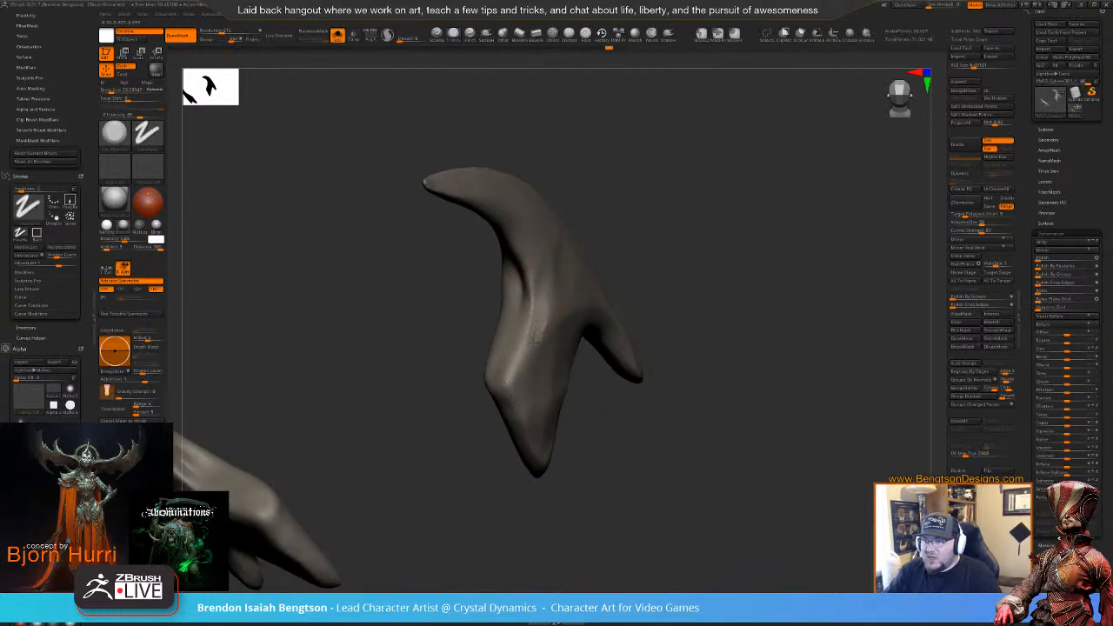
left_click_drag(535, 337, 521, 370)
mouse_move(538, 284)
left_mouse_down()
mouse_move(520, 368)
mouse_move(531, 348)
mouse_move(532, 361)
left_mouse_up()
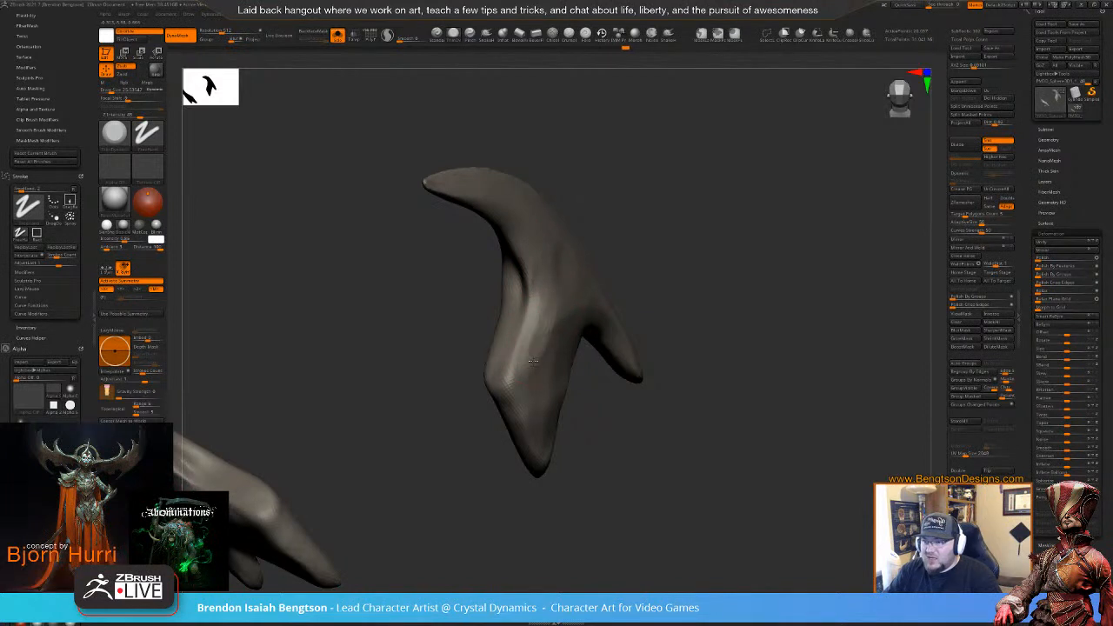
mouse_move(540, 306)
left_mouse_down()
mouse_move(527, 352)
mouse_move(534, 324)
left_mouse_up()
left_click_drag(630, 222, 716, 234)
mouse_move(572, 284)
left_mouse_down()
mouse_move(631, 356)
mouse_move(619, 356)
left_mouse_up()
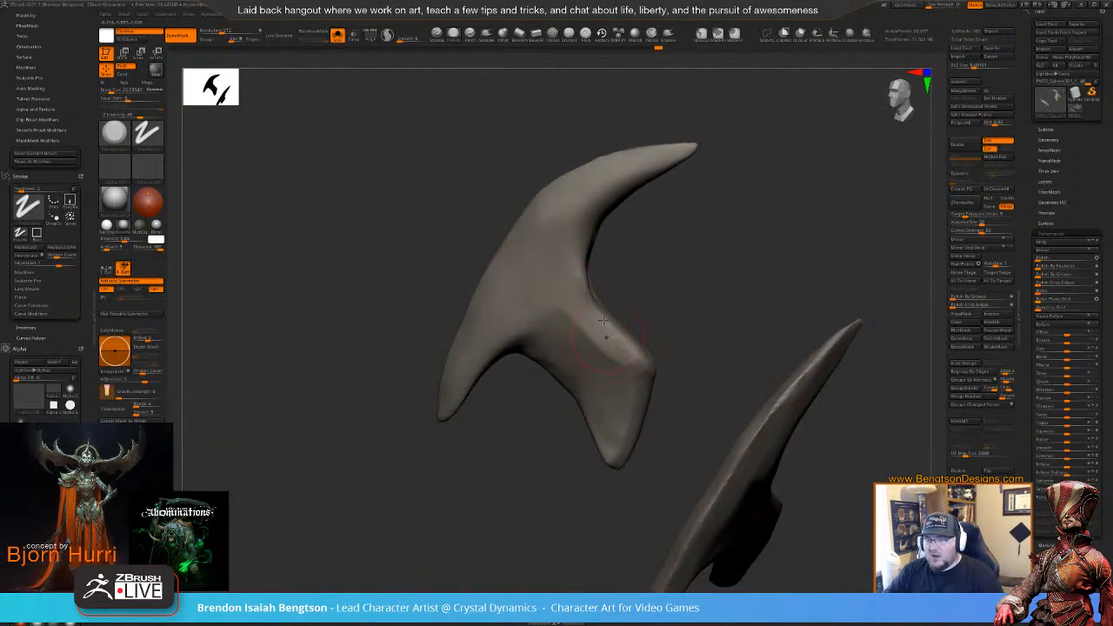
mouse_move(681, 266)
left_mouse_down()
mouse_move(669, 244)
mouse_move(576, 256)
left_mouse_up()
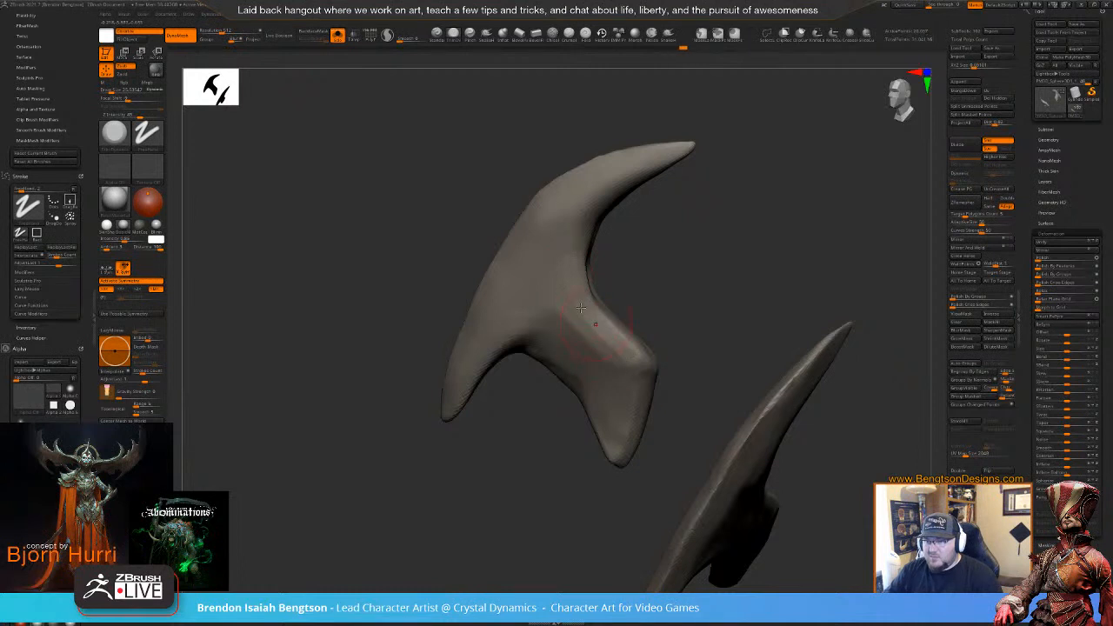
- Refine the surface along the jaw spike's outer edge down to its lower tip and bring the rest of the character back into view
mouse_move(672, 290)
left_mouse_down()
mouse_move(581, 274)
mouse_move(622, 287)
mouse_move(593, 279)
left_mouse_up()
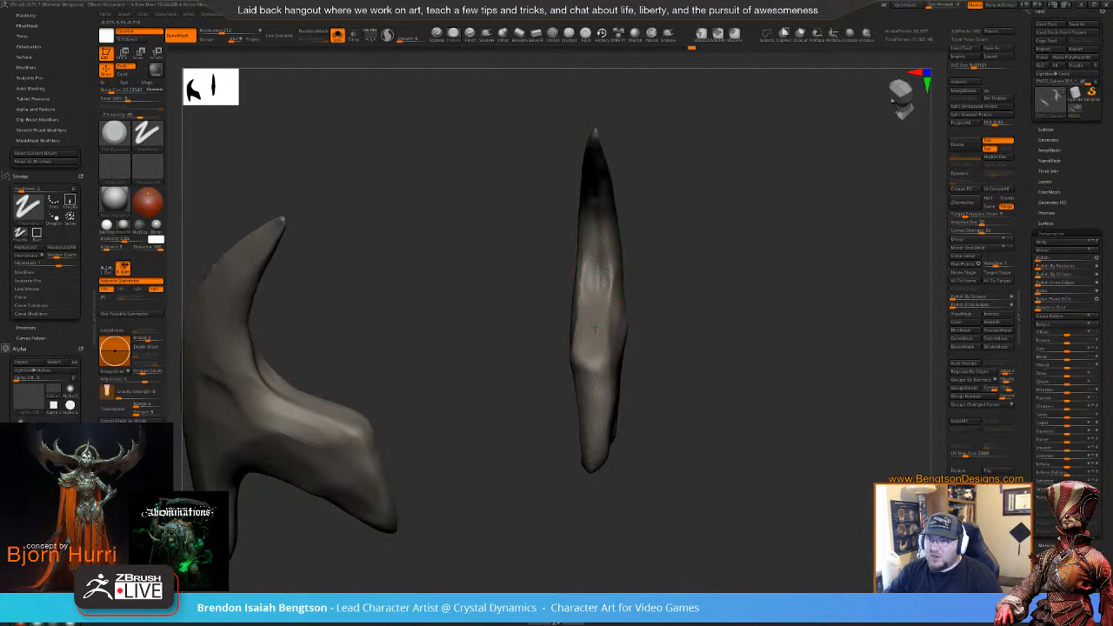
left_click_drag(728, 305, 656, 229, "alt")
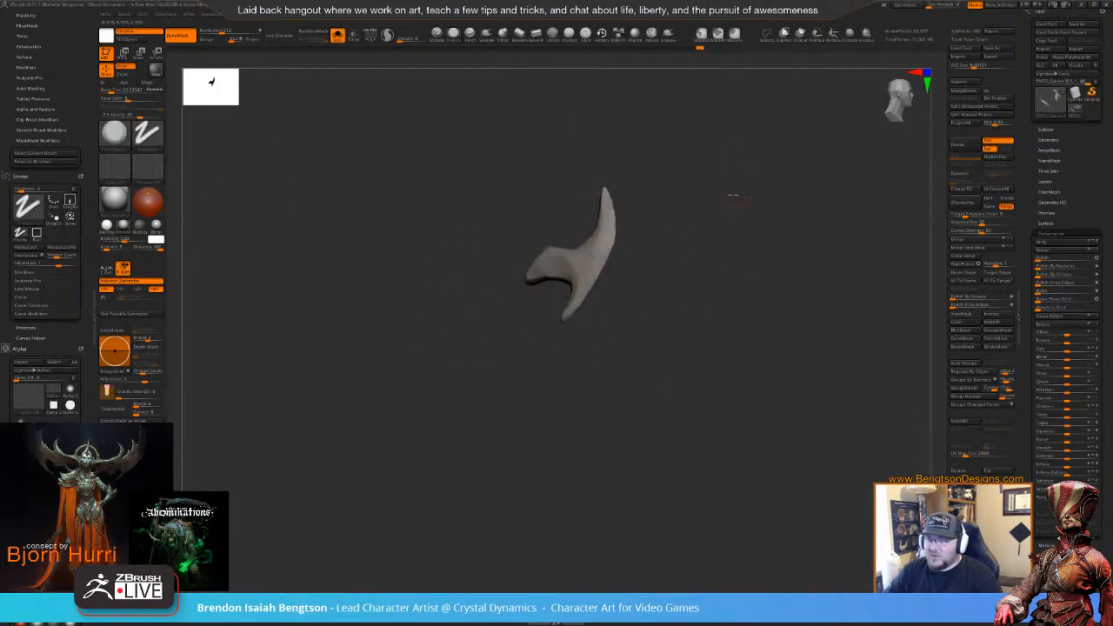
left_click_drag(733, 196, 569, 229)
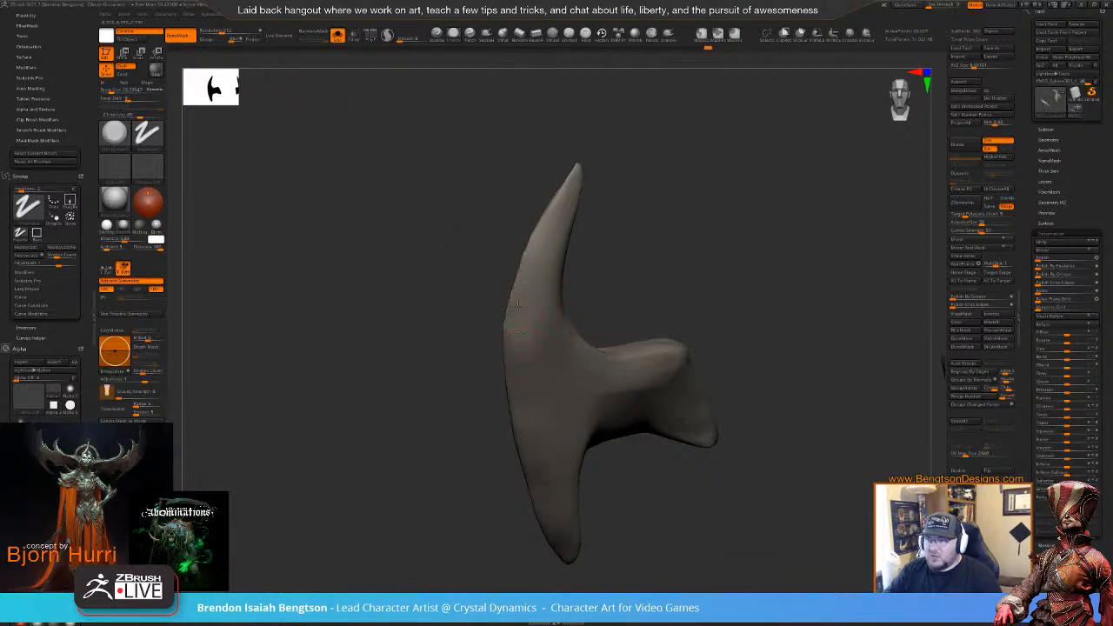
left_click_drag(526, 456, 557, 521)
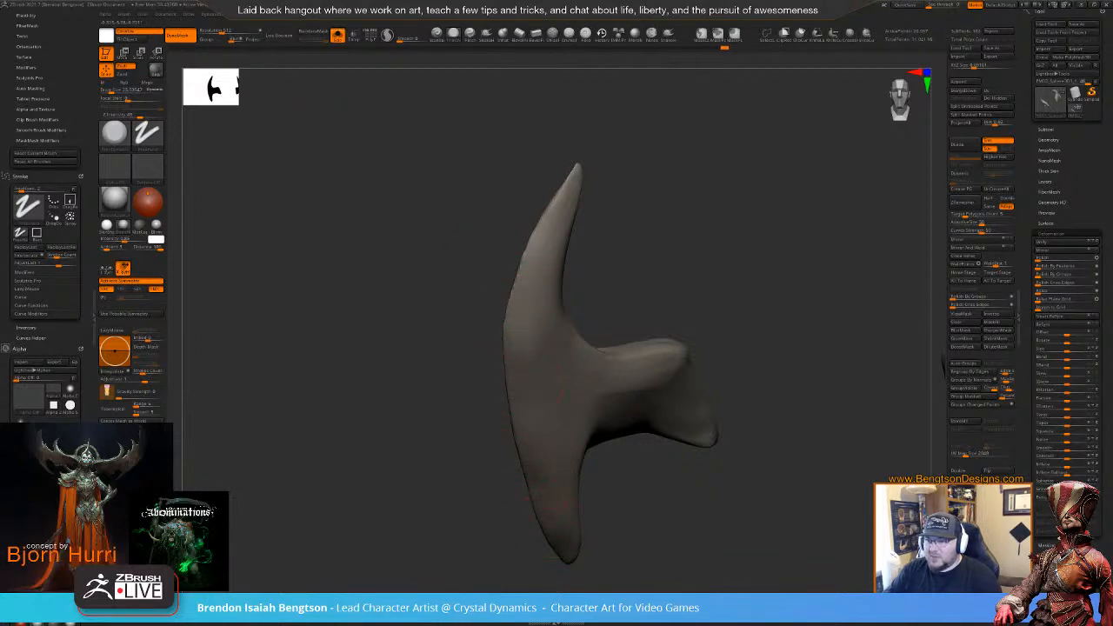
left_click_drag(543, 469, 567, 546)
right_click_drag(612, 521, 650, 290, "ctrl")
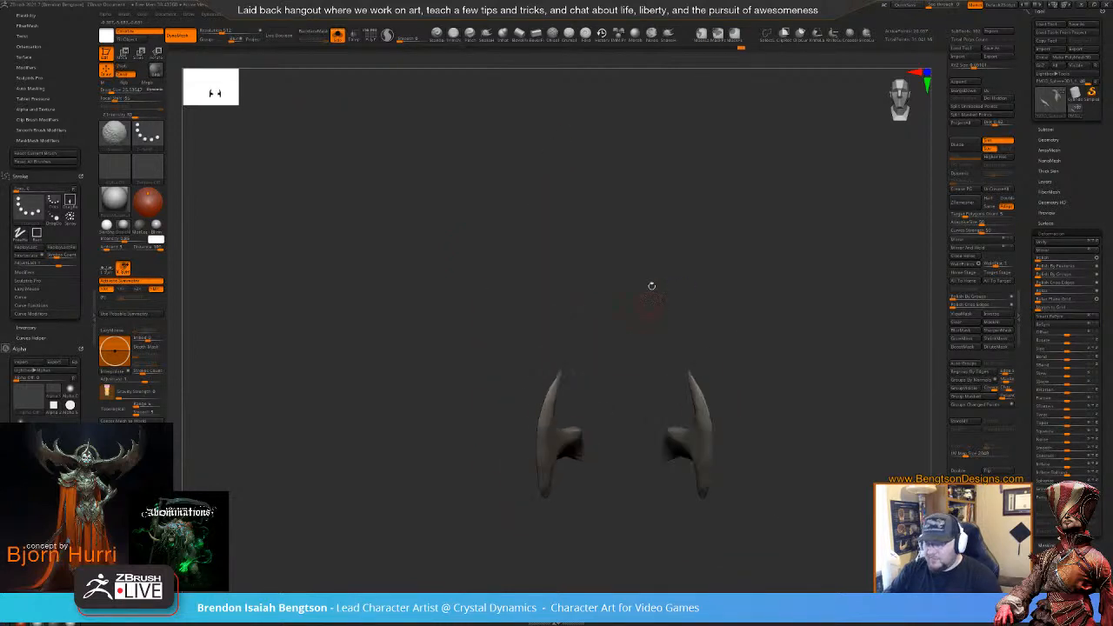
key("alt+s")
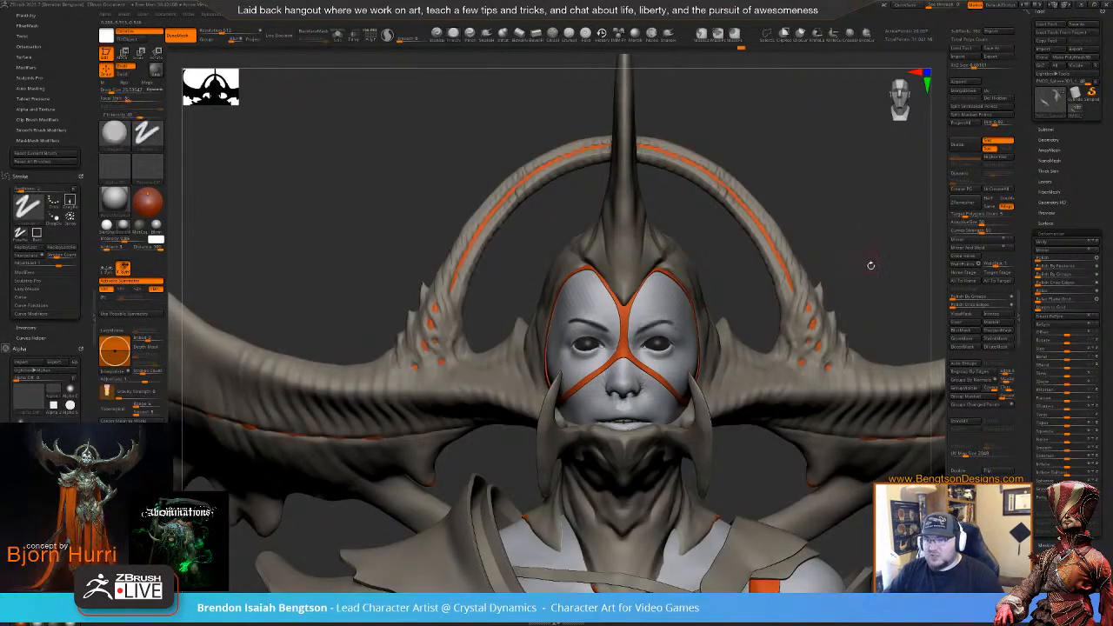
- Examine the full character's silhouette from the front and three-quarter side, and inspect the armour, straps and ropes around the torso and hip
mouse_move(870, 266)
right_mouse_down("ctrl")
mouse_move(792, 94)
mouse_move(780, 157)
right_mouse_up("ctrl")
right_click_drag(796, 468, 785, 243, "alt")
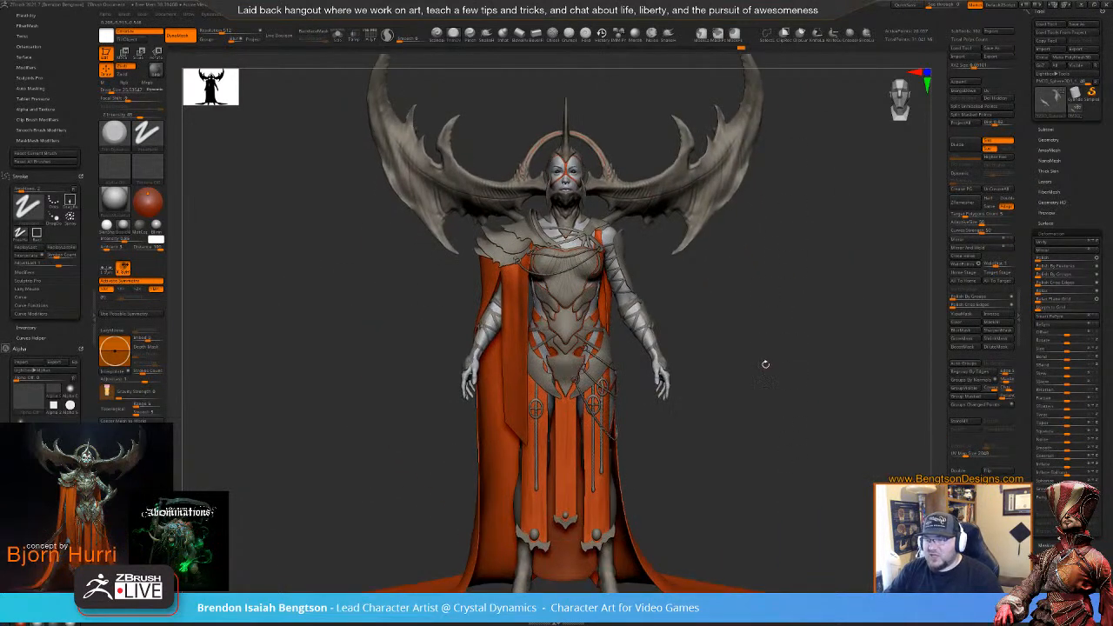
right_click_drag(763, 363, 804, 383)
right_click_drag(730, 372, 761, 365)
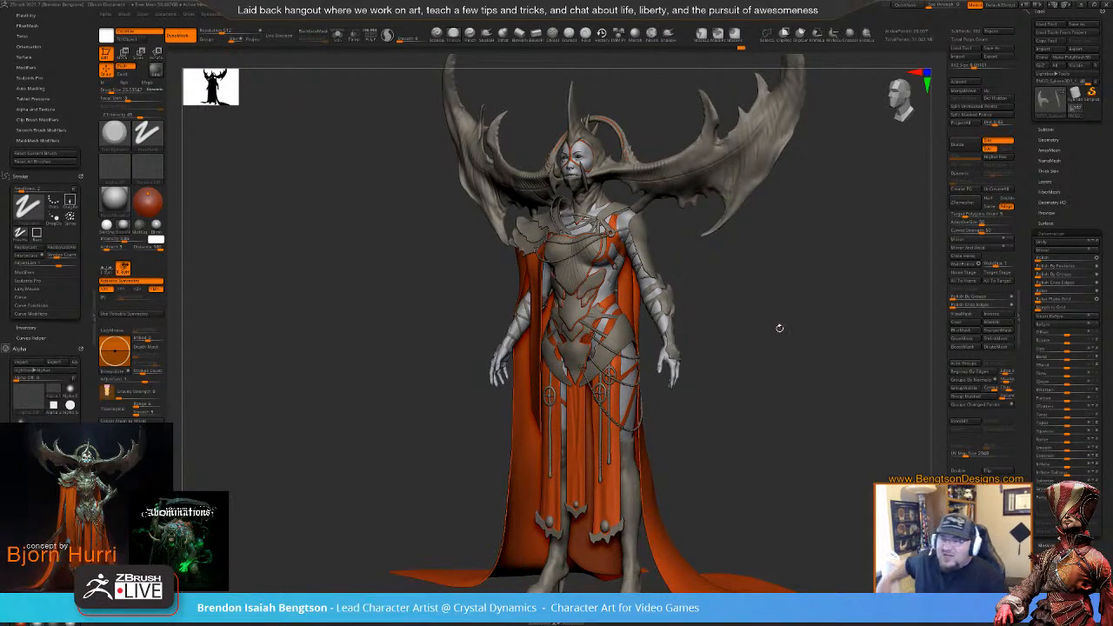
right_click_drag(777, 313, 666, 278, "shift")
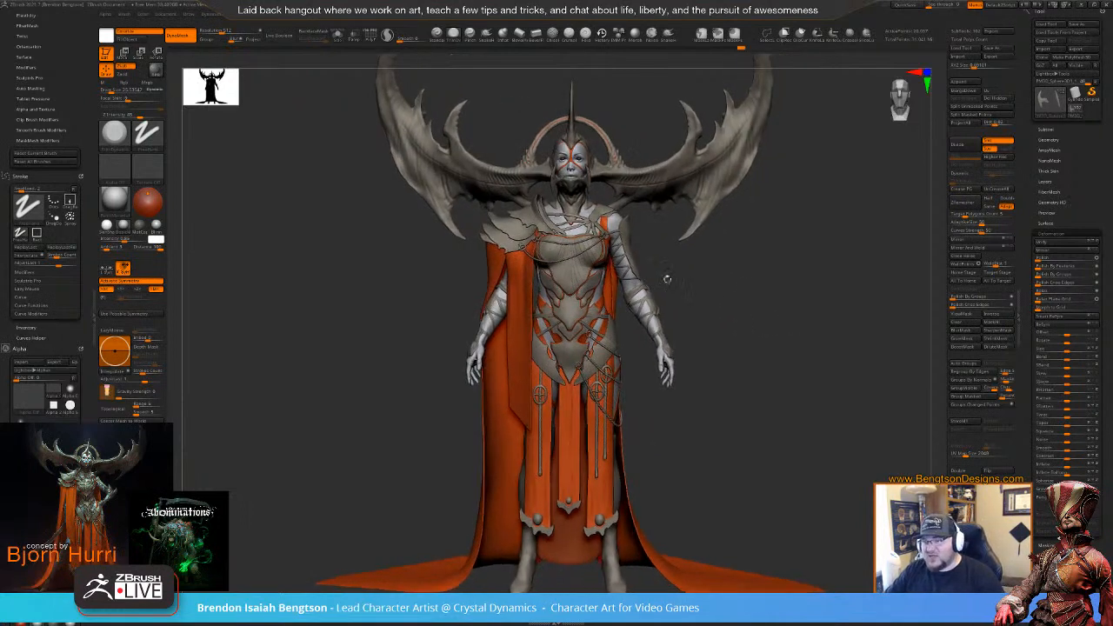
right_click_drag(785, 283, 887, 383, "ctrl")
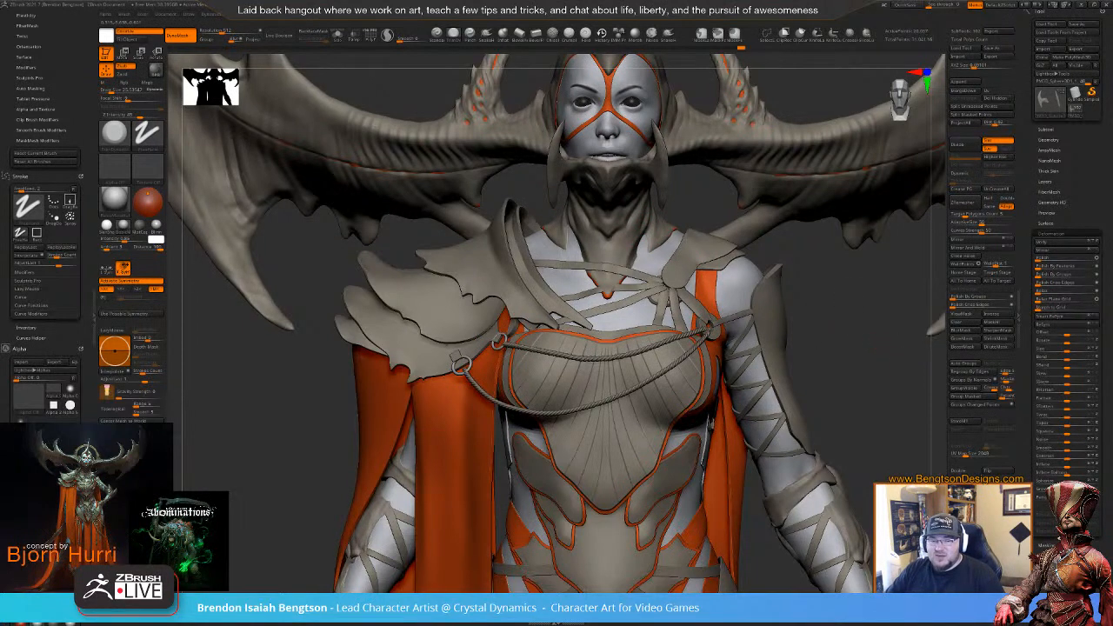
right_click_drag(887, 366, 861, 214, "ctrl")
right_click_drag(831, 313, 828, 247, "alt")
right_click_drag(766, 286, 800, 87, "alt")
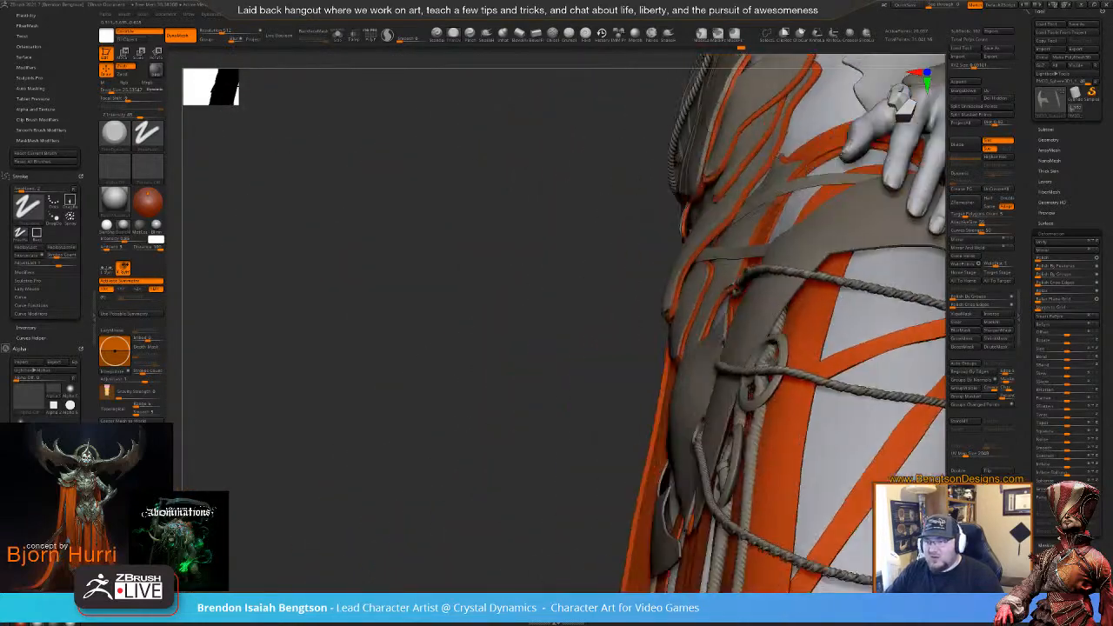
right_click_drag(695, 270, 713, 243, "ctrl")
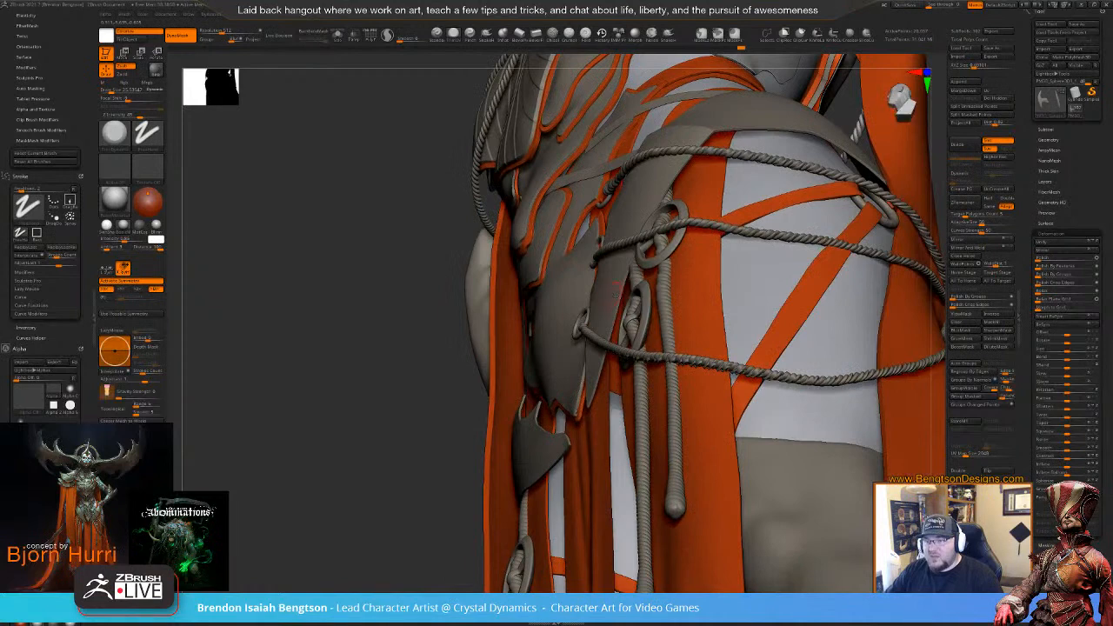
right_click_drag(666, 358, 659, 257)
right_click_drag(642, 307, 557, 414)
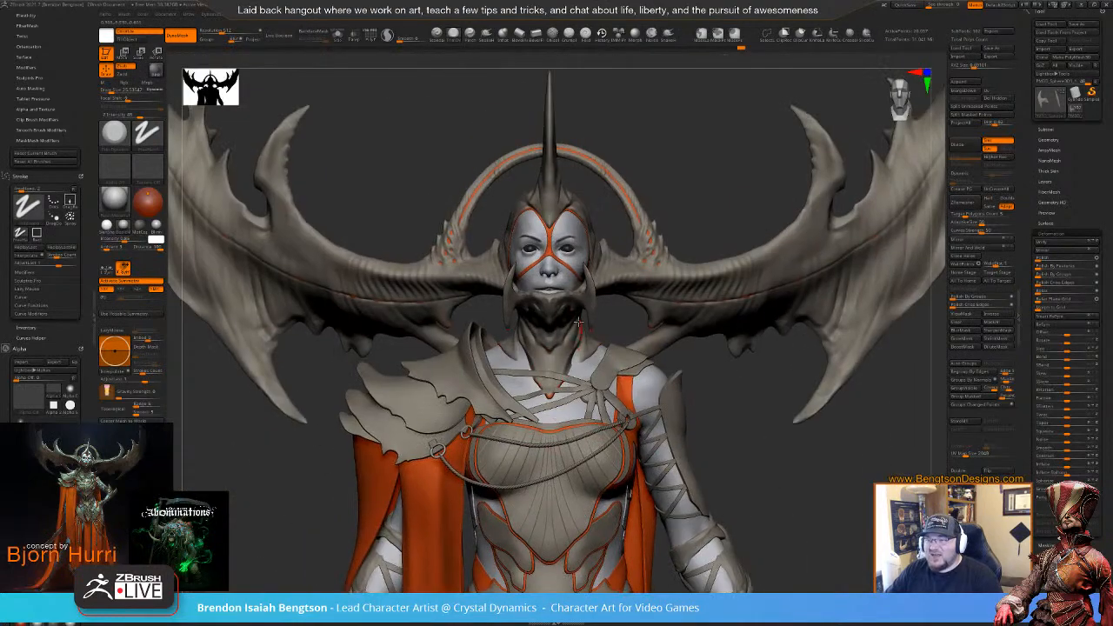
- Check how the jaw spikes attach to the chin armour from the front and from below
right_click_drag(578, 322, 600, 539)
right_click_drag(580, 277, 578, 352, "alt")
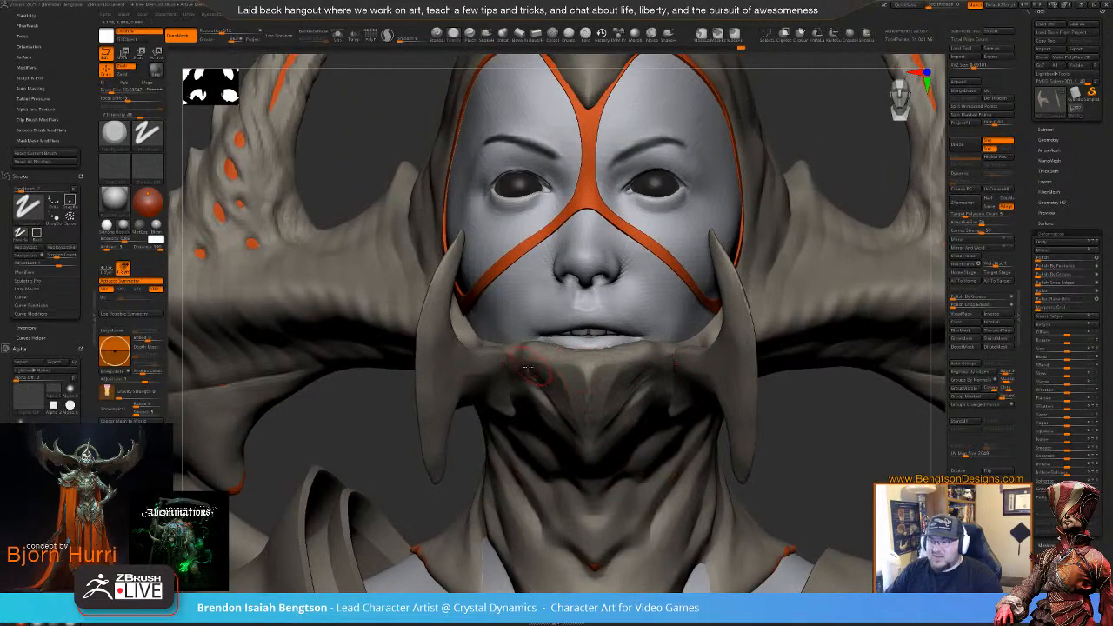
right_click_drag(795, 446, 592, 278)
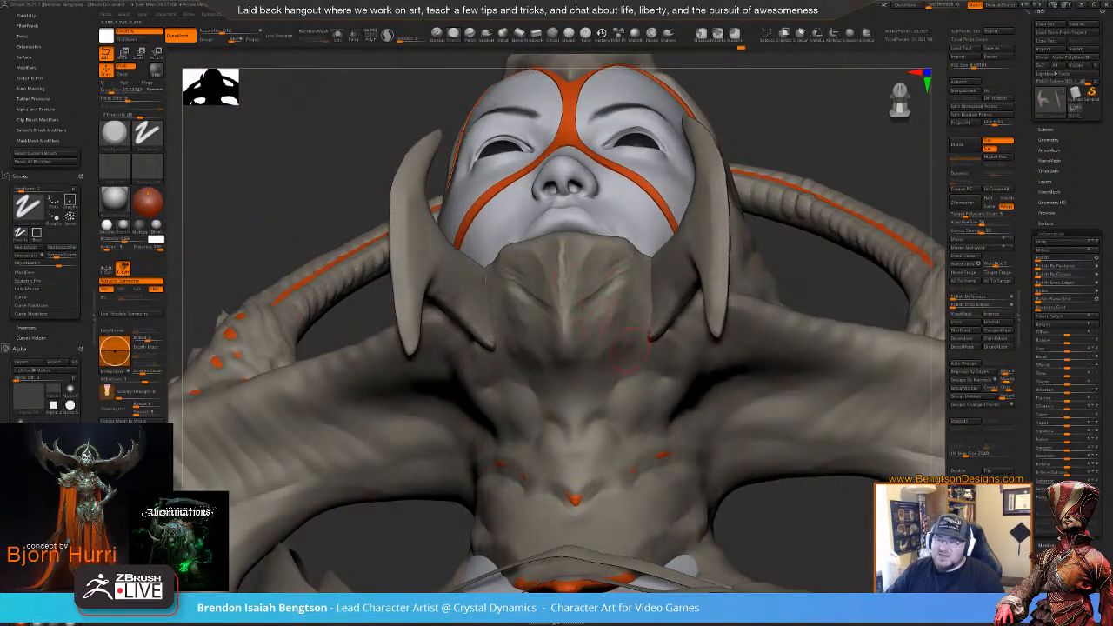
- Carve a continuous V-shaped orange trim line across the front of the throat on the neck piece with the DamStandard brush
key("b")
key("d")
key("s")
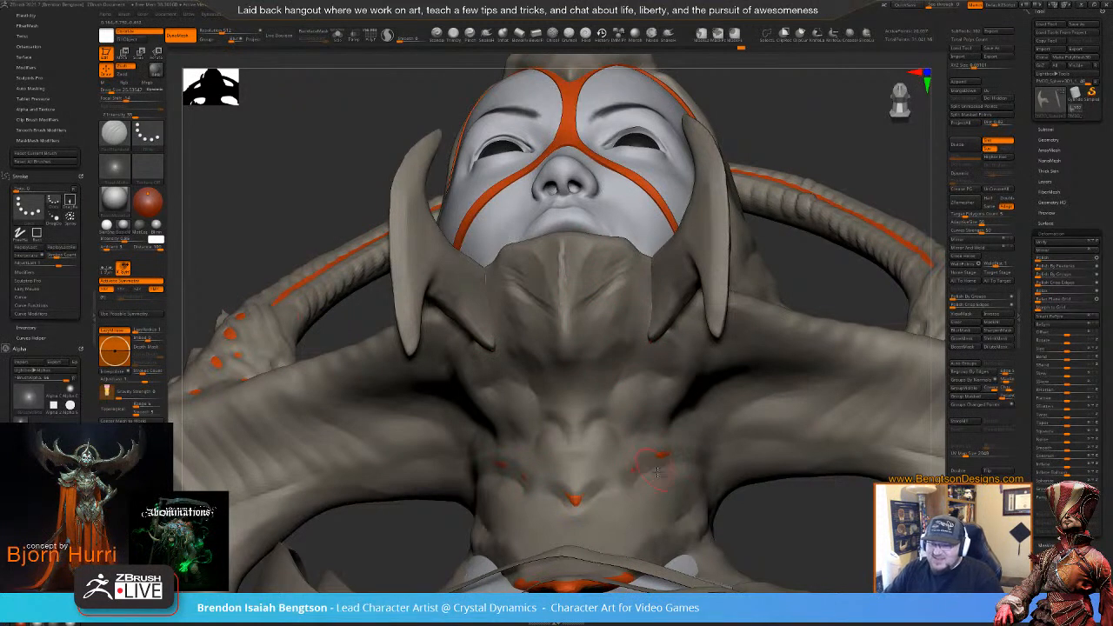
left_click(657, 473, "alt")
left_click_drag(671, 453, 609, 494)
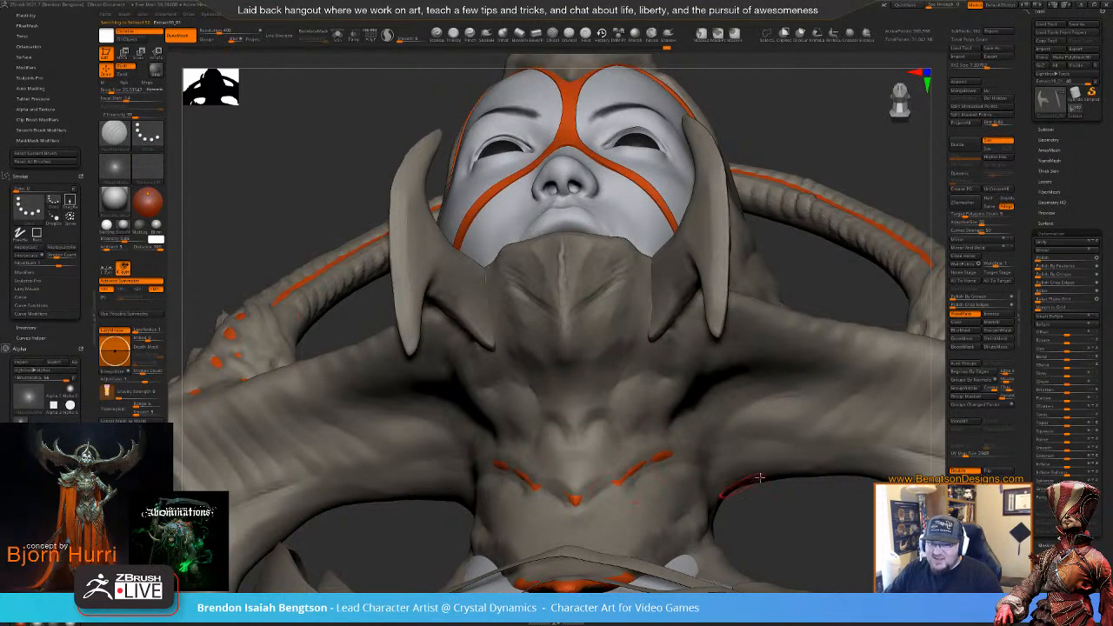
left_click(959, 322)
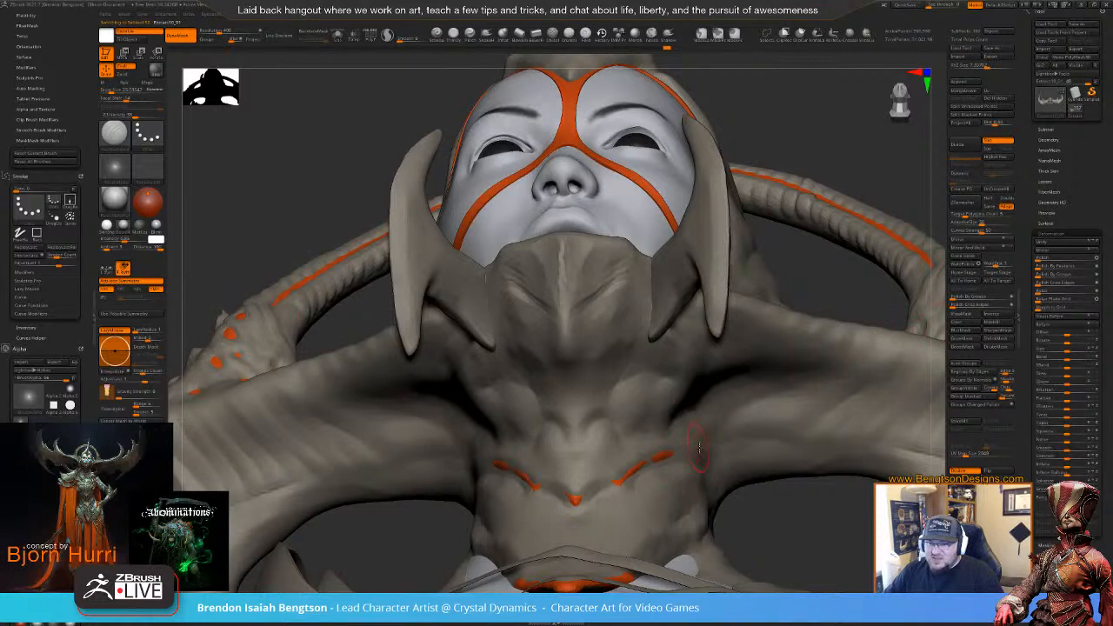
left_click_drag(698, 448, 583, 501)
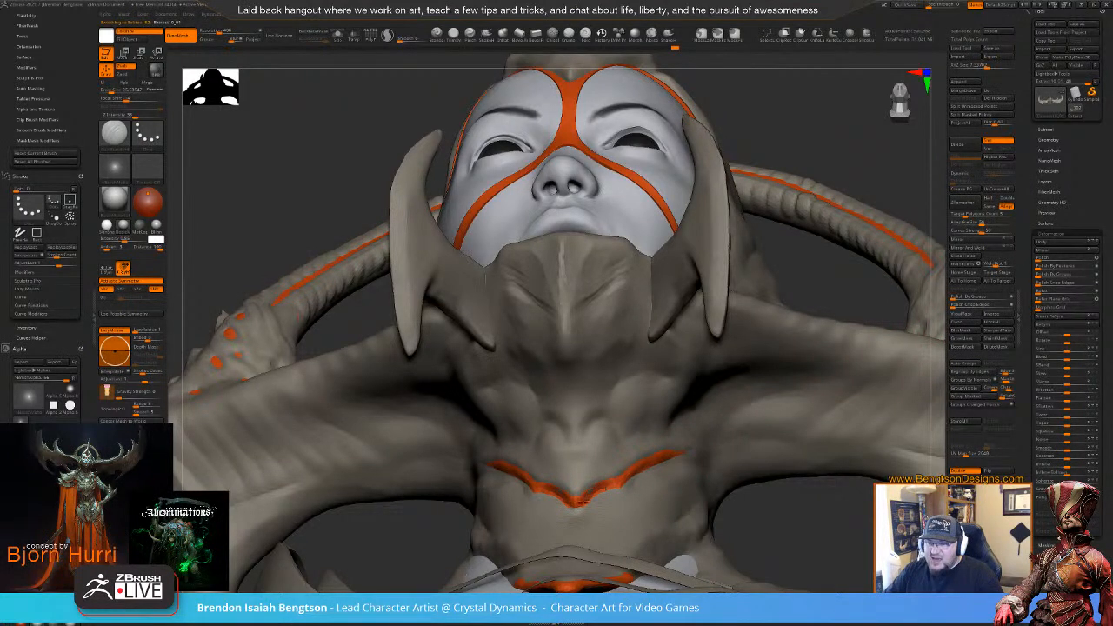
- Carve an orange trim line along the side edge of the neck piece, just above the chest straps
left_click_drag(809, 536, 856, 435, "alt")
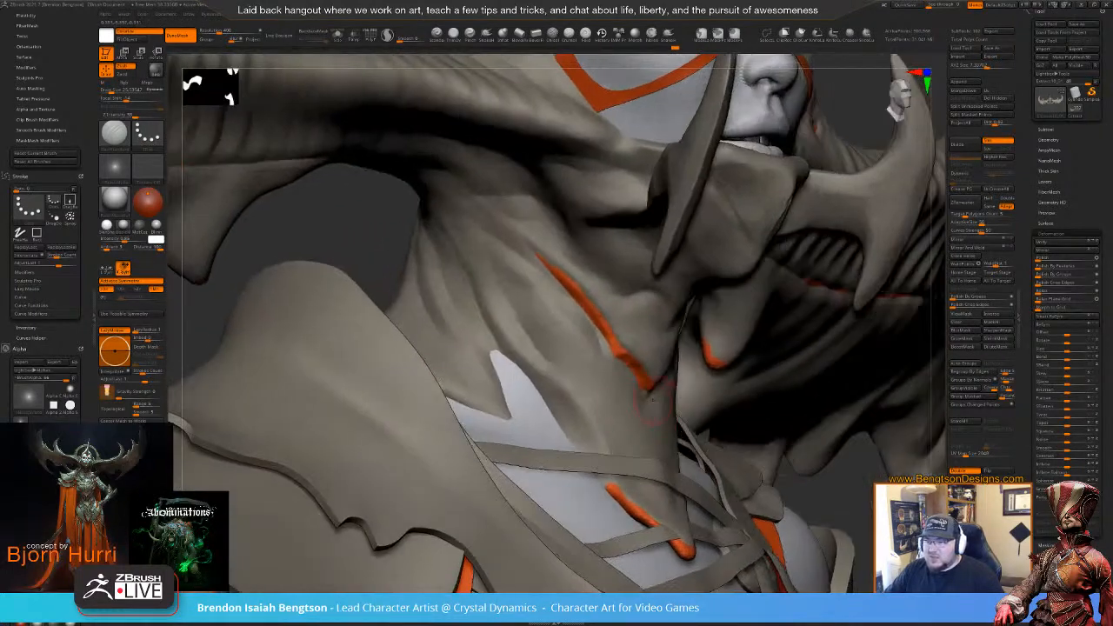
mouse_move(527, 375)
left_mouse_down()
mouse_move(572, 435)
mouse_move(562, 432)
left_mouse_up()
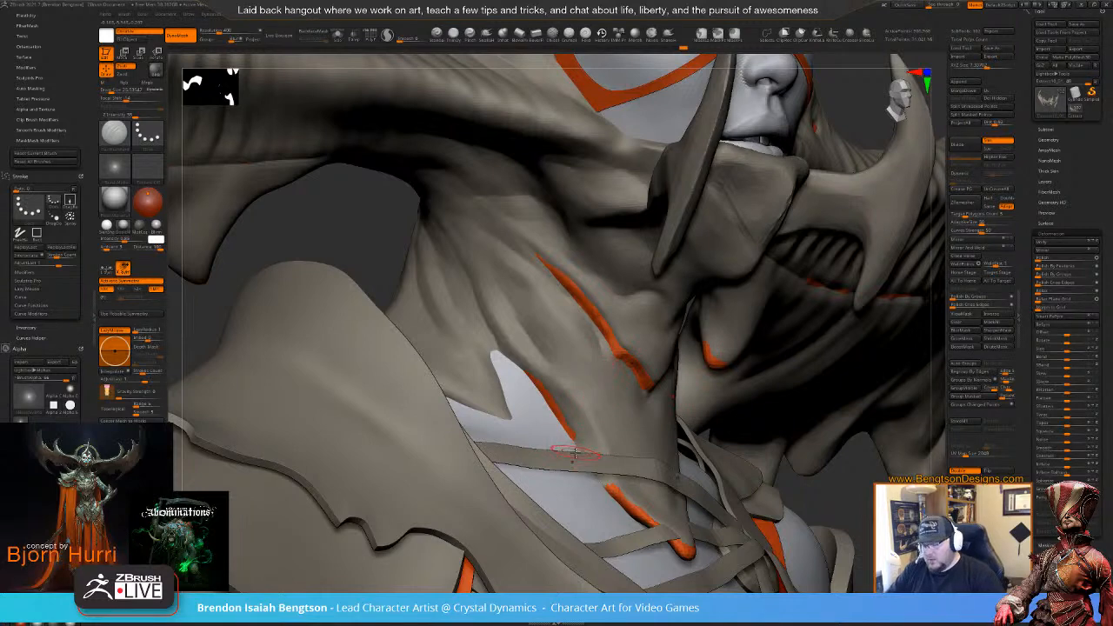
key("shift+s")
key("shift+s")
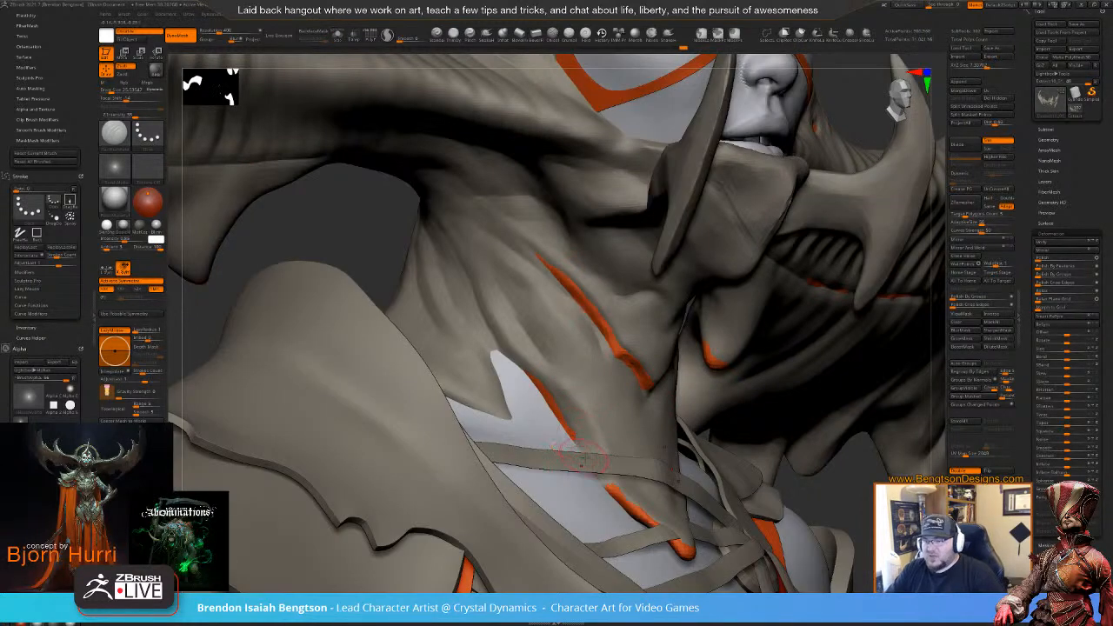
- Refine the lower side edges of the neck piece with the other subtools ghosted, and restore the normal display
key("shift+t")
mouse_move(571, 429)
left_mouse_down()
mouse_move(609, 494)
mouse_move(581, 454)
left_mouse_up()
left_click_drag(554, 419, 513, 363)
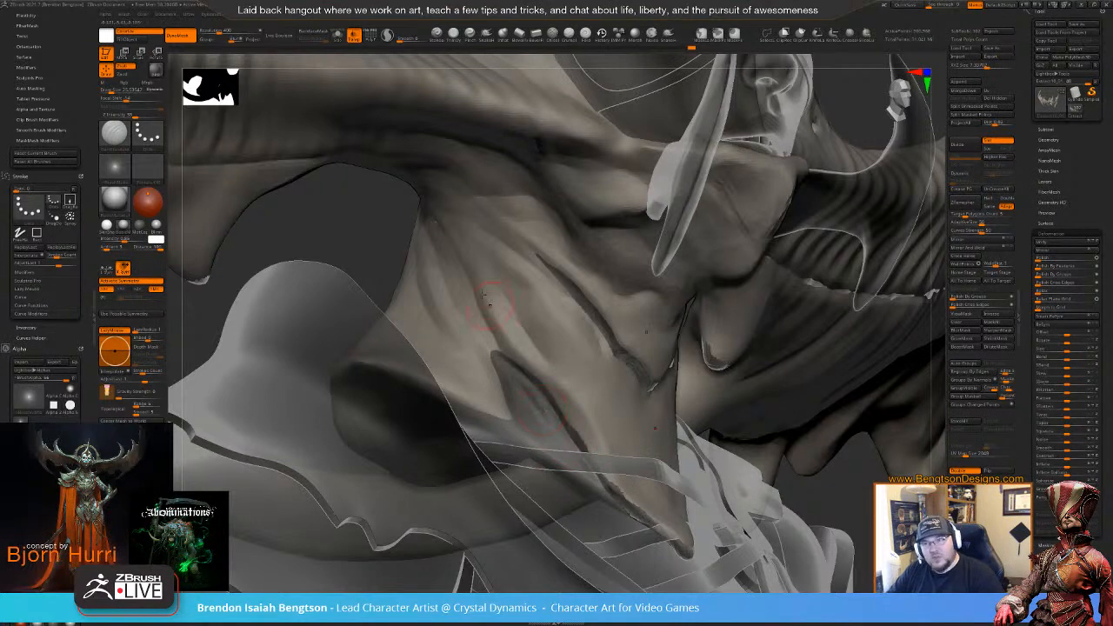
mouse_move(343, 272)
left_mouse_down()
mouse_move(368, 246)
mouse_move(399, 296)
mouse_move(397, 335)
left_mouse_up()
key("shift+t")
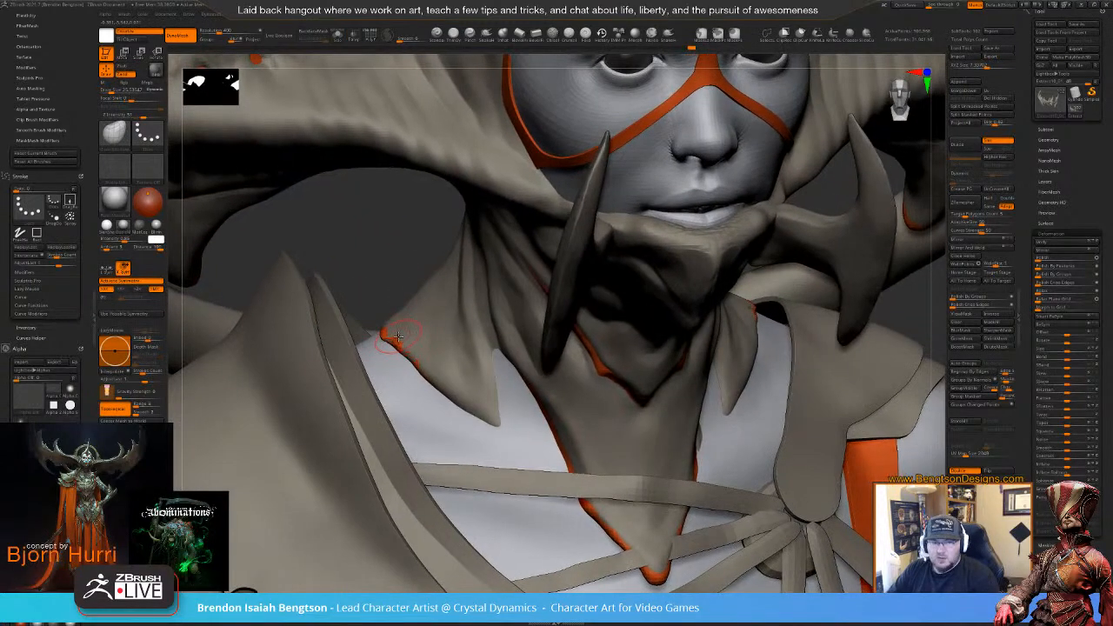
- Enlarge the draw size and reshape the edge of the neck piece's shoulder flap with the Move brush
key("space")
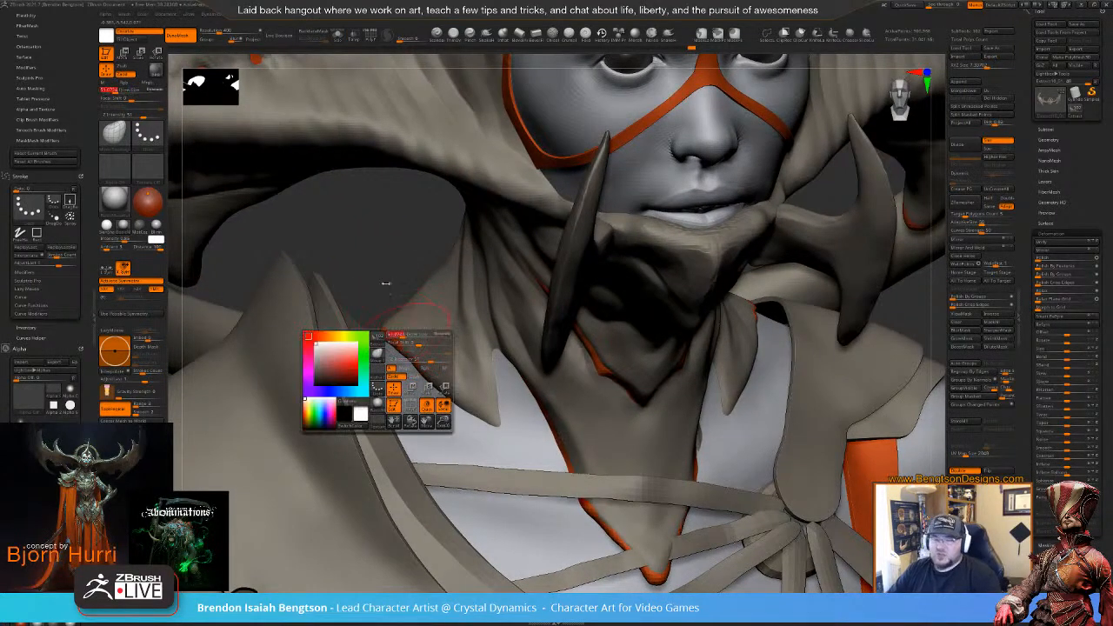
mouse_move(386, 283)
left_mouse_down()
mouse_move(390, 267)
mouse_move(397, 353)
left_mouse_up()
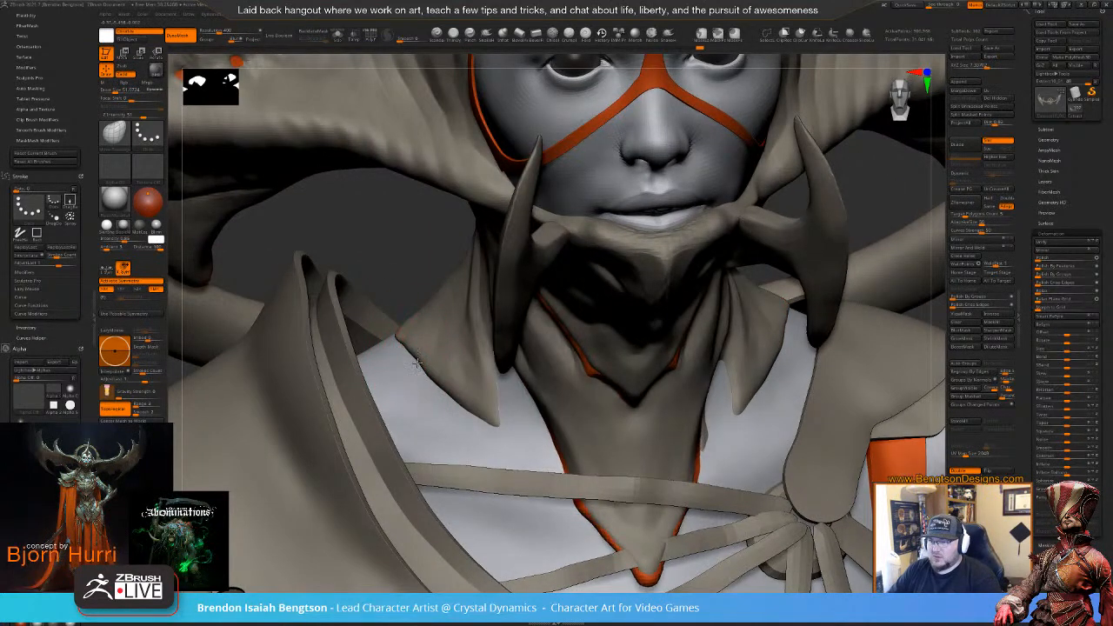
mouse_move(439, 295)
left_mouse_down()
mouse_move(420, 251)
mouse_move(389, 314)
mouse_move(409, 287)
mouse_move(401, 295)
left_mouse_up()
- Adjust the brush size and extend the V-shaped orange trim line up the side of the neck
key("space")
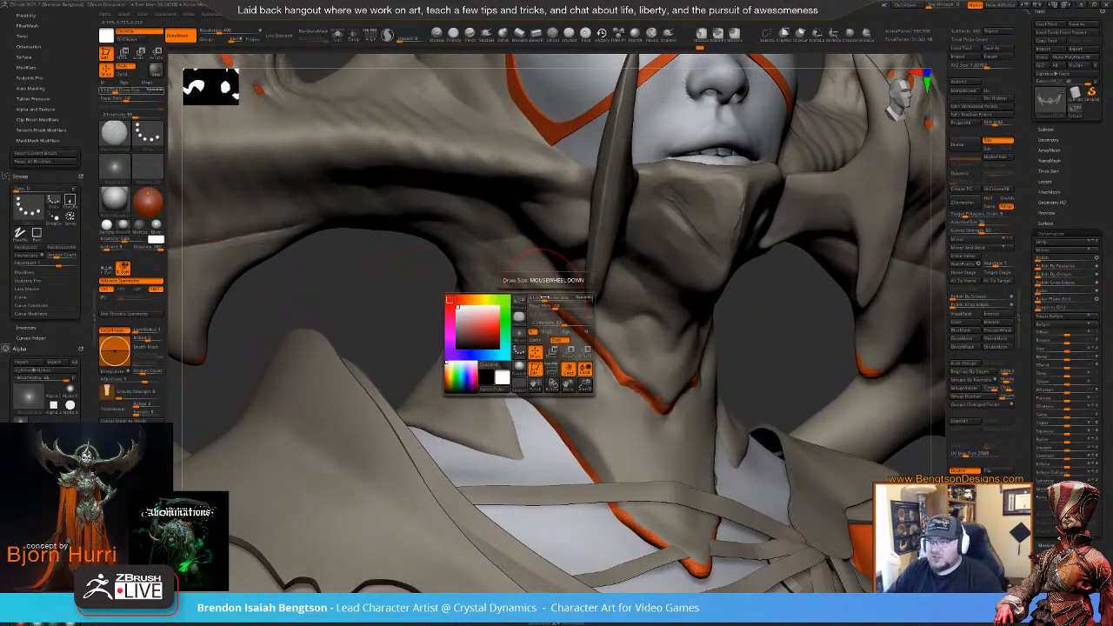
left_click_drag(492, 271, 556, 320)
left_click_drag(483, 260, 563, 329)
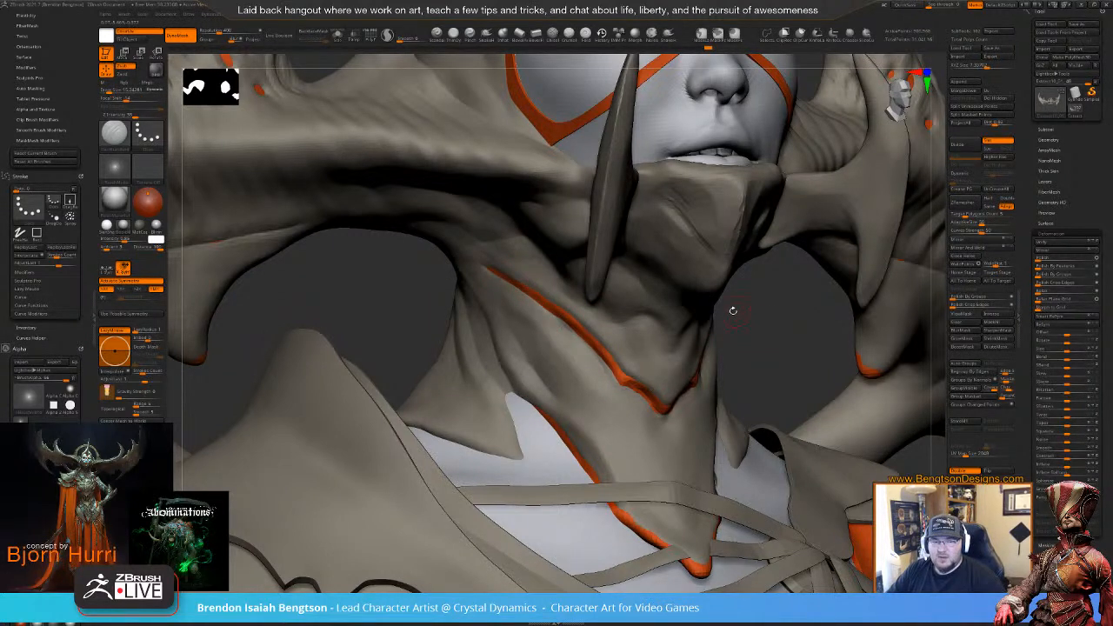
left_click_drag(751, 331, 704, 339)
left_click_drag(614, 380, 611, 388)
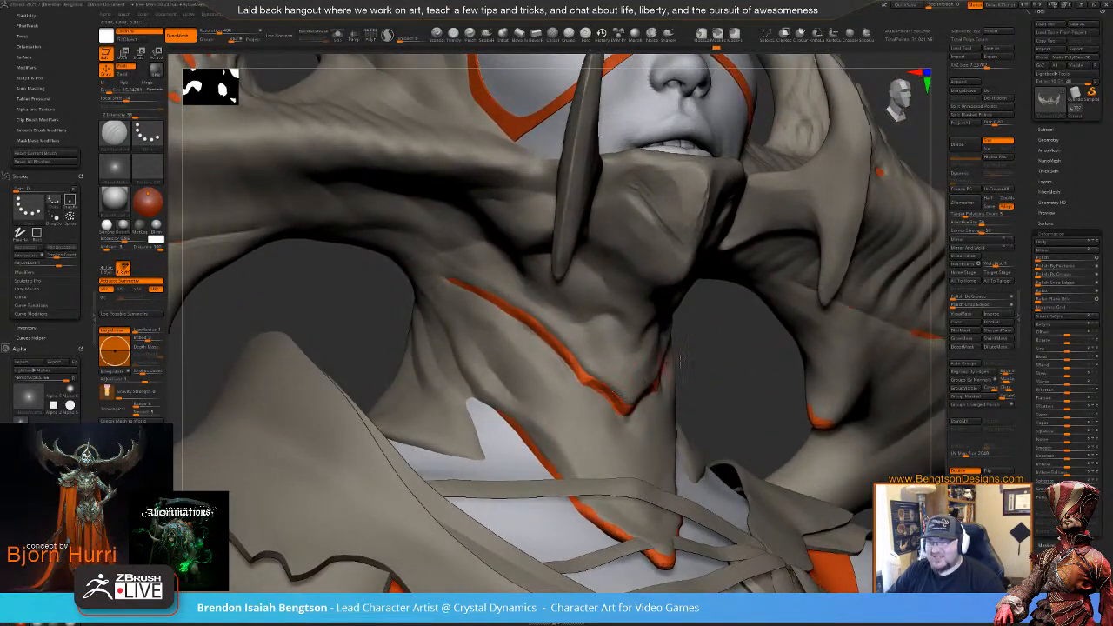
mouse_move(753, 359)
left_mouse_down()
mouse_move(566, 362)
mouse_move(627, 423)
mouse_move(614, 415)
left_mouse_up()
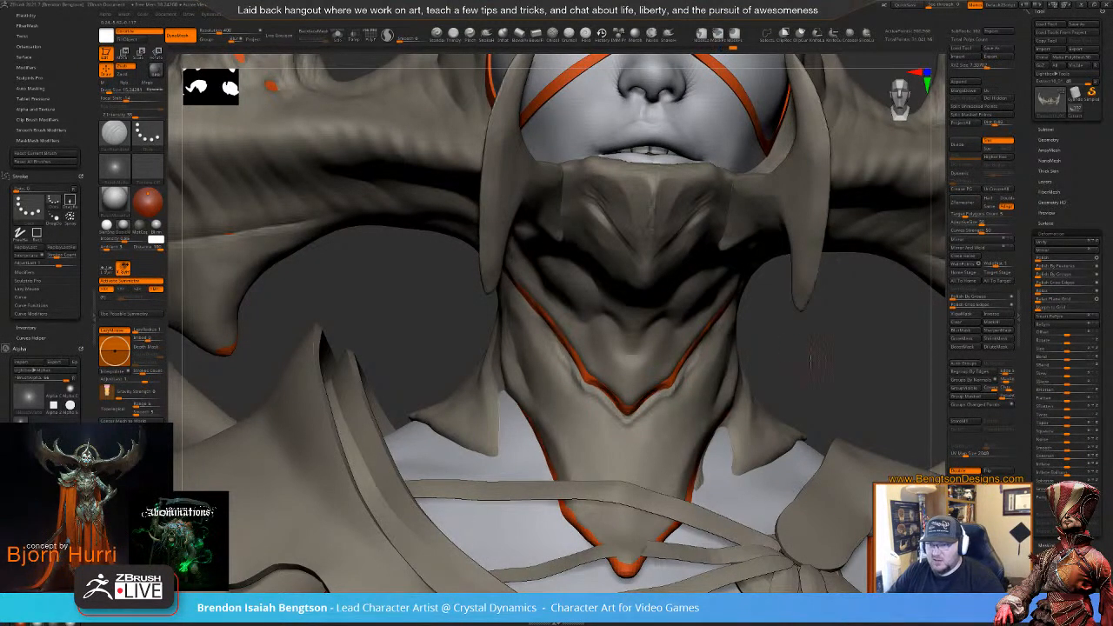
- Sharpen the V-shaped trim and carve pointed folds into the throat between it and the chin guard
left_click_drag(812, 348, 713, 306)
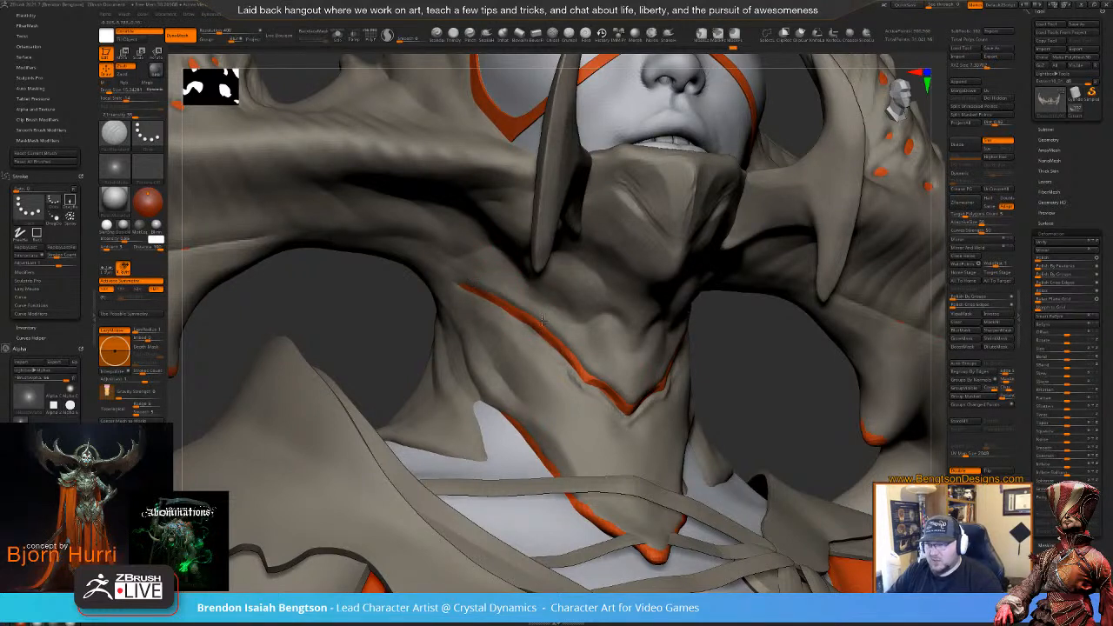
left_click_drag(545, 322, 634, 406)
mouse_move(757, 393)
left_mouse_down()
mouse_move(785, 380)
mouse_move(607, 322)
mouse_move(624, 338)
left_mouse_up()
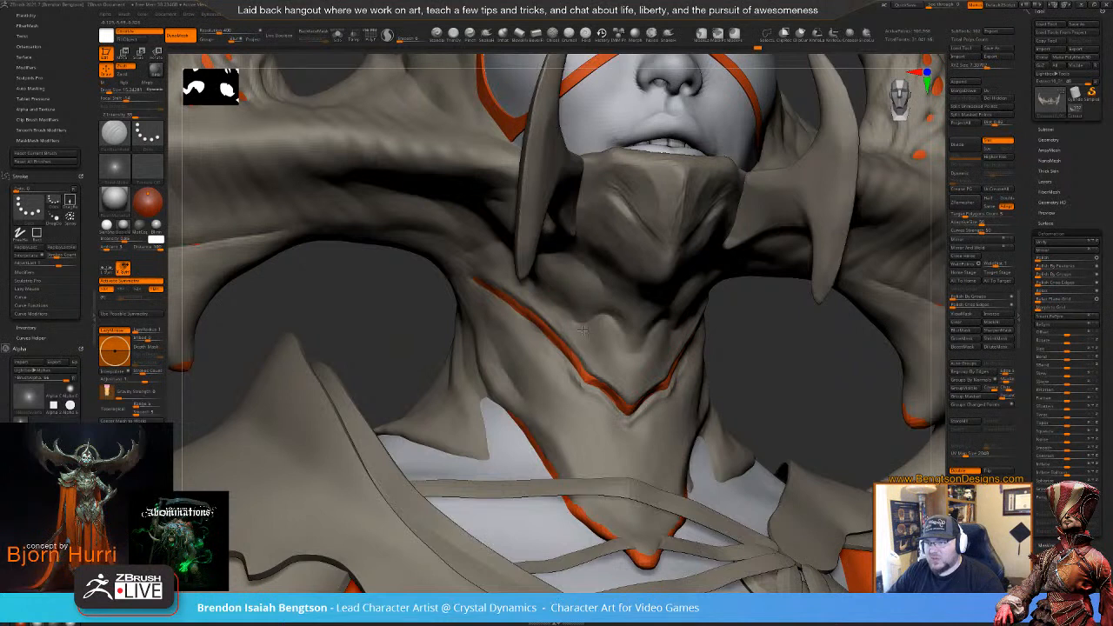
mouse_move(599, 321)
left_mouse_down()
mouse_move(646, 385)
mouse_move(631, 400)
left_mouse_up()
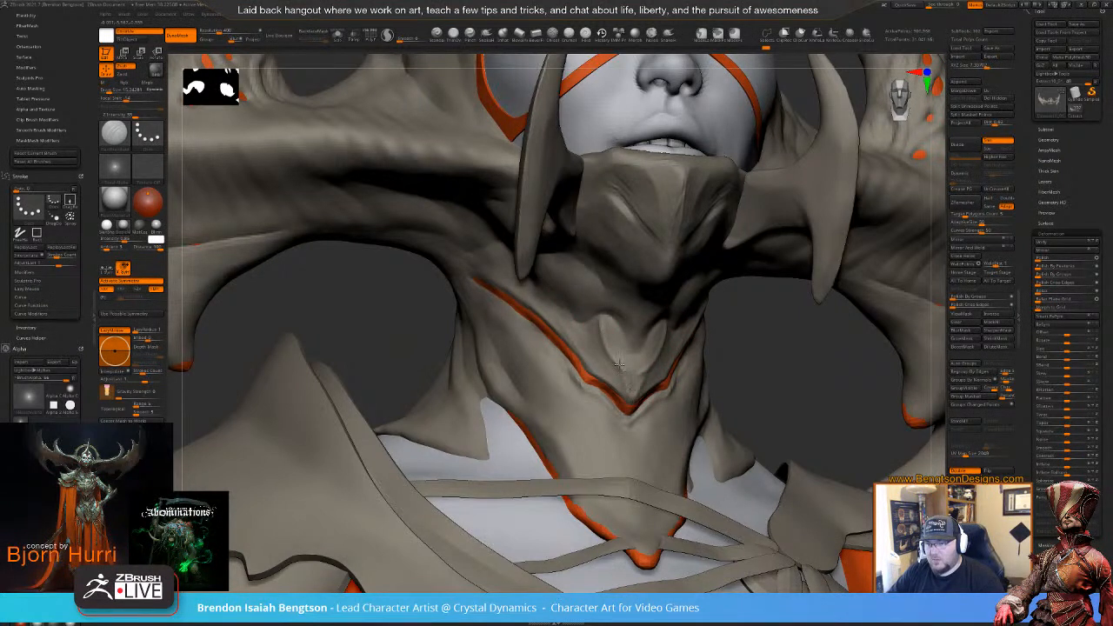
mouse_move(729, 370)
left_mouse_down()
mouse_move(769, 354)
mouse_move(575, 302)
left_mouse_up()
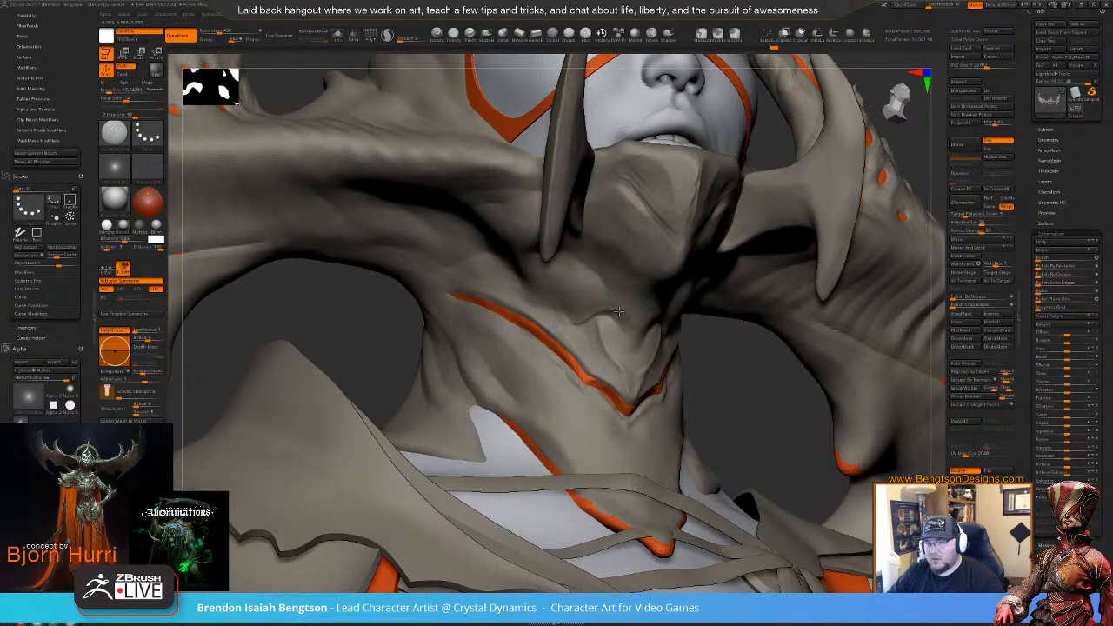
left_click_drag(745, 391, 701, 339)
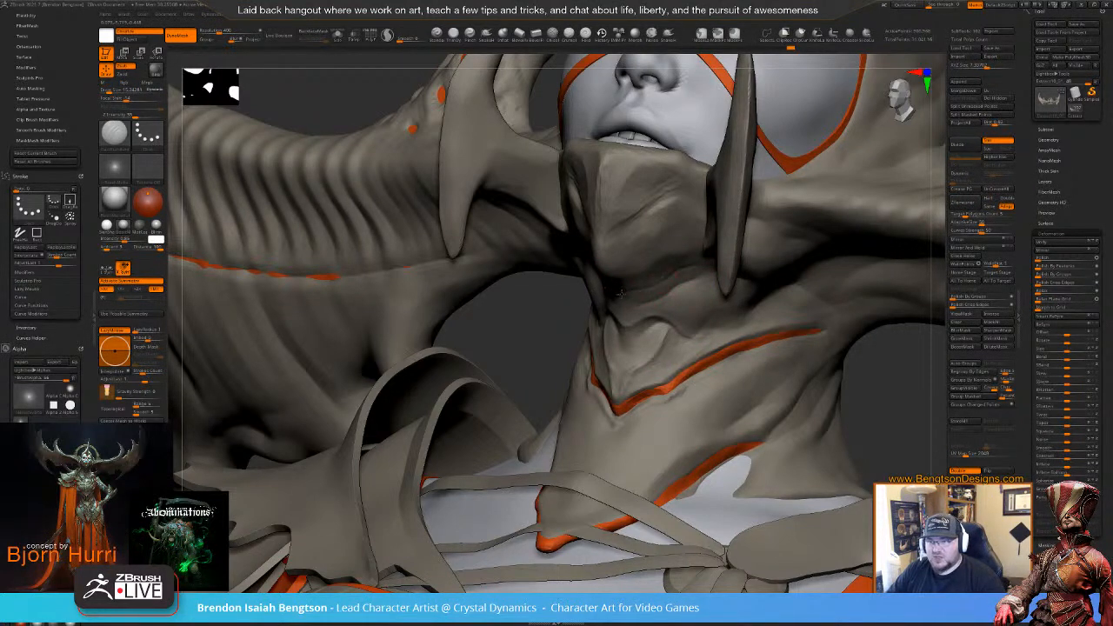
left_click_drag(545, 313, 561, 333)
right_click_drag(561, 333, 631, 292)
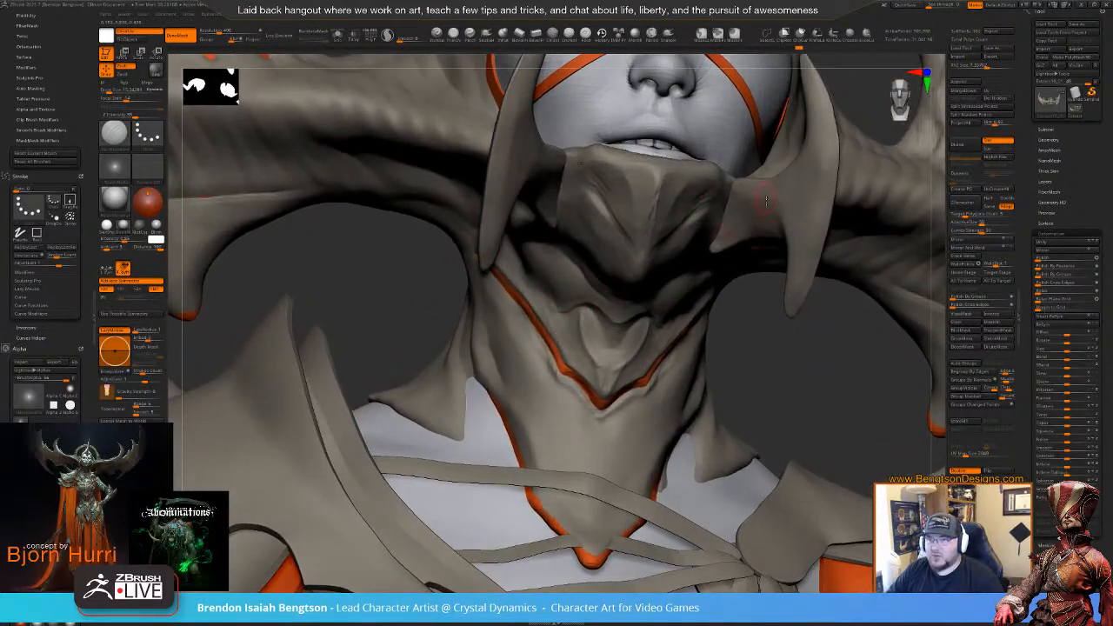
- Append a Cube3D subtool to the character, select it, isolate it in Solo mode and frame it
left_click_drag(752, 377, 633, 322)
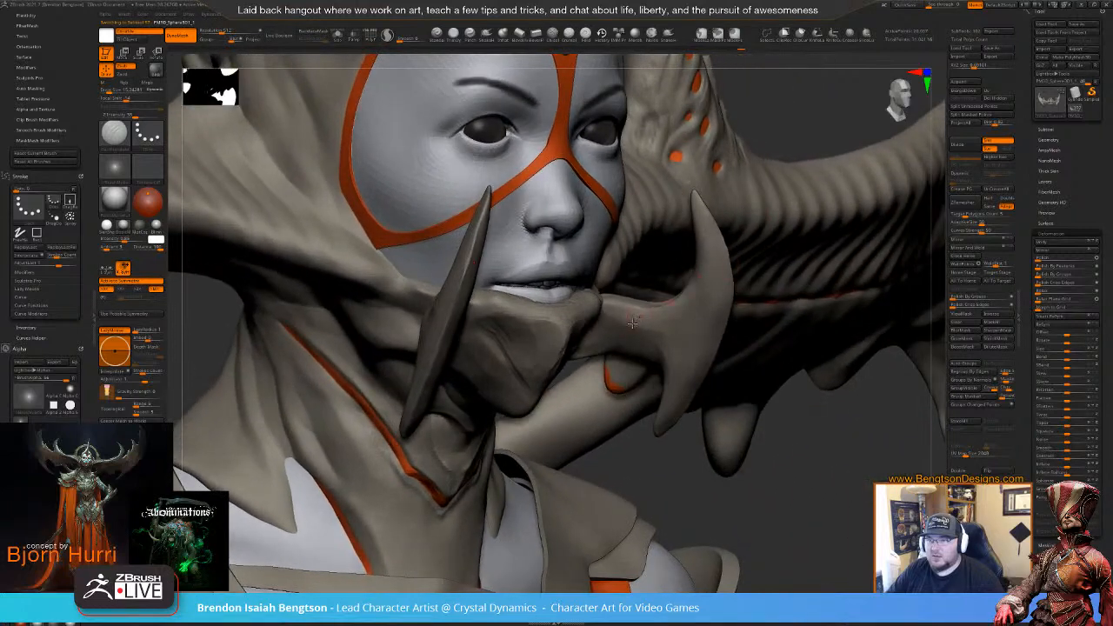
left_click_drag(826, 450, 814, 184, "shift")
left_click_drag(763, 385, 754, 180, "alt")
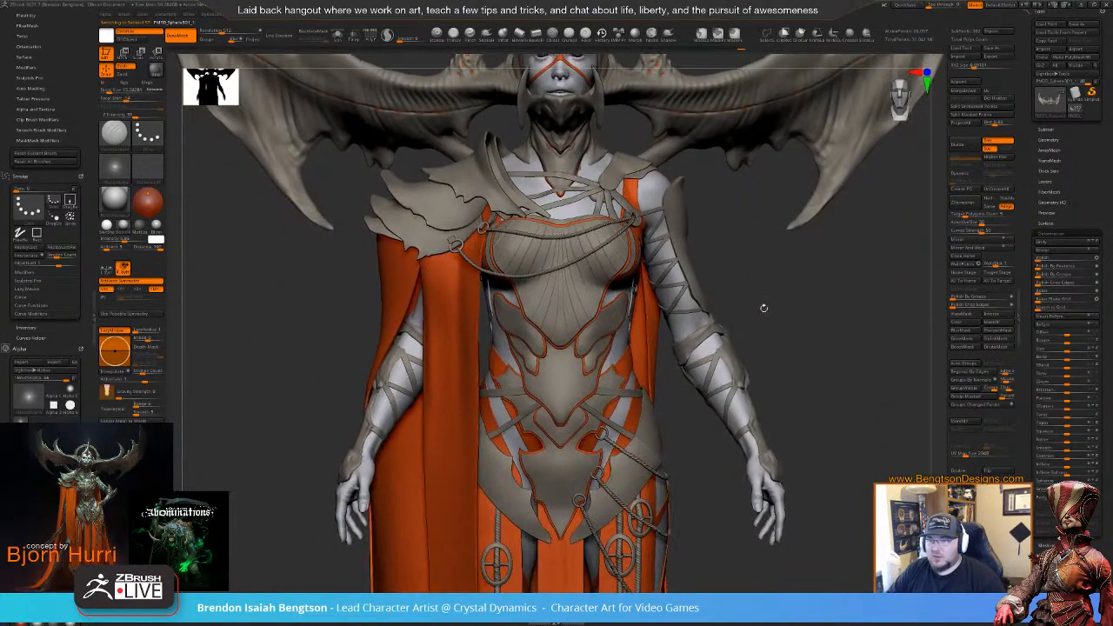
left_click_drag(794, 371, 826, 625, "alt")
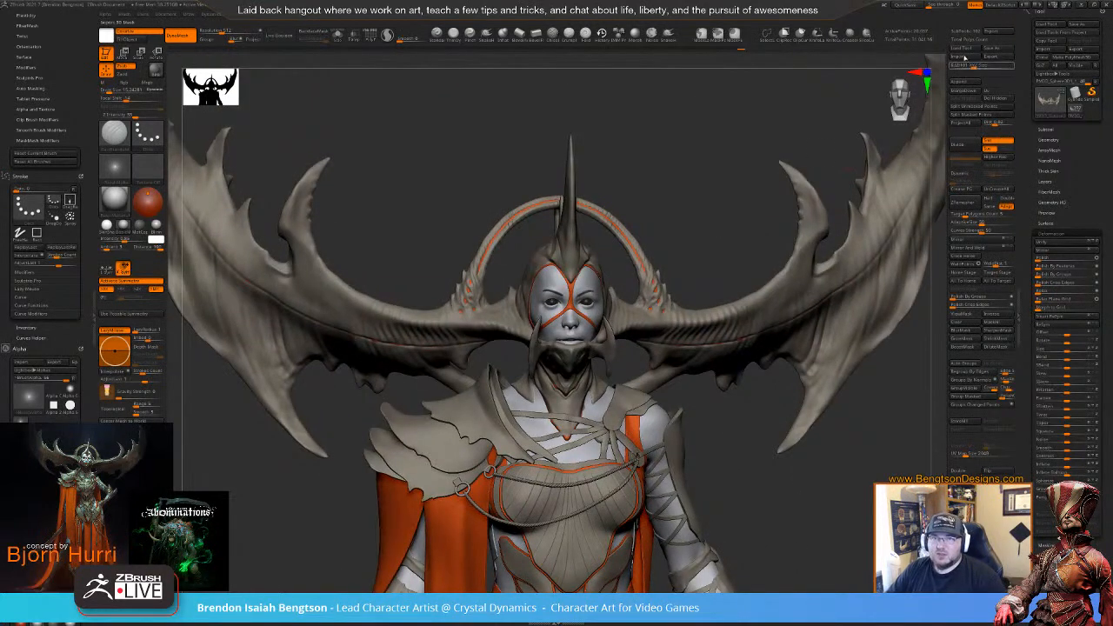
left_click(972, 81)
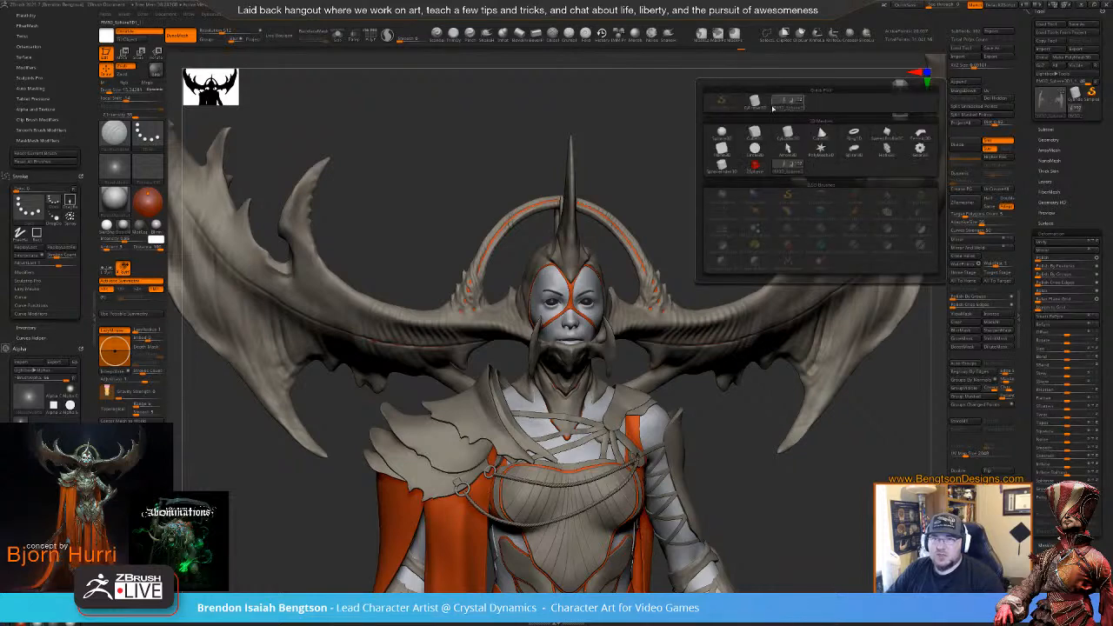
left_click_drag(852, 489, 855, 271, "alt")
left_click(635, 365, "alt")
left_click_drag(787, 299, 801, 215, "alt")
key("shift+s")
key("f")
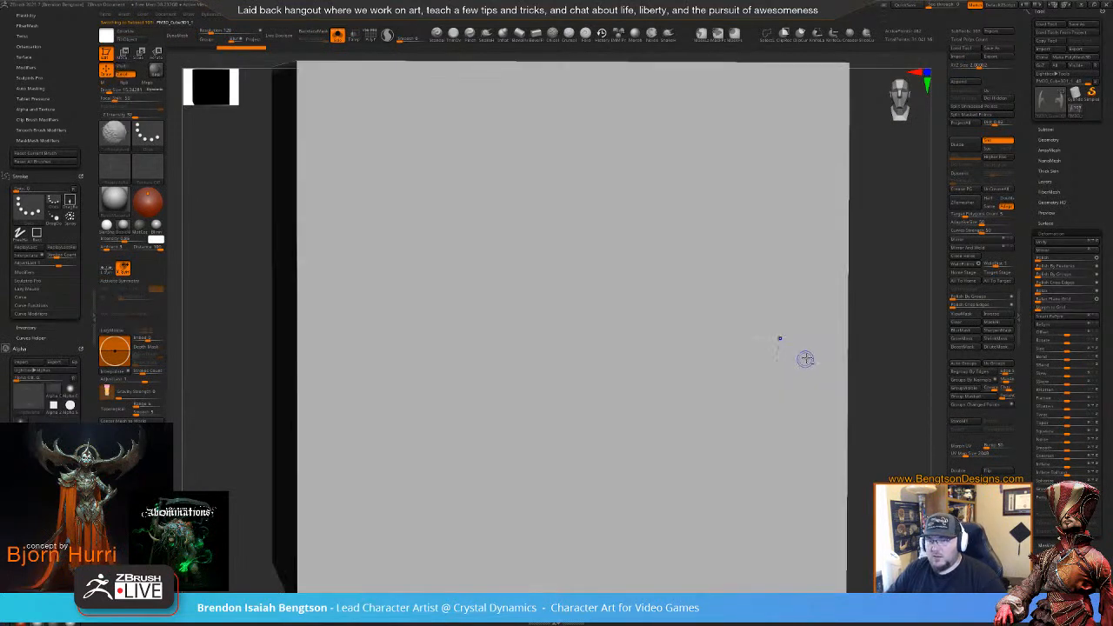
- View the isolated cube from an angle and display its polyframe wireframe
left_click_drag(862, 301, 832, 356, "alt")
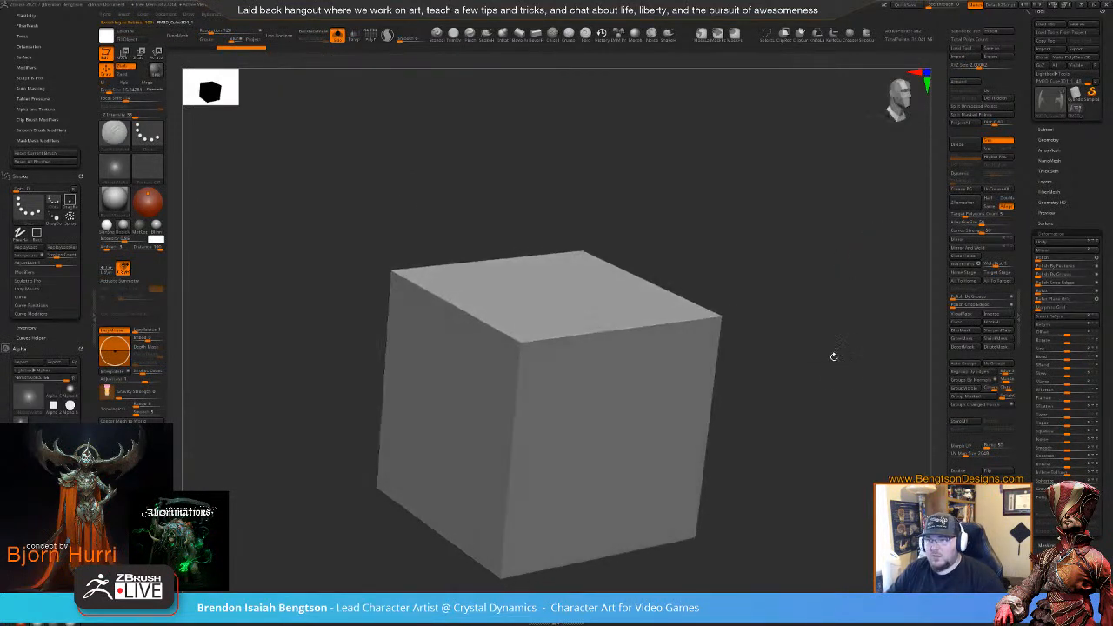
key("shift+f")
left_click_drag(812, 276, 810, 273)
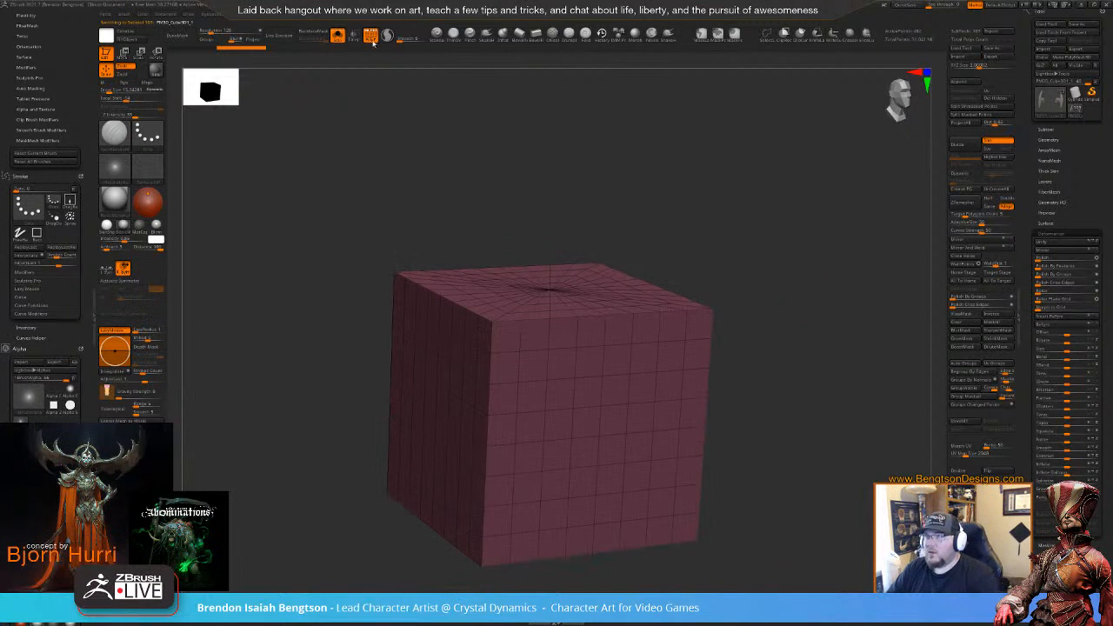
- Switch the sculpting brush and subdivide the cube to level 4
key("b")
key("c")
key("t")
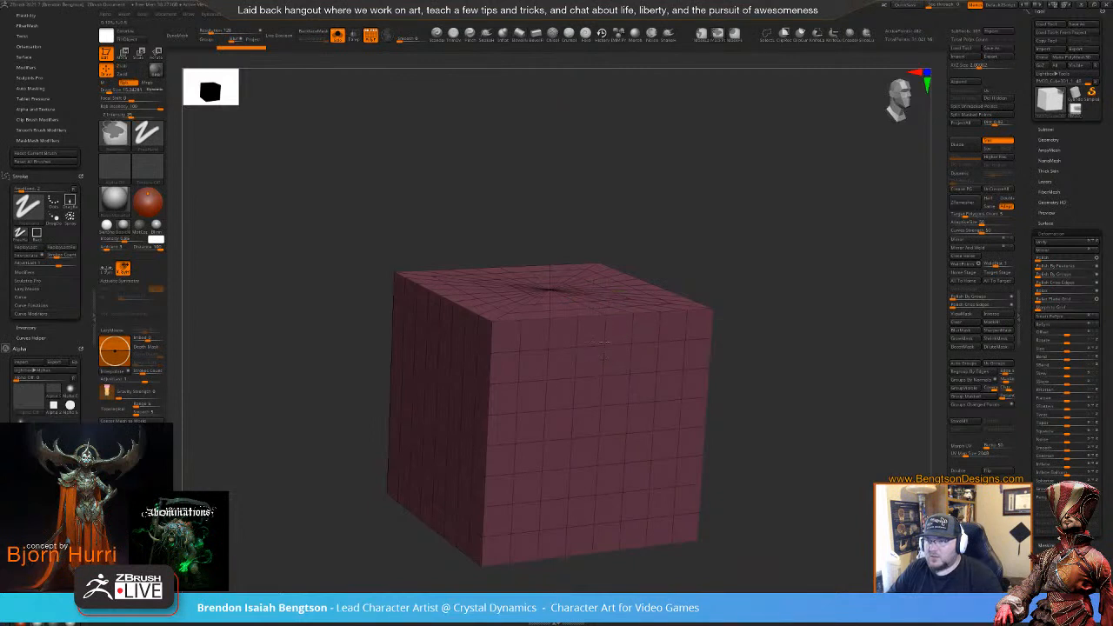
left_click(594, 300, "ctrl")
mouse_move(693, 187)
left_mouse_down()
mouse_move(656, 217)
mouse_move(696, 199)
mouse_move(731, 160)
mouse_move(721, 166)
left_mouse_up()
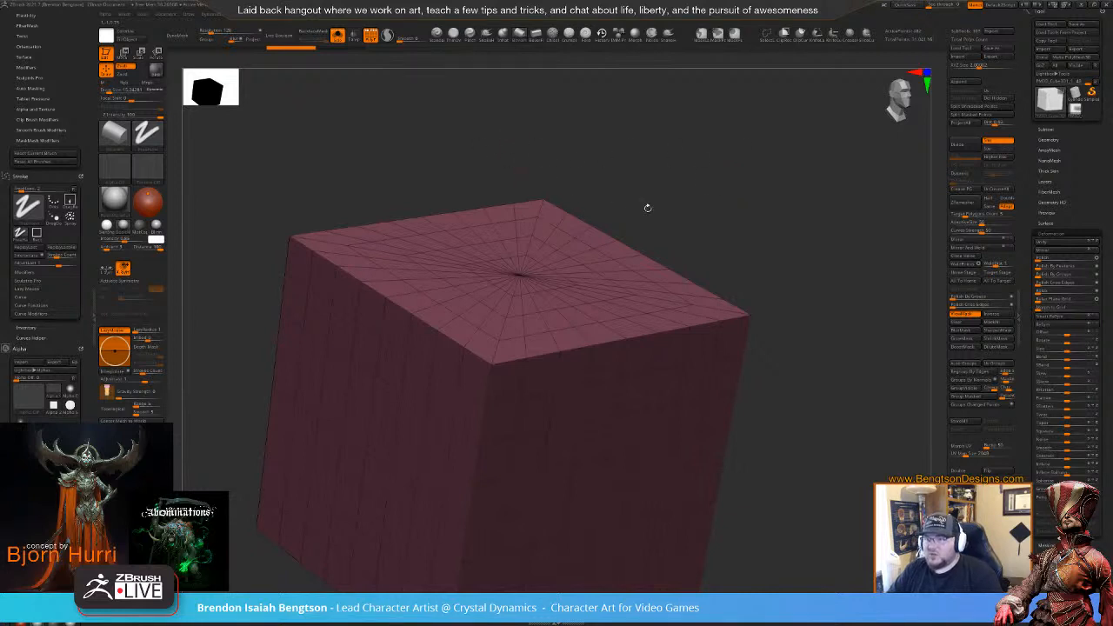
left_click(971, 145)
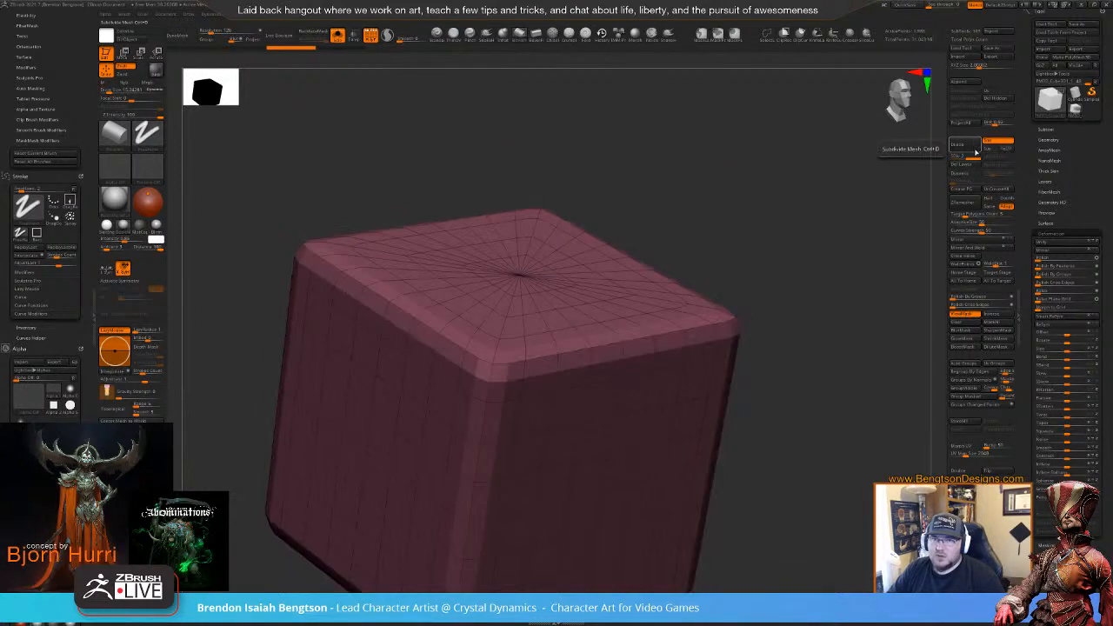
left_click_drag(762, 242, 597, 329)
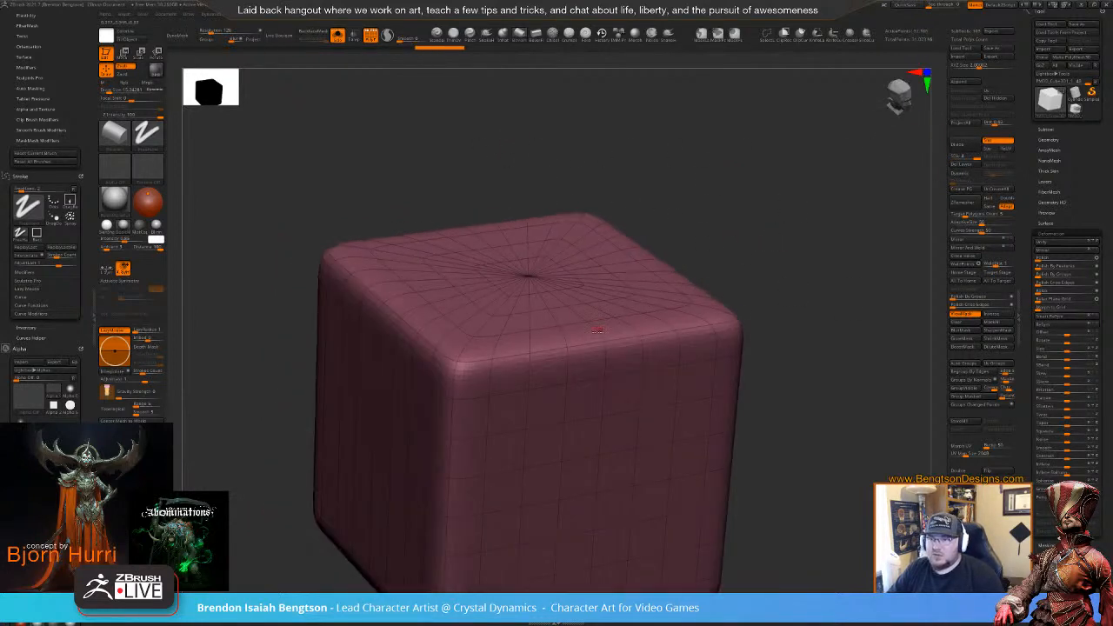
- Try carving a short notch across the cube's upper front edge, and undo the strokes
key("space")
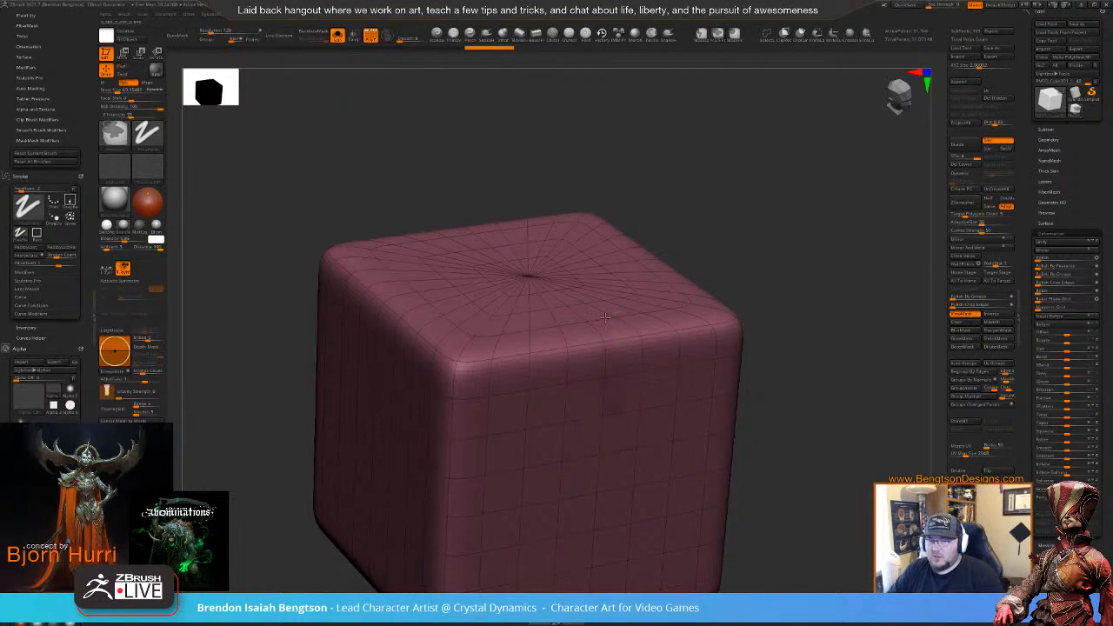
left_click_drag(614, 401, 608, 327, "shift")
mouse_move(737, 213)
left_mouse_down()
mouse_move(726, 200)
mouse_move(746, 225)
left_mouse_up()
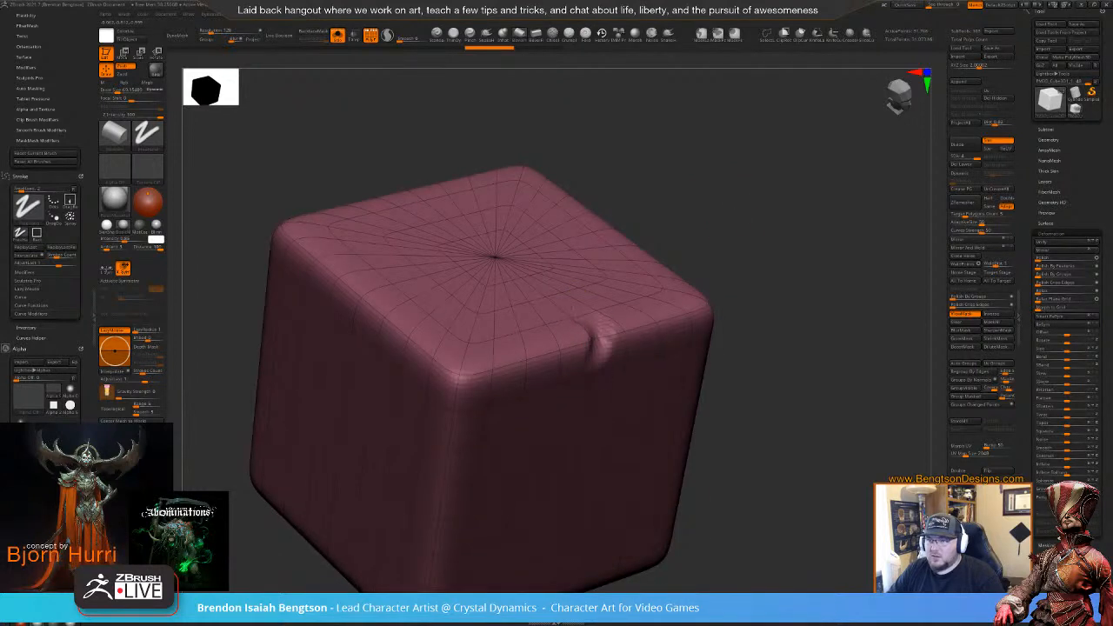
mouse_move(587, 368)
left_mouse_down()
mouse_move(582, 385)
mouse_move(551, 360)
mouse_move(543, 323)
mouse_move(602, 335)
left_mouse_up()
key("space")
key("ctrl+z")
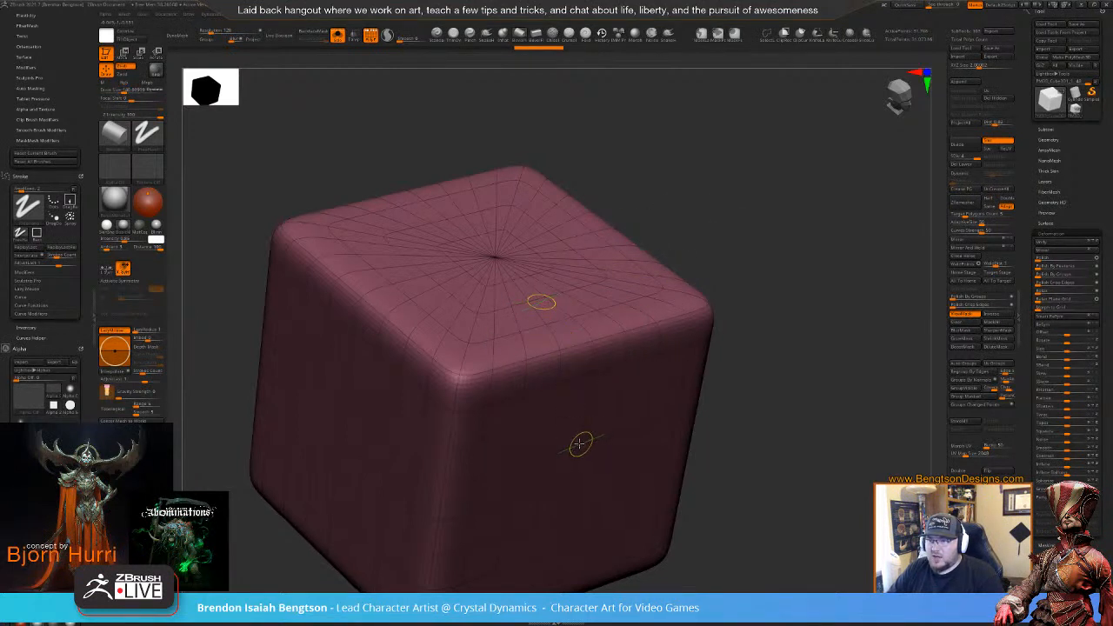
- Try carving a wide notch through the cube's upper front edge, view it from another angle, and undo the strokes
mouse_move(576, 445)
left_mouse_down()
mouse_move(588, 323)
mouse_move(604, 348)
mouse_move(593, 351)
mouse_move(613, 335)
mouse_move(639, 392)
left_mouse_up()
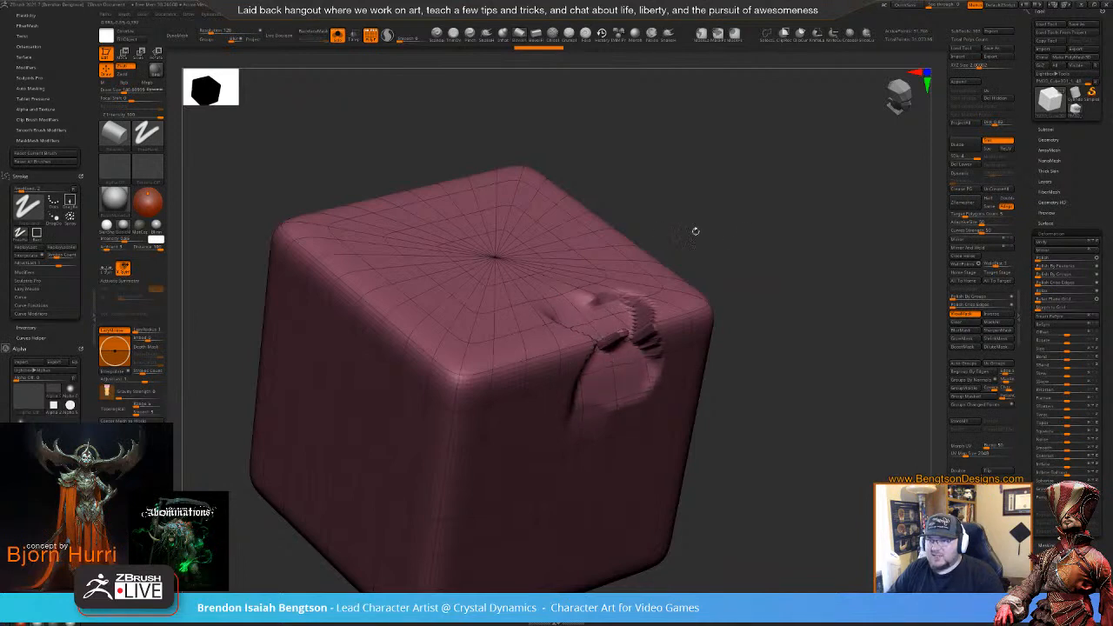
mouse_move(693, 231)
left_mouse_down()
mouse_move(718, 198)
mouse_move(606, 344)
mouse_move(618, 370)
left_mouse_up()
key("ctrl+z")
left_click_drag(750, 218, 705, 214)
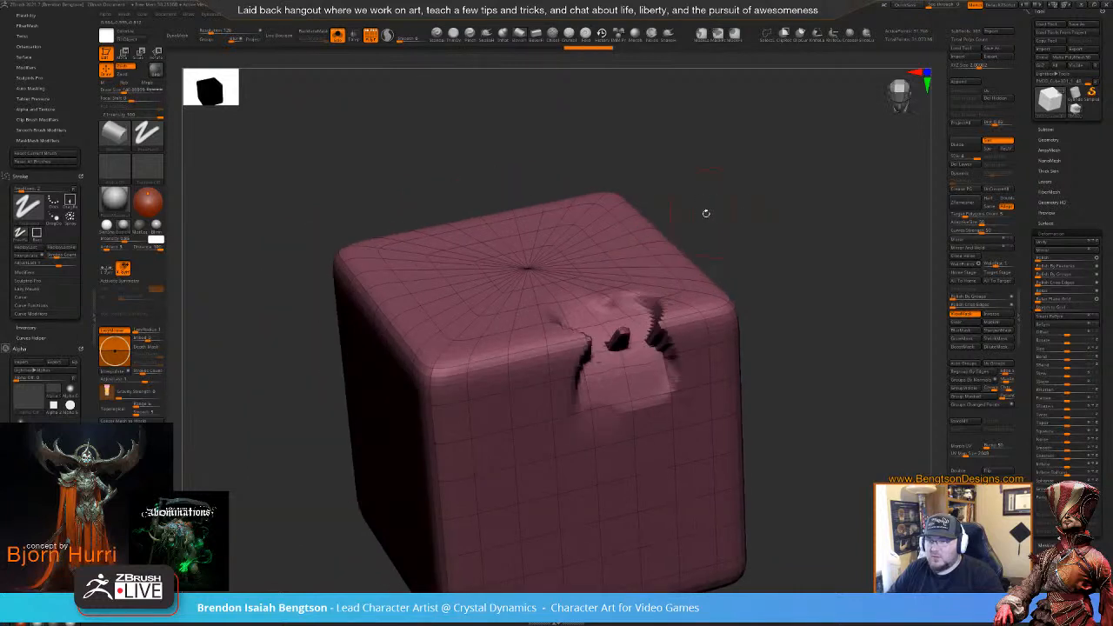
key("ctrl+z")
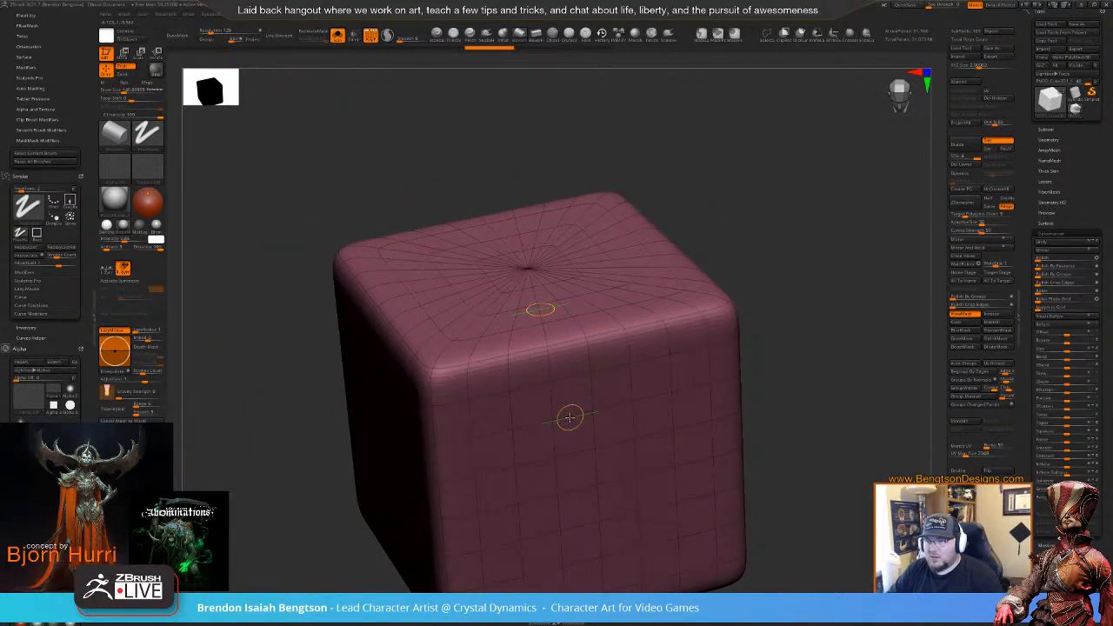
- Plane the cube's upper front edge into a broad bevel along its full length and smooth both ends
mouse_move(569, 411)
left_mouse_down()
mouse_move(563, 341)
mouse_move(456, 383)
mouse_move(591, 374)
mouse_move(639, 339)
mouse_move(681, 328)
mouse_move(641, 369)
mouse_move(603, 385)
left_mouse_up()
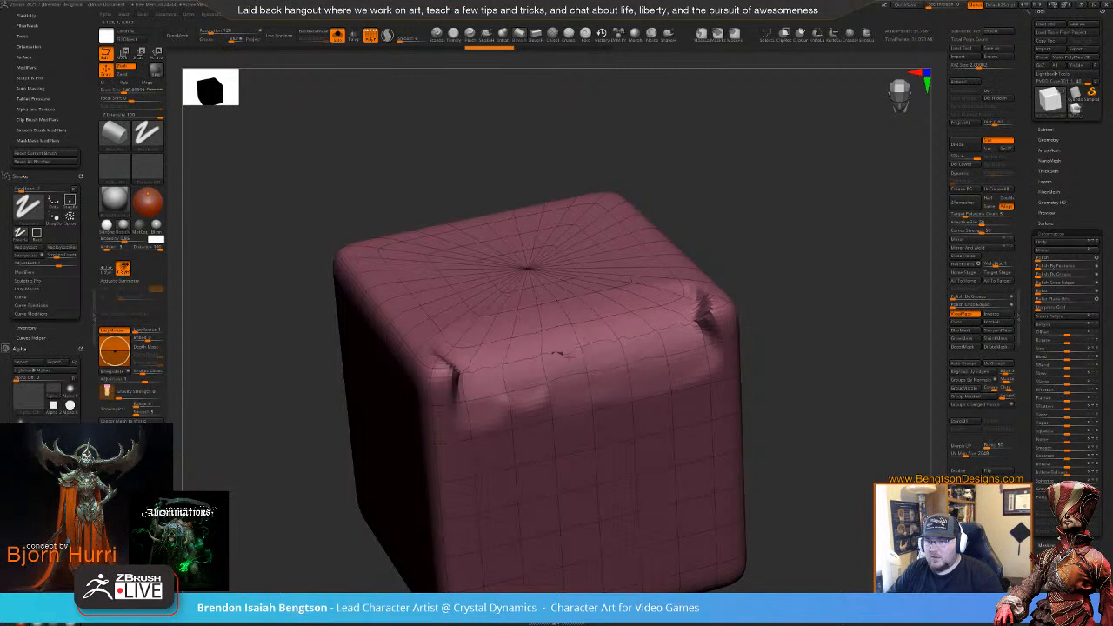
mouse_move(700, 334)
left_mouse_down("shift")
mouse_move(711, 313)
mouse_move(702, 291)
left_mouse_up("shift")
left_click_drag(450, 374, 434, 423, "shift")
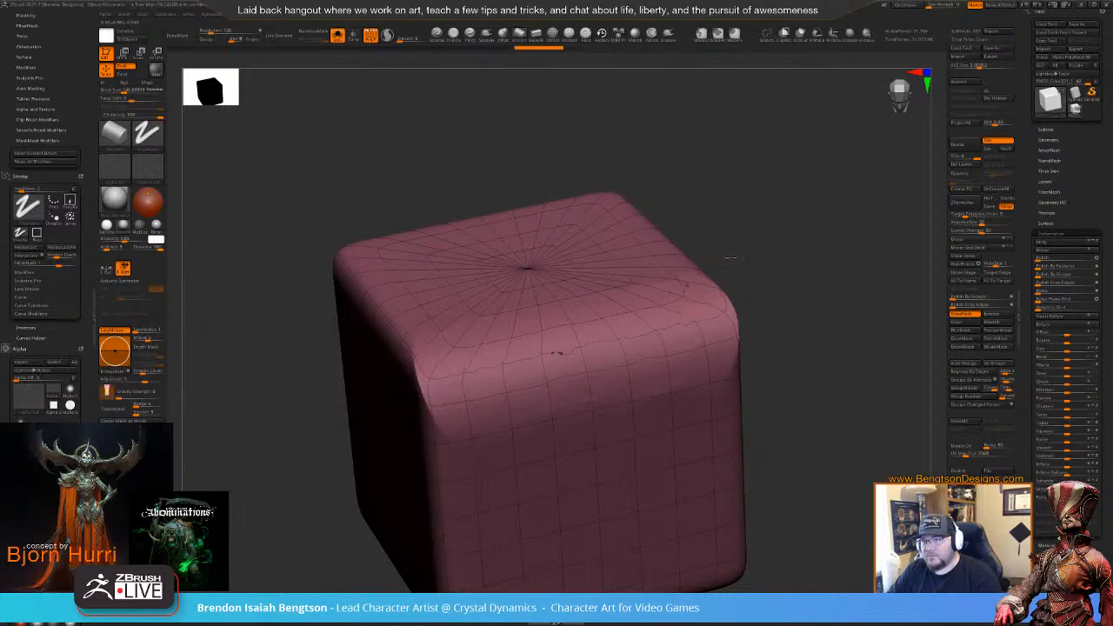
- Hide the cube's wireframe and plane down the side edge running from the bevel to the lower corner
mouse_move(728, 255)
left_mouse_down()
mouse_move(794, 235)
mouse_move(747, 297)
left_mouse_up()
key("shift+f")
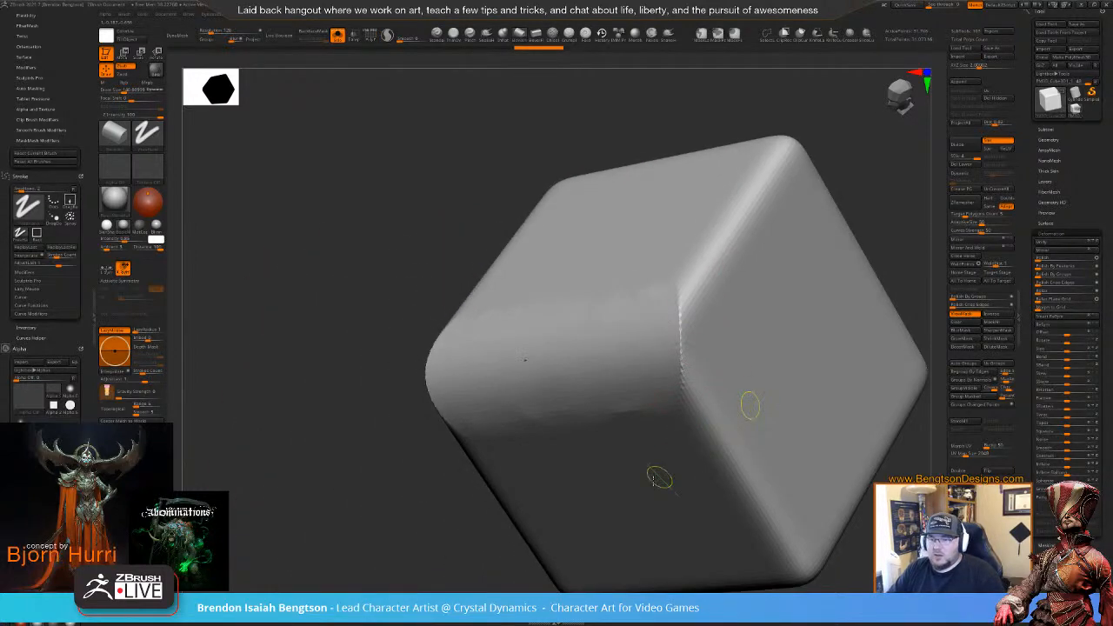
mouse_move(646, 482)
left_mouse_down()
mouse_move(739, 416)
mouse_move(718, 426)
mouse_move(672, 391)
mouse_move(691, 357)
mouse_move(674, 339)
mouse_move(666, 374)
mouse_move(724, 403)
mouse_move(748, 487)
mouse_move(711, 489)
mouse_move(749, 464)
mouse_move(790, 495)
mouse_move(737, 527)
left_mouse_up()
left_click_drag(765, 405, 741, 402)
mouse_move(534, 485)
right_mouse_down("ctrl")
mouse_move(432, 440)
mouse_move(457, 478)
mouse_move(434, 410)
right_mouse_up("ctrl")
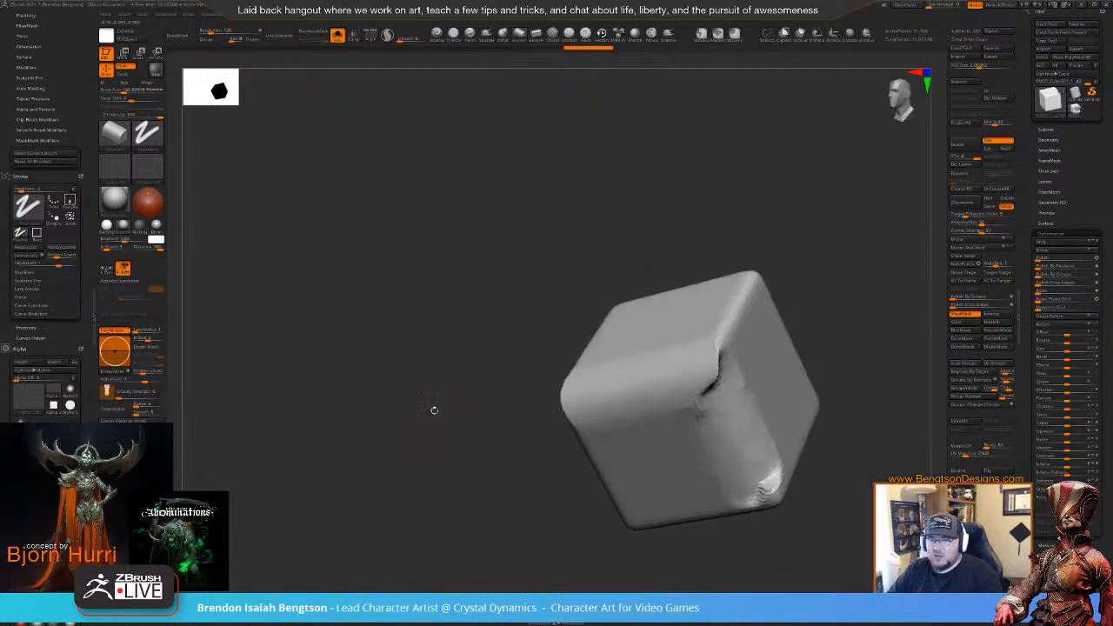
- Return to the full character, select the arm guard subtool, isolate it in Solo mode and frame one guard
right_click_drag(757, 202, 930, 123)
right_click_drag(822, 330, 695, 373, "alt")
left_click(592, 383, "alt")
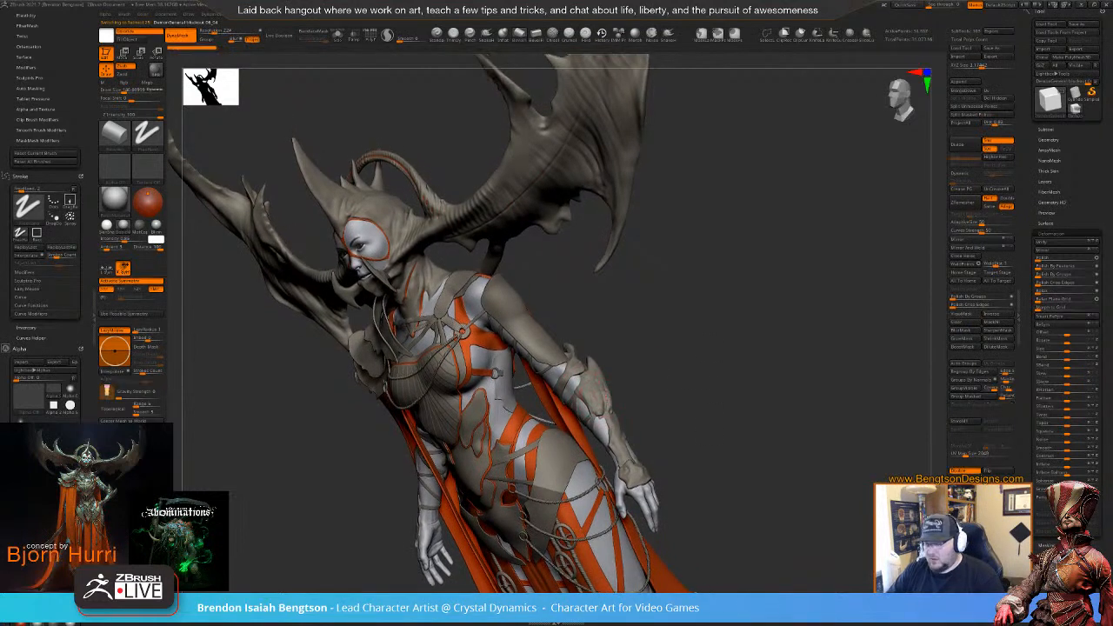
left_click(759, 325, "ctrl+shift")
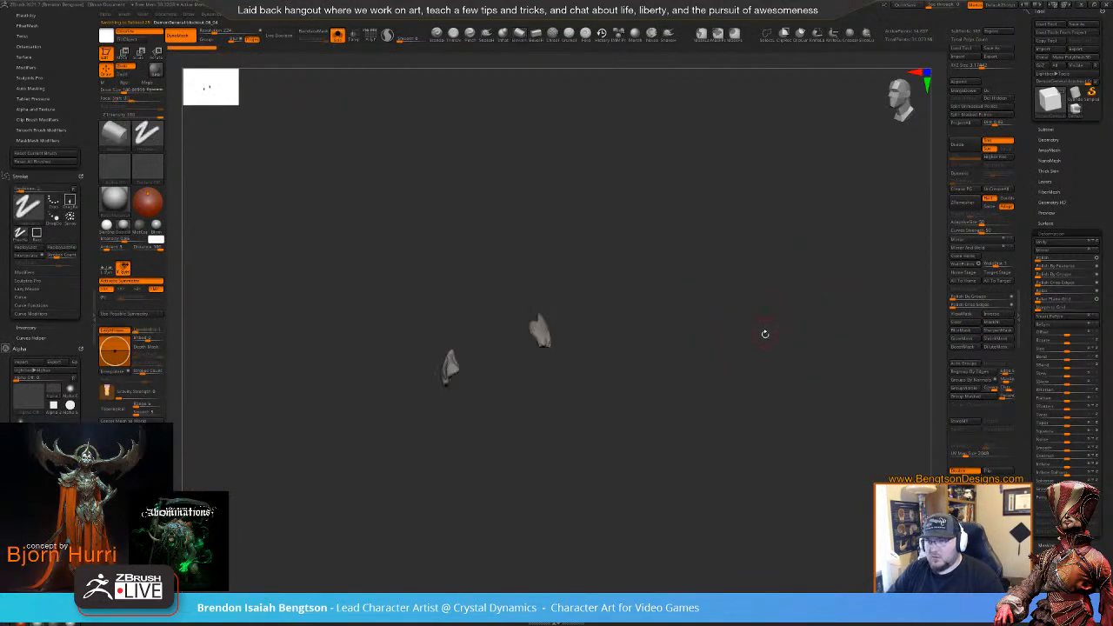
right_click_drag(626, 318, 614, 303, "ctrl")
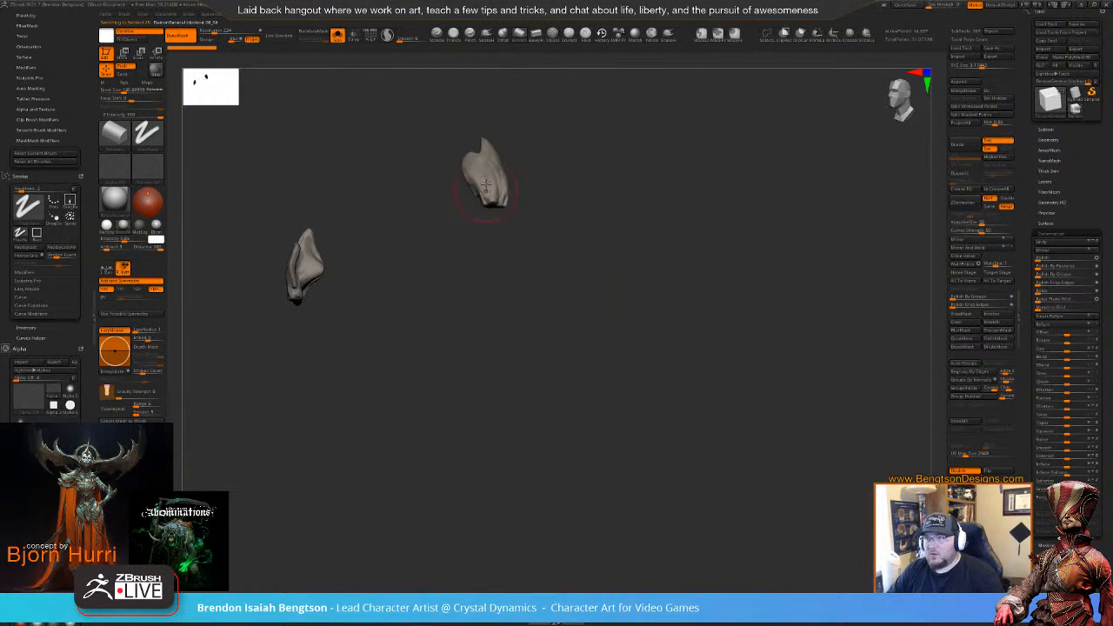
right_click_drag(487, 193, 537, 350, "ctrl")
- Try carving the arm guard's narrow lower end with a smaller brush in Sculptris Pro mode, and inspect its wireframe
key("space")
left_click_drag(543, 300, 526, 300)
right_click_drag(692, 251, 679, 221)
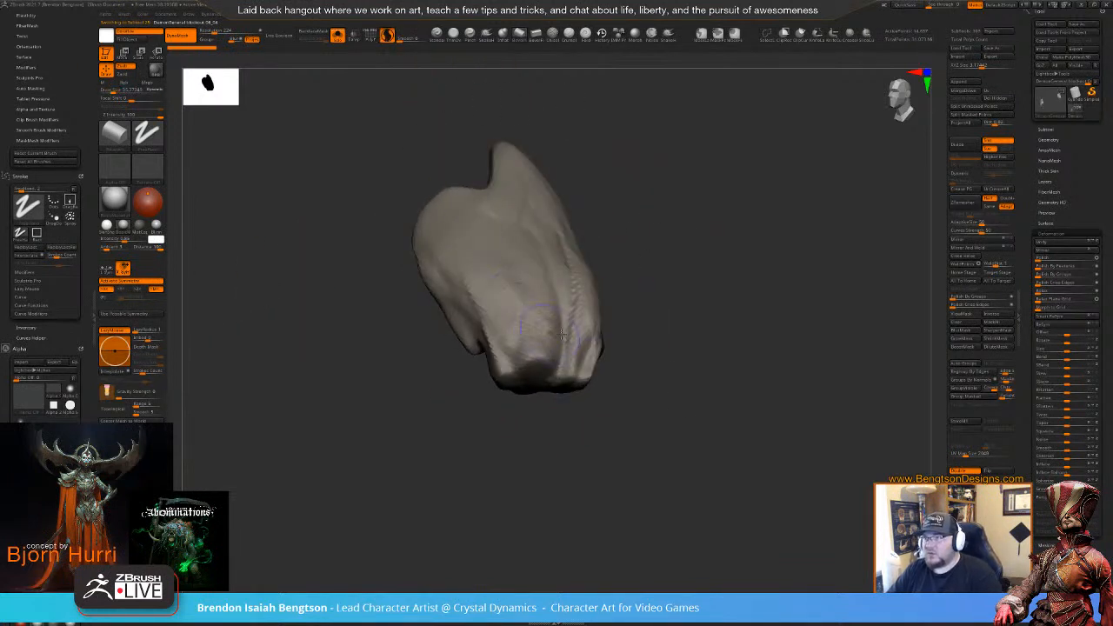
right_click_drag(663, 266, 649, 260)
key("space")
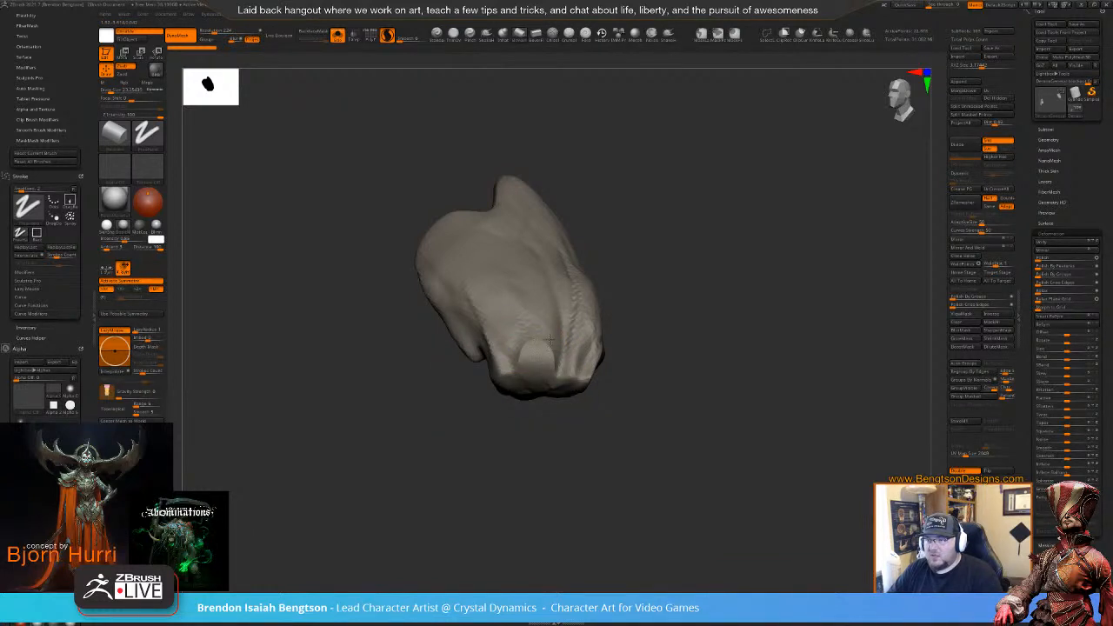
left_click_drag(548, 339, 556, 334)
key("shift+f")
mouse_move(732, 269)
left_mouse_down()
mouse_move(670, 268)
mouse_move(740, 281)
mouse_move(722, 280)
mouse_move(743, 243)
mouse_move(721, 226)
left_mouse_up()
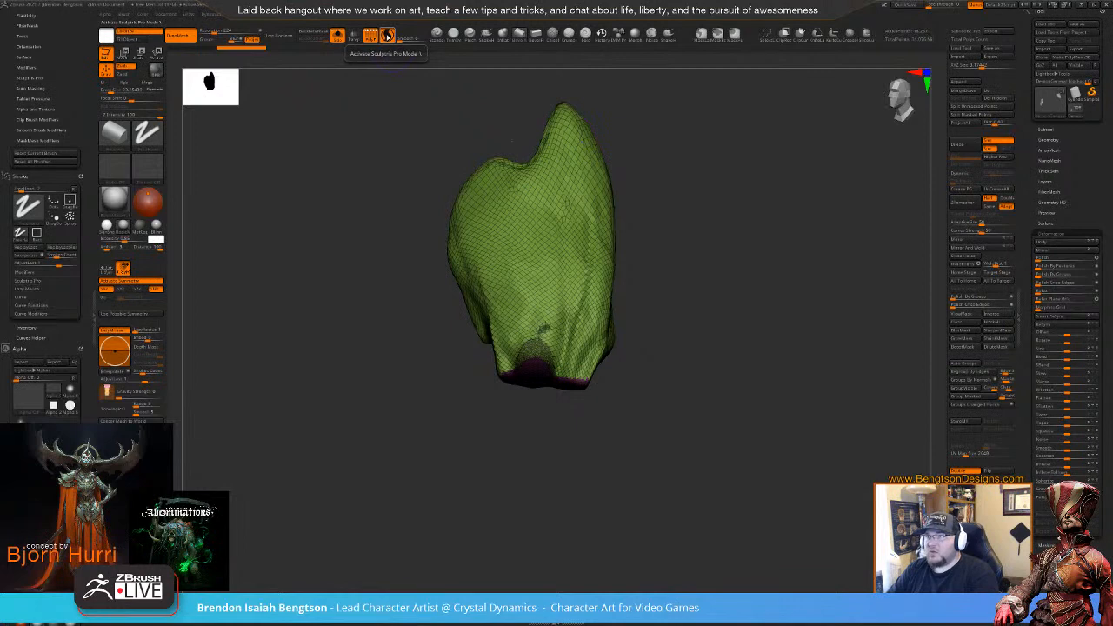
left_click(387, 36)
mouse_move(678, 192)
left_mouse_down()
mouse_move(758, 291)
mouse_move(751, 283)
mouse_move(752, 308)
mouse_move(733, 336)
mouse_move(738, 255)
mouse_move(648, 285)
left_mouse_up()
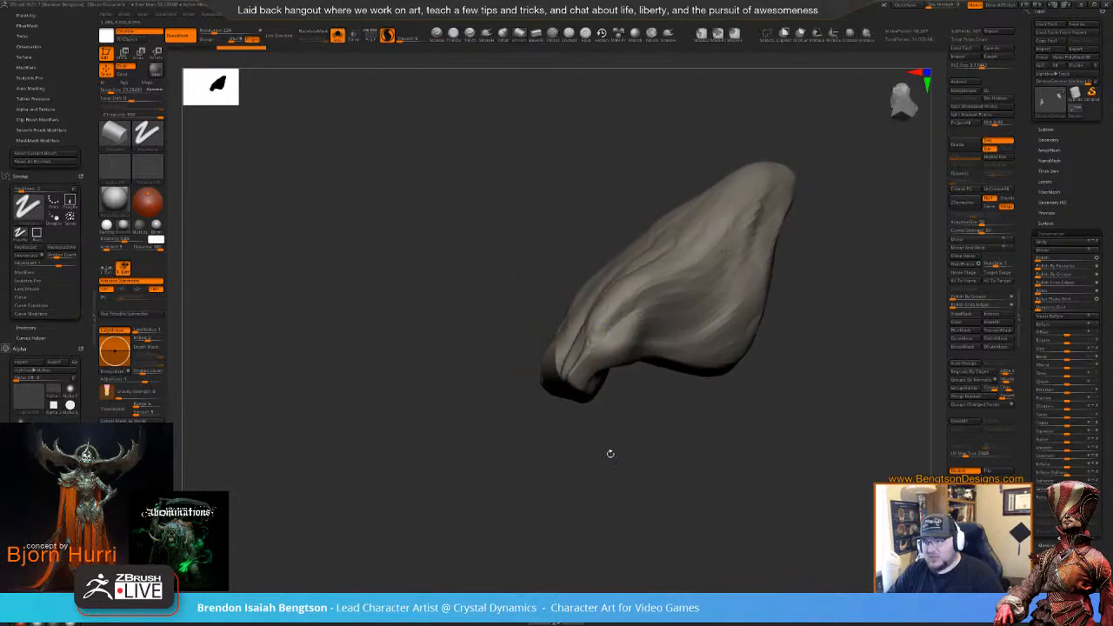
- Try carving deeper creases into the lower rim of the arm guard and check the shape from several angles
left_click_drag(609, 452, 643, 504)
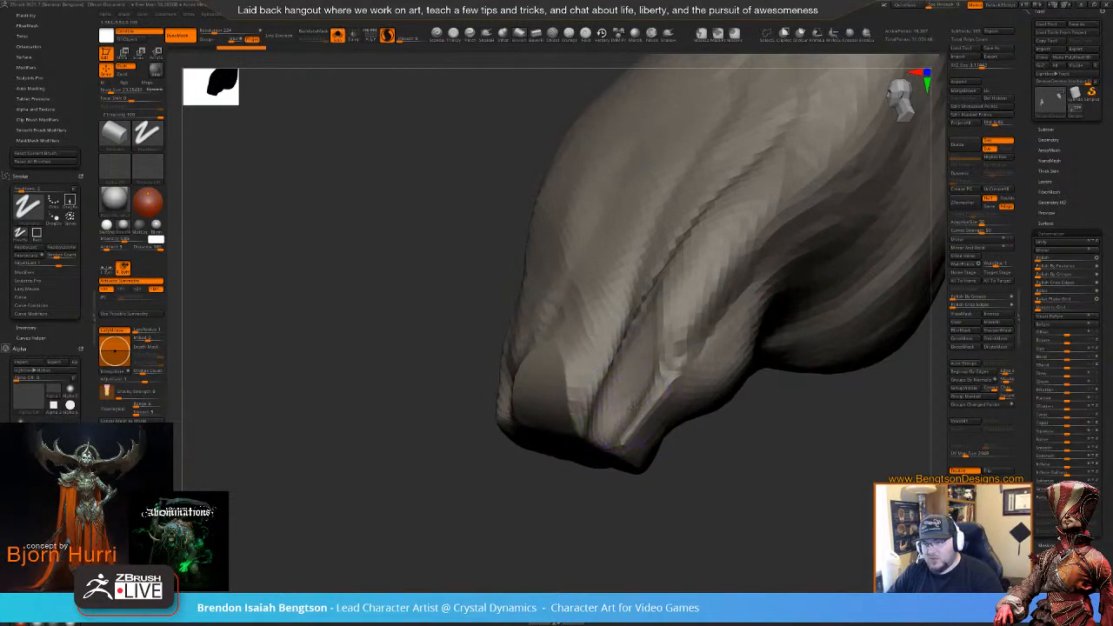
mouse_move(648, 423)
left_mouse_down()
mouse_move(631, 407)
mouse_move(613, 444)
mouse_move(665, 385)
left_mouse_up()
mouse_move(725, 484)
left_mouse_down()
mouse_move(704, 452)
mouse_move(730, 382)
mouse_move(720, 398)
left_mouse_up()
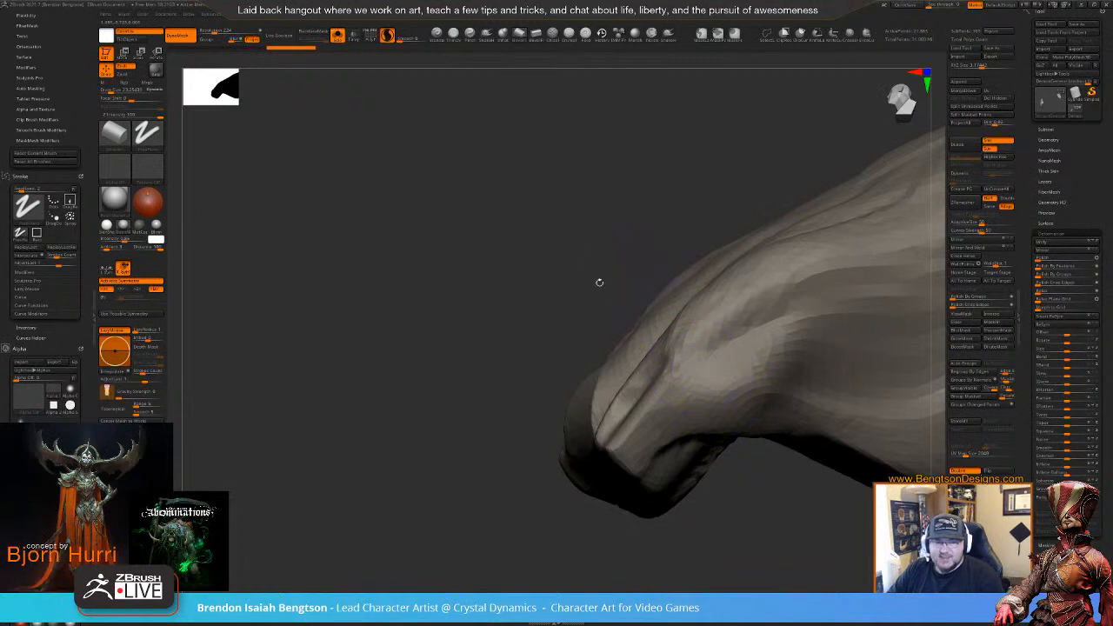
mouse_move(599, 282)
left_mouse_down()
mouse_move(519, 342)
mouse_move(526, 275)
mouse_move(604, 331)
mouse_move(608, 287)
left_mouse_up()
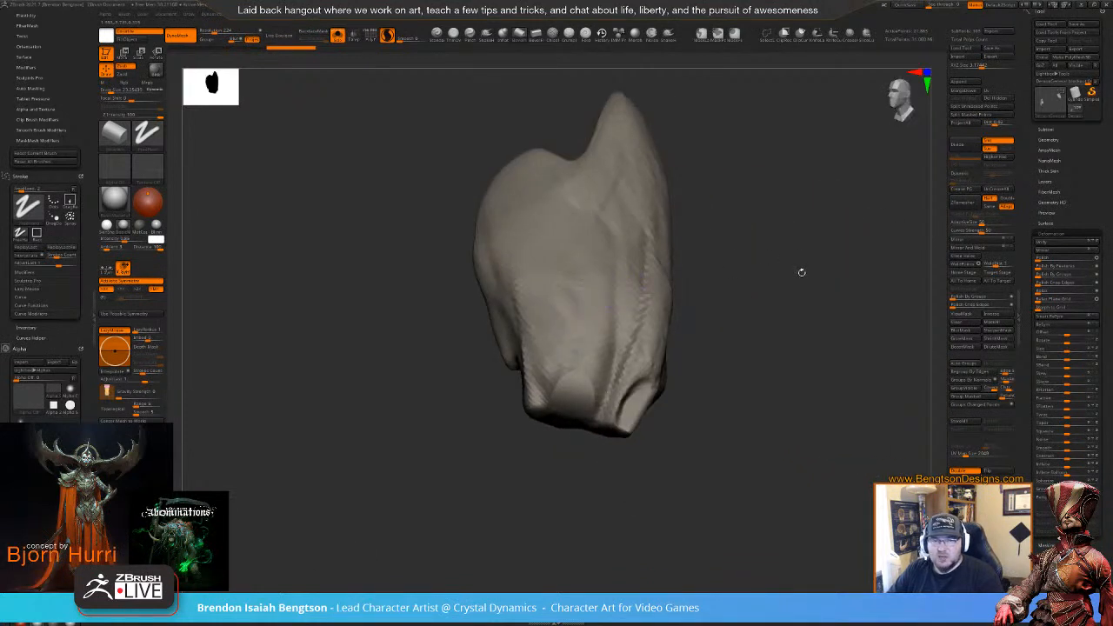
mouse_move(802, 272)
left_mouse_down()
mouse_move(713, 333)
mouse_move(749, 338)
mouse_move(744, 318)
mouse_move(760, 340)
mouse_move(751, 322)
mouse_move(746, 386)
mouse_move(698, 397)
mouse_move(828, 273)
mouse_move(861, 287)
mouse_move(843, 313)
left_mouse_up()
- Bring back the full character and select the neck armor subtool
left_click_drag(715, 237, 782, 270, "alt")
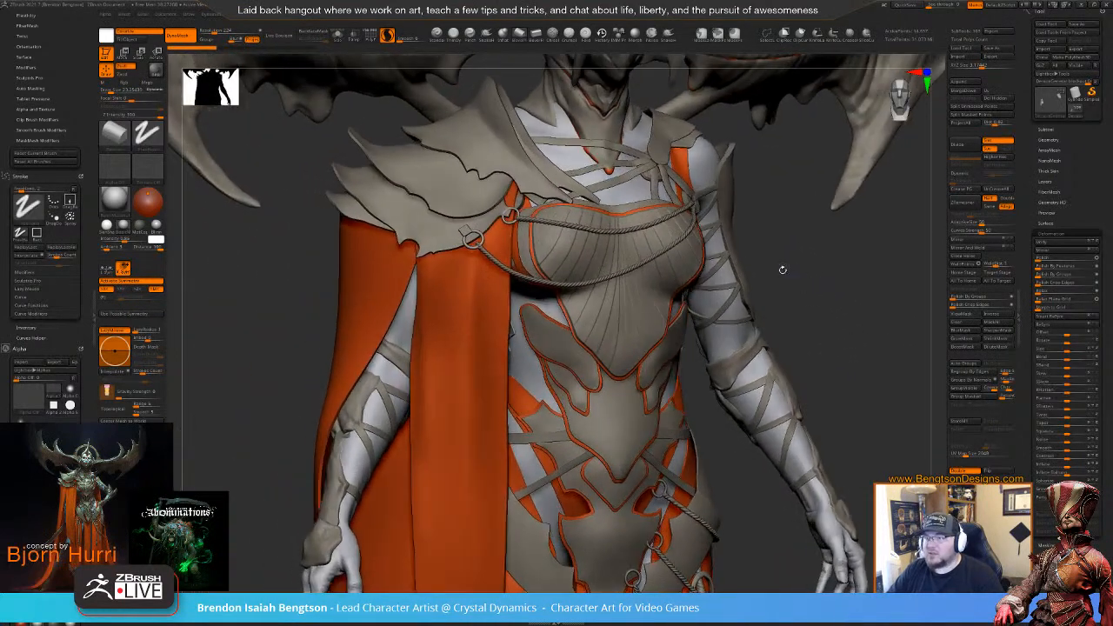
right_click_drag(652, 250, 605, 437, "alt")
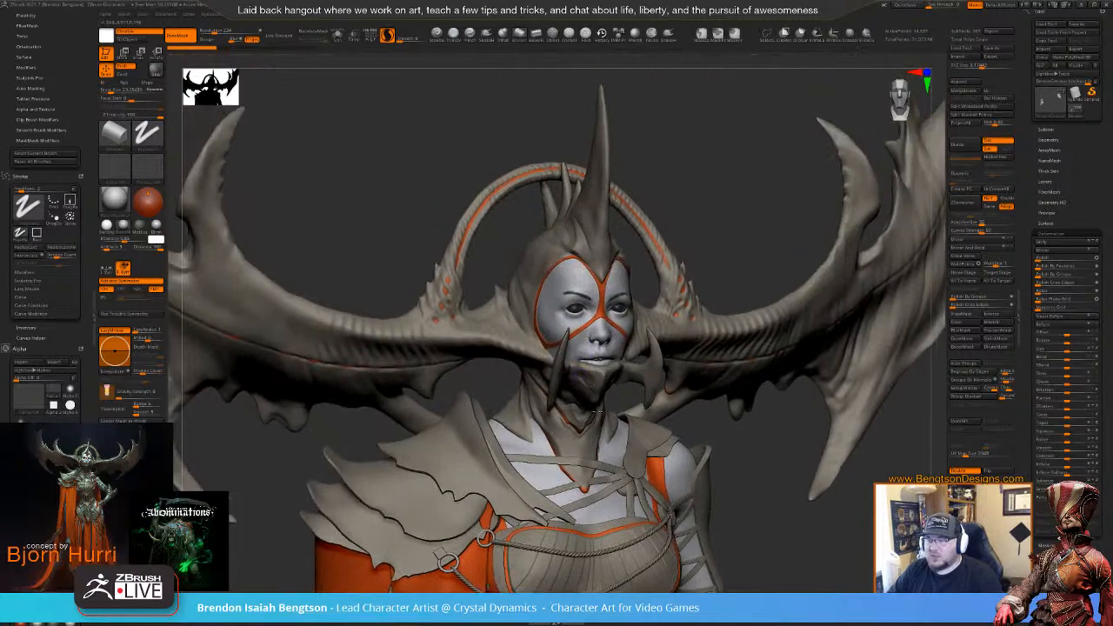
key("f")
right_click_drag(778, 219, 344, 506, "alt")
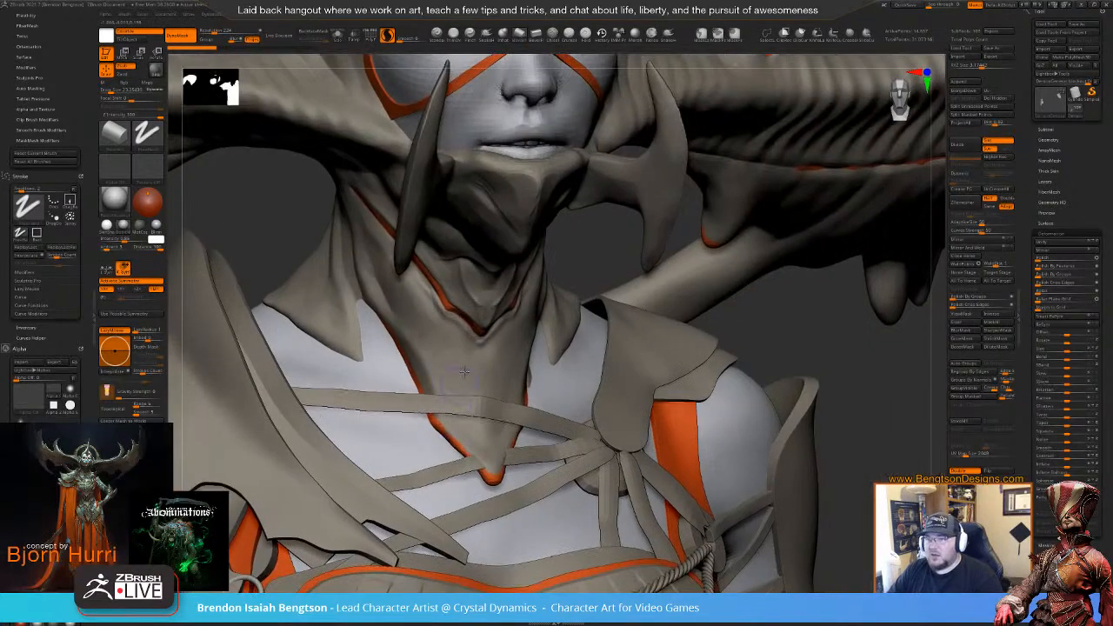
right_click_drag(484, 252, 550, 355, "alt")
mouse_move(551, 404)
right_mouse_down()
mouse_move(513, 348)
mouse_move(447, 339)
mouse_move(490, 365)
mouse_move(687, 344)
right_mouse_up()
left_click(490, 365, "alt")
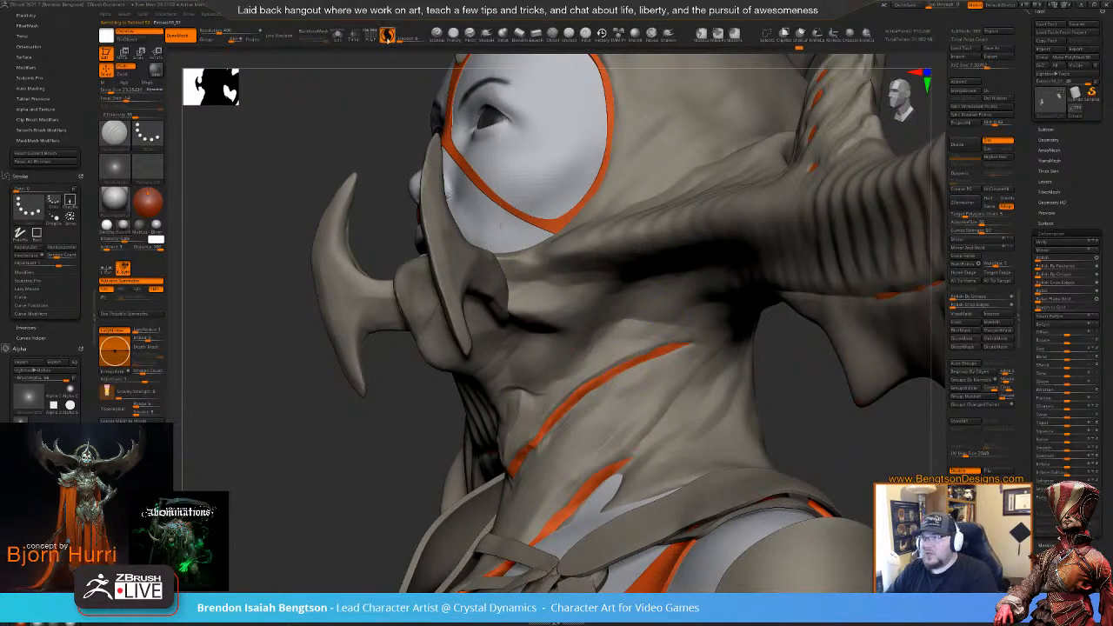
- Turn off Sculptris Pro, extend the lower orange trim line up the neck and carve a shorter line behind it
mouse_move(565, 351)
right_mouse_down()
mouse_move(647, 397)
mouse_move(659, 363)
right_mouse_up()
key("space")
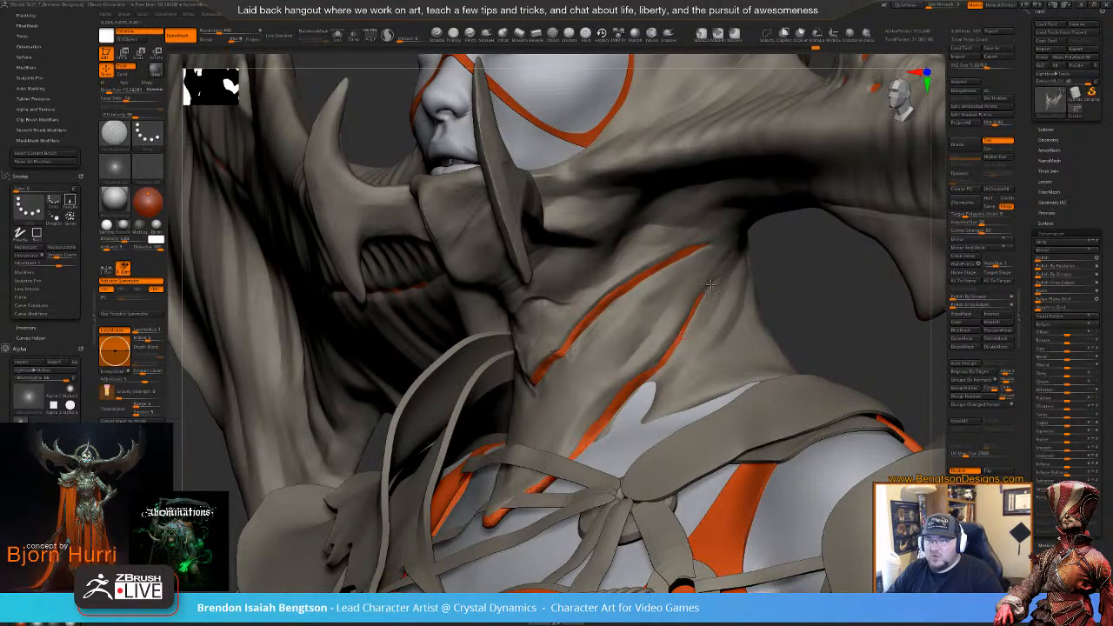
right_click_drag(792, 294, 727, 276)
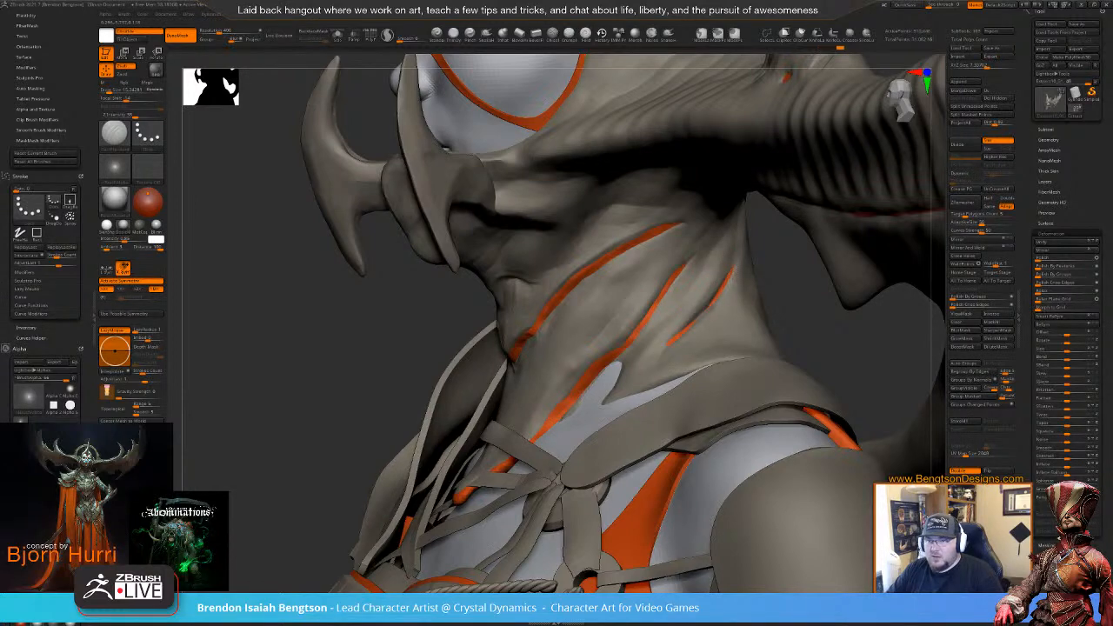
right_click_drag(782, 287, 718, 233)
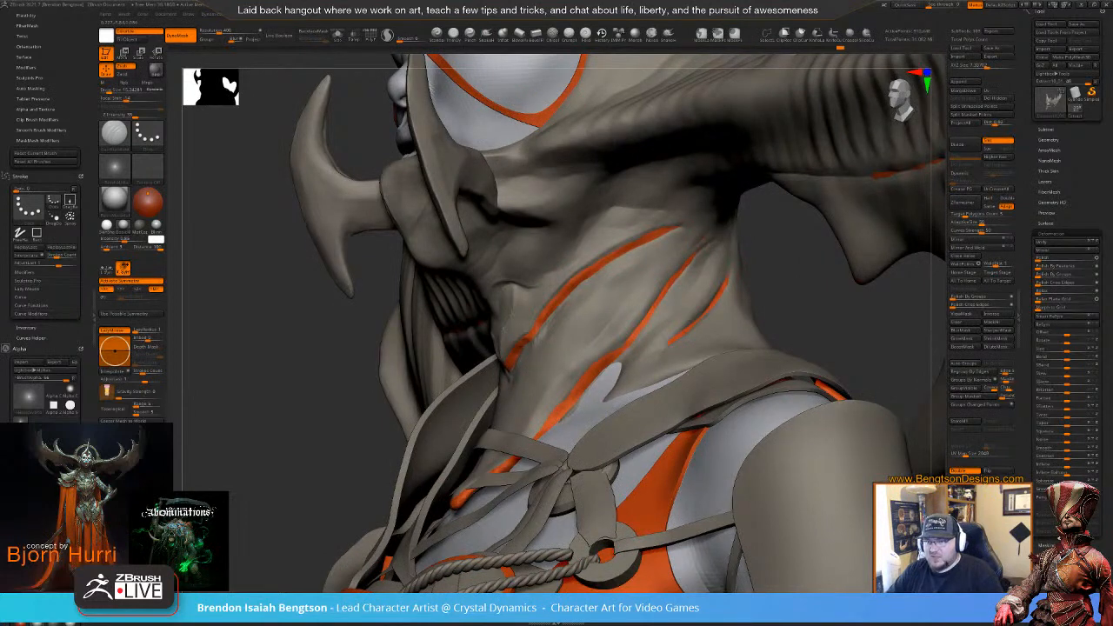
- Build up raised folds on the throat and between the orange trim lines with the ClayBuildup brush
right_click_drag(798, 291, 746, 288, "ctrl")
right_click_drag(673, 295, 711, 353, "alt")
key("b")
key("c")
key("b")
mouse_move(791, 235)
left_mouse_down()
mouse_move(730, 346)
mouse_move(741, 378)
left_mouse_up()
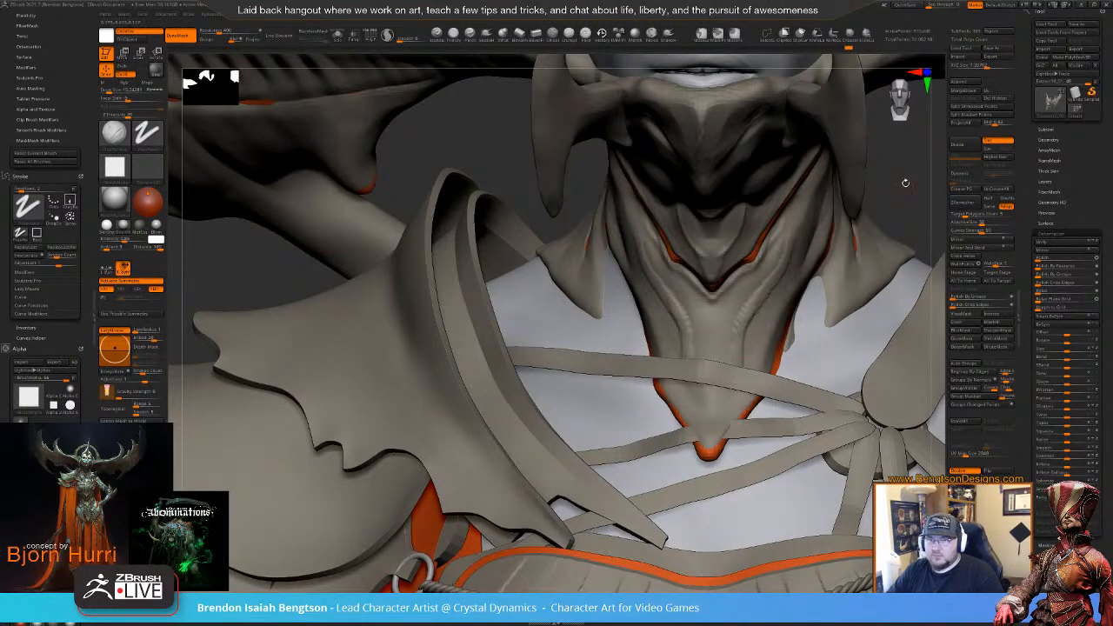
right_click_drag(905, 183, 650, 290)
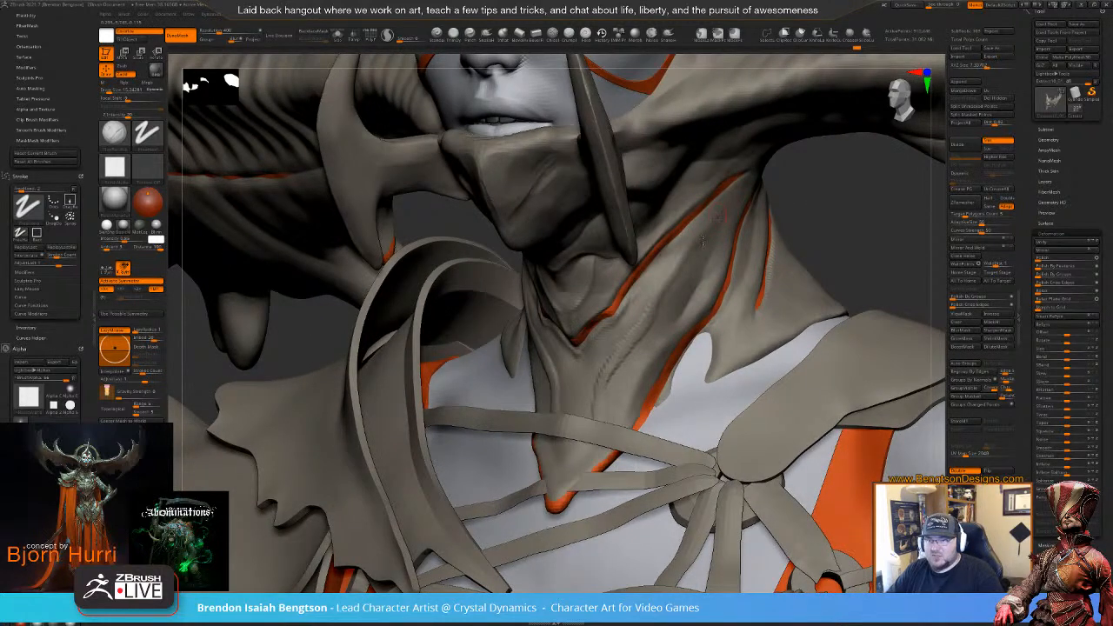
mouse_move(813, 221)
right_mouse_down()
mouse_move(795, 236)
mouse_move(832, 227)
right_mouse_up()
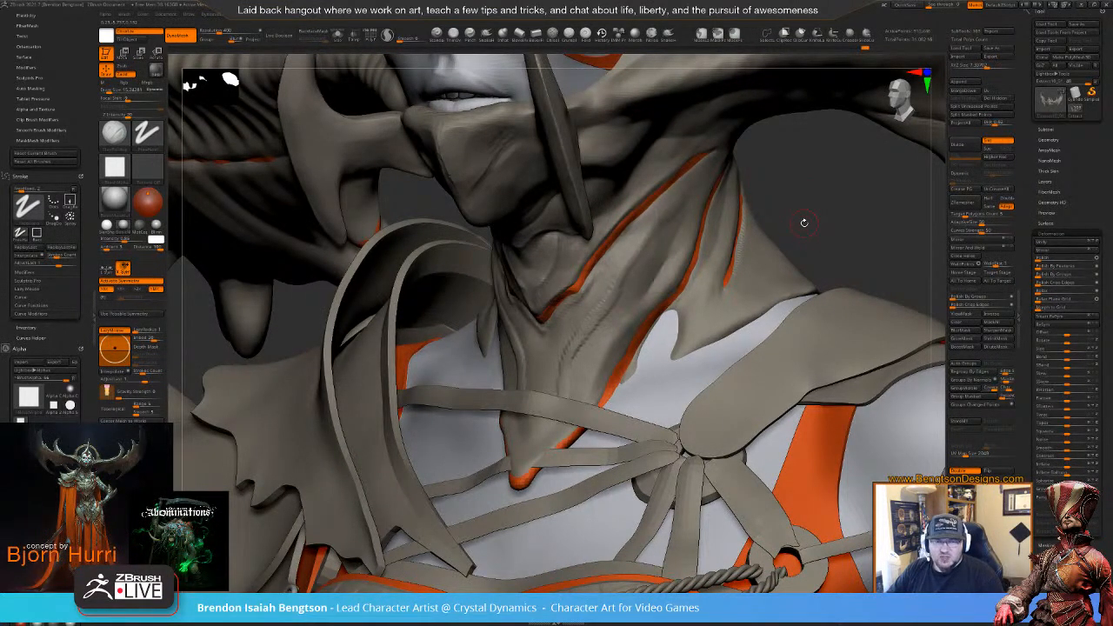
mouse_move(819, 227)
right_mouse_down()
mouse_move(817, 214)
mouse_move(807, 218)
right_mouse_up()
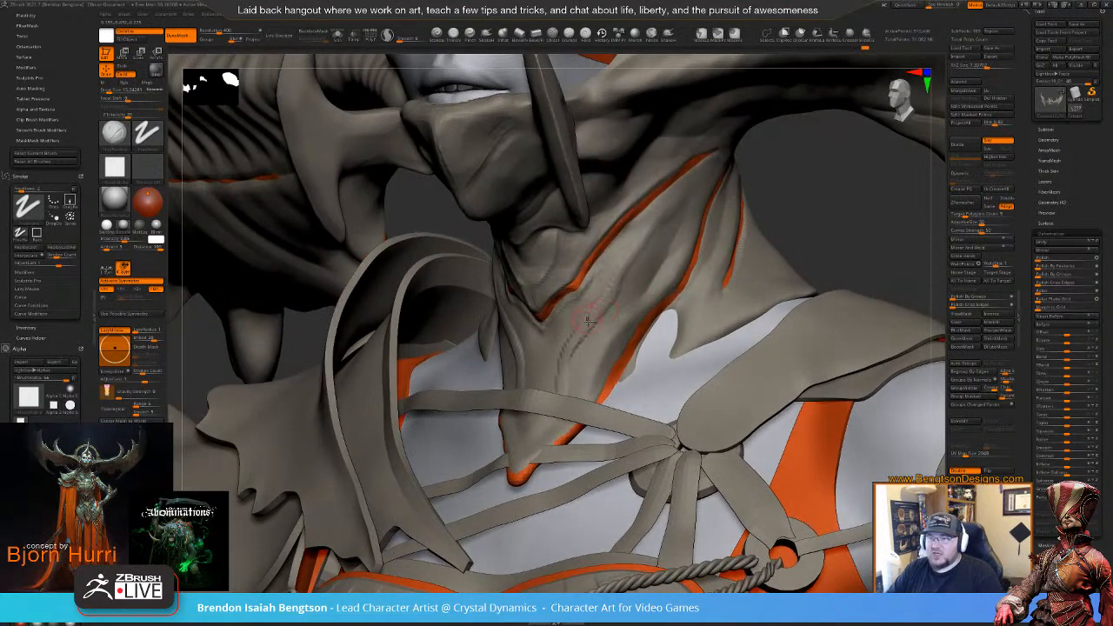
- Smooth the throat folds and carve a short orange trim line along the front of the throat
key("shift")
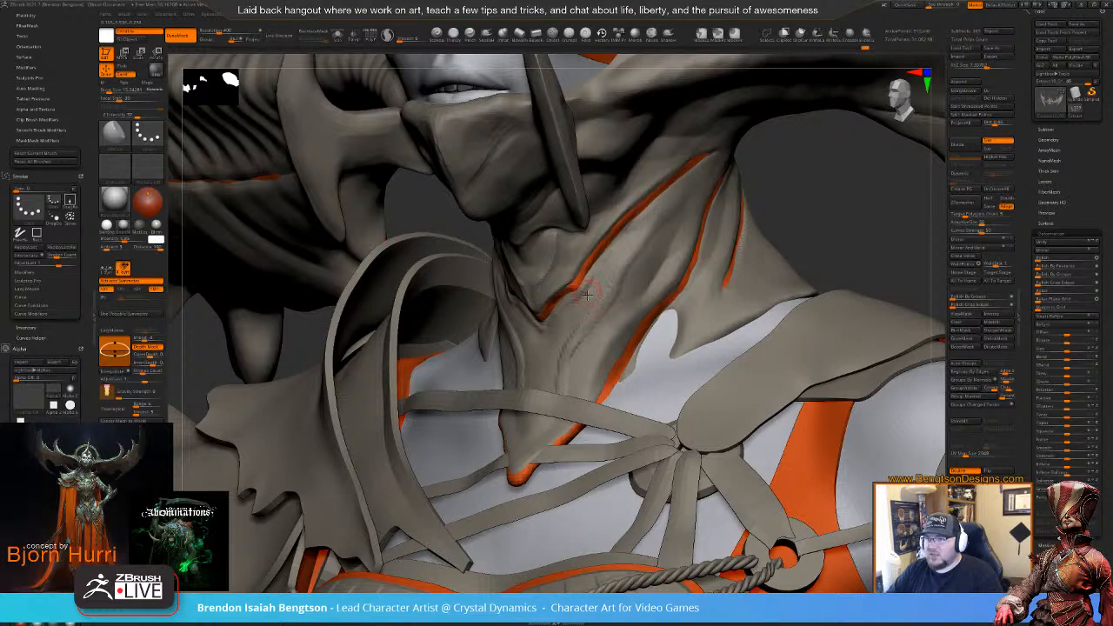
key("shift")
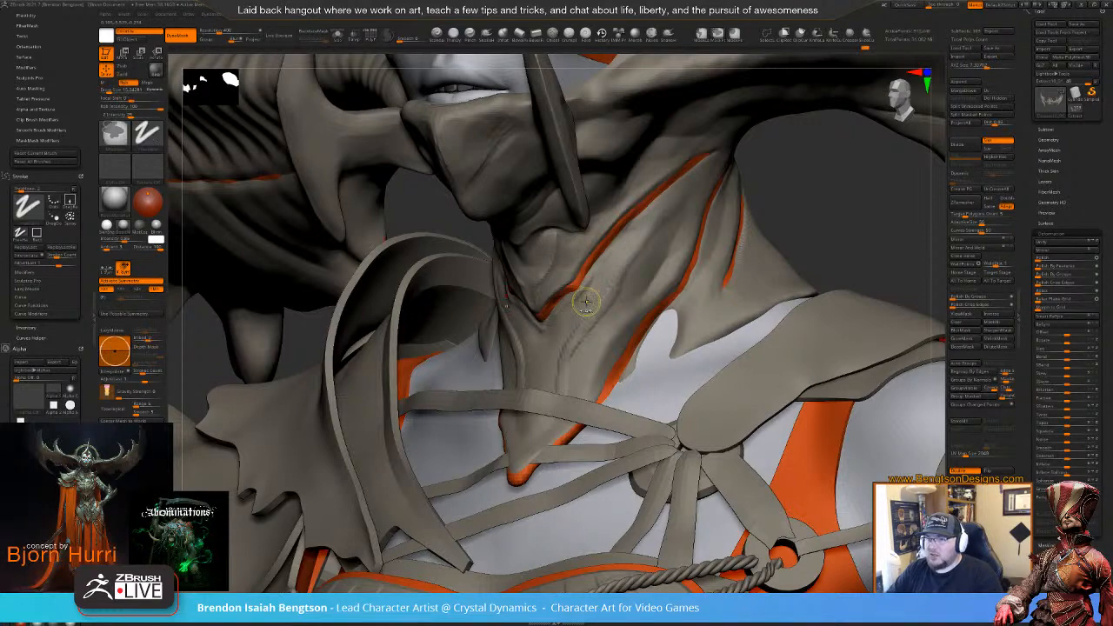
right_click_drag(835, 218, 787, 216)
key("shift")
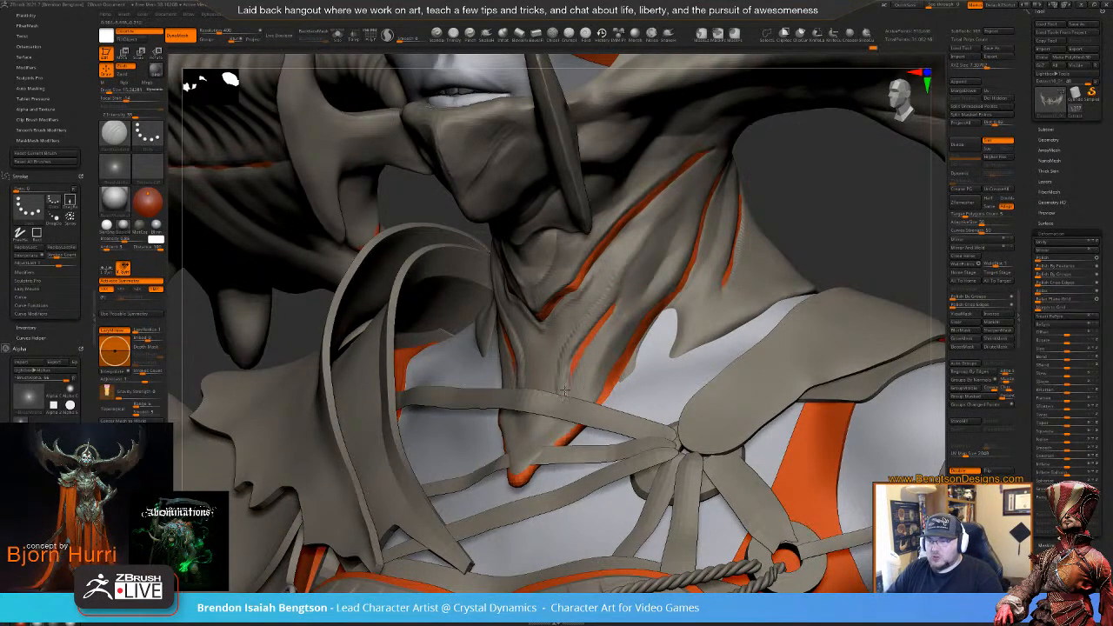
- Smooth the throat ridges toward the neck armor's tip in Solo mode, and deepen the front trim line with the full character shown
key("alt+s")
right_click_drag(582, 499, 554, 395)
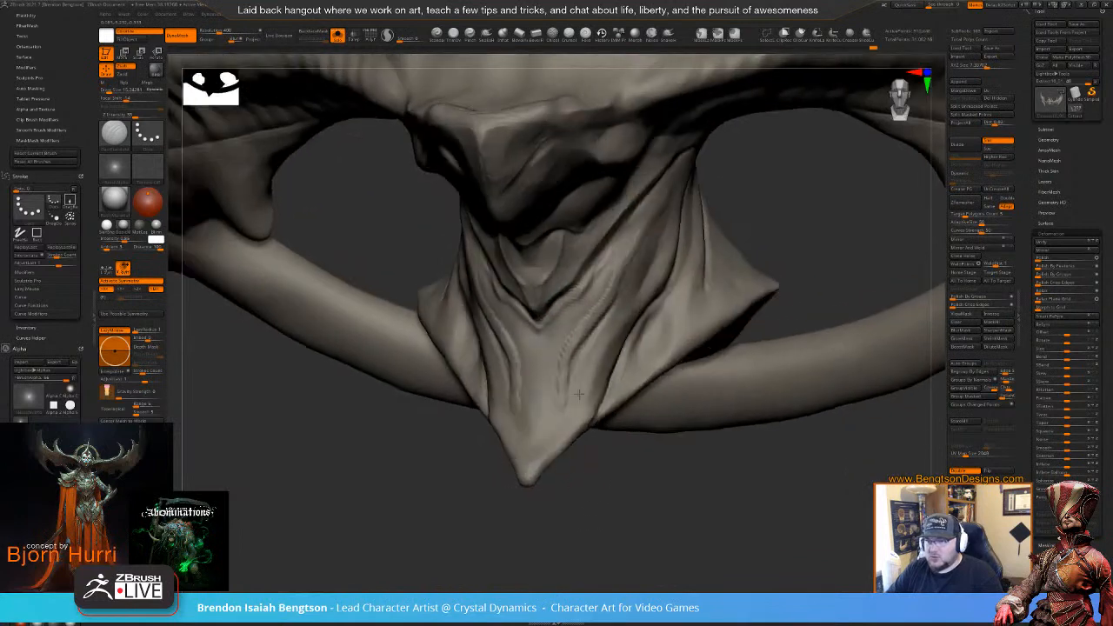
left_click_drag(567, 343, 565, 453, "shift")
right_click_drag(622, 479, 608, 421, "alt")
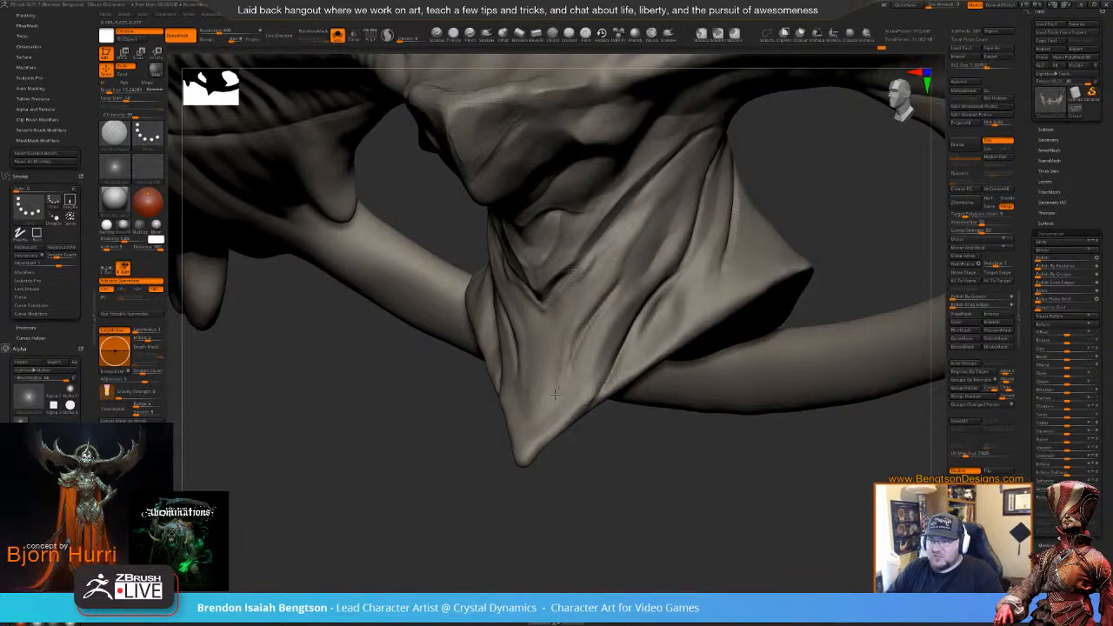
right_click_drag(549, 412, 604, 448)
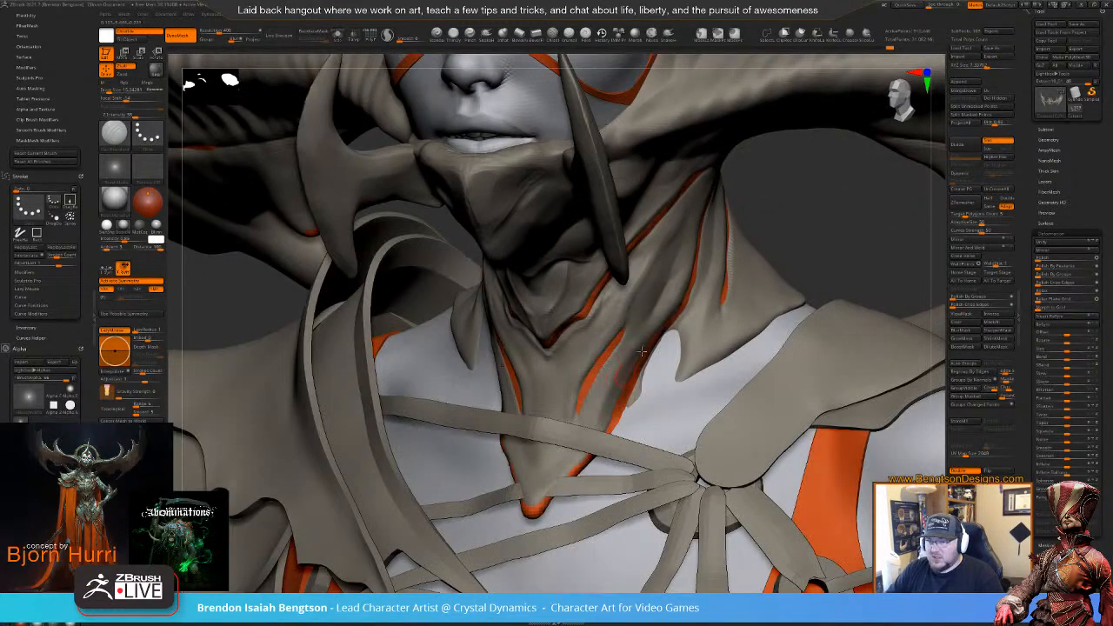
right_click_drag(641, 350, 619, 380)
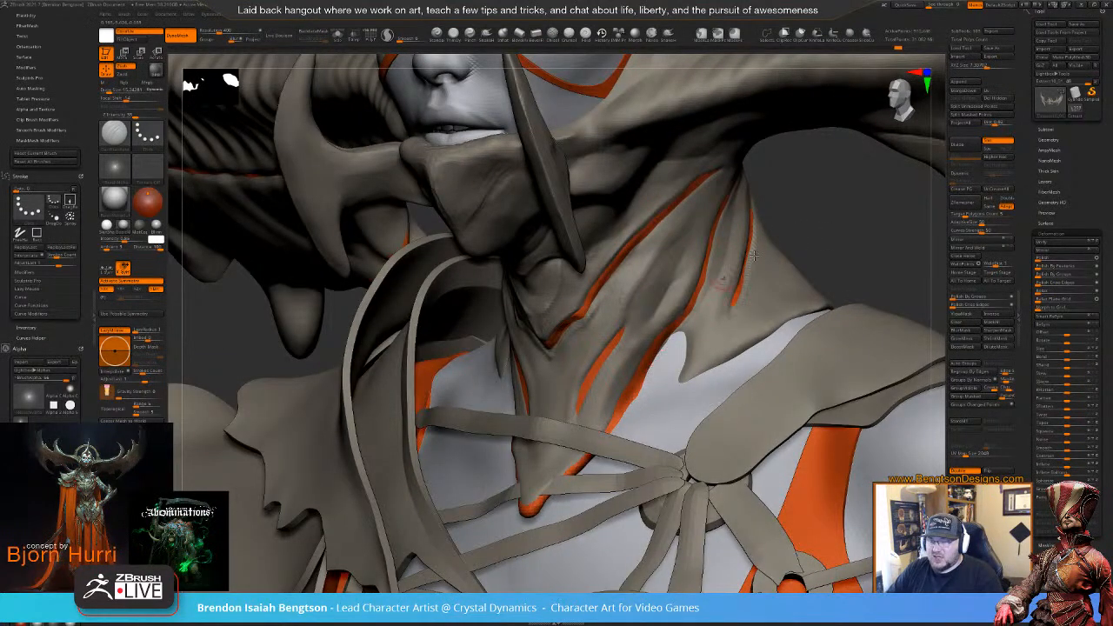
- Examine the neck armor and chin guard from the side, front and above, and compare them with the concept painting
right_click_drag(842, 235, 833, 141)
right_click_drag(819, 80, 750, 195, "ctrl")
mouse_move(721, 321)
right_mouse_down()
mouse_move(727, 263)
mouse_move(739, 326)
right_mouse_up()
right_click_drag(654, 367, 664, 415, "ctrl")
right_click_drag(594, 369, 426, 317, "alt")
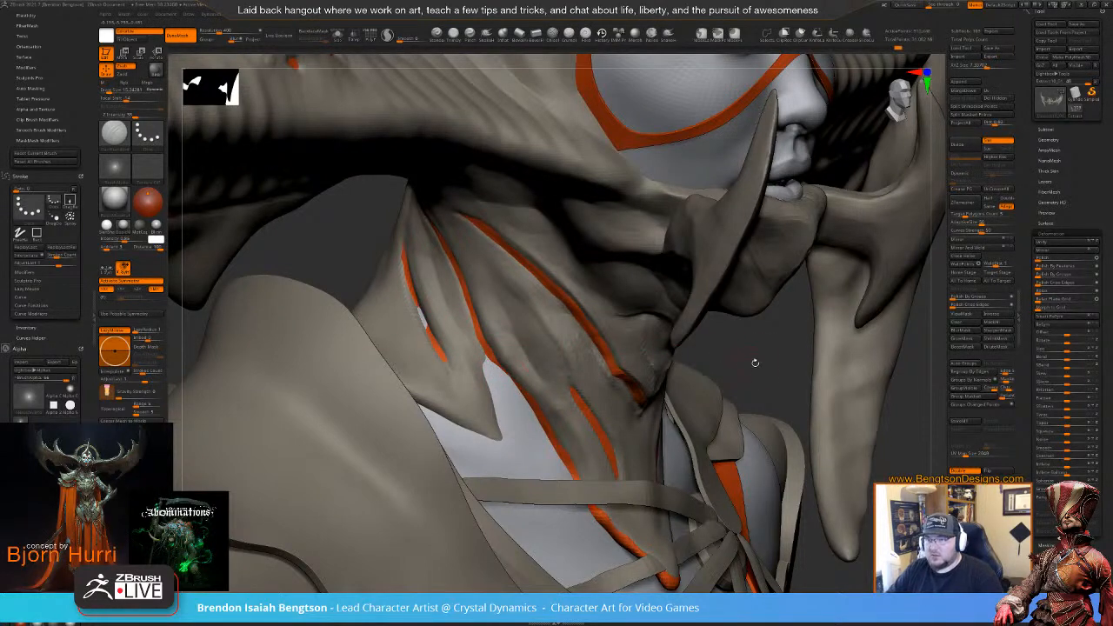
right_click_drag(755, 363, 754, 338)
mouse_move(768, 395)
right_mouse_down()
mouse_move(747, 383)
mouse_move(757, 393)
mouse_move(731, 426)
mouse_move(667, 416)
right_mouse_up()
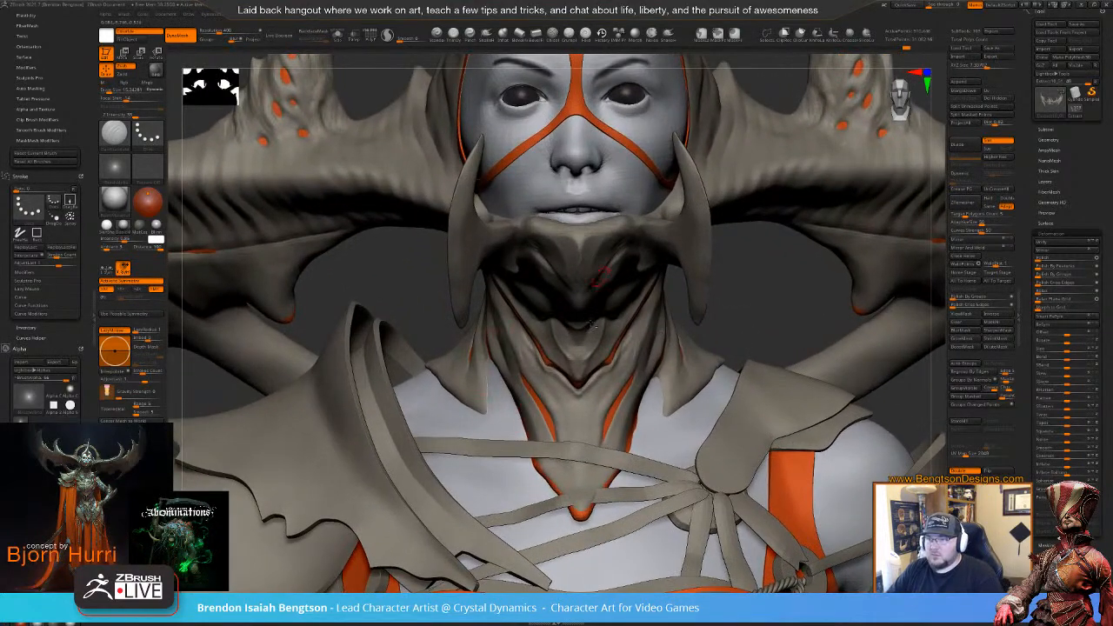
mouse_move(593, 325)
right_mouse_down("alt")
mouse_move(564, 421)
mouse_move(573, 330)
right_mouse_up("alt")
mouse_move(566, 326)
right_mouse_down()
mouse_move(530, 335)
mouse_move(567, 343)
mouse_move(571, 320)
mouse_move(570, 354)
right_mouse_up()
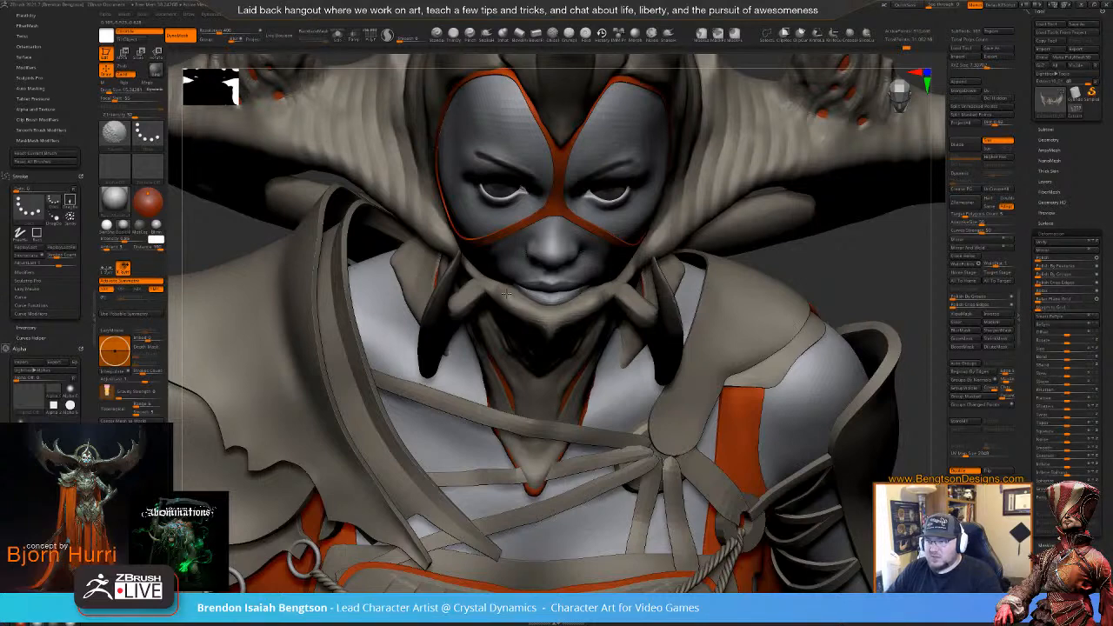
right_click_drag(513, 292, 578, 334)
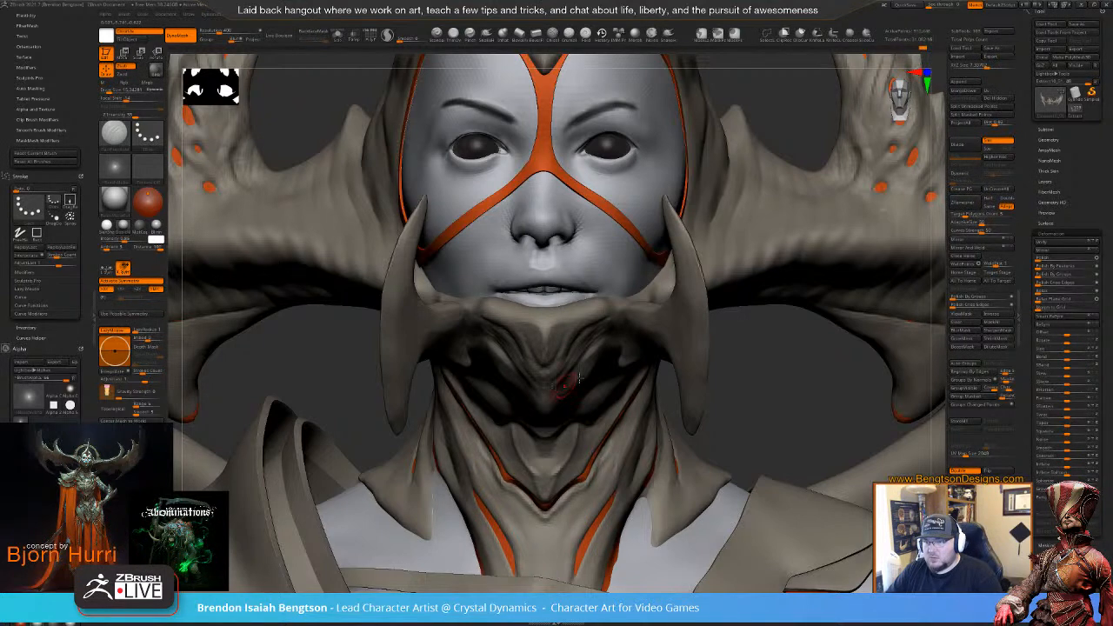
left_click_drag(764, 369, 753, 360)
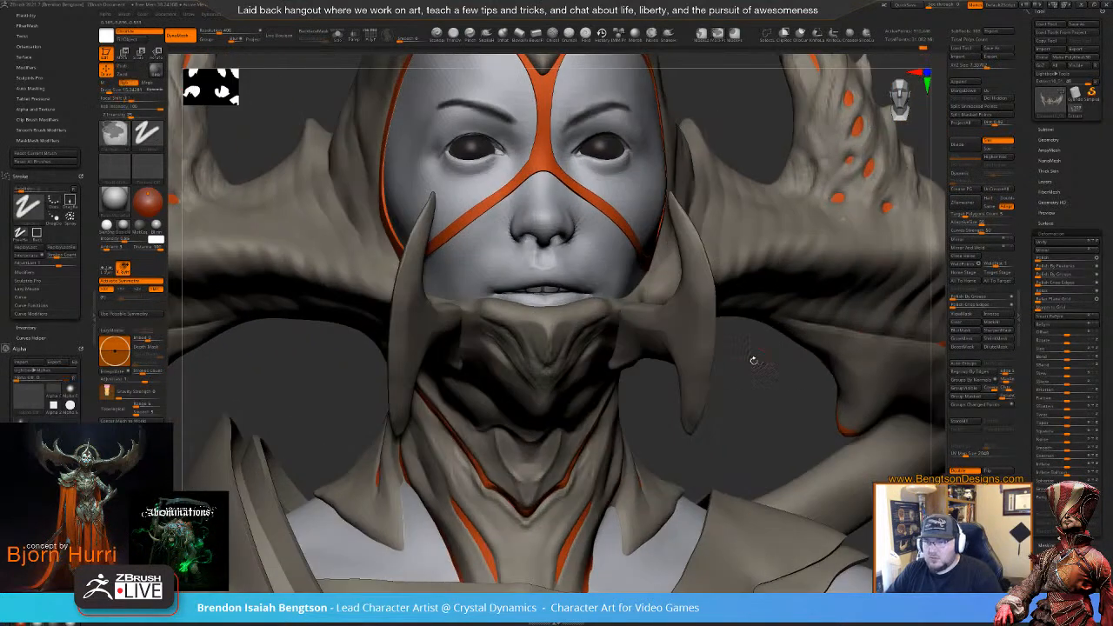
mouse_move(736, 447)
left_mouse_down()
mouse_move(743, 455)
mouse_move(739, 429)
mouse_move(694, 363)
left_mouse_up()
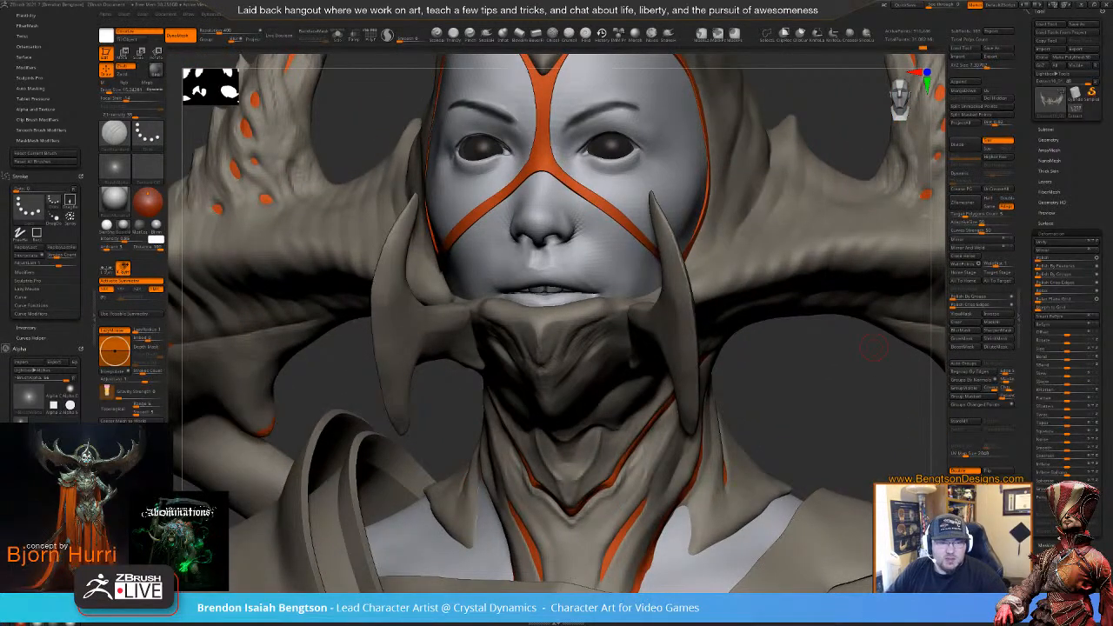
key("alt+Tab")
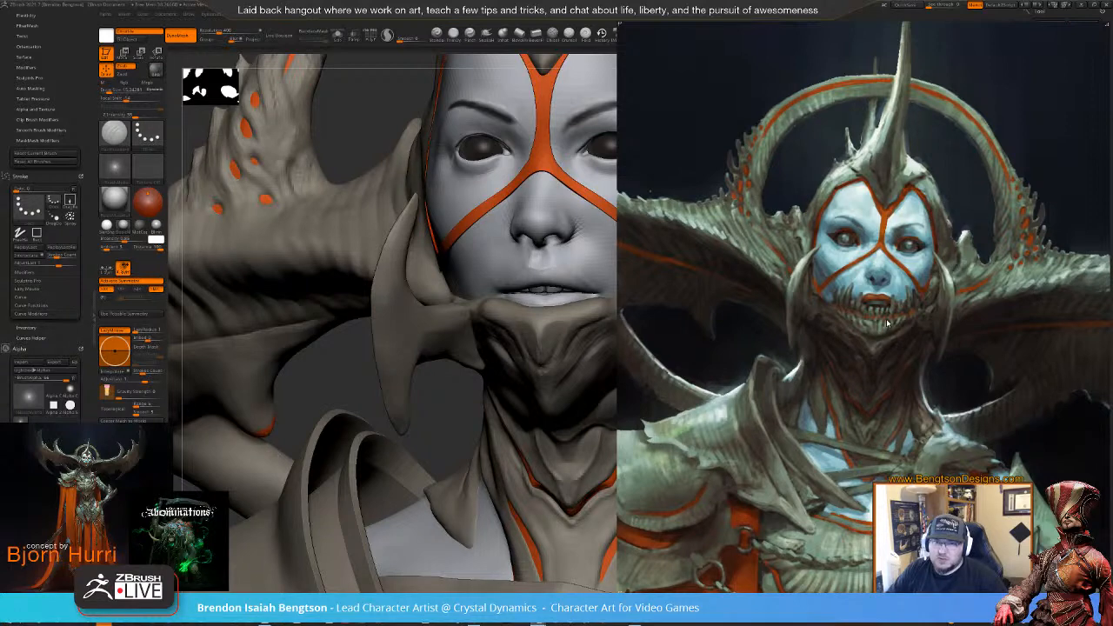
key("alt+Tab")
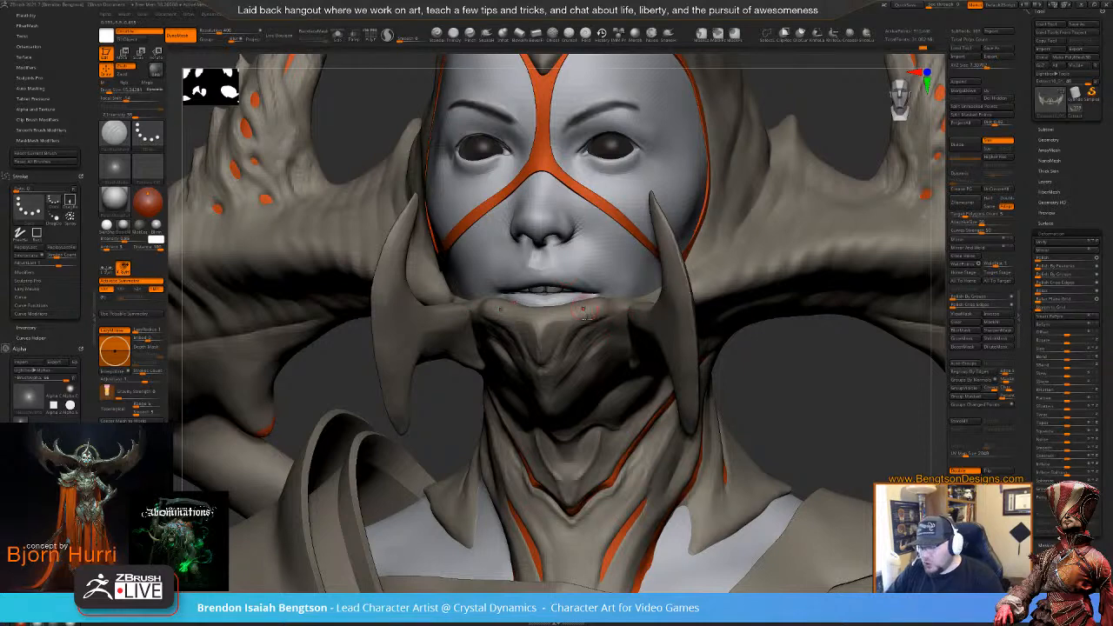
- Carve a crease along the inner edge of the chin guard at the mouth corner in Solo mode
key("alt+s")
right_click_drag(569, 294, 510, 294)
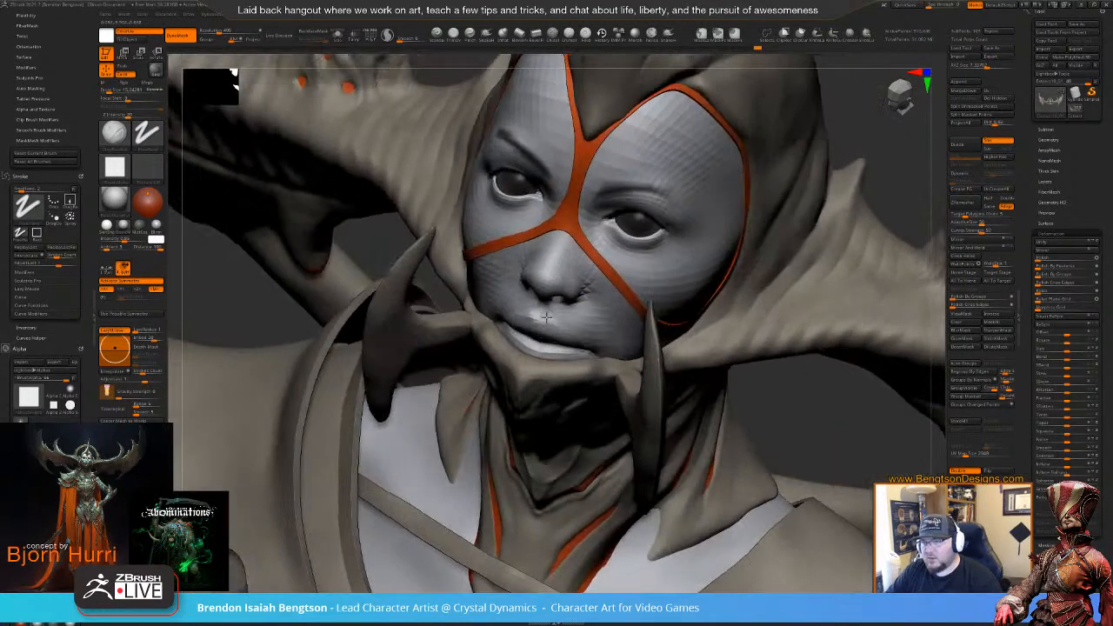
mouse_move(546, 317)
right_mouse_down()
mouse_move(517, 298)
mouse_move(548, 302)
mouse_move(463, 295)
right_mouse_up()
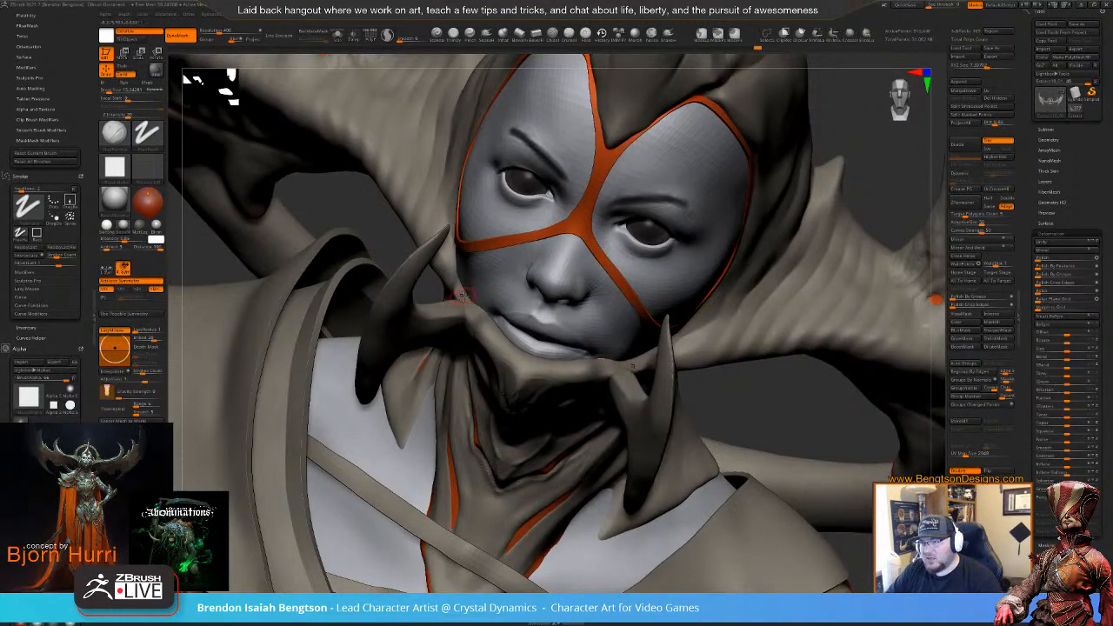
right_click_drag(482, 341, 474, 307, "ctrl")
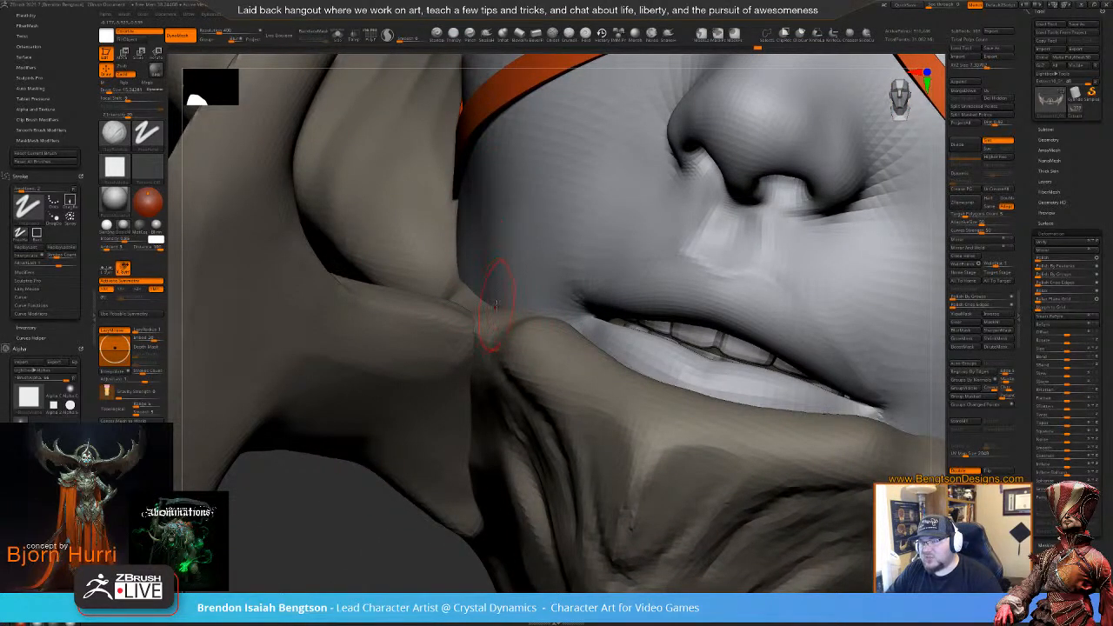
mouse_move(531, 331)
right_mouse_down()
mouse_move(528, 257)
mouse_move(554, 333)
mouse_move(598, 334)
mouse_move(643, 402)
mouse_move(631, 382)
mouse_move(644, 373)
right_mouse_up()
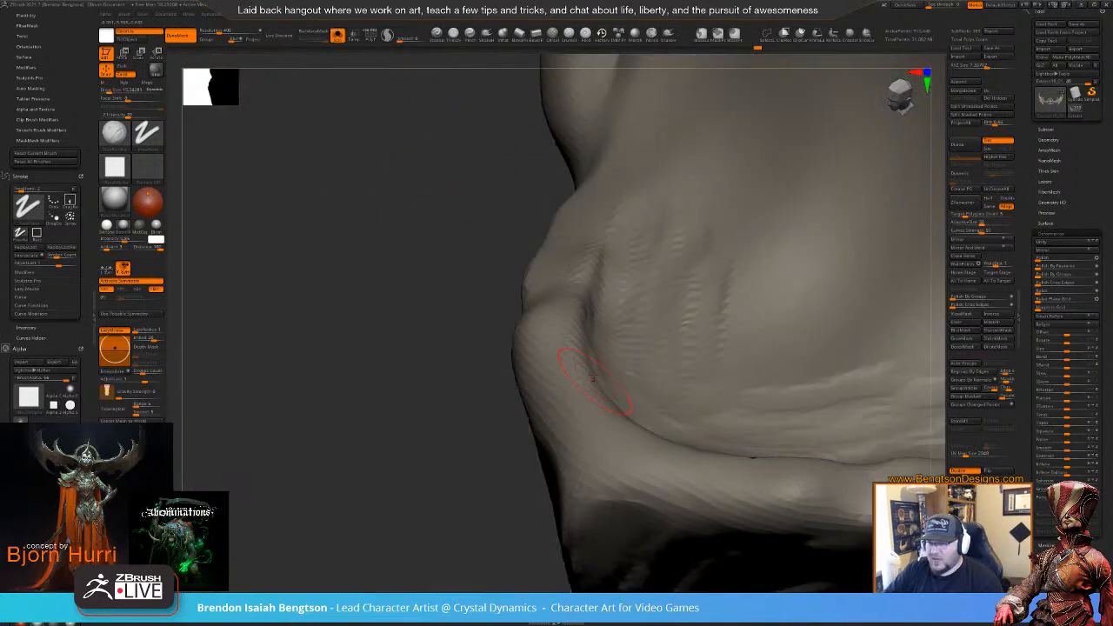
right_click_drag(605, 355, 606, 261)
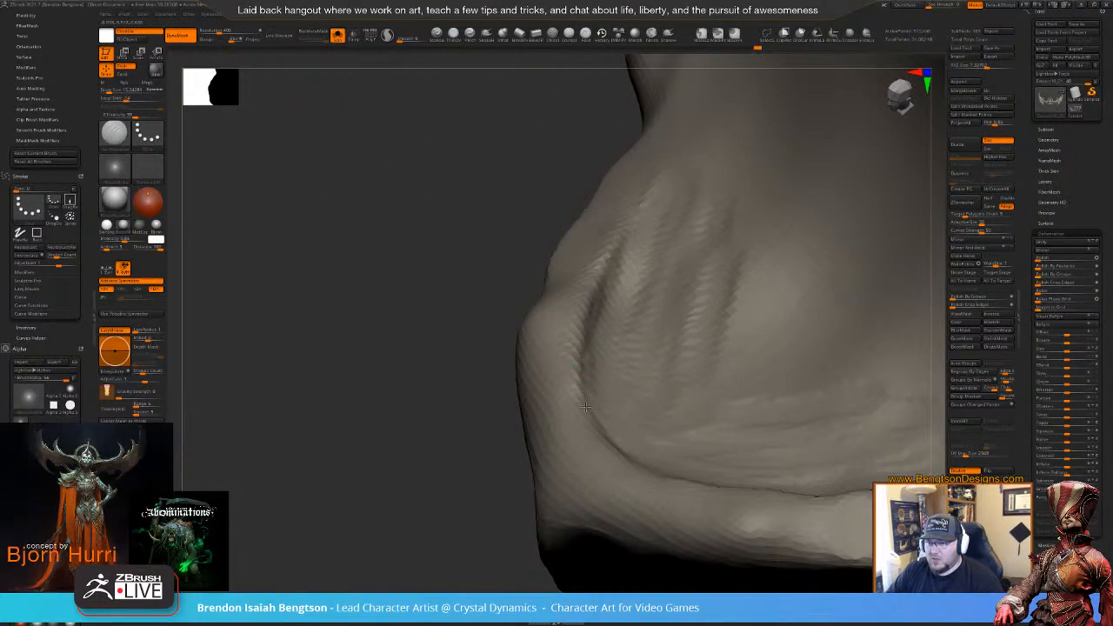
left_click_drag(583, 322, 618, 236)
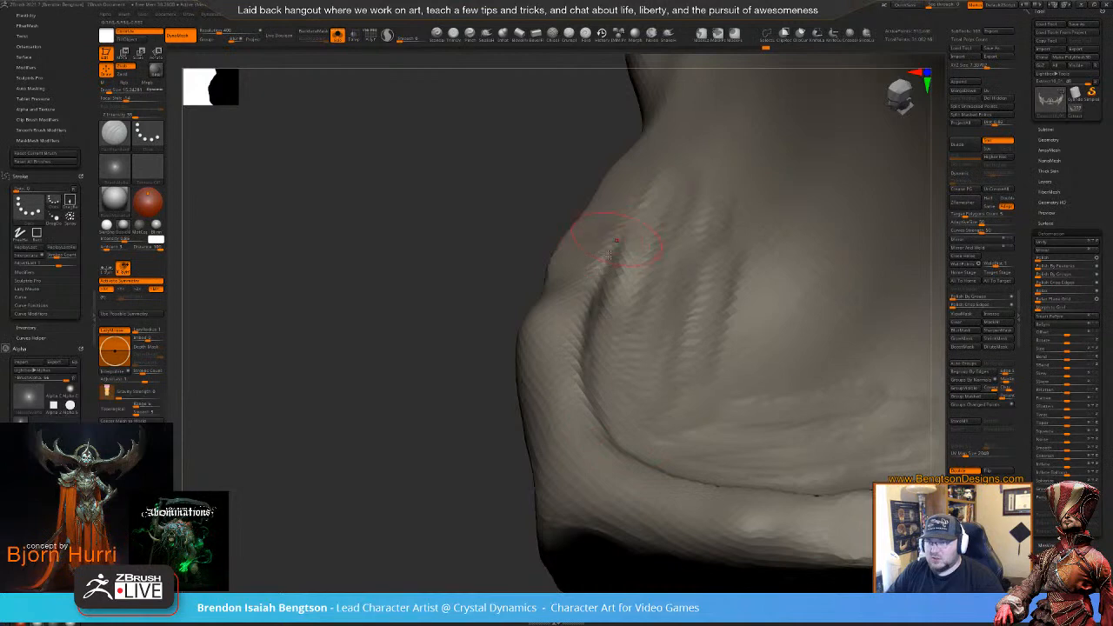
mouse_move(467, 276)
left_mouse_down()
mouse_move(609, 533)
mouse_move(566, 244)
left_mouse_up()
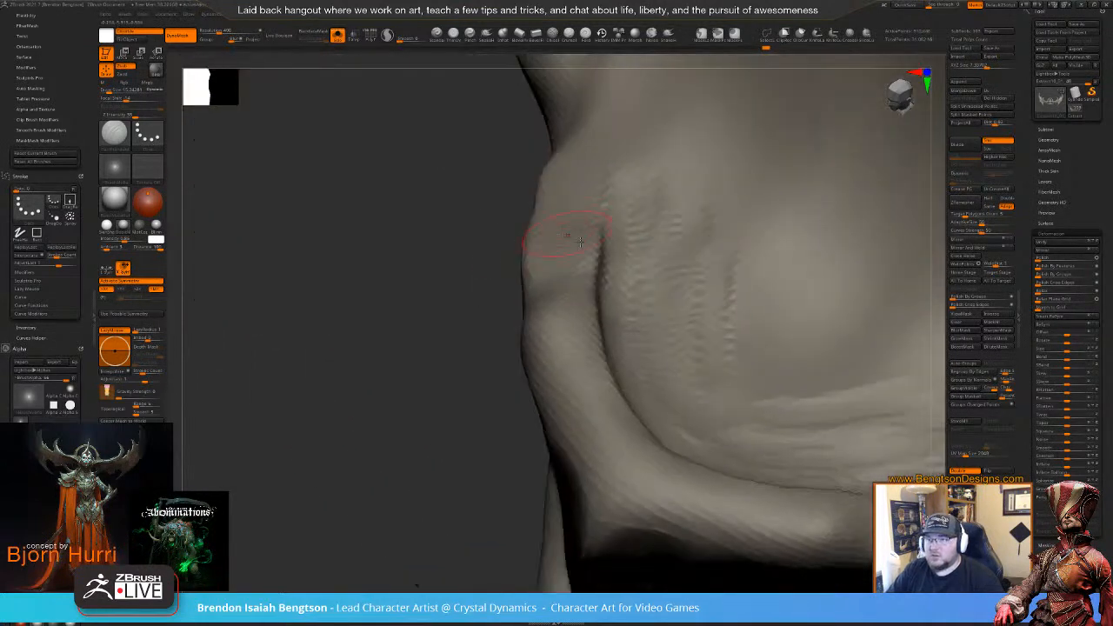
key("alt+s")
mouse_move(596, 311)
right_mouse_down()
mouse_move(608, 418)
mouse_move(587, 267)
right_mouse_up()
key("alt+s")
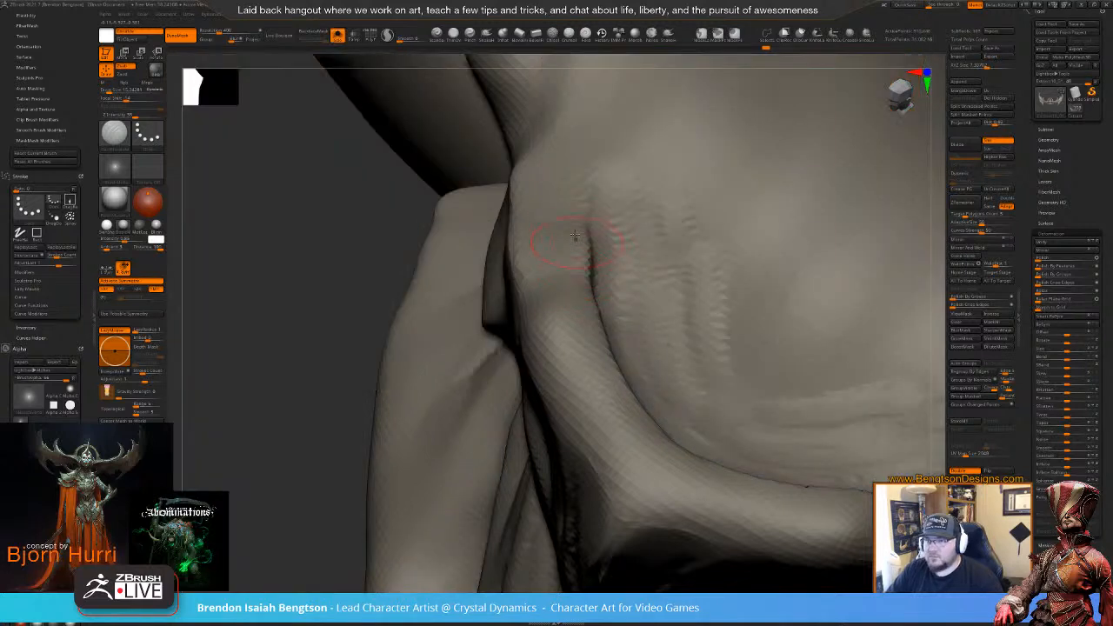
- Turn off LazyMouse, build up the chin guard's upper end beside the crease with ClayBuildup, and check it against the face
key("b")
key("c")
key("b")
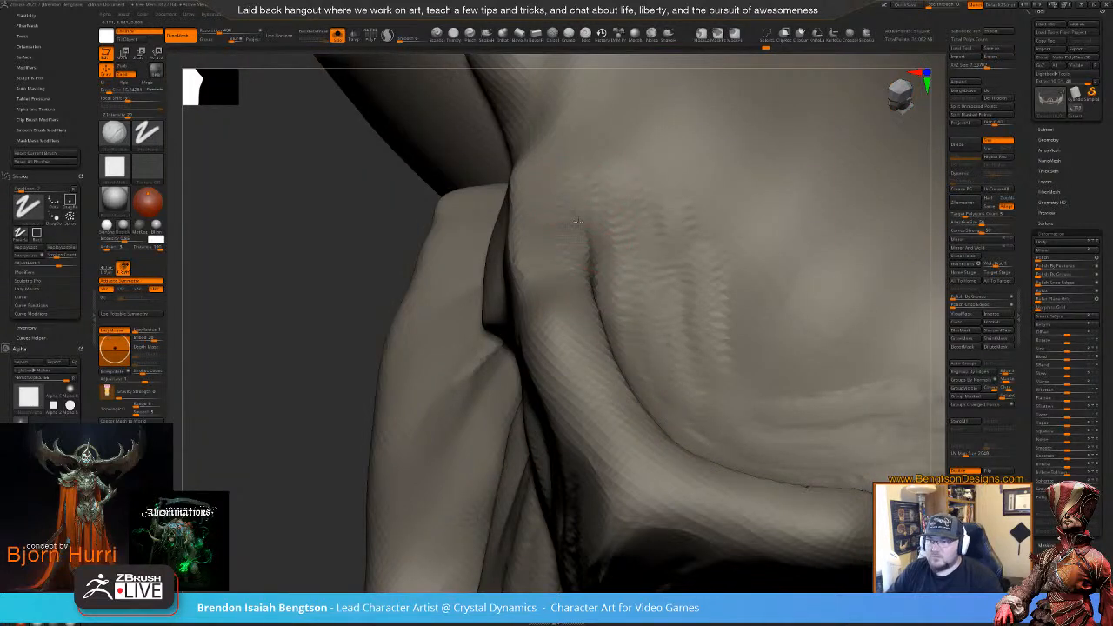
key("l")
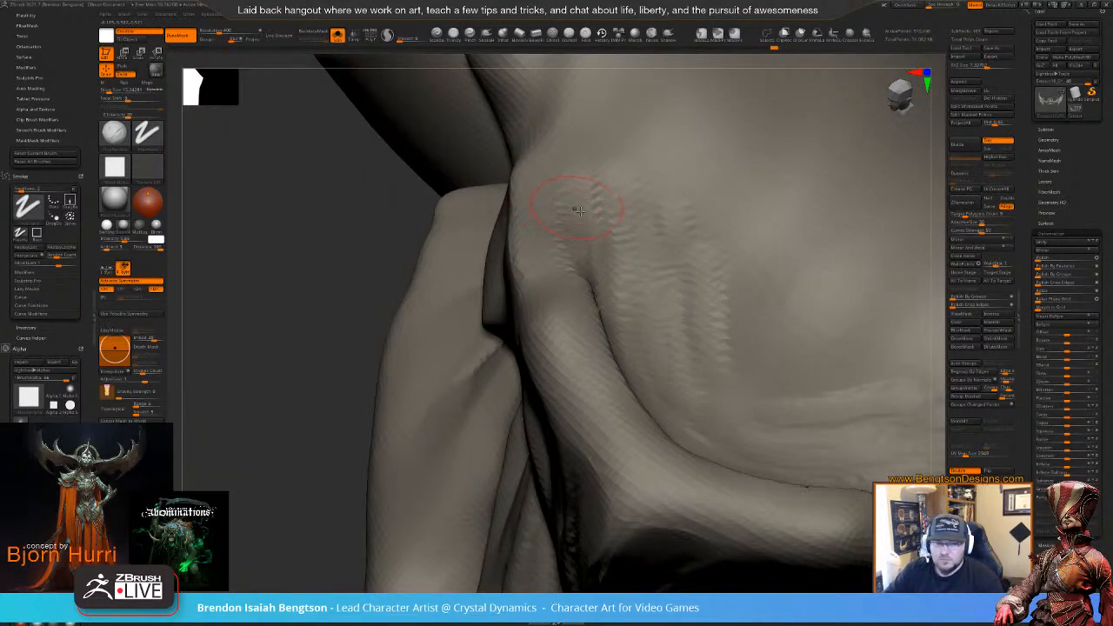
right_click_drag(616, 243, 604, 244)
left_click_drag(593, 154, 591, 298)
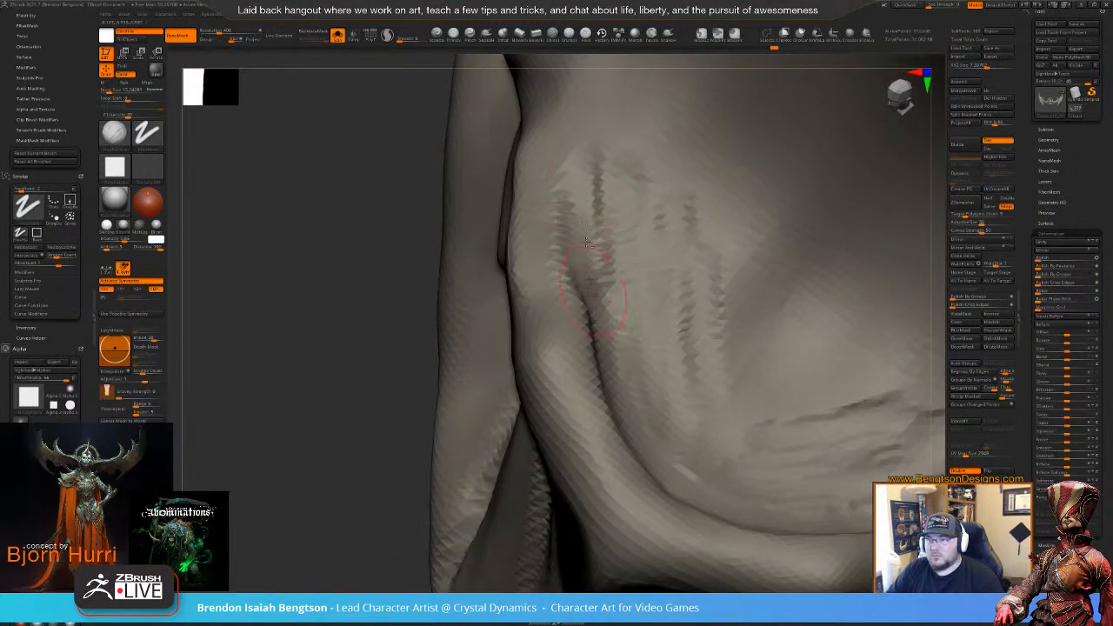
left_click_drag(581, 244, 583, 341)
left_click_drag(575, 293, 584, 346)
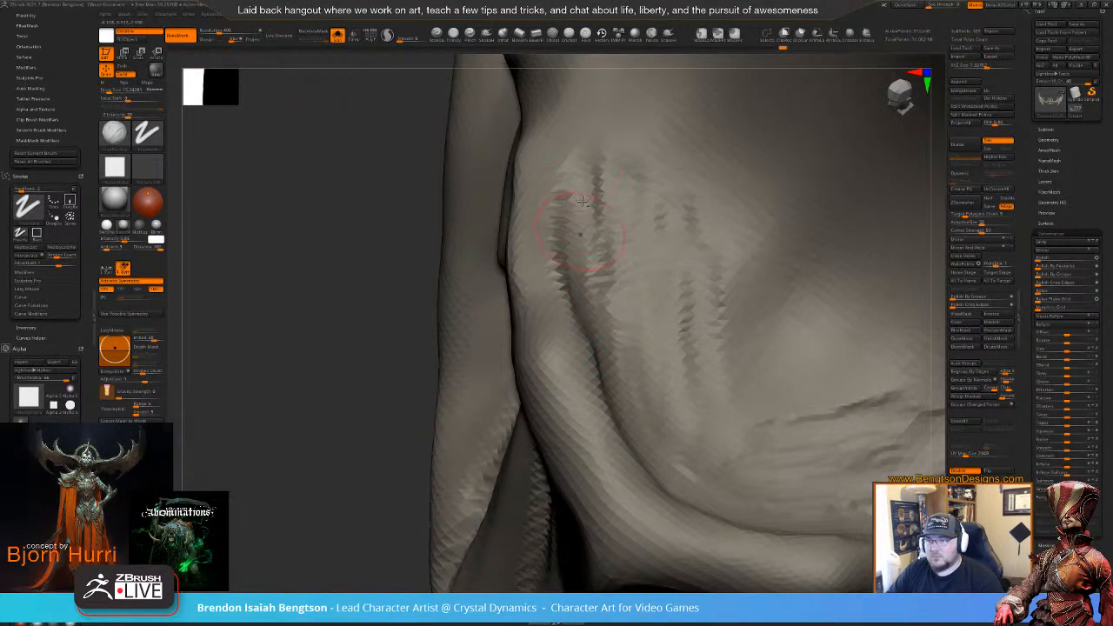
key("alt+s")
mouse_move(593, 380)
right_mouse_down()
mouse_move(600, 329)
mouse_move(581, 328)
right_mouse_up()
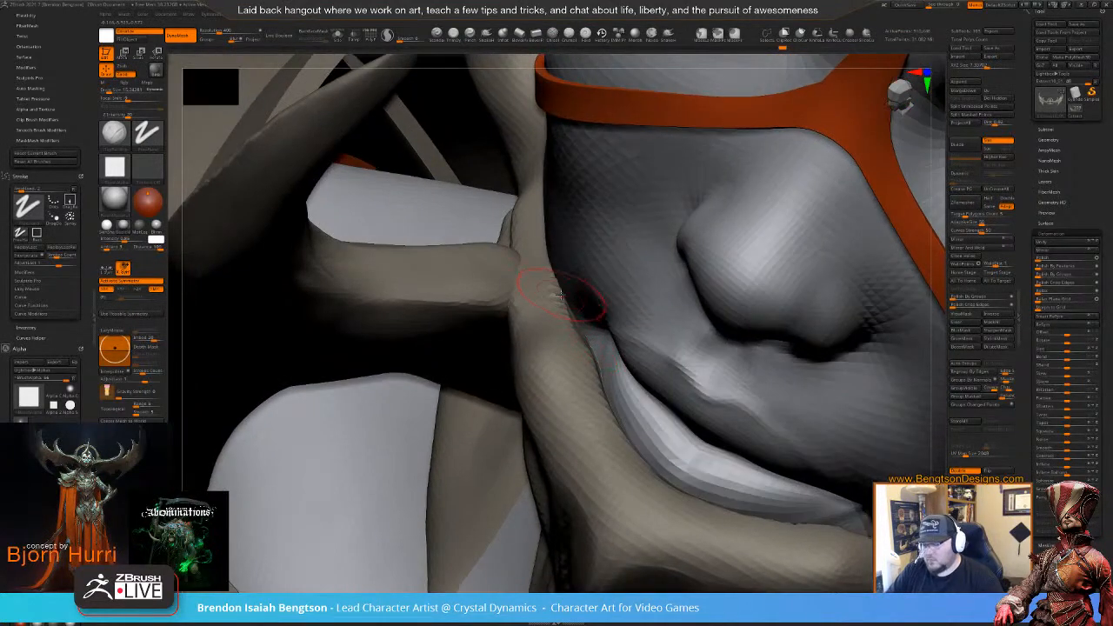
- Reshape the chin guard's rim beside the mouth corners to fit the face with the Move Topological brush
key("alt+s")
key("b")
key("m")
key("t")
key("space")
left_click(548, 249)
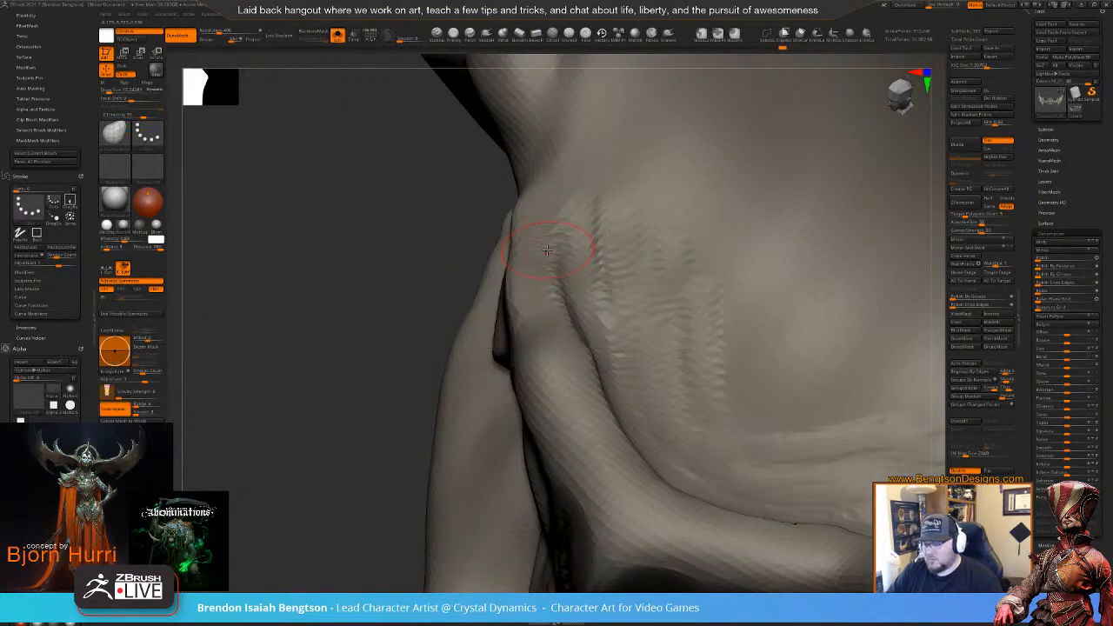
key("alt+s")
key("space")
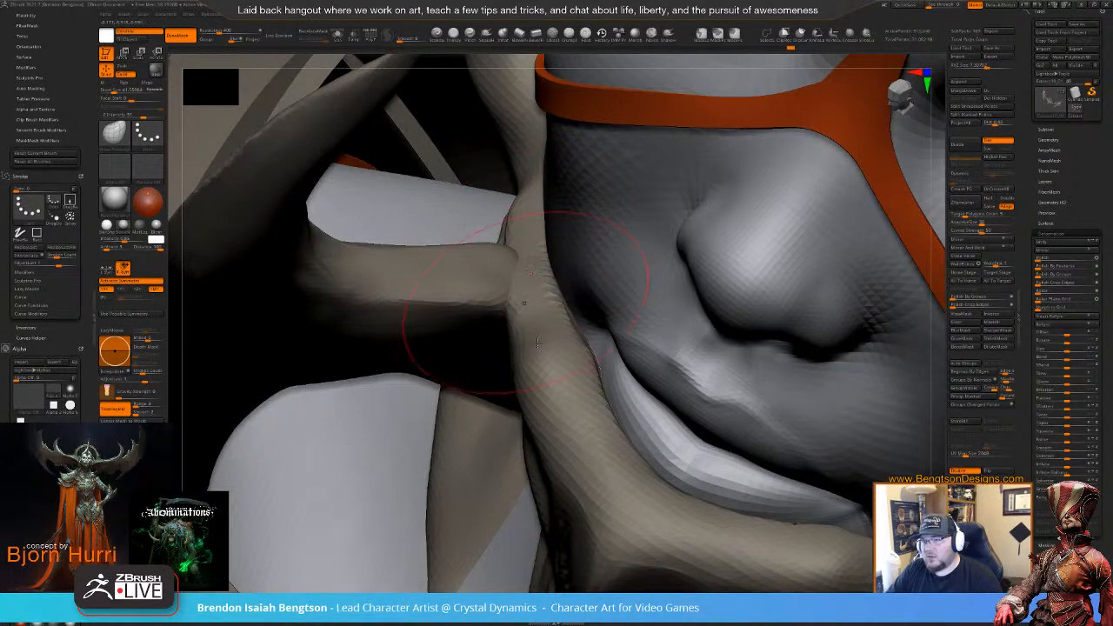
mouse_move(527, 298)
right_mouse_down("alt")
mouse_move(521, 228)
mouse_move(539, 330)
mouse_move(610, 381)
mouse_move(617, 408)
mouse_move(604, 434)
mouse_move(626, 452)
mouse_move(617, 448)
mouse_move(639, 521)
mouse_move(604, 430)
mouse_move(661, 487)
mouse_move(670, 483)
mouse_move(639, 453)
mouse_move(645, 434)
right_mouse_up("alt")
key("b")
key("m")
key("t")
key("space")
left_click_drag(646, 299, 637, 298)
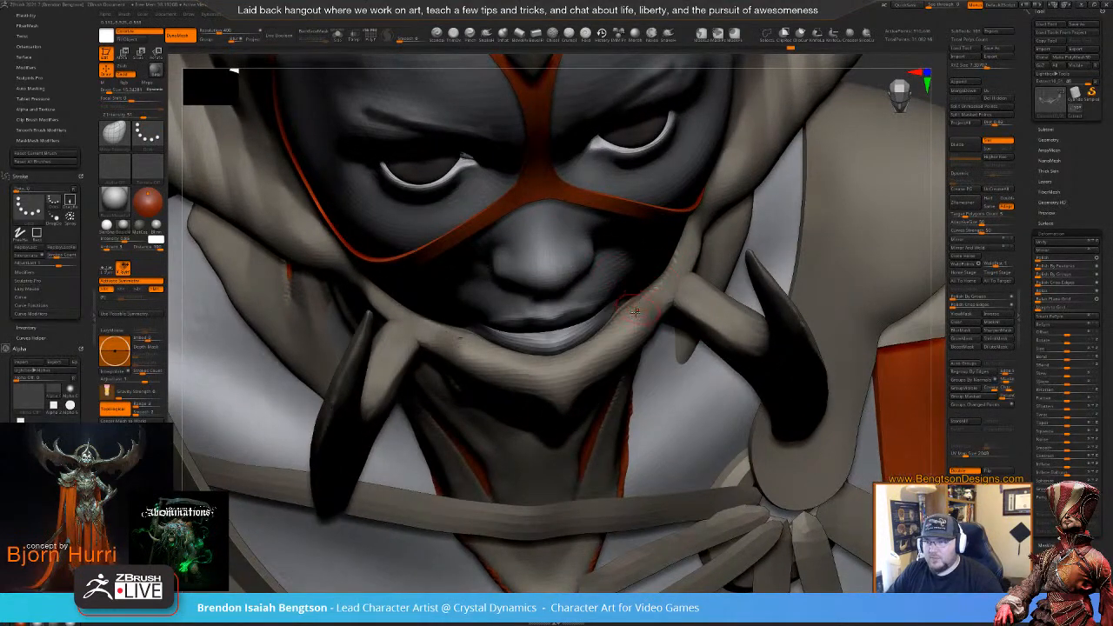
- Deepen the crease where the large side horn meets the jaw guard behind the tusk
mouse_move(636, 310)
right_mouse_down()
mouse_move(608, 265)
mouse_move(591, 311)
mouse_move(539, 261)
mouse_move(556, 330)
mouse_move(604, 395)
mouse_move(565, 393)
mouse_move(598, 392)
mouse_move(573, 401)
mouse_move(560, 441)
mouse_move(595, 411)
right_mouse_up()
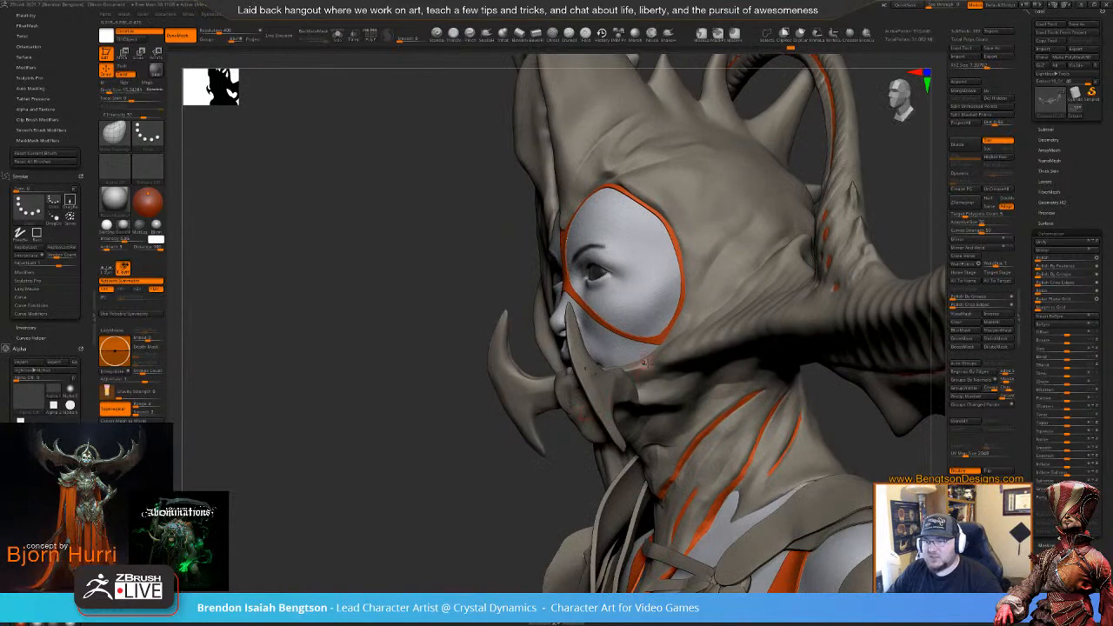
right_click_drag(737, 255, 688, 172, "alt")
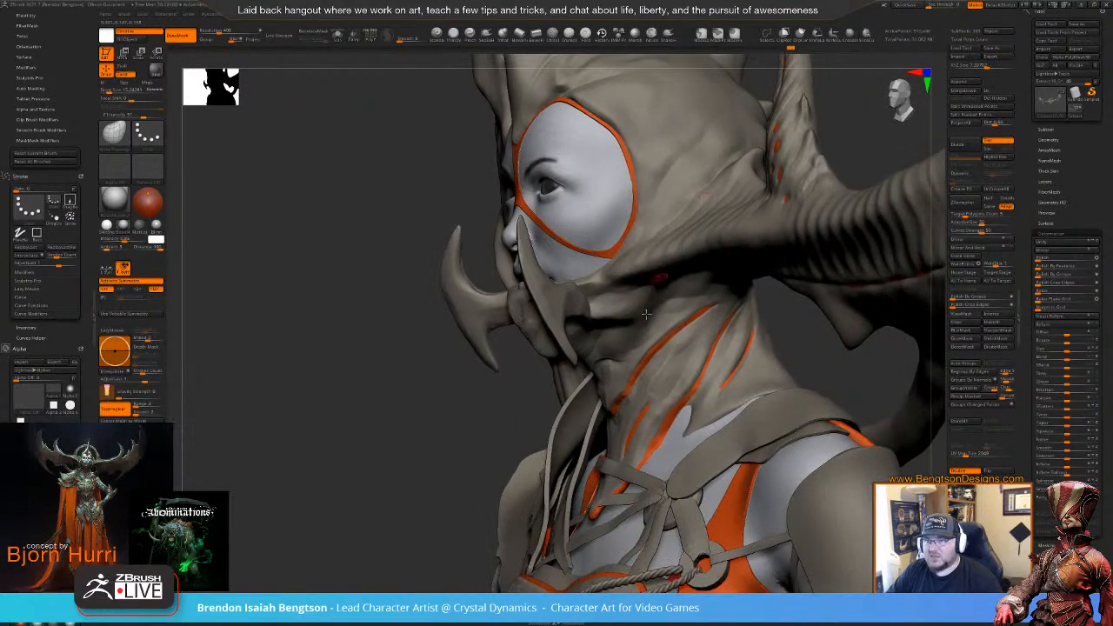
mouse_move(646, 314)
right_mouse_down()
mouse_move(586, 309)
mouse_move(627, 372)
mouse_move(544, 309)
right_mouse_up()
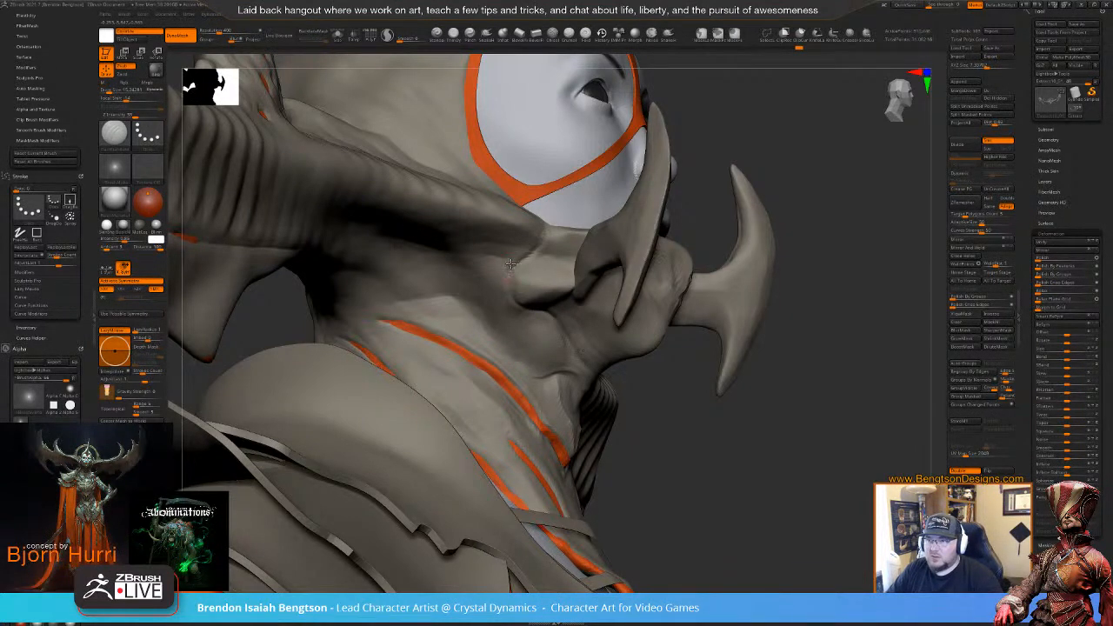
mouse_move(730, 434)
left_mouse_down()
mouse_move(619, 434)
mouse_move(682, 439)
mouse_move(538, 259)
left_mouse_up()
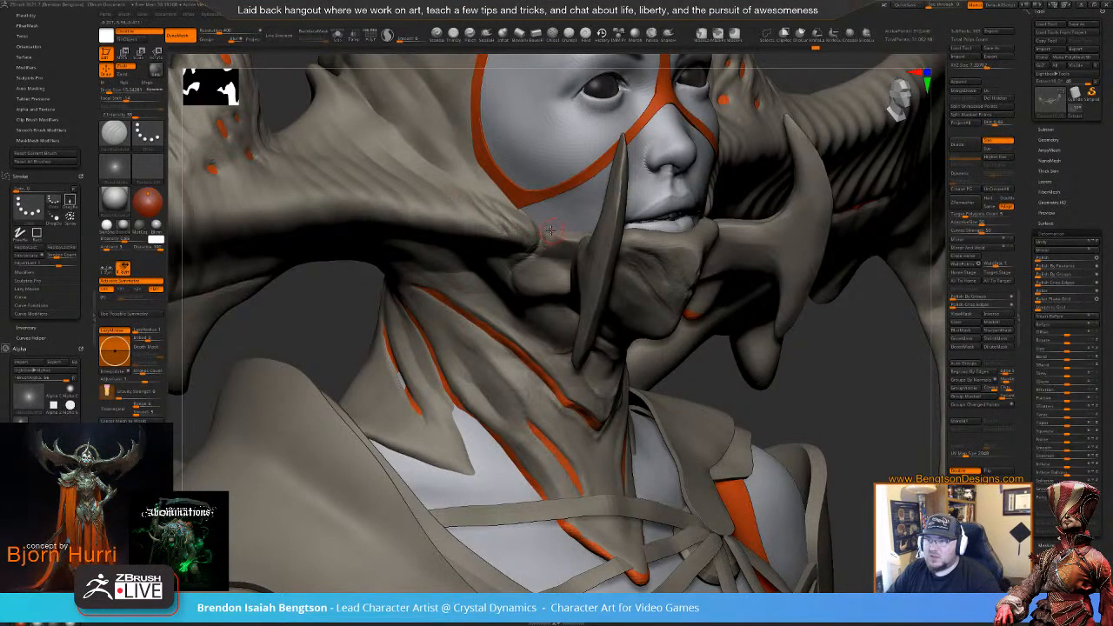
- Build up raised lumps on the jaw guard behind the tusk with the ClayBuildup brush
key("b")
key("c")
key("b")
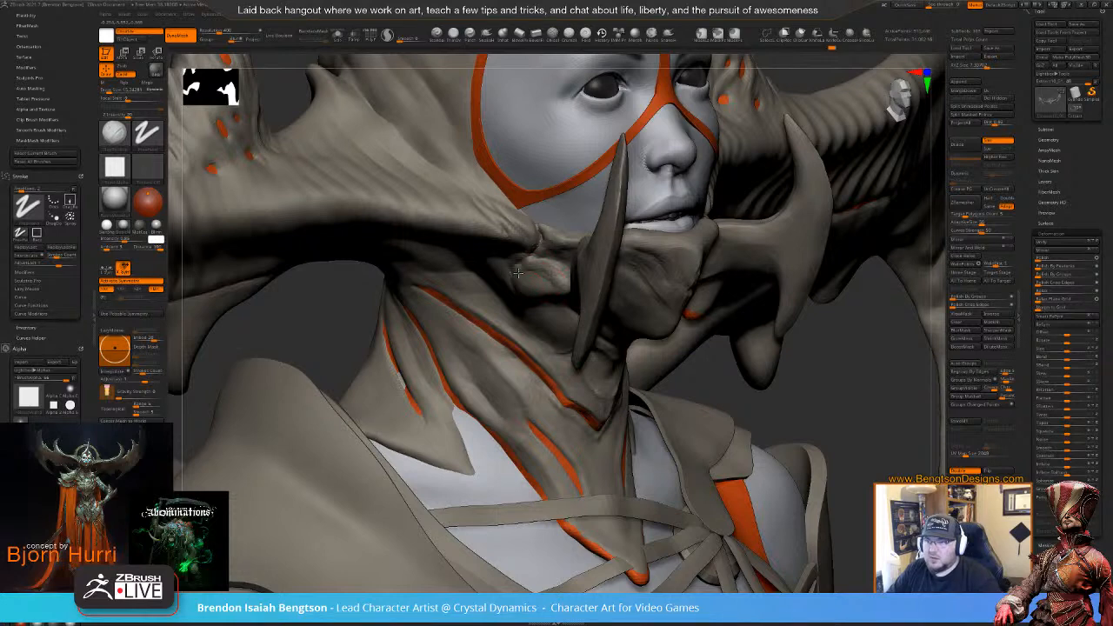
left_click_drag(517, 272, 535, 283)
mouse_move(544, 318)
right_mouse_down()
mouse_move(518, 252)
mouse_move(522, 263)
right_mouse_up()
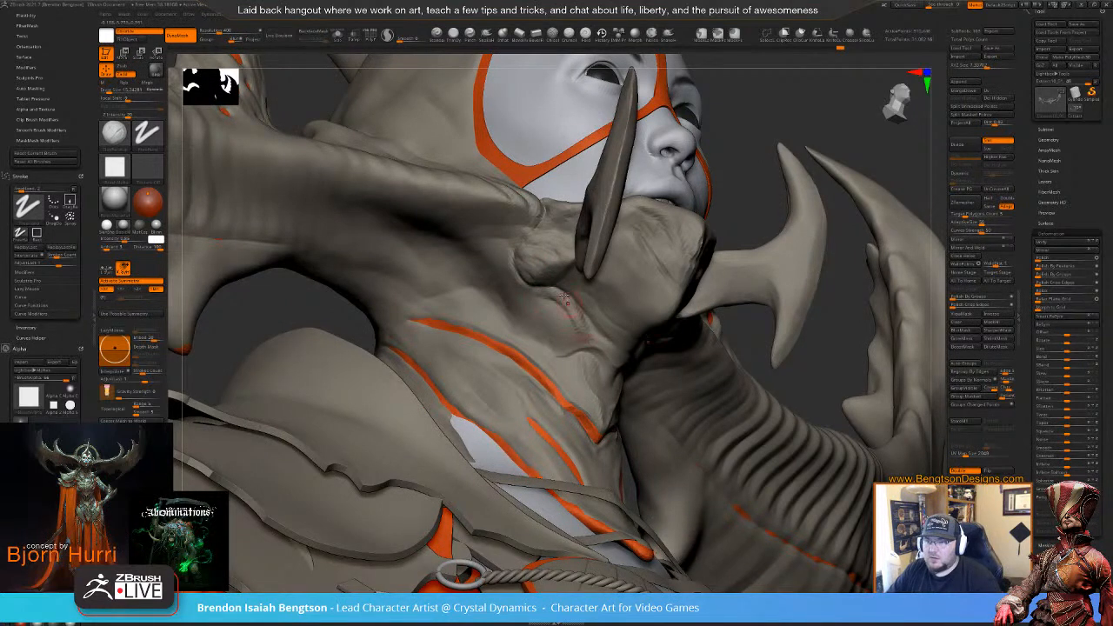
- Sculpt a row of curved wrinkles sweeping down from behind the jaw guard toward the throat
left_click_drag(564, 296, 609, 362)
left_click_drag(505, 259, 573, 341)
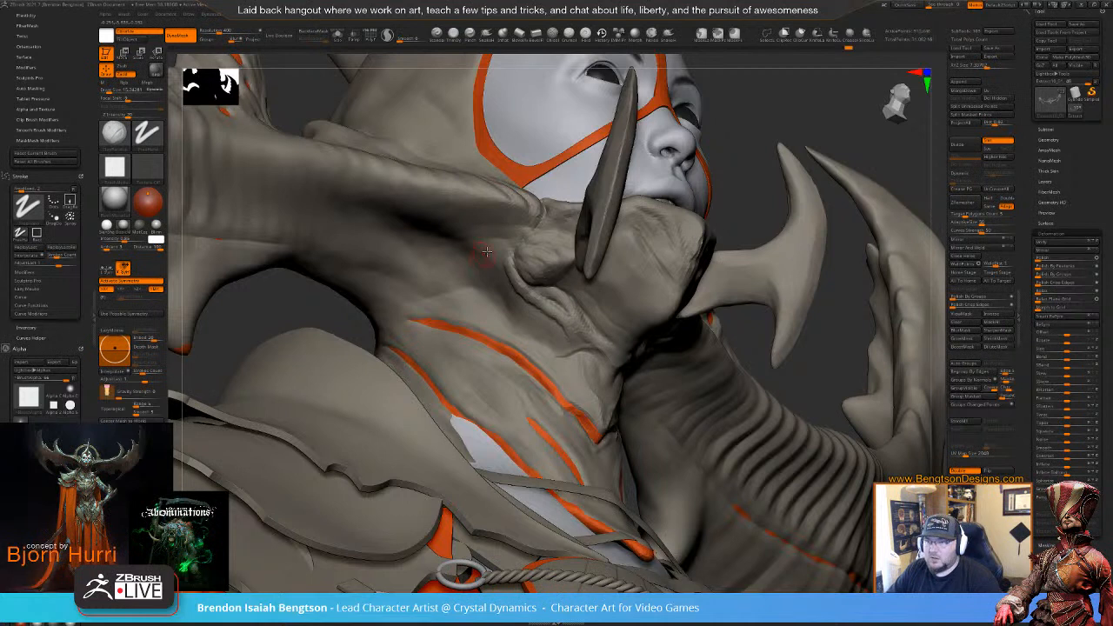
left_click_drag(492, 248, 546, 345)
left_click_drag(469, 253, 522, 343)
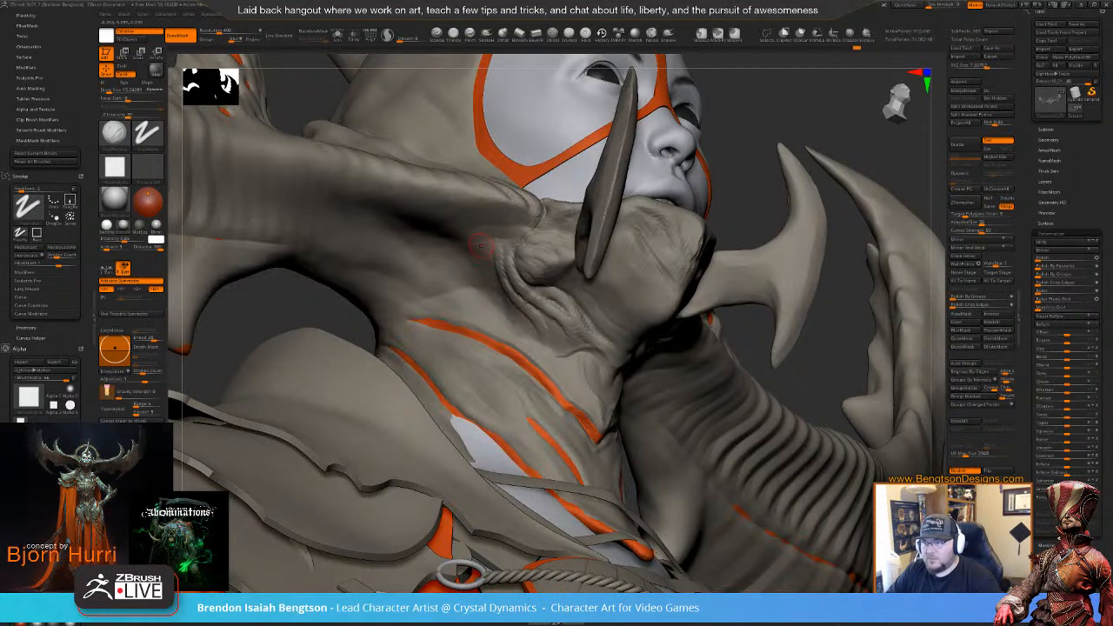
left_click_drag(481, 247, 518, 343)
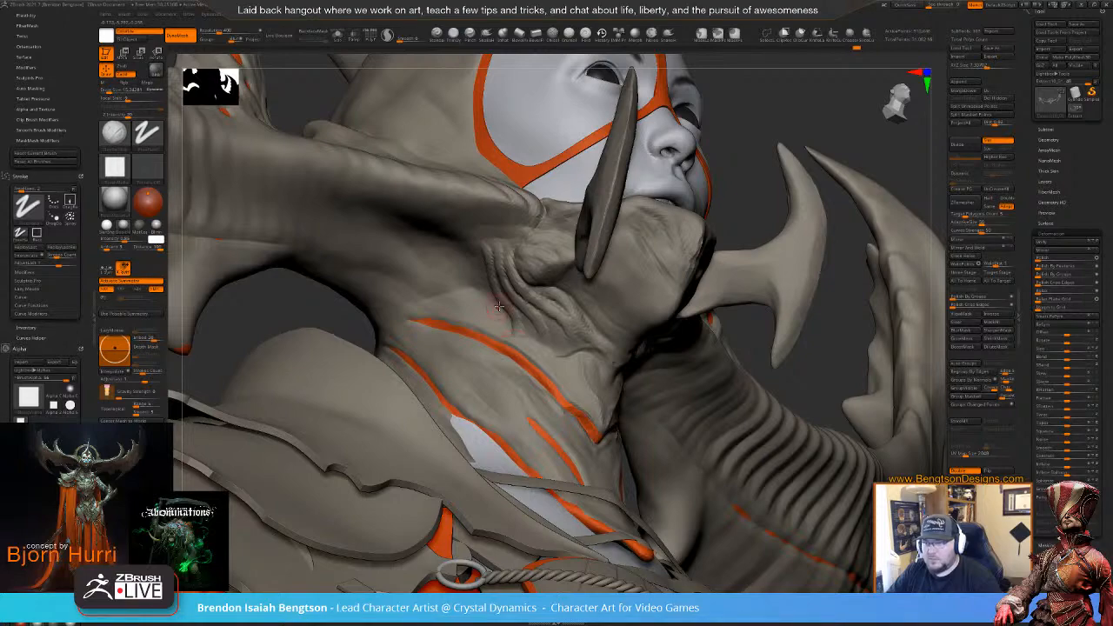
- Mask the crease where the chin guard meets the horn base and throat wrinkles, continuing down under the jaw
mouse_move(551, 330)
right_mouse_down("alt")
mouse_move(529, 272)
mouse_move(542, 331)
right_mouse_up("alt")
right_click_drag(533, 320, 576, 365)
right_click_drag(576, 290, 544, 278)
right_click_drag(610, 364, 588, 337)
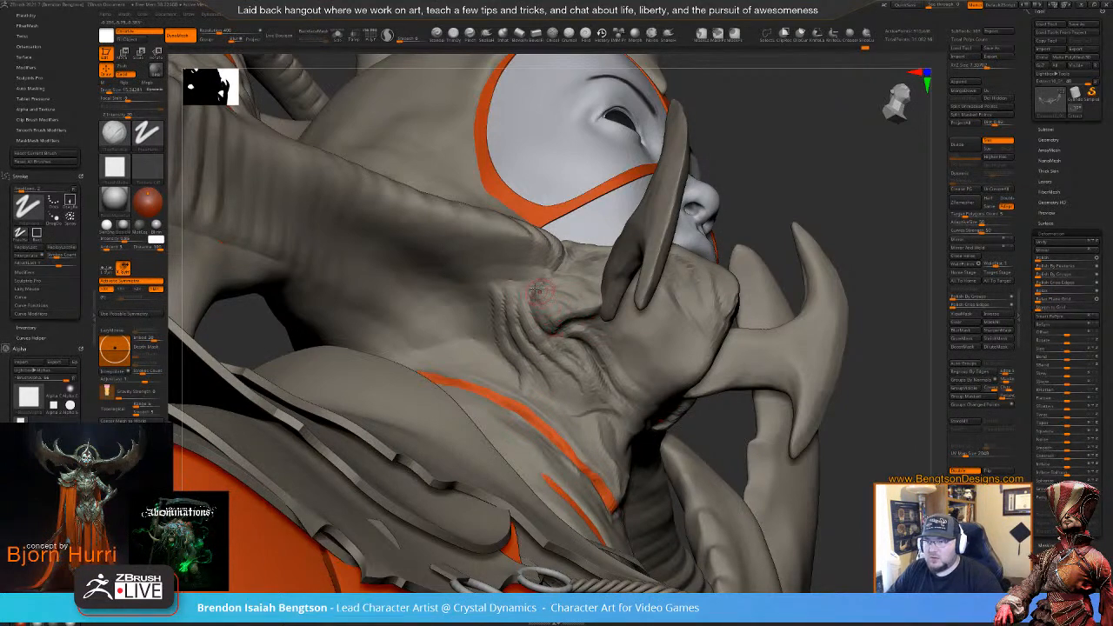
right_click_drag(536, 288, 554, 254)
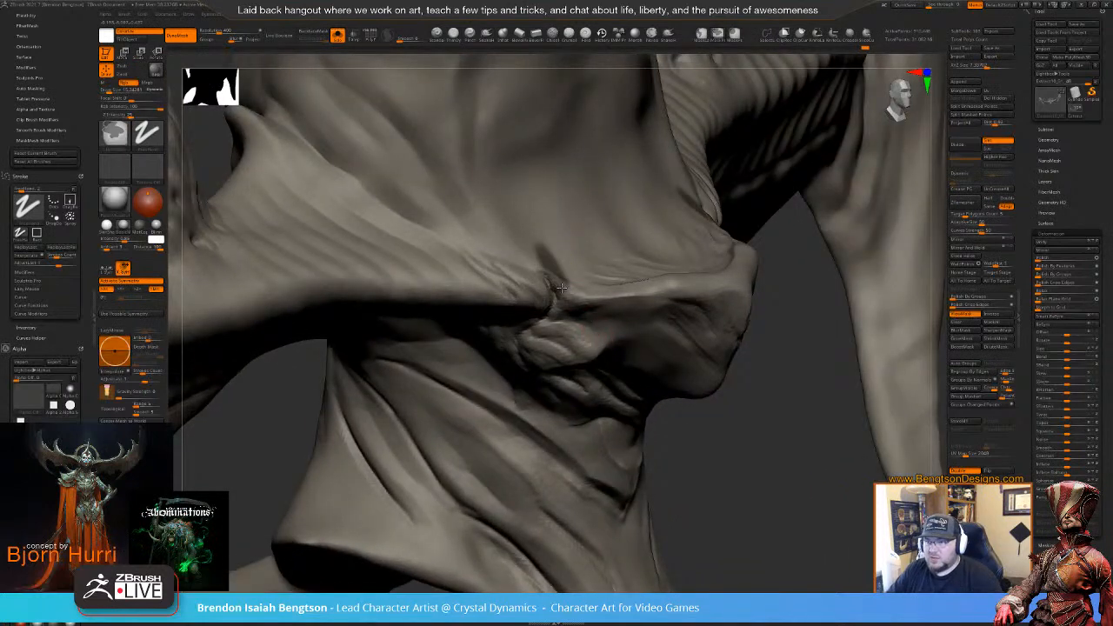
right_click_drag(542, 332, 561, 301)
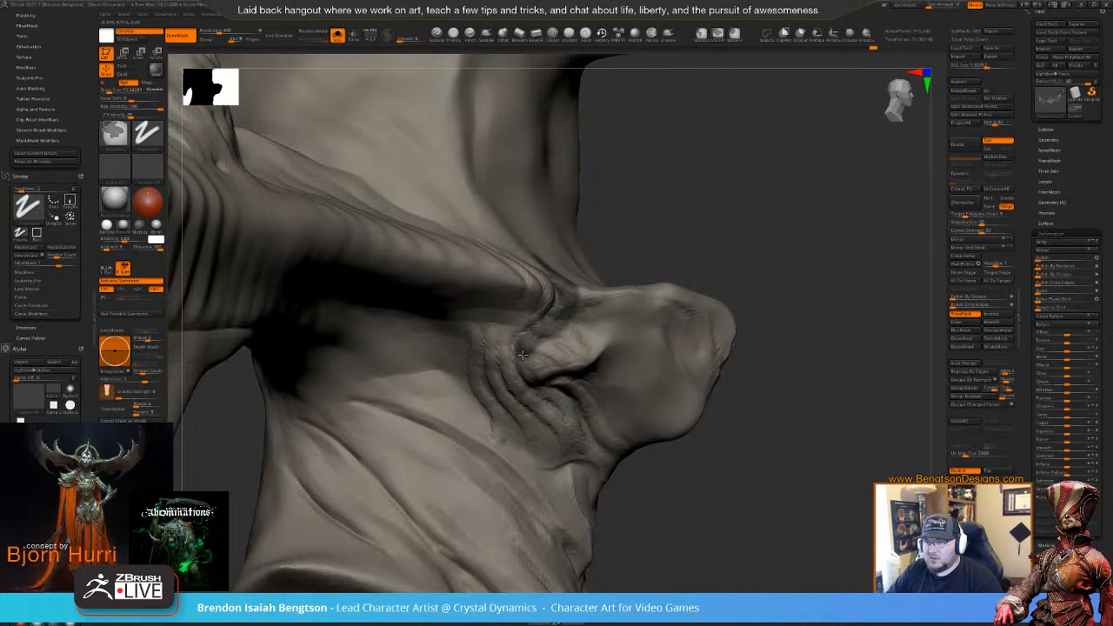
right_click_drag(541, 379, 526, 373)
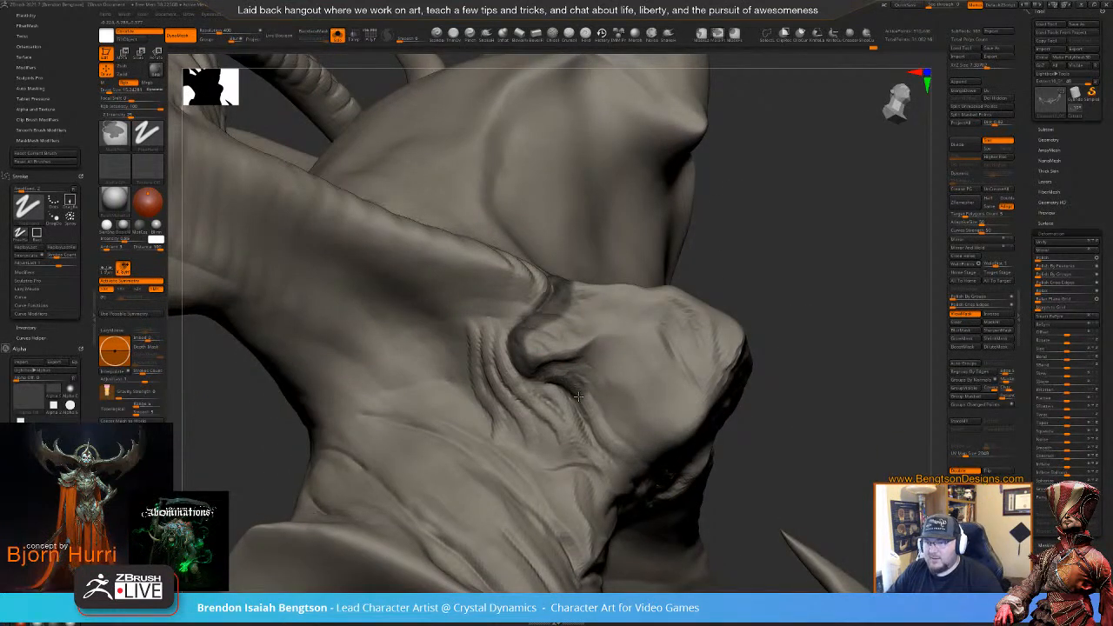
mouse_move(578, 397)
left_mouse_down()
mouse_move(617, 456)
mouse_move(638, 464)
left_mouse_up()
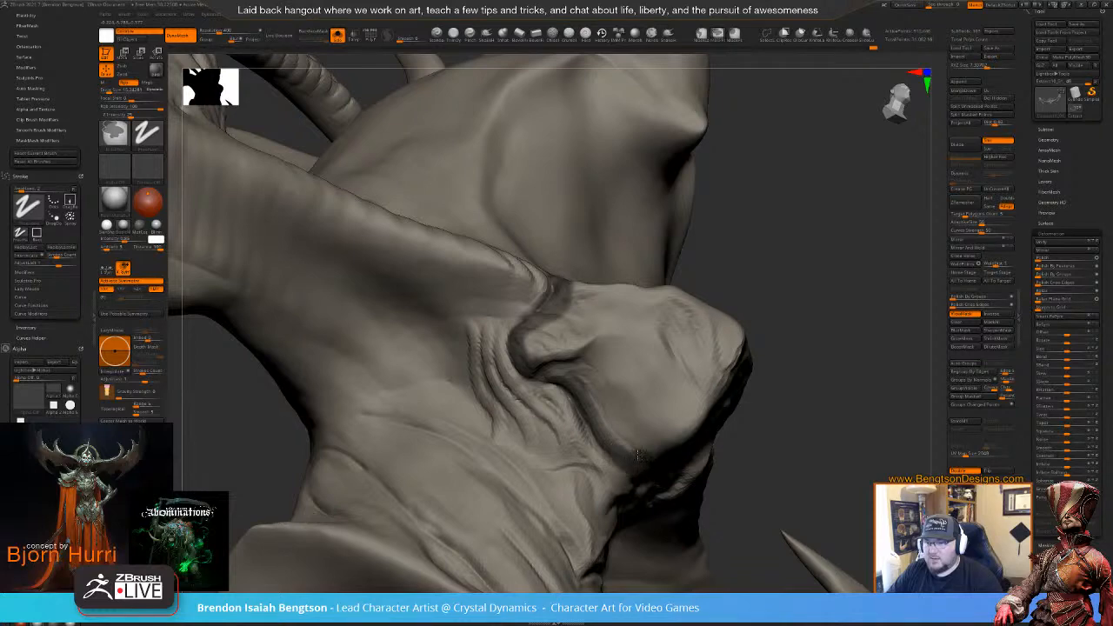
- Extend the mask across the chin guard's inner upper rim with a resized brush
right_click_drag(639, 454, 567, 286)
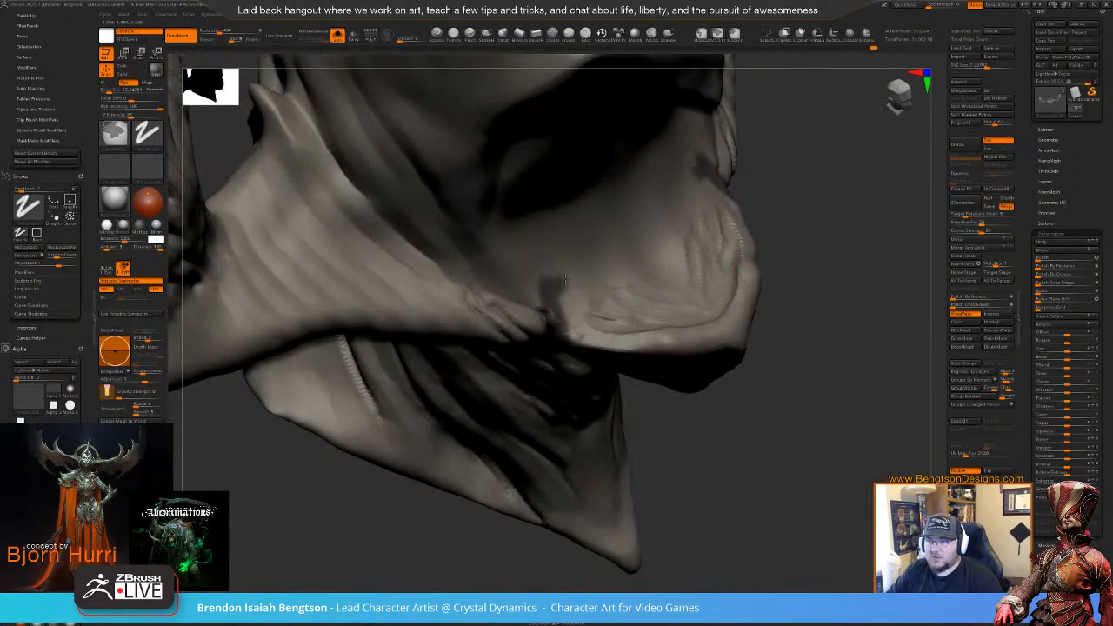
mouse_move(565, 279)
left_mouse_down()
mouse_move(685, 186)
mouse_move(596, 274)
mouse_move(691, 204)
left_mouse_up()
mouse_move(728, 281)
right_mouse_down()
mouse_move(716, 403)
mouse_move(691, 396)
right_mouse_up()
key("space")
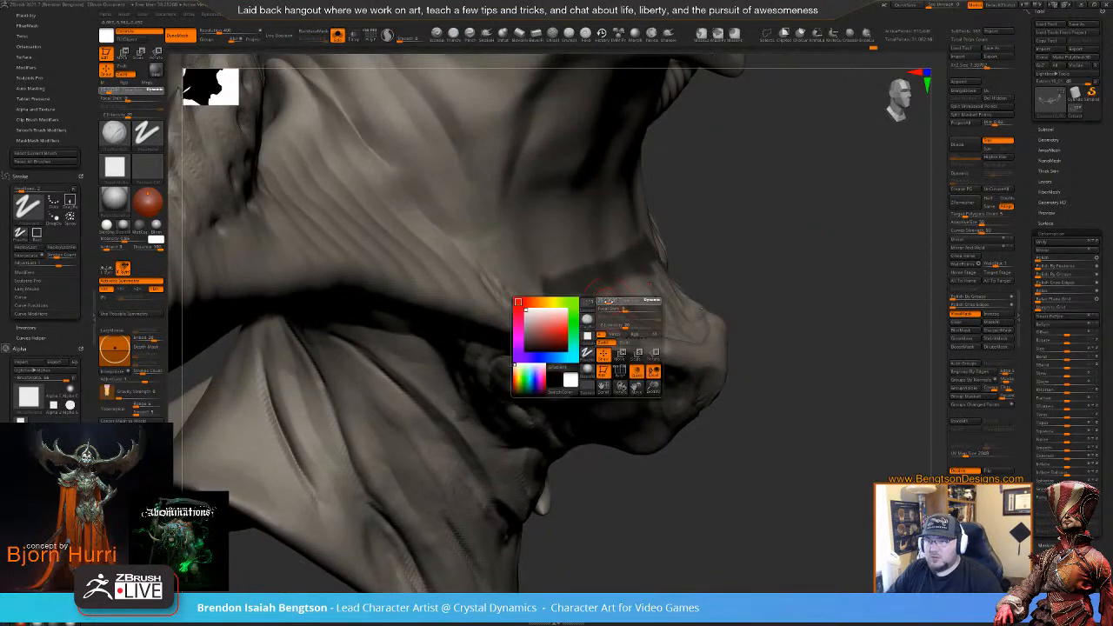
mouse_move(606, 301)
left_mouse_down()
mouse_move(648, 294)
mouse_move(602, 305)
mouse_move(591, 327)
mouse_move(653, 348)
mouse_move(706, 346)
left_mouse_up()
- Fill in the mask across the rest of the chin guard so the whole piece is covered
mouse_move(738, 336)
right_mouse_down()
mouse_move(778, 333)
mouse_move(787, 365)
right_mouse_up()
mouse_move(687, 318)
left_mouse_down("ctrl")
mouse_move(637, 352)
mouse_move(653, 333)
left_mouse_up("ctrl")
mouse_move(793, 402)
right_mouse_down()
mouse_move(834, 317)
mouse_move(817, 357)
right_mouse_up()
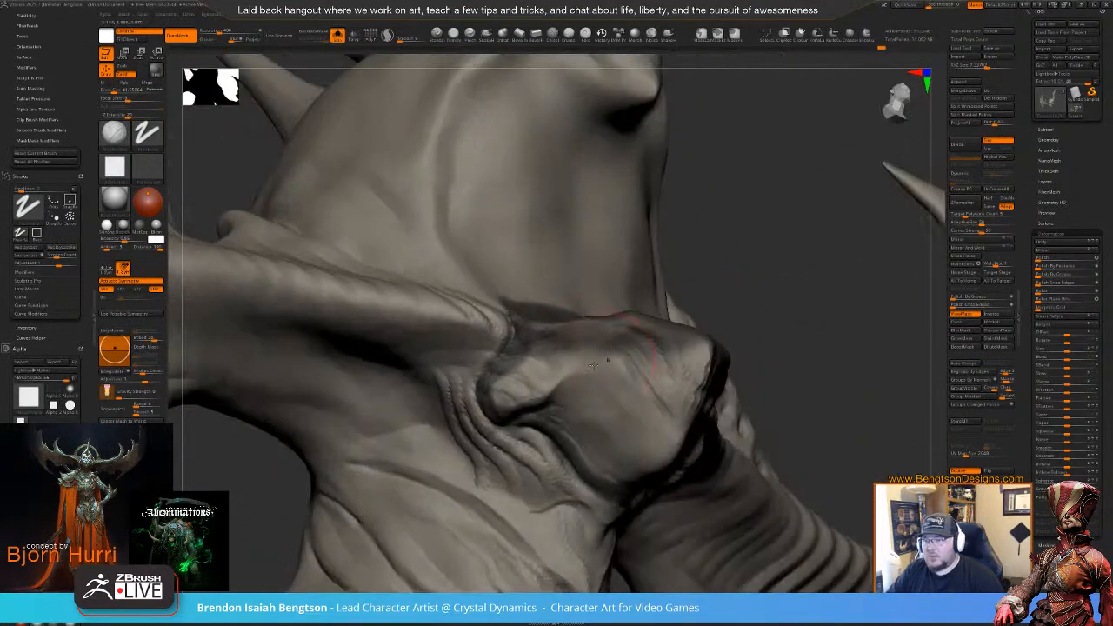
mouse_move(567, 346)
left_mouse_down()
mouse_move(507, 391)
mouse_move(586, 417)
mouse_move(608, 466)
mouse_move(658, 403)
mouse_move(595, 378)
mouse_move(622, 405)
mouse_move(695, 370)
mouse_move(652, 426)
left_mouse_up()
key("ctrl+z")
mouse_move(652, 426)
right_mouse_down()
mouse_move(753, 284)
mouse_move(708, 274)
mouse_move(670, 292)
right_mouse_up()
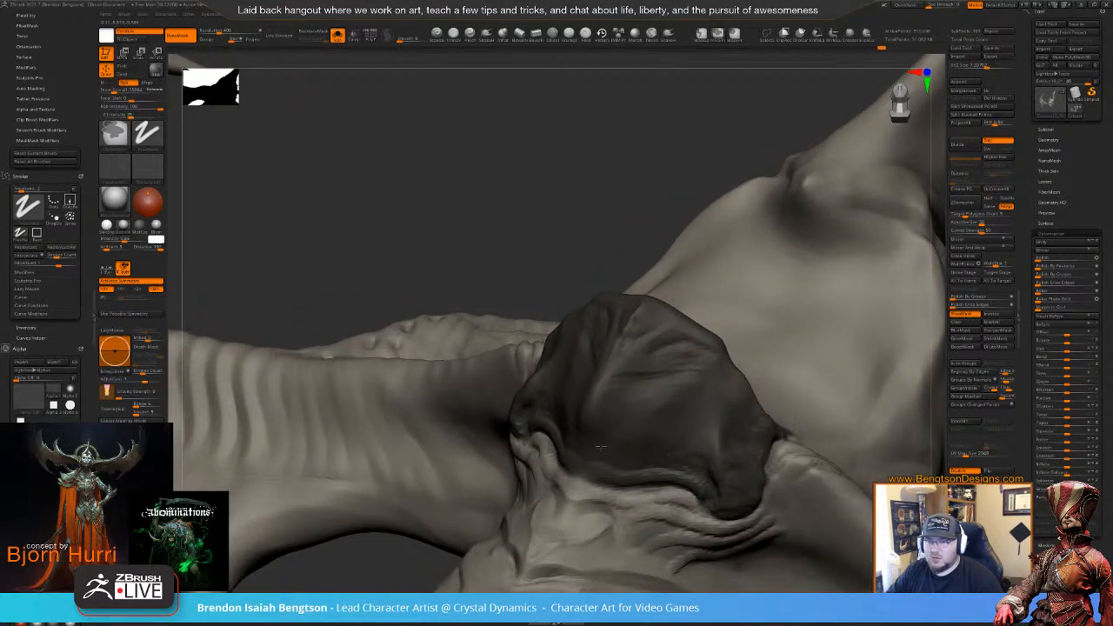
- Hide the masked chin guard with polyframe shown and split the hidden part off as its own subtool
mouse_move(560, 232)
right_mouse_down()
mouse_move(881, 360)
mouse_move(882, 350)
right_mouse_up()
key("shift+f")
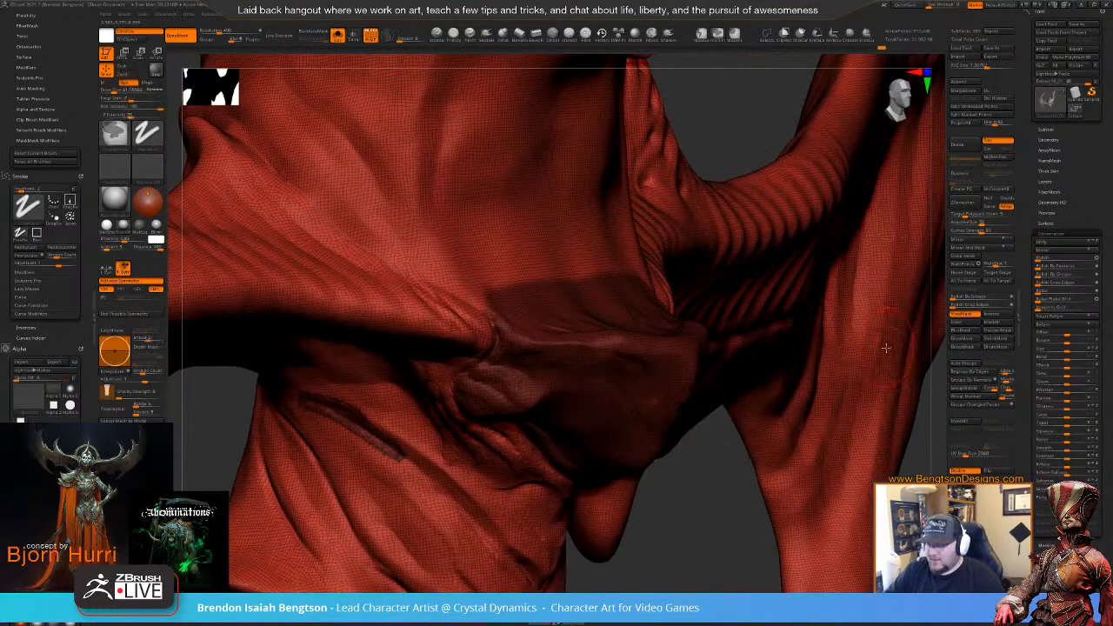
left_click(615, 339, "ctrl+shift")
left_click(616, 339, "ctrl+shift")
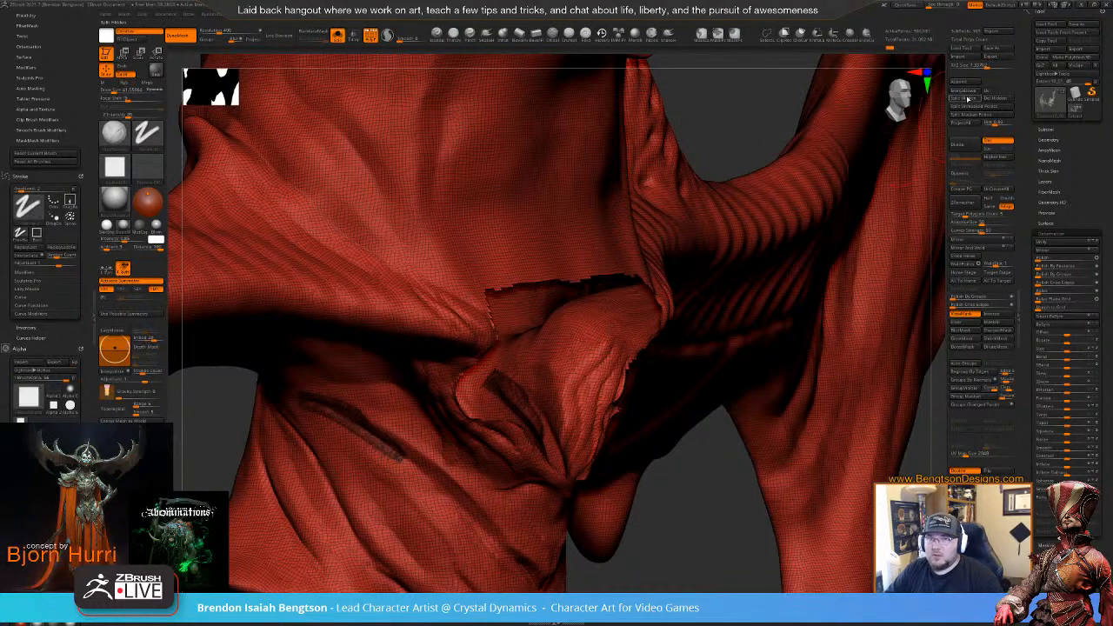
left_click(964, 98)
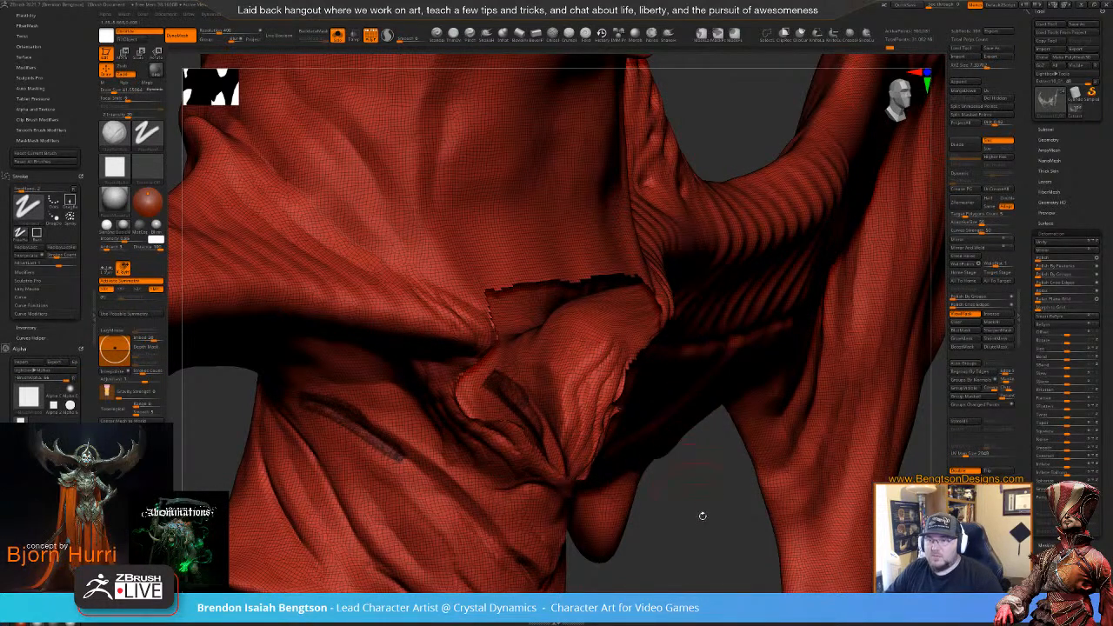
- Select the separated chin guard subtool and fill its open back with Close Holes
right_click_drag(672, 294, 782, 352, "ctrl")
left_click_drag(783, 352, 752, 347)
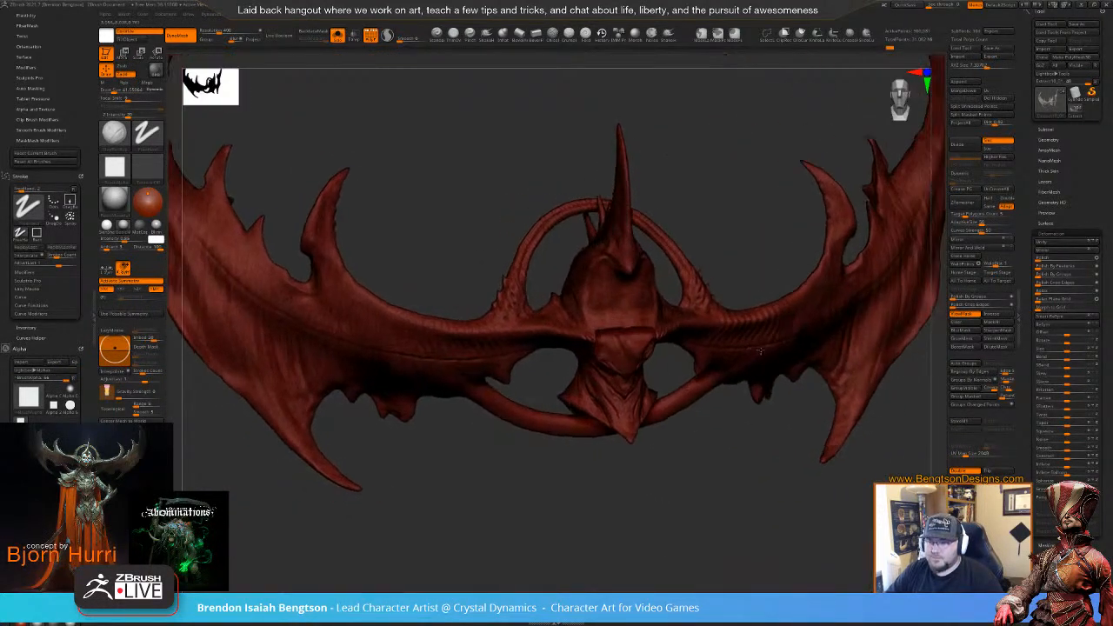
key("Down")
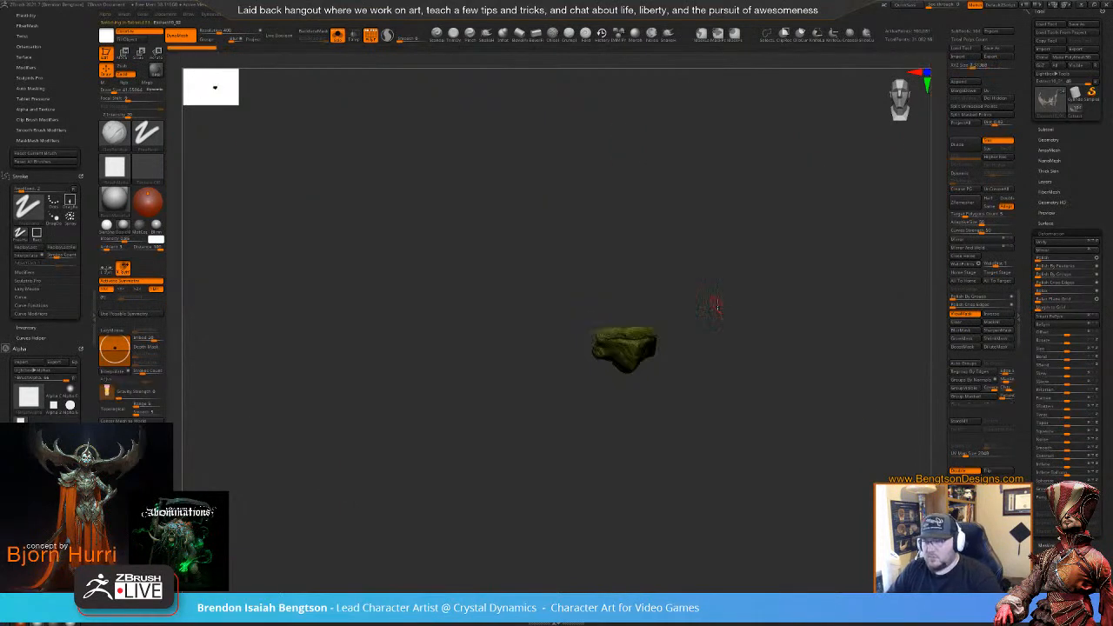
right_click_drag(724, 298, 782, 418, "ctrl")
left_click_drag(782, 417, 747, 232)
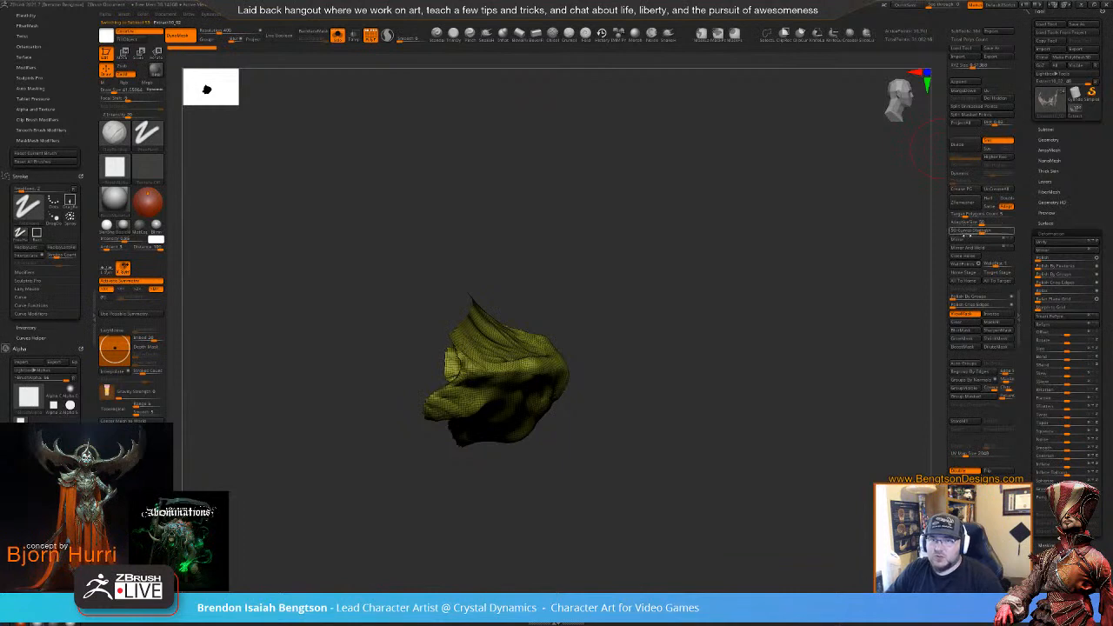
left_click(962, 256)
right_click_drag(768, 340, 789, 379, "ctrl")
left_click_drag(789, 379, 730, 347)
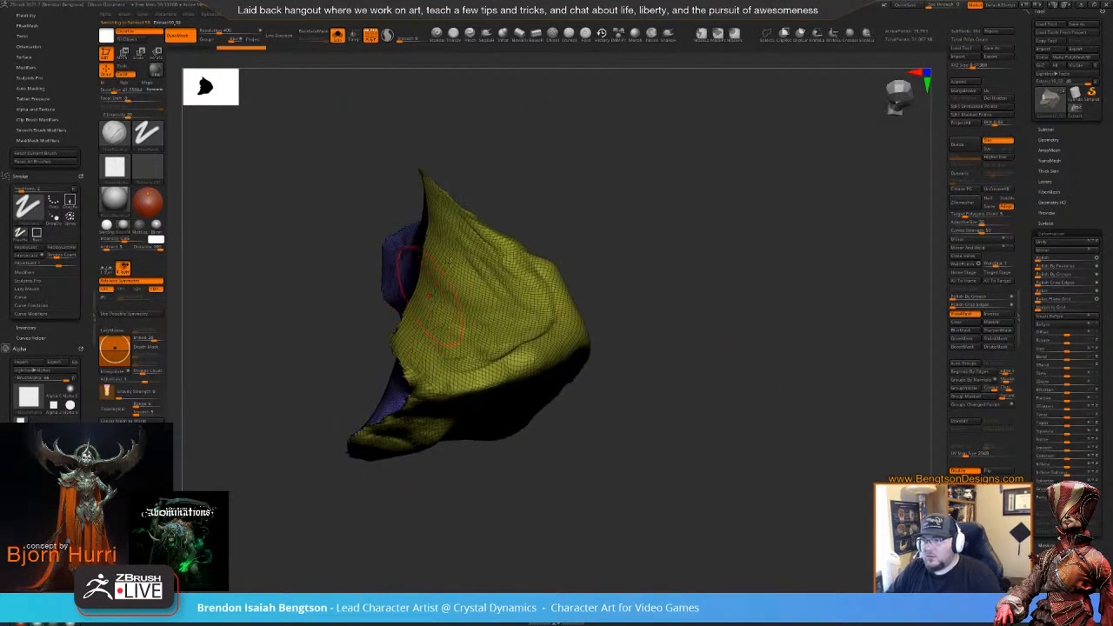
- Smooth the jagged border between the chin guard's front and its filled back, using Polish By Groups to clean the edge
right_click_drag(449, 262, 470, 300)
left_click_drag(433, 304, 436, 371, "shift")
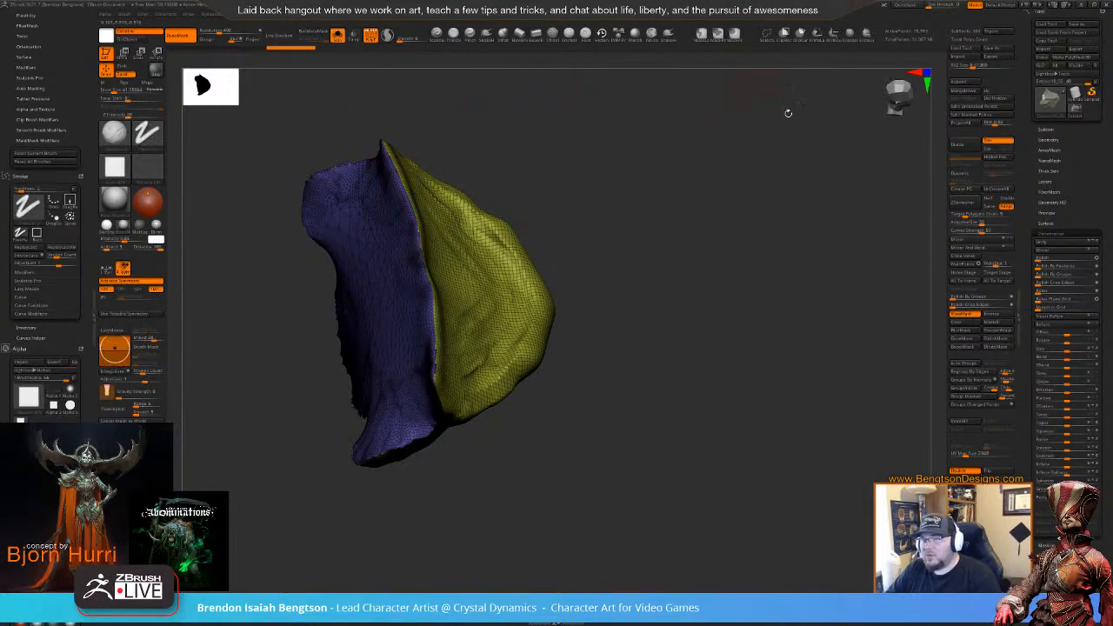
left_click_drag(787, 185, 785, 53)
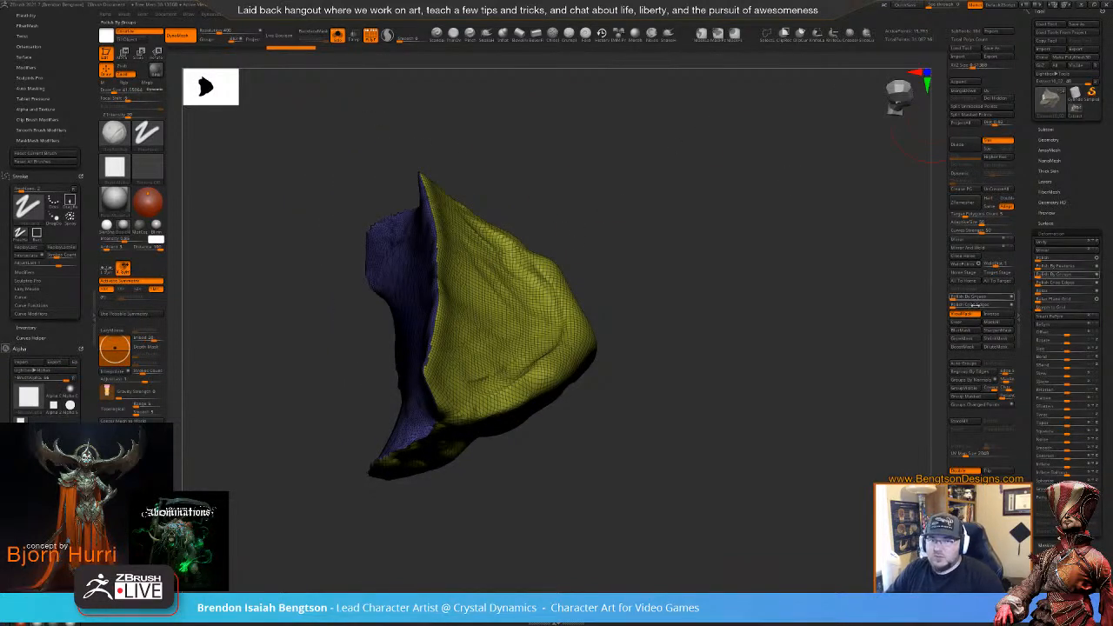
left_click(973, 256)
- Examine the separated chin guard alone and in place on the full character from several angles
left_click_drag(804, 298, 620, 351)
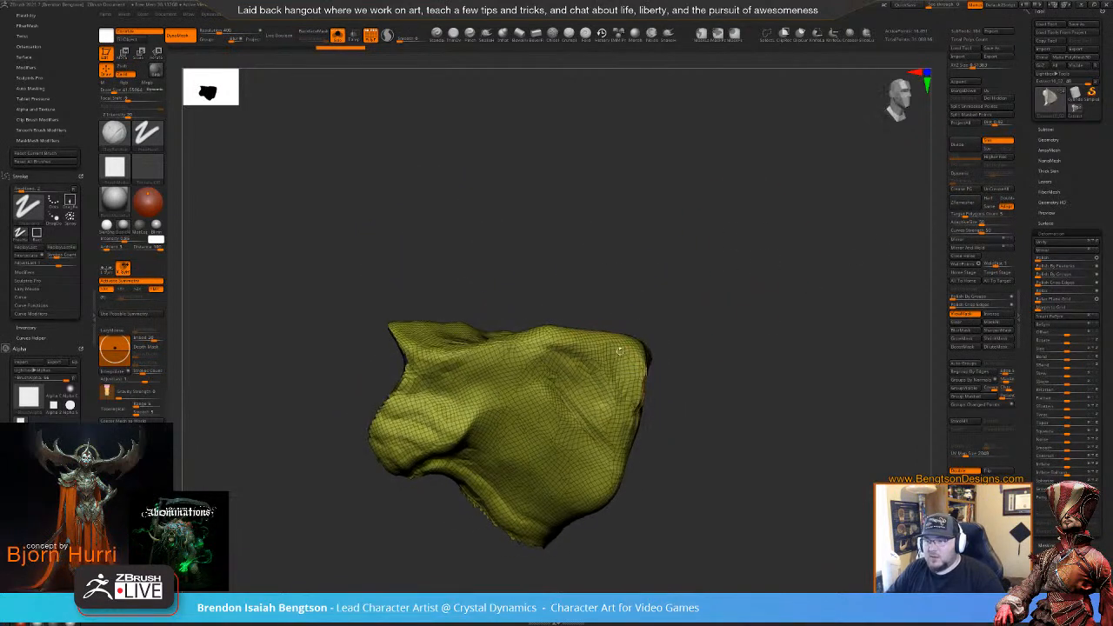
left_click_drag(694, 364, 489, 488)
key("ctrl")
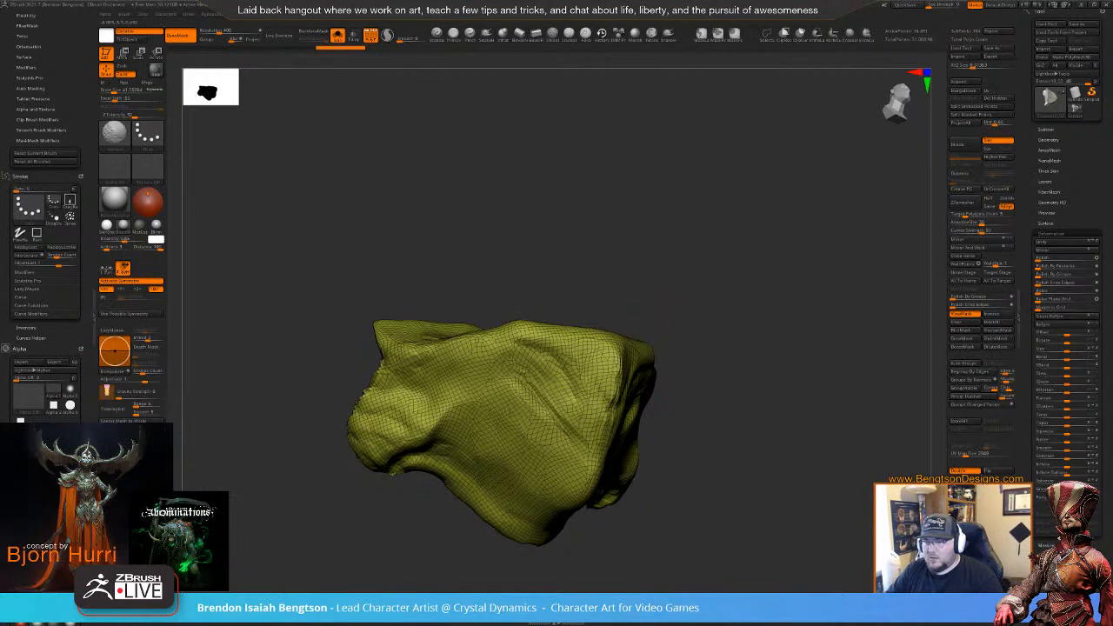
left_click_drag(670, 259, 661, 289)
left_click(701, 266, "ctrl+shift")
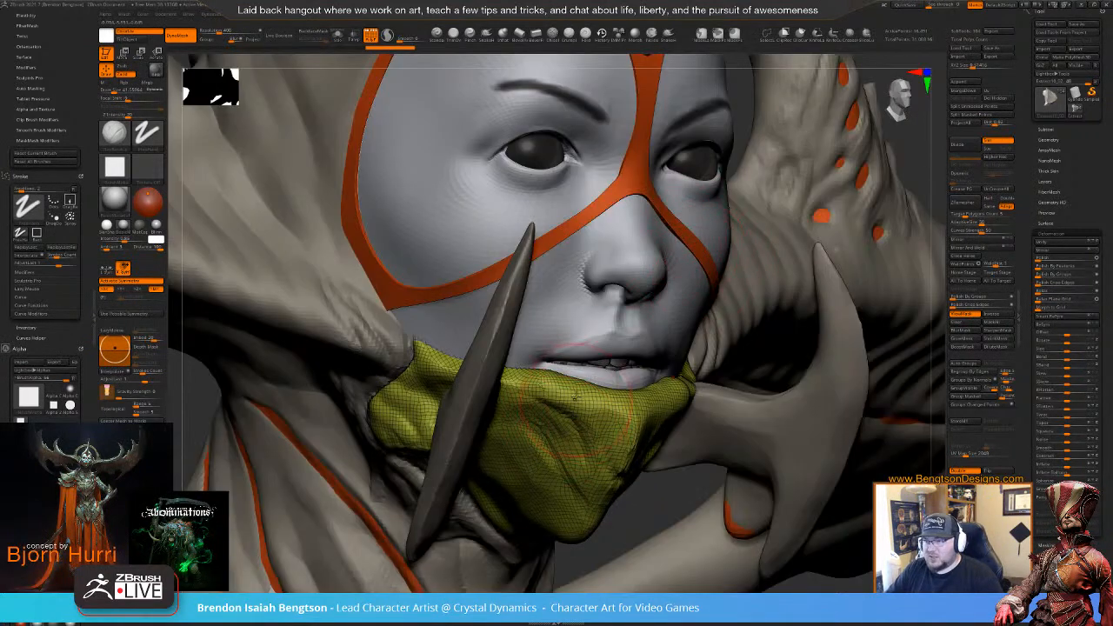
right_click_drag(576, 397, 614, 333)
mouse_move(584, 457)
right_mouse_down("ctrl")
mouse_move(588, 401)
mouse_move(661, 443)
mouse_move(600, 478)
mouse_move(578, 318)
mouse_move(609, 209)
right_mouse_up("ctrl")
right_click_drag(617, 283, 647, 331)
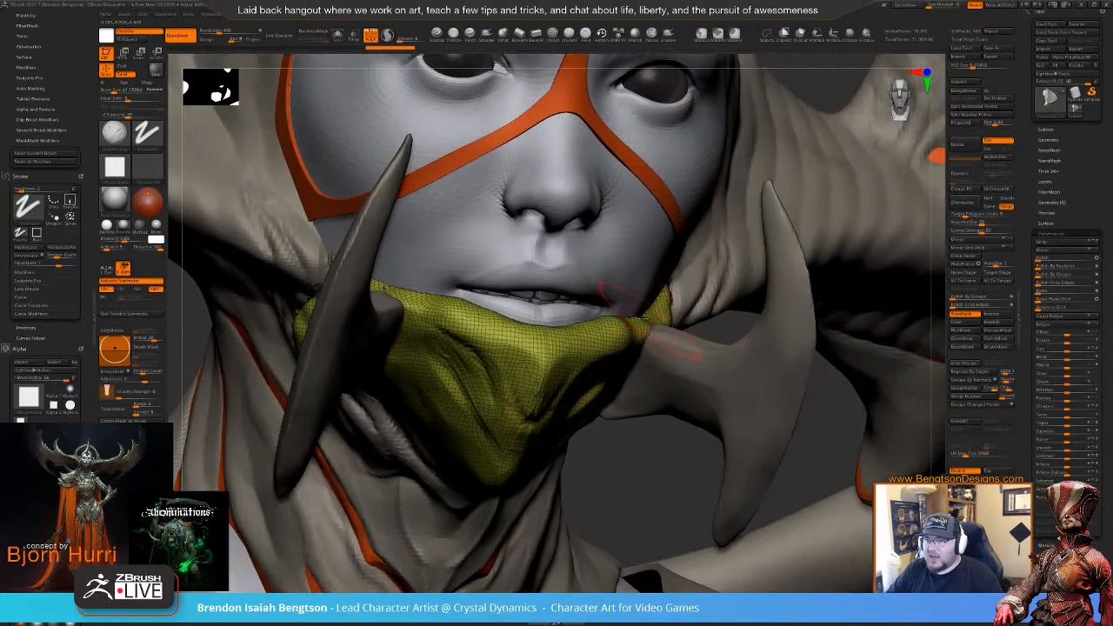
right_click_drag(580, 317, 643, 110)
key("f")
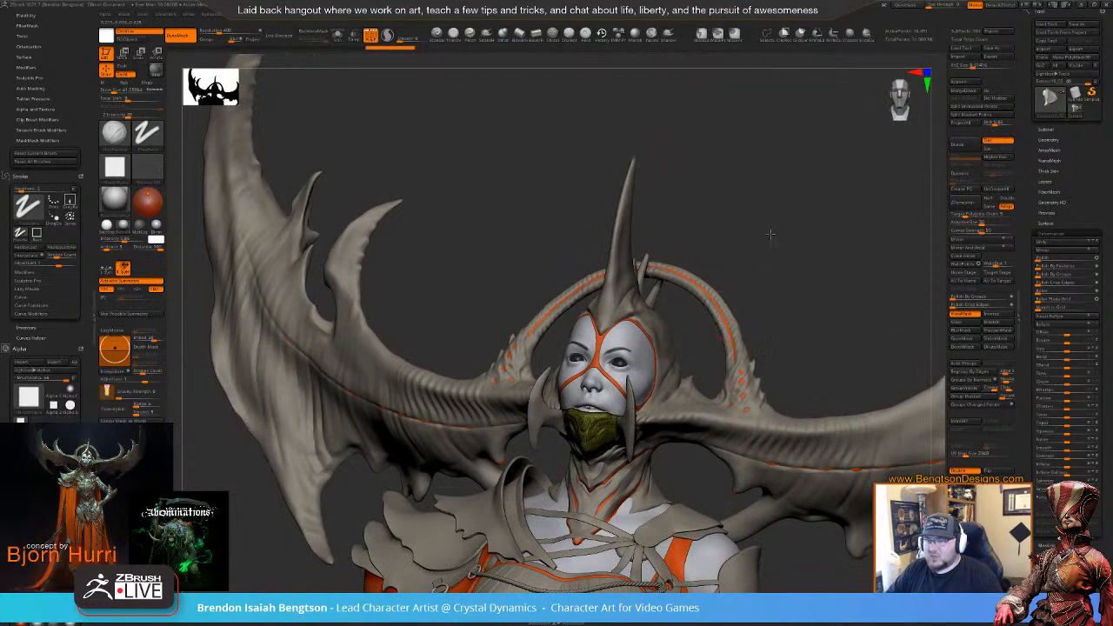
right_click_drag(770, 234, 778, 378)
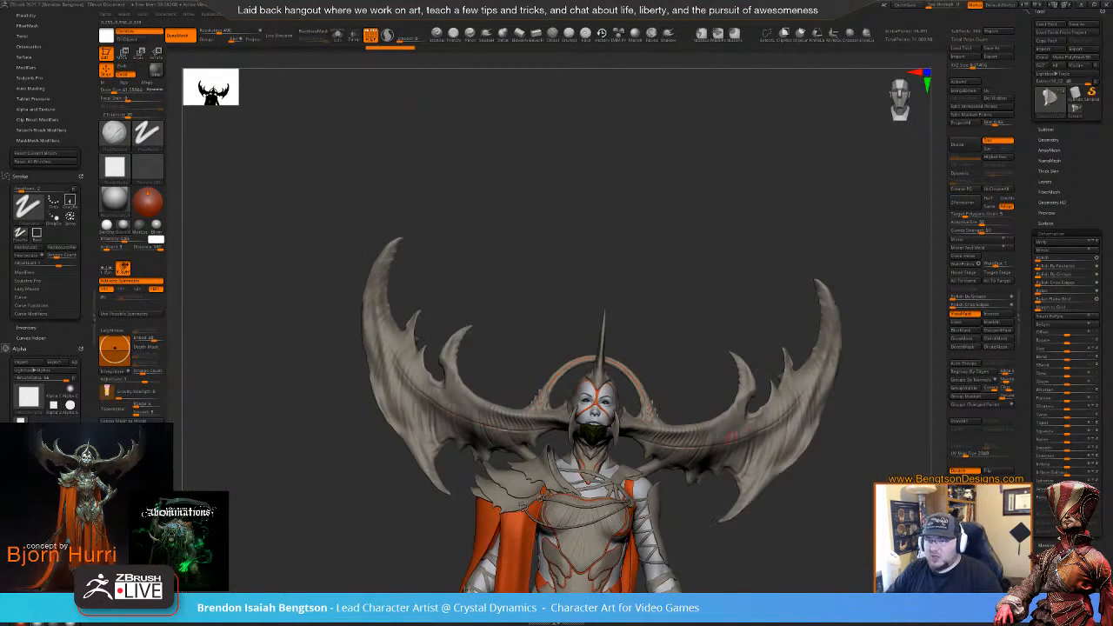
- Isolate the horned helmet and neck subtool, close the hole left by the chin guard, and apply Mirror And Weld
right_click_drag(698, 276, 504, 432, "ctrl")
left_click(512, 431, "alt")
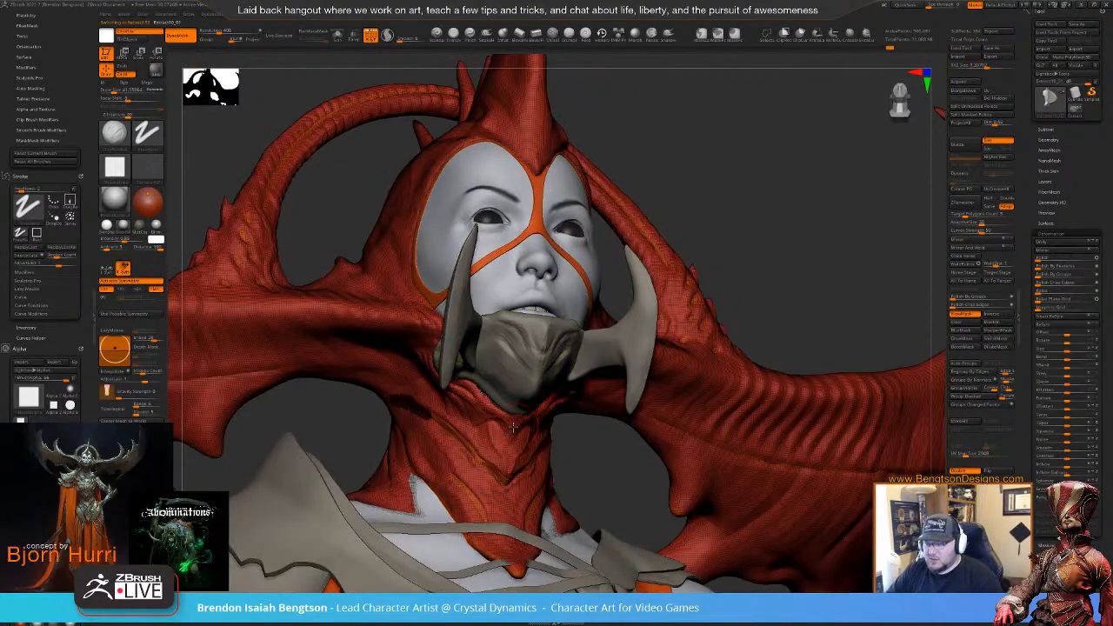
key("shift+s")
right_click_drag(757, 213, 806, 131, "ctrl")
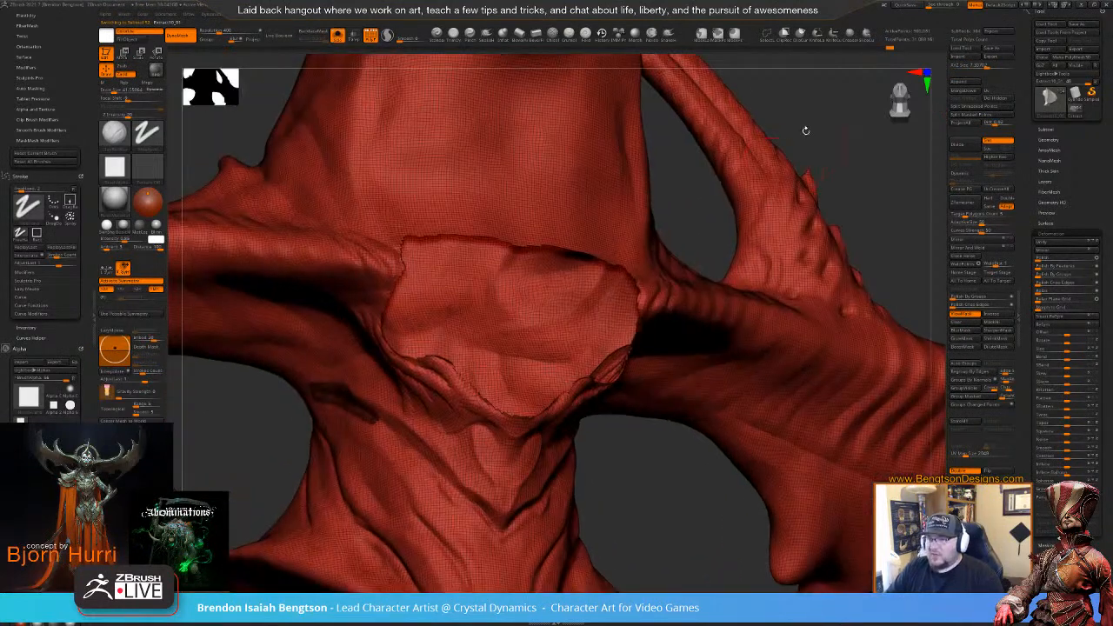
right_click_drag(868, 164, 920, 135)
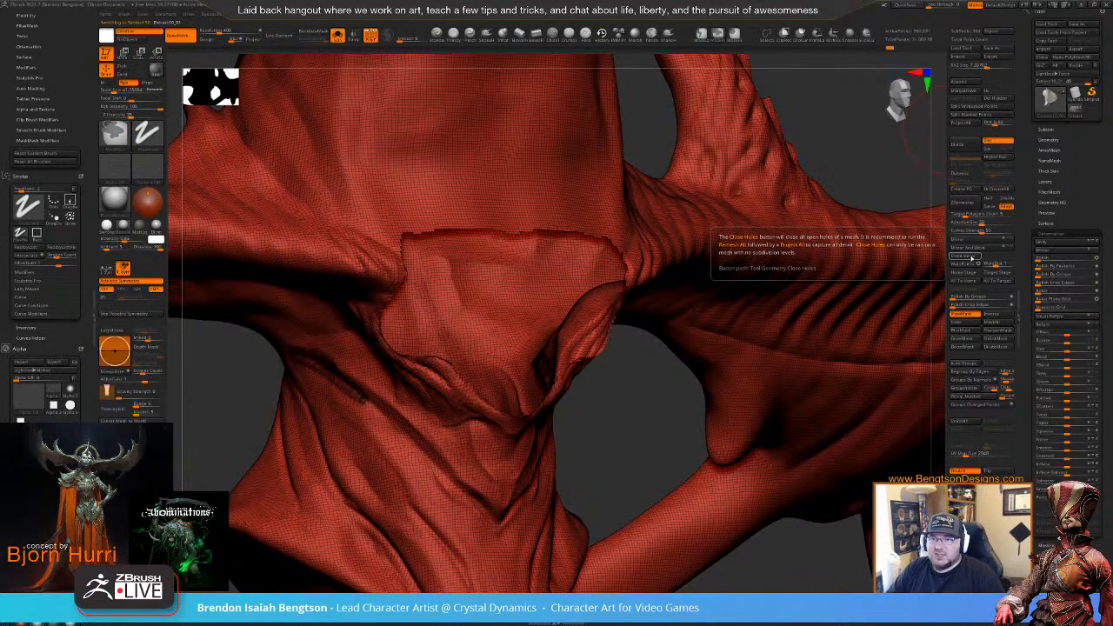
left_click(975, 257)
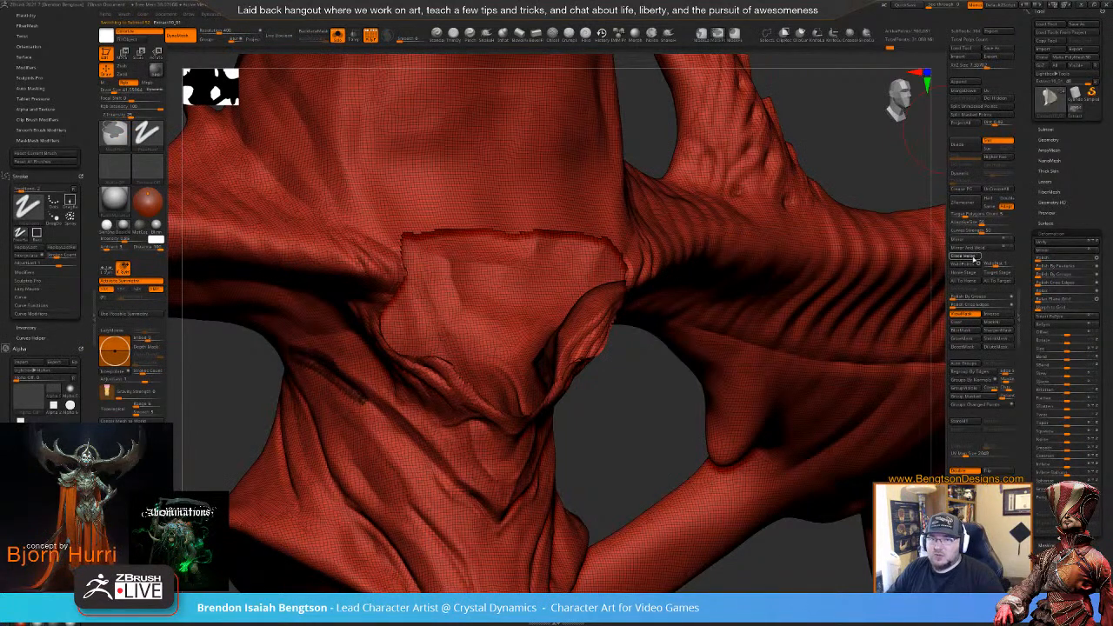
right_click(451, 352)
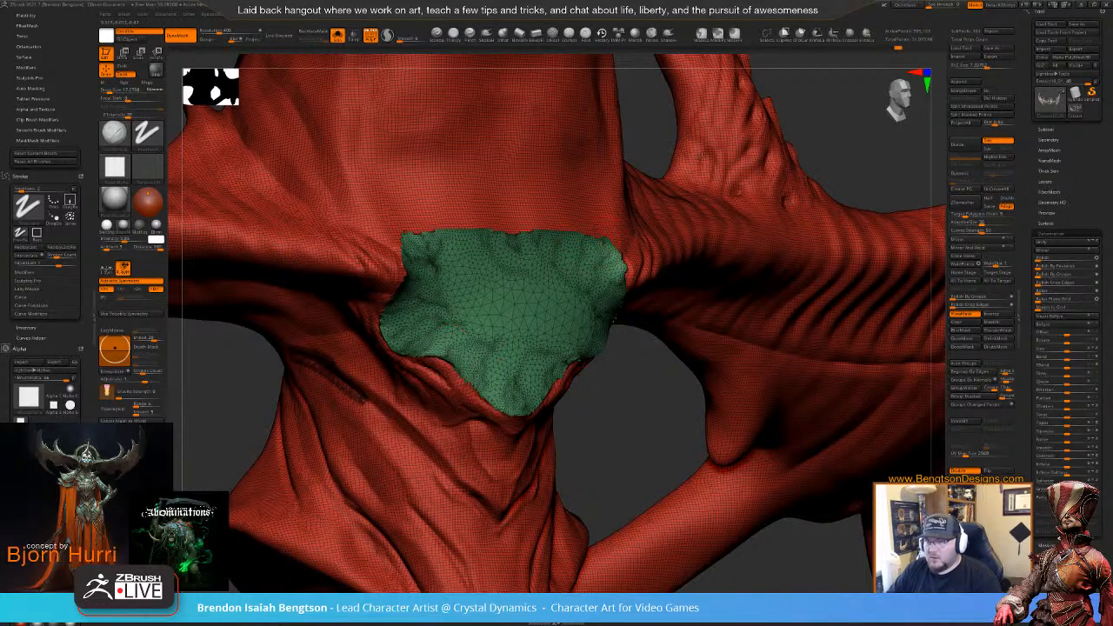
left_click(980, 249)
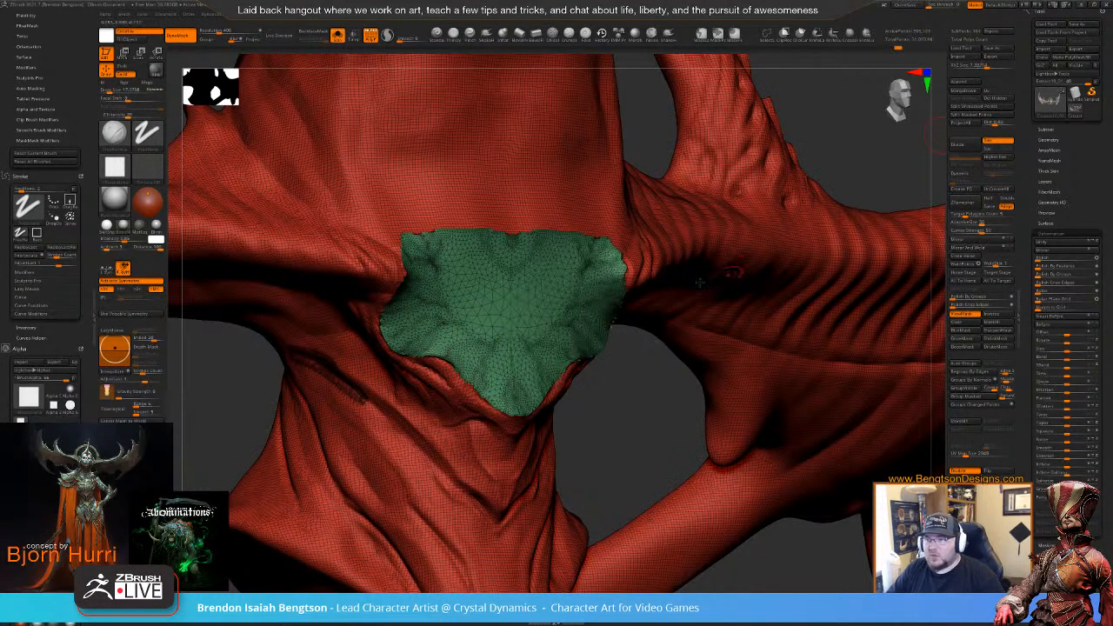
- Smooth the jagged edge of the patch filling the chin guard hole and fill the subtool with the grey base color
key("shift")
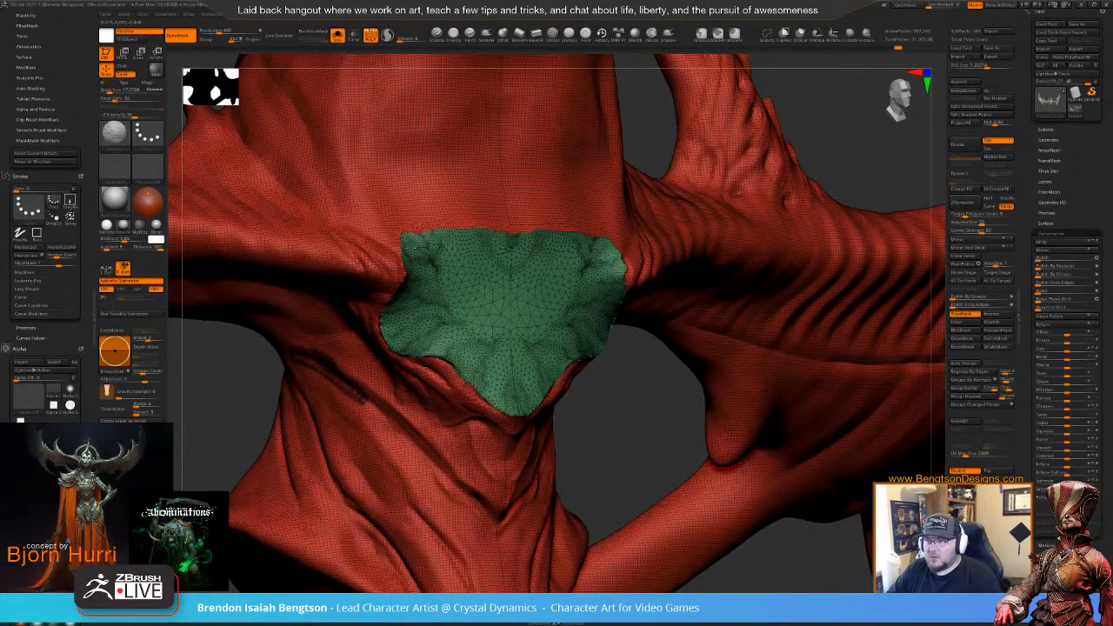
key("shift+f")
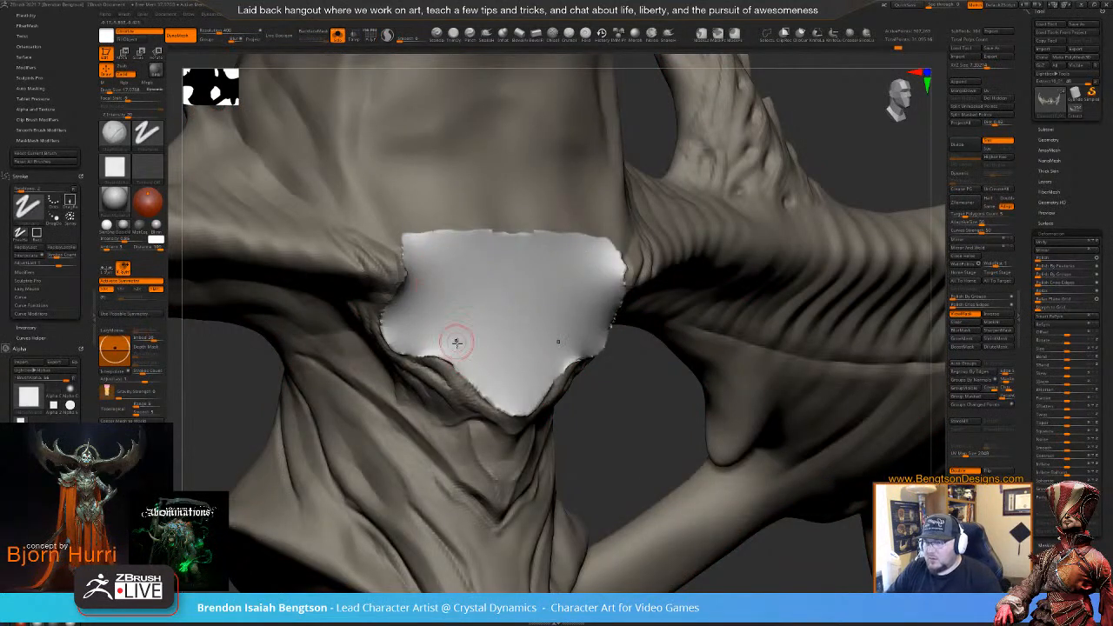
key("shift")
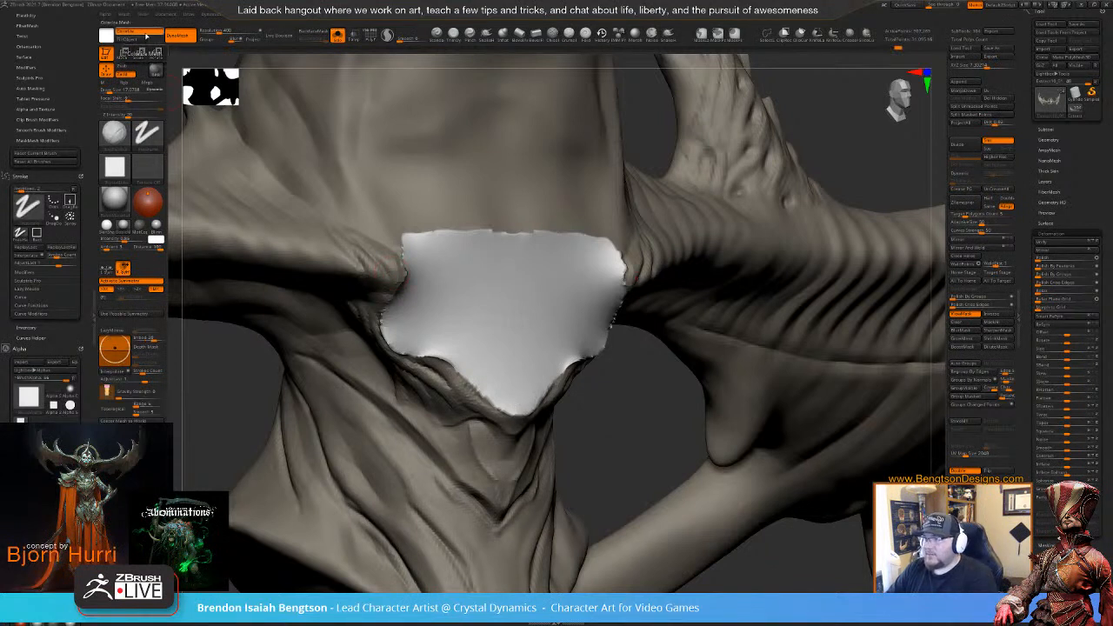
key("shift")
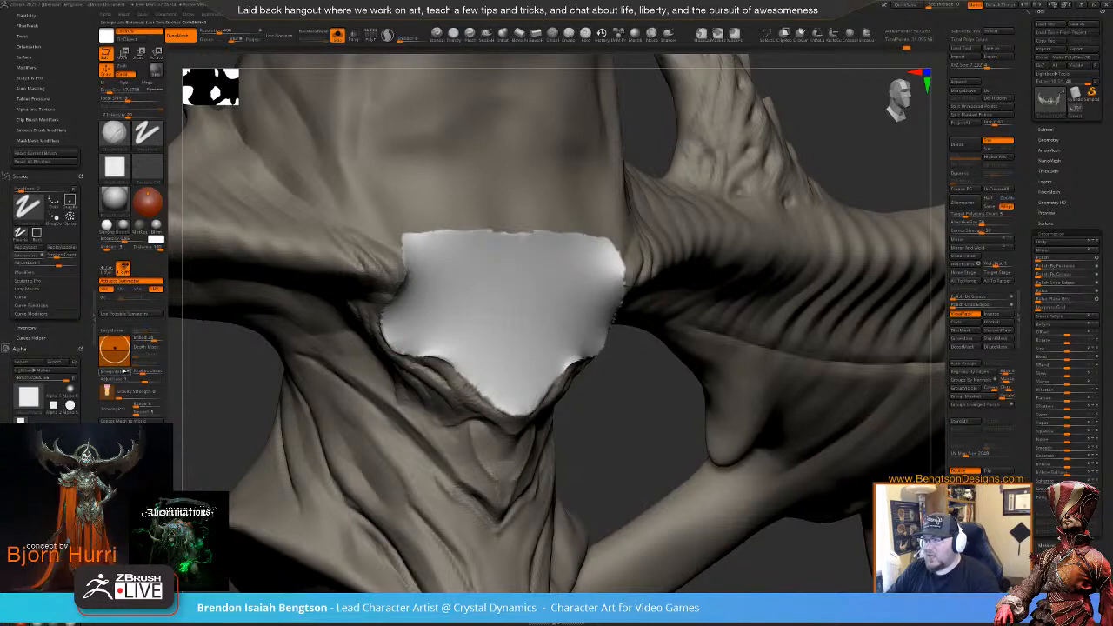
mouse_move(253, 377)
left_mouse_down()
mouse_move(239, 368)
mouse_move(348, 317)
mouse_move(393, 335)
left_mouse_up()
key("space")
key("shift")
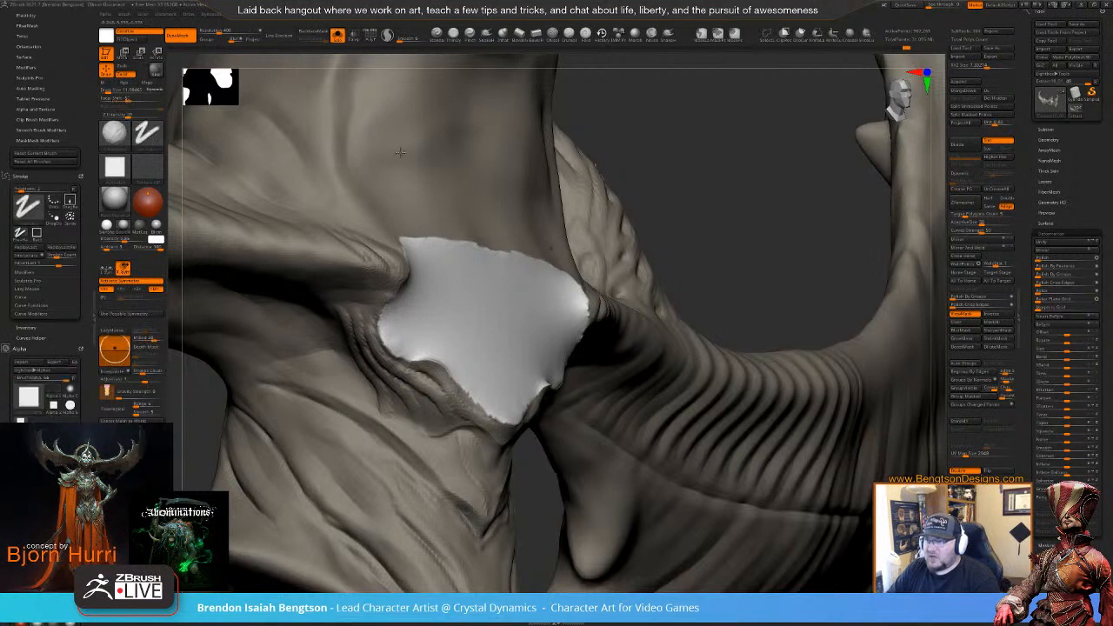
key("shift")
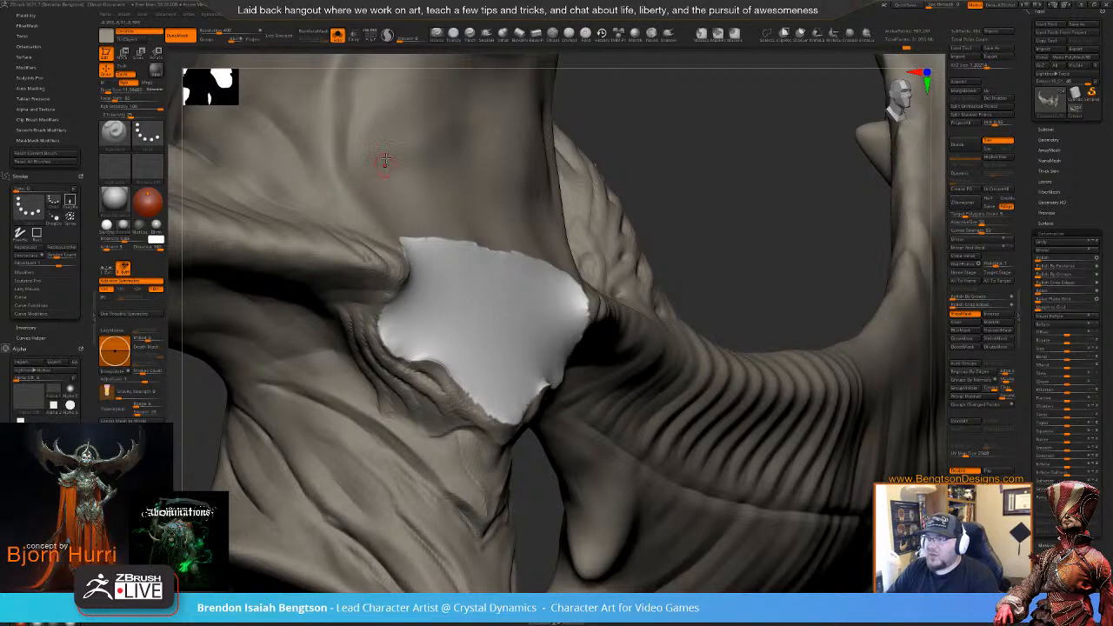
left_click(127, 39)
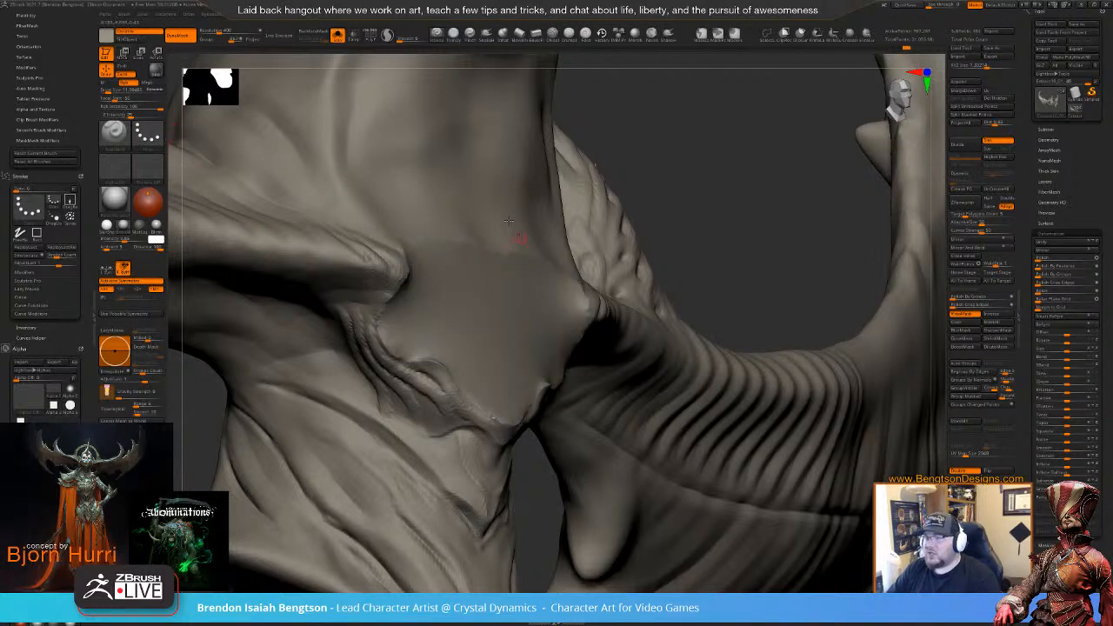
- Blend the filled patch's border into the surrounding jaw and neck folds with the Clay Buildup brush and smoothing
key("b")
key("c")
key("b")
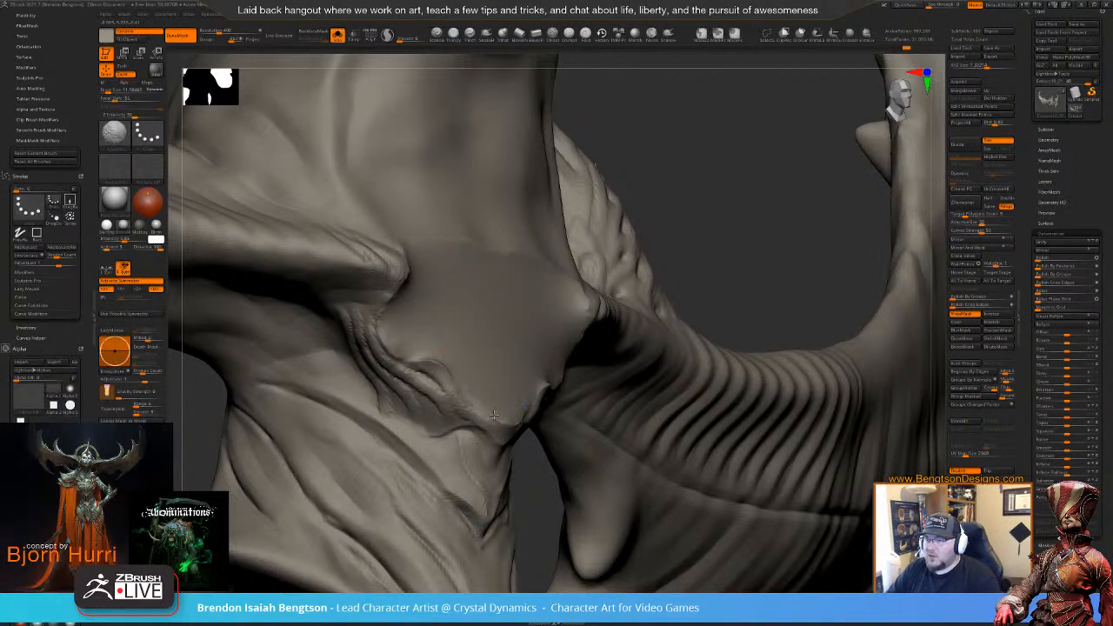
left_click_drag(688, 180, 689, 185)
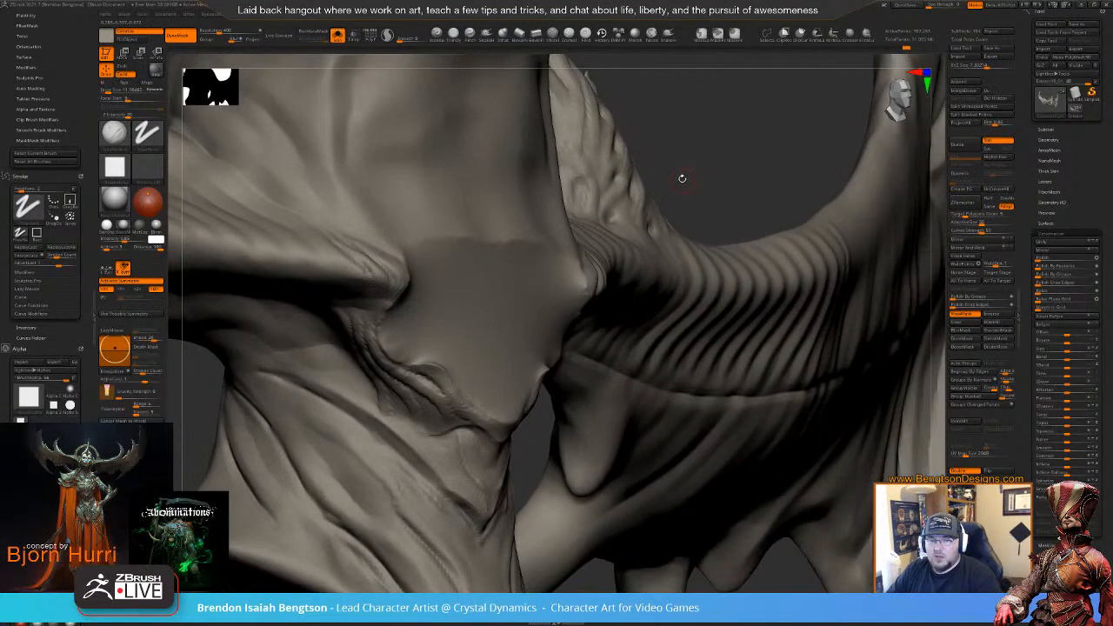
mouse_move(688, 127)
left_mouse_down()
mouse_move(435, 279)
mouse_move(393, 321)
left_mouse_up()
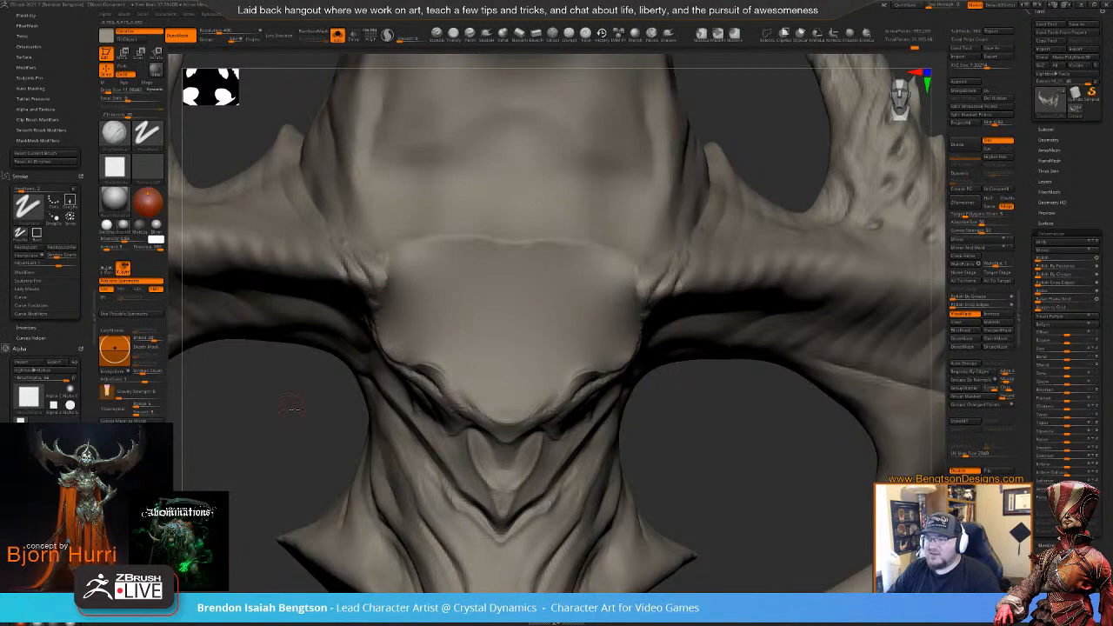
left_click_drag(292, 408, 391, 342)
key("shift")
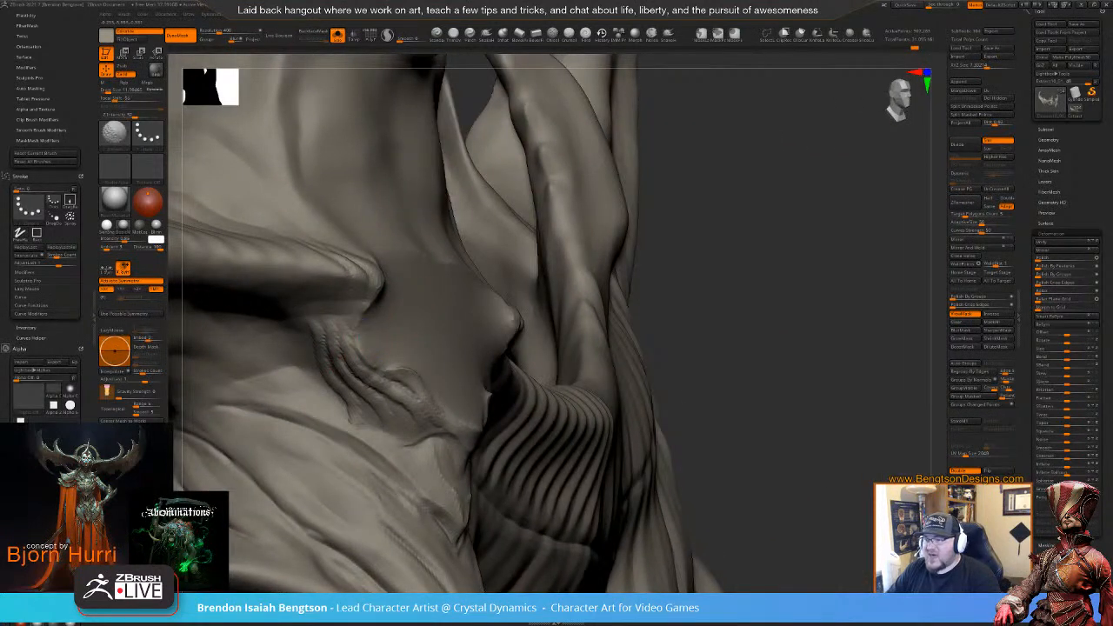
- Select the chin guard subtool on the full character, isolate it, and fill it with the grey base color
mouse_move(847, 303)
left_mouse_down()
mouse_move(775, 327)
mouse_move(767, 345)
mouse_move(741, 333)
left_mouse_up()
key("shift+s")
left_click_drag(808, 381, 677, 330)
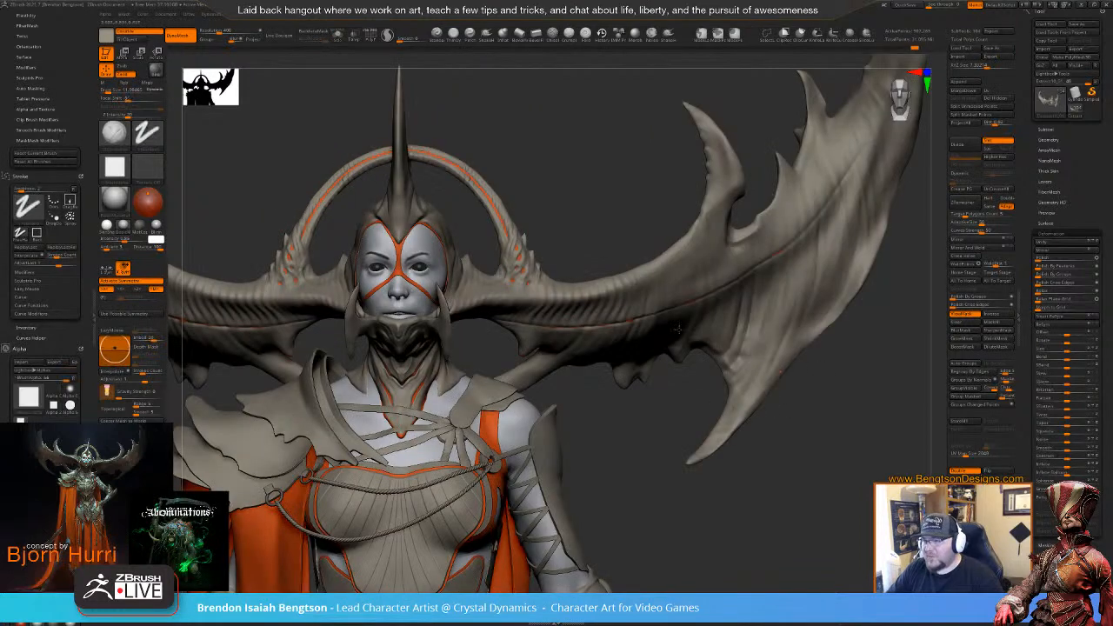
mouse_move(429, 304)
right_mouse_down("ctrl")
mouse_move(434, 335)
mouse_move(561, 348)
mouse_move(543, 416)
mouse_move(532, 398)
right_mouse_up("ctrl")
left_click(570, 342, "alt")
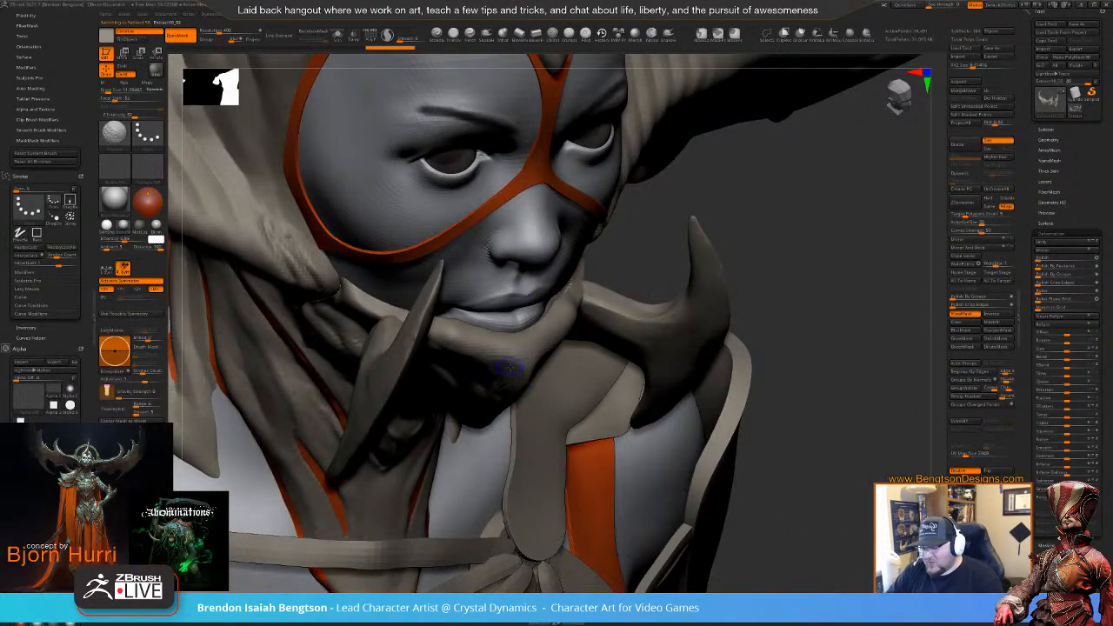
mouse_move(815, 241)
left_mouse_down()
mouse_move(755, 224)
mouse_move(792, 218)
mouse_move(748, 233)
mouse_move(785, 222)
left_mouse_up()
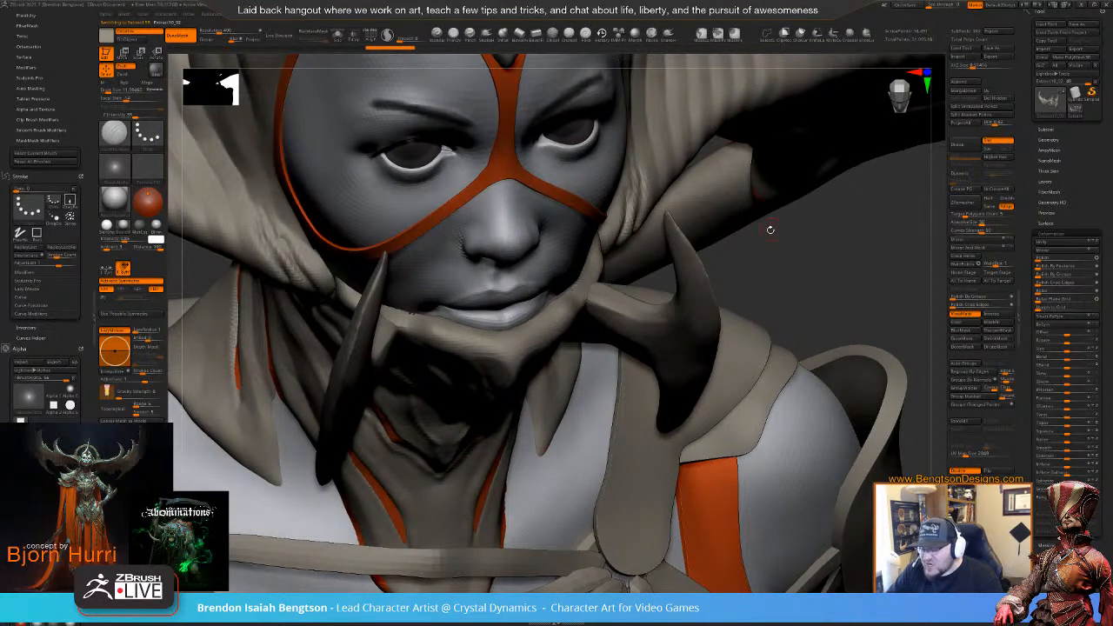
key("shift+s")
mouse_move(730, 278)
left_mouse_down()
mouse_move(771, 310)
mouse_move(743, 285)
left_mouse_up()
left_click(436, 33)
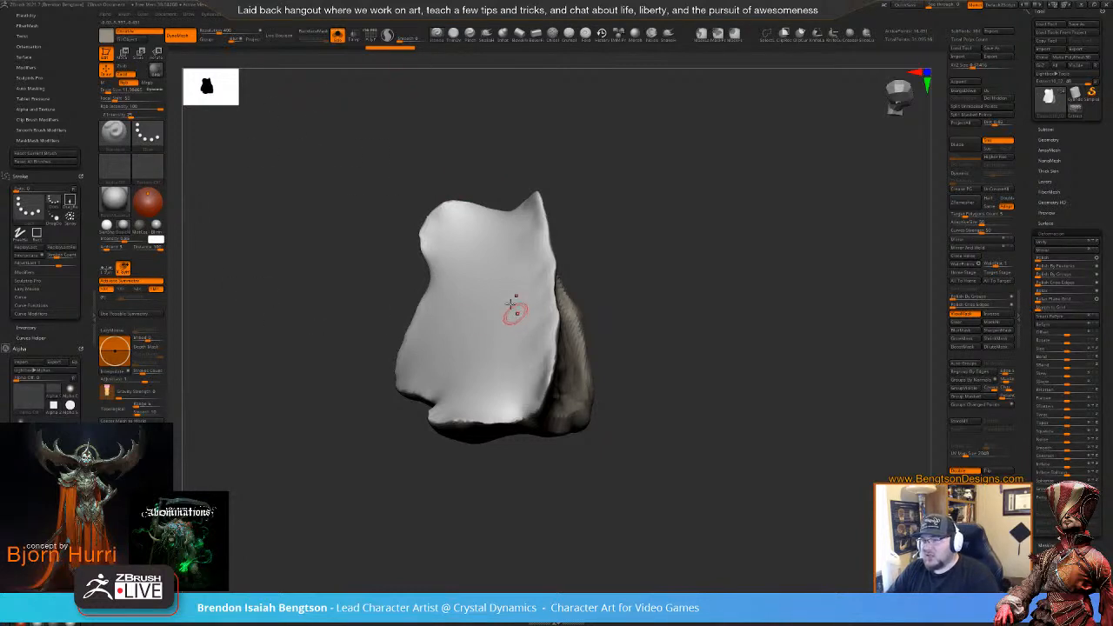
left_click(138, 40)
left_click_drag(445, 195, 689, 186)
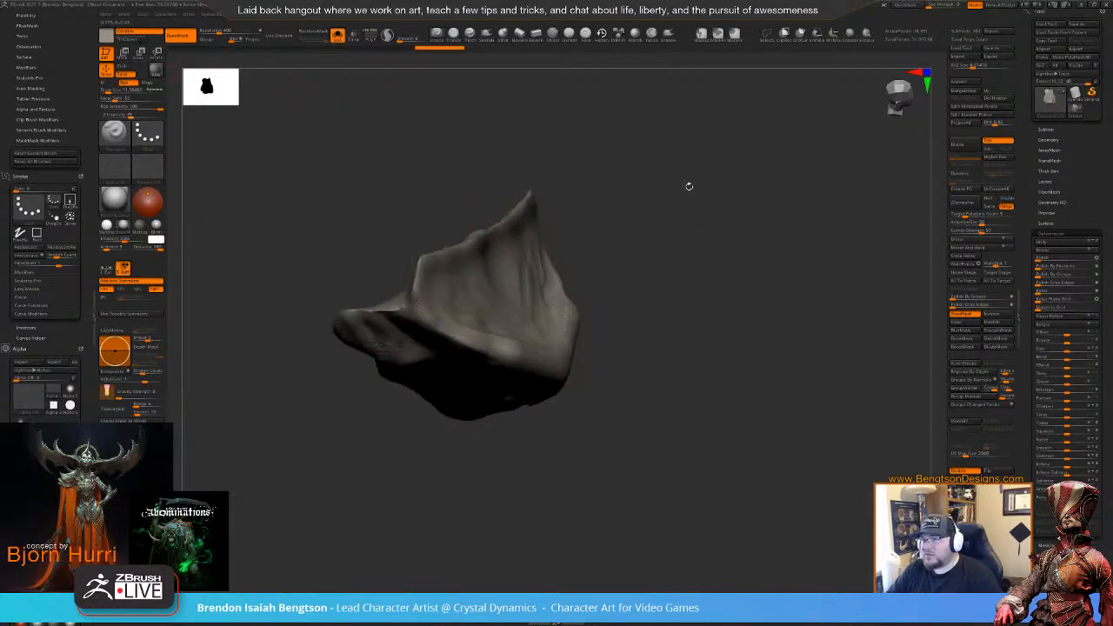
- Remesh the isolated chin guard with DynaMesh and check its wireframe
mouse_move(665, 232)
left_mouse_down("shift")
mouse_move(672, 181)
mouse_move(701, 206)
mouse_move(742, 209)
mouse_move(738, 218)
mouse_move(727, 192)
left_mouse_up("shift")
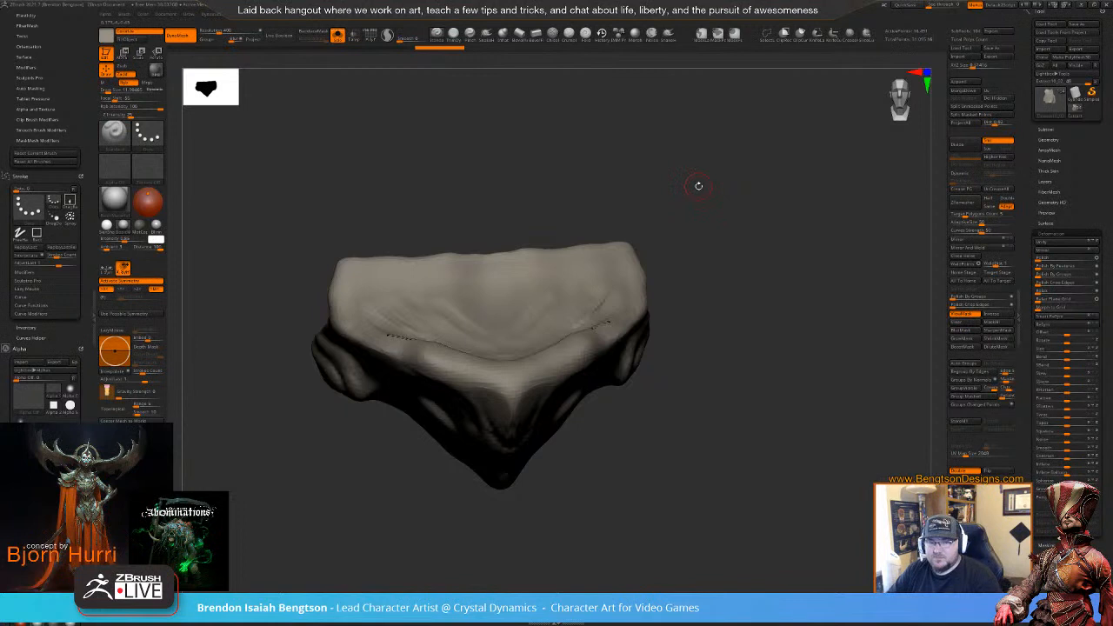
mouse_move(733, 250)
left_mouse_down()
mouse_move(735, 281)
mouse_move(736, 261)
left_mouse_up()
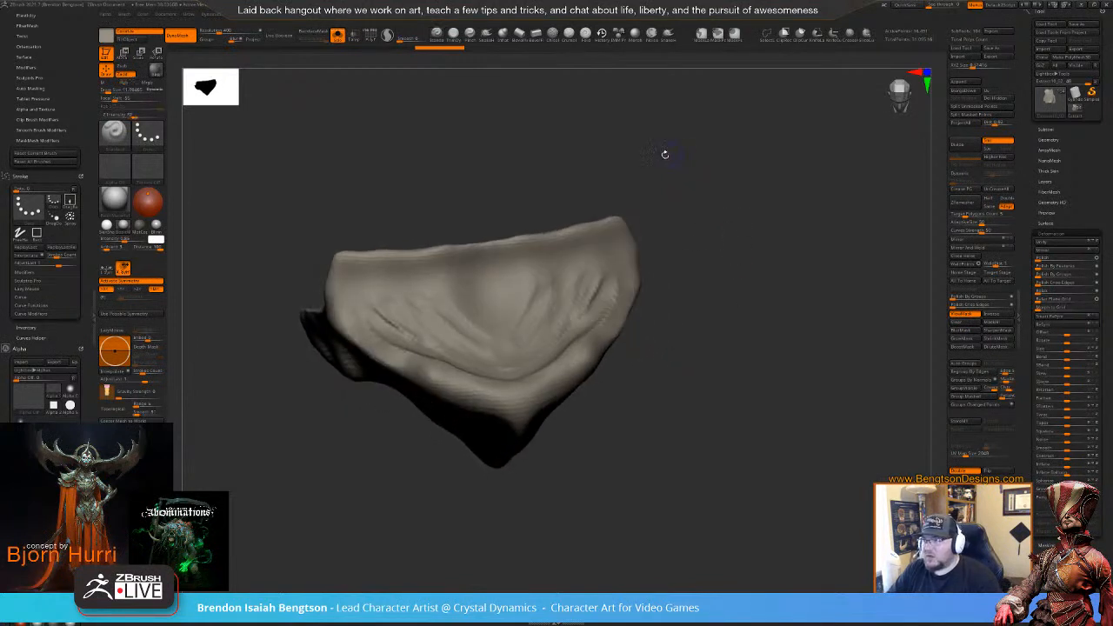
key("shift+f")
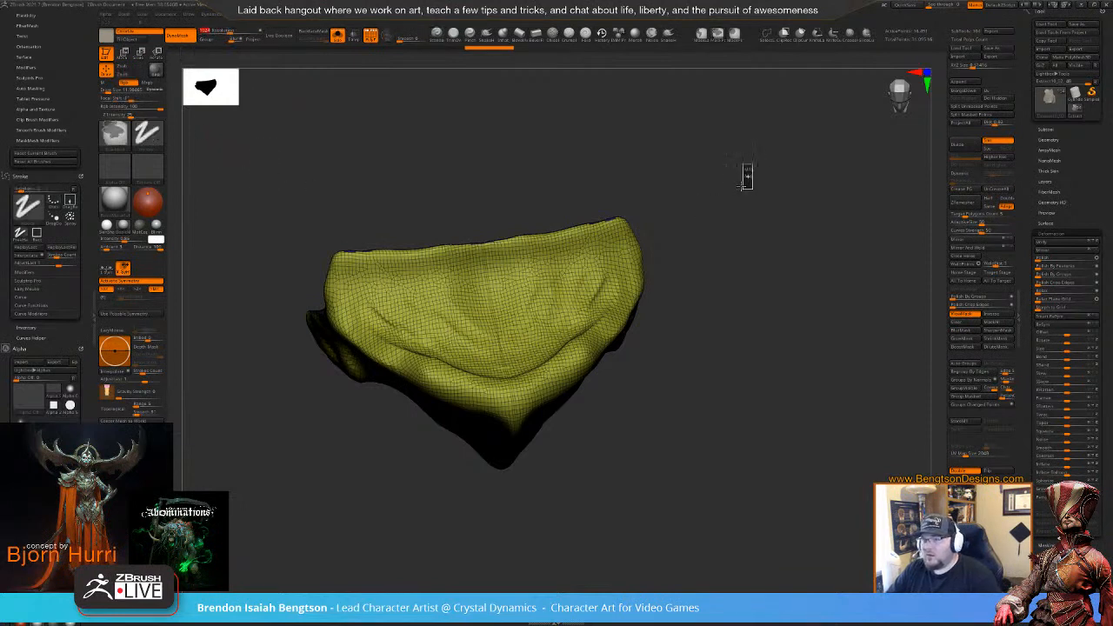
key("shift+f")
left_click_drag(748, 233, 735, 175)
key("shift+f")
- Bring back the full character and adjust the chin guard's upper edge below the lower lip with a smaller brush
key("alt+s")
left_click_drag(615, 443, 599, 465, "shift")
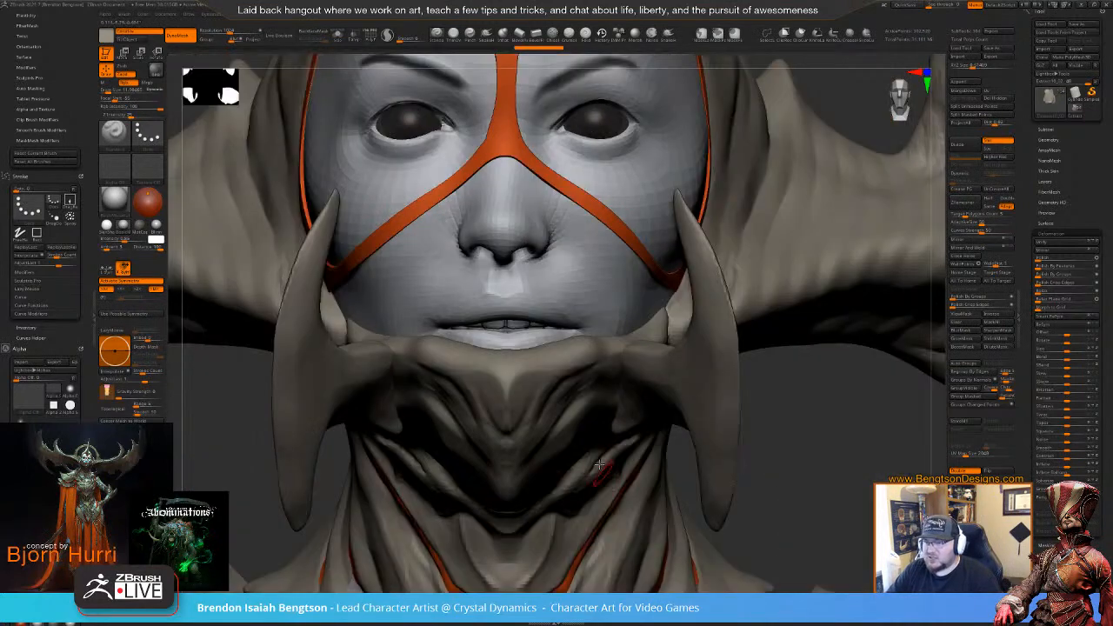
mouse_move(517, 356)
right_mouse_down()
mouse_move(556, 374)
mouse_move(467, 365)
right_mouse_up()
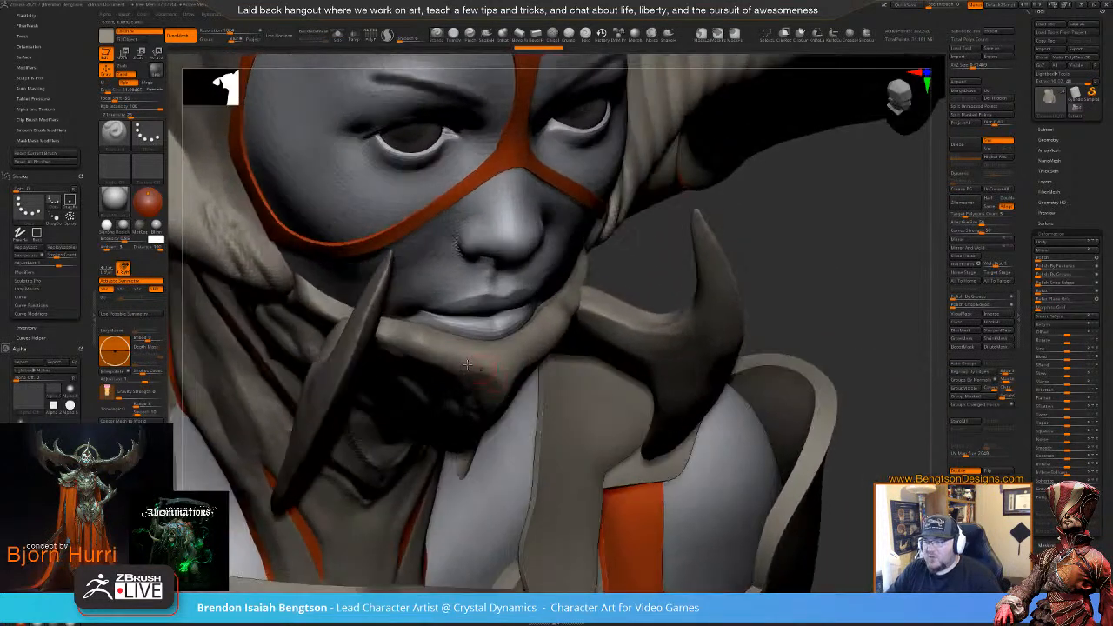
key("space")
left_click_drag(440, 337, 436, 337)
left_click(475, 370)
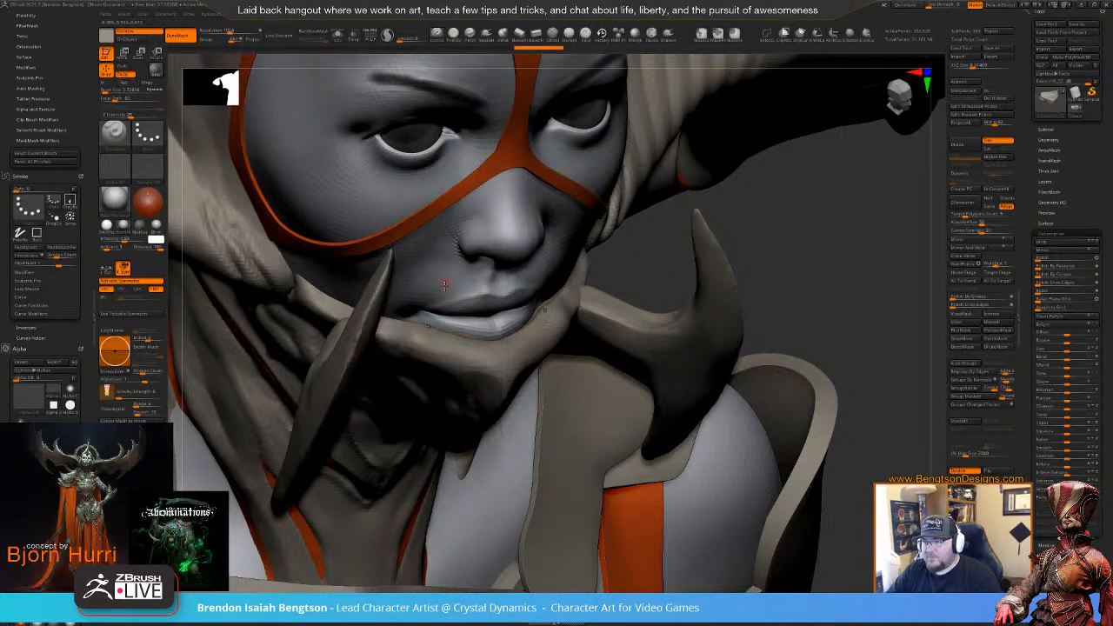
mouse_move(442, 281)
right_mouse_down()
mouse_move(528, 324)
mouse_move(554, 388)
mouse_move(520, 273)
right_mouse_up()
- Examine the isolated chin guard from several angles and open its Geometry settings
key("shift+s")
right_click_drag(697, 188, 602, 225)
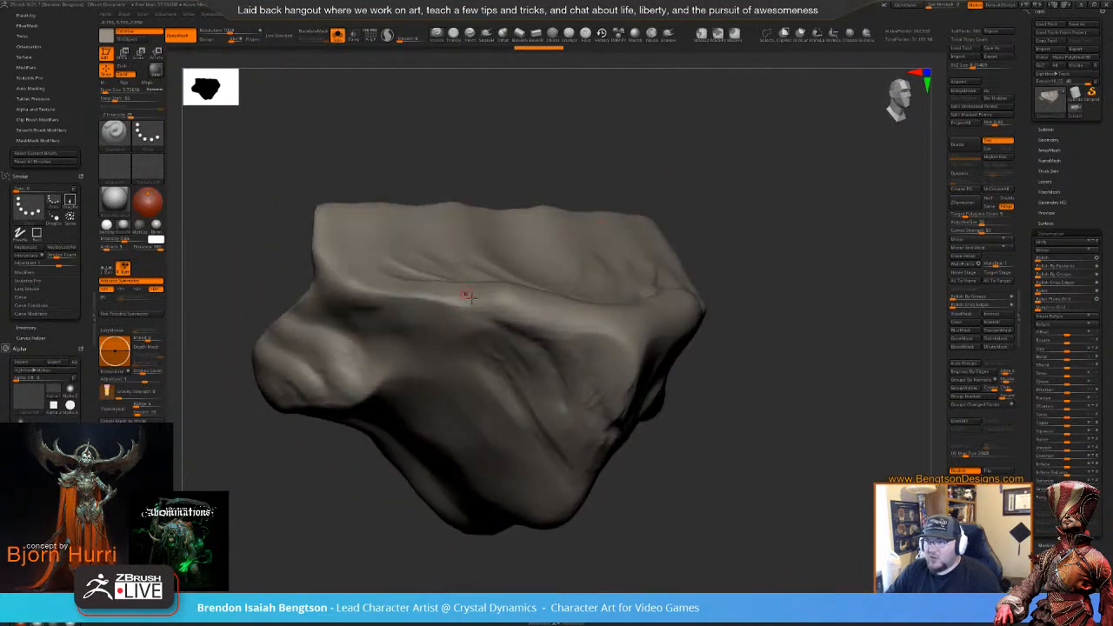
mouse_move(420, 254)
right_mouse_down()
mouse_move(762, 184)
mouse_move(634, 209)
right_mouse_up()
right_click_drag(517, 280, 422, 279)
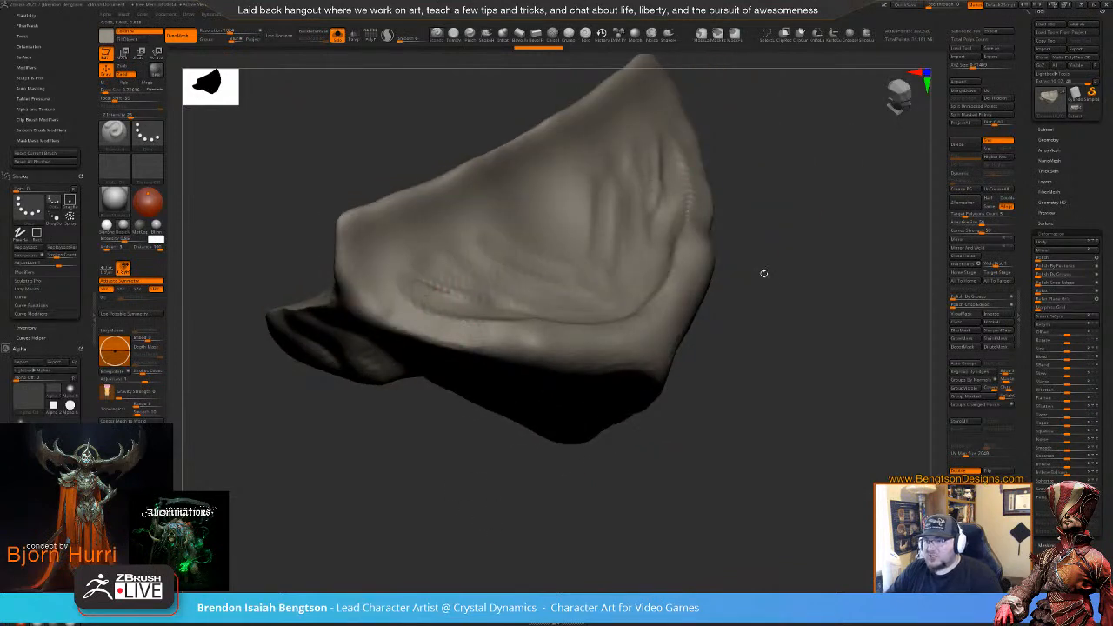
mouse_move(763, 273)
right_mouse_down()
mouse_move(740, 224)
mouse_move(736, 231)
mouse_move(747, 254)
mouse_move(777, 209)
mouse_move(793, 212)
mouse_move(767, 215)
right_mouse_up()
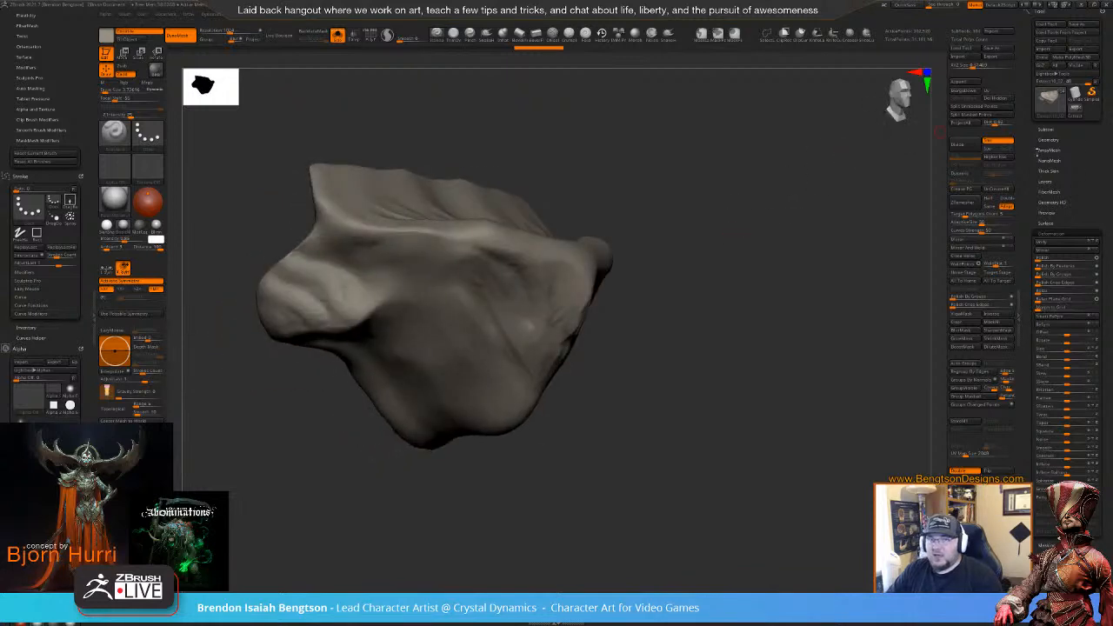
left_click(1049, 140)
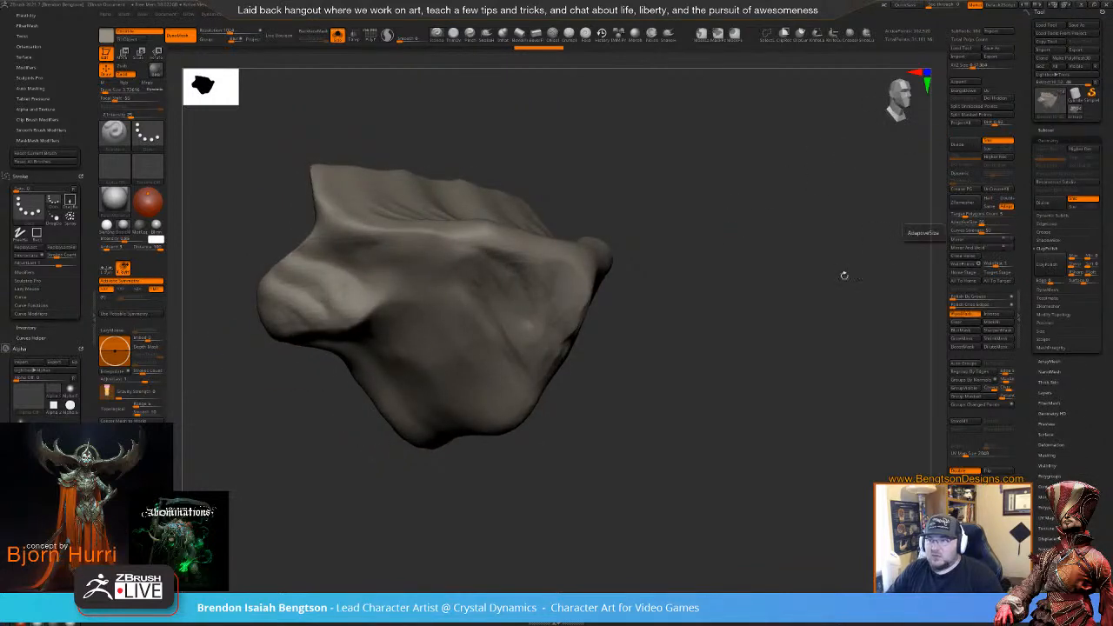
mouse_move(843, 276)
right_mouse_down()
mouse_move(750, 385)
mouse_move(777, 342)
mouse_move(772, 367)
mouse_move(797, 337)
mouse_move(785, 341)
mouse_move(807, 382)
mouse_move(787, 306)
right_mouse_up()
key("shift+s")
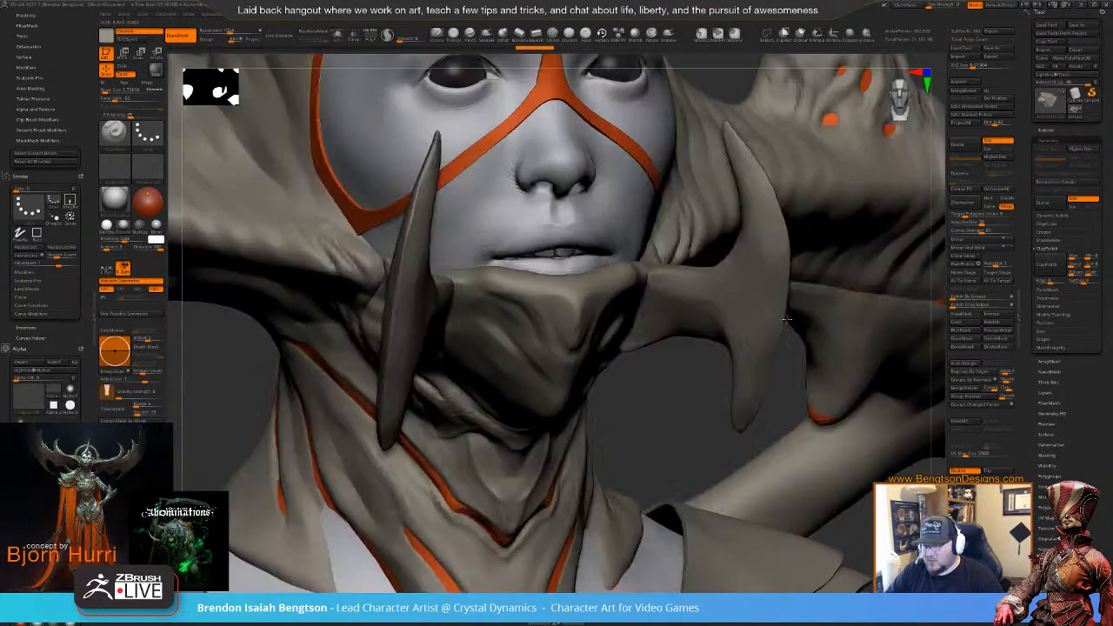
- Switch to the Dam Standard brush and reduce its size after undoing a test crease on the chin guard's front
key("space")
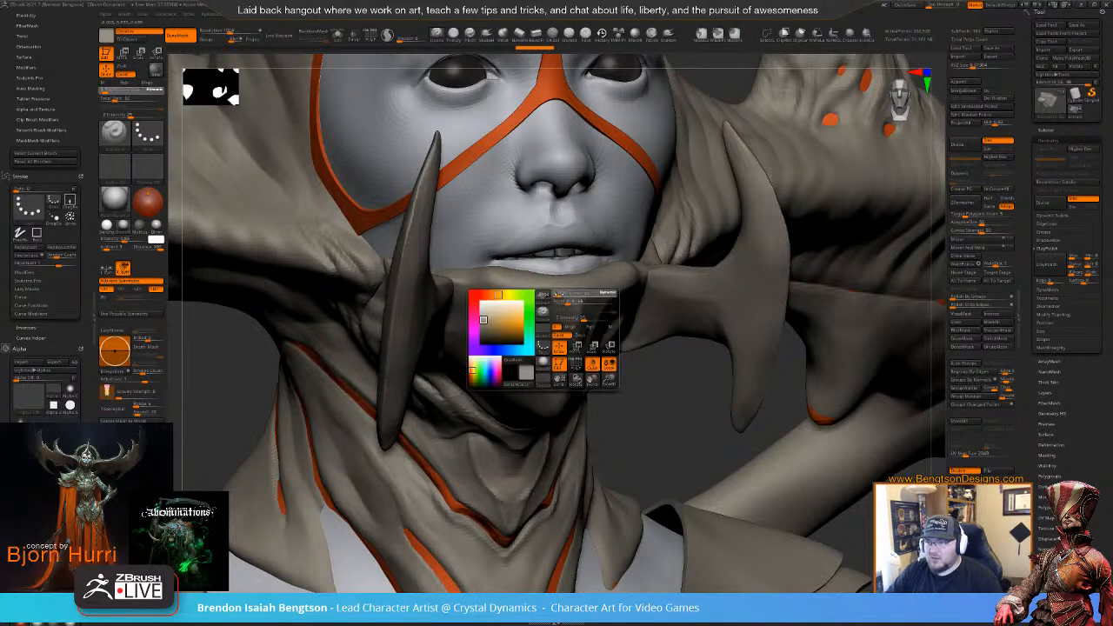
key("b")
key("d")
key("s")
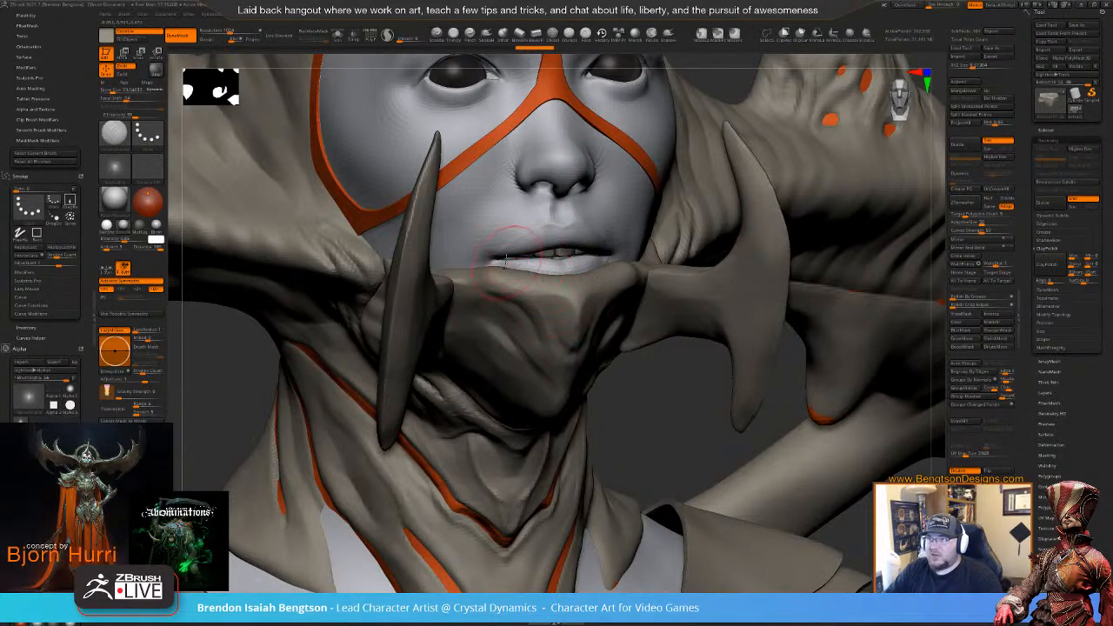
left_click_drag(545, 306, 562, 352)
right_click_drag(592, 352, 631, 375, "shift")
key("ctrl+z")
key("ctrl+z")
key("space")
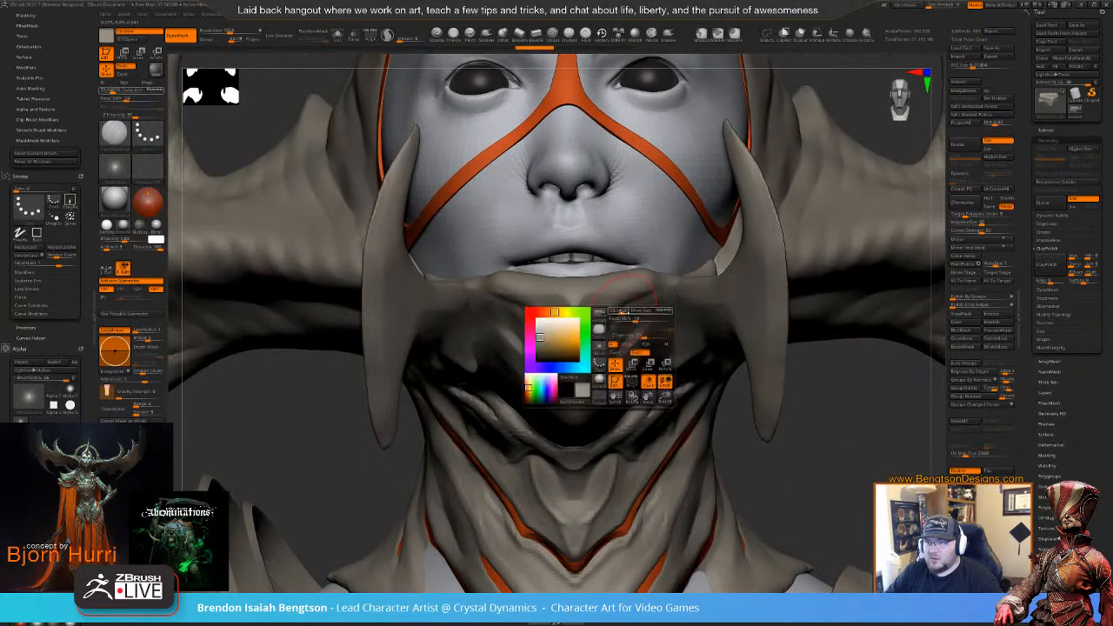
key("space")
left_click_drag(628, 310, 610, 311)
- Carve curved, mirrored creases into the upper front of the chin guard below the lower lip
left_click_drag(819, 441, 715, 323)
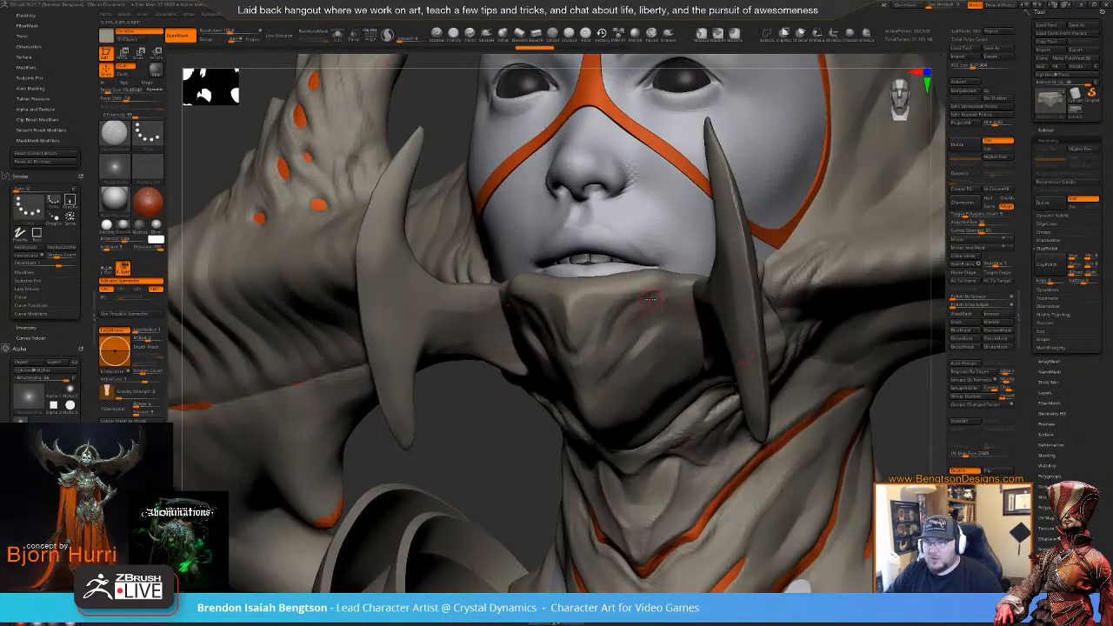
left_click_drag(634, 306, 616, 323)
left_click_drag(603, 369, 619, 325)
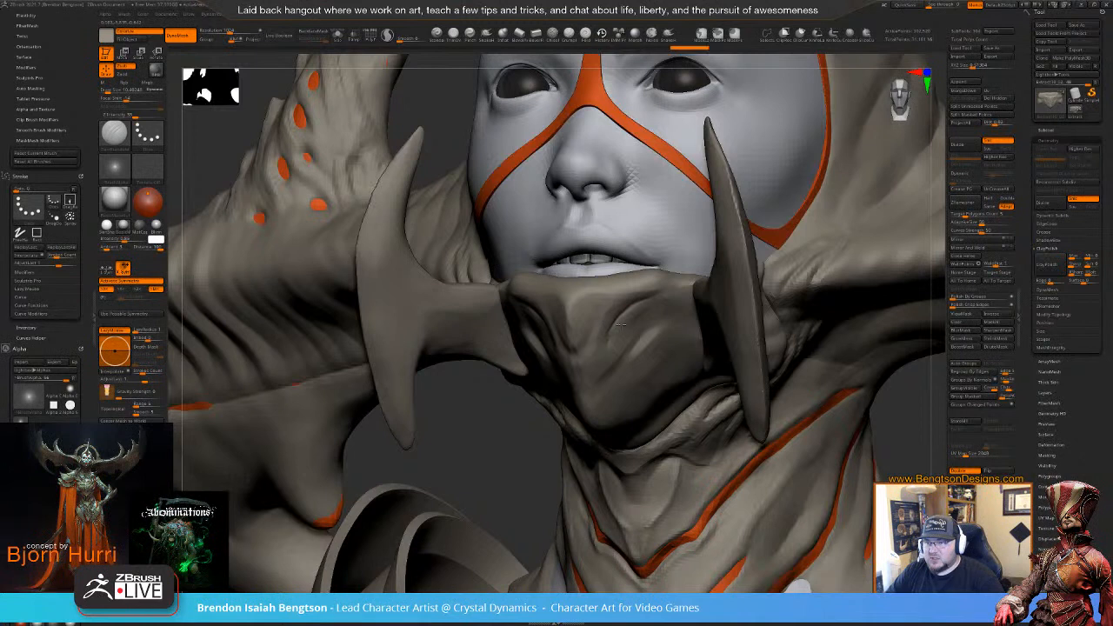
mouse_move(608, 388)
left_mouse_down()
mouse_move(619, 322)
mouse_move(591, 316)
left_mouse_up()
key("ctrl+z")
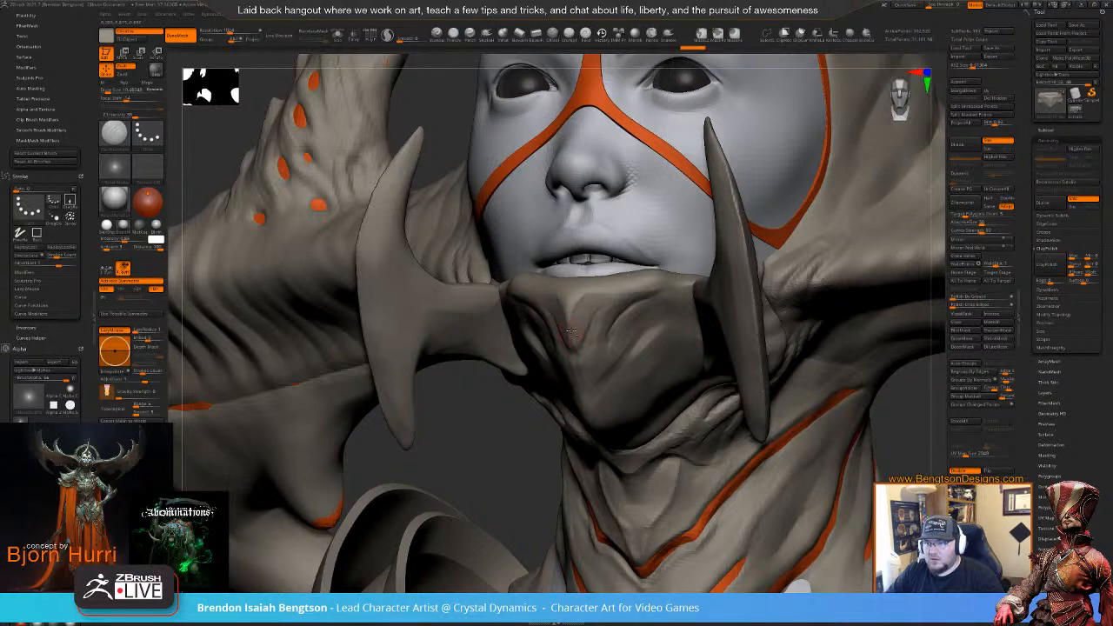
key("ctrl+shift+z")
key("ctrl+shift+z")
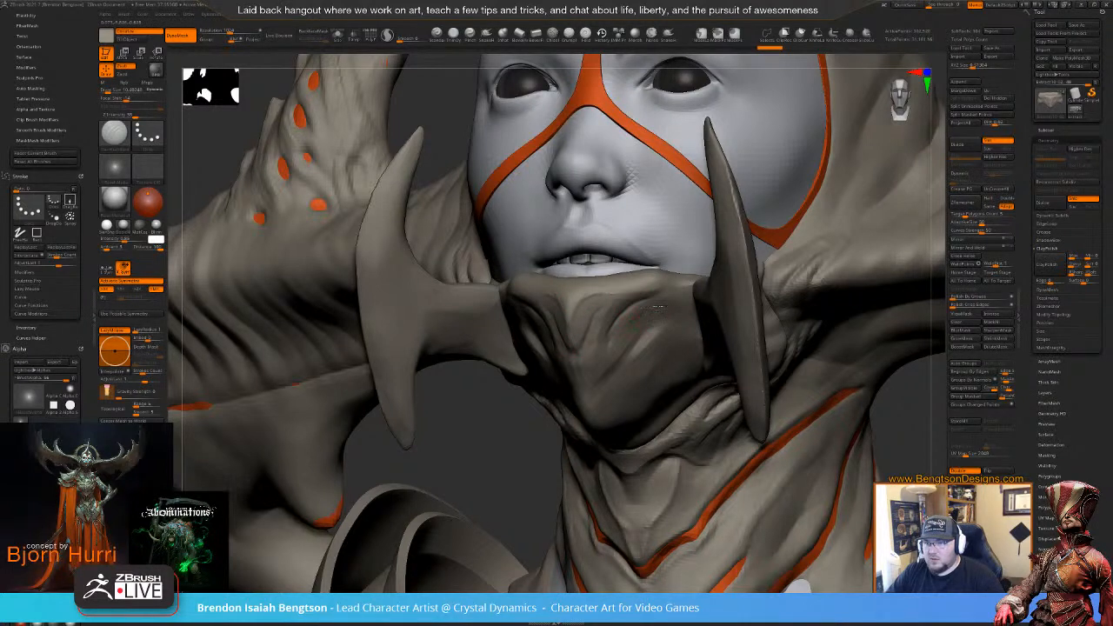
key("ctrl+shift+z")
key("ctrl+shift+z")
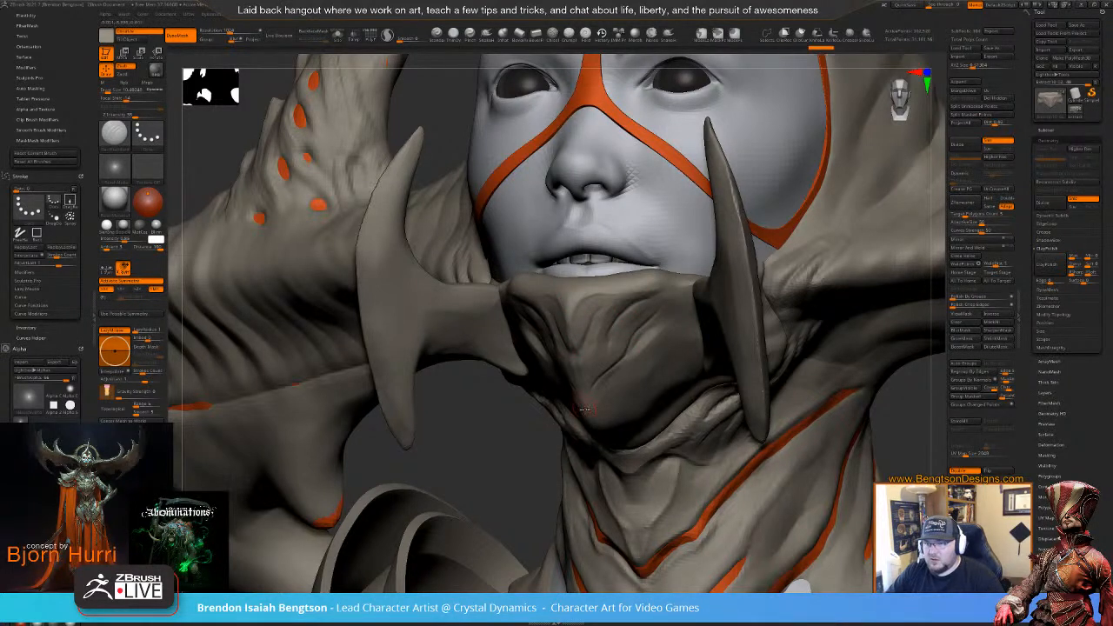
- Adjust the brush size and carve V-shaped creases down toward the chin guard's lower tip
key("space")
mouse_move(659, 337)
left_mouse_down()
mouse_move(664, 356)
mouse_move(645, 383)
mouse_move(593, 427)
left_mouse_up()
mouse_move(503, 445)
left_mouse_down()
mouse_move(609, 440)
mouse_move(652, 417)
left_mouse_up()
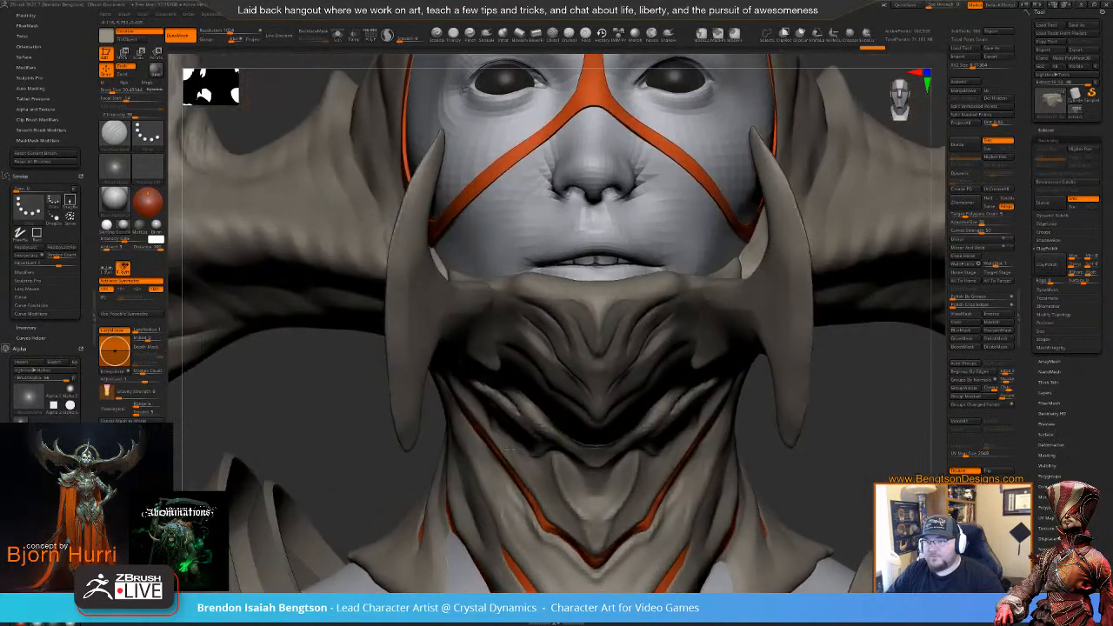
- Mask a row of small, evenly spaced dots along the chin guard's upper edge below the lower lip using a smaller brush
right_click_drag(652, 322, 626, 469)
key("space")
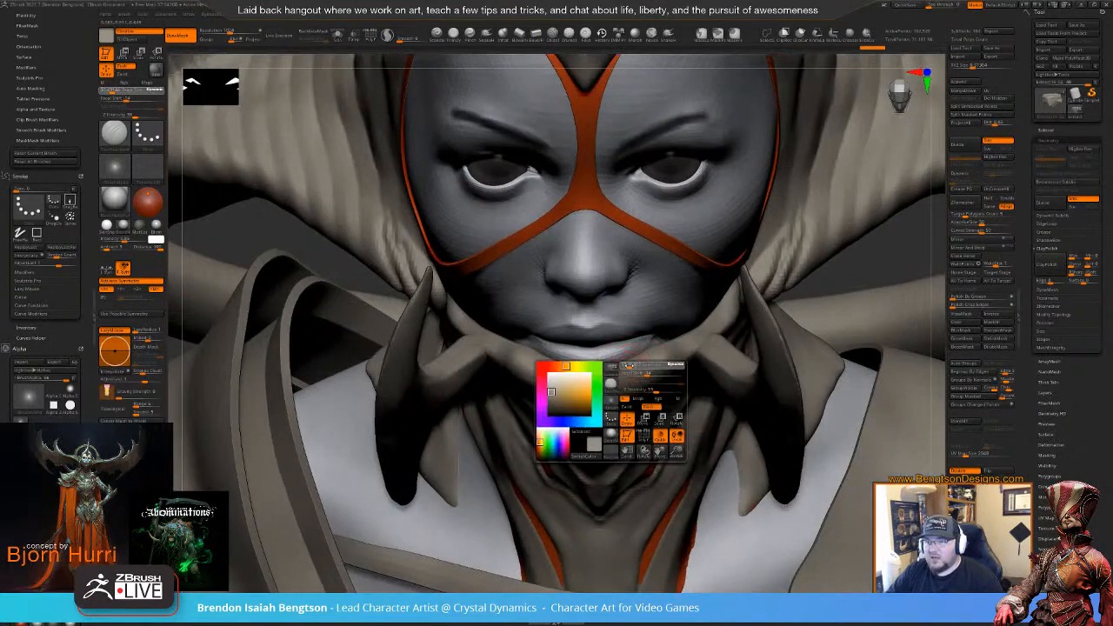
left_click_drag(633, 367, 623, 367)
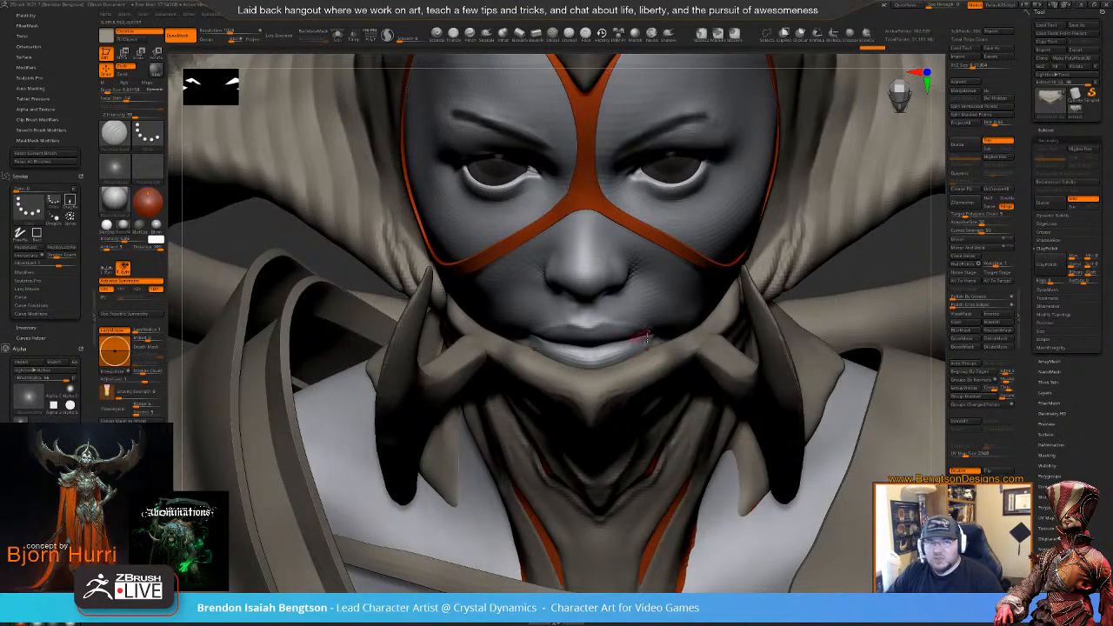
right_click_drag(647, 339, 652, 378, "alt")
key("space")
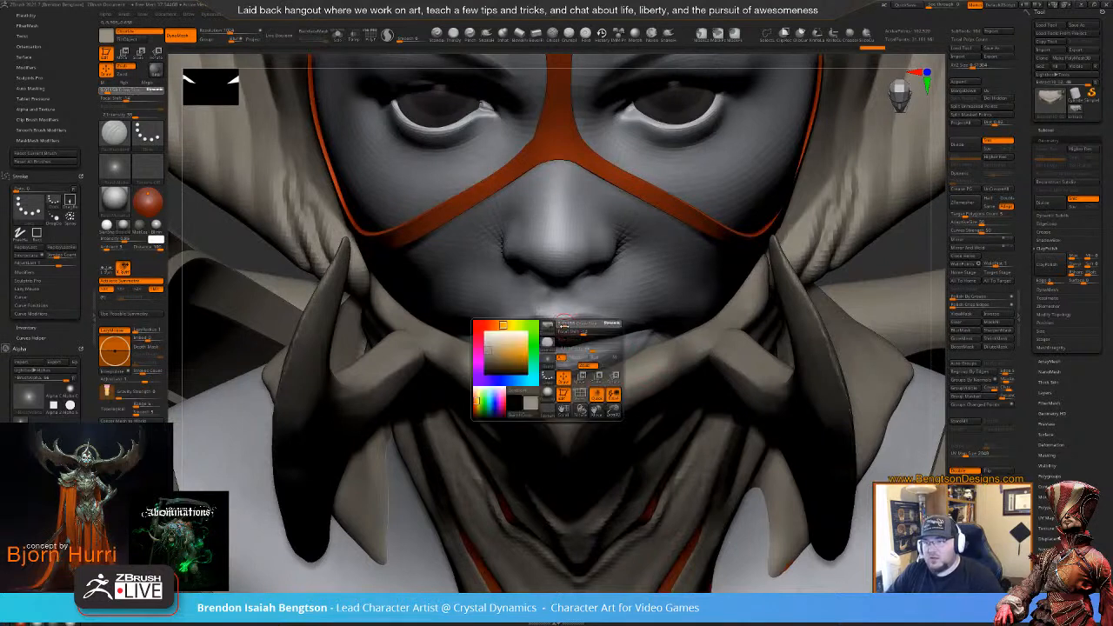
left_click_drag(561, 327, 559, 327)
left_click_drag(482, 350, 477, 353, "ctrl")
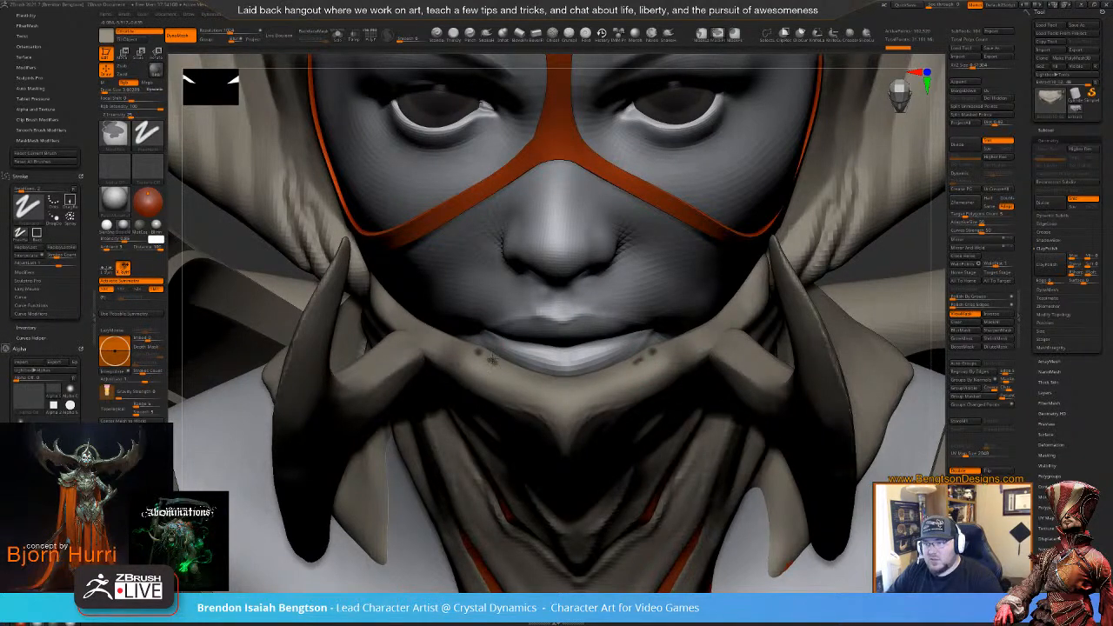
left_click(492, 360, "ctrl")
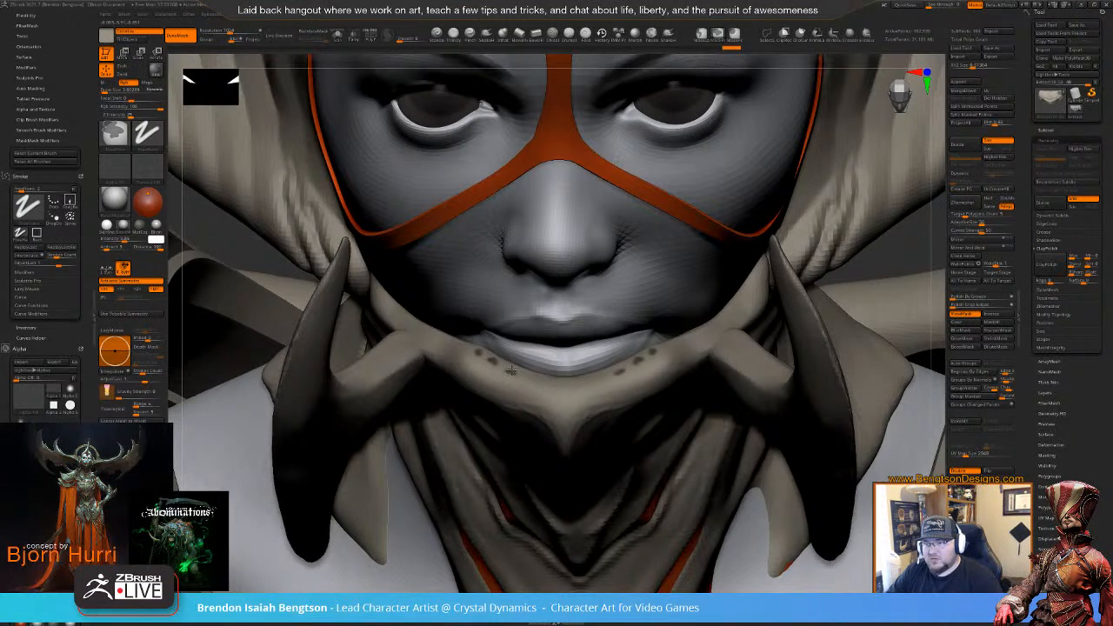
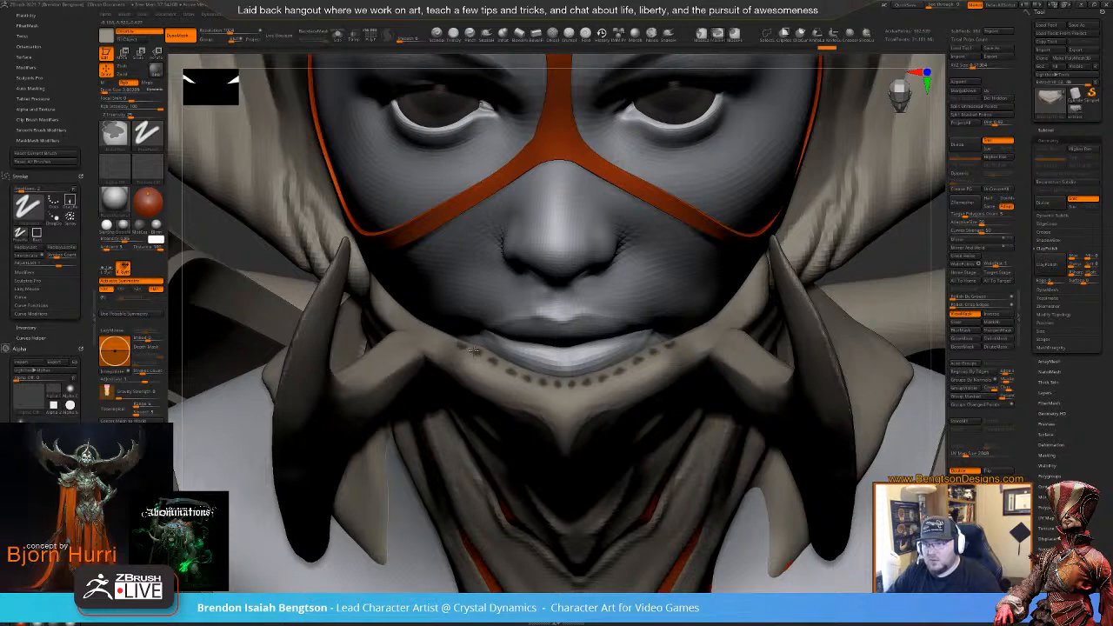
mouse_move(474, 352)
right_mouse_down("alt")
mouse_move(474, 308)
mouse_move(744, 261)
mouse_move(744, 246)
mouse_move(583, 385)
right_mouse_up("alt")
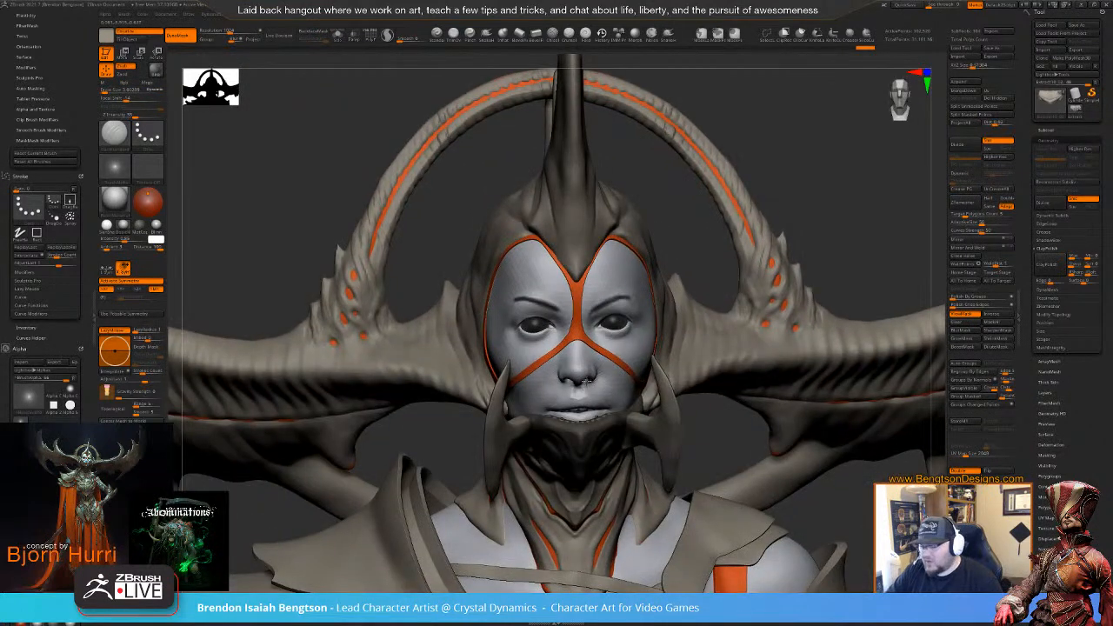
- Switch to the Move Topological brush and pull the dots on the chin guard's upper edge up into a row of long spikes
key("b")
key("m")
key("t")
key("space")
left_click(596, 369)
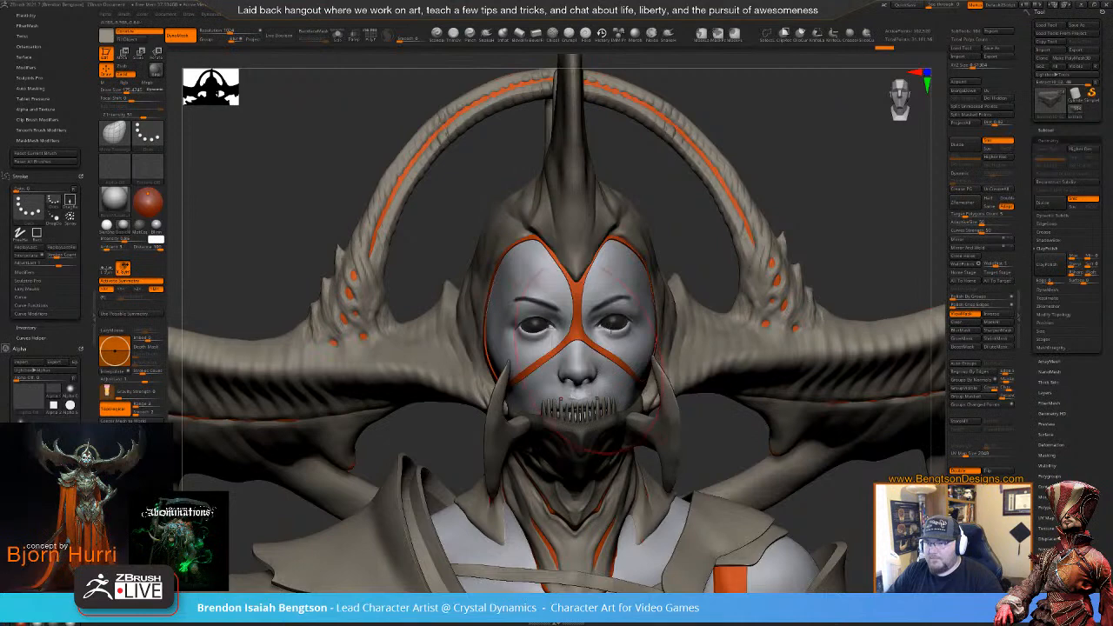
- Examine the row of spikes over the mouth from front and three-quarter views, near and far
mouse_move(788, 183)
left_mouse_down()
mouse_move(797, 170)
mouse_move(861, 179)
left_mouse_up()
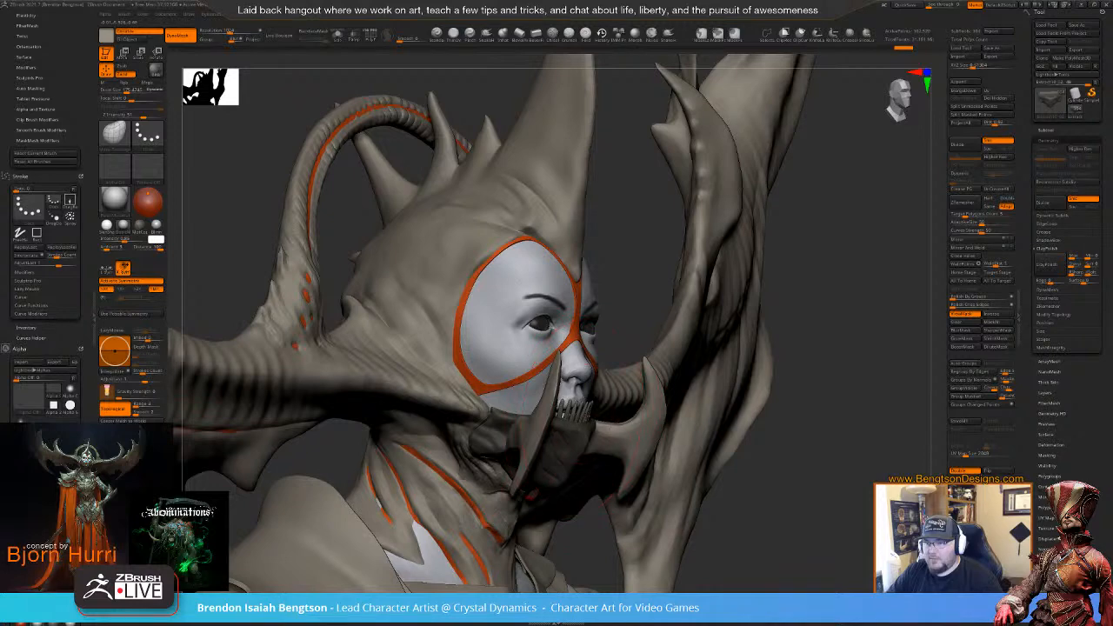
mouse_move(640, 300)
left_mouse_down()
mouse_move(569, 311)
mouse_move(652, 314)
mouse_move(618, 311)
left_mouse_up()
right_click_drag(618, 309, 607, 357)
mouse_move(606, 357)
right_mouse_down("ctrl")
mouse_move(600, 413)
mouse_move(598, 400)
mouse_move(544, 396)
mouse_move(613, 398)
mouse_move(644, 347)
mouse_move(669, 226)
right_mouse_up("ctrl")
key("space")
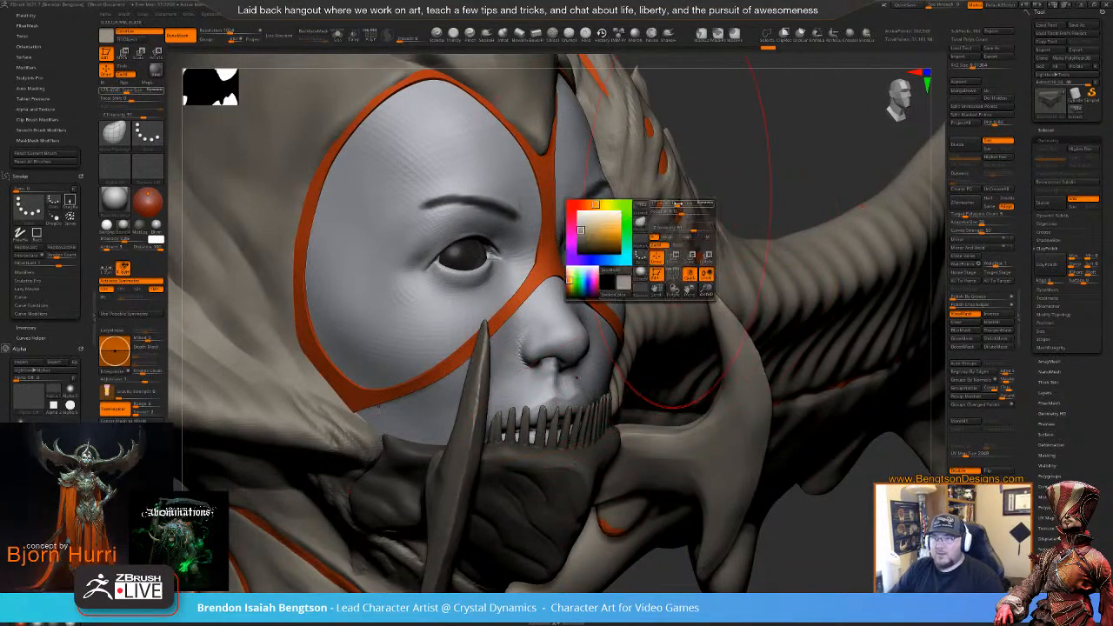
mouse_move(678, 187)
right_mouse_down()
mouse_move(705, 251)
mouse_move(718, 192)
mouse_move(745, 226)
right_mouse_up()
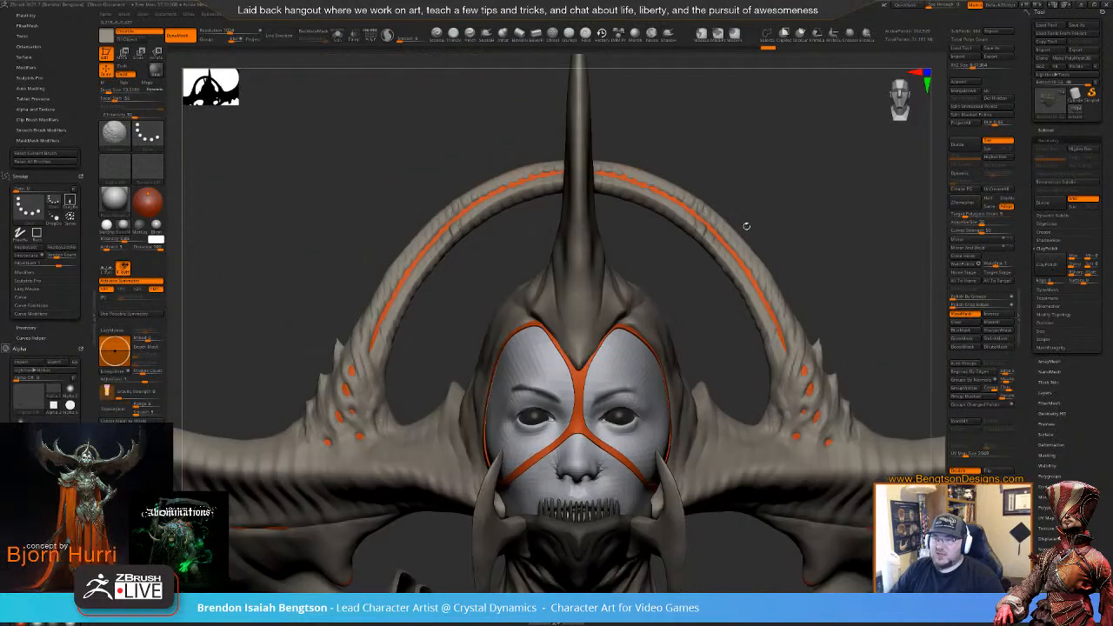
mouse_move(707, 336)
right_mouse_down("alt")
mouse_move(705, 218)
mouse_move(706, 252)
right_mouse_up("alt")
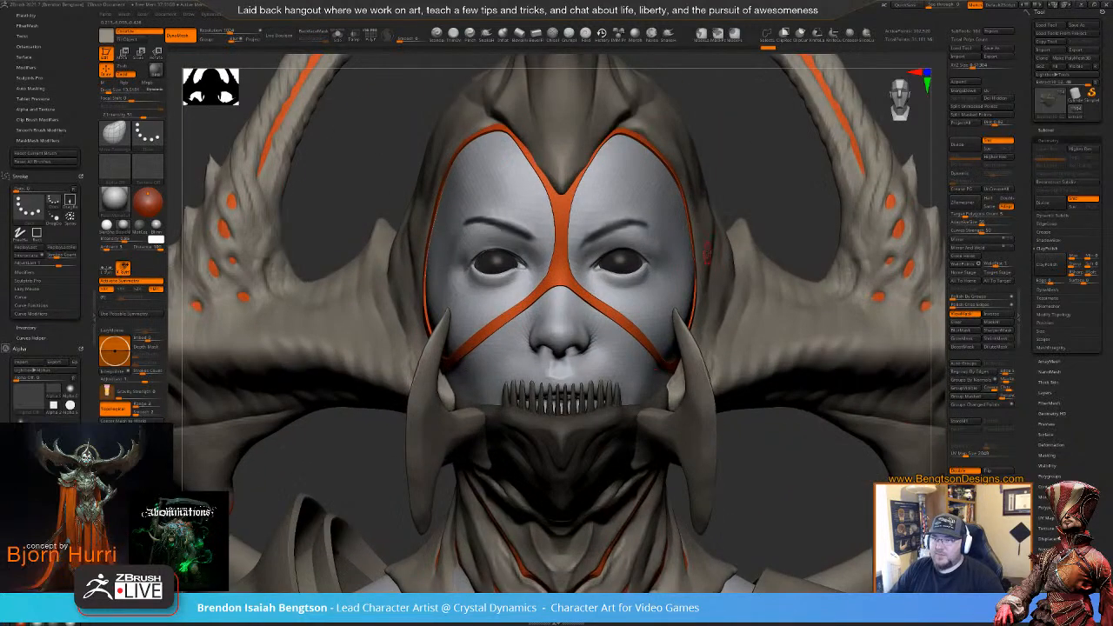
mouse_move(747, 169)
right_mouse_down()
mouse_move(661, 187)
mouse_move(785, 174)
mouse_move(728, 174)
right_mouse_up()
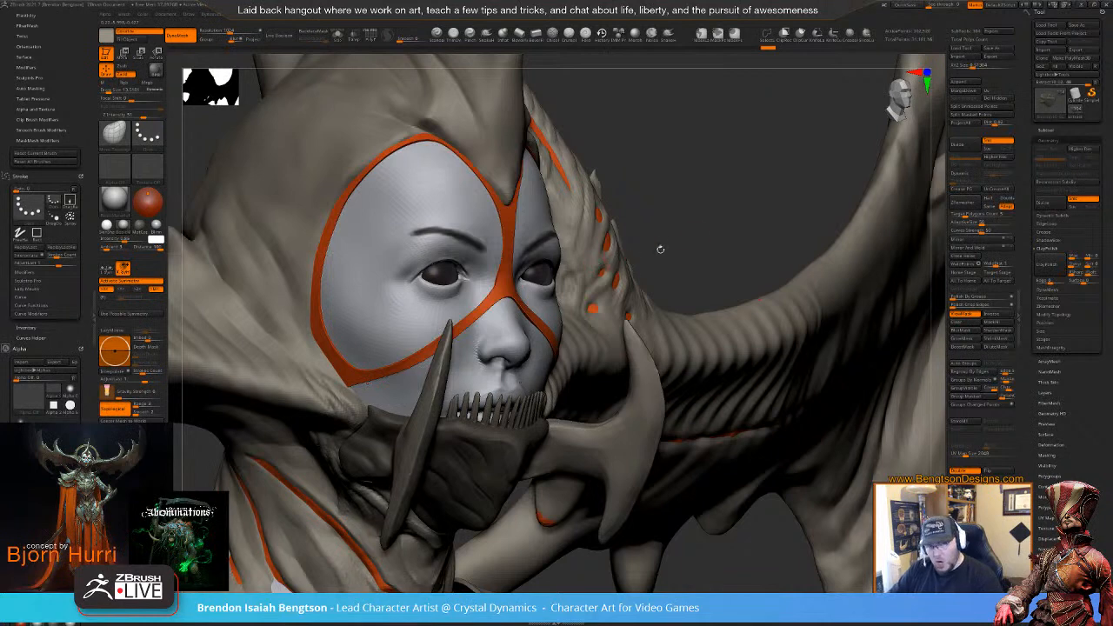
mouse_move(713, 214)
right_mouse_down()
mouse_move(726, 207)
mouse_move(755, 241)
mouse_move(753, 313)
right_mouse_up()
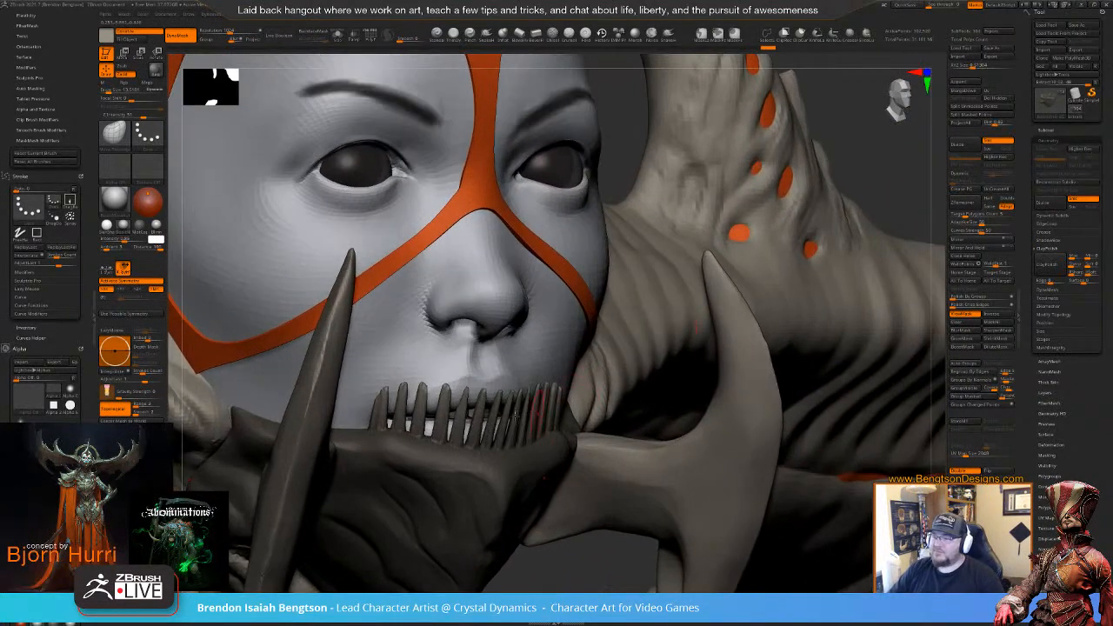
mouse_move(514, 426)
right_mouse_down()
mouse_move(474, 427)
mouse_move(509, 428)
right_mouse_up()
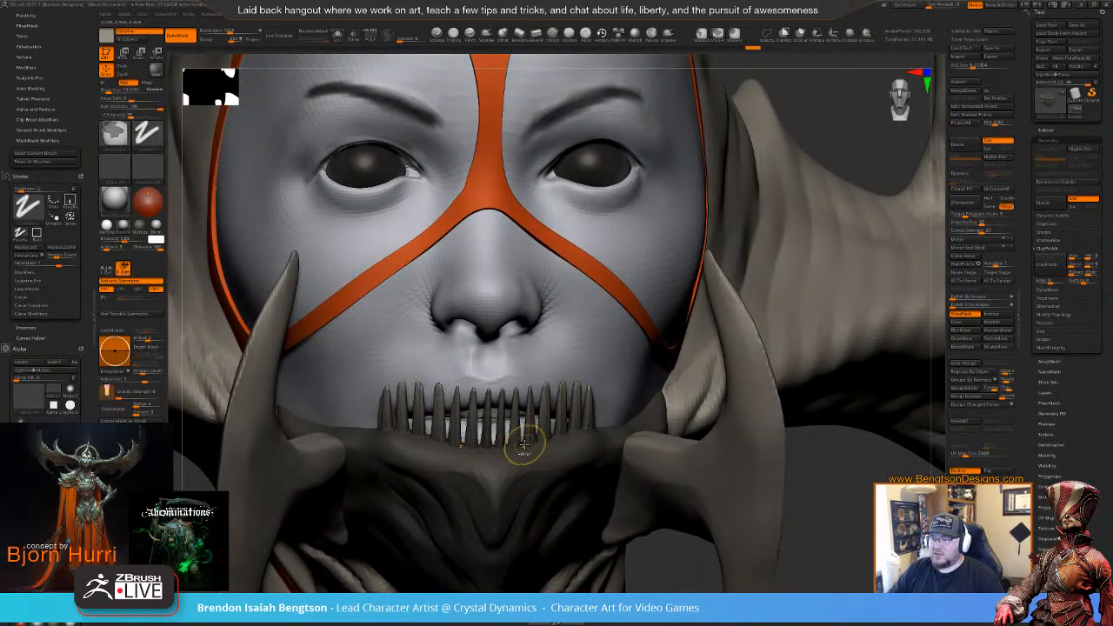
- Undo the long spikes and use a resized brush to pull up short teeth in the middle and taller fangs at the mouth corners
key("ctrl+z")
key("ctrl+z")
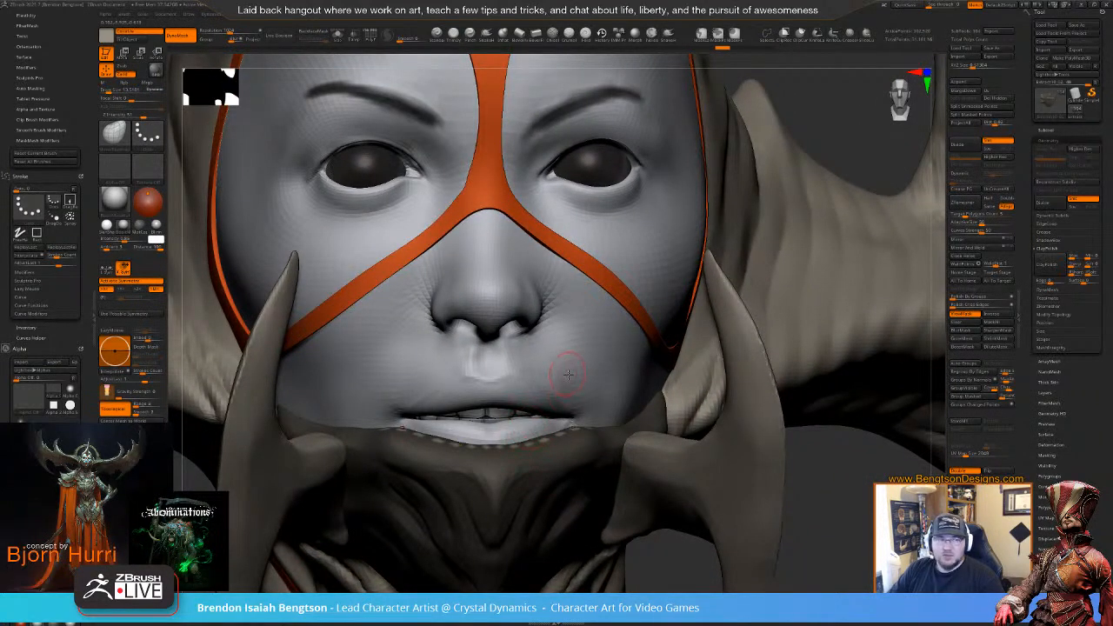
key("space")
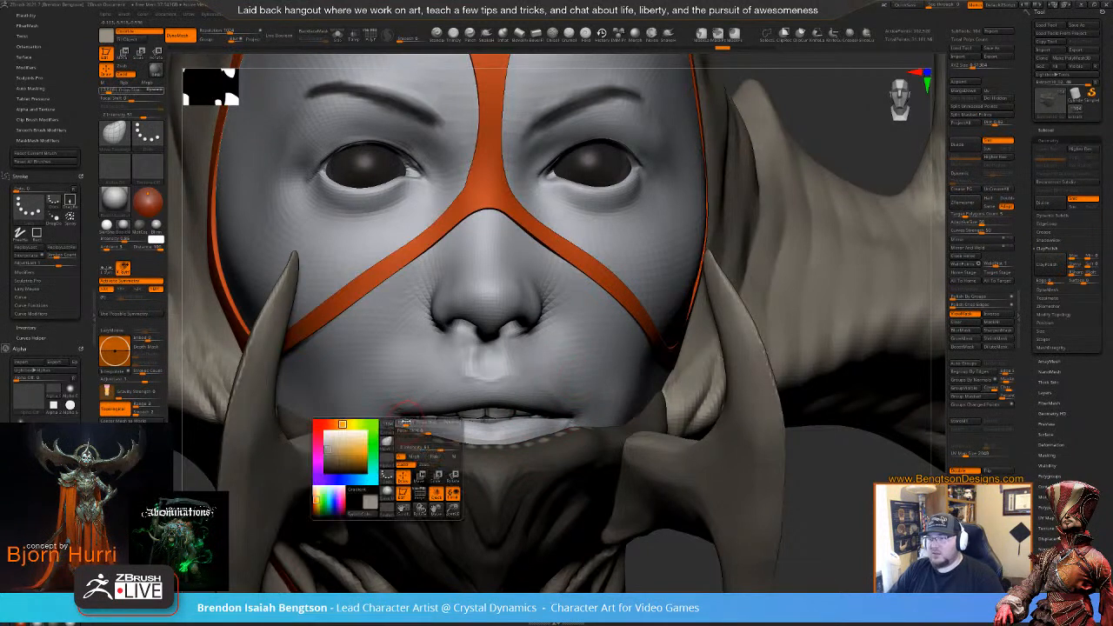
mouse_move(404, 423)
left_mouse_down()
mouse_move(423, 424)
mouse_move(417, 405)
left_mouse_up()
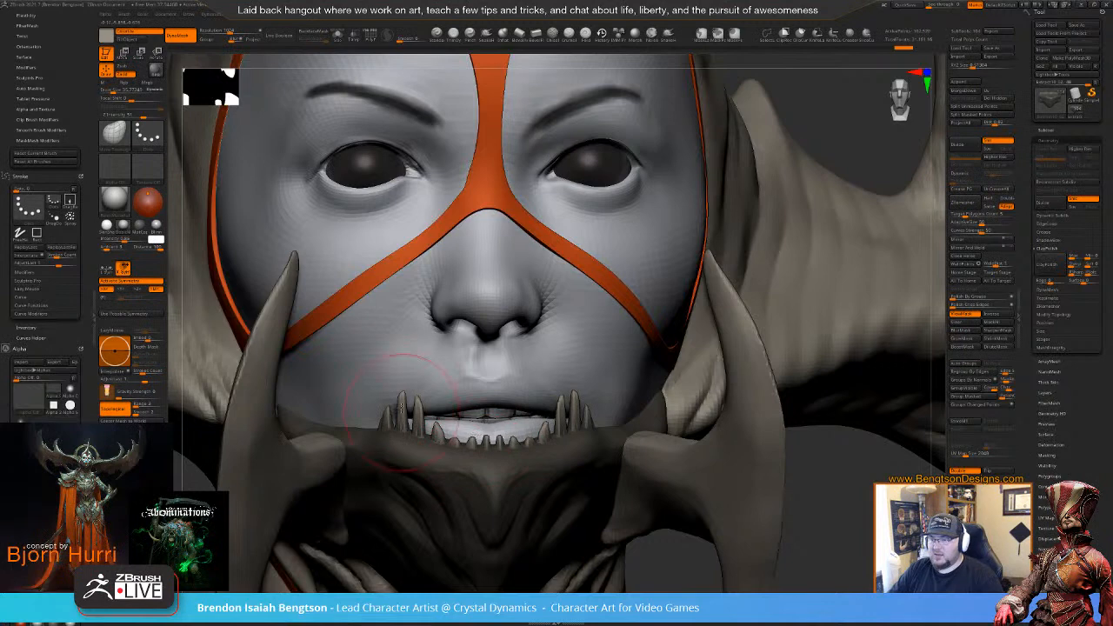
- Lean the taller fangs at the mouth corners outward, working from a three-quarter view
right_click_drag(402, 408, 270, 402)
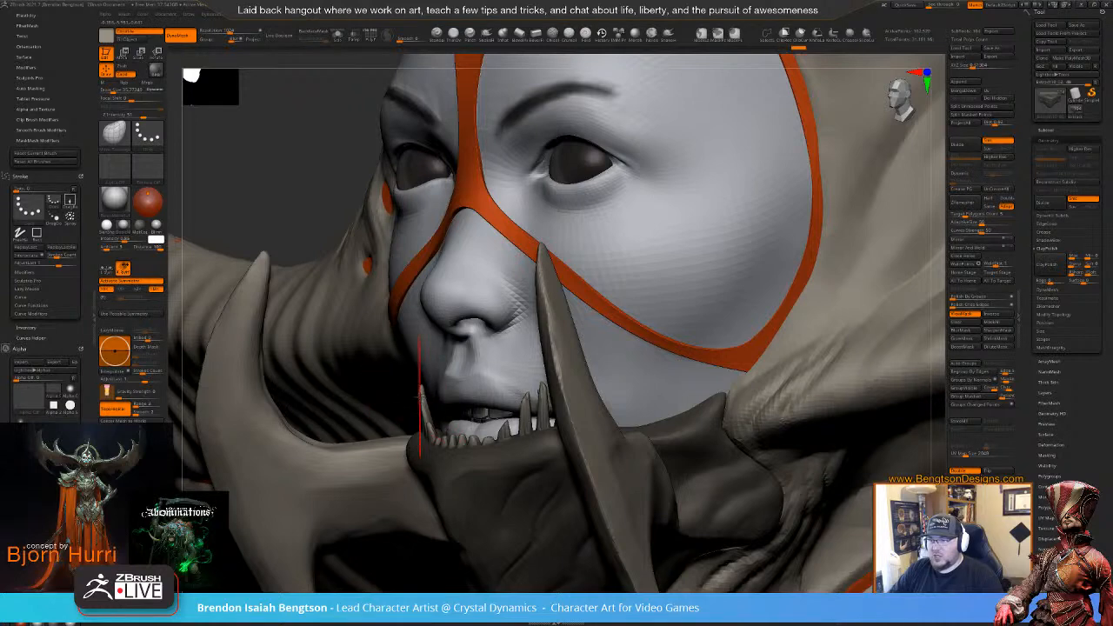
right_click_drag(378, 398, 483, 420)
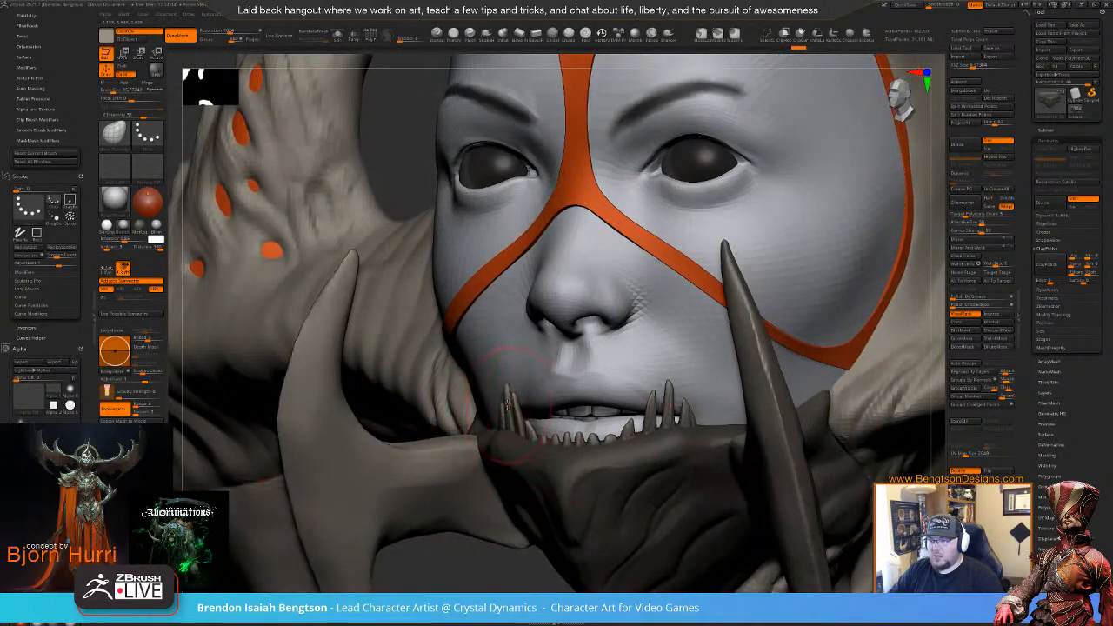
left_click_drag(506, 405, 490, 419)
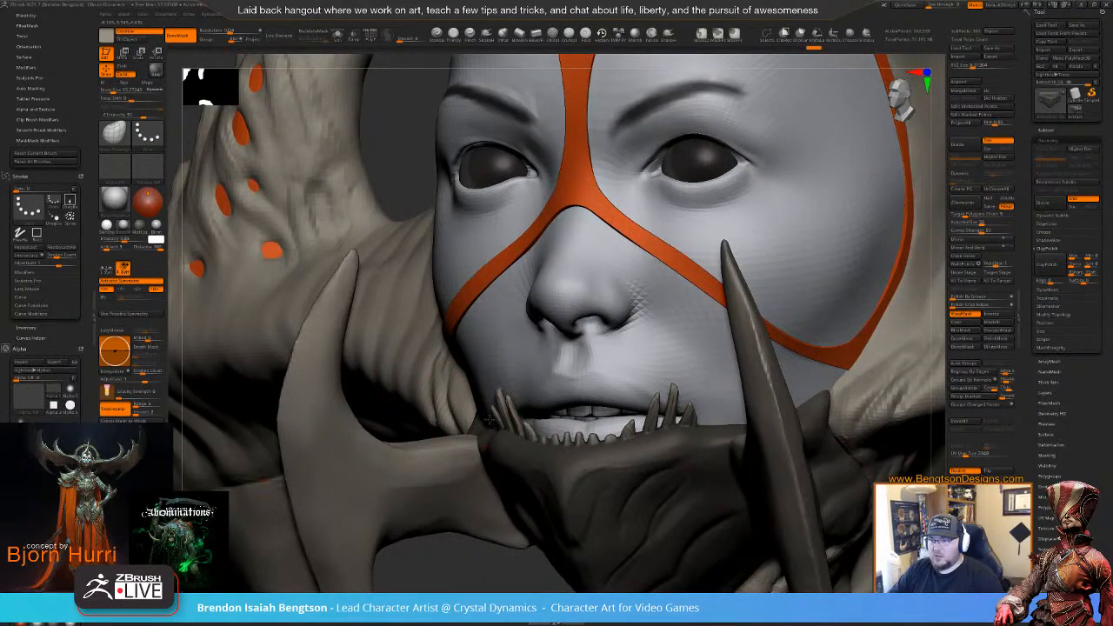
right_click_drag(550, 425, 491, 390)
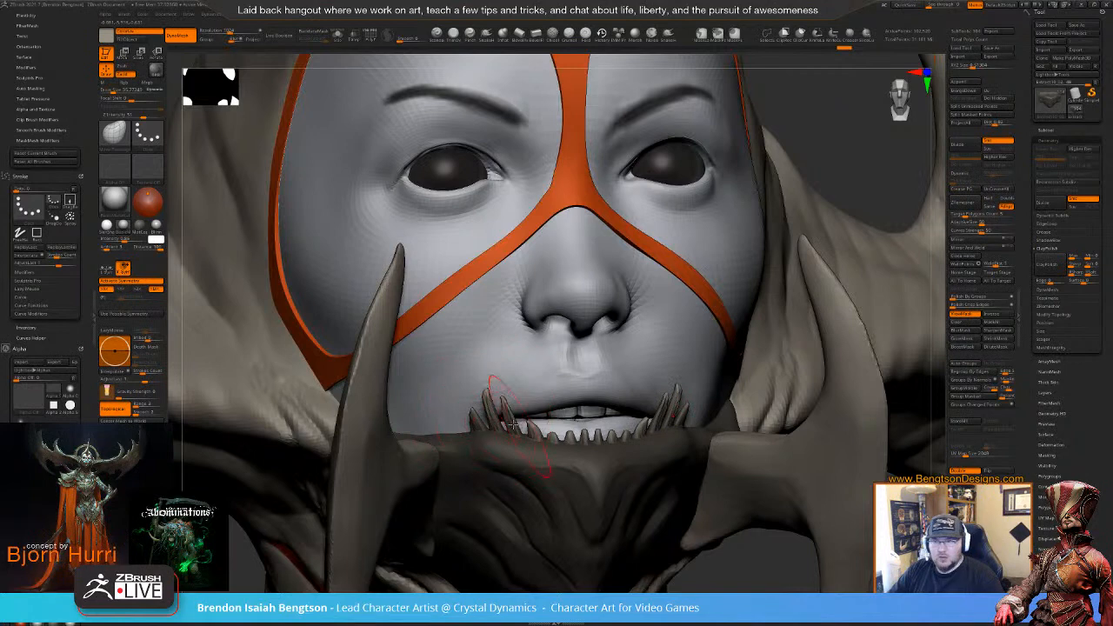
- Clear the mask and bend the corner fangs into an upward curve from the side, reducing the brush size for finer shaping
right_click_drag(496, 390, 483, 409)
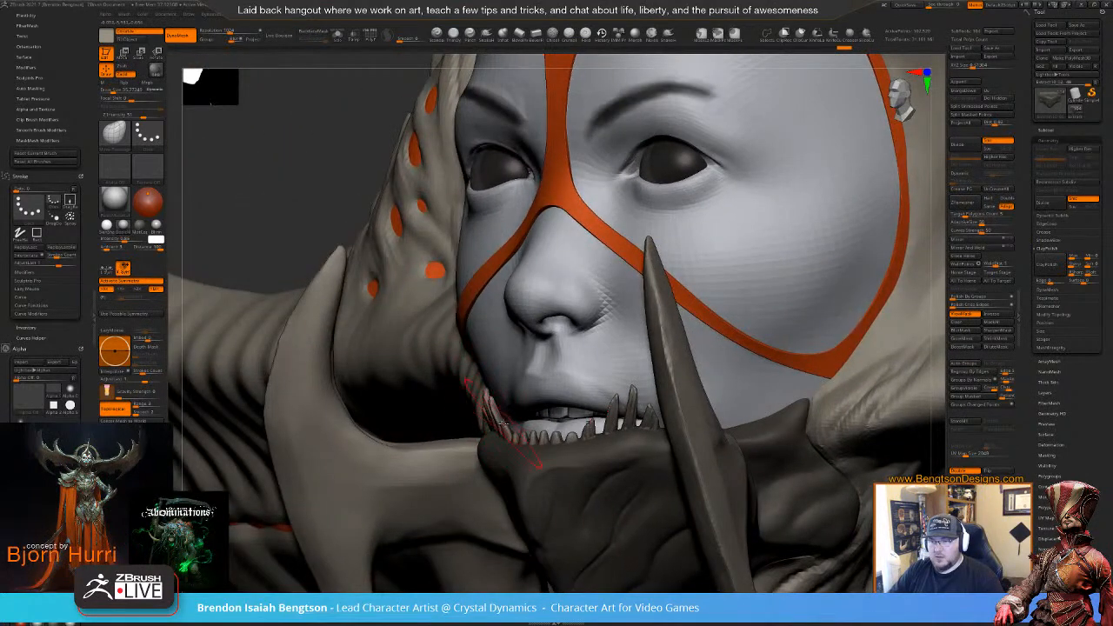
right_click_drag(412, 286, 393, 143)
left_click_drag(499, 408, 487, 335)
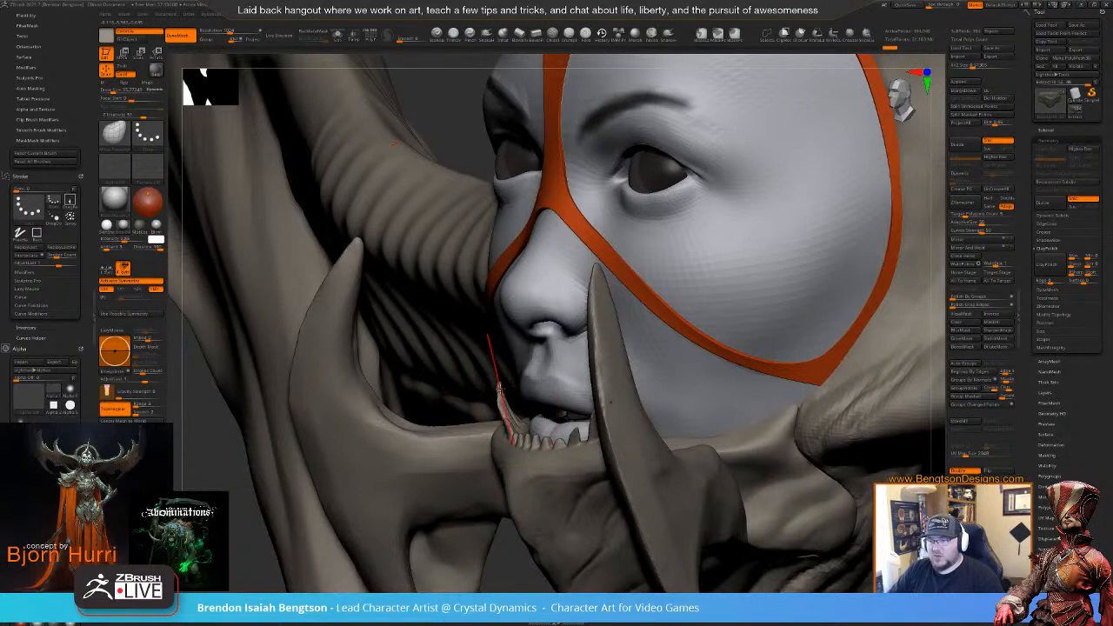
key("space")
left_click_drag(515, 383, 509, 383)
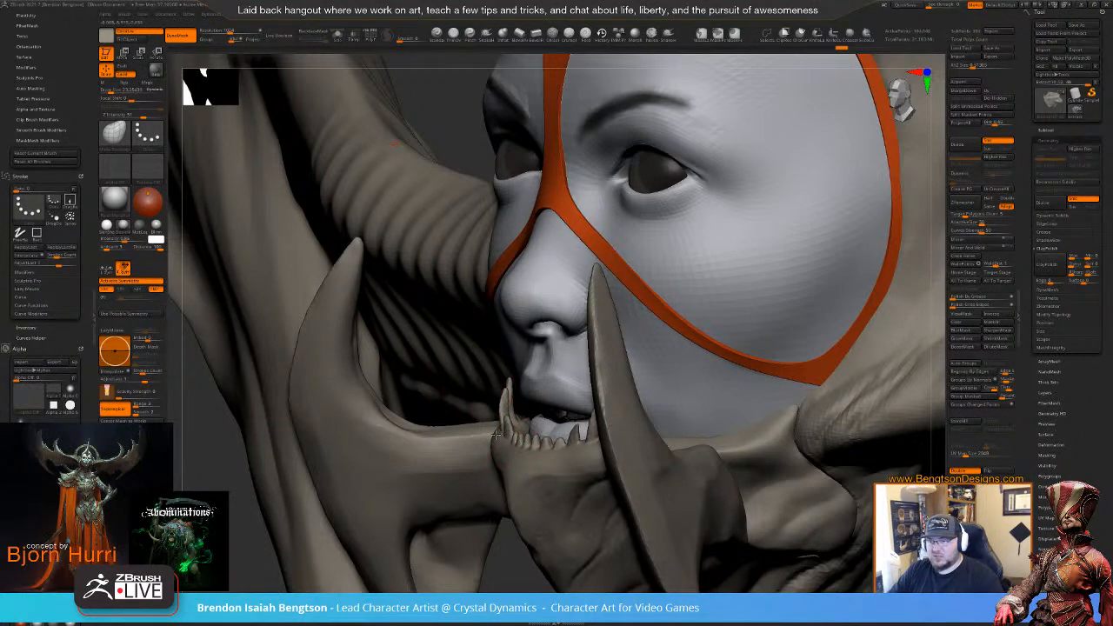
- Adjust the outer fangs at the mouth corners, comparing the front and three-quarter views
right_click_drag(550, 460, 582, 466, "ctrl")
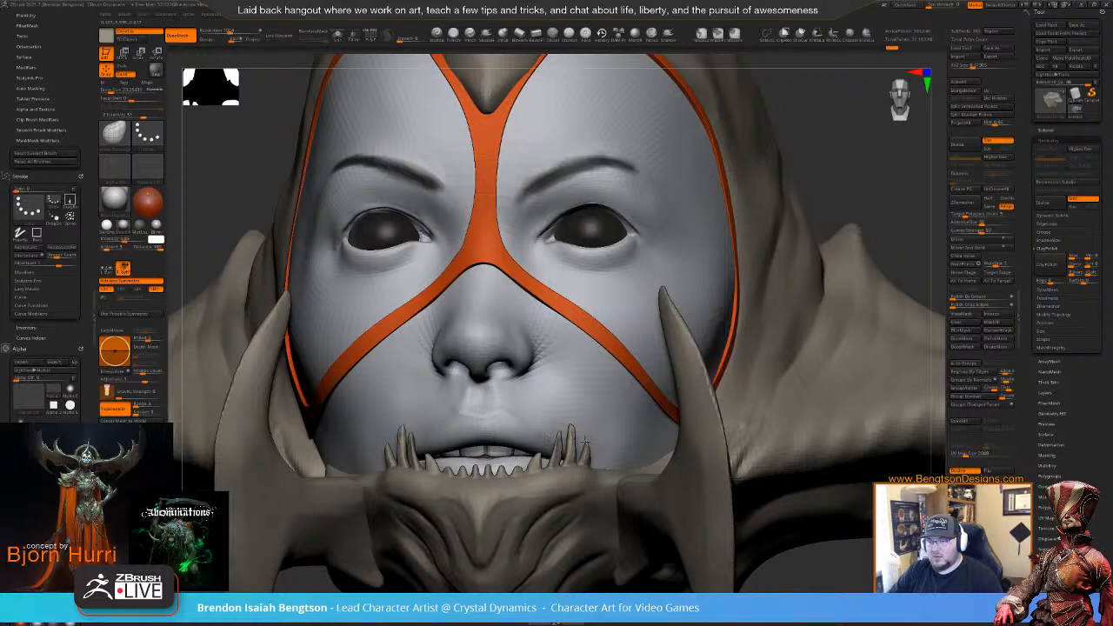
right_click_drag(571, 443, 434, 438)
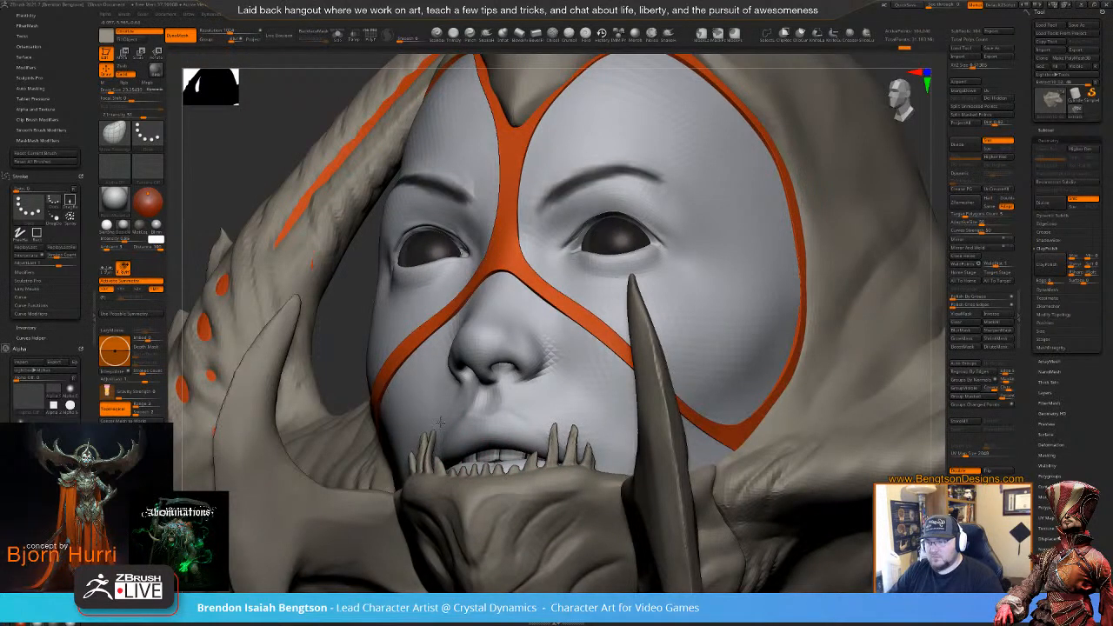
right_click_drag(335, 440, 433, 441)
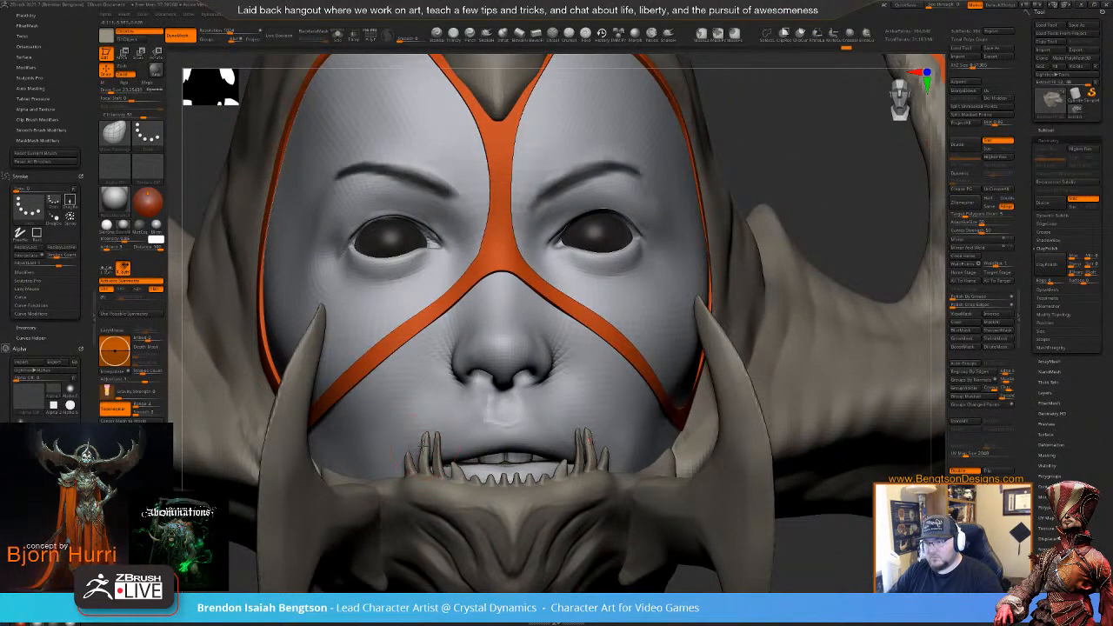
left_click_drag(423, 439, 408, 481)
- Enlarge the brush slightly and pull the corner fangs taller from a three-quarter view
right_click_drag(522, 478, 604, 221)
mouse_move(651, 327)
right_mouse_down("alt")
mouse_move(646, 149)
mouse_move(669, 182)
mouse_move(671, 325)
right_mouse_up("alt")
key("space")
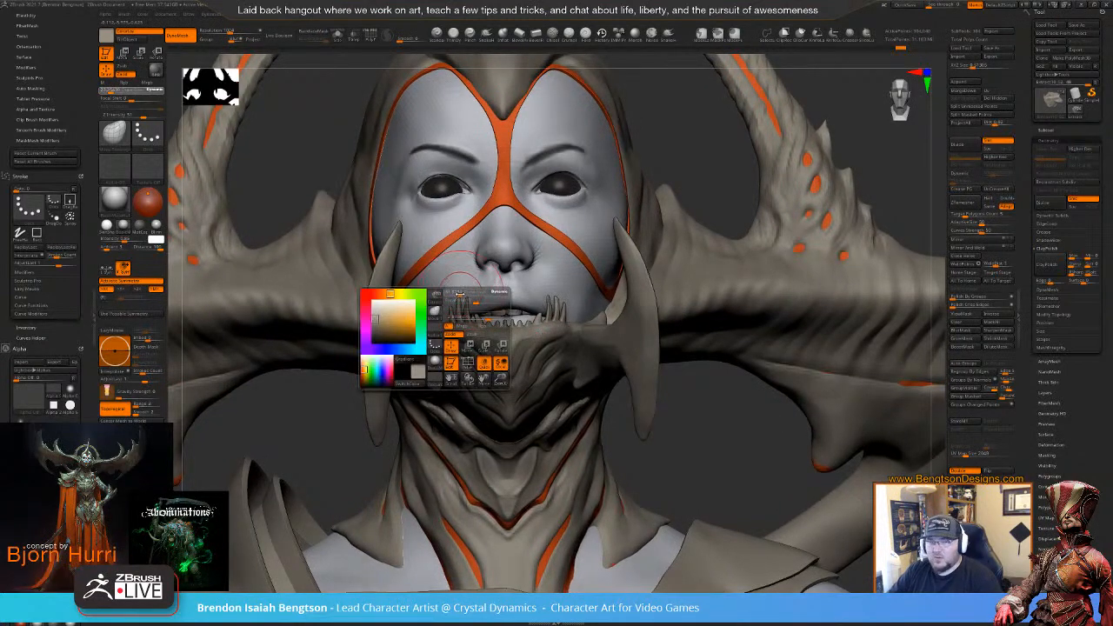
left_click_drag(460, 294, 465, 294)
right_click_drag(465, 294, 360, 295)
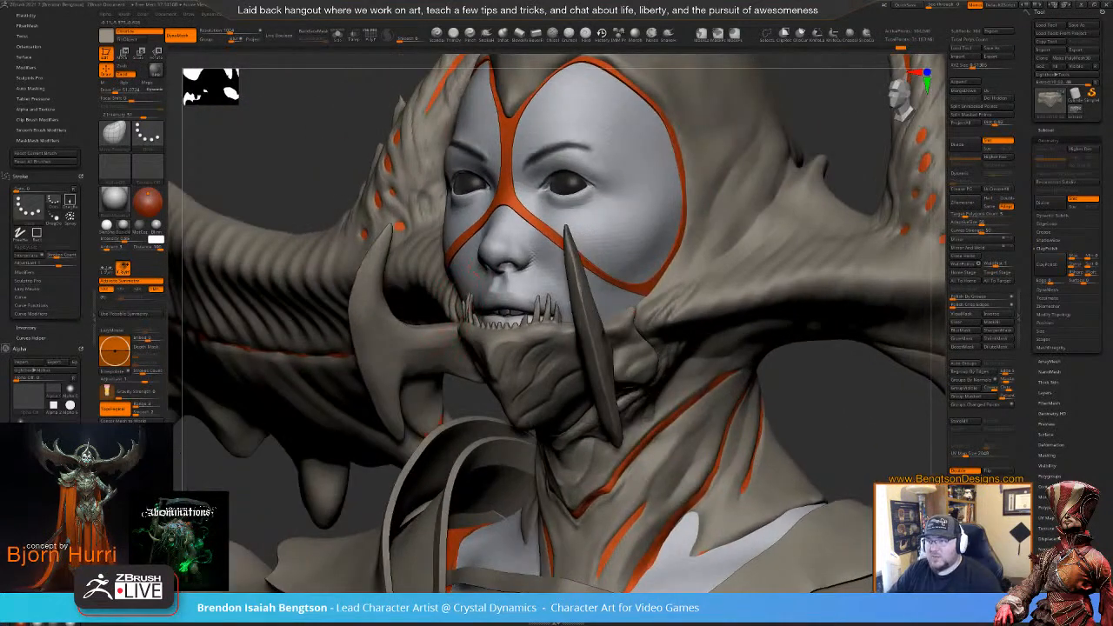
left_click_drag(470, 270, 471, 346)
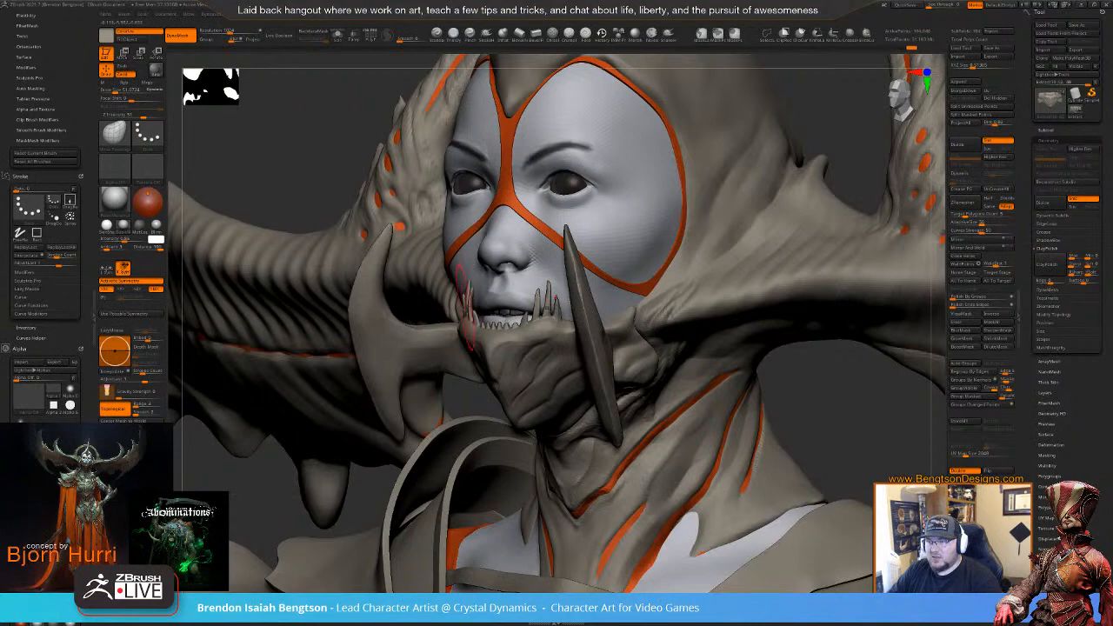
mouse_move(457, 303)
right_mouse_down()
mouse_move(409, 306)
mouse_move(530, 318)
mouse_move(456, 323)
right_mouse_up()
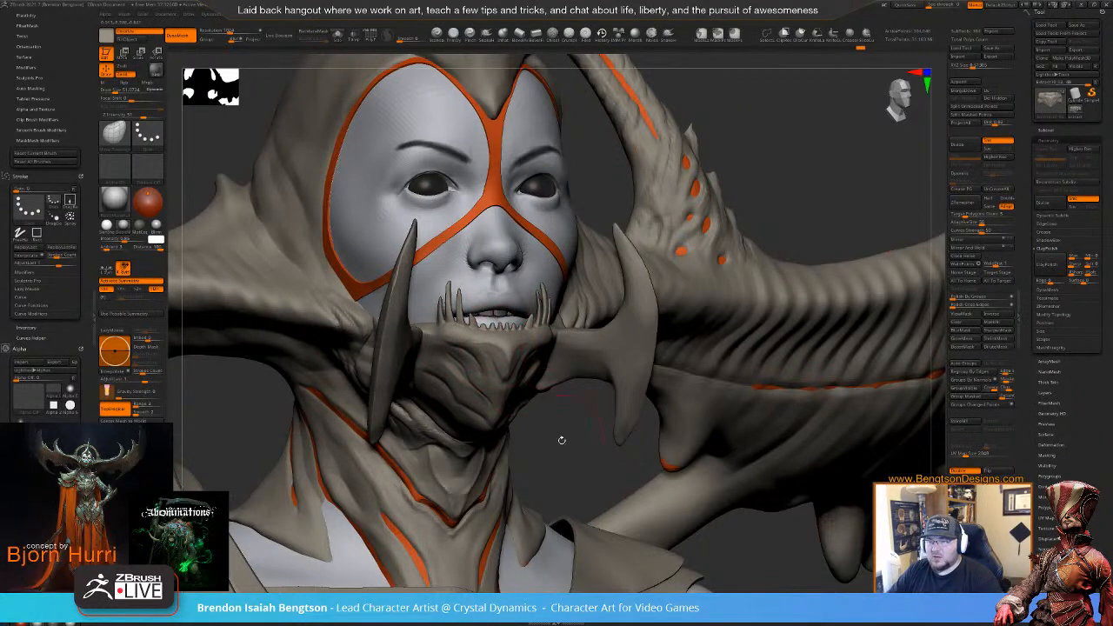
- Check the tooth row from above and refine the shape and spacing of the corner fangs from the front
mouse_move(561, 440)
right_mouse_down()
mouse_move(678, 443)
mouse_move(569, 440)
mouse_move(537, 488)
mouse_move(496, 357)
right_mouse_up()
key("space")
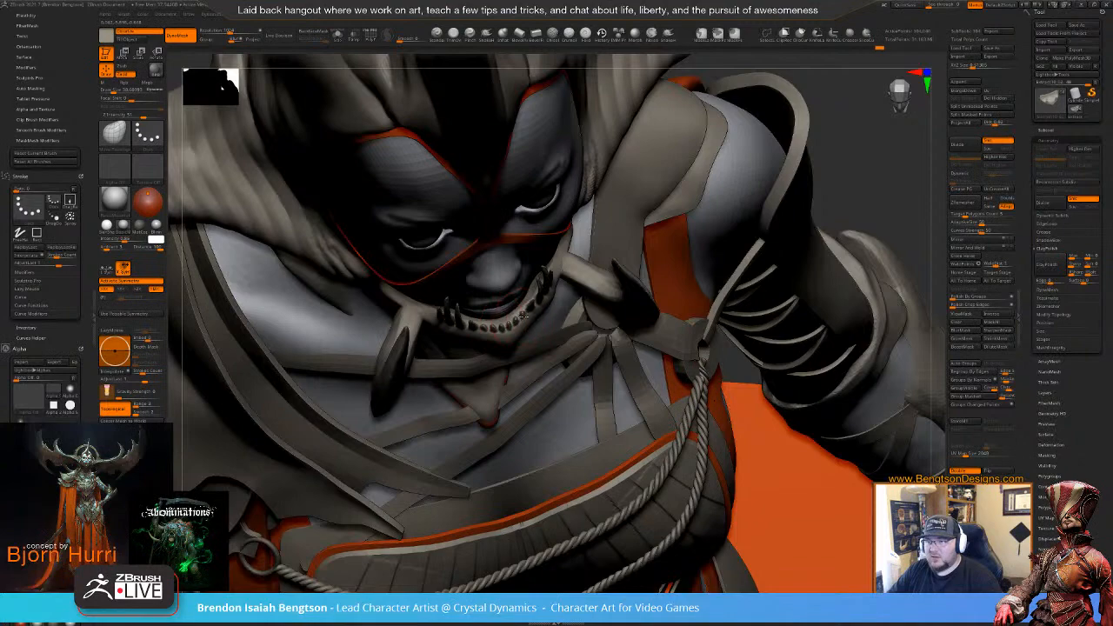
right_click_drag(517, 352, 423, 306)
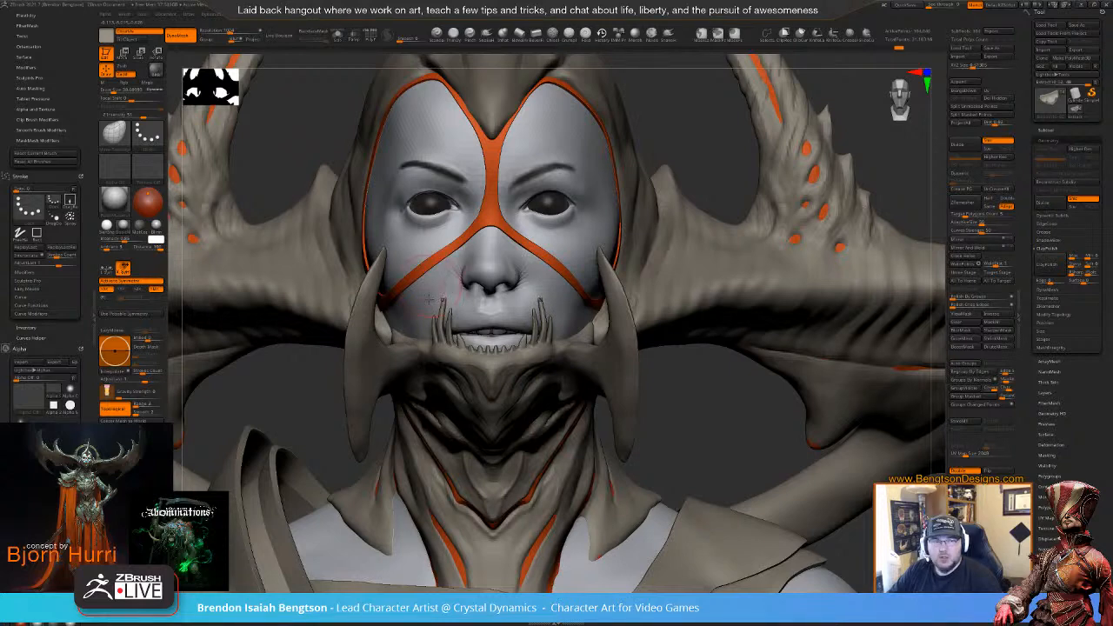
right_click_drag(452, 294, 469, 348)
- Resize the brush as needed and shape the corner fangs into a staggered, gently curved cluster from the front
key("space")
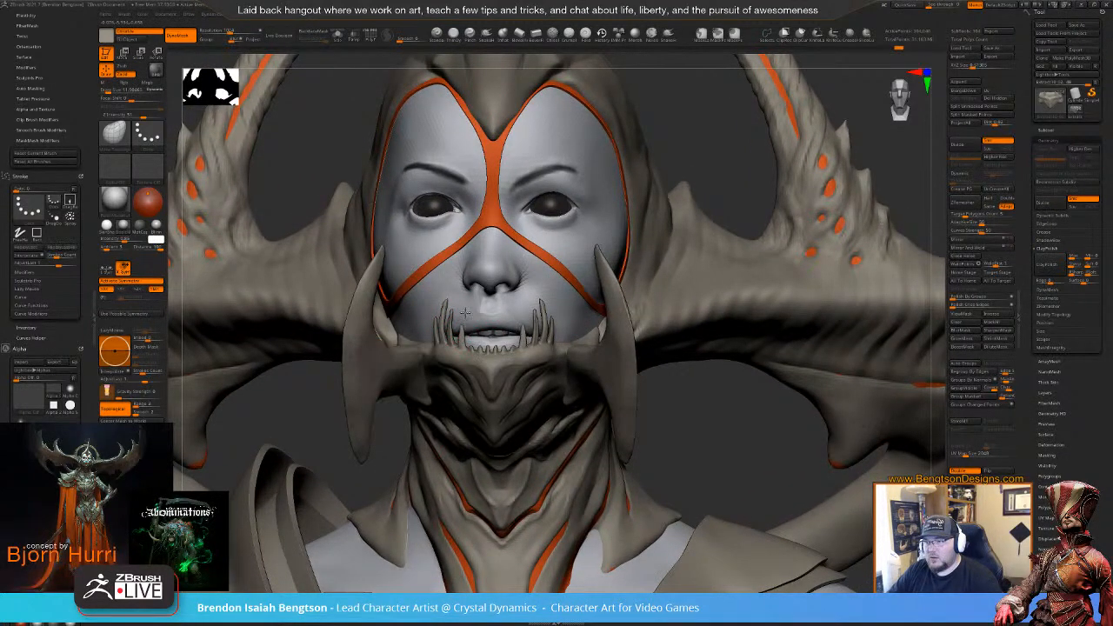
key("space")
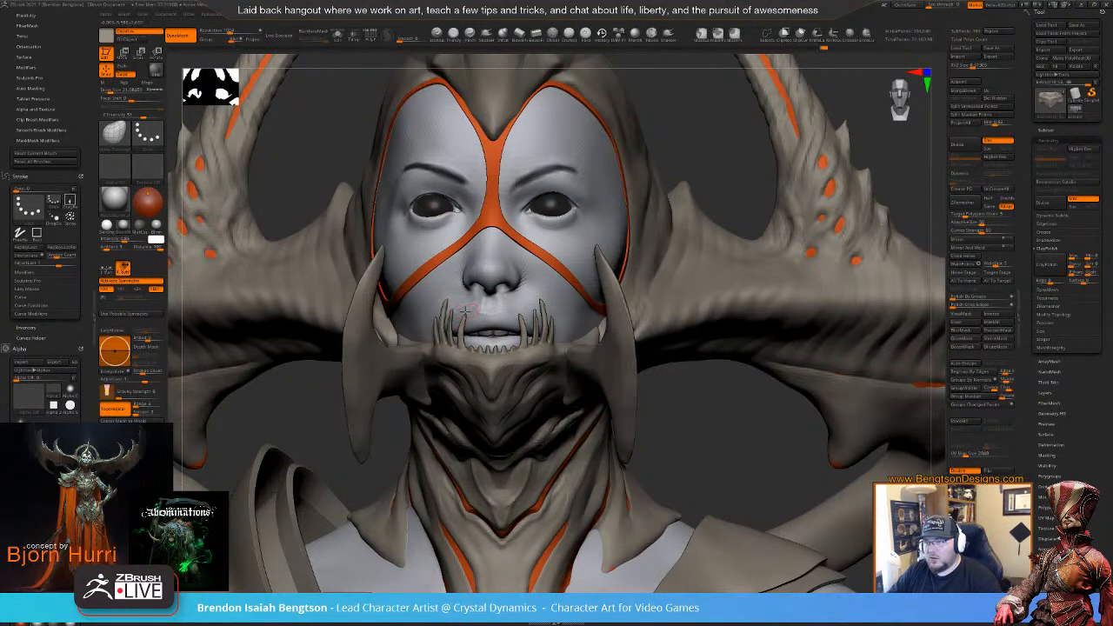
key("space")
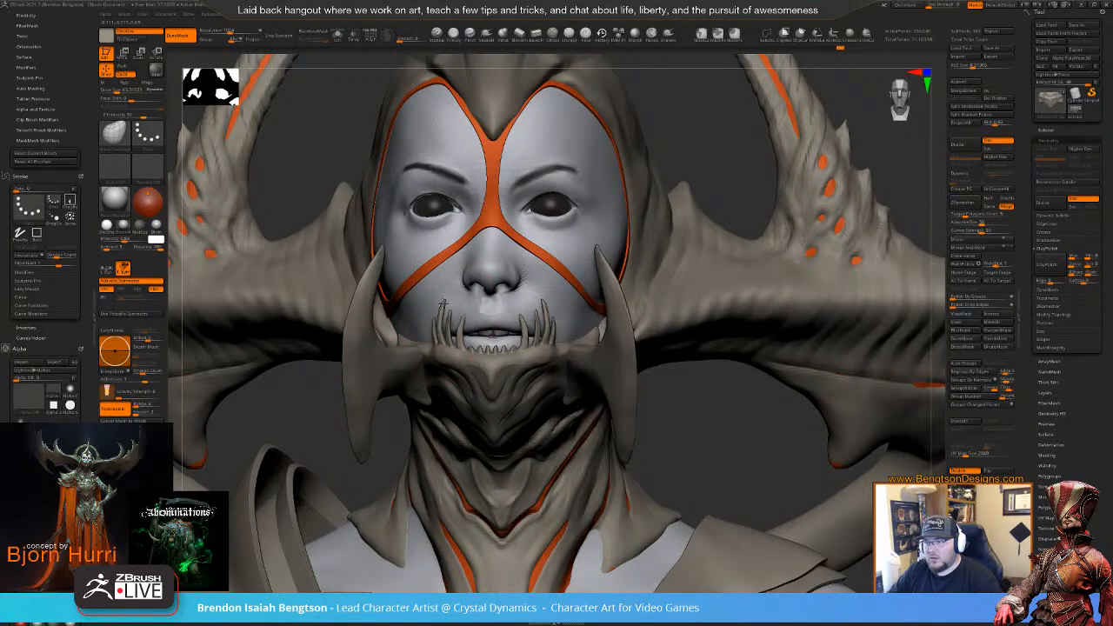
mouse_move(445, 339)
right_mouse_down()
mouse_move(462, 329)
mouse_move(459, 316)
right_mouse_up()
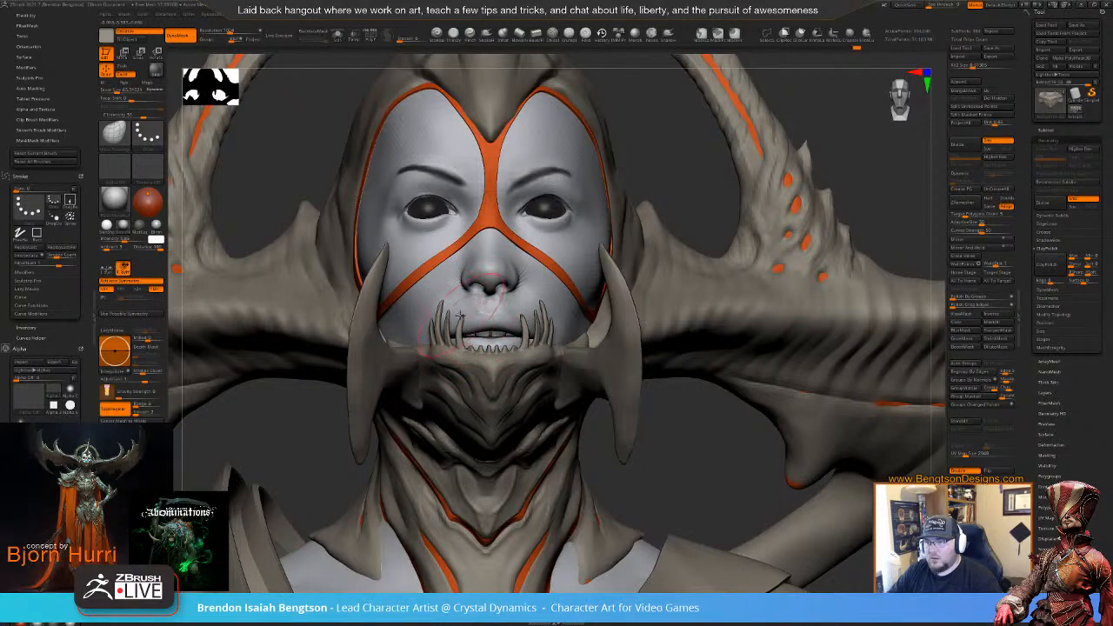
key("space")
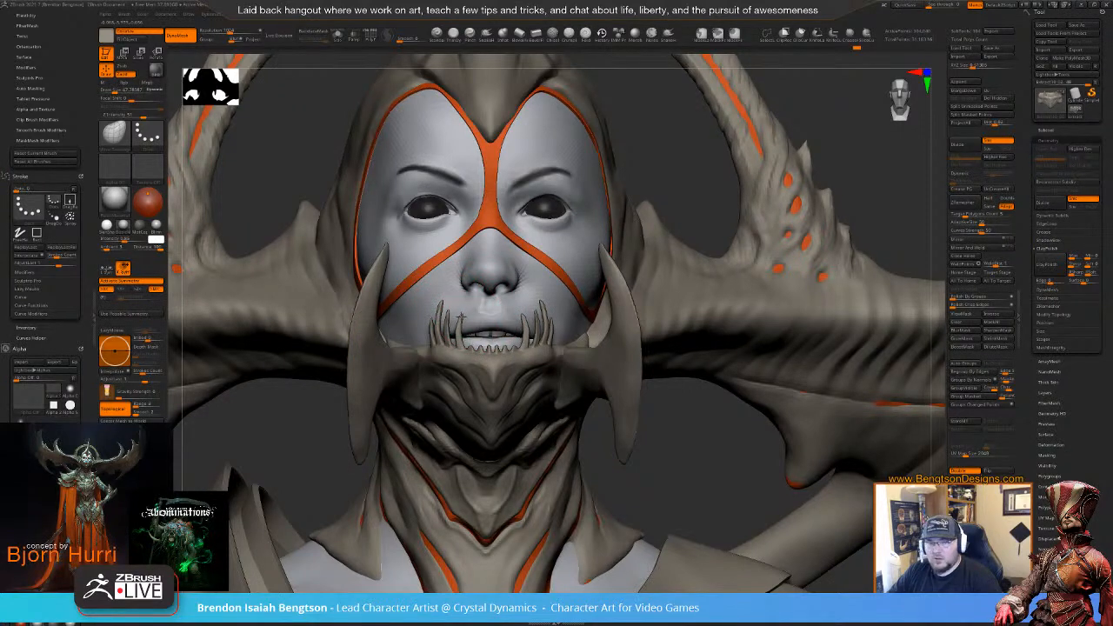
right_click_drag(452, 335, 448, 318)
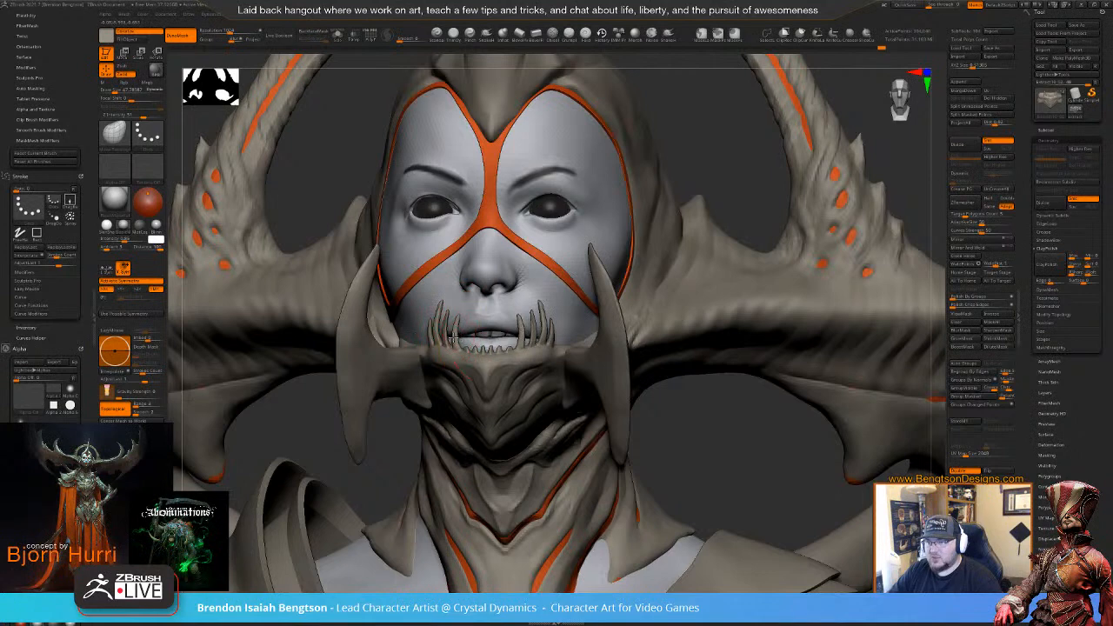
mouse_move(455, 335)
left_mouse_down()
mouse_move(434, 328)
mouse_move(439, 309)
left_mouse_up()
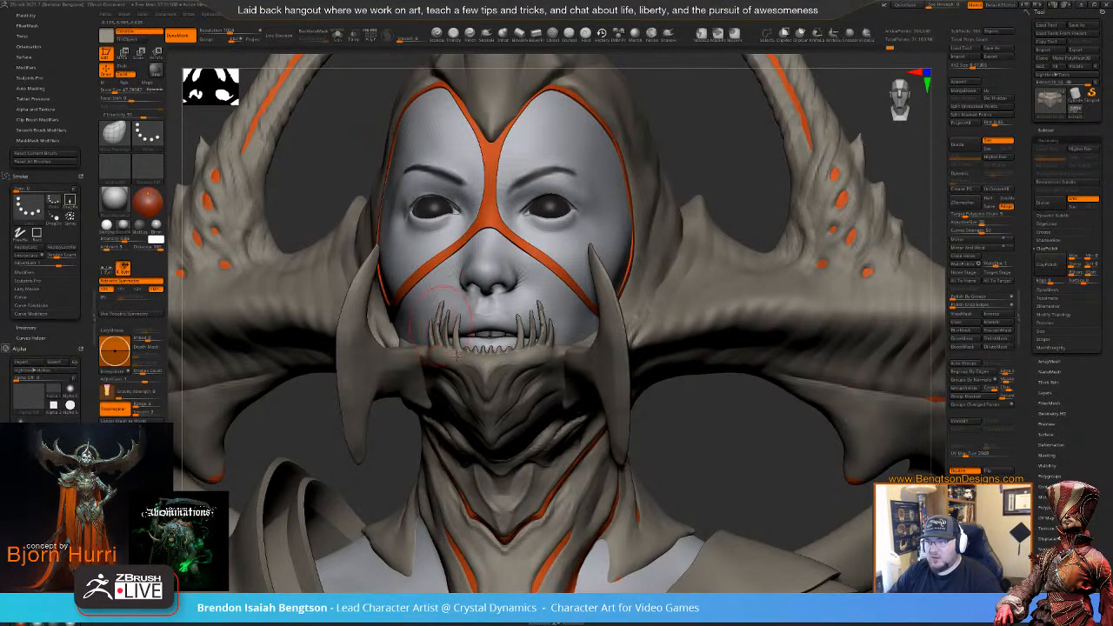
- Review the fangs on the whole figure and smooth the short middle teeth up close with a small brush
left_click_drag(693, 446, 707, 287)
key("f")
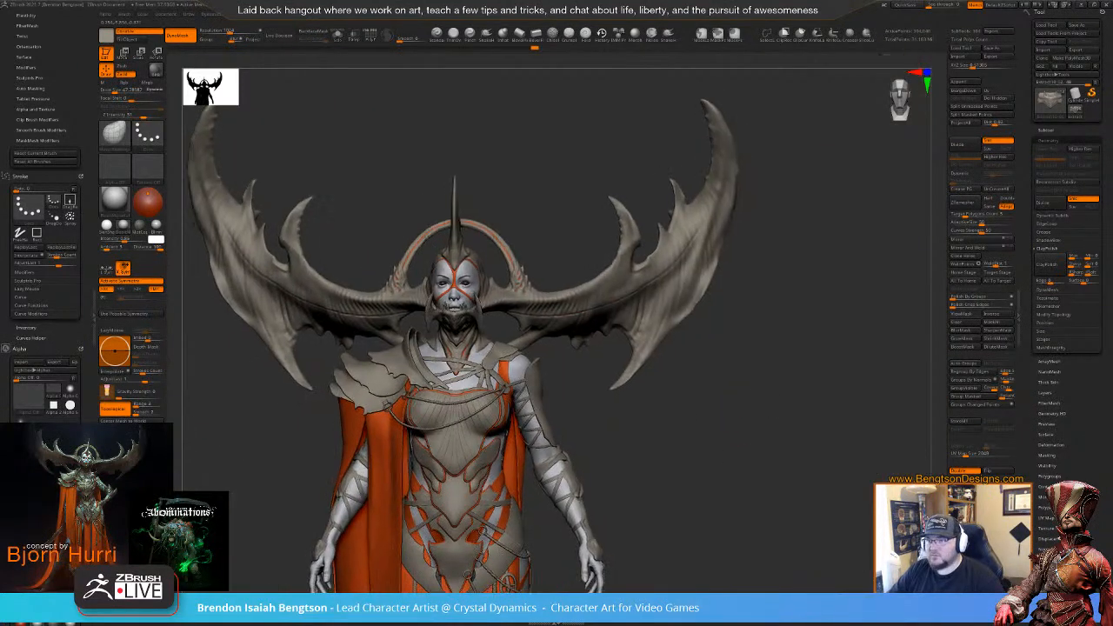
right_click_drag(797, 323, 804, 435, "ctrl")
right_click_drag(530, 282, 553, 348, "alt")
key("space")
mouse_move(557, 261)
left_mouse_down()
mouse_move(541, 239)
mouse_move(539, 262)
left_mouse_up()
mouse_move(538, 217)
left_mouse_down()
mouse_move(537, 232)
mouse_move(538, 219)
mouse_move(512, 216)
mouse_move(494, 183)
mouse_move(472, 224)
left_mouse_up()
right_click_drag(471, 232, 593, 303)
key("space")
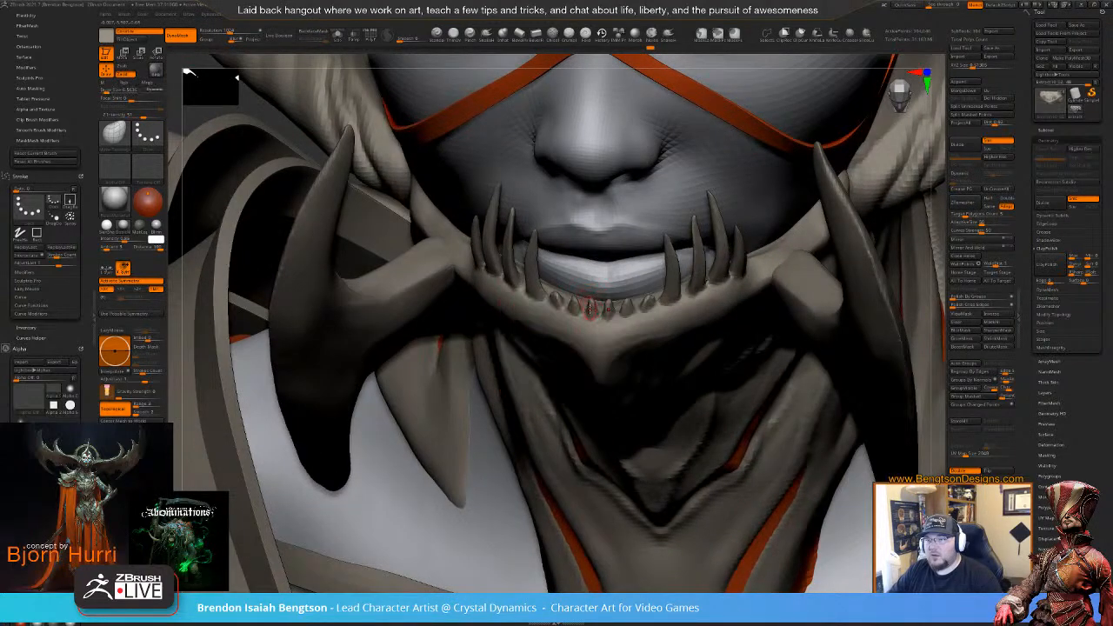
left_click_drag(591, 301, 585, 301, "shift")
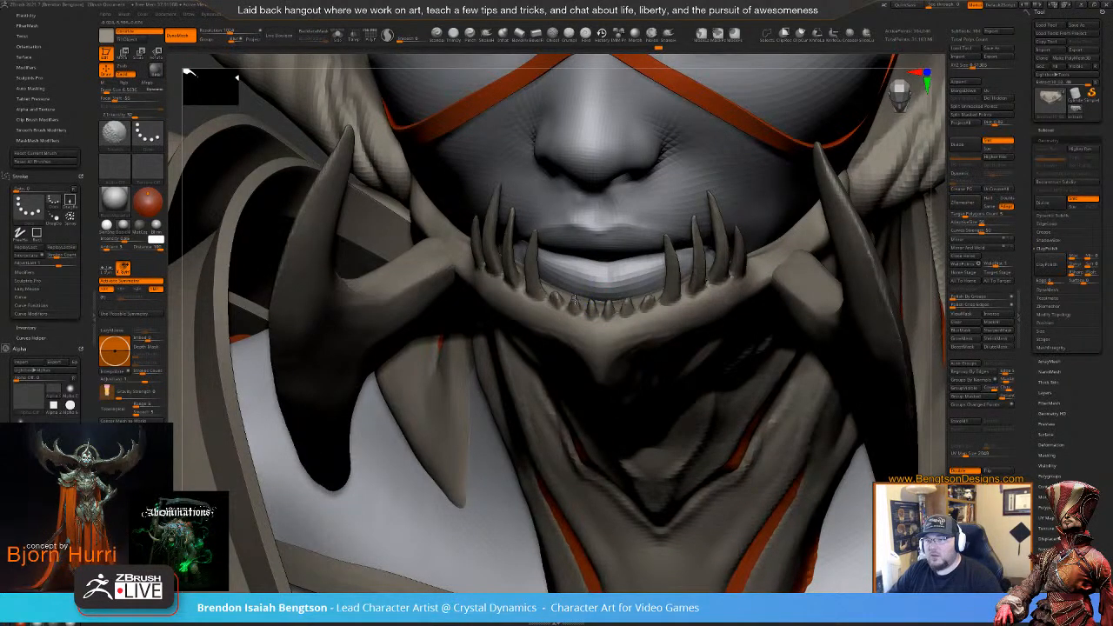
- Switch to a different sculpting brush and sharpen the short teeth in the middle of the chin guard
left_click(477, 39)
right_click_drag(618, 321, 520, 344, "alt")
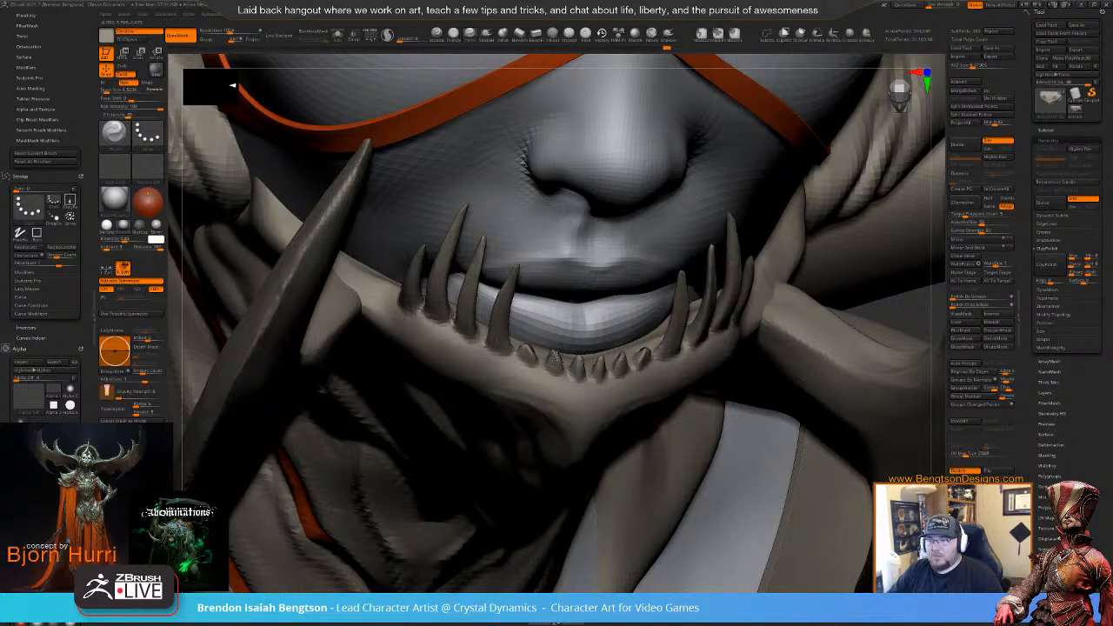
left_click(582, 358)
left_click_drag(578, 356, 600, 369)
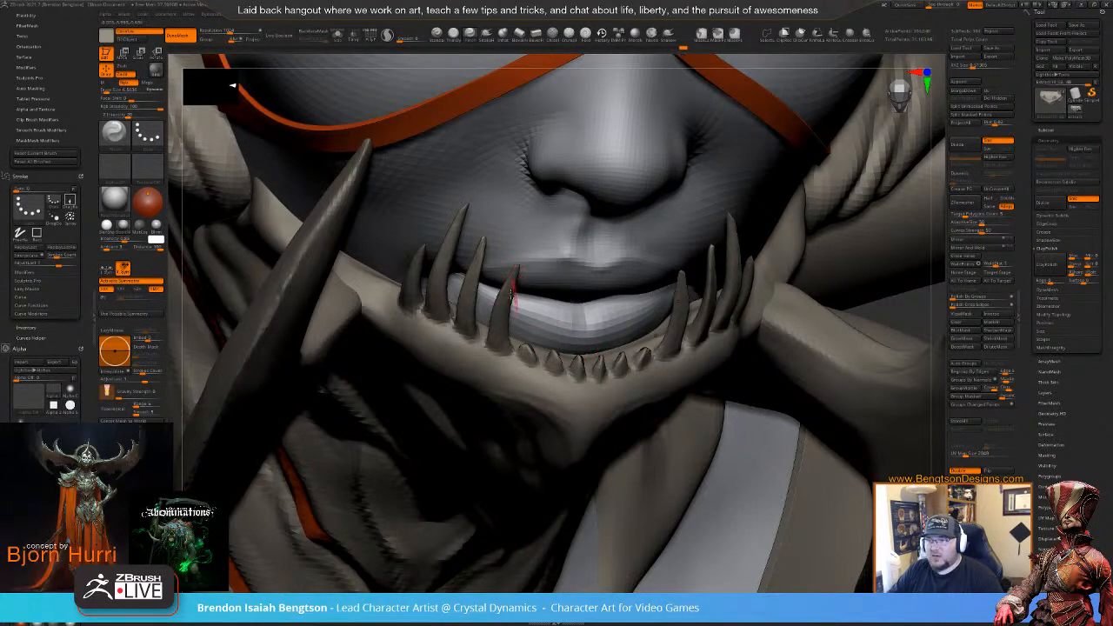
- Sharpen the tips of the tall corner fangs and undo the last stroke
right_click_drag(513, 300, 514, 272)
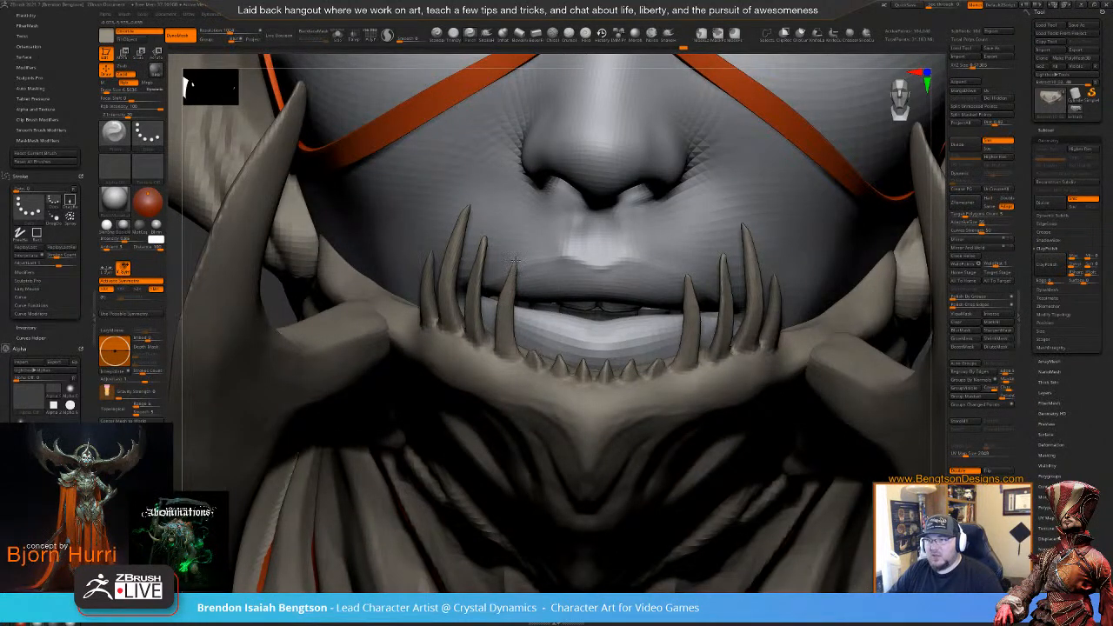
left_click_drag(516, 260, 483, 226)
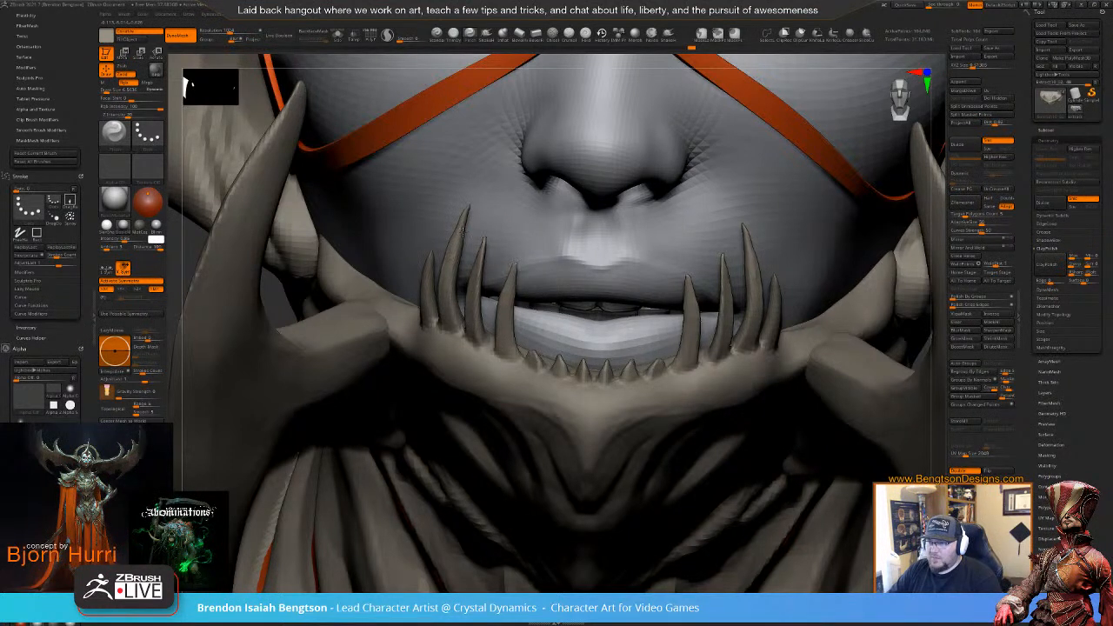
left_click_drag(457, 238, 463, 233)
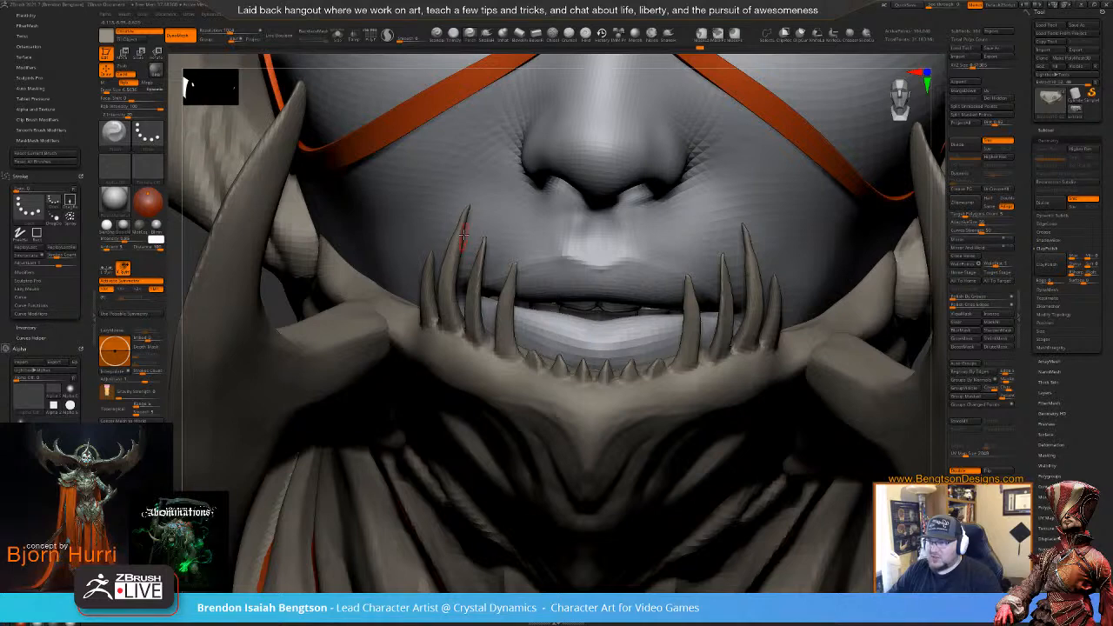
mouse_move(497, 285)
right_mouse_down()
mouse_move(591, 296)
mouse_move(564, 283)
right_mouse_up()
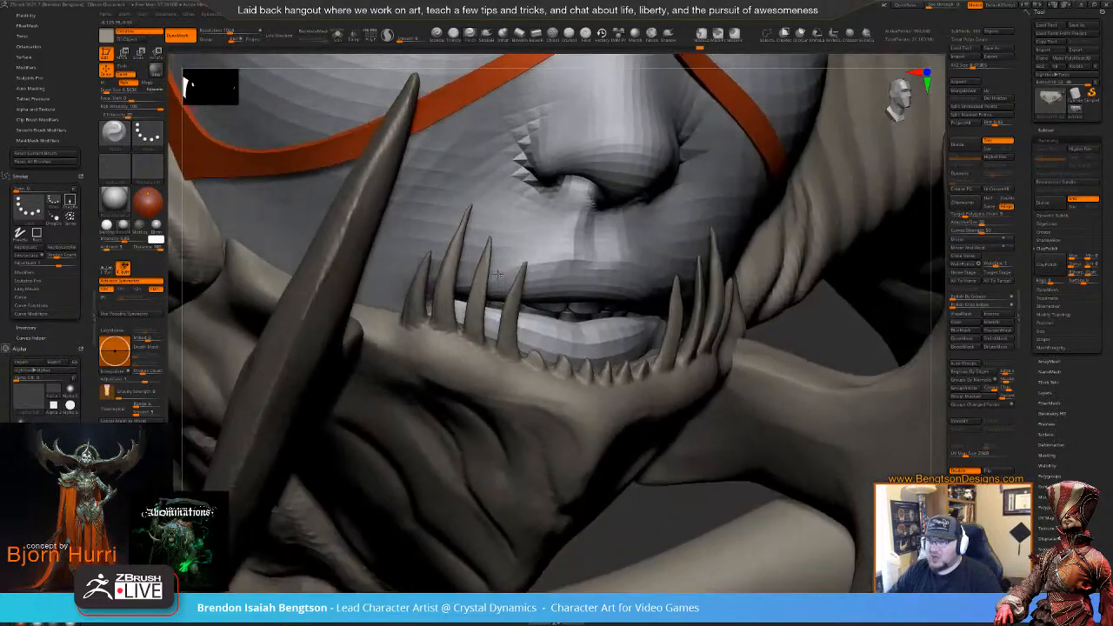
key("ctrl+z")
right_click_drag(478, 261, 427, 254, "shift")
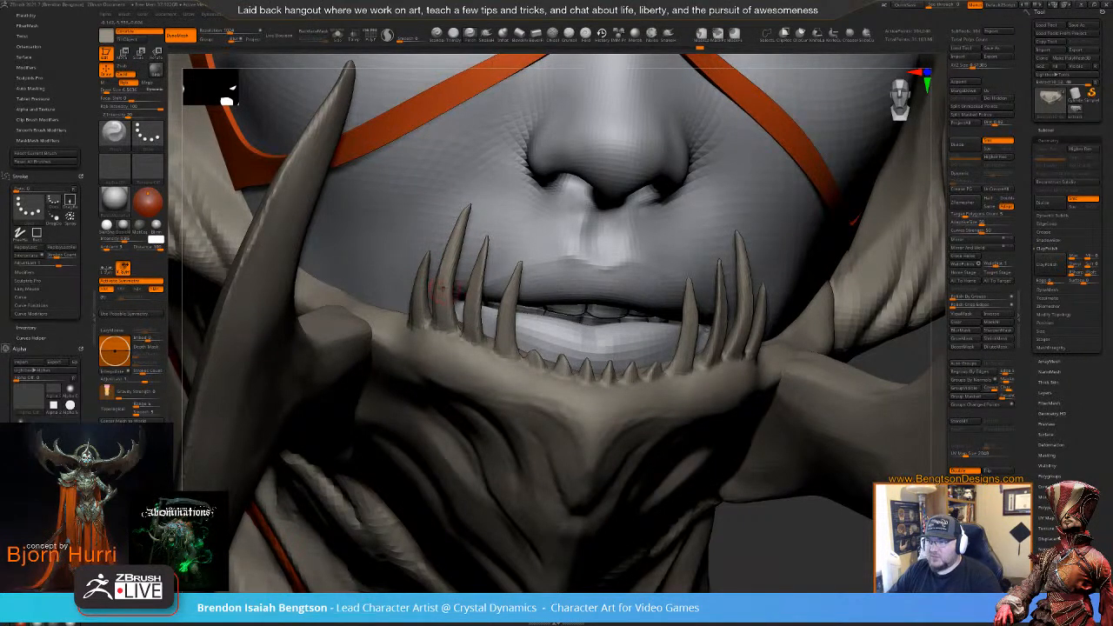
- Return to the Move brush, adjust its size and refine the fang and tooth silhouette from the front
right_click_drag(471, 357, 521, 287)
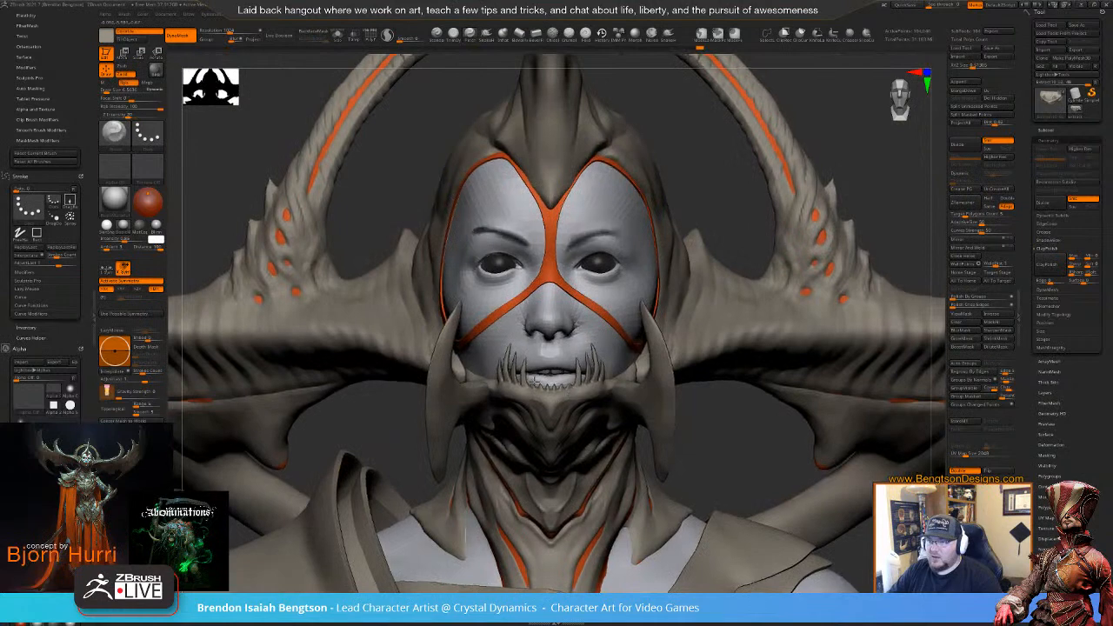
right_click_drag(544, 374, 549, 410, "ctrl")
key("space")
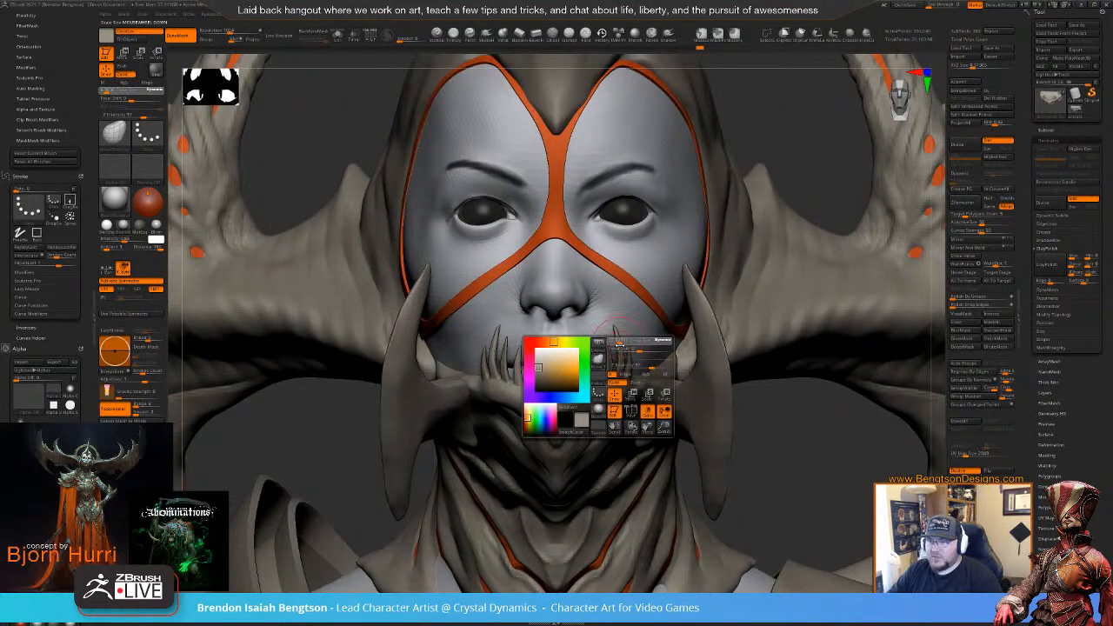
left_click_drag(622, 363, 617, 364)
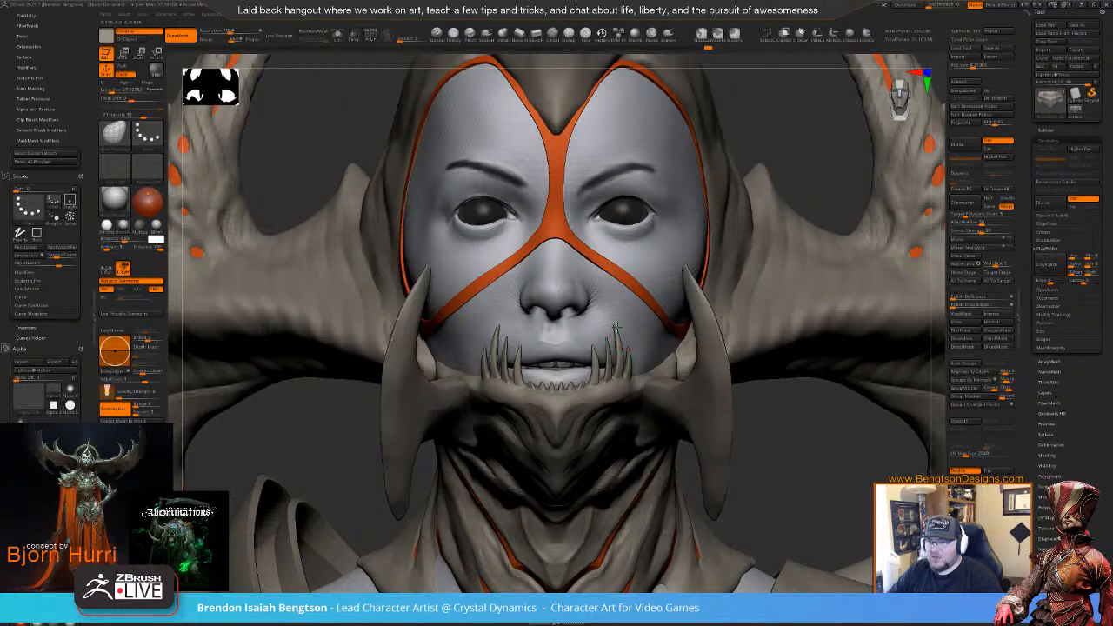
right_click_drag(613, 329, 502, 378)
key("space")
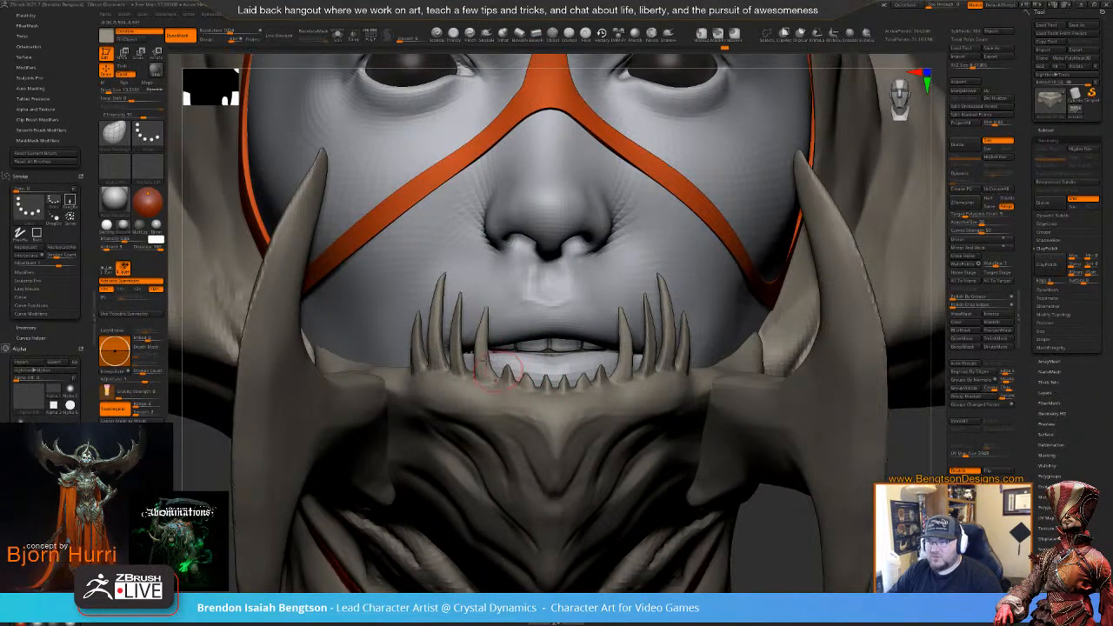
- Examine the finished teeth and fangs from the side, the front and a distant bust view
right_click_drag(675, 382, 553, 380)
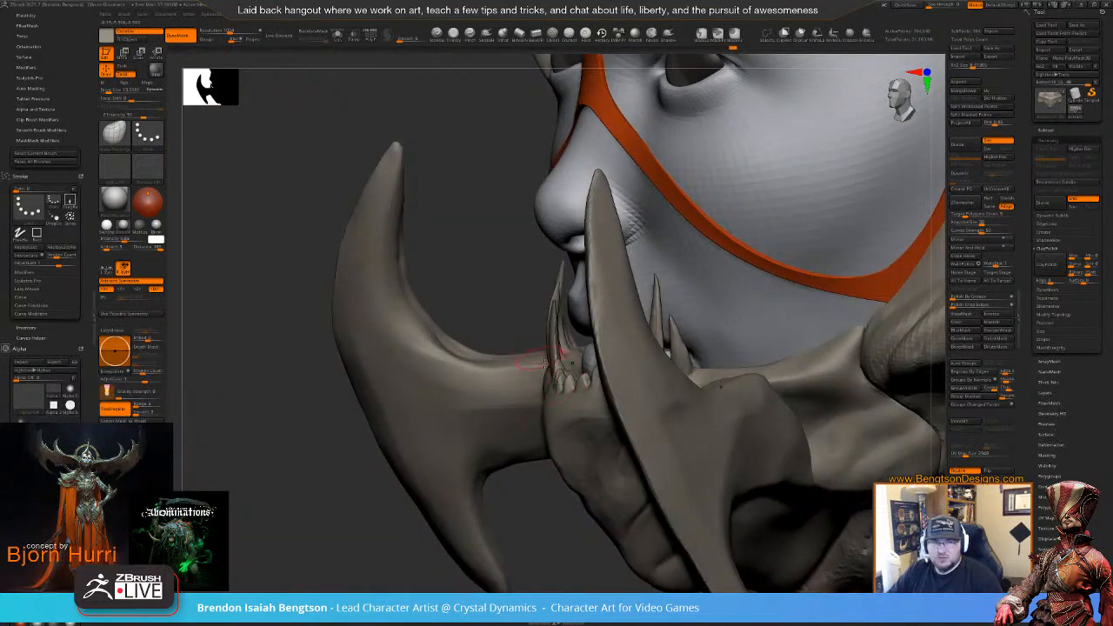
right_click_drag(574, 372, 600, 322)
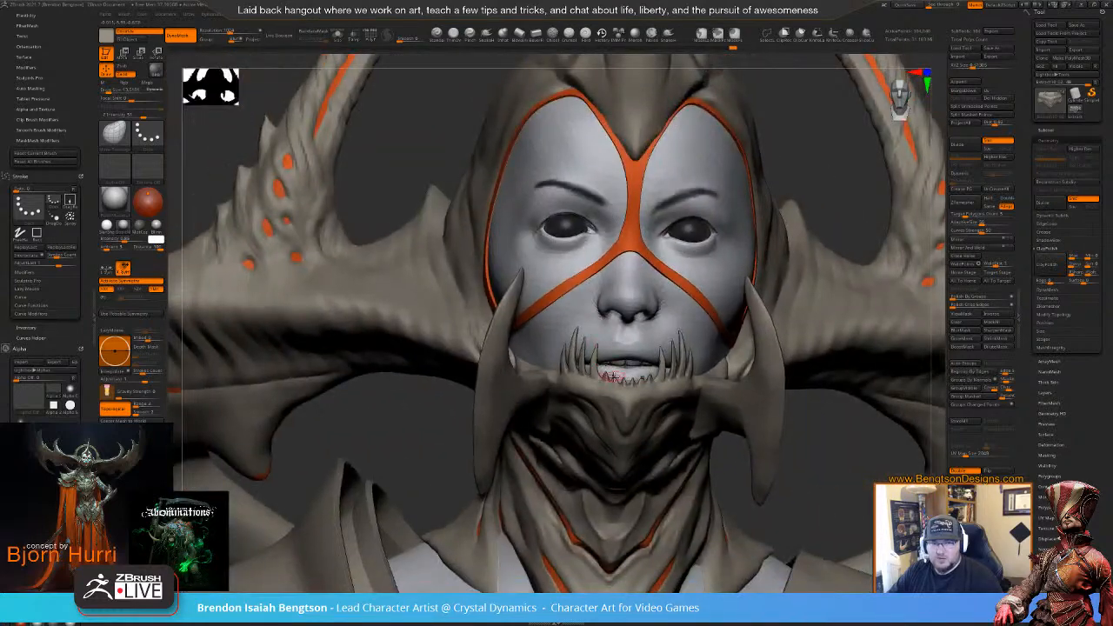
right_click_drag(618, 376, 607, 363, "shift")
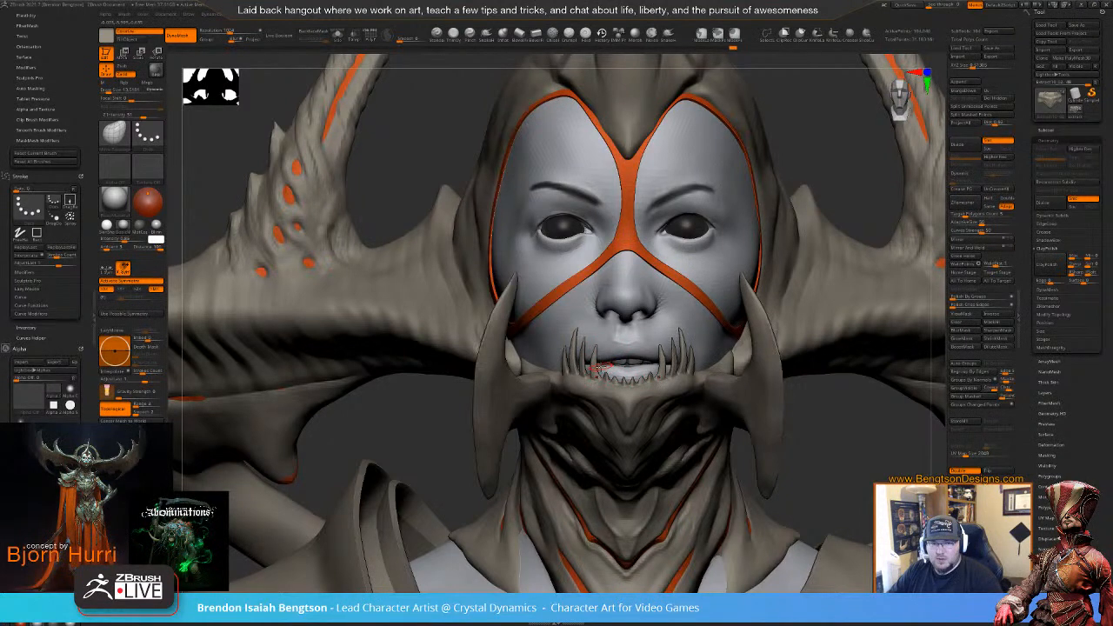
right_click_drag(616, 397, 579, 331, "ctrl")
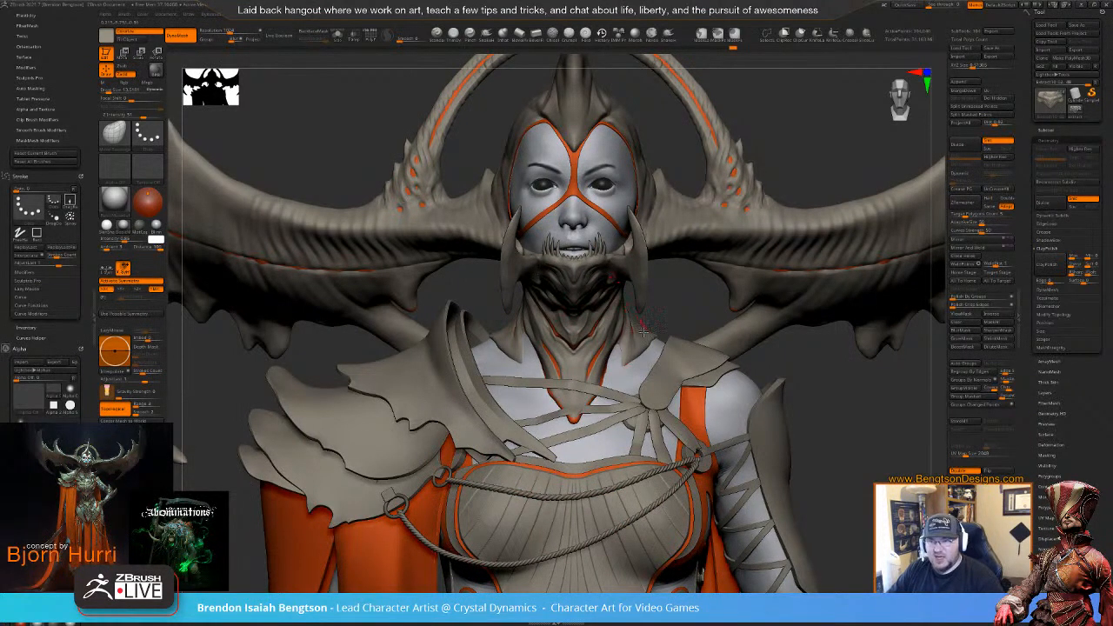
mouse_move(670, 307)
right_mouse_down("alt")
mouse_move(636, 385)
mouse_move(668, 396)
right_mouse_up("alt")
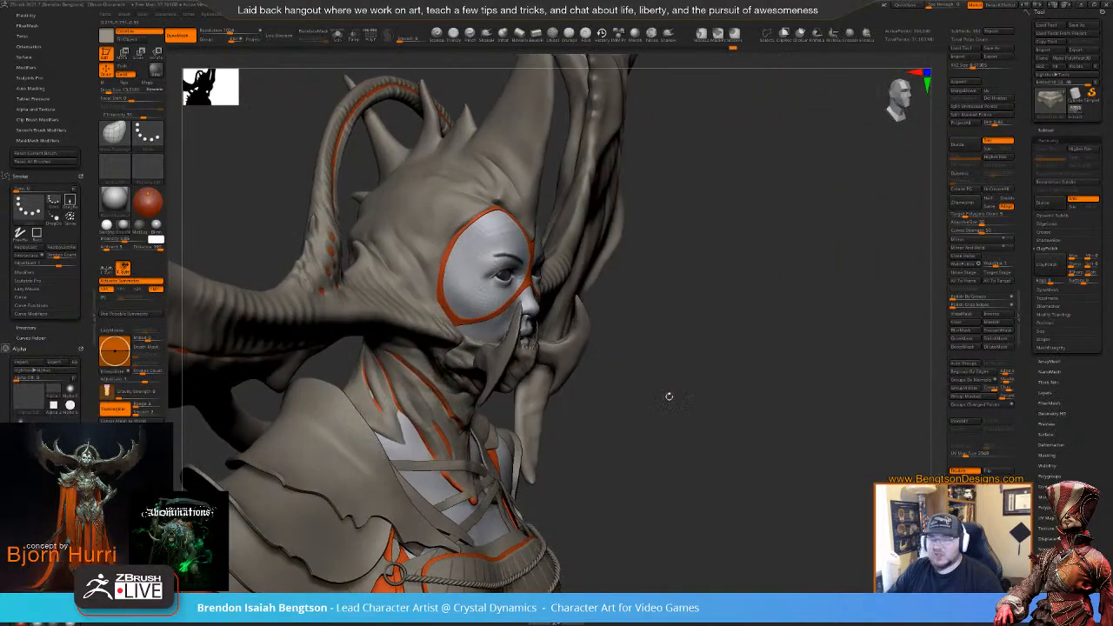
- Delete the rounded cube subtool standing in front of the character's legs
mouse_move(735, 405)
right_mouse_down("ctrl")
mouse_move(681, 340)
mouse_move(683, 403)
mouse_move(670, 365)
mouse_move(634, 325)
right_mouse_up("ctrl")
left_click(1045, 130)
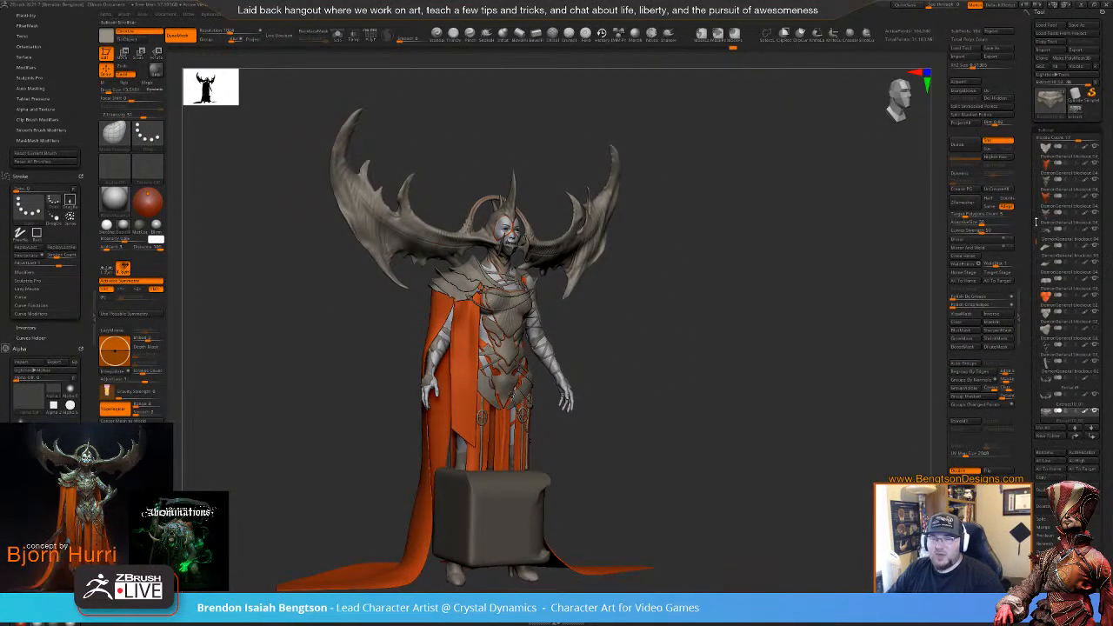
left_click_drag(1035, 236, 1033, 385)
mouse_move(1046, 354)
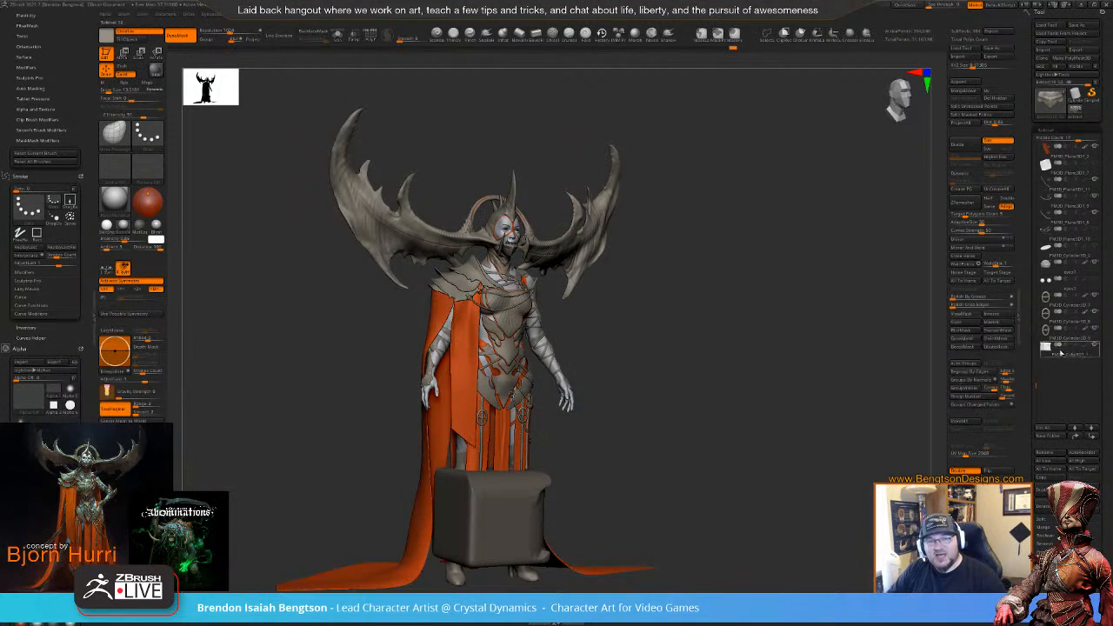
left_click(1078, 349)
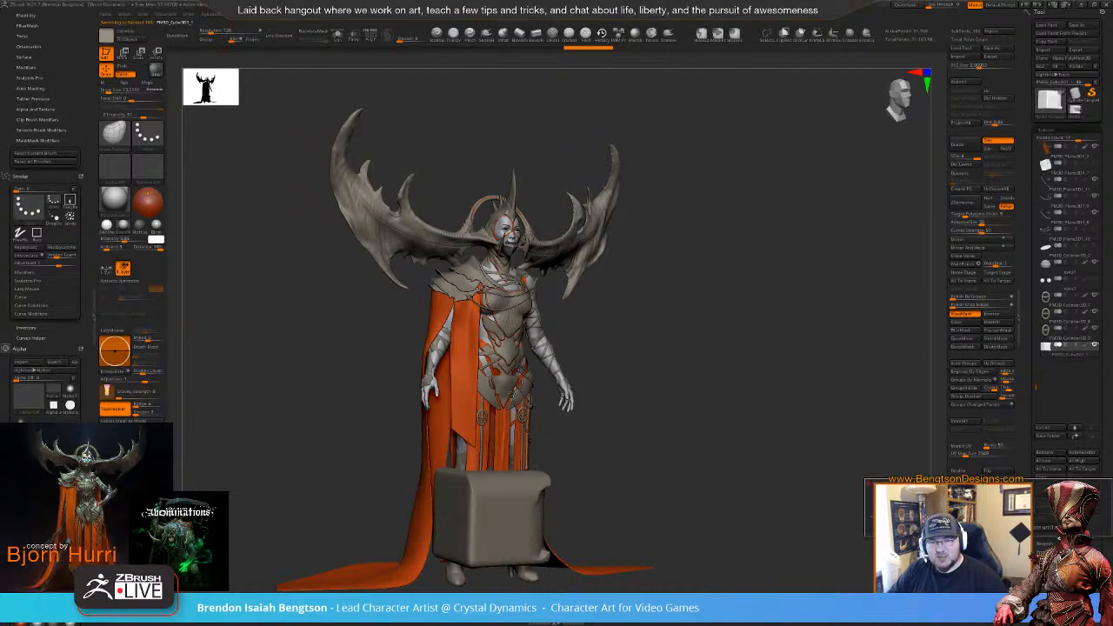
left_click(901, 508)
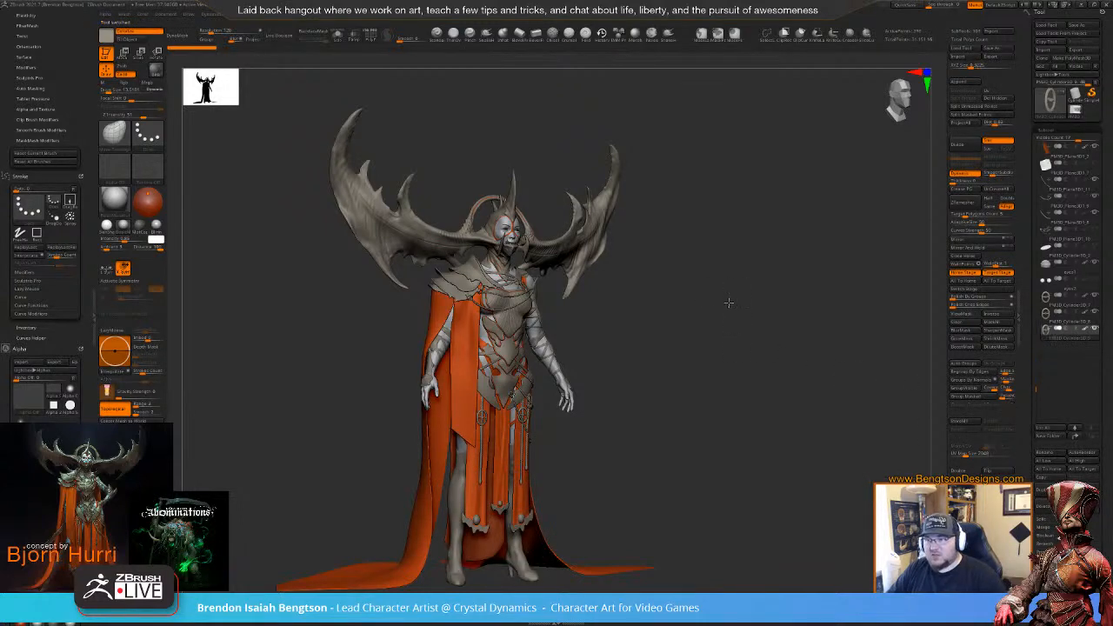
- Examine the head, horns and chin guard from the front at bust distance
left_click_drag(728, 302, 628, 352, "alt")
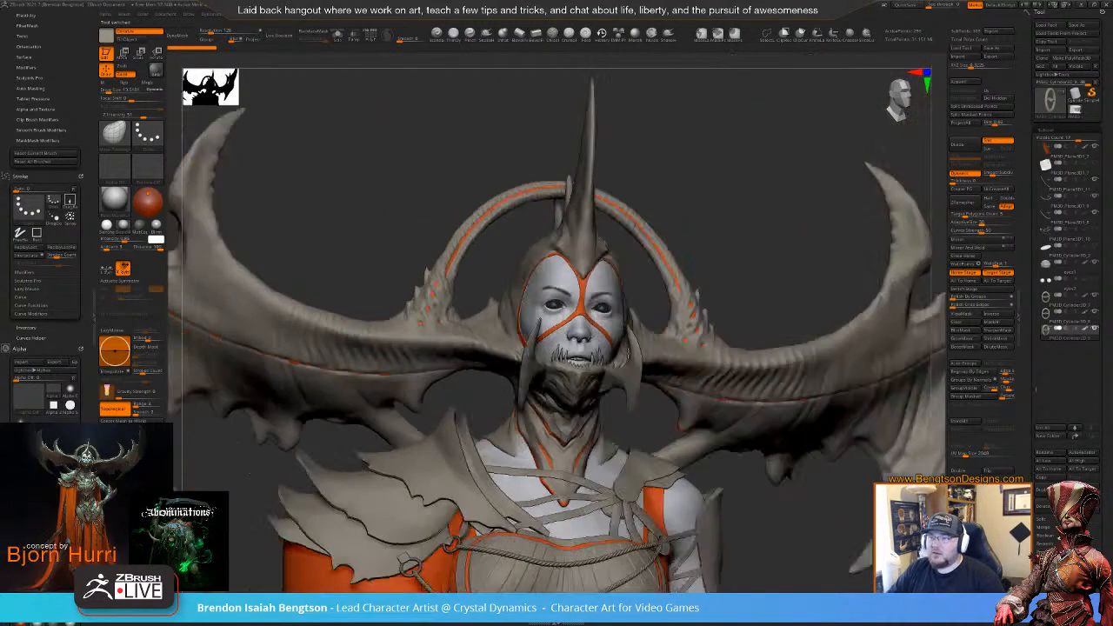
right_click_drag(627, 352, 536, 247)
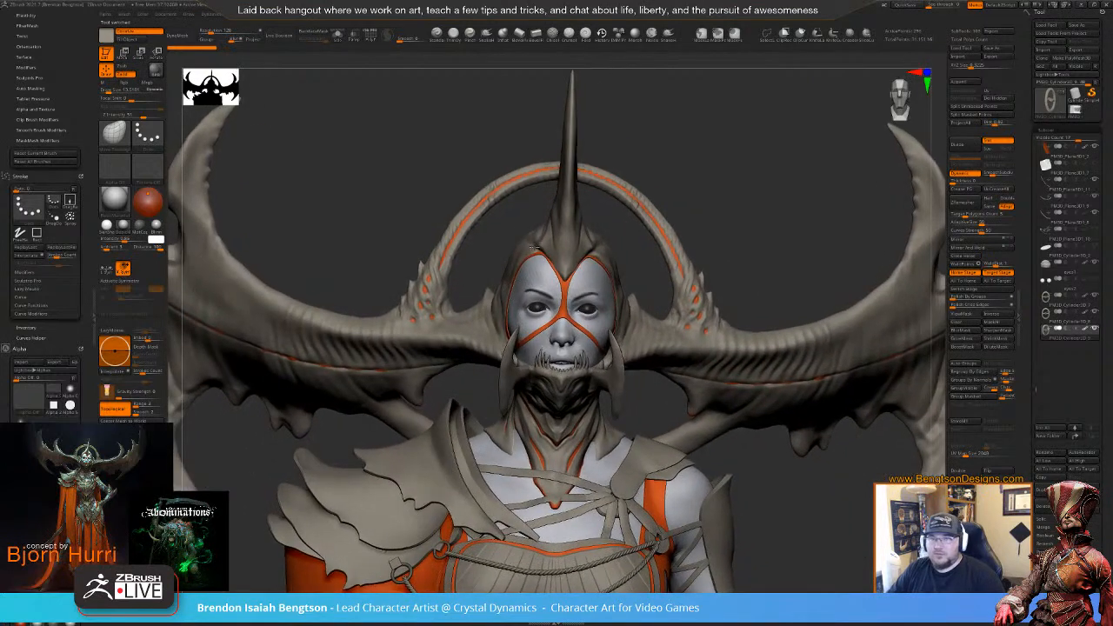
right_click_drag(625, 215, 600, 276)
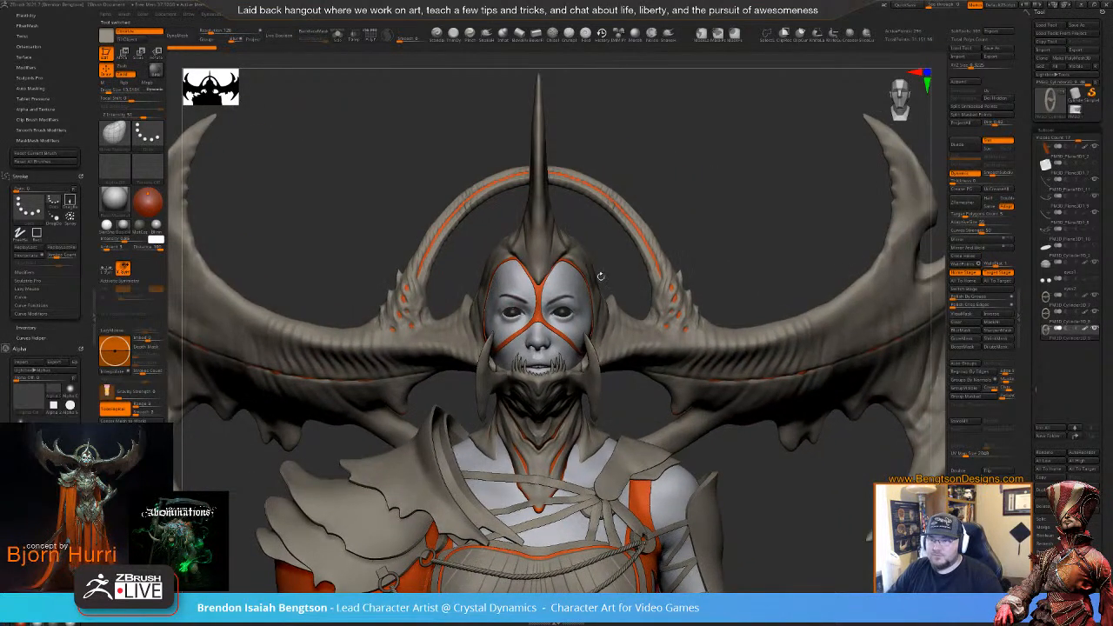
right_click_drag(593, 378, 419, 133, "alt")
right_click_drag(572, 326, 589, 445, "alt")
right_click_drag(630, 318, 603, 338)
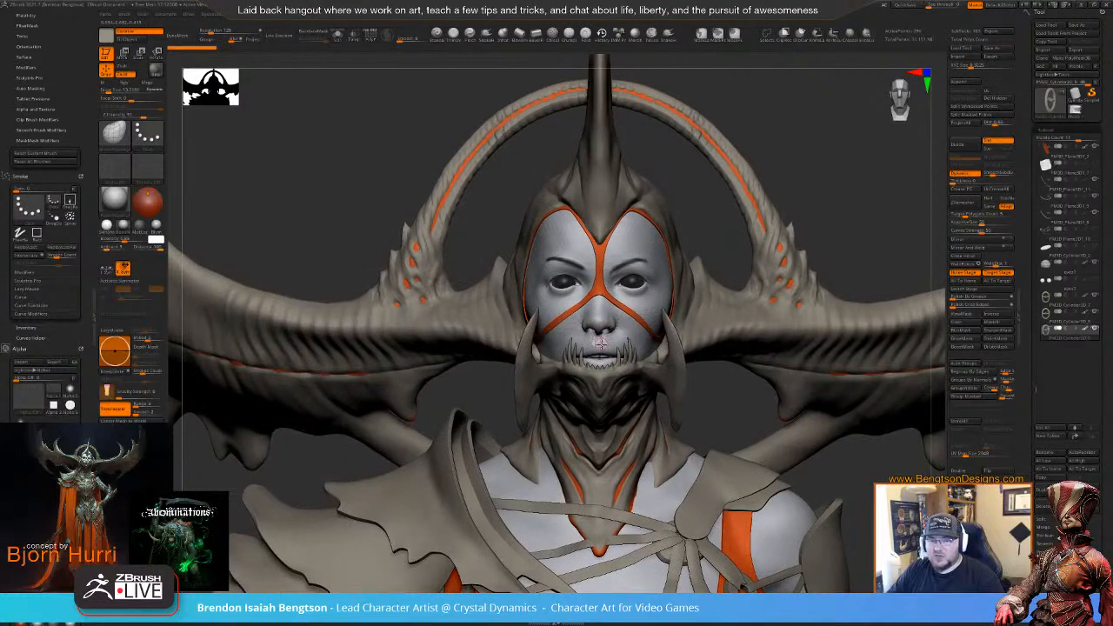
- Look through the FBX export options and the file formats offered for mesh export, then cancel the export
scroll(65, 91, "up", 4)
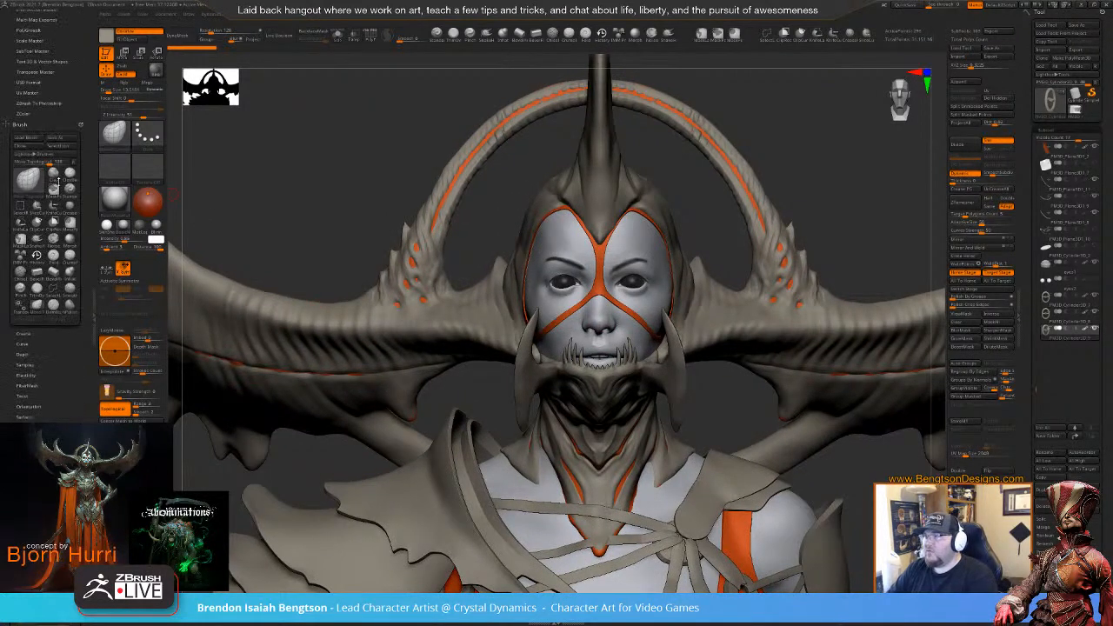
scroll(65, 89, "up", 3)
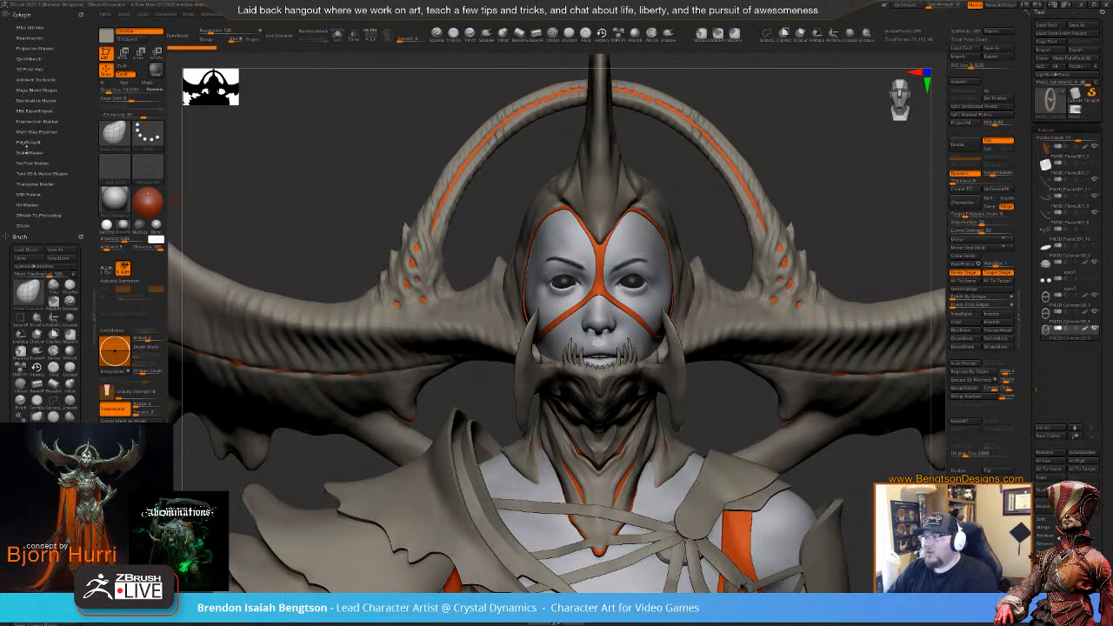
left_click(31, 110)
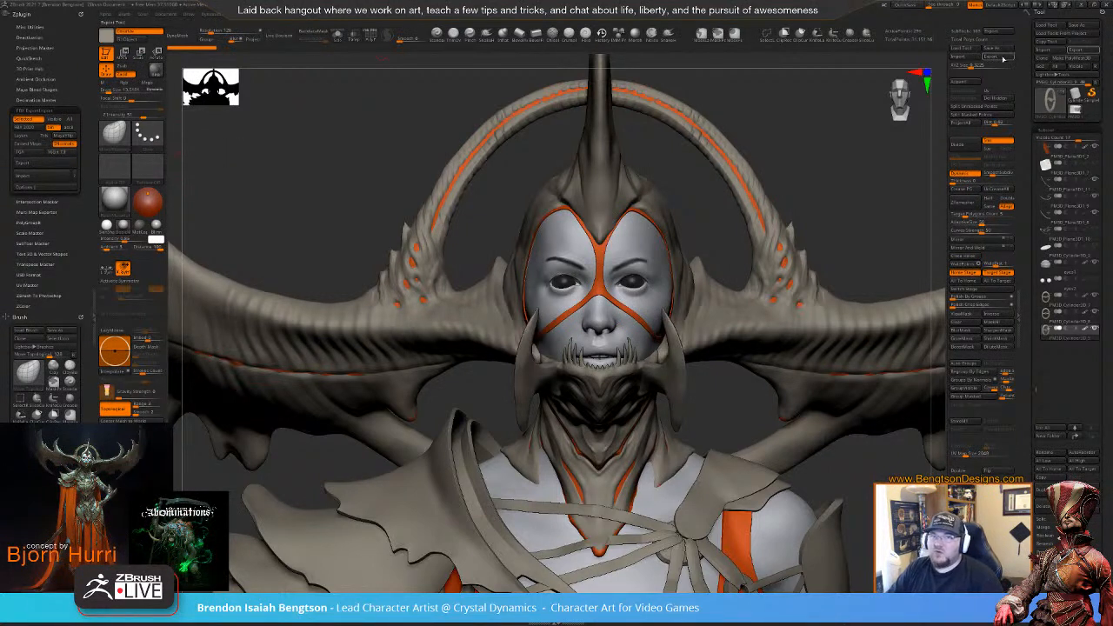
left_click(1085, 54)
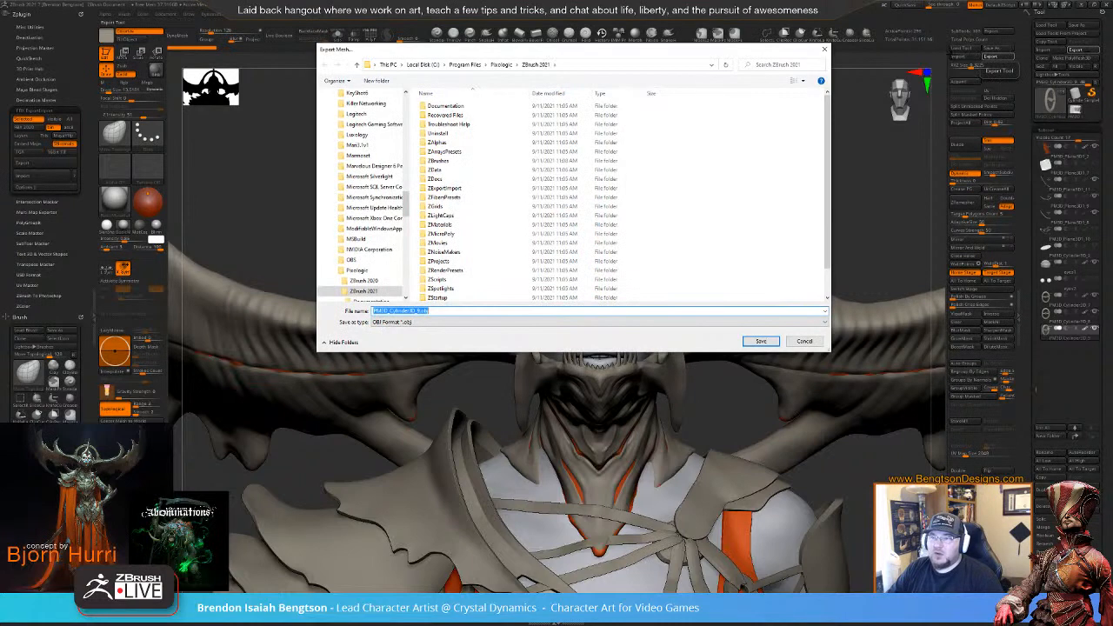
left_click(438, 323)
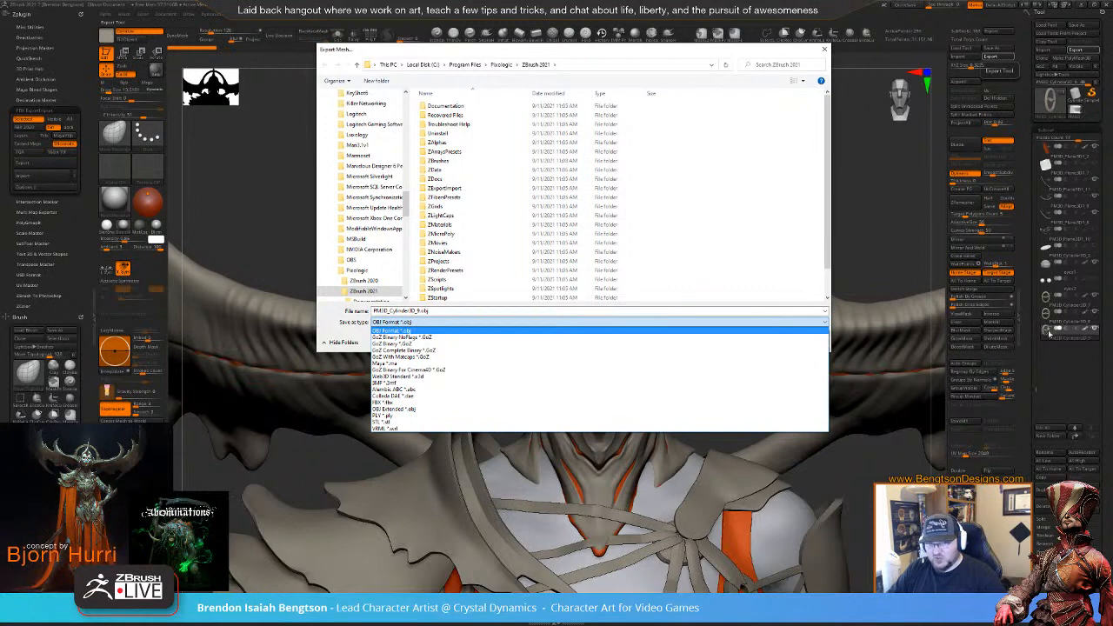
left_click(688, 55)
left_click(801, 339)
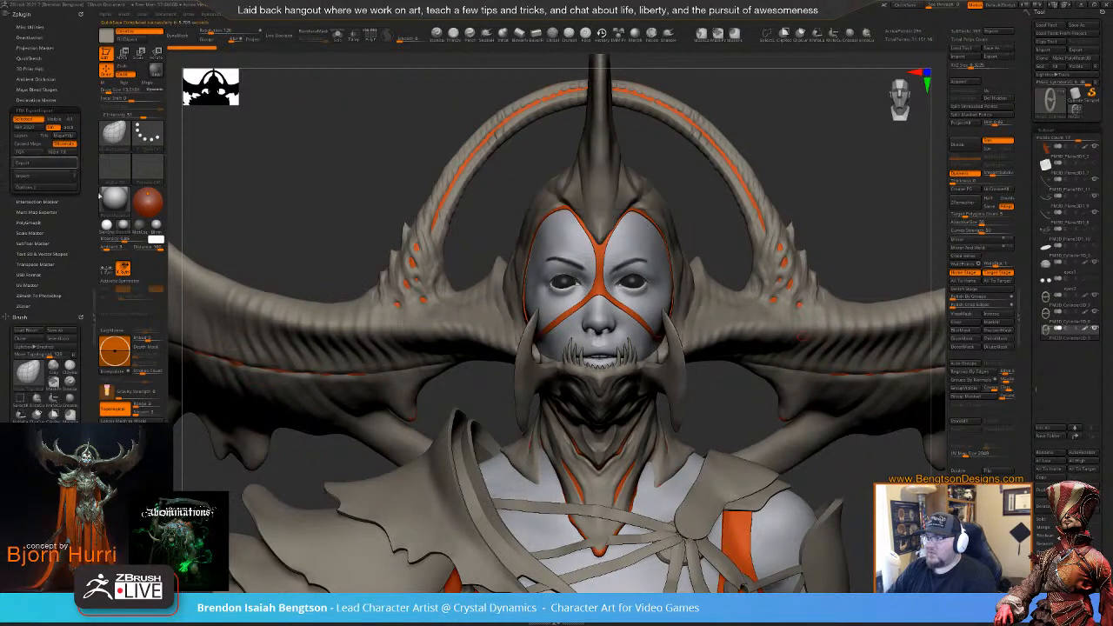
- Examine the torso armor, chest straps and rope details, and the face behind the chin guard
left_click_drag(836, 204, 732, 309)
left_click_drag(736, 360, 700, 91, "alt")
left_click_drag(750, 159, 735, 154)
right_click_drag(763, 259, 684, 268, "alt")
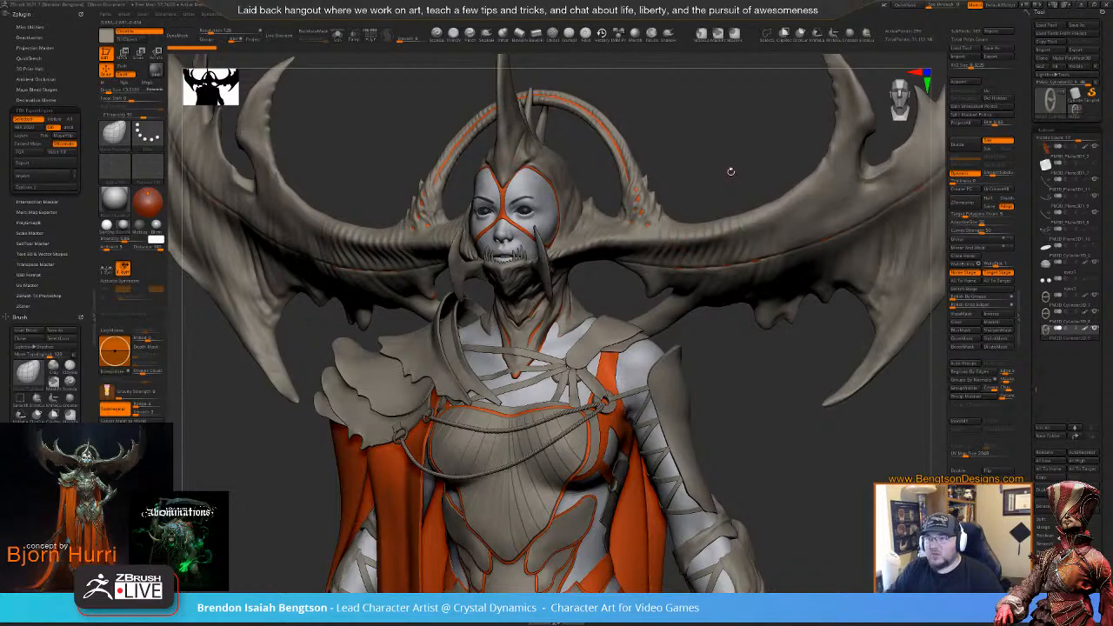
right_click_drag(730, 172, 708, 179)
right_click_drag(605, 417, 625, 439, "ctrl")
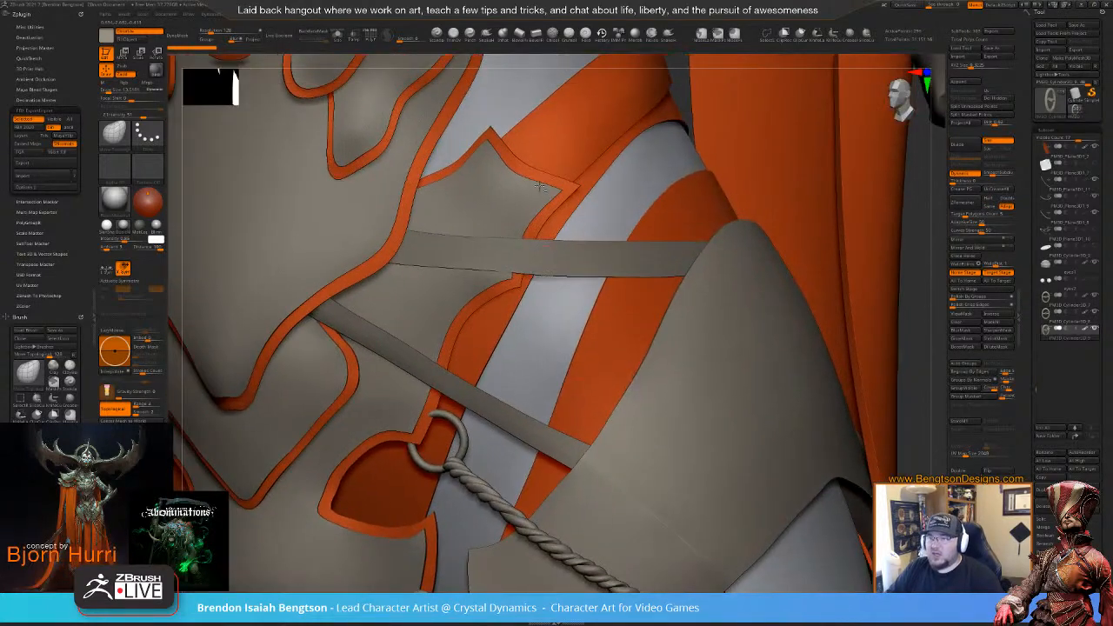
right_click_drag(561, 233, 723, 625, "alt")
right_click_drag(589, 155, 650, 410, "alt")
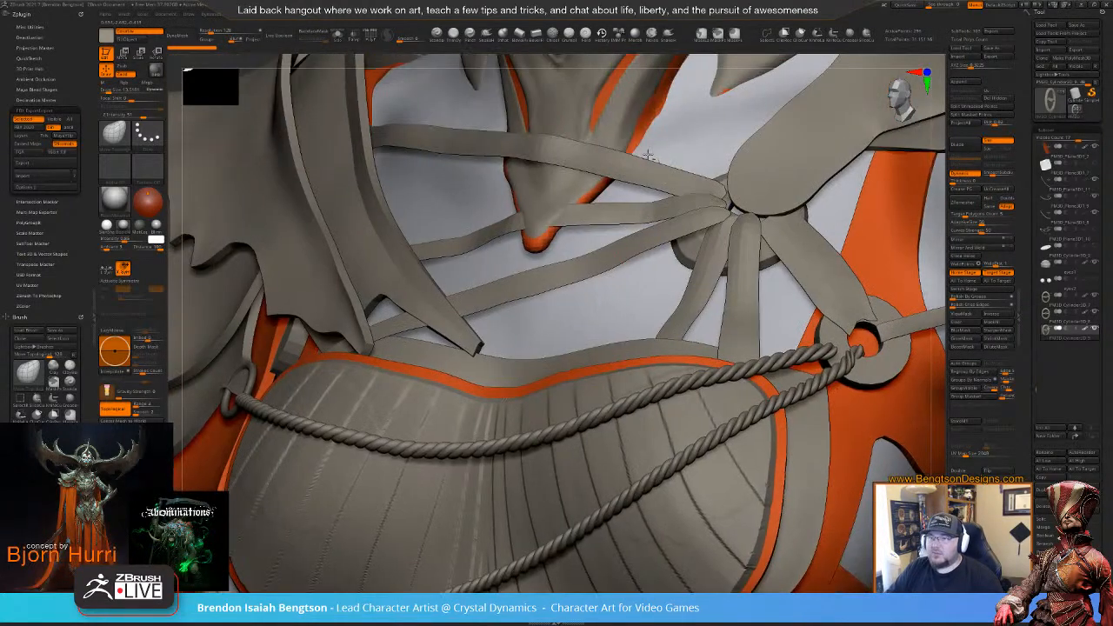
right_click_drag(630, 237, 618, 531, "alt")
right_click_drag(628, 167, 726, 291, "alt")
right_click_drag(522, 262, 533, 409, "alt")
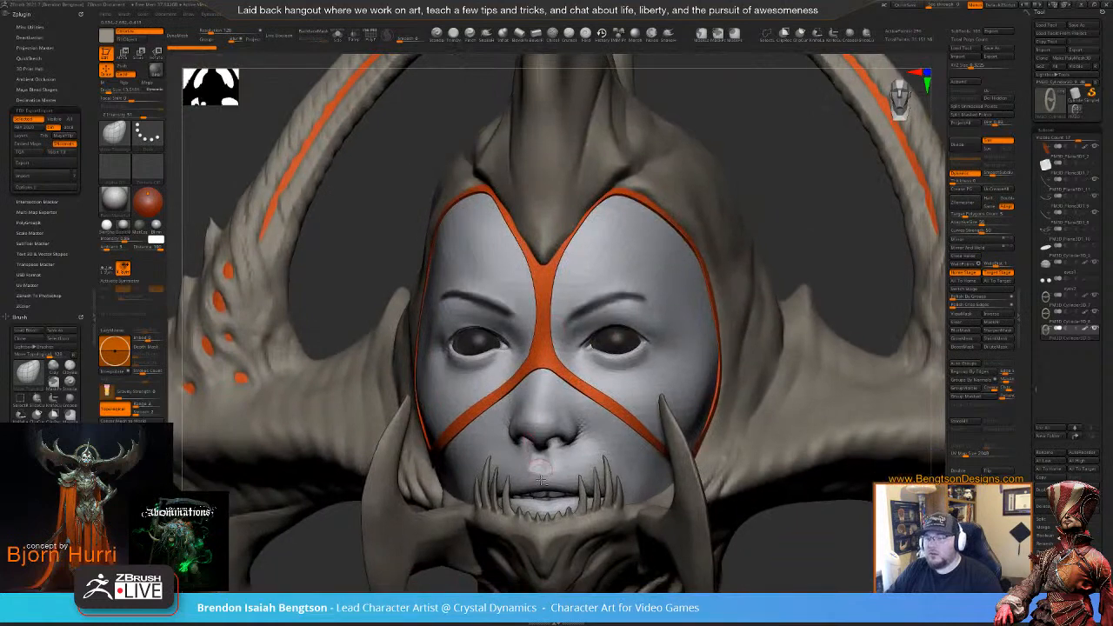
- Select the chin guard, mask a row of small round dots below its teeth and invert the mask
left_click(550, 528, "alt")
right_click_drag(550, 529, 561, 366, "alt")
key("space")
left_click_drag(559, 360, 554, 359)
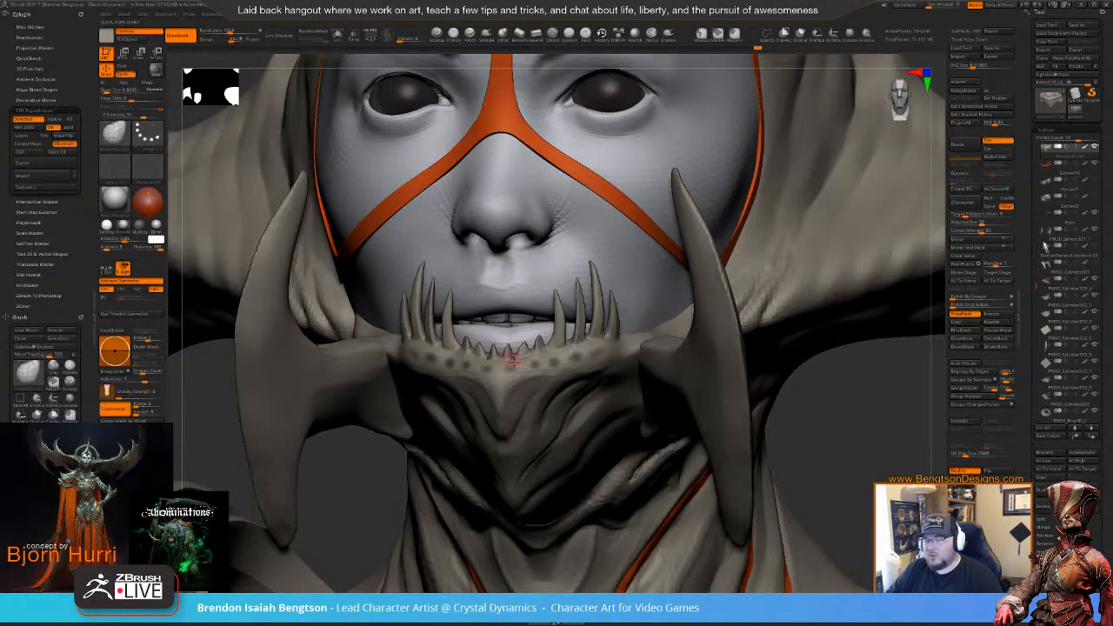
left_click(822, 440, "ctrl")
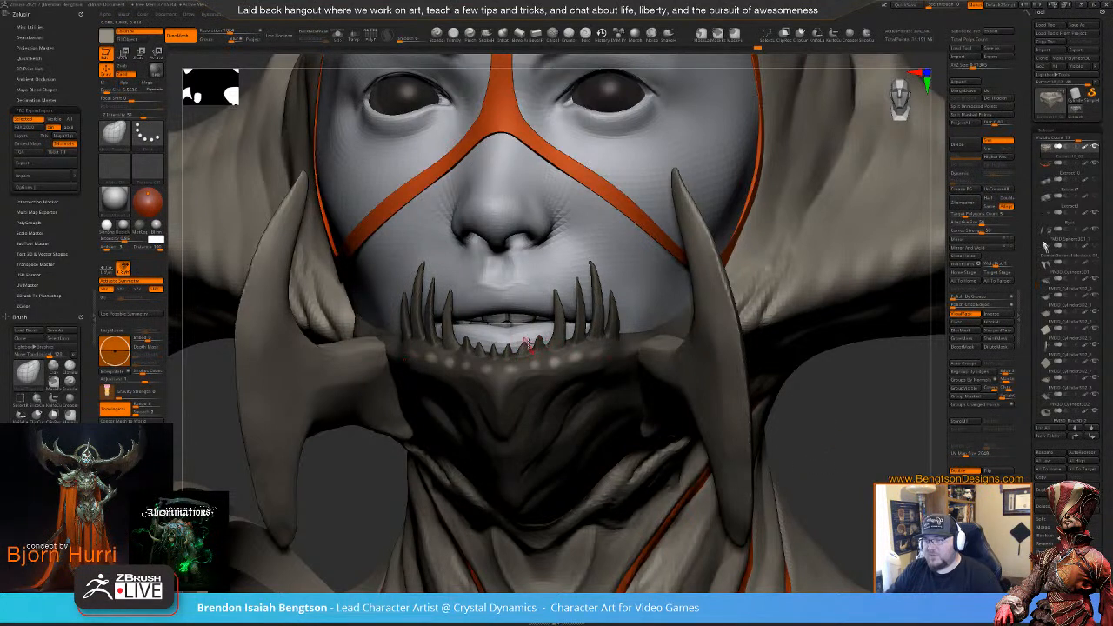
- Pull the unmasked dots outward into a row of small raised bumps below the teeth, then hide the mask
key("space")
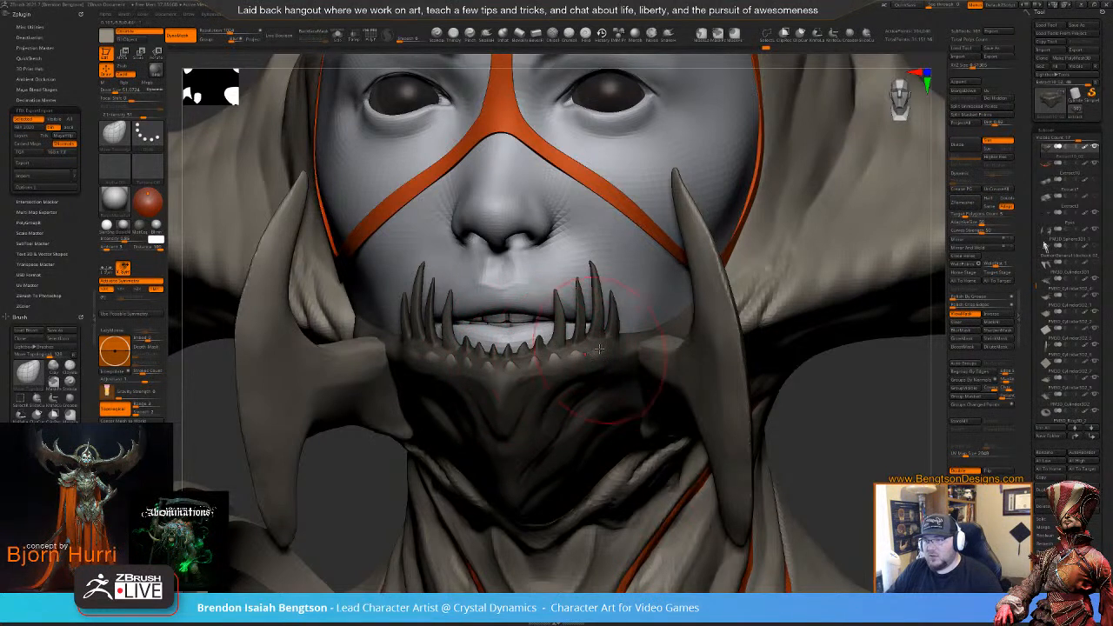
key("space")
right_click_drag(593, 335, 538, 313)
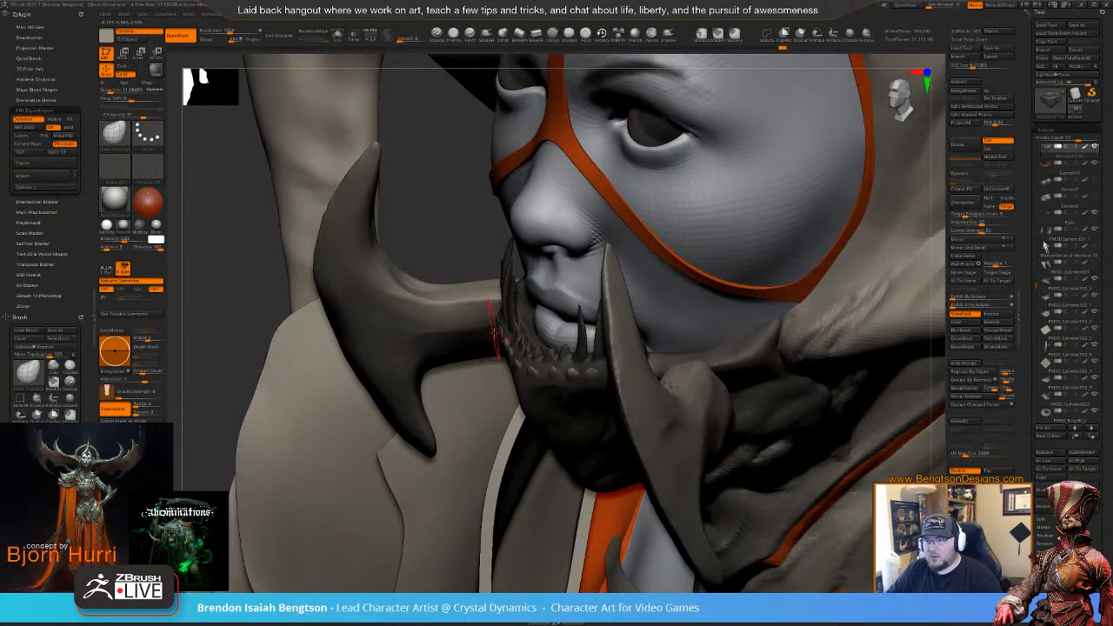
left_click(497, 337)
right_click_drag(547, 377, 524, 397)
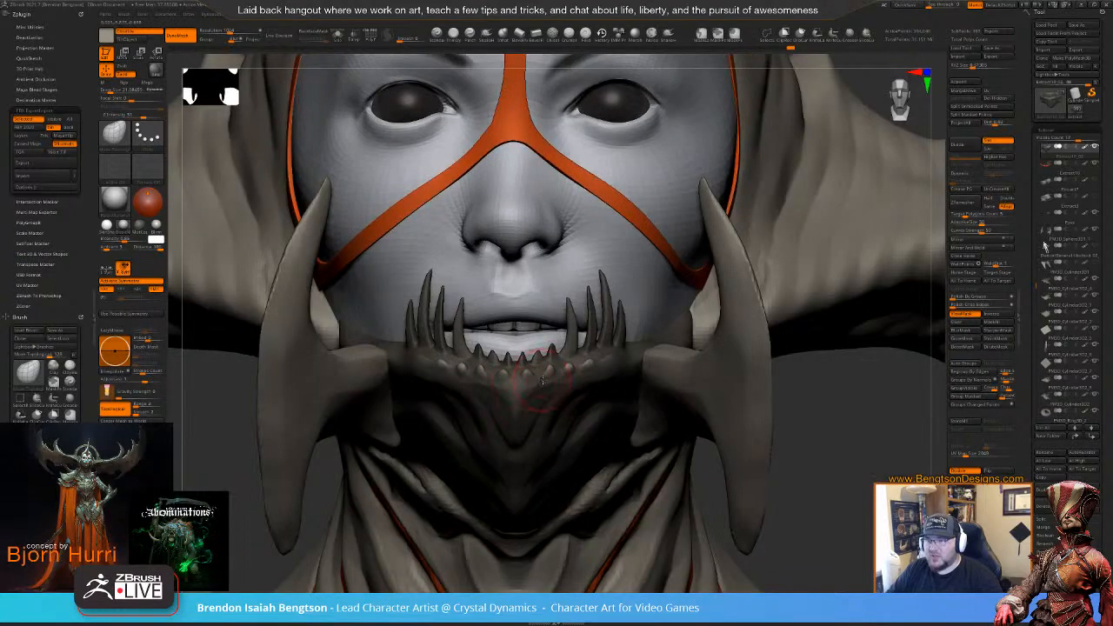
key("ctrl+h")
- Switch to the ClayBuildup brush, reduce its size and build up the surface around the bumps on the chin guard
key("b")
key("c")
key("b")
key("space")
left_click_drag(584, 373, 567, 373)
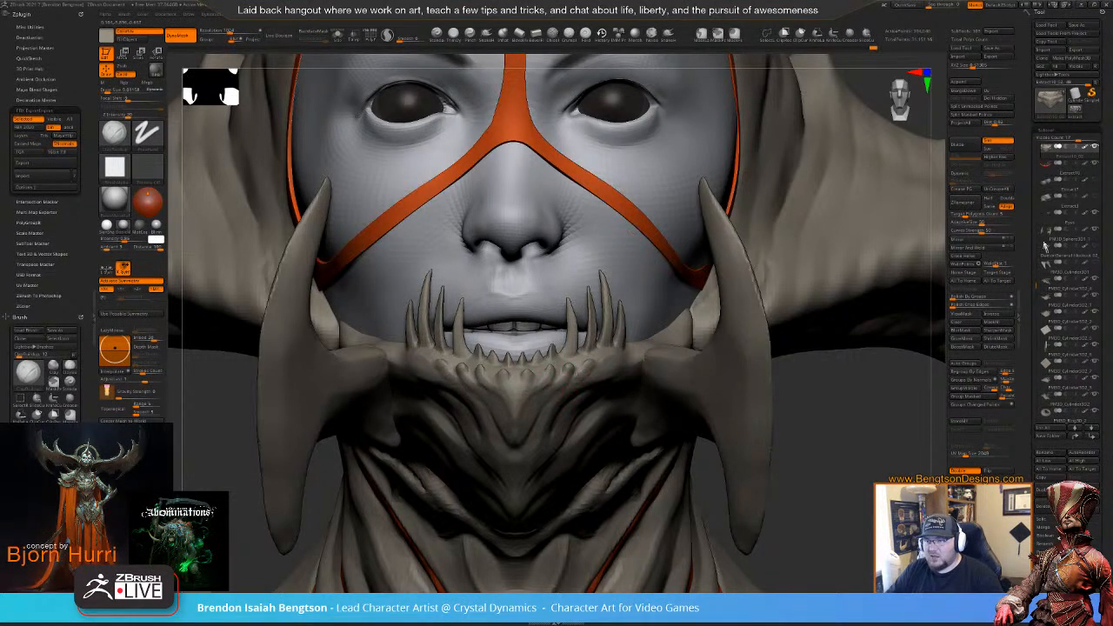
left_click_drag(817, 411, 792, 208, "alt")
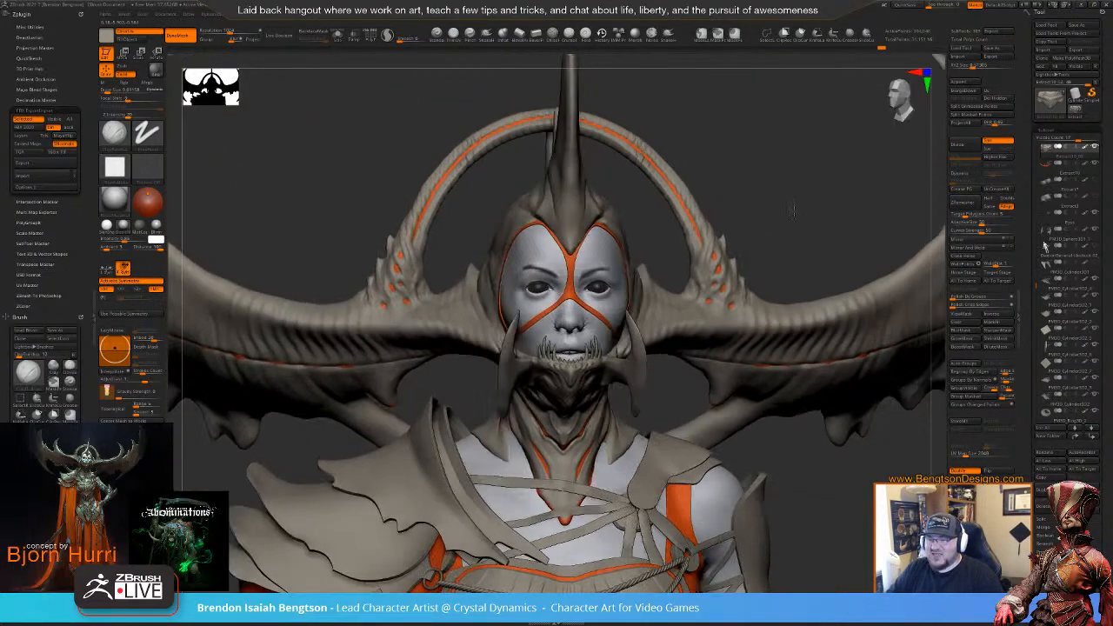
left_click_drag(801, 262, 727, 379, "alt")
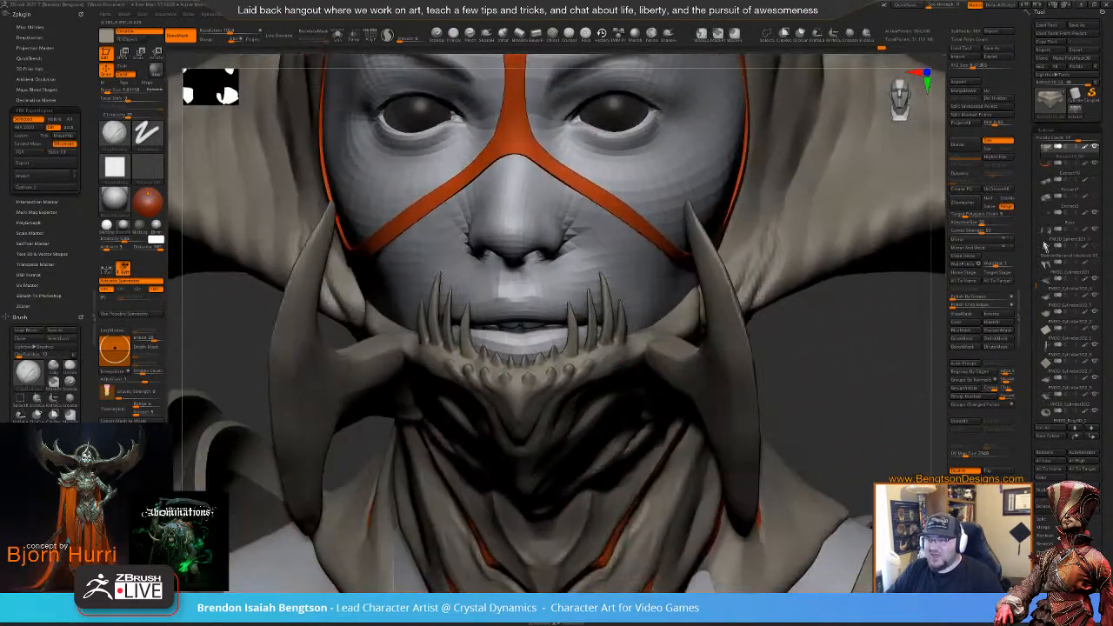
- Switch to the DamStandard brush and carve fine creases around the tooth bases and bumps of the chin guard
key("b")
key("d")
key("s")
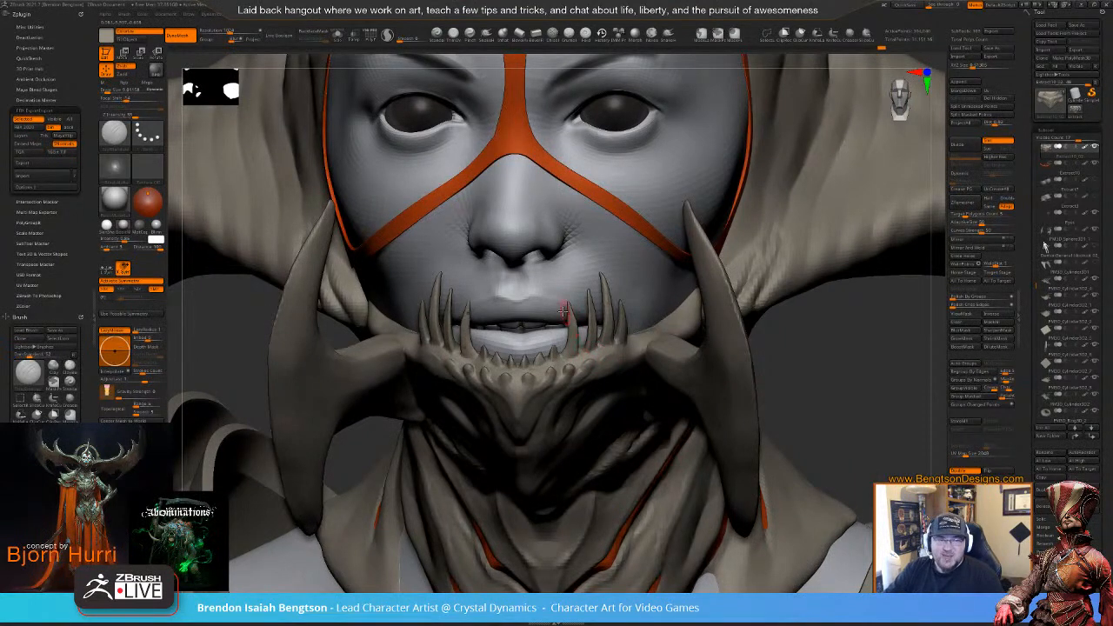
right_click_drag(595, 344, 604, 361)
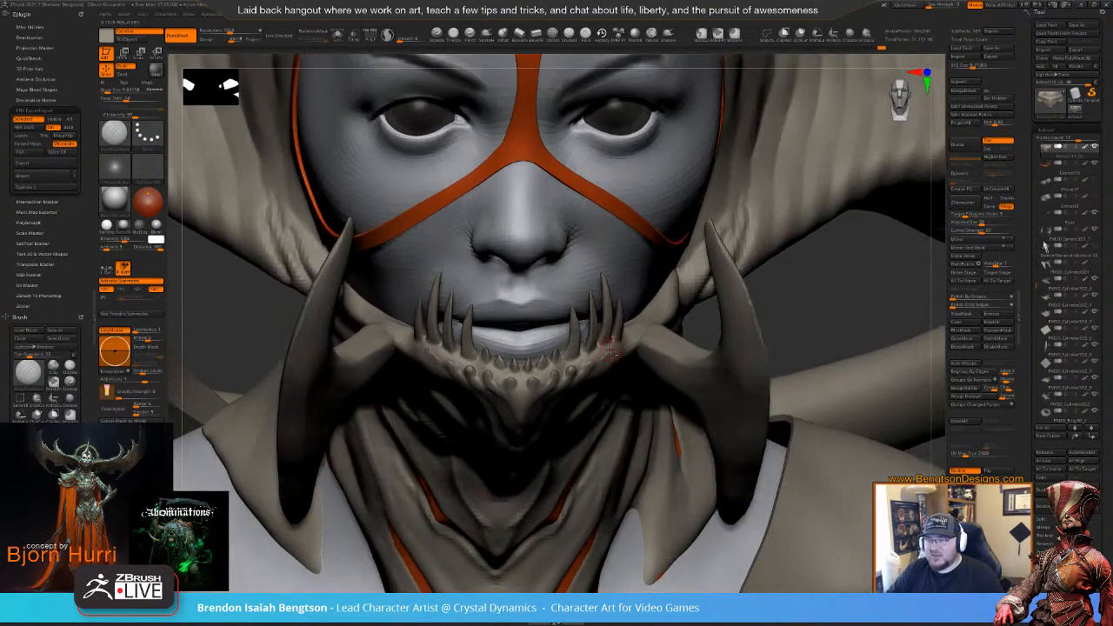
right_click_drag(861, 266, 729, 287, "ctrl")
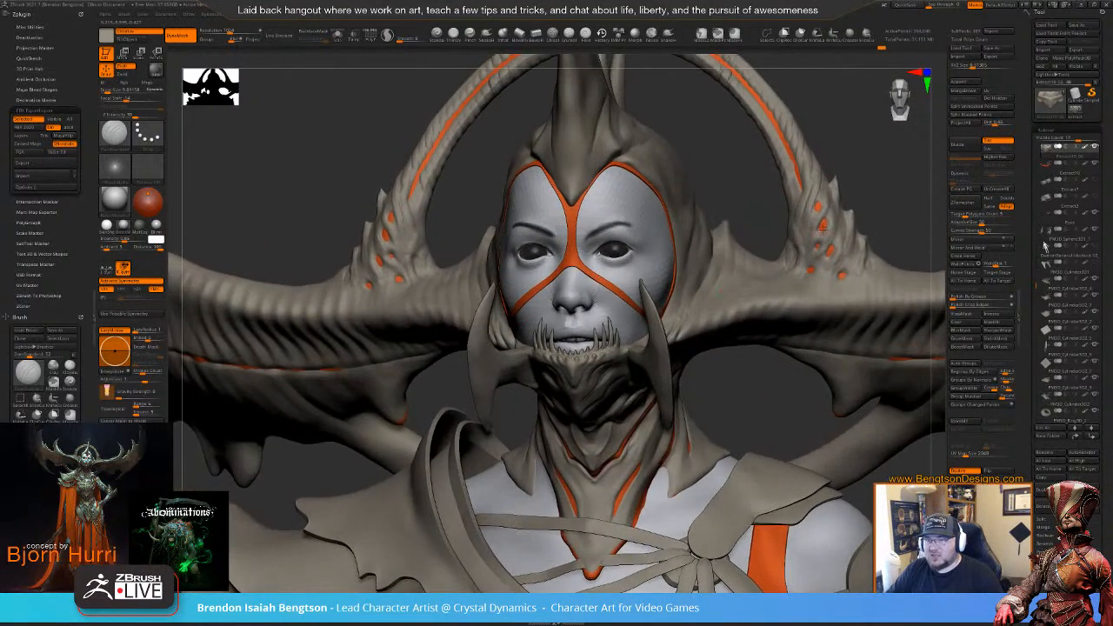
right_click_drag(718, 393, 715, 425)
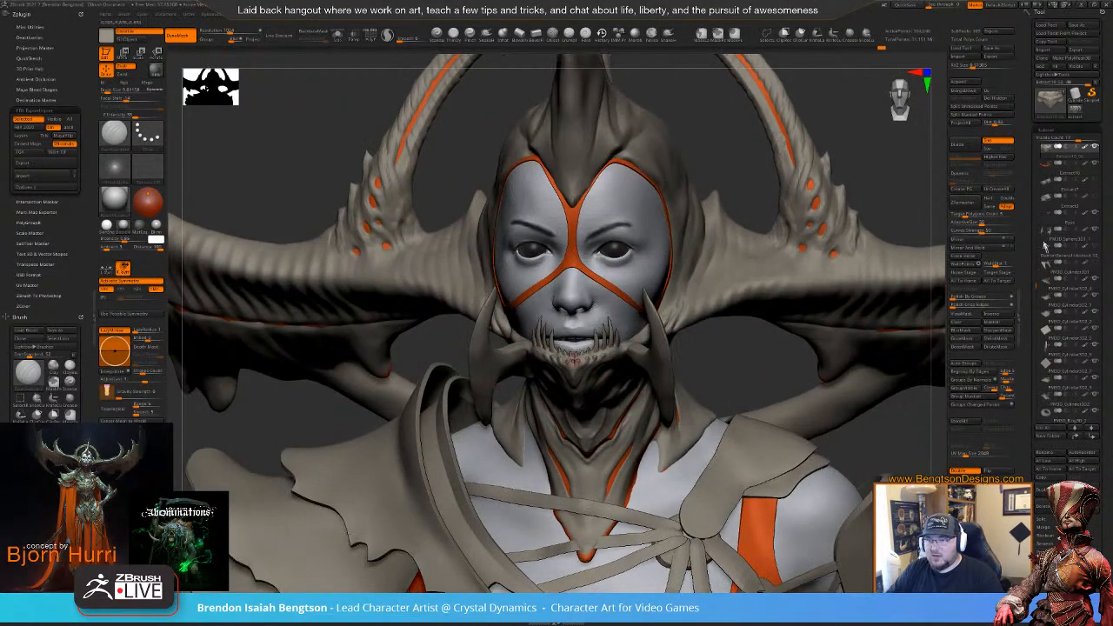
right_click_drag(741, 339, 752, 300, "ctrl")
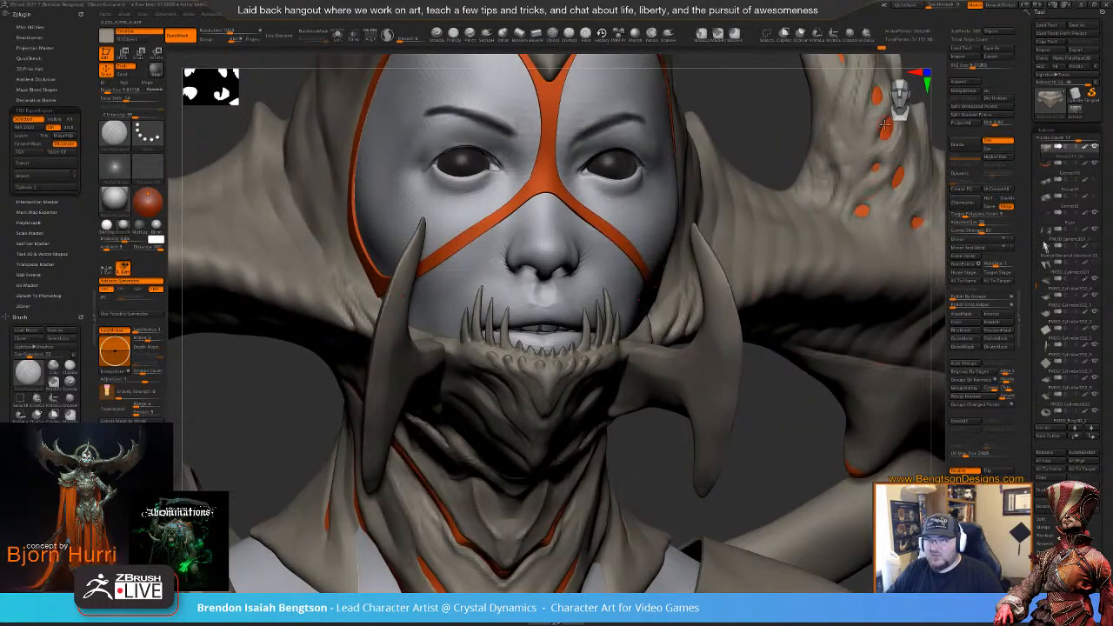
mouse_move(759, 366)
right_mouse_down()
mouse_move(771, 408)
mouse_move(763, 400)
right_mouse_up()
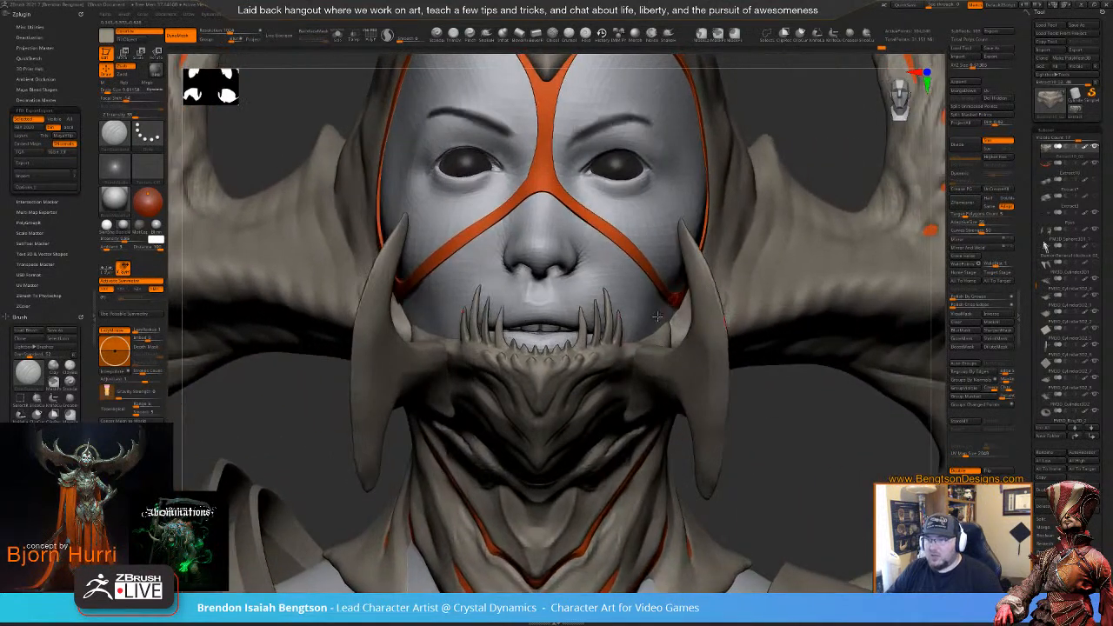
- Isolate the chin guard, duplicate its subtool and show the whole character again
key("shift+s")
right_click_drag(755, 267, 703, 302)
right_click_drag(886, 315, 861, 318)
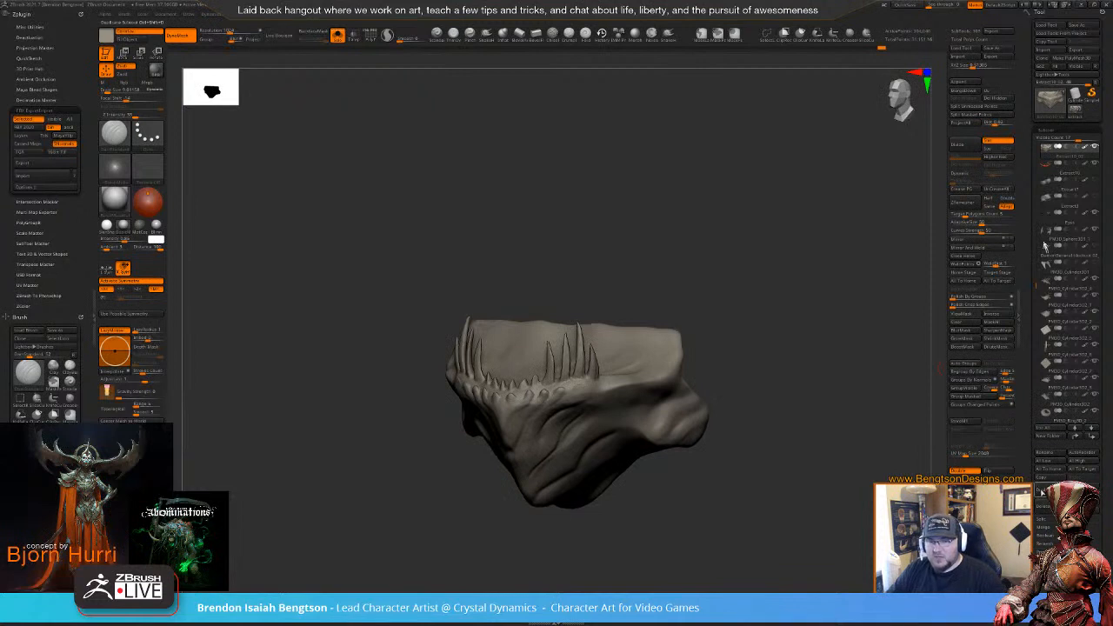
left_click(1044, 490)
right_click_drag(774, 182, 782, 215)
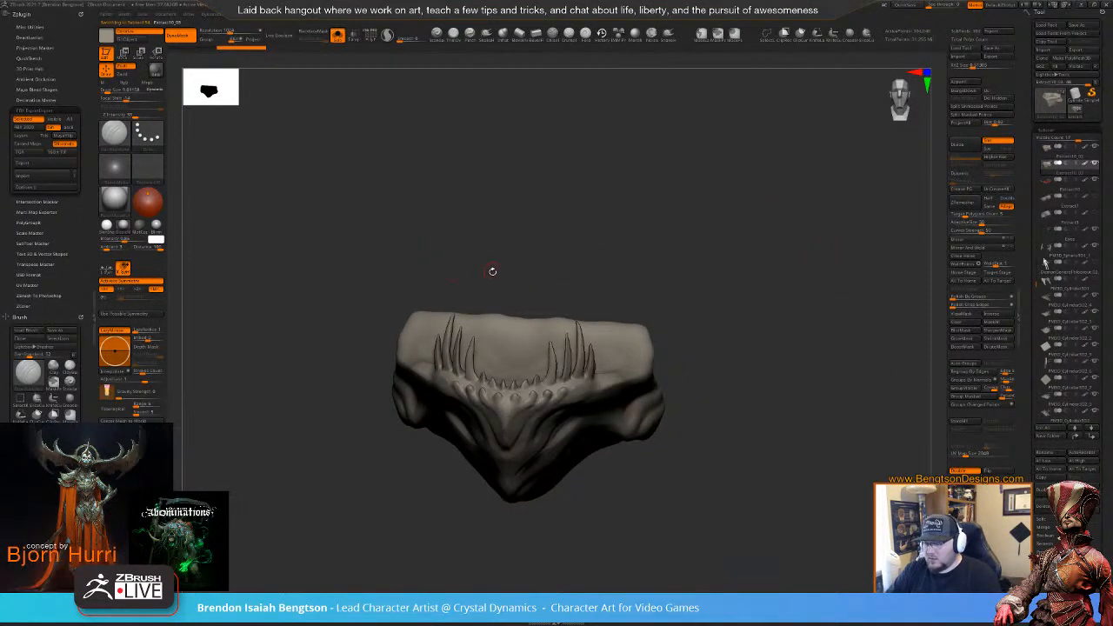
key("shift+s")
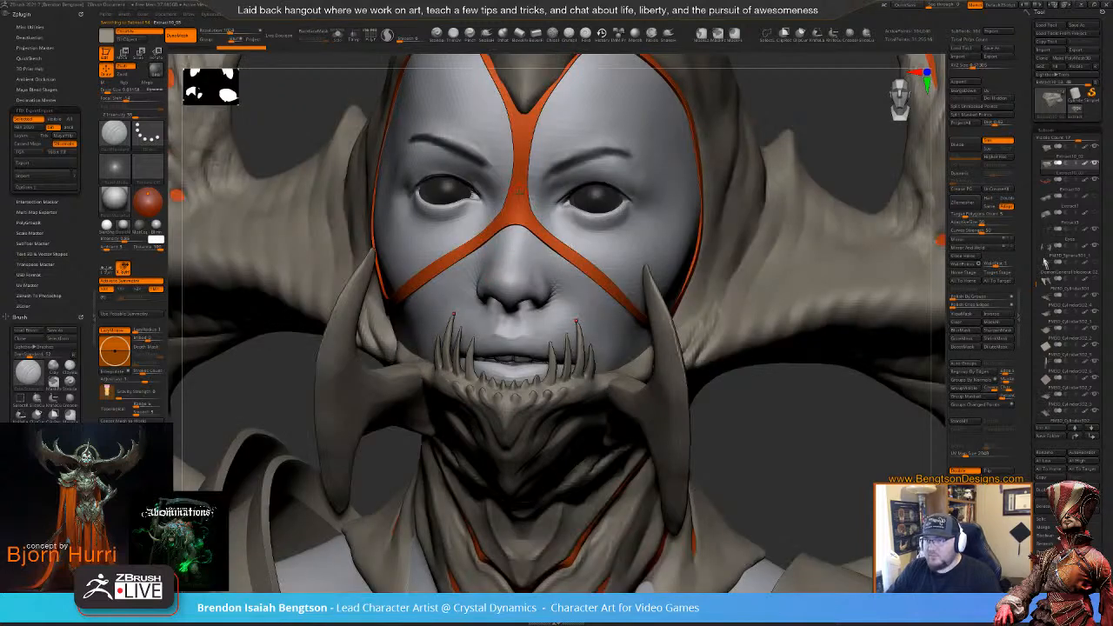
- Isolate the duplicated chin guard and fill the whole object with orange
key("c")
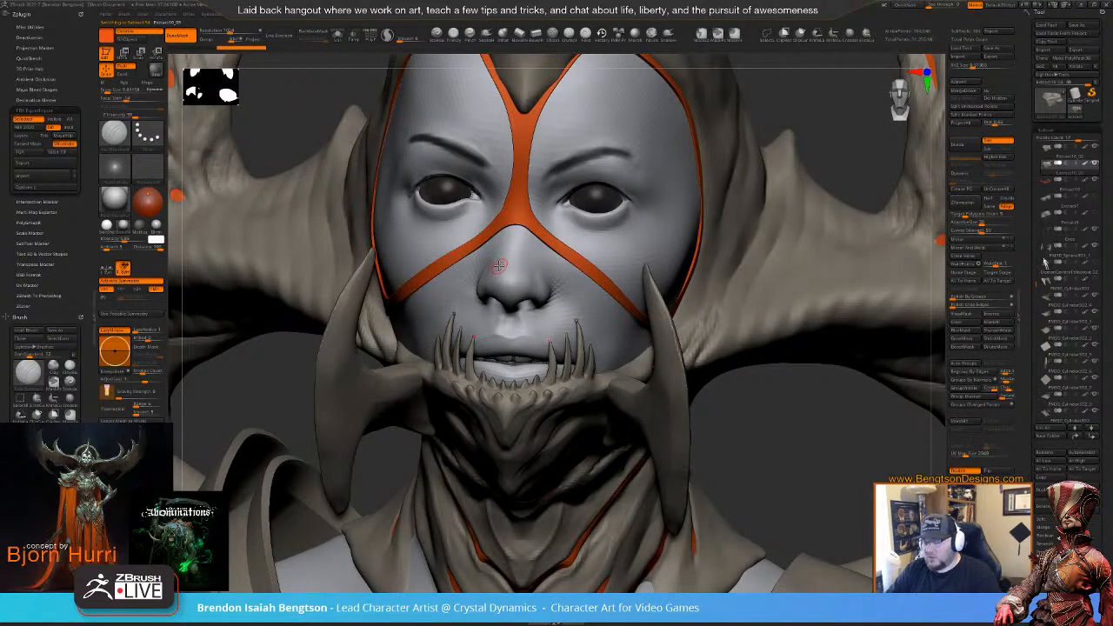
key("shift+s")
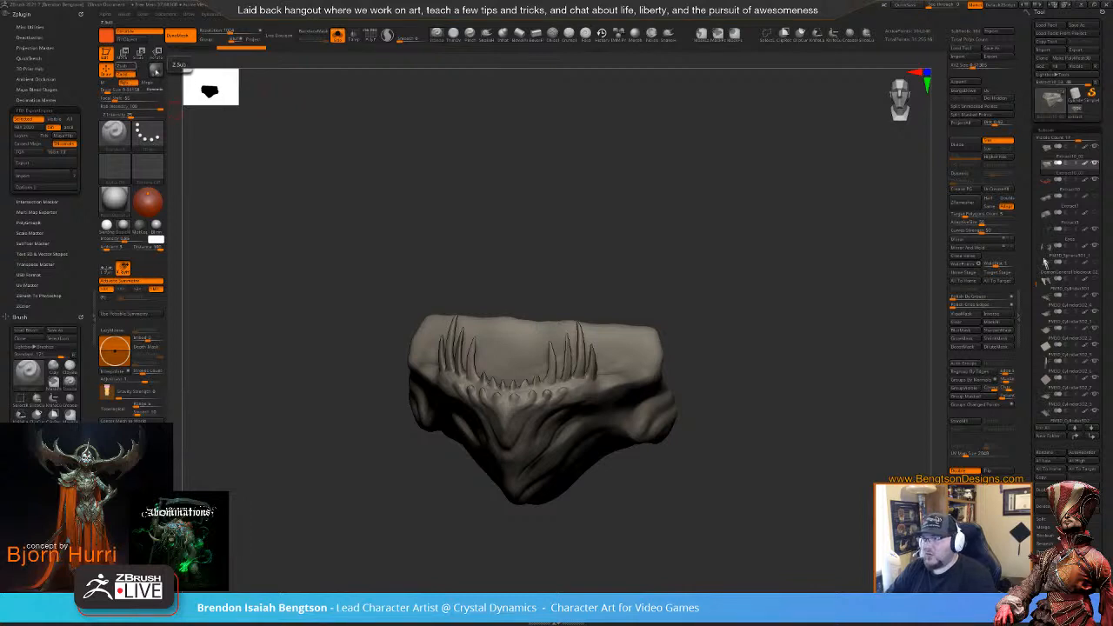
left_click_drag(482, 158, 485, 164)
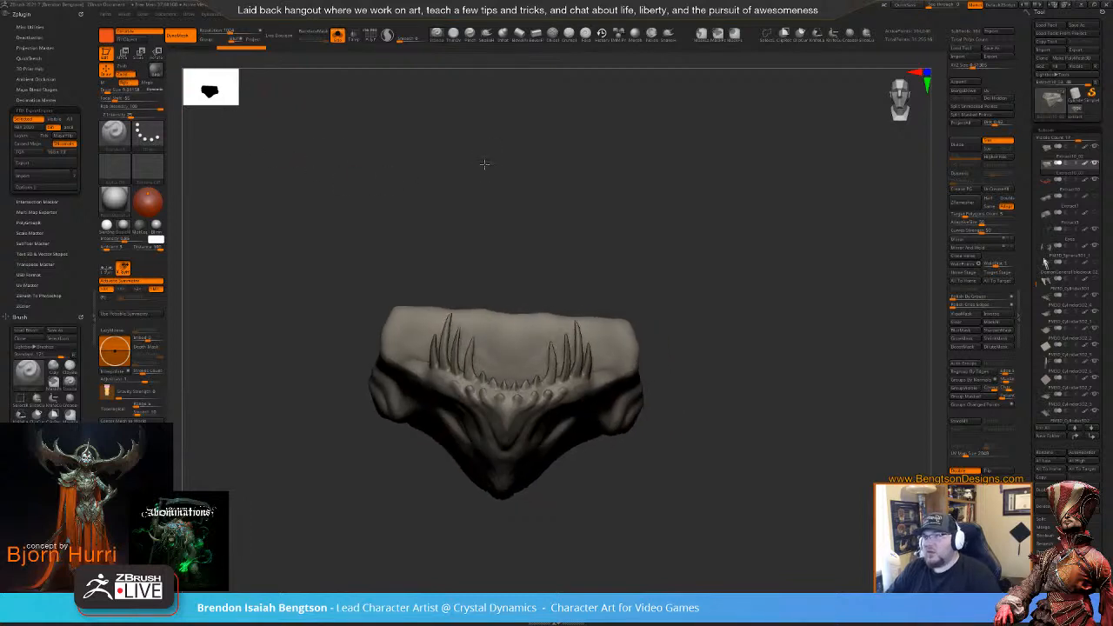
left_click(140, 43)
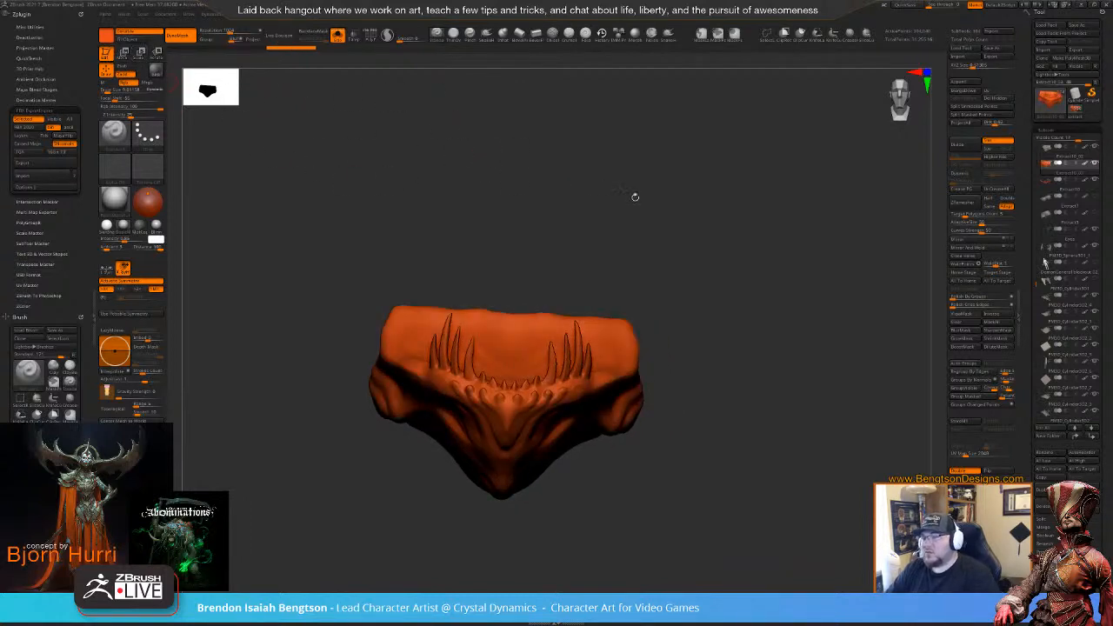
mouse_move(634, 196)
left_mouse_down()
mouse_move(665, 215)
mouse_move(695, 214)
mouse_move(663, 241)
mouse_move(639, 243)
mouse_move(636, 226)
left_mouse_up()
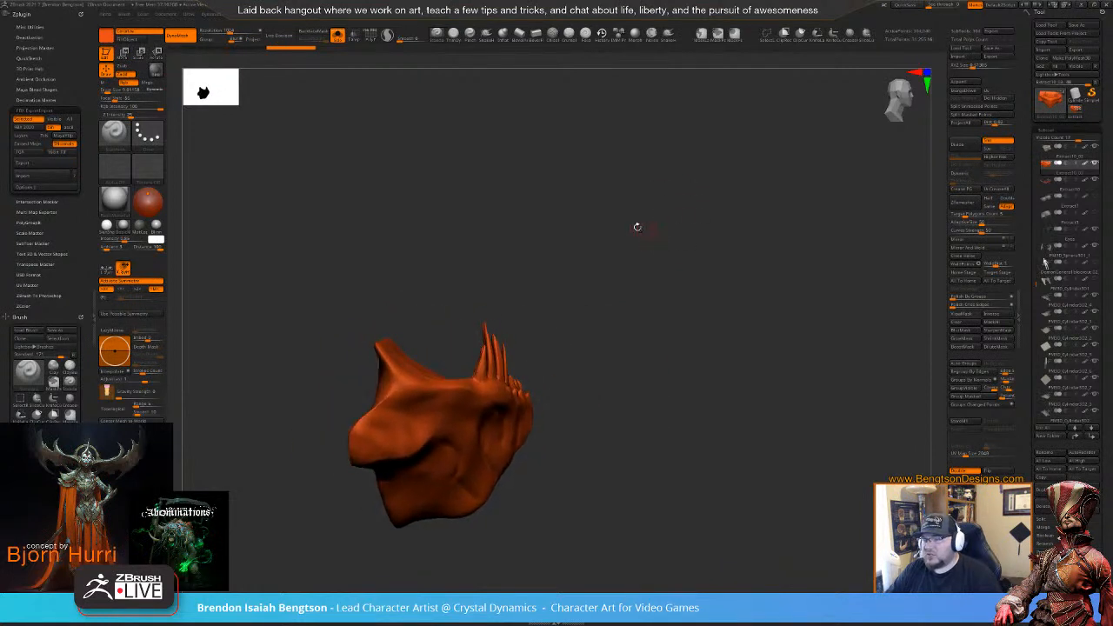
- Trim the teeth and fangs off the orange chin guard duplicate with a lasso trim brush, comparing the cut through undo and redo
left_click_drag(554, 277, 436, 348, "ctrl+shift")
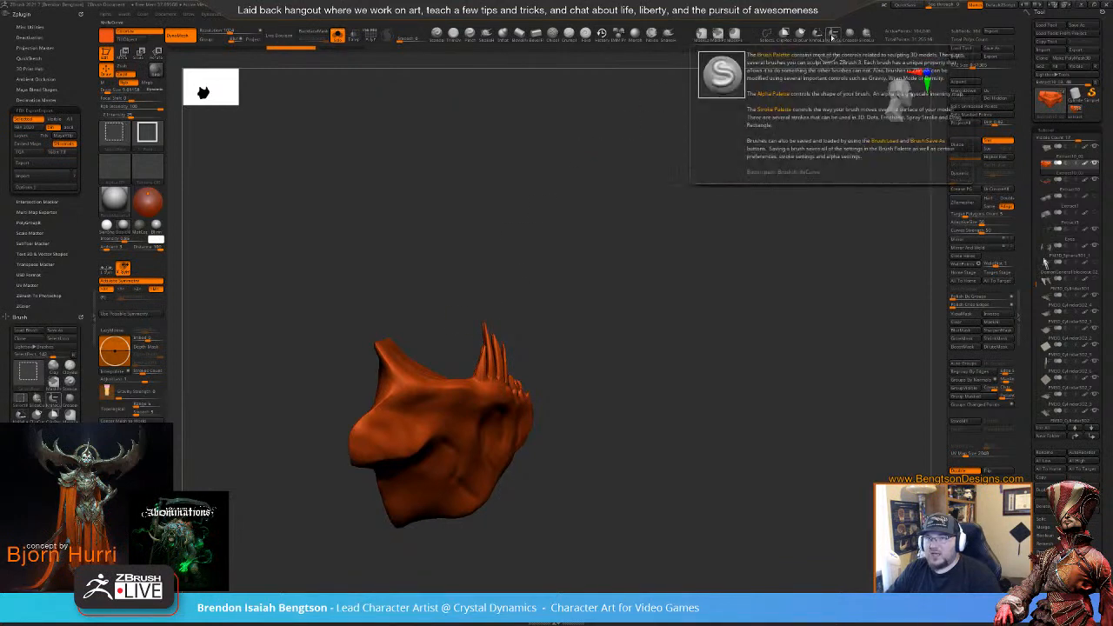
left_click(817, 36)
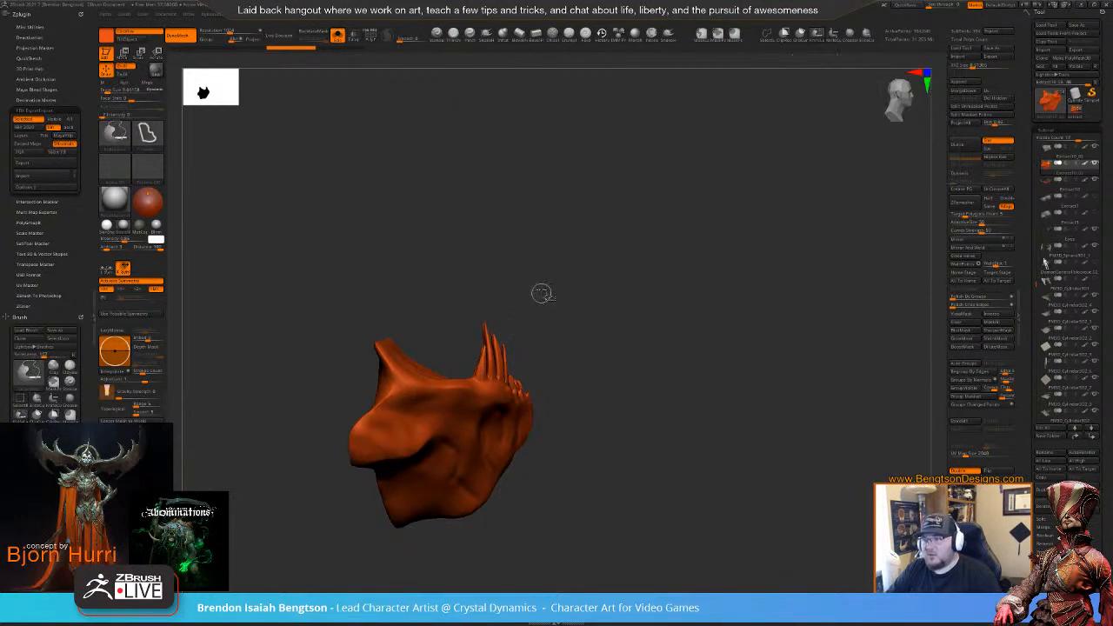
mouse_move(539, 293)
left_mouse_down("ctrl+shift")
mouse_move(449, 334)
mouse_move(459, 374)
mouse_move(536, 399)
left_mouse_up("ctrl+shift")
left_click_drag(626, 326, 626, 395)
left_click_drag(574, 296, 589, 300)
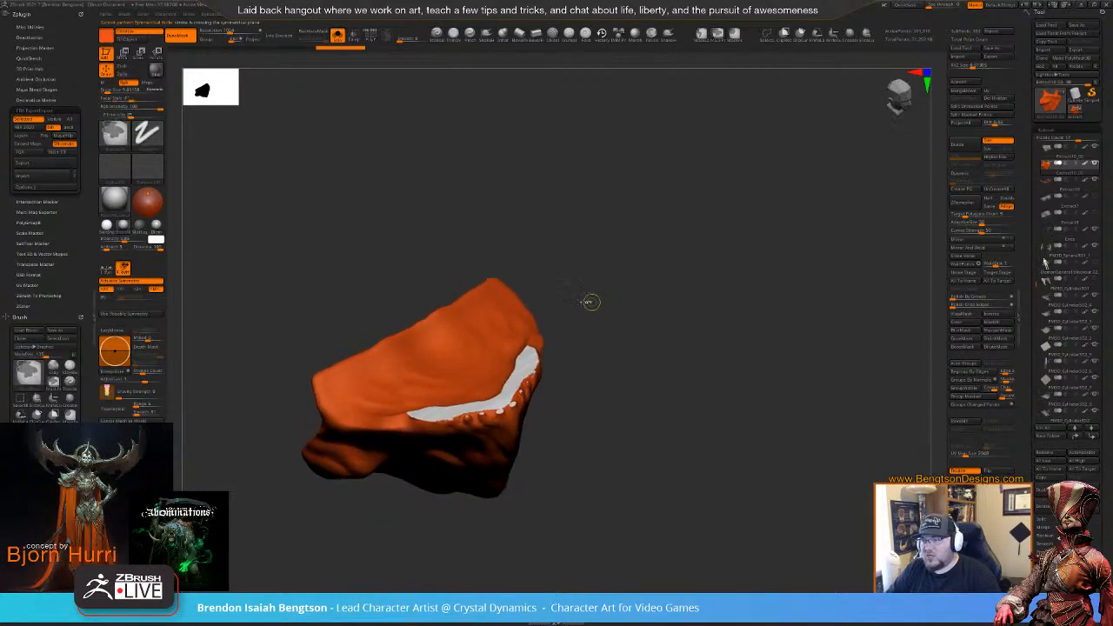
key("ctrl+z")
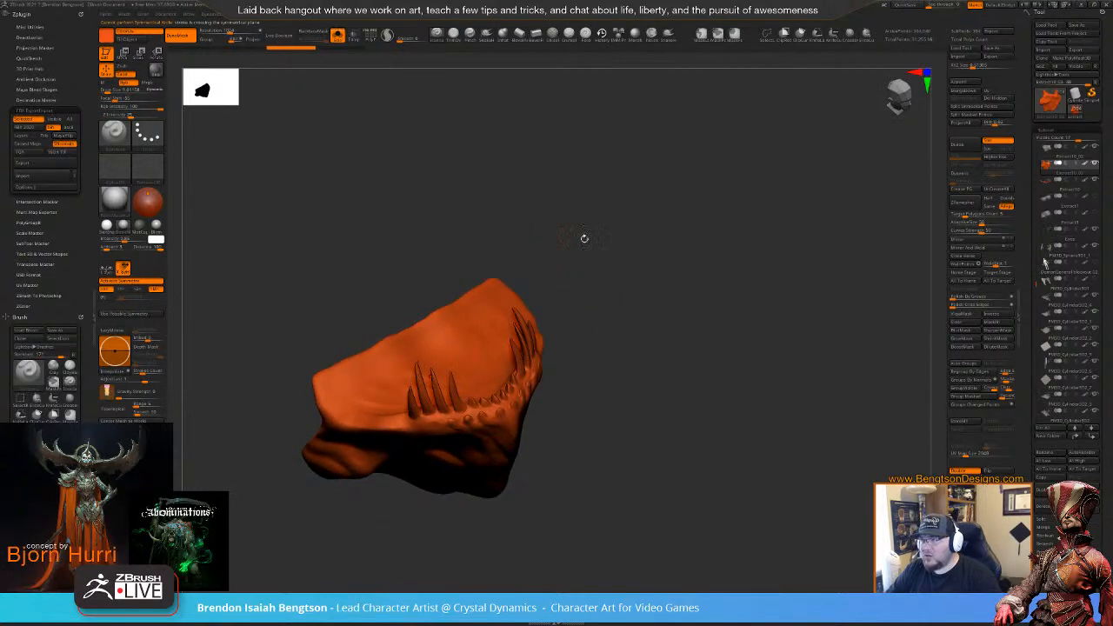
left_click_drag(585, 238, 612, 211)
key("ctrl+shift+z")
mouse_move(611, 263)
left_mouse_down()
mouse_move(618, 293)
mouse_move(560, 311)
mouse_move(520, 407)
left_mouse_up()
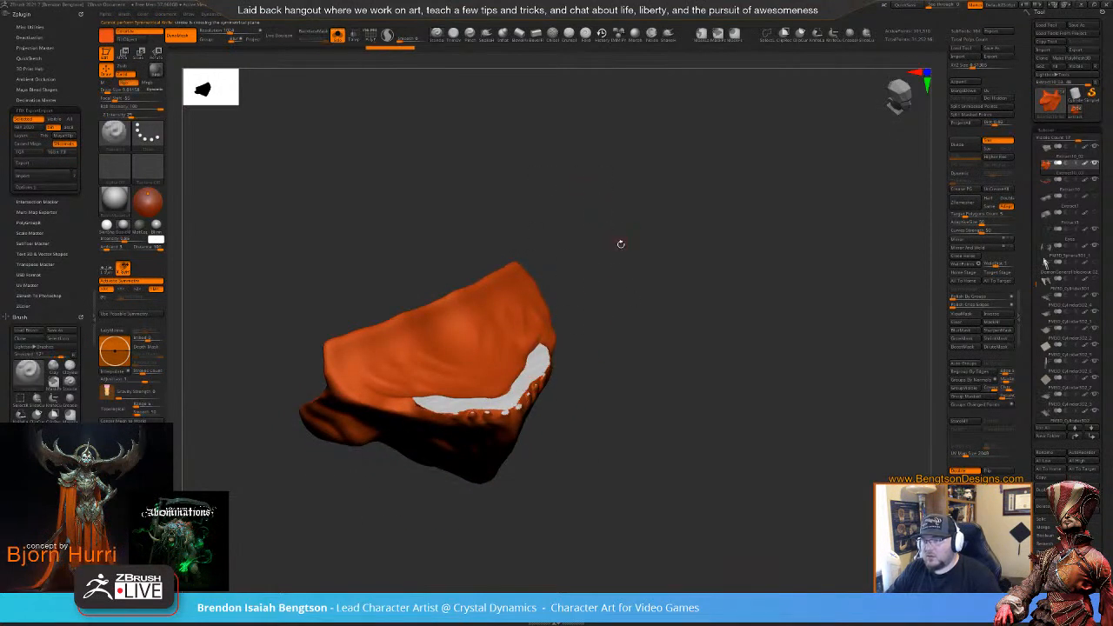
- Show the wireframe, remesh the trimmed duplicate with DynaMesh and set the DynaMesh resolution to 256
key("shift+f")
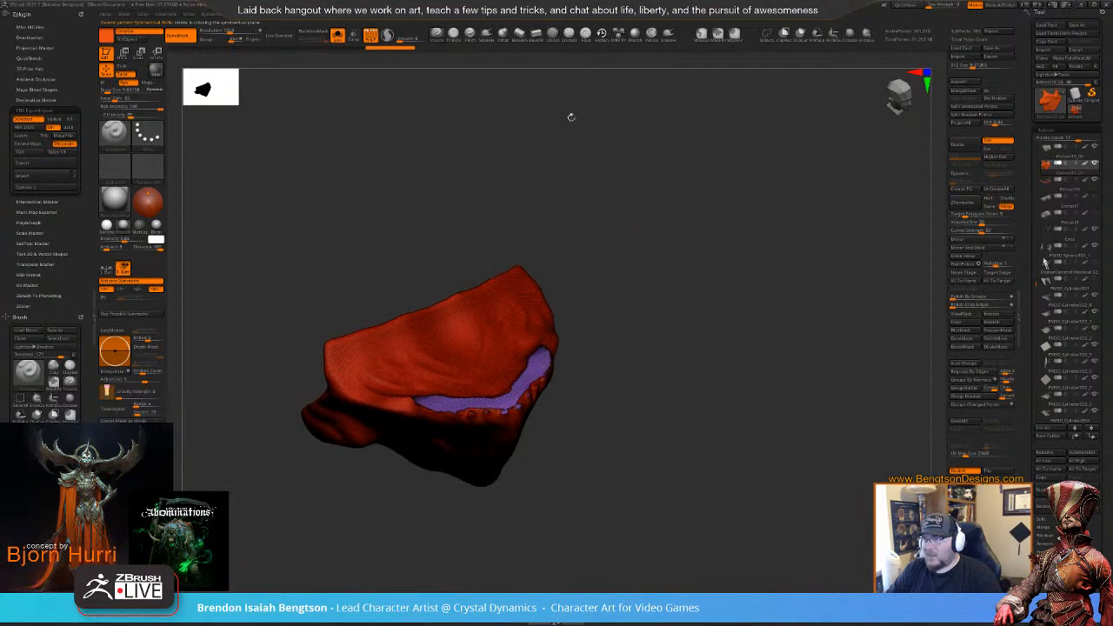
left_click(223, 29)
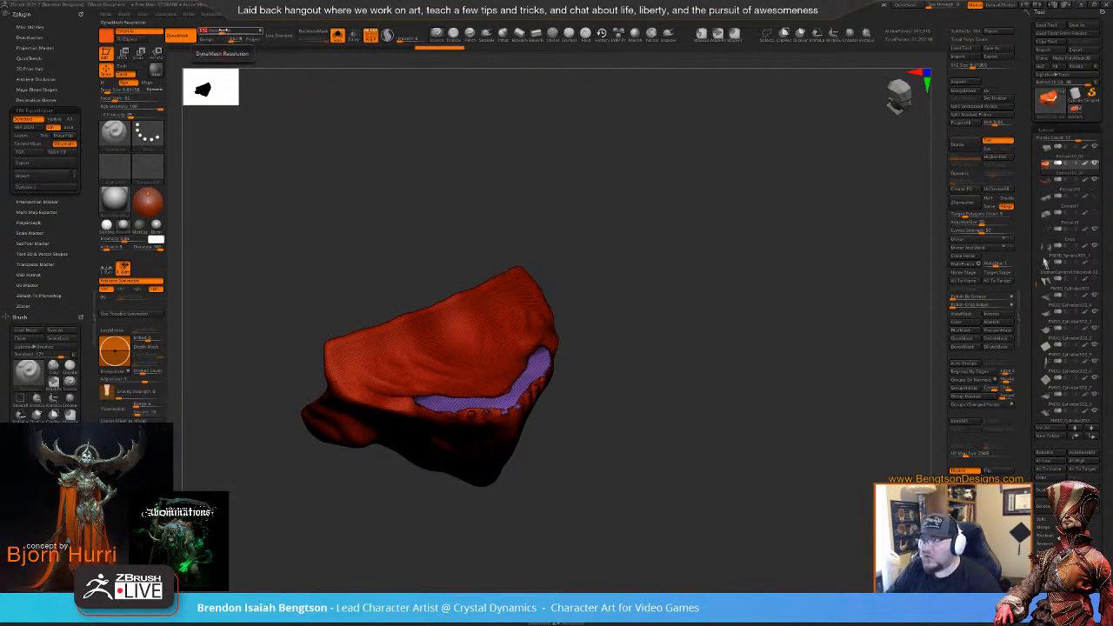
mouse_move(680, 237)
left_mouse_down()
mouse_move(663, 253)
mouse_move(665, 269)
mouse_move(675, 266)
mouse_move(634, 271)
left_mouse_up()
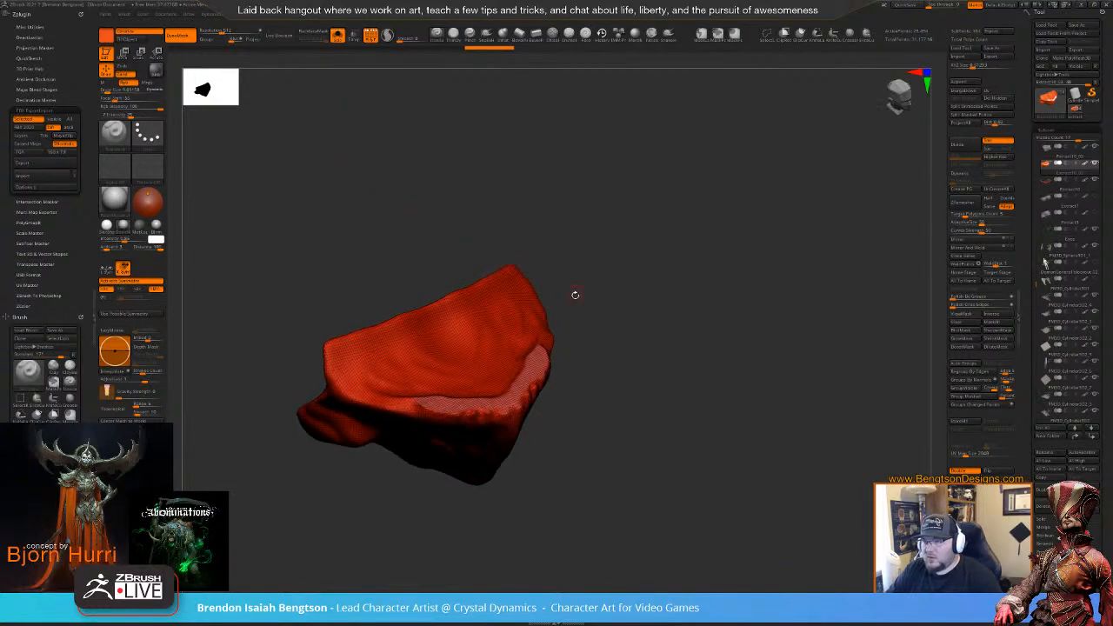
key("space")
left_click(576, 296)
left_click(226, 31)
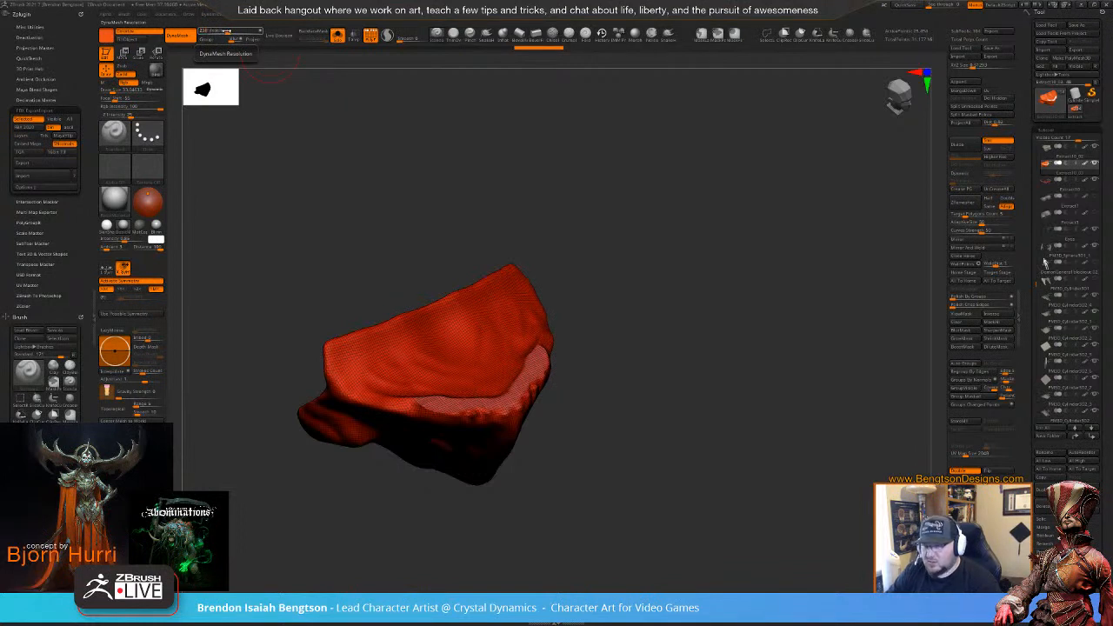
type("256")
key("Return")
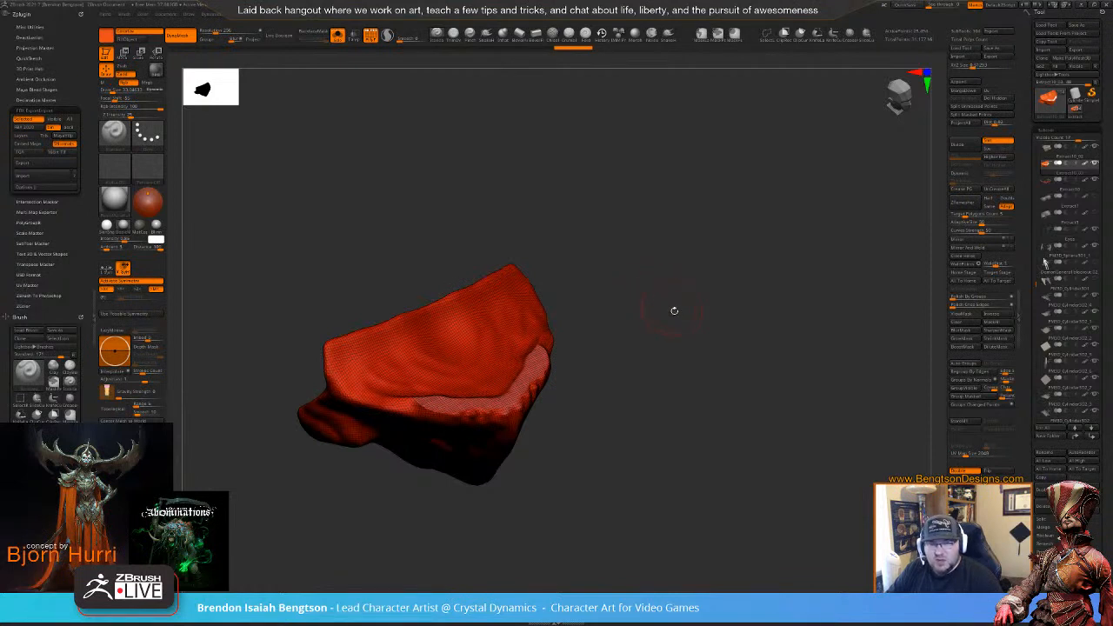
- Smooth the trimmed duplicate and remesh it into a coarser mesh
left_click_drag(674, 311, 677, 317)
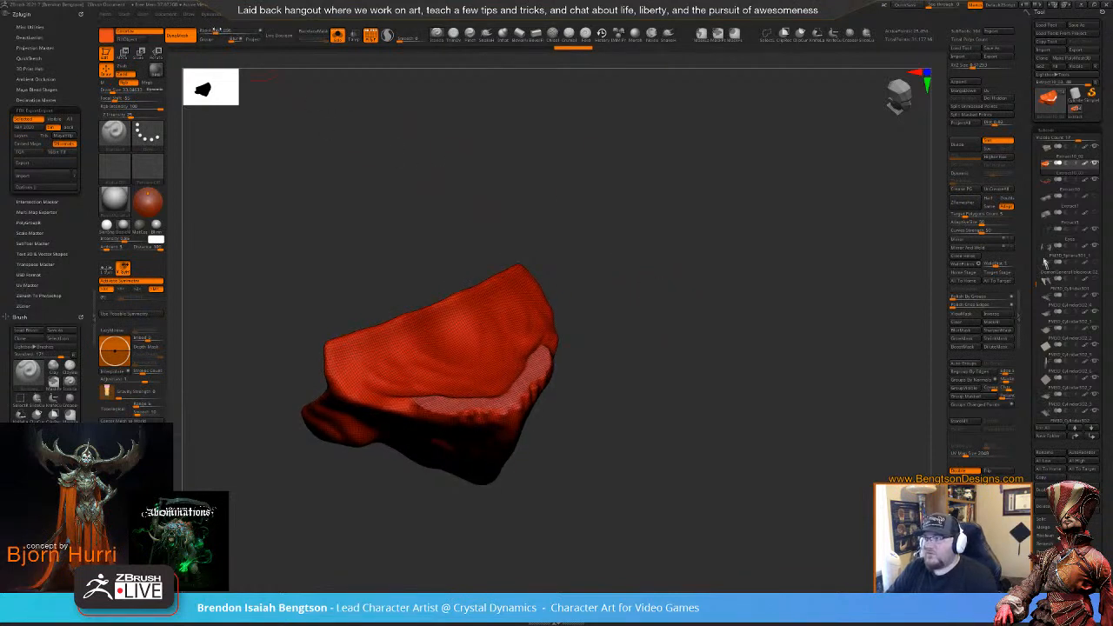
left_click_drag(589, 192, 454, 178)
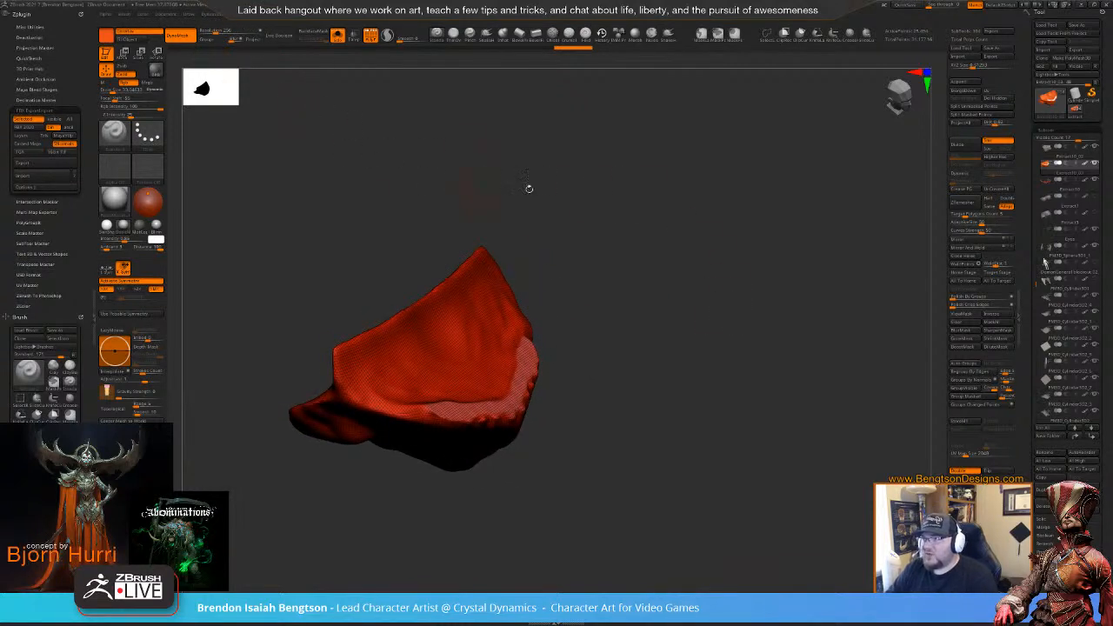
mouse_move(588, 218)
left_mouse_down()
mouse_move(724, 238)
mouse_move(507, 252)
mouse_move(730, 241)
mouse_move(704, 243)
mouse_move(658, 322)
left_mouse_up()
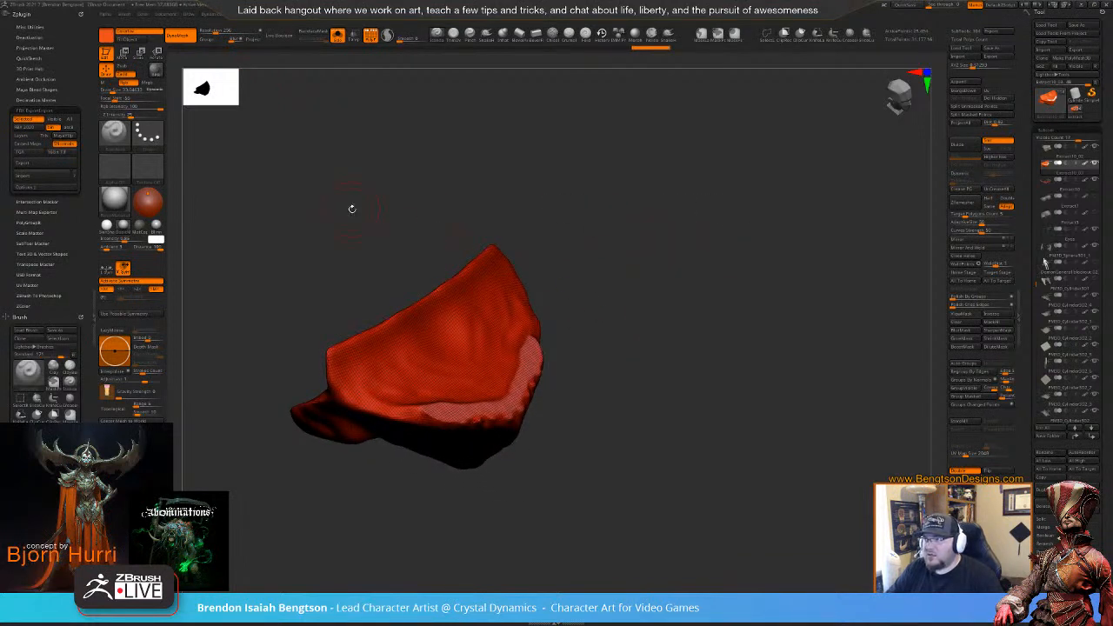
mouse_move(781, 231)
left_mouse_down()
mouse_move(739, 247)
mouse_move(755, 259)
mouse_move(745, 206)
mouse_move(713, 283)
mouse_move(700, 288)
left_mouse_up()
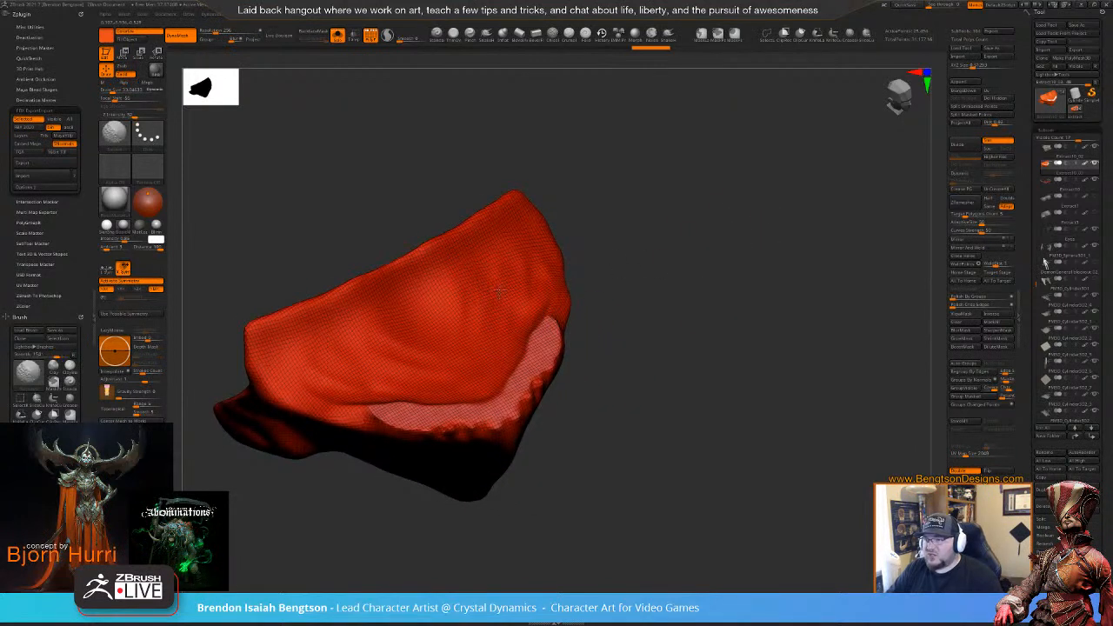
left_click_drag(696, 228, 631, 219)
left_click_drag(546, 254, 614, 212)
left_click_drag(650, 167, 683, 206)
left_click_drag(688, 322, 699, 254)
left_click(711, 303)
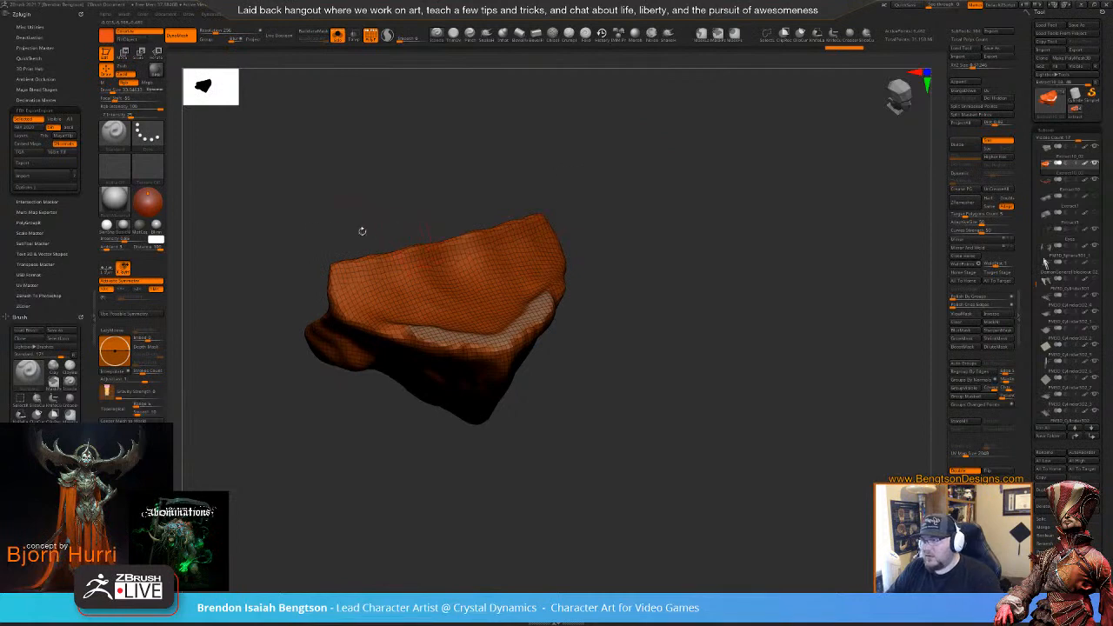
- Hide the wireframe and fill the remeshed duplicate, including its white cut area, with orange
left_click(436, 35)
left_click(423, 64)
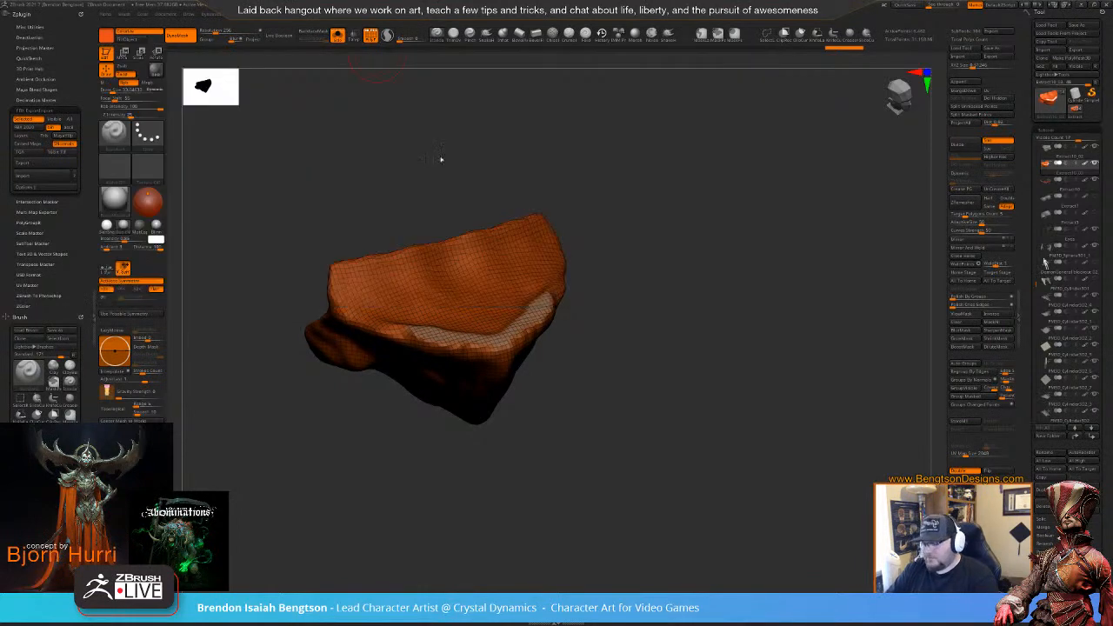
key("shift+f")
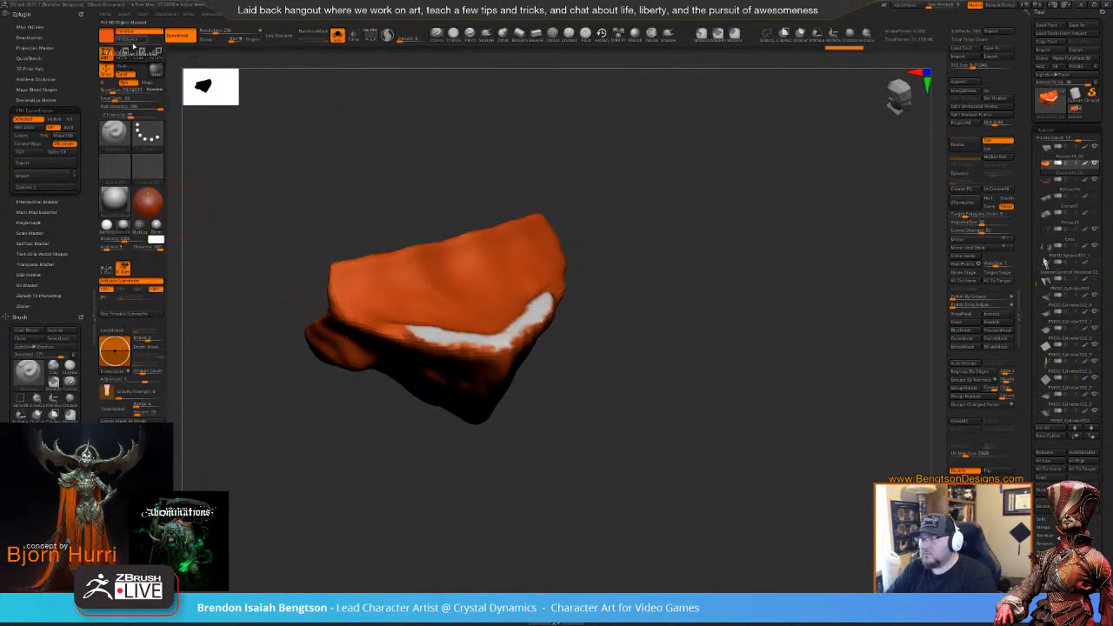
left_click(132, 39)
- Smooth the tooth and bump remnants along the duplicate's upper edge, and show the whole character again
mouse_move(715, 283)
left_mouse_down()
mouse_move(696, 270)
mouse_move(704, 278)
left_mouse_up()
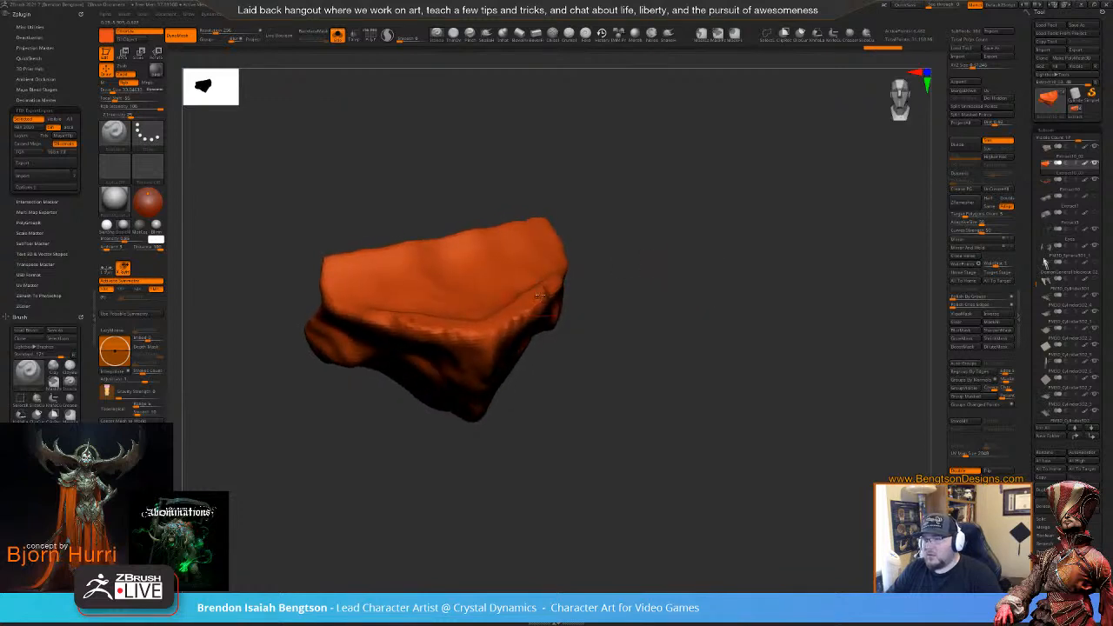
mouse_move(415, 335)
left_mouse_down()
mouse_move(533, 297)
mouse_move(513, 318)
left_mouse_up()
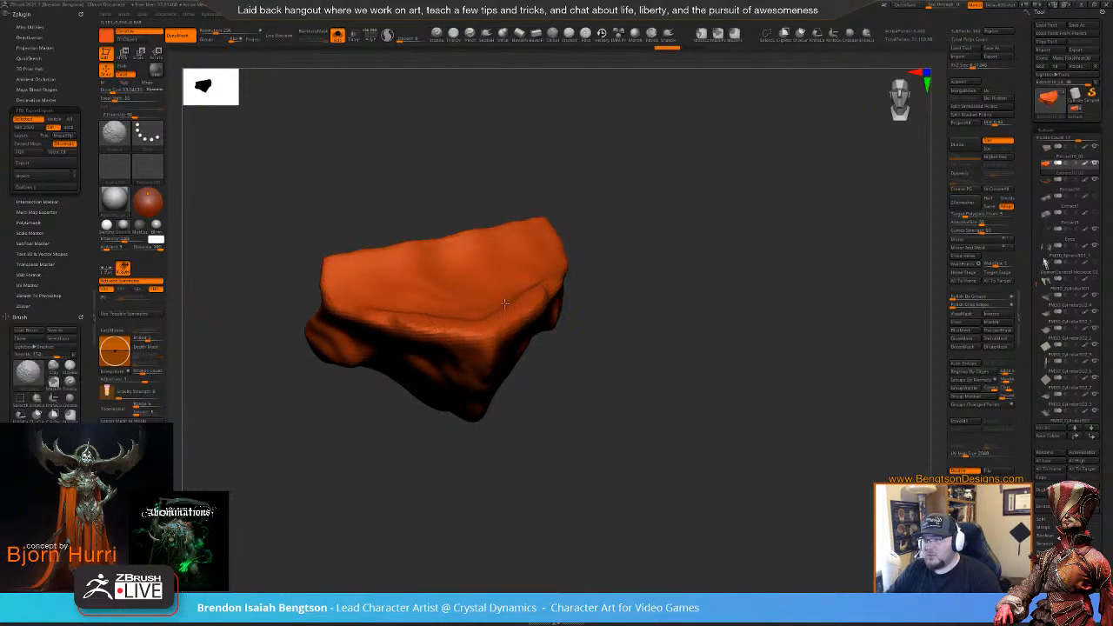
left_click_drag(477, 137, 502, 144)
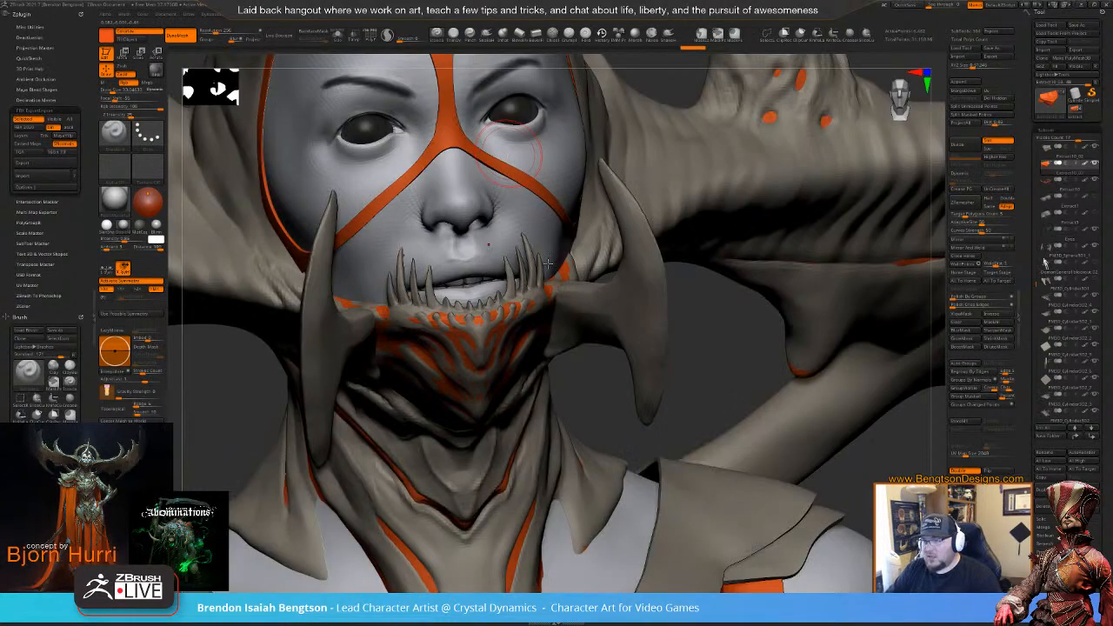
mouse_move(592, 390)
left_mouse_down()
mouse_move(644, 382)
mouse_move(730, 446)
mouse_move(693, 415)
left_mouse_up()
left_click_drag(467, 356, 606, 324)
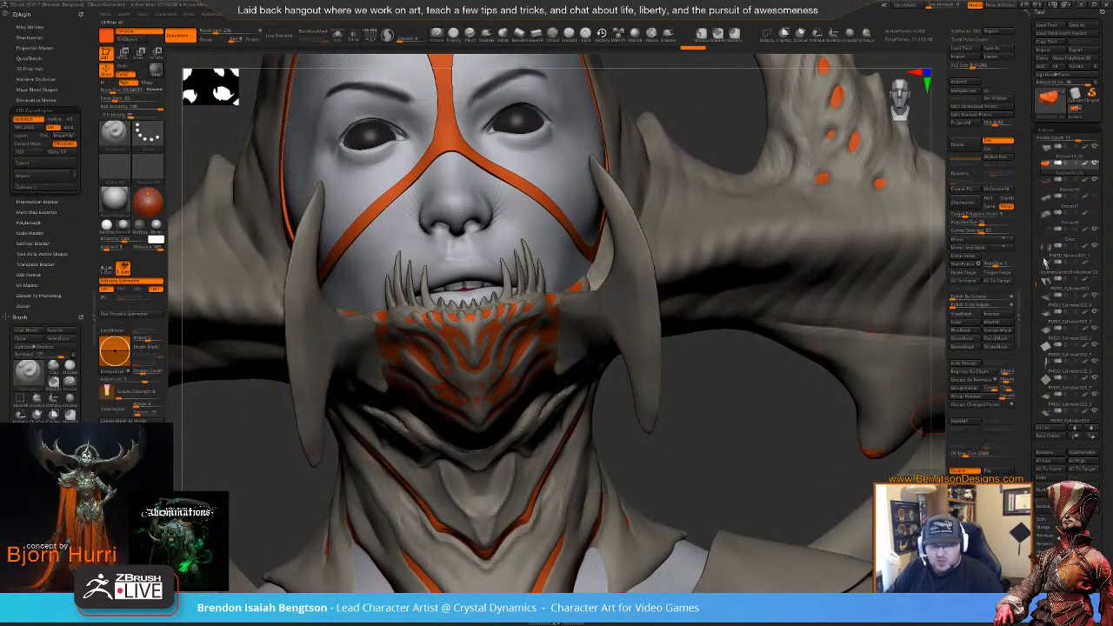
- Shrink the orange duplicate beneath the chin guard's surface with the Inflate deformation
scroll(1044, 261, "down", 10)
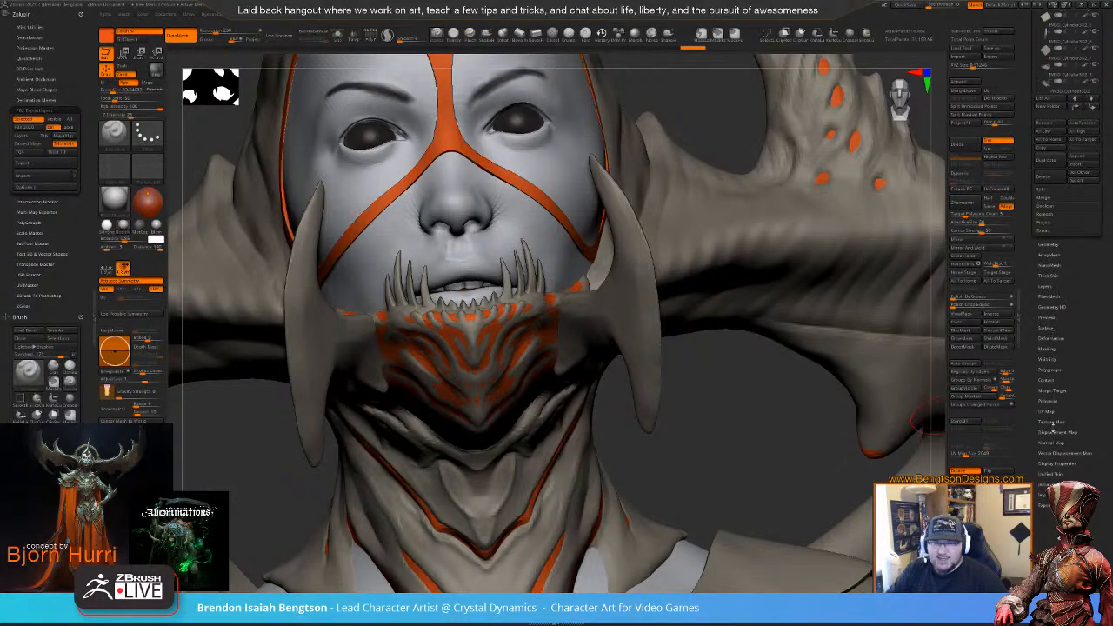
left_click(1052, 339)
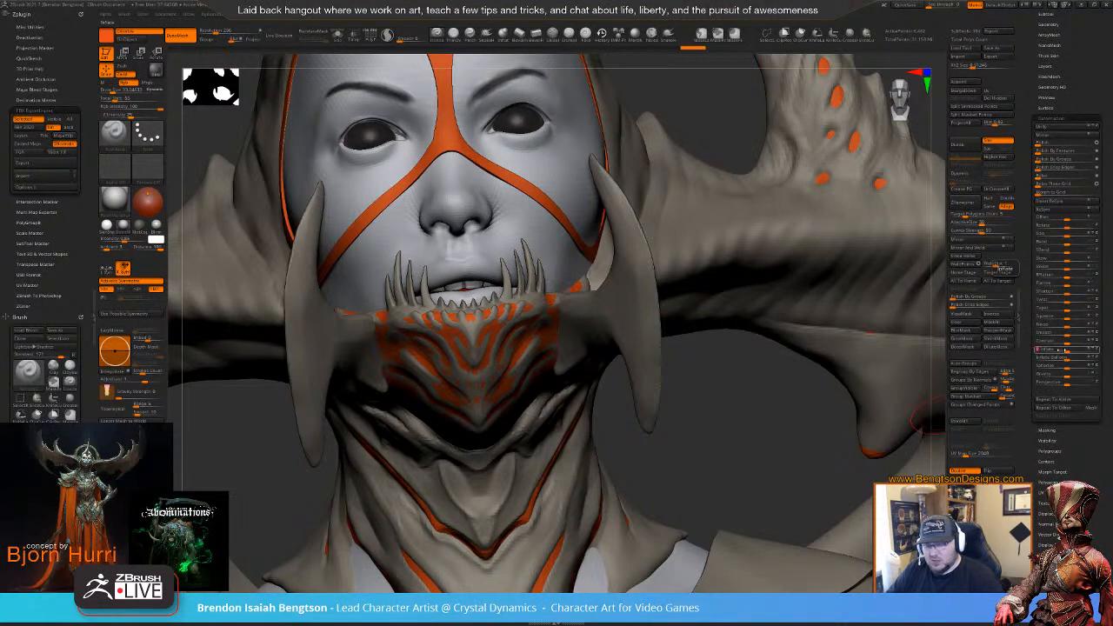
left_click(1061, 350)
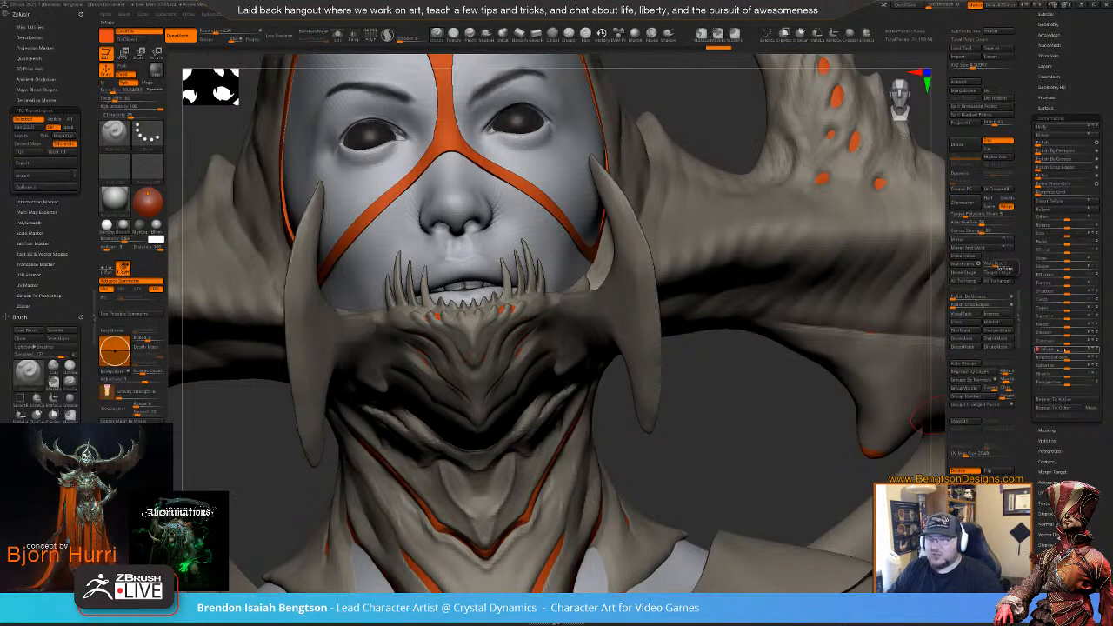
left_click_drag(675, 409, 731, 400)
- Switch to the Move Topological brush and select the orange duplicate beneath the chin guard
key("b")
key("m")
key("t")
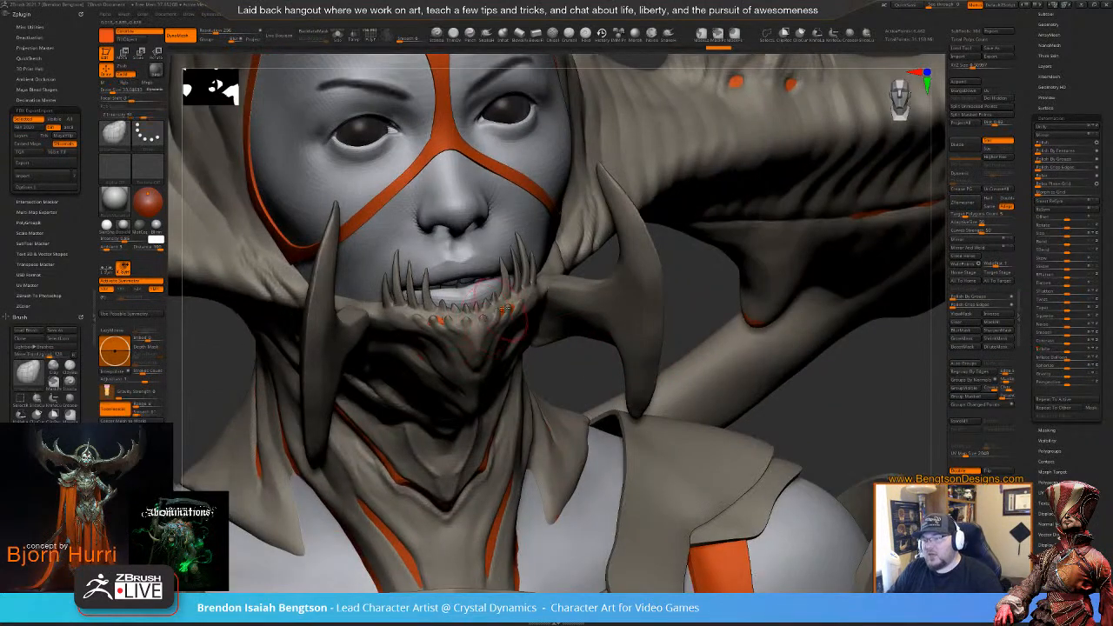
left_click(498, 324, "alt")
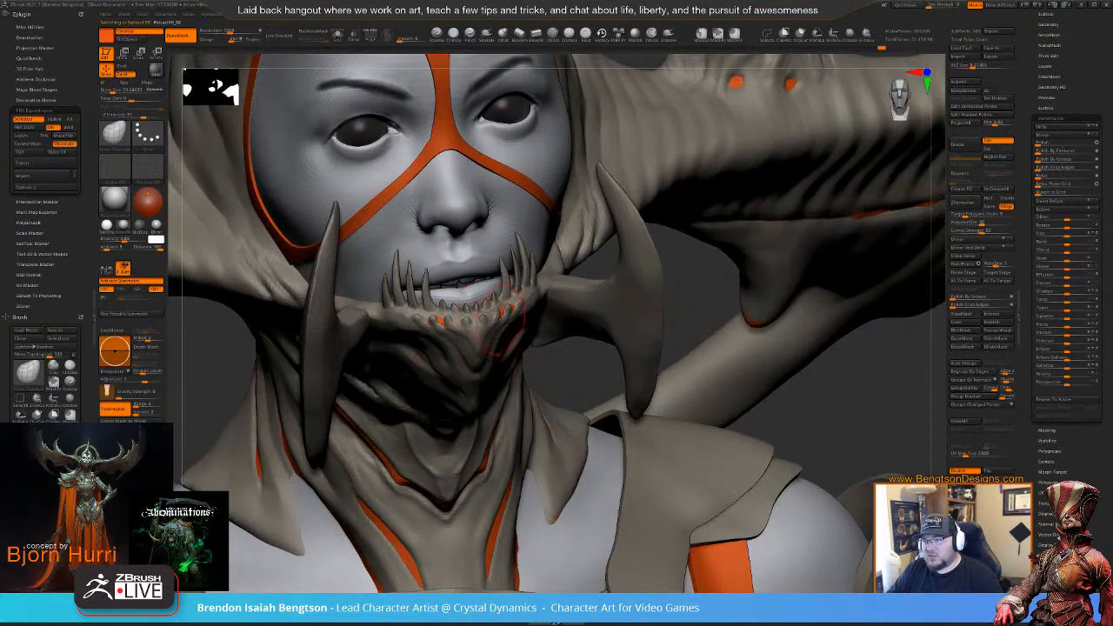
left_click(513, 313, "alt")
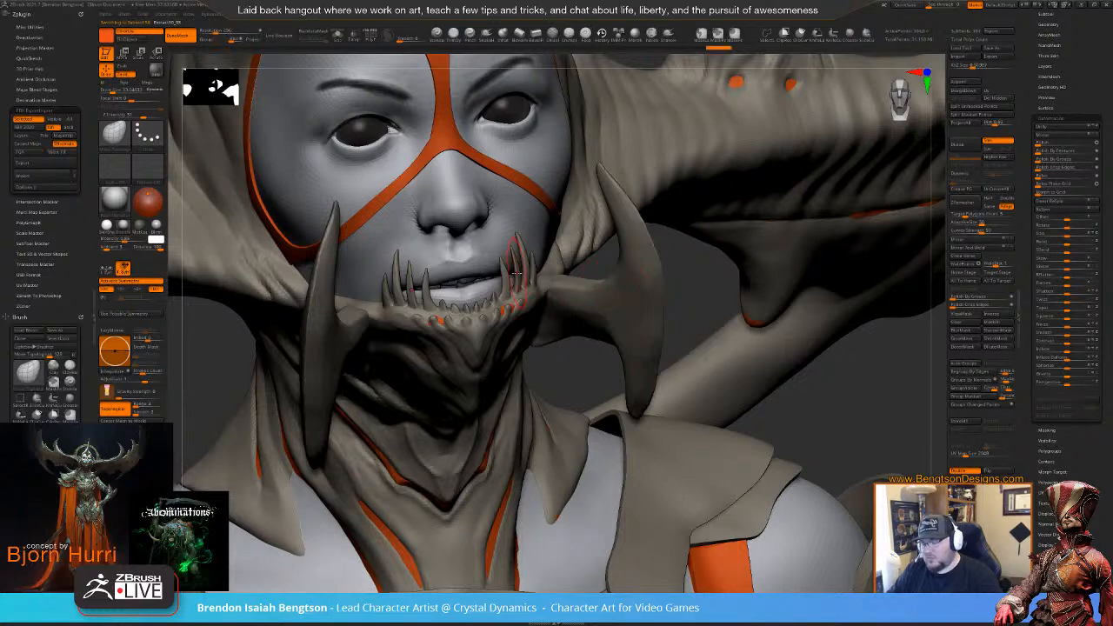
- Isolate the orange inner layer, smooth its surface and ridges, and show the whole character again
key("shift+s")
key("shift+s")
key("shift+s")
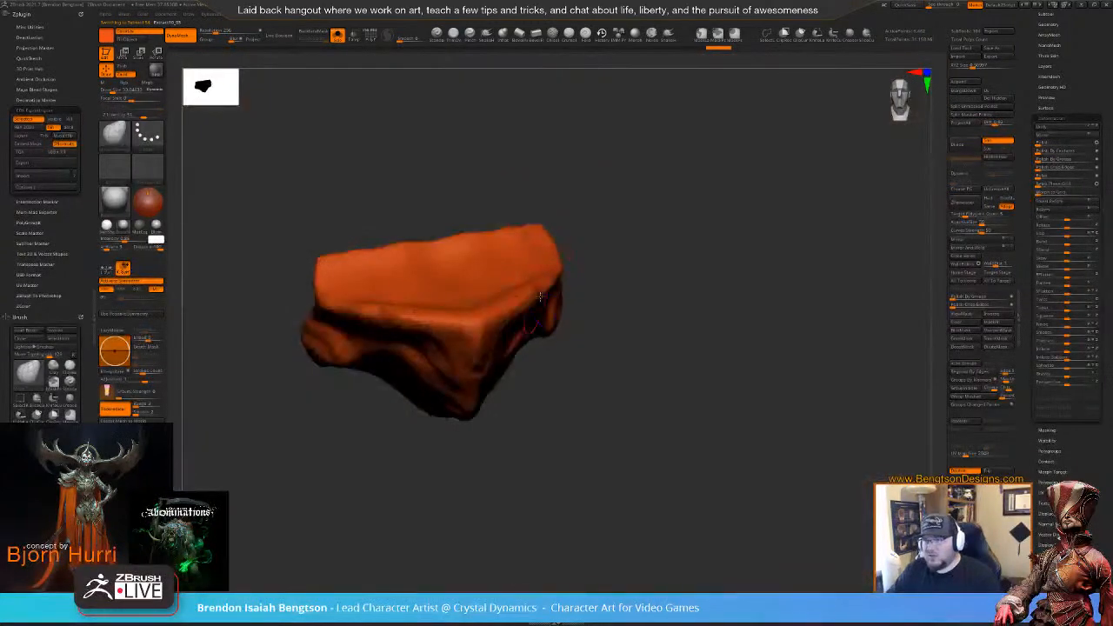
key("b")
key("m")
key("t")
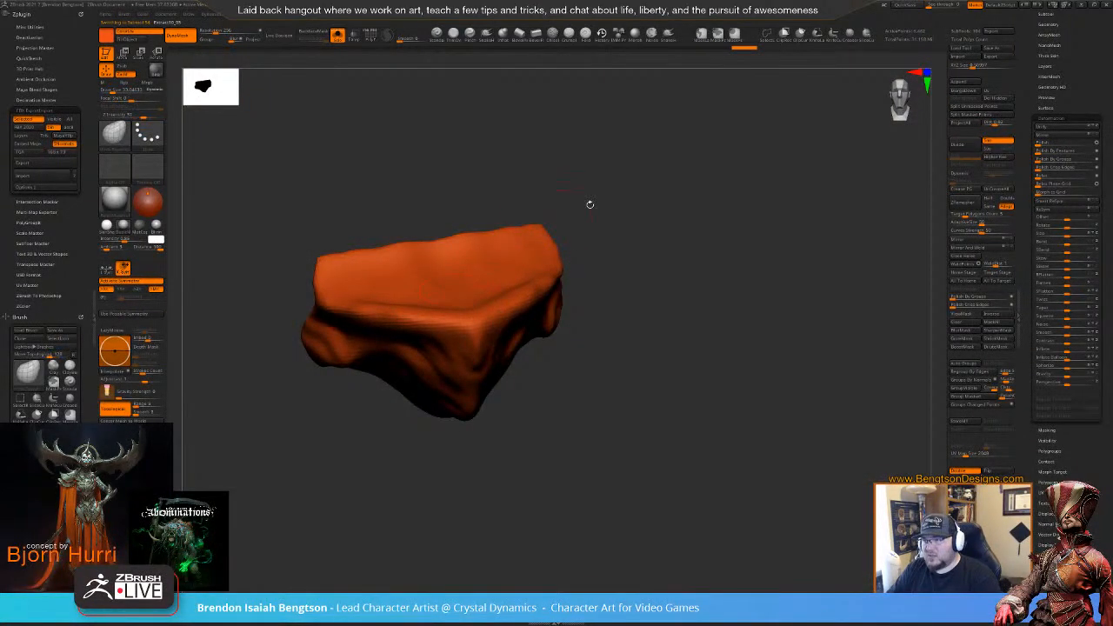
left_click_drag(654, 202, 648, 214)
key("shift")
key("space")
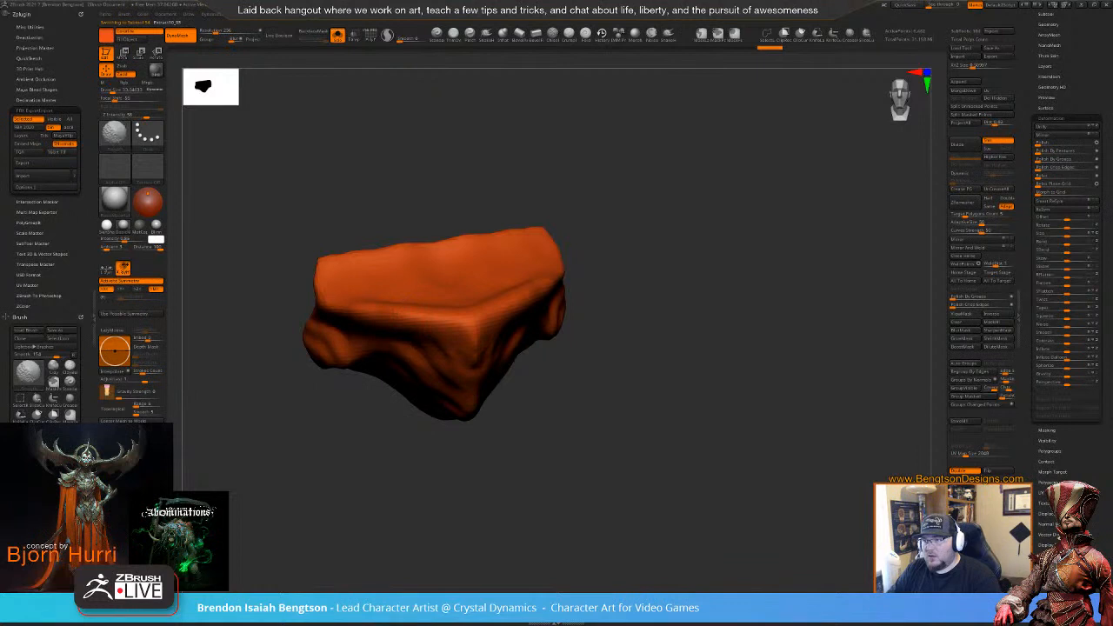
left_click_drag(450, 221, 297, 302)
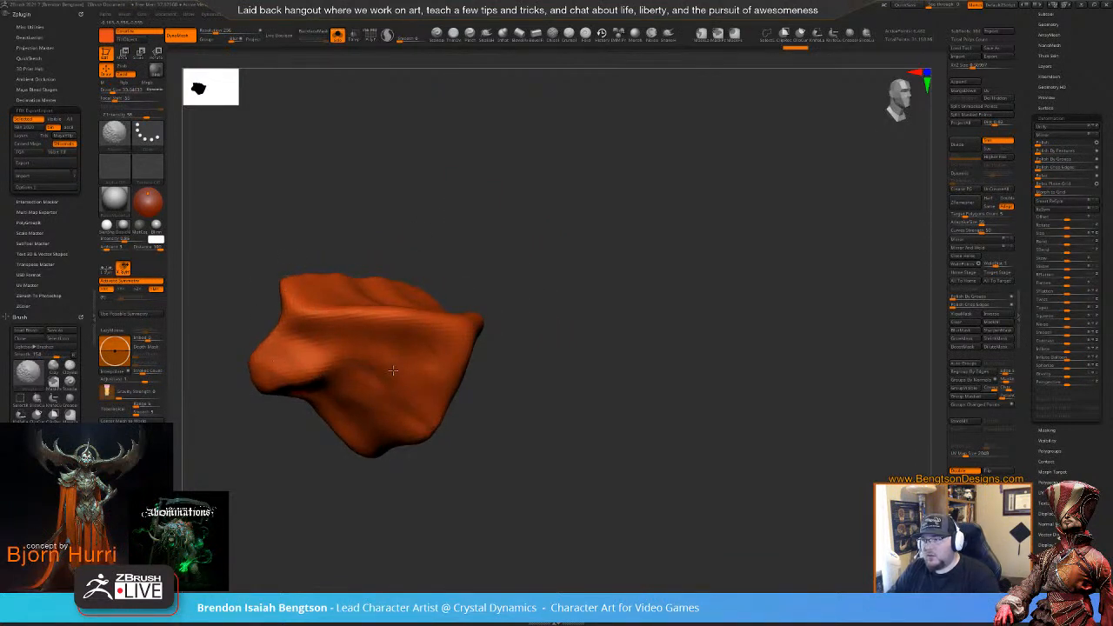
left_click_drag(582, 308, 629, 286)
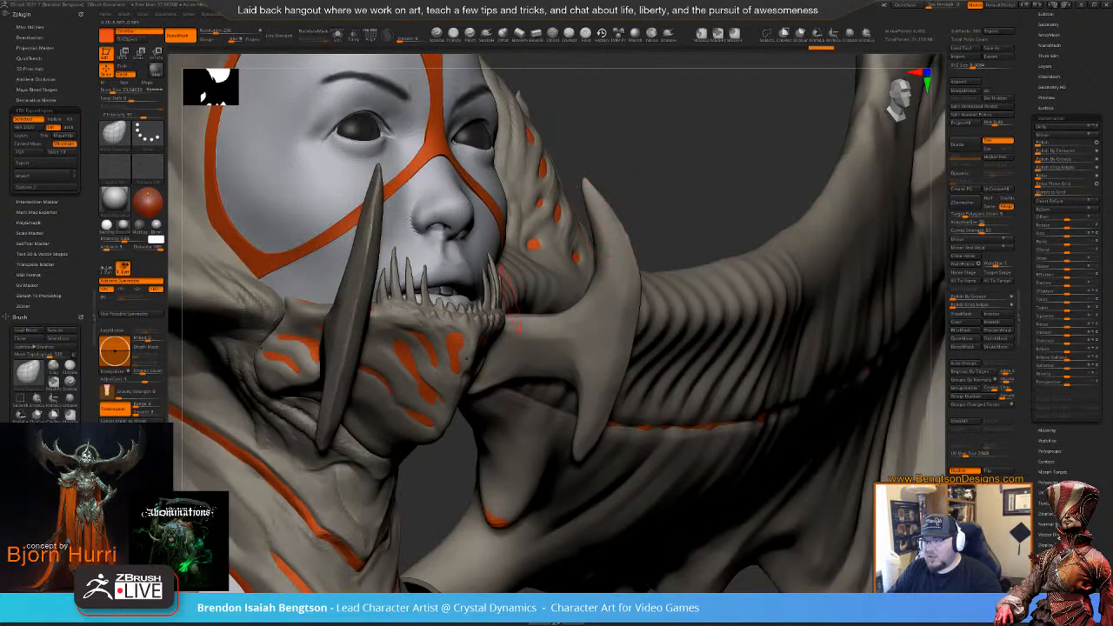
- Push the orange patches poking through the side of the chin guard back beneath its surface with Move Topological
key("space")
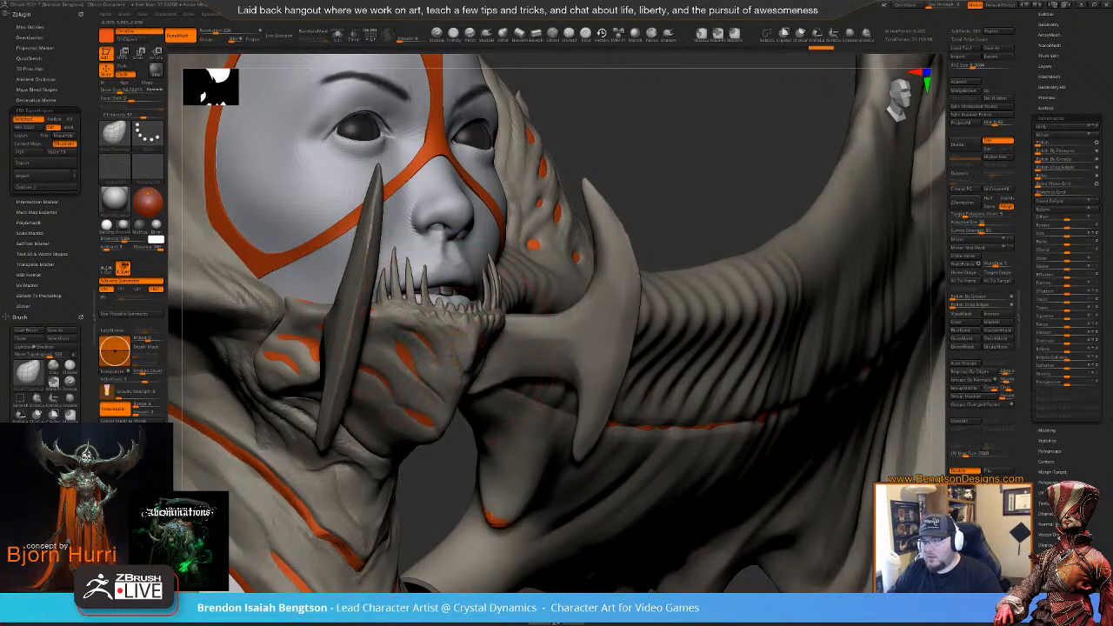
key("space")
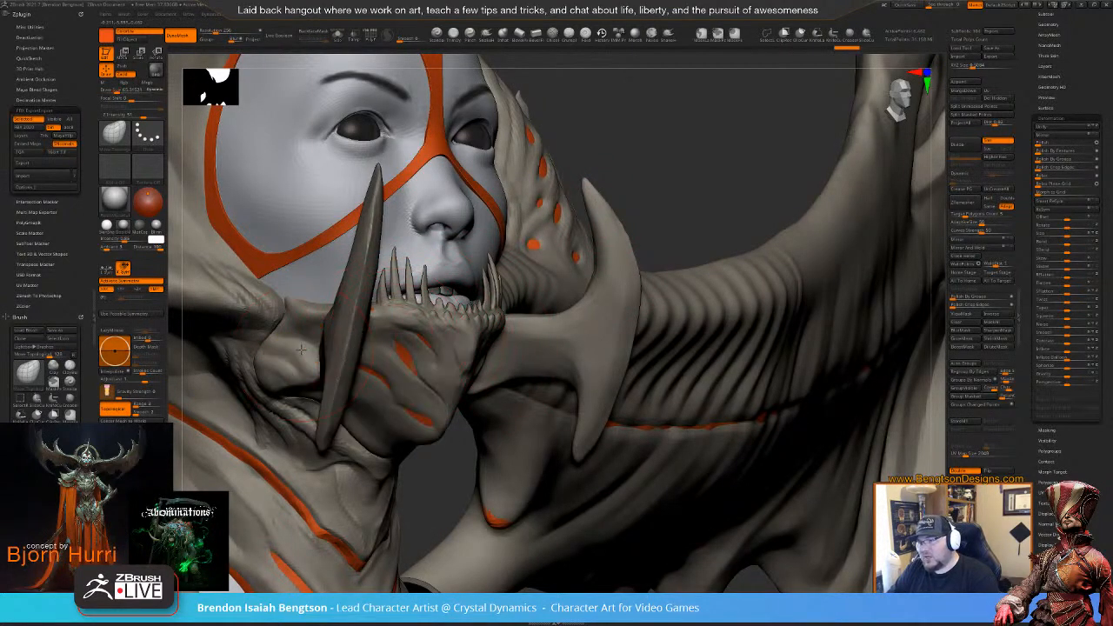
mouse_move(383, 309)
left_mouse_down()
mouse_move(417, 324)
mouse_move(402, 349)
left_mouse_up()
- Carve a groove between the teeth and the bumps along the chin guard's upper rim with the Dam Standard brush
mouse_move(476, 330)
right_mouse_down()
mouse_move(408, 303)
mouse_move(470, 322)
right_mouse_up()
key("b")
key("d")
key("s")
left_click(469, 315, "alt")
key("space")
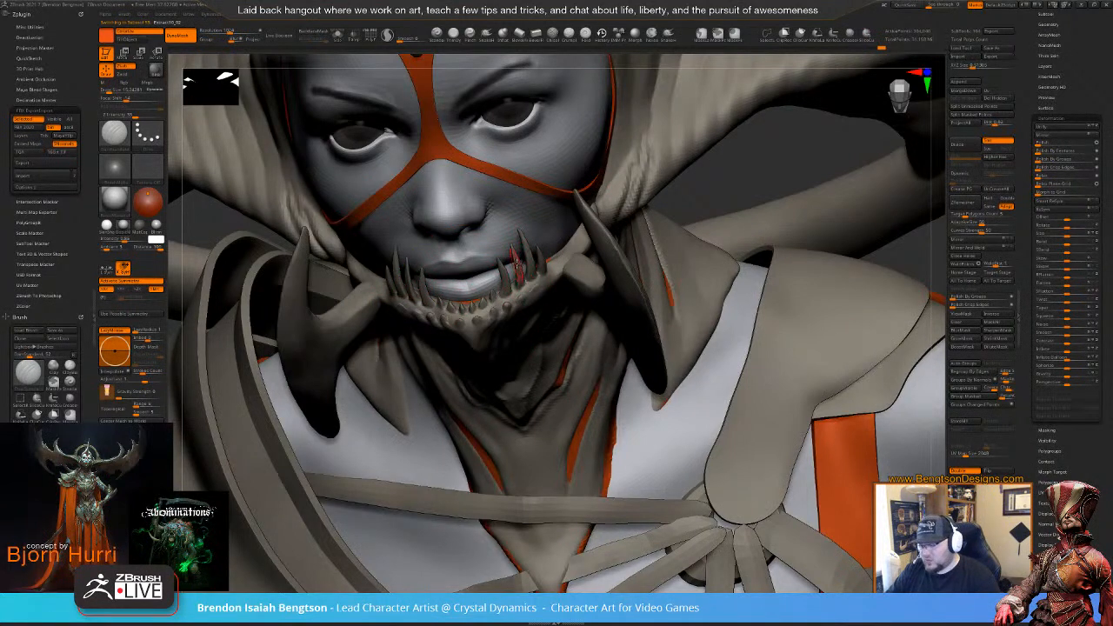
key("alt+s")
key("alt+s")
right_click_drag(479, 280, 379, 304, "ctrl")
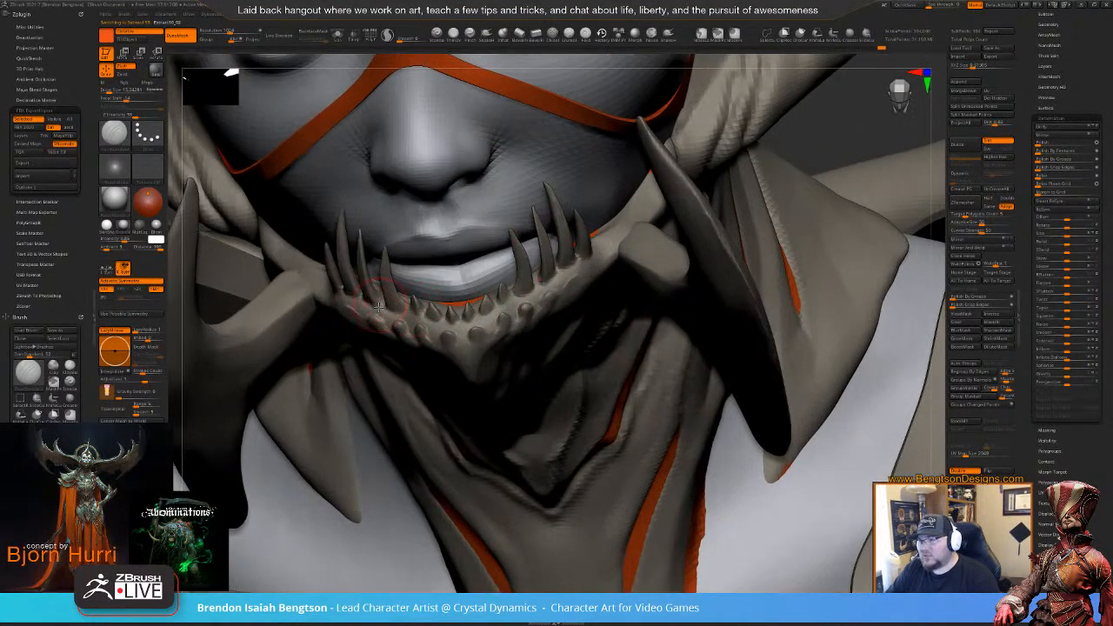
key("space")
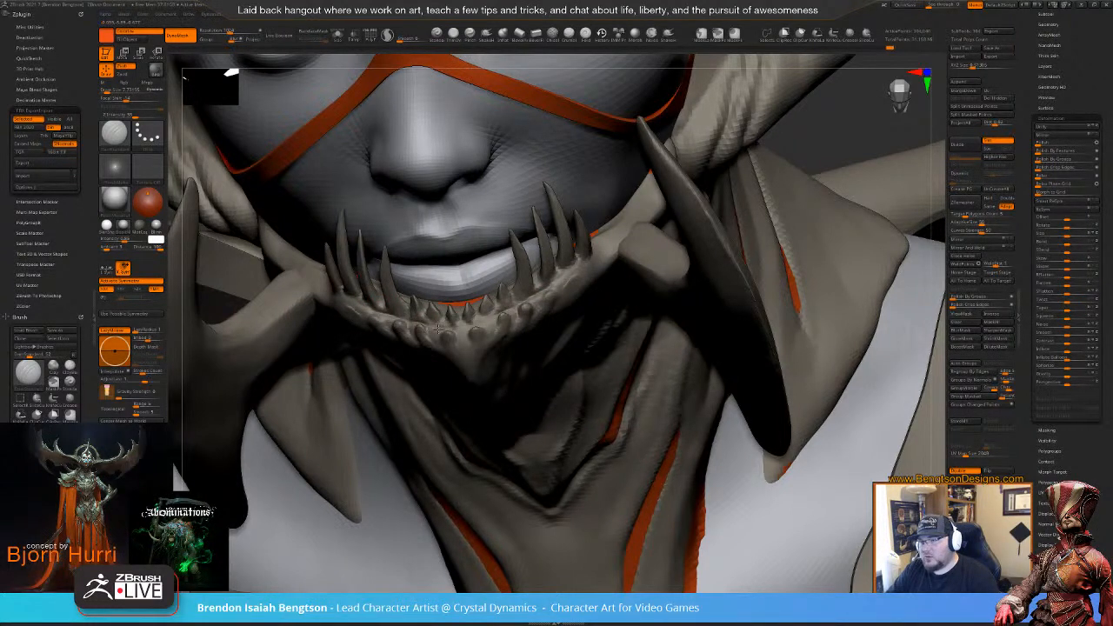
left_click_drag(430, 328, 474, 323)
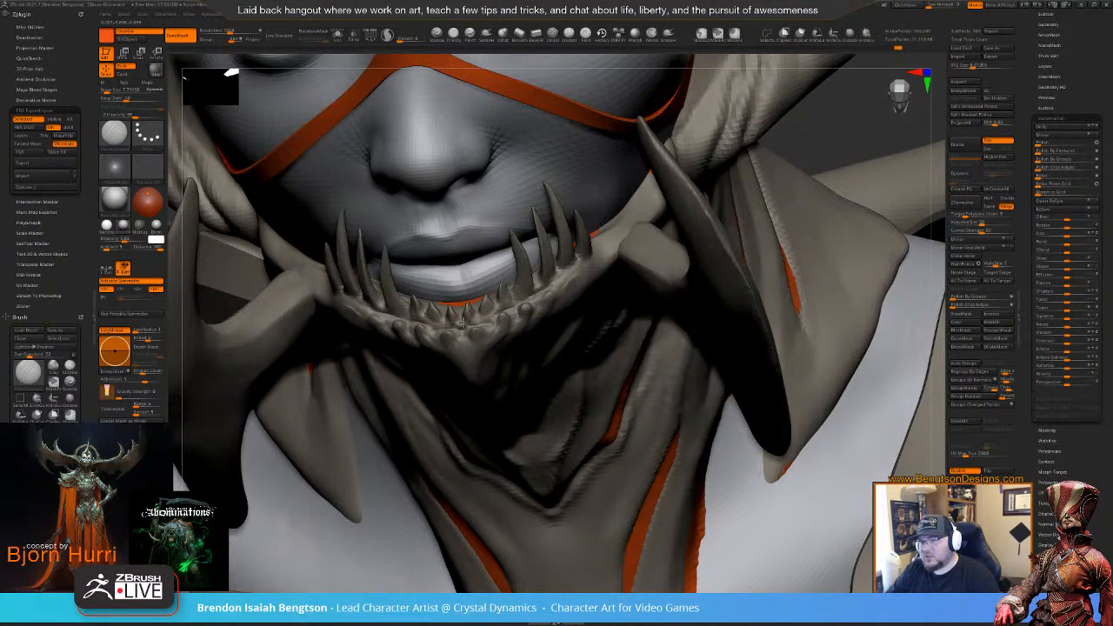
- Pull the orange inner layer up into the groove between the teeth and bumps with the Move Topological brush
left_click(460, 311, "alt")
right_click_drag(451, 305, 461, 243)
key("b")
key("m")
key("t")
key("space")
left_click(475, 335)
left_click_drag(474, 335, 474, 330)
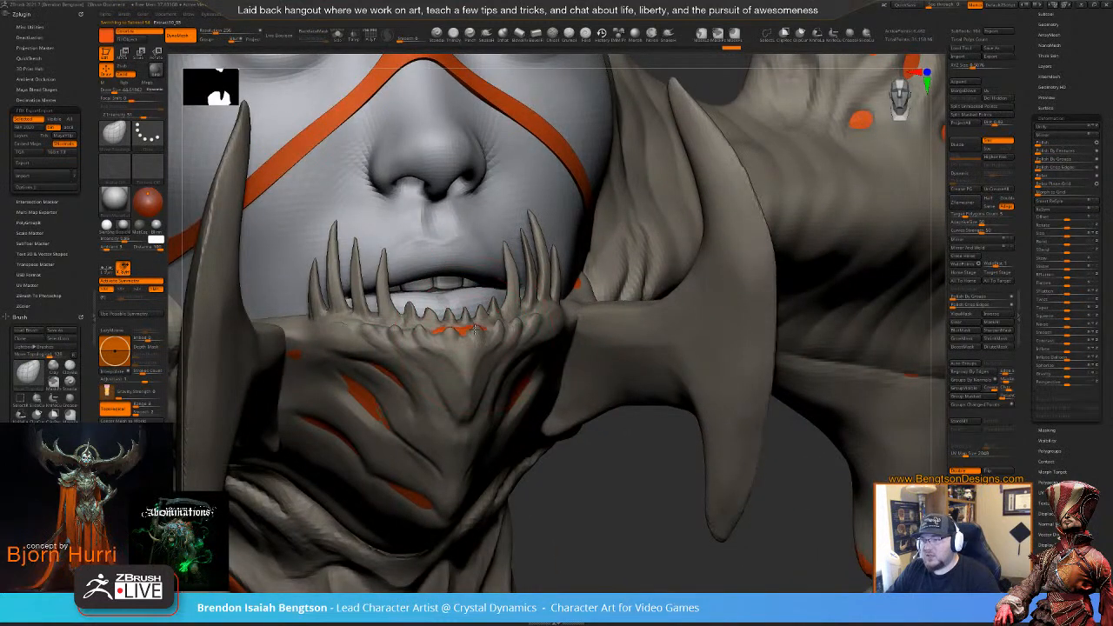
right_click_drag(475, 329, 512, 329)
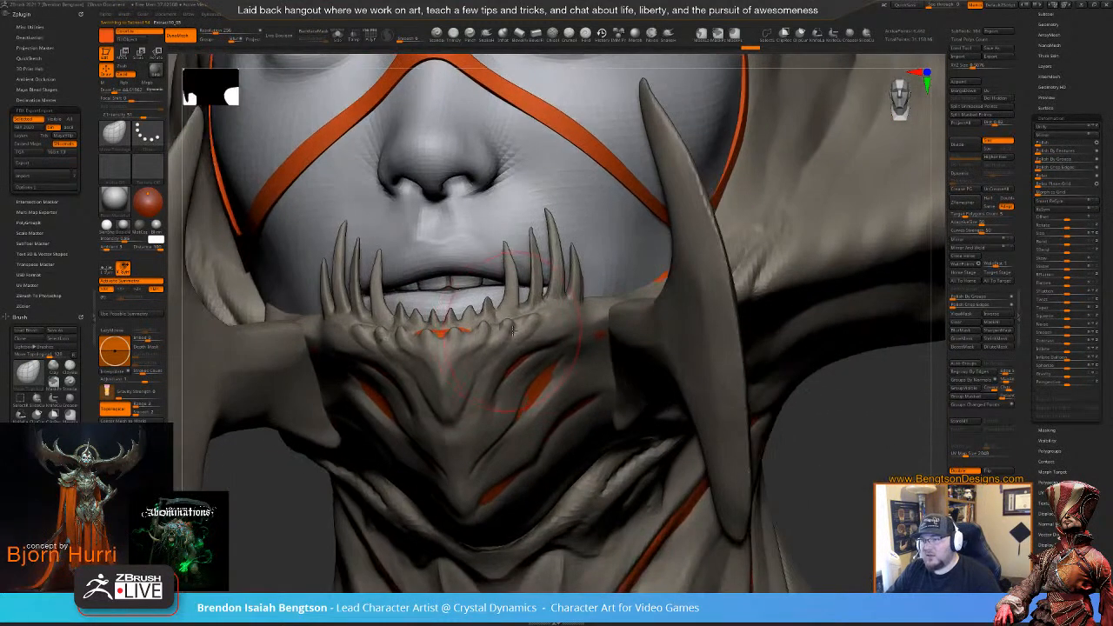
key("space")
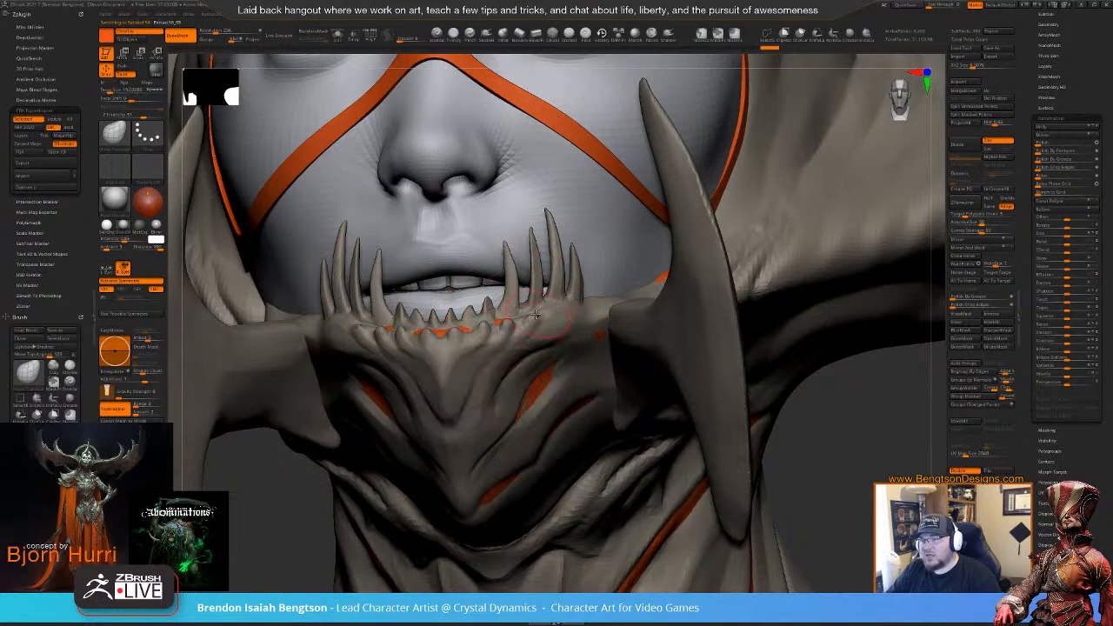
left_click_drag(528, 315, 534, 311)
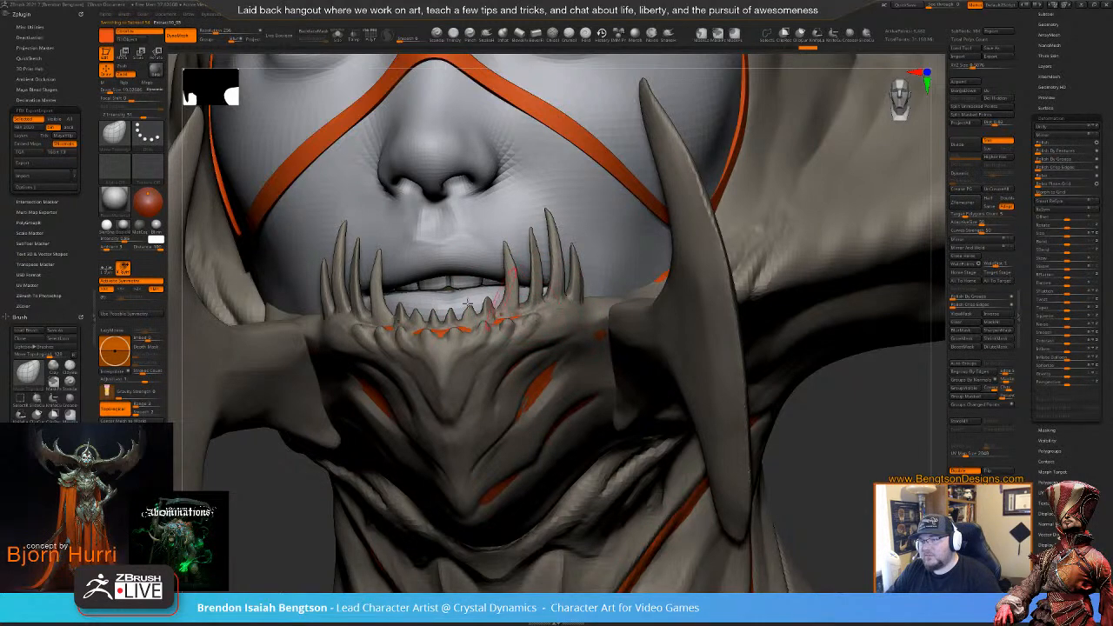
left_click_drag(401, 335, 408, 331)
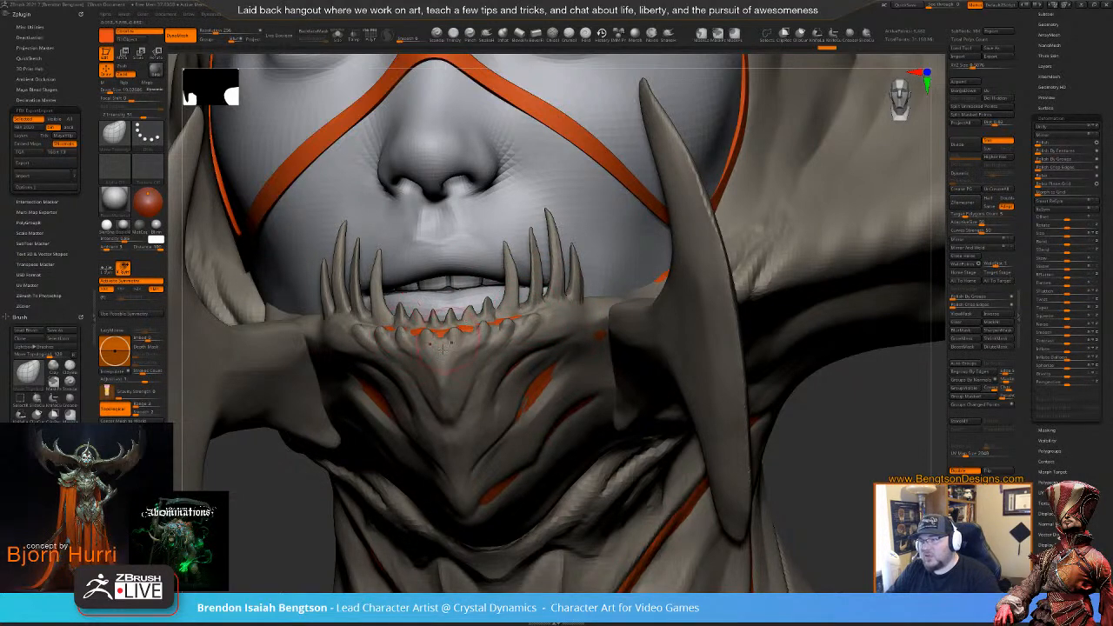
- Isolate the orange layer, raise its upper surface near the front edge, and show the whole character again
mouse_move(408, 331)
right_mouse_down()
mouse_move(383, 315)
mouse_move(451, 289)
right_mouse_up()
mouse_move(440, 294)
left_mouse_down()
mouse_move(470, 301)
mouse_move(453, 314)
left_mouse_up()
key("alt+s")
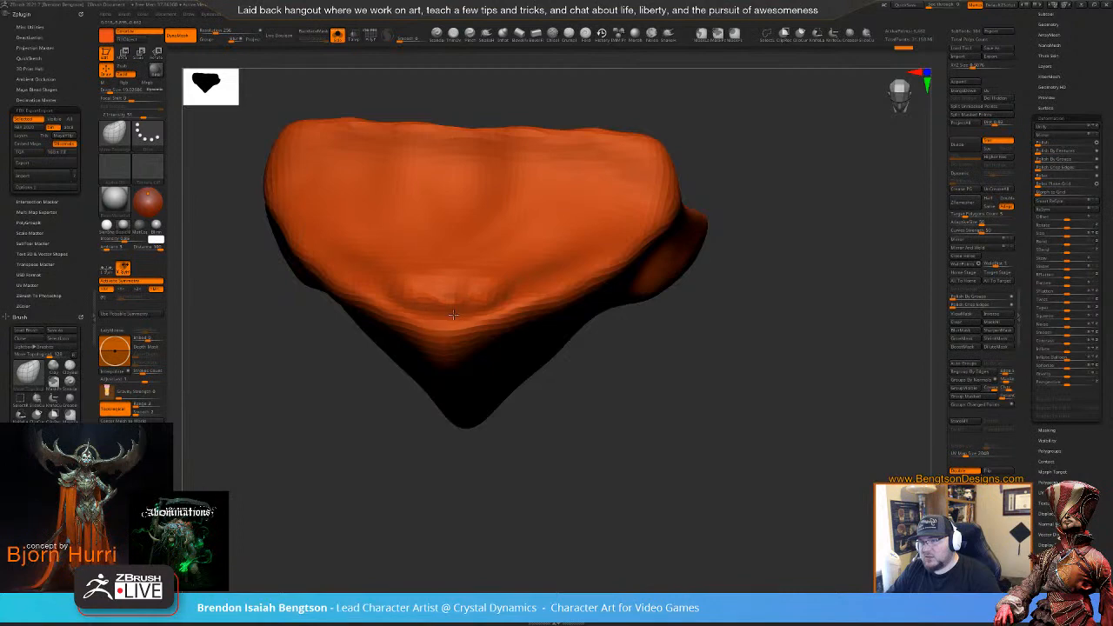
mouse_move(510, 293)
left_mouse_down()
mouse_move(553, 272)
mouse_move(559, 254)
mouse_move(544, 293)
mouse_move(546, 266)
left_mouse_up()
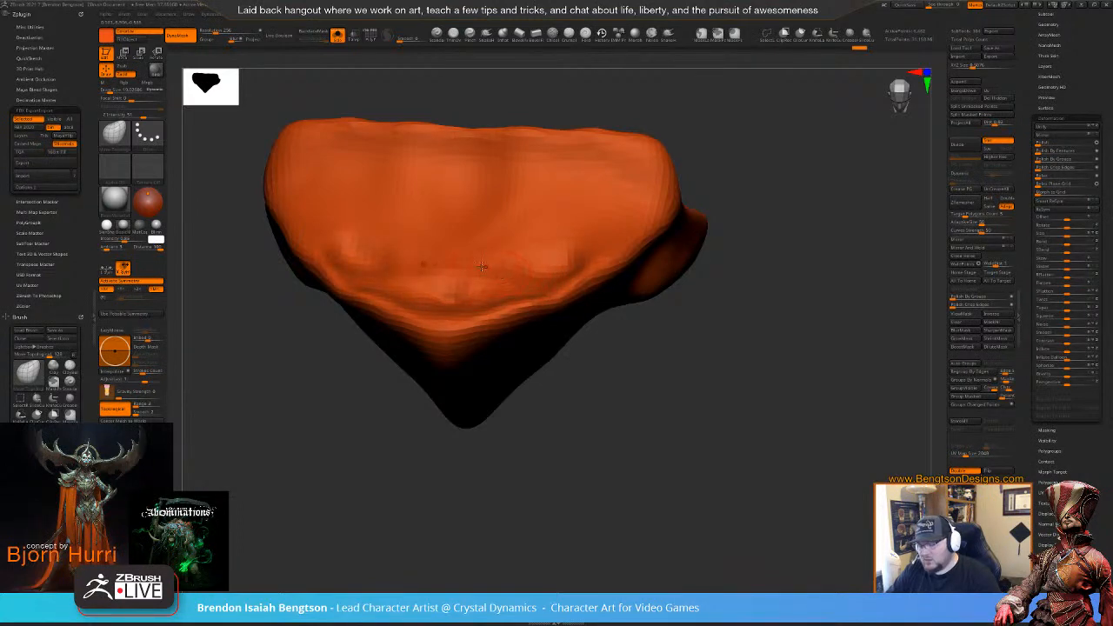
key("shift+s")
- Extend the groove between the chin guard's teeth and bumps toward the sides with the Dam Standard brush
mouse_move(492, 355)
right_mouse_down()
mouse_move(461, 352)
mouse_move(492, 346)
right_mouse_up()
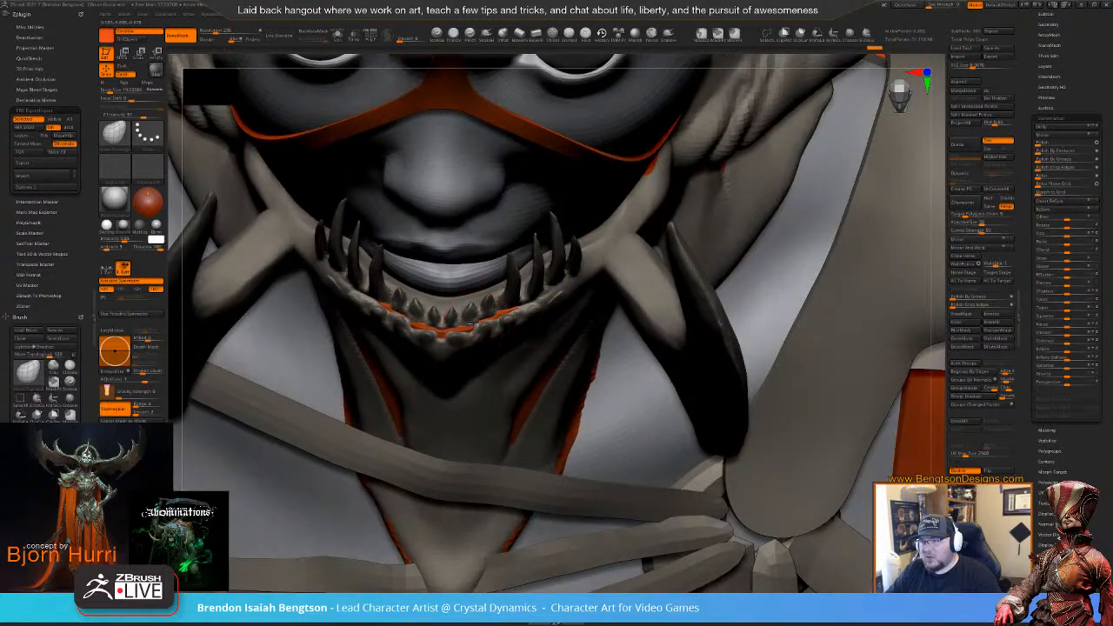
key("space")
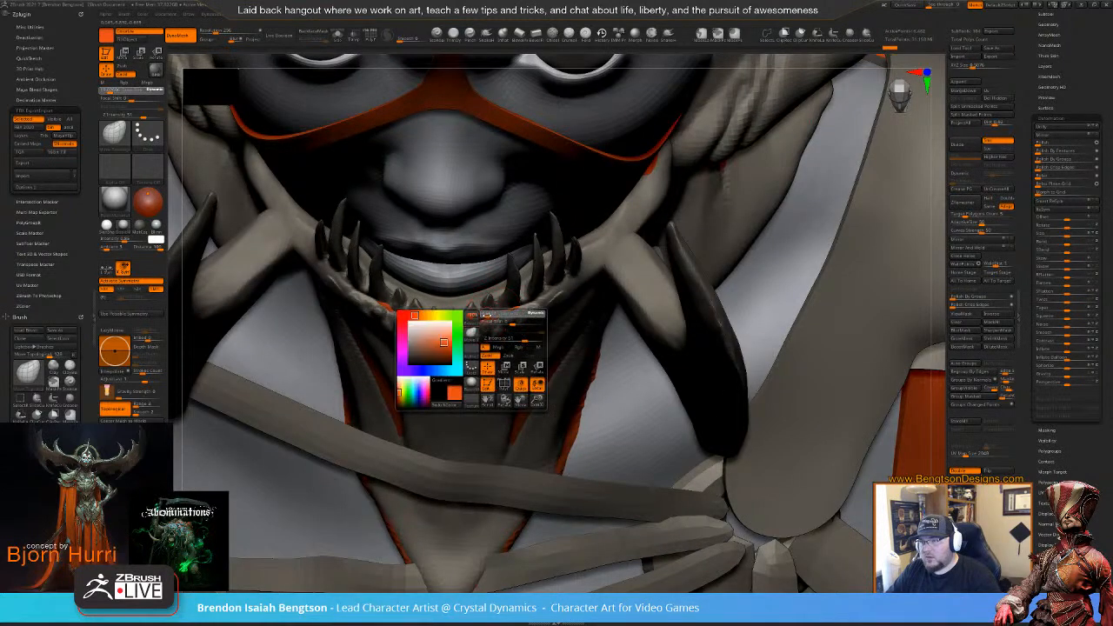
left_click_drag(488, 315, 483, 315)
mouse_move(483, 315)
right_mouse_down()
mouse_move(469, 322)
mouse_move(452, 298)
mouse_move(508, 161)
mouse_move(426, 362)
right_mouse_up()
right_click_drag(385, 305, 402, 323)
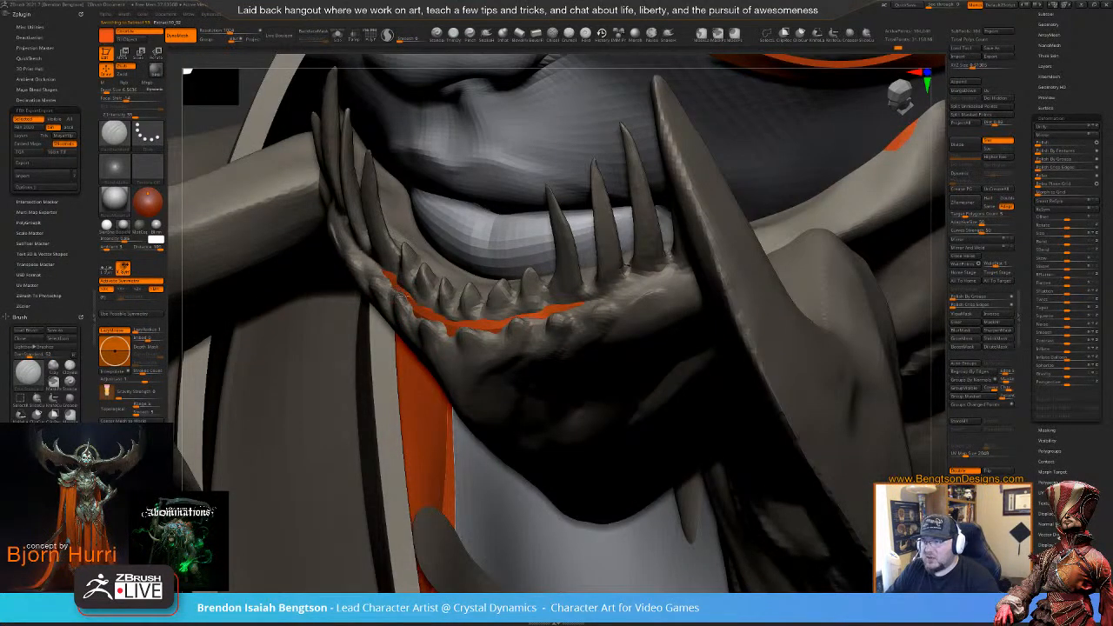
mouse_move(415, 315)
right_mouse_down()
mouse_move(454, 340)
mouse_move(470, 383)
mouse_move(454, 334)
right_mouse_up()
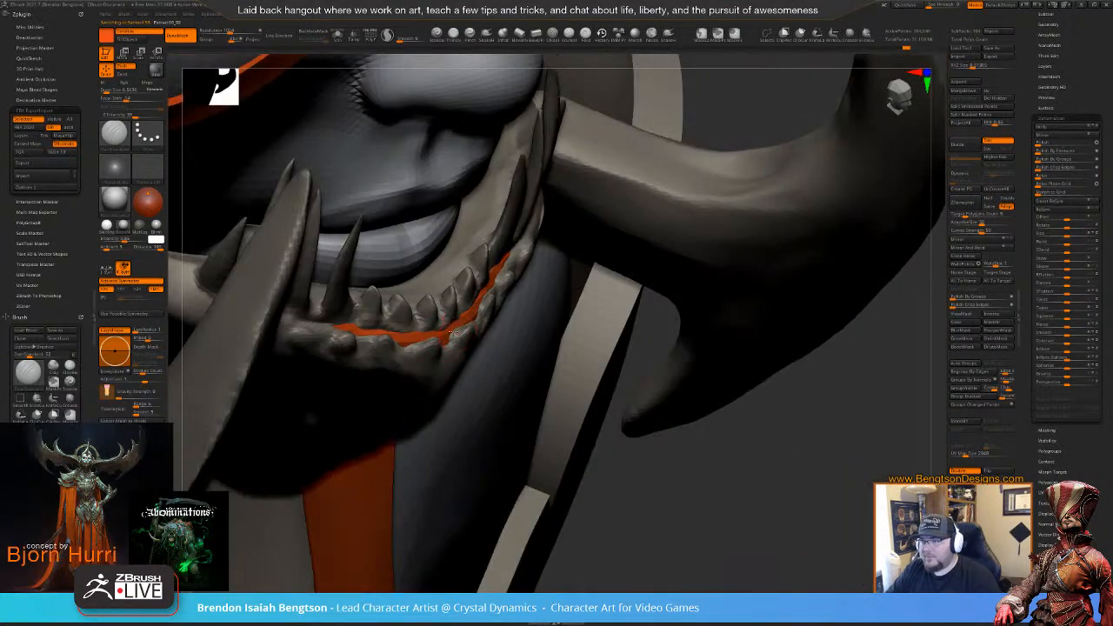
mouse_move(502, 425)
right_mouse_down("ctrl")
mouse_move(454, 346)
mouse_move(467, 369)
mouse_move(399, 339)
mouse_move(414, 328)
mouse_move(398, 281)
right_mouse_up("ctrl")
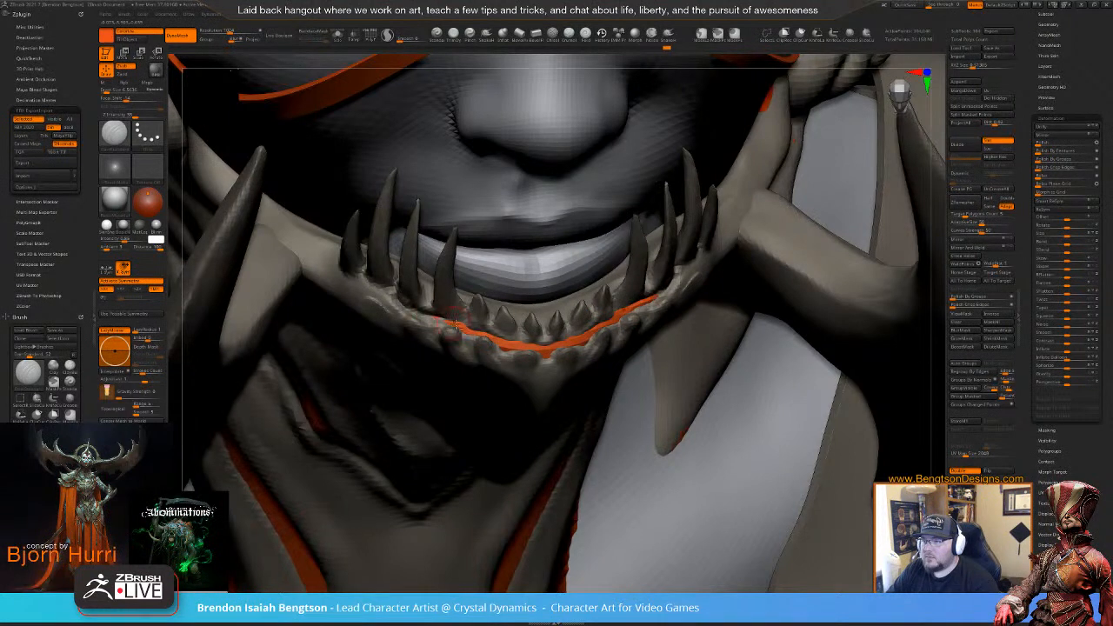
- Build up the orange layer along the rim groove between the teeth and bumps with the Clay Buildup brush
key("b")
key("c")
key("b")
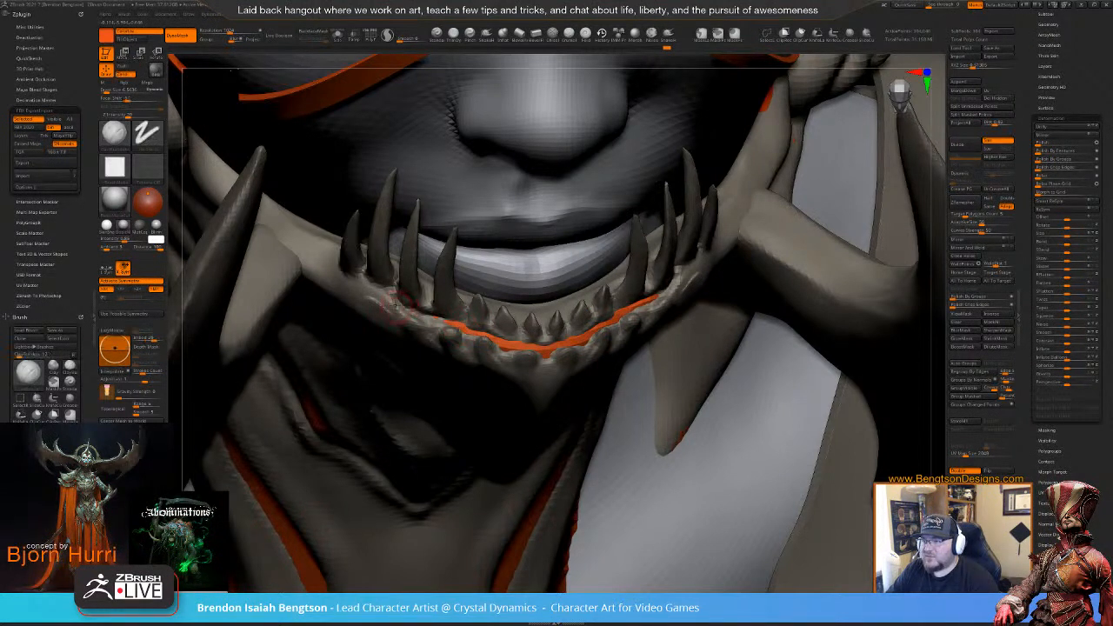
left_click_drag(411, 307, 466, 331)
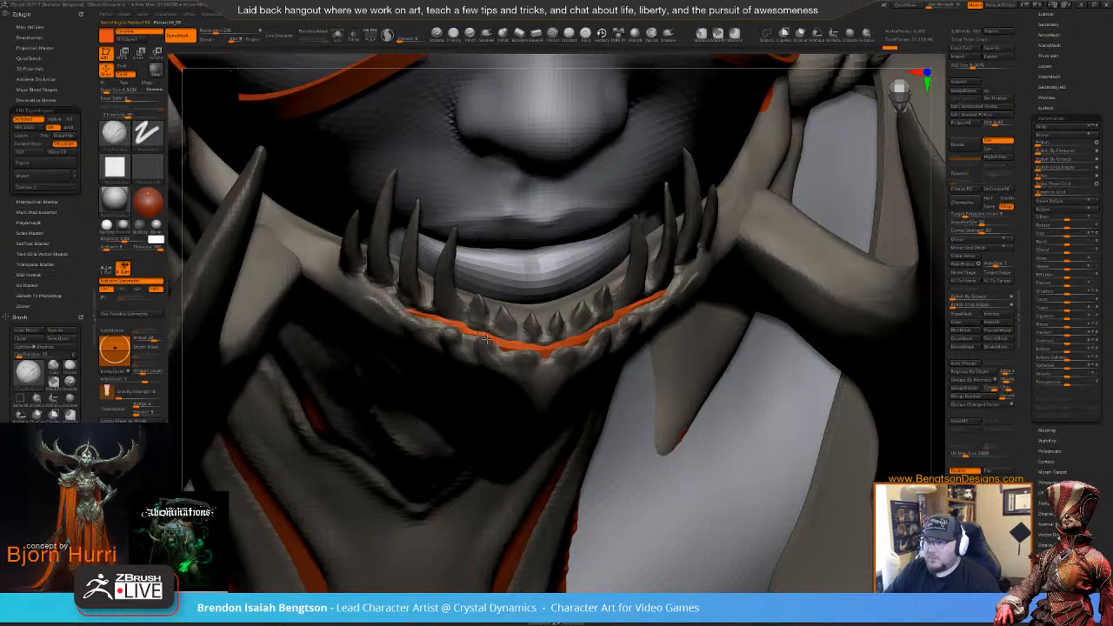
left_click_drag(487, 338, 511, 345)
- Push the orange patch showing through beside the large side tusk back beneath the chin guard with Move Topological
right_click_drag(580, 381, 547, 293, "ctrl")
mouse_move(501, 262)
right_mouse_down()
mouse_move(509, 271)
mouse_move(487, 285)
right_mouse_up()
key("b")
key("m")
key("t")
key("space")
mouse_move(502, 239)
left_mouse_down()
mouse_move(513, 239)
mouse_move(472, 216)
left_mouse_up()
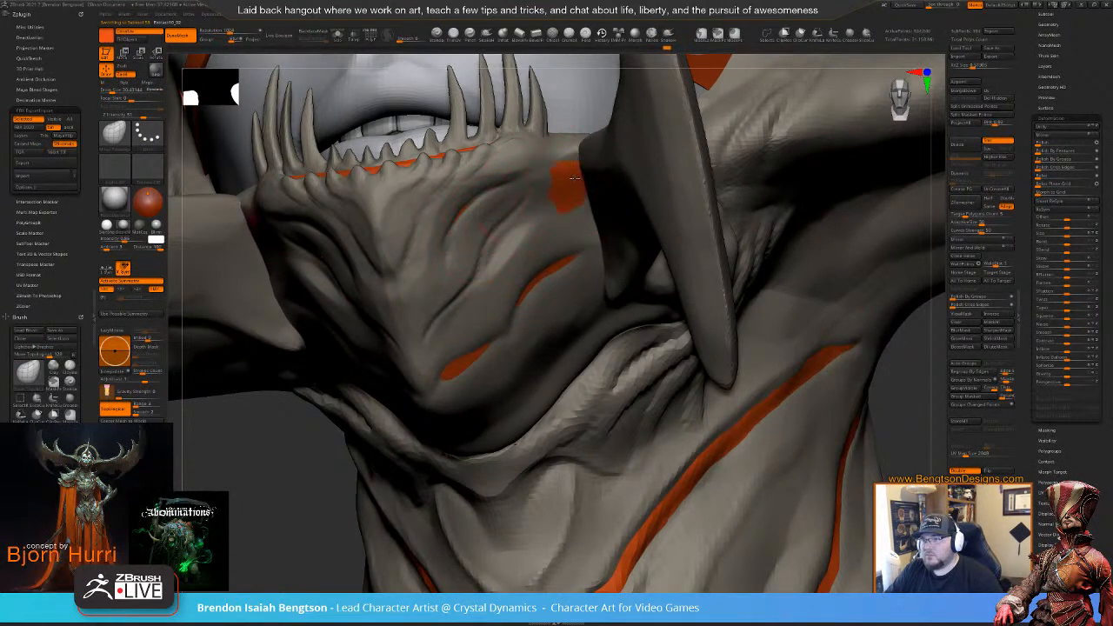
left_click_drag(569, 191, 569, 193)
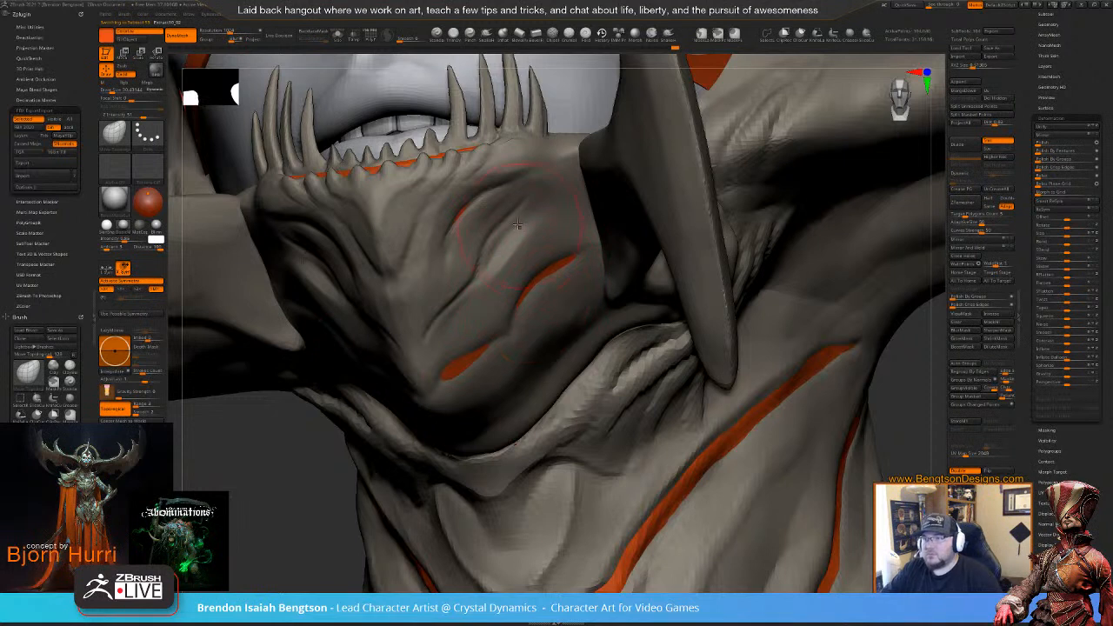
- Carve the upper crease on the side of the jaw guard into a curved slit using the Dam Standard brush at a small size
key("b")
key("d")
key("s")
key("space")
left_click_drag(486, 199, 476, 200)
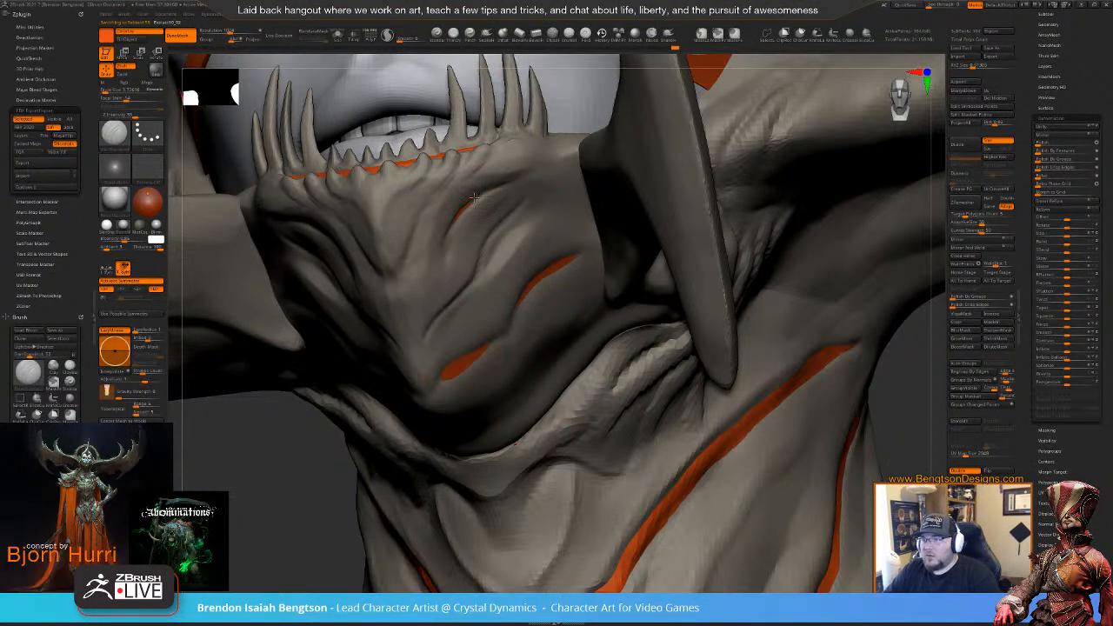
left_click_drag(453, 231, 443, 259)
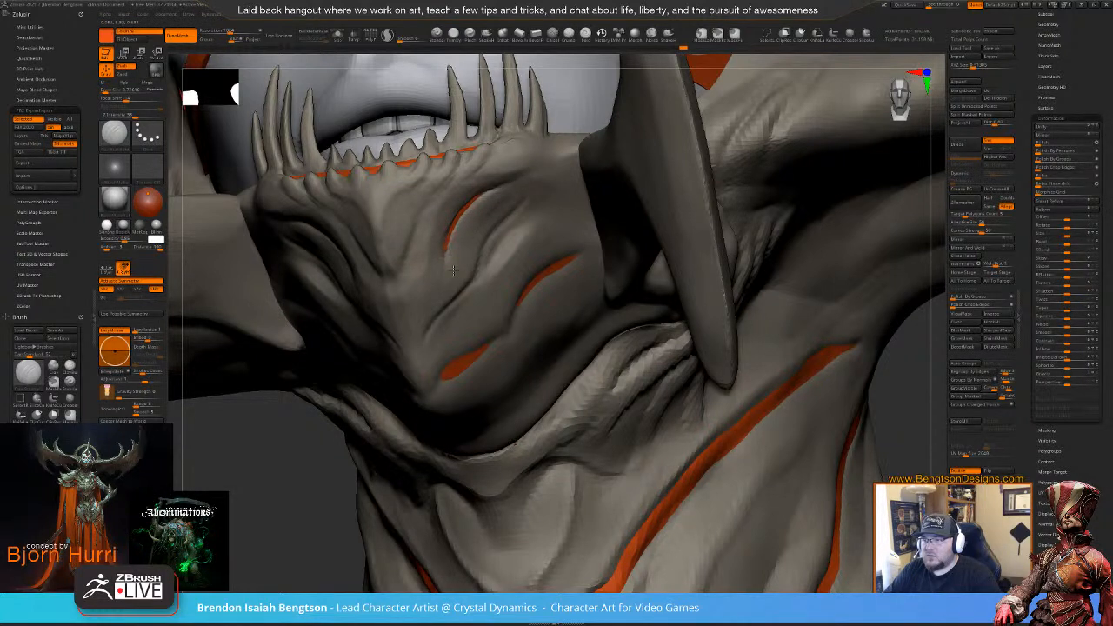
- Carve a second slanted slit along the crease beside the first one, exposing the orange layer, and extend its lower end
left_click_drag(454, 270, 515, 207)
left_click_drag(513, 211, 482, 264)
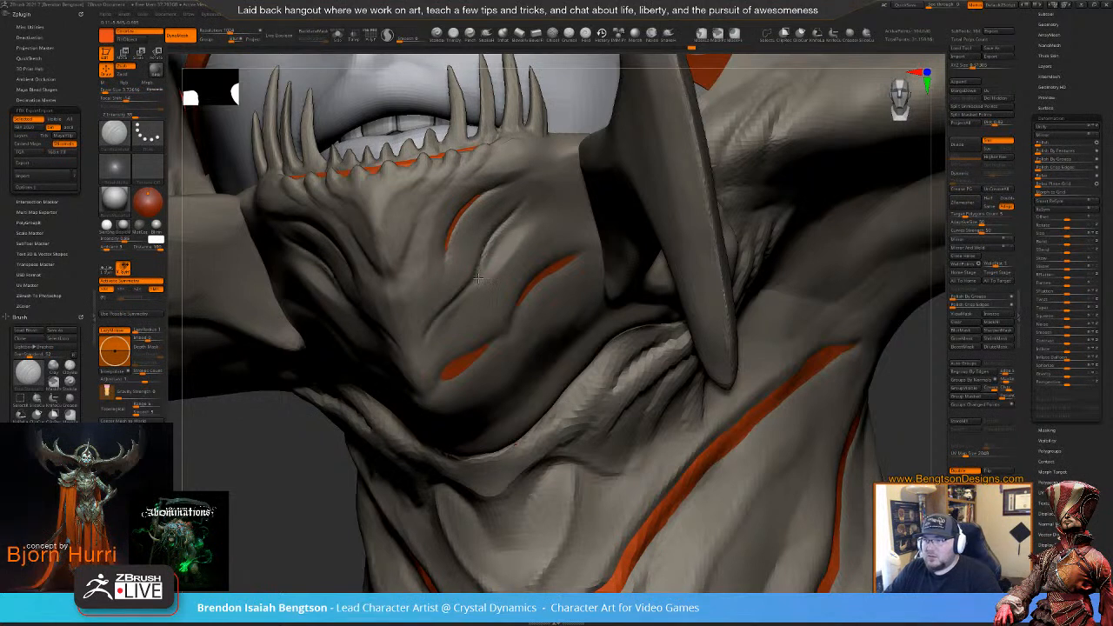
key("space")
left_click_drag(508, 220, 484, 261)
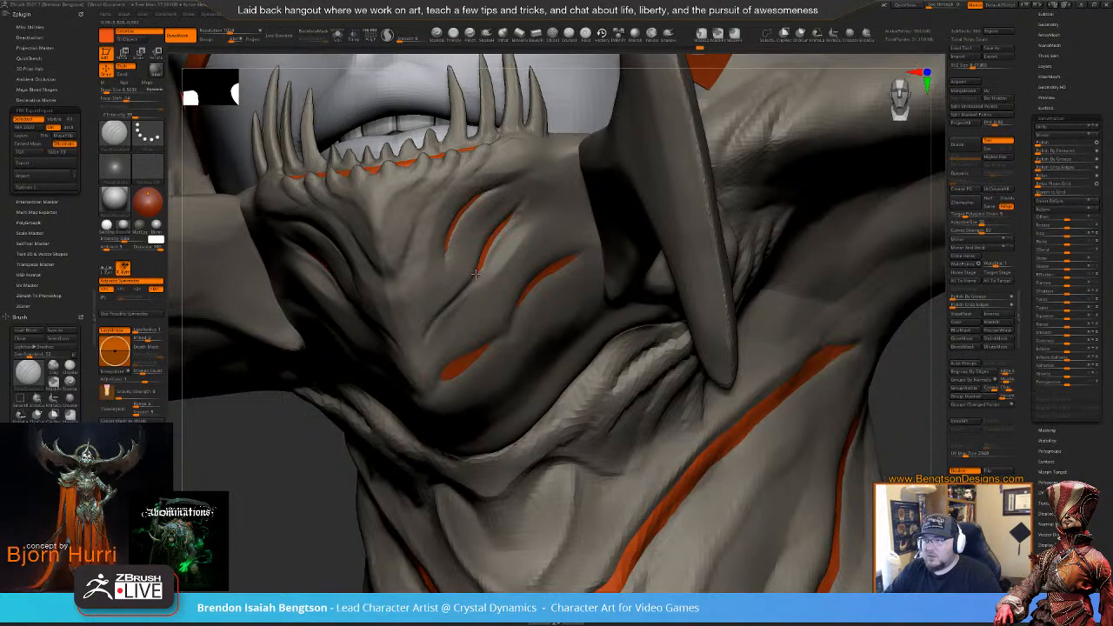
left_click_drag(445, 310, 441, 313)
- Push the two lower orange slits on the side of the jaw guard closed with the Move Topological brush
mouse_move(450, 348)
right_mouse_down()
mouse_move(452, 321)
mouse_move(461, 382)
mouse_move(553, 383)
mouse_move(529, 374)
mouse_move(539, 479)
mouse_move(513, 491)
right_mouse_up()
key("b")
key("c")
key("b")
key("b")
key("m")
key("t")
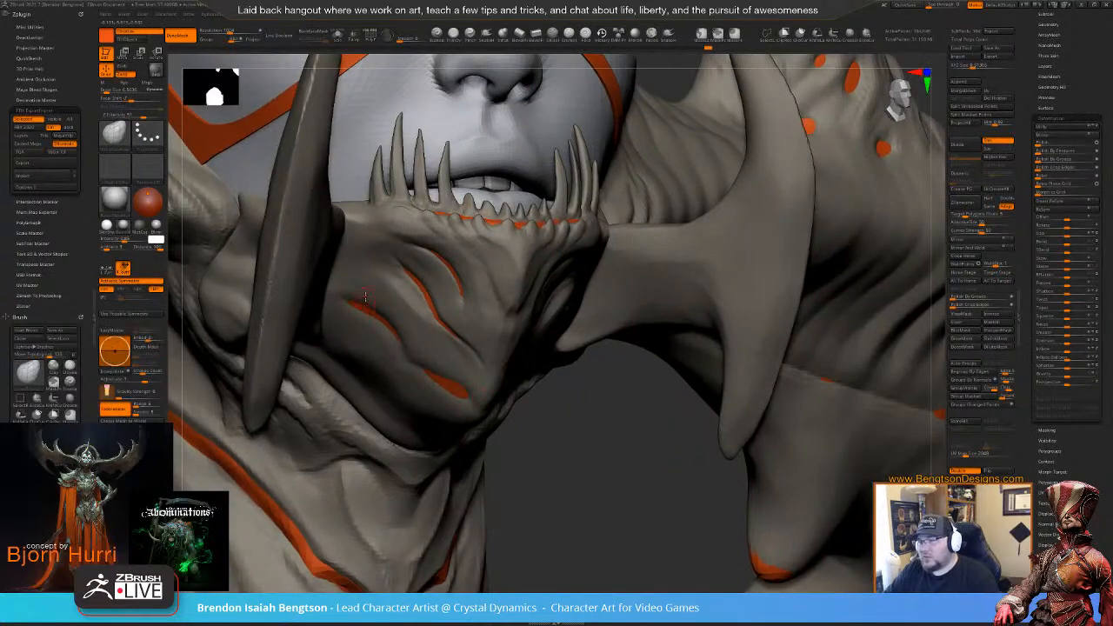
key("space")
left_click_drag(332, 283, 372, 320)
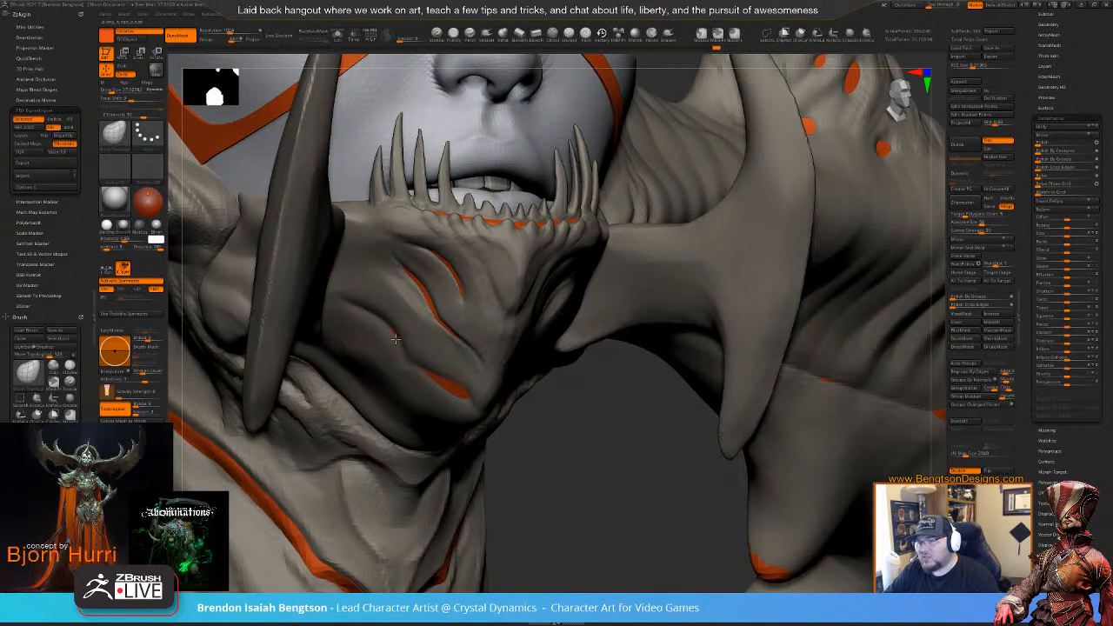
left_click_drag(441, 379, 454, 389)
- Build up the jaw guard's upper corner below the outer fangs with a small Clay Buildup brush
right_click_drag(541, 449, 487, 261, "ctrl")
right_click_drag(572, 263, 566, 259, "shift")
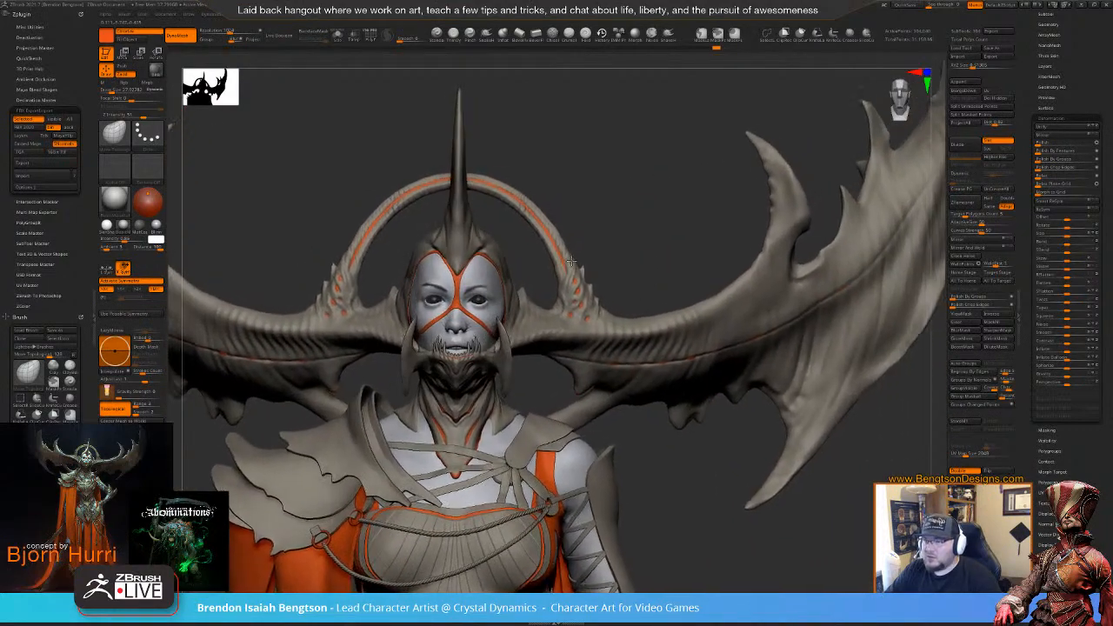
mouse_move(495, 333)
right_mouse_down("ctrl")
mouse_move(457, 435)
mouse_move(557, 322)
mouse_move(532, 326)
right_mouse_up("ctrl")
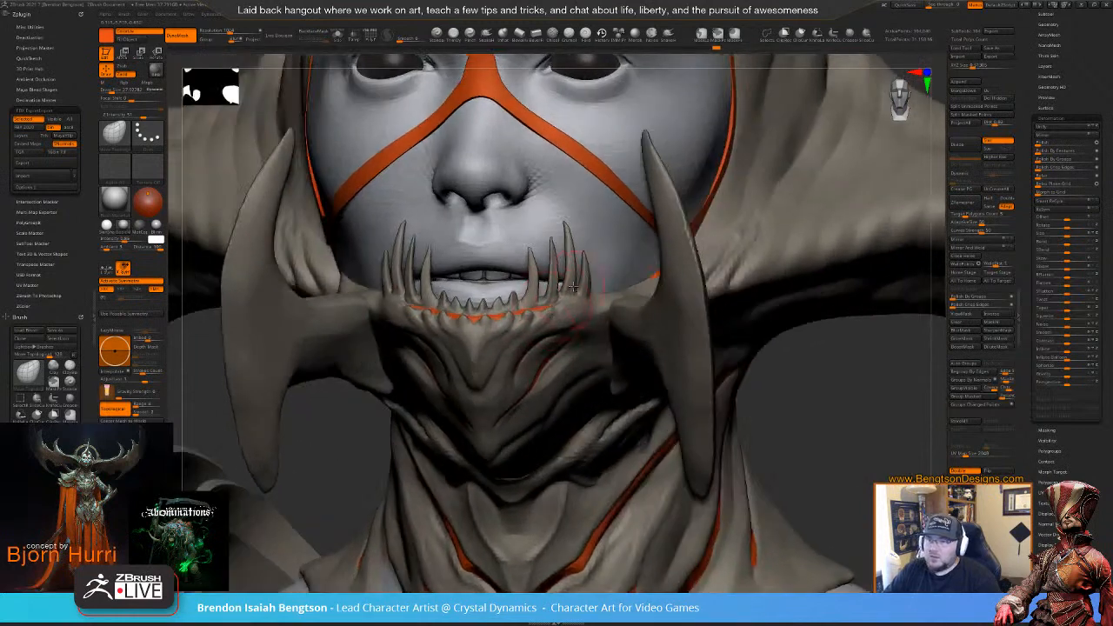
key("b")
key("c")
key("b")
key("space")
left_click_drag(570, 287, 565, 287)
right_click_drag(619, 304, 590, 295)
left_click_drag(577, 308, 574, 302)
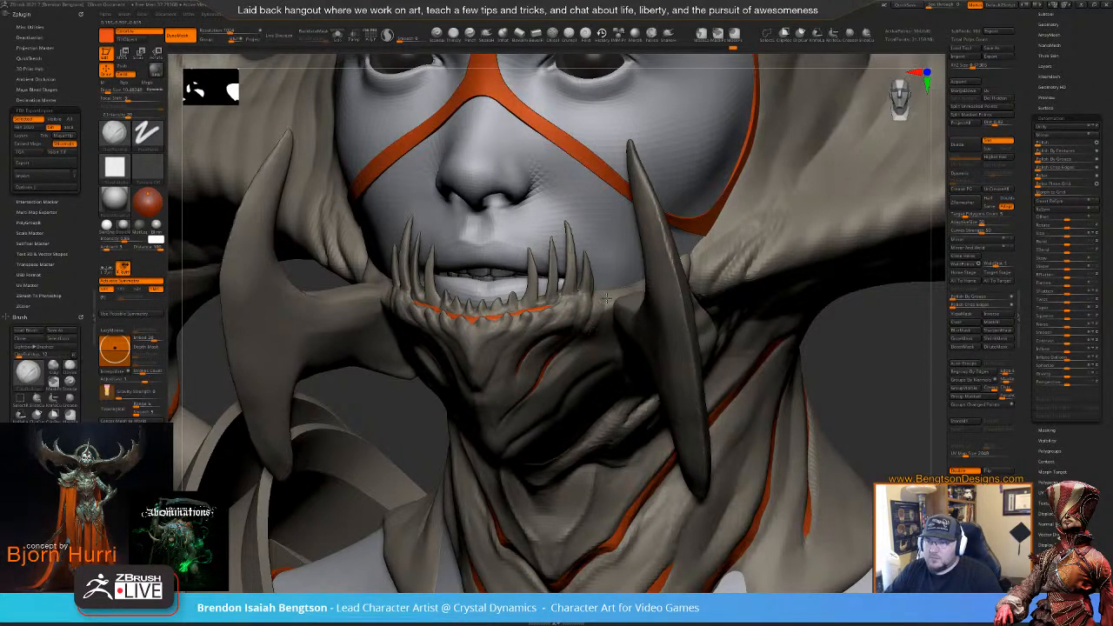
- Add clay ridges along the outer edge and lower side of the jaw guard and smooth them
mouse_move(606, 330)
right_mouse_down()
mouse_move(594, 323)
mouse_move(617, 327)
right_mouse_up()
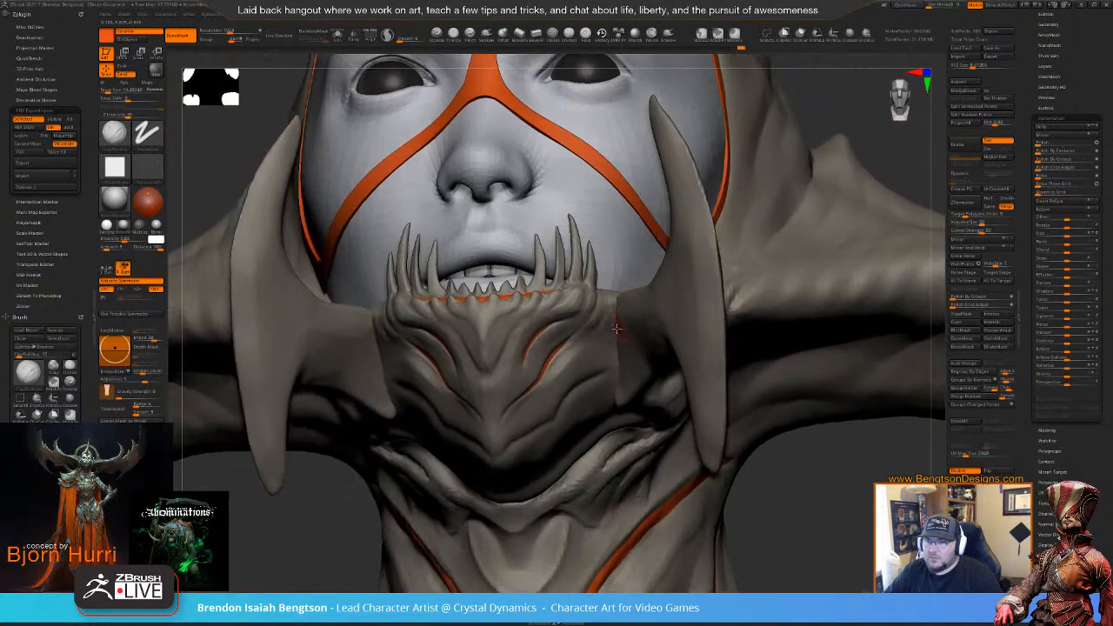
mouse_move(613, 323)
left_mouse_down()
mouse_move(613, 351)
mouse_move(551, 410)
left_mouse_up()
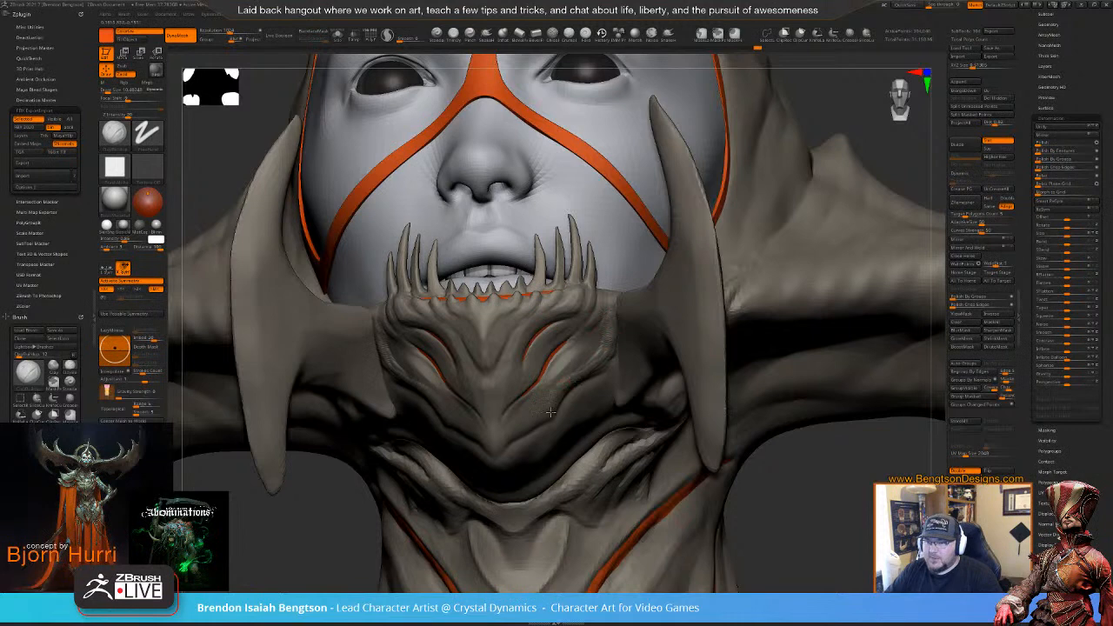
key("shift")
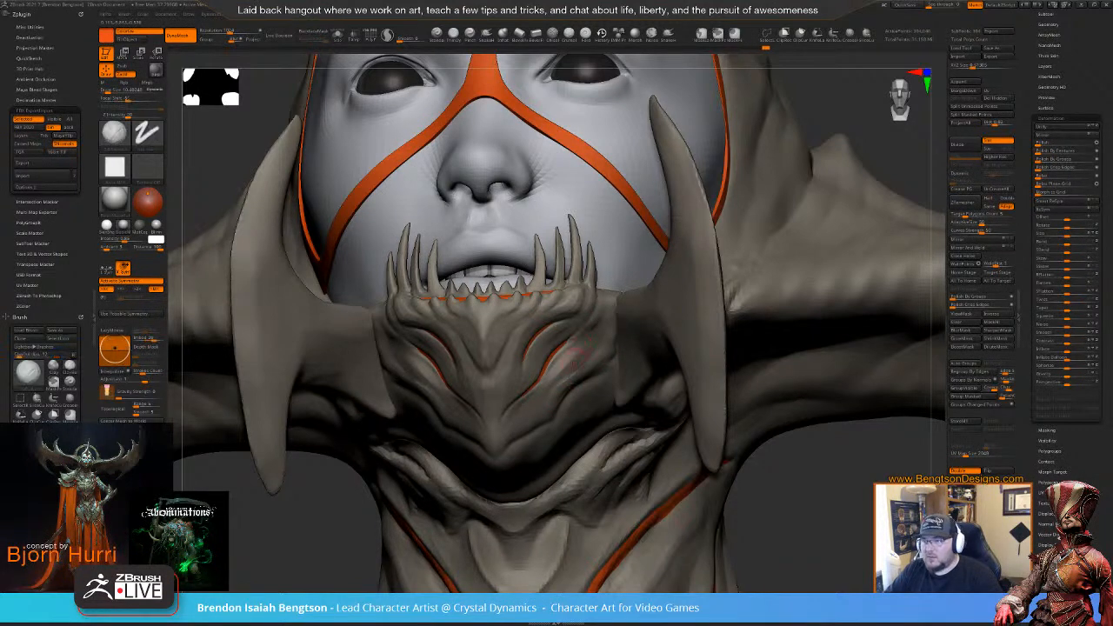
- Reshape the jaw guard's upper corner at the base of the outer fangs with the Move Topological brush
mouse_move(595, 368)
right_mouse_down("alt")
mouse_move(595, 313)
mouse_move(595, 365)
right_mouse_up("alt")
right_click_drag(675, 422, 706, 356, "alt")
right_click_drag(776, 314, 804, 314)
key("b")
key("m")
key("t")
key("space")
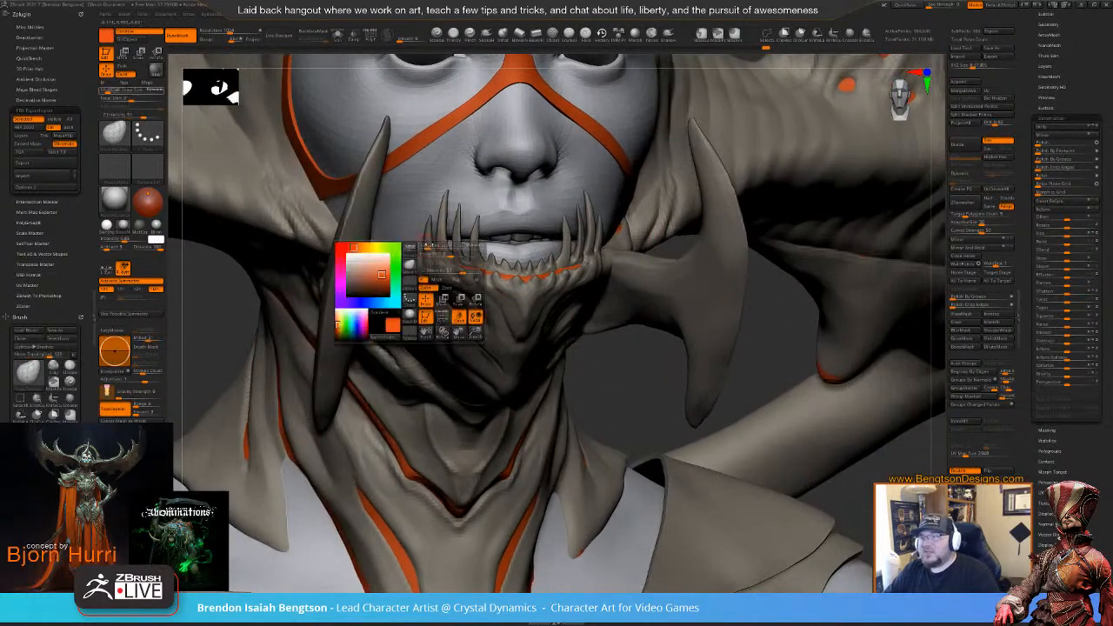
left_click_drag(436, 248, 426, 255)
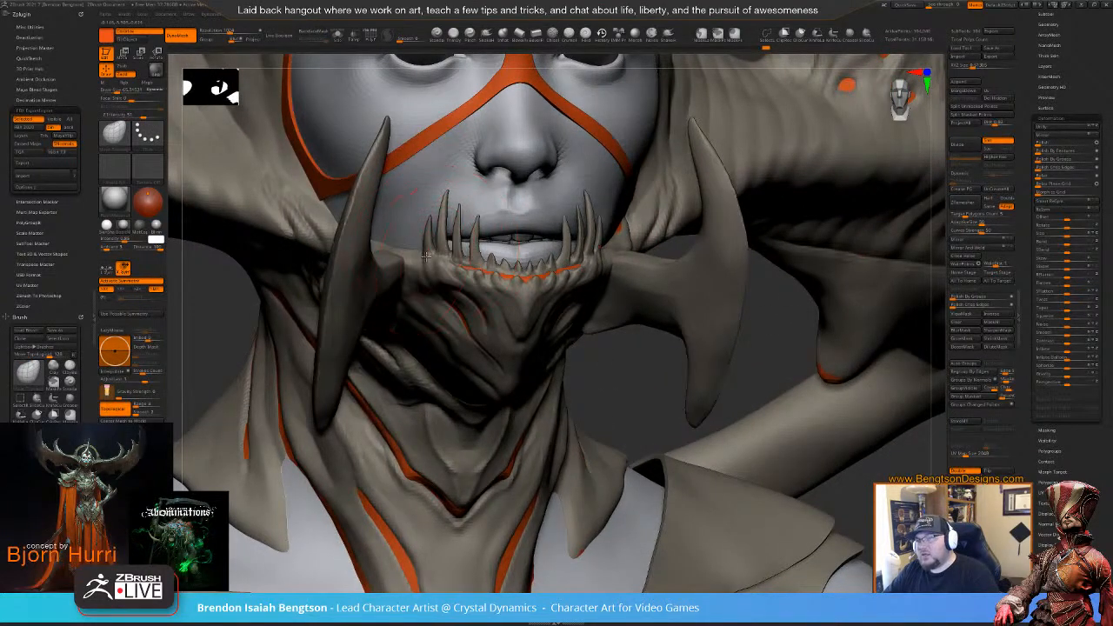
right_click_drag(411, 271, 504, 261)
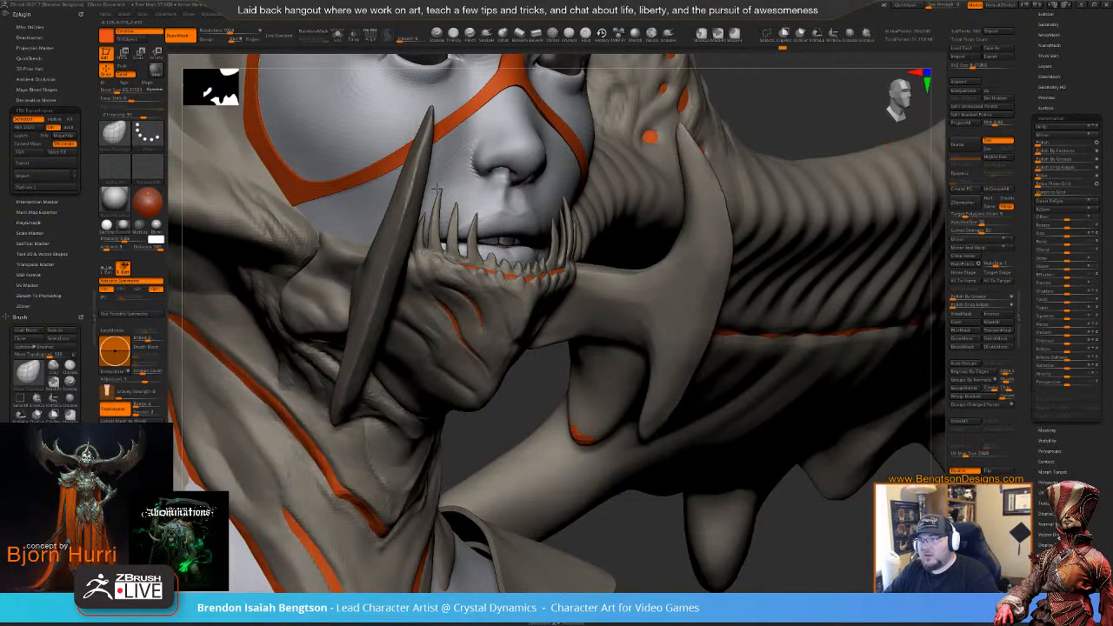
mouse_move(564, 347)
right_mouse_down()
mouse_move(526, 278)
mouse_move(492, 264)
mouse_move(527, 227)
mouse_move(532, 200)
mouse_move(556, 213)
mouse_move(521, 238)
mouse_move(534, 279)
mouse_move(553, 294)
mouse_move(562, 274)
mouse_move(526, 264)
mouse_move(534, 305)
right_mouse_up()
key("b")
key("c")
key("b")
key("space")
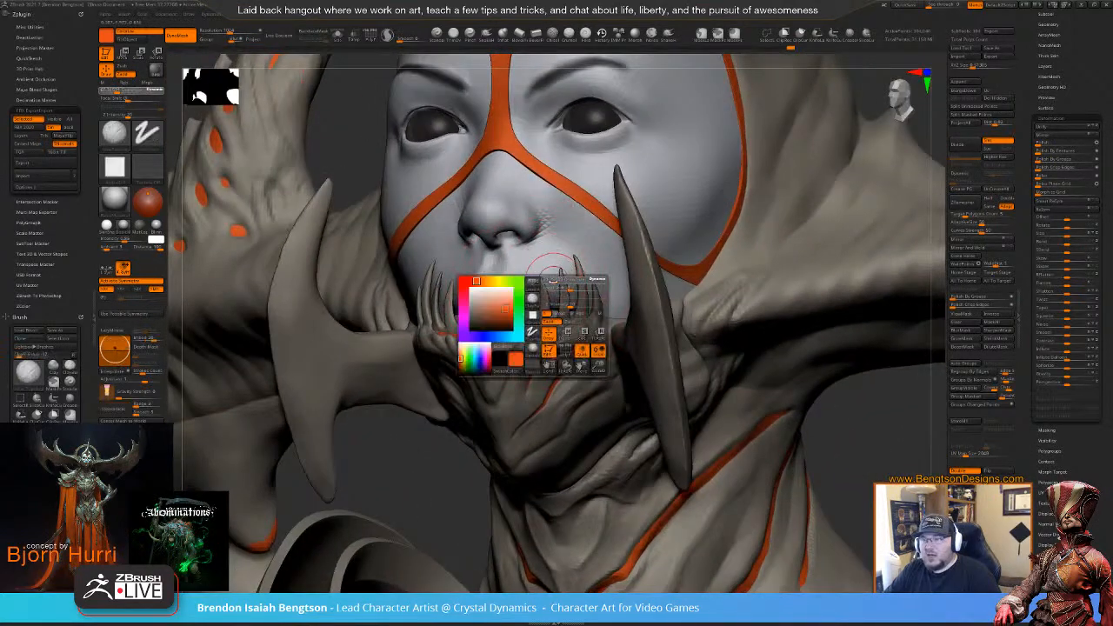
left_click_drag(553, 280, 546, 279)
- Refine the shape of the tall fangs and small teeth along the jaw guard's rim with a different, smaller sculpting brush
right_click_drag(558, 264, 456, 109, "alt")
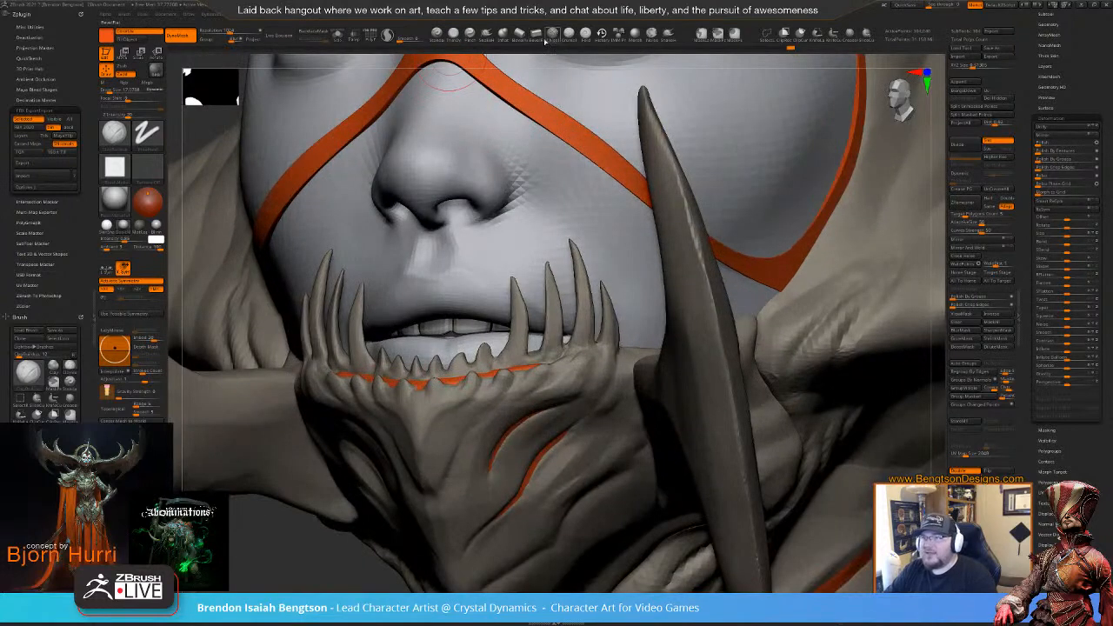
left_click(486, 32)
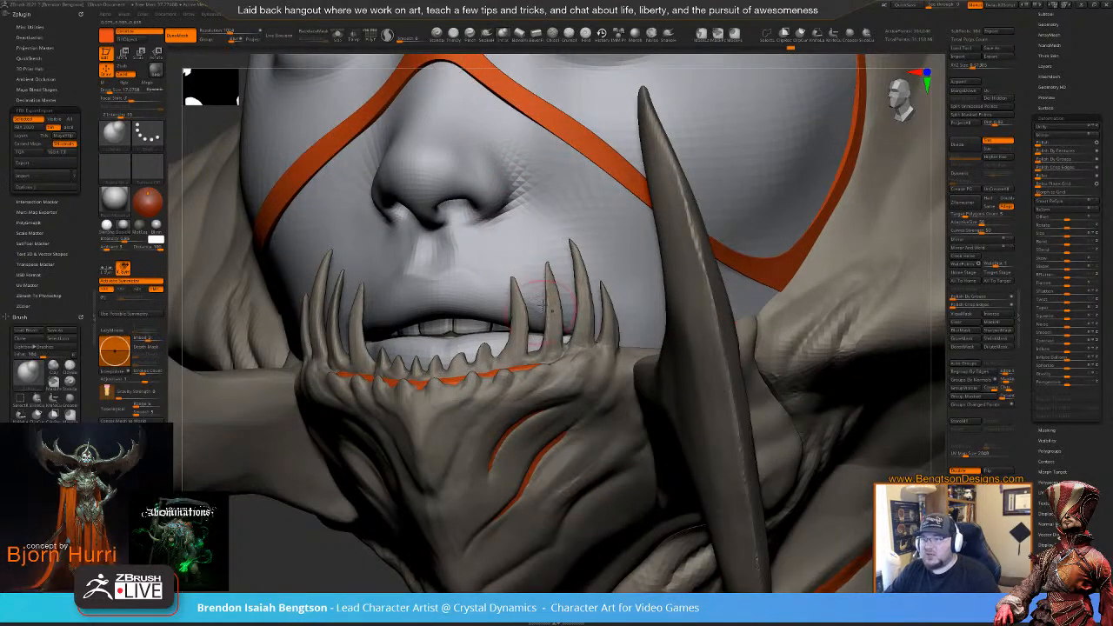
key("space")
left_click_drag(543, 305, 536, 304)
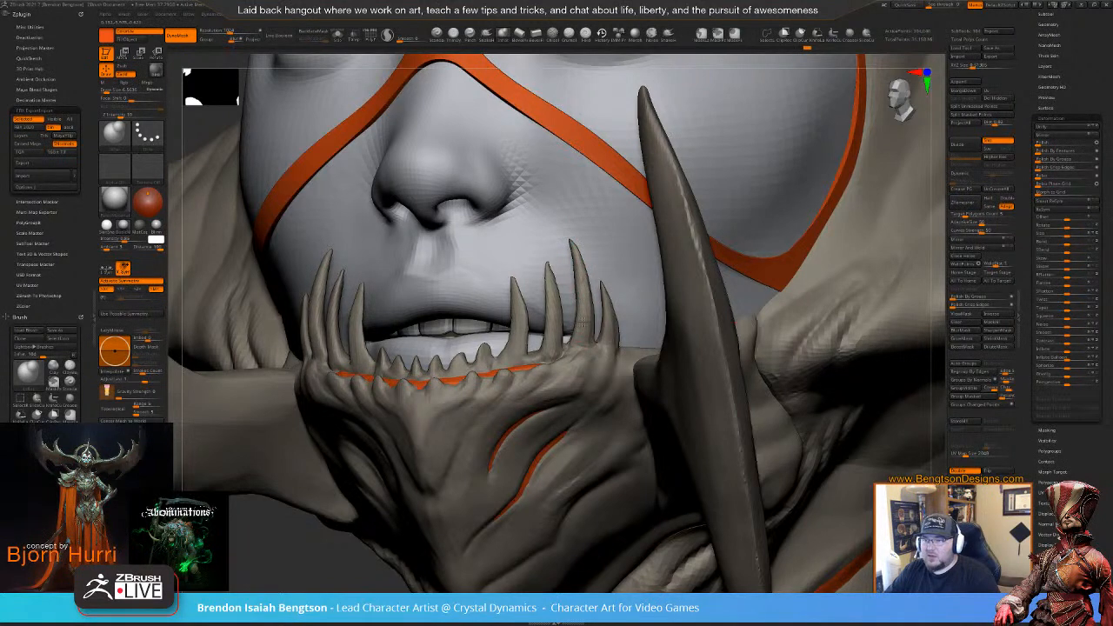
right_click_drag(583, 322, 580, 320, "shift")
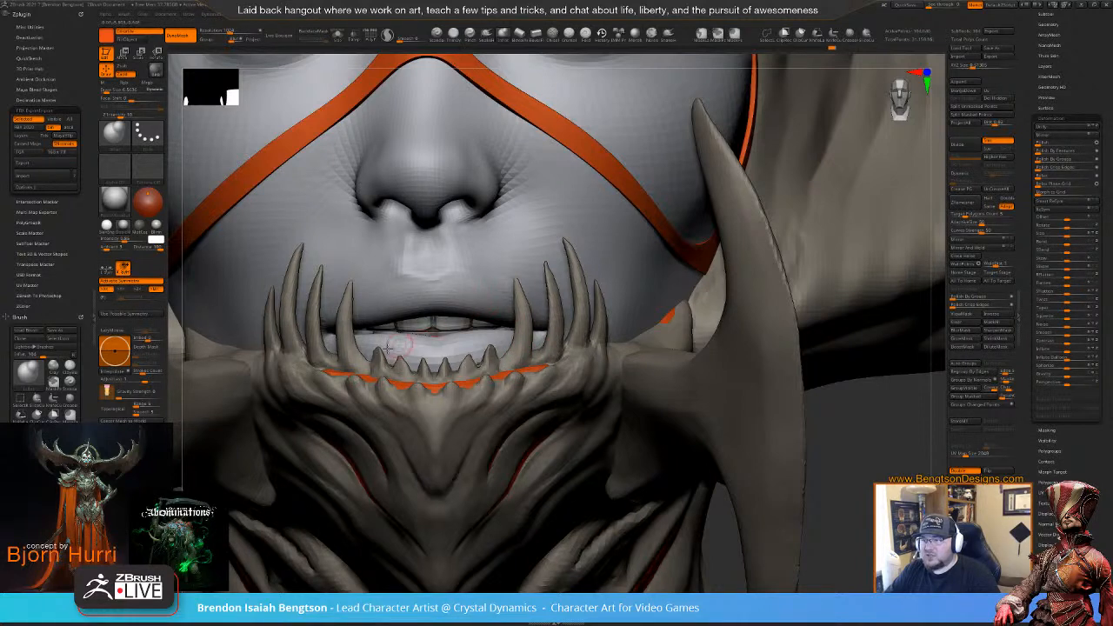
right_click_drag(395, 355, 360, 355)
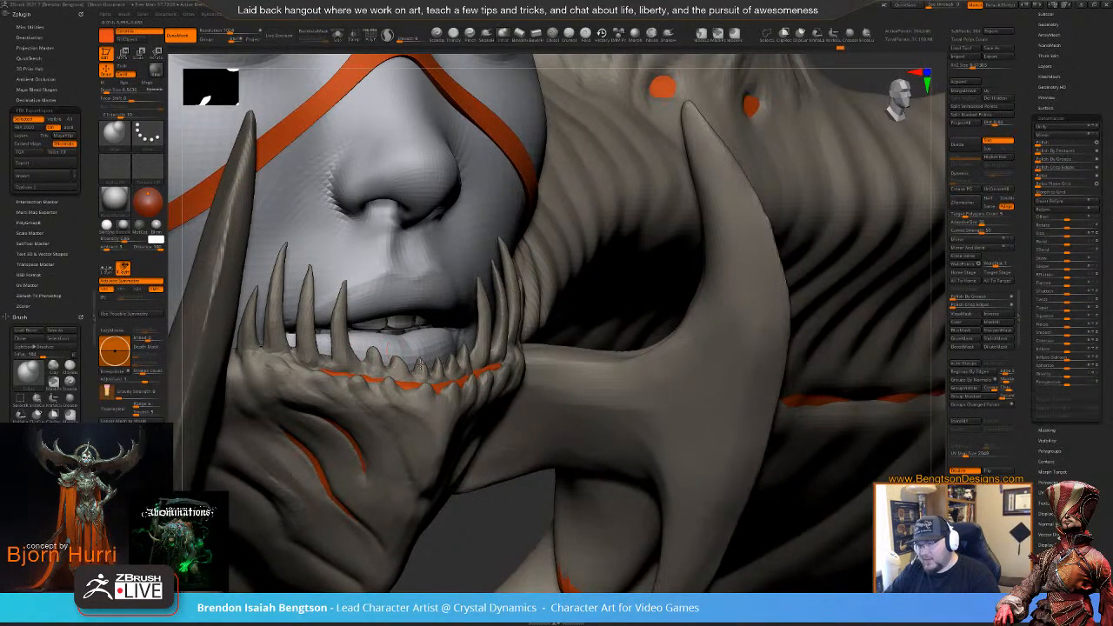
- Detail the outer edge of the jaw guard near the tusk with the Dam Standard and Clay Buildup brushes
mouse_move(422, 372)
right_mouse_down()
mouse_move(464, 380)
mouse_move(512, 478)
mouse_move(491, 303)
mouse_move(506, 358)
mouse_move(502, 331)
right_mouse_up()
key("b")
key("d")
key("s")
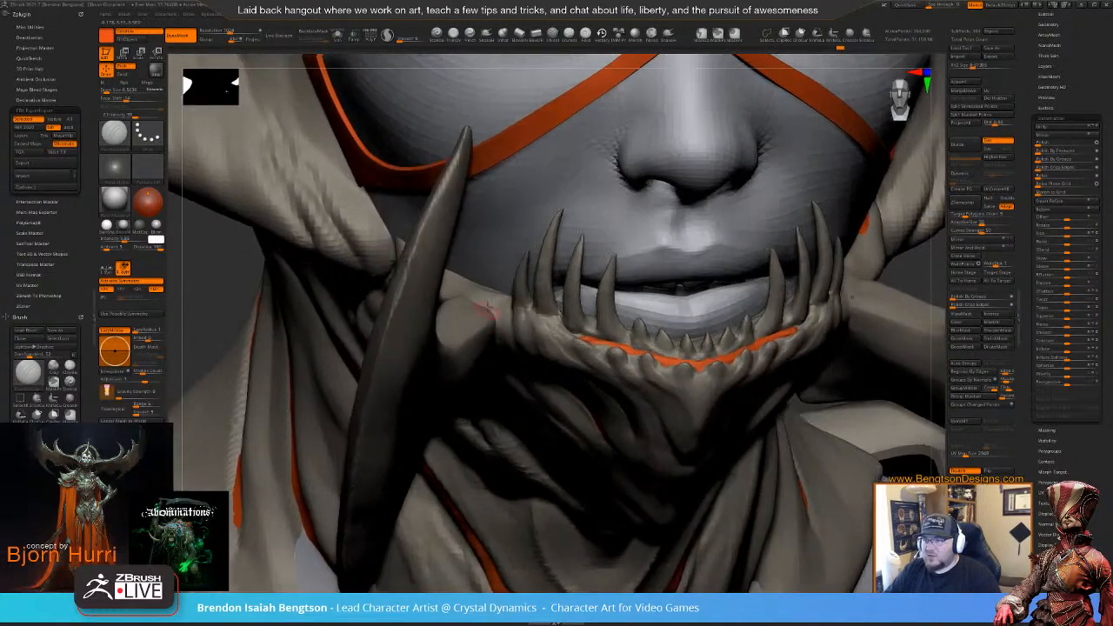
key("space")
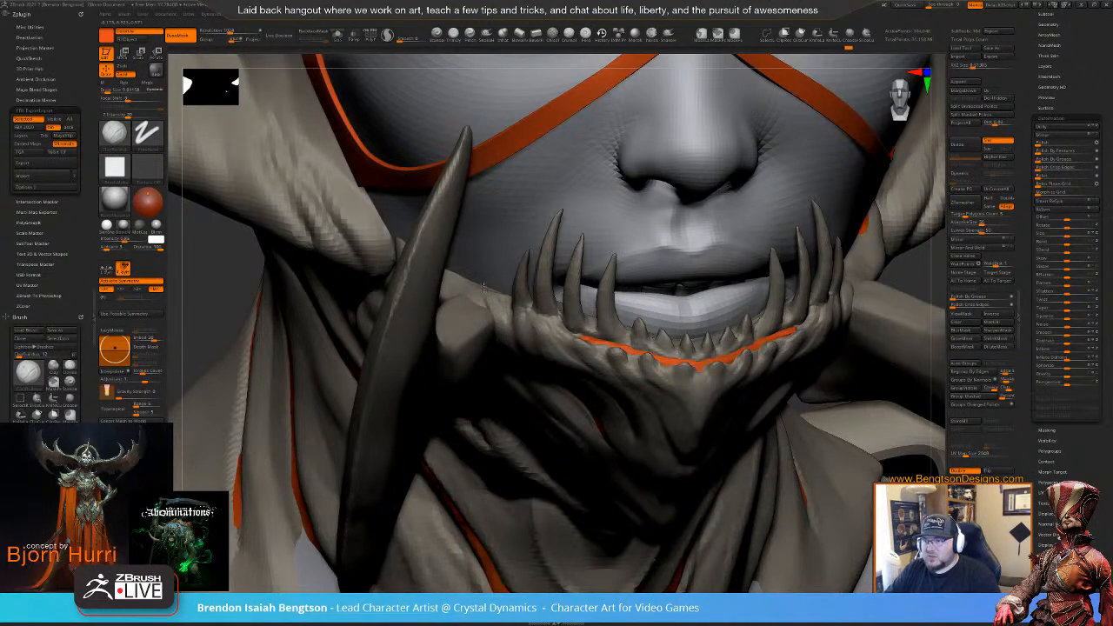
right_click_drag(484, 275, 480, 339)
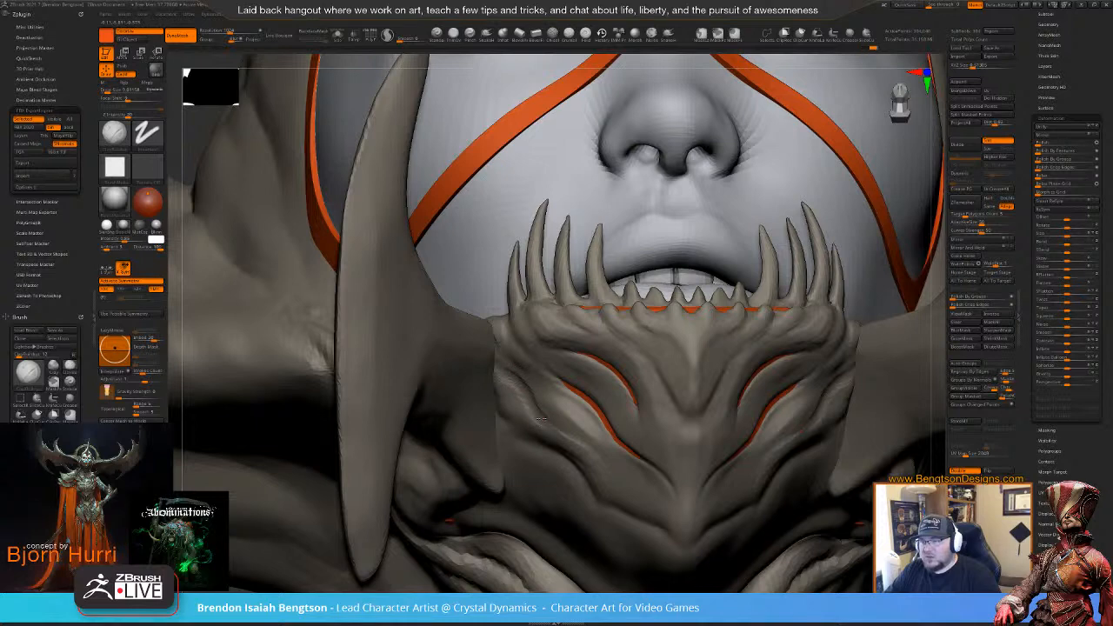
- Sculpt the fold at the rear underside of the jaw guard, behind the tusk
mouse_move(579, 398)
right_mouse_down()
mouse_move(512, 376)
mouse_move(494, 395)
mouse_move(332, 366)
right_mouse_up()
mouse_move(325, 369)
left_mouse_down()
mouse_move(317, 375)
mouse_move(345, 365)
mouse_move(306, 396)
mouse_move(311, 388)
left_mouse_up()
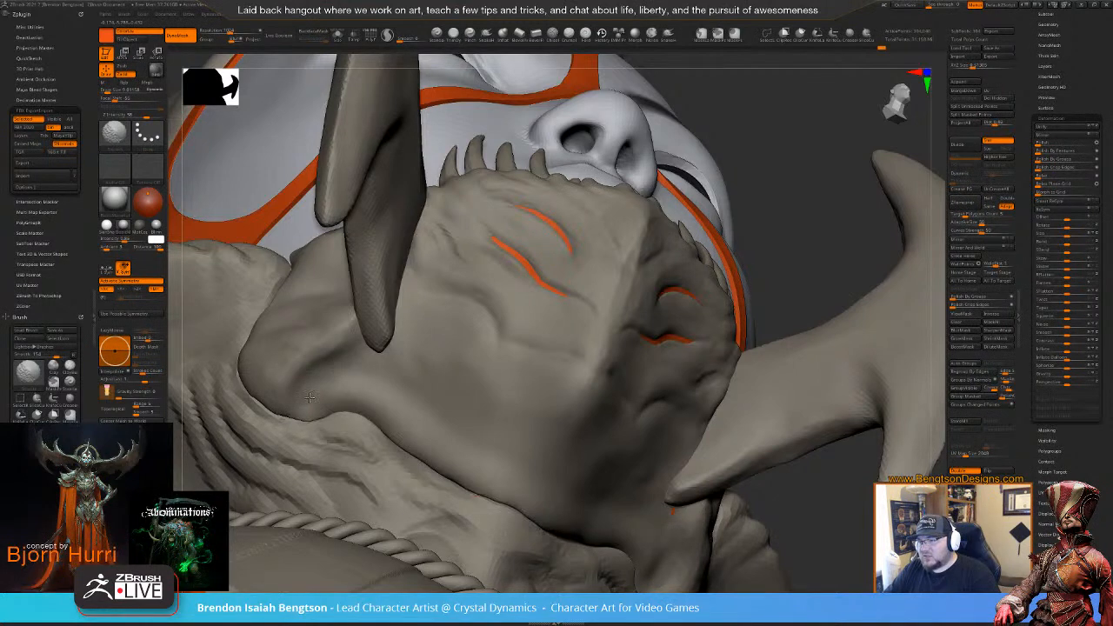
right_click_drag(334, 357, 392, 315)
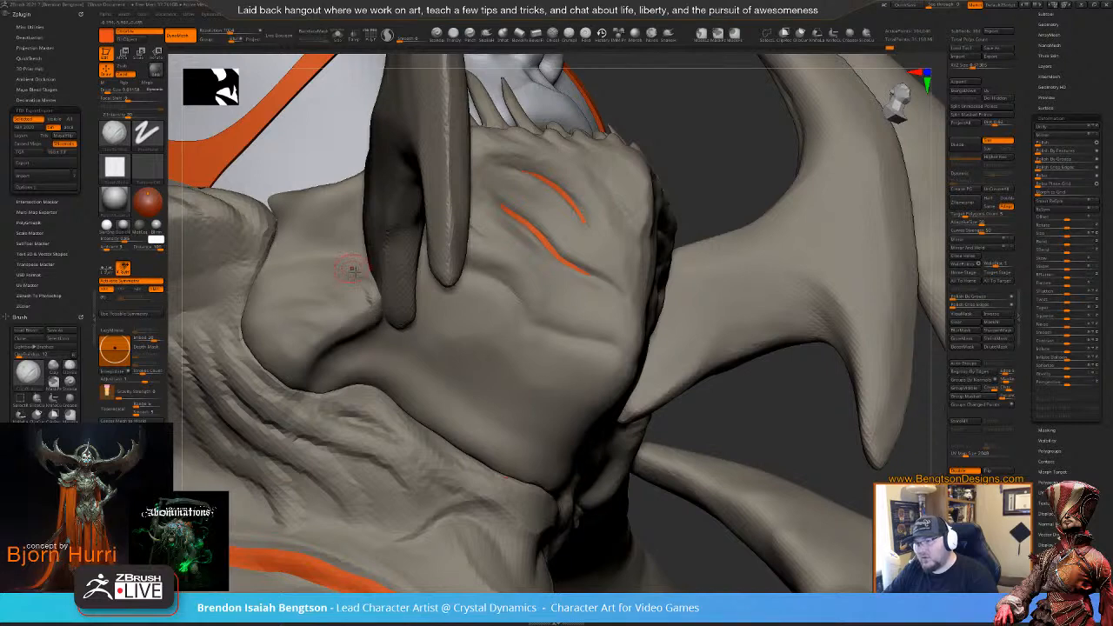
right_click_drag(368, 292, 417, 261)
- Build up clay strokes on the underside of the jaw guard beside the tusk tip and smooth the area behind it
mouse_move(424, 307)
left_mouse_down()
mouse_move(405, 337)
mouse_move(419, 309)
mouse_move(424, 319)
left_mouse_up()
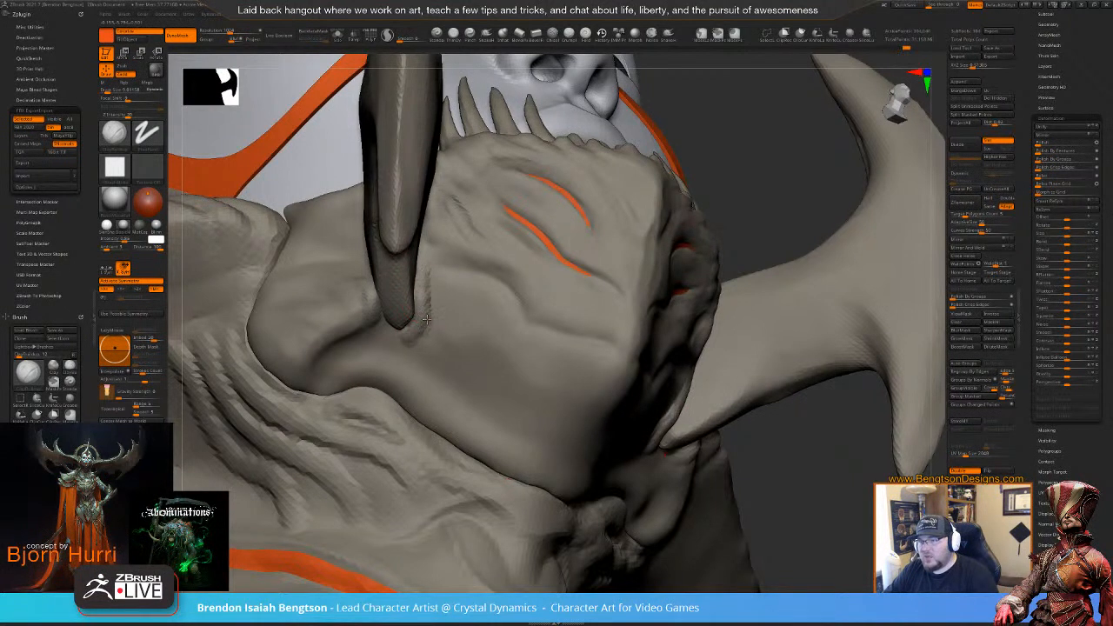
left_click_drag(434, 279, 433, 312)
mouse_move(429, 259)
left_mouse_down()
mouse_move(435, 346)
mouse_move(448, 332)
left_mouse_up()
mouse_move(438, 285)
left_mouse_down()
mouse_move(440, 331)
mouse_move(431, 266)
mouse_move(452, 328)
left_mouse_up()
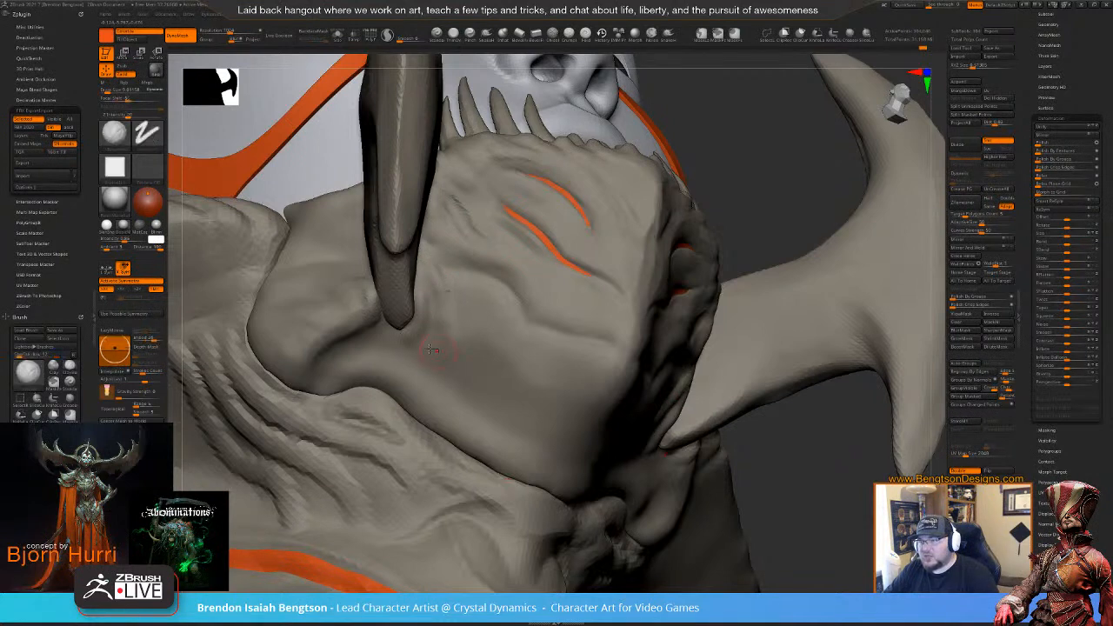
left_click_drag(371, 306, 377, 339, "shift")
- Select the neck piece and carve fine creases beneath the jaw guard with the Dam Standard brush
right_click_drag(377, 339, 431, 149, "alt")
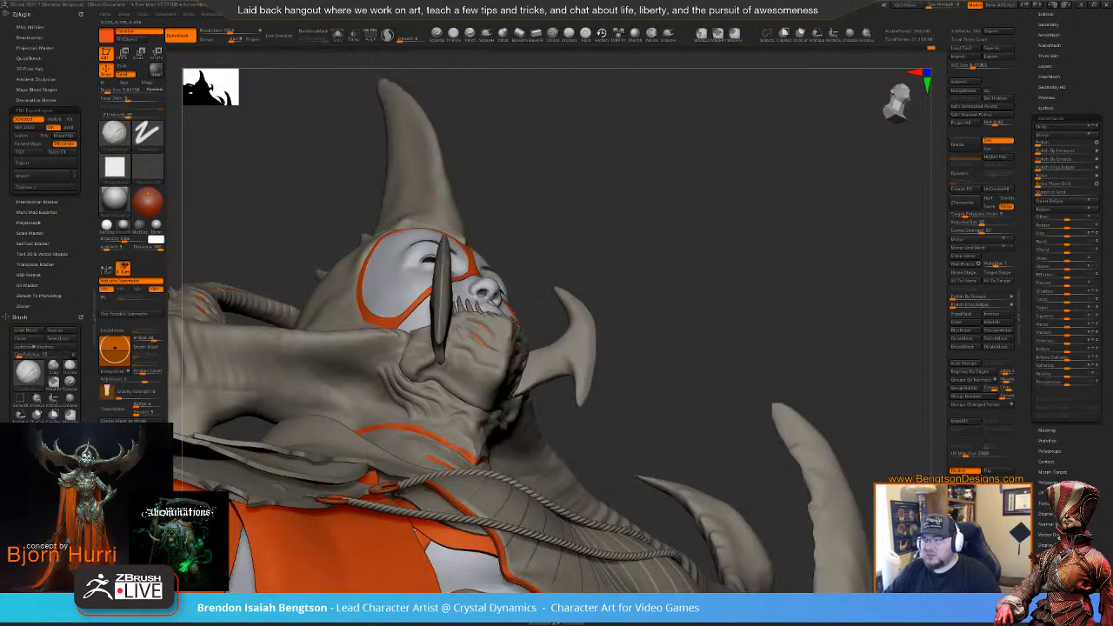
mouse_move(503, 328)
right_mouse_down()
mouse_move(513, 383)
mouse_move(513, 325)
mouse_move(505, 331)
right_mouse_up()
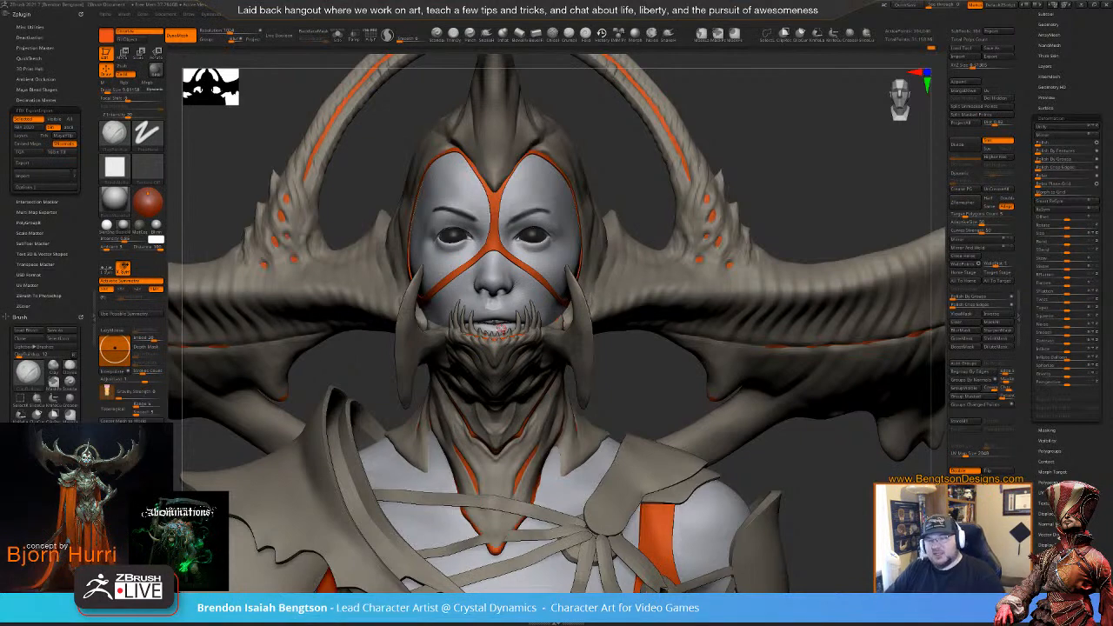
mouse_move(644, 373)
left_mouse_down()
mouse_move(616, 392)
mouse_move(635, 411)
mouse_move(541, 359)
left_mouse_up()
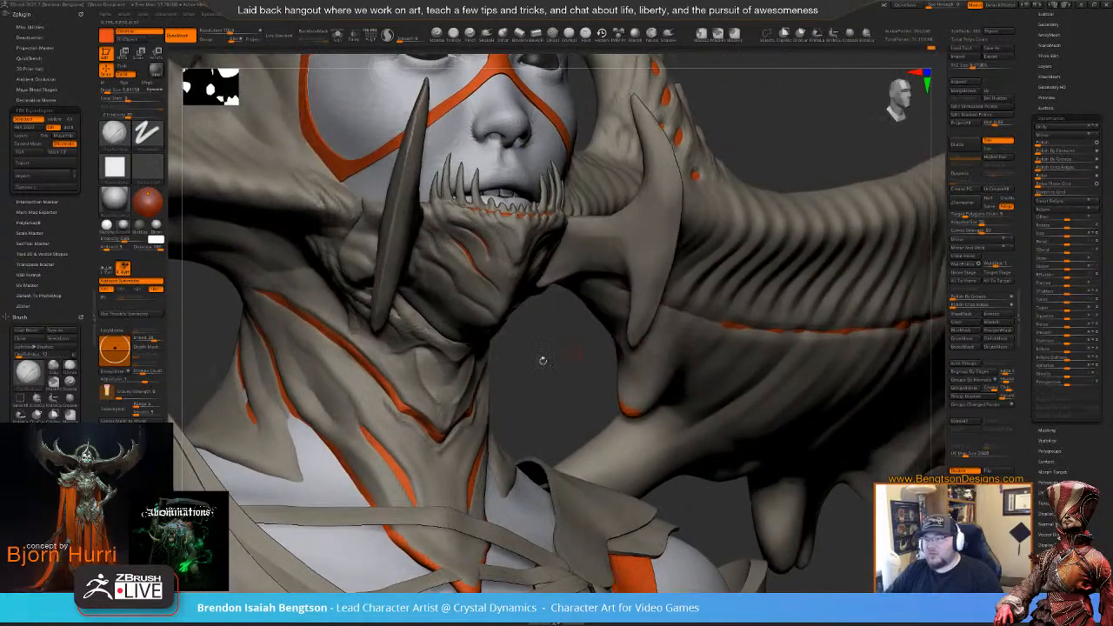
left_click(418, 364, "alt")
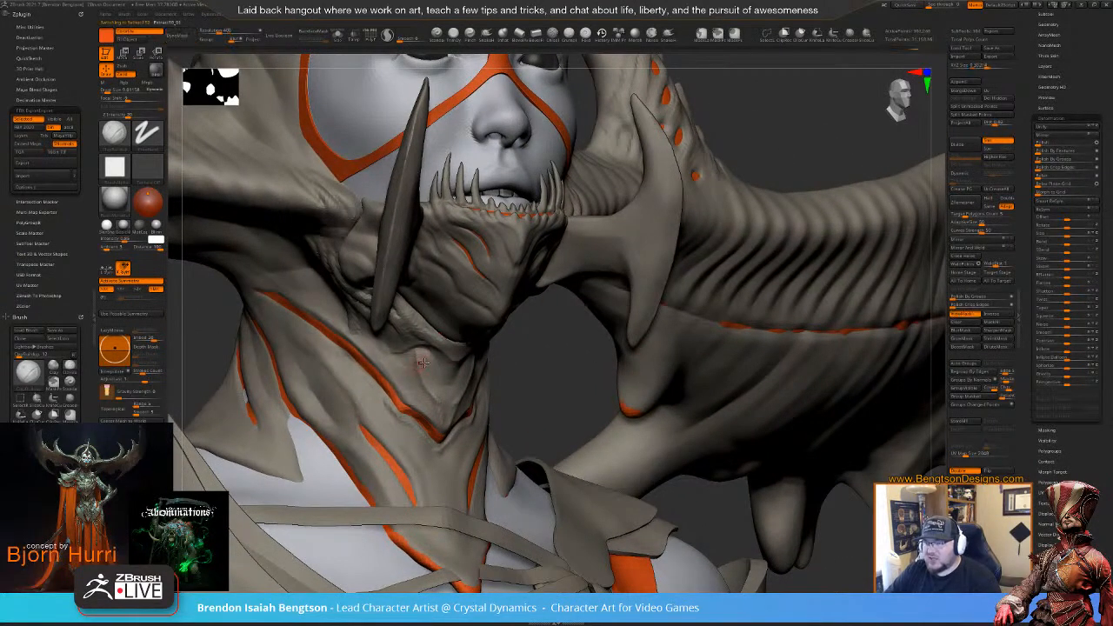
key("b")
key("d")
key("s")
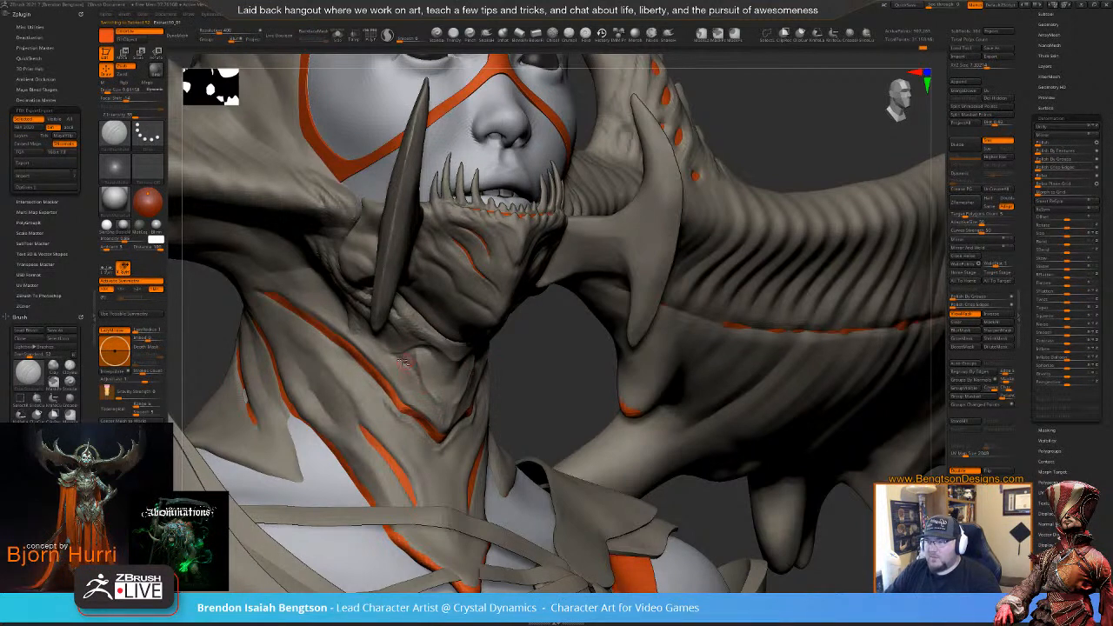
left_click_drag(546, 373, 566, 368)
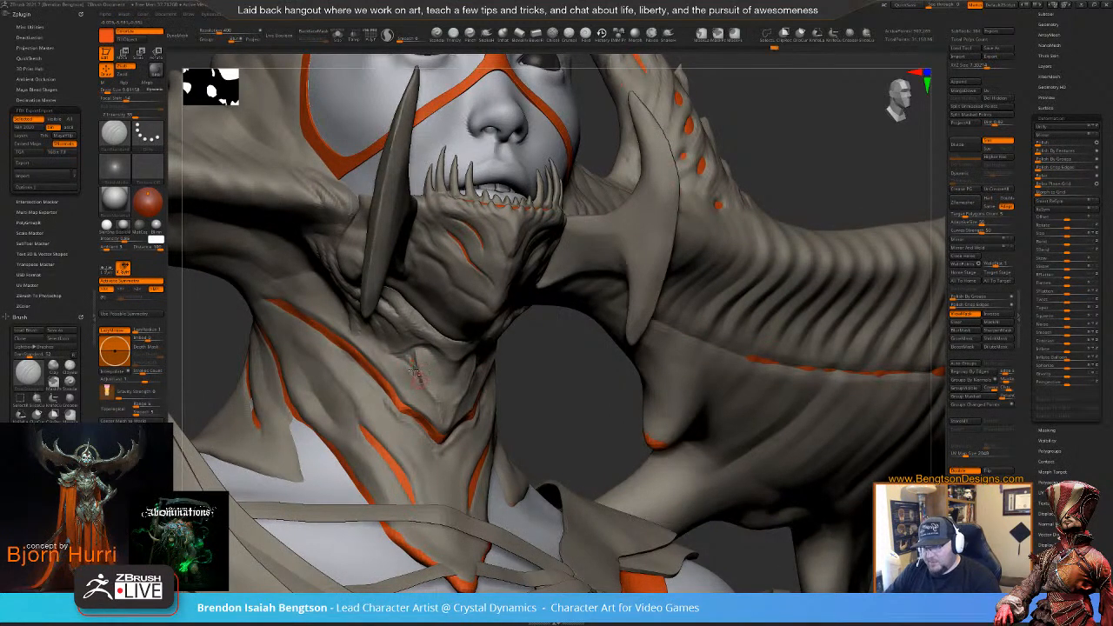
mouse_move(566, 388)
left_mouse_down()
mouse_move(526, 387)
mouse_move(521, 398)
mouse_move(507, 368)
mouse_move(366, 333)
left_mouse_up()
key("space")
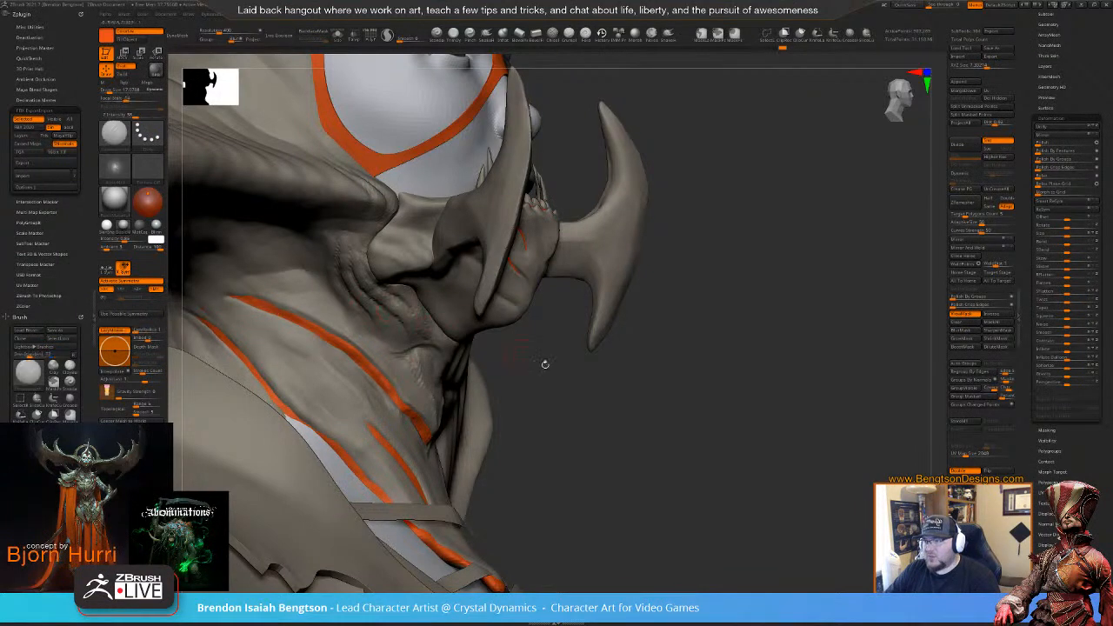
- Refine the folds at the side of the neck behind the jaw guard with a resized Dam Standard brush
left_click_drag(546, 365, 587, 443, "alt")
right_click_drag(587, 443, 505, 431)
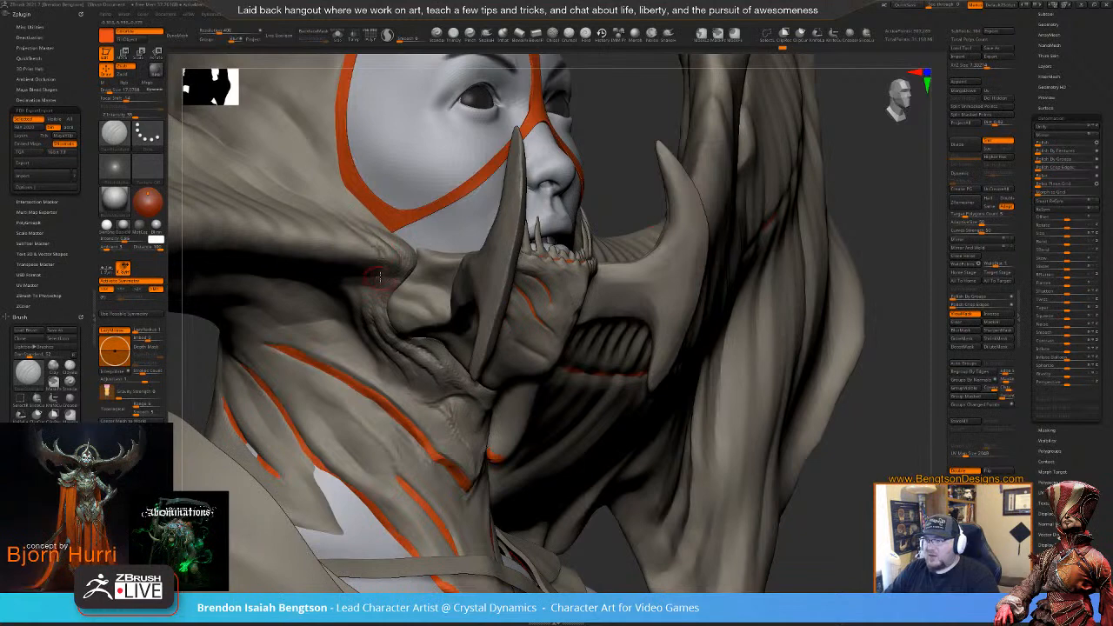
right_click_drag(380, 251, 410, 282)
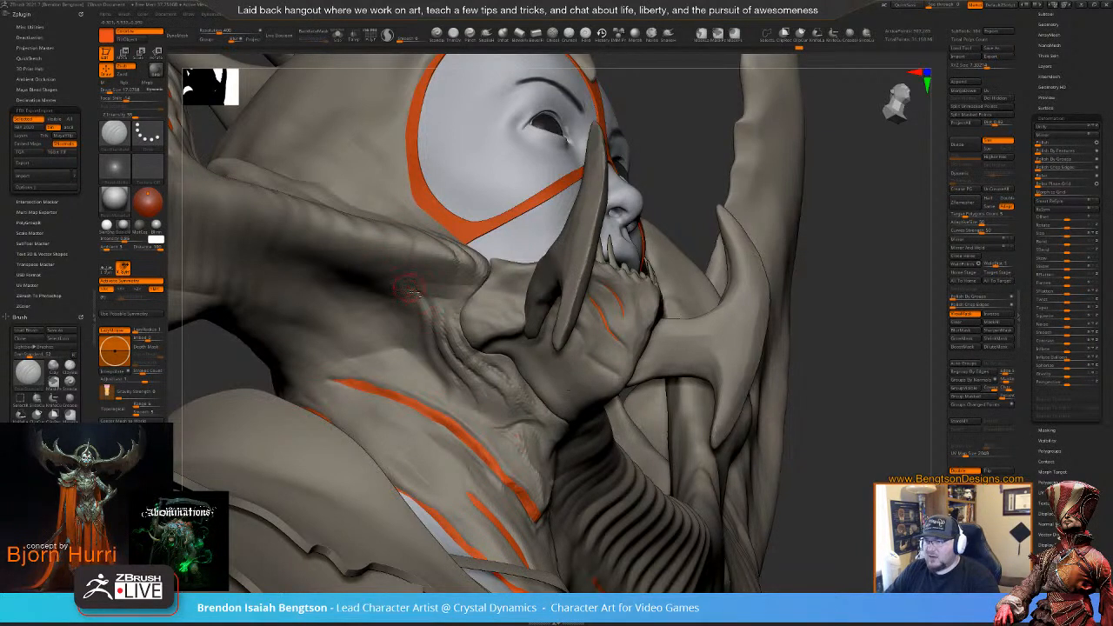
mouse_move(426, 237)
left_mouse_down()
mouse_move(431, 306)
mouse_move(440, 244)
left_mouse_up()
- Examine the jaw guard and neck from the front, and the whole upper body from several angles
left_click_drag(851, 414, 781, 384)
left_click_drag(767, 431, 784, 465, "alt")
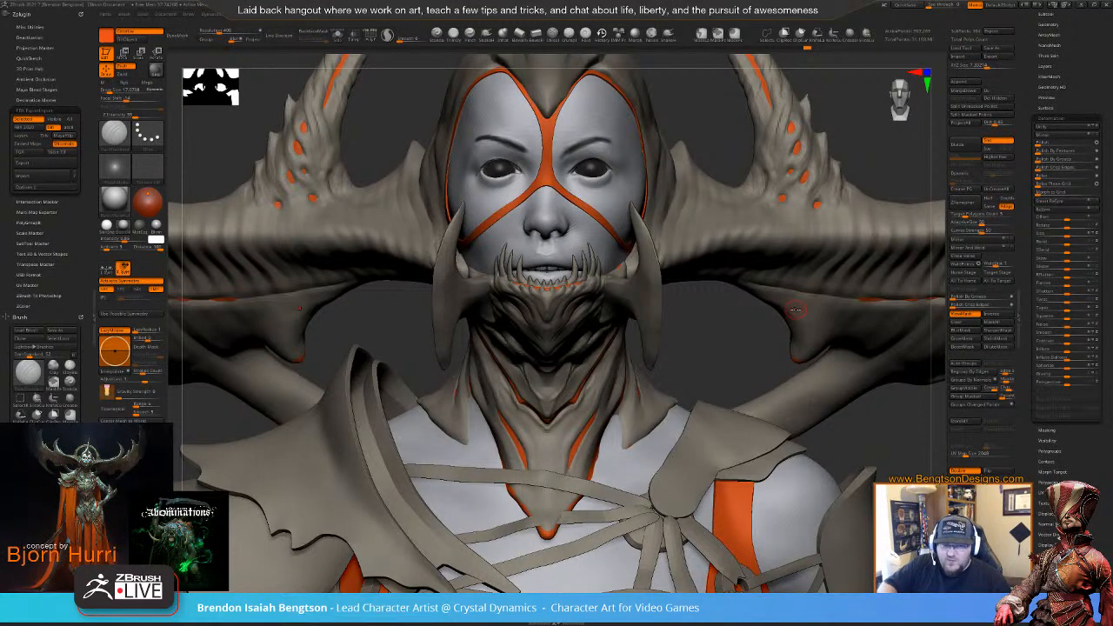
left_click_drag(683, 331, 711, 302)
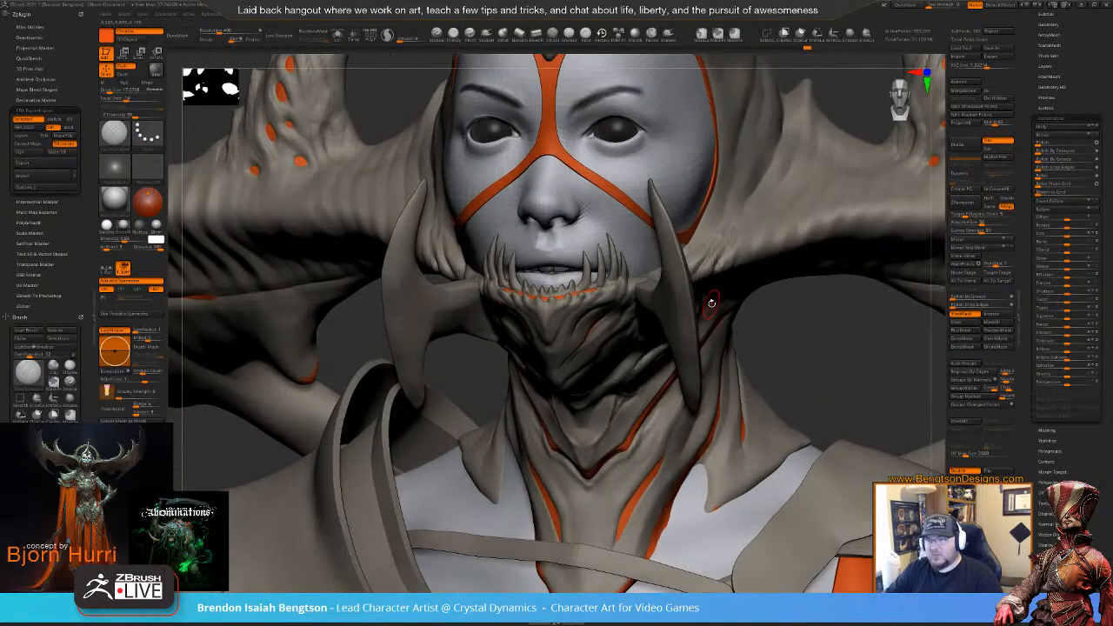
left_click_drag(849, 341, 856, 396)
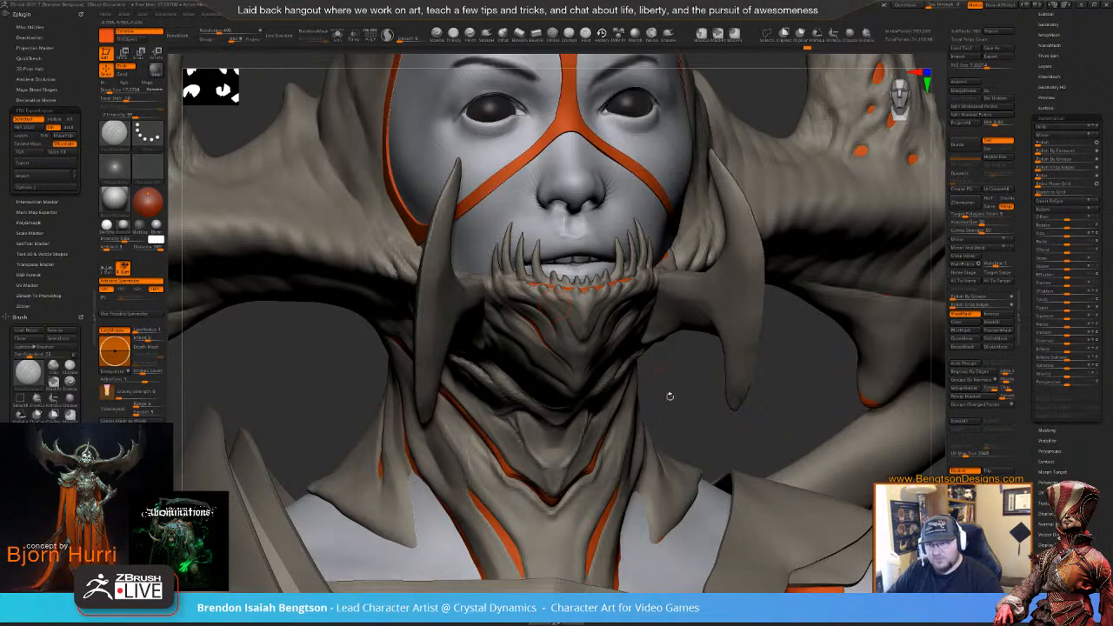
mouse_move(692, 405)
left_mouse_down()
mouse_move(707, 403)
mouse_move(642, 392)
mouse_move(687, 356)
mouse_move(665, 235)
mouse_move(689, 315)
mouse_move(718, 327)
mouse_move(661, 336)
mouse_move(687, 350)
mouse_move(671, 341)
mouse_move(683, 246)
left_mouse_up()
key("space")
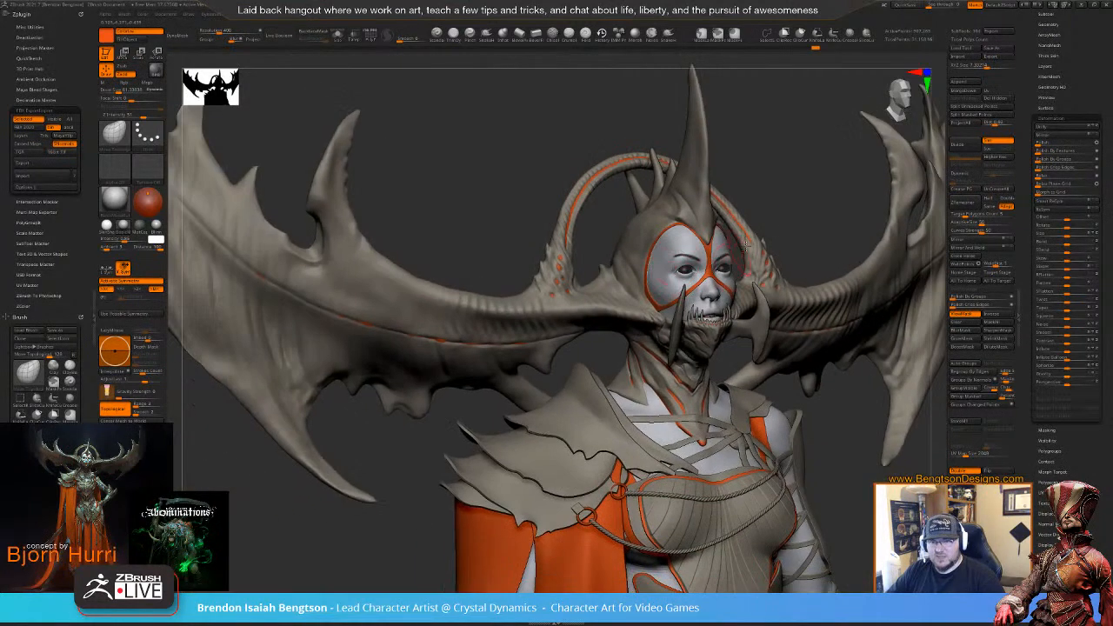
mouse_move(824, 232)
left_mouse_down()
mouse_move(783, 225)
mouse_move(721, 121)
left_mouse_up()
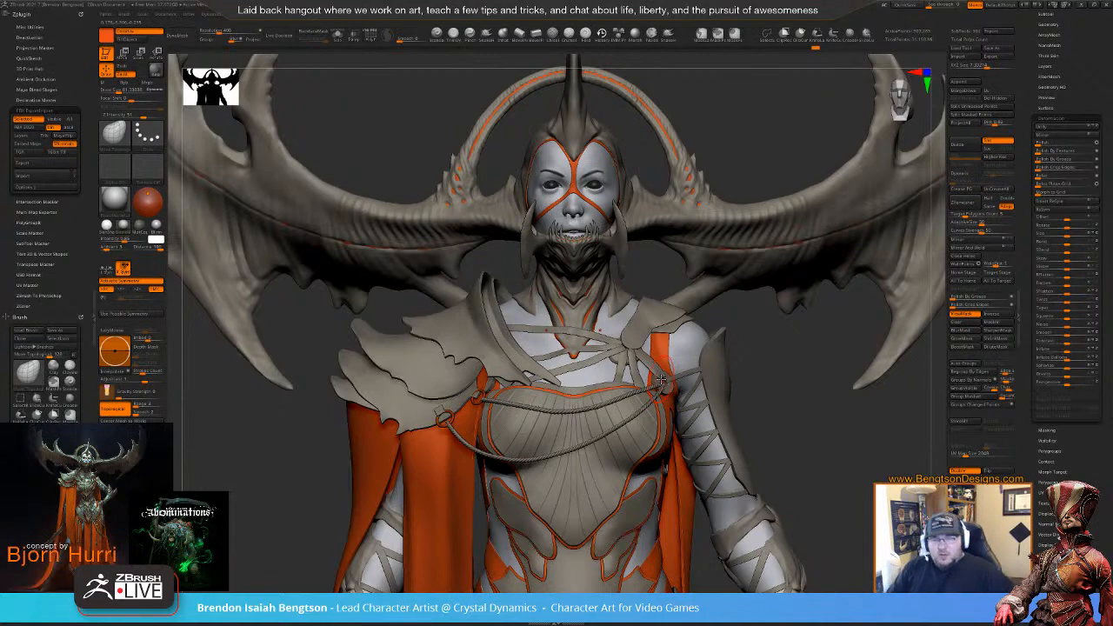
mouse_move(765, 152)
left_mouse_down()
mouse_move(745, 153)
mouse_move(765, 148)
left_mouse_up()
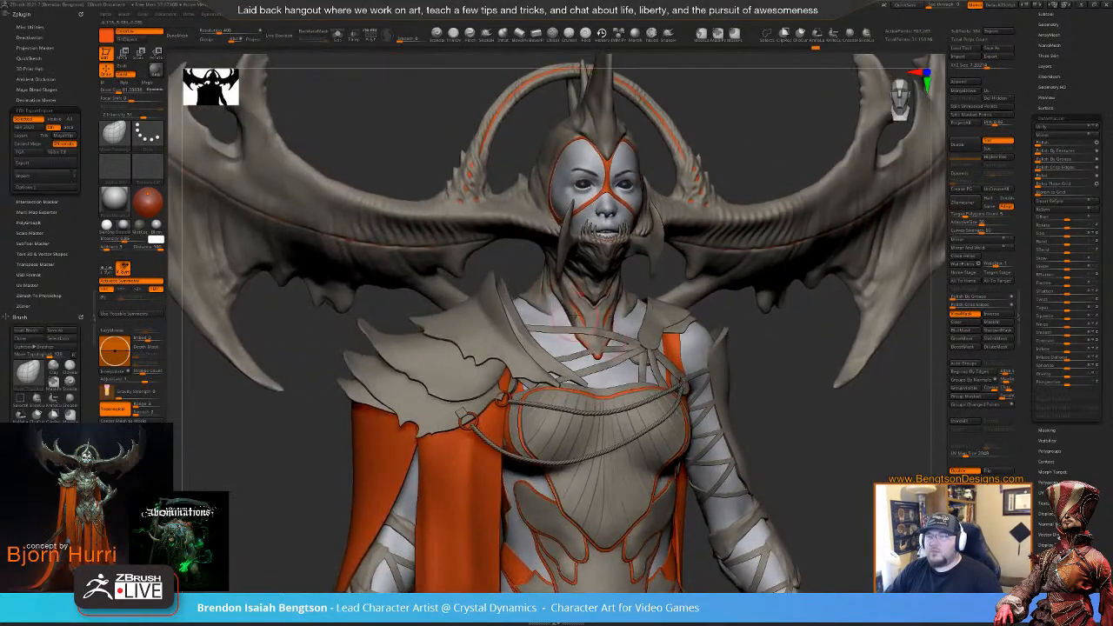
- Build up clay on the front of the neck with a resized Clay Buildup brush
mouse_move(577, 319)
right_mouse_down("alt")
mouse_move(593, 339)
mouse_move(577, 348)
right_mouse_up("alt")
key("b")
key("c")
key("b")
key("space")
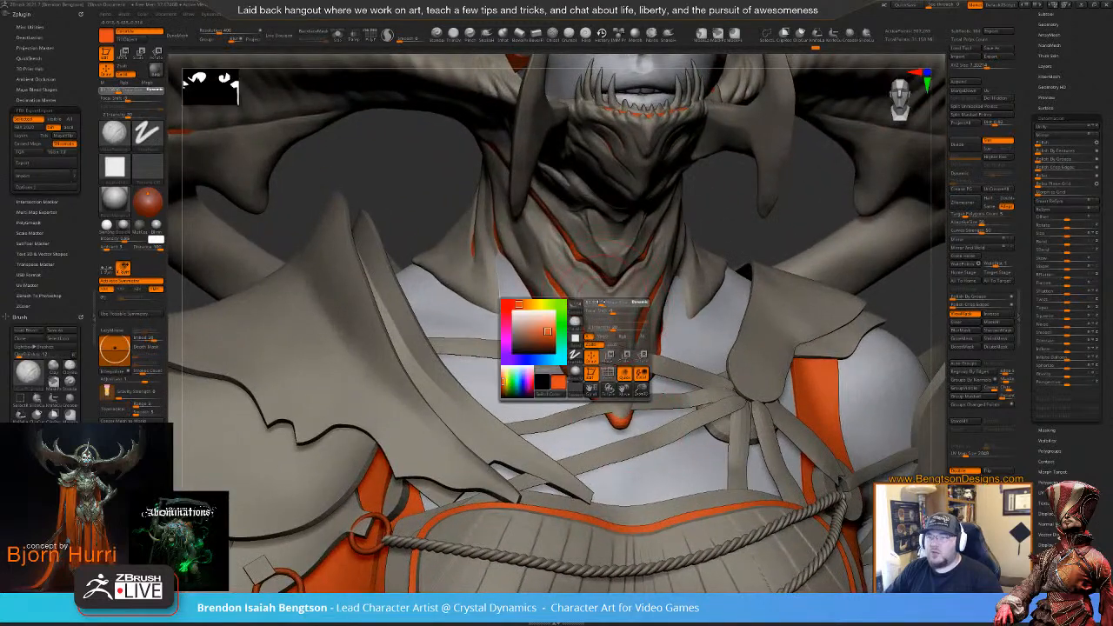
left_click_drag(600, 302, 596, 301)
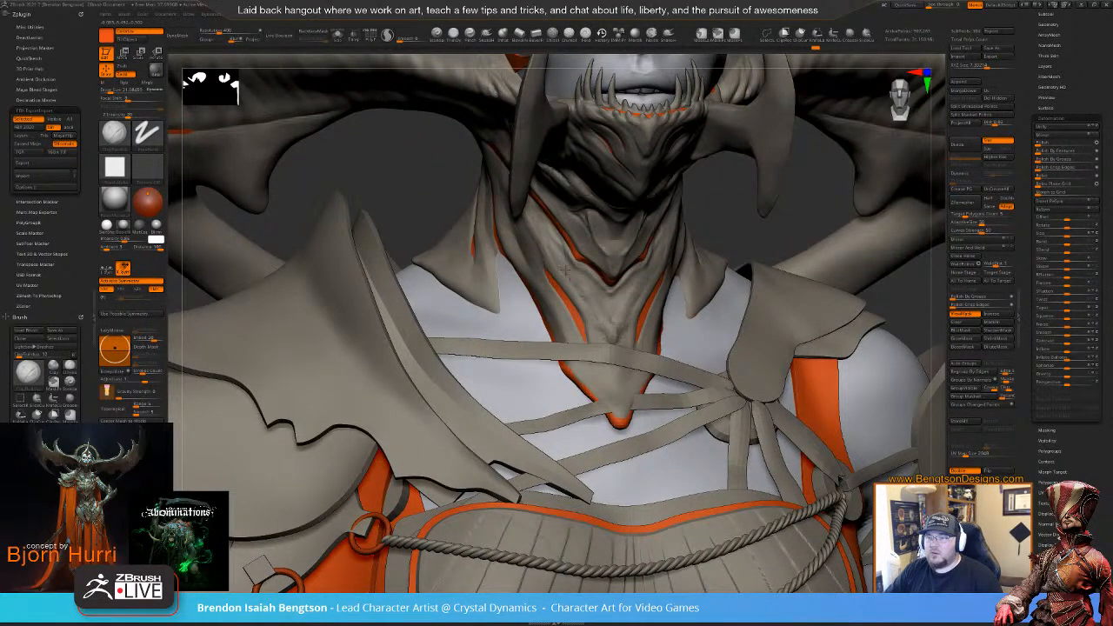
right_click_drag(618, 308, 585, 263, "alt")
right_click_drag(585, 263, 740, 390, "ctrl")
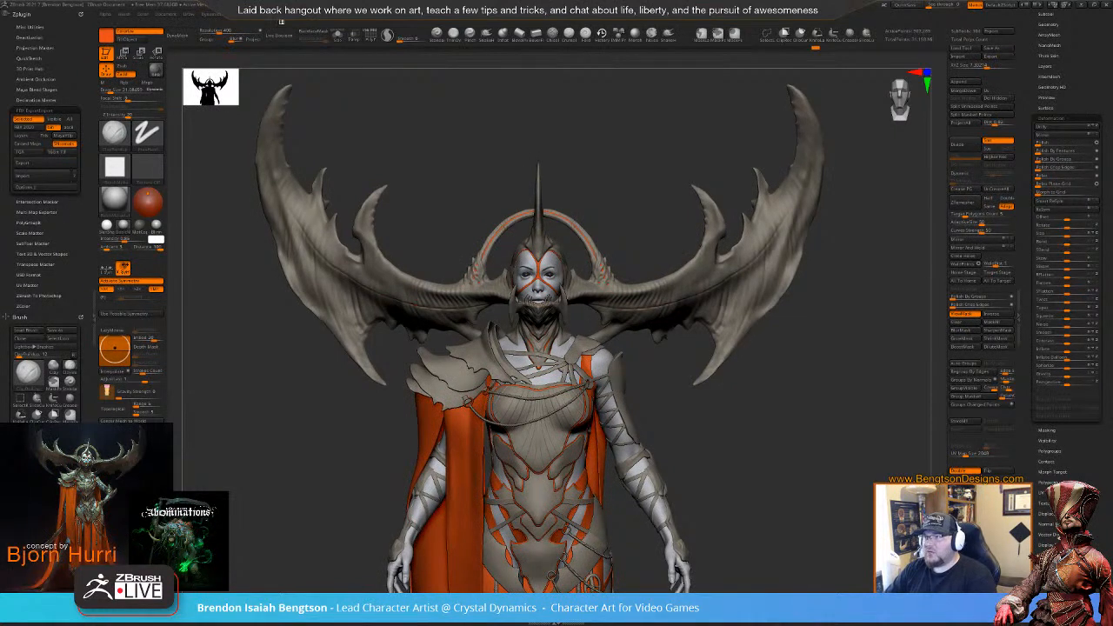
- Dock the Light palette and run a BPR render of the character's upper body
left_click(282, 21)
left_click(280, 29)
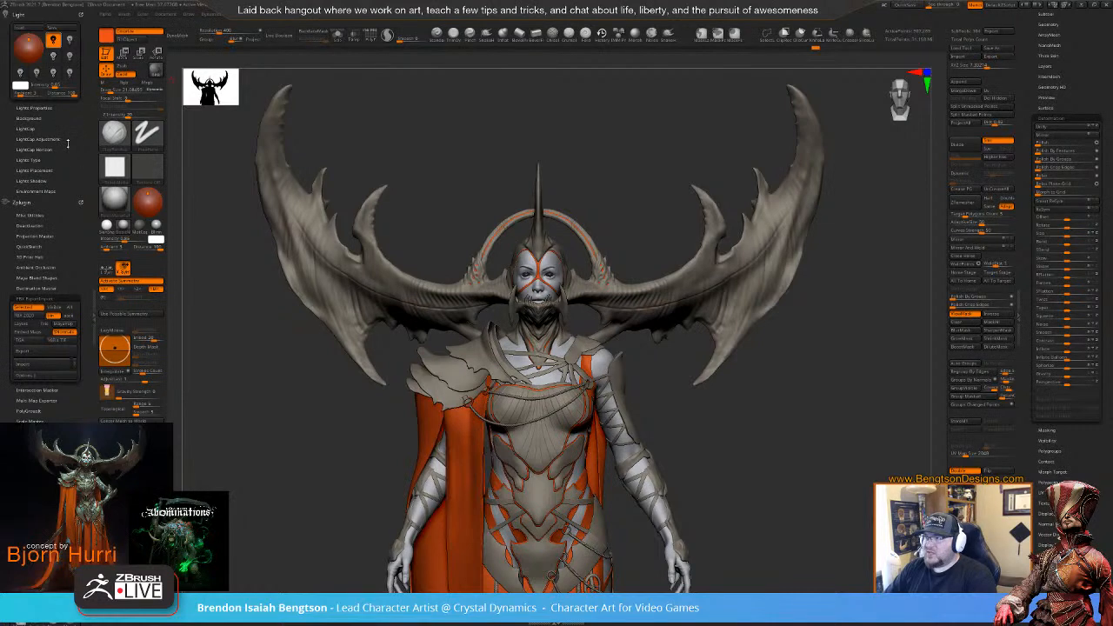
mouse_move(765, 419)
left_mouse_down()
mouse_move(771, 435)
mouse_move(812, 439)
left_mouse_up()
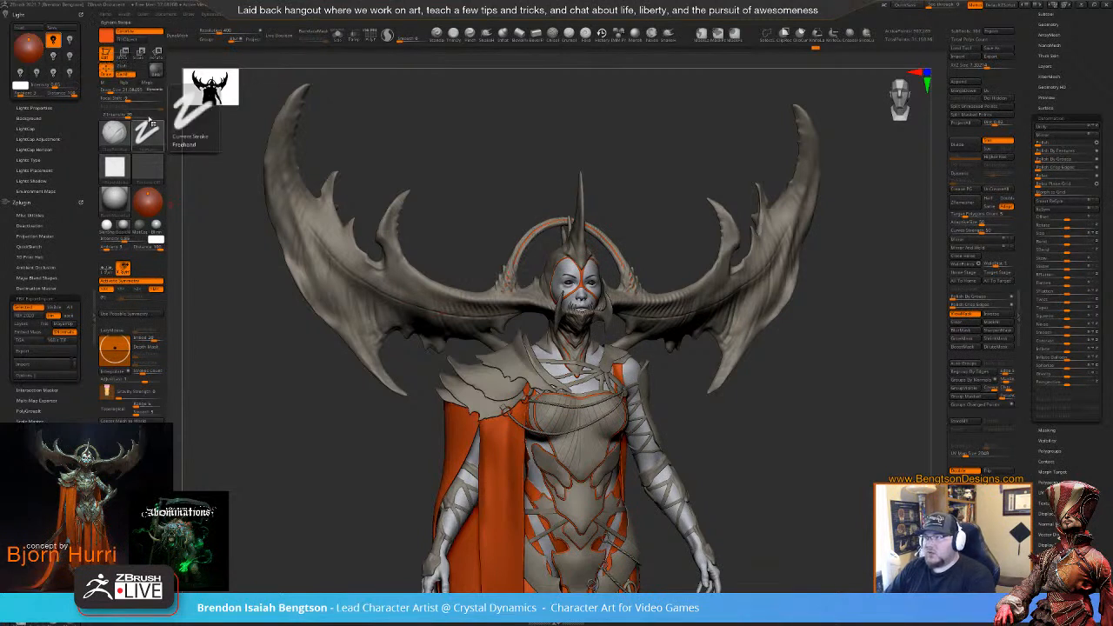
left_click(156, 69)
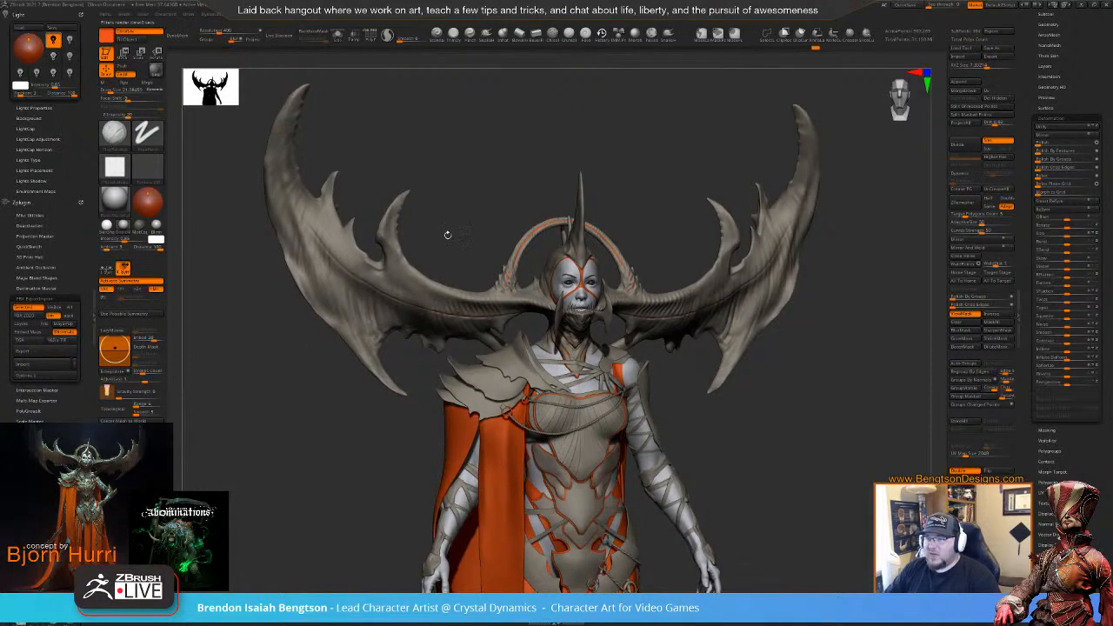
- Dock the Render palette and open its BPR RenderPass section to inspect the generated passes
left_click(439, 24)
left_click(436, 28)
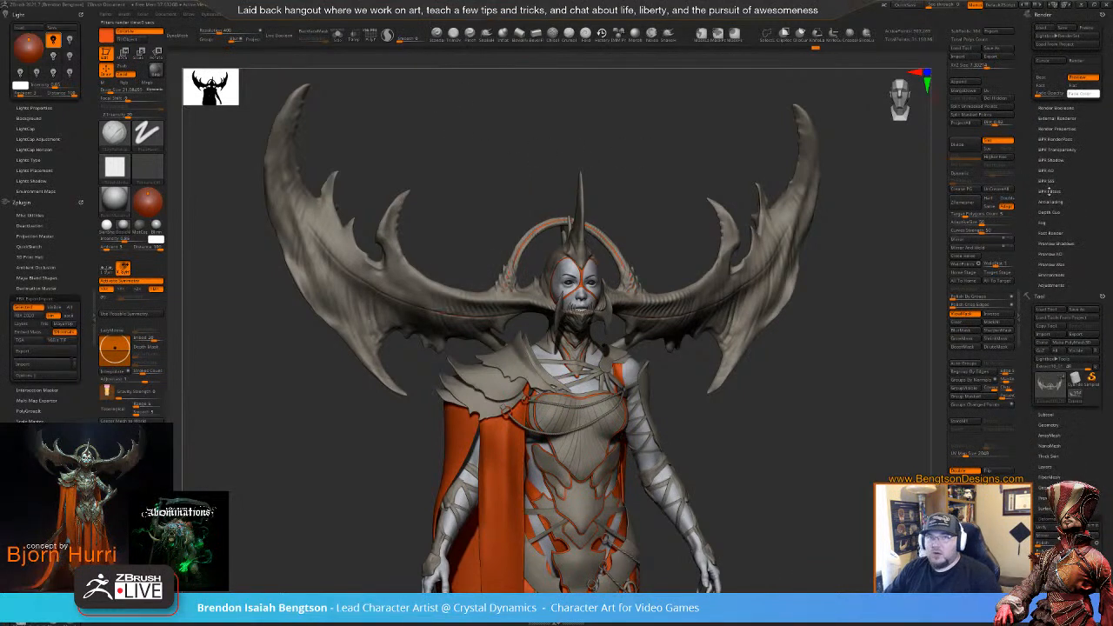
left_click(1055, 139)
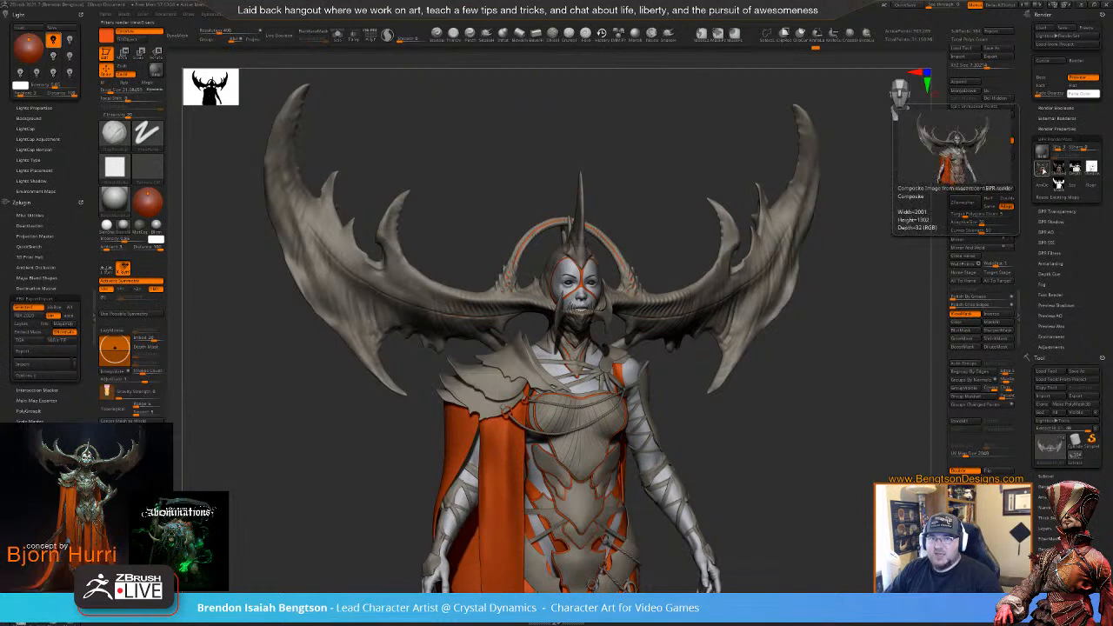
mouse_move(1094, 170)
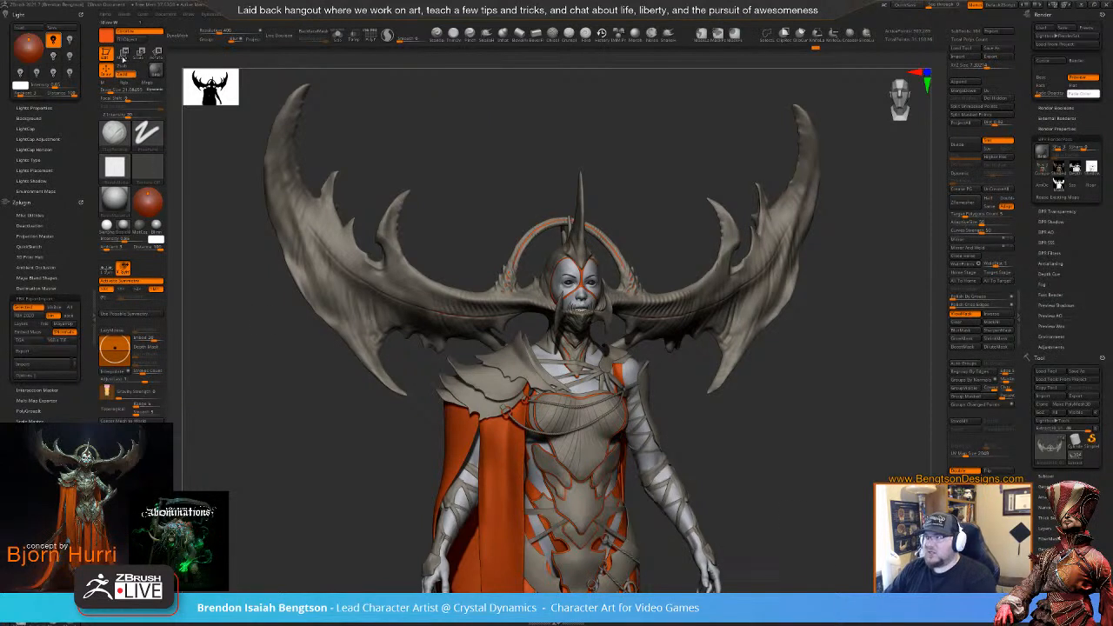
- Render a BPR rim-light pass with the light placed behind the character, its intensity raised and ambient set to 0
left_click(29, 40)
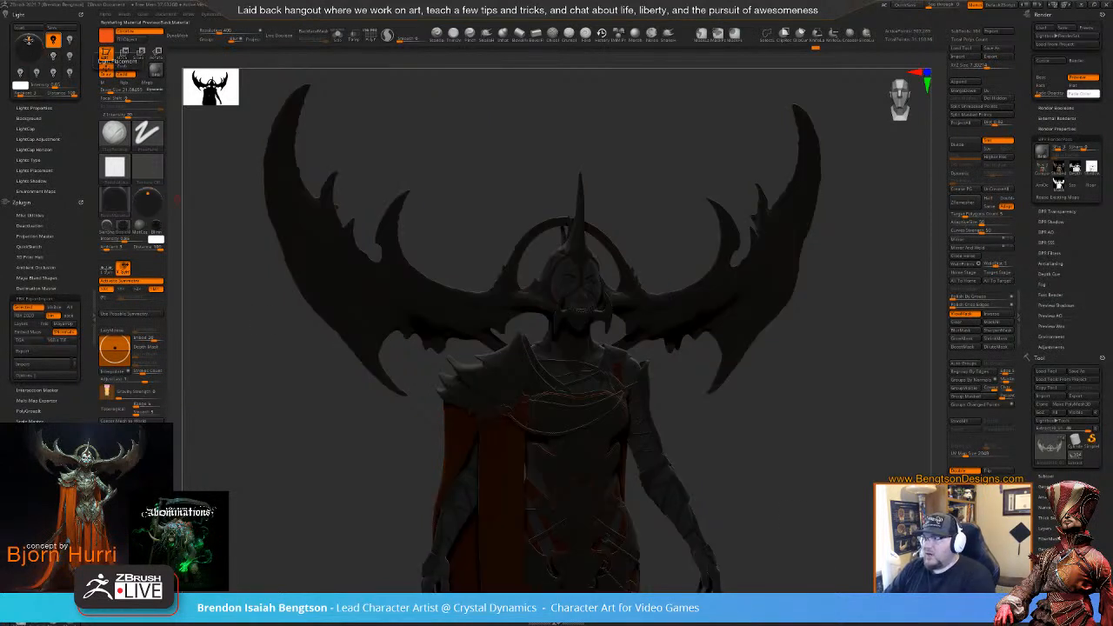
left_click(28, 42)
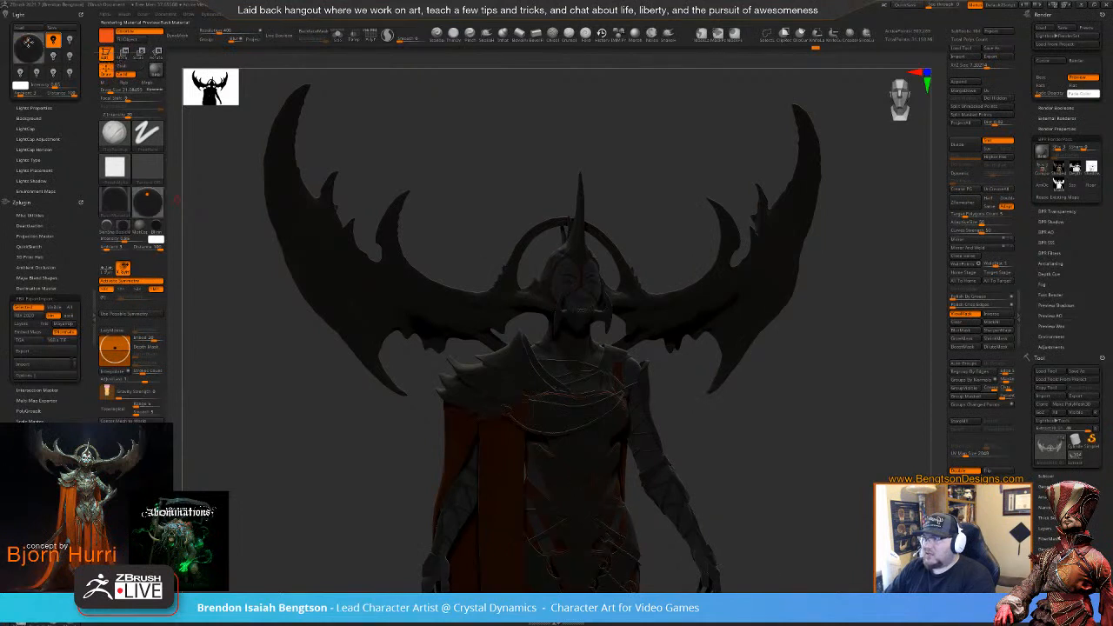
left_click(31, 40)
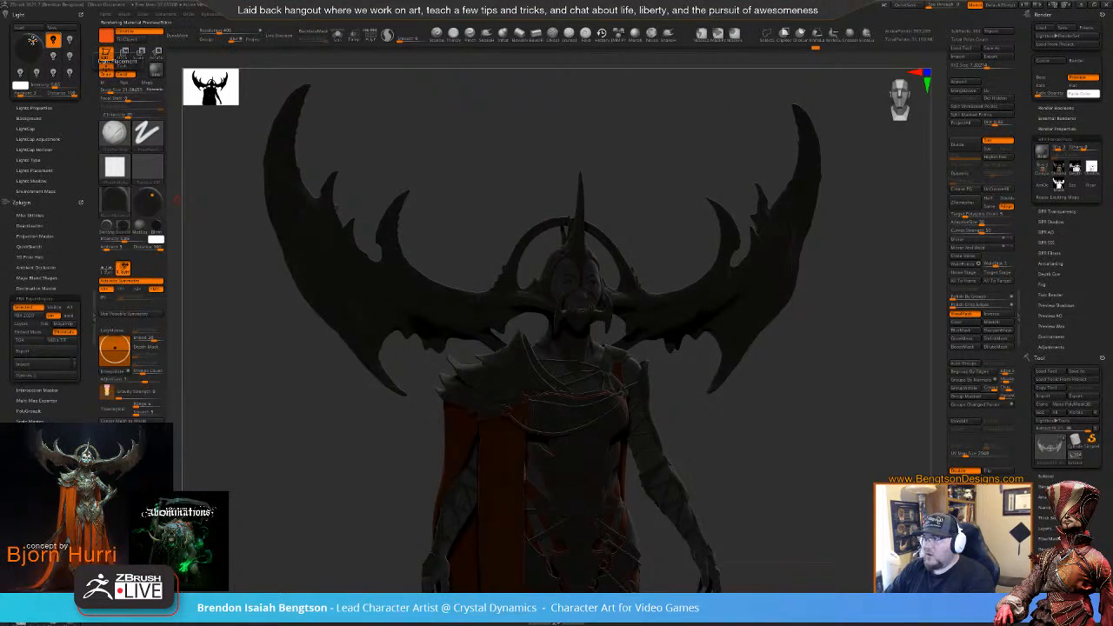
left_click_drag(56, 86, 25, 107)
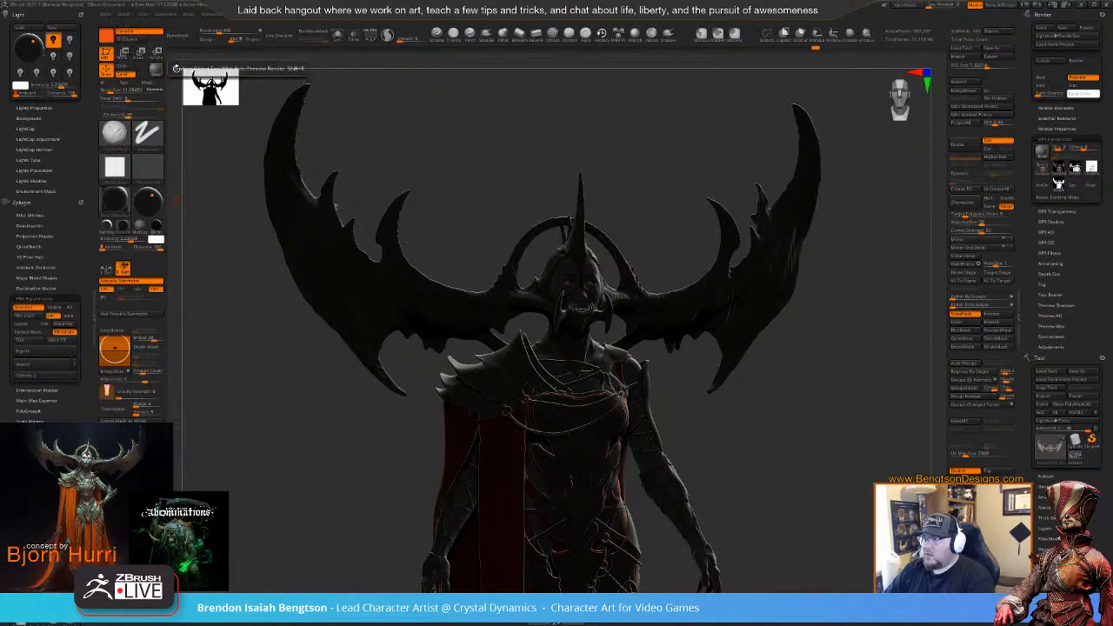
left_click(155, 71)
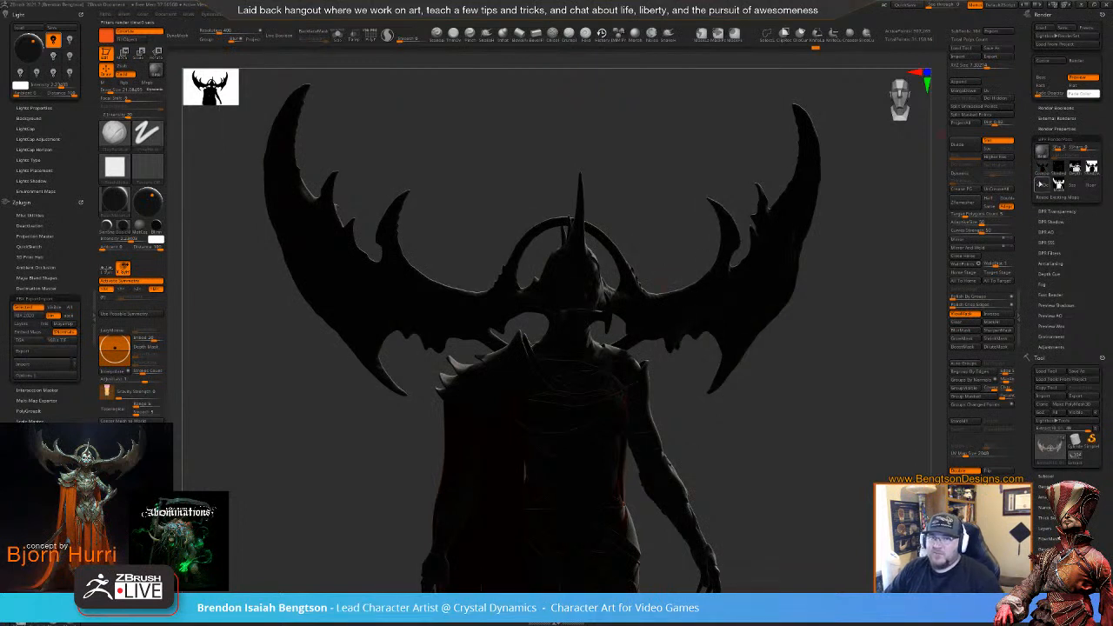
mouse_move(1040, 171)
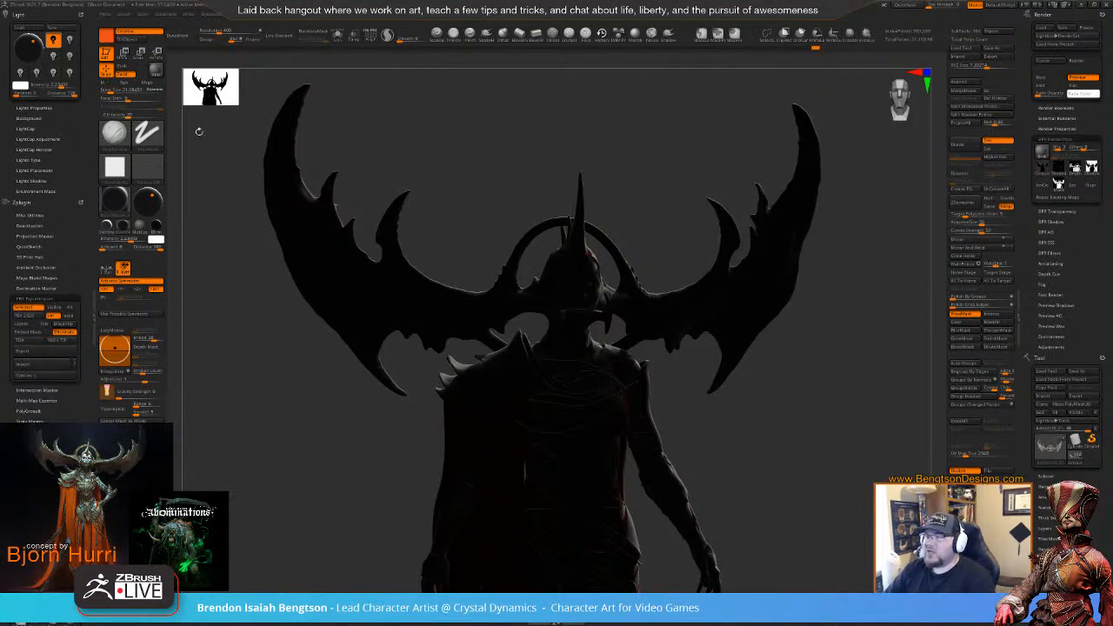
- Bring the light back to the front of the character and lower its intensity
left_click(33, 44)
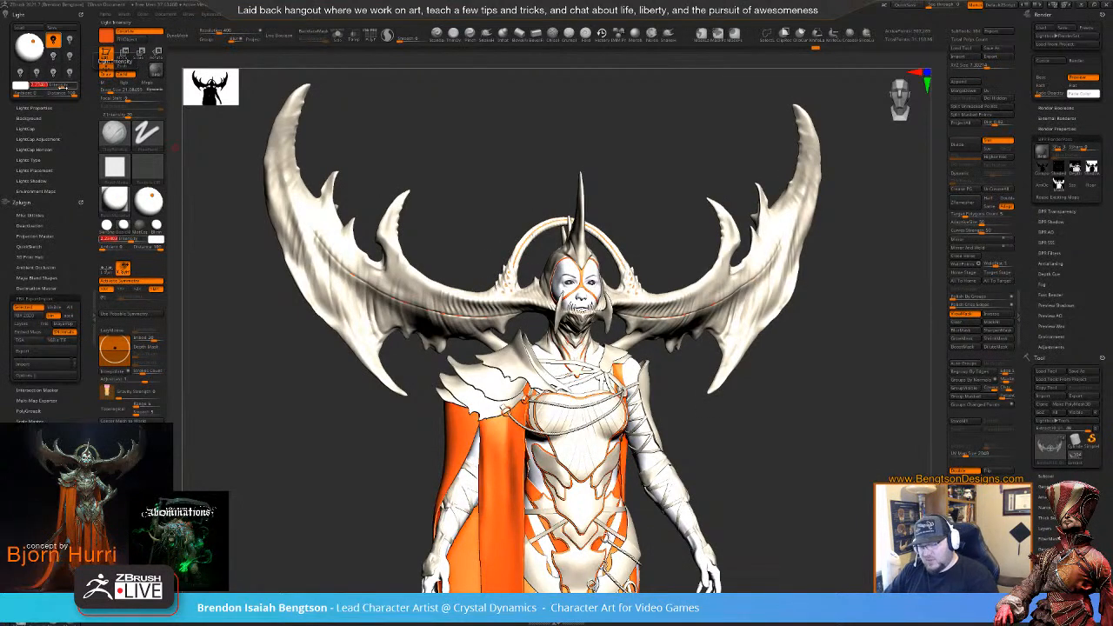
left_click_drag(63, 87, 54, 87)
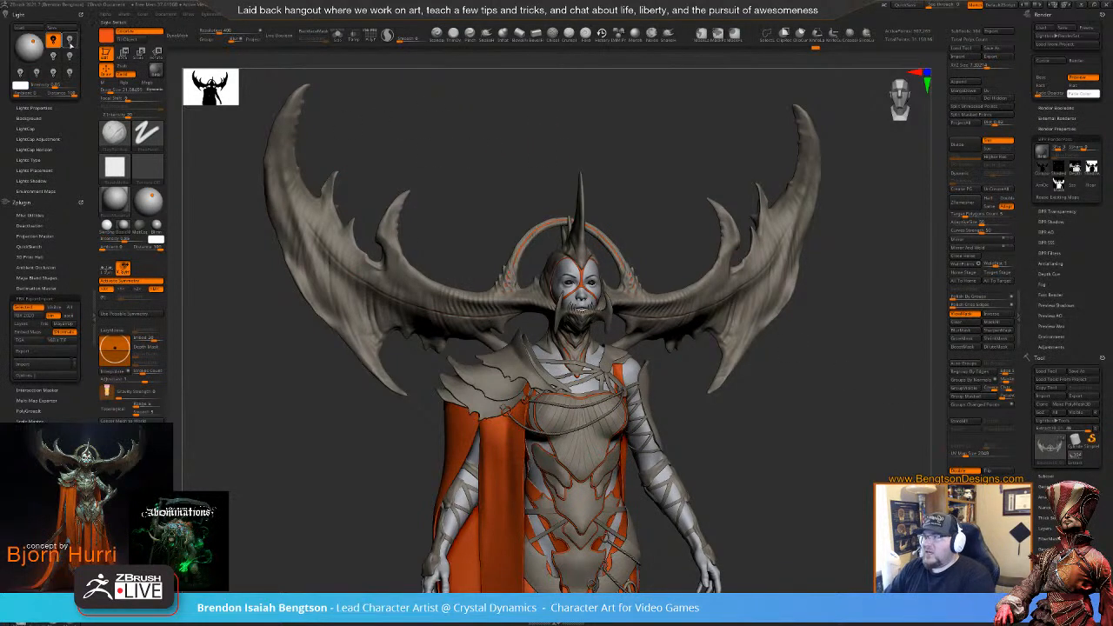
- Turn on a second light placed toward the side of the character and turn the first light off
left_click(69, 41)
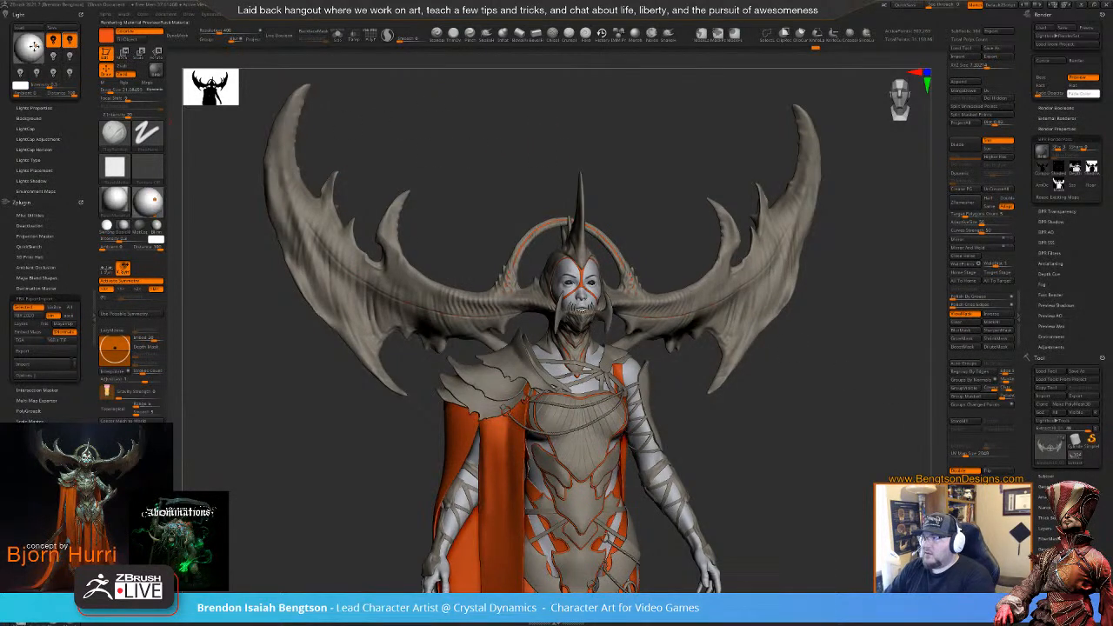
left_click_drag(33, 46, 37, 46)
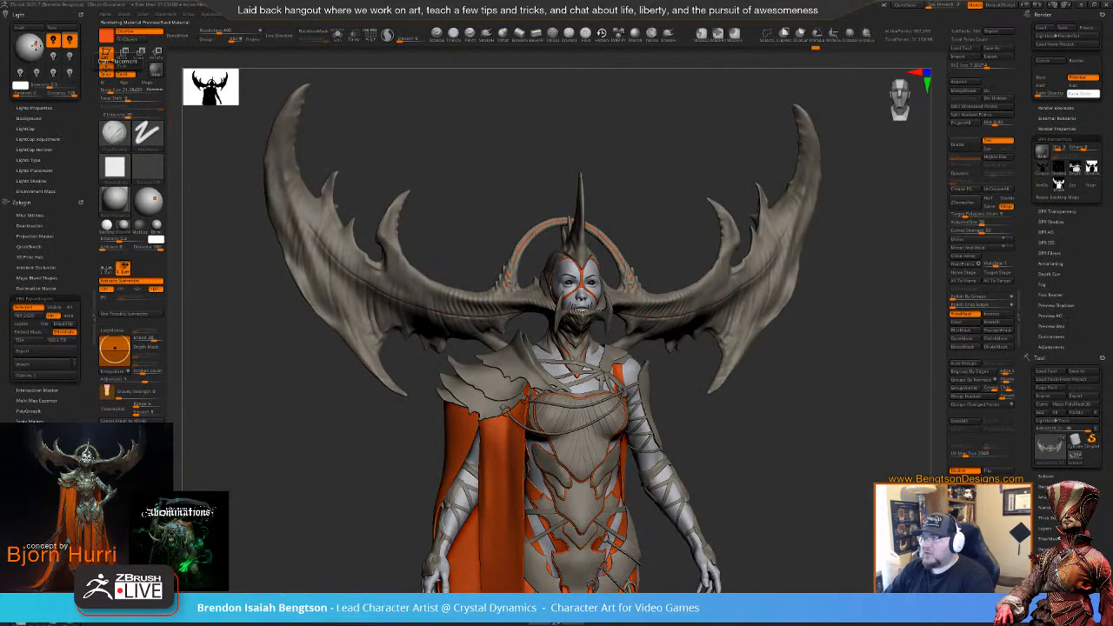
left_click(53, 42)
left_click(70, 41)
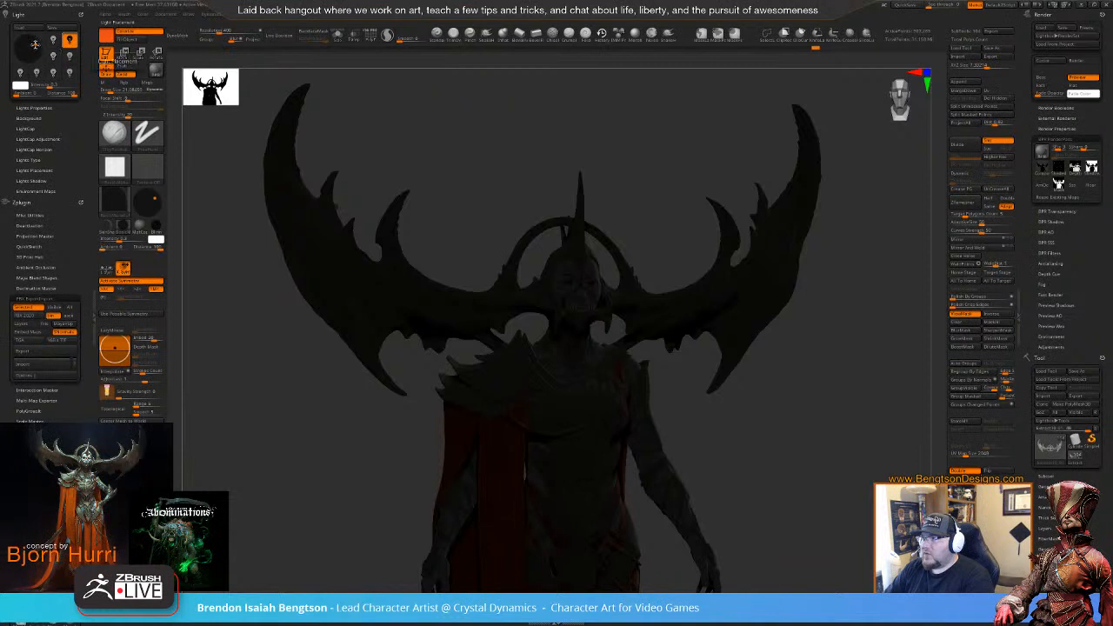
- Raise the second light's intensity and turn the first light back on so both lights illuminate the character
left_click_drag(53, 86, 57, 86)
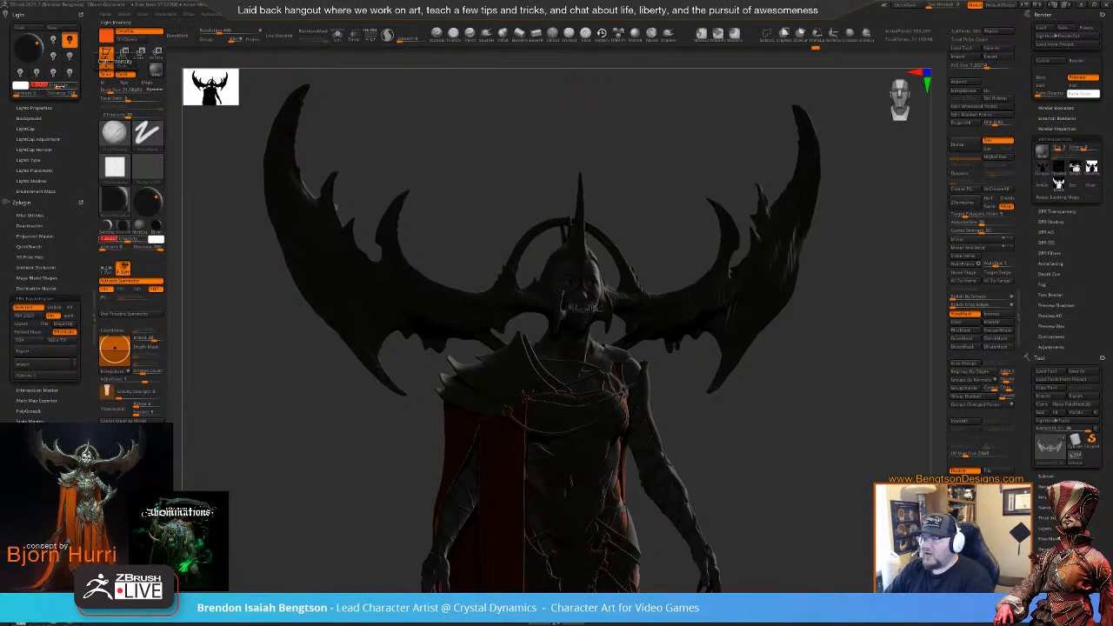
left_click(53, 40)
left_click(53, 41)
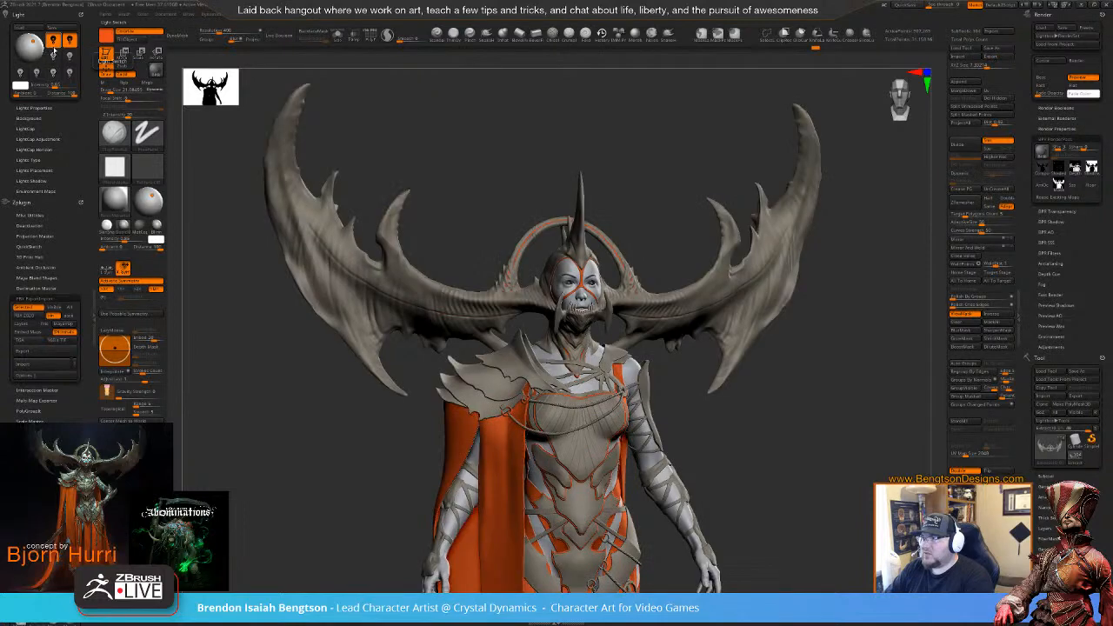
- Turn the second light off and lower the first light's intensity after checking the character under both lights
mouse_move(806, 424)
left_mouse_down()
mouse_move(830, 432)
mouse_move(797, 442)
left_mouse_up()
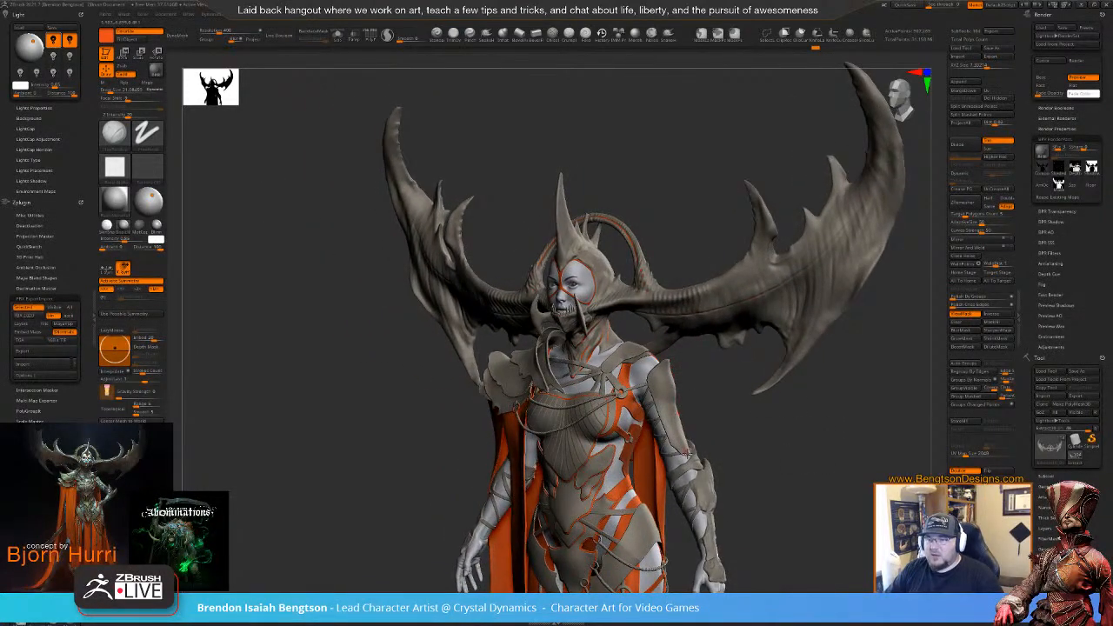
mouse_move(720, 387)
left_mouse_down()
mouse_move(746, 390)
mouse_move(734, 366)
mouse_move(745, 427)
mouse_move(704, 307)
left_mouse_up()
mouse_move(726, 378)
left_mouse_down()
mouse_move(754, 304)
mouse_move(765, 380)
mouse_move(739, 346)
mouse_move(785, 380)
mouse_move(753, 374)
left_mouse_up()
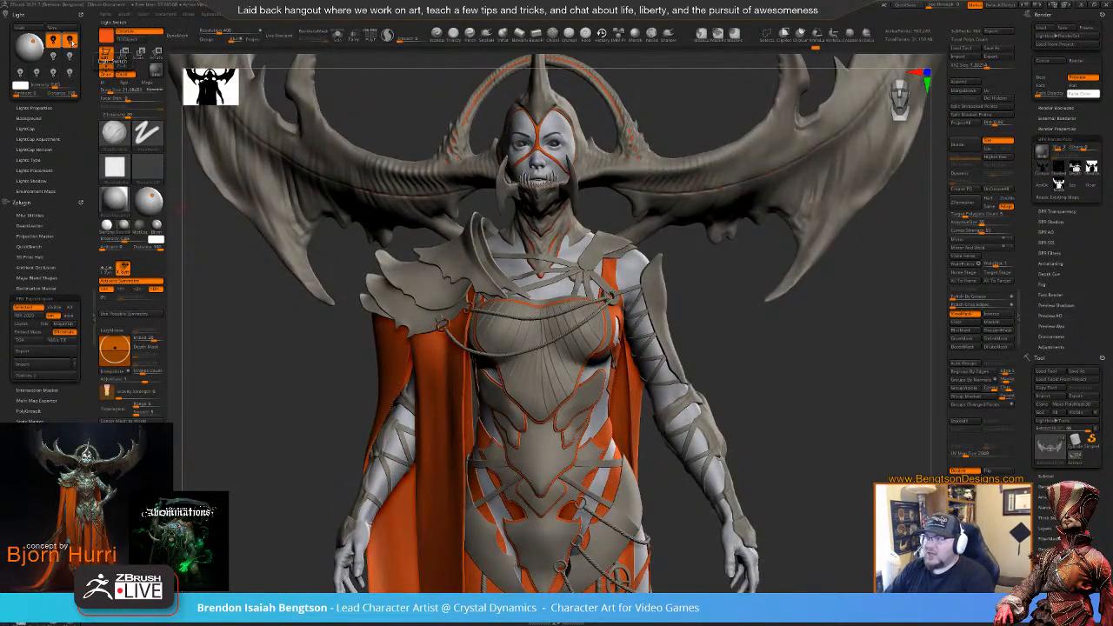
mouse_move(752, 288)
left_mouse_down("alt")
mouse_move(727, 387)
mouse_move(753, 375)
mouse_move(724, 355)
left_mouse_up("alt")
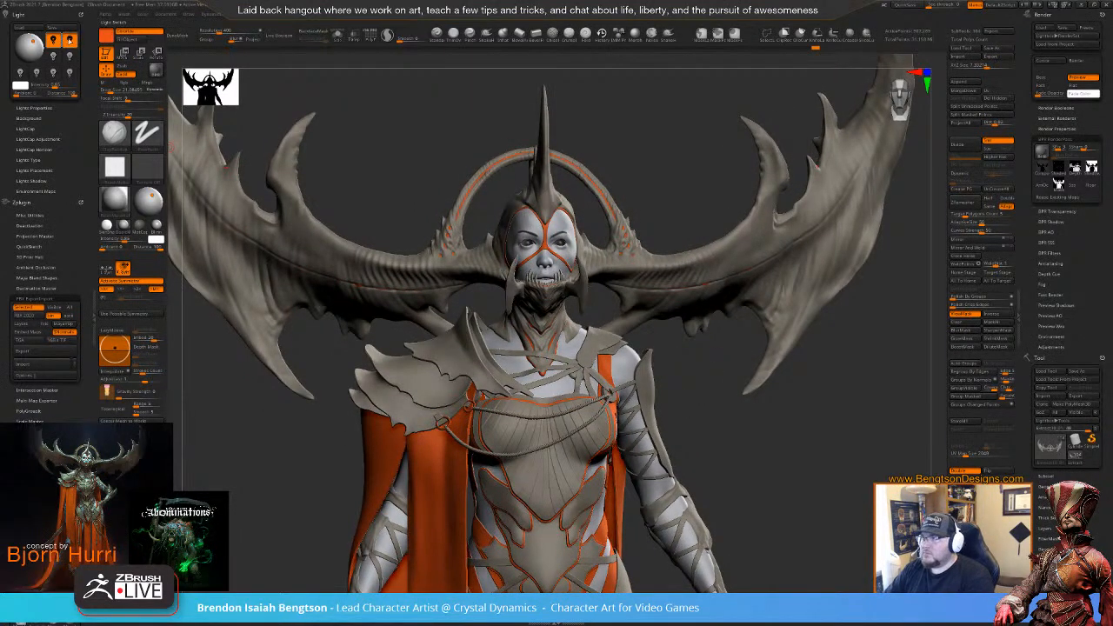
left_click(70, 40)
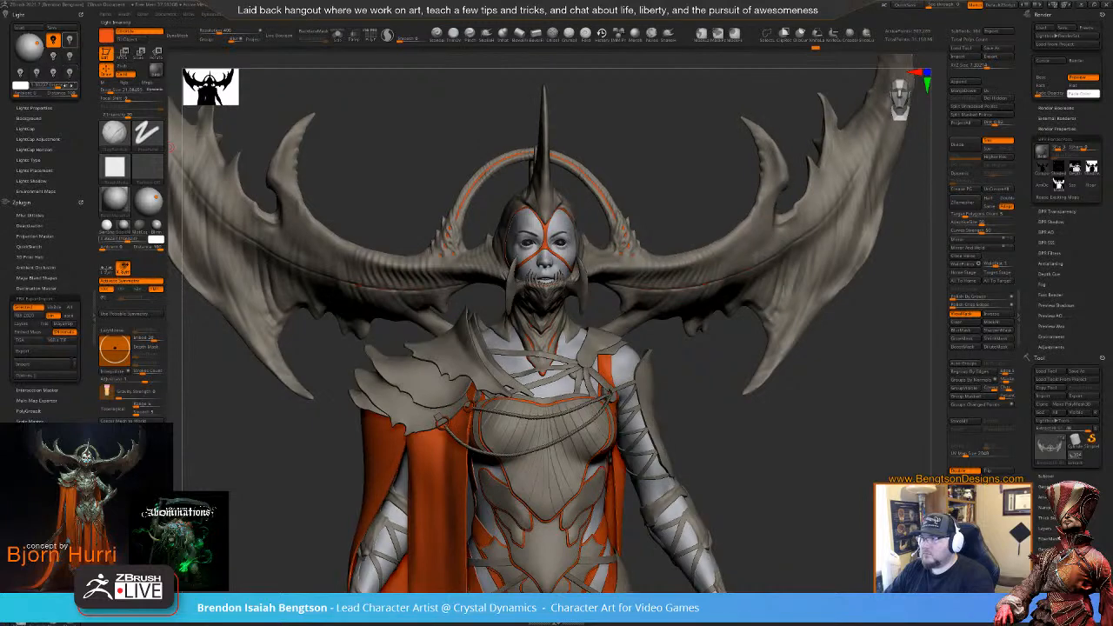
left_click_drag(57, 85, 53, 85)
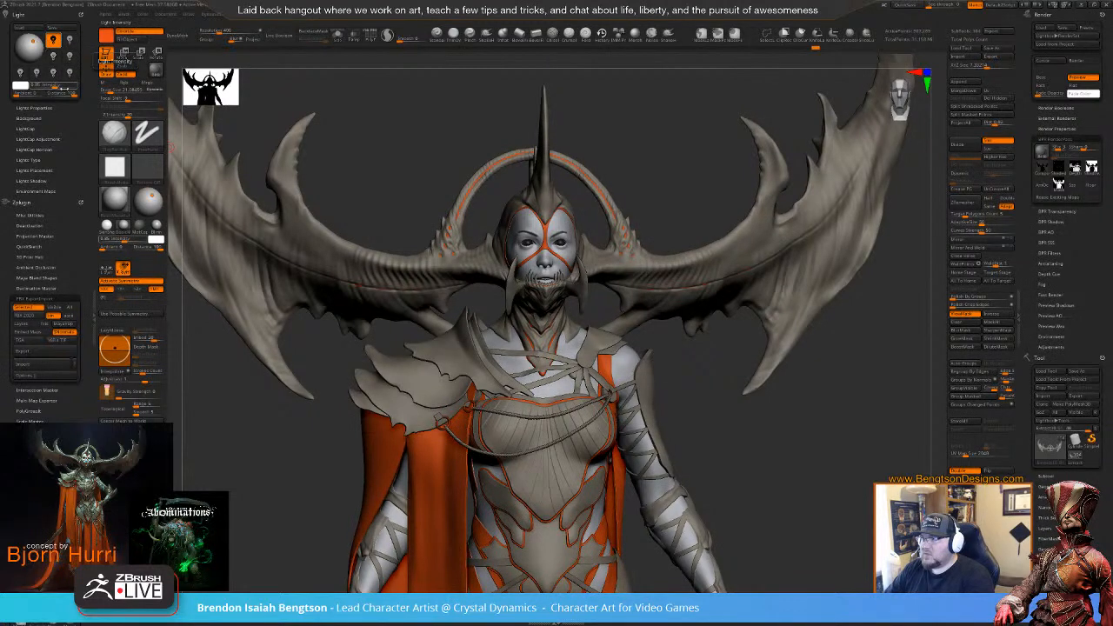
- Sculpt the folds on the throat and neck guard with a smaller brush, sharpening creases below the jaw
right_click_drag(703, 200, 535, 304, "ctrl")
key("space")
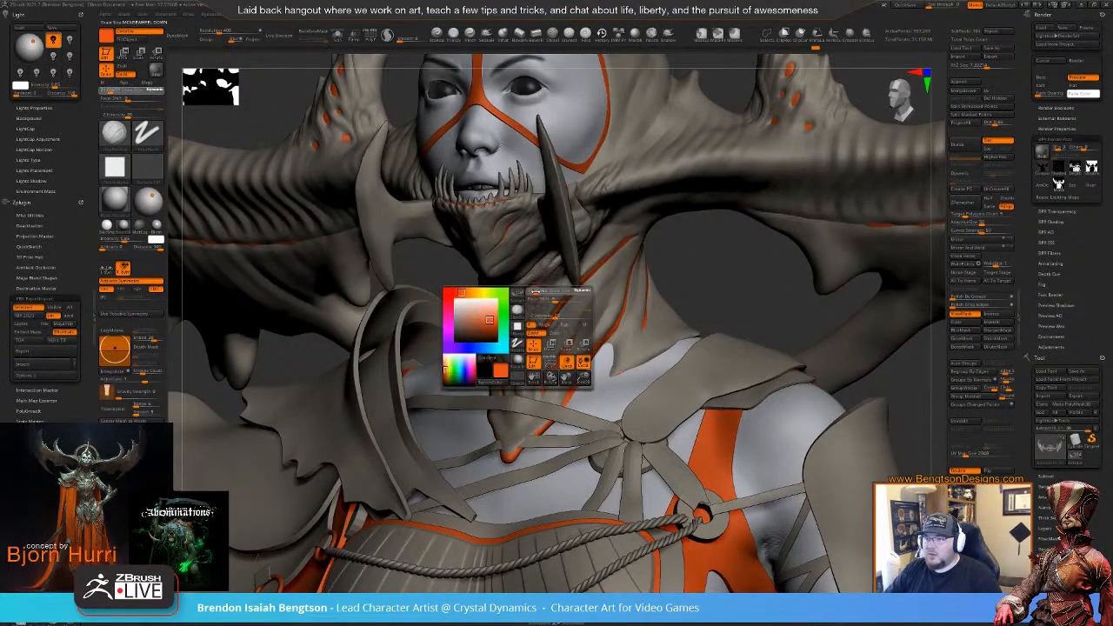
left_click_drag(537, 292, 534, 294)
key("shift")
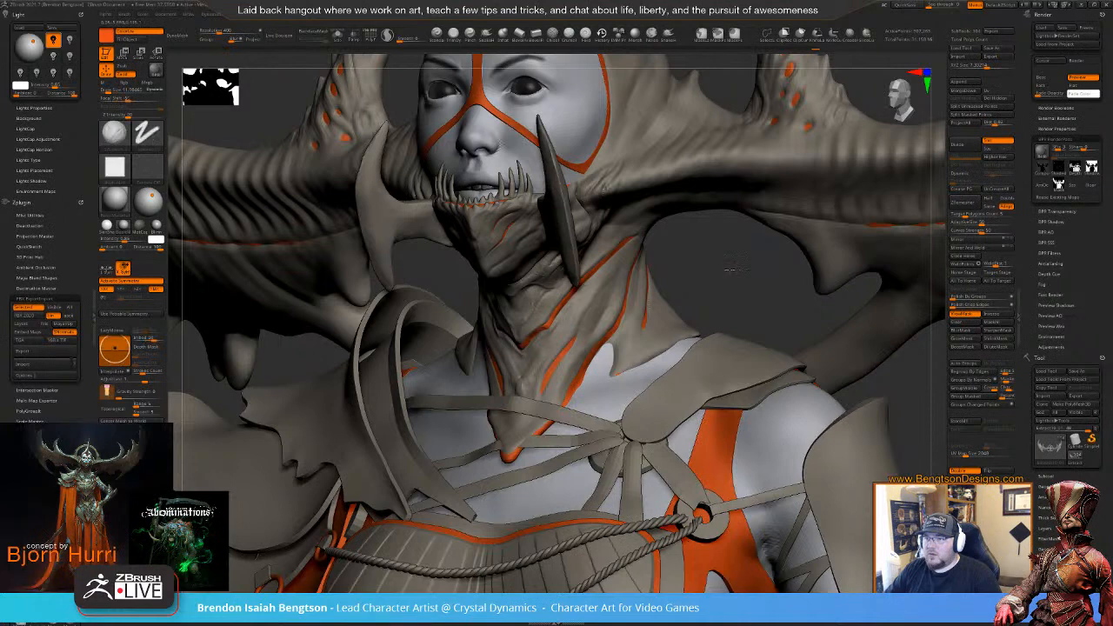
mouse_move(534, 298)
right_mouse_down()
mouse_move(689, 308)
mouse_move(686, 334)
right_mouse_up()
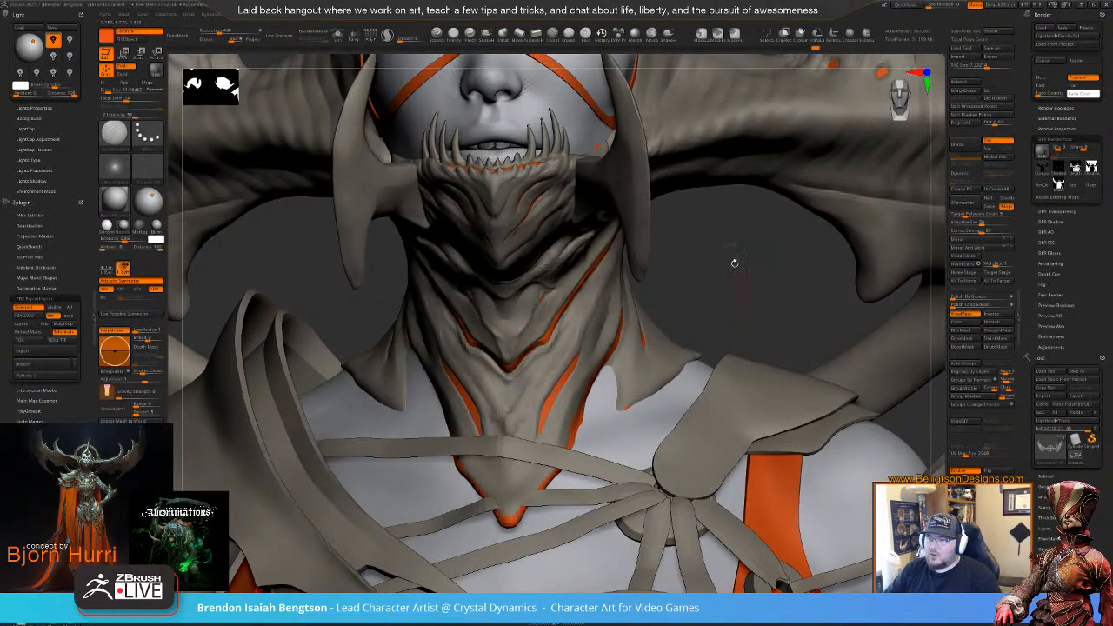
right_click_drag(735, 263, 643, 288, "ctrl")
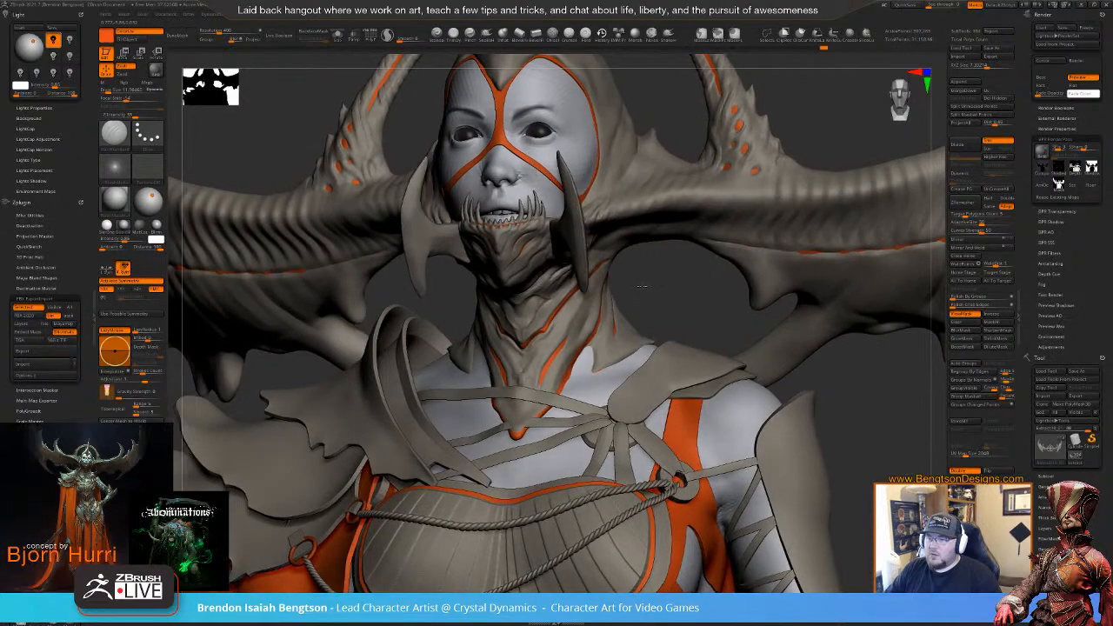
- Select the orange underlayer subtool at the neck and build up its surface between the guard's strips with the ClayBuildup brush
left_click(539, 329, "alt")
key("b")
key("c")
key("b")
key("space")
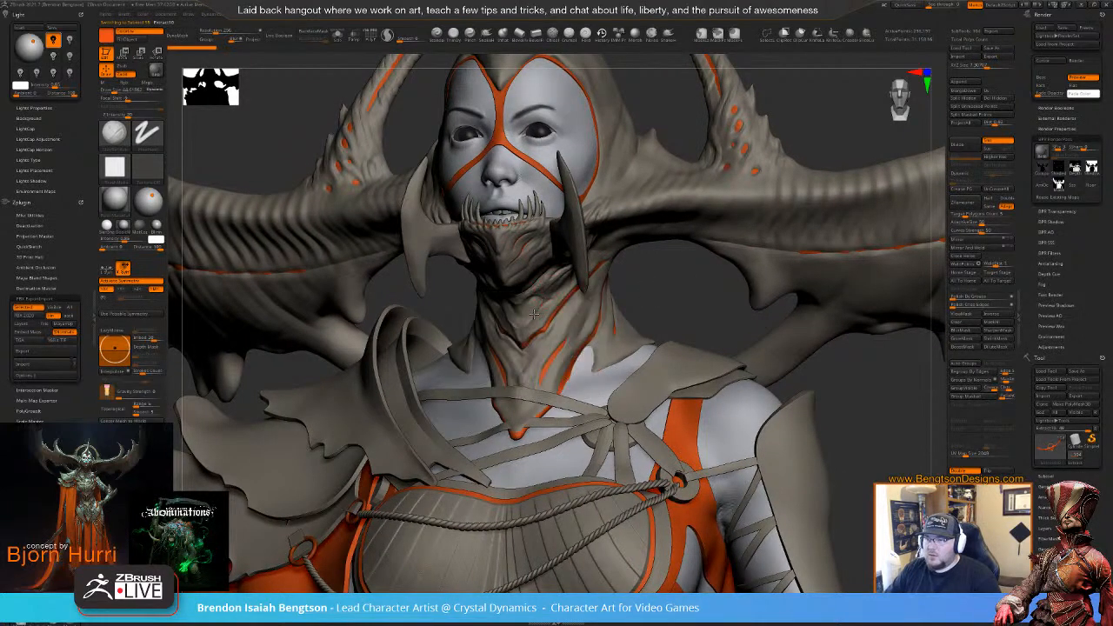
right_click_drag(553, 291, 613, 388)
right_click_drag(652, 309, 643, 238)
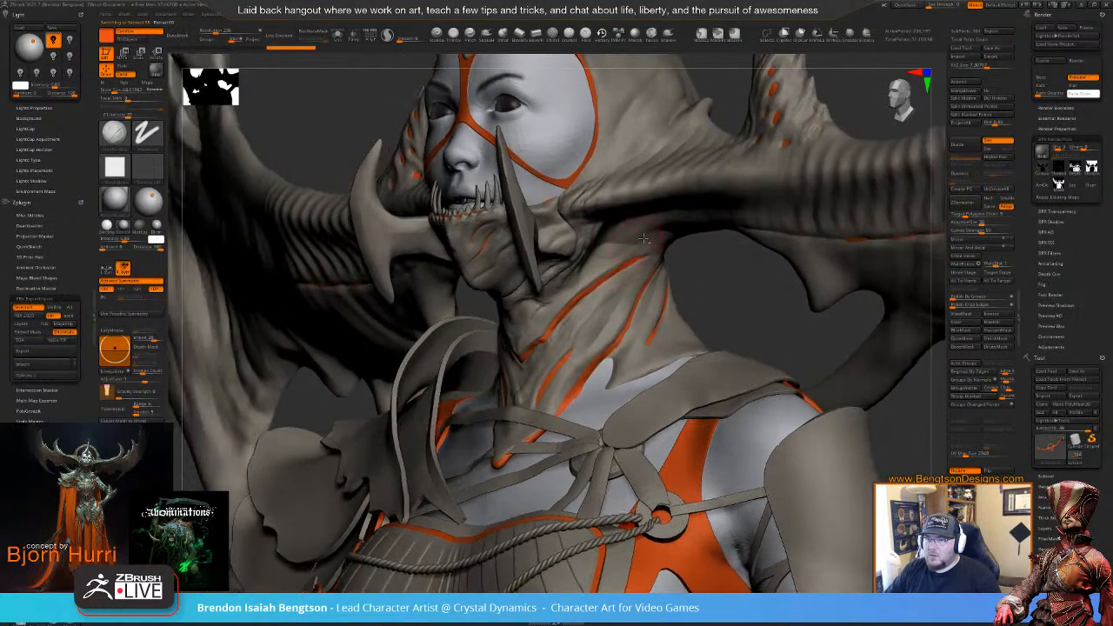
mouse_move(664, 275)
right_mouse_down()
mouse_move(654, 209)
mouse_move(670, 191)
right_mouse_up()
- Switch back to the horned helmet subtool and sculpt folds on the side of the hood beside the temple spike
left_click(669, 192, "alt")
right_click_drag(687, 277, 722, 269)
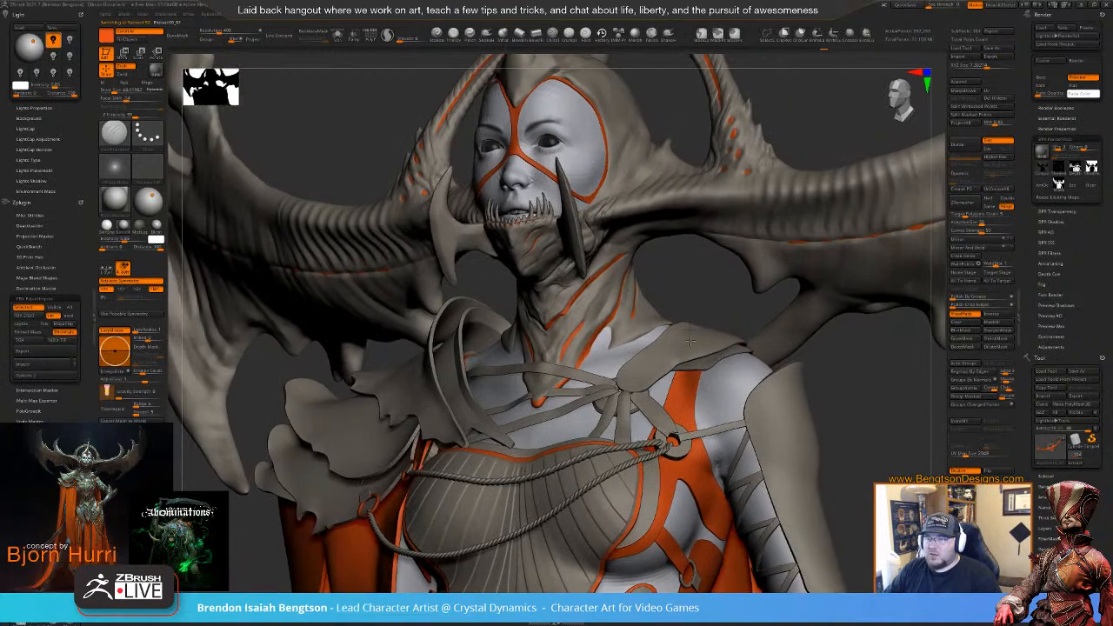
right_click_drag(661, 187, 662, 310, "ctrl")
mouse_move(654, 354)
right_mouse_down()
mouse_move(711, 349)
mouse_move(716, 370)
mouse_move(741, 346)
mouse_move(738, 412)
right_mouse_up()
key("shift+f")
key("shift+f")
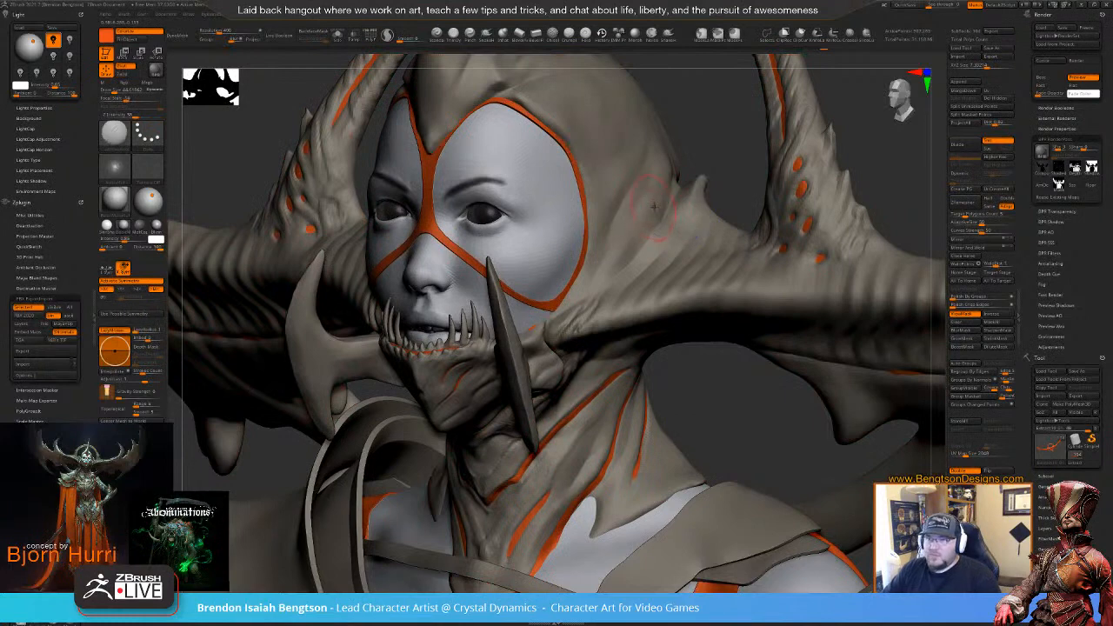
key("space")
left_click_drag(659, 206, 665, 202)
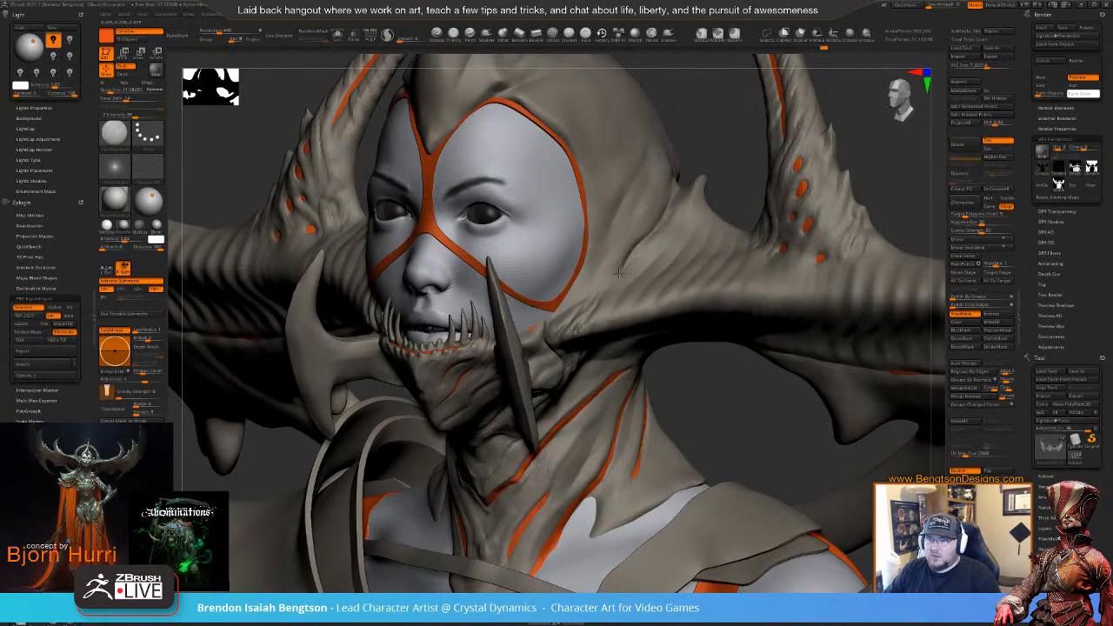
- Carve creases into the side of the hood around the temple spike with the DamStandard brush
right_click_drag(595, 287, 602, 391)
key("b")
key("d")
key("s")
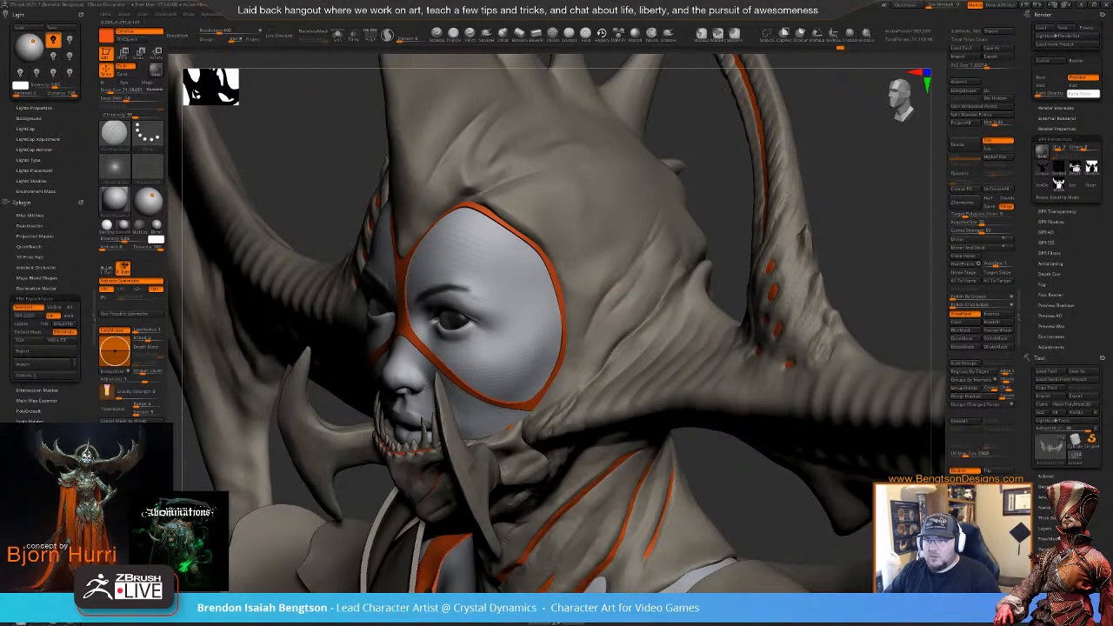
right_click_drag(625, 226, 656, 301)
mouse_move(668, 262)
right_mouse_down()
mouse_move(661, 228)
mouse_move(673, 267)
right_mouse_up()
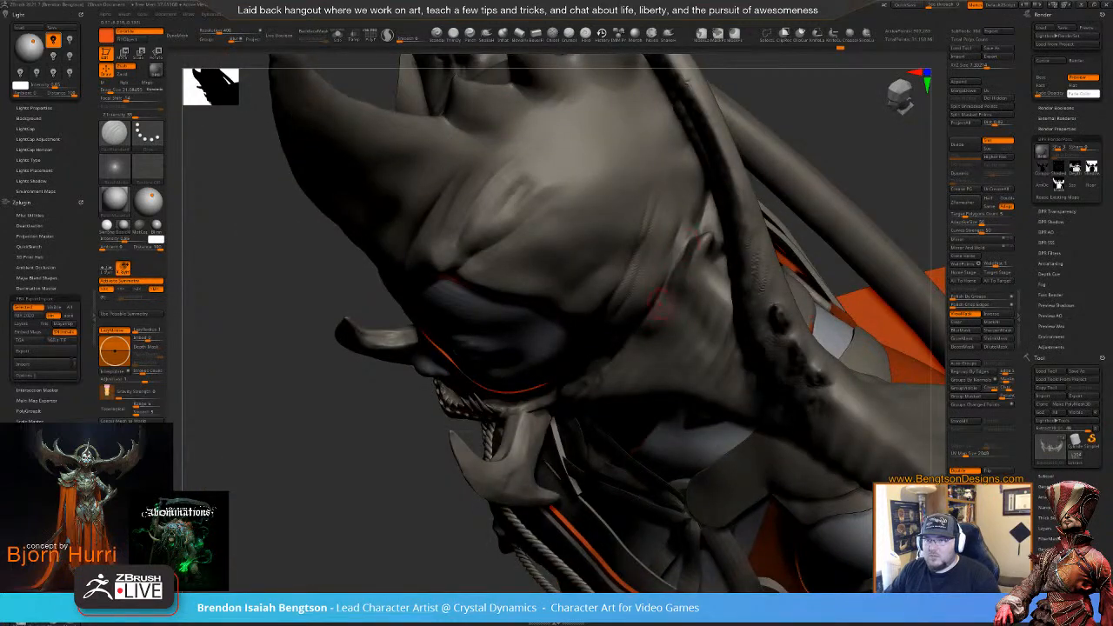
right_click_drag(632, 314, 663, 257)
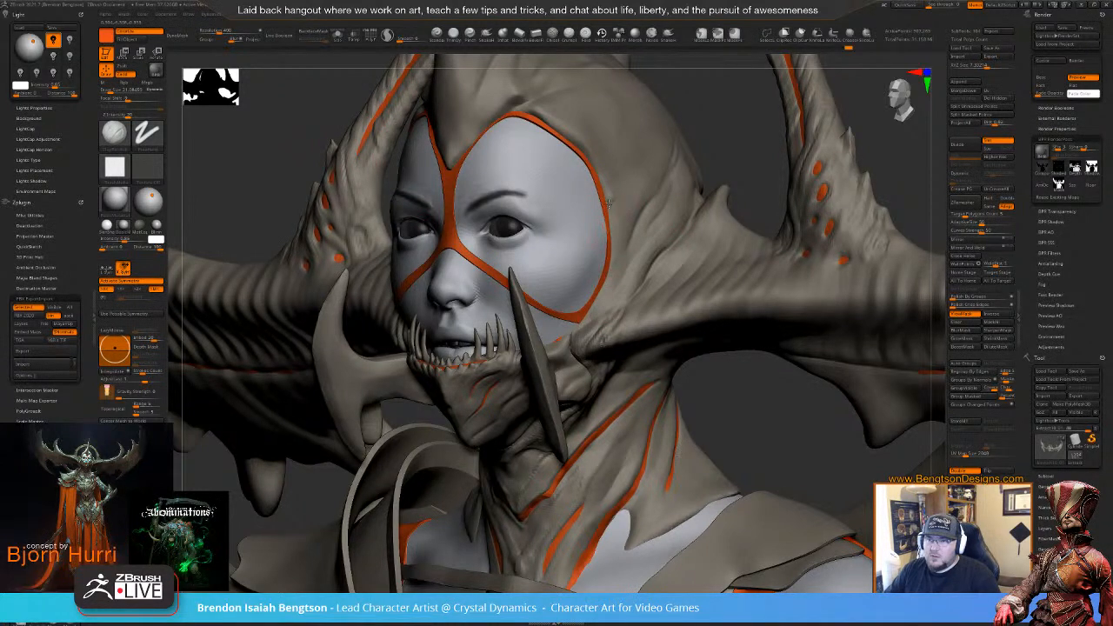
- Refine the hood's folds above the eye opening and beside the base of the forehead horn with a smaller brush
right_click_drag(700, 131, 561, 233)
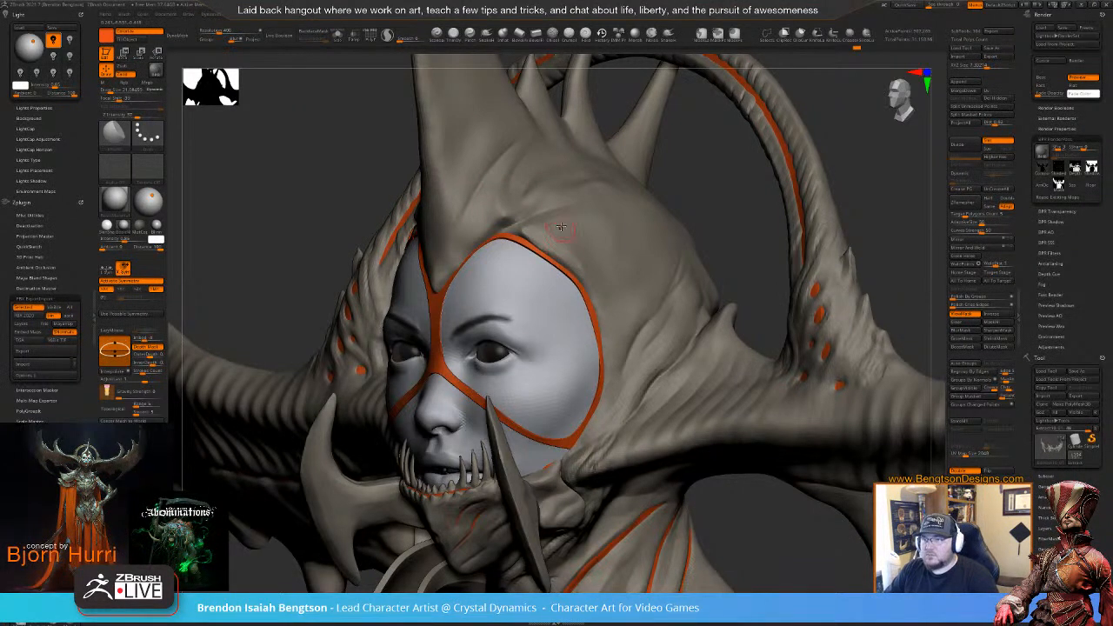
key("space")
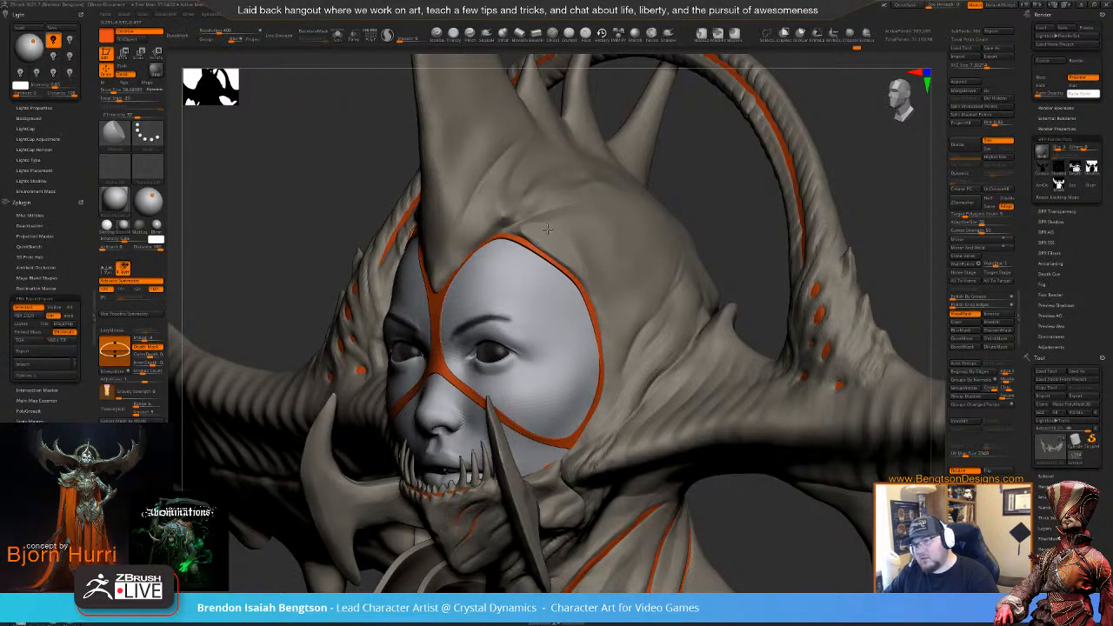
key("space")
left_click_drag(568, 229, 559, 229)
mouse_move(487, 261)
right_mouse_down()
mouse_move(543, 265)
mouse_move(519, 290)
mouse_move(520, 195)
mouse_move(515, 224)
right_mouse_up()
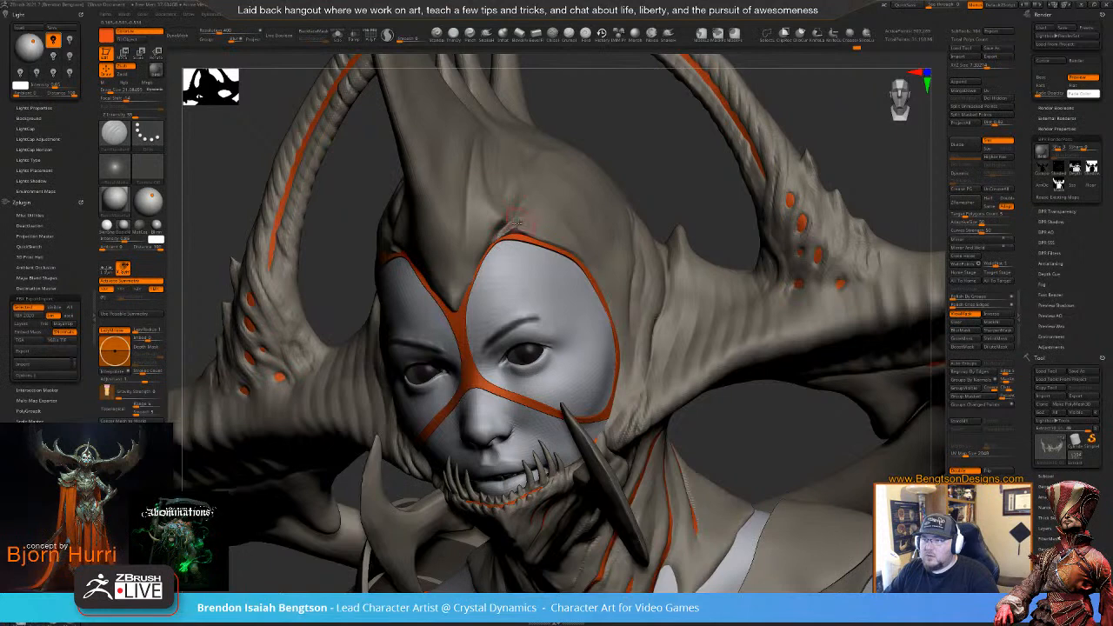
- Adjust the hood's edge and fold above the eye opening with a small Move Topological brush
right_click_drag(519, 221, 513, 170)
key("b")
key("m")
key("t")
key("space")
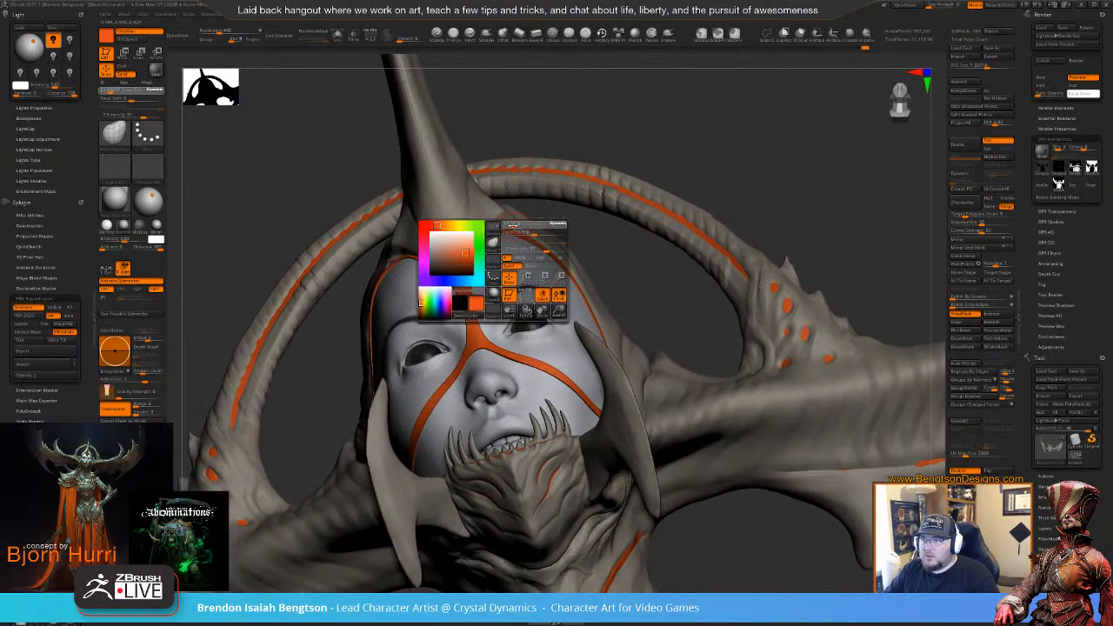
left_click_drag(524, 226, 513, 226)
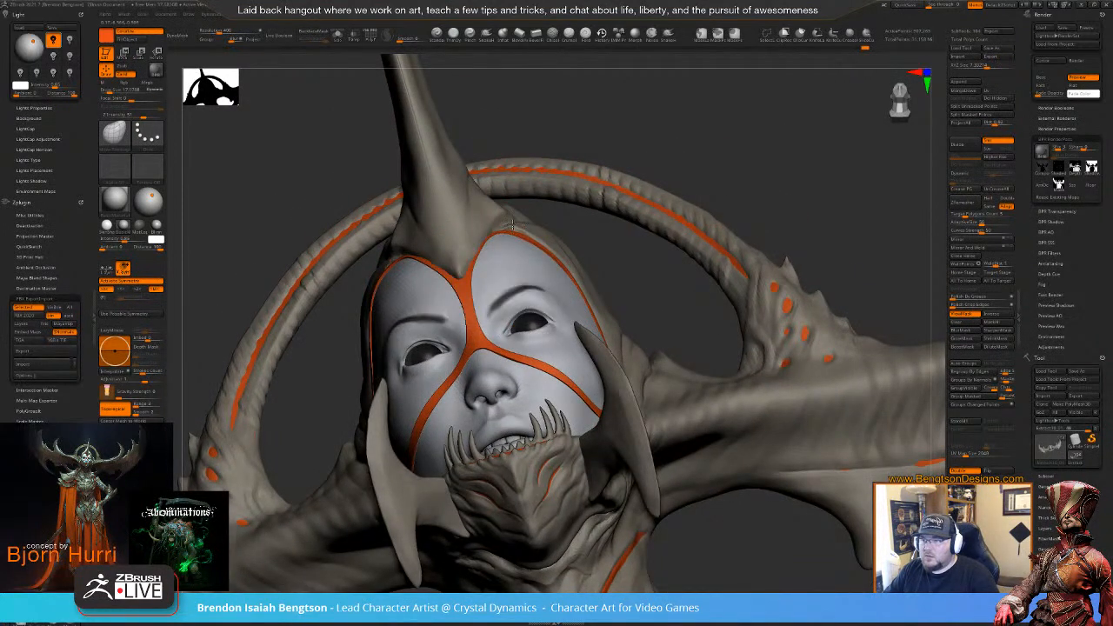
right_click_drag(511, 207, 492, 239)
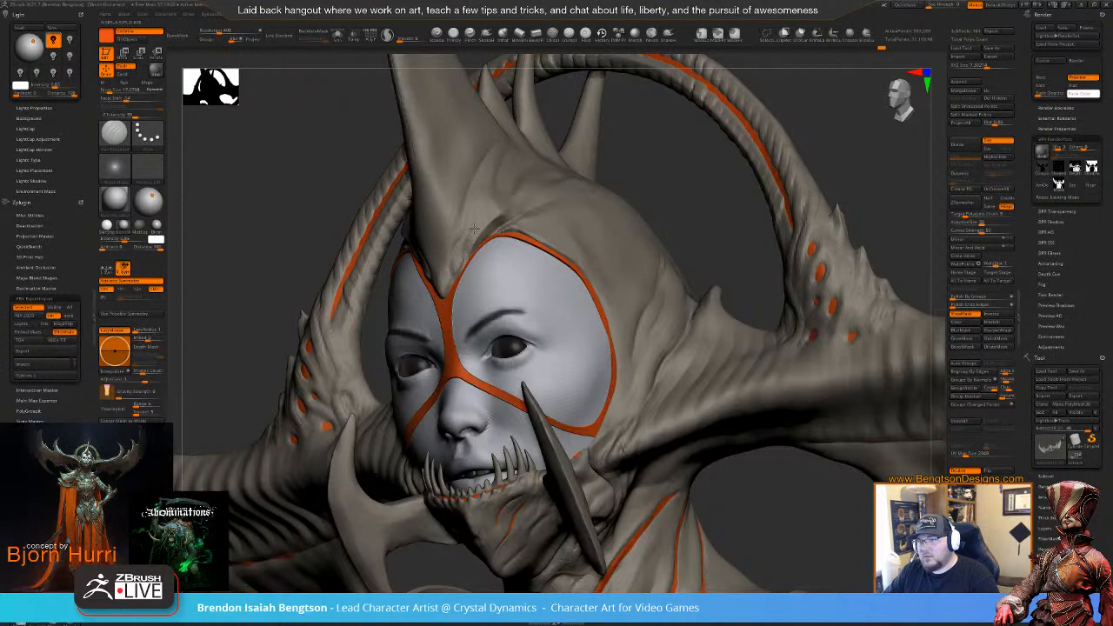
- Reshape the forehead horn's profile from the side with a larger Move Topological brush
mouse_move(475, 276)
right_mouse_down()
mouse_move(478, 300)
mouse_move(443, 295)
mouse_move(485, 301)
mouse_move(445, 257)
mouse_move(365, 280)
mouse_move(317, 267)
right_mouse_up()
key("b")
key("m")
key("t")
key("space")
left_click_drag(551, 189, 575, 188)
mouse_move(349, 292)
right_mouse_down("alt")
mouse_move(344, 262)
mouse_move(347, 342)
right_mouse_up("alt")
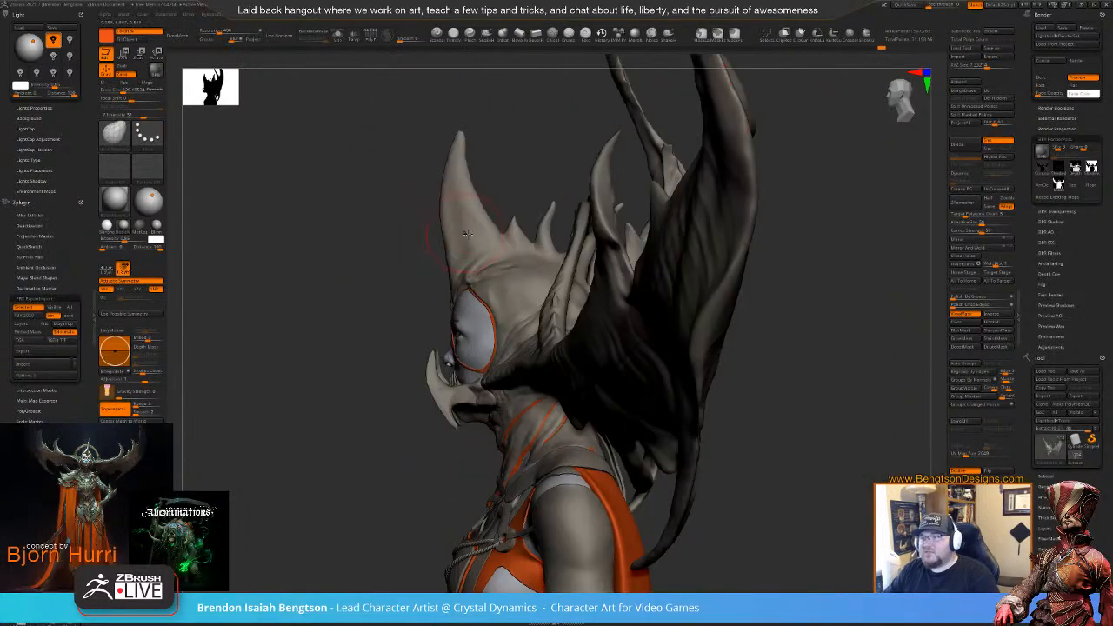
key("space")
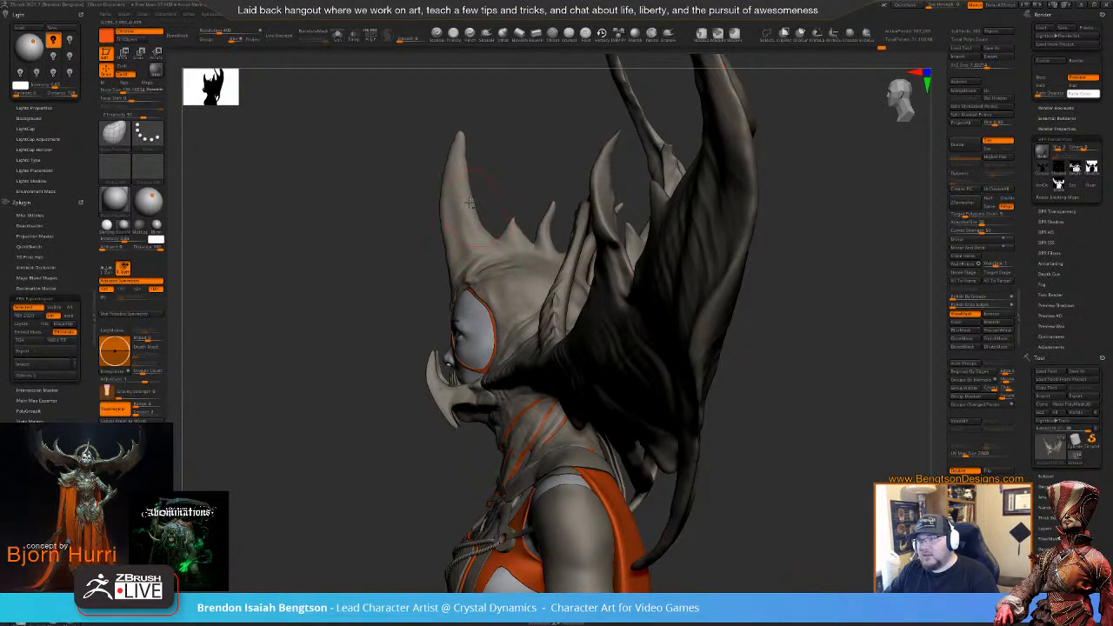
left_click_drag(470, 204, 464, 201)
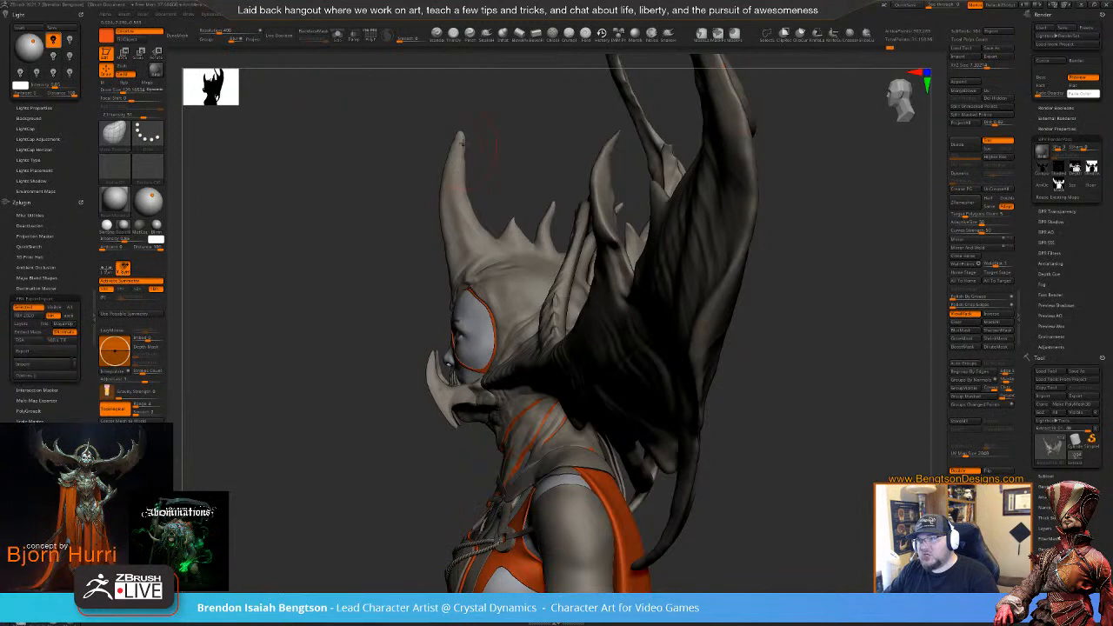
- Build up volume along the forehead horn, working from its base toward the tip
left_click_drag(522, 146, 601, 169)
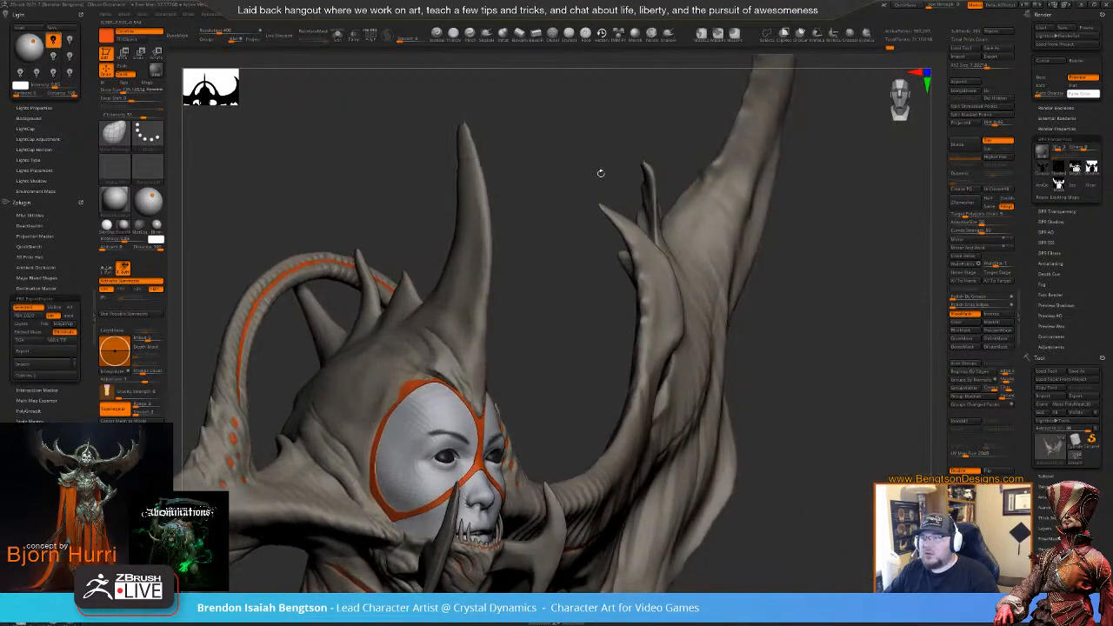
left_click(456, 34)
key("space")
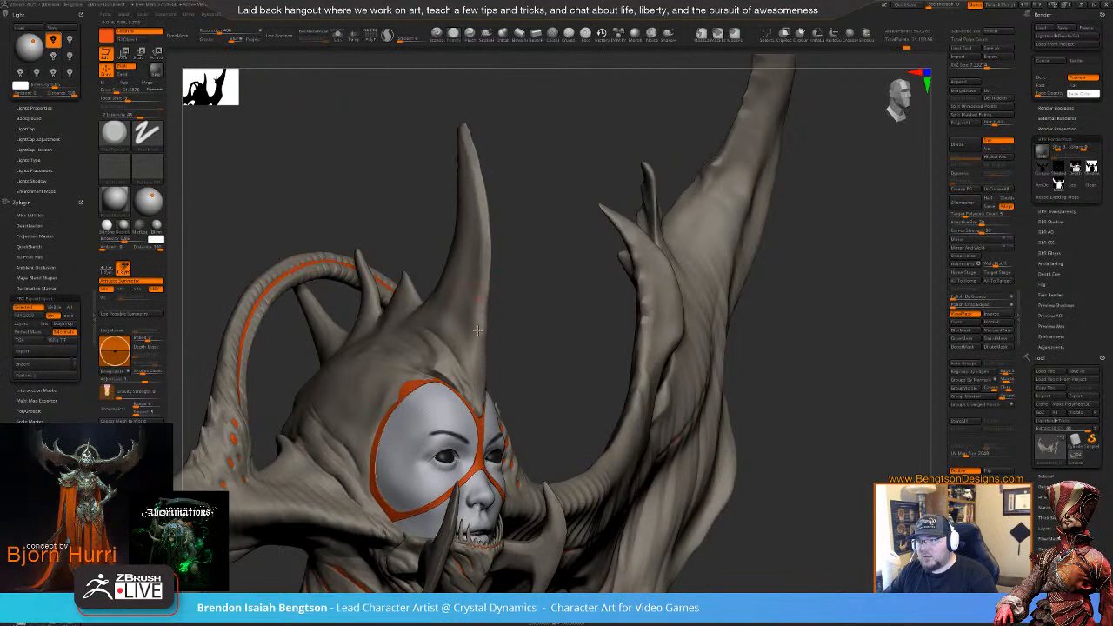
mouse_move(522, 149)
left_mouse_down()
mouse_move(554, 149)
mouse_move(540, 144)
mouse_move(549, 228)
left_mouse_up()
left_click_drag(561, 127, 571, 348, "alt")
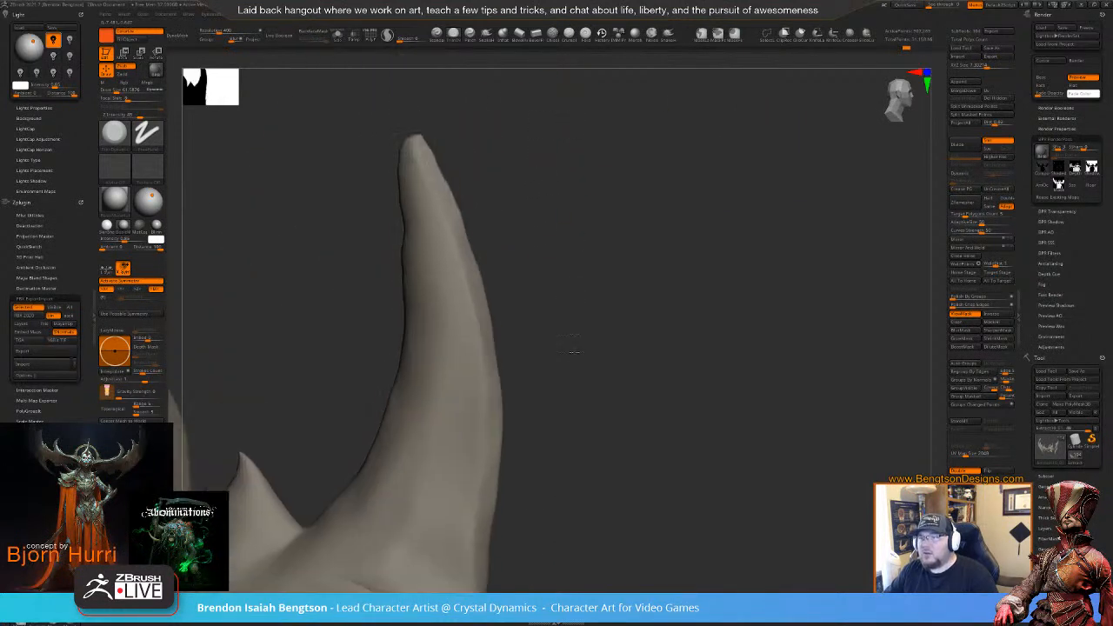
- Refine the silhouette of the forehead horn's tip and edges with the Move Topological brush
key("b")
key("m")
key("t")
key("space")
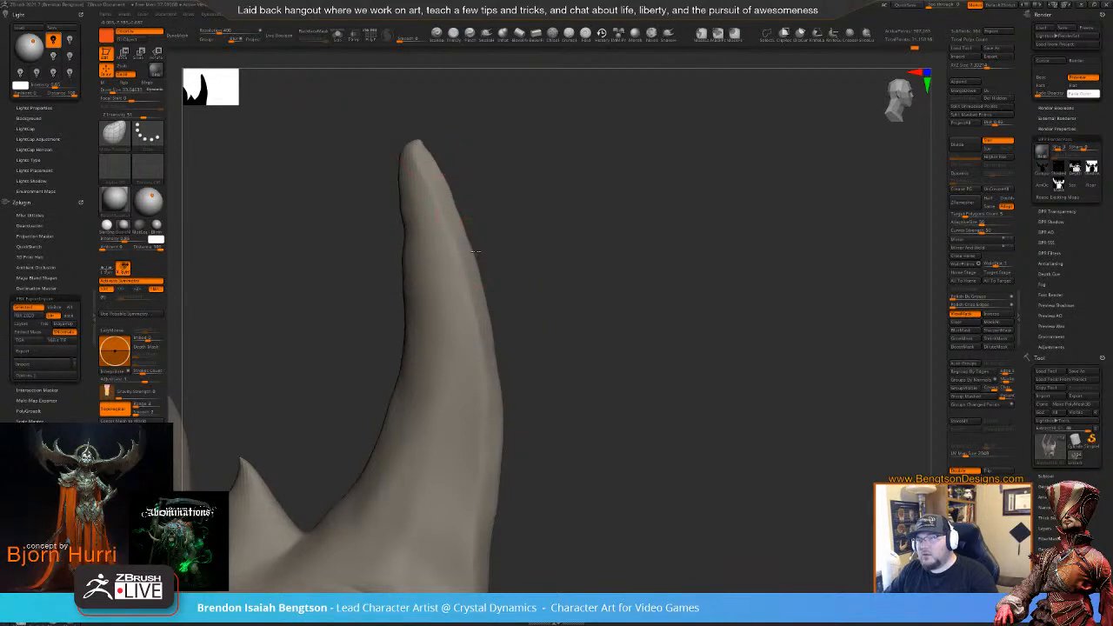
key("space")
mouse_move(554, 342)
left_mouse_down("alt")
mouse_move(537, 162)
mouse_move(564, 281)
mouse_move(487, 287)
mouse_move(171, 228)
mouse_move(514, 345)
mouse_move(603, 258)
mouse_move(548, 224)
mouse_move(560, 242)
left_mouse_up("alt")
- Refine the hood surface around the base of the forehead horn and the small crest spikes behind it
key("space")
key("space")
left_click_drag(635, 198, 552, 259)
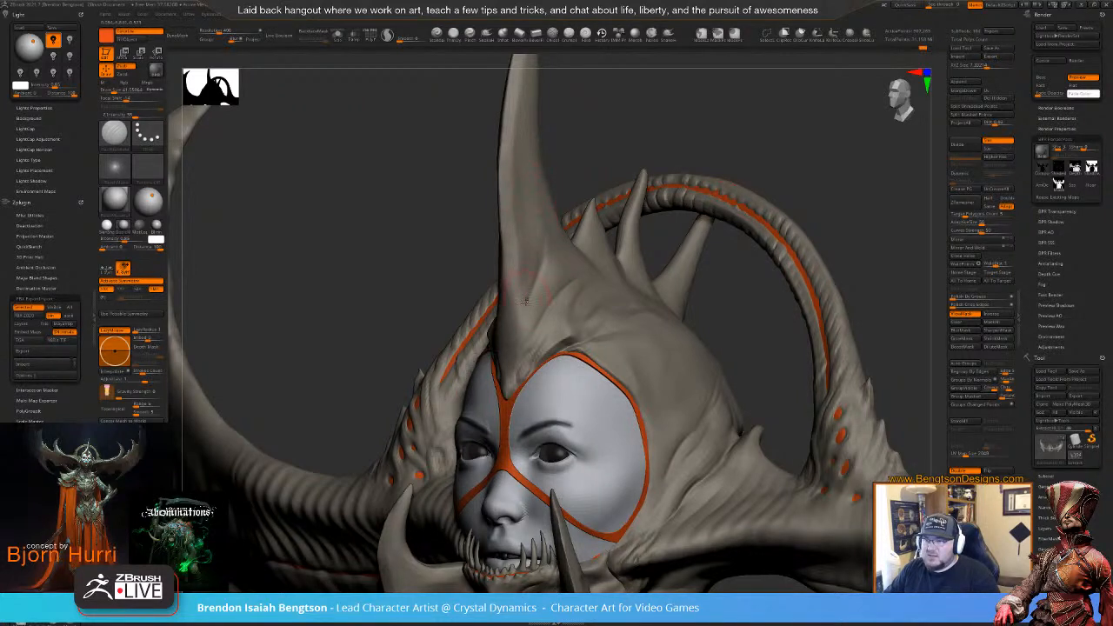
mouse_move(598, 105)
left_mouse_down("alt")
mouse_move(602, 193)
mouse_move(589, 204)
mouse_move(635, 162)
mouse_move(640, 172)
mouse_move(561, 296)
left_mouse_up("alt")
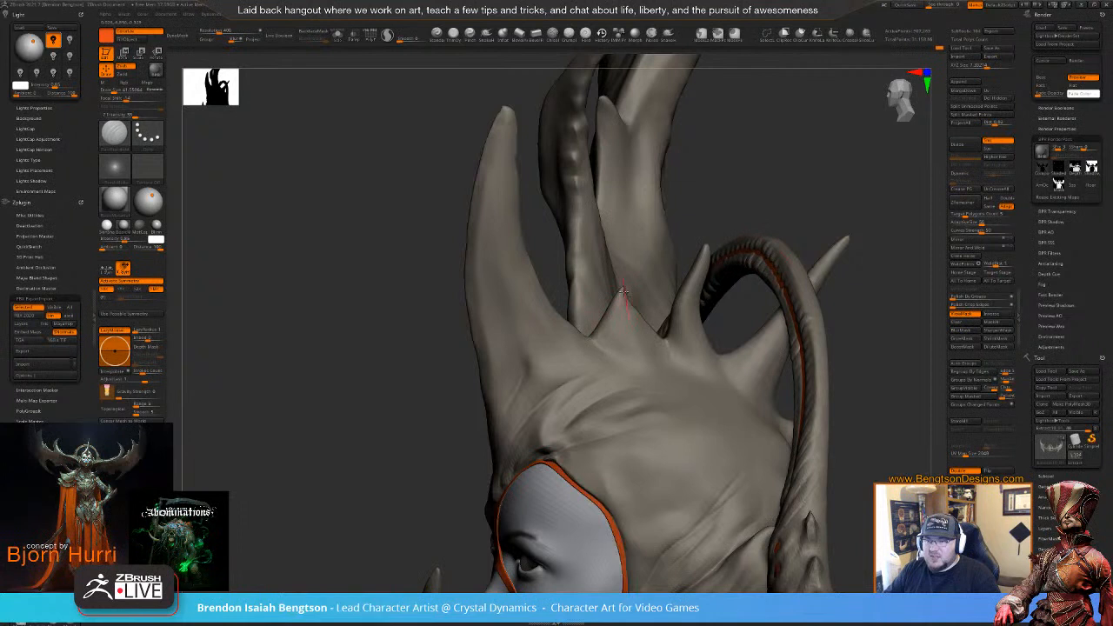
mouse_move(602, 327)
left_mouse_down()
mouse_move(588, 321)
mouse_move(613, 340)
left_mouse_up()
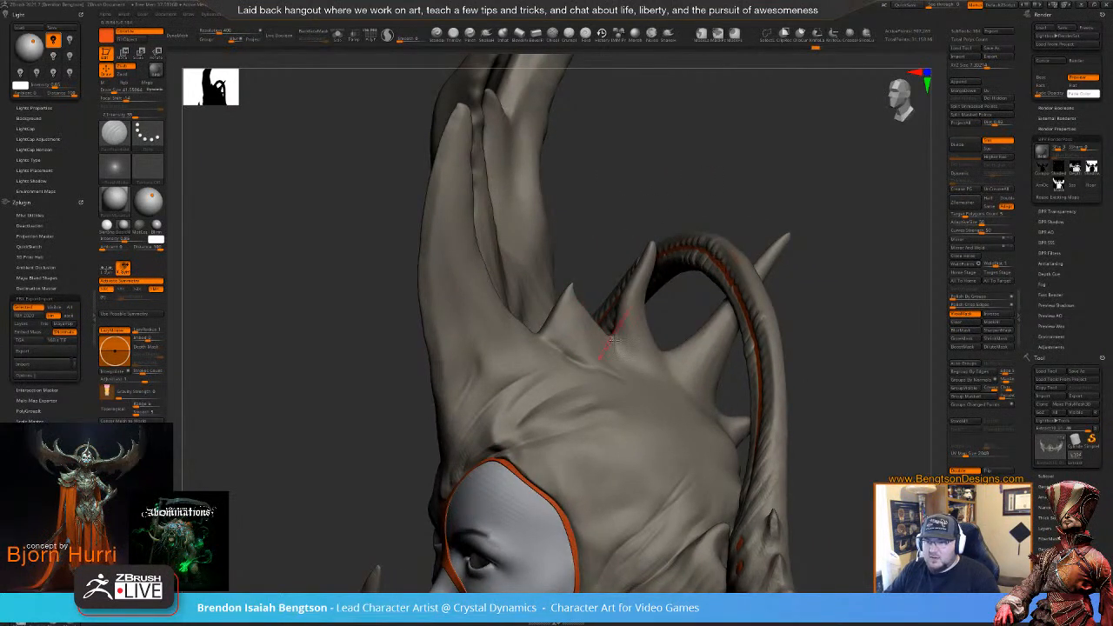
right_click_drag(618, 369, 572, 363)
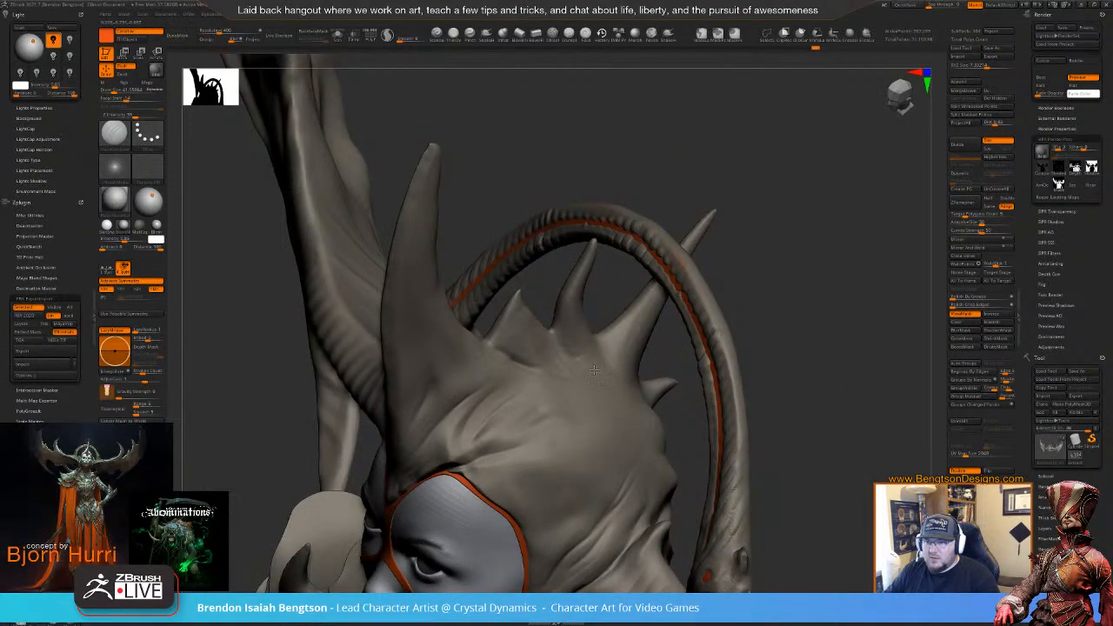
- Examine the hood's crest spikes from behind and the side, and isolate the hood and wing mesh to judge its shape
right_click_drag(725, 174, 572, 233)
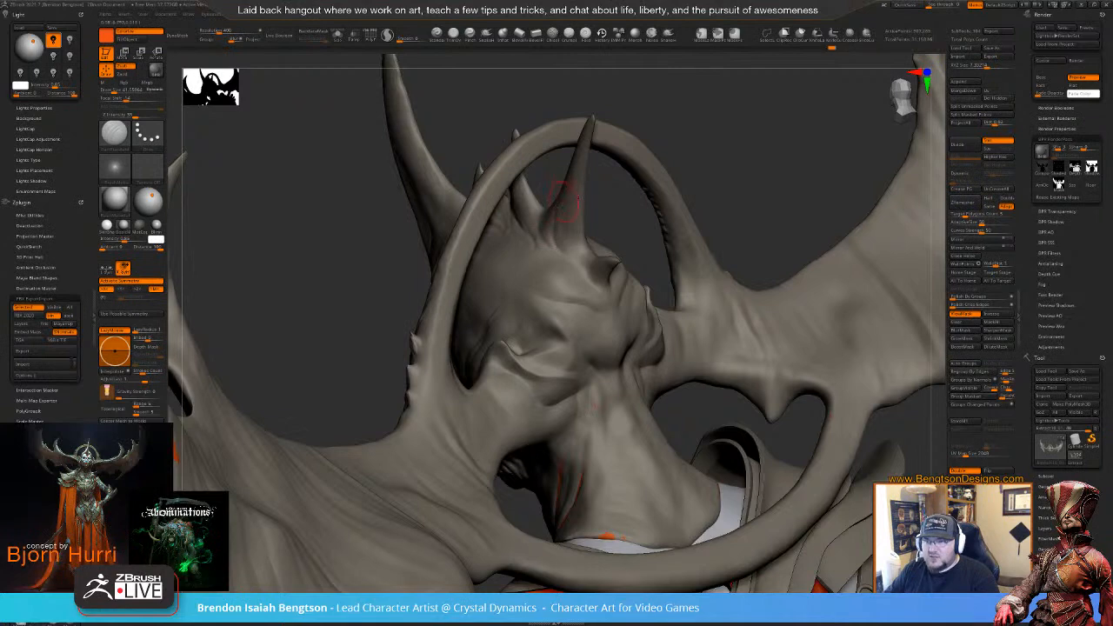
right_click_drag(579, 265, 572, 182)
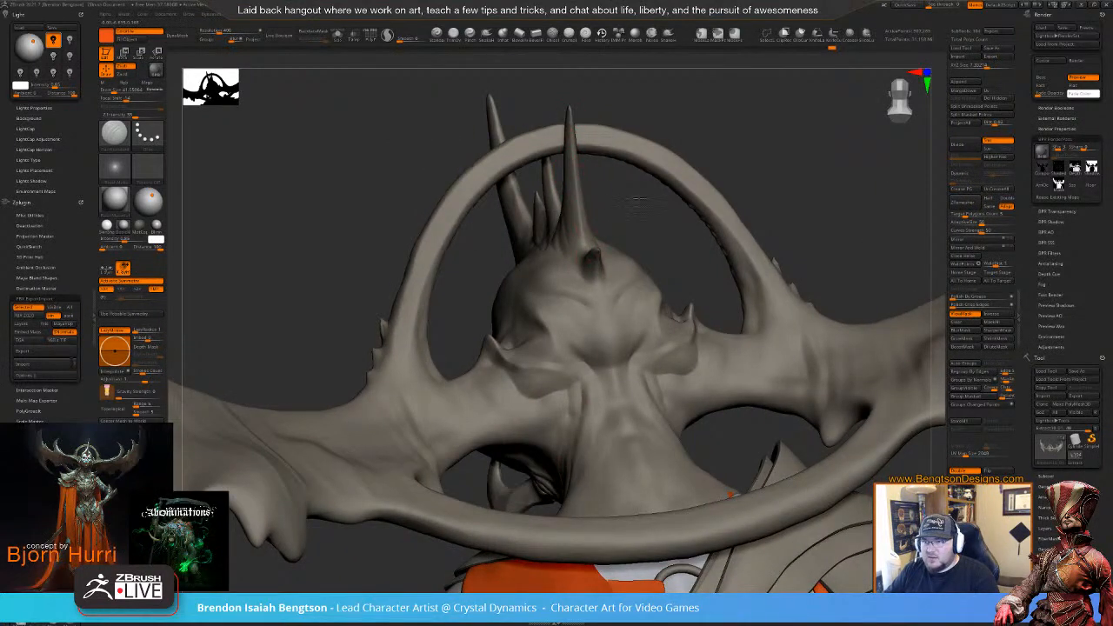
mouse_move(639, 200)
right_mouse_down()
mouse_move(664, 192)
mouse_move(652, 187)
right_mouse_up()
right_click_drag(721, 151, 564, 167)
key("space")
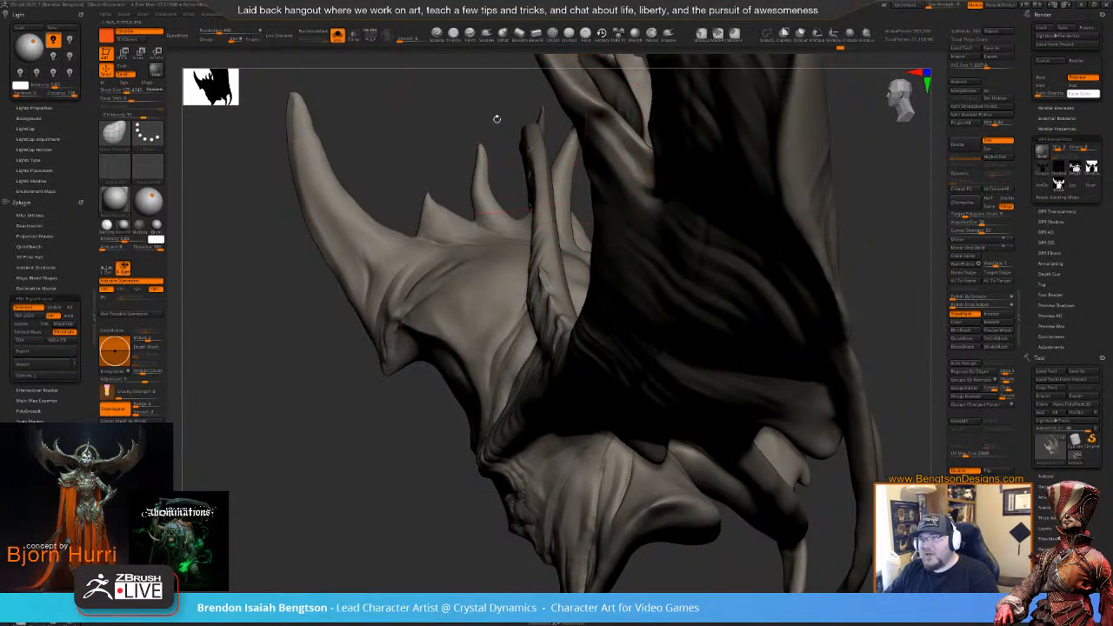
right_click_drag(547, 123, 578, 127)
left_click_drag(576, 128, 574, 127)
mouse_move(642, 170)
right_mouse_down("ctrl")
mouse_move(556, 322)
mouse_move(497, 336)
mouse_move(516, 342)
mouse_move(528, 368)
mouse_move(549, 254)
mouse_move(506, 379)
mouse_move(556, 374)
mouse_move(502, 386)
right_mouse_up("ctrl")
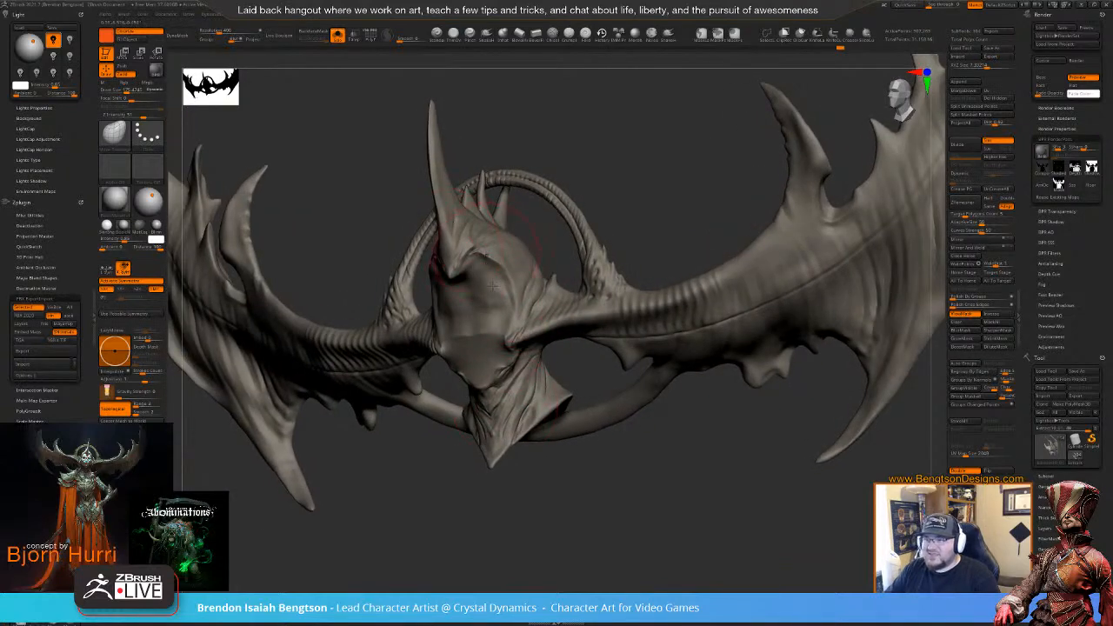
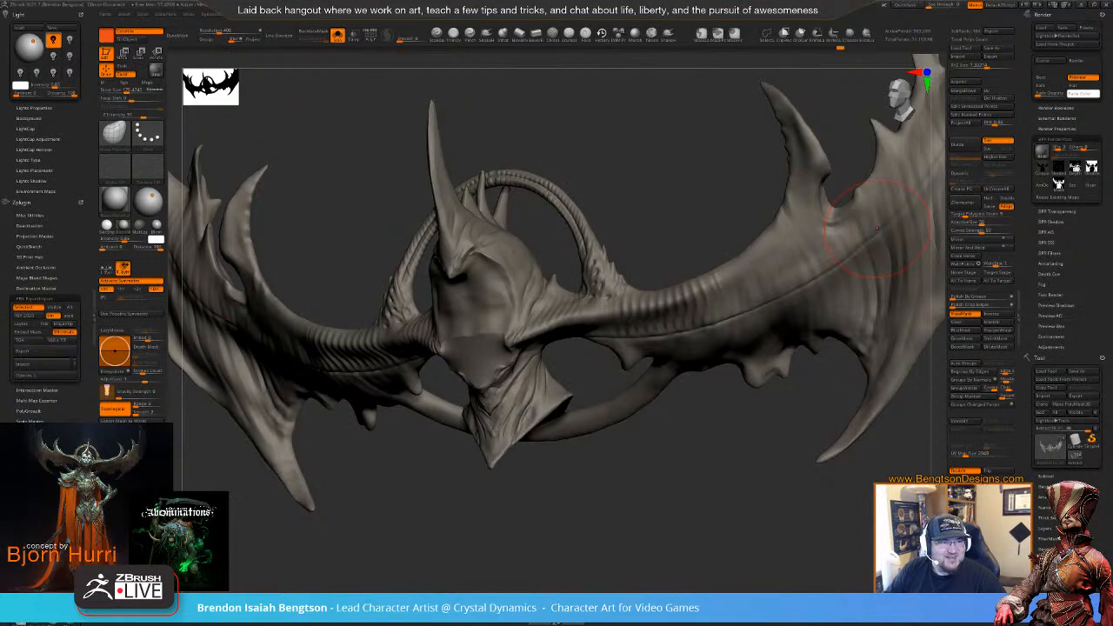
- Switch to the web browser and view larger Guyver images from the search results as reference for the horned helmet
left_click_drag(1112, 155, 618, 134)
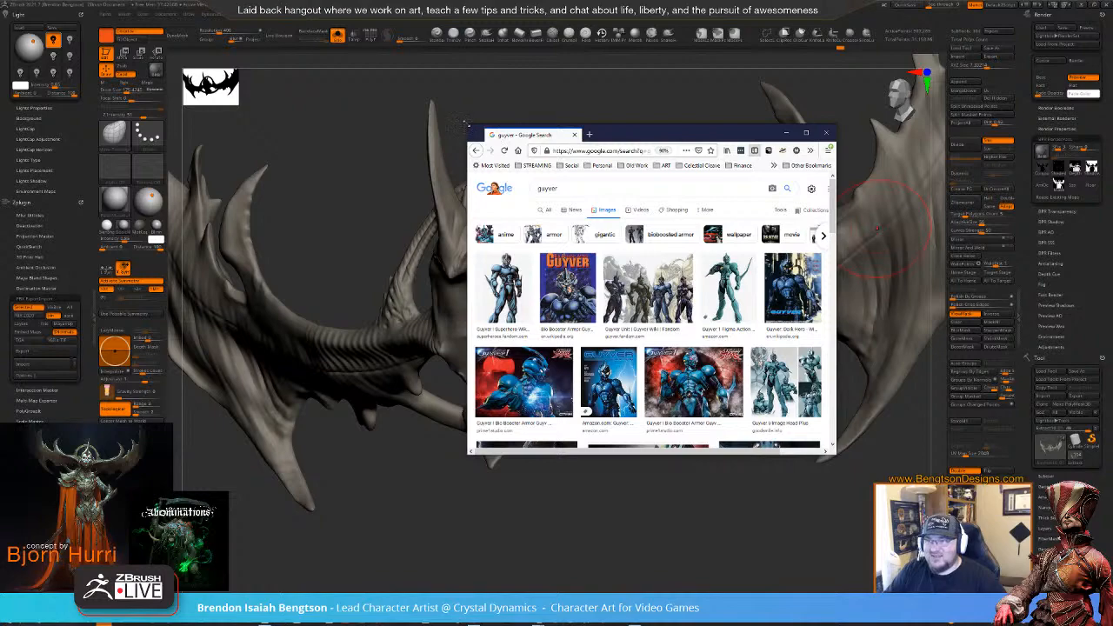
left_click_drag(466, 125, 266, 54)
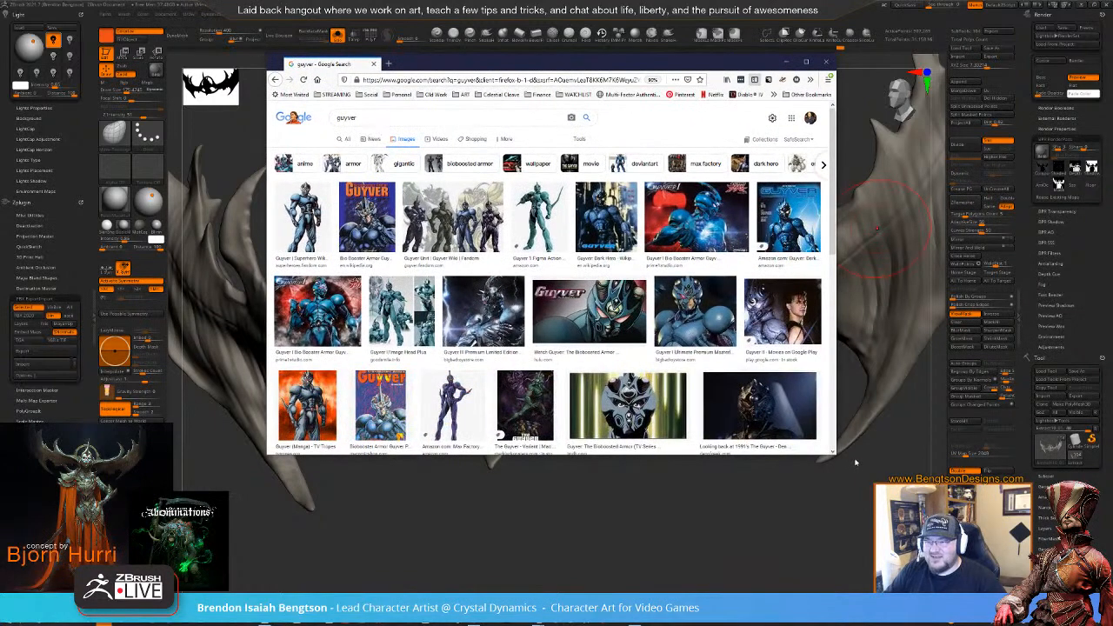
left_click_drag(833, 453, 987, 572)
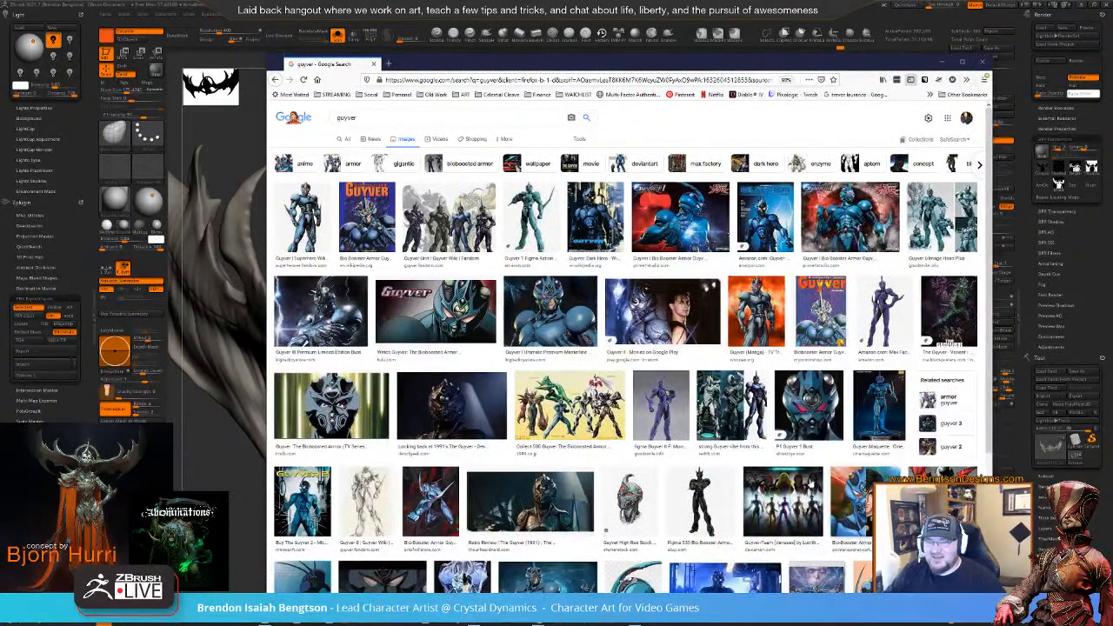
left_click(539, 494)
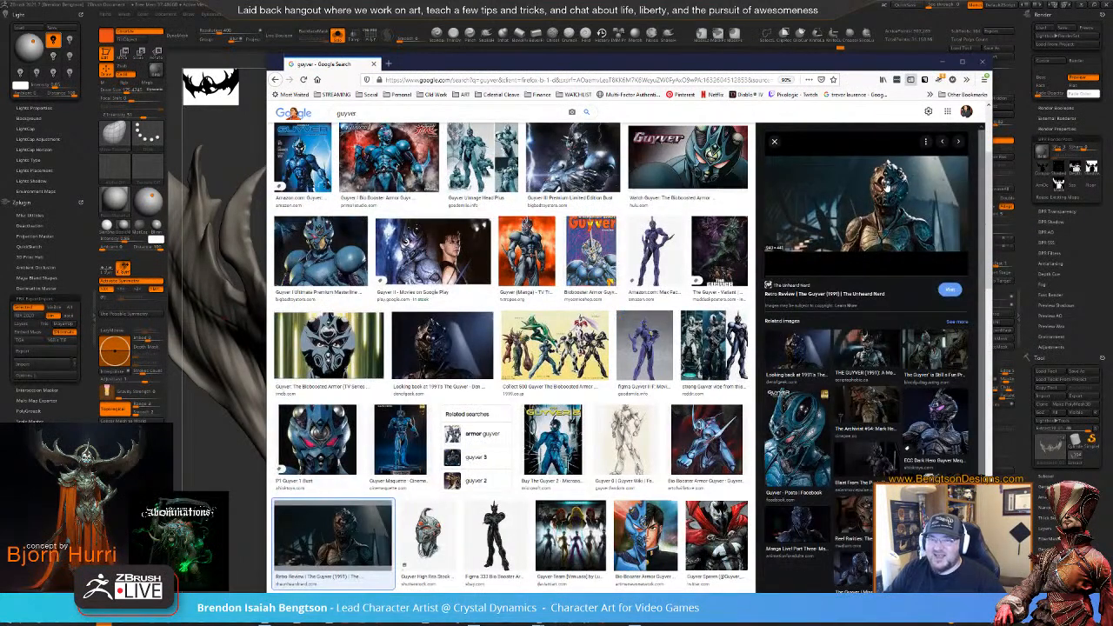
left_click(819, 417)
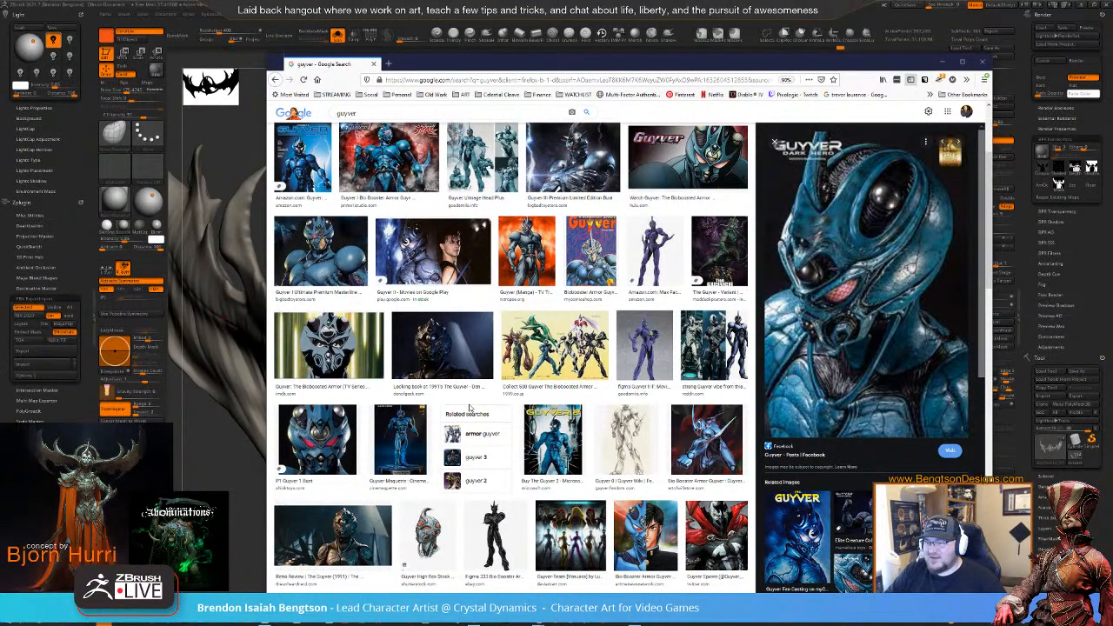
left_click(411, 450)
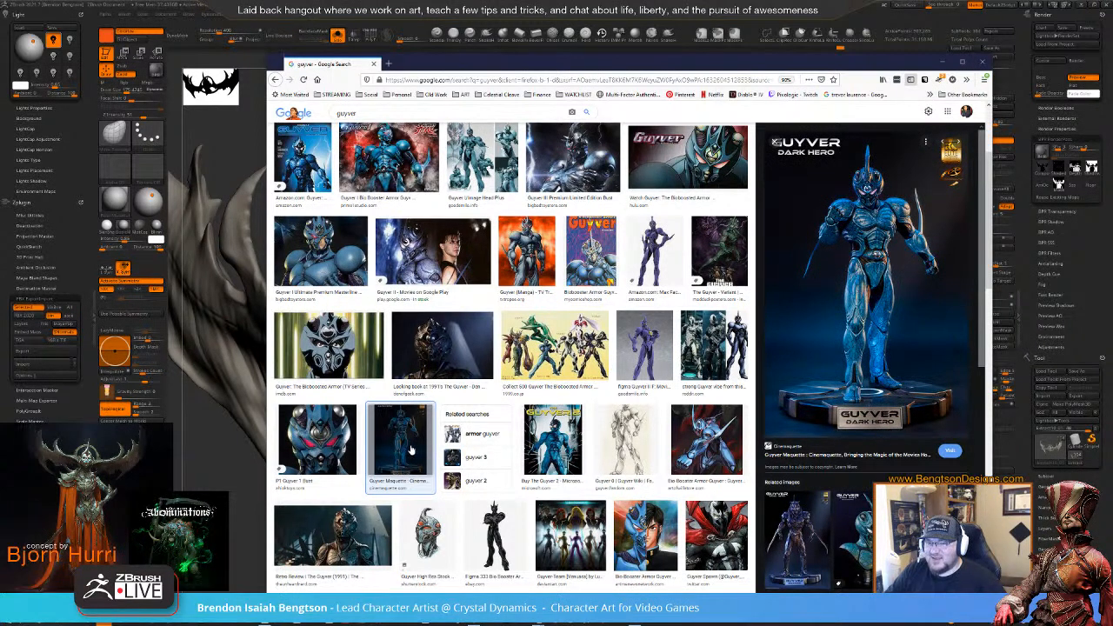
left_click(856, 539)
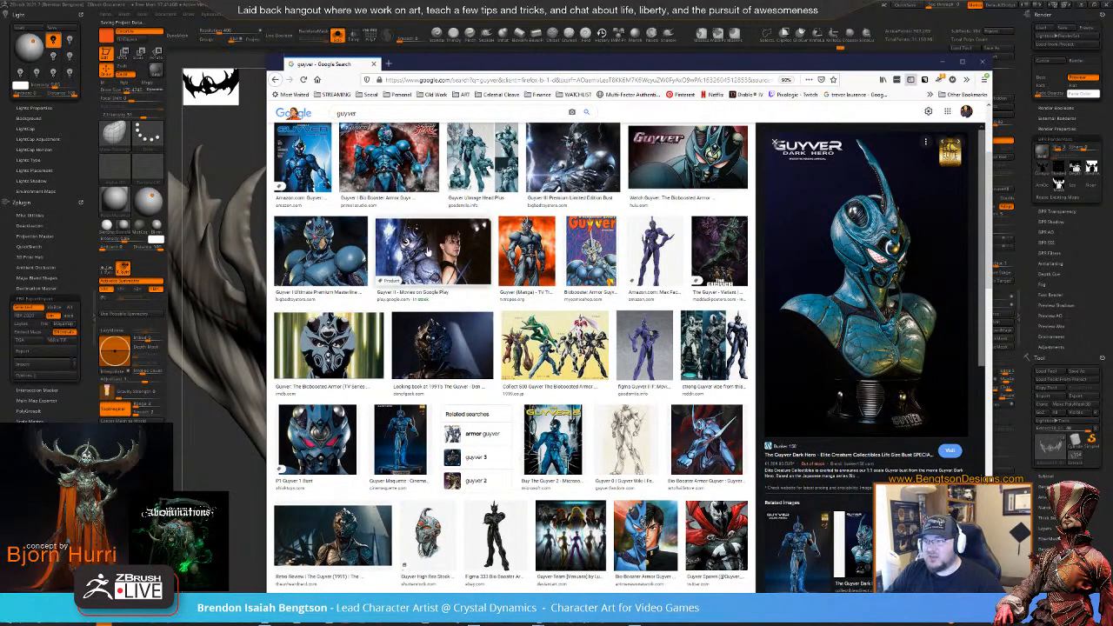
left_click(427, 251)
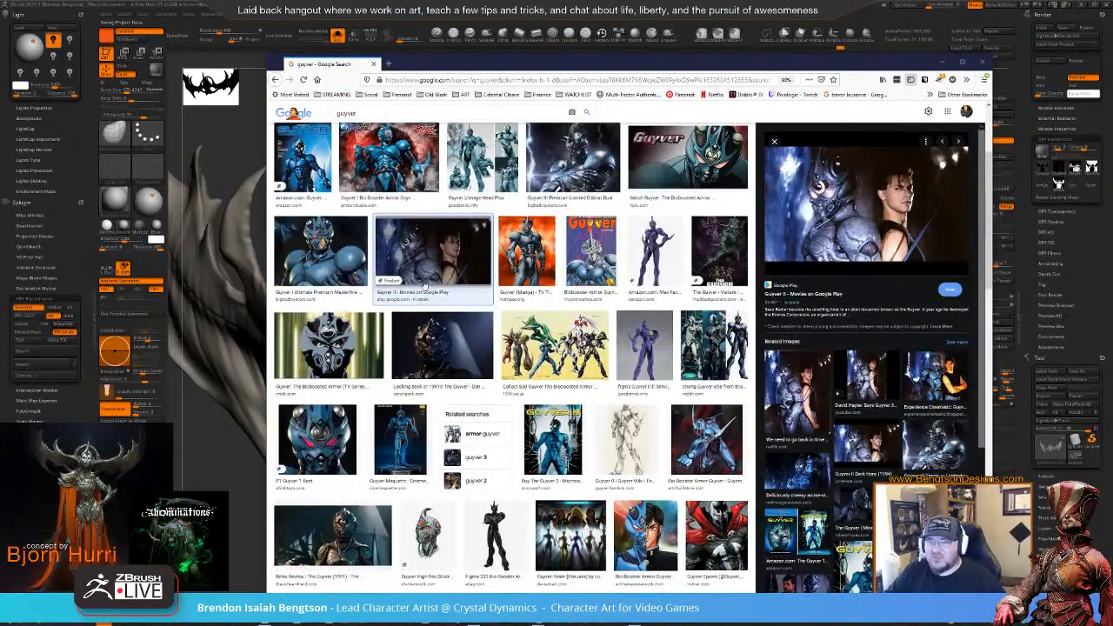
left_click(802, 393)
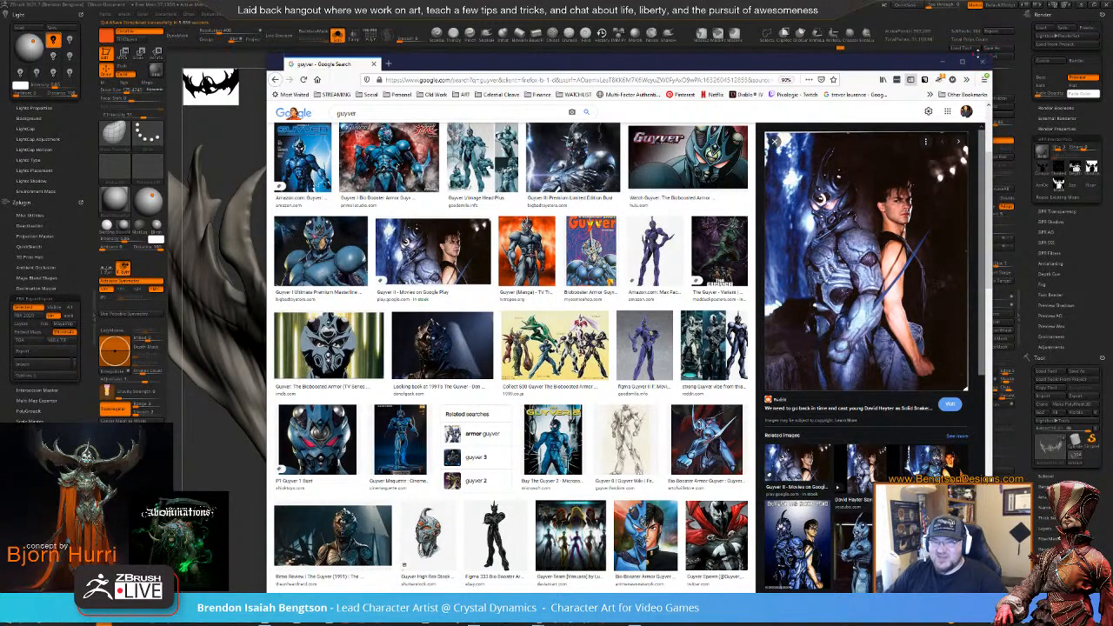
left_click(981, 61)
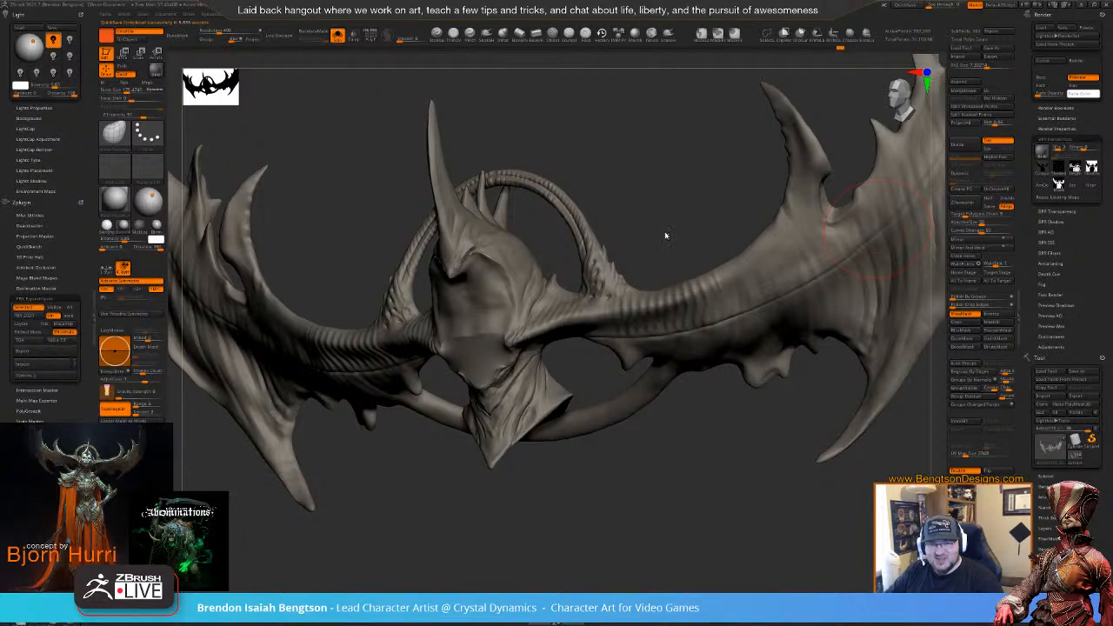
- Show the full character again from the side and compare the forehead horn with the concept painting
mouse_move(601, 183)
left_mouse_down()
mouse_move(599, 226)
mouse_move(597, 173)
mouse_move(633, 214)
mouse_move(449, 283)
left_mouse_up()
key("shift+s")
key("space")
mouse_move(431, 184)
left_mouse_down()
mouse_move(408, 183)
mouse_move(422, 187)
left_mouse_up()
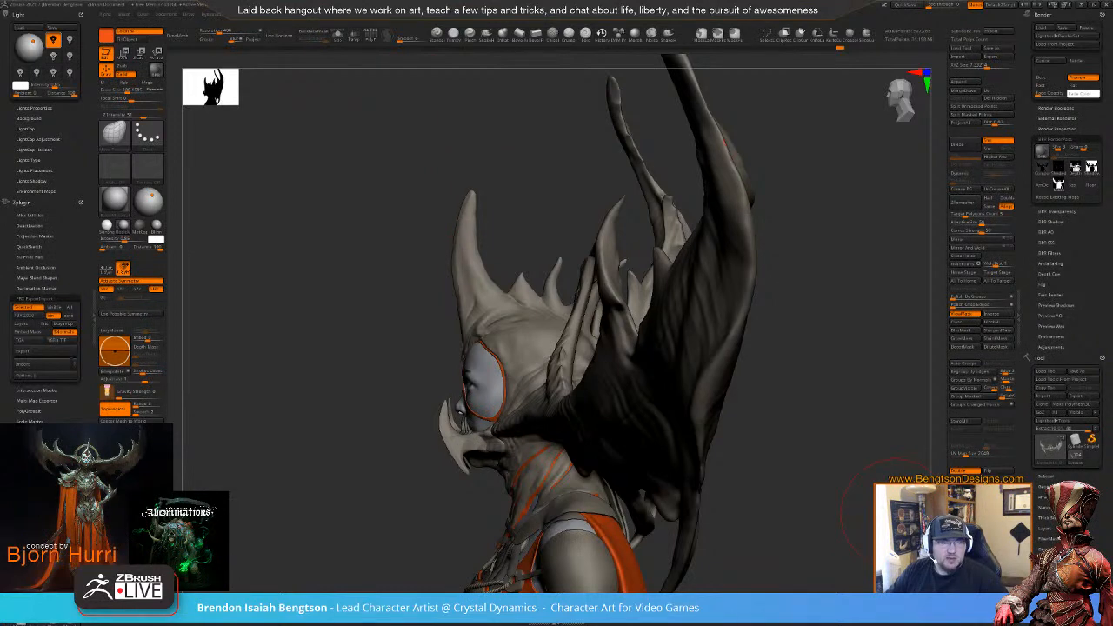
key("alt+Tab")
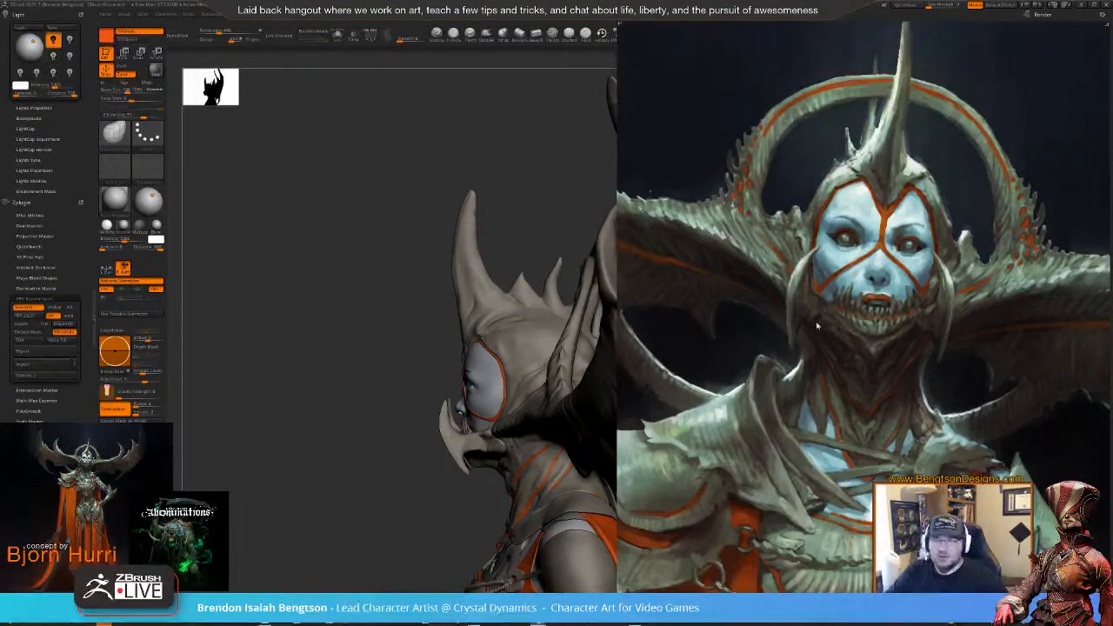
scroll(864, 358, "down", 2)
scroll(864, 353, "down", 2)
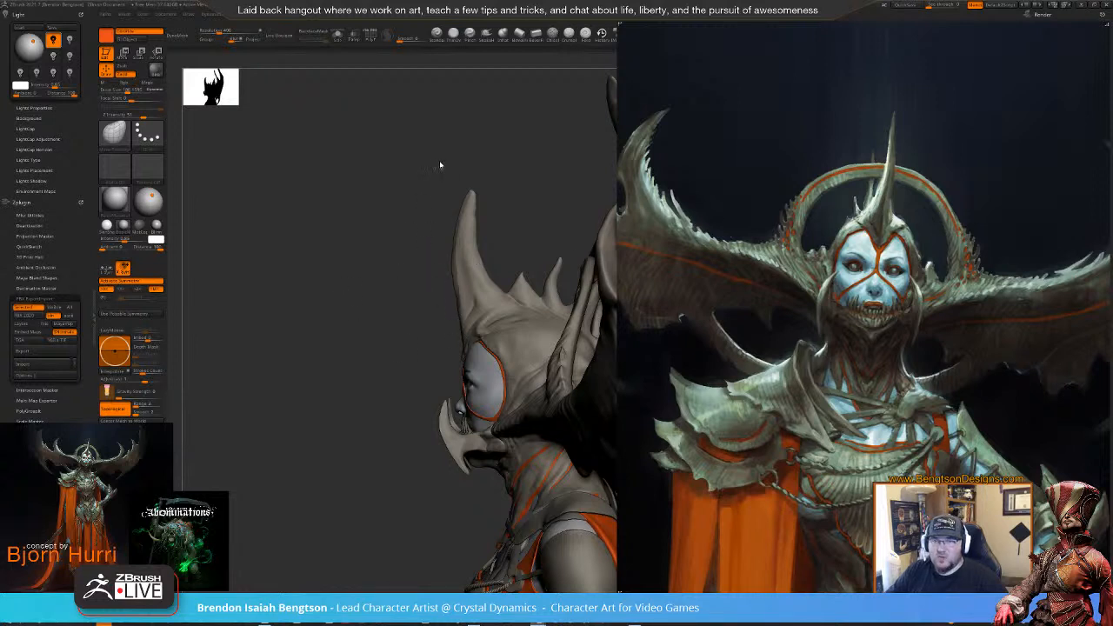
left_click(632, 10)
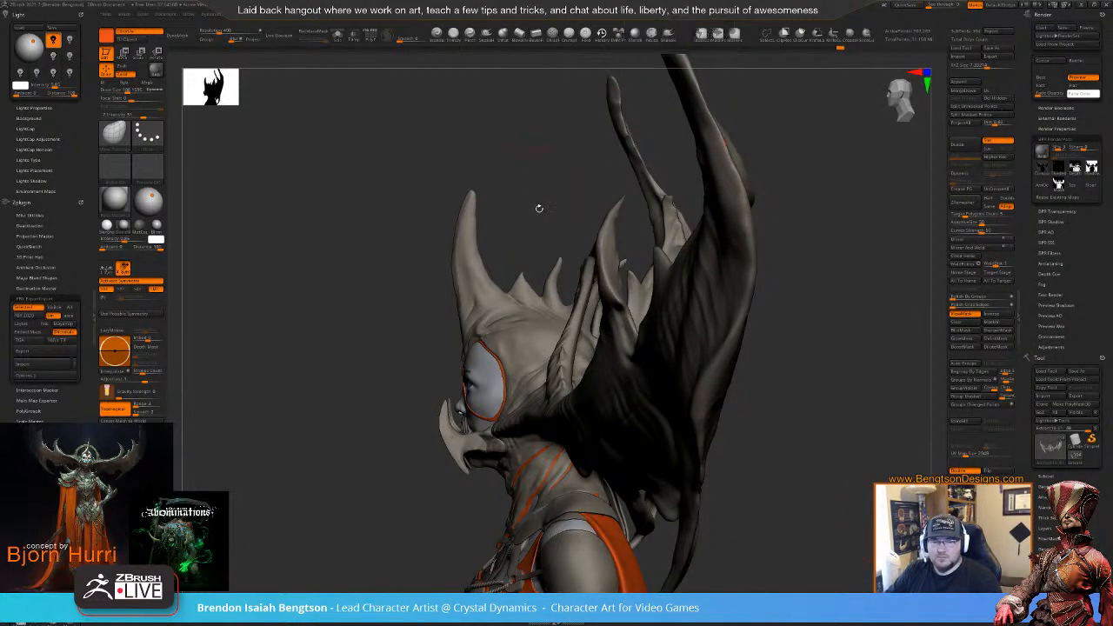
- Undo the last shape change and push the forehead horn's tip and front edge forward in side view with the Move Topological brush
key("ctrl+z")
key("ctrl+shift+z")
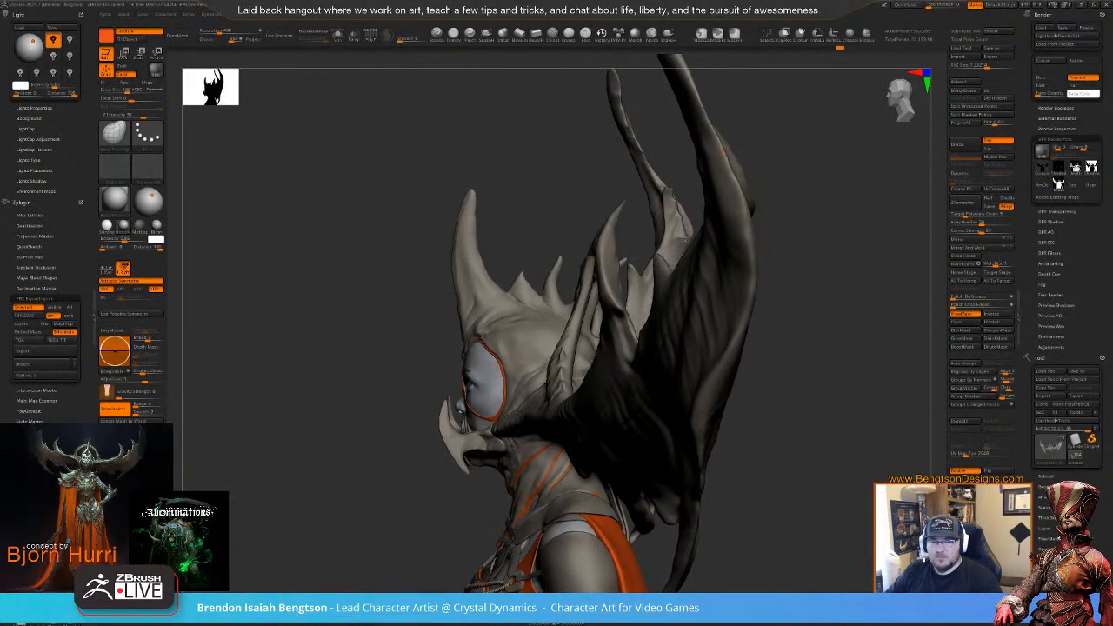
key("ctrl+z")
key("space")
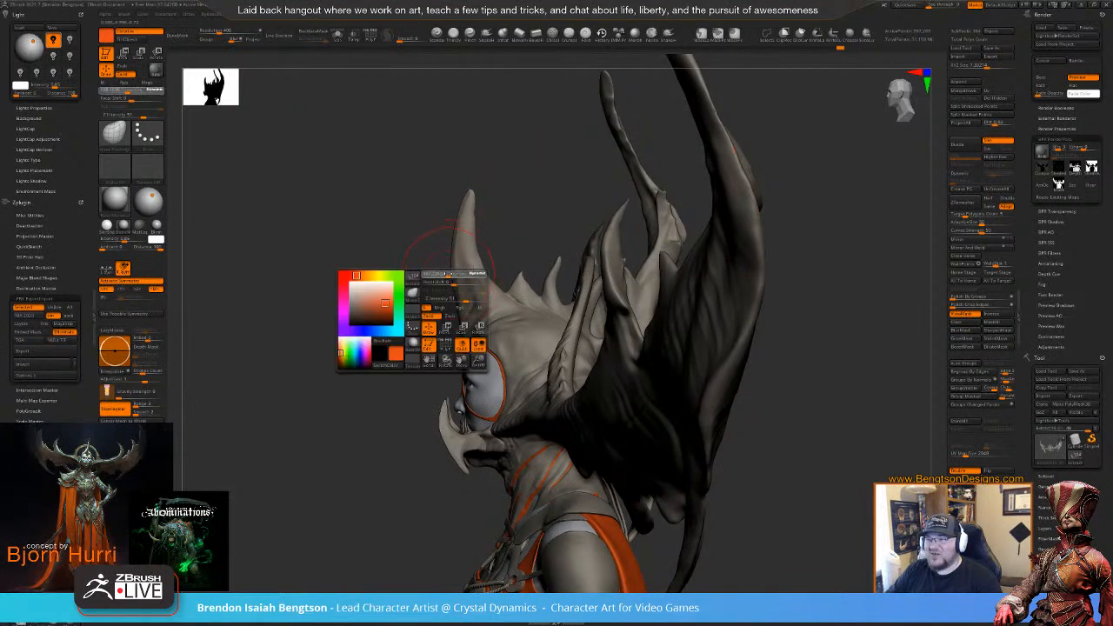
key("space")
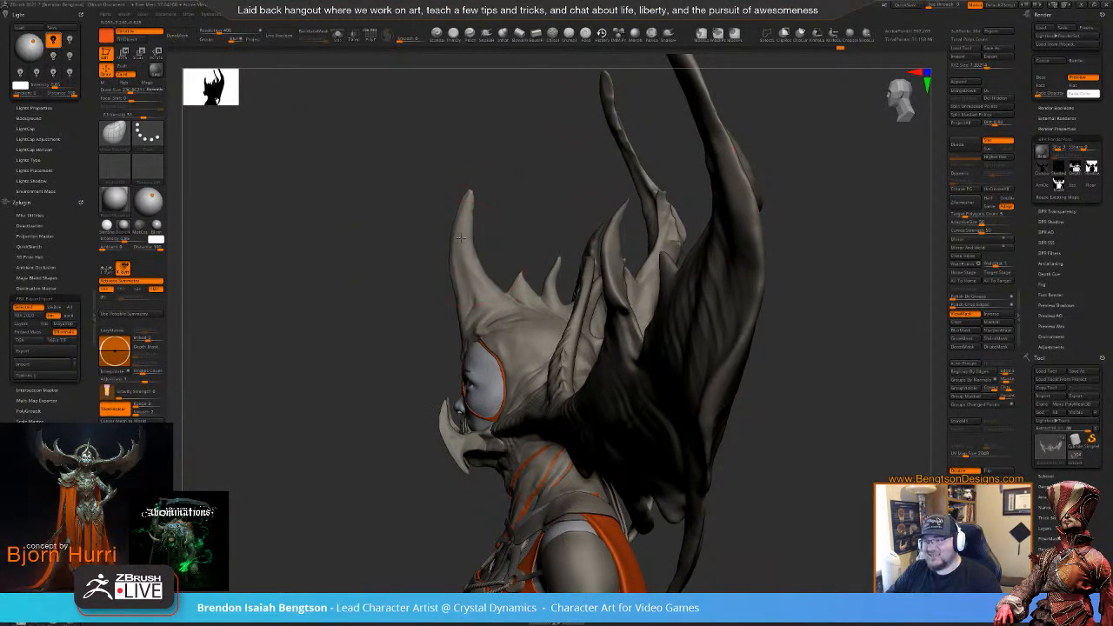
left_click_drag(467, 198, 459, 200)
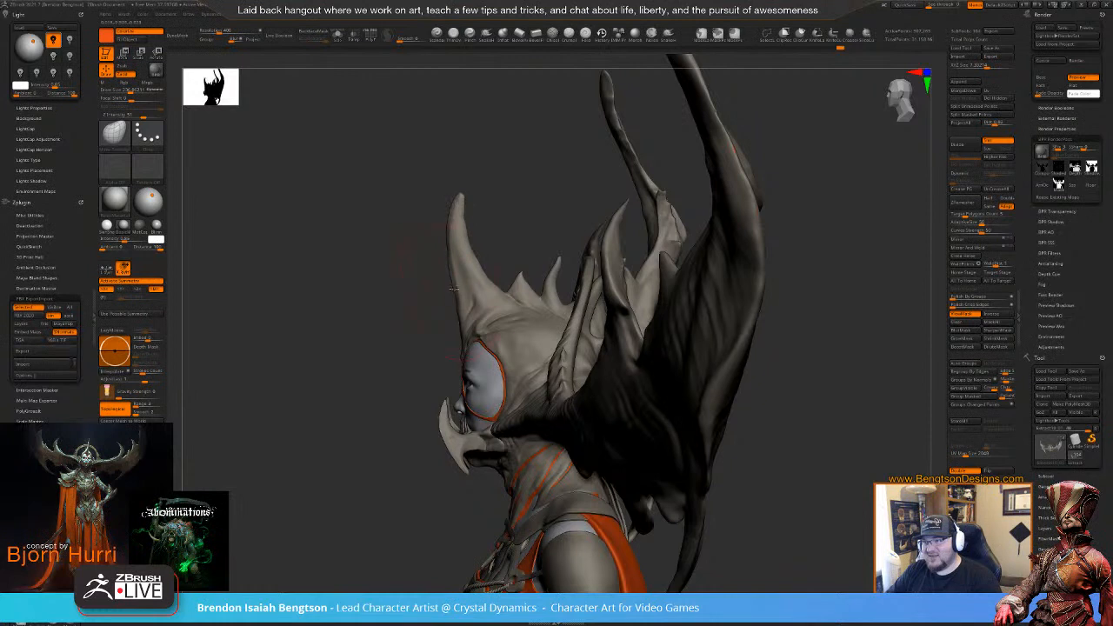
mouse_move(454, 288)
left_mouse_down()
mouse_move(444, 284)
mouse_move(444, 300)
left_mouse_up()
mouse_move(450, 230)
left_mouse_down()
mouse_move(441, 230)
mouse_move(448, 207)
left_mouse_up()
mouse_move(447, 277)
left_mouse_down()
mouse_move(430, 324)
mouse_move(547, 192)
mouse_move(683, 164)
mouse_move(663, 174)
mouse_move(711, 171)
left_mouse_up()
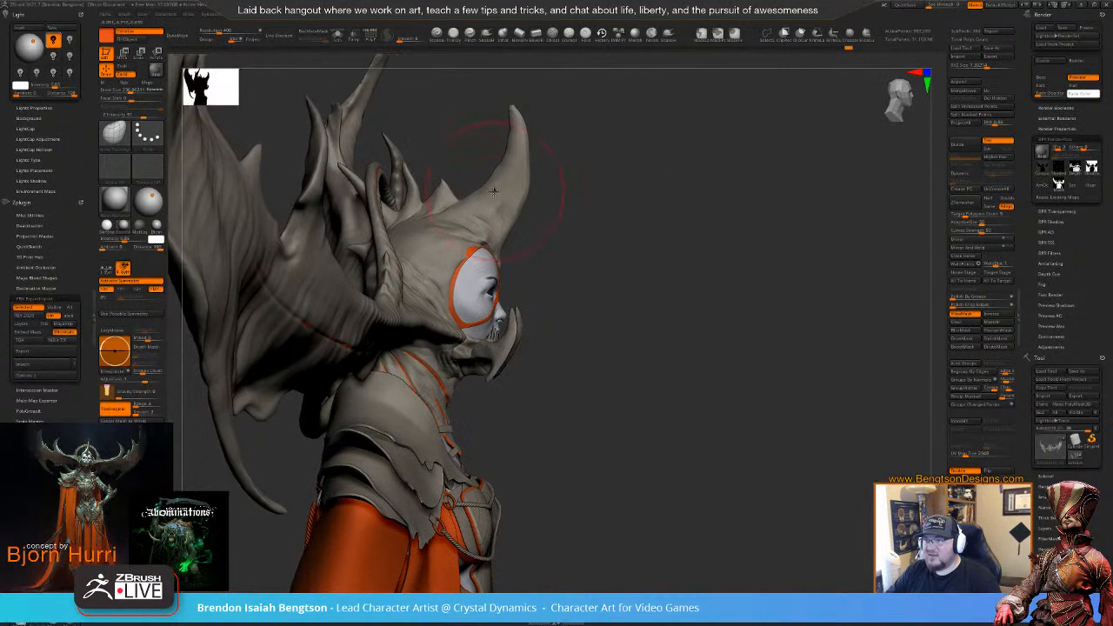
- Reshape the forehead horn's curve and lower its tip from the opposite side, adjusting the Move Topological brush size
key("space")
mouse_move(499, 187)
left_mouse_down()
mouse_move(487, 186)
mouse_move(513, 165)
left_mouse_up()
key("space")
left_click_drag(516, 115, 515, 138)
left_click_drag(514, 186, 513, 191)
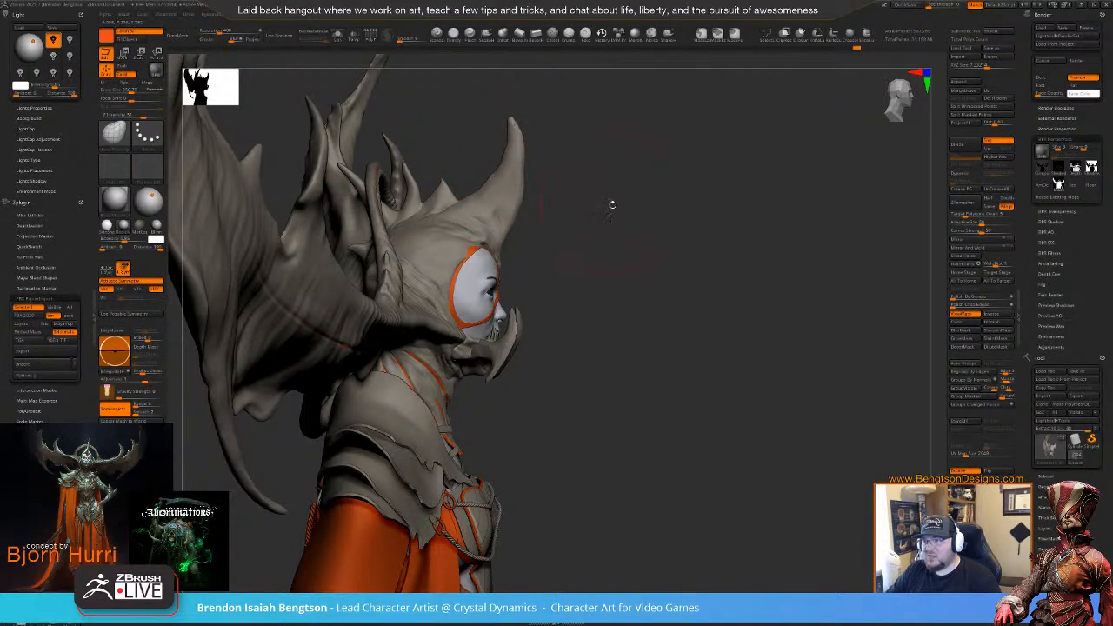
- Adjust the forehead horn's silhouette from the front with the Move Topological brush
left_click_drag(611, 206, 561, 201)
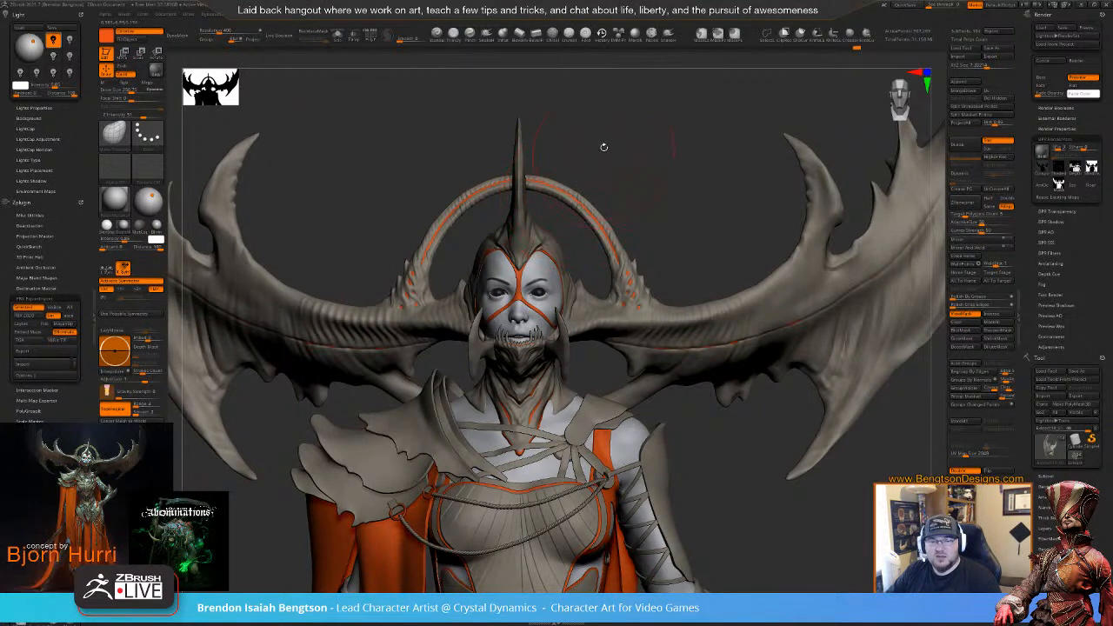
left_click_drag(604, 147, 600, 158)
key("space")
left_click_drag(506, 188, 492, 188)
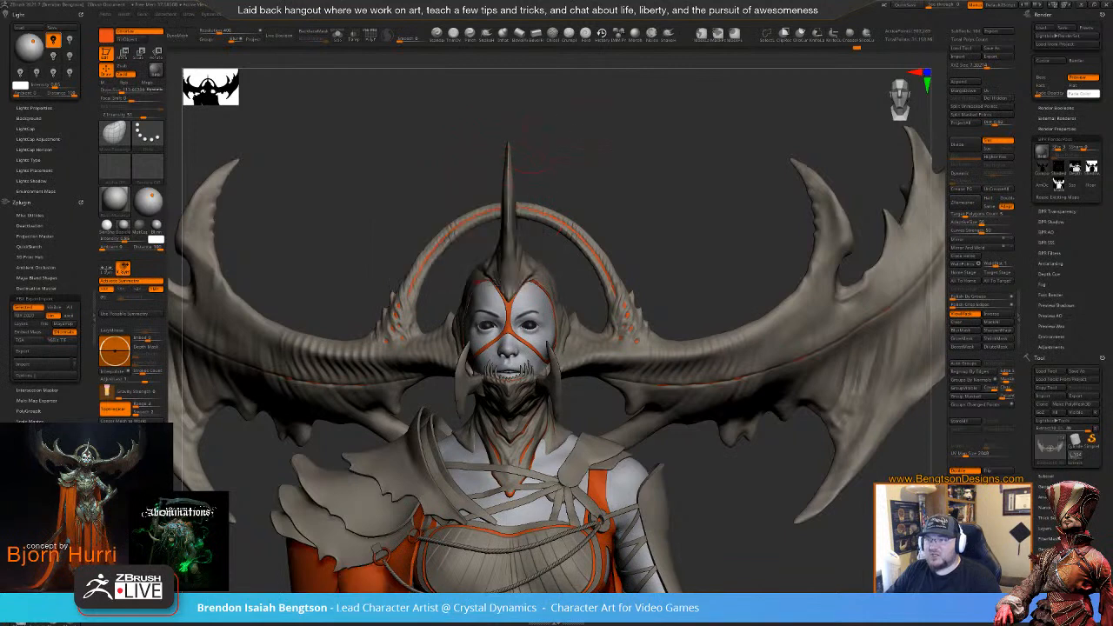
right_click_drag(541, 139, 590, 201, "ctrl")
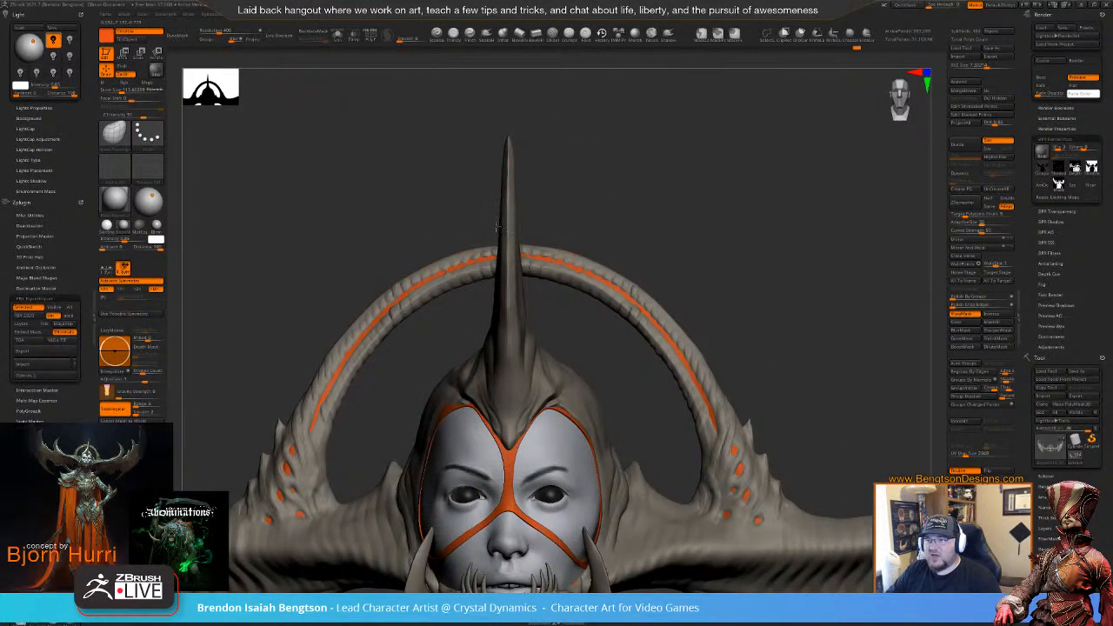
- Refine the forehead horn's edge with a smaller Move Topological brush and check it against the whole headdress from the front
left_click_drag(619, 187, 502, 250)
key("space")
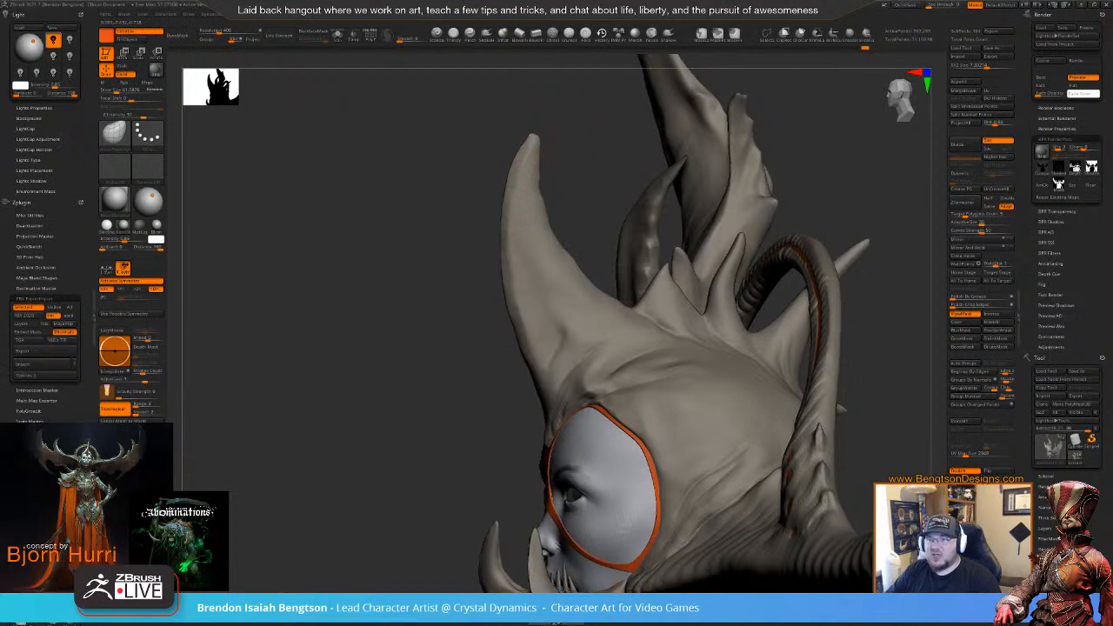
right_click_drag(585, 159, 560, 114, "ctrl")
left_click_drag(470, 193, 596, 145, "shift")
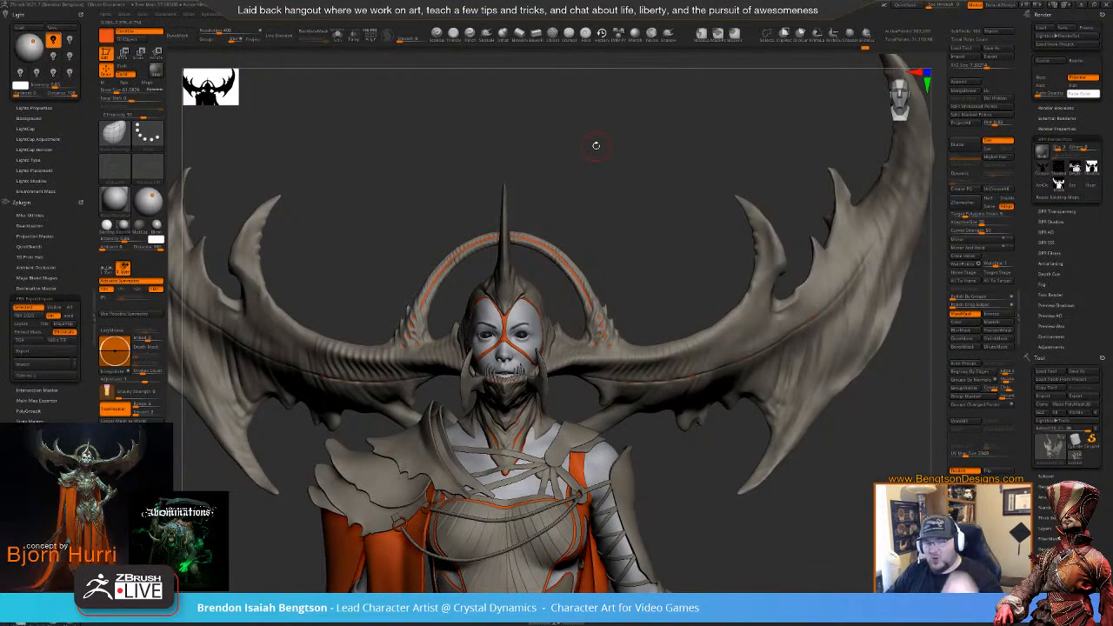
mouse_move(636, 213)
left_mouse_down()
mouse_move(683, 174)
mouse_move(721, 175)
mouse_move(640, 191)
mouse_move(646, 171)
mouse_move(670, 165)
mouse_move(667, 247)
mouse_move(746, 276)
mouse_move(724, 128)
mouse_move(718, 159)
left_mouse_up()
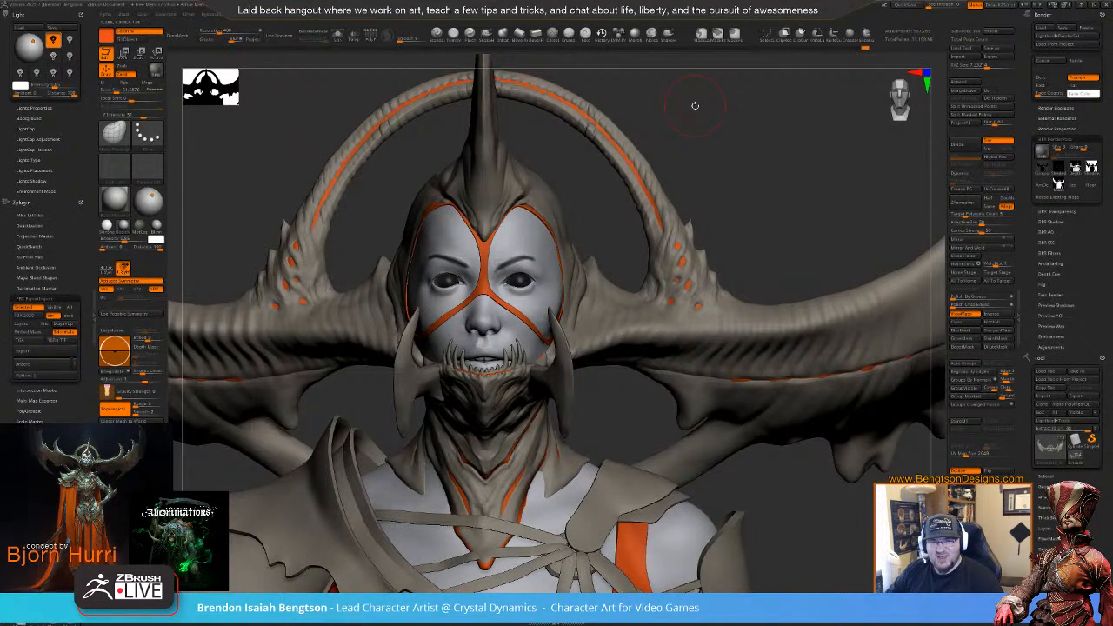
- Carve creases into the hood around the forehead horn's base and over the brow with the Dam Standard brush
mouse_move(747, 166)
left_mouse_down()
mouse_move(779, 161)
mouse_move(702, 178)
mouse_move(711, 223)
left_mouse_up()
key("b")
key("d")
key("s")
key("space")
left_click_drag(603, 213, 596, 214)
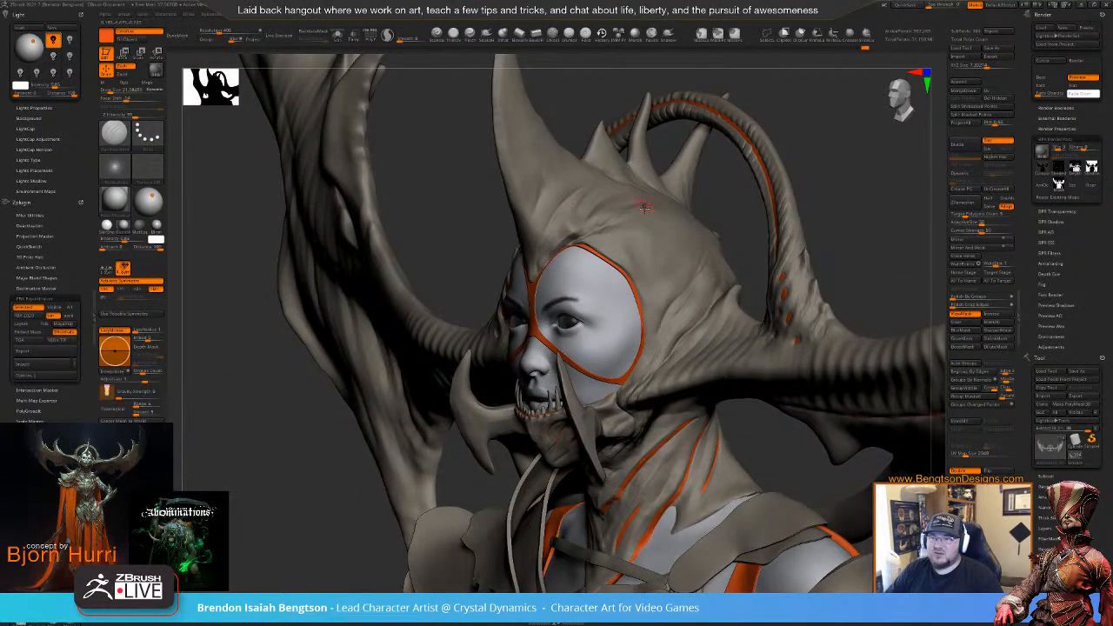
left_click_drag(728, 197, 643, 231)
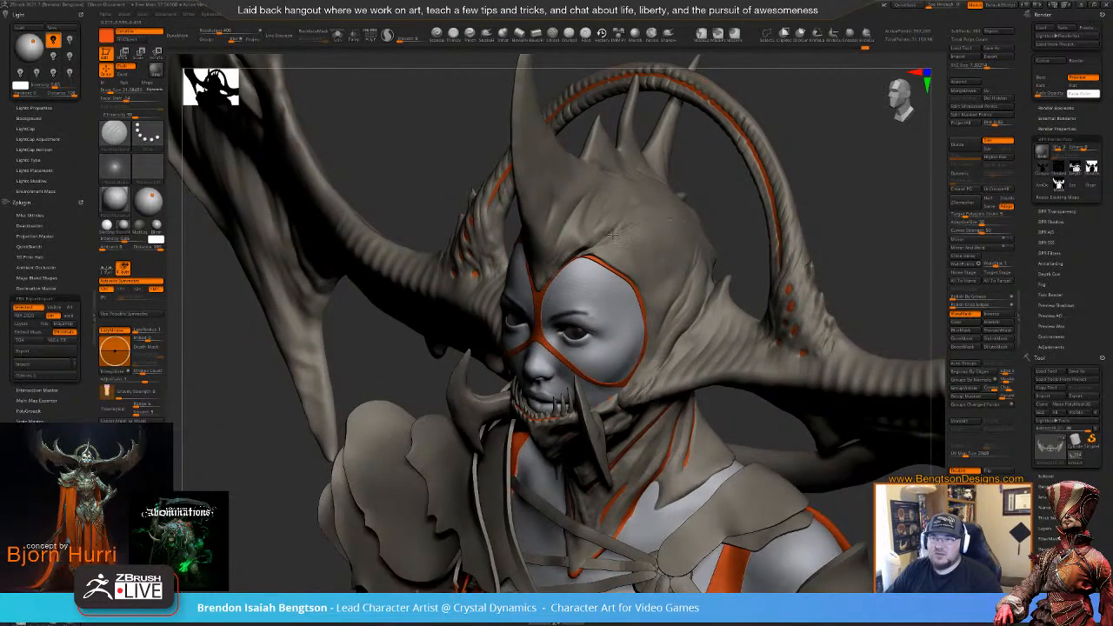
mouse_move(708, 184)
left_mouse_down()
mouse_move(694, 252)
mouse_move(751, 170)
mouse_move(715, 193)
left_mouse_up()
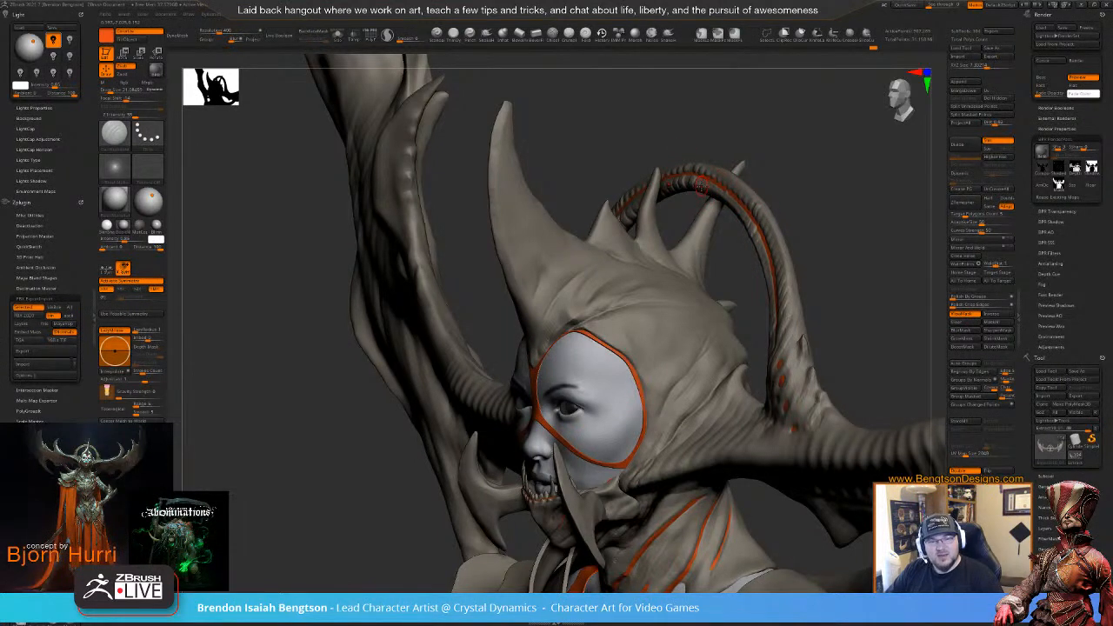
- Adjust the hood's folds above the eye opening with the Move Topological brush and refine the creases there
mouse_move(819, 199)
left_mouse_down()
mouse_move(762, 188)
mouse_move(715, 281)
mouse_move(765, 276)
mouse_move(692, 249)
mouse_move(706, 253)
mouse_move(698, 220)
left_mouse_up()
key("b")
key("m")
key("t")
key("space")
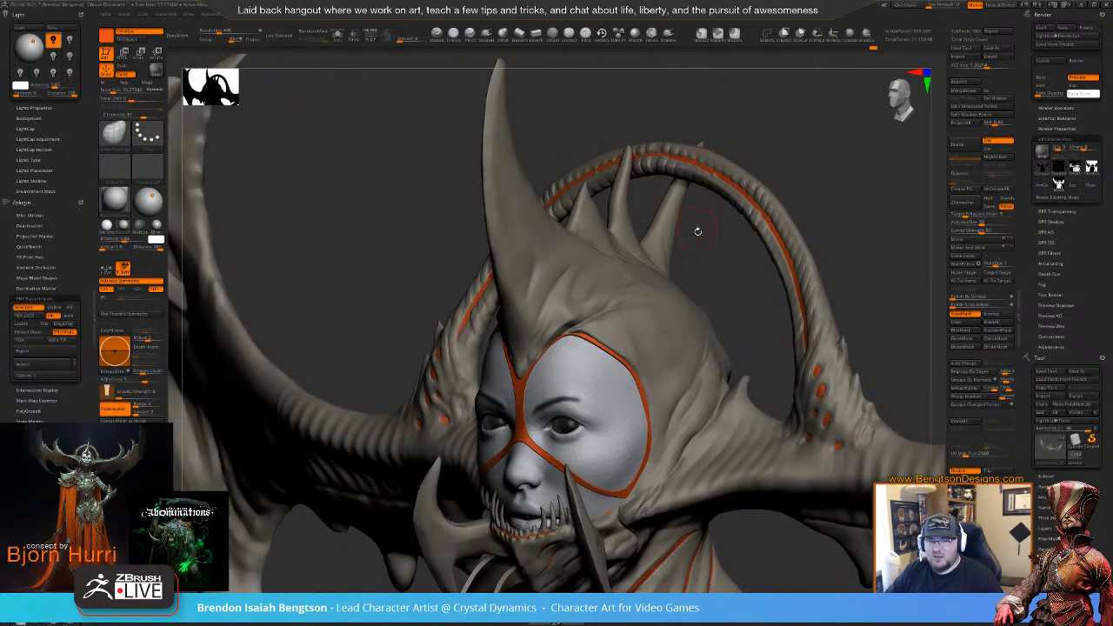
left_click_drag(692, 224, 671, 252)
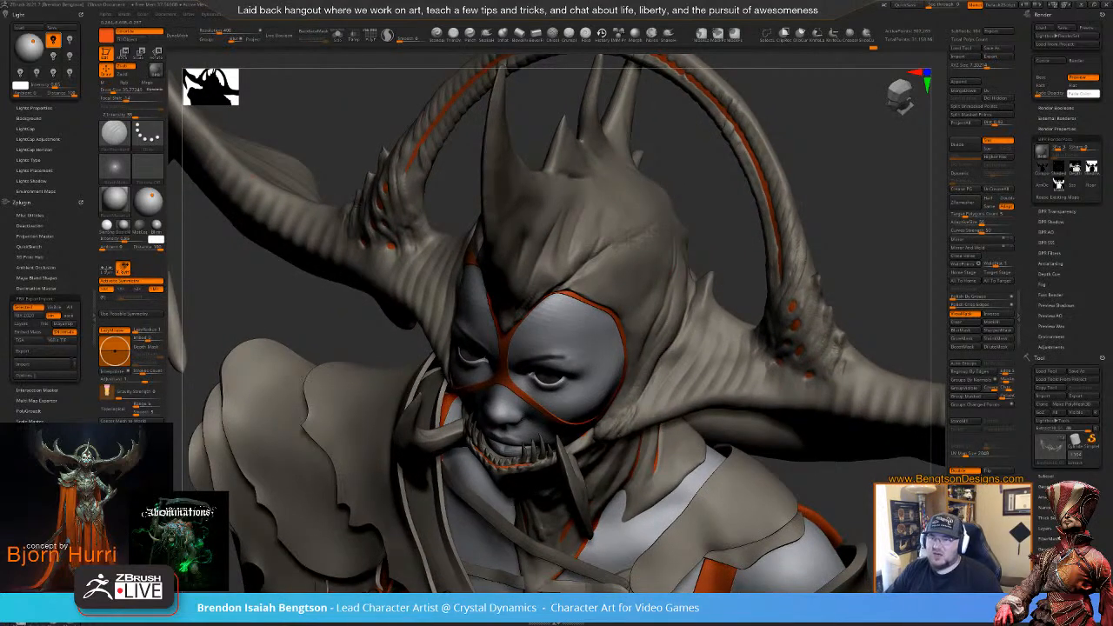
left_click_drag(702, 196, 689, 234)
left_click_drag(716, 170, 712, 244)
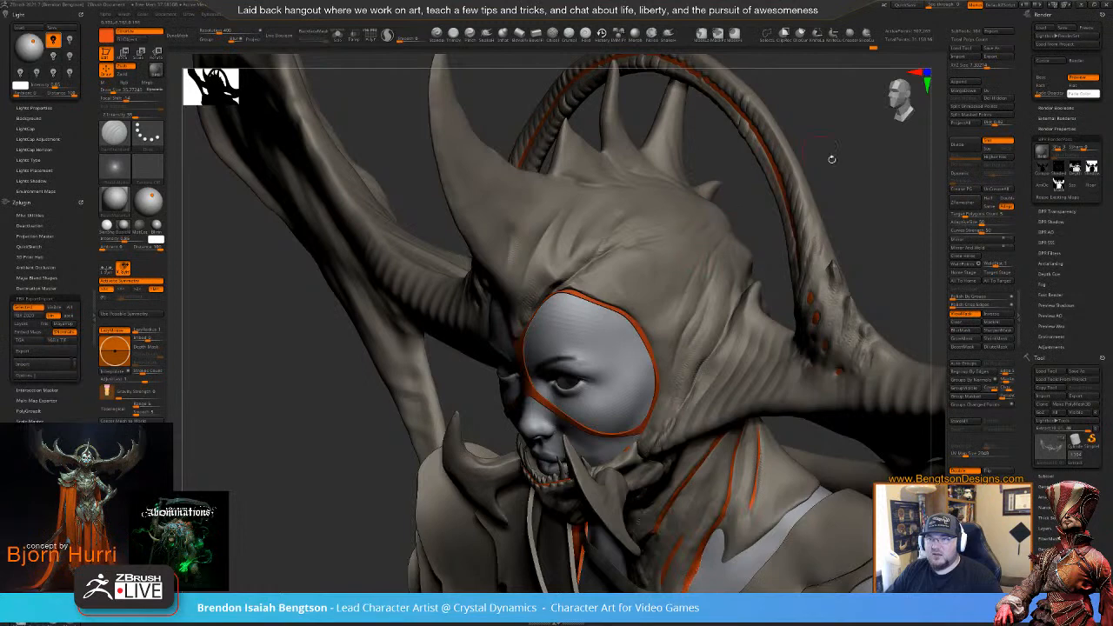
- Reshape the hood's crown and brow in side view with a large Move Topological brush and check the silhouette from the front
mouse_move(833, 160)
left_mouse_down()
mouse_move(792, 193)
mouse_move(795, 222)
mouse_move(941, 146)
mouse_move(713, 196)
left_mouse_up()
key("b")
key("m")
key("t")
key("space")
mouse_move(633, 240)
left_mouse_down()
mouse_move(644, 241)
mouse_move(617, 243)
left_mouse_up()
left_click_drag(522, 259, 628, 241)
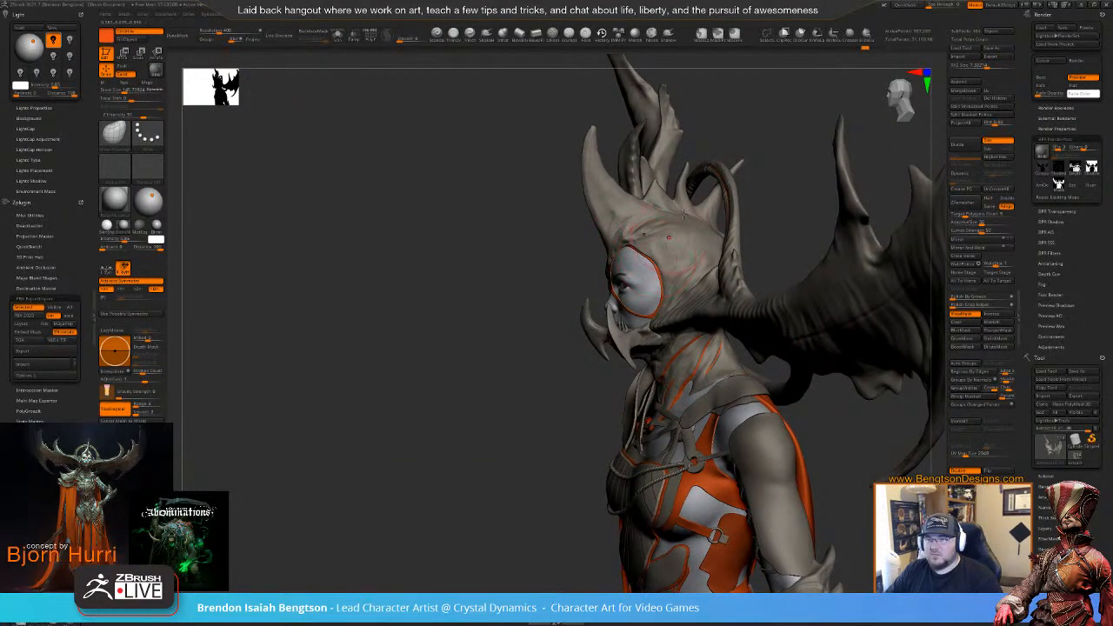
left_click_drag(684, 213, 648, 261)
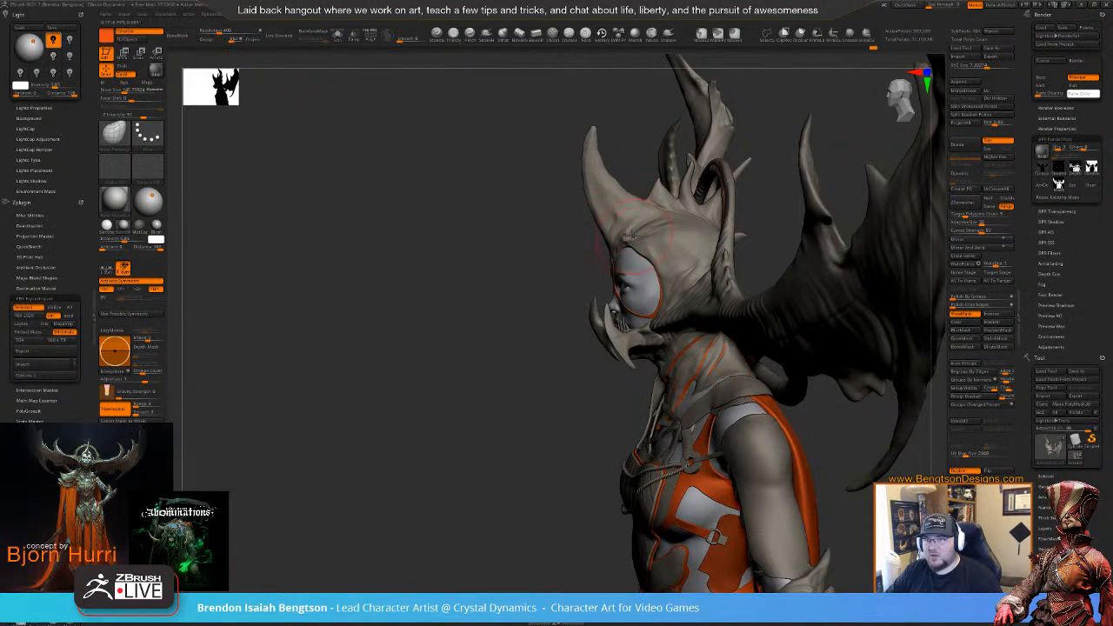
left_click_drag(557, 247, 596, 241)
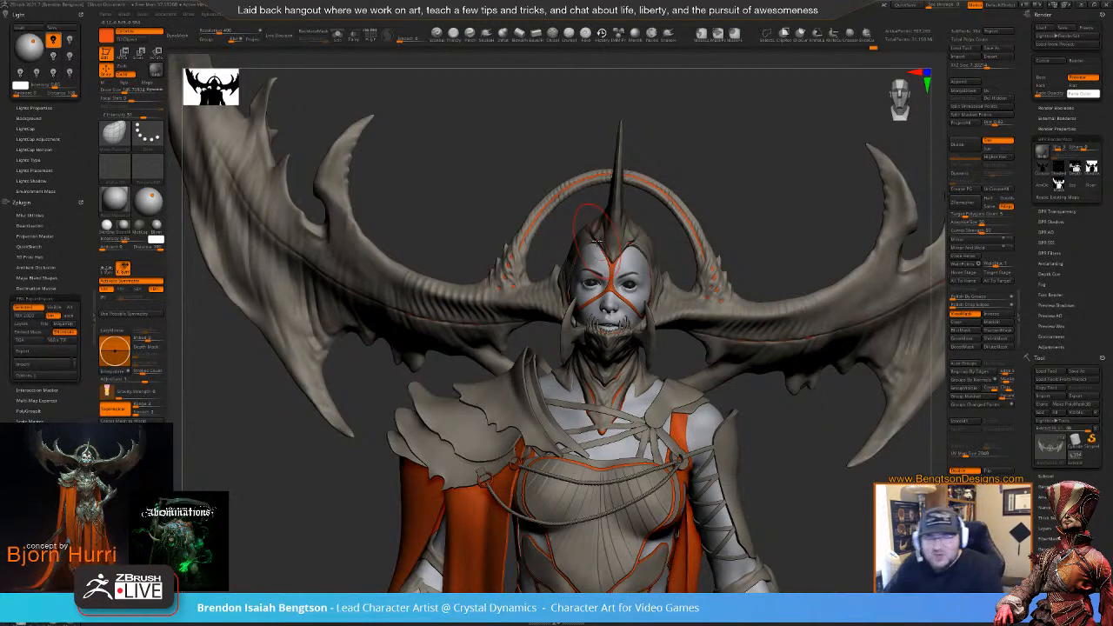
- Isolate the orange face-opening trim, apply Mirror And Weld to it, and show the whole character again
mouse_move(719, 148)
left_mouse_down()
mouse_move(669, 174)
mouse_move(670, 187)
mouse_move(730, 219)
mouse_move(613, 254)
left_mouse_up()
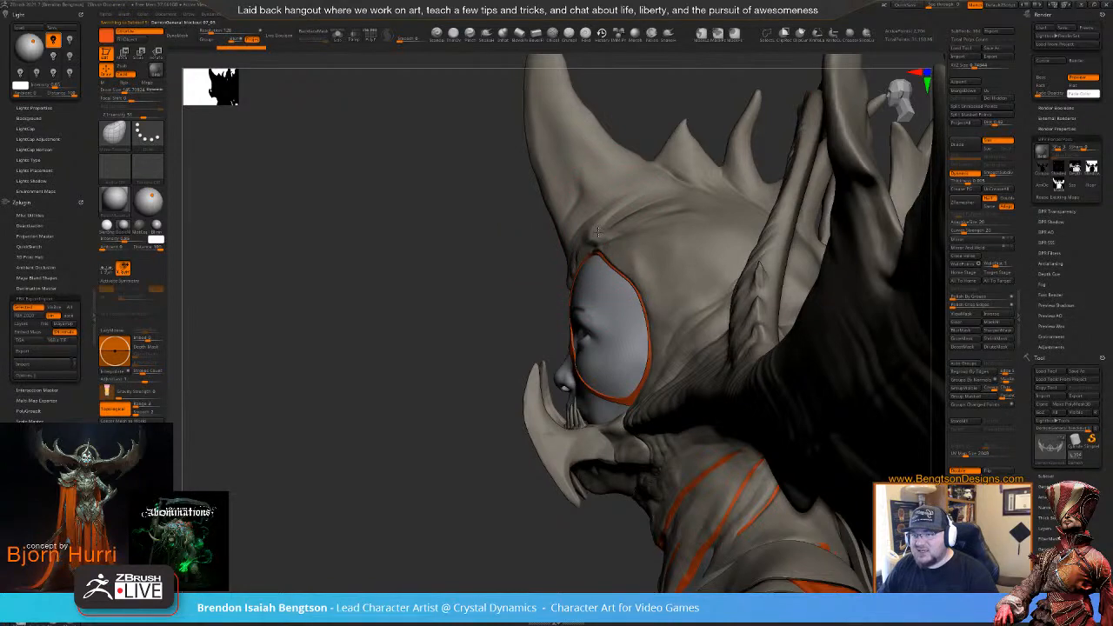
mouse_move(598, 231)
left_mouse_down()
mouse_move(521, 248)
mouse_move(554, 284)
mouse_move(646, 155)
left_mouse_up()
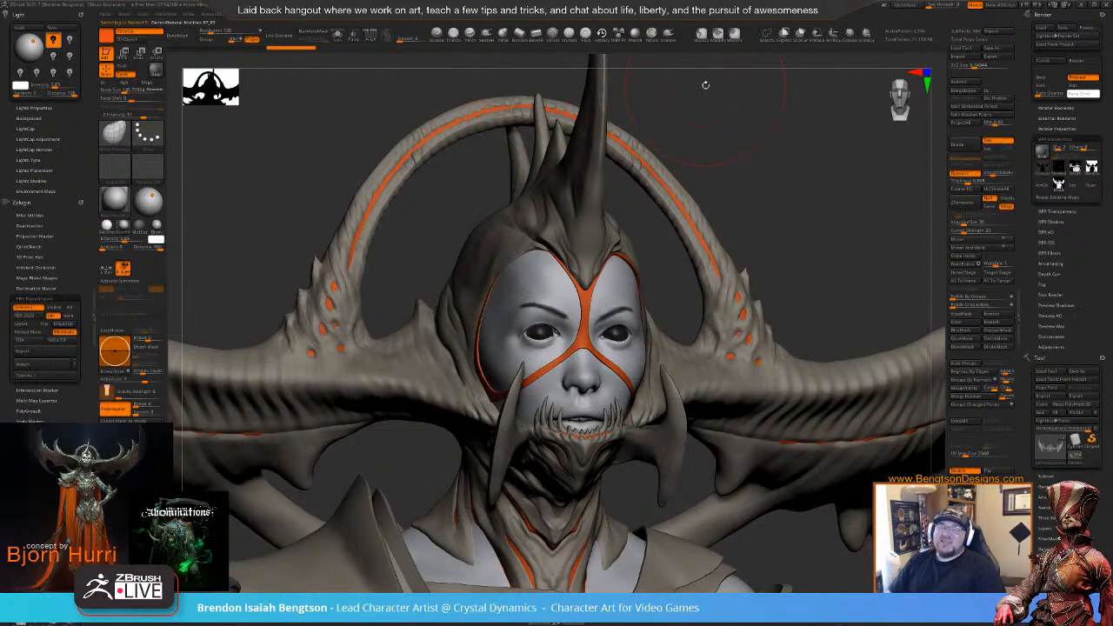
left_click_drag(750, 189, 750, 212)
left_click_drag(574, 383, 617, 238)
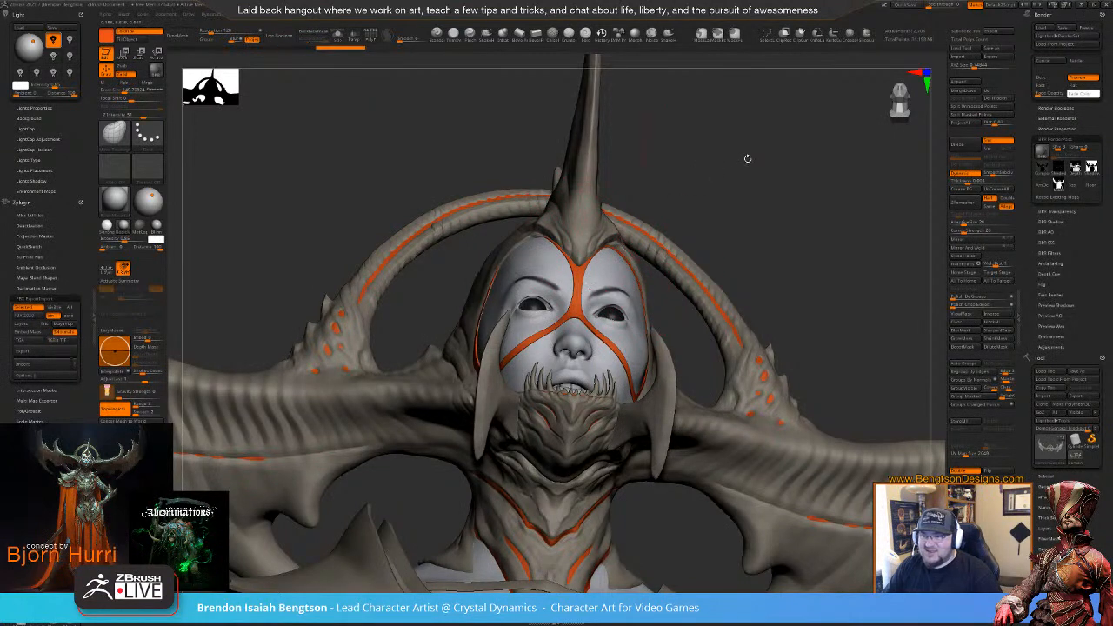
mouse_move(745, 159)
left_mouse_down()
mouse_move(761, 186)
mouse_move(740, 185)
left_mouse_up()
key("alt+s")
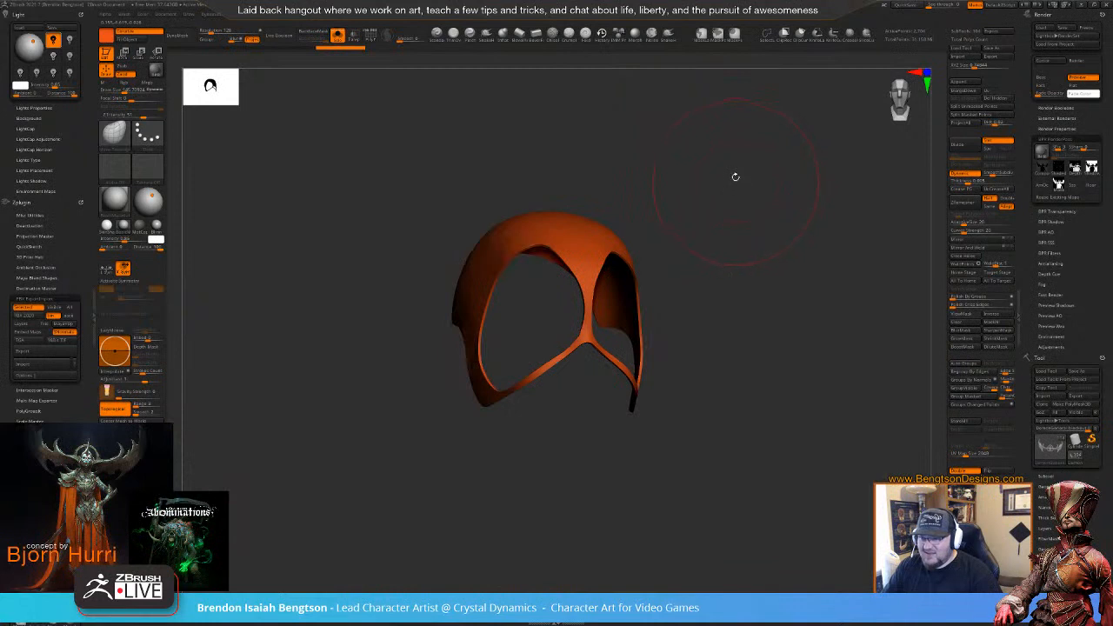
left_click_drag(824, 196, 808, 223)
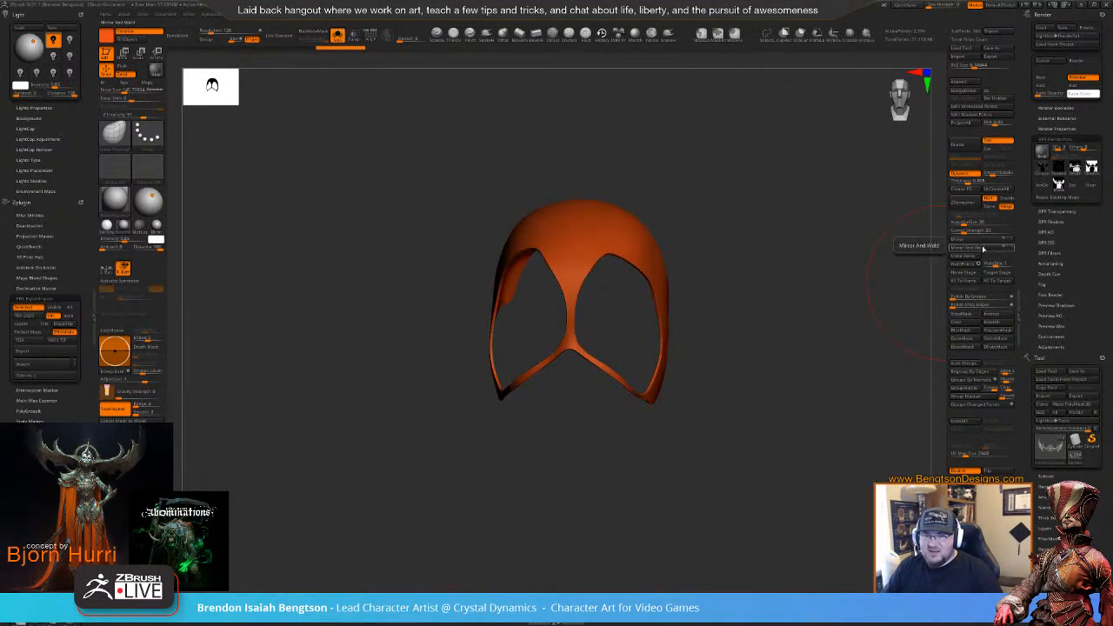
left_click(982, 250)
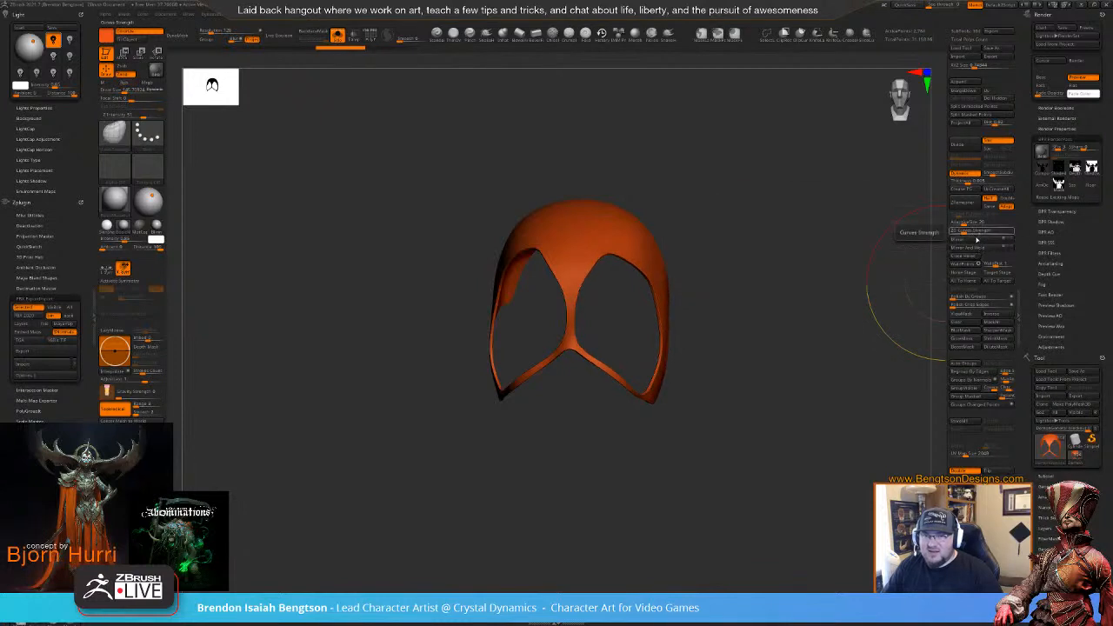
left_click(978, 250)
key("alt+s")
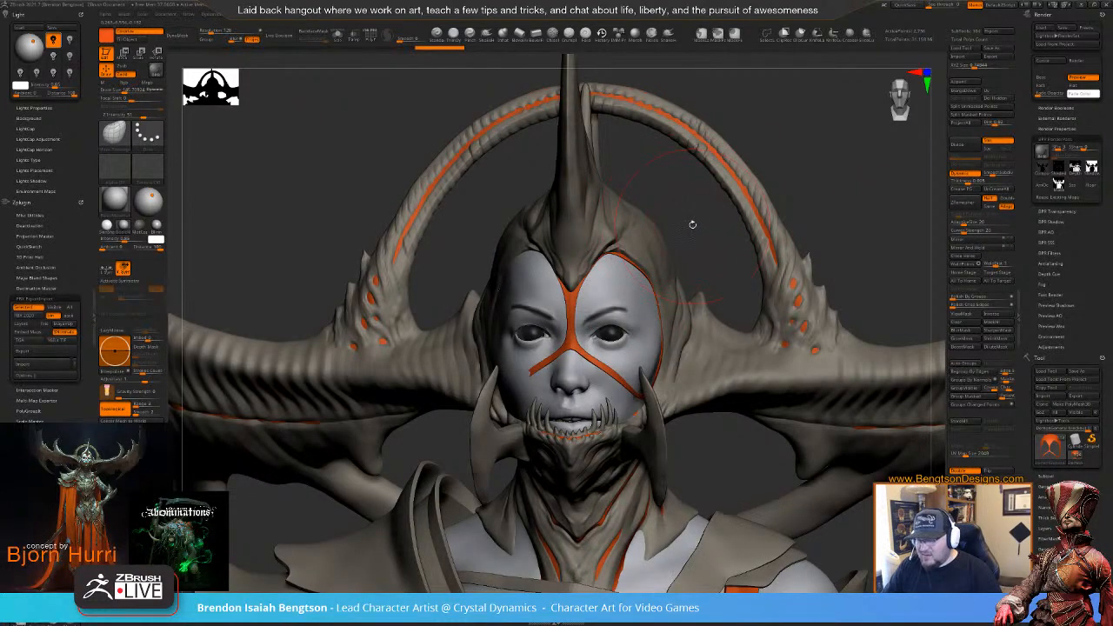
- Turn symmetry off and pull the orange trim out over the cheek and around the eye opening with the Move Topological brush
left_click_drag(692, 224, 521, 390)
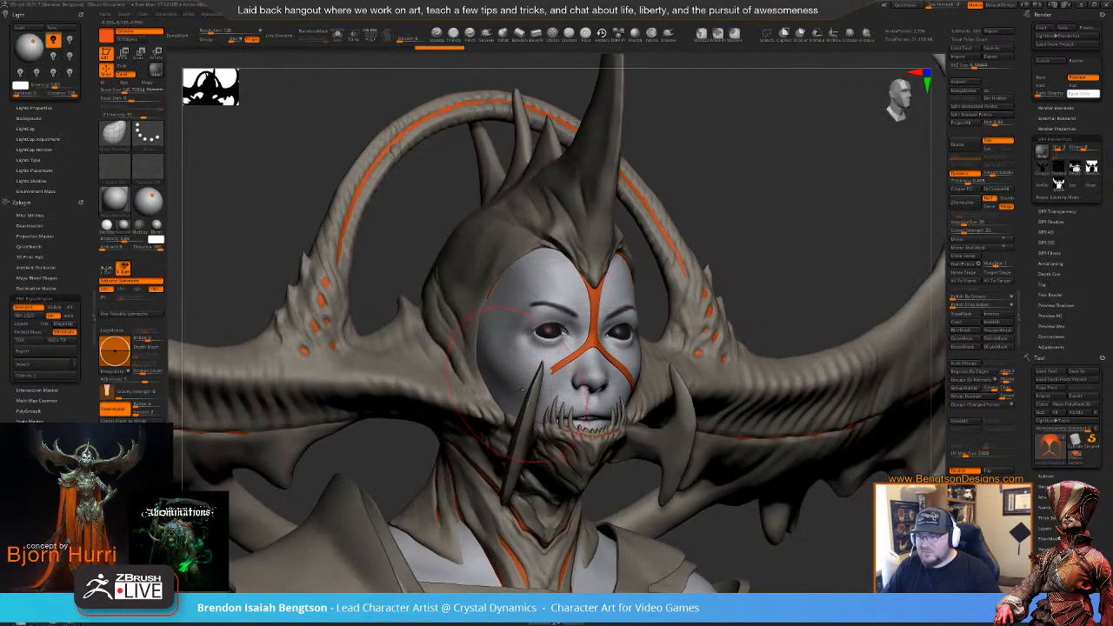
key("x")
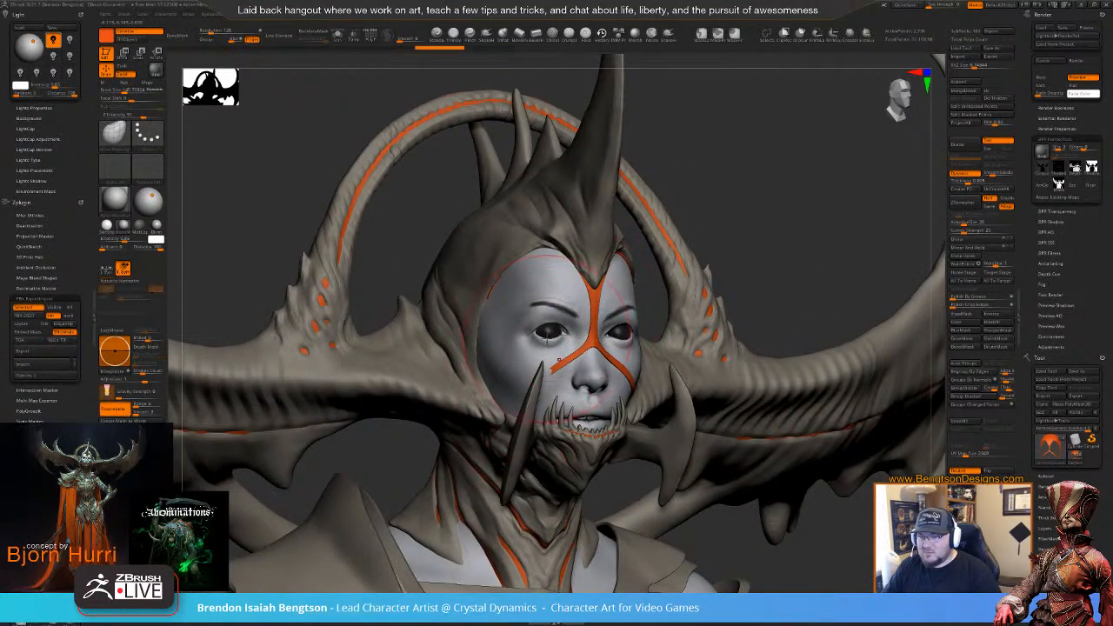
mouse_move(521, 378)
left_mouse_down()
mouse_move(487, 403)
mouse_move(463, 326)
mouse_move(474, 310)
left_mouse_up()
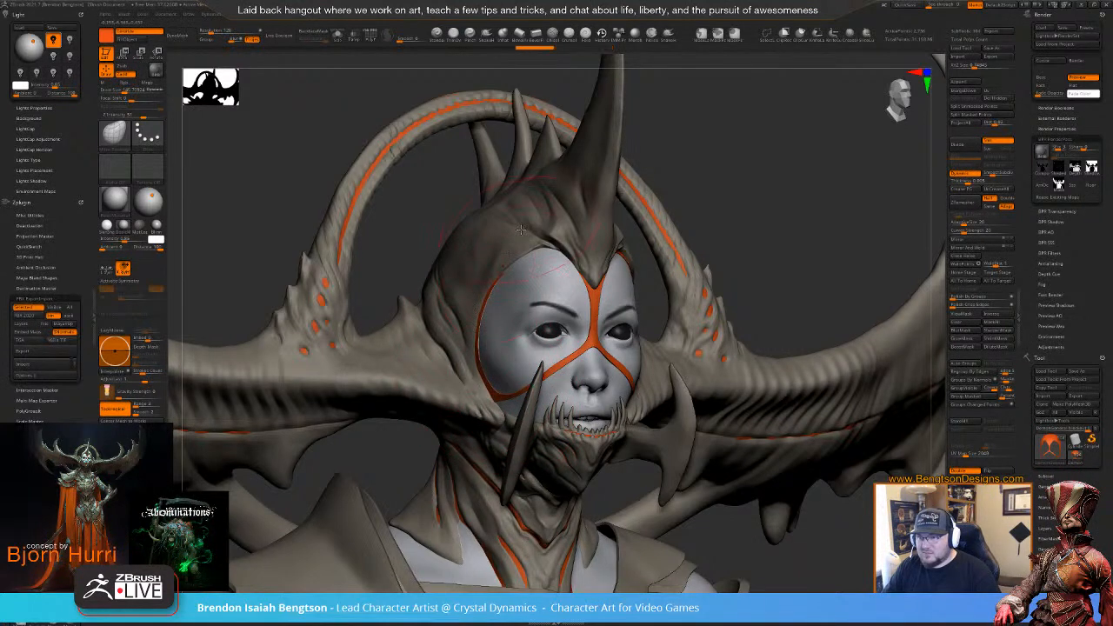
right_click_drag(565, 289, 615, 284)
mouse_move(534, 237)
left_mouse_down()
mouse_move(551, 225)
mouse_move(533, 234)
left_mouse_up()
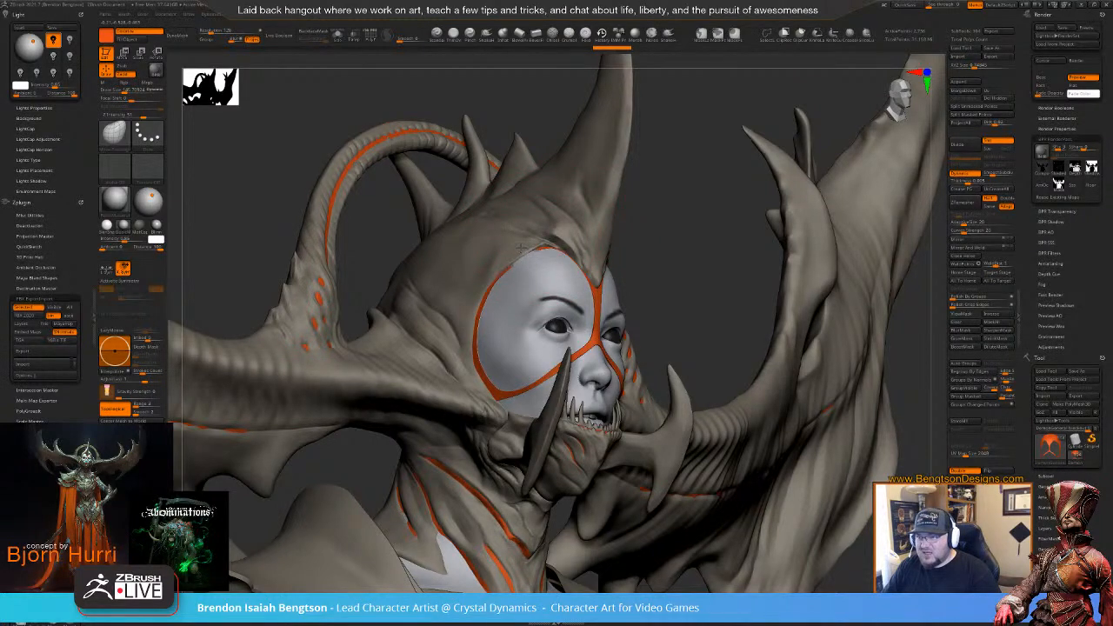
left_click_drag(684, 236, 587, 246)
left_click(572, 257)
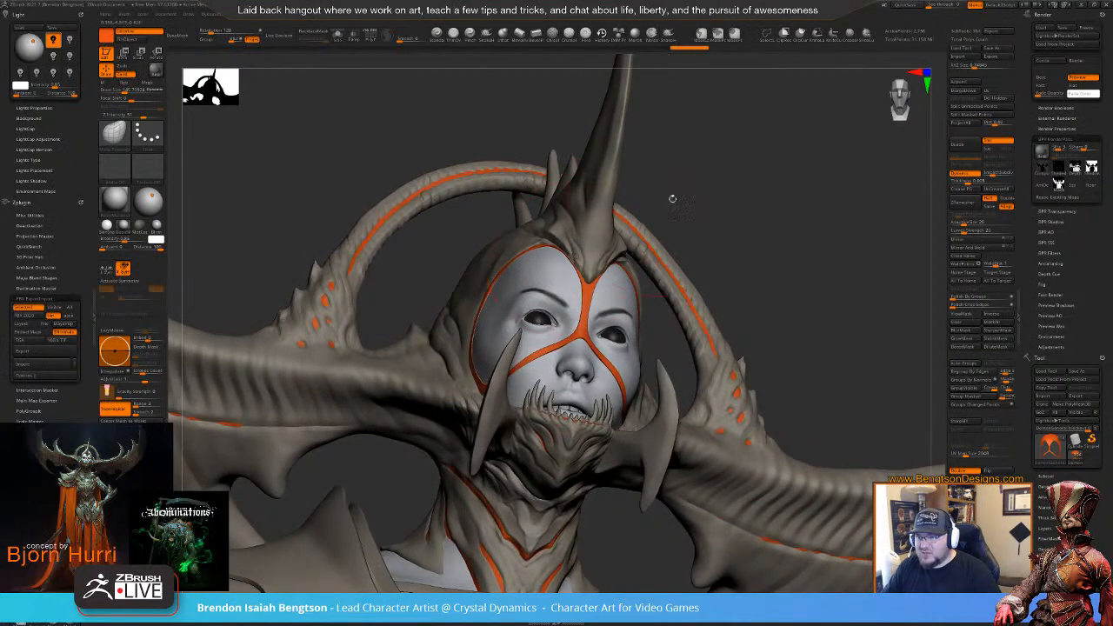
- Fit the orange trim's upper and outer edges to the hood with a smaller Move Topological brush
mouse_move(670, 199)
left_mouse_down()
mouse_move(728, 189)
mouse_move(695, 246)
left_mouse_up()
key("space")
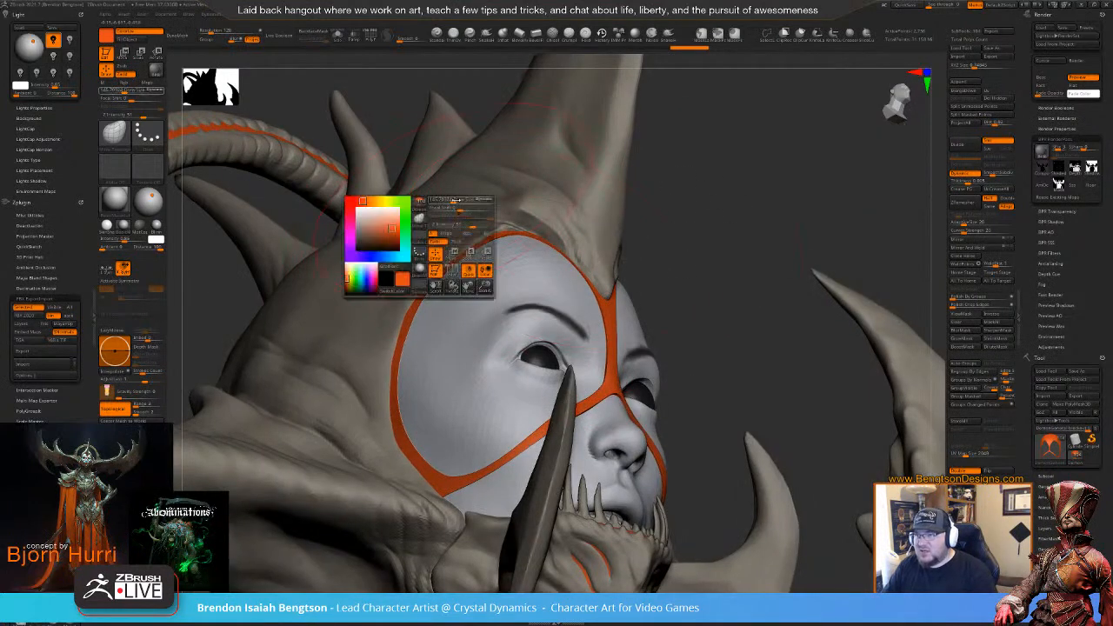
left_click_drag(466, 200, 456, 200)
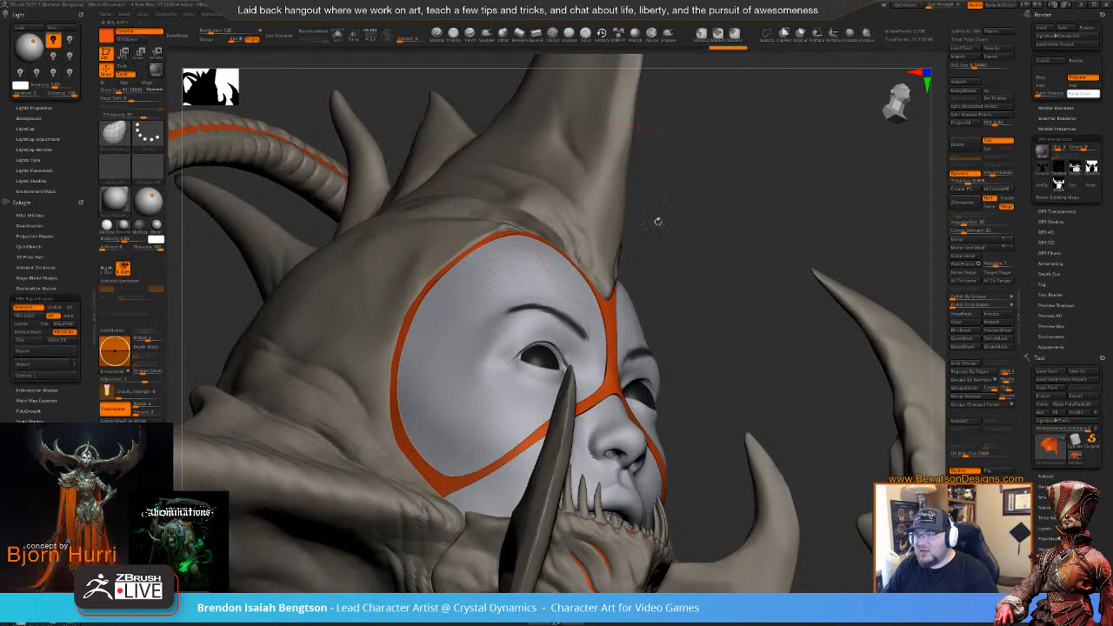
left_click_drag(658, 219, 652, 205)
left_click_drag(442, 237, 442, 239)
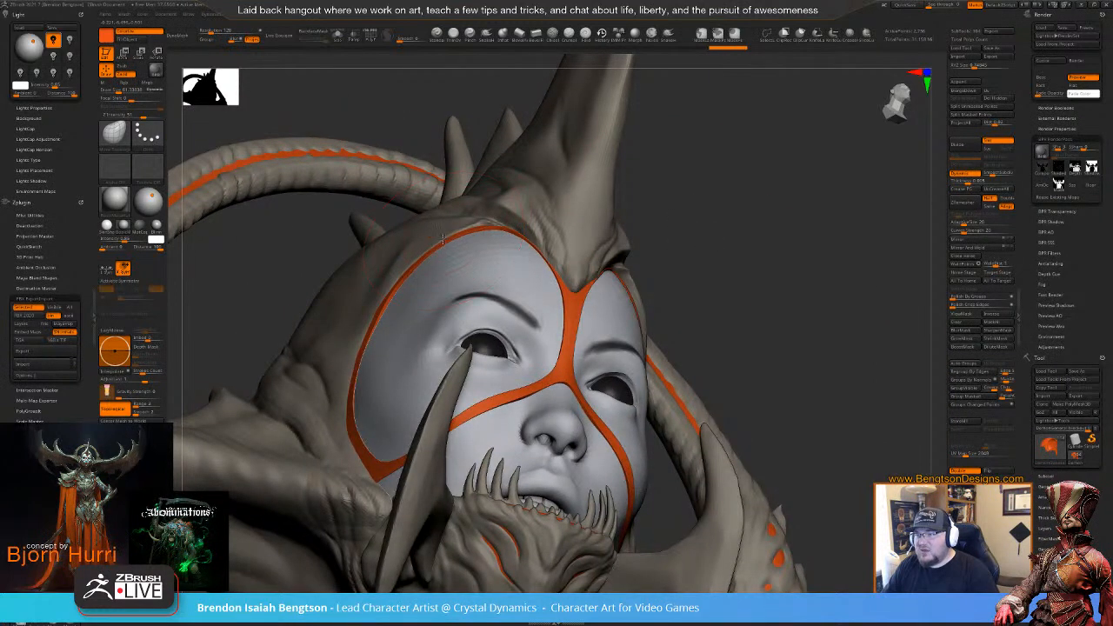
key("ctrl+shift+z")
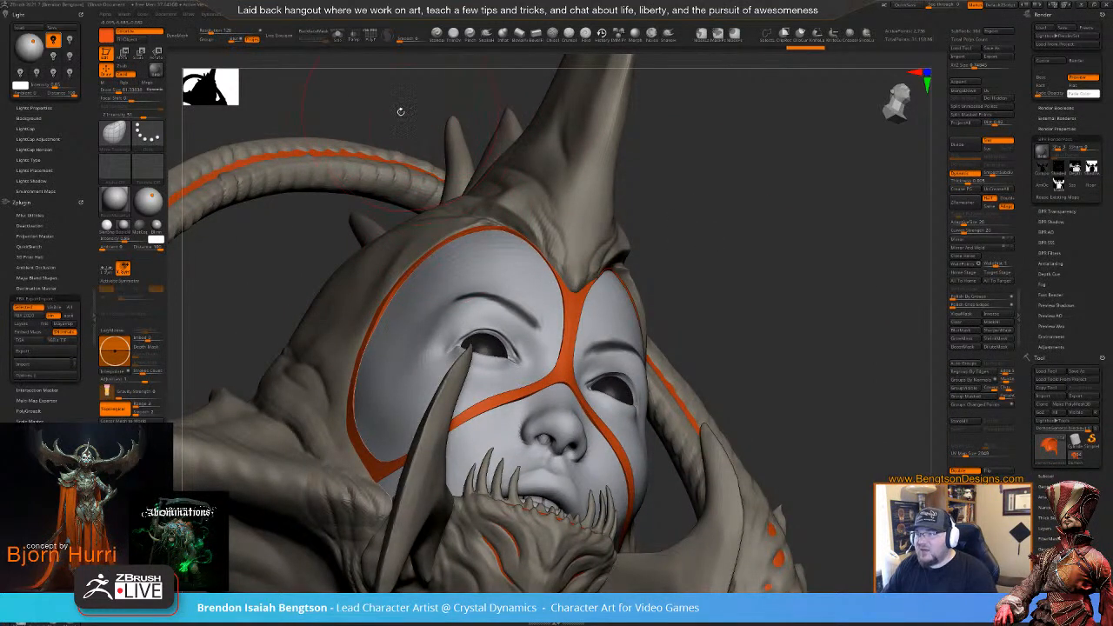
mouse_move(400, 111)
left_mouse_down()
mouse_move(440, 144)
mouse_move(429, 143)
left_mouse_up()
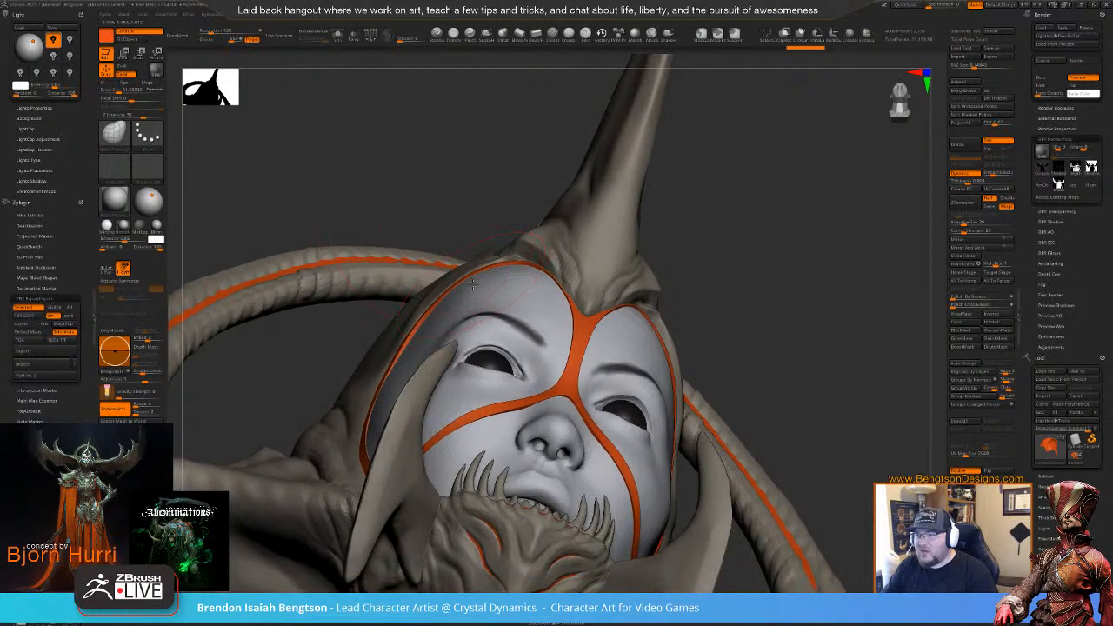
mouse_move(472, 283)
left_mouse_down()
mouse_move(418, 321)
mouse_move(372, 405)
mouse_move(399, 314)
left_mouse_up()
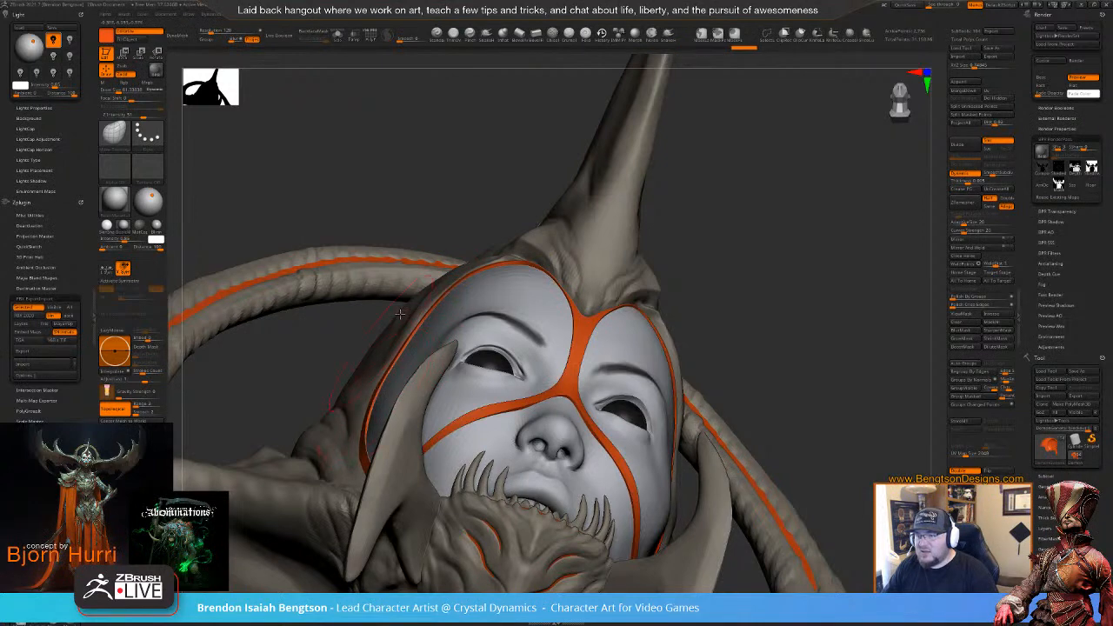
left_click_drag(517, 262, 522, 262)
- Examine the whole figure from the front, and inspect the face and headdress up close
mouse_move(756, 298)
left_mouse_down("alt")
mouse_move(708, 237)
mouse_move(700, 261)
mouse_move(665, 280)
left_mouse_up("alt")
left_click_drag(886, 472, 841, 386, "alt")
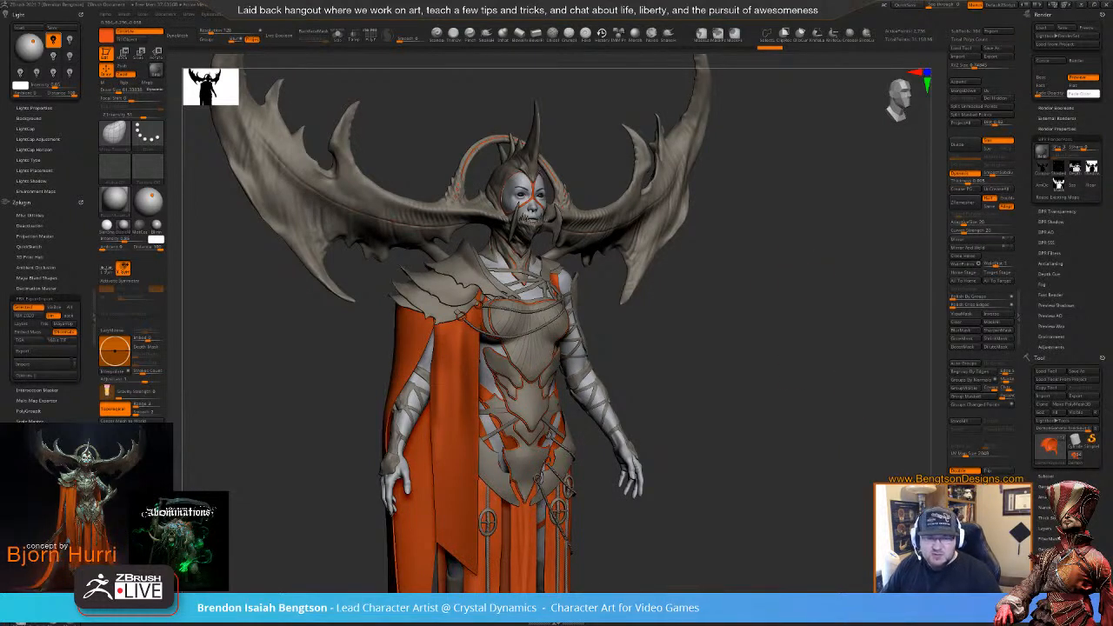
left_click_drag(832, 286, 816, 285)
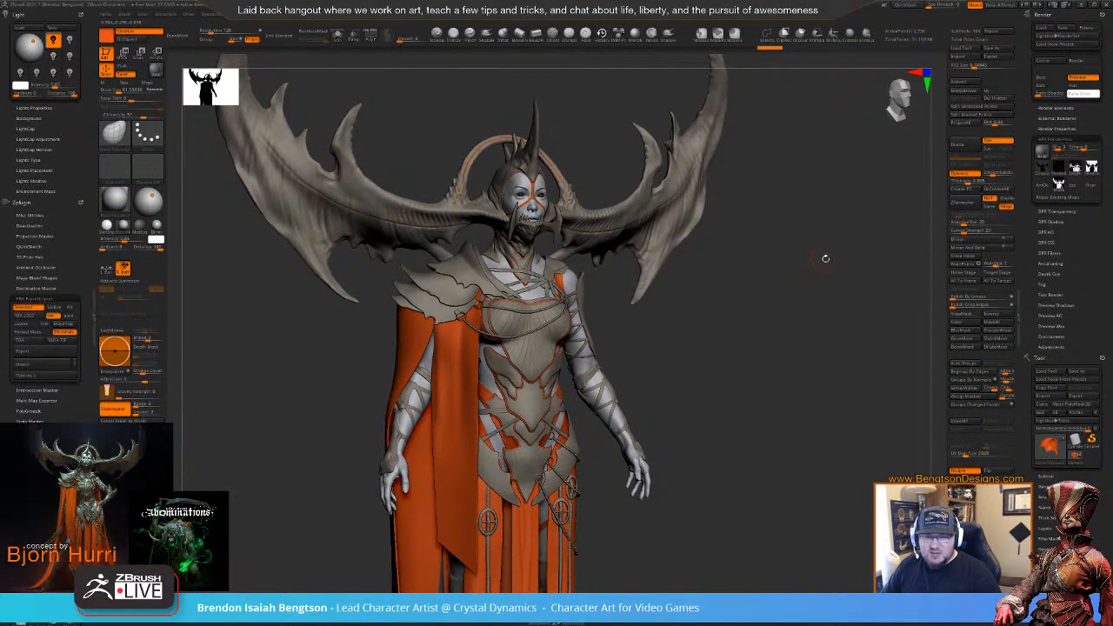
left_click_drag(819, 249, 815, 325)
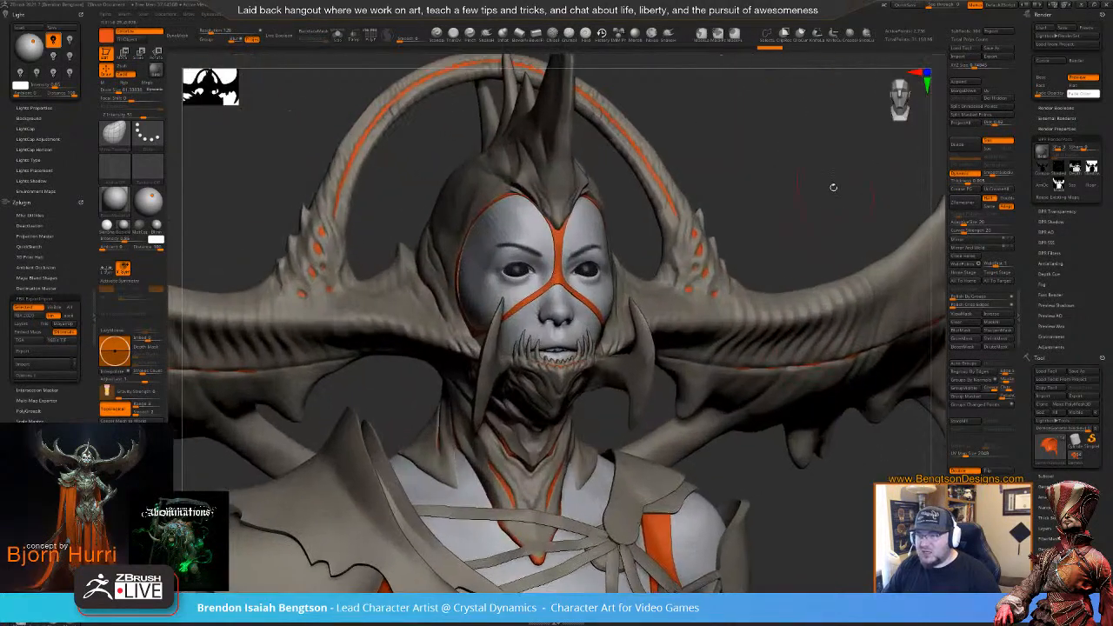
mouse_move(832, 187)
left_mouse_down("alt")
mouse_move(743, 246)
mouse_move(750, 235)
mouse_move(730, 237)
left_mouse_up("alt")
- With X symmetry on, sculpt and paint short orange grooves across the headdress between the hood and the base of the arch
key("space")
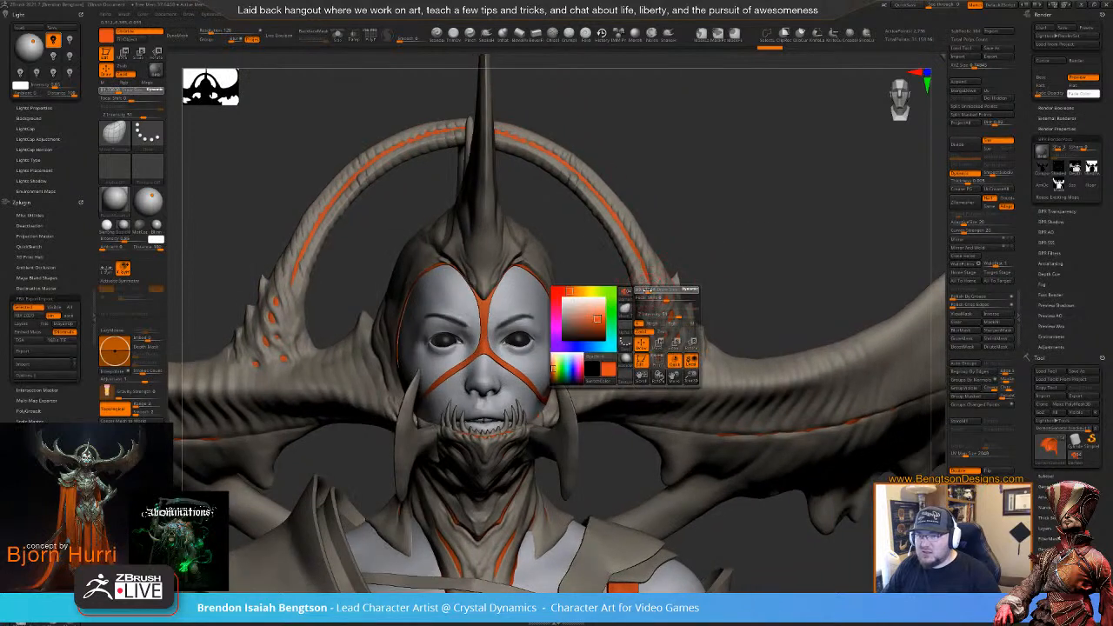
left_click_drag(658, 289, 647, 288)
key("x")
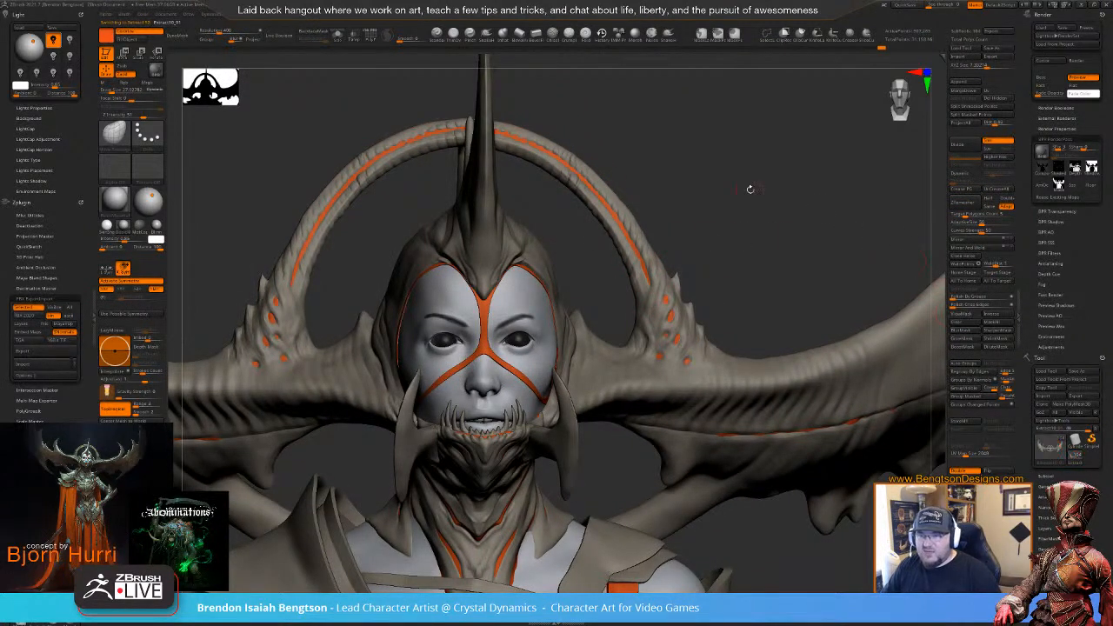
mouse_move(750, 188)
left_mouse_down()
mouse_move(761, 182)
mouse_move(764, 228)
mouse_move(612, 282)
left_mouse_up()
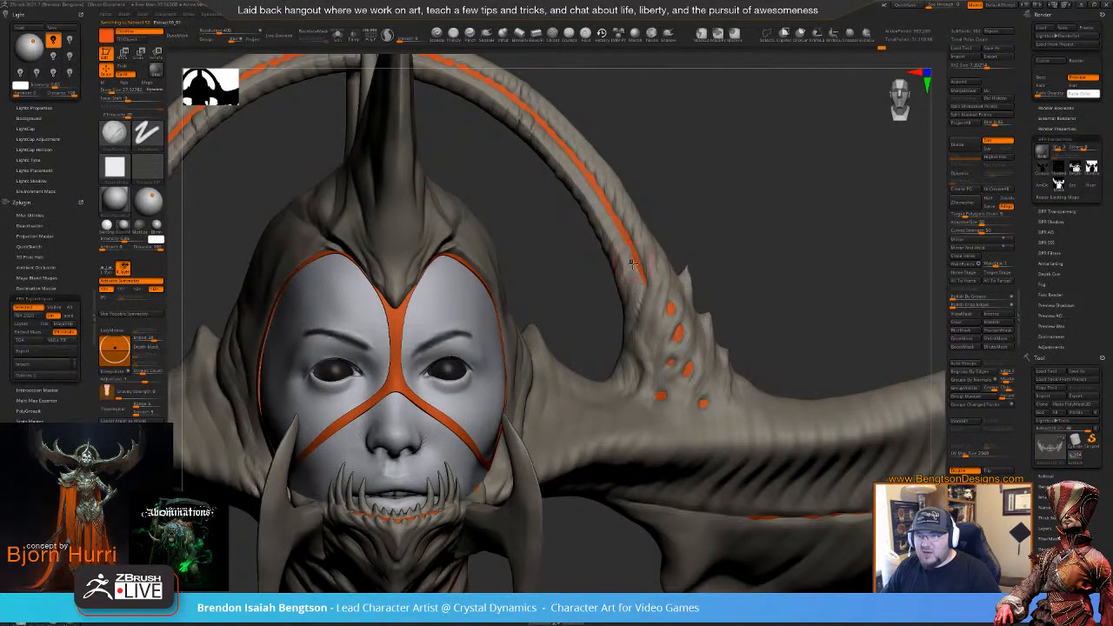
mouse_move(716, 210)
left_mouse_down()
mouse_move(739, 242)
mouse_move(626, 313)
mouse_move(581, 380)
left_mouse_up()
key("space")
left_click_drag(592, 296, 586, 374)
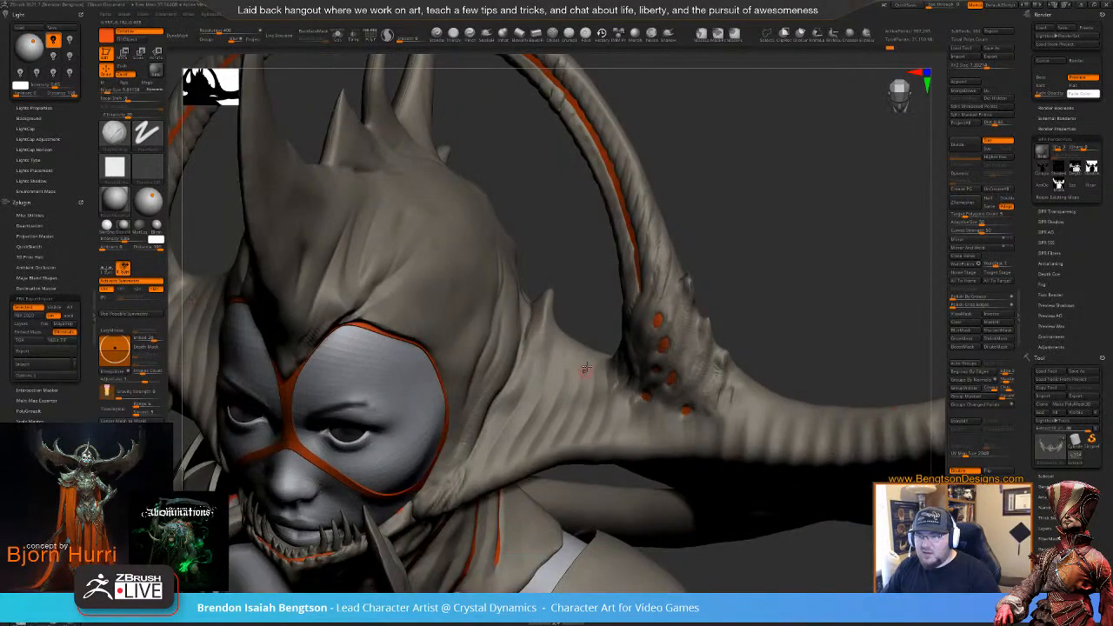
key("2")
key("space")
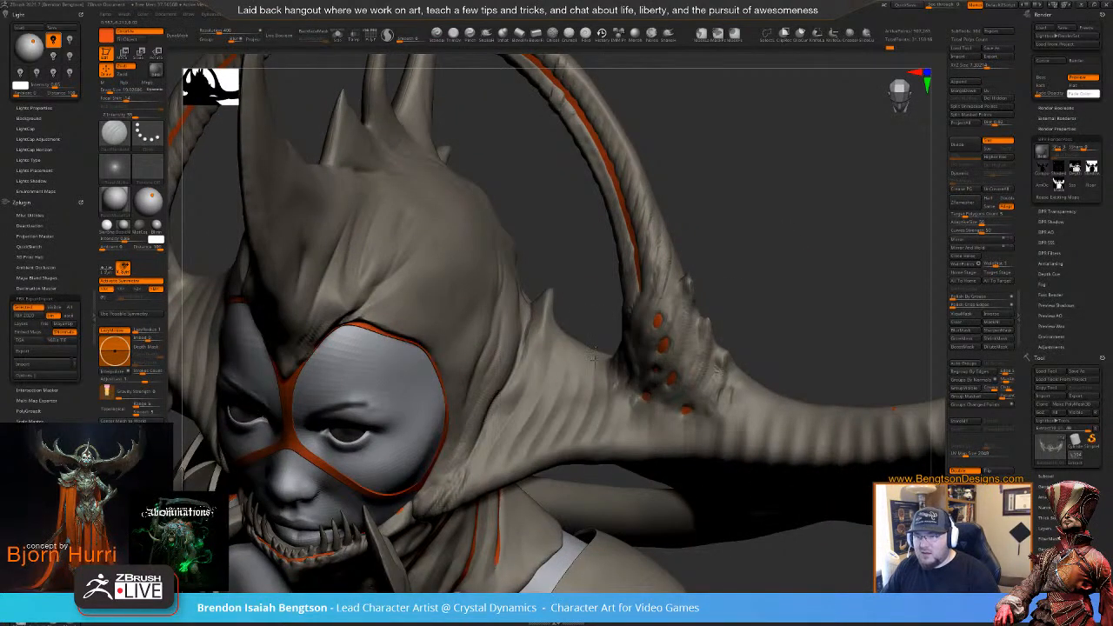
left_click_drag(600, 308, 588, 345)
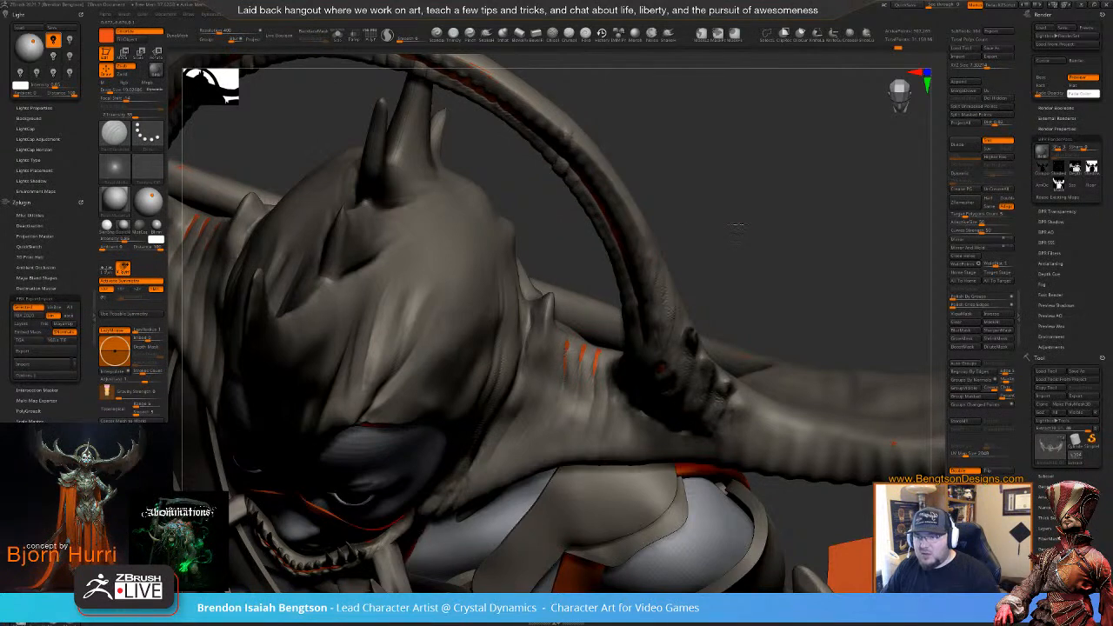
mouse_move(618, 288)
left_mouse_down()
mouse_move(588, 286)
mouse_move(553, 339)
left_mouse_up()
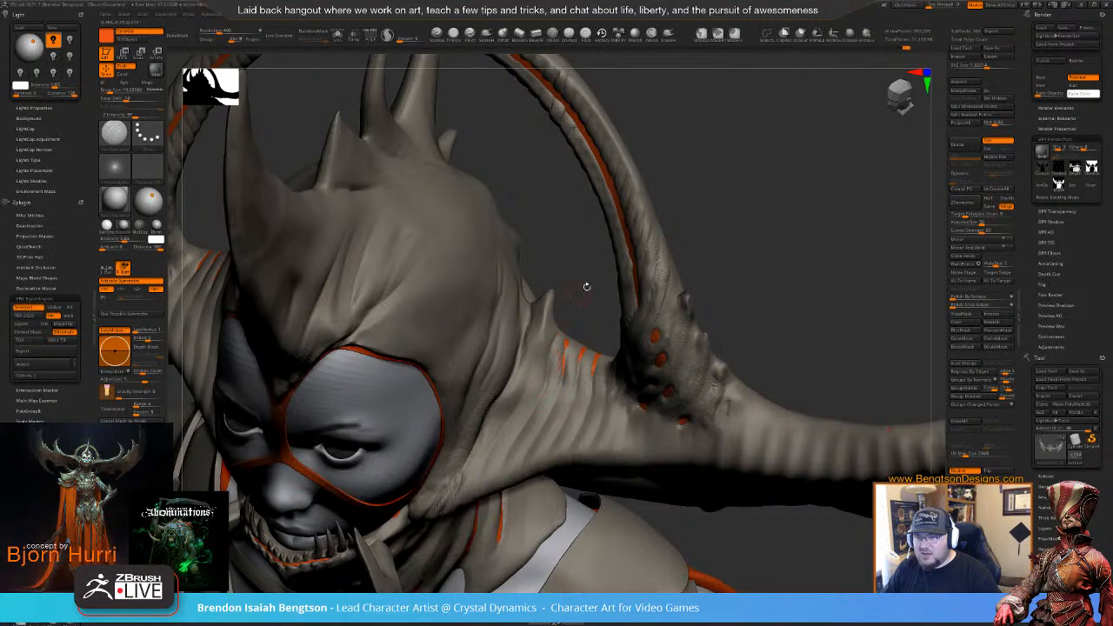
left_click_drag(587, 286, 597, 372)
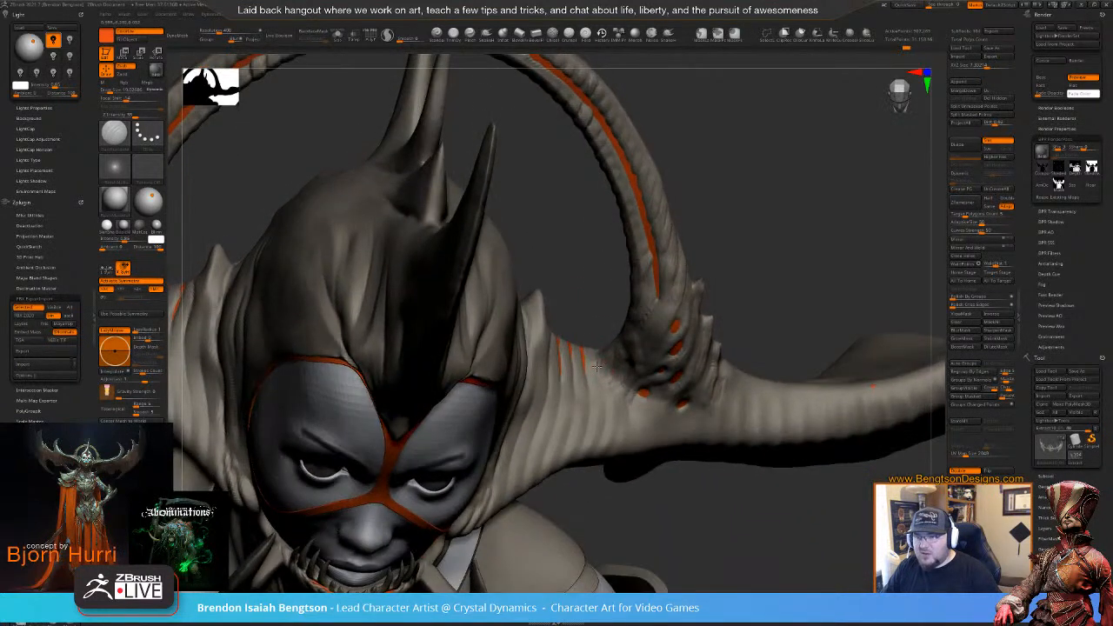
mouse_move(594, 316)
left_mouse_down()
mouse_move(593, 349)
mouse_move(741, 197)
left_mouse_up()
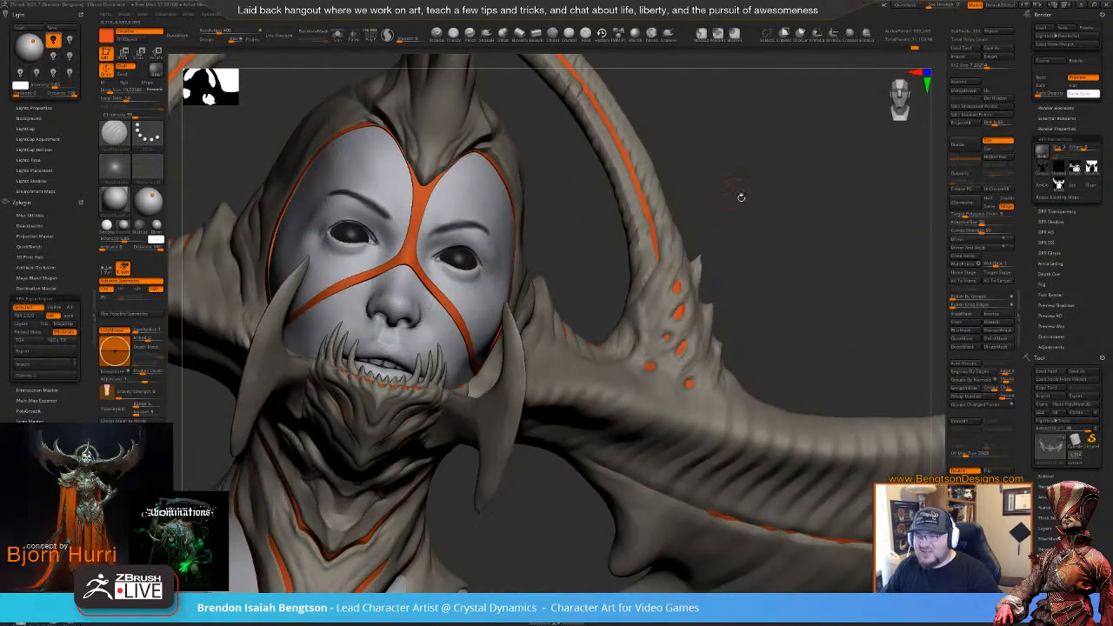
- Turn on symmetry for the head and adjust the face around the eyes with the Move brush
left_click_drag(722, 261, 706, 202, "alt")
mouse_move(691, 306)
left_mouse_down("shift")
mouse_move(669, 293)
mouse_move(609, 300)
mouse_move(691, 305)
left_mouse_up("shift")
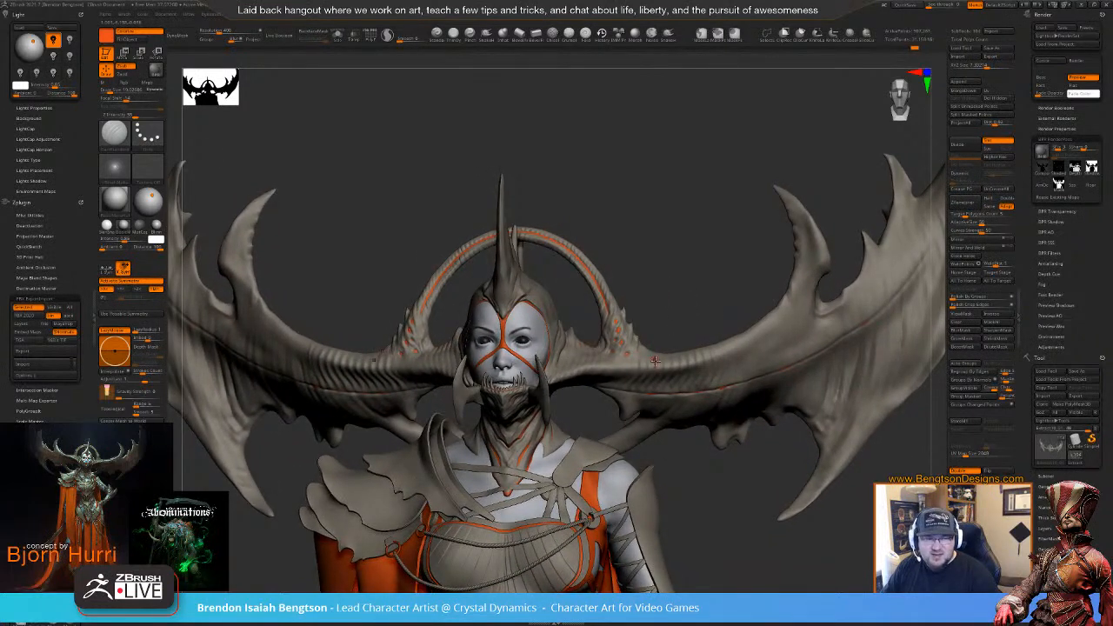
mouse_move(654, 365)
right_mouse_down("alt")
mouse_move(672, 280)
mouse_move(643, 313)
mouse_move(552, 275)
right_mouse_up("alt")
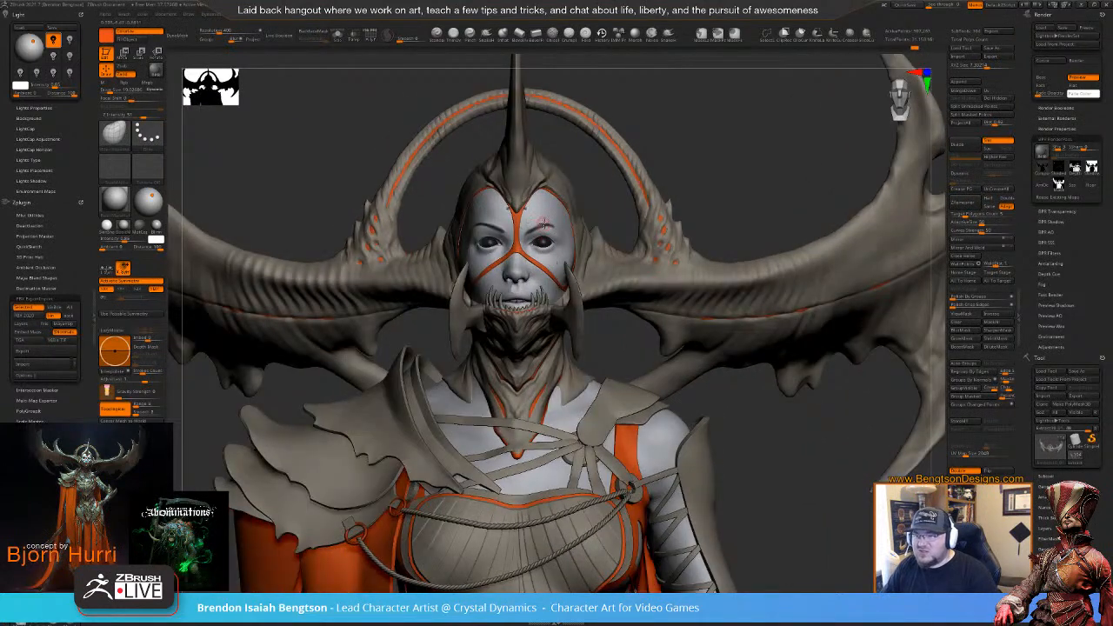
key("space")
key("x")
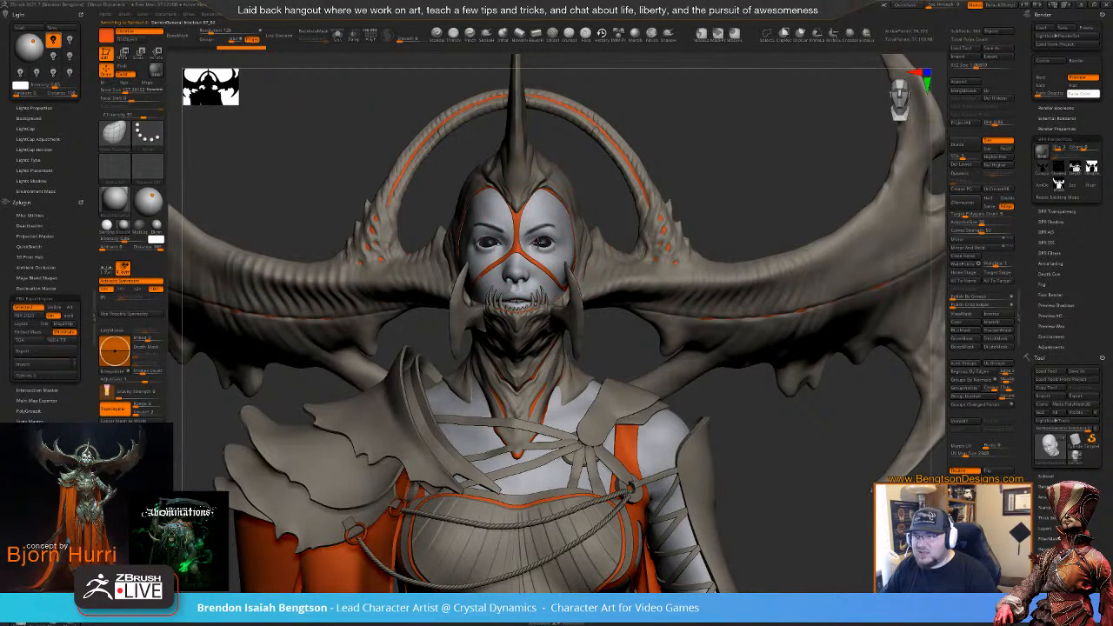
key("space")
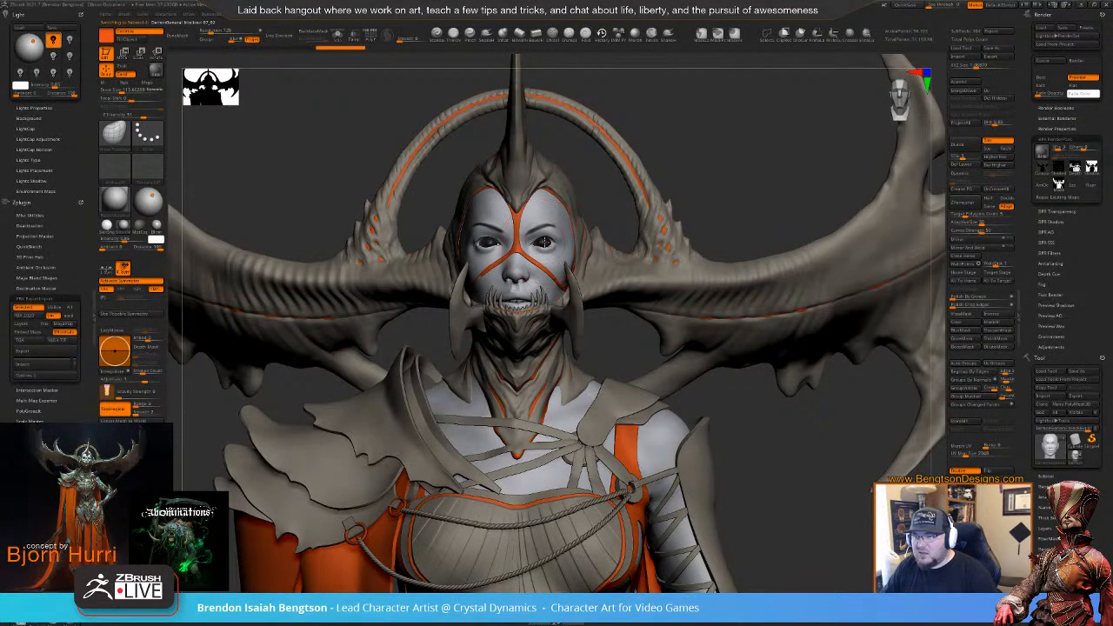
- Turn on symmetry for the eyeballs and shift both slightly sideways with the gizmo
key("x")
key("w")
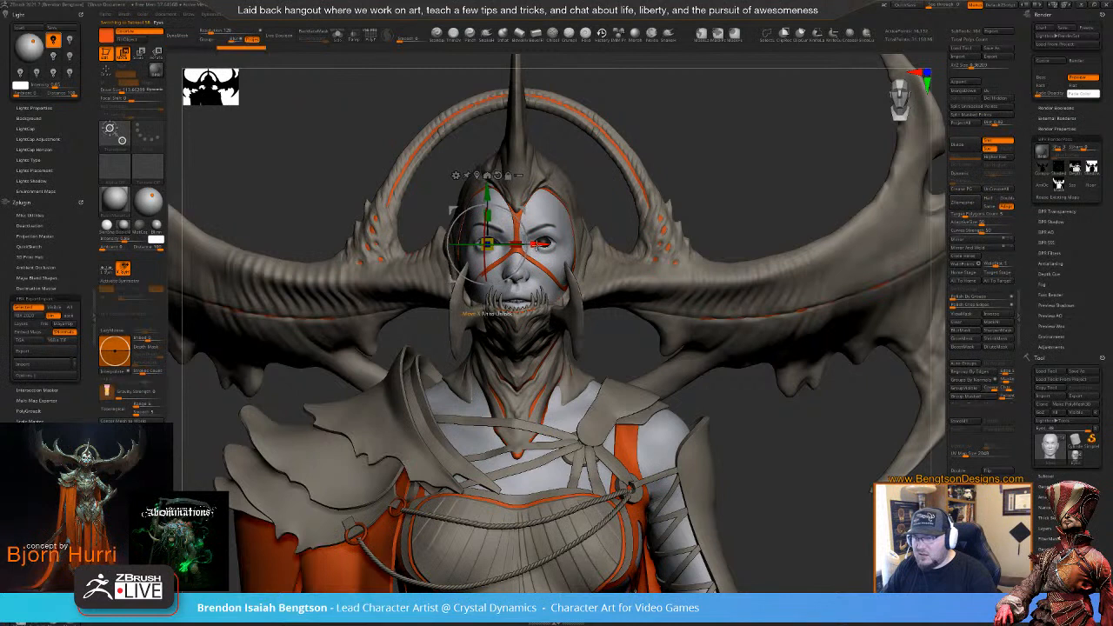
key("x")
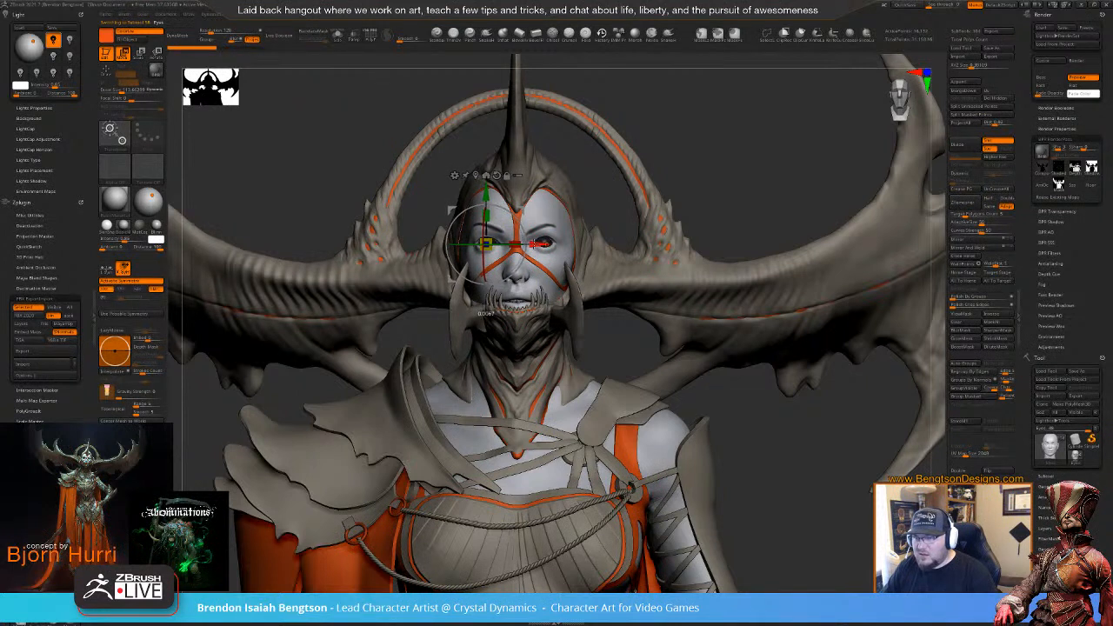
key("q")
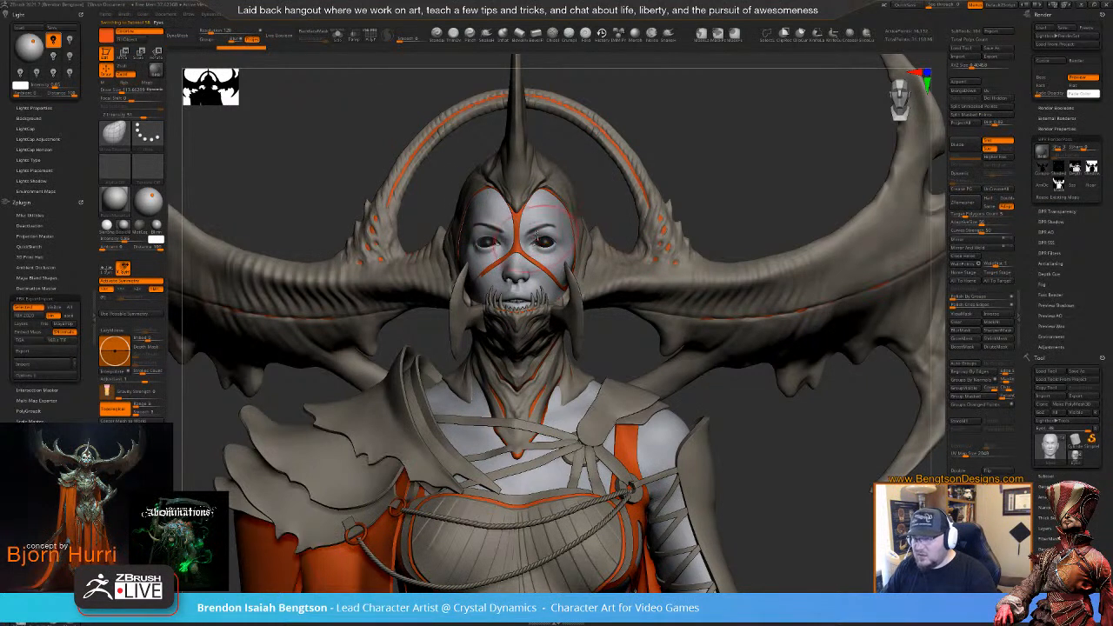
- Compare the front of the figure with the concept painting of the face, headdress and shoulders
left_click_drag(756, 186, 705, 186)
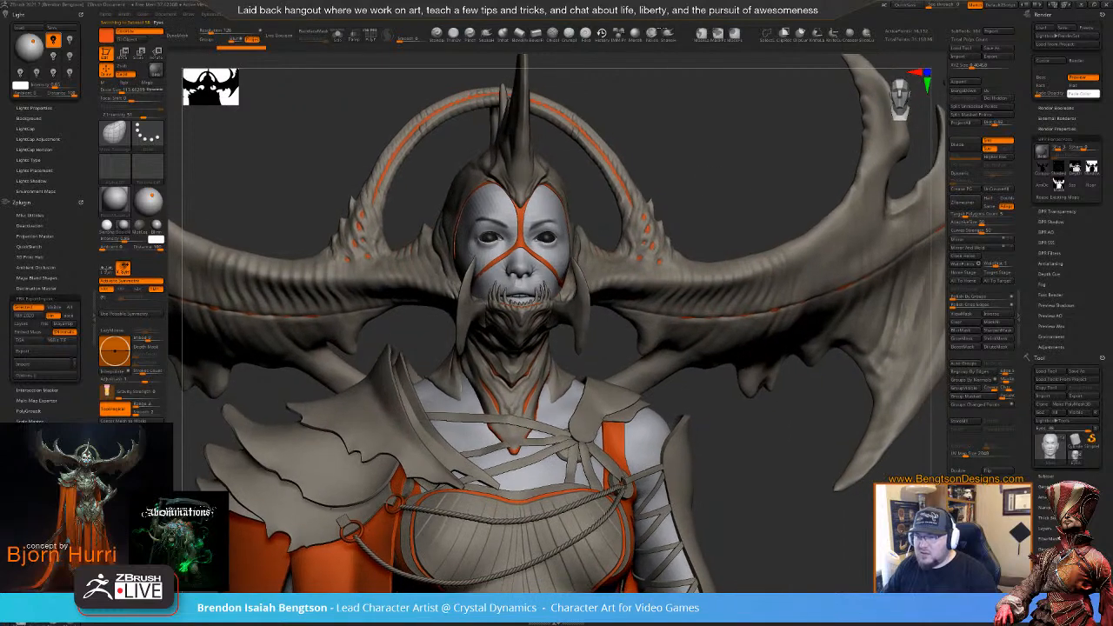
right_click_drag(704, 186, 637, 322, "ctrl")
mouse_move(637, 322)
left_mouse_down()
mouse_move(672, 342)
mouse_move(658, 341)
mouse_move(675, 350)
mouse_move(687, 404)
mouse_move(672, 313)
mouse_move(637, 309)
left_mouse_up()
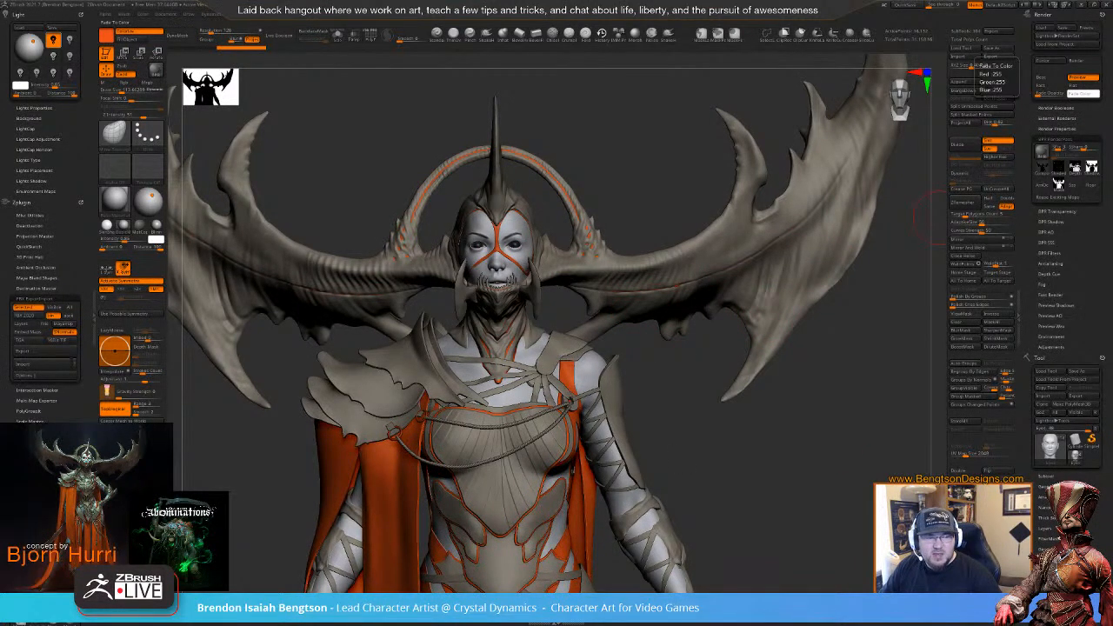
key("alt+Tab")
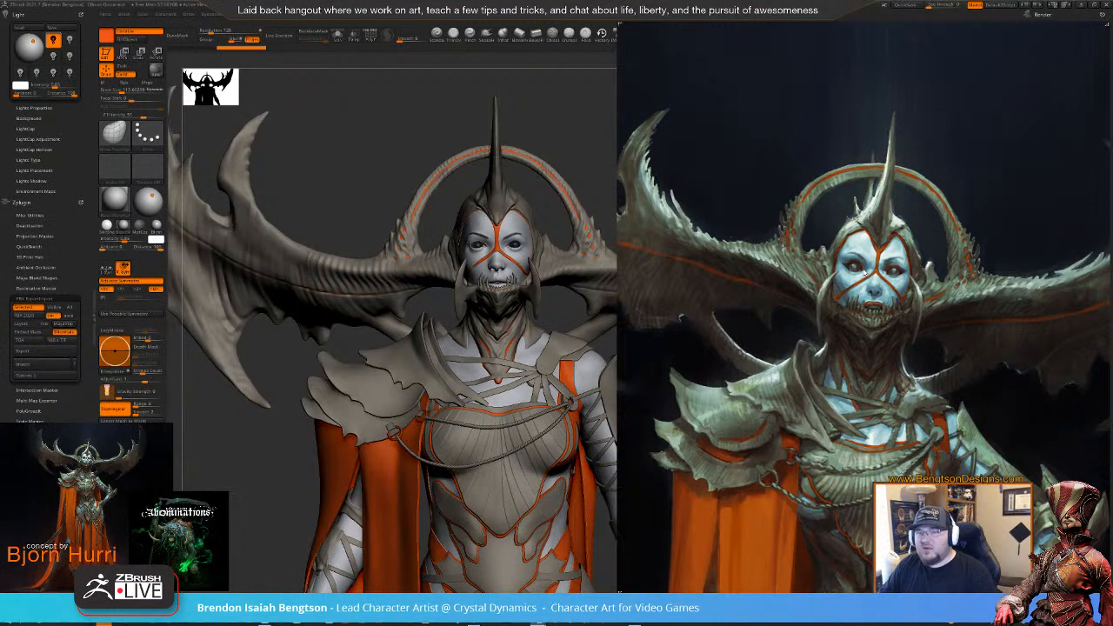
left_click(560, 130)
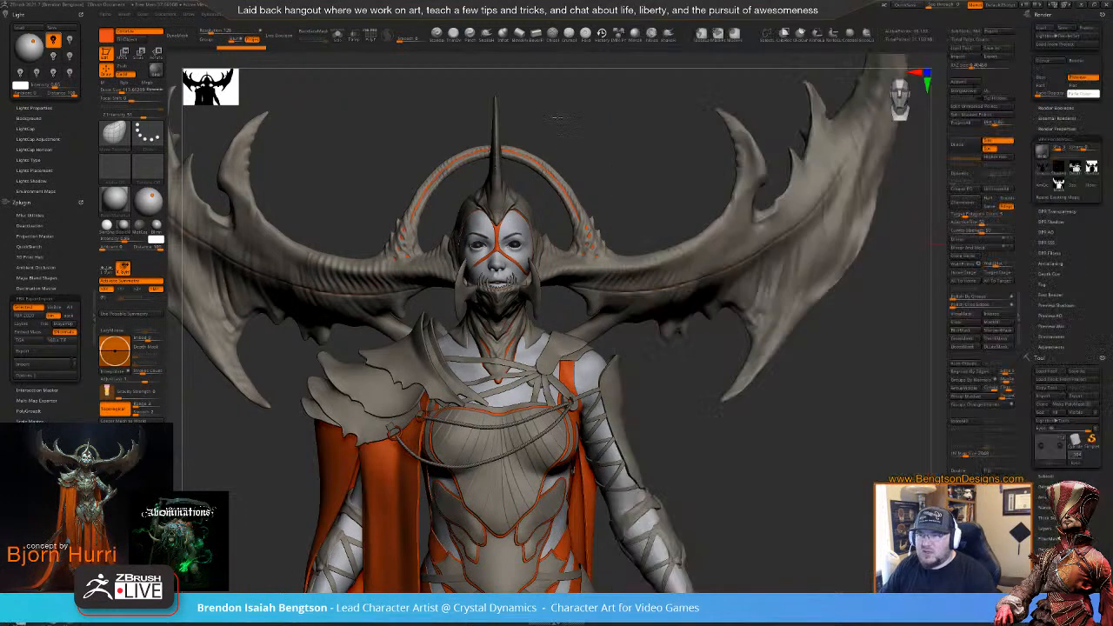
- Refine the shape of the face around the eyes with a smaller Move brush, keeping symmetry on
mouse_move(560, 131)
left_mouse_down("alt")
mouse_move(553, 268)
mouse_move(555, 247)
left_mouse_up("alt")
key("space")
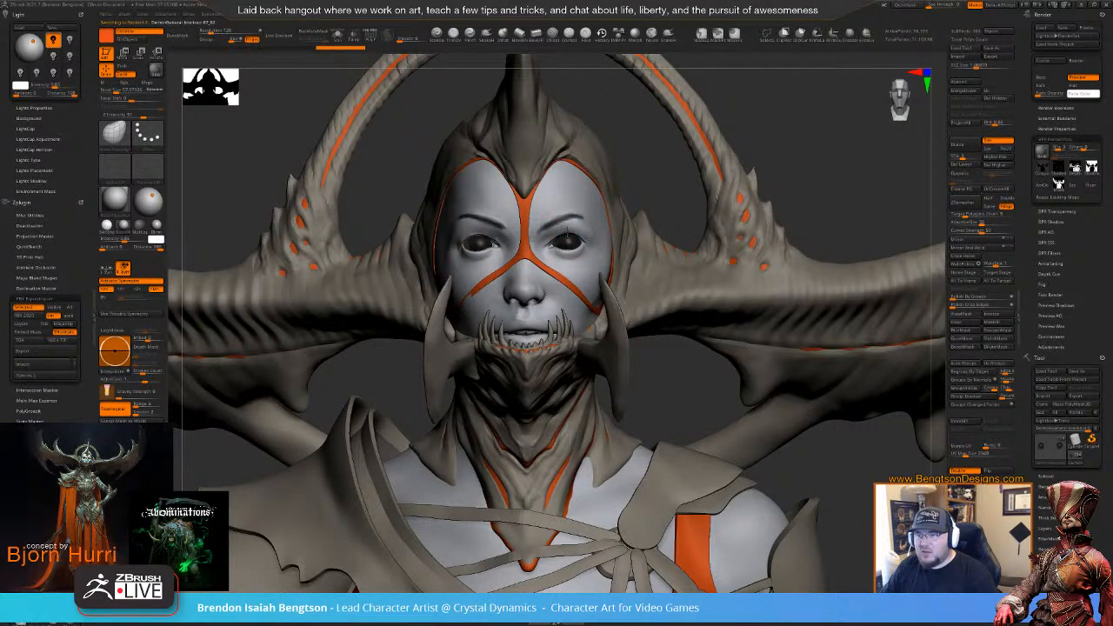
key("space")
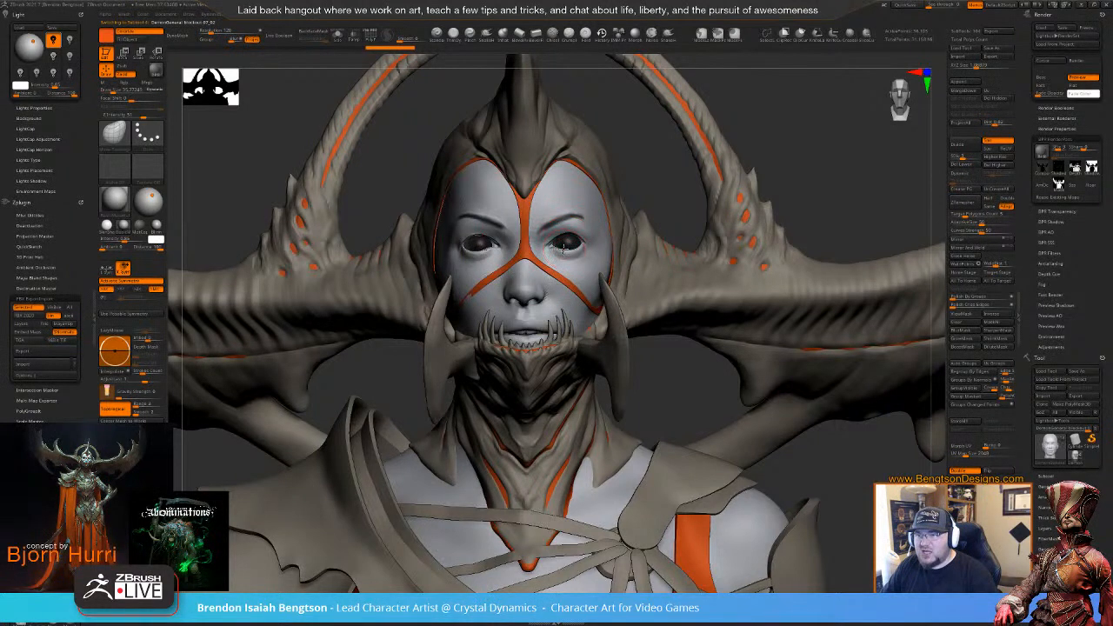
left_click_drag(563, 249, 571, 249)
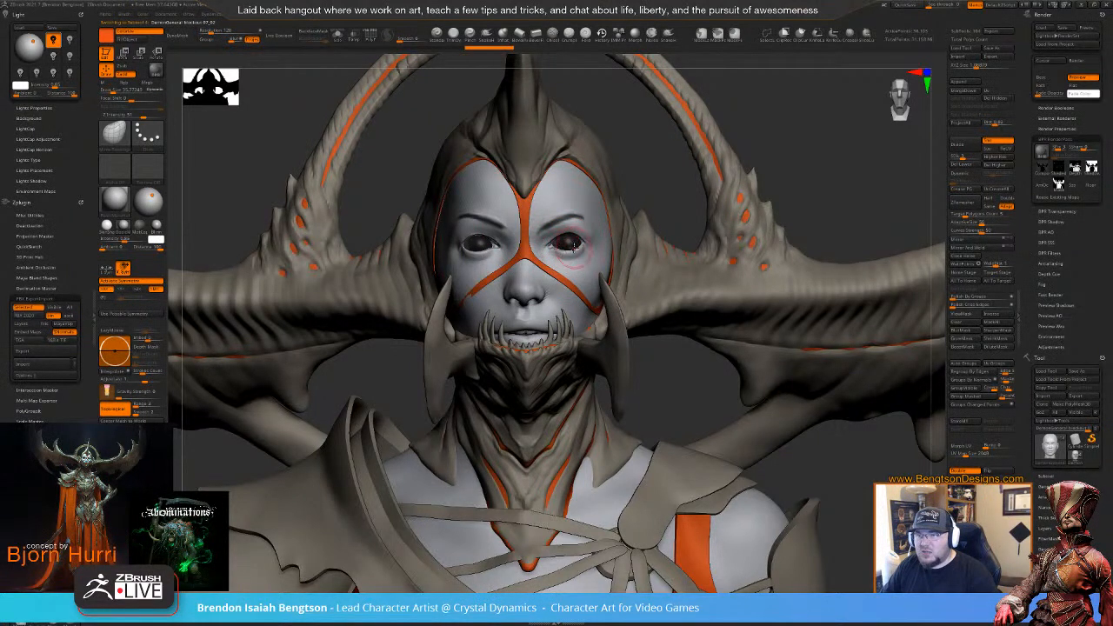
left_click_drag(653, 177, 672, 162)
mouse_move(746, 158)
left_mouse_down()
mouse_move(756, 156)
mouse_move(742, 151)
left_mouse_up()
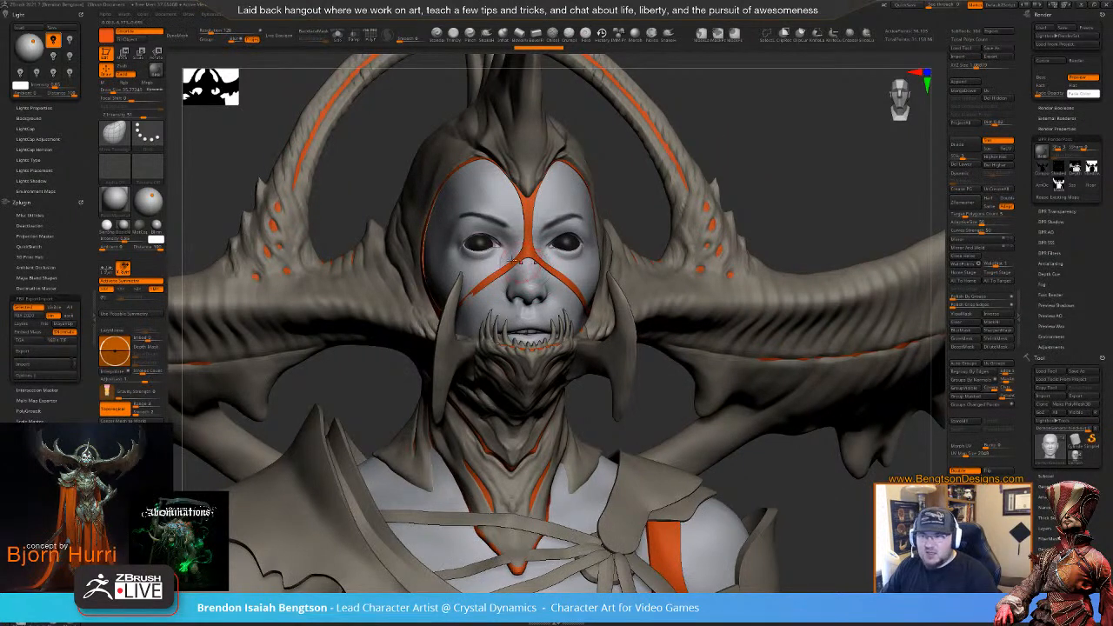
- Extend the lower end of the orange face trim farther down the cheek with a smaller Move brush
left_click(477, 293, "alt")
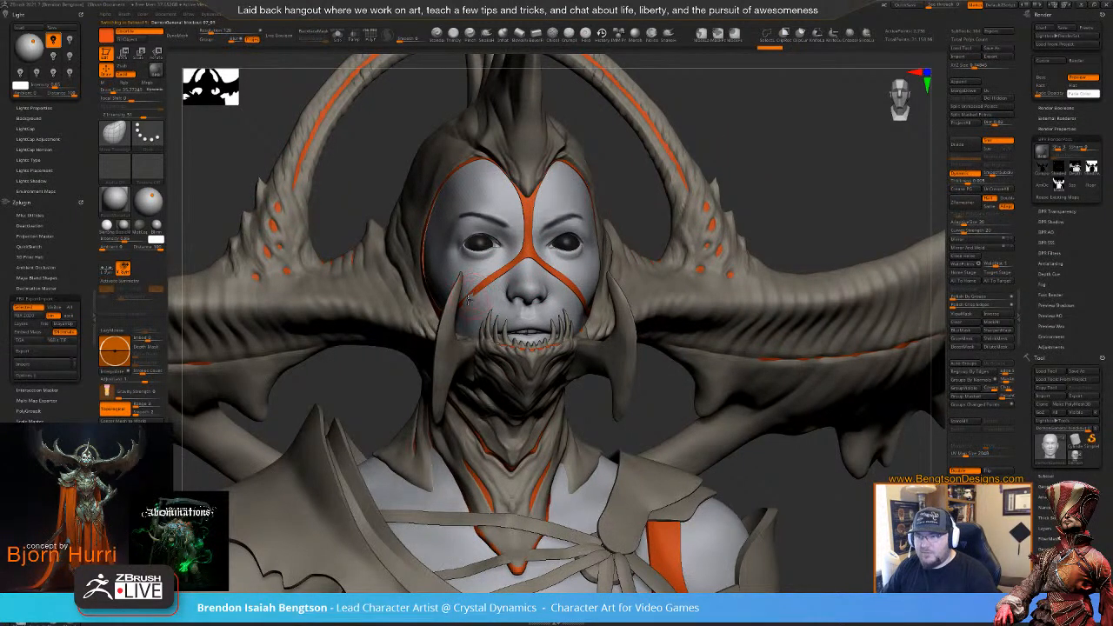
key("space")
left_click_drag(468, 299, 456, 310)
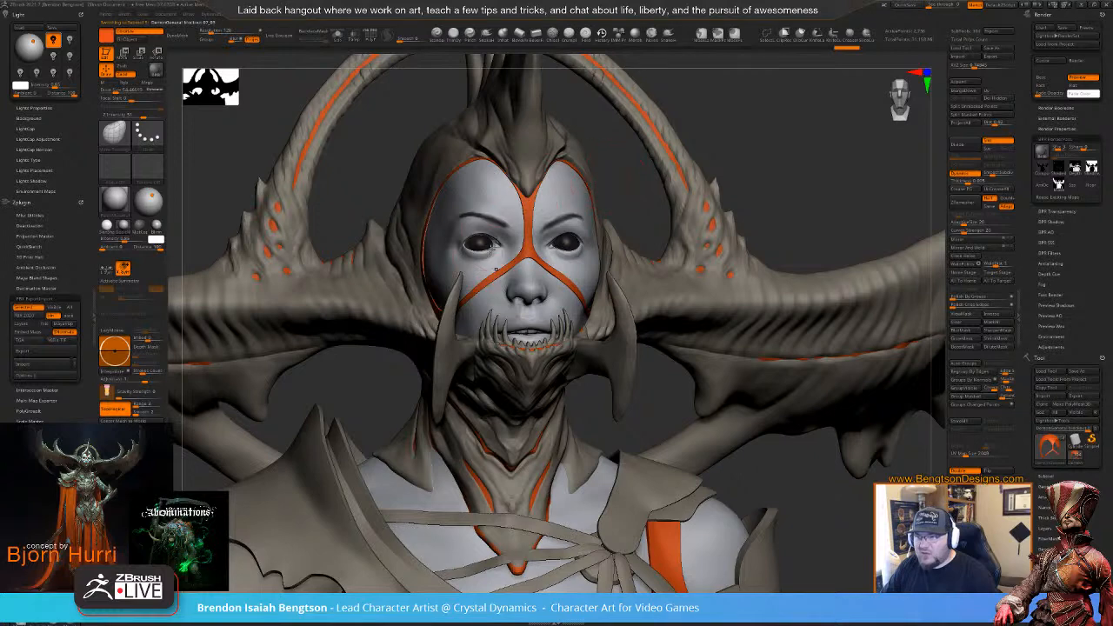
- Reposition the eyeballs in their sockets with the gizmo, checking their fit from the side, front and below
left_click_drag(656, 201, 565, 234, "alt")
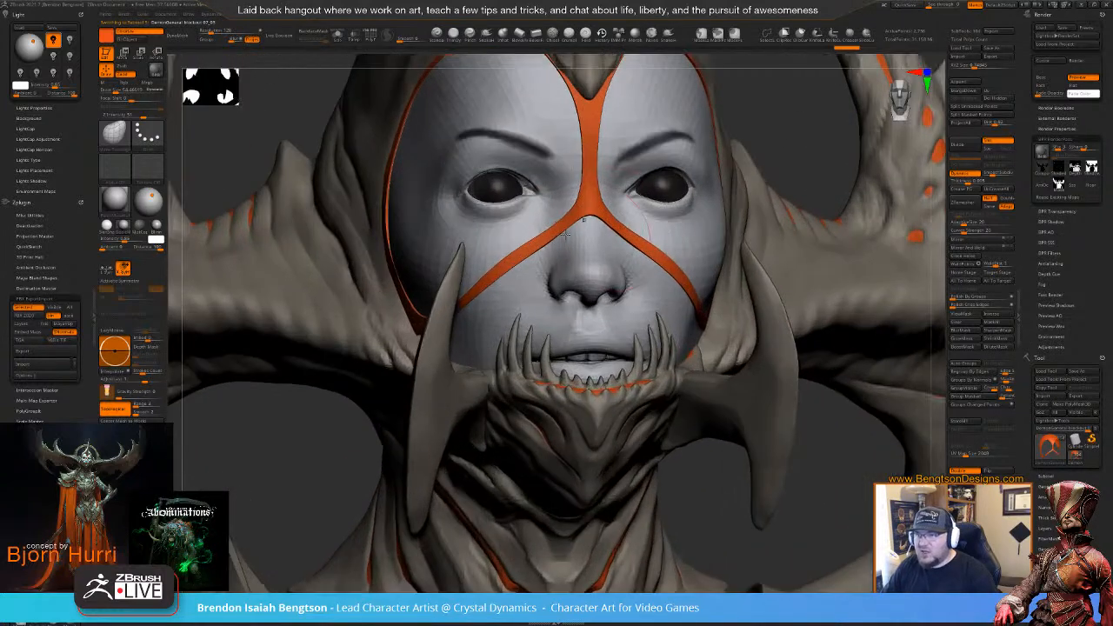
mouse_move(512, 235)
right_mouse_down()
mouse_move(530, 187)
mouse_move(539, 181)
mouse_move(530, 238)
mouse_move(566, 189)
right_mouse_up()
key("w")
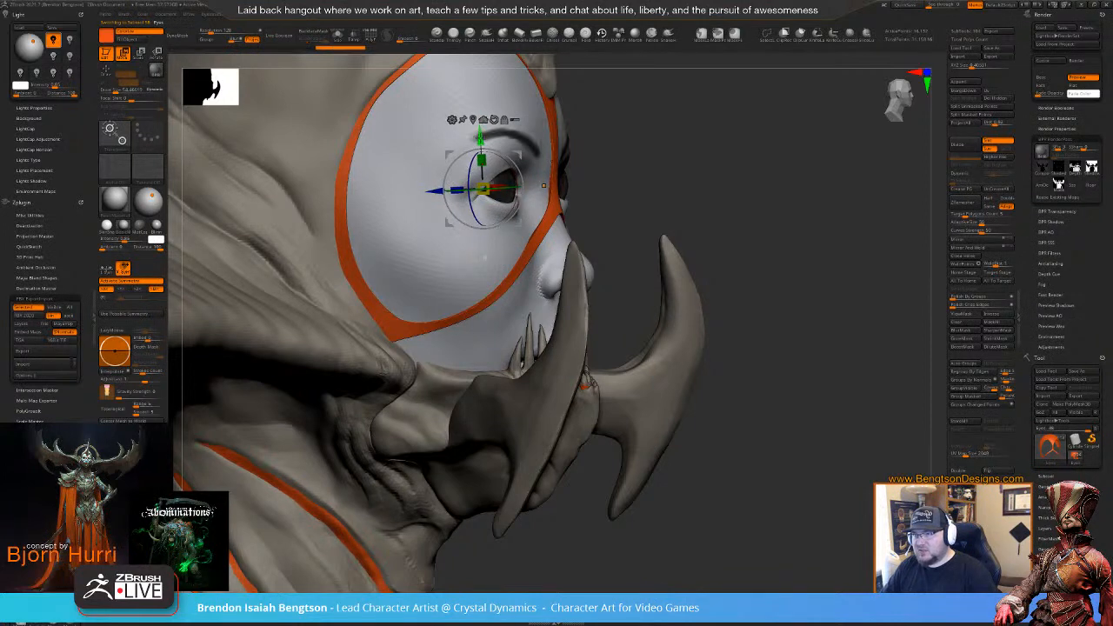
left_click_drag(786, 189, 717, 189, "shift")
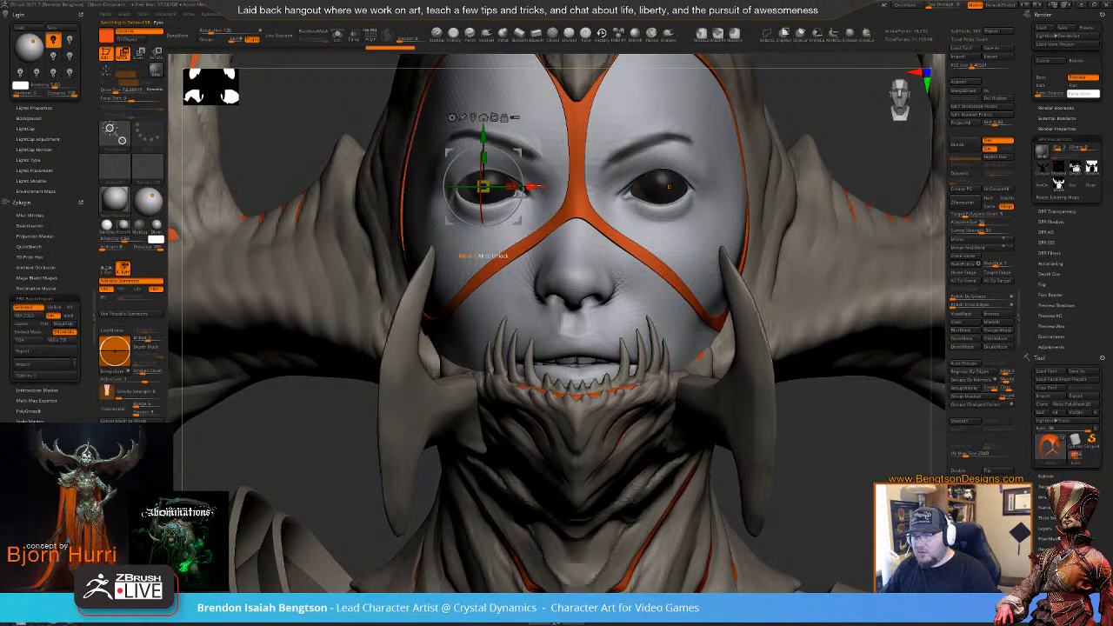
key("x")
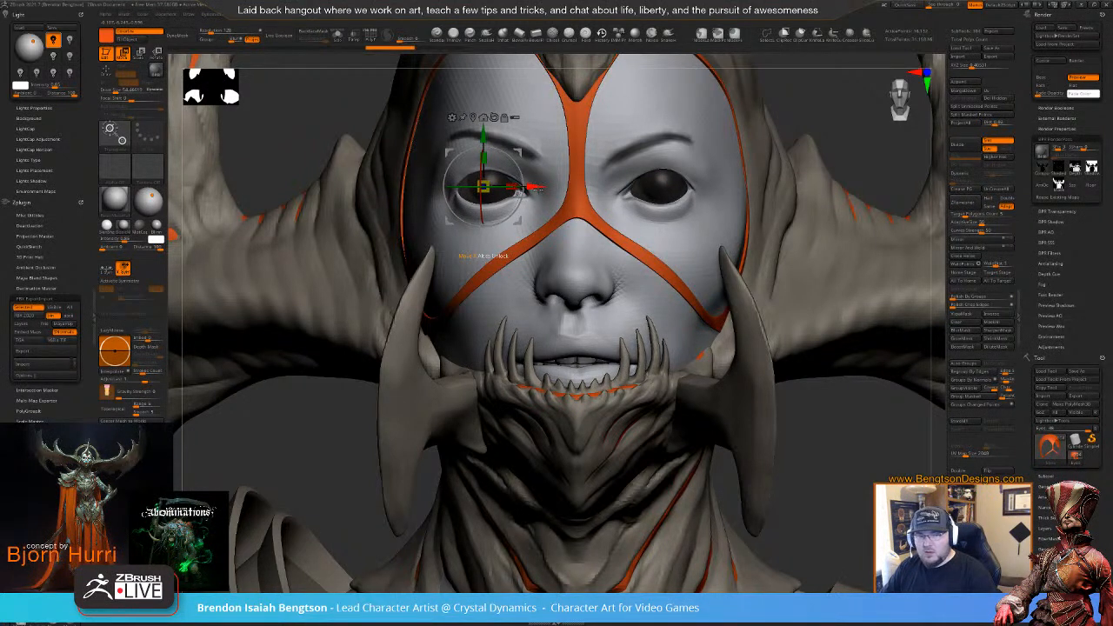
mouse_move(620, 256)
right_mouse_down("ctrl")
mouse_move(624, 272)
mouse_move(569, 263)
mouse_move(602, 276)
mouse_move(586, 217)
mouse_move(586, 251)
mouse_move(581, 183)
right_mouse_up("ctrl")
key("q")
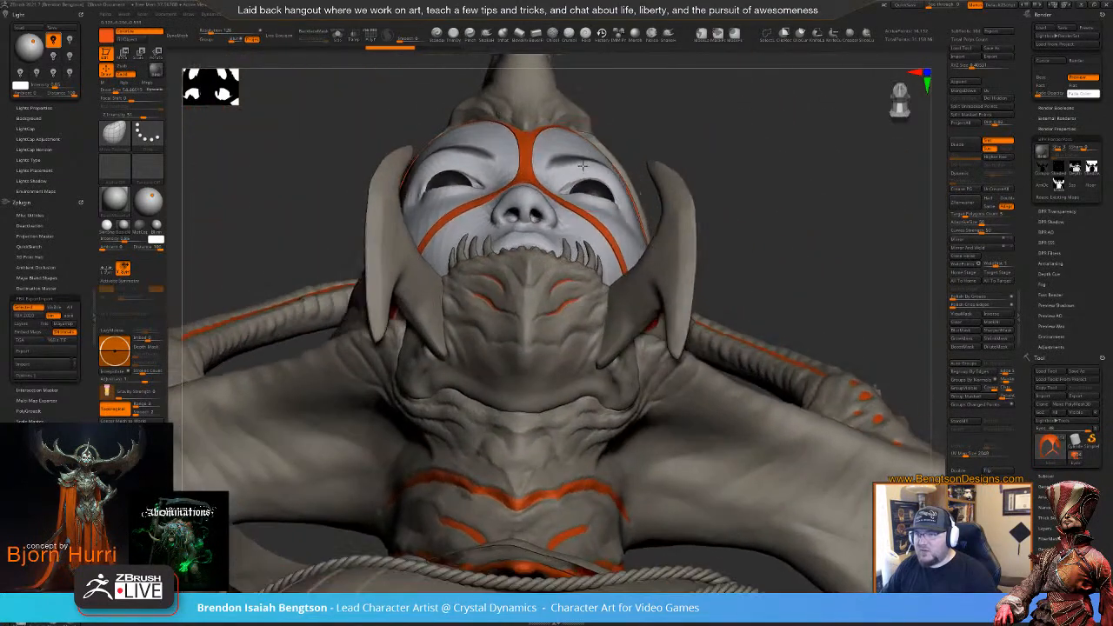
key("w")
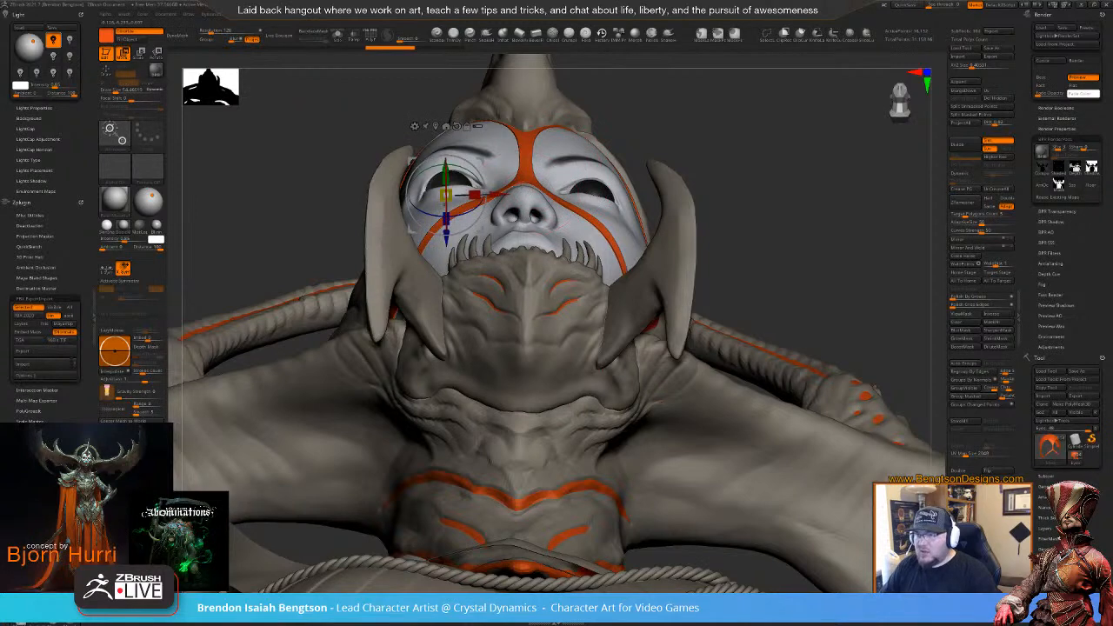
right_click_drag(736, 164, 687, 130)
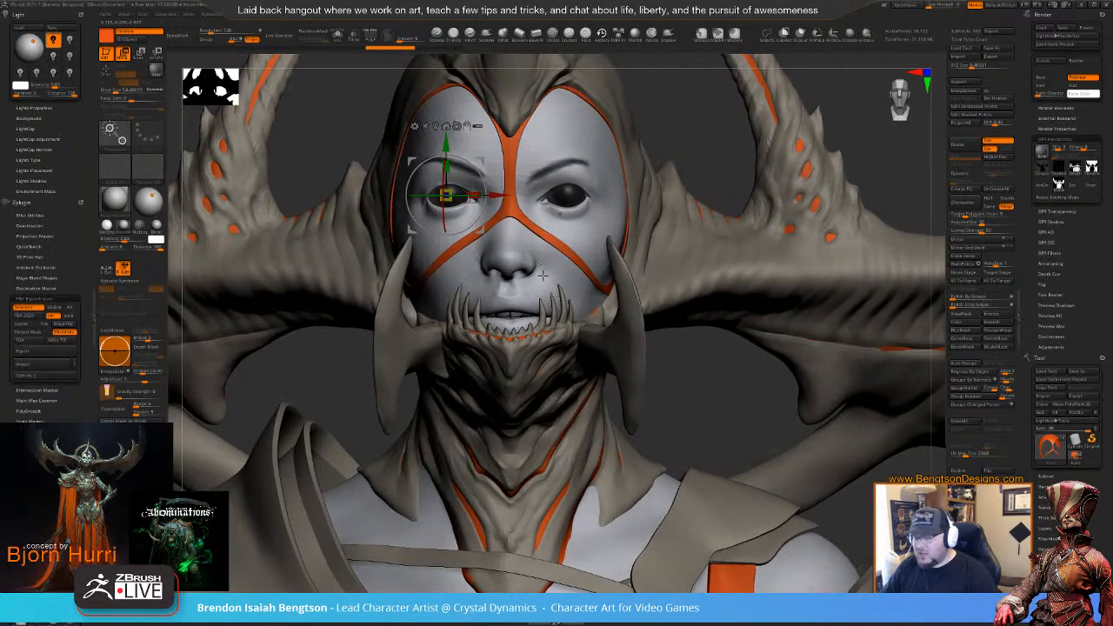
- Isolate the eyes and the head in turn, examine the head's wireframe, and bring back the full figure
key("shift+f")
key("ctrl+shift+s")
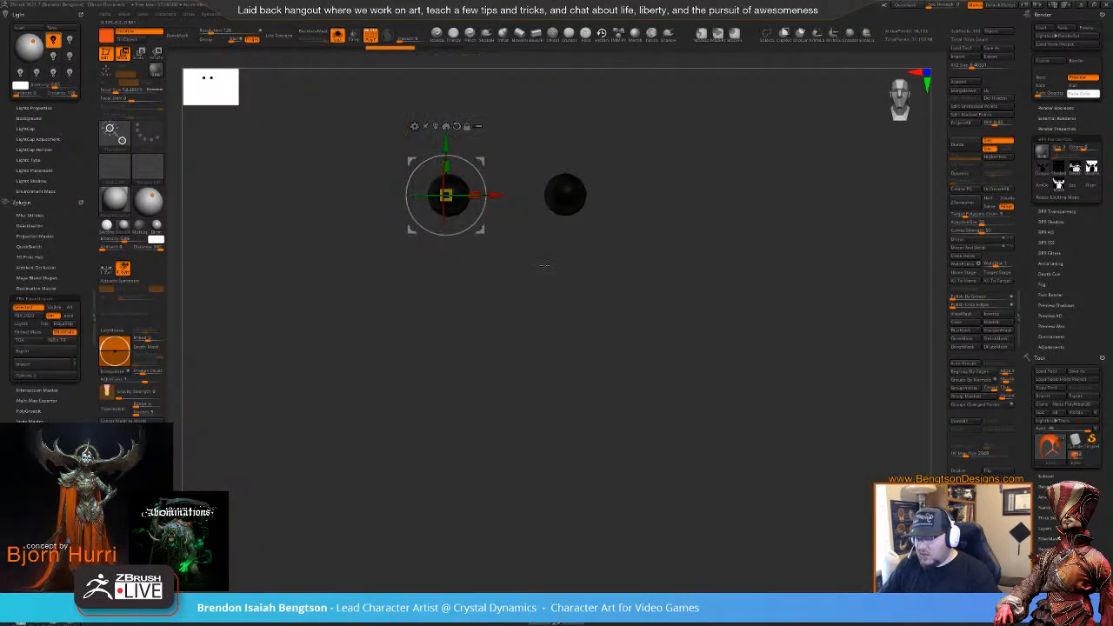
key("ctrl+shift+s")
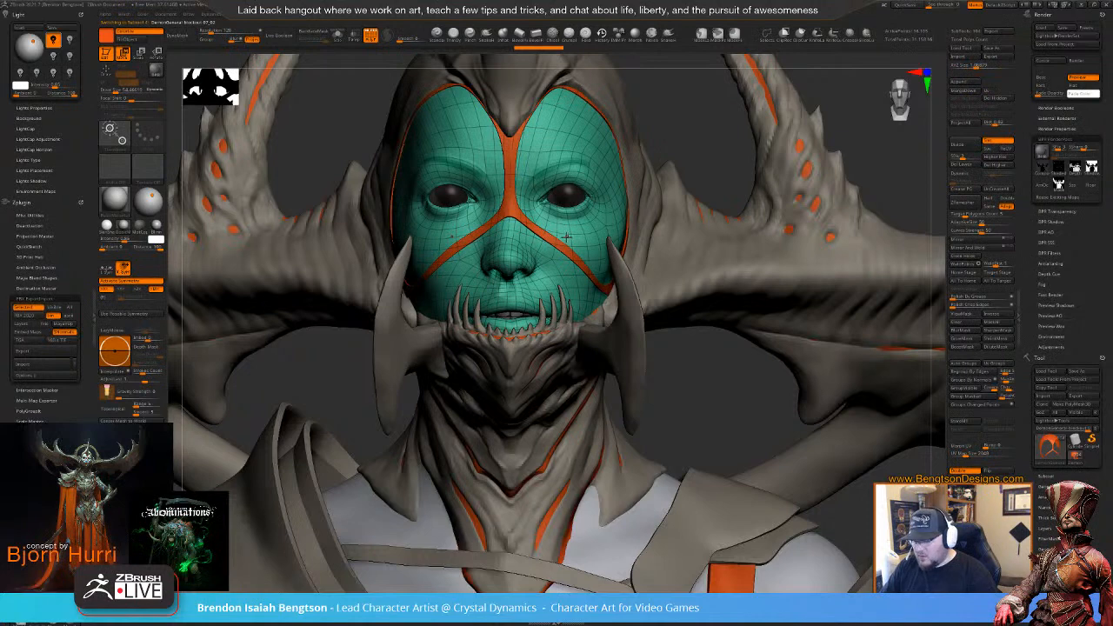
key("ctrl+shift+s")
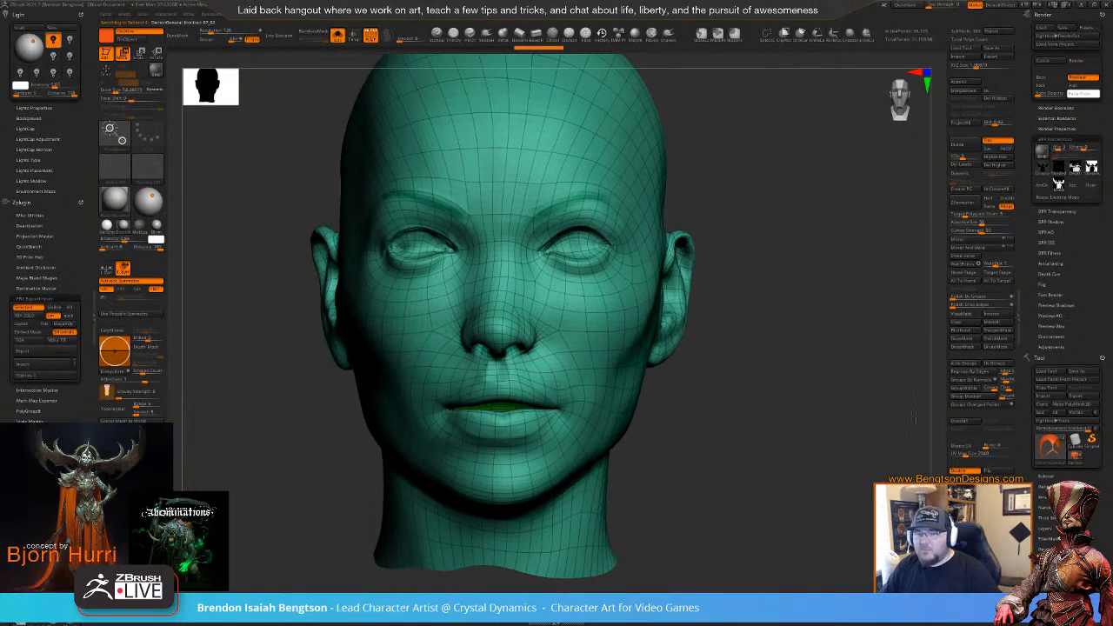
right_click_drag(904, 430, 821, 403, "ctrl")
right_click_drag(609, 508, 553, 302, "alt")
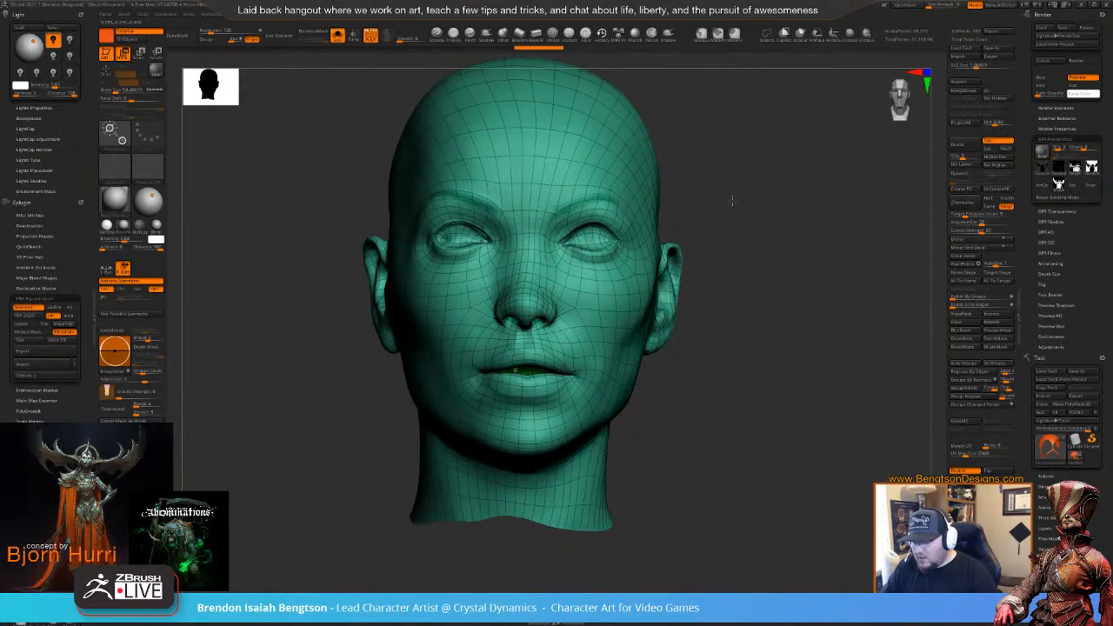
key("shift+f")
key("alt+s")
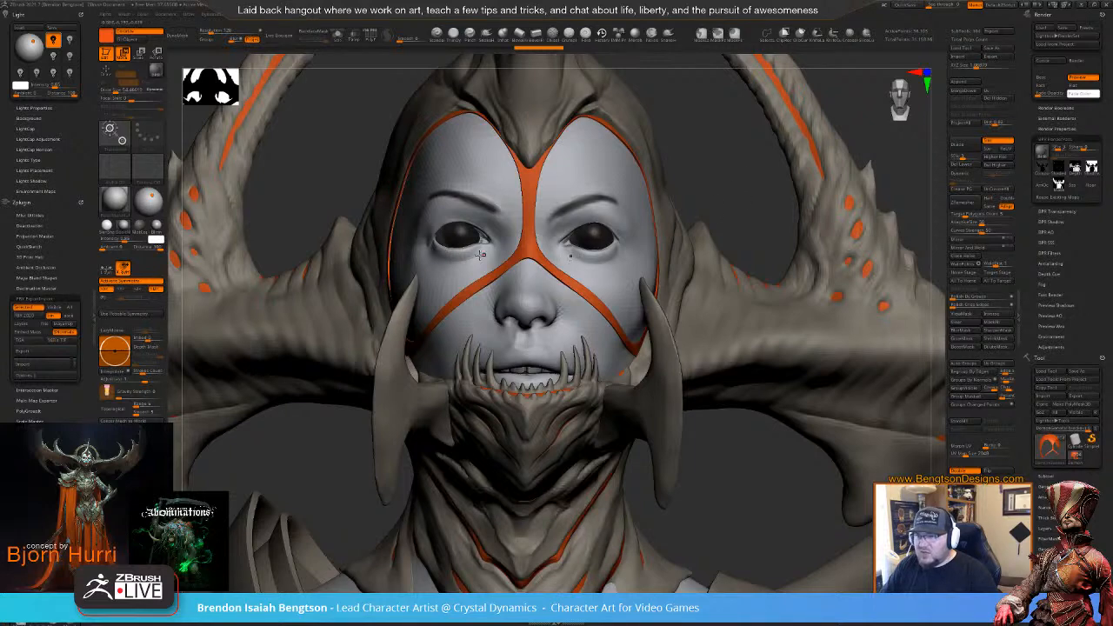
- Nudge the eyeballs slightly toward the nose with the gizmo and check their fit from nearby angles
scroll(482, 253, "up", 5)
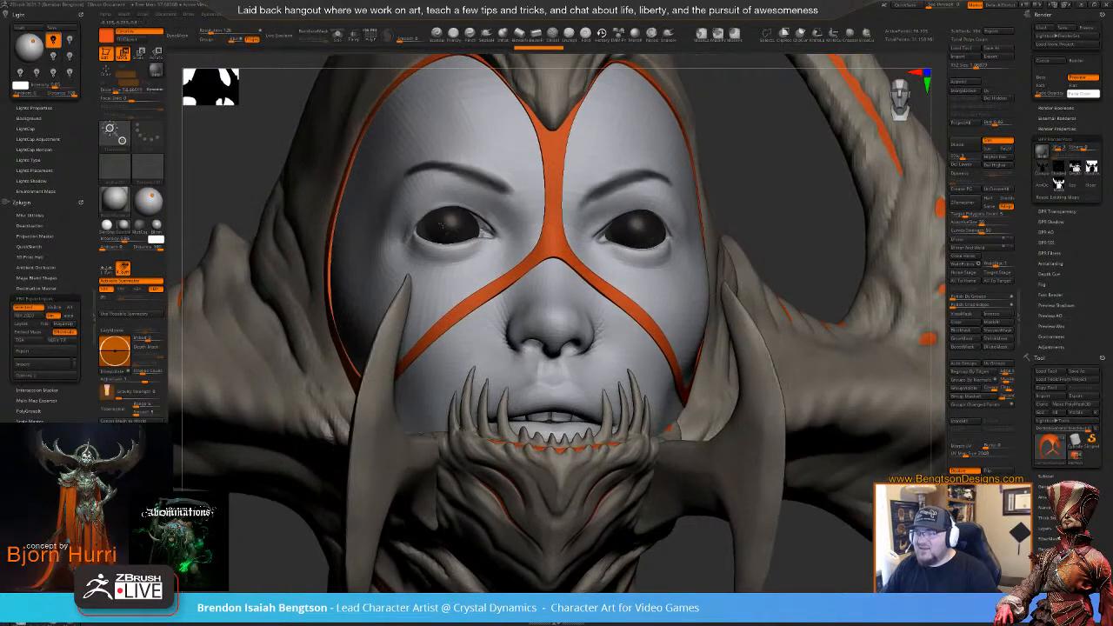
key("w")
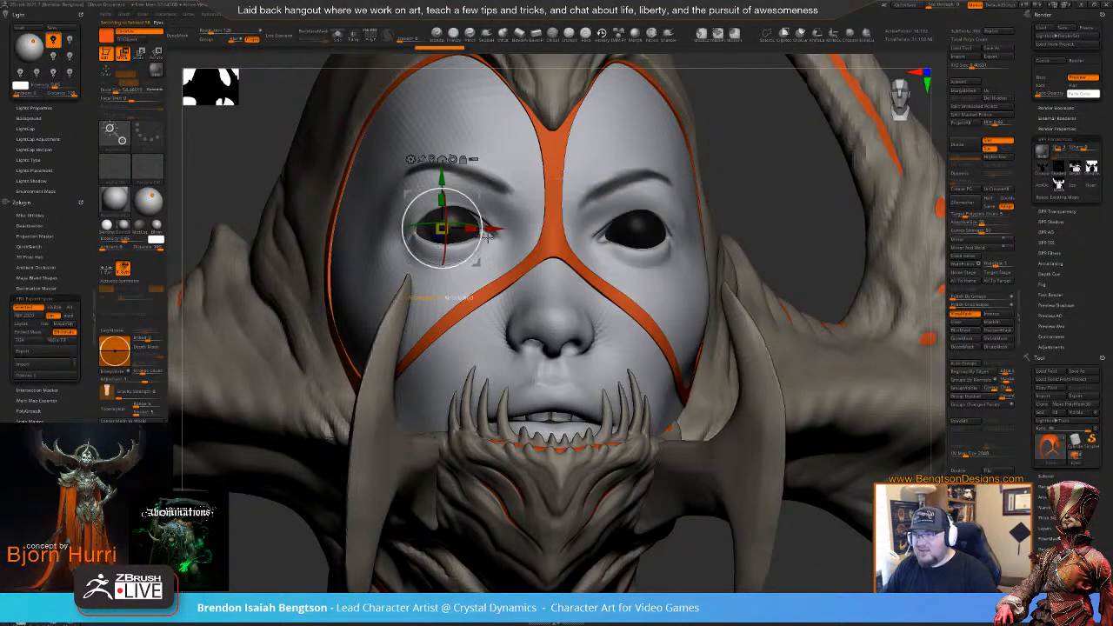
left_click_drag(443, 297, 446, 297)
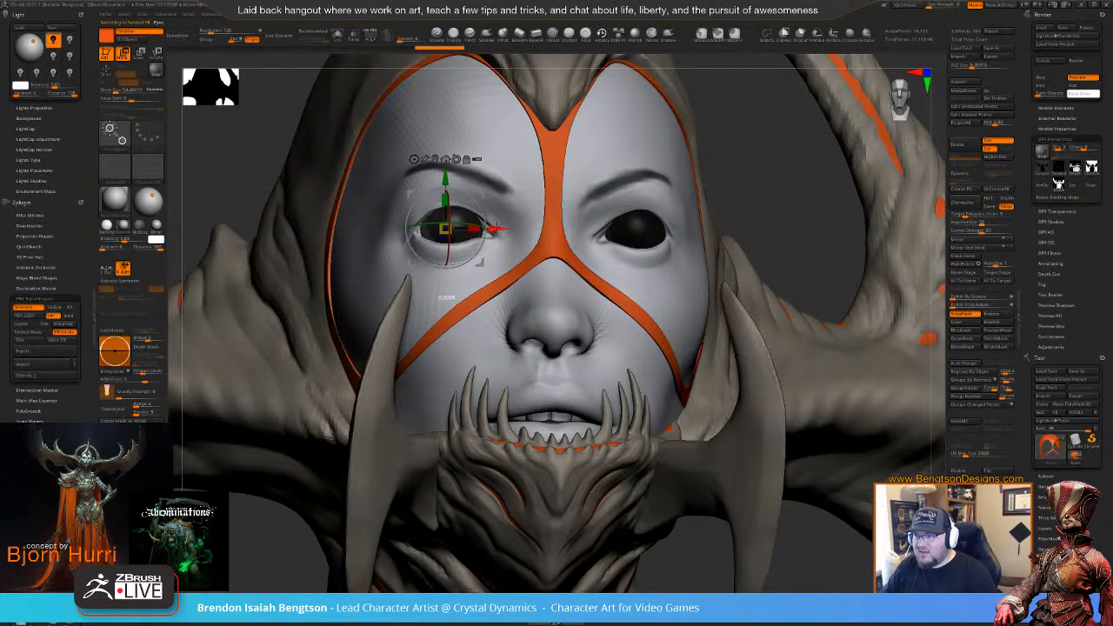
mouse_move(702, 271)
right_mouse_down()
mouse_move(704, 209)
mouse_move(704, 276)
mouse_move(671, 278)
mouse_move(699, 285)
mouse_move(701, 254)
right_mouse_up()
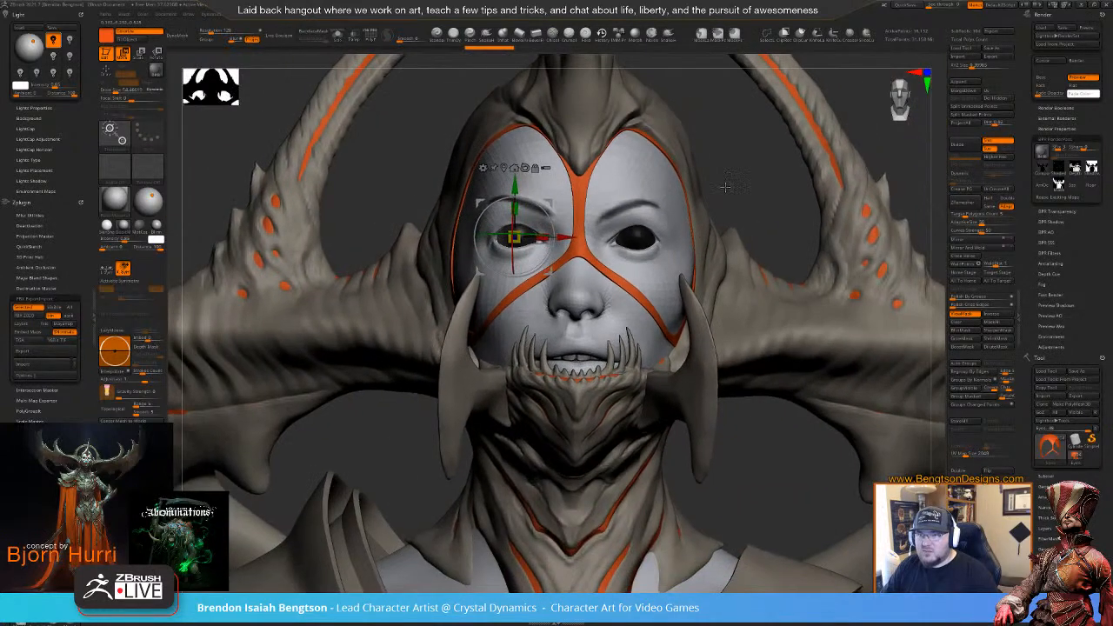
right_click_drag(725, 188, 734, 169)
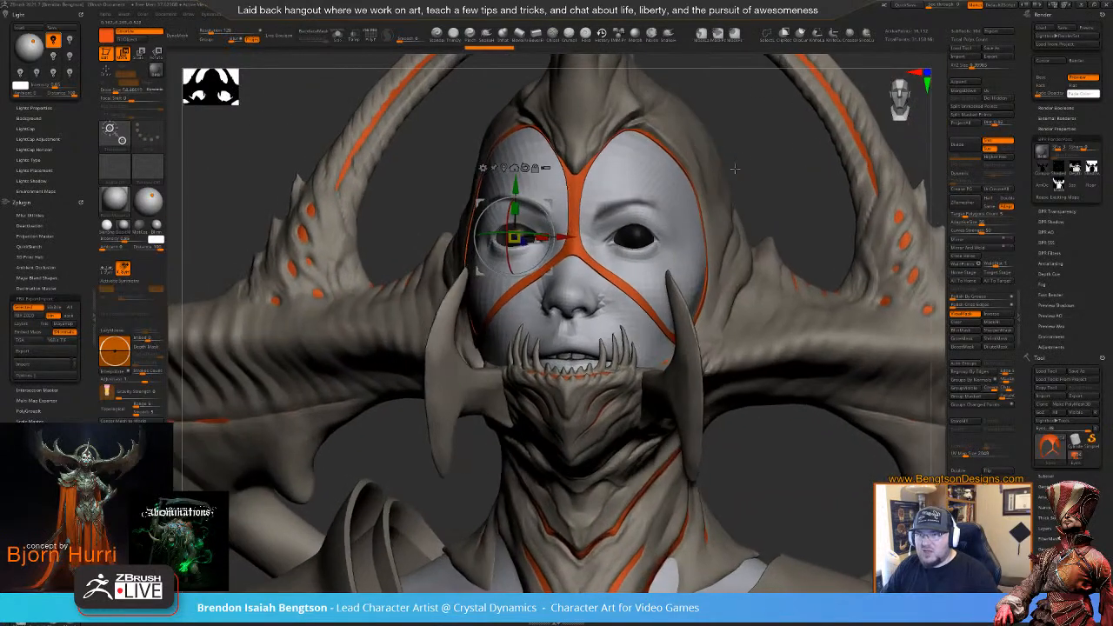
- Return to draw mode and make the head mesh the active subtool
key("q")
right_click_drag(642, 161, 651, 162)
left_click(660, 181, "alt")
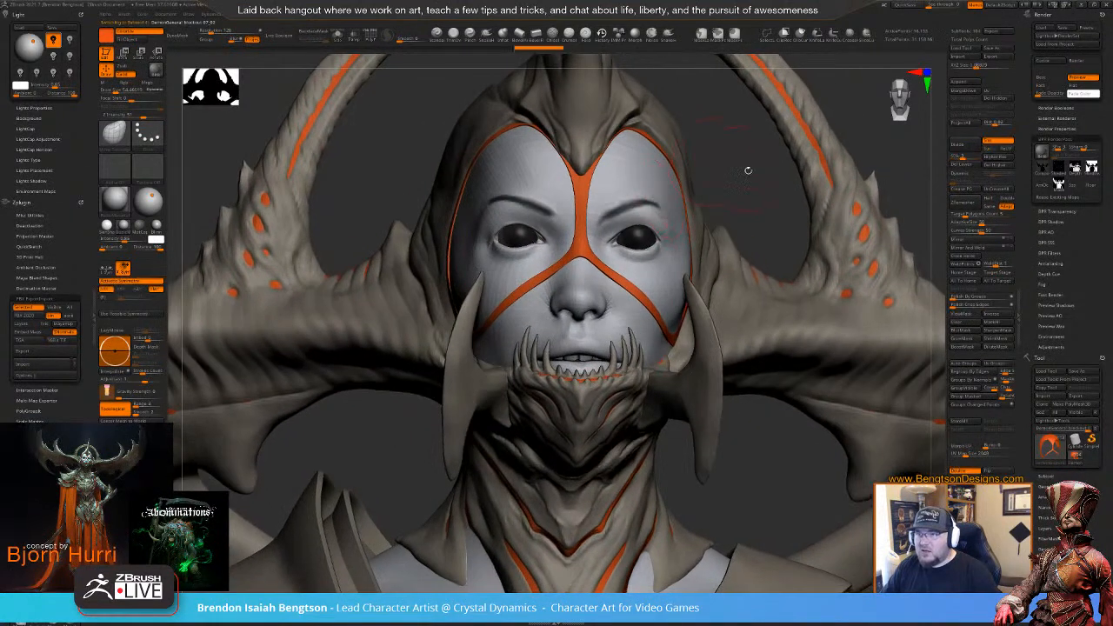
right_click_drag(748, 170, 711, 186)
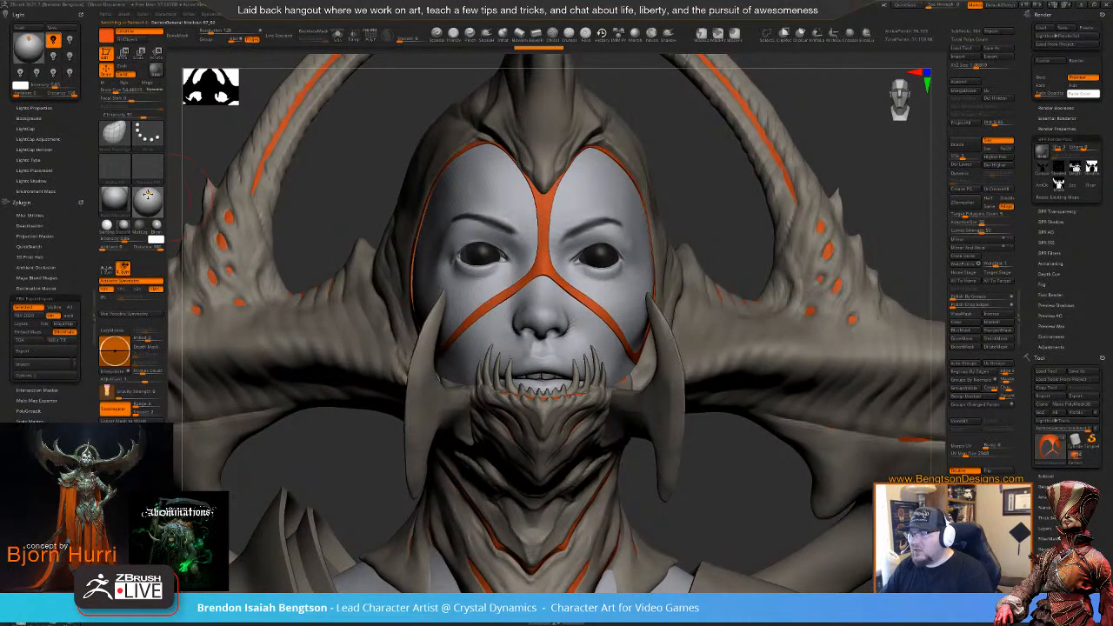
right_click_drag(713, 178, 655, 200)
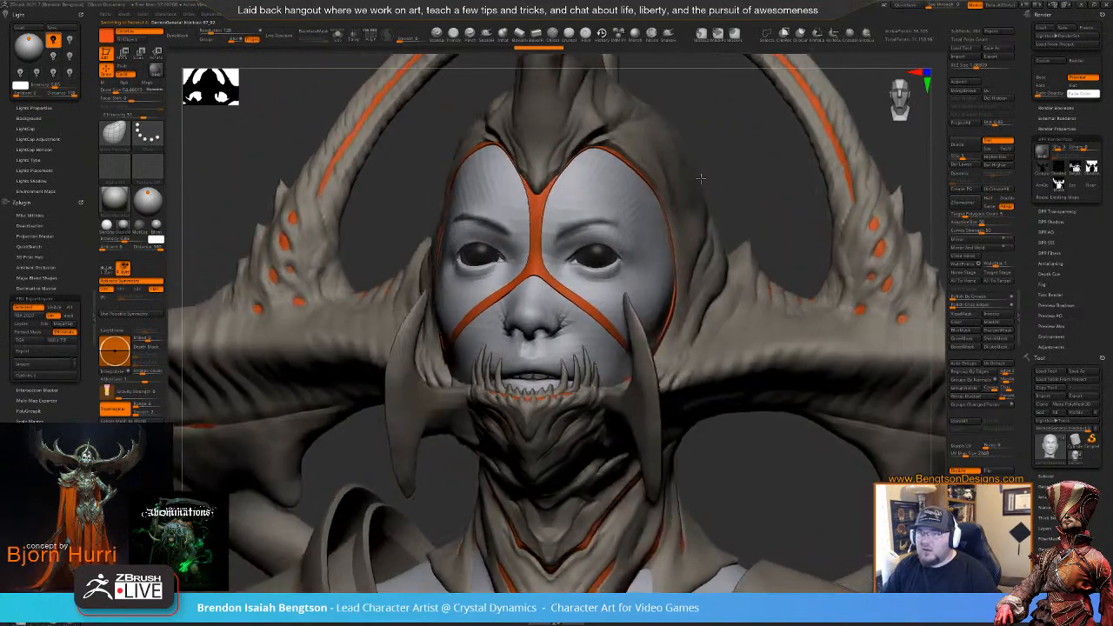
left_click(645, 208, "alt")
- Try a Dam Standard stroke on the side of the forehead near the temple
key("b")
key("d")
key("s")
key("space")
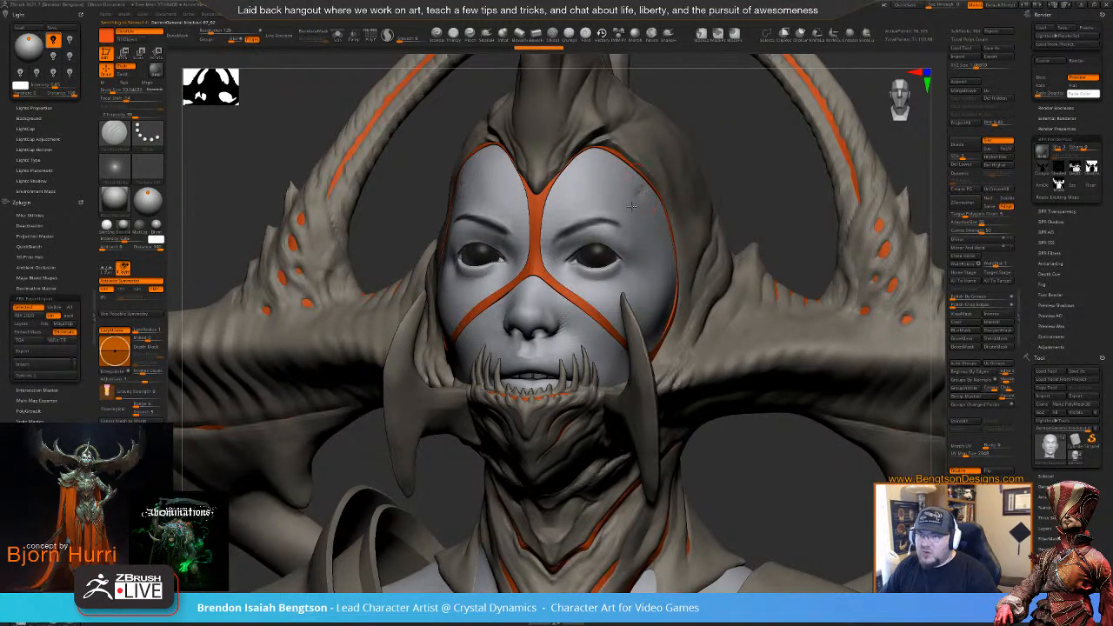
left_click_drag(639, 196, 626, 233)
key("ctrl+z")
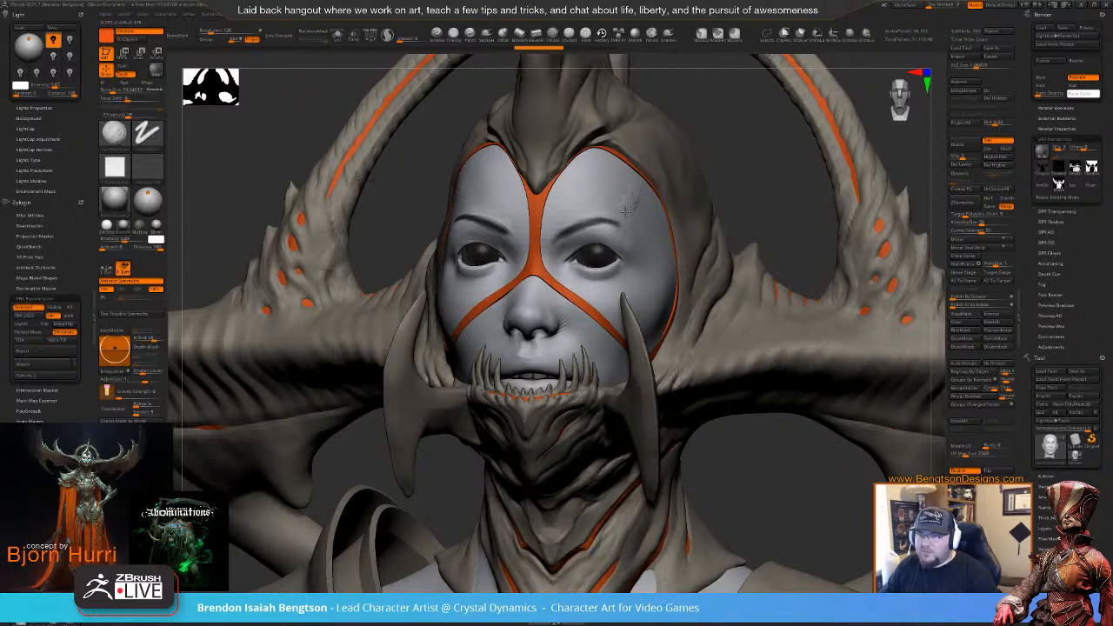
- Rework the temples and sides of the forehead with ClayBuildup, smooth them, and isolate the head
mouse_move(643, 176)
left_mouse_down()
mouse_move(632, 228)
mouse_move(649, 202)
left_mouse_up()
key("ctrl+z")
key("ctrl+z")
key("ctrl+z")
key("shift")
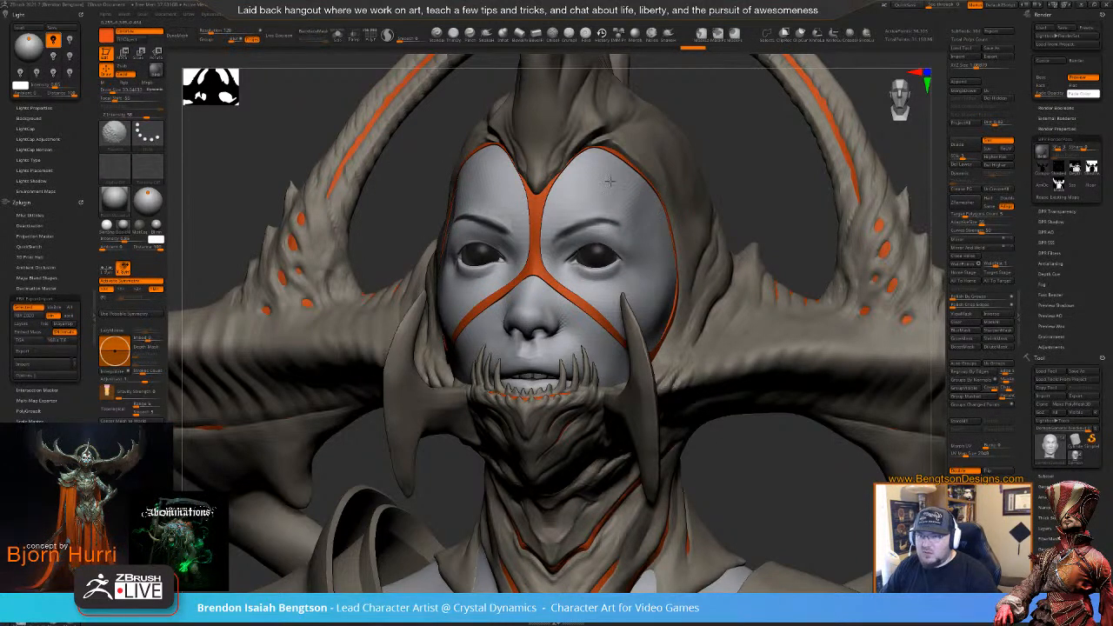
mouse_move(685, 159)
left_mouse_down("shift")
mouse_move(716, 149)
mouse_move(716, 174)
mouse_move(678, 177)
left_mouse_up("shift")
key("shift")
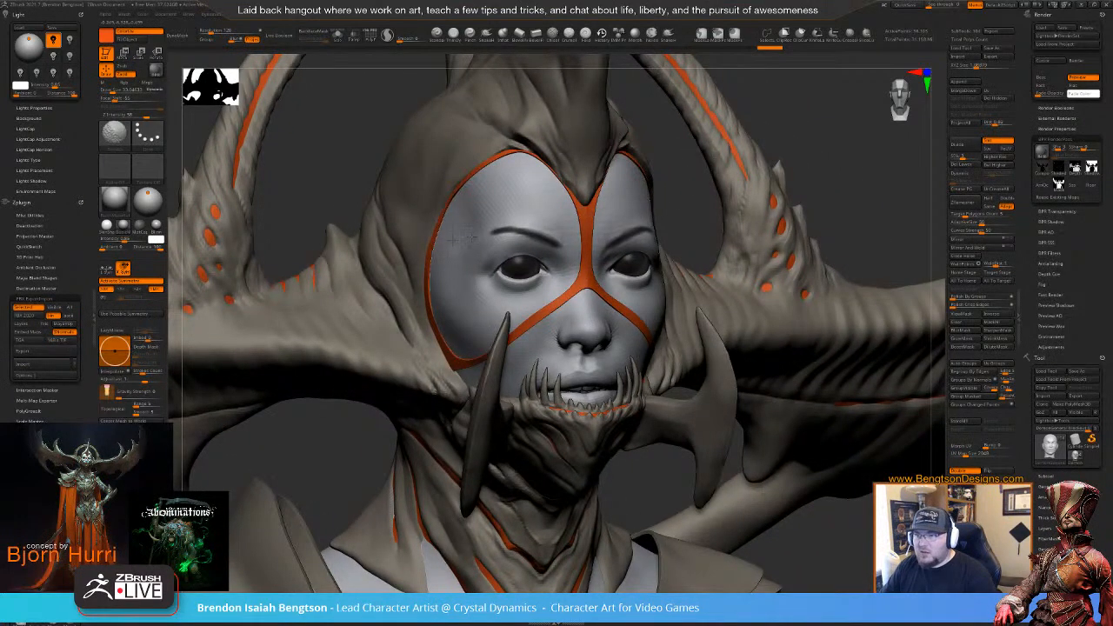
mouse_move(690, 181)
left_mouse_down()
mouse_move(671, 174)
mouse_move(687, 130)
mouse_move(671, 134)
left_mouse_up()
key("shift+s")
left_click_drag(484, 186, 467, 206, "shift")
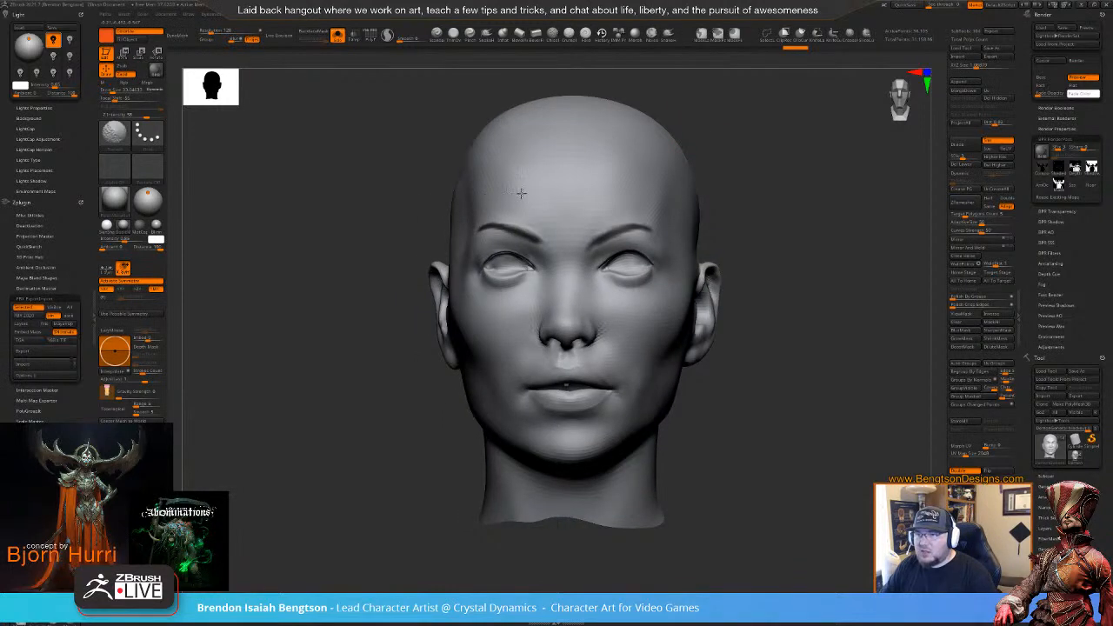
- Adjust the sides of the isolated skull around the temples and ears with the Move Topological brush, varying its size
left_click_drag(713, 117, 733, 125)
key("b")
key("m")
key("t")
key("space")
left_click_drag(644, 199, 657, 199)
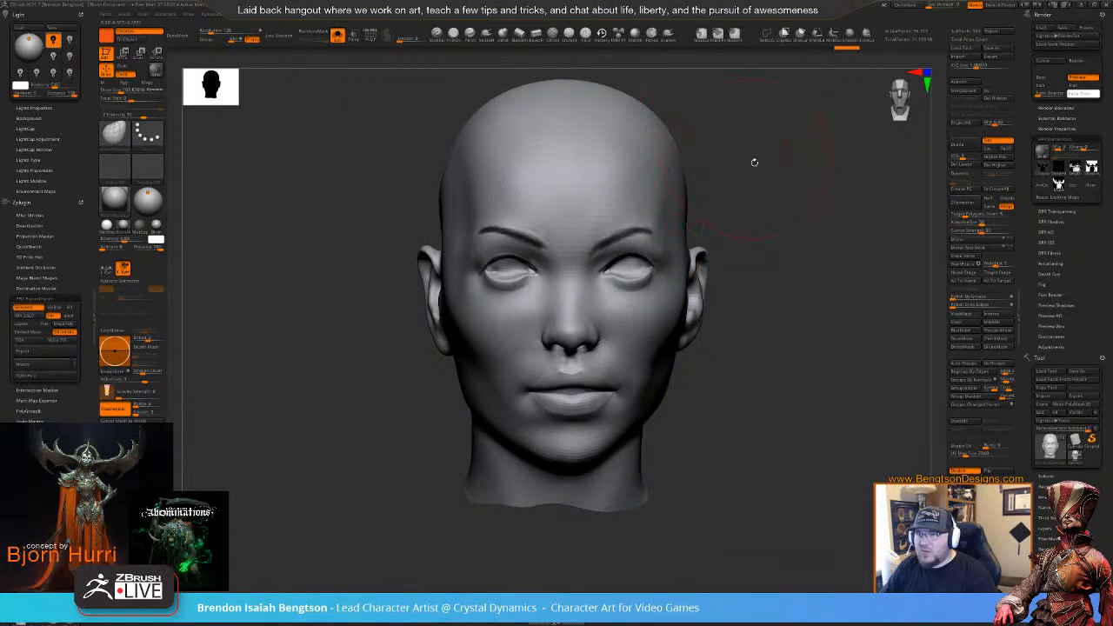
left_click_drag(754, 163, 747, 155)
key("space")
left_click_drag(688, 268, 678, 268)
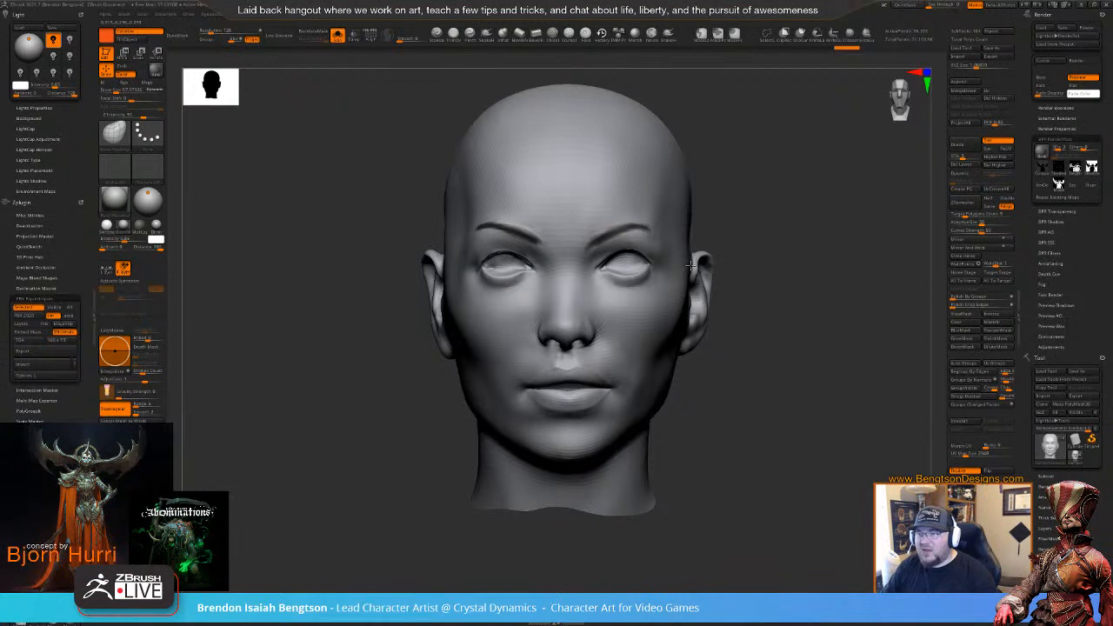
- Refine the back and crown of the skull with the Move Topological brush, checking the silhouette from behind, side and front
left_click_drag(414, 200, 493, 220)
key("space")
mouse_move(487, 291)
left_mouse_down()
mouse_move(476, 297)
mouse_move(497, 280)
left_mouse_up()
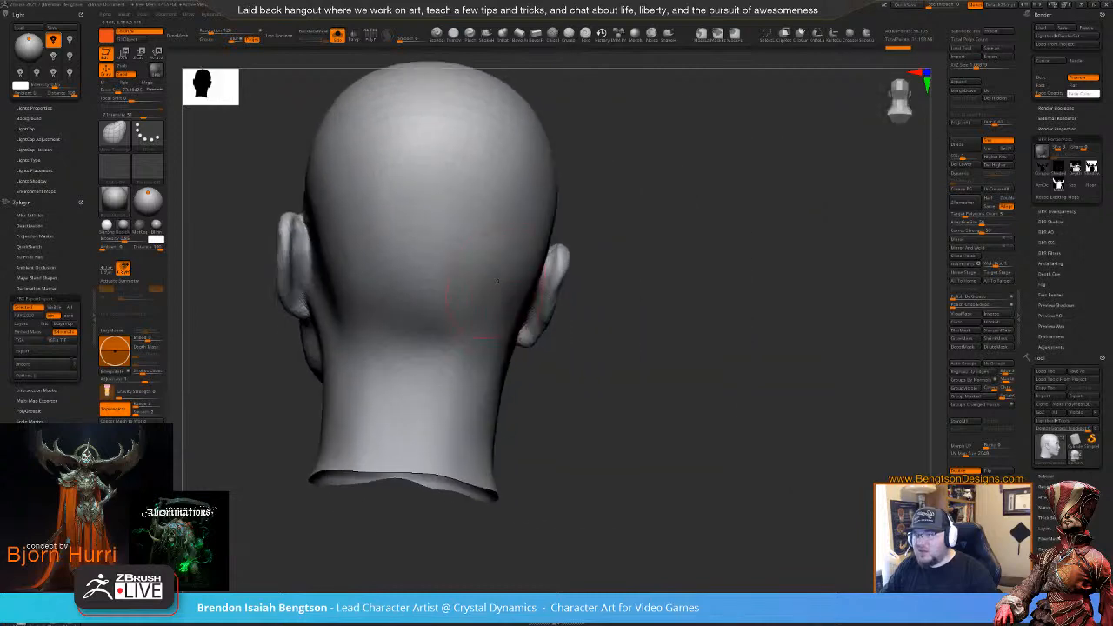
key("ctrl+z")
left_click_drag(643, 270, 563, 259)
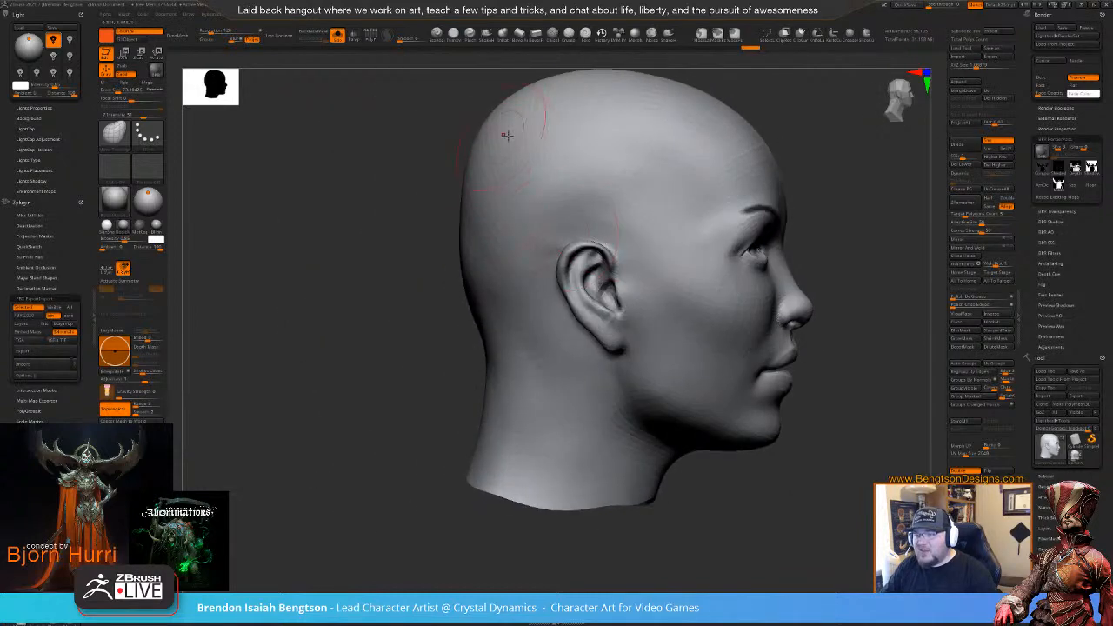
left_click_drag(389, 372, 301, 392)
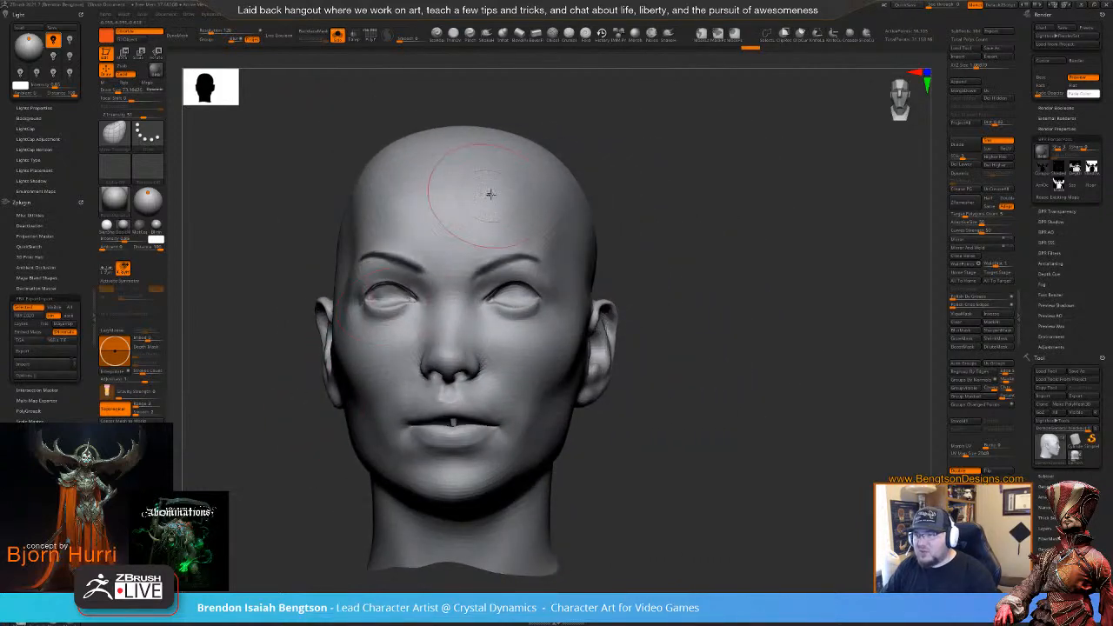
right_click_drag(453, 232, 409, 249)
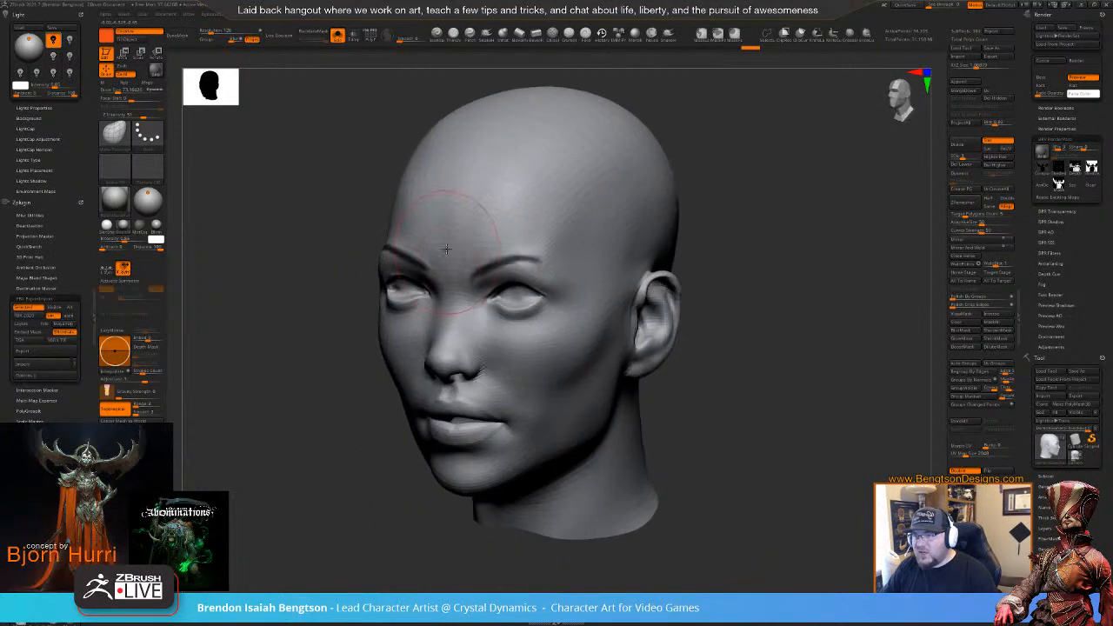
- Build up the forehead above the brows with the ClayBuildup brush
key("b")
key("c")
key("b")
key("ctrl+shift+z")
key("ctrl+shift+z")
key("ctrl+shift+z")
key("ctrl+shift+z")
key("ctrl+shift+z")
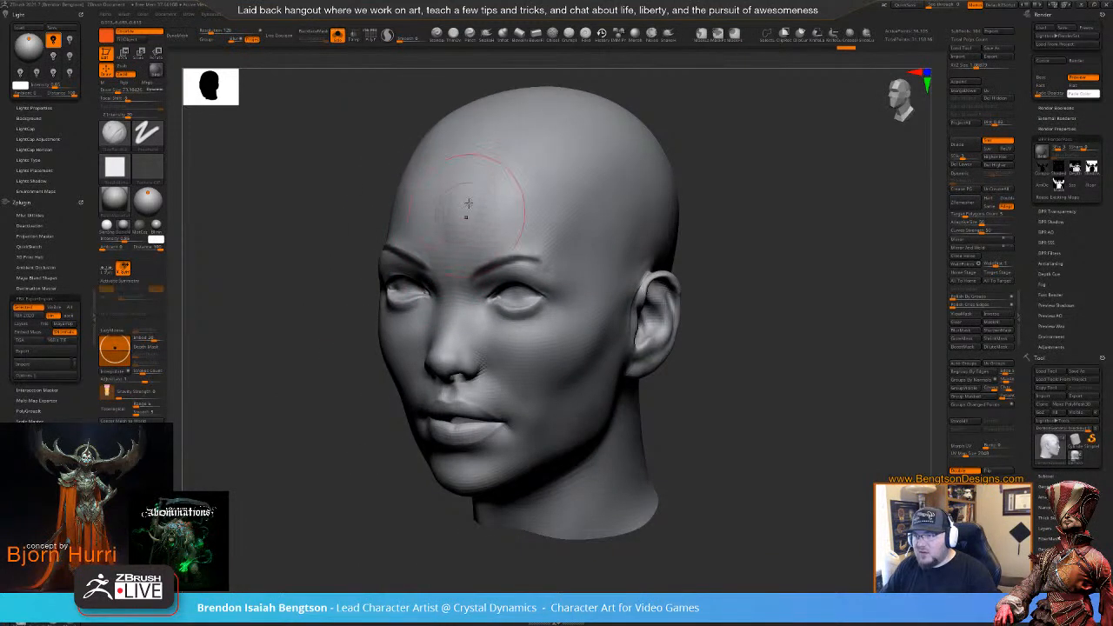
- Step back and forth through the forehead strokes while refining the area between and above the brows
key("ctrl+z")
key("ctrl+z")
key("ctrl+z")
key("ctrl+z")
key("ctrl+shift+z")
key("ctrl+shift+z")
key("ctrl+shift+z")
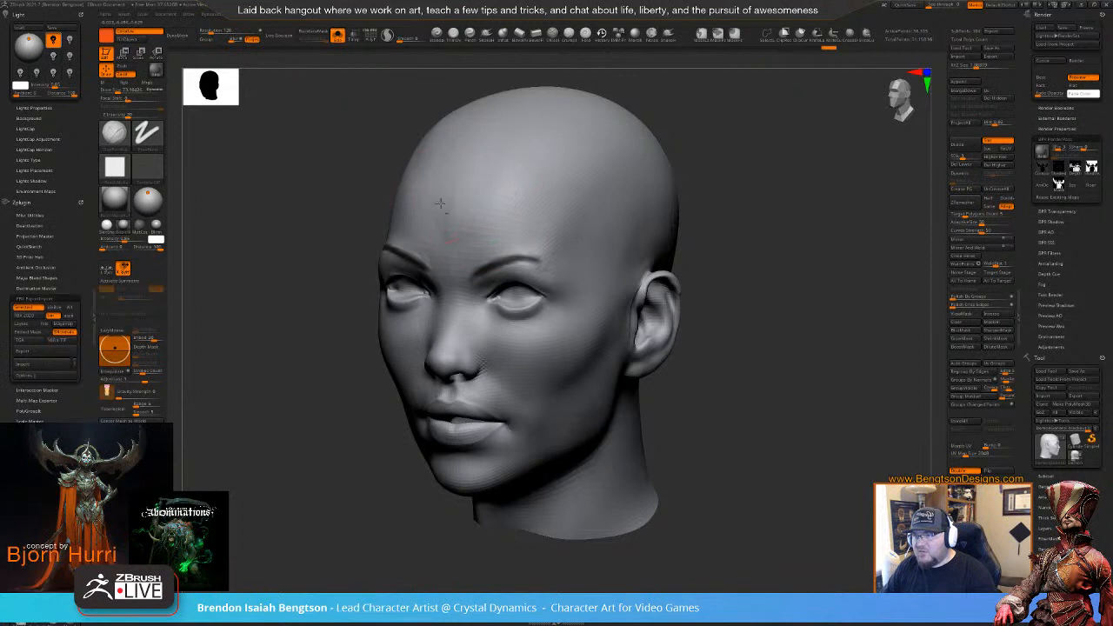
key("ctrl+shift+z")
key("ctrl+shift+z")
key("ctrl+shift+z")
key("ctrl+shift+z")
key("ctrl+z")
key("ctrl+z")
key("ctrl+z")
key("ctrl+z")
key("ctrl+z")
key("ctrl+z")
key("ctrl+z")
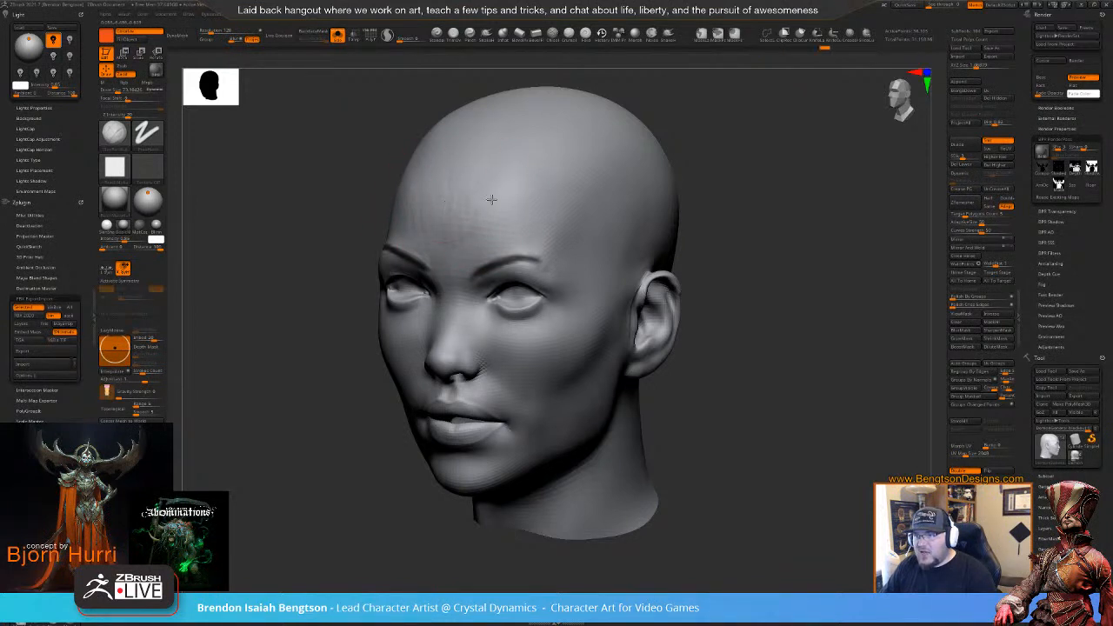
key("ctrl+shift+z")
key("ctrl+shift+z")
key("ctrl+shift+z")
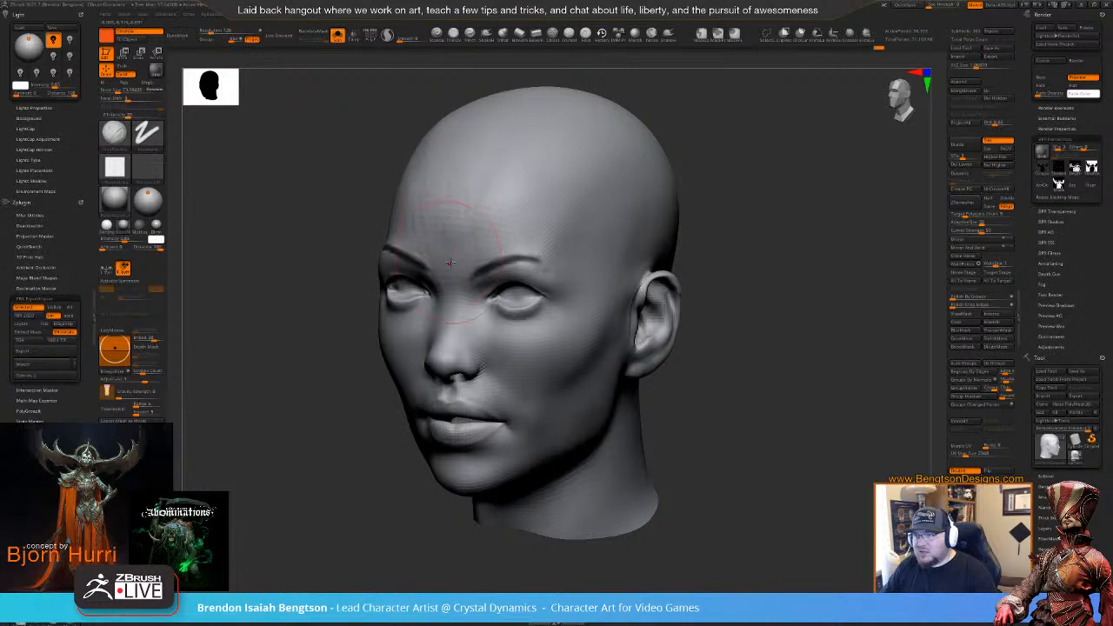
key("ctrl+shift+z")
- Smooth the forehead with a smaller brush and show the full figure again from the front
key("space")
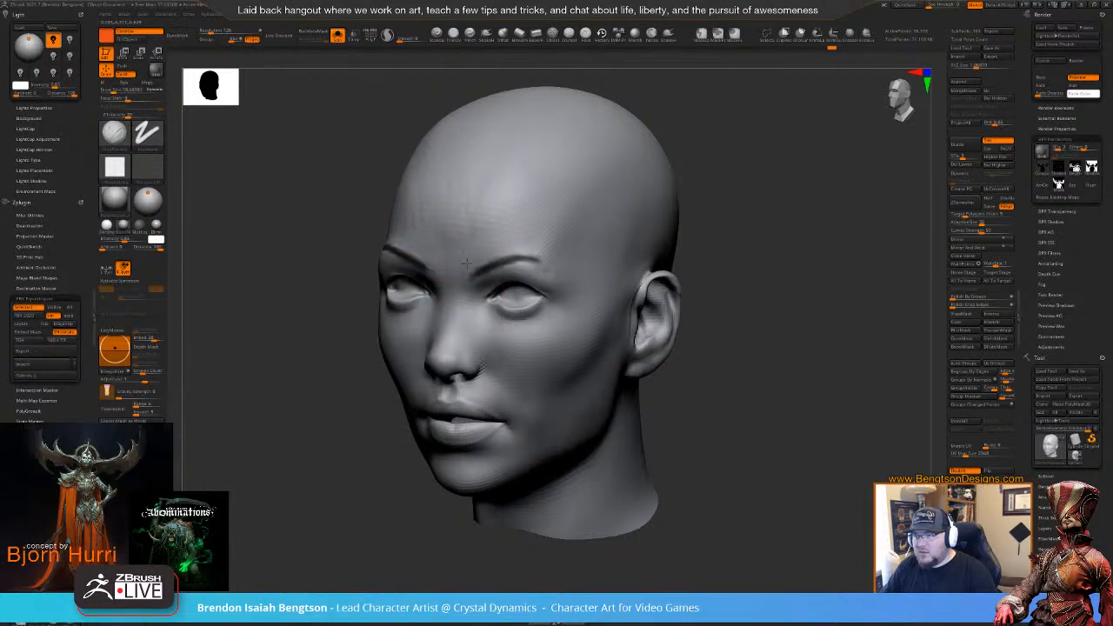
key("shift")
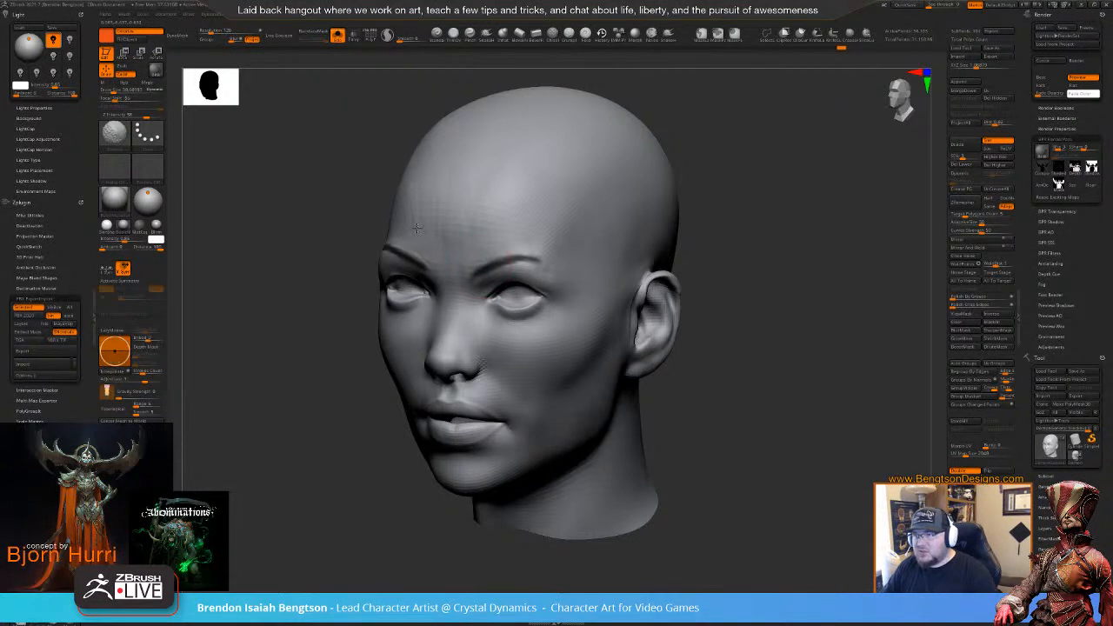
left_click_drag(626, 165, 674, 169)
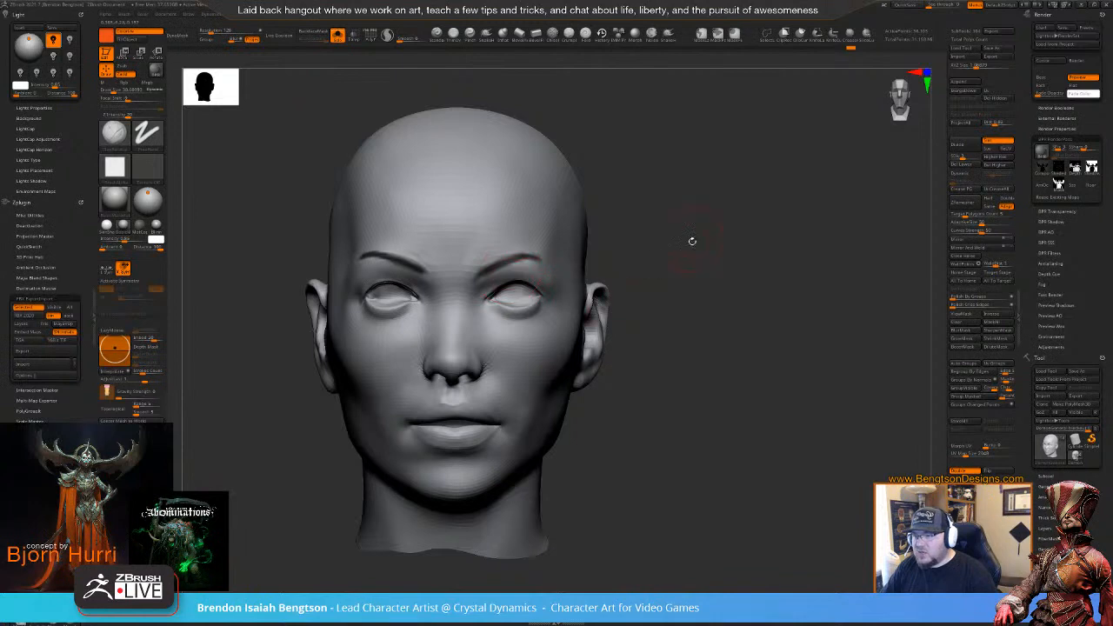
left_click_drag(692, 241, 715, 212, "alt")
key("shift+s")
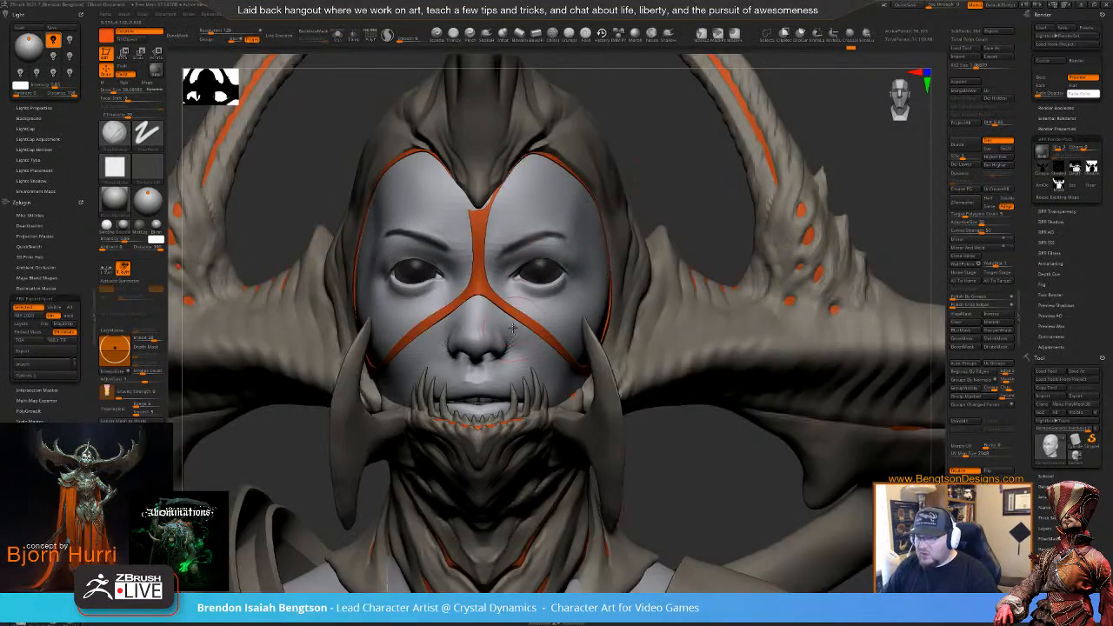
- Shift the eyeballs slightly along their depth axis with the gizmo while viewing the sockets from below
mouse_move(513, 328)
right_mouse_down()
mouse_move(511, 305)
mouse_move(461, 335)
mouse_move(506, 337)
mouse_move(470, 229)
mouse_move(389, 243)
right_mouse_up()
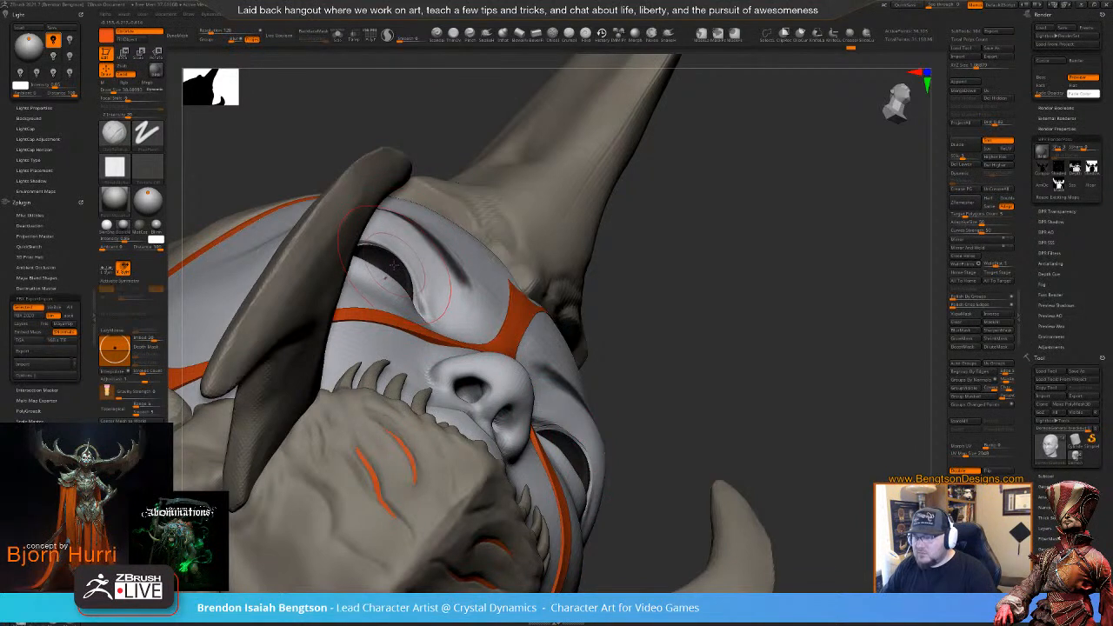
key("w")
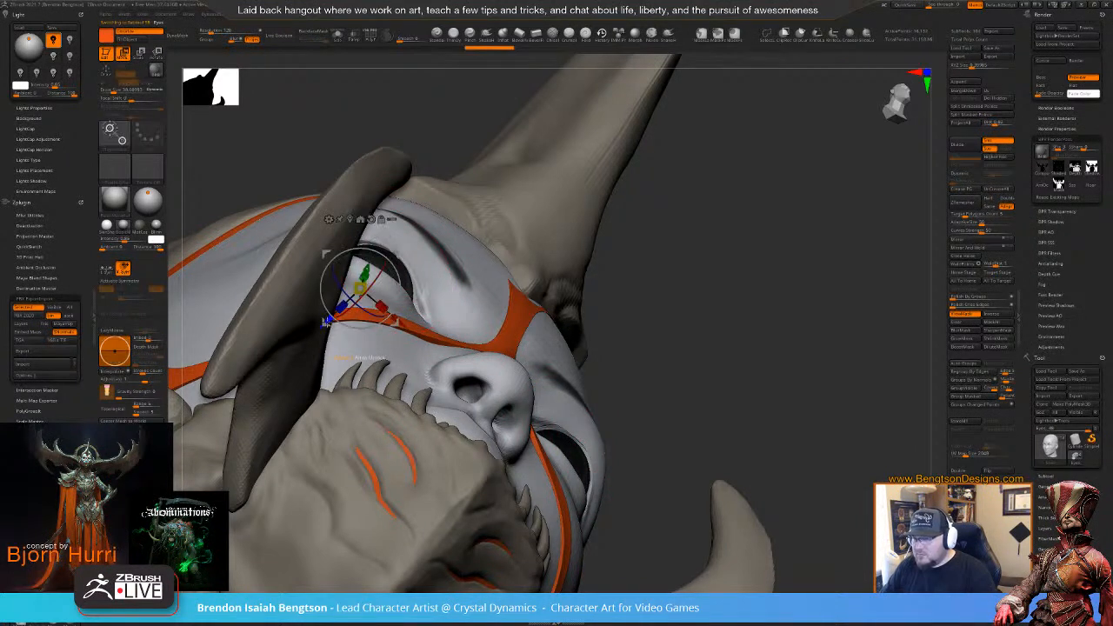
left_click_drag(327, 321, 323, 325)
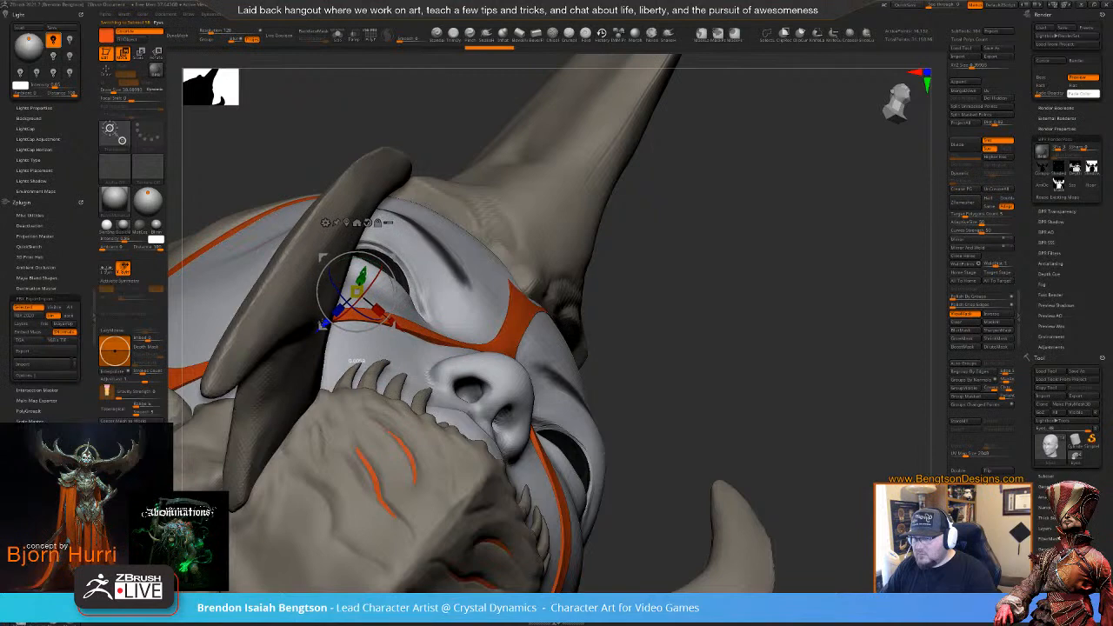
- Select the orange face trim and adjust it where it meets the hood's central point on the forehead
key("q")
mouse_move(742, 327)
left_mouse_down()
mouse_move(726, 202)
mouse_move(691, 336)
mouse_move(665, 310)
mouse_move(499, 233)
left_mouse_up()
left_click(407, 251, "alt")
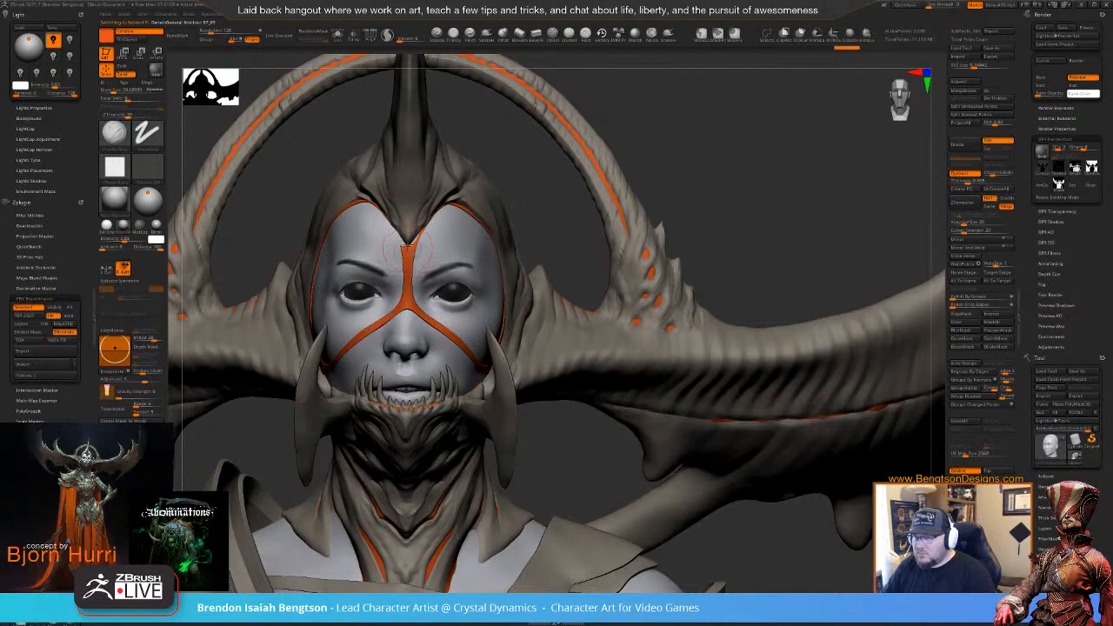
key("space")
left_click_drag(395, 234, 406, 237)
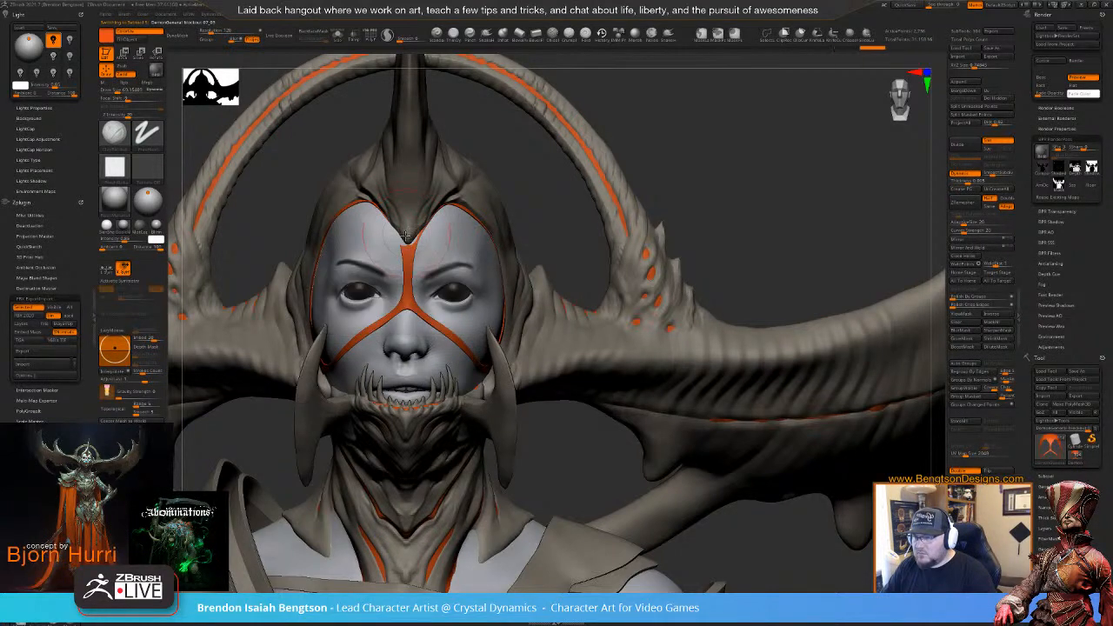
left_click_drag(479, 161, 522, 166)
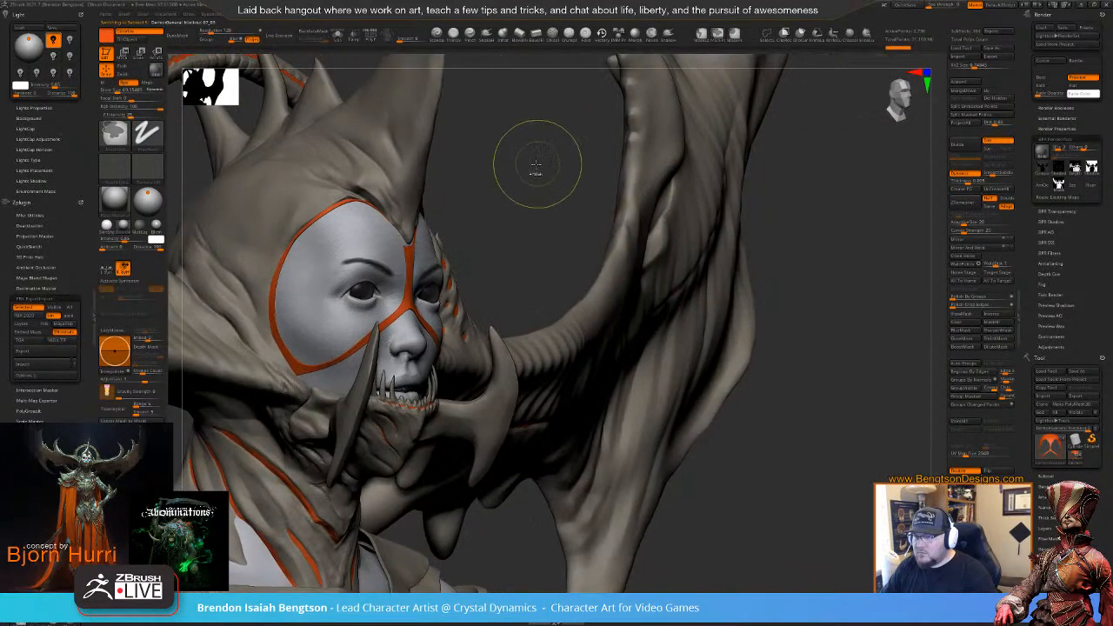
key("shift")
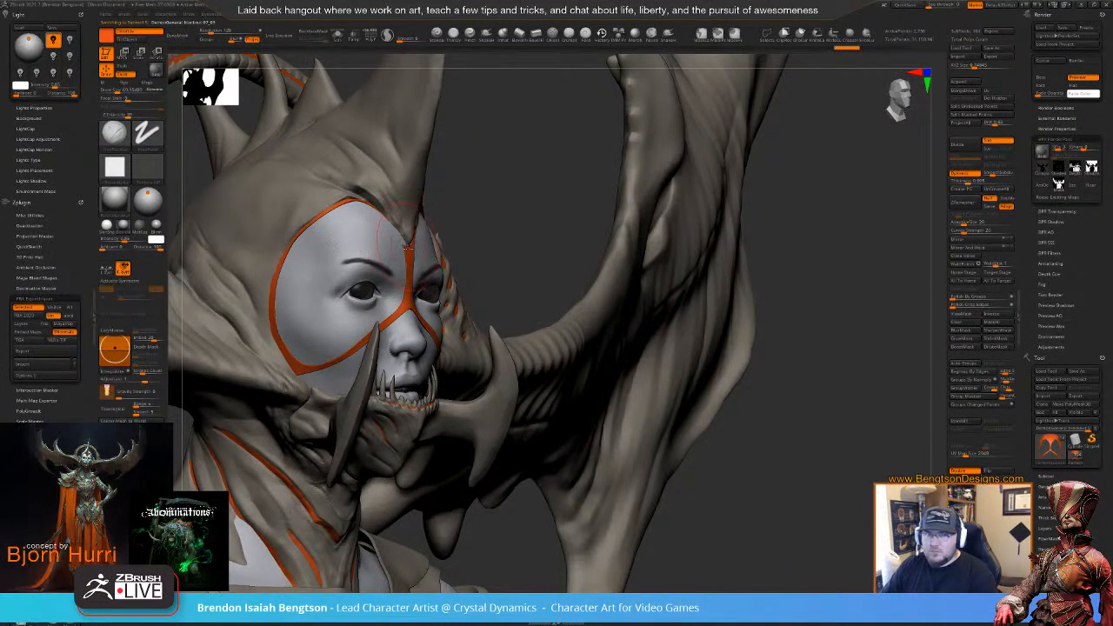
- Display the subtool list, reselect the orange face trim and refine its forehead join beneath the hood from the side
left_click(1027, 356)
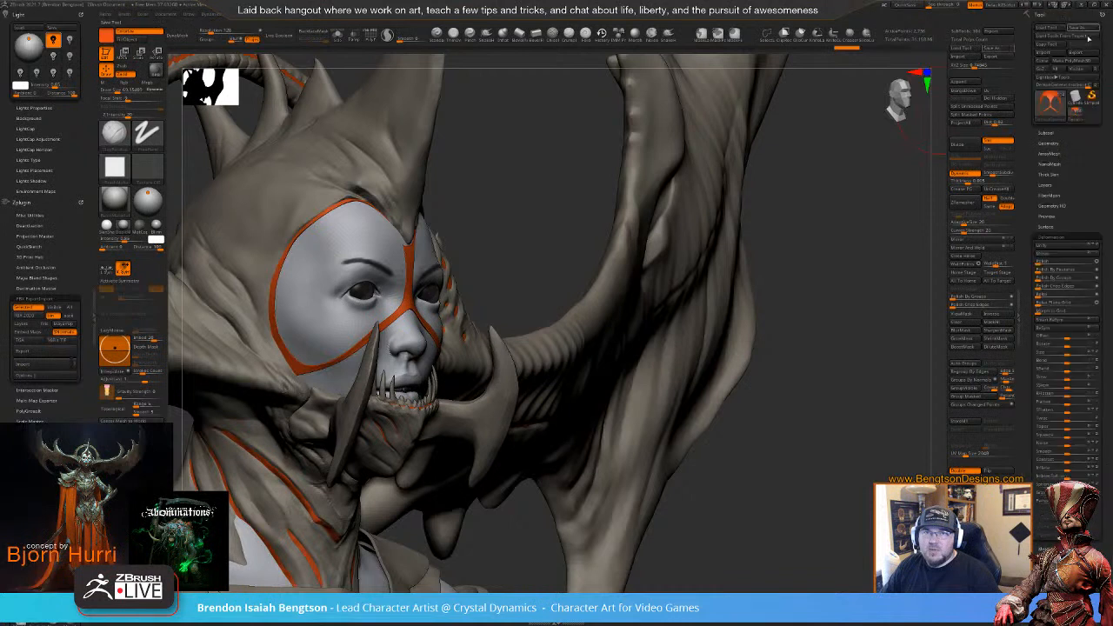
left_click(1047, 132)
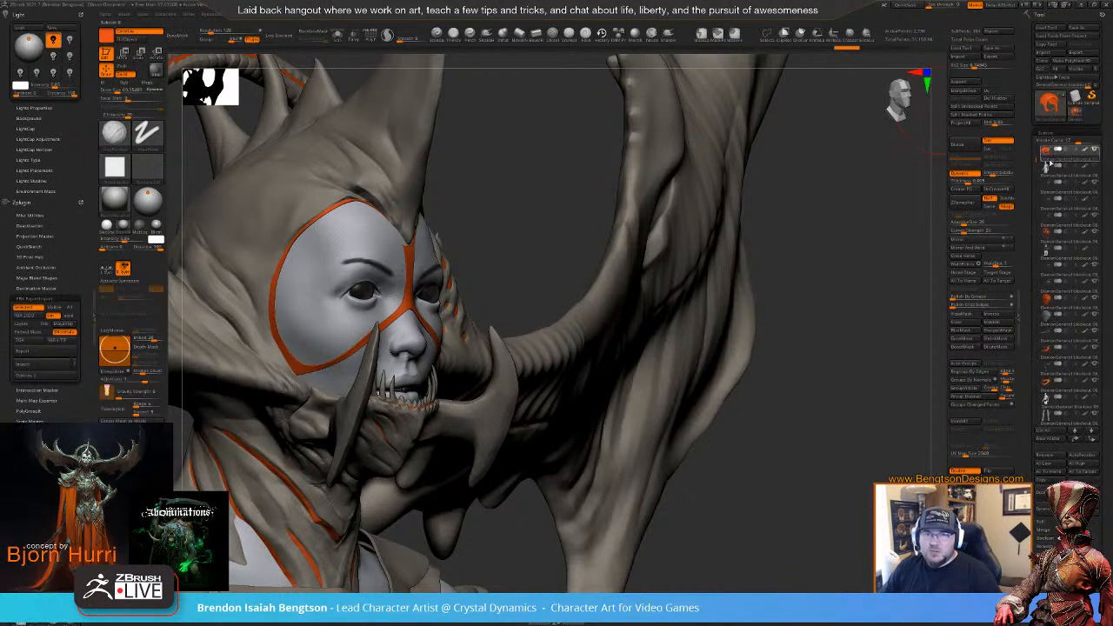
left_click_drag(1036, 161, 1036, 153)
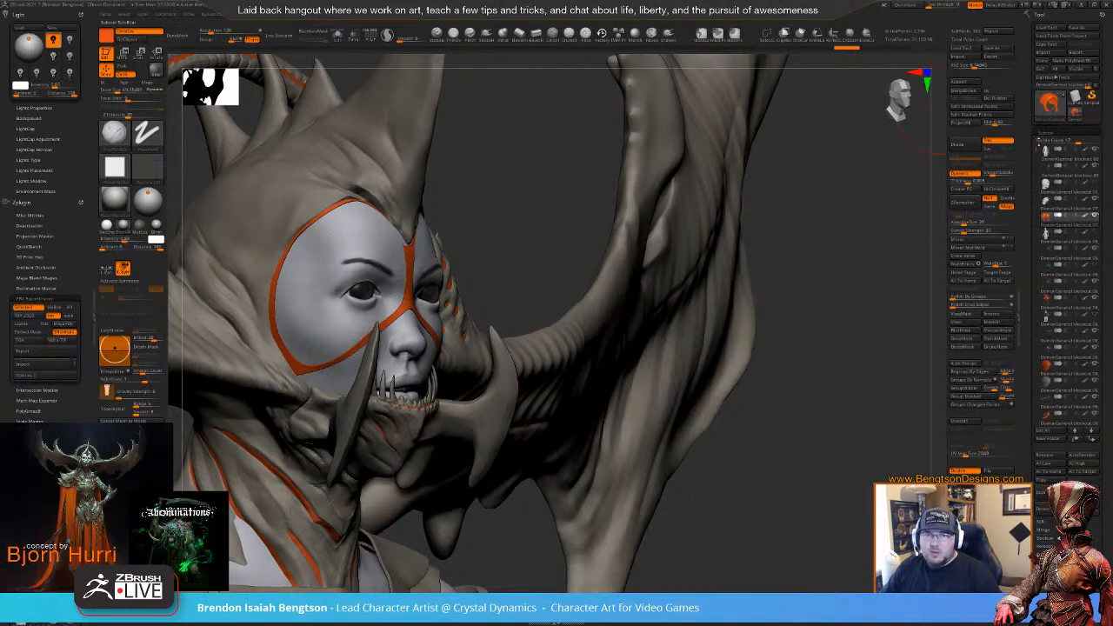
left_click(1045, 205)
left_click(1042, 219)
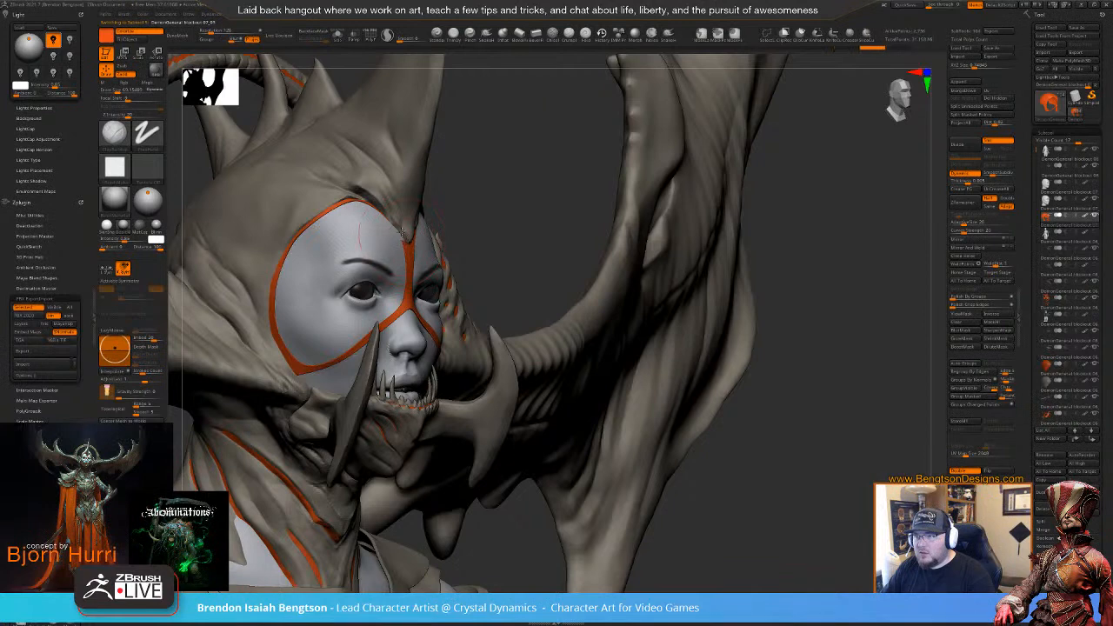
left_click_drag(475, 174, 525, 177)
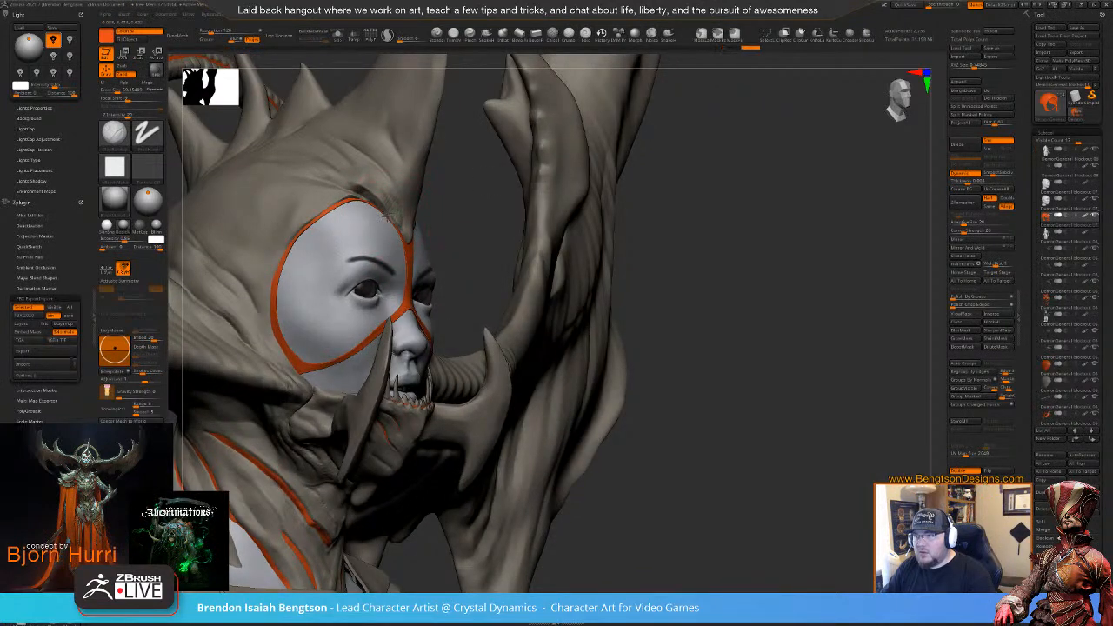
left_click_drag(464, 180, 527, 174)
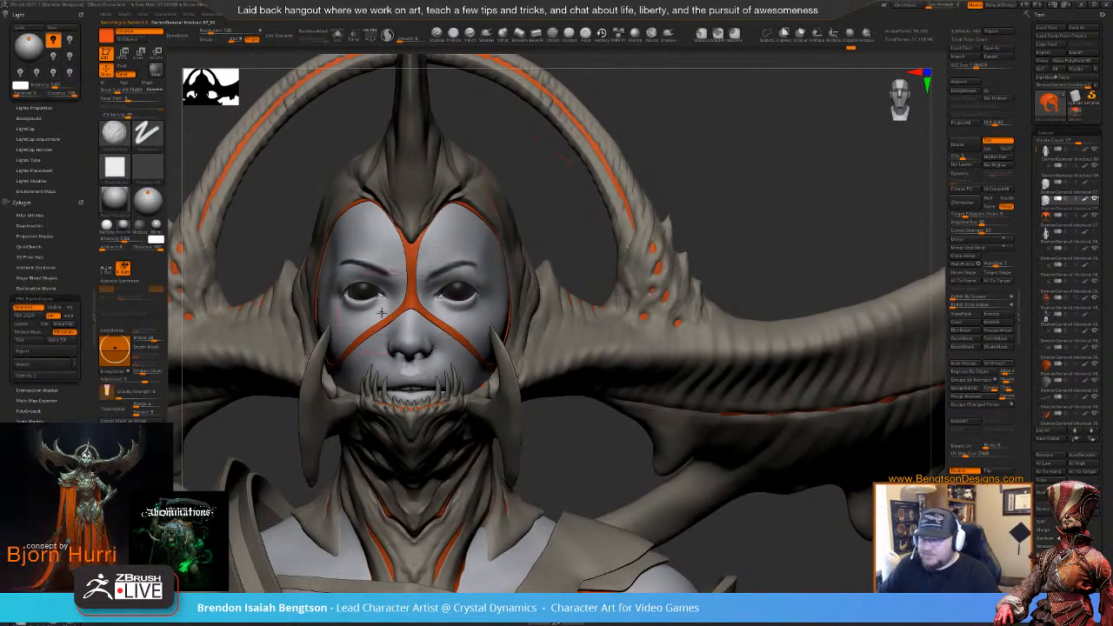
- Prepare a brush for polypainting the isolated head, with the orange sampled from the face trim and Zadd turned off
left_click_drag(381, 313, 443, 226)
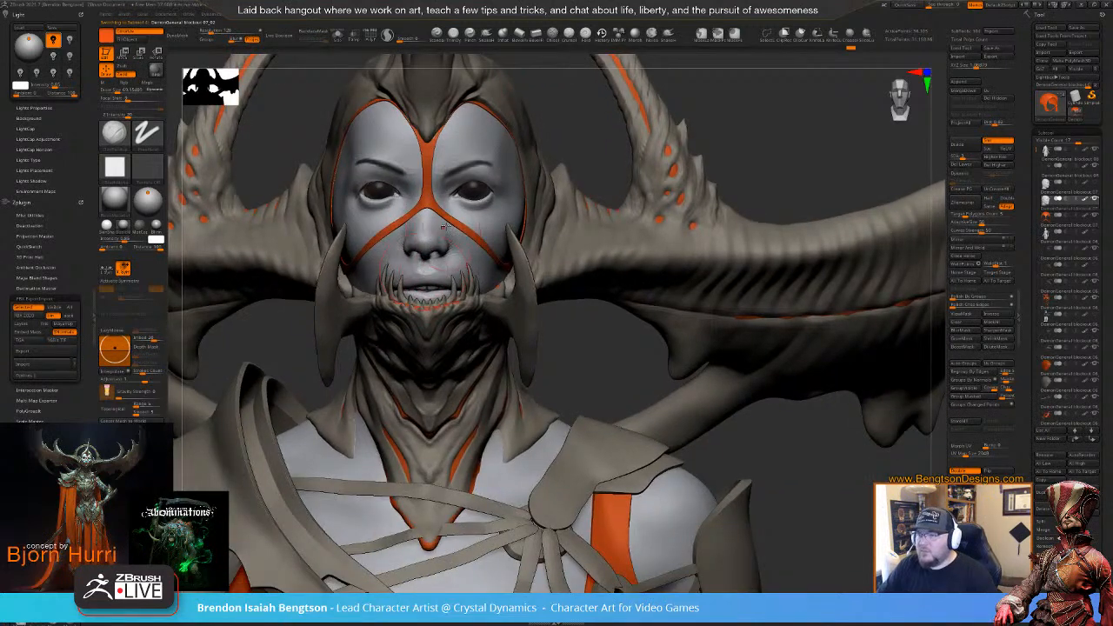
left_click(437, 34)
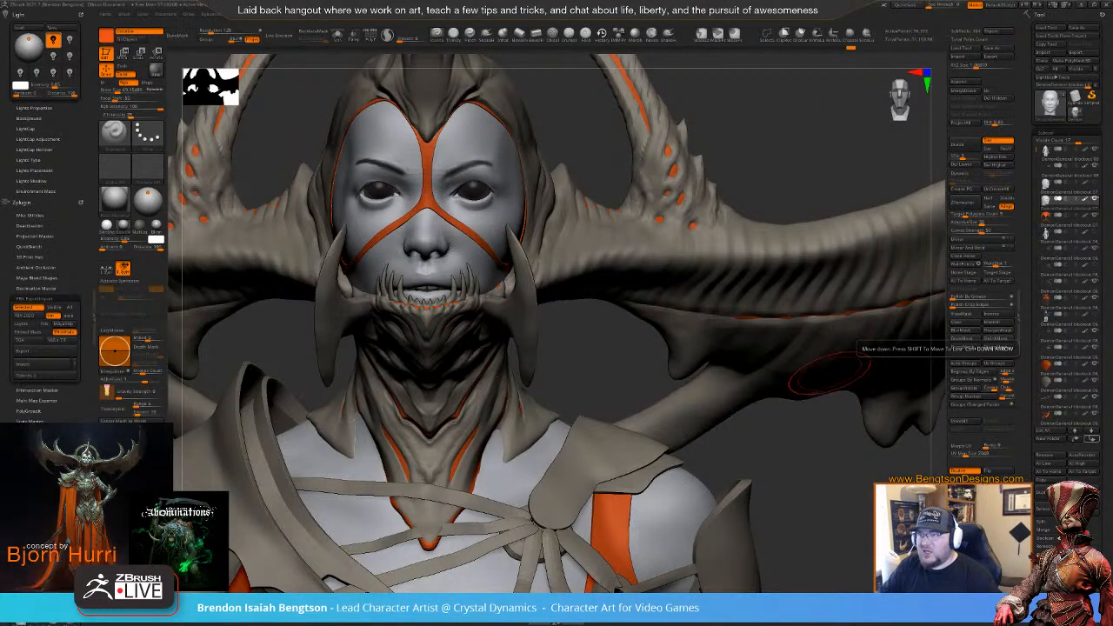
key("c")
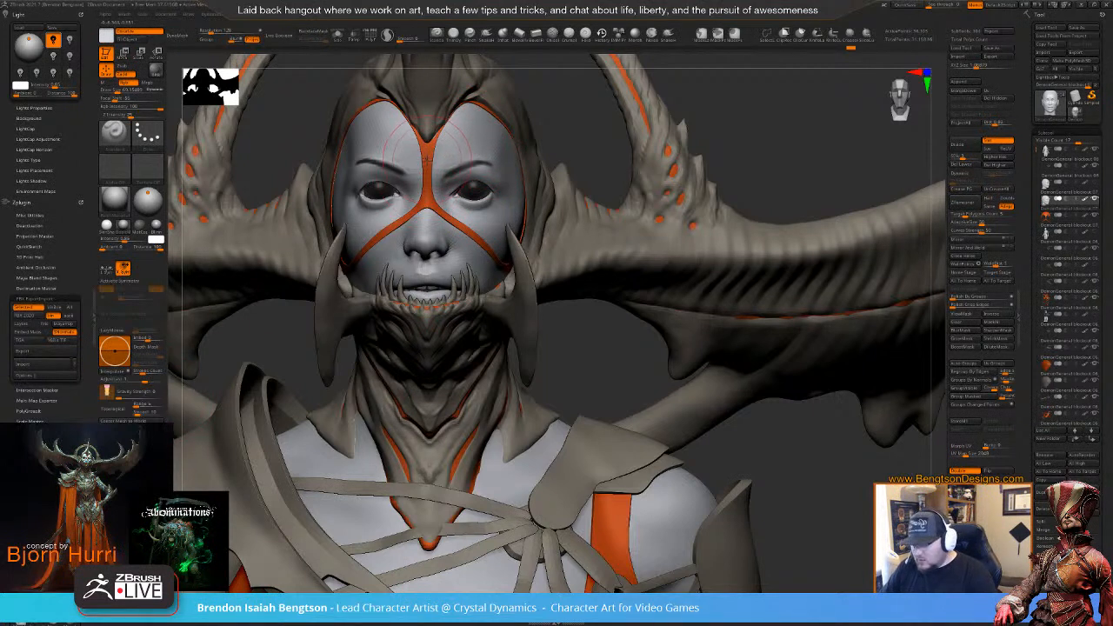
key("c")
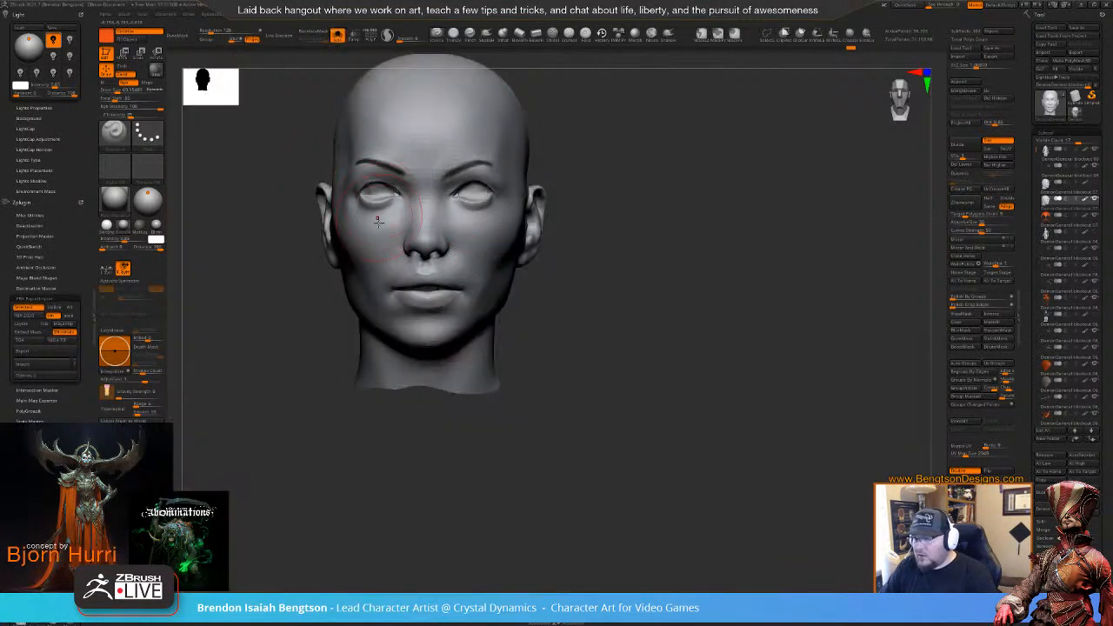
key("space")
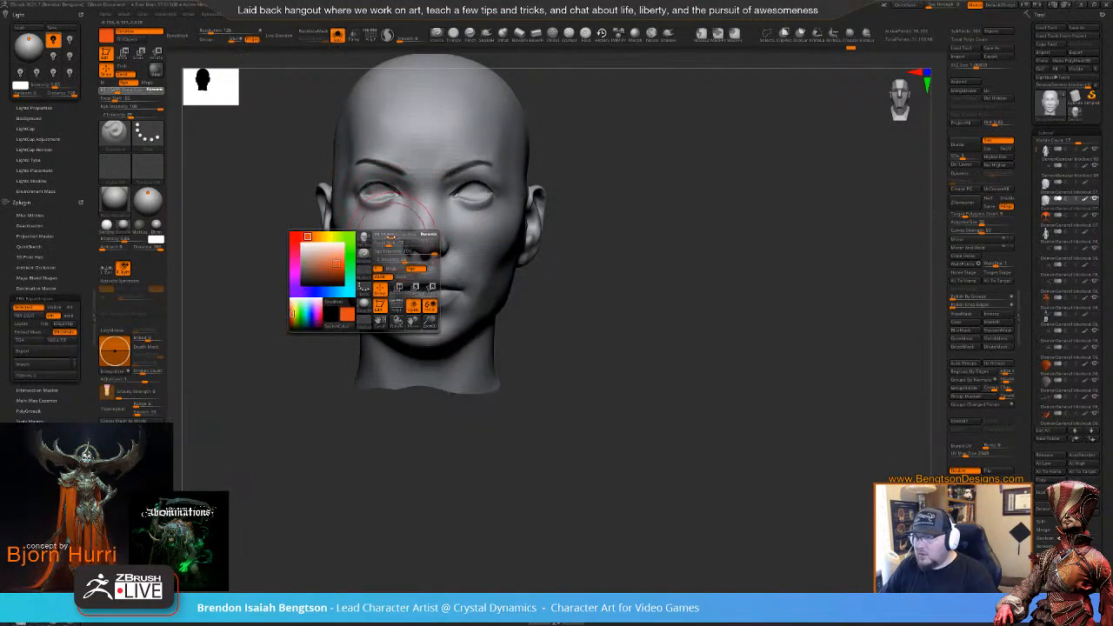
left_click(382, 277)
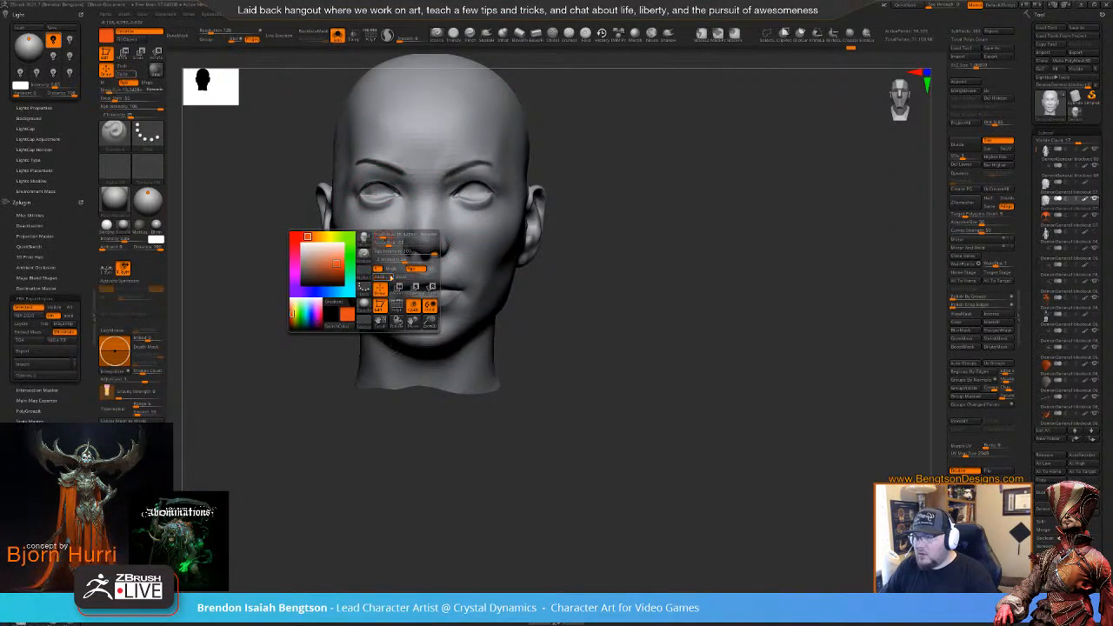
- Polypaint the upper and lower lips orange and clean up the color around the corner of the mouth
left_click_drag(608, 291, 629, 331, "alt")
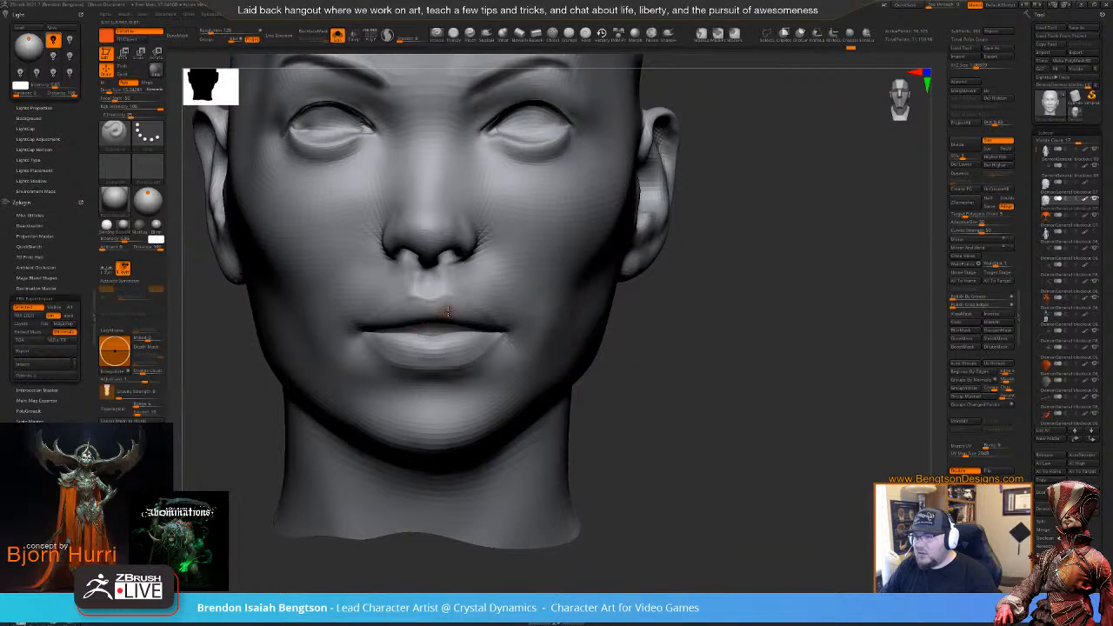
mouse_move(444, 303)
left_mouse_down()
mouse_move(468, 319)
mouse_move(401, 310)
mouse_move(377, 330)
mouse_move(395, 348)
mouse_move(450, 355)
mouse_move(434, 341)
mouse_move(469, 337)
mouse_move(450, 352)
mouse_move(492, 329)
left_mouse_up()
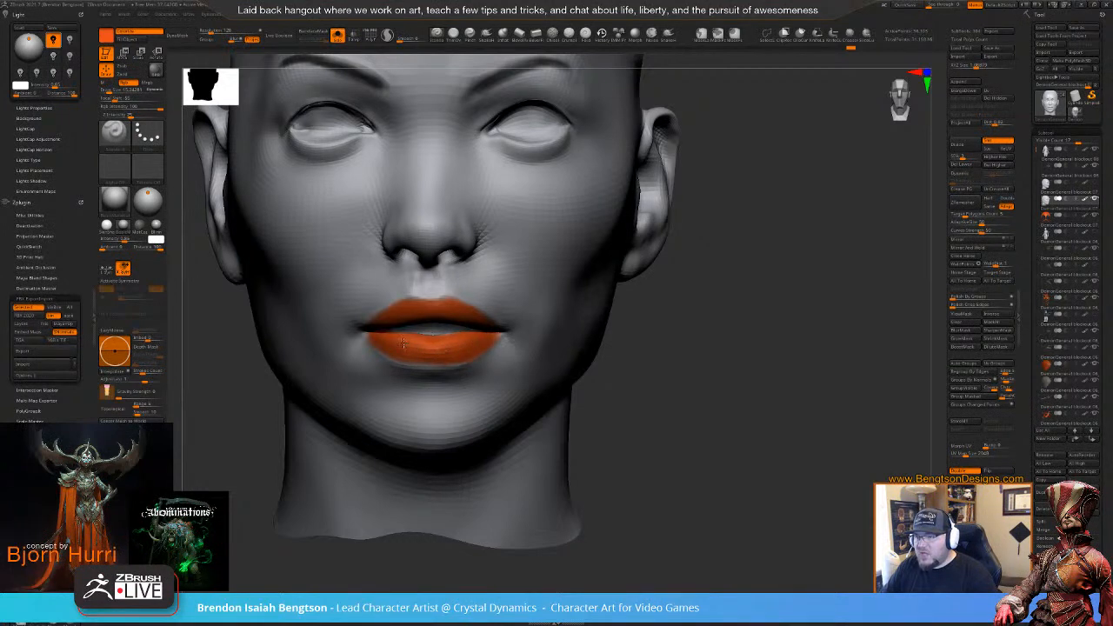
left_click_drag(681, 333, 770, 335)
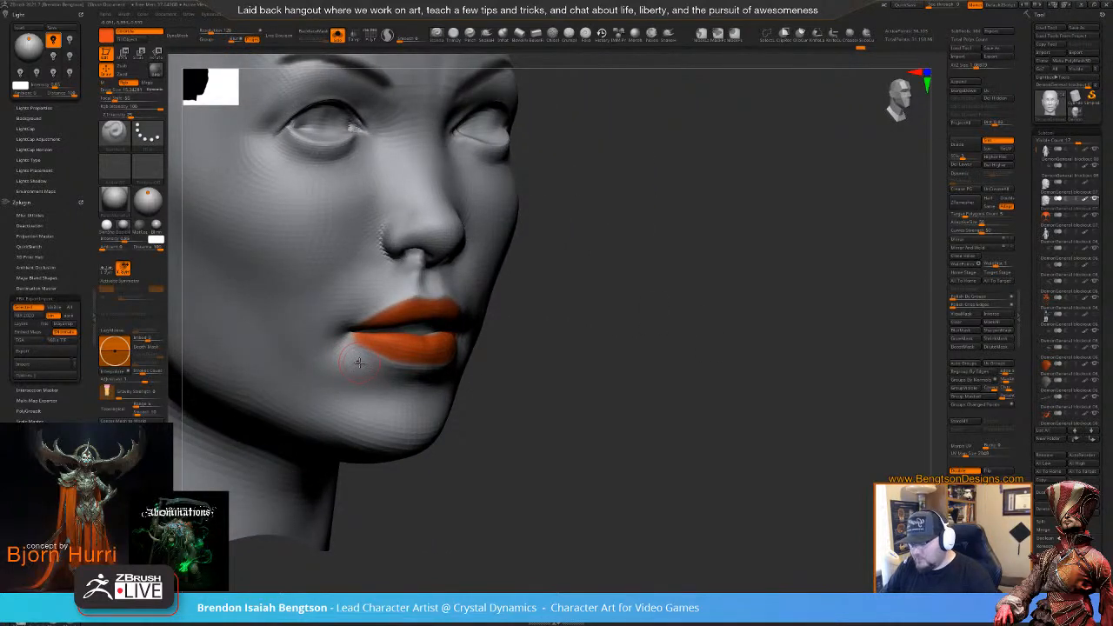
key("v")
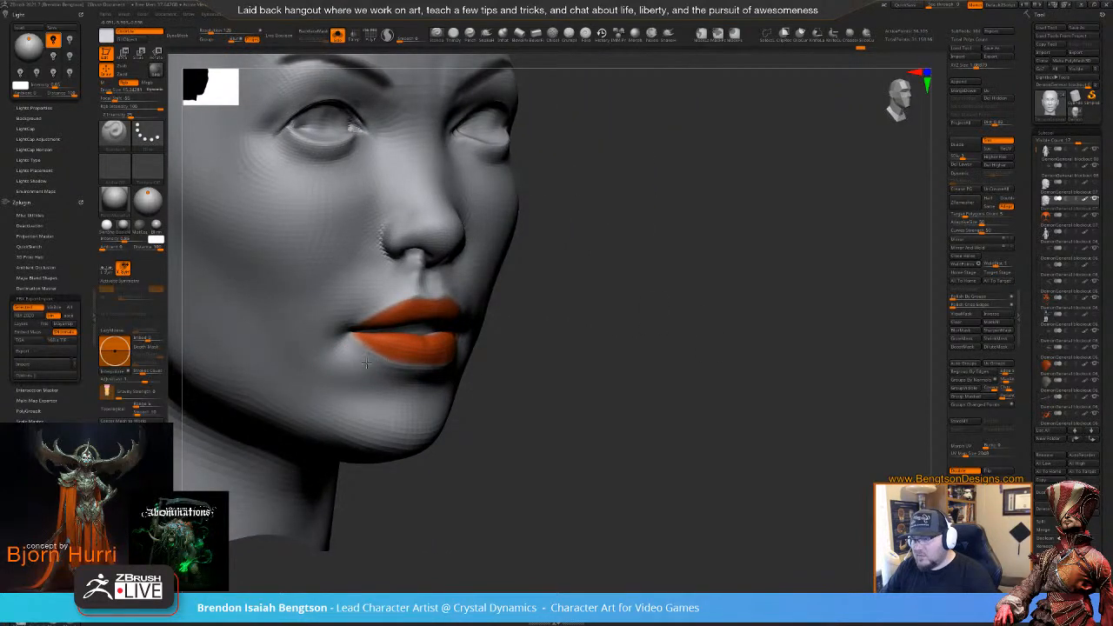
key("space")
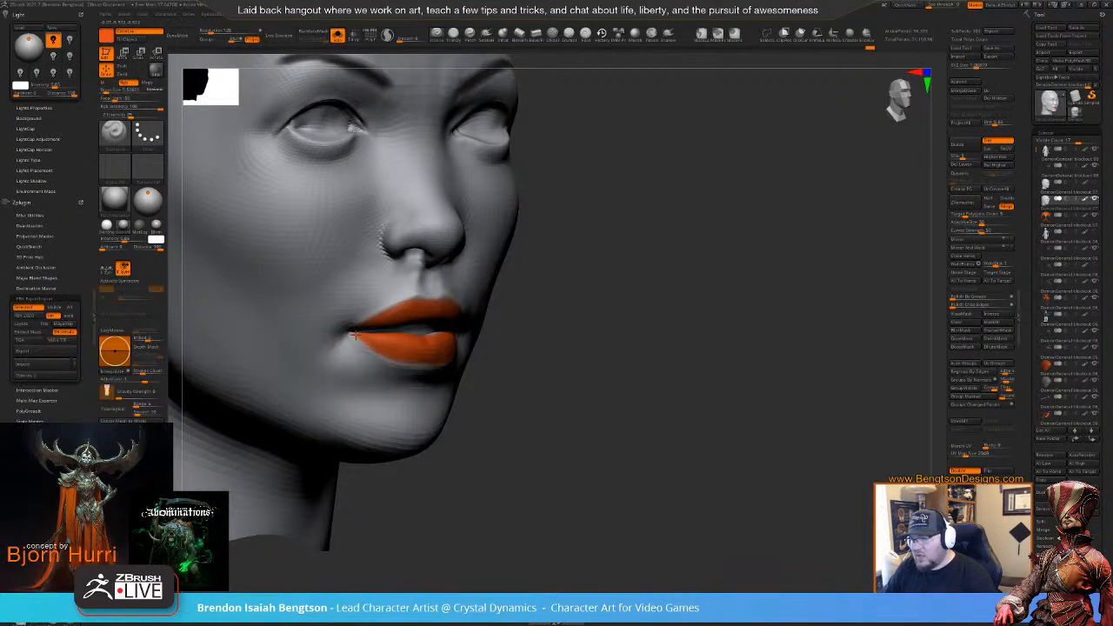
- Refine the painted lip outline with alternately sampled skin and orange colors, and show the full figure again
left_click_drag(678, 357, 492, 333)
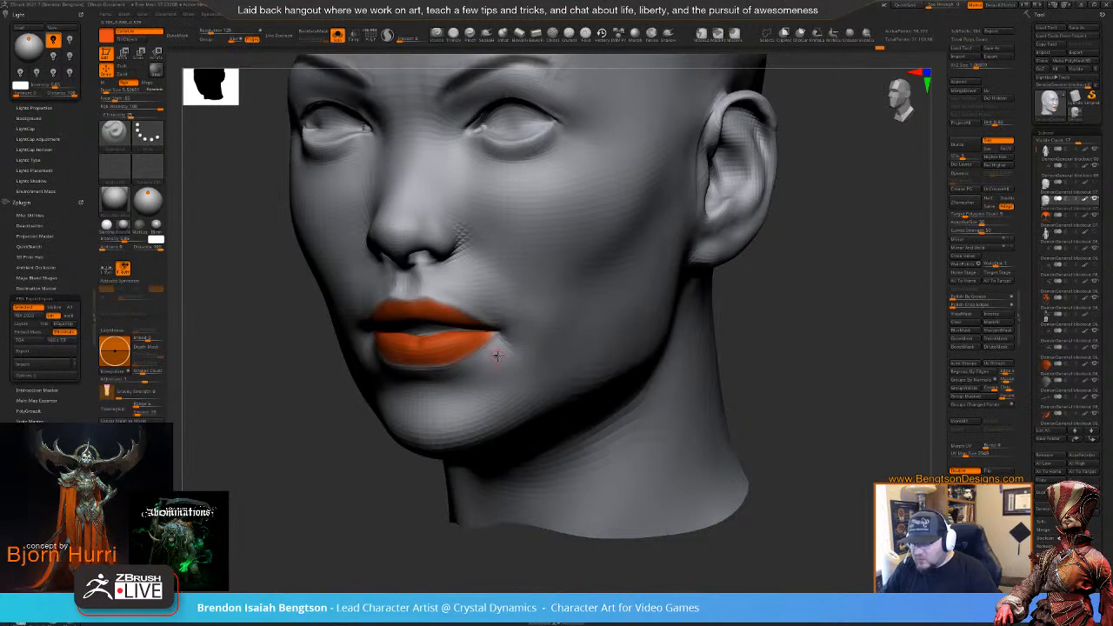
key("c")
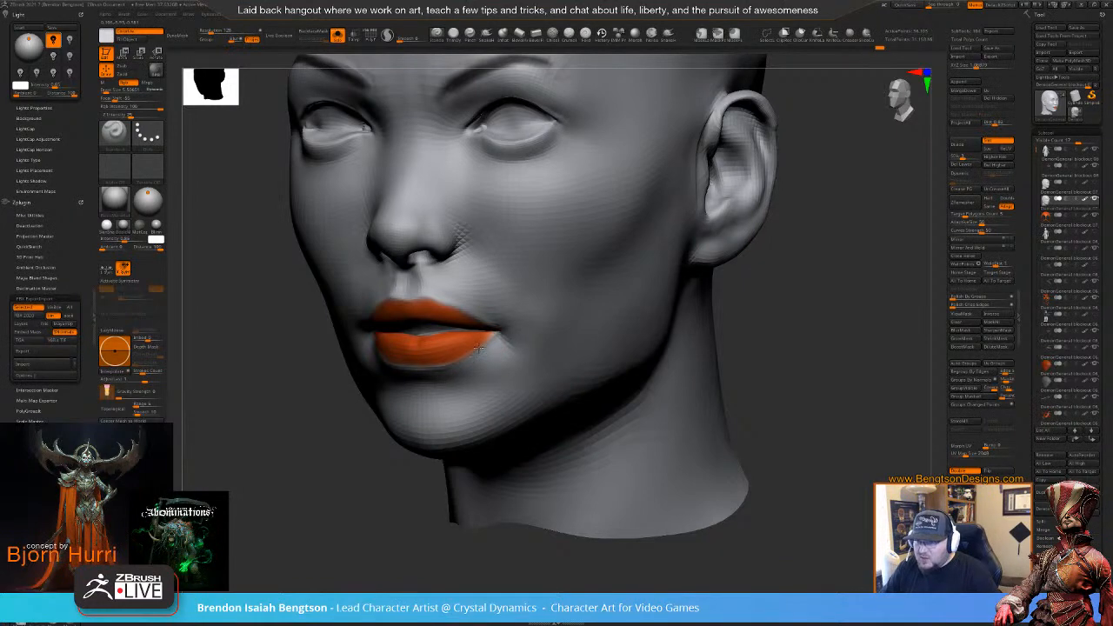
key("c")
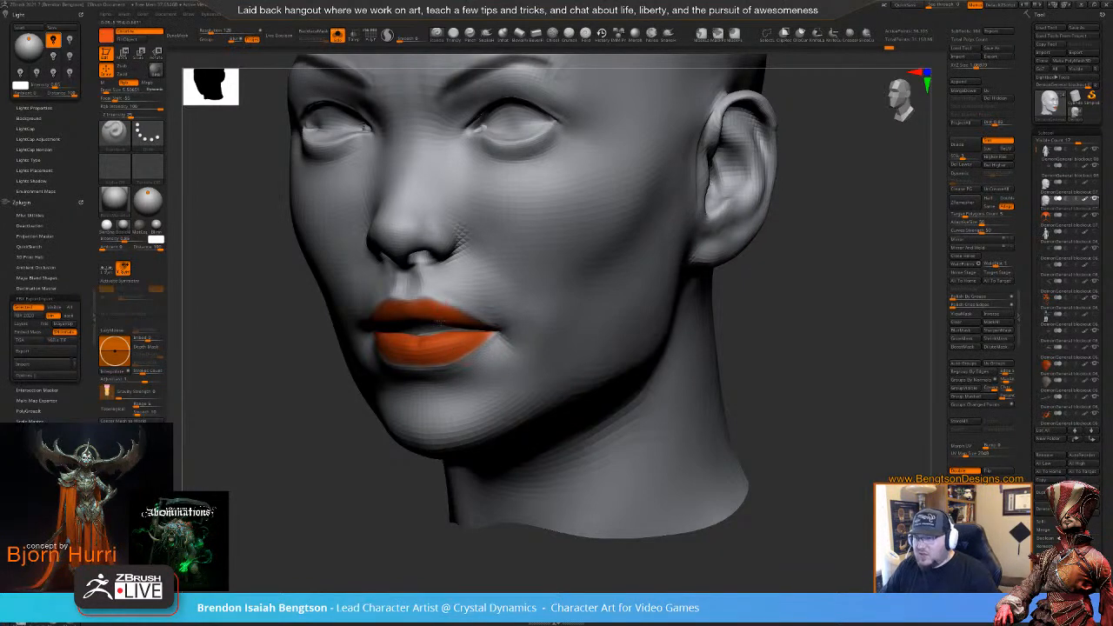
right_click_drag(441, 323, 442, 319)
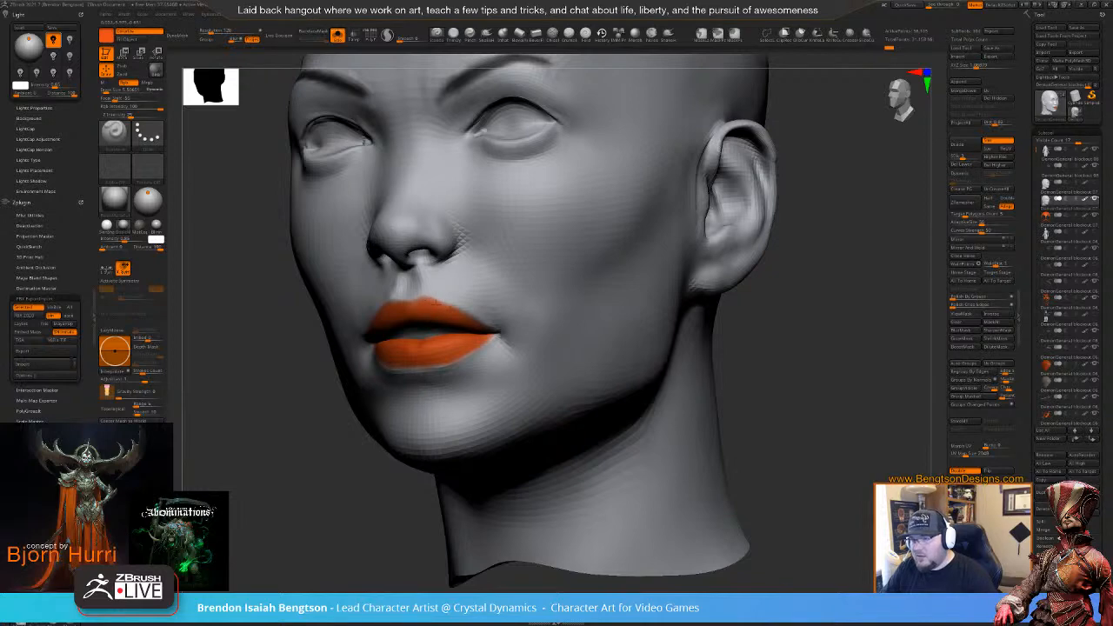
left_click_drag(296, 448, 340, 377)
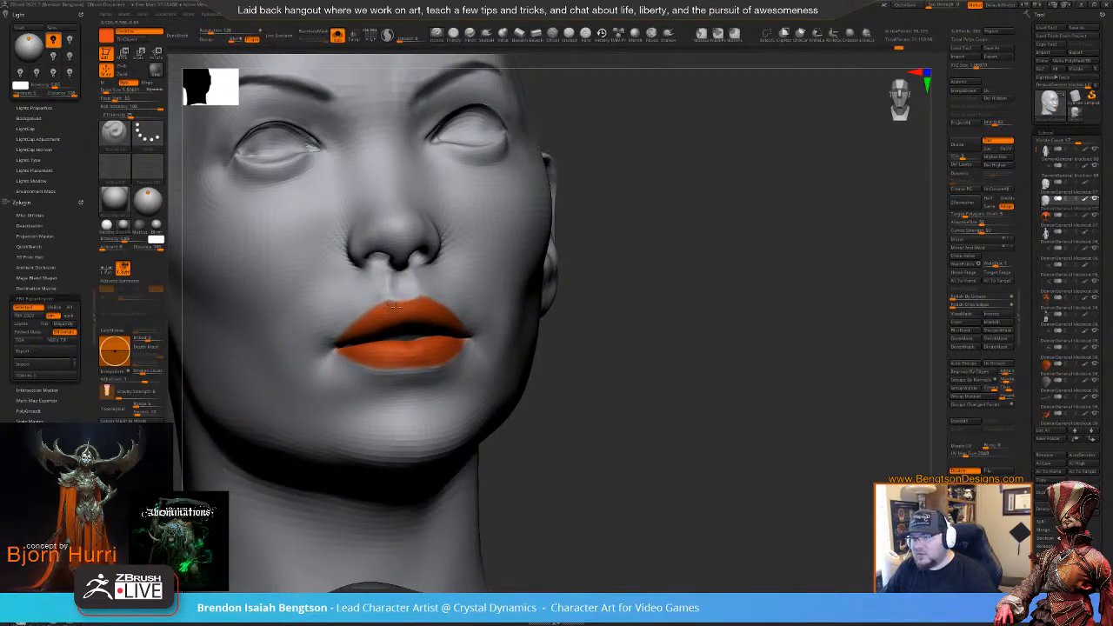
key("f")
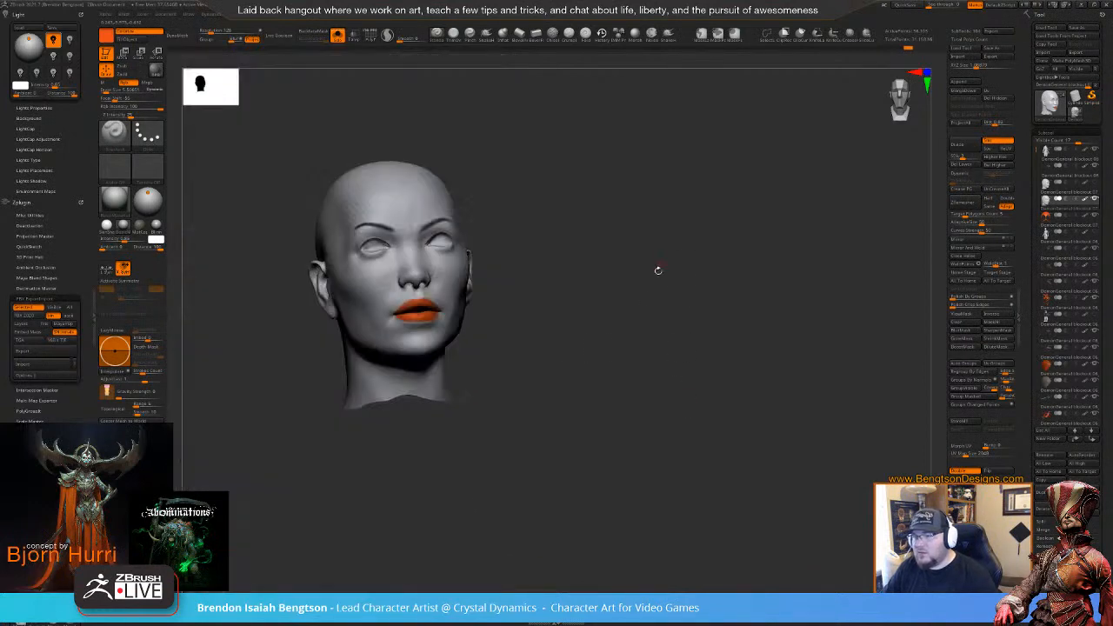
key("shift+s")
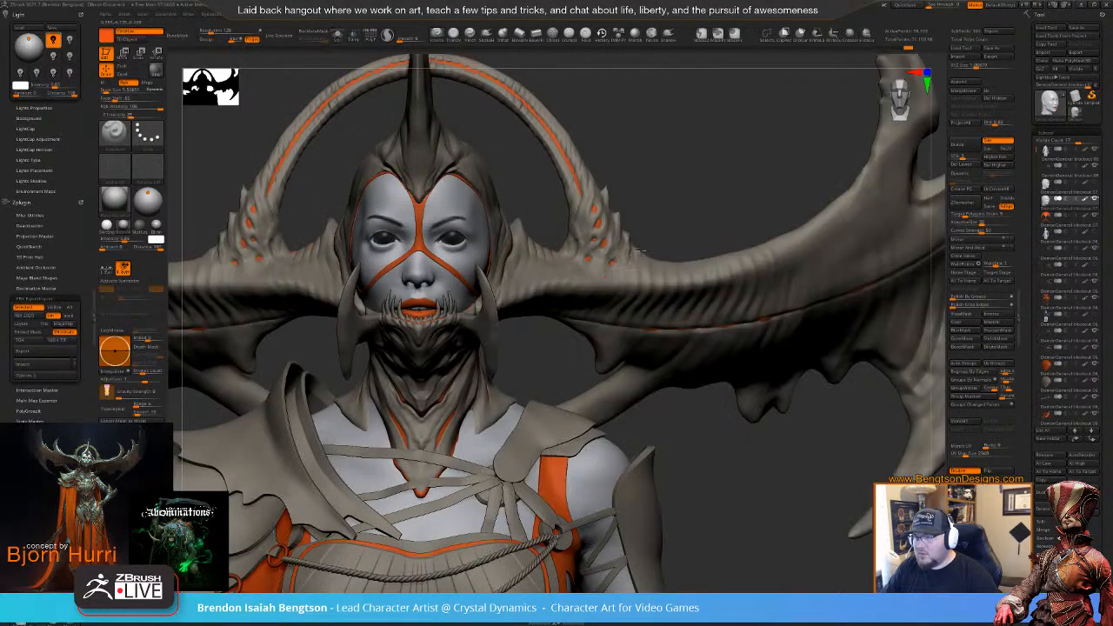
- Isolate the head and refine the upper eyelid crease toward the inner corner of the eye
mouse_move(696, 174)
left_mouse_down()
mouse_move(661, 178)
mouse_move(704, 174)
left_mouse_up()
mouse_move(512, 268)
right_mouse_down("ctrl")
mouse_move(473, 311)
mouse_move(552, 274)
mouse_move(540, 267)
mouse_move(579, 328)
mouse_move(567, 225)
mouse_move(582, 295)
right_mouse_up("ctrl")
key("1")
key("alt+s")
key("shift")
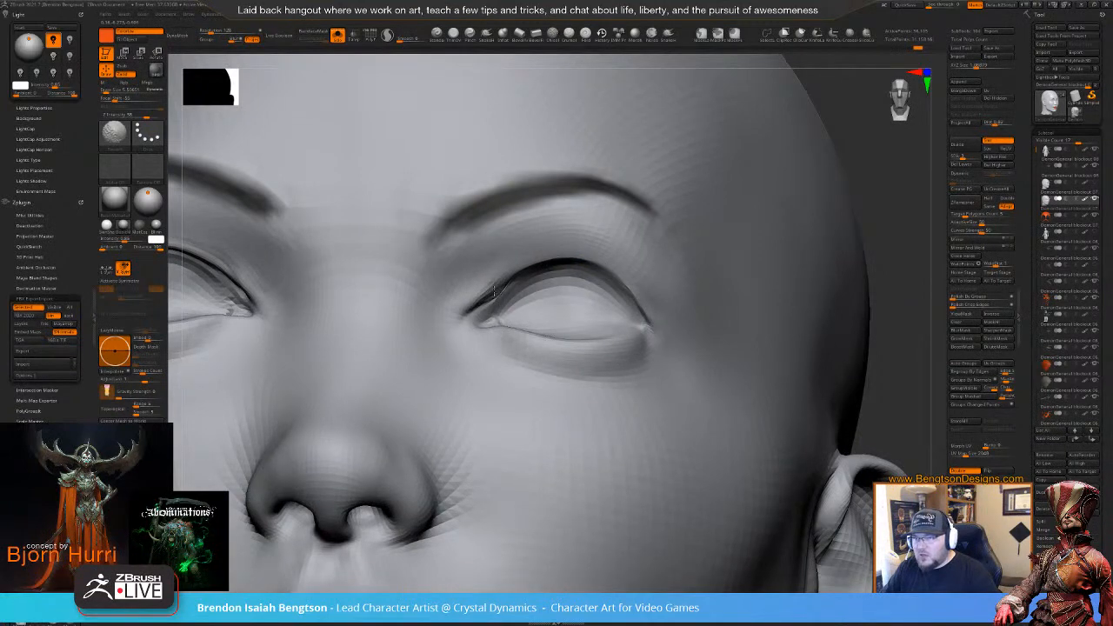
right_click_drag(534, 316, 618, 325)
right_click_drag(617, 275, 618, 289, "ctrl")
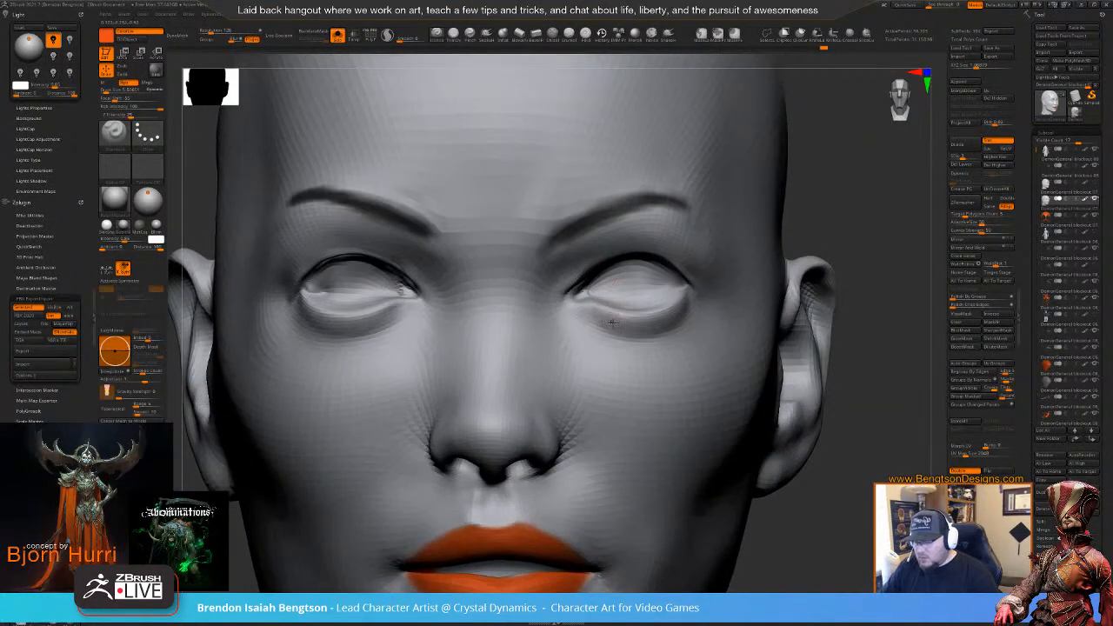
- Show the full figure and polypaint orange eyeshadow along the upper eyelids of both eyes
key("shift+s")
right_click_drag(577, 323, 577, 292)
mouse_move(574, 291)
left_mouse_down()
mouse_move(616, 258)
mouse_move(671, 269)
left_mouse_up()
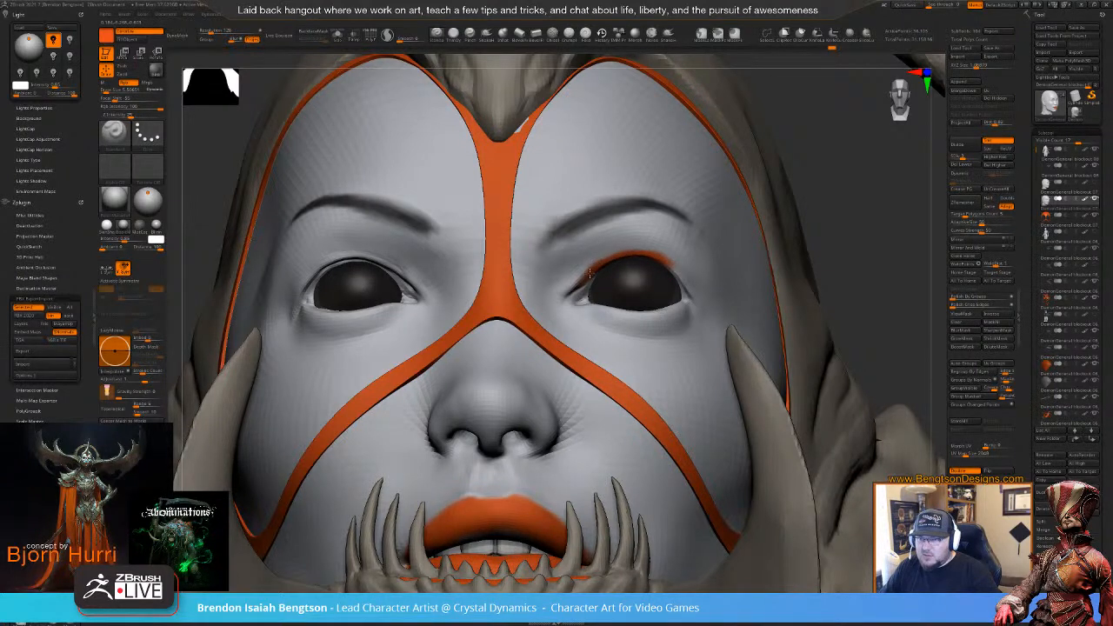
left_click_drag(590, 273, 572, 289)
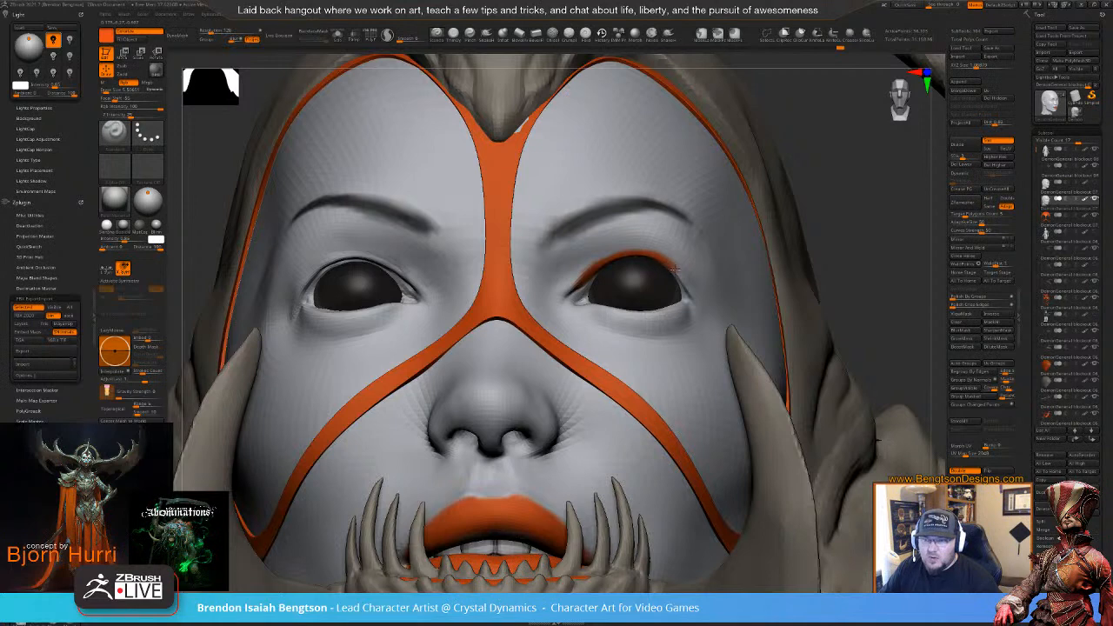
mouse_move(391, 287)
right_mouse_down()
mouse_move(379, 280)
mouse_move(391, 259)
right_mouse_up()
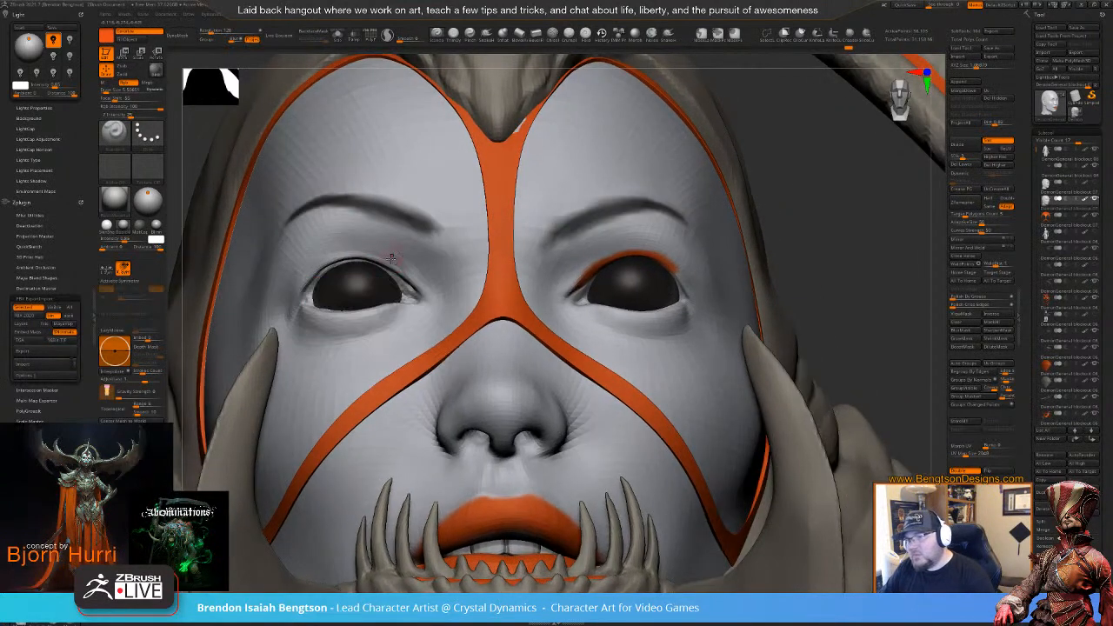
mouse_move(418, 282)
left_mouse_down()
mouse_move(356, 251)
mouse_move(302, 278)
left_mouse_up()
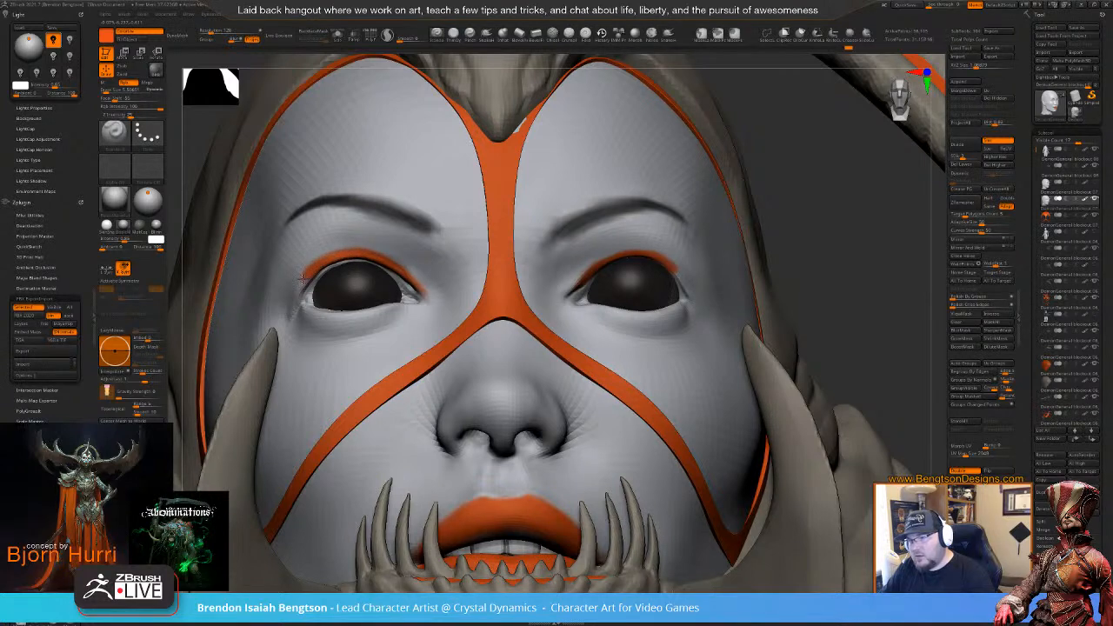
mouse_move(483, 335)
right_mouse_down()
mouse_move(487, 353)
mouse_move(476, 347)
right_mouse_up()
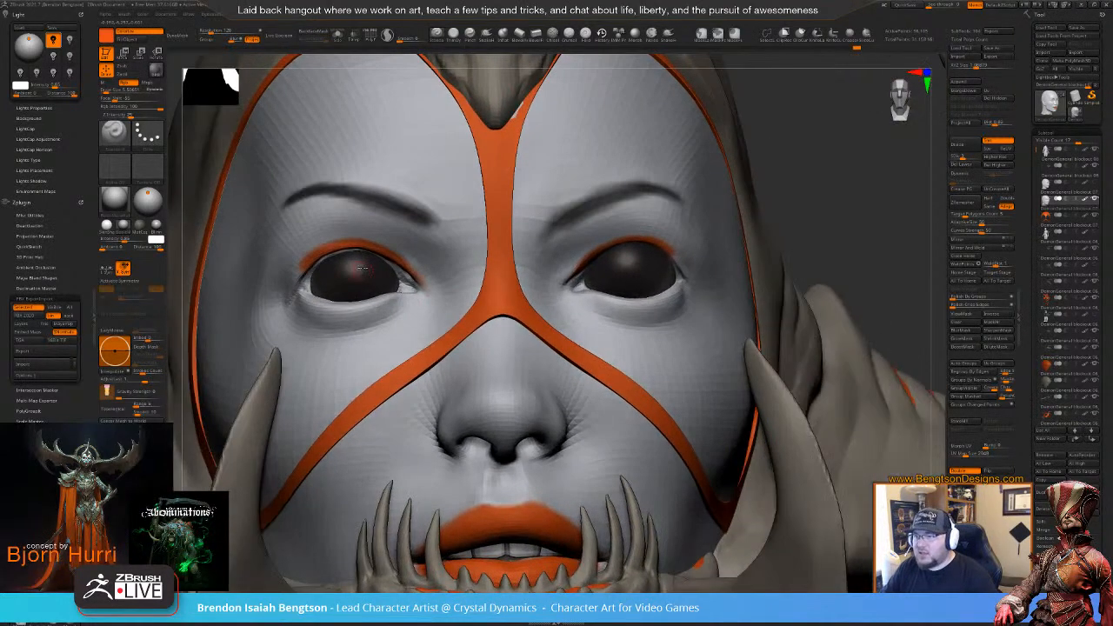
- Polypaint dark winged eyeliner extending from the outer corners of both eyes, using a color sampled from the face
right_click_drag(359, 264, 304, 279)
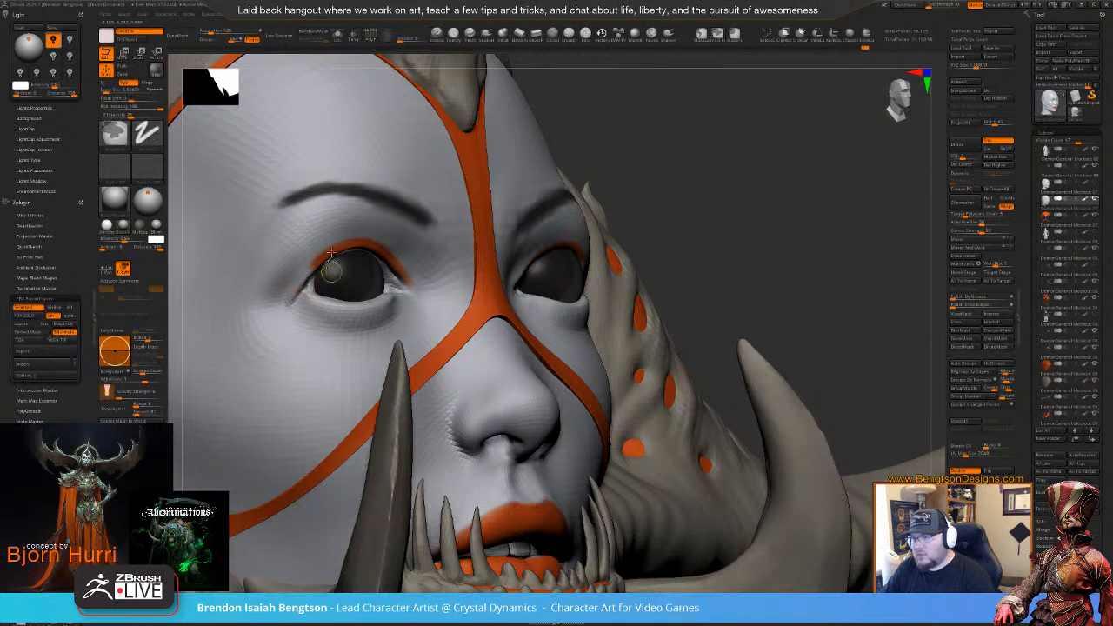
key("c")
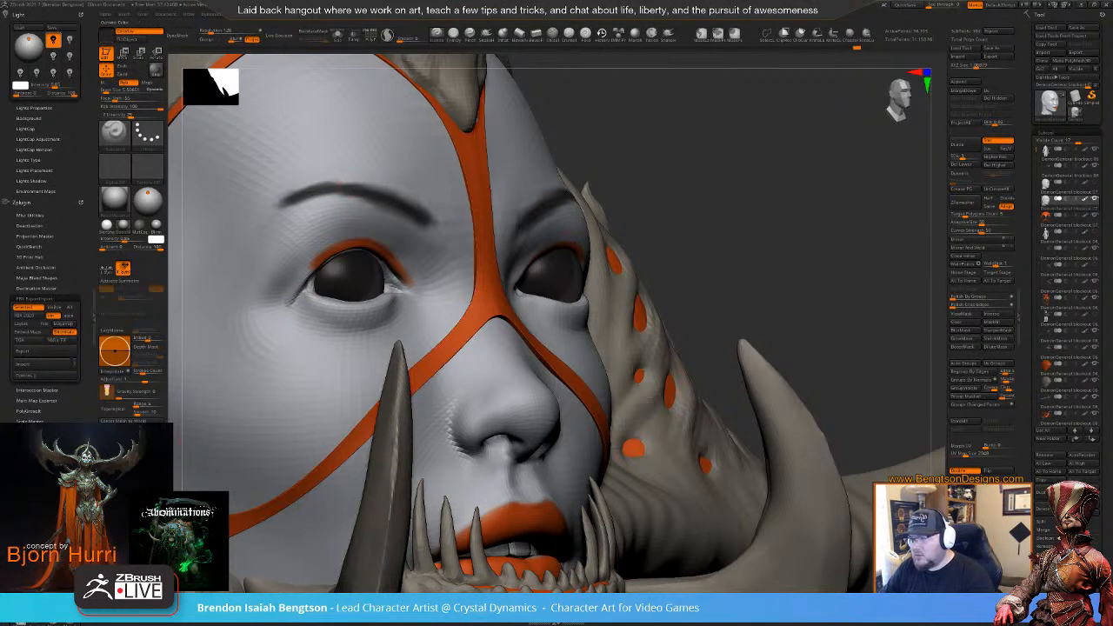
left_click_drag(308, 270, 271, 289)
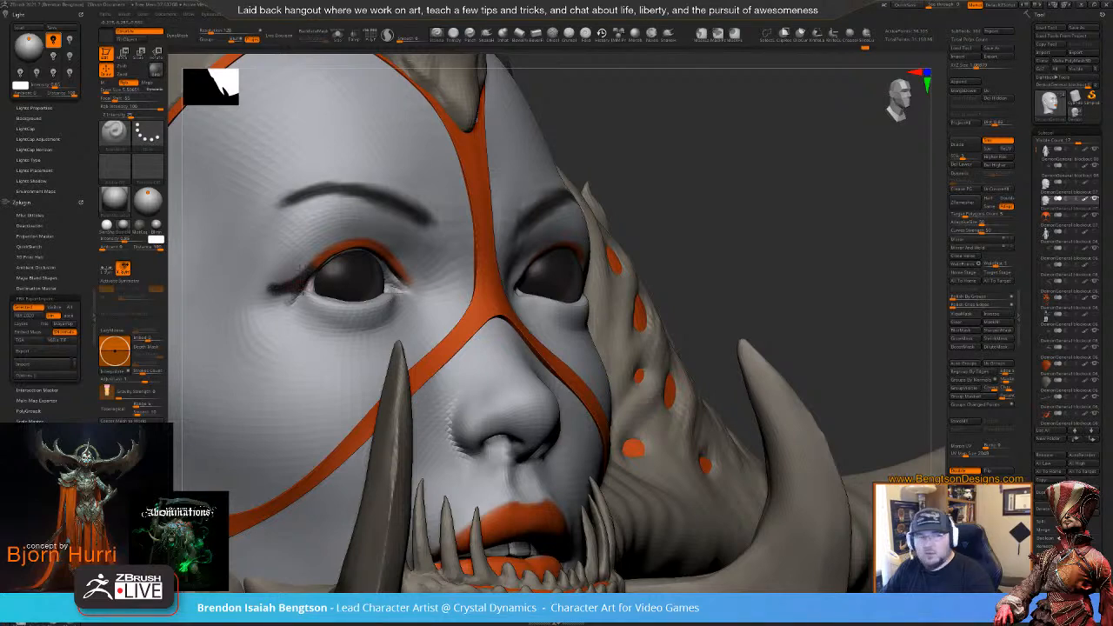
right_click_drag(549, 319, 633, 259)
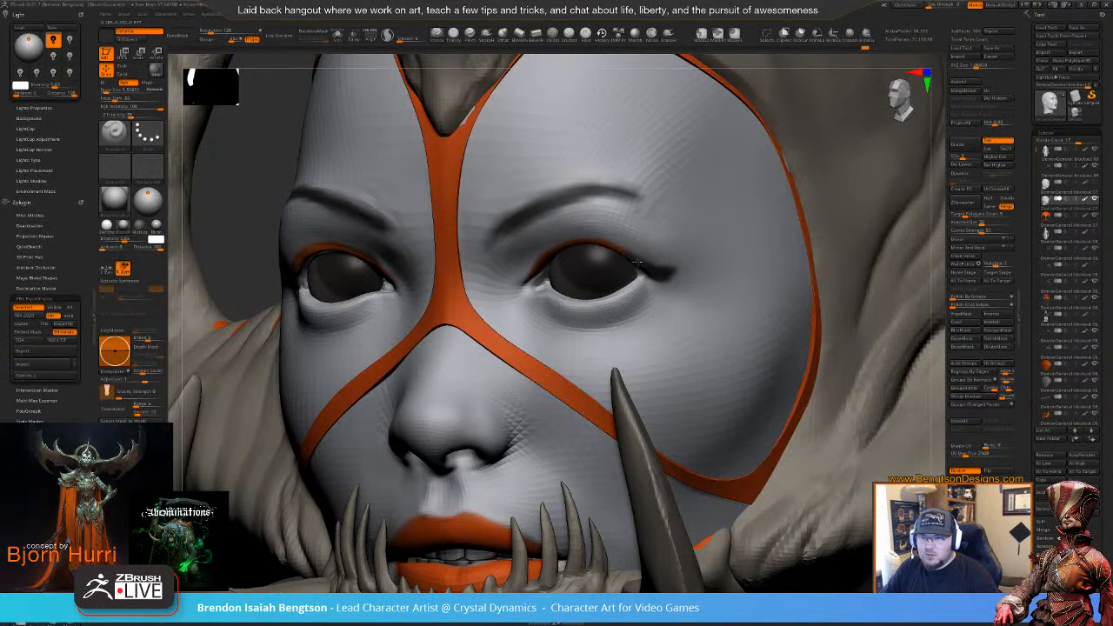
left_click_drag(652, 270, 666, 274)
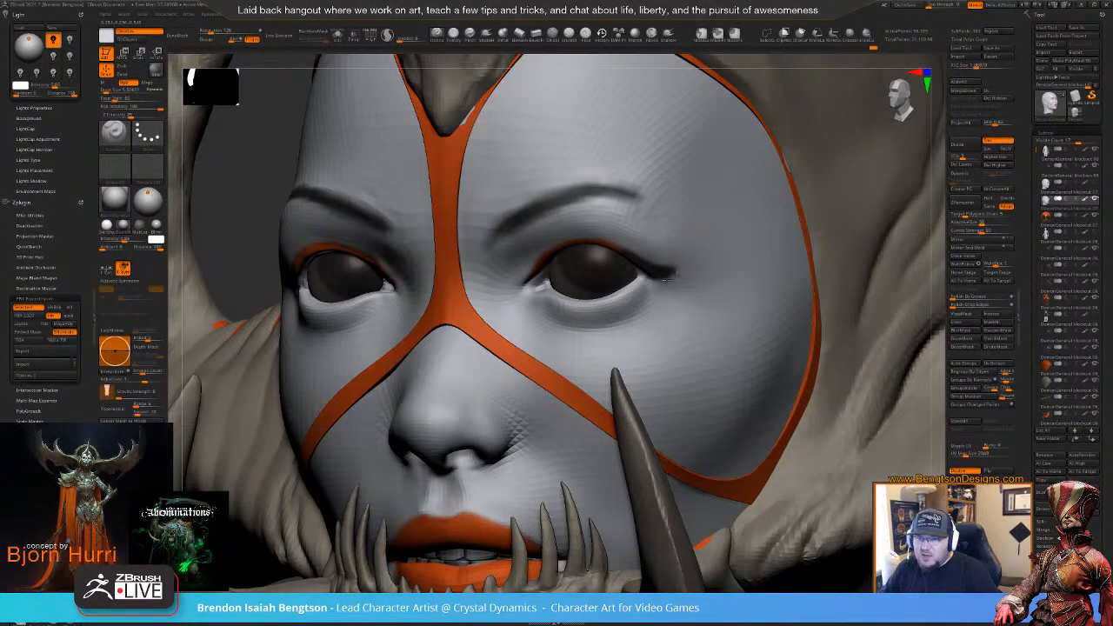
- Isolate the painted head subtool, DemonGeneral blockout 07_02, from the rest of the figure
right_click_drag(664, 368, 620, 463, "alt")
right_click_drag(564, 377, 594, 335)
right_click_drag(524, 364, 527, 388, "alt")
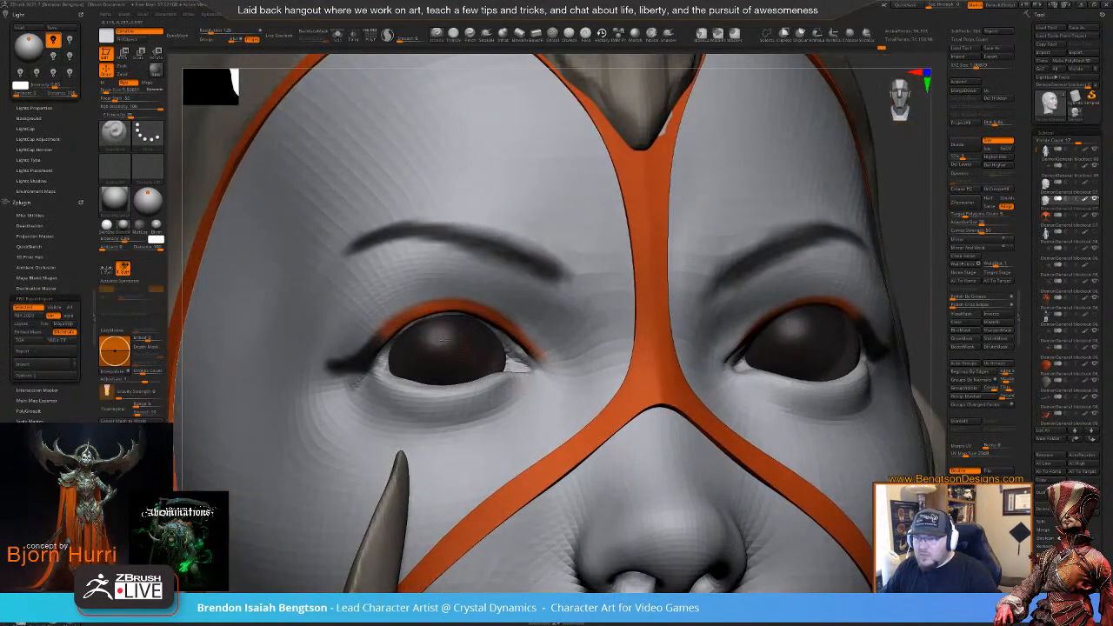
key("space")
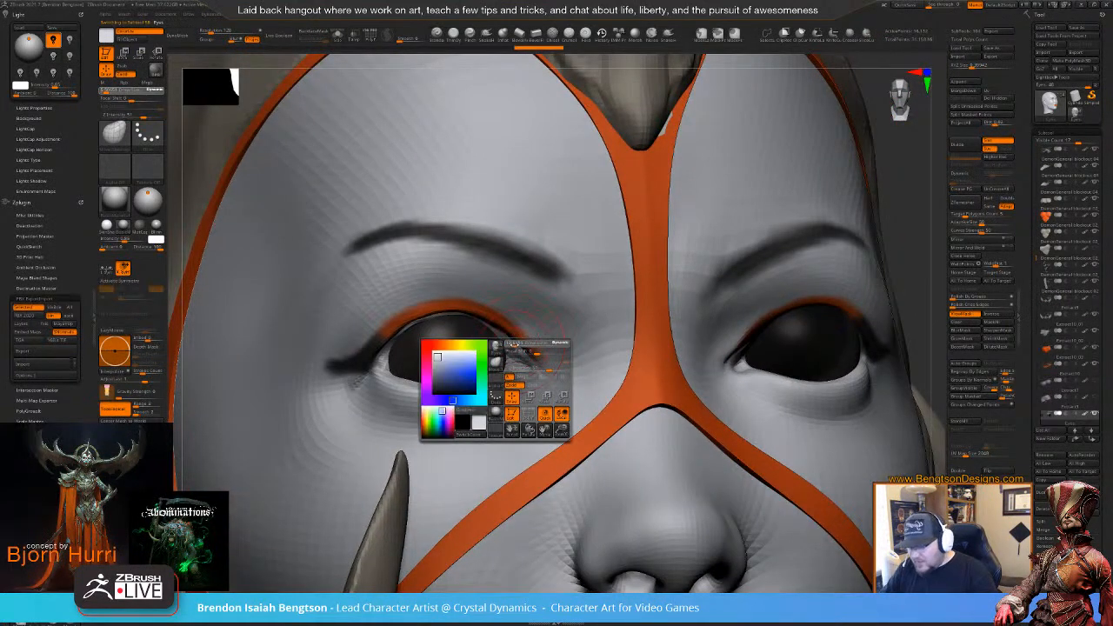
mouse_move(492, 346)
right_mouse_down()
mouse_move(477, 358)
mouse_move(480, 346)
right_mouse_up()
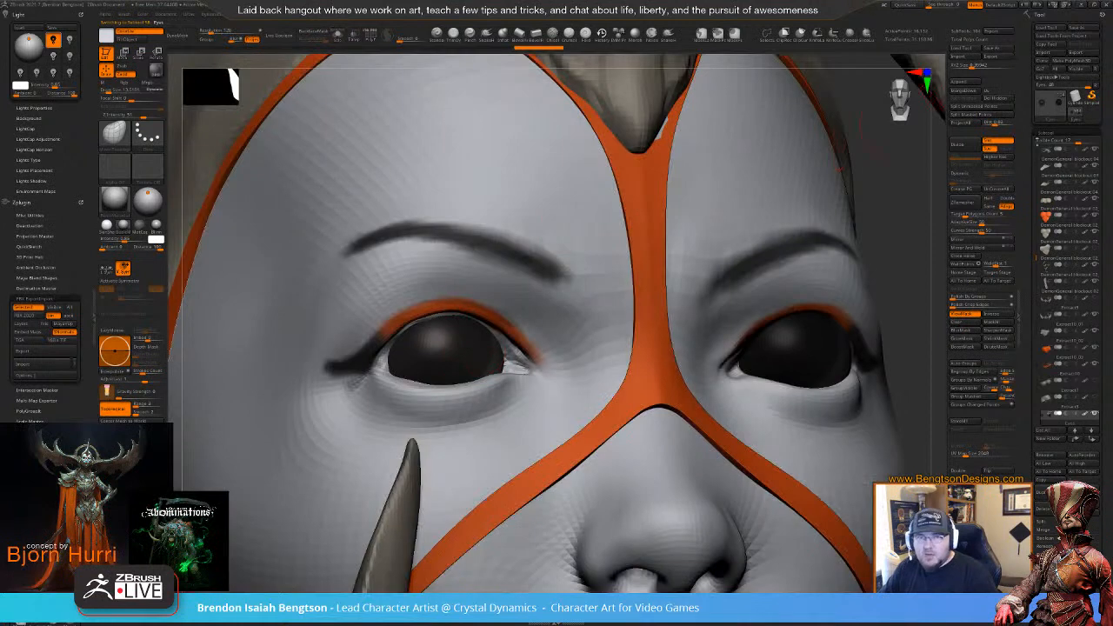
mouse_move(1036, 260)
left_mouse_down()
mouse_move(1040, 159)
mouse_move(1037, 192)
left_mouse_up()
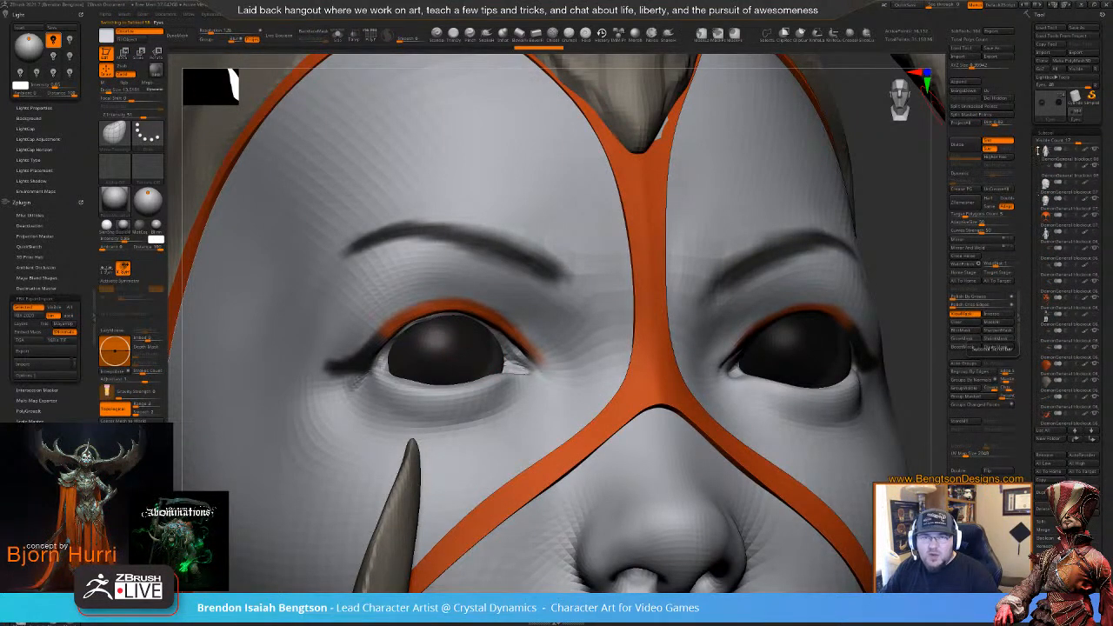
left_click(1046, 191)
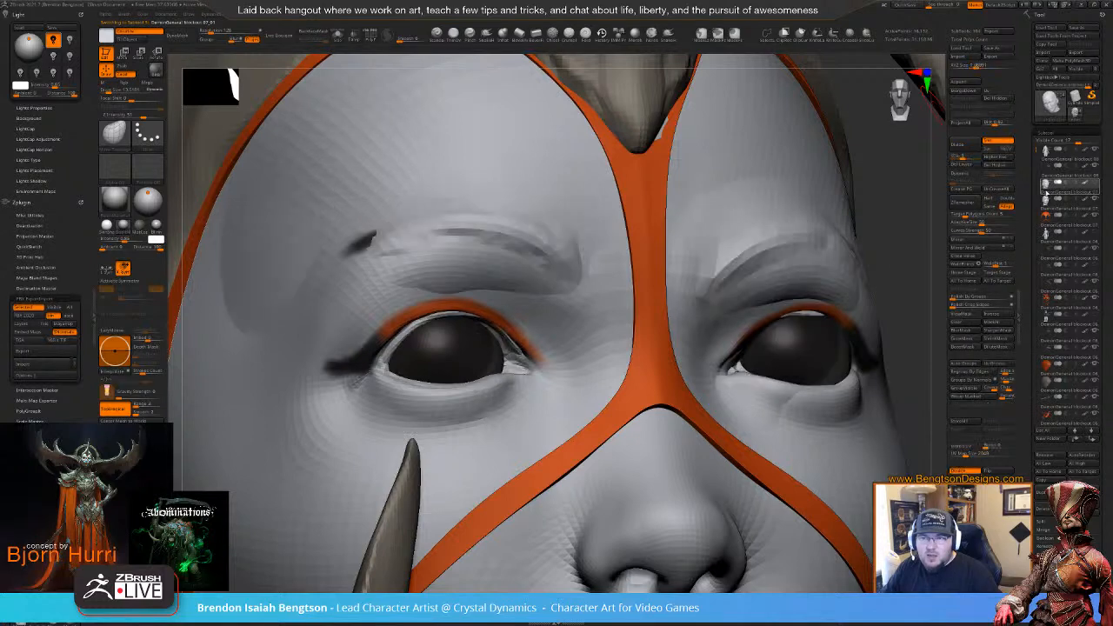
left_click(1046, 192)
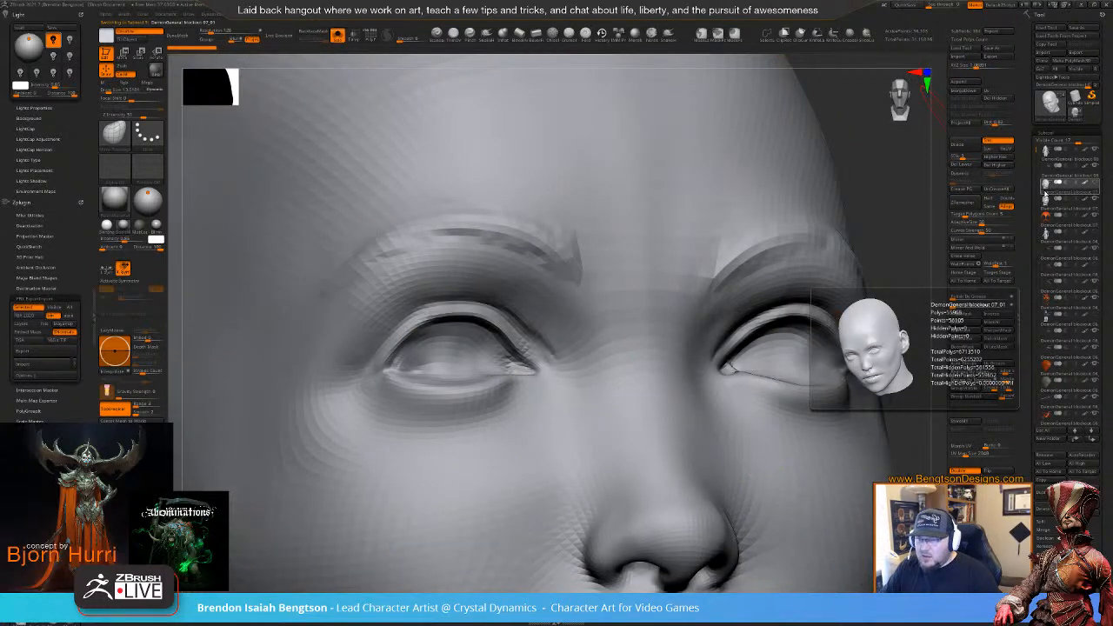
left_click_drag(901, 236, 900, 231)
mouse_move(1094, 201)
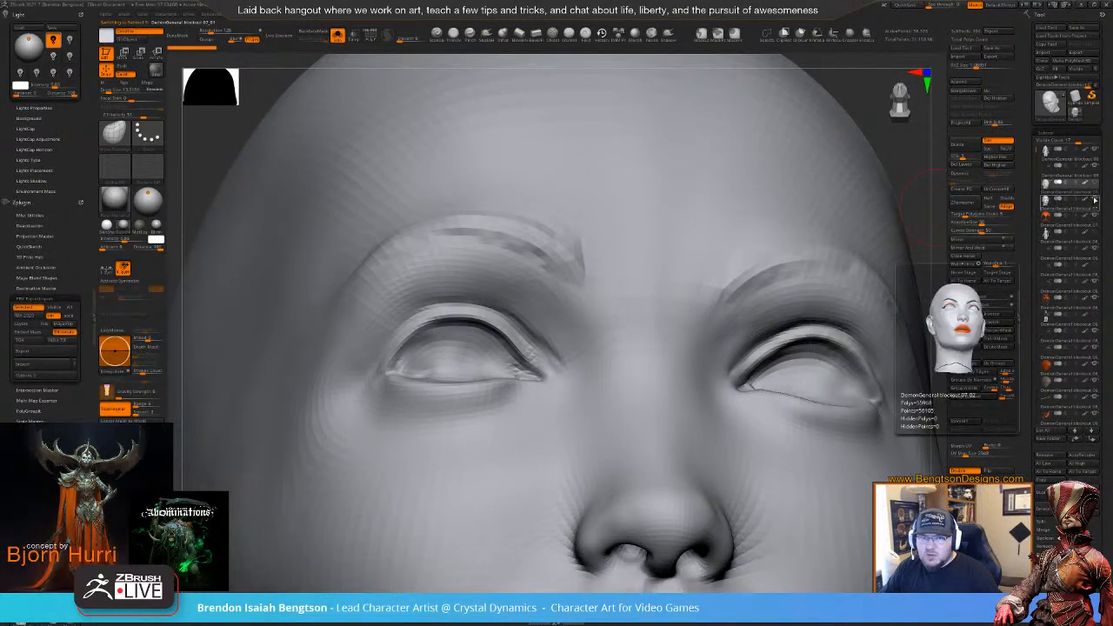
mouse_move(1046, 154)
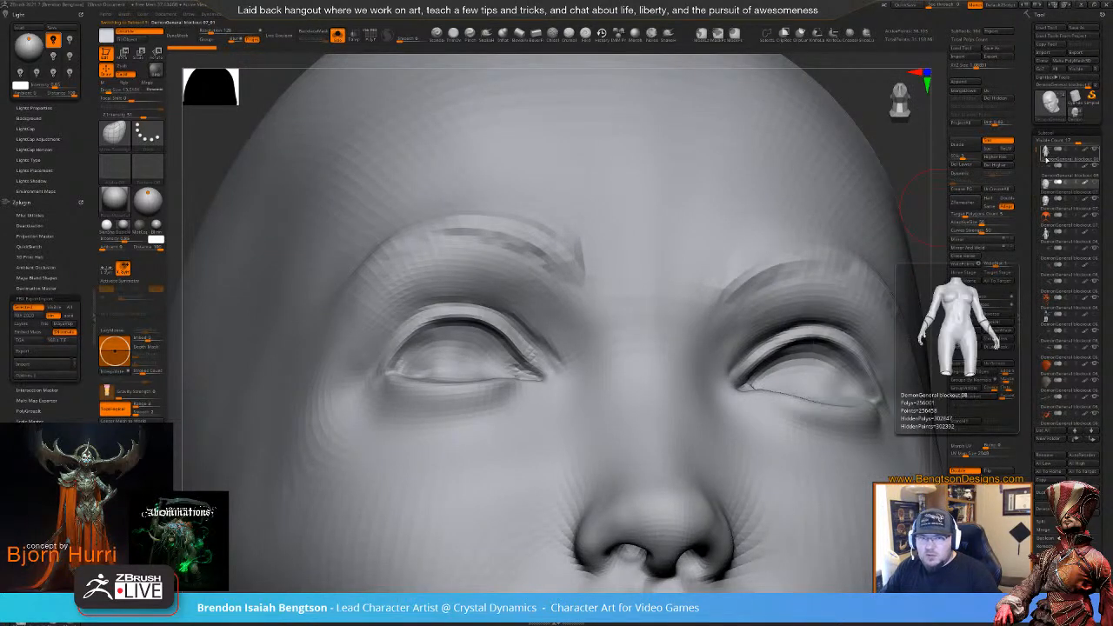
mouse_move(1047, 200)
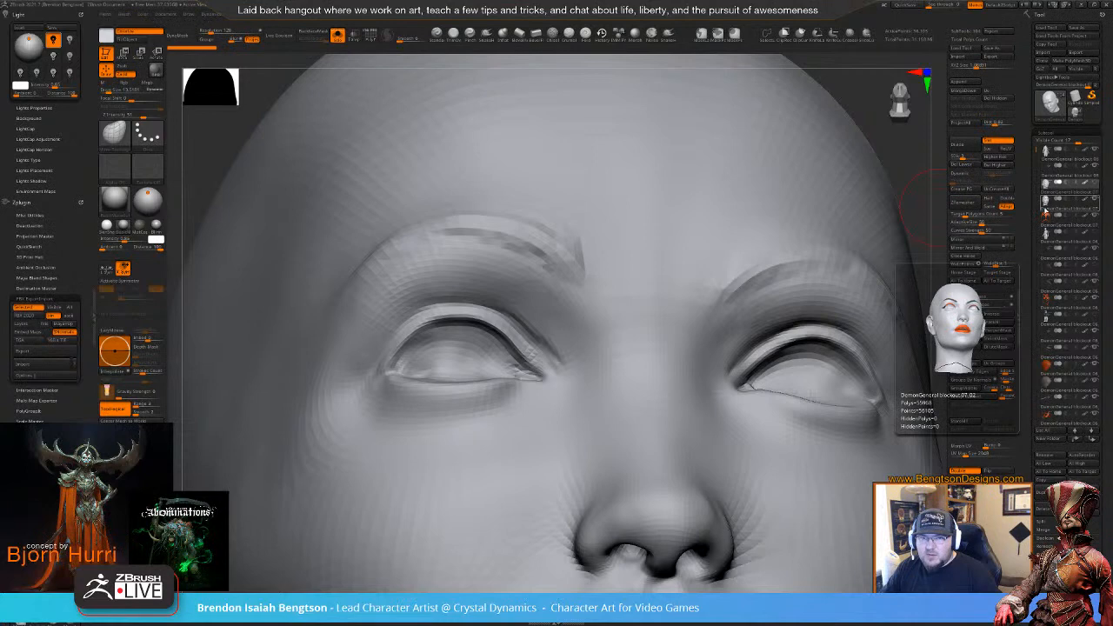
left_click(1044, 211)
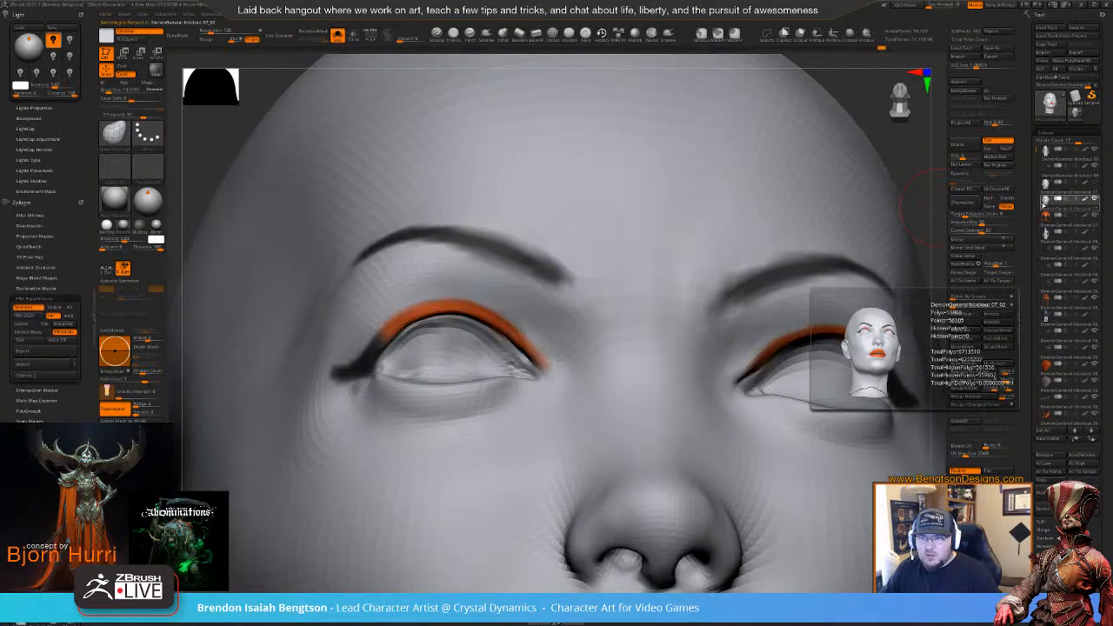
- Subdivide the isolated head mesh to give the painted eye makeup a finer resolution
key("f")
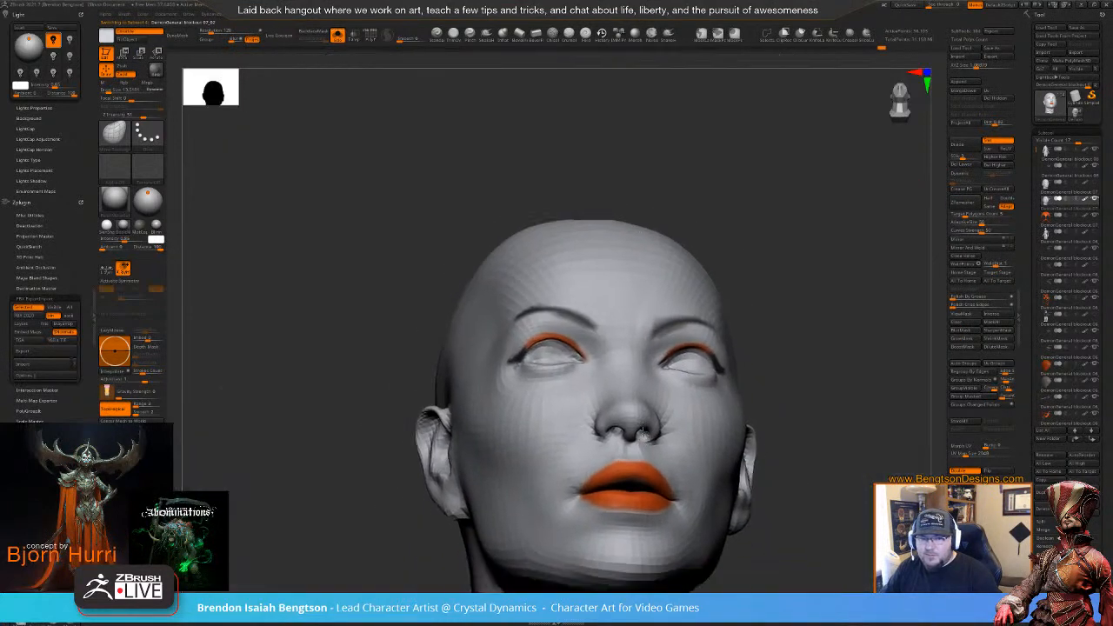
right_click_drag(642, 432, 684, 290)
right_click_drag(522, 270, 466, 282)
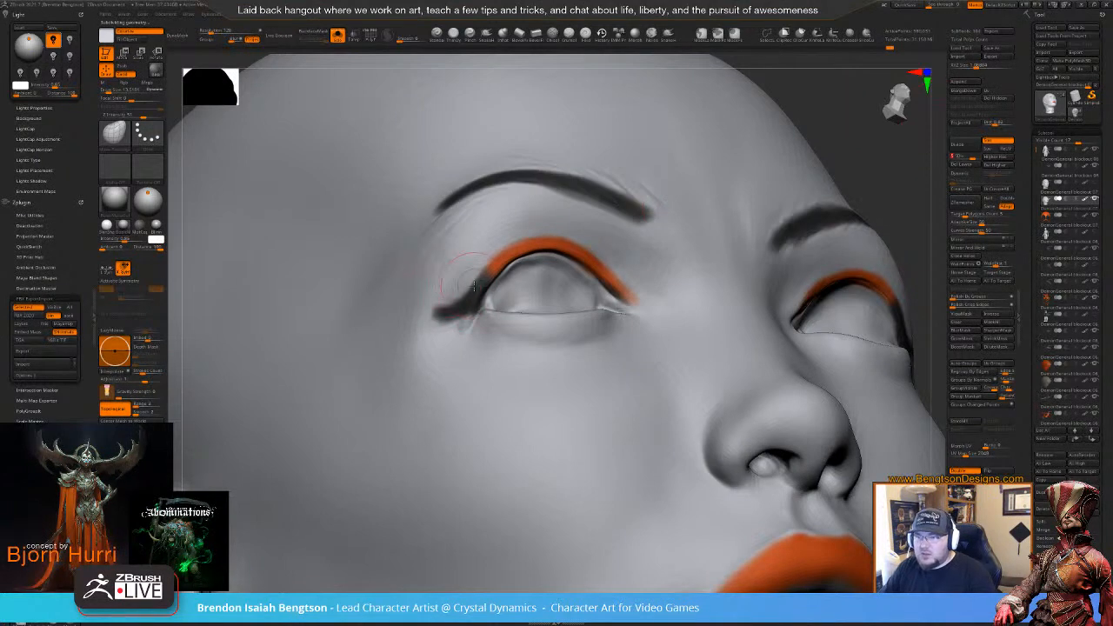
mouse_move(641, 249)
right_mouse_down()
mouse_move(646, 267)
mouse_move(660, 243)
right_mouse_up()
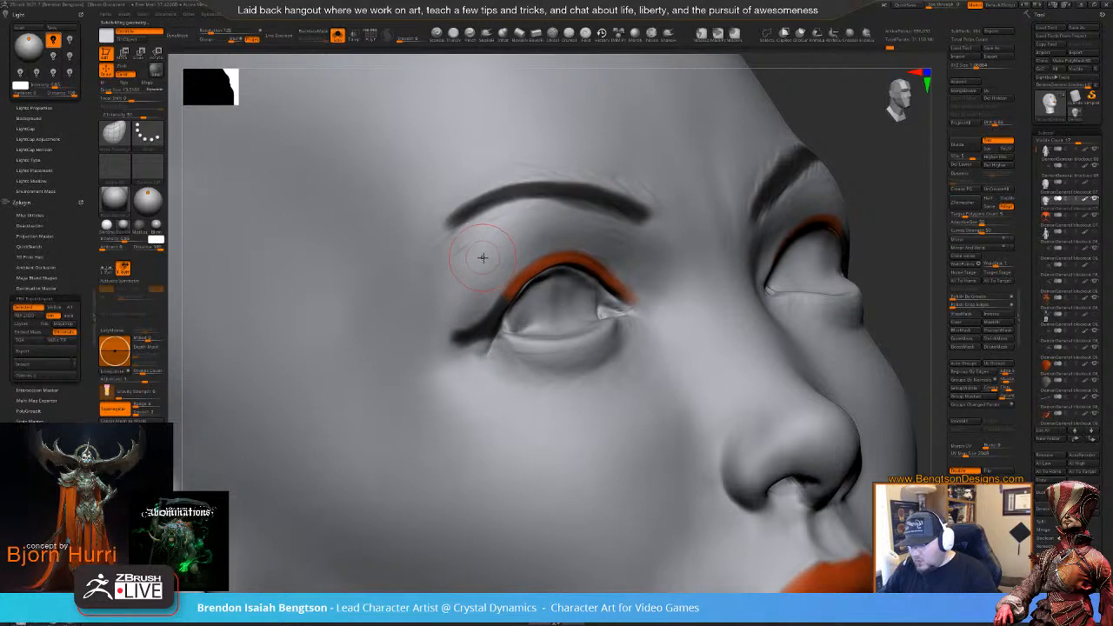
- Clean up the dark eyeliner with the Standard brush, tapering the wings at both outer eye corners to sharp points
key("space")
left_click_drag(484, 286, 479, 288)
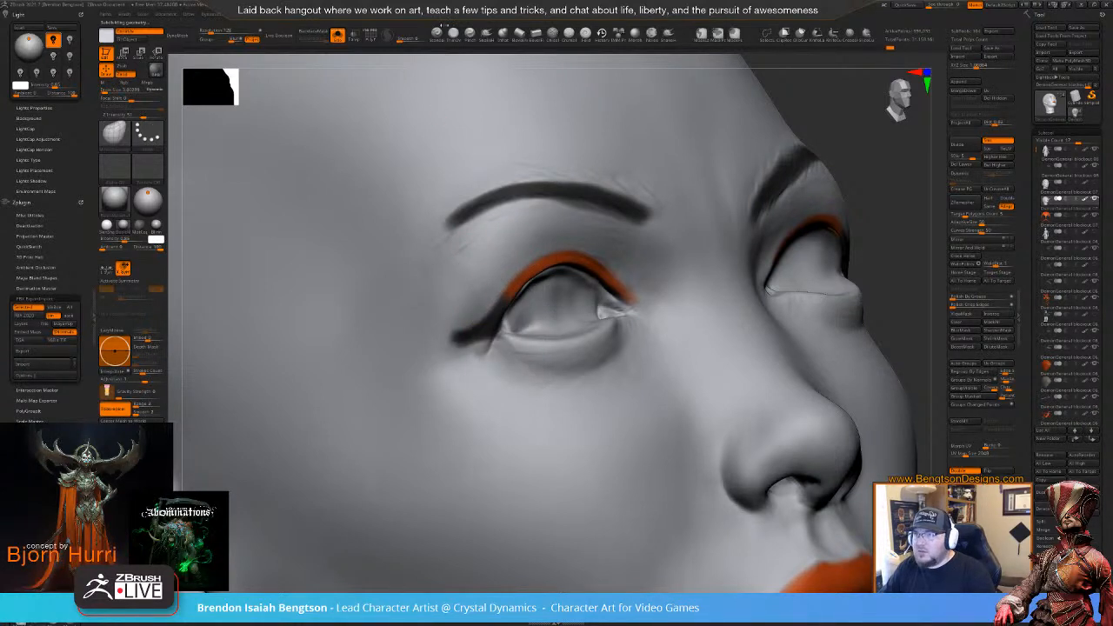
left_click(438, 34)
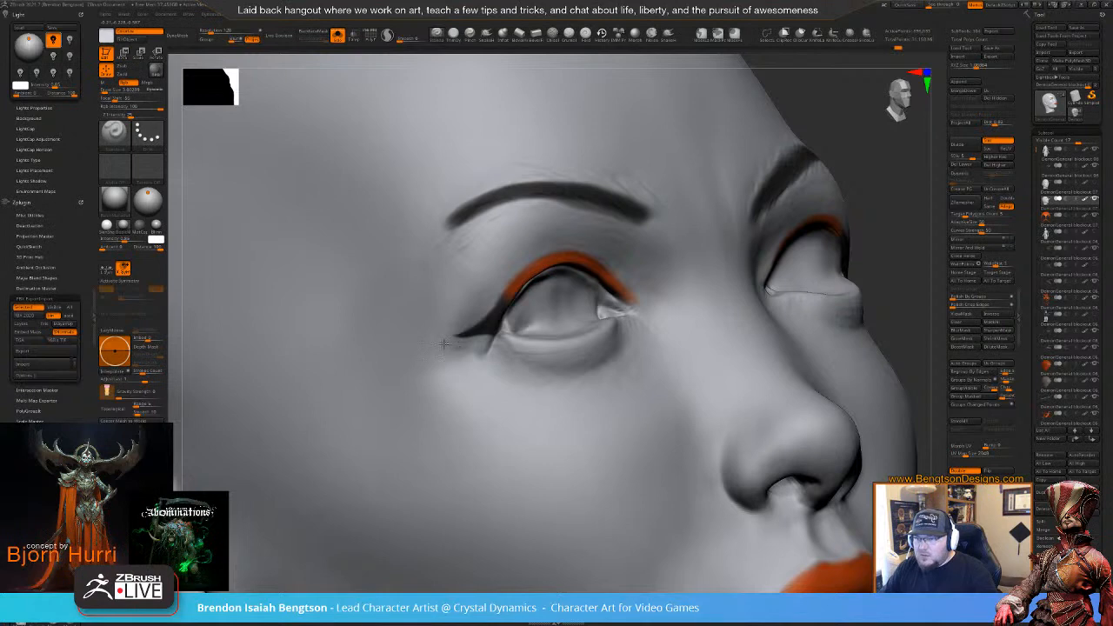
right_click_drag(809, 282, 659, 250)
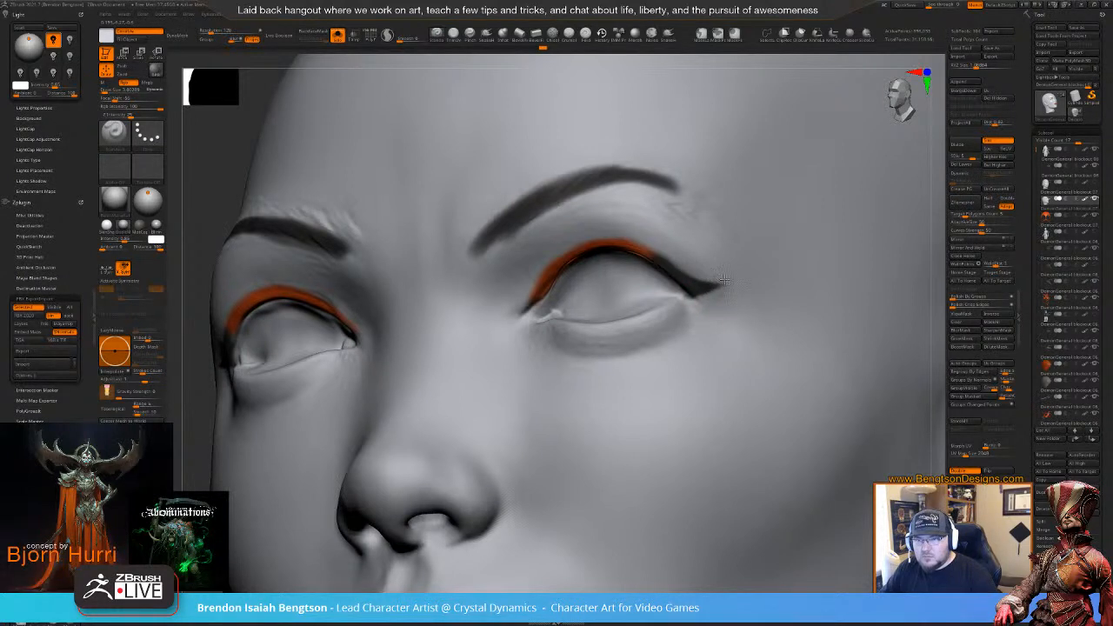
right_click_drag(705, 325, 628, 461)
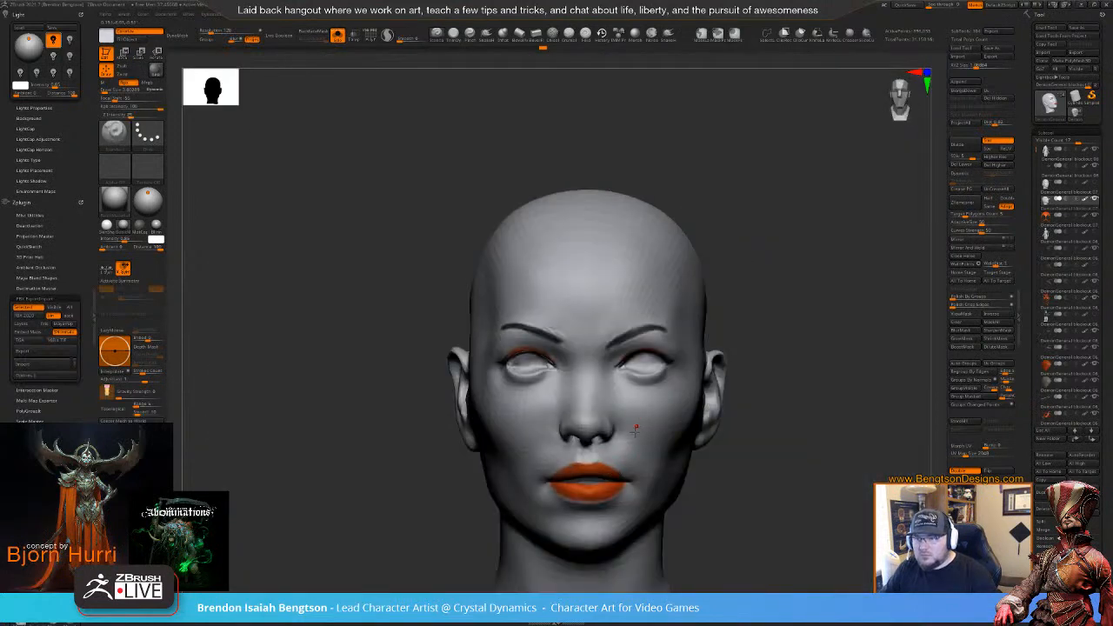
- Strengthen the orange eyeshadow on both upper eyelids with the lips' color and clean its edges with skin color
right_click_drag(614, 421, 645, 315, "alt")
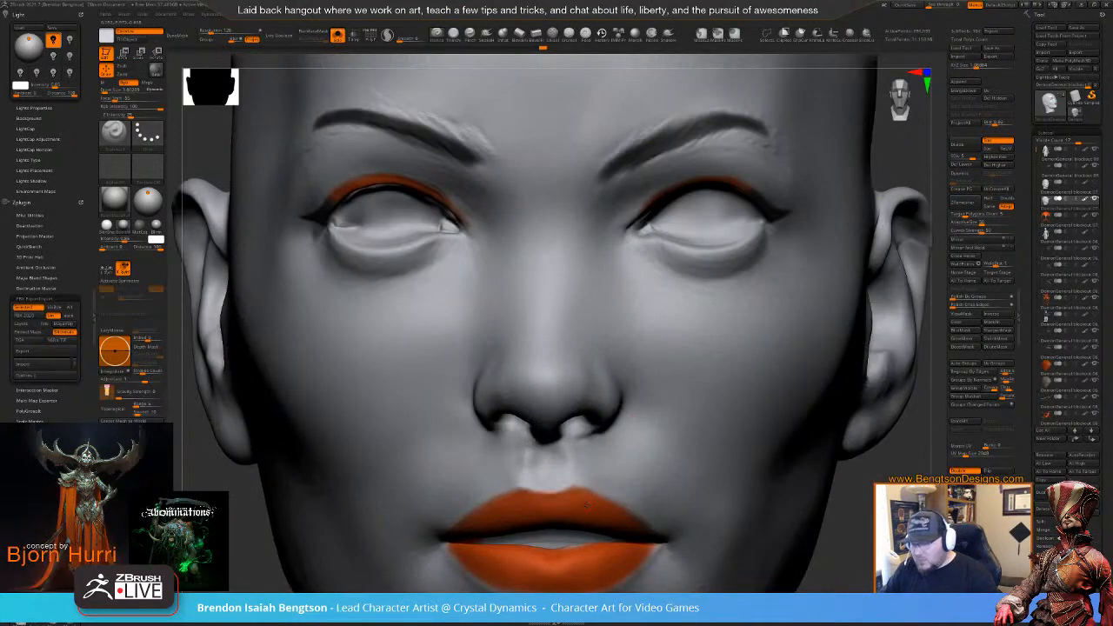
key("c")
right_click_drag(714, 169, 607, 253)
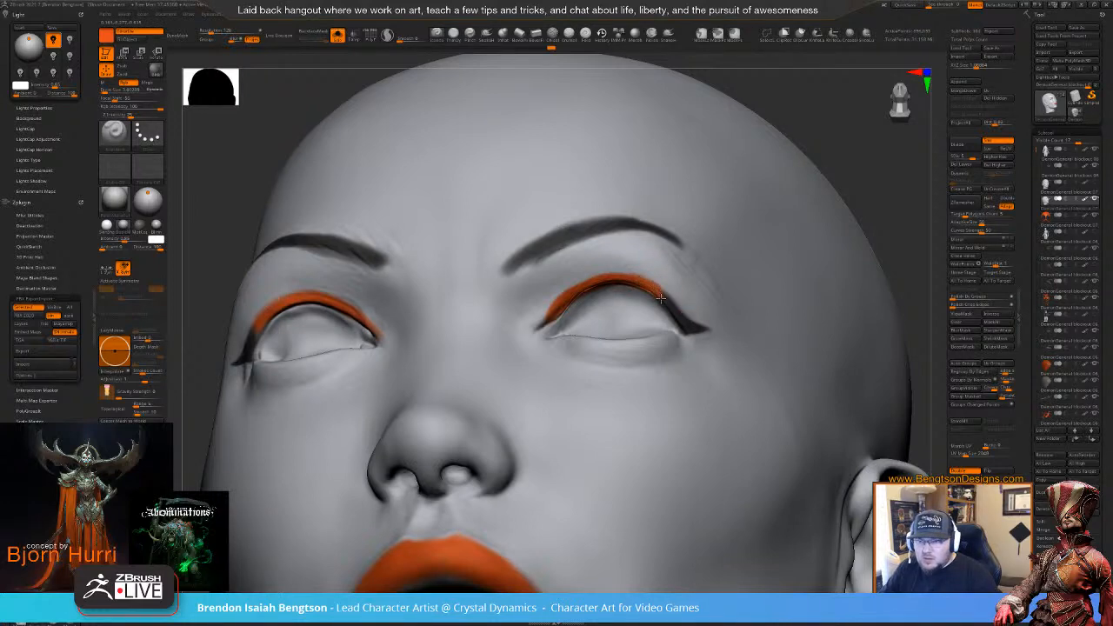
mouse_move(654, 315)
right_mouse_down()
mouse_move(556, 322)
mouse_move(475, 282)
right_mouse_up()
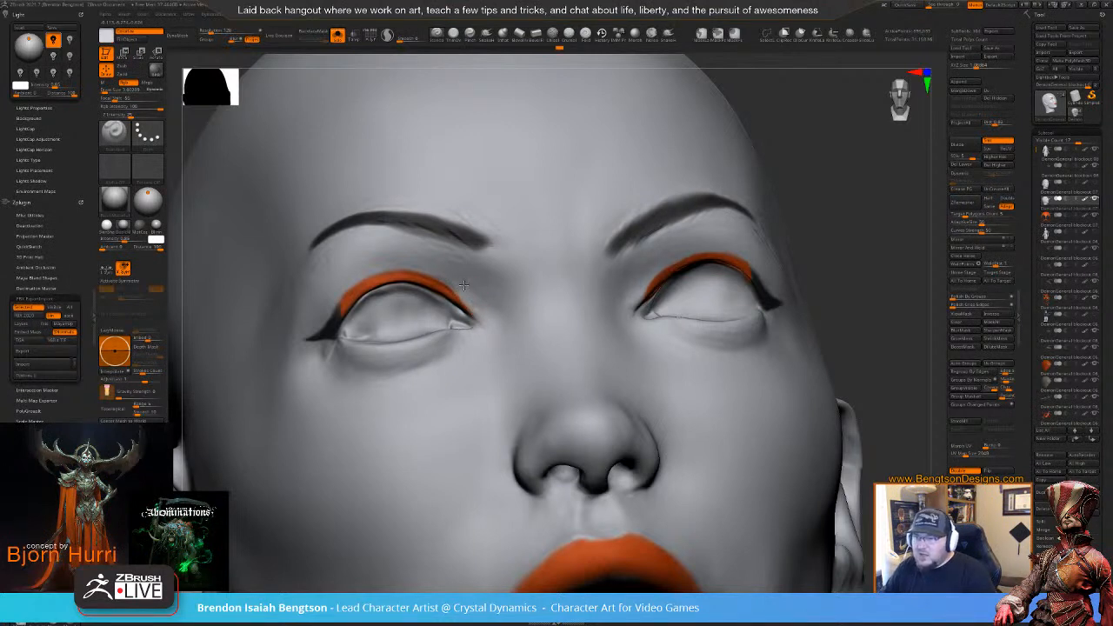
right_click_drag(682, 371, 663, 360)
right_click_drag(647, 267, 696, 266)
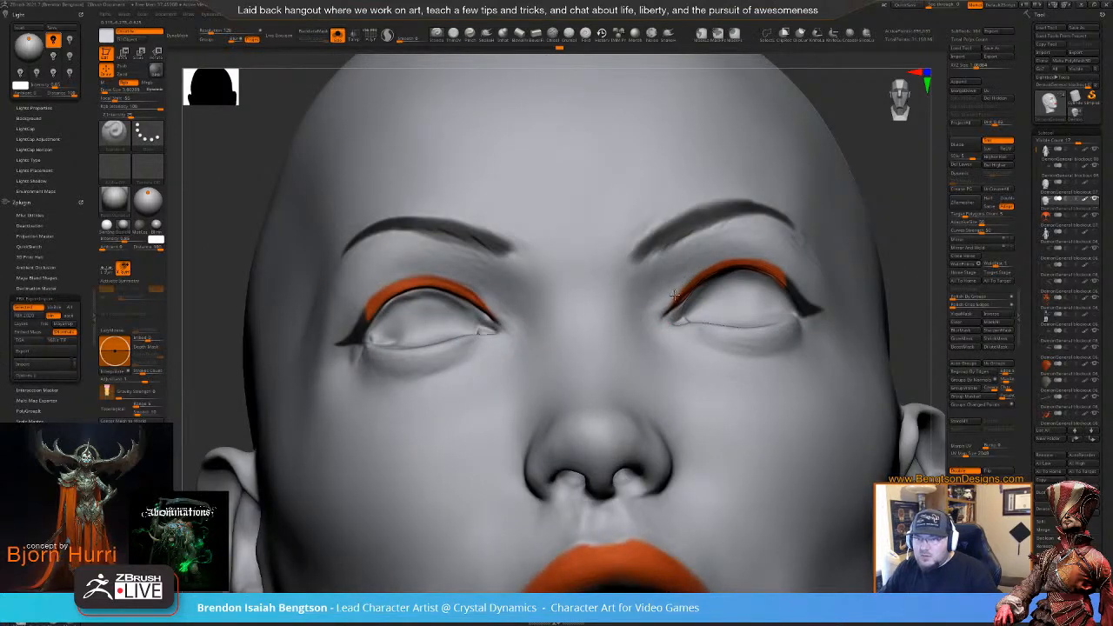
- Show the full figure around the painted head again
right_click_drag(649, 354, 678, 218, "alt")
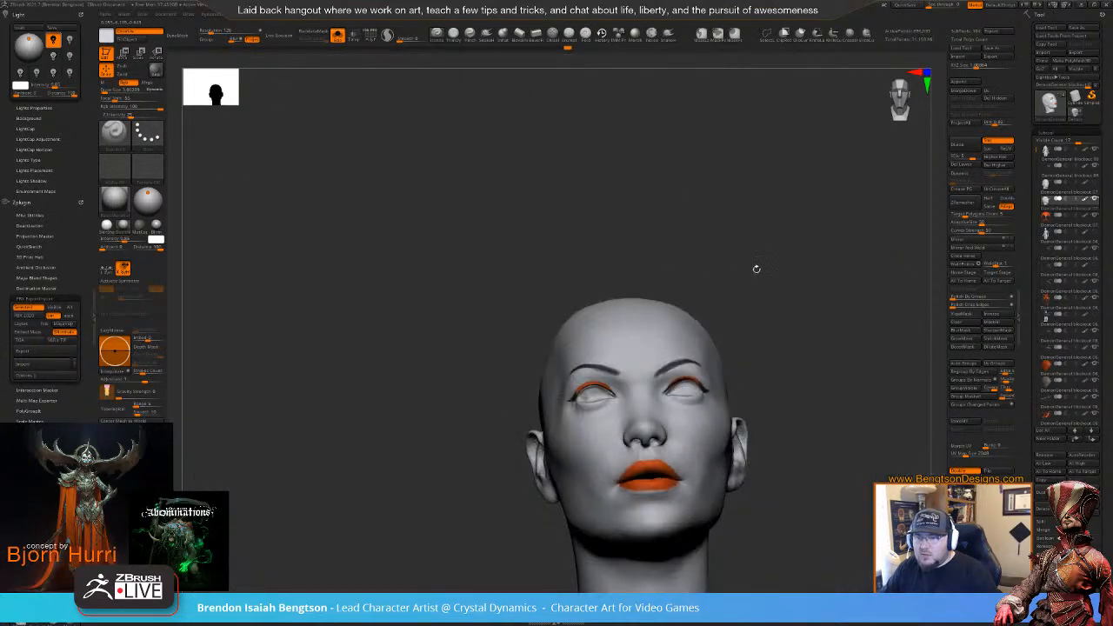
right_click_drag(755, 269, 788, 287, "shift")
key("shift+alt+s")
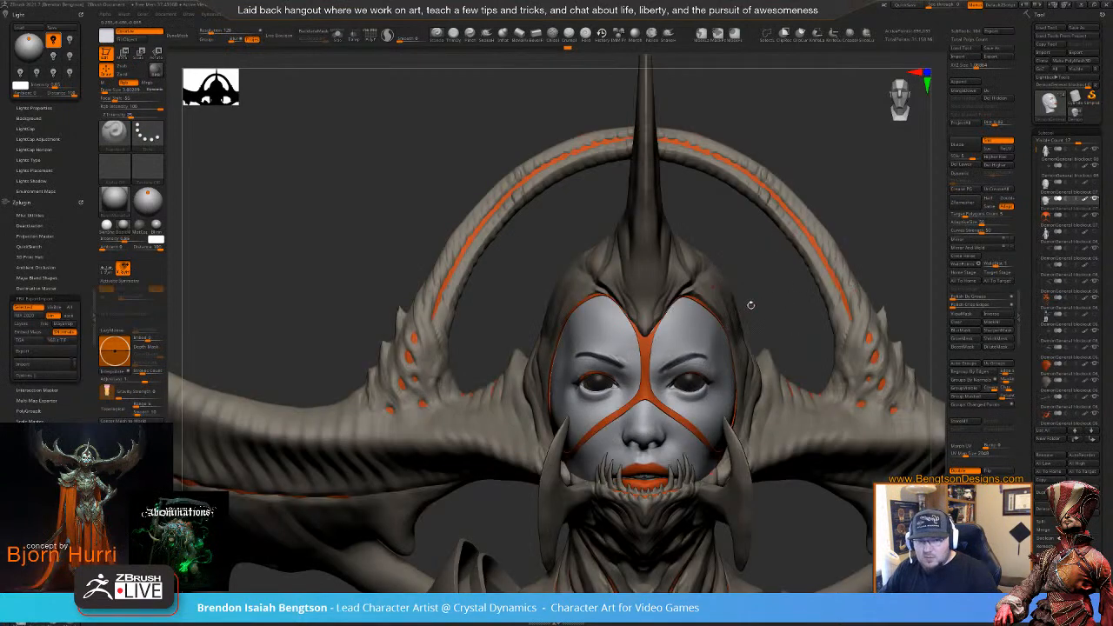
right_click_drag(835, 348, 655, 346, "alt")
key("f")
mouse_move(536, 353)
right_mouse_down()
mouse_move(517, 356)
mouse_move(528, 359)
right_mouse_up()
- Select the large curved tusks beside the jaw and sculpt refinements into their surfaces
right_click_drag(512, 318, 623, 285, "alt")
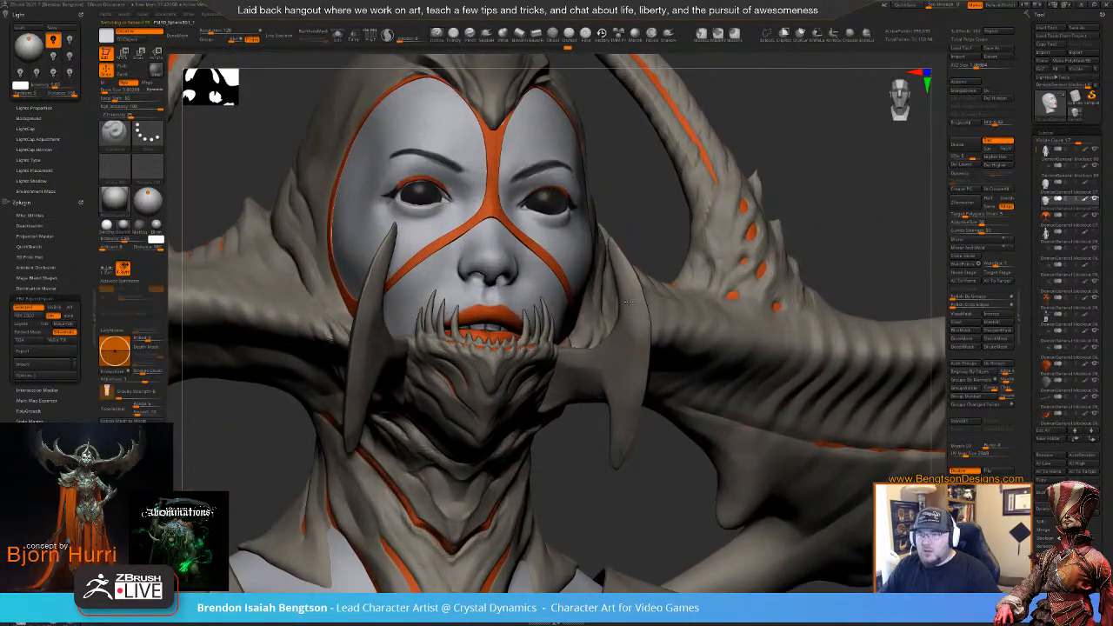
key("space")
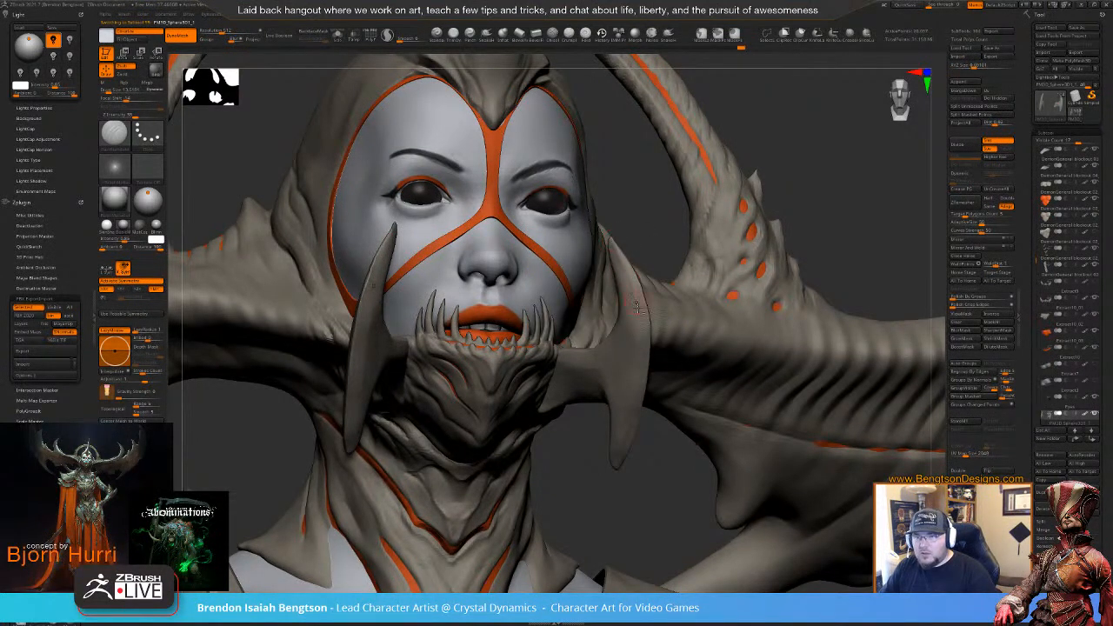
right_click_drag(639, 299, 656, 216, "alt")
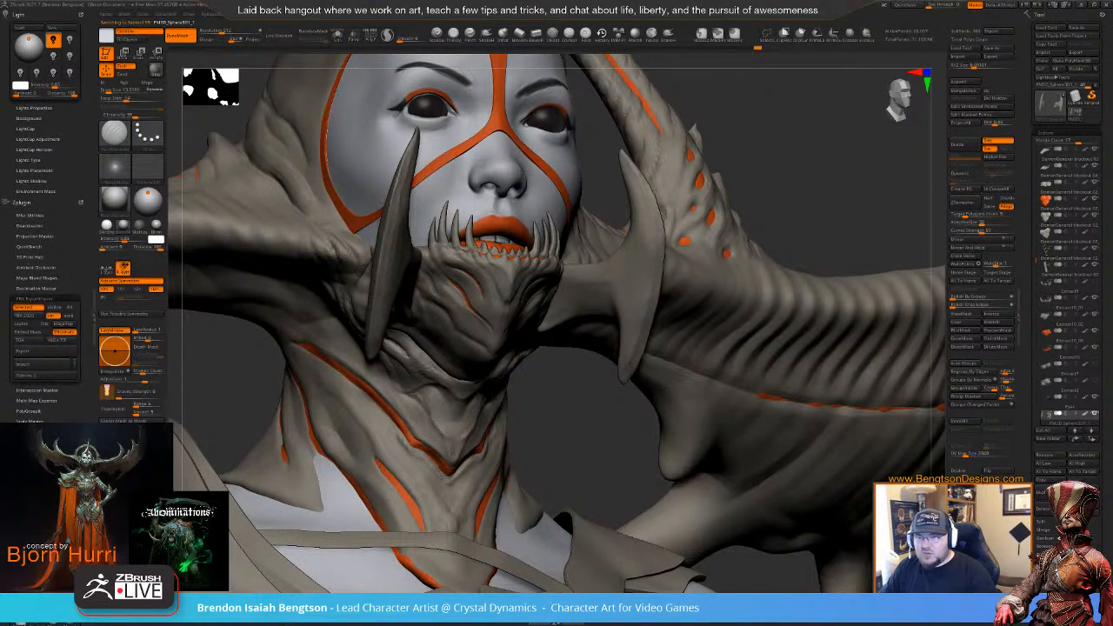
right_click_drag(613, 426, 512, 217)
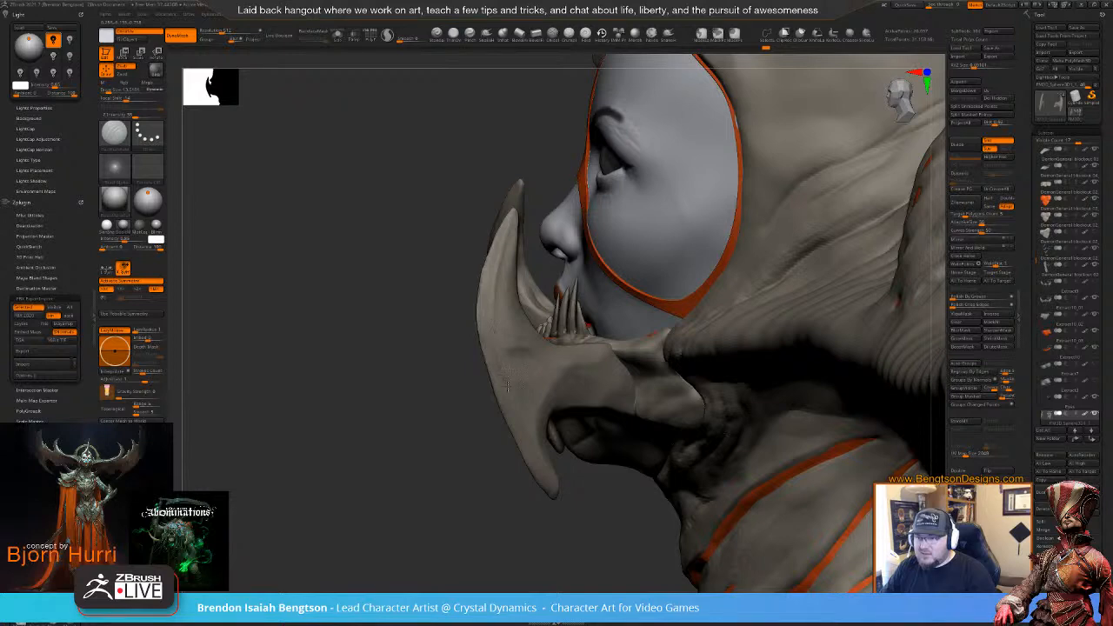
mouse_move(452, 464)
left_mouse_down()
mouse_move(496, 404)
mouse_move(533, 283)
mouse_move(527, 294)
mouse_move(524, 263)
mouse_move(529, 274)
left_mouse_up()
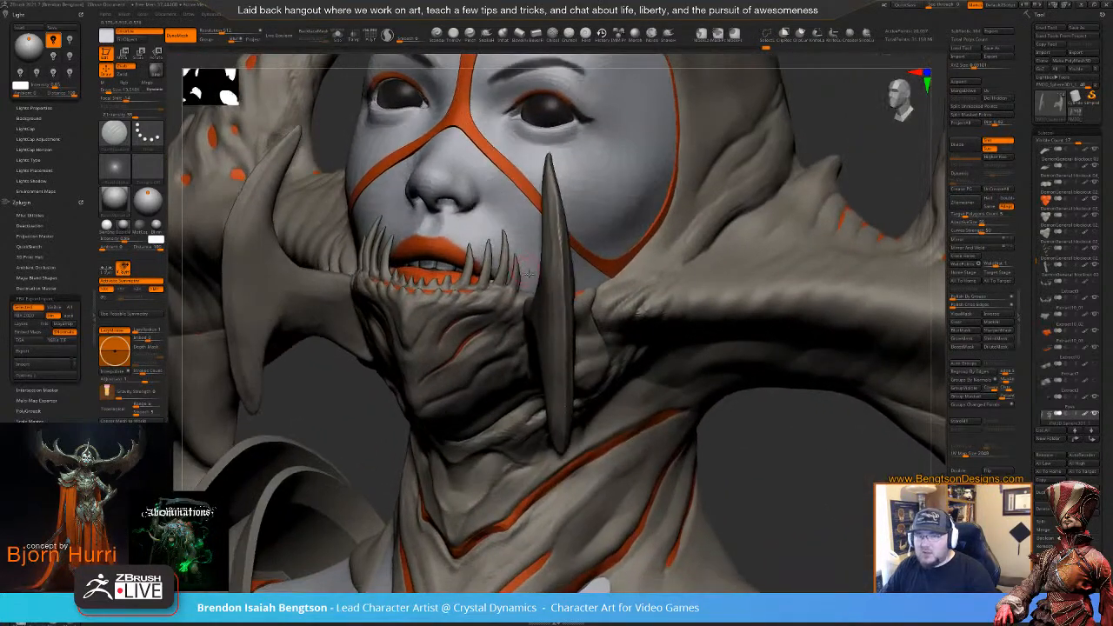
- Select the orange trim beside the jaw hinge and push its protruding edge back with the Move Topological brush
mouse_move(604, 338)
left_mouse_down()
mouse_move(561, 350)
mouse_move(570, 340)
mouse_move(549, 339)
mouse_move(639, 297)
left_mouse_up()
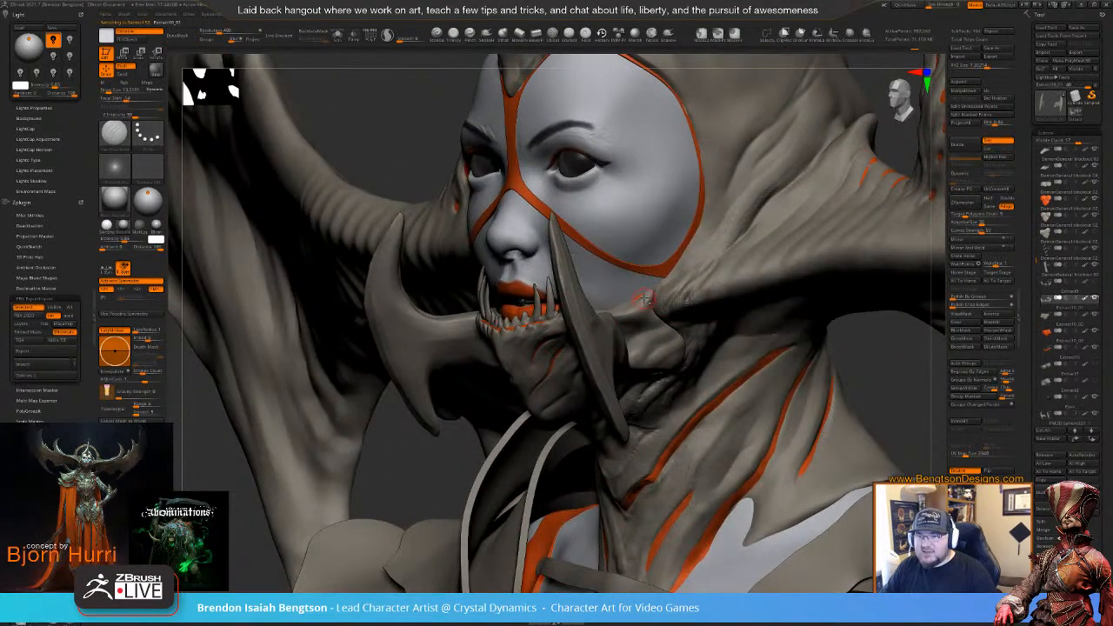
left_click(638, 297, "alt")
key("b")
key("m")
key("t")
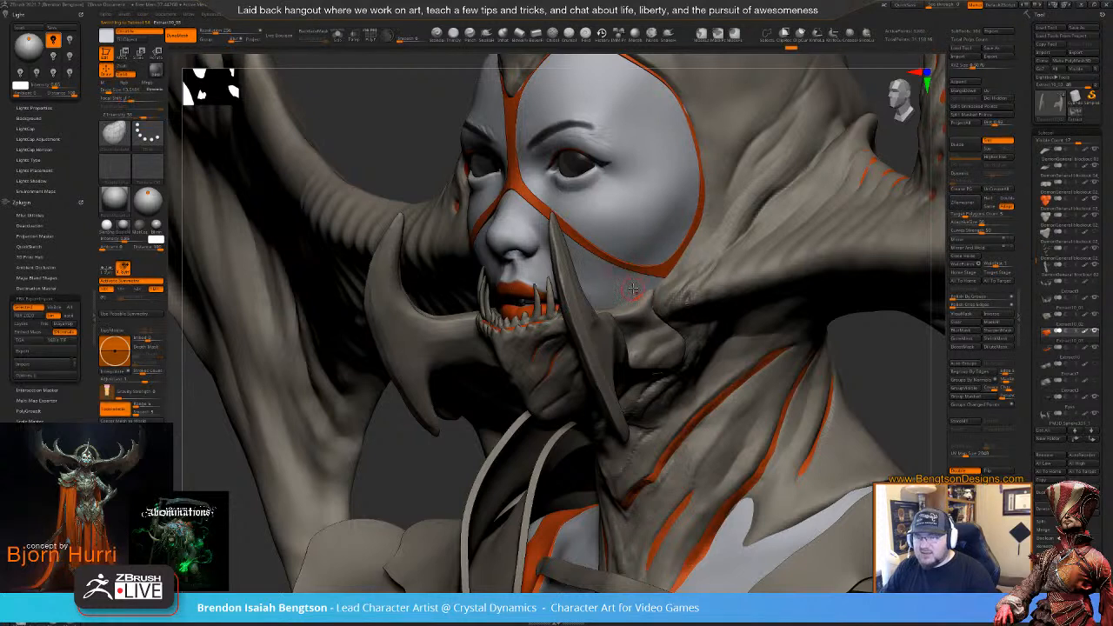
key("space")
left_click(638, 289)
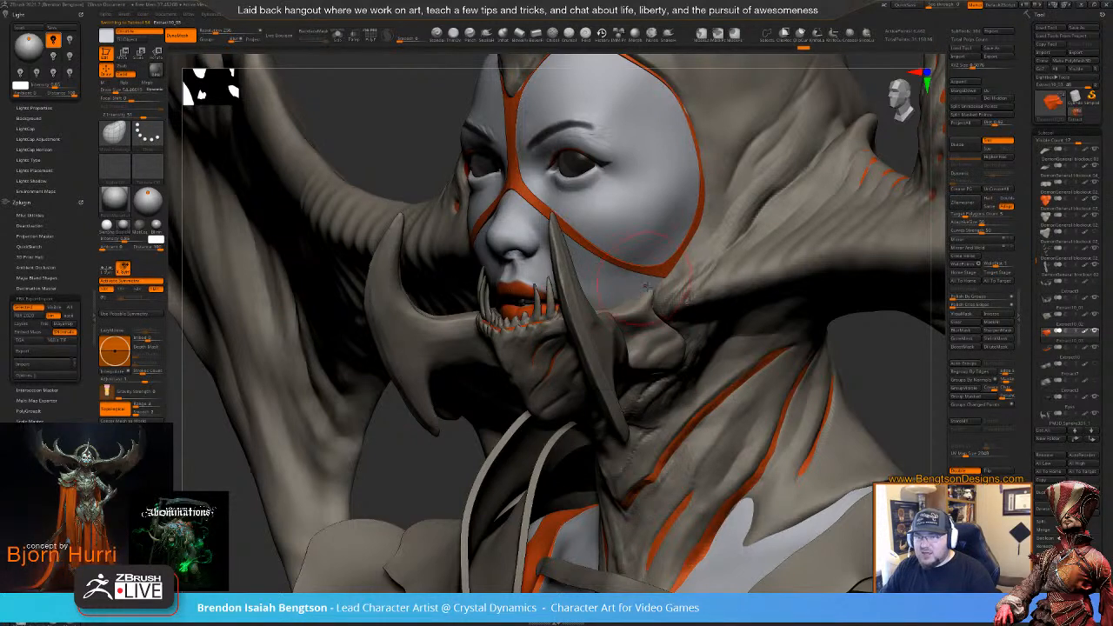
- Refine the fold where the jaw guard meets the hood with the Dam Standard brush, undoing the last unwanted change
key("b")
key("d")
key("s")
key("space")
left_click(648, 306)
mouse_move(648, 306)
right_mouse_down()
mouse_move(649, 322)
mouse_move(652, 295)
right_mouse_up()
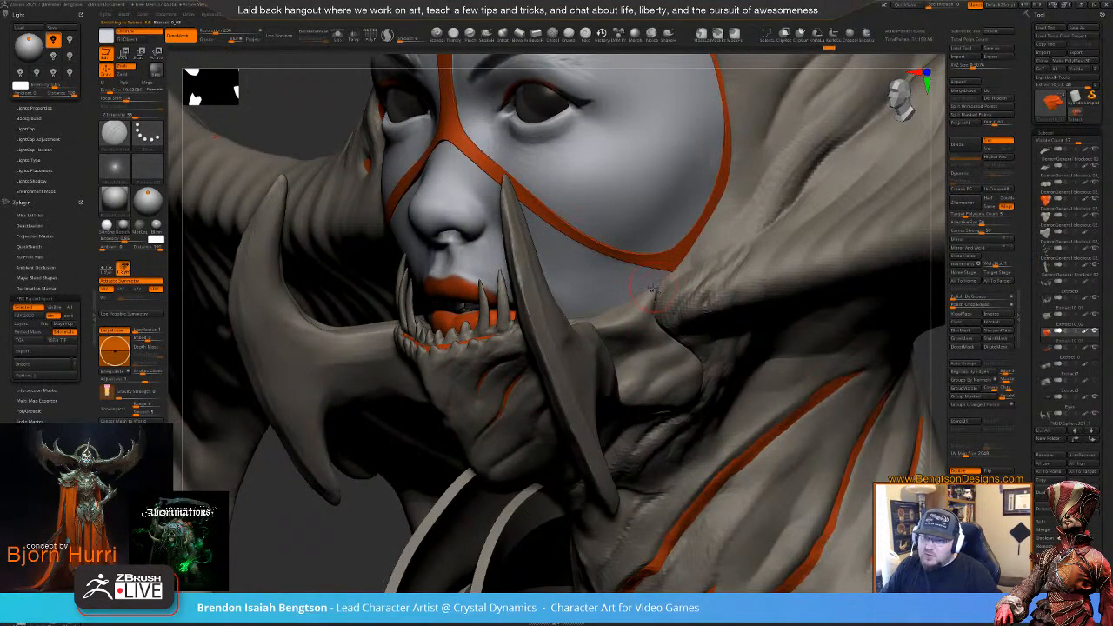
key("ctrl+z")
left_click(629, 225, "alt")
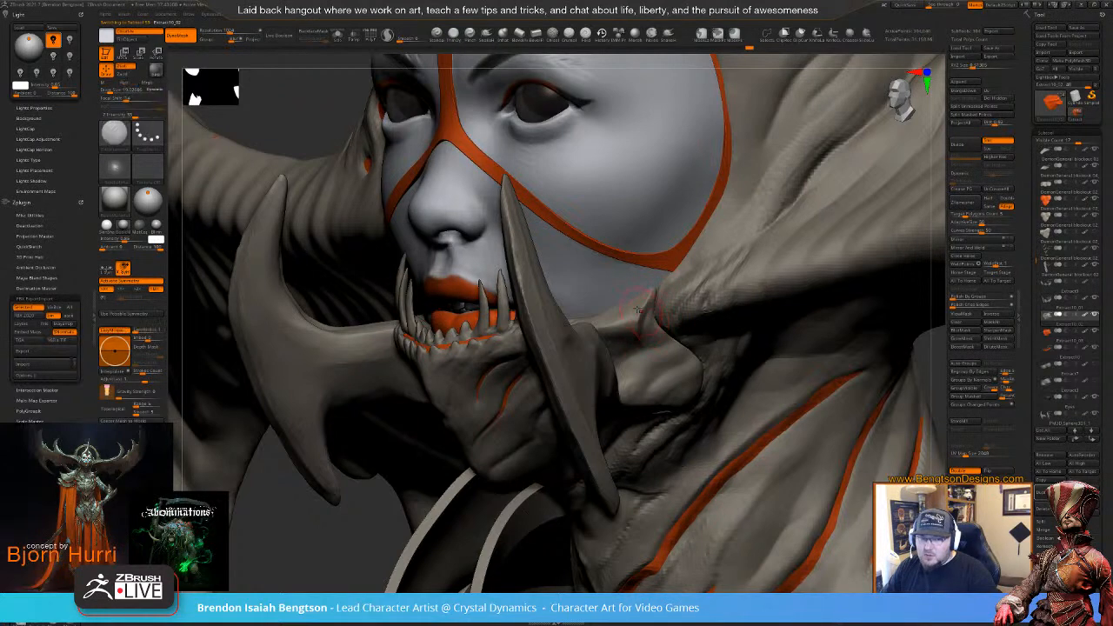
key("f")
right_click_drag(642, 353, 580, 340)
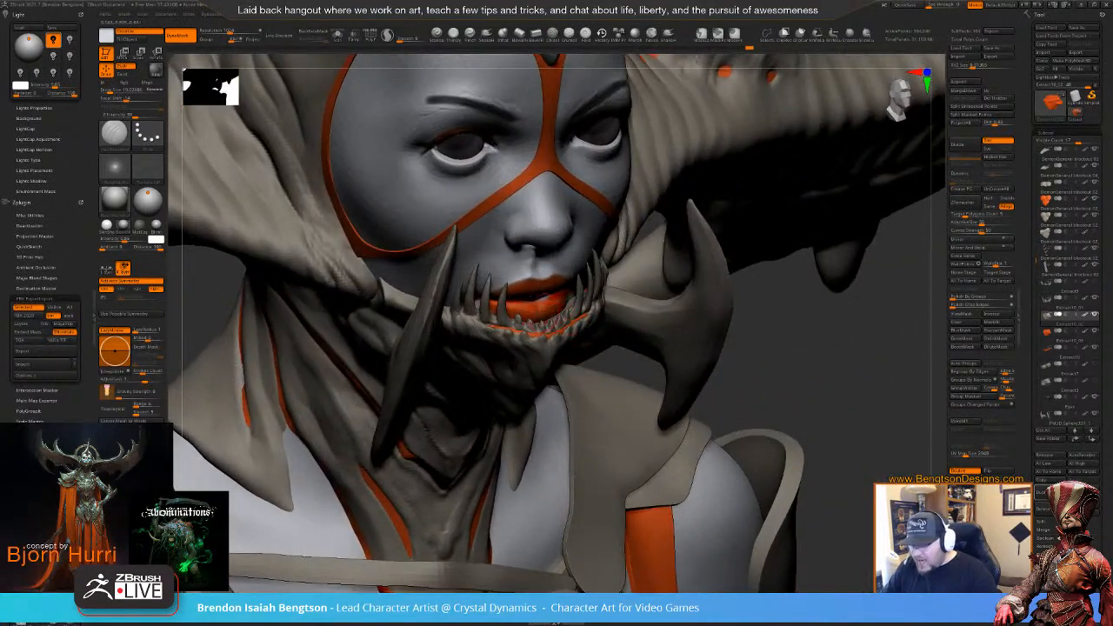
- Isolate the head and paint the orange lip color cleanly along both lips and into the mouth corners
left_click(553, 235, "alt")
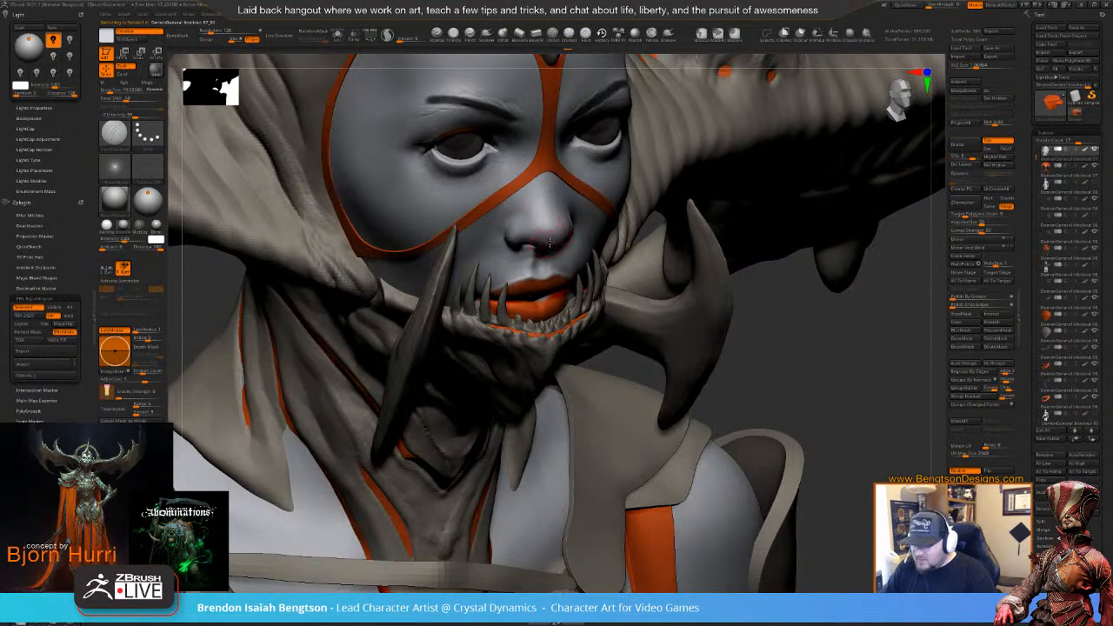
key("shift+s")
right_click_drag(542, 273, 564, 337, "ctrl")
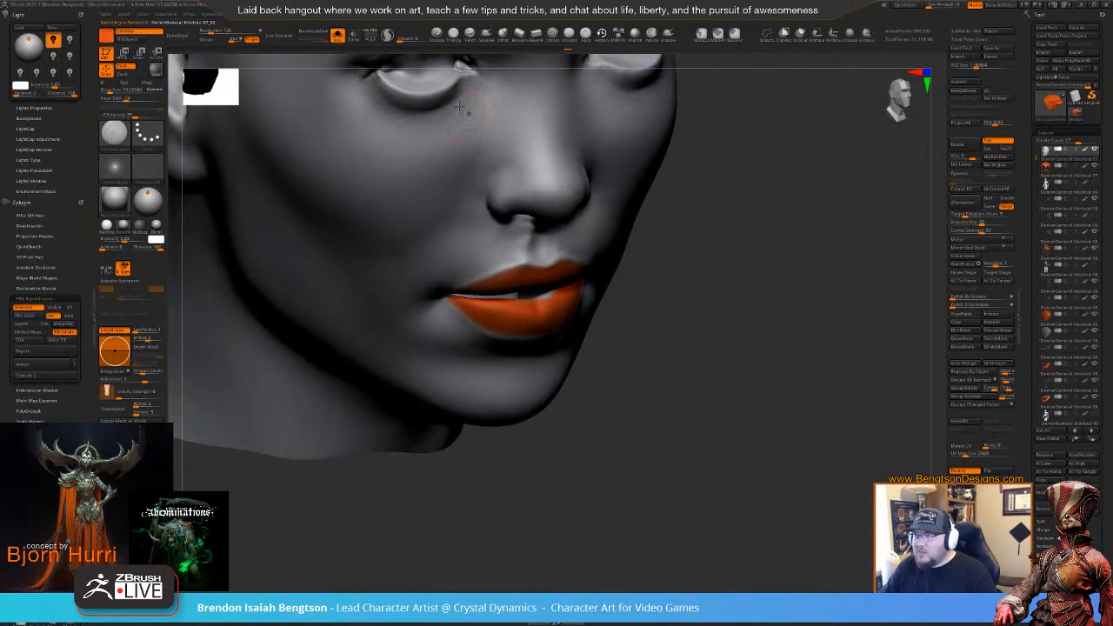
left_click(435, 35)
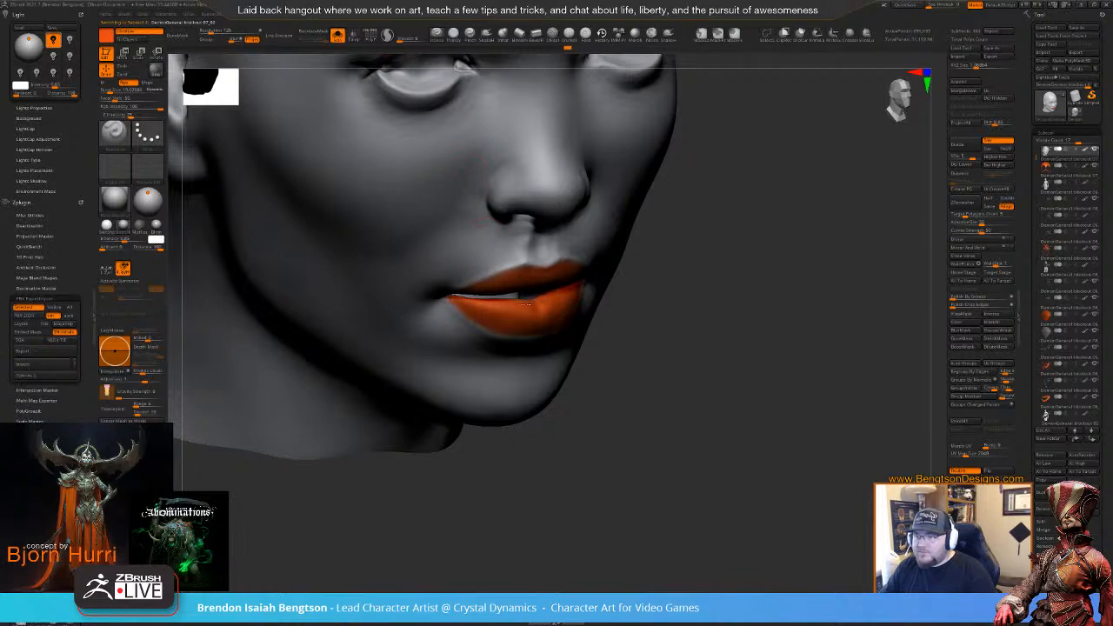
mouse_move(529, 310)
right_mouse_down()
mouse_move(548, 316)
mouse_move(533, 323)
mouse_move(527, 263)
right_mouse_up()
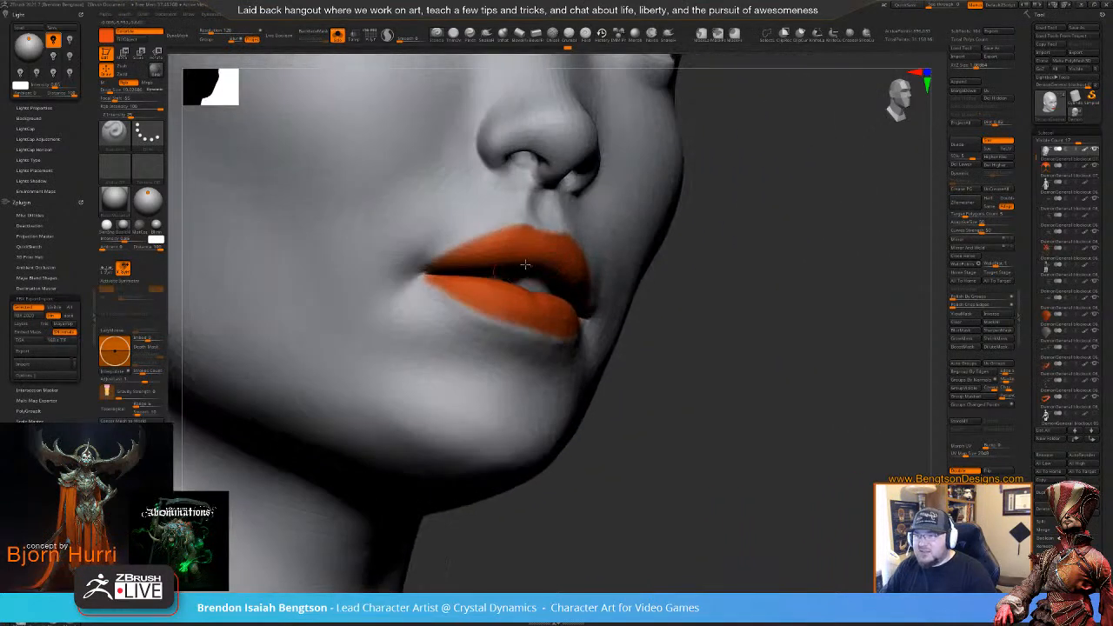
key("space")
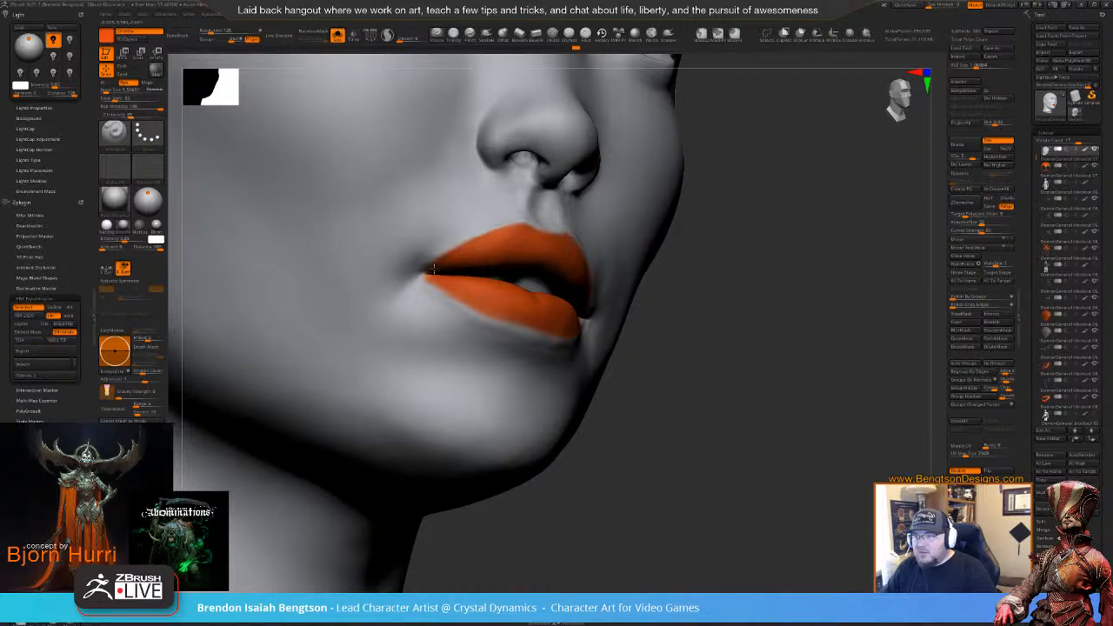
right_click_drag(576, 259, 509, 245)
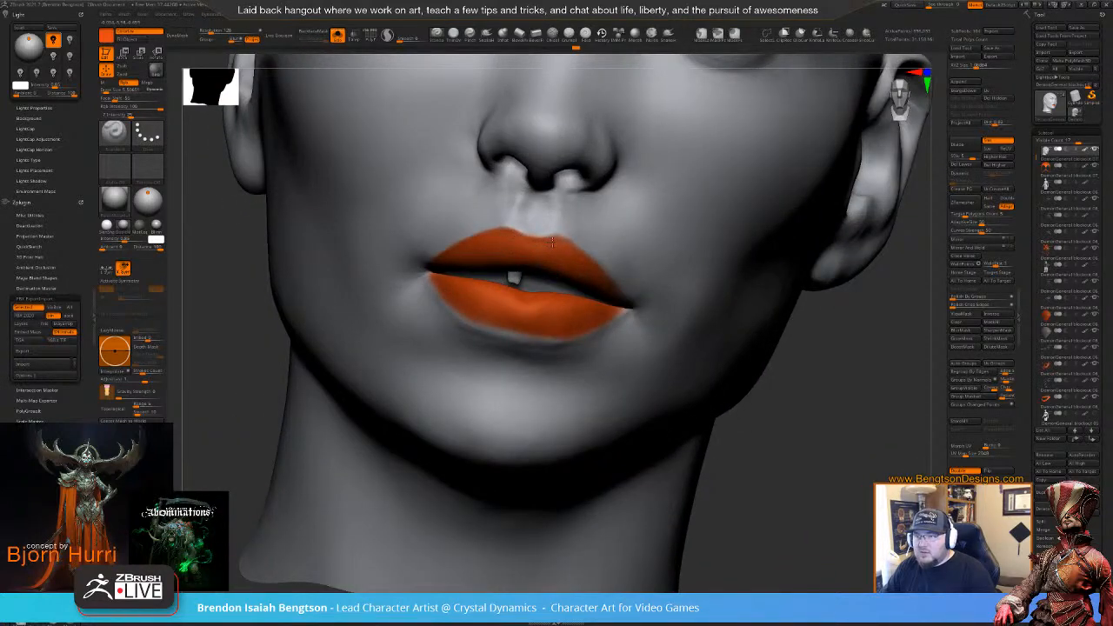
right_click_drag(609, 296, 563, 287)
- Isolate the mouth area of the head and paint skin color over the excess orange inside the lower lip
mouse_move(579, 193)
left_mouse_down("ctrl")
mouse_move(478, 244)
mouse_move(639, 422)
mouse_move(703, 150)
mouse_move(686, 136)
left_mouse_up("ctrl")
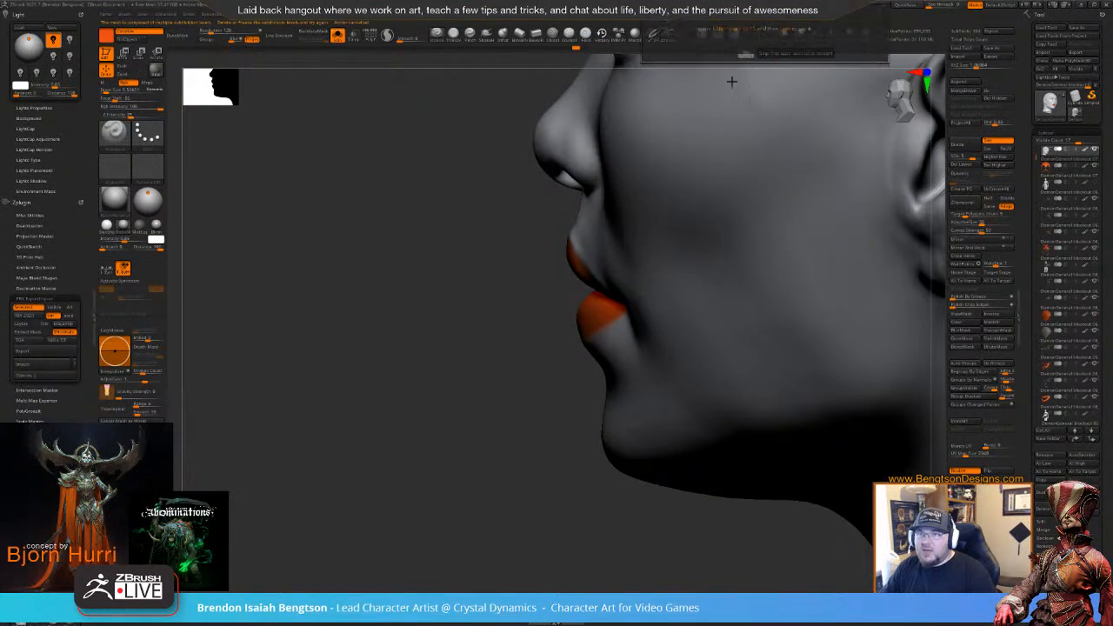
mouse_move(566, 207)
left_mouse_down("ctrl+shift")
mouse_move(469, 378)
mouse_move(739, 217)
mouse_move(565, 182)
left_mouse_up("ctrl+shift")
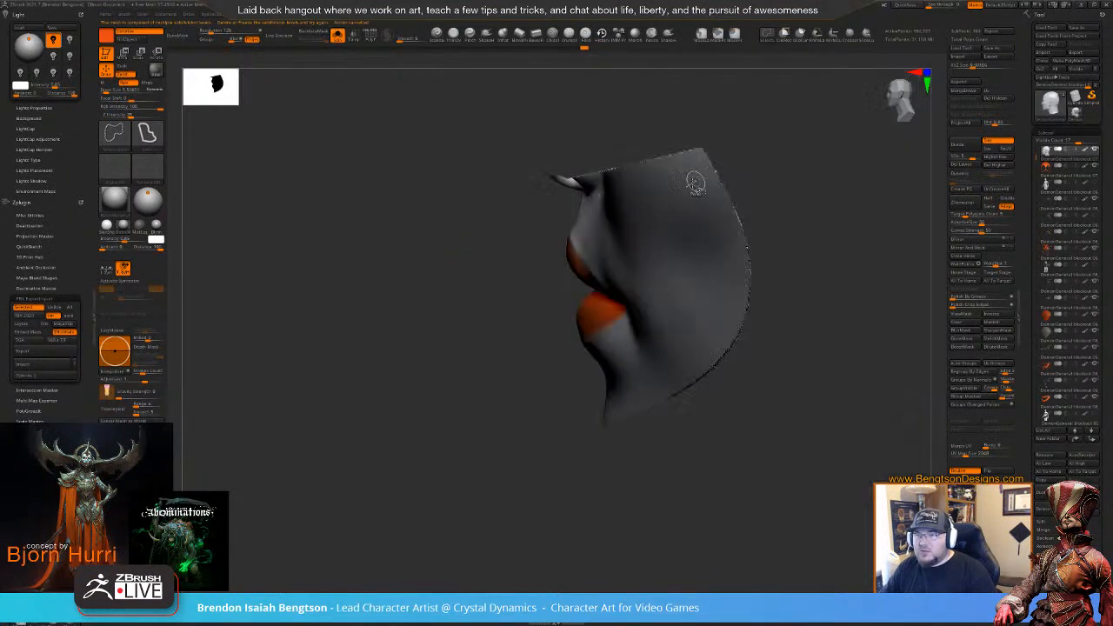
mouse_move(534, 378)
right_mouse_down()
mouse_move(608, 339)
mouse_move(571, 295)
mouse_move(570, 318)
mouse_move(640, 295)
right_mouse_up()
mouse_move(687, 362)
left_mouse_down()
mouse_move(652, 380)
mouse_move(687, 379)
mouse_move(528, 456)
left_mouse_up()
mouse_move(628, 429)
right_mouse_down()
mouse_move(629, 406)
mouse_move(626, 435)
mouse_move(638, 424)
right_mouse_up()
key("v")
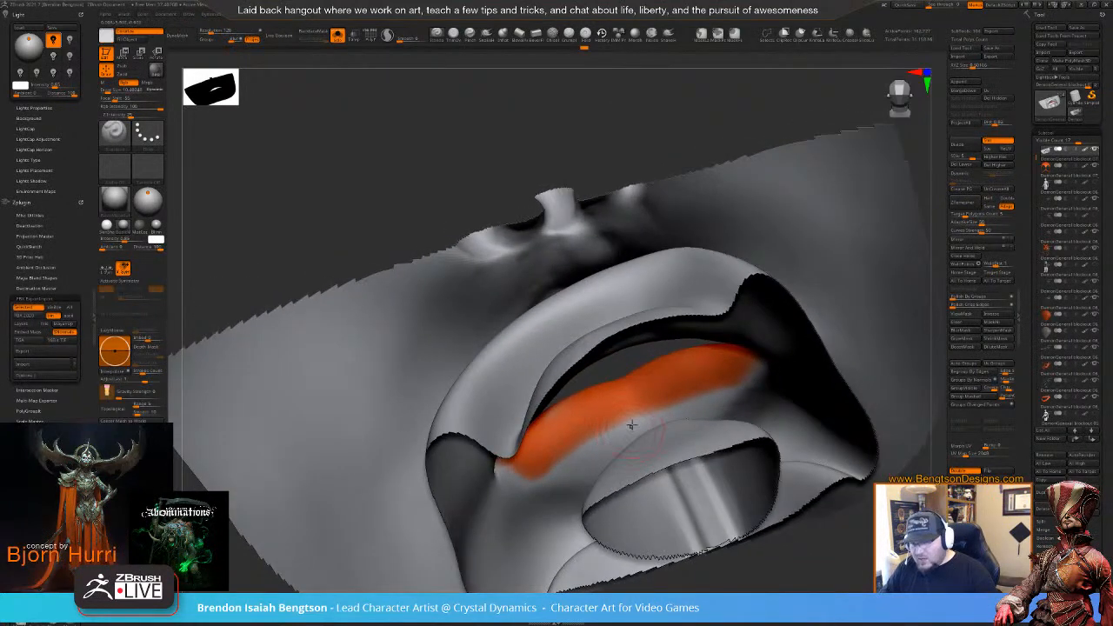
mouse_move(733, 369)
left_mouse_down()
mouse_move(613, 413)
mouse_move(525, 473)
left_mouse_up()
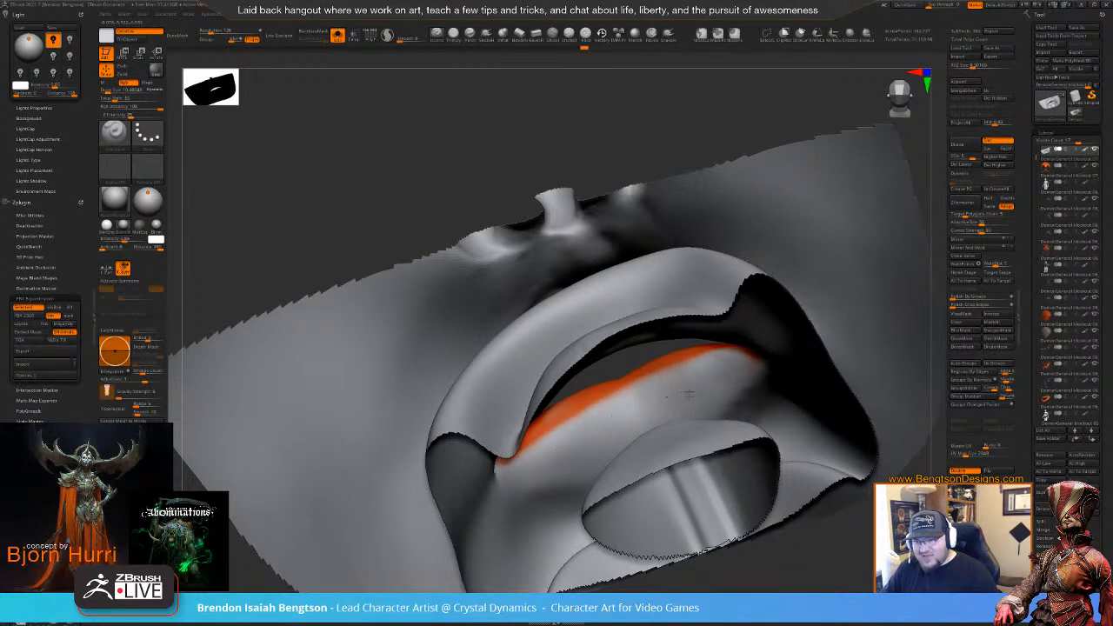
- Touch up the orange paint along the outer and inner edges of both lips, then show the whole head and figure again
mouse_move(729, 381)
right_mouse_down()
mouse_move(696, 392)
mouse_move(757, 375)
mouse_move(743, 428)
mouse_move(719, 400)
mouse_move(776, 405)
mouse_move(744, 388)
mouse_move(733, 397)
right_mouse_up()
key("space")
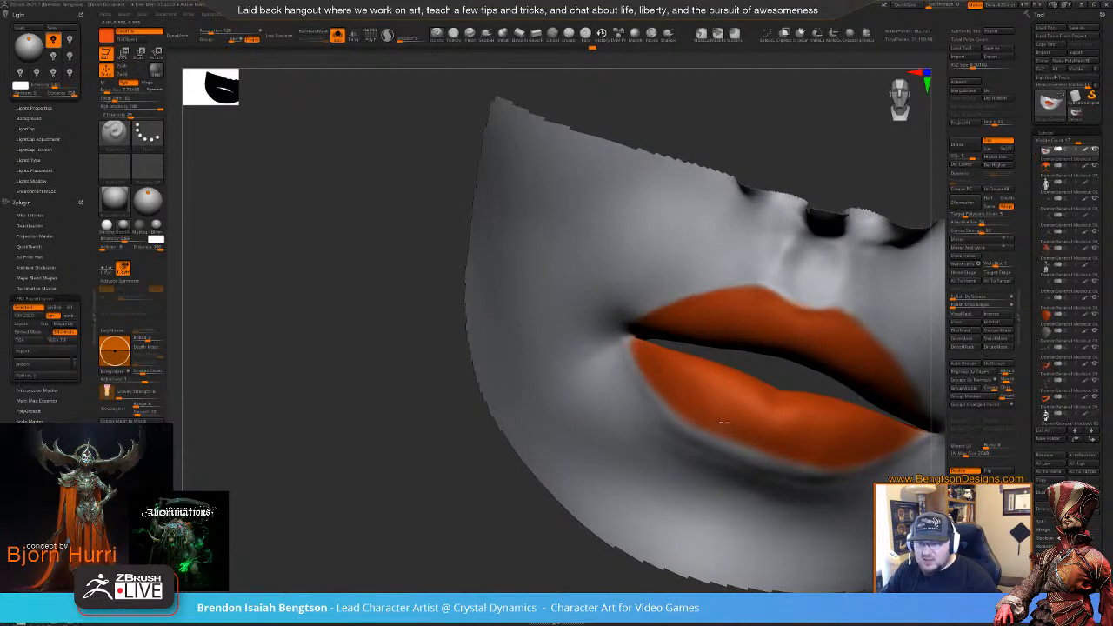
right_click_drag(796, 397, 623, 225)
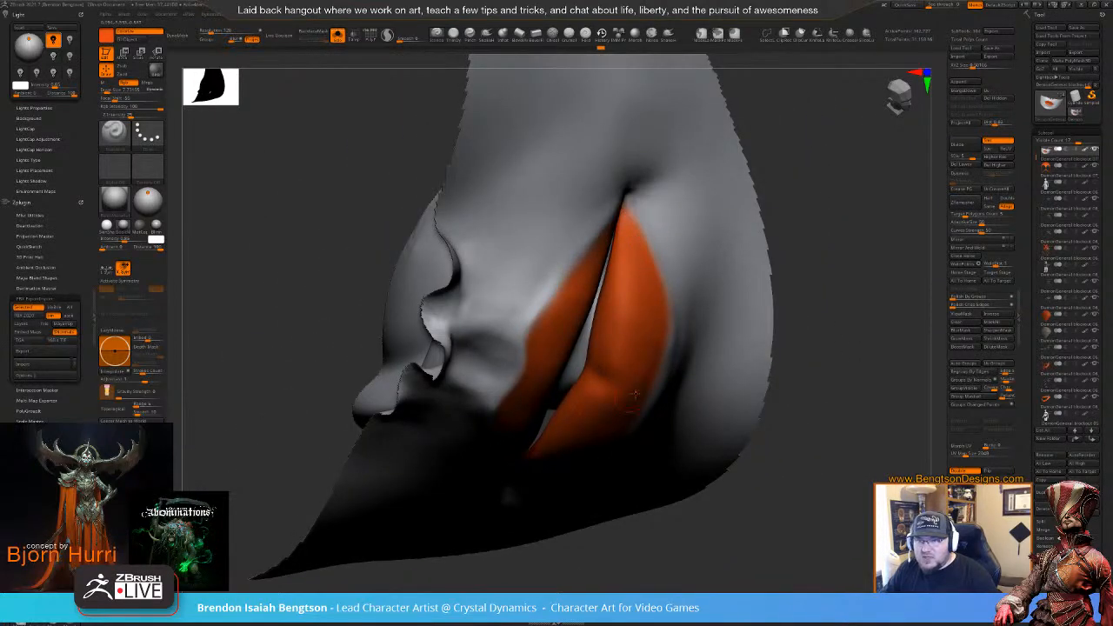
right_click_drag(633, 397, 823, 191)
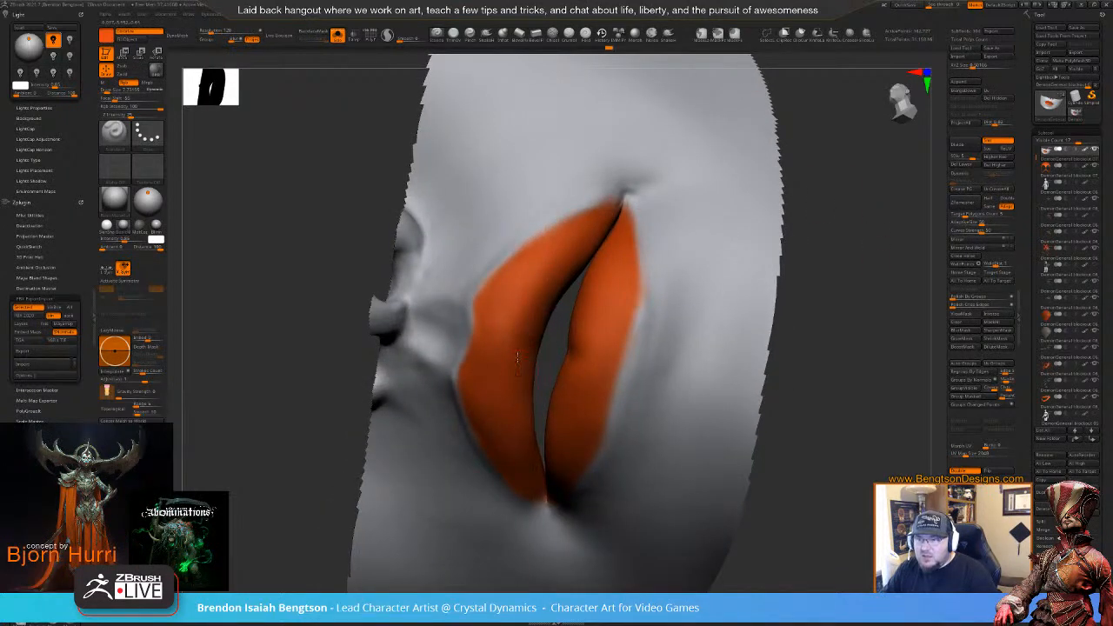
right_click_drag(517, 357, 770, 326)
key("shift+s")
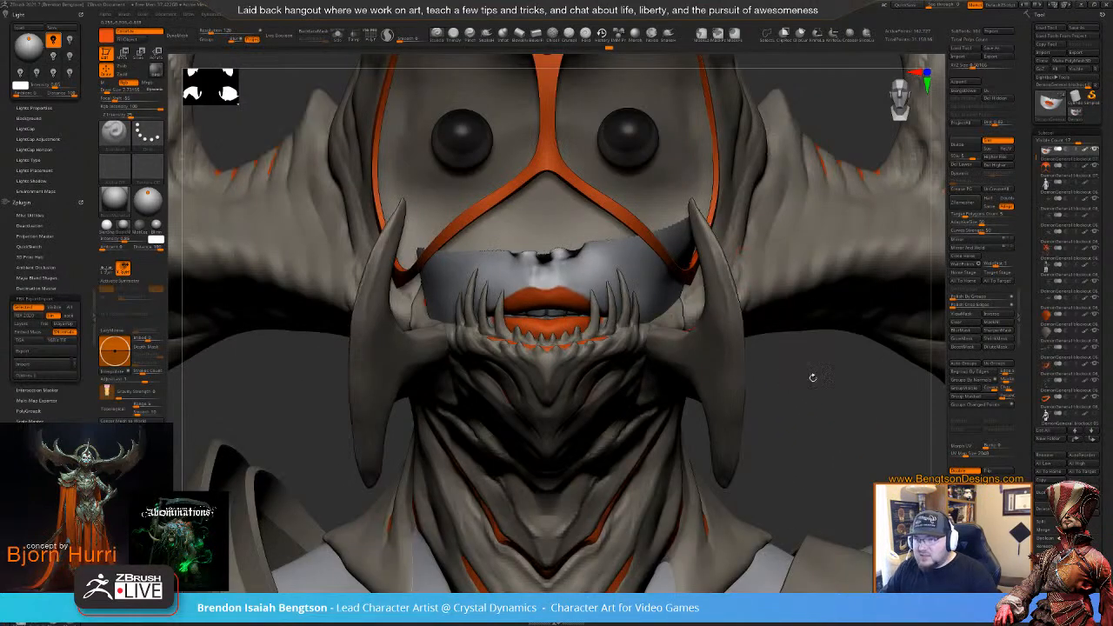
left_click(840, 393, "ctrl+shift")
- Select the hood piece at the jaw hinge and sculpt its folds with the Dam Standard brush
mouse_move(820, 363)
right_mouse_down("ctrl")
mouse_move(808, 287)
mouse_move(787, 256)
mouse_move(821, 255)
mouse_move(775, 248)
mouse_move(775, 340)
right_mouse_up("ctrl")
left_click(596, 388, "alt")
key("space")
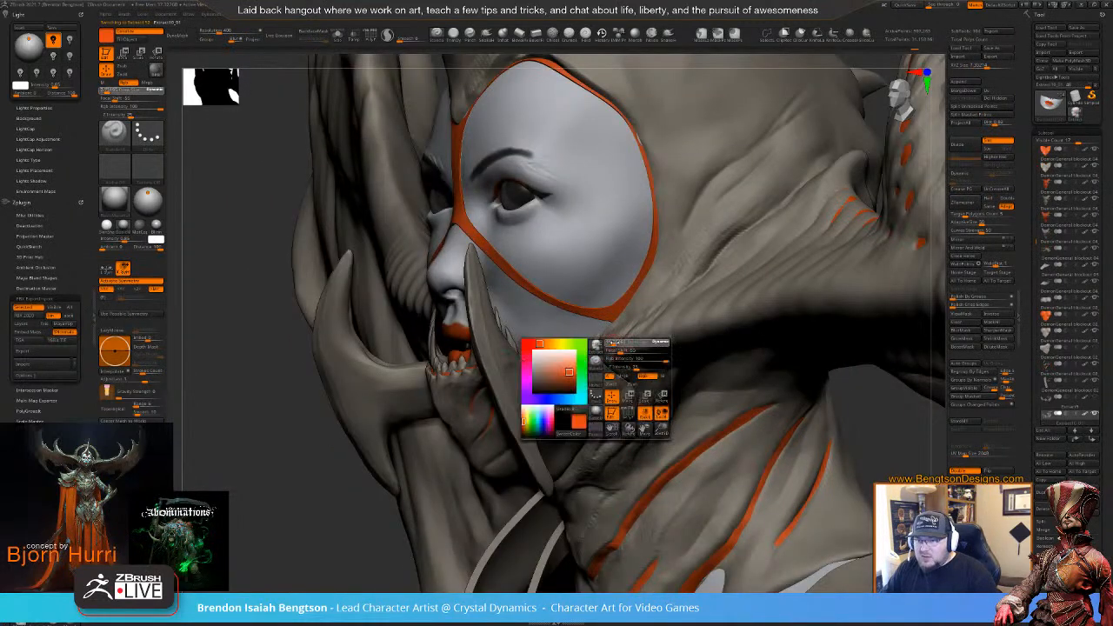
key("1")
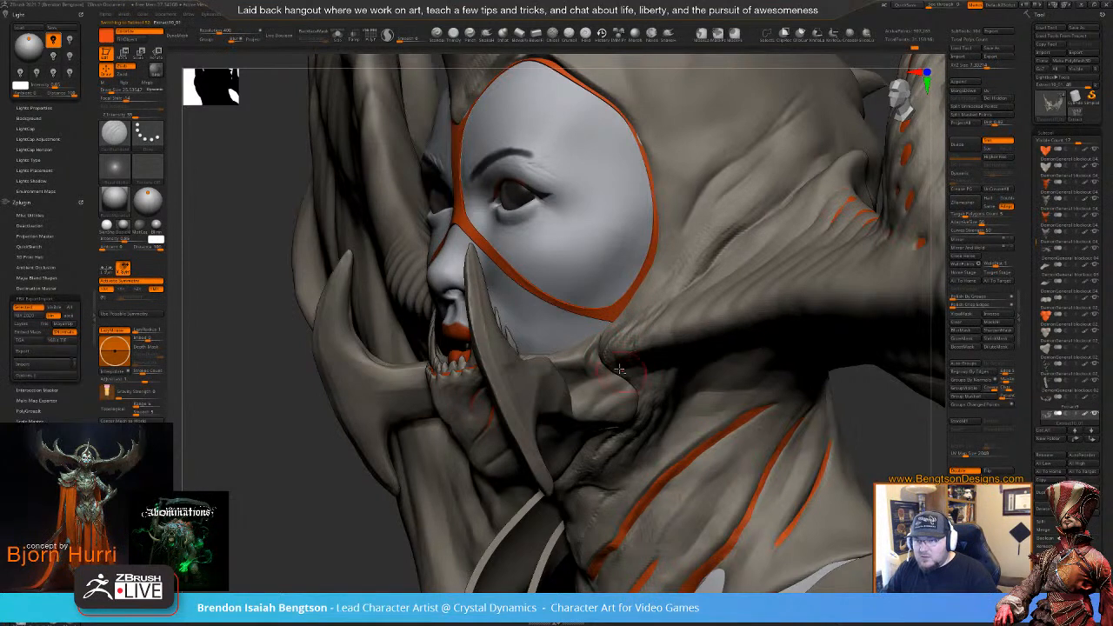
right_click_drag(602, 370, 594, 356)
right_click_drag(624, 397, 658, 314)
right_click_drag(540, 340, 553, 379, "alt")
- Select the curved tusks beside the jaw, adjust the brush size and refine the forms of their prongs and stems
left_click(453, 35)
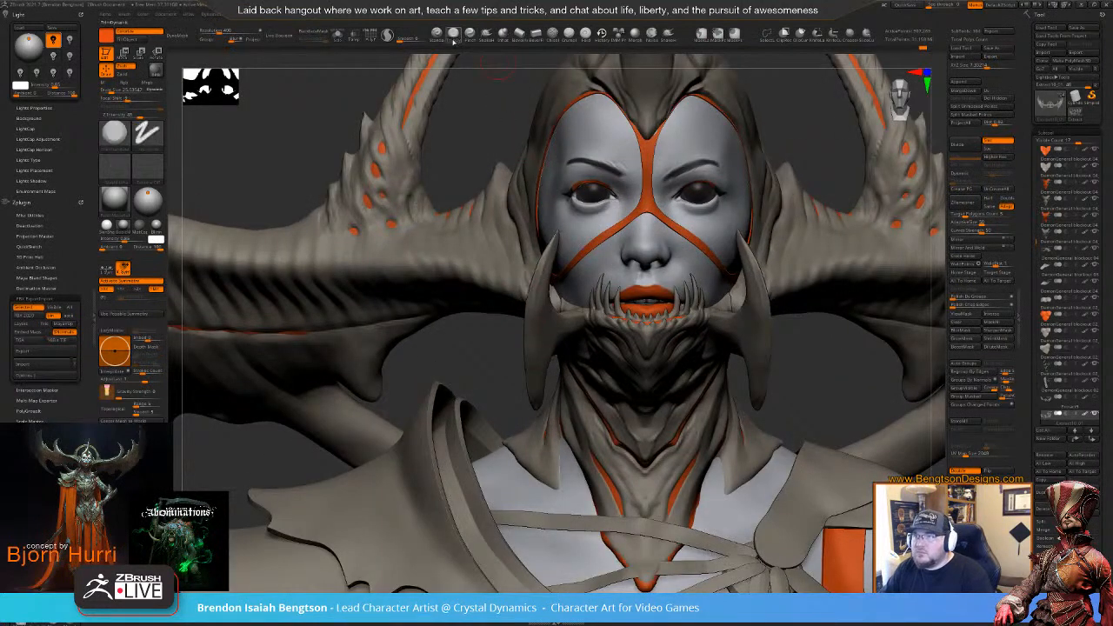
left_click(539, 318, "alt")
key("space")
left_click_drag(543, 288, 549, 288)
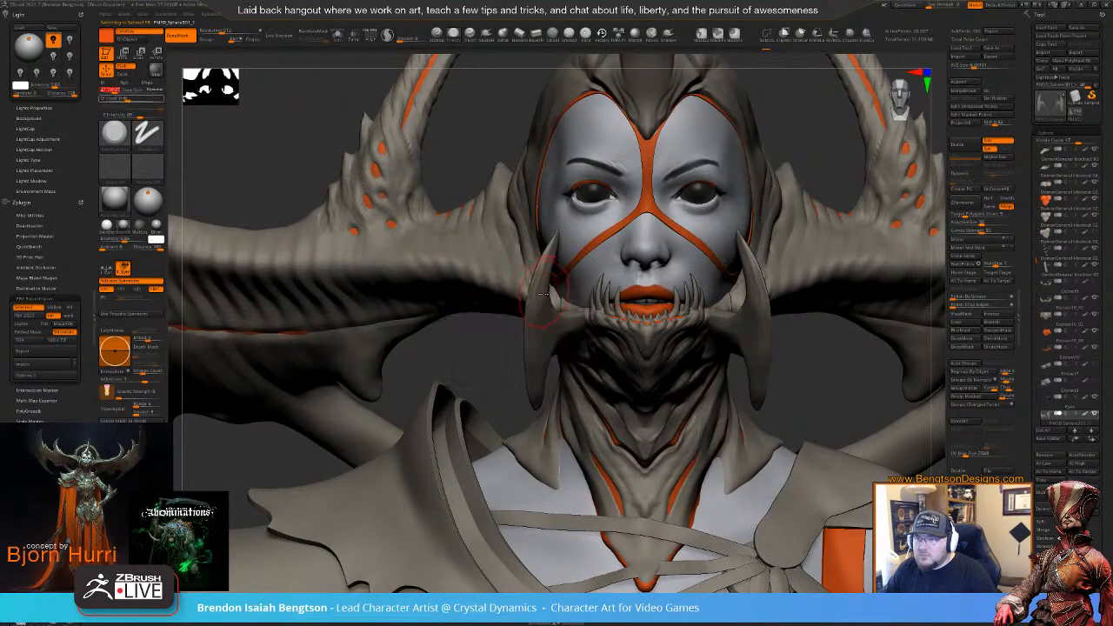
right_click_drag(554, 310, 528, 281)
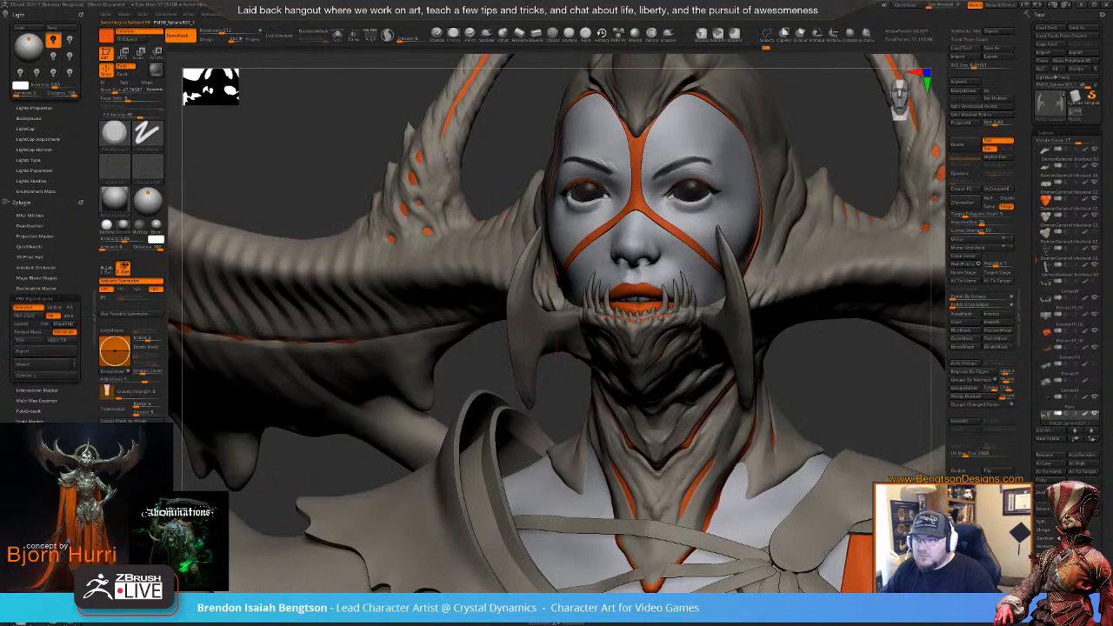
right_click_drag(541, 336, 513, 291)
mouse_move(513, 292)
right_mouse_down("ctrl")
mouse_move(521, 321)
mouse_move(514, 263)
right_mouse_up("ctrl")
key("space")
left_click_drag(544, 221, 539, 221)
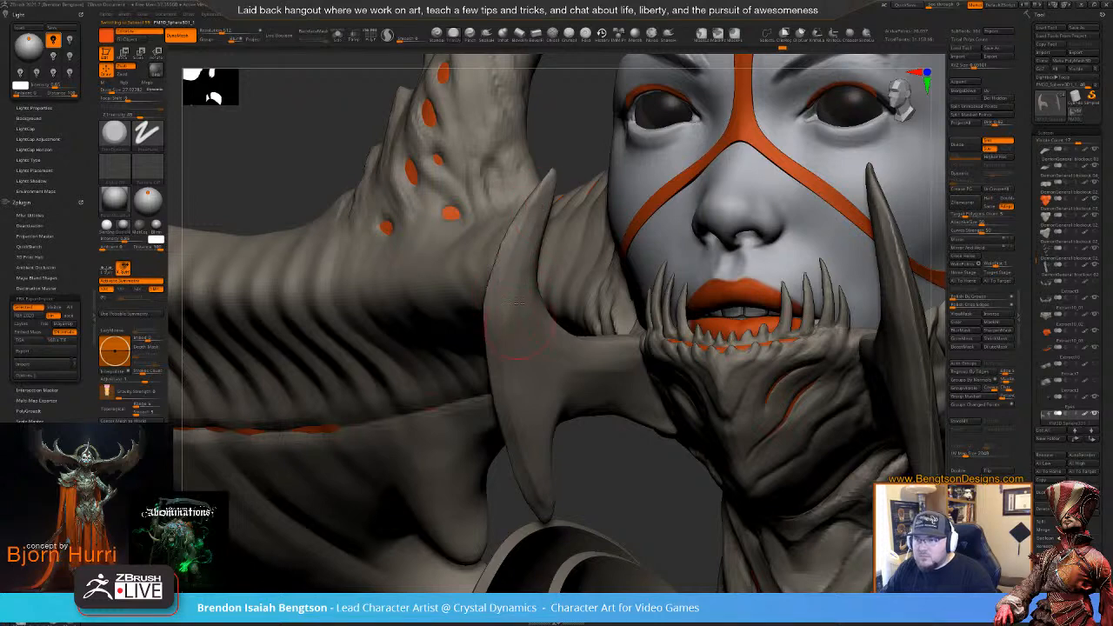
- Select the sculpted neck and jaw piece and open the quick brush settings for it
mouse_move(535, 374)
right_mouse_down()
mouse_move(542, 355)
mouse_move(610, 336)
mouse_move(681, 240)
mouse_move(548, 355)
mouse_move(567, 324)
mouse_move(513, 352)
mouse_move(550, 382)
mouse_move(603, 289)
mouse_move(662, 252)
right_mouse_up()
left_click(663, 252, "alt")
key("space")
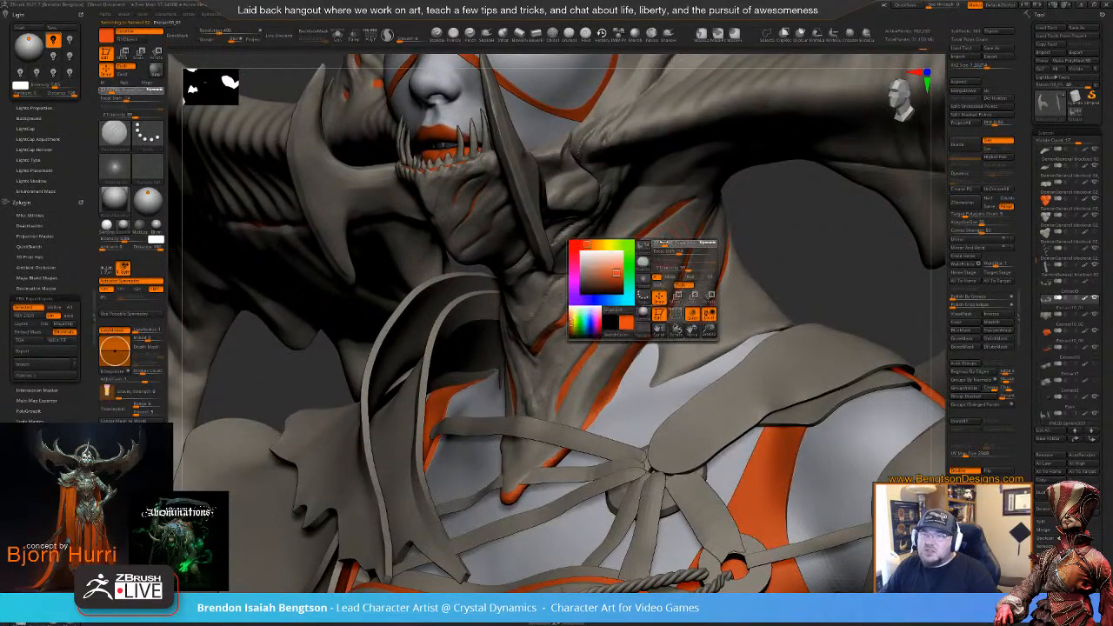
- Reduce the brush size and carve wrinkles and ridges along the neck and the underside of the large side horn
left_click_drag(682, 254, 662, 254)
mouse_move(826, 244)
right_mouse_down()
mouse_move(800, 281)
mouse_move(694, 262)
right_mouse_up()
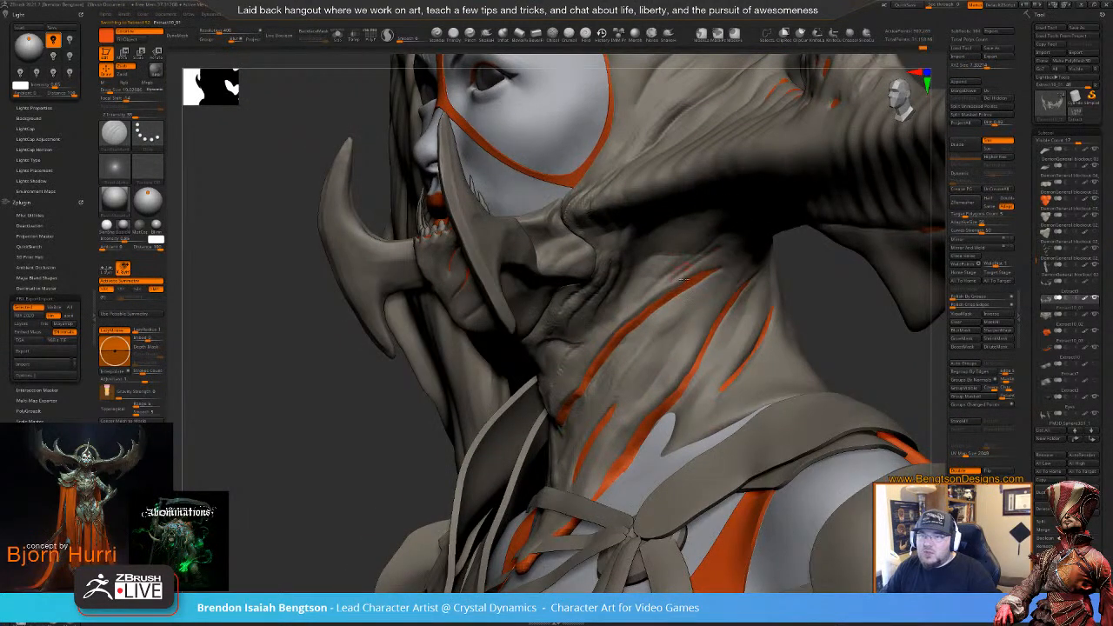
right_click_drag(682, 279, 683, 194)
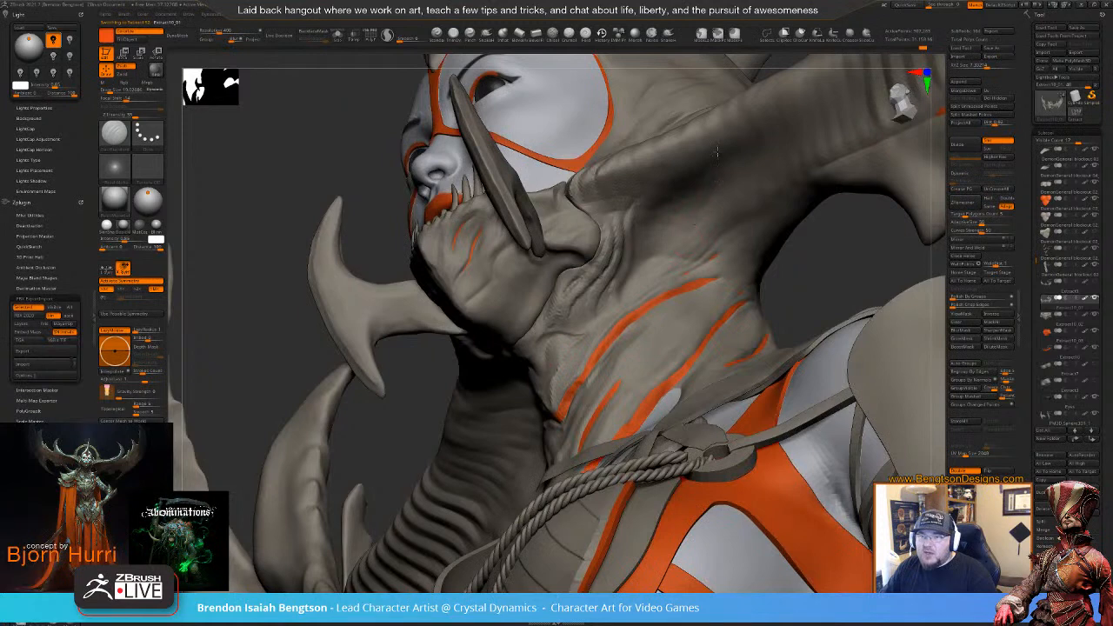
right_click_drag(752, 180, 667, 216)
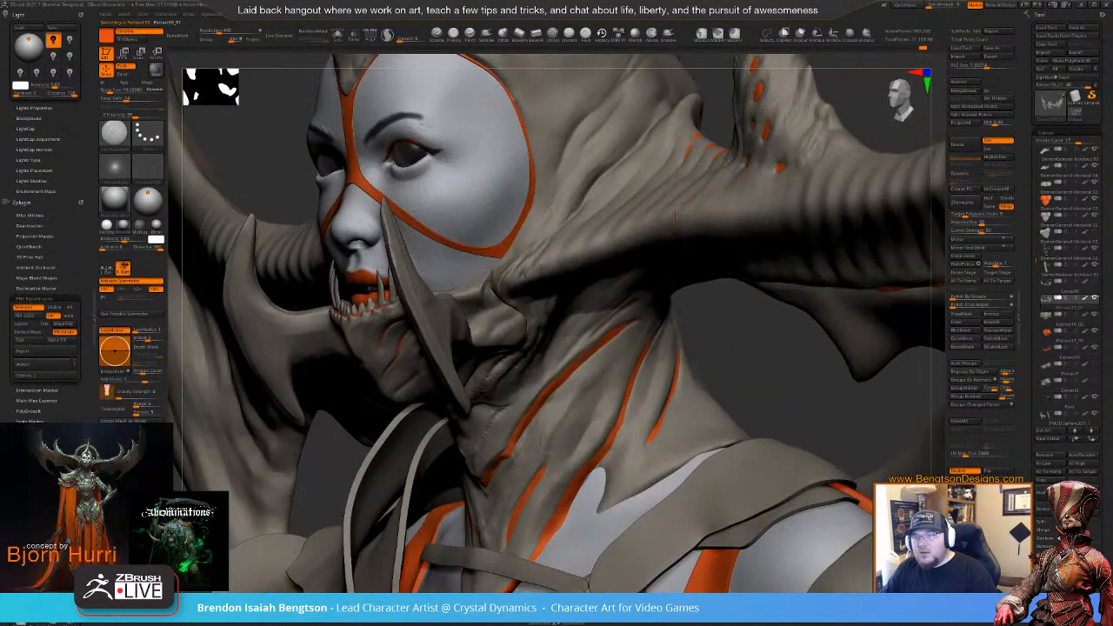
right_click_drag(658, 259, 661, 206)
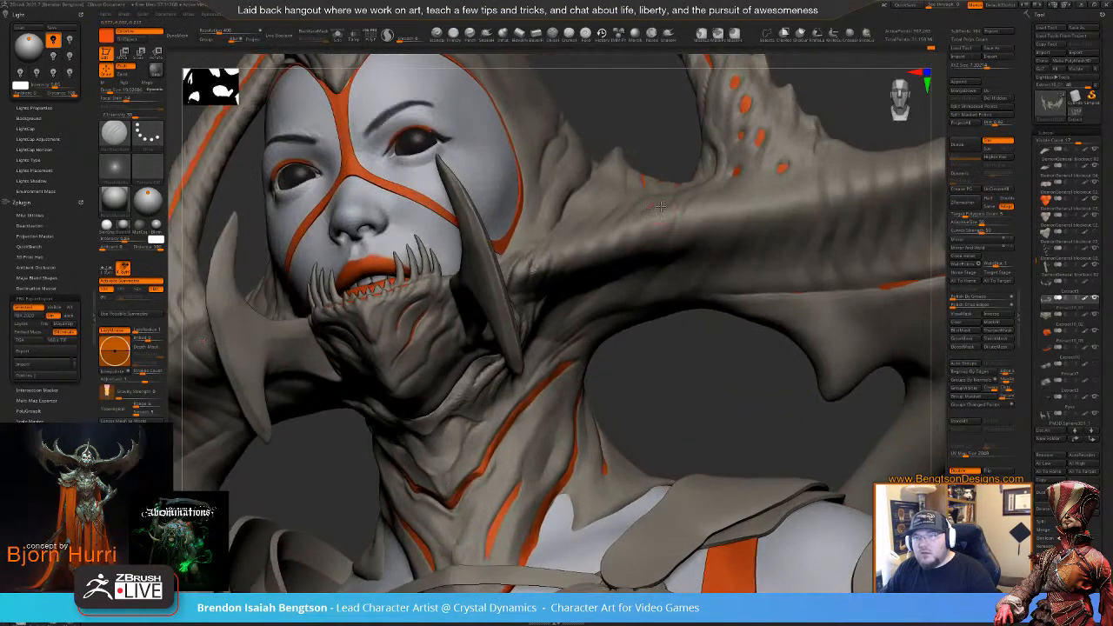
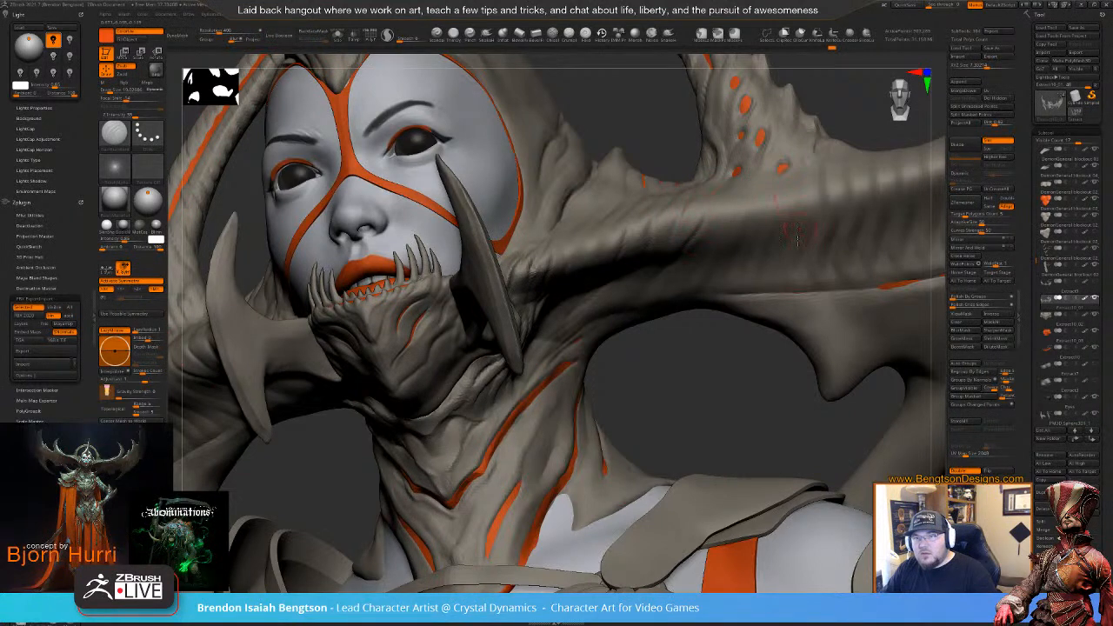
right_click_drag(795, 235, 674, 211)
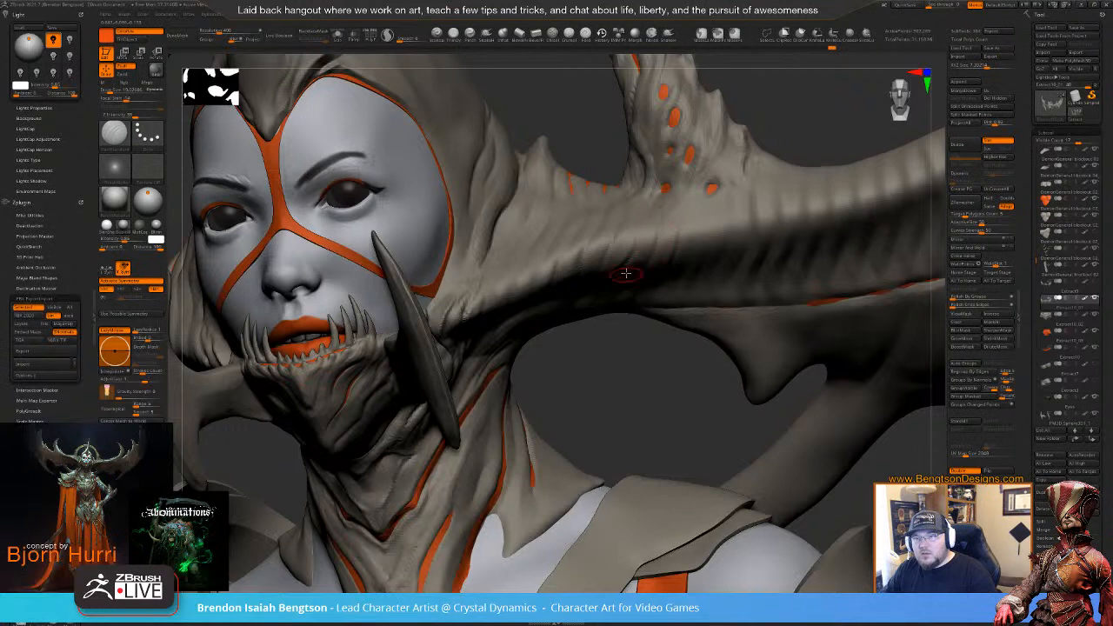
right_click_drag(683, 231, 696, 209)
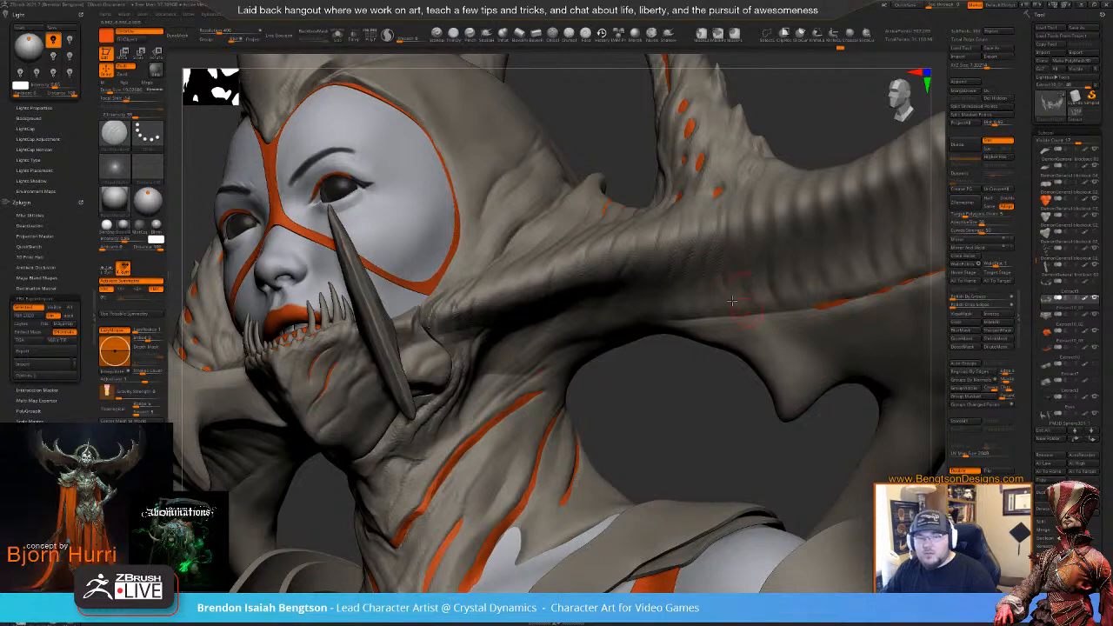
right_click_drag(732, 300, 715, 300)
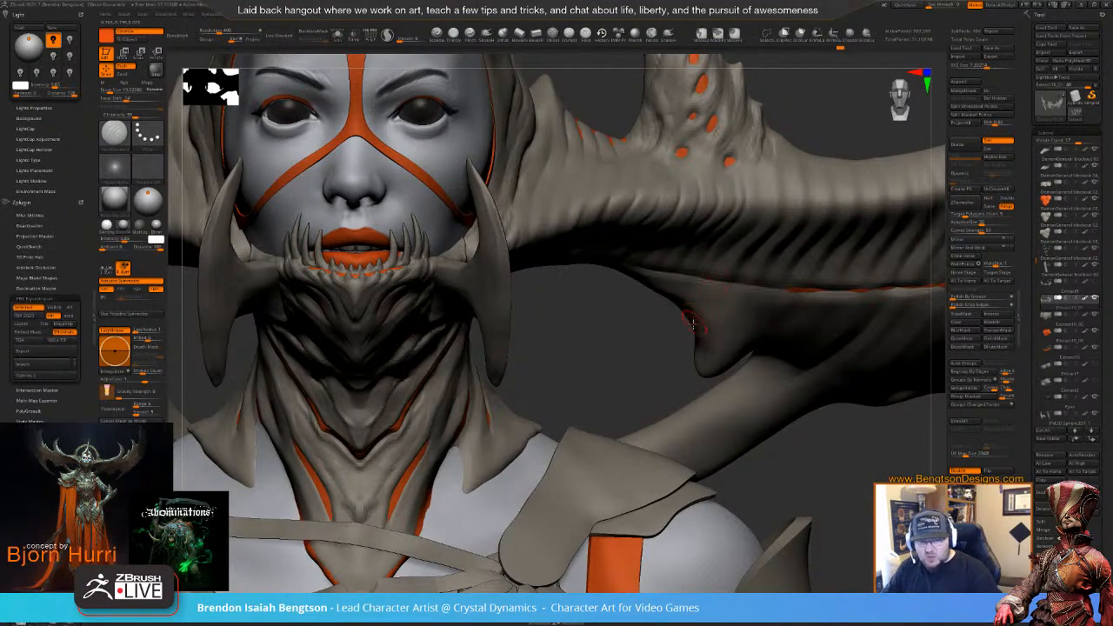
- Set the active color to white and examine the full figure from the front and back
right_click_drag(673, 339, 677, 316, "ctrl")
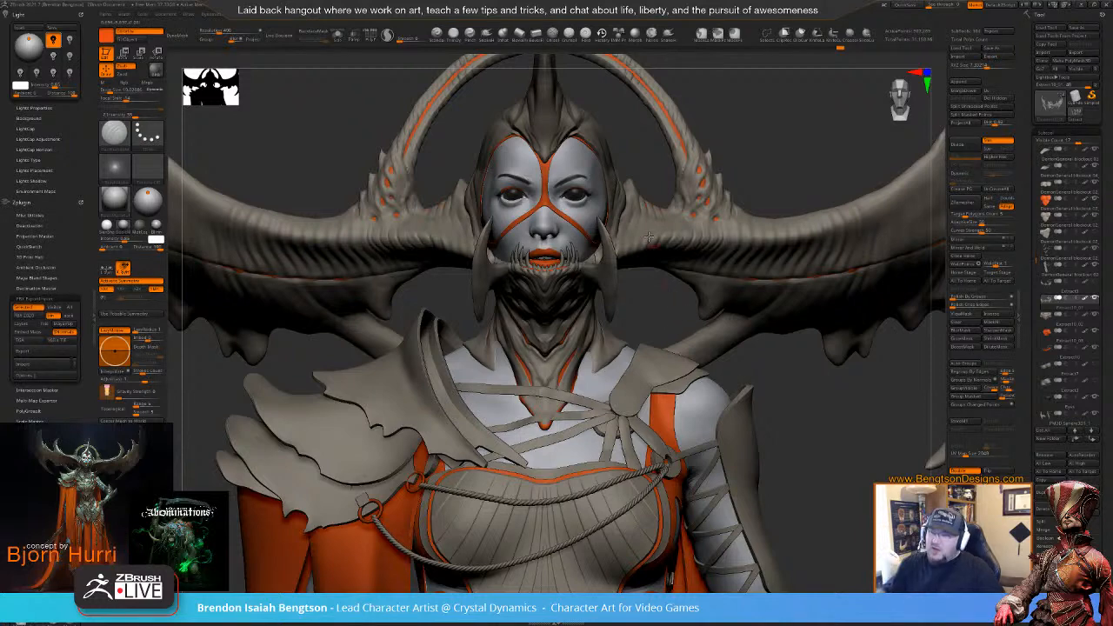
right_click_drag(592, 373, 597, 280, "ctrl")
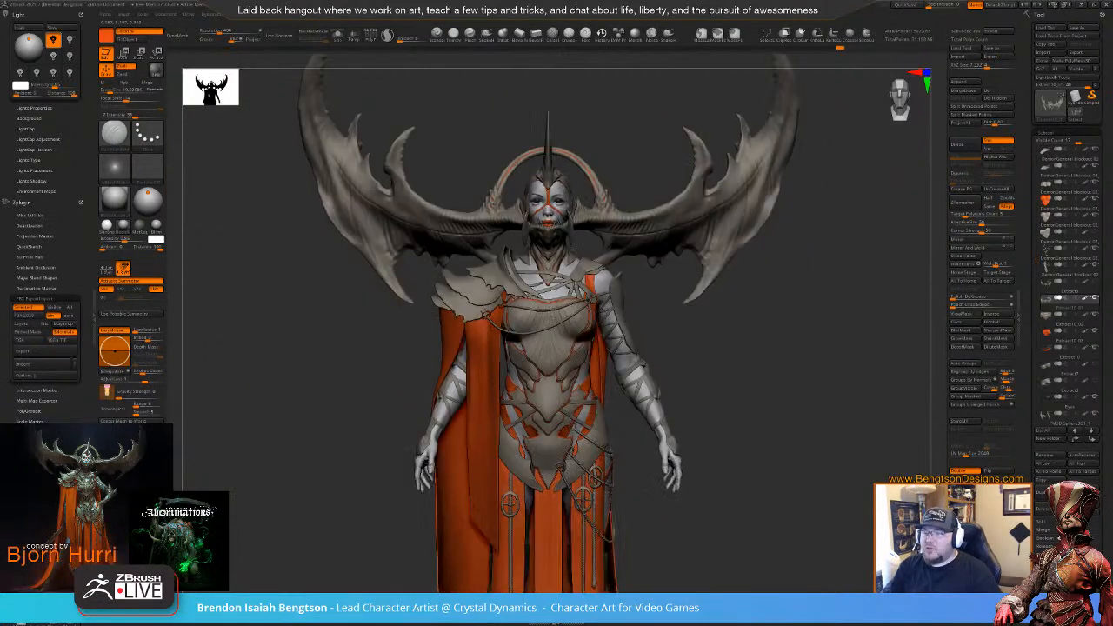
mouse_move(597, 330)
right_mouse_down()
mouse_move(545, 338)
mouse_move(678, 338)
mouse_move(626, 330)
mouse_move(627, 319)
right_mouse_up()
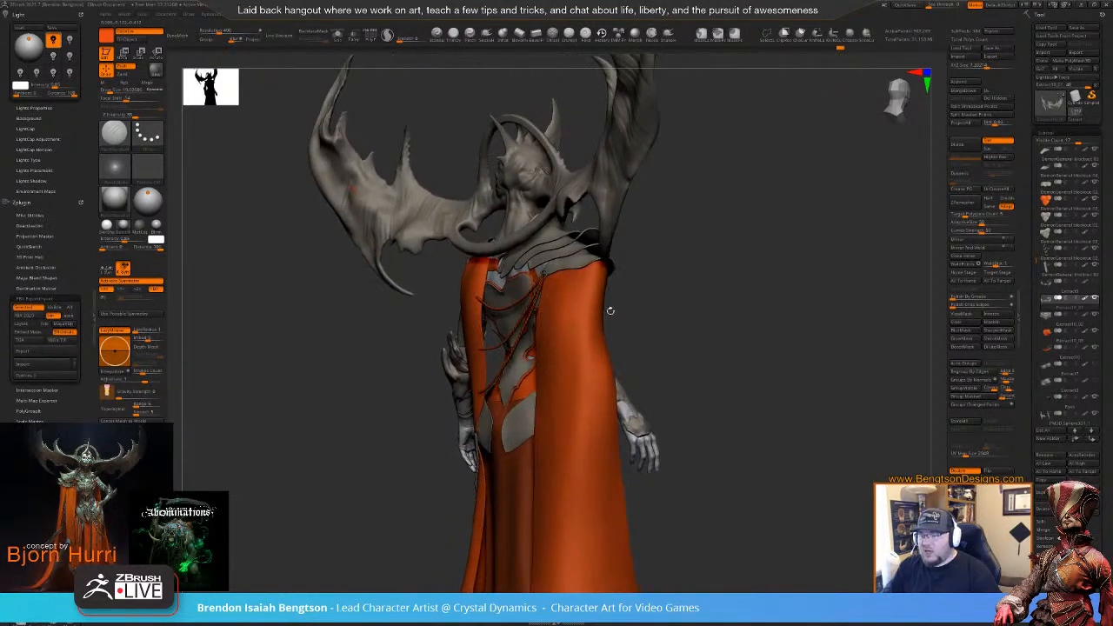
key("space")
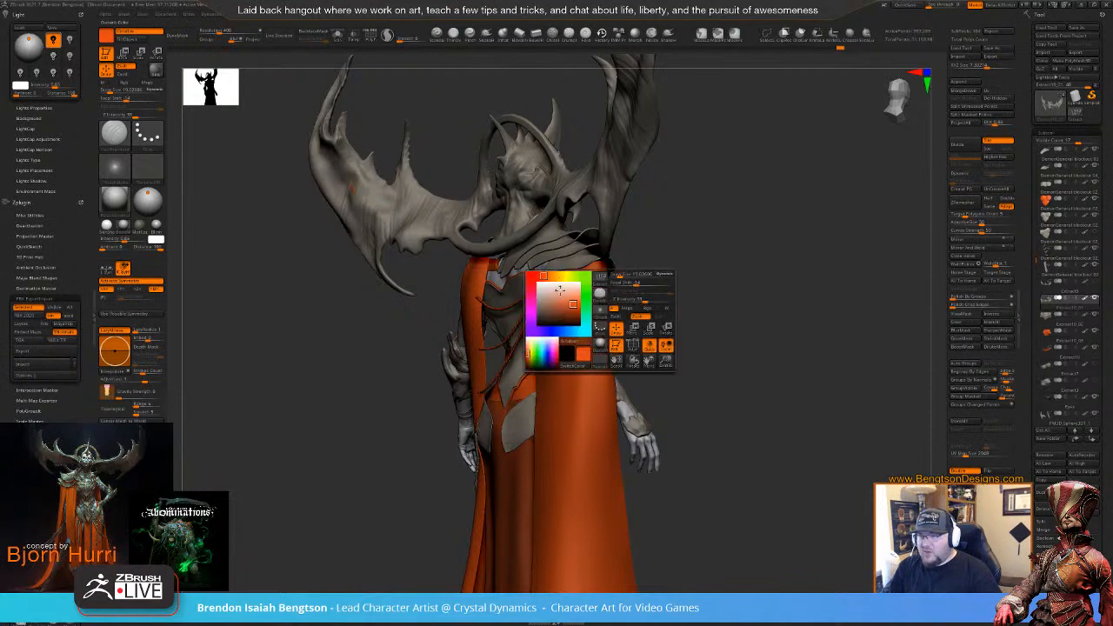
right_click_drag(636, 298, 569, 277)
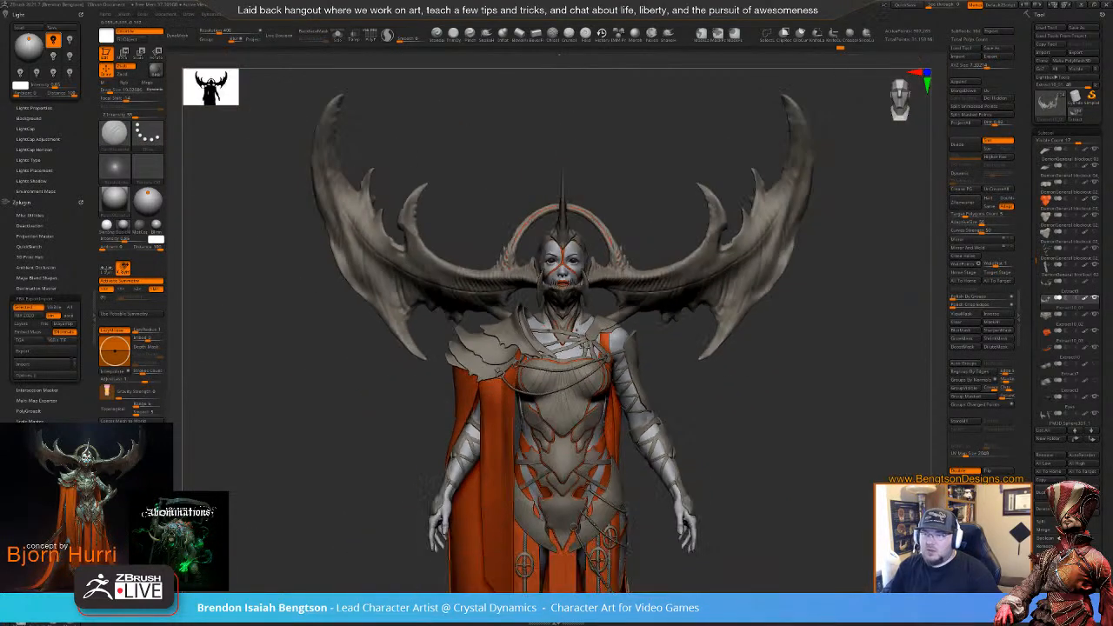
right_click_drag(581, 392, 583, 325, "alt")
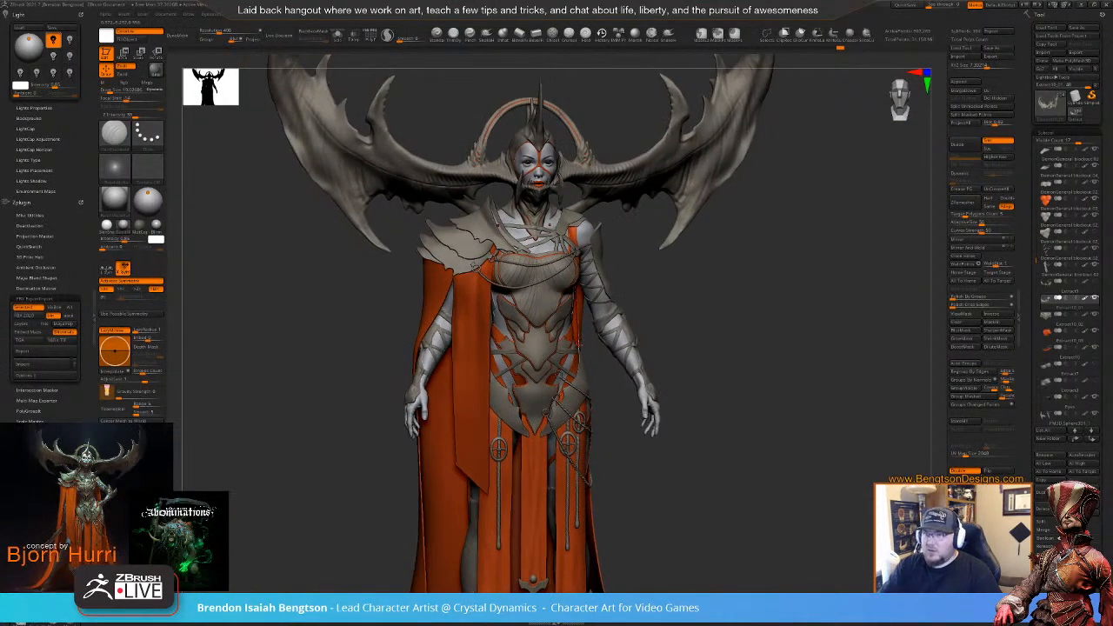
mouse_move(701, 287)
right_mouse_down()
mouse_move(716, 298)
mouse_move(710, 282)
right_mouse_up()
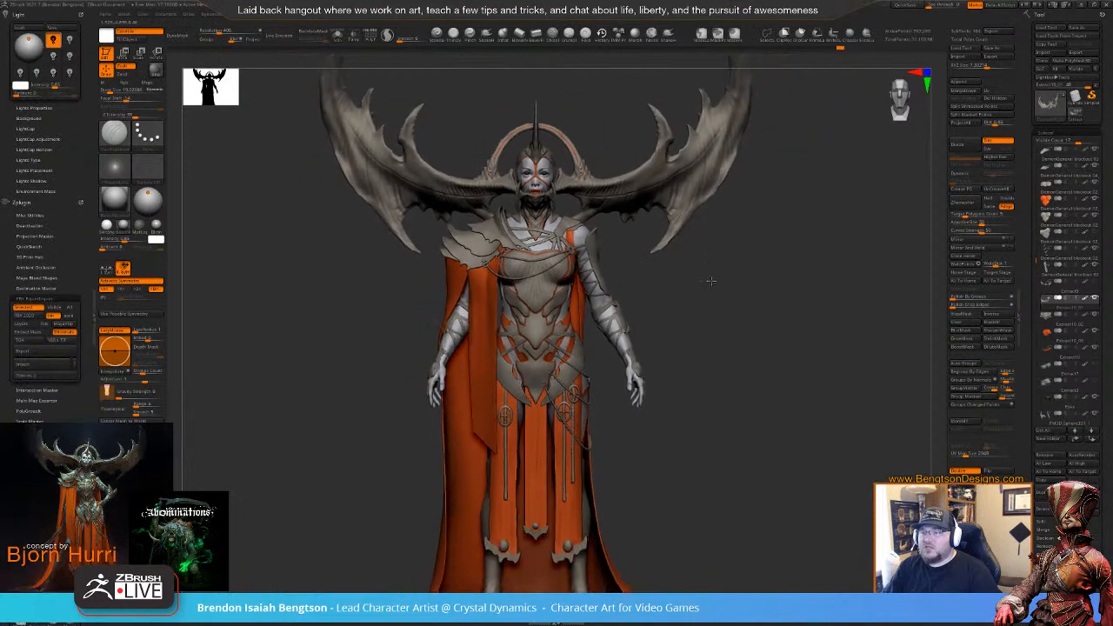
right_click_drag(697, 322, 708, 289, "alt")
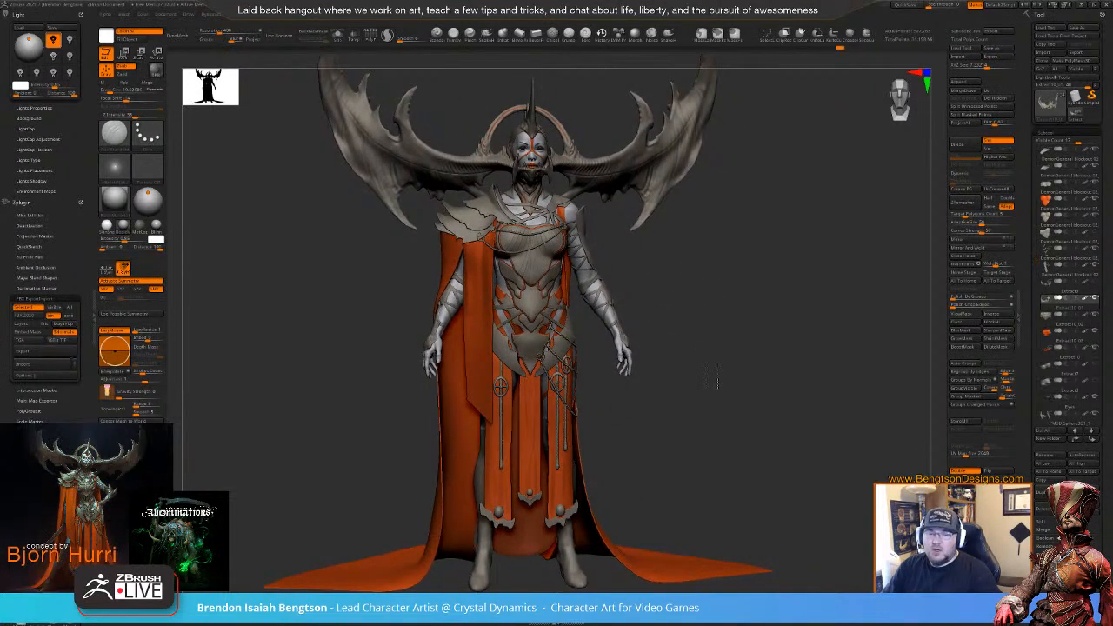
- Carve flowing creases into the base of the side horn, from the jaw hinge toward the neck
right_click_drag(716, 377, 545, 385, "ctrl")
mouse_move(553, 348)
right_mouse_down()
mouse_move(560, 374)
mouse_move(563, 357)
right_mouse_up()
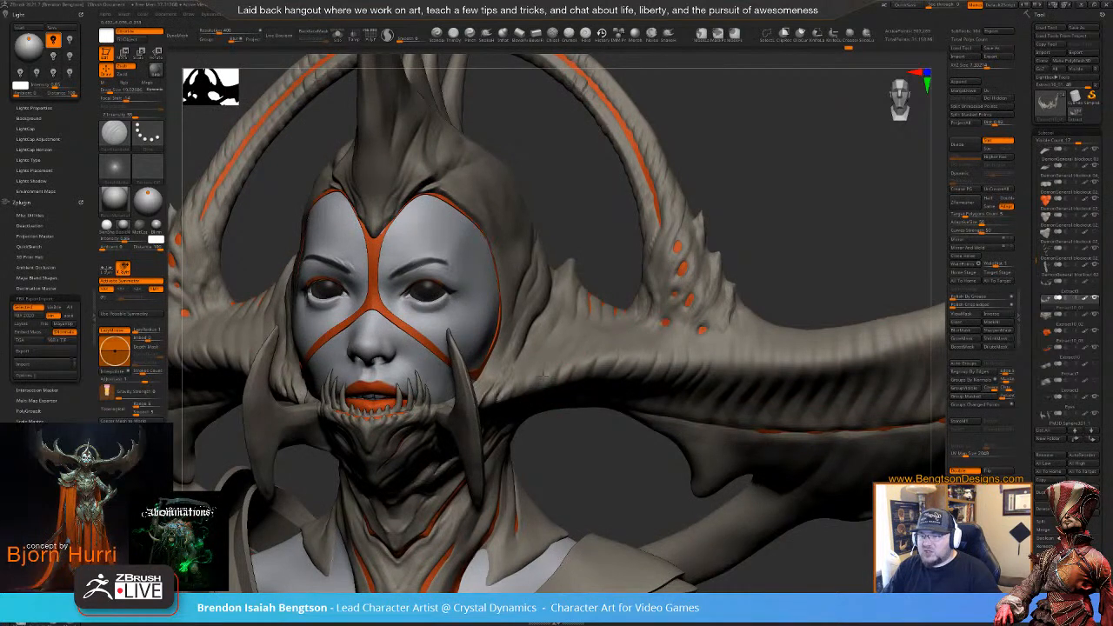
right_click_drag(556, 345, 607, 257)
left_click_drag(605, 238, 526, 385)
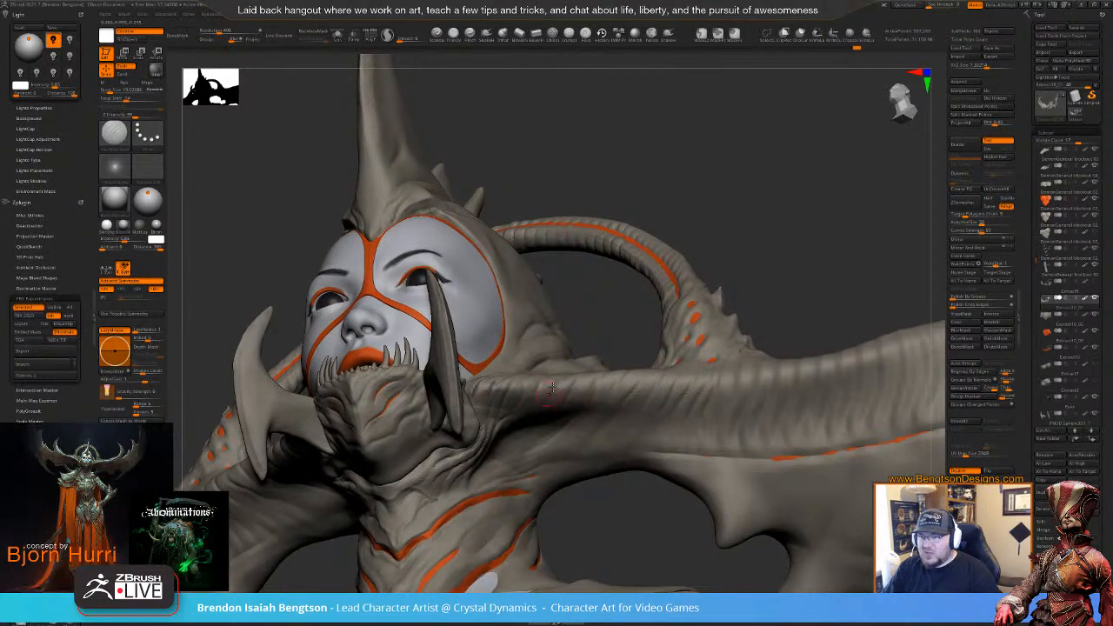
left_click_drag(541, 282, 554, 400)
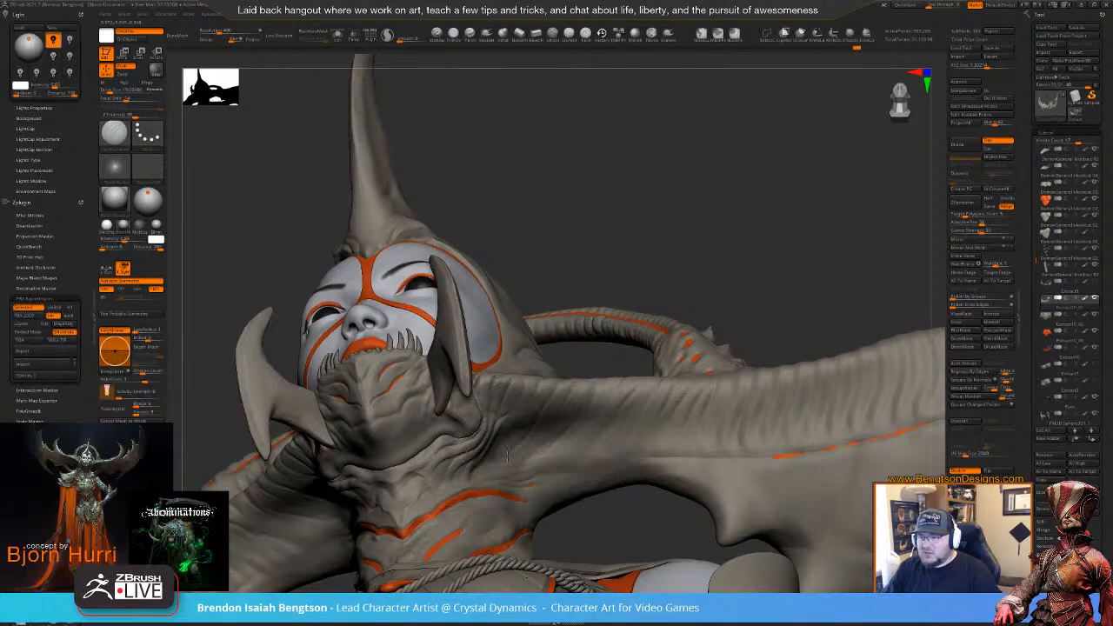
left_click_drag(566, 337, 562, 398)
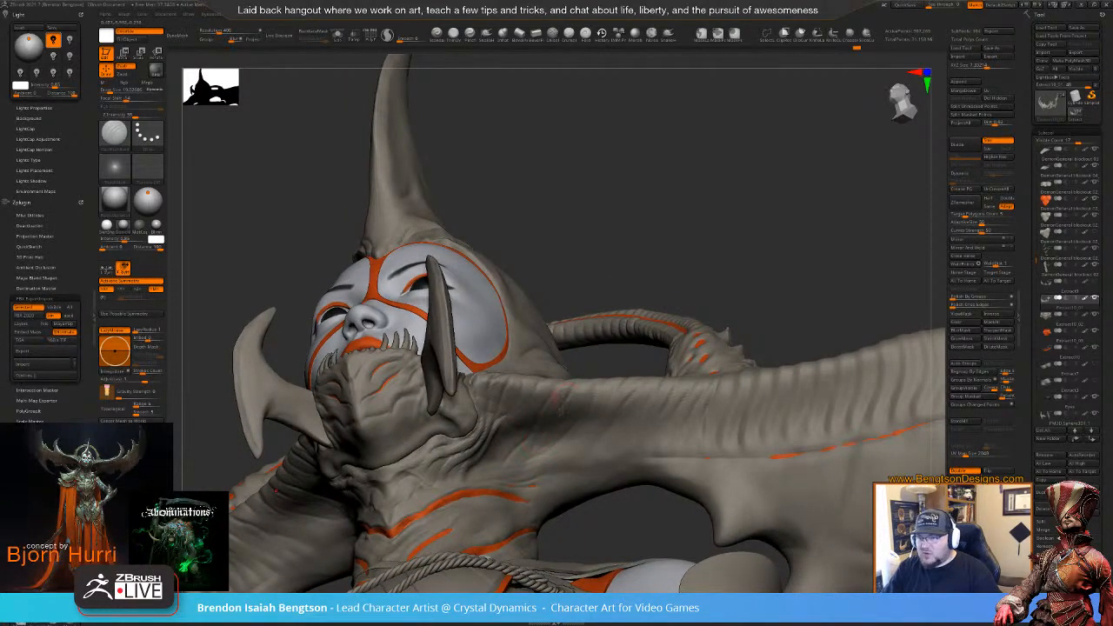
left_click_drag(595, 352, 589, 388)
left_click_drag(550, 462, 574, 369)
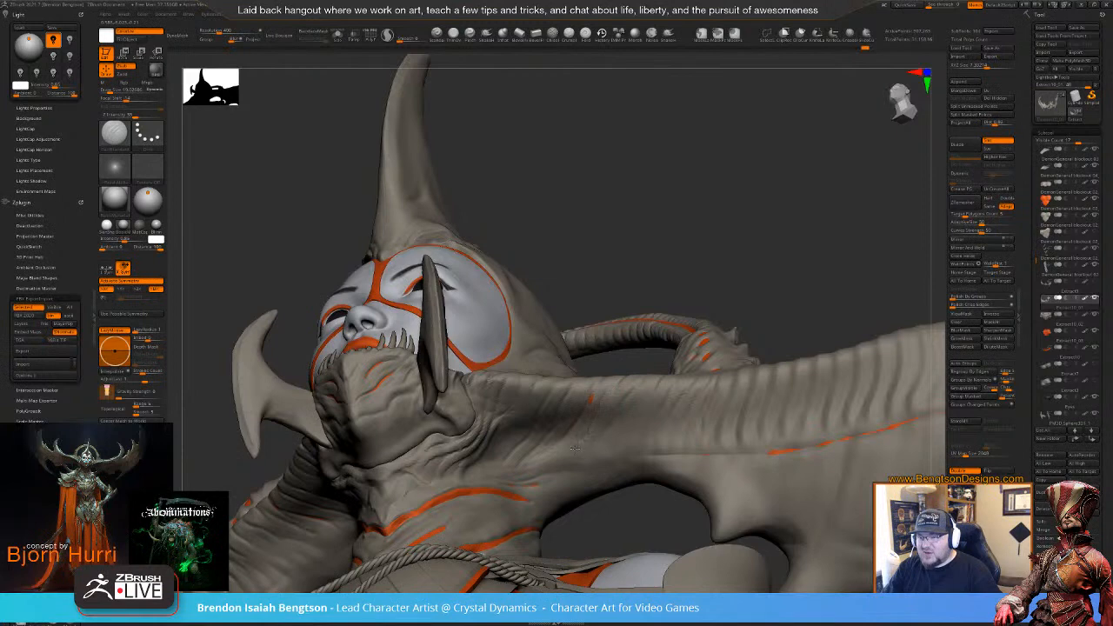
left_click_drag(590, 427, 544, 477)
left_click_drag(619, 356, 581, 424)
- Nudge the horn base with the Move Topological brush and cut a crease beneath it with a resized DamStandard brush
key("space")
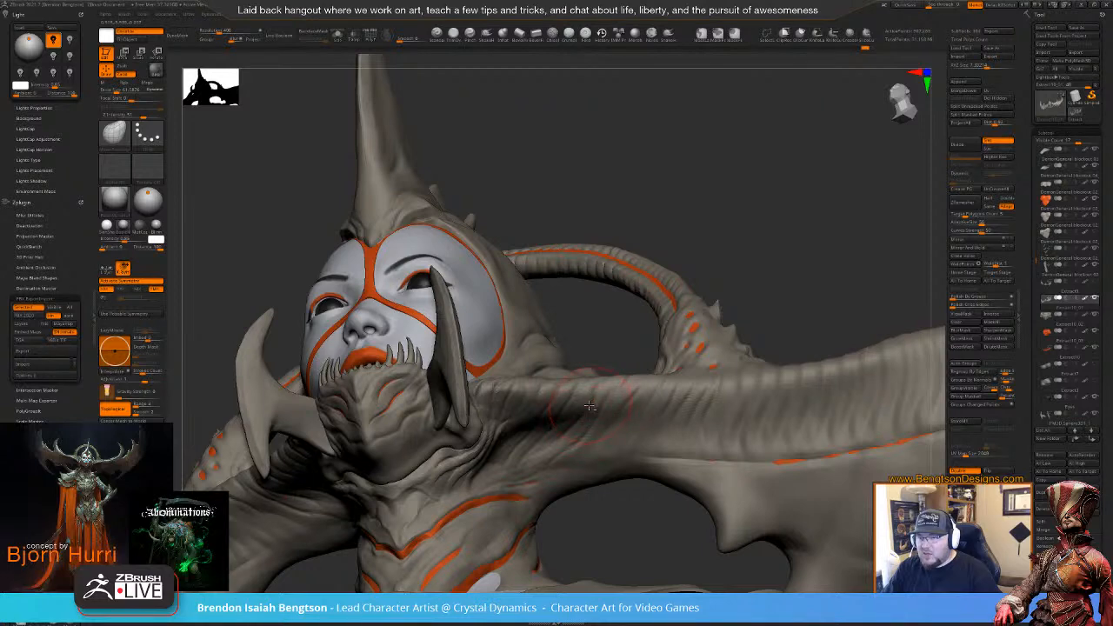
mouse_move(598, 328)
left_mouse_down()
mouse_move(613, 347)
mouse_move(601, 323)
mouse_move(628, 314)
mouse_move(576, 329)
left_mouse_up()
key("b")
key("d")
key("s")
key("space")
left_click_drag(607, 283, 584, 329)
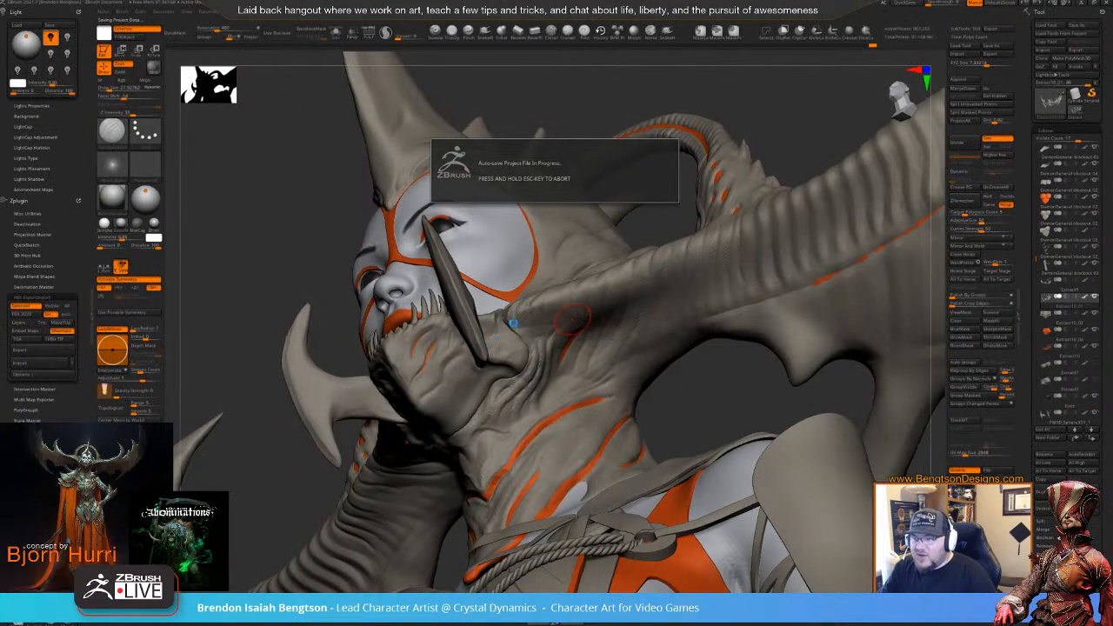
- Smooth the folds around the jaw hinge and carve a long slit up the horn base beside the head, exposing the orange layer
left_click(507, 383, "alt")
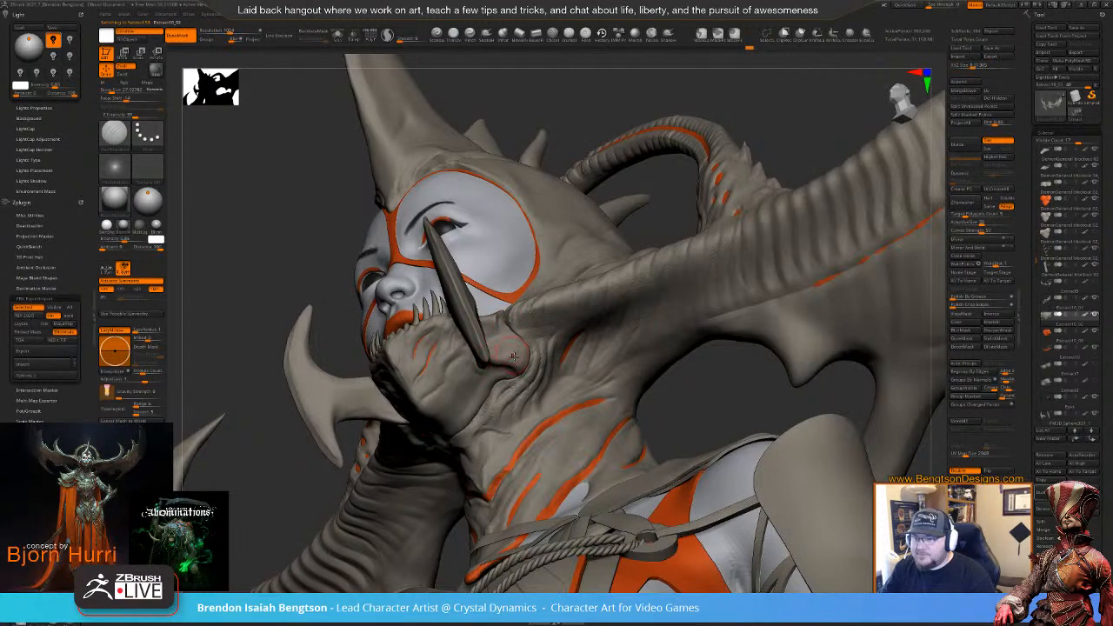
mouse_move(670, 392)
left_mouse_down()
mouse_move(682, 388)
mouse_move(565, 336)
left_mouse_up()
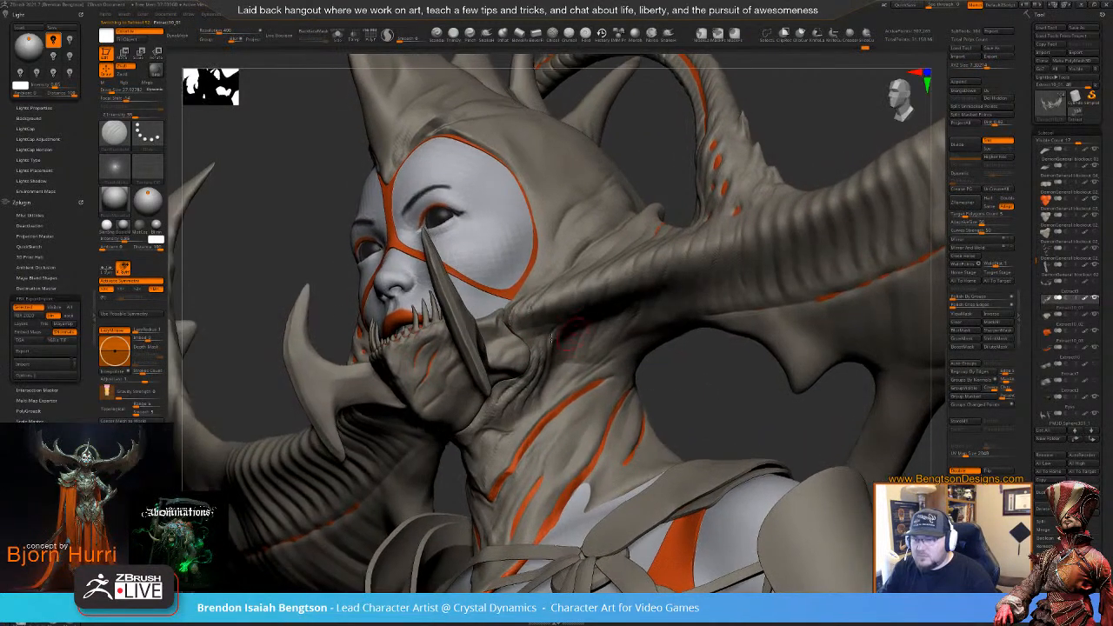
left_click_drag(690, 397, 523, 396)
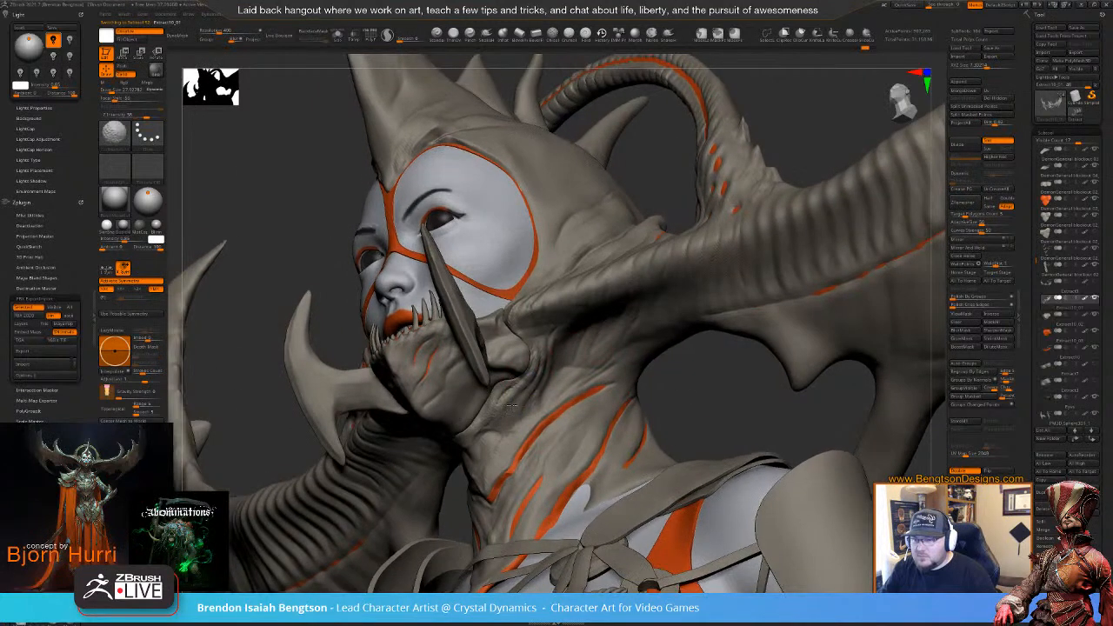
key("space")
mouse_move(720, 400)
left_mouse_down()
mouse_move(599, 408)
mouse_move(783, 408)
left_mouse_up()
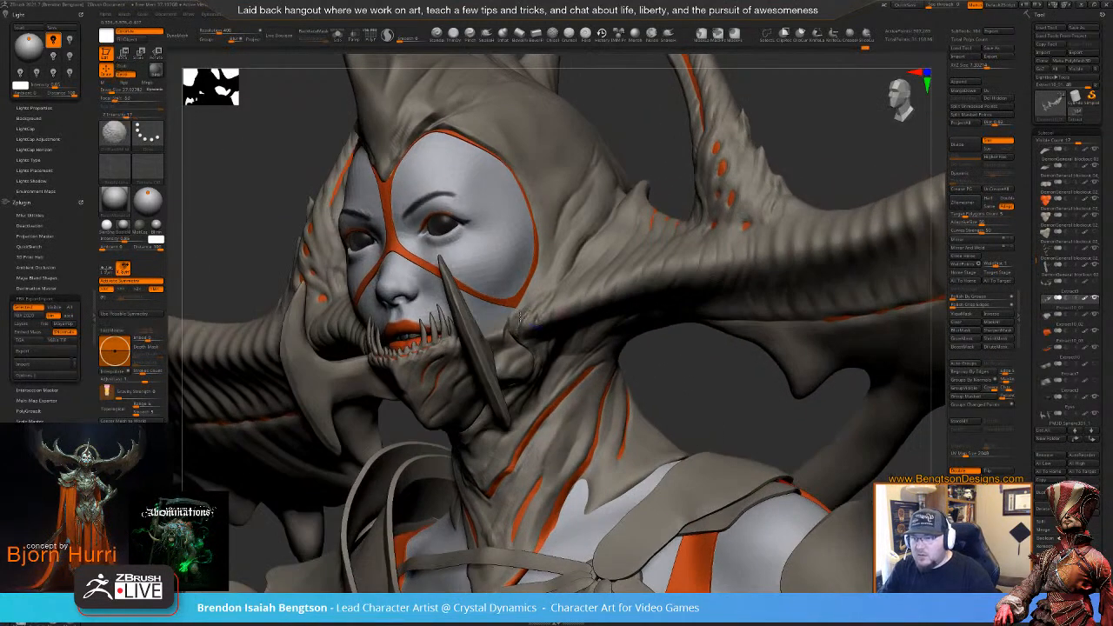
mouse_move(634, 360)
left_mouse_down()
mouse_move(681, 355)
mouse_move(693, 369)
mouse_move(681, 408)
mouse_move(603, 329)
left_mouse_up()
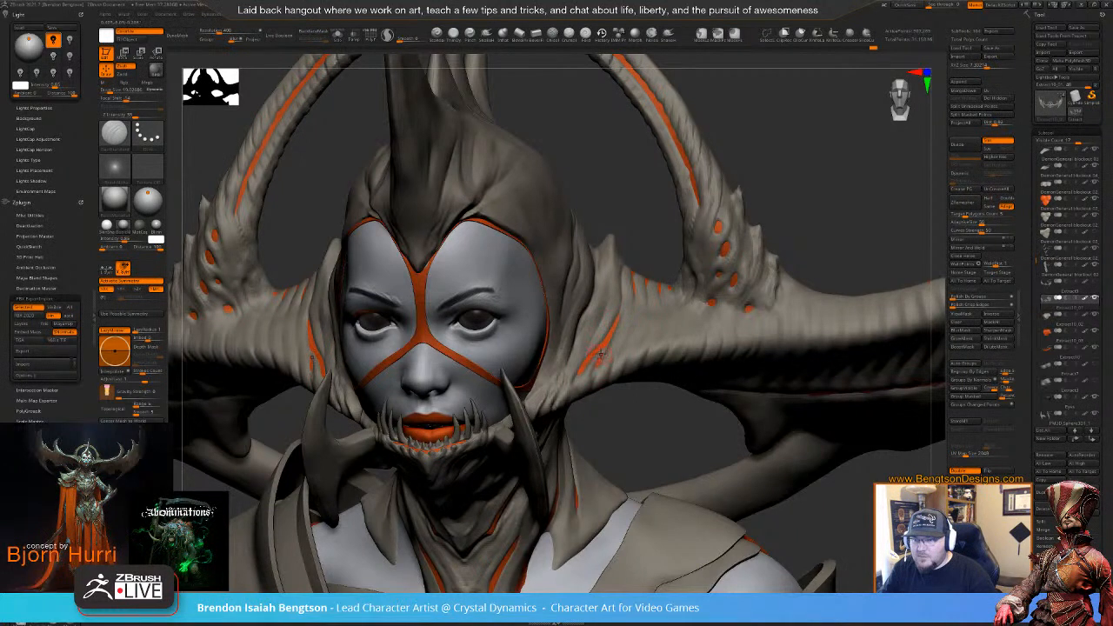
- Adjust the shape of the new slit beside the head with the Move Topological brush
key("b")
key("m")
key("t")
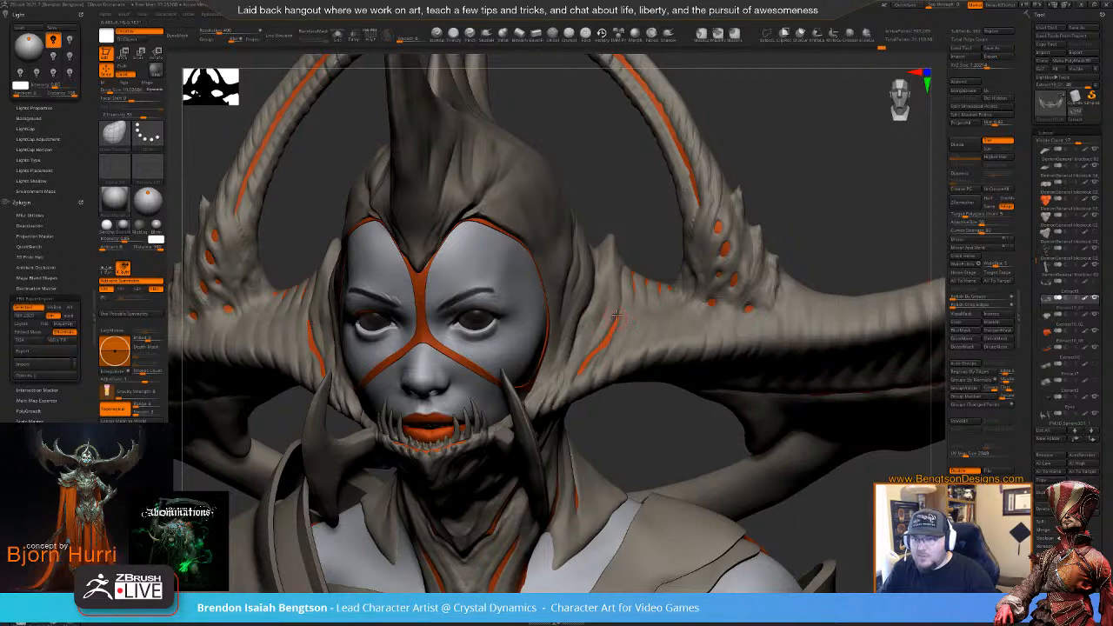
- Refine the slit's edges and the surrounding wrinkles on the horn base with a smaller DamStandard brush
key("b")
key("d")
key("s")
key("space")
left_click_drag(629, 302, 623, 302)
right_click_drag(630, 301, 621, 305)
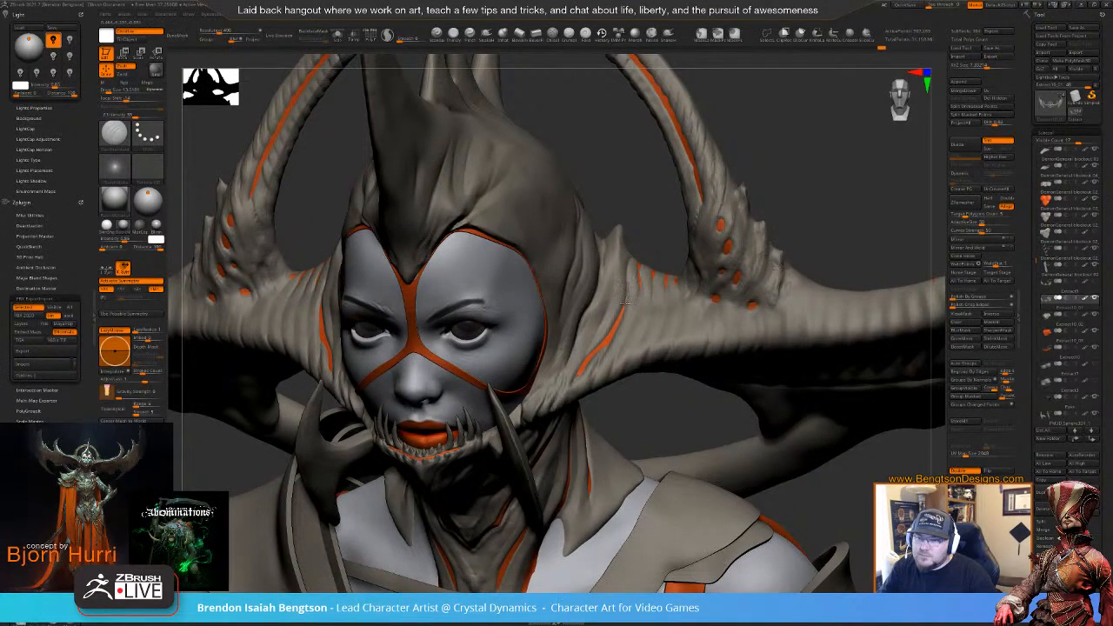
right_click_drag(640, 218, 595, 259)
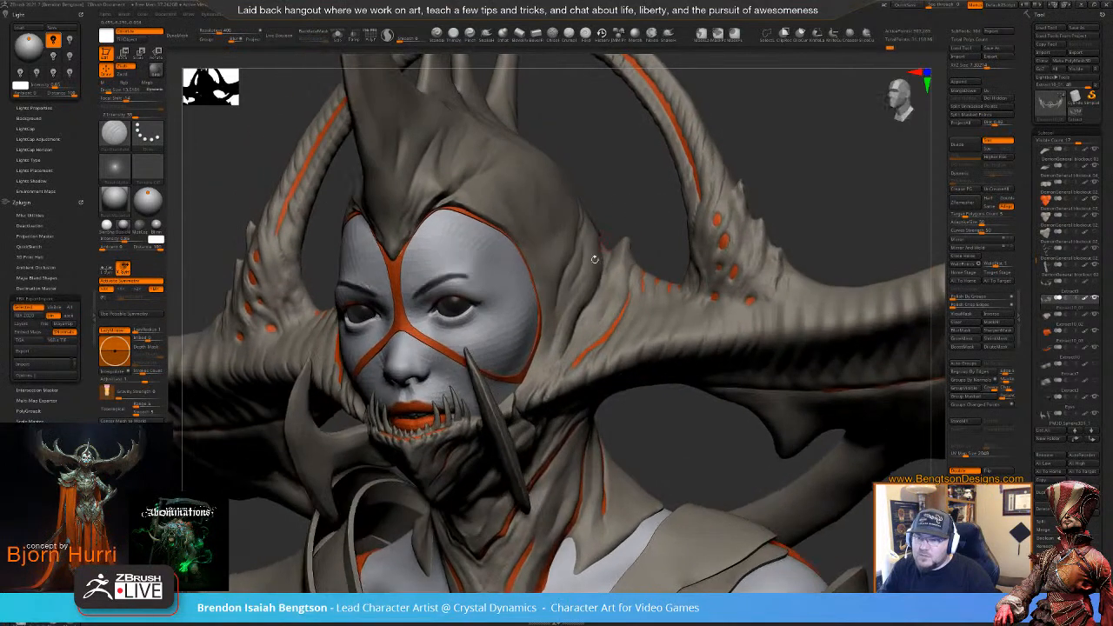
right_click_drag(656, 237, 575, 353)
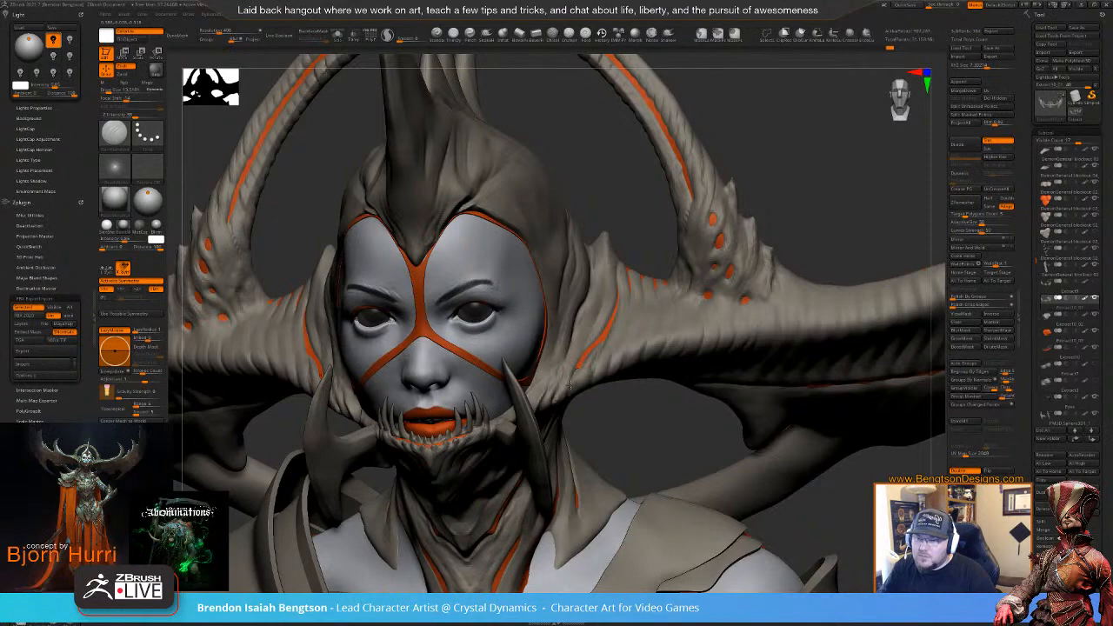
mouse_move(587, 344)
right_mouse_down()
mouse_move(576, 390)
mouse_move(569, 376)
mouse_move(593, 384)
mouse_move(584, 391)
mouse_move(561, 379)
right_mouse_up()
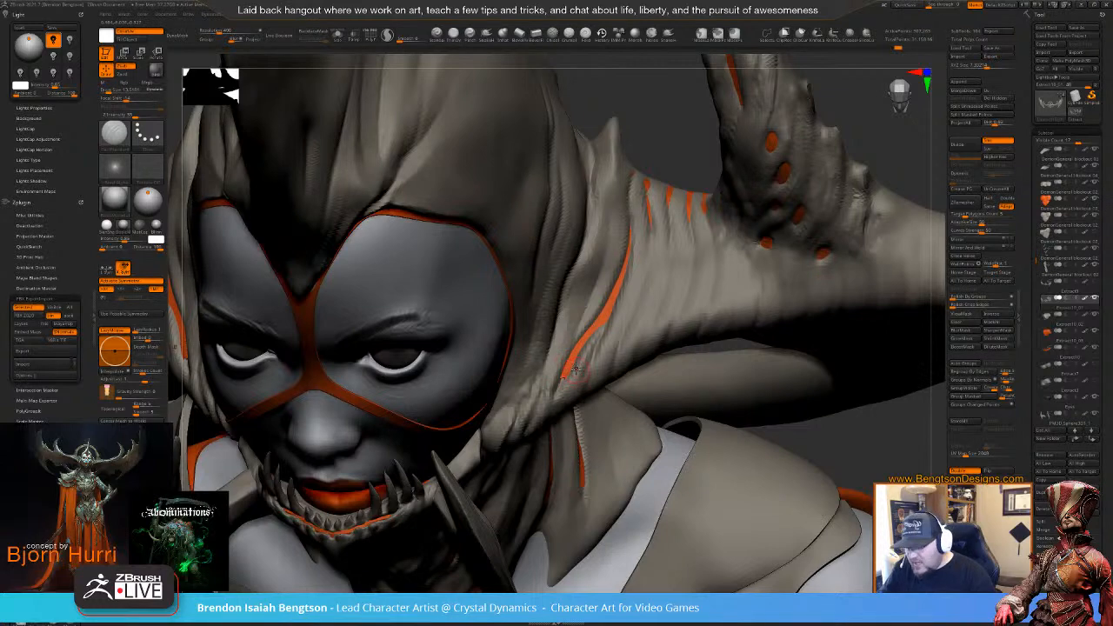
- Select the orange mesh beneath the horns and neck piece and isolate it in Solo mode
key("shift+s")
key("shift+s")
left_click(573, 375, "alt")
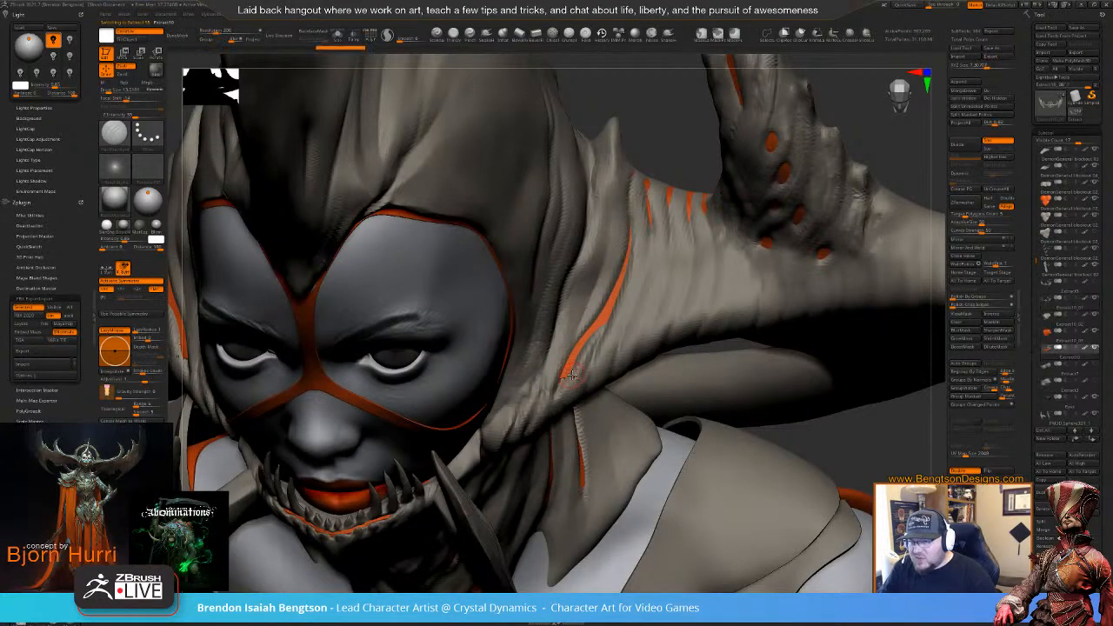
key("shift+s")
mouse_move(690, 493)
right_mouse_down()
mouse_move(686, 409)
mouse_move(696, 513)
mouse_move(722, 386)
right_mouse_up()
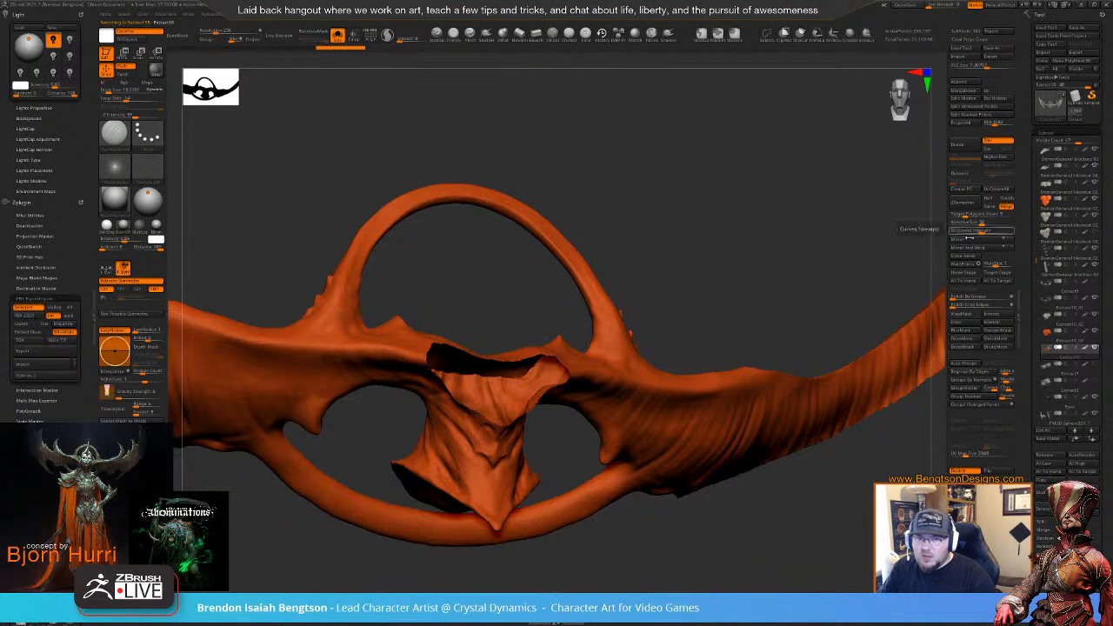
- Close the hole in the isolated orange mesh above the neck piece and fill the new surface with orange
left_click(965, 254)
right_click_drag(883, 211, 840, 278)
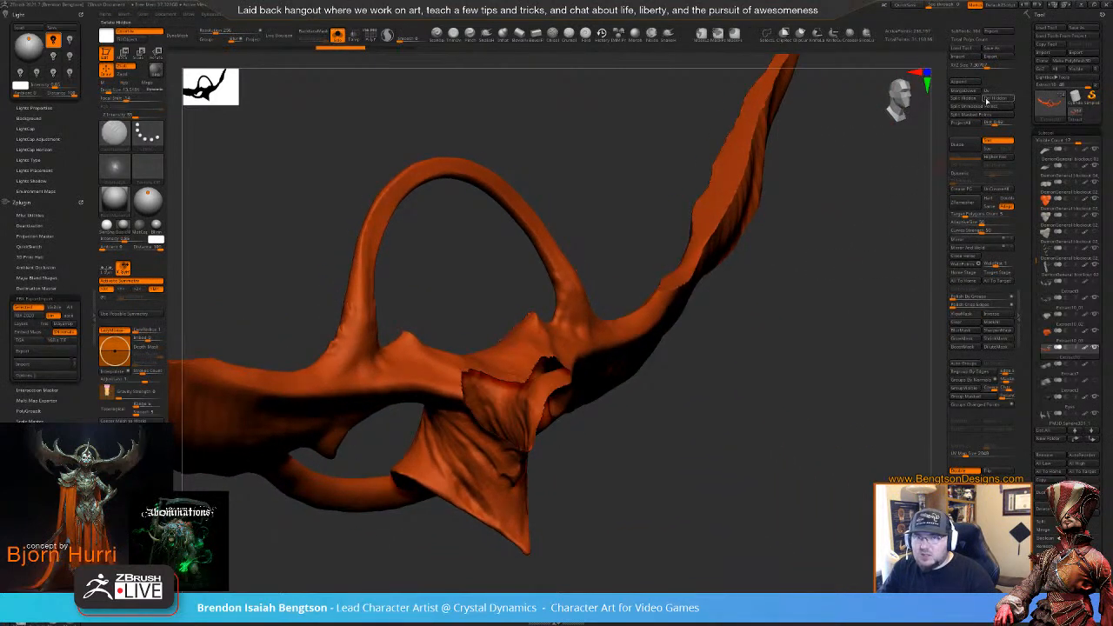
left_click(964, 256)
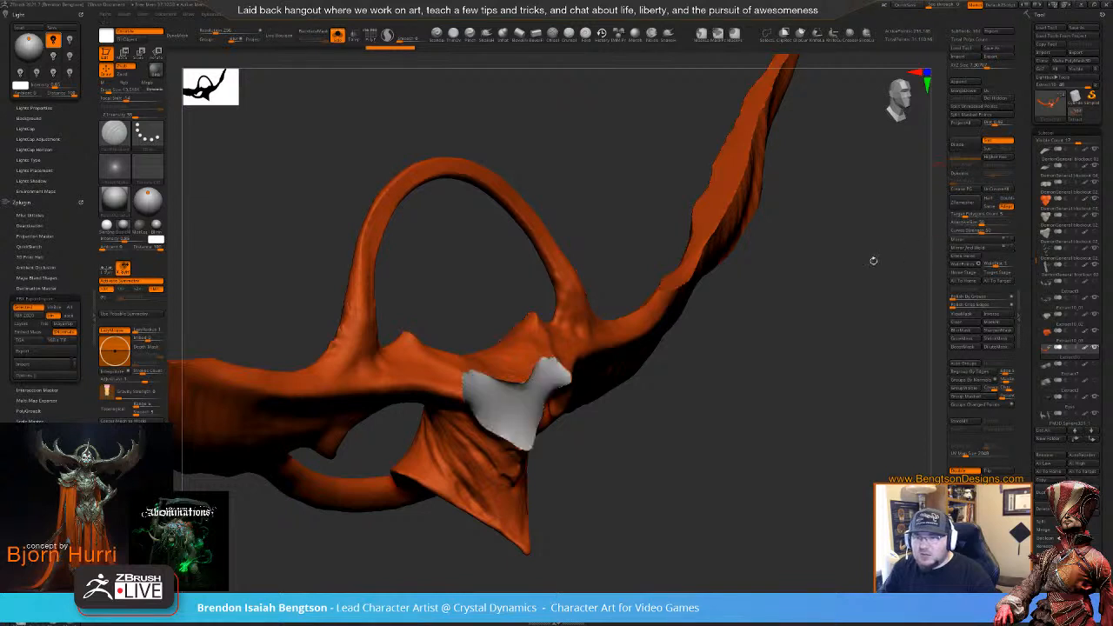
left_click_drag(839, 315, 711, 320)
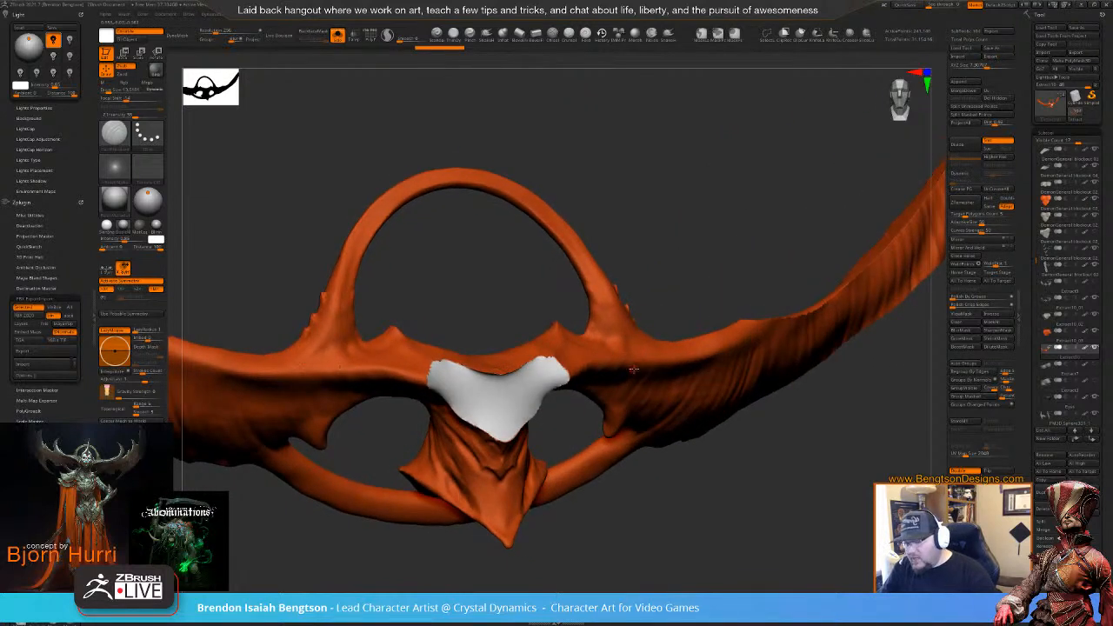
left_click(439, 36)
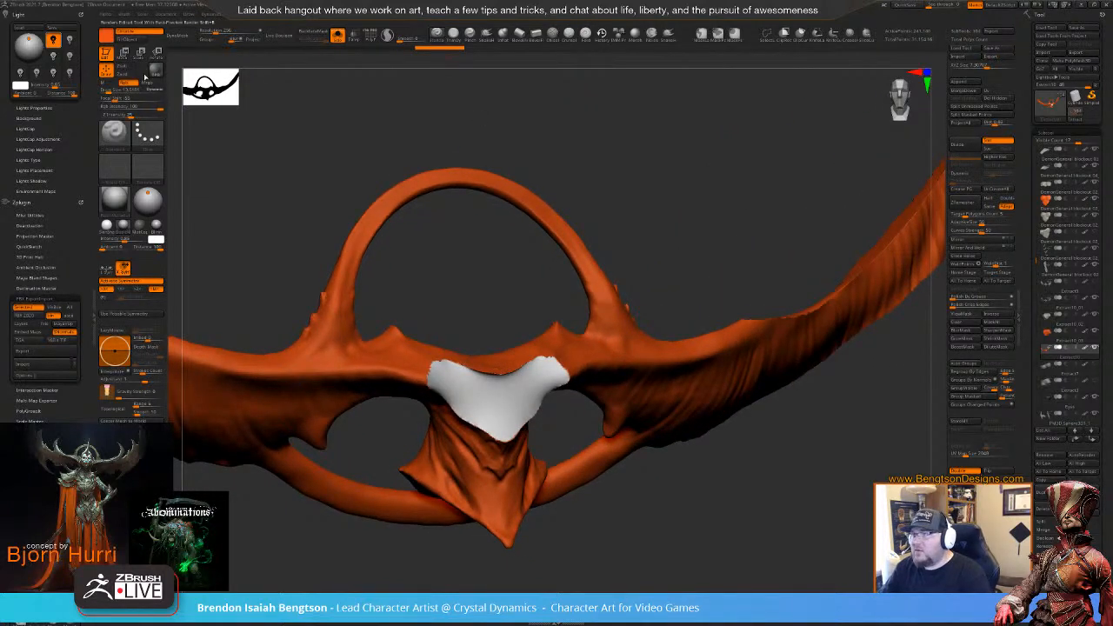
left_click(129, 39)
- Smooth the seams around the closed patch above the neck piece and adjust its edge with the Move Topological brush
mouse_move(684, 200)
left_mouse_down("alt")
mouse_move(513, 373)
mouse_move(524, 348)
left_mouse_up("alt")
key("b")
key("m")
key("t")
key("space")
key("shift")
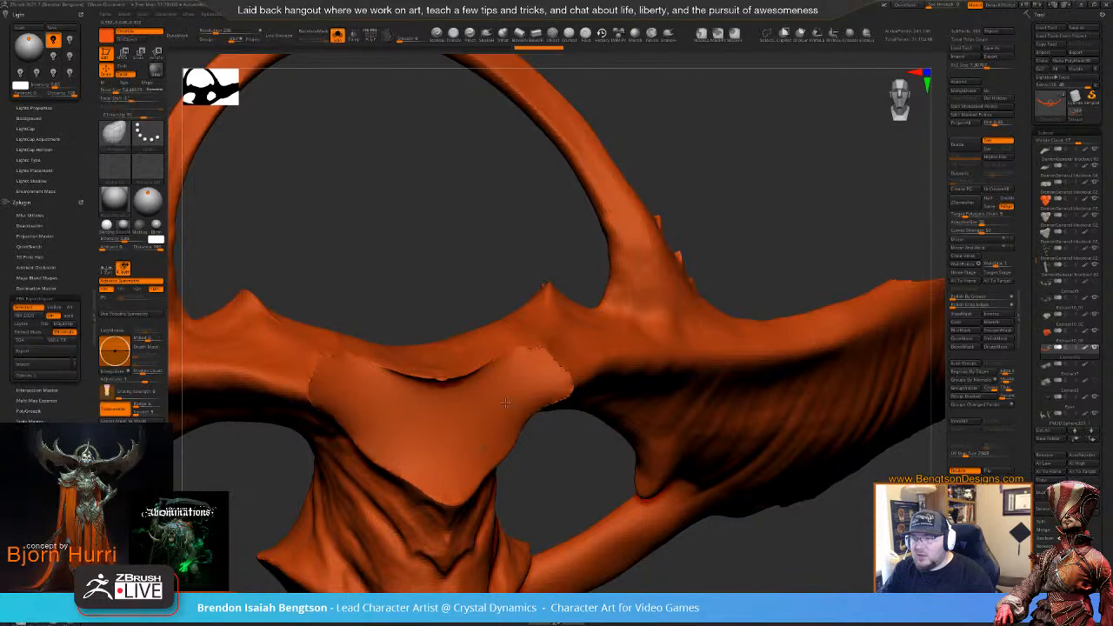
left_click_drag(566, 264, 536, 369)
key("shift")
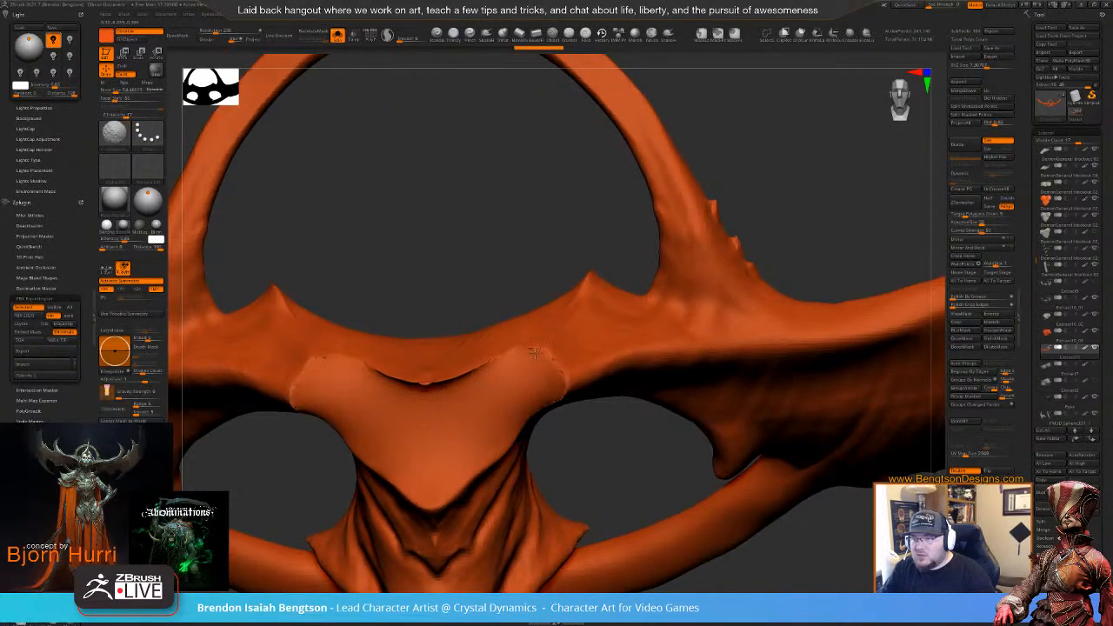
left_click_drag(516, 299, 513, 356)
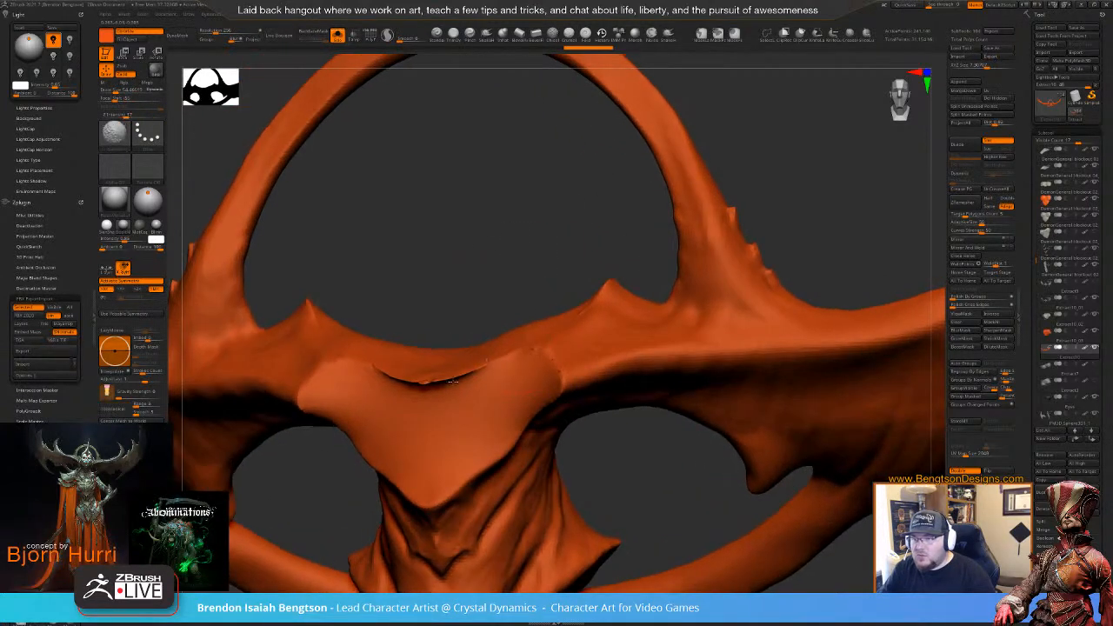
left_click_drag(452, 291, 453, 244)
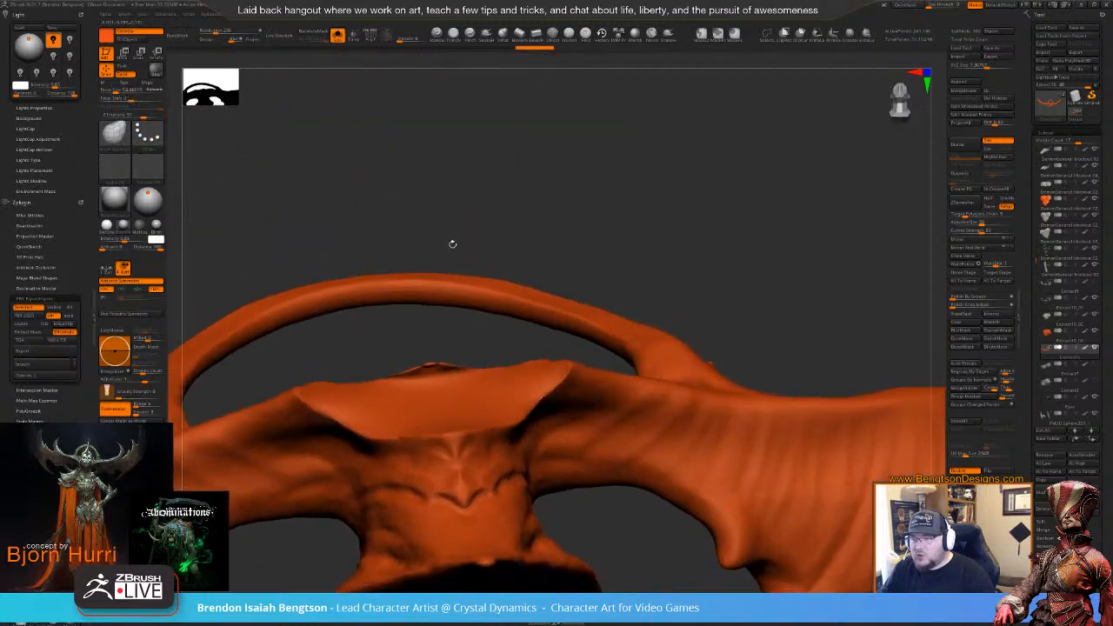
mouse_move(439, 337)
left_mouse_down()
mouse_move(366, 377)
mouse_move(401, 353)
mouse_move(483, 362)
left_mouse_up()
- Trim off the sliver protruding behind the closed patch with a lasso and fill the cut surface with orange
left_click(815, 34)
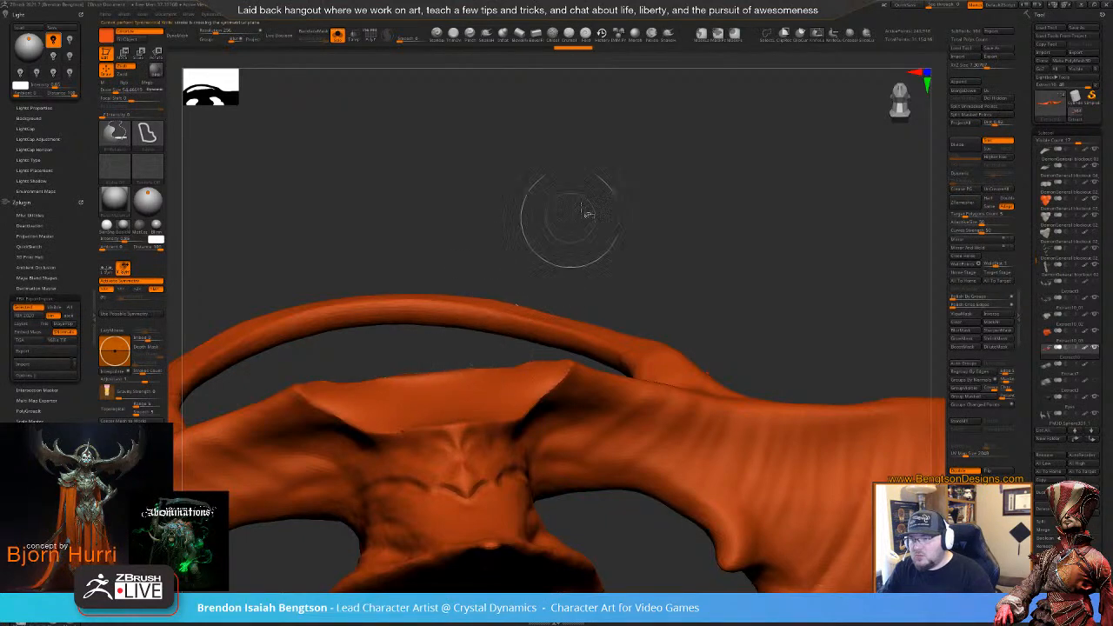
mouse_move(571, 217)
left_mouse_down()
mouse_move(557, 252)
mouse_move(551, 222)
left_mouse_up()
left_click(437, 33)
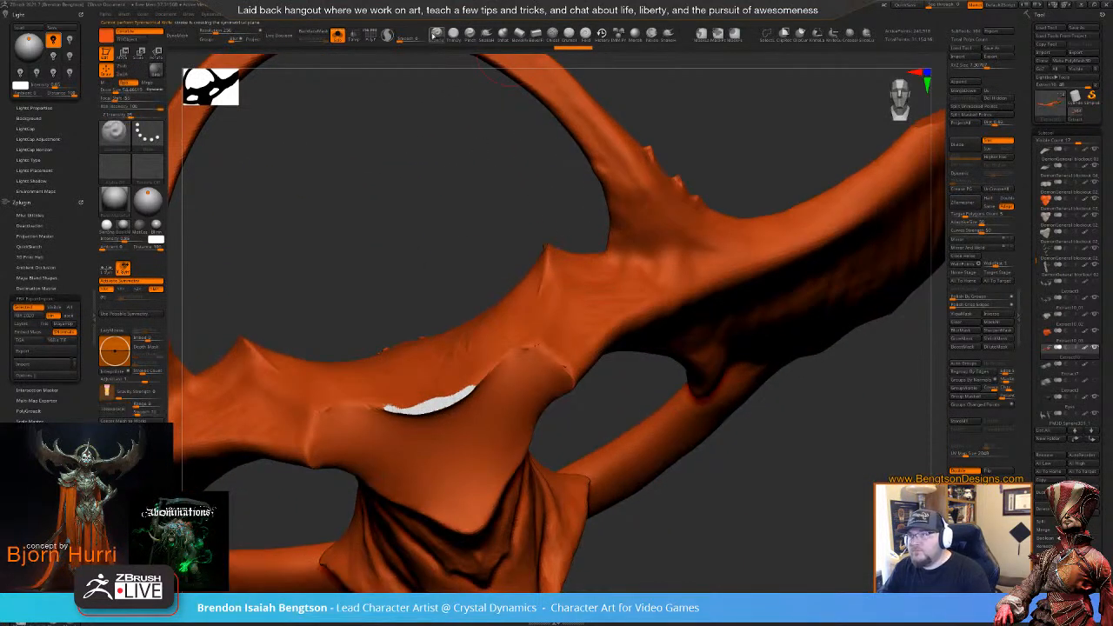
left_click(132, 40)
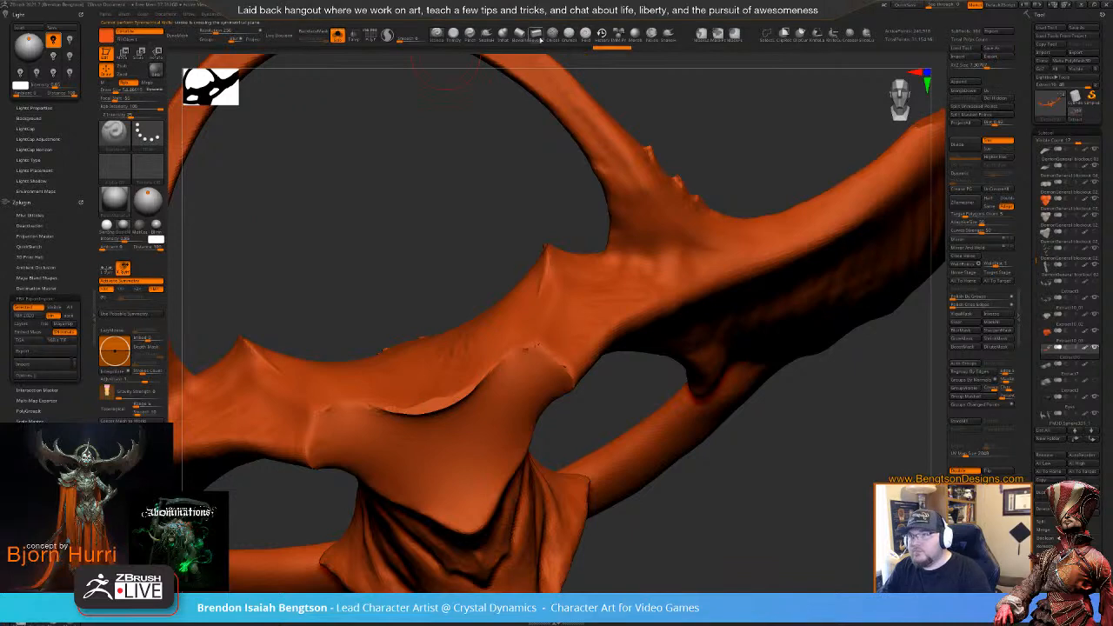
- Smooth the jagged seams along the front and back edges of the closed patch
left_click_drag(449, 291, 434, 281)
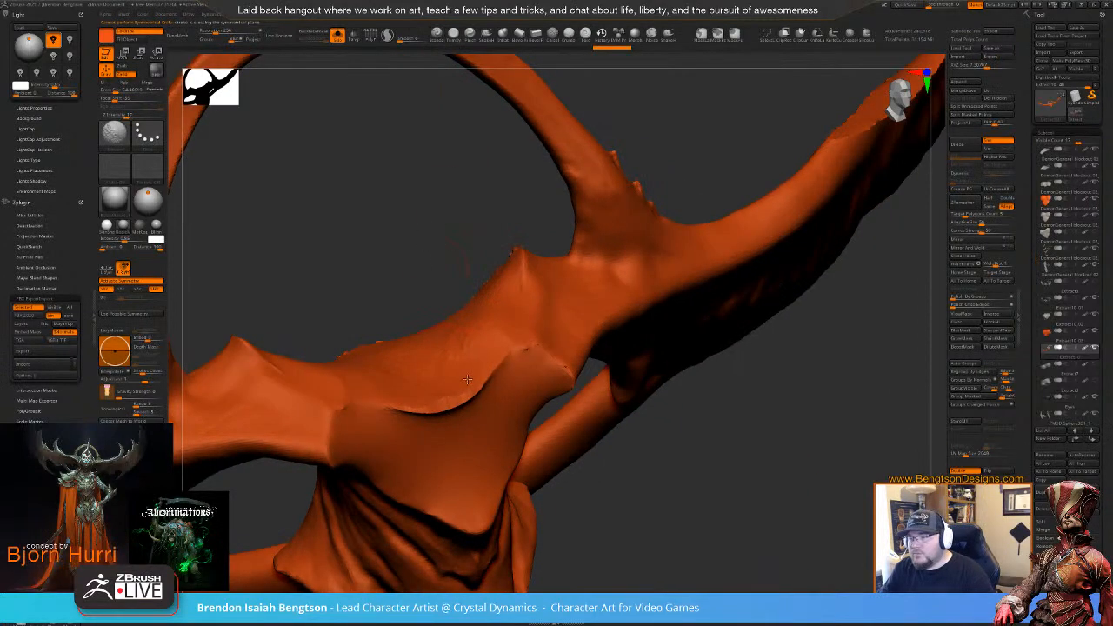
left_click_drag(410, 407, 416, 398, "shift")
left_click_drag(394, 247, 532, 323)
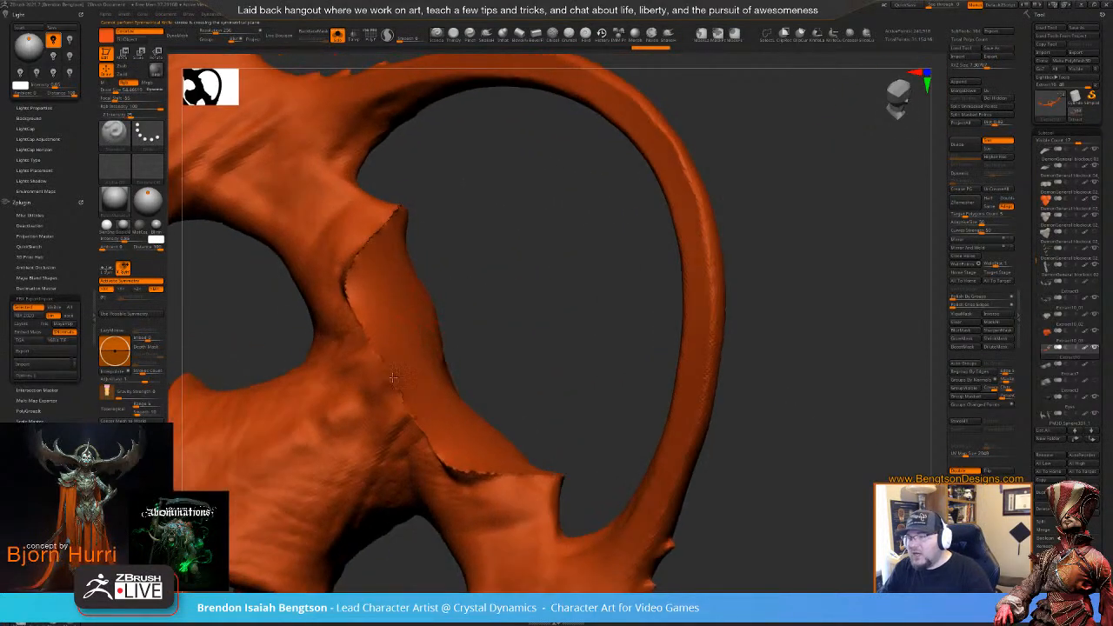
mouse_move(383, 361)
left_mouse_down("shift")
mouse_move(405, 409)
mouse_move(356, 317)
mouse_move(365, 244)
left_mouse_up("shift")
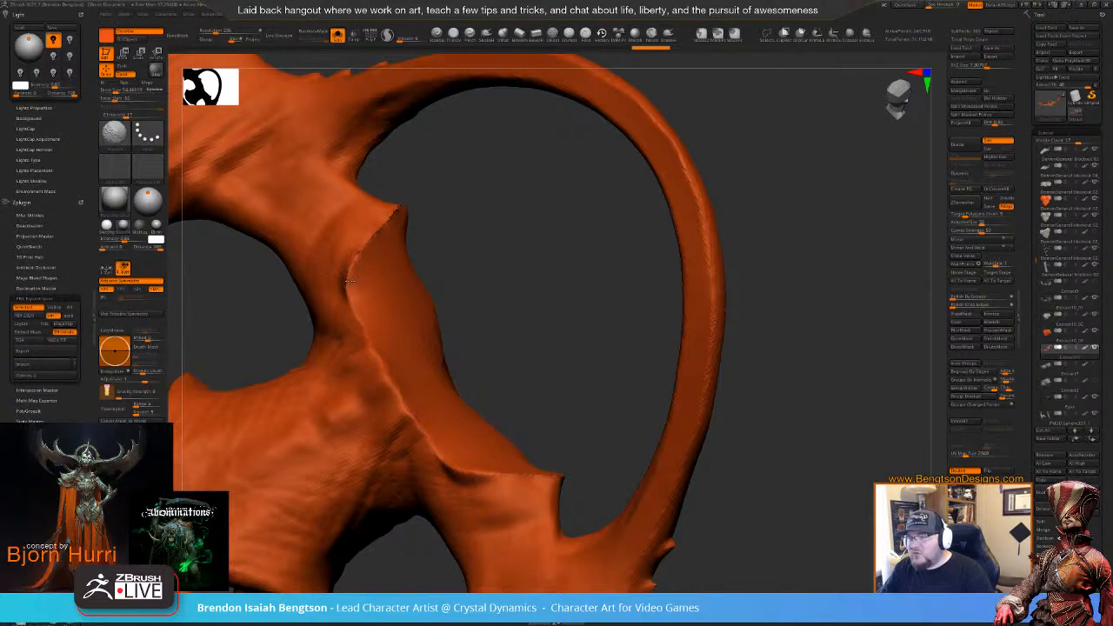
- Trim the remaining bumps and pointed tips along the back edge of the patch with a lasso and fill the cuts with orange
left_click_drag(494, 239, 535, 243)
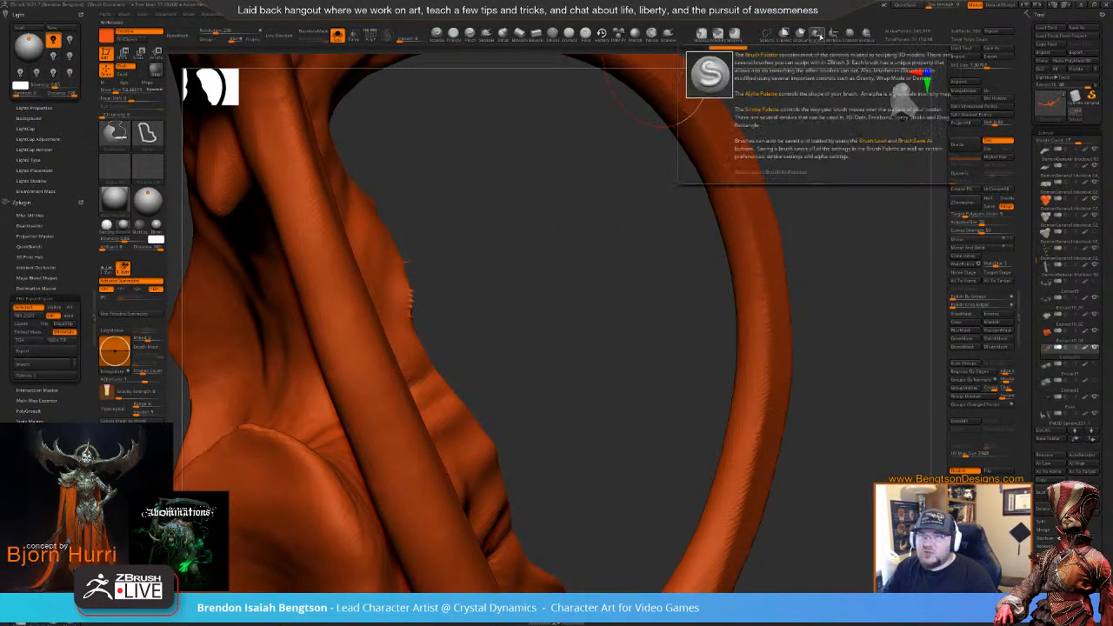
left_click(701, 35, "ctrl")
mouse_move(441, 245)
left_mouse_down("ctrl")
mouse_move(404, 252)
mouse_move(432, 359)
mouse_move(458, 324)
left_mouse_up("ctrl")
left_click_drag(553, 237, 649, 546)
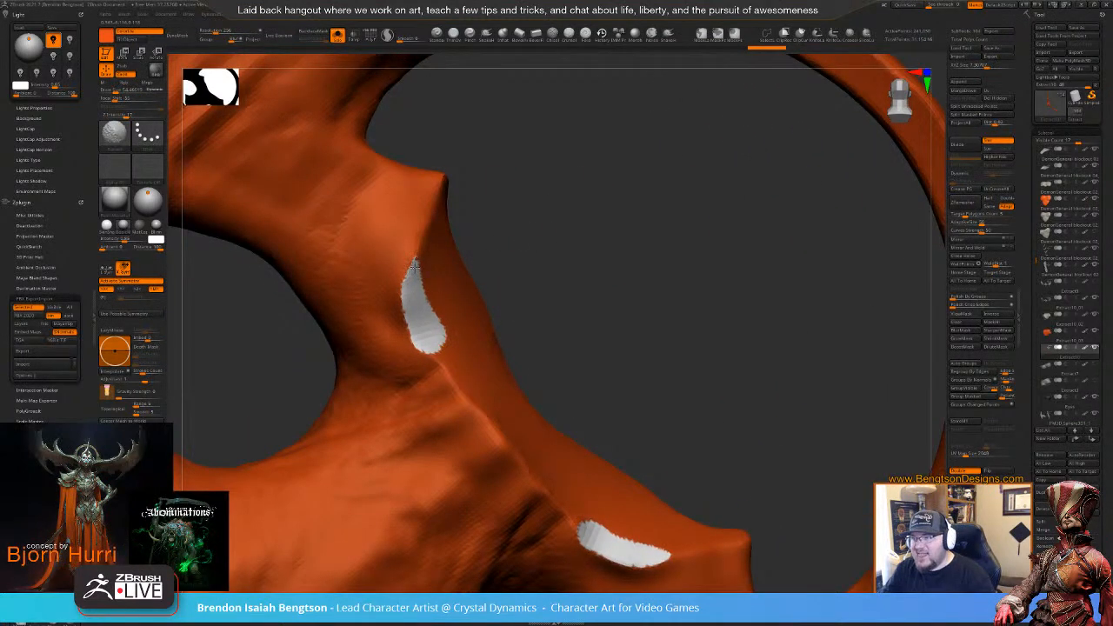
mouse_move(519, 220)
left_mouse_down()
mouse_move(469, 216)
mouse_move(439, 245)
mouse_move(435, 300)
left_mouse_up()
mouse_move(495, 243)
left_mouse_down()
mouse_move(496, 225)
mouse_move(420, 167)
left_mouse_up()
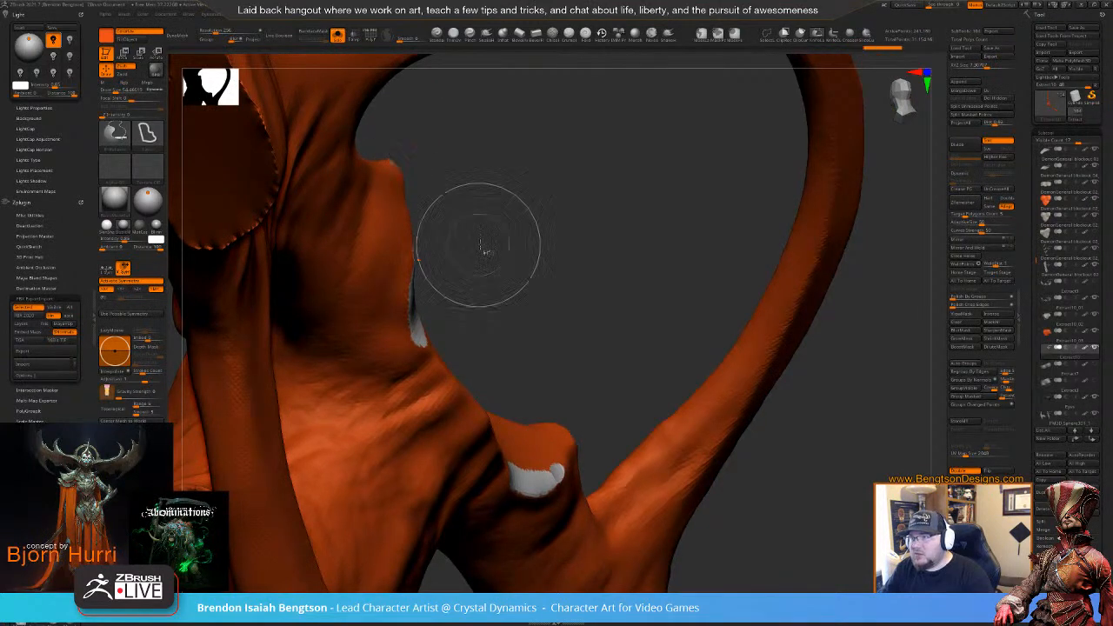
left_click_drag(489, 248, 412, 201)
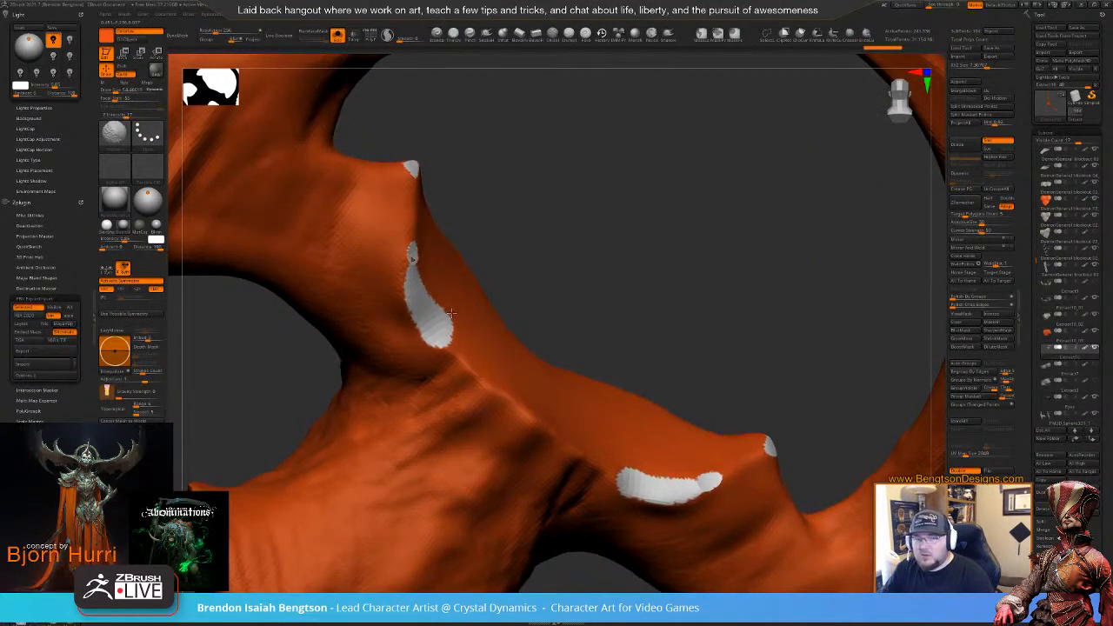
mouse_move(480, 231)
left_mouse_down()
mouse_move(522, 209)
mouse_move(536, 173)
mouse_move(522, 218)
mouse_move(557, 233)
mouse_move(523, 197)
left_mouse_up()
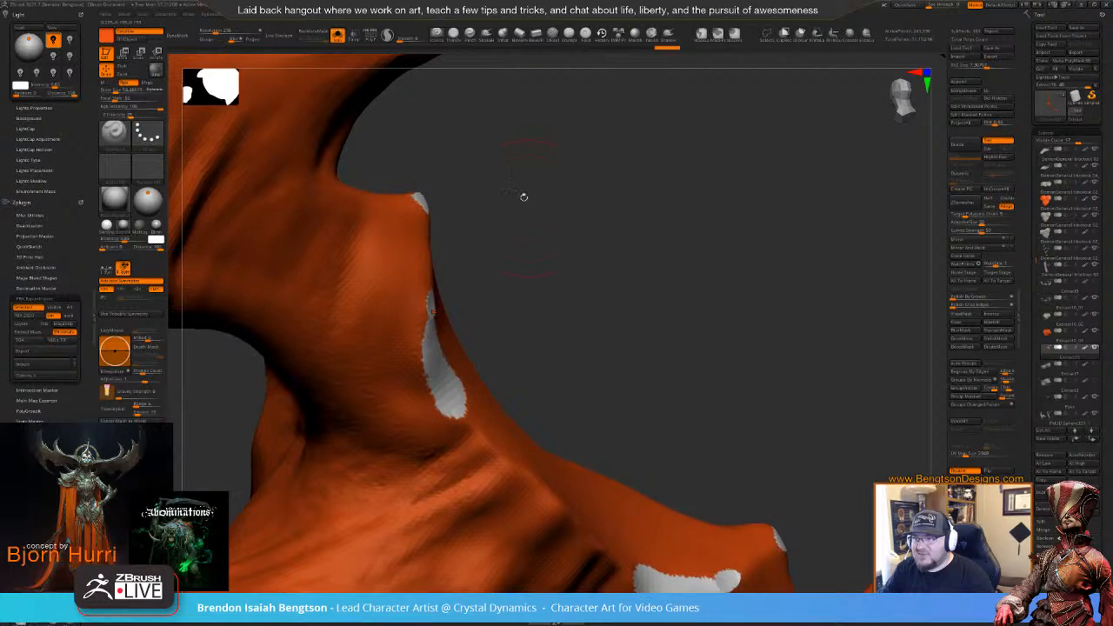
left_click(437, 35)
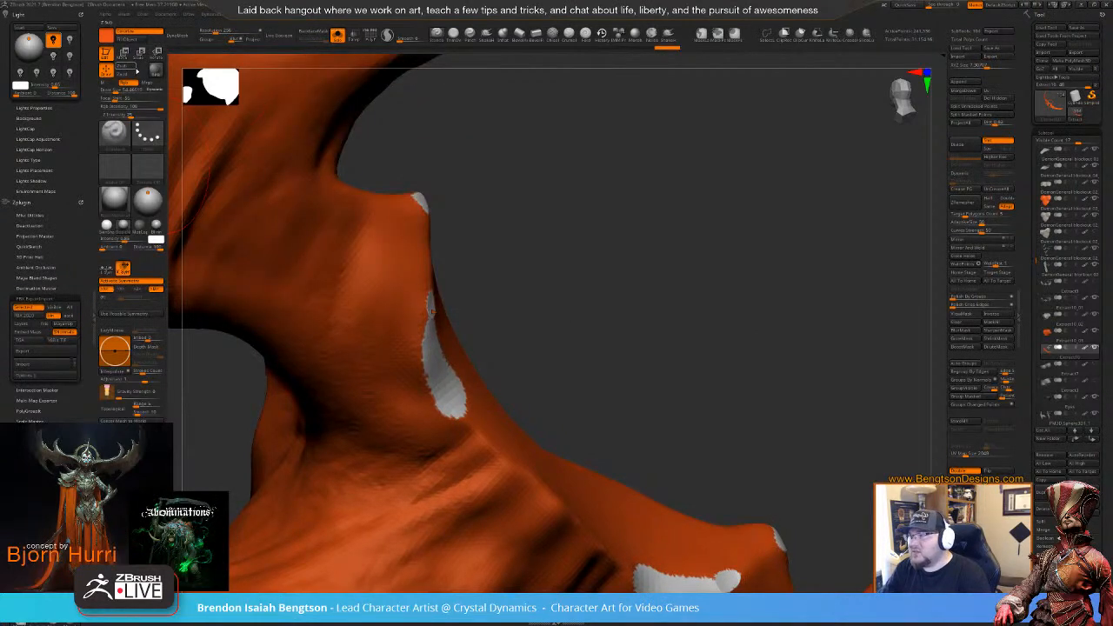
left_click(128, 39)
- Merge the orange mesh's polygroups into one using the polyframe display, and leave Solo mode to show the full character
left_click_drag(540, 214, 554, 288)
key("shift+f")
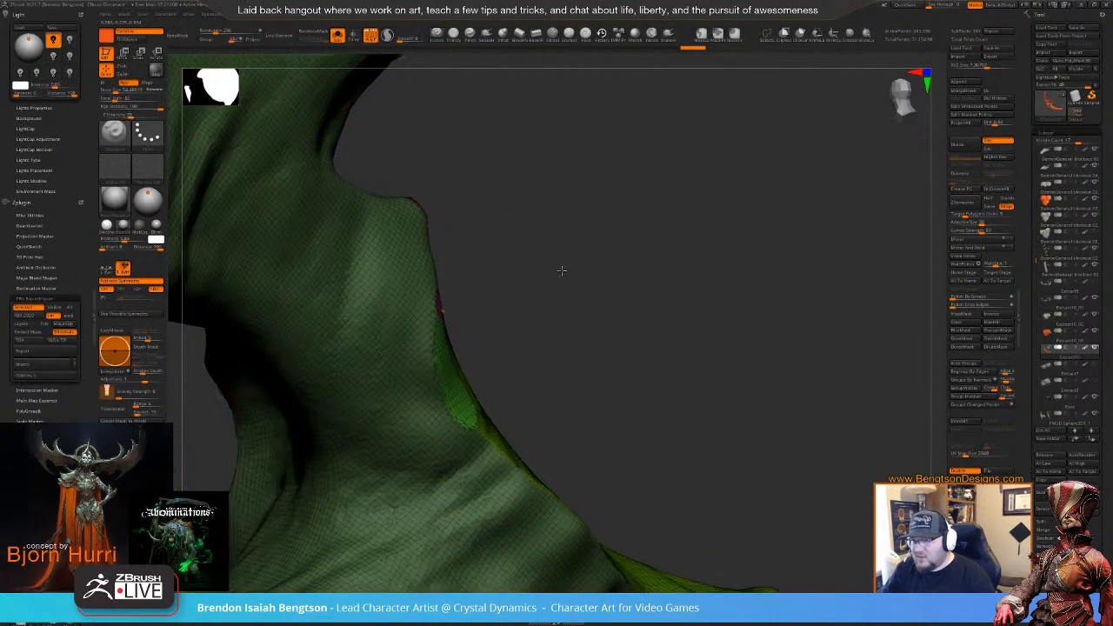
key("shift+f")
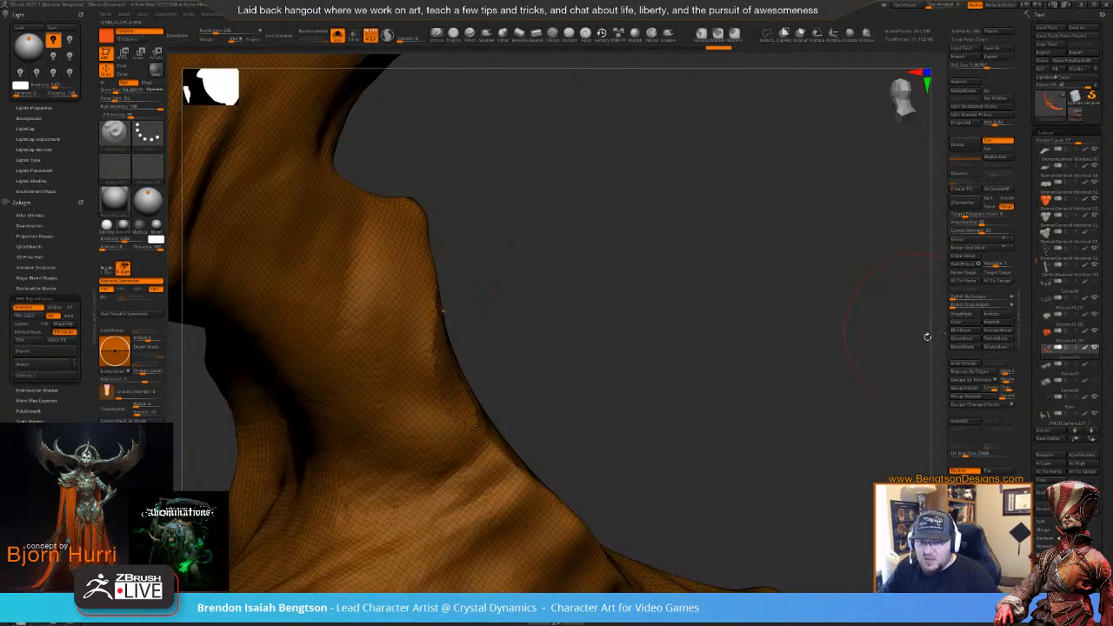
key("shift+f")
mouse_move(517, 291)
left_mouse_down()
mouse_move(467, 292)
mouse_move(579, 286)
left_mouse_up()
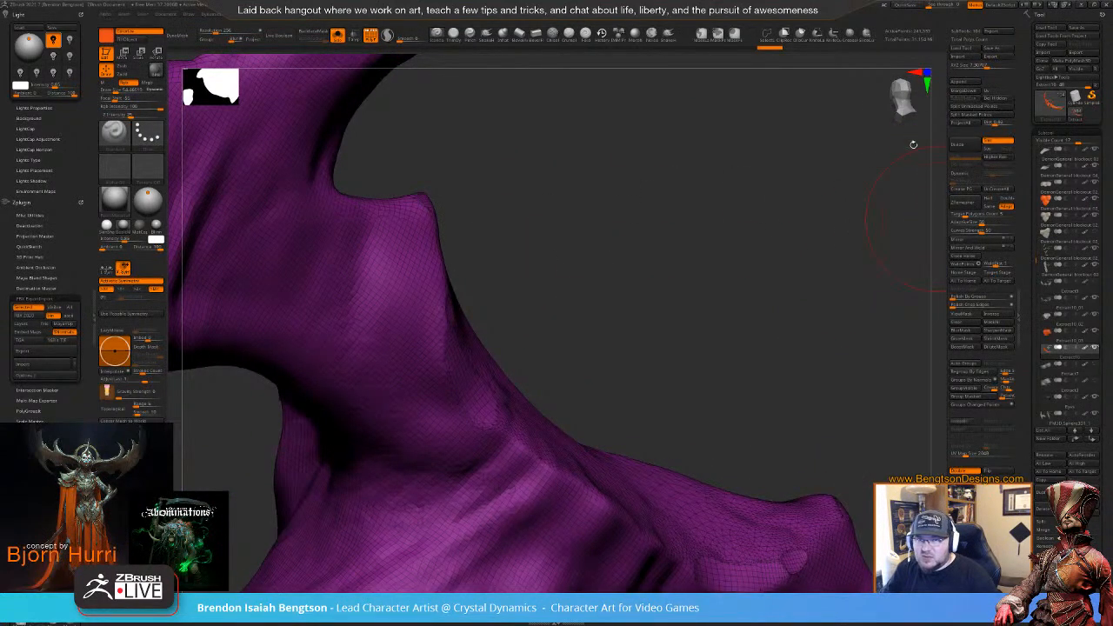
left_click_drag(913, 144, 636, 144)
key("shift+f")
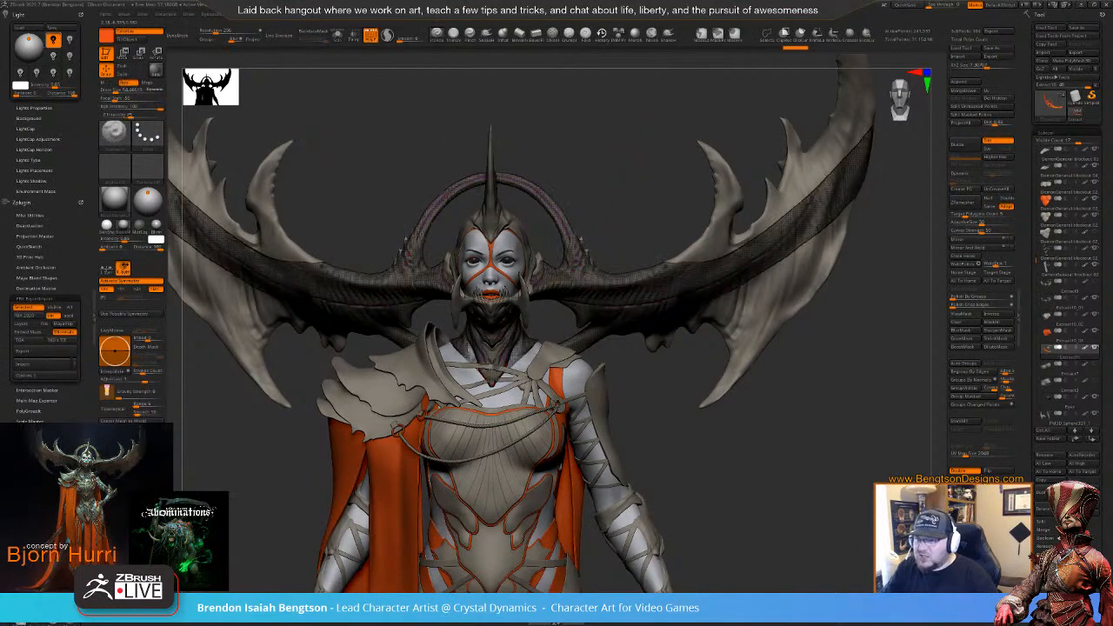
mouse_move(635, 204)
left_mouse_down()
mouse_move(614, 206)
mouse_move(648, 208)
mouse_move(616, 204)
left_mouse_up()
key("shift+f")
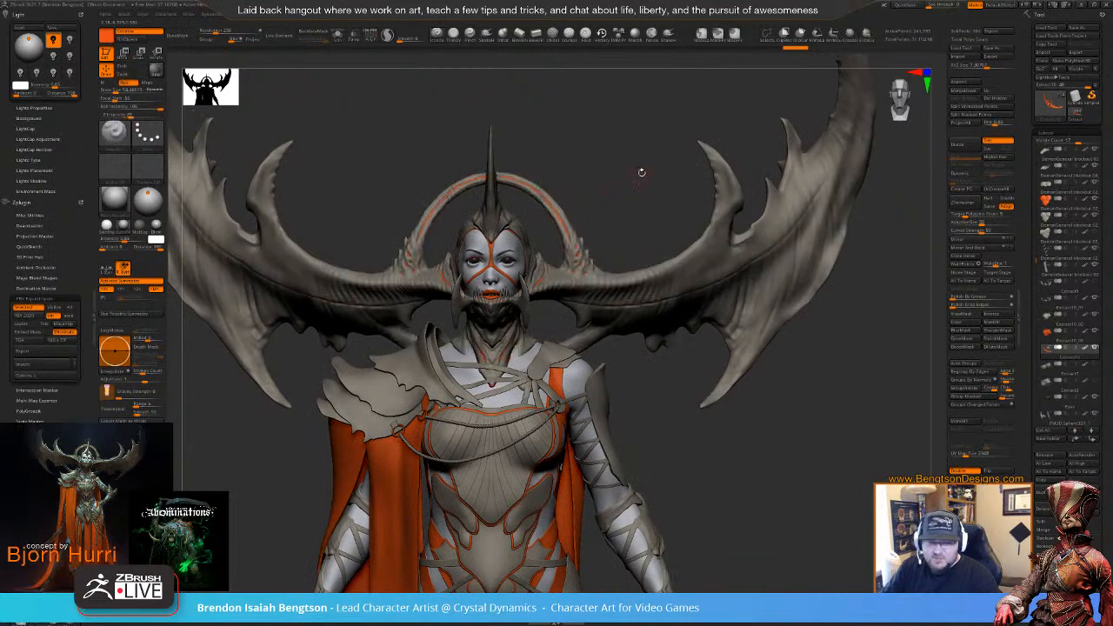
- Select the grey horn mesh, enlarge the Move Topological brush and try a stroke on one horn, undoing it
right_click_drag(645, 176, 633, 142, "ctrl")
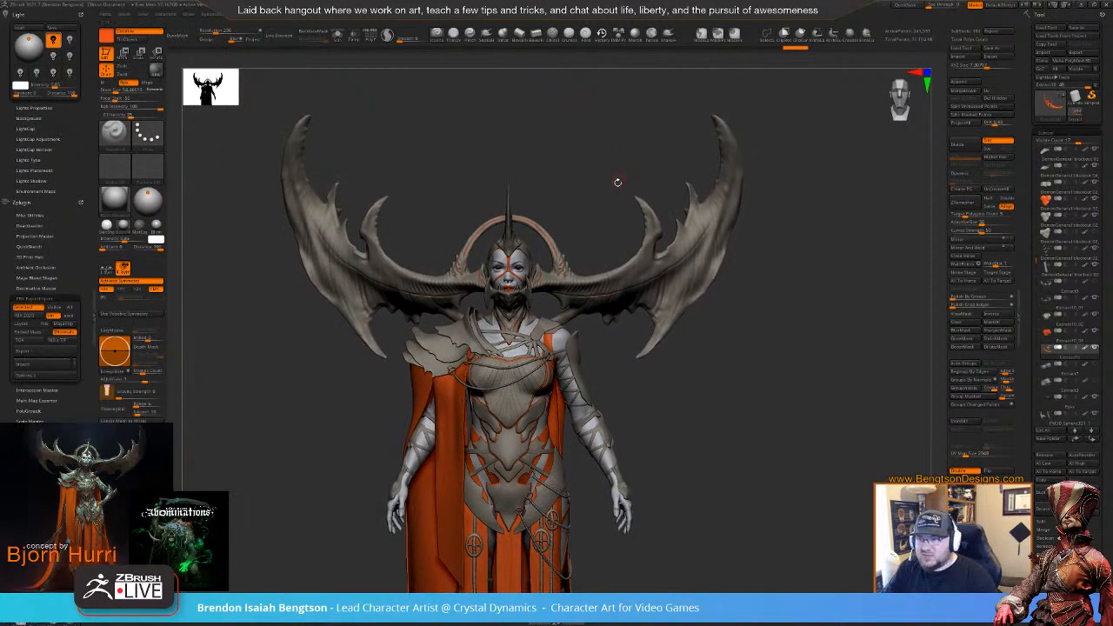
mouse_move(595, 200)
left_mouse_down()
mouse_move(613, 202)
mouse_move(584, 202)
mouse_move(598, 201)
left_mouse_up()
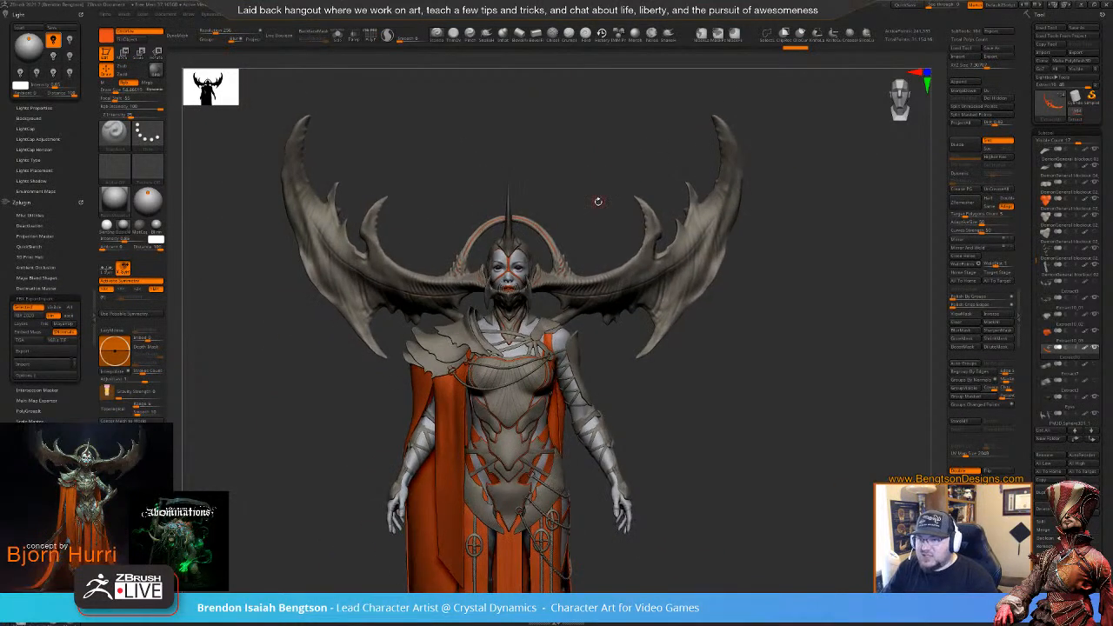
key("space")
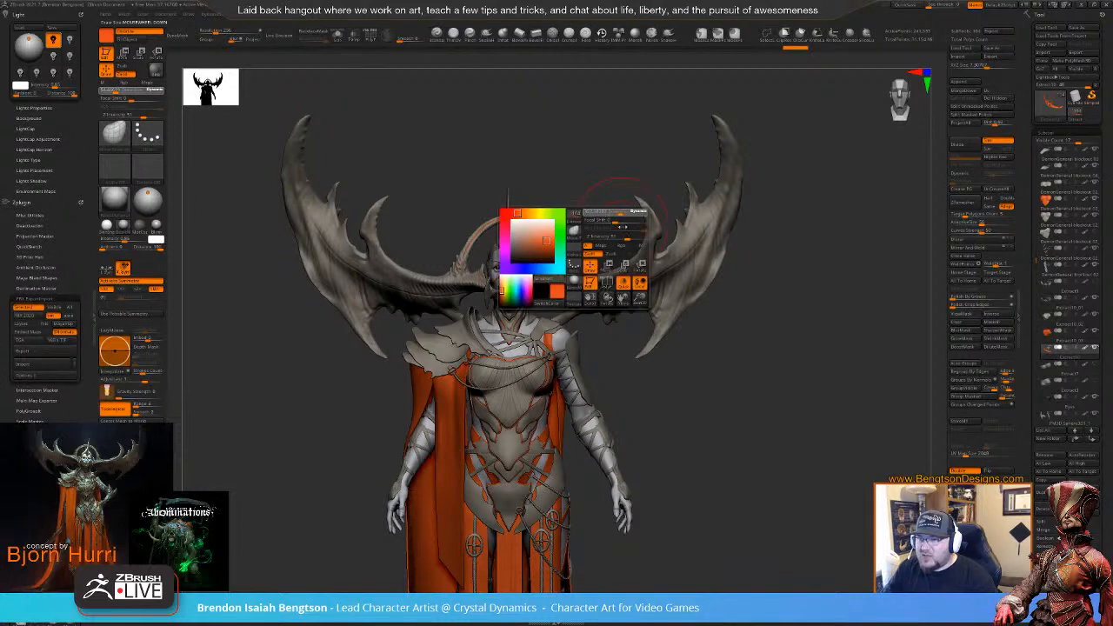
key("space")
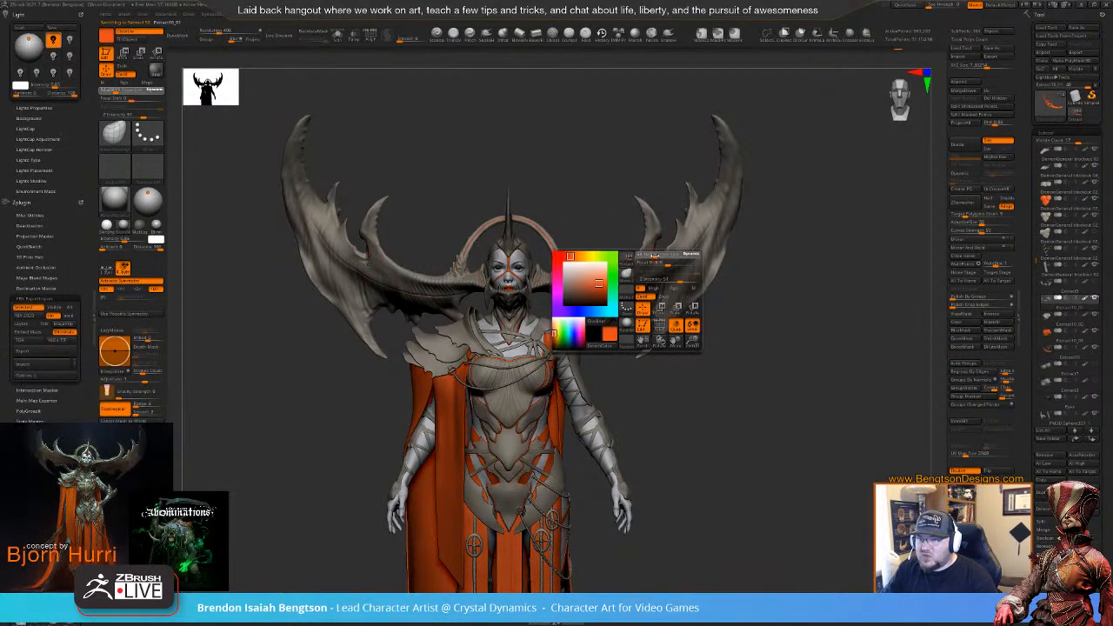
key("space")
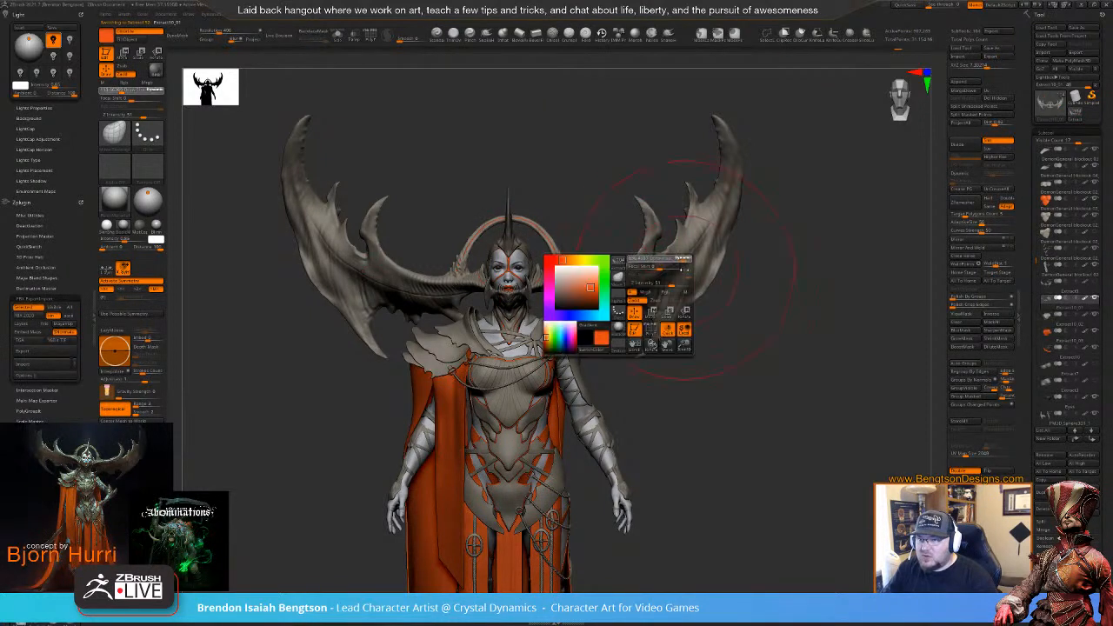
left_click_drag(693, 278, 684, 261)
key("x")
key("ctrl+z")
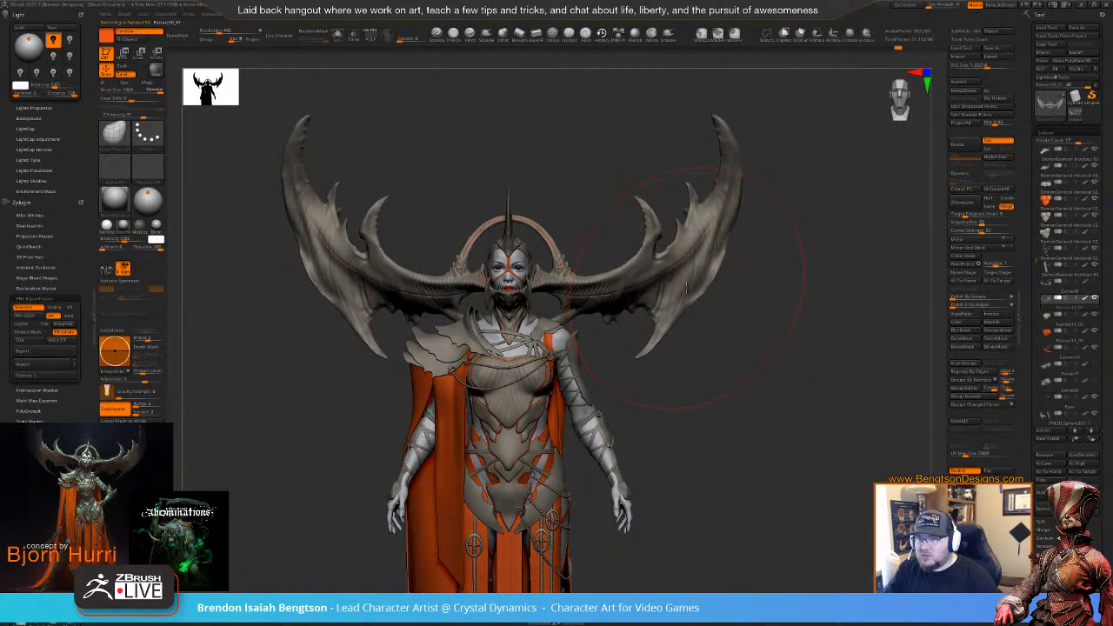
- Turn on symmetry for the grey horn mesh and raise the brush draw size to its maximum
key("space")
key("x")
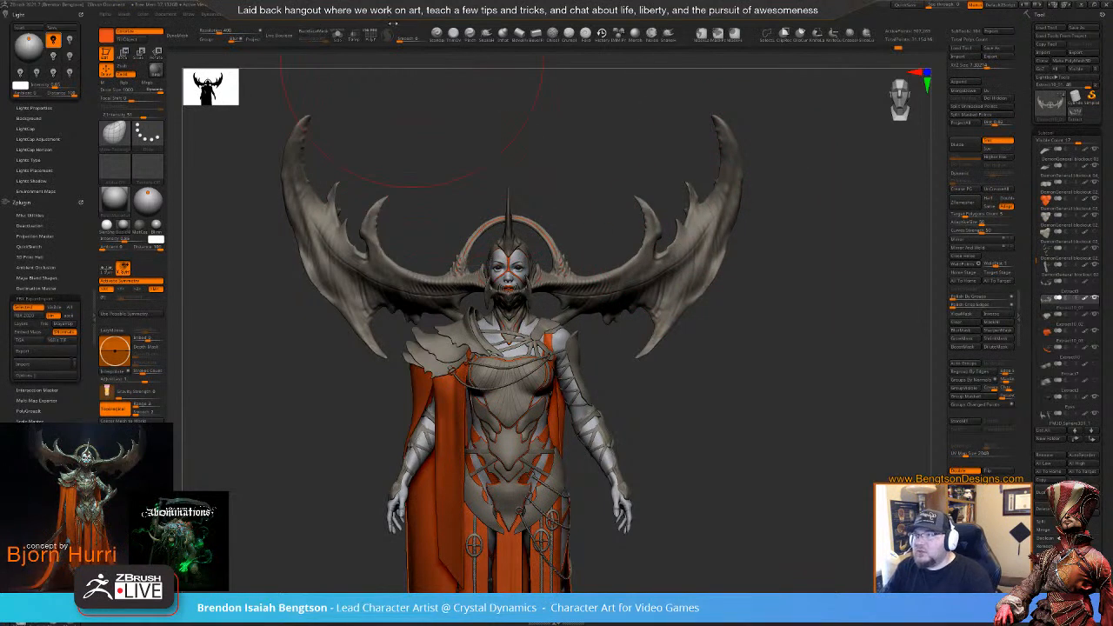
key("space")
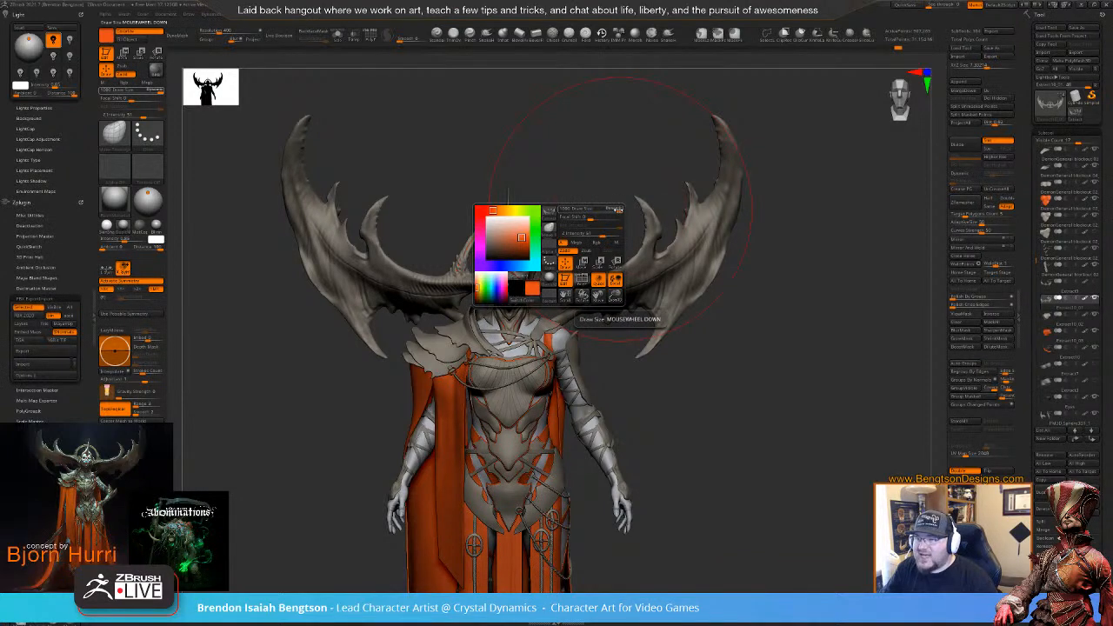
left_click_drag(576, 197, 556, 217)
key("space")
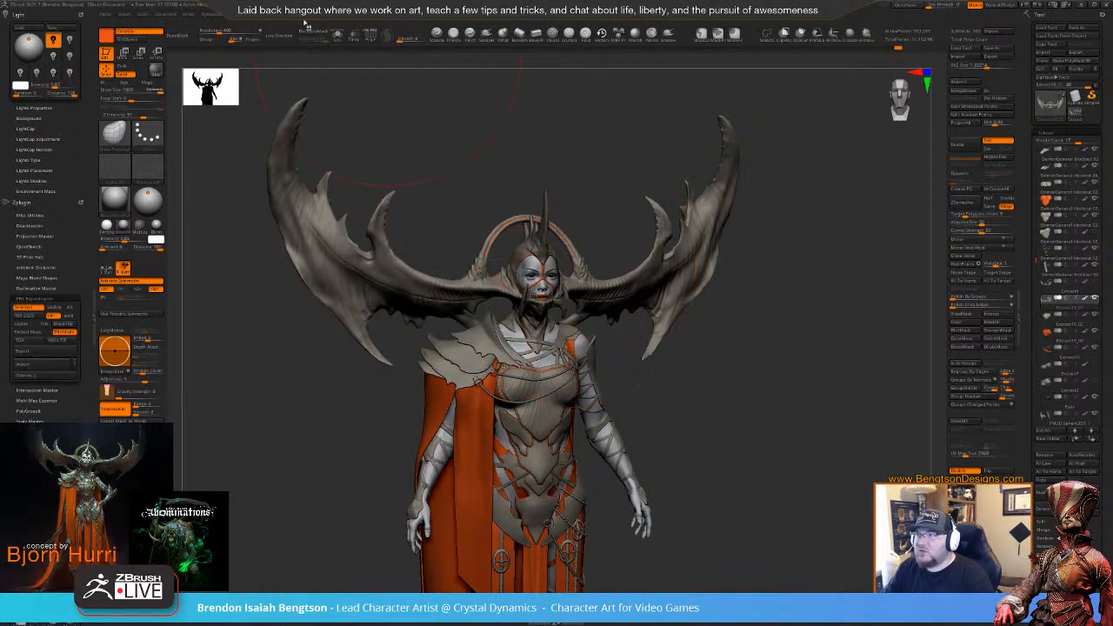
- Raise the maximum brush size in the Draw preferences and enlarge the brush to span a whole horn
left_click(415, 22)
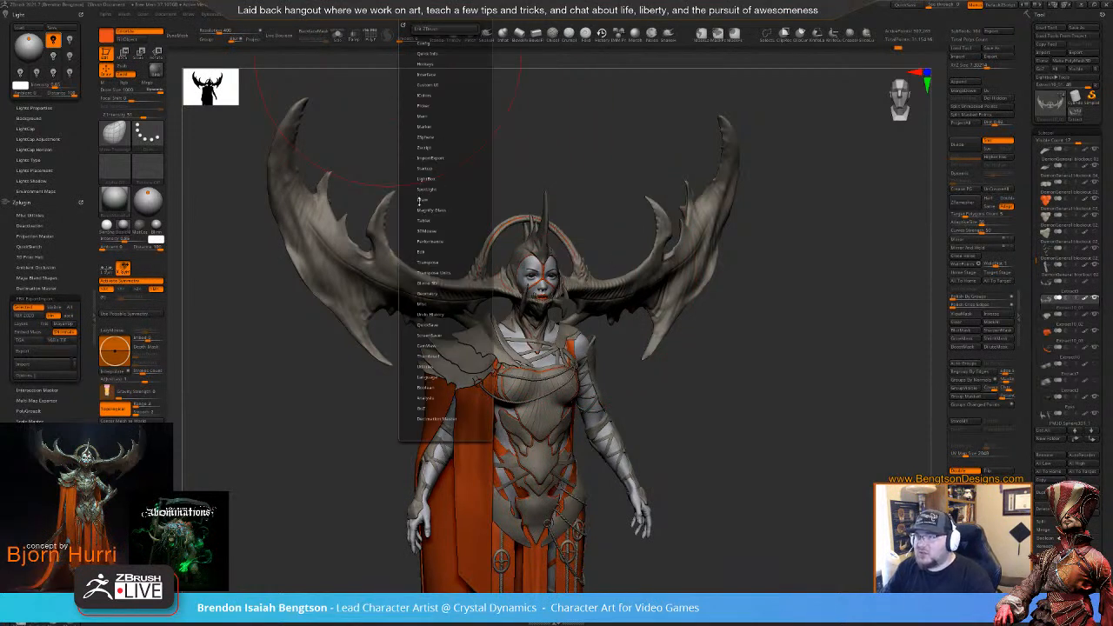
left_click(422, 200)
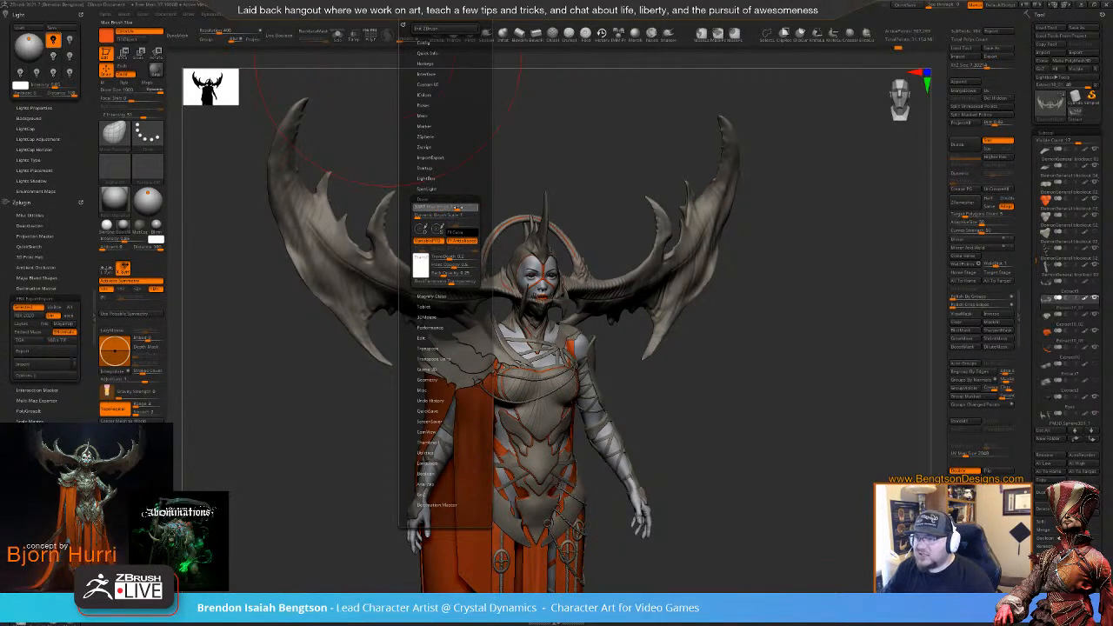
left_click_drag(557, 171, 522, 173)
key("space")
left_click_drag(609, 298, 647, 305)
mouse_move(710, 323)
left_mouse_down()
mouse_move(671, 322)
mouse_move(699, 321)
mouse_move(693, 311)
left_mouse_up()
- Isolate the horn mesh in Solo mode and pull the outer curve of the horns inward
key("alt+s")
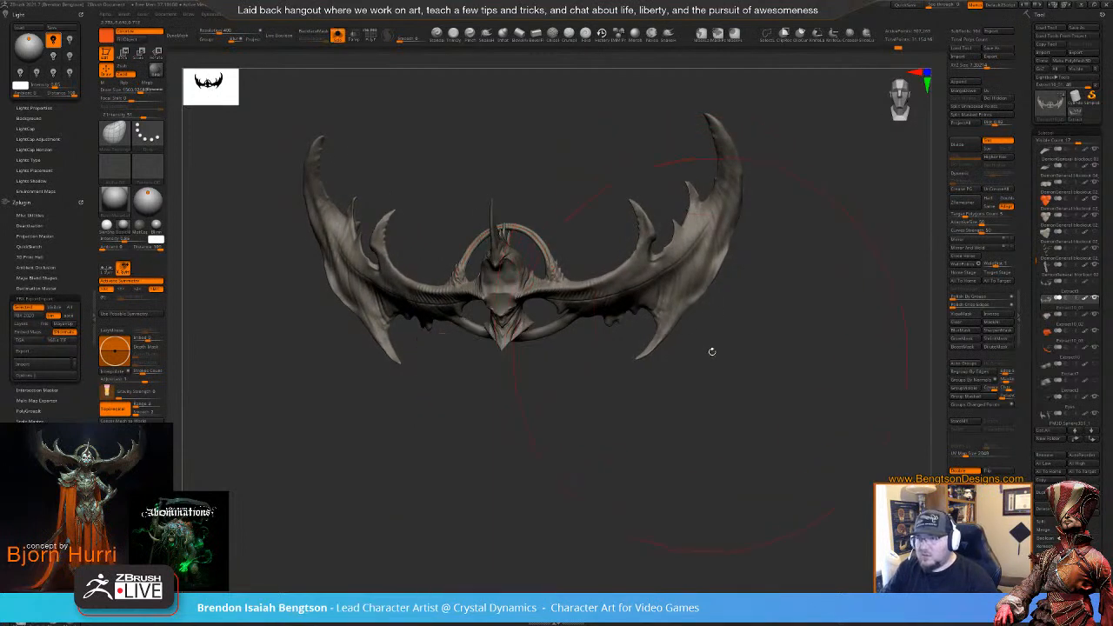
left_click_drag(711, 352, 696, 237)
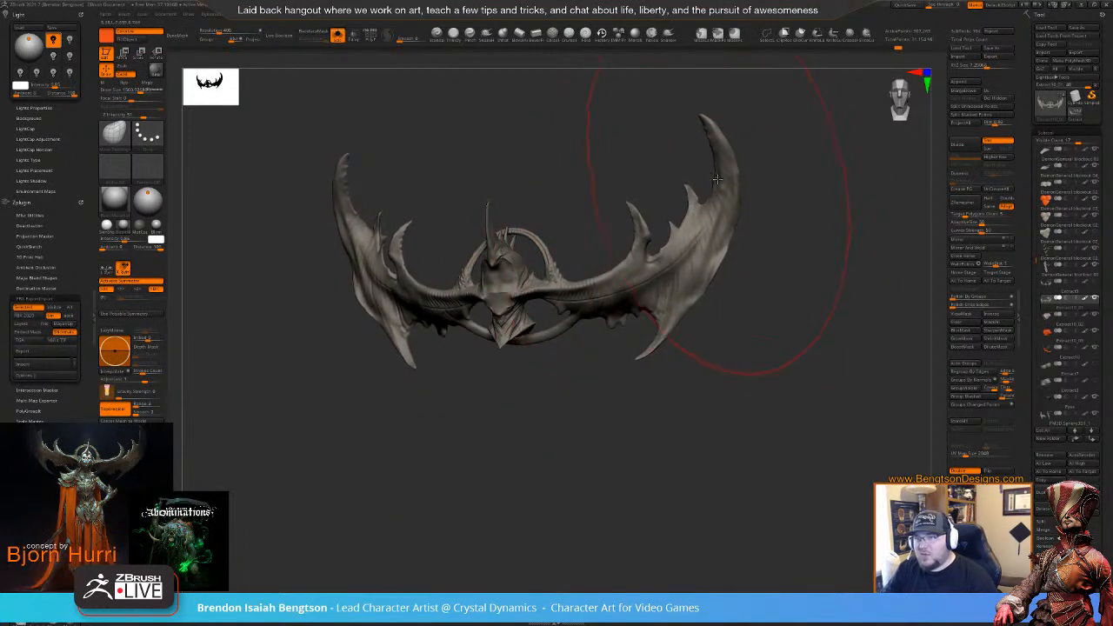
left_click_drag(717, 179, 709, 182)
left_click_drag(668, 300, 684, 355)
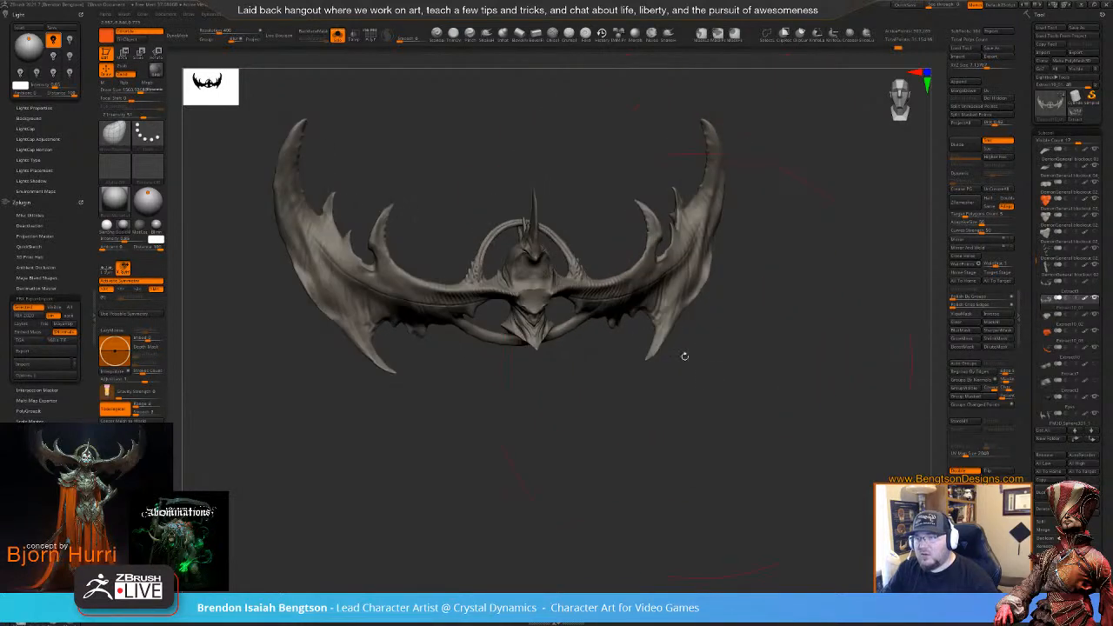
mouse_move(595, 349)
left_mouse_down()
mouse_move(721, 234)
mouse_move(678, 233)
left_mouse_up()
- Bend the horn tips and outer wings further inward symmetrically, and leave Solo mode to show the full character
key("space")
left_click_drag(725, 186, 708, 170)
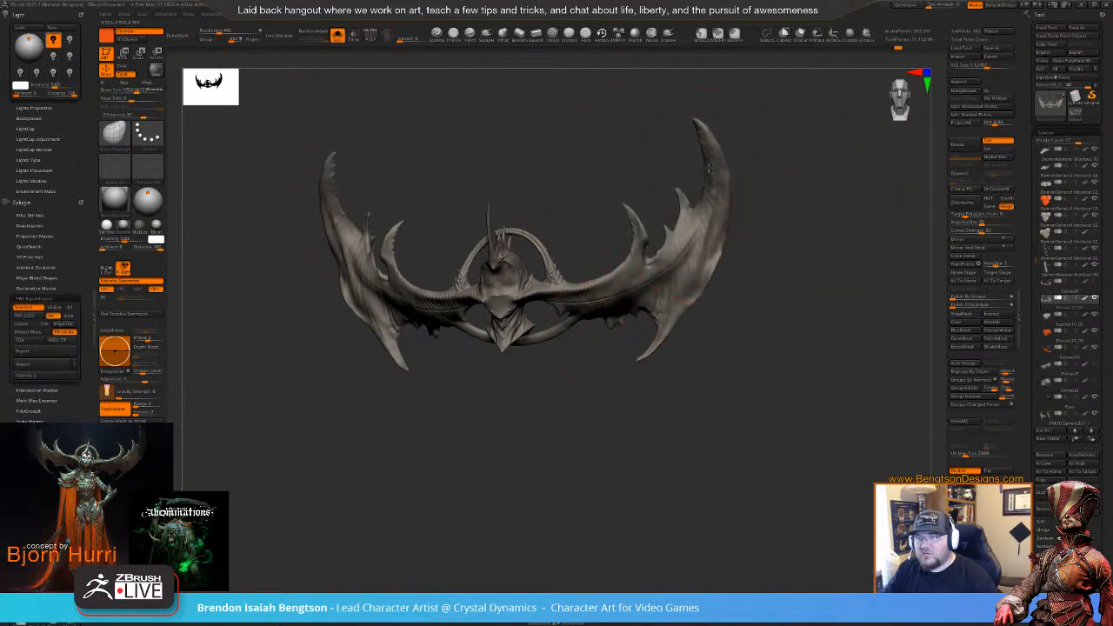
left_click_drag(694, 131, 677, 131)
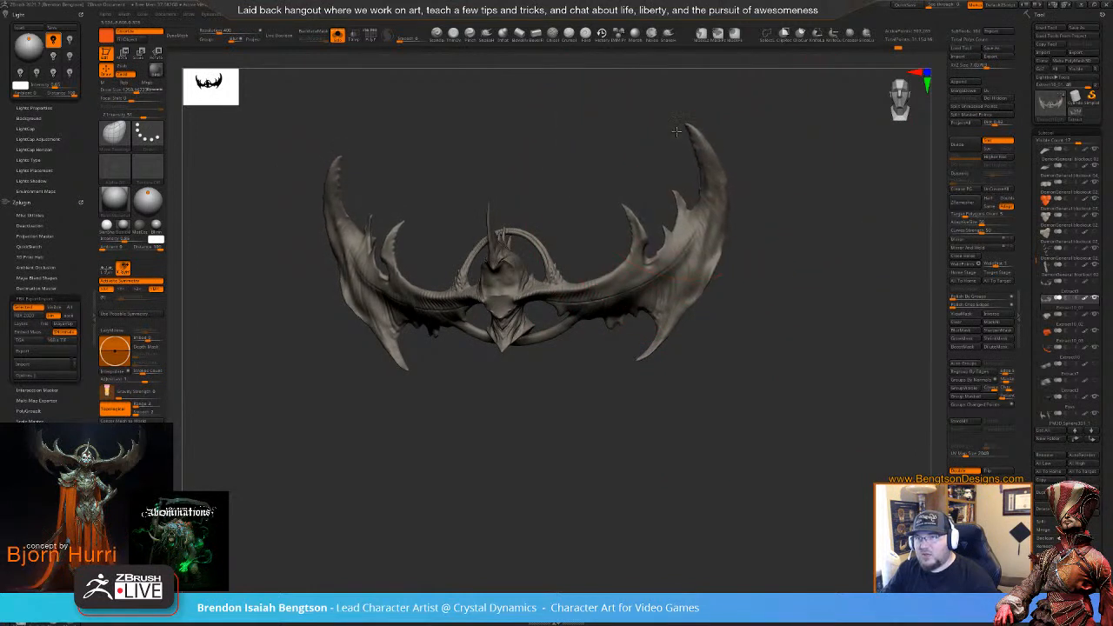
left_click_drag(682, 278, 674, 278)
left_click_drag(712, 194, 704, 199)
left_click_drag(670, 297, 665, 294)
mouse_move(731, 305)
left_mouse_down()
mouse_move(716, 298)
mouse_move(758, 286)
left_mouse_up()
key("shift+s")
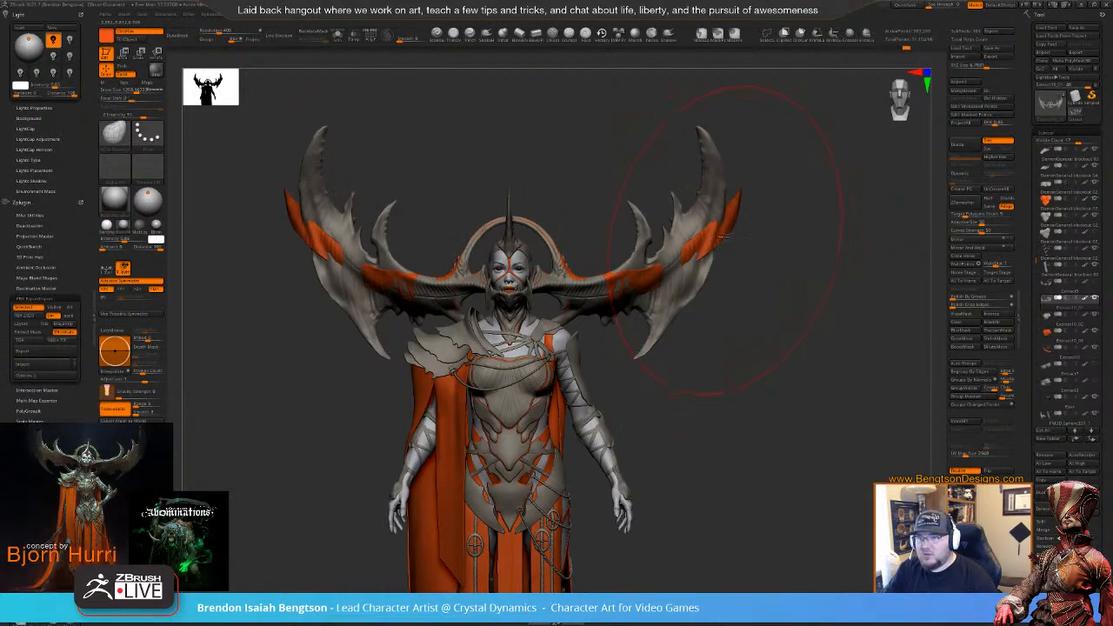
- Hide the orange layer poking through the horns and reselect the grey horn mesh
left_click(725, 233, "alt")
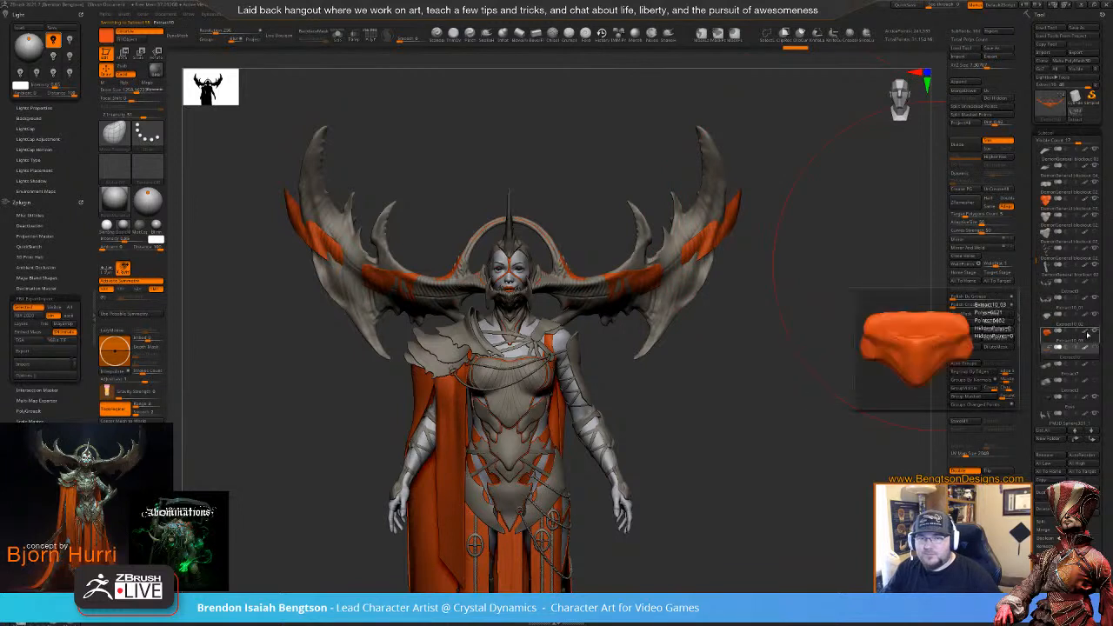
left_click(713, 174, "alt")
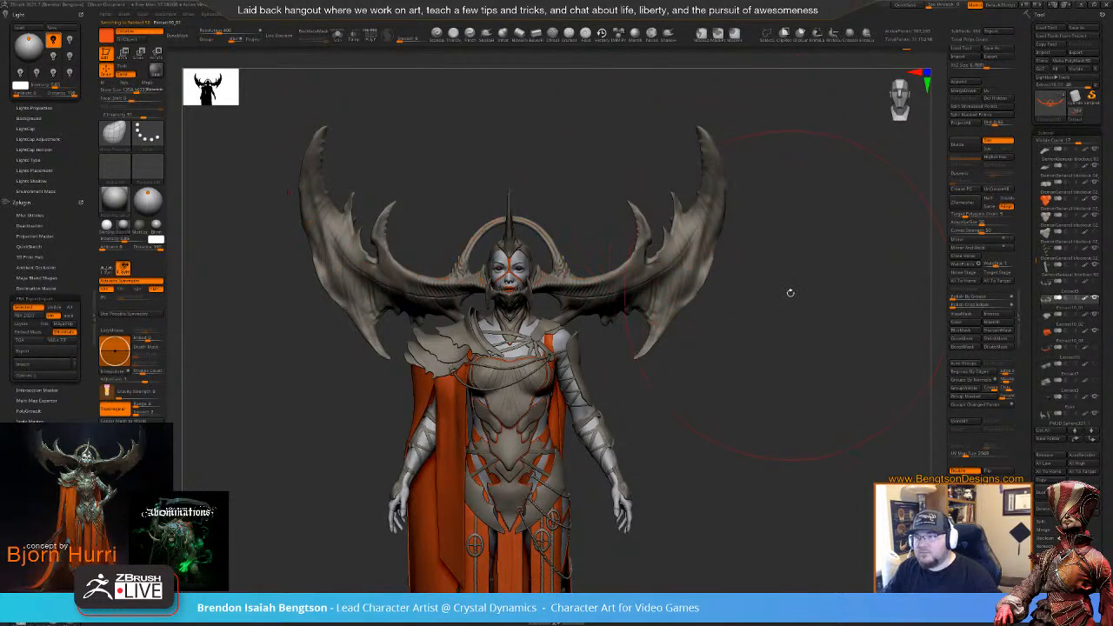
left_click_drag(790, 293, 790, 289)
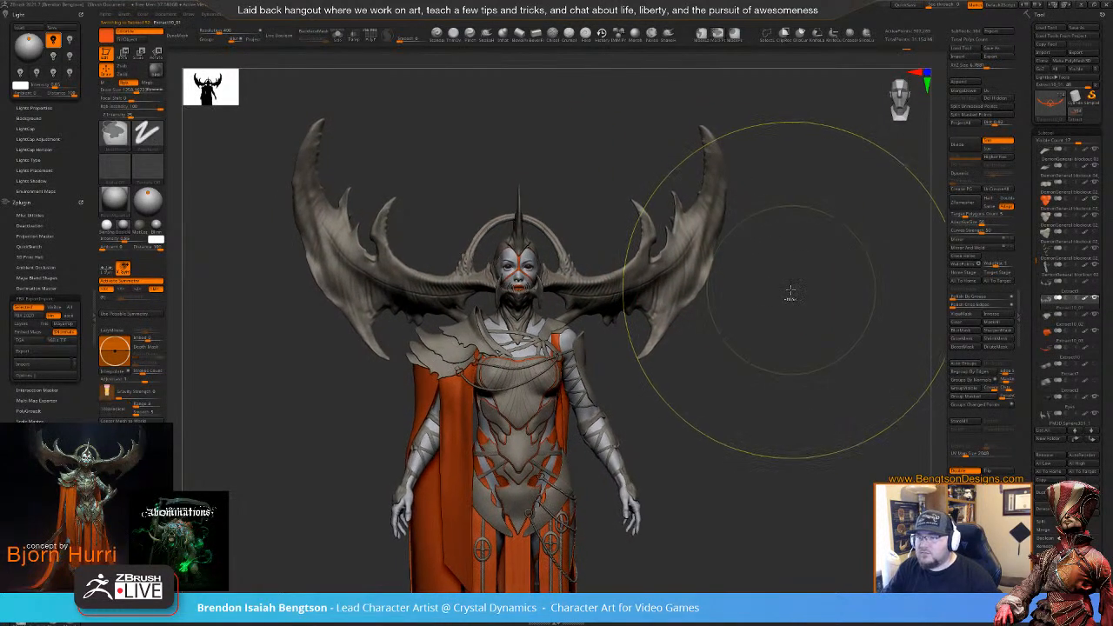
left_click_drag(692, 112, 711, 122)
- Go back and forth through the undo history to compare the original and narrowed horn silhouettes
key("ctrl+z")
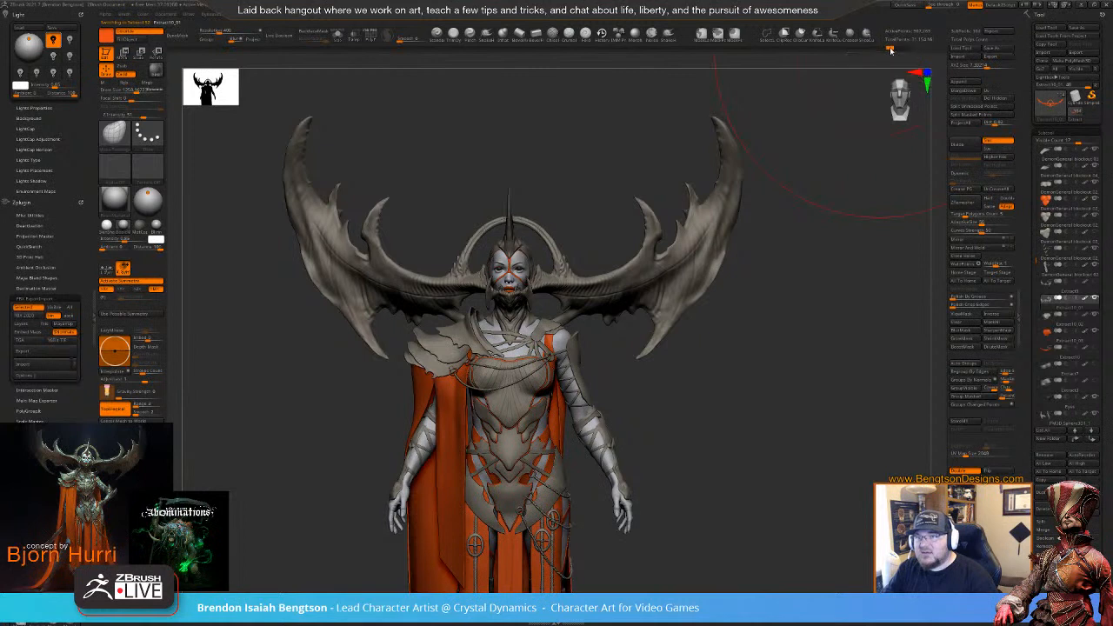
key("ctrl+z")
key("ctrl+z")
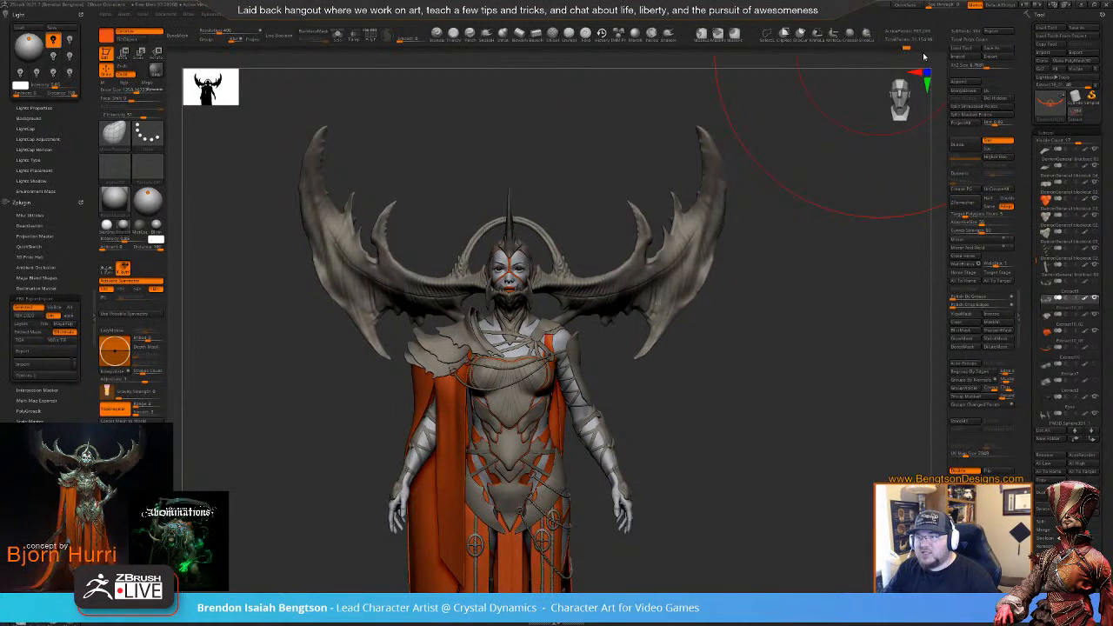
key("ctrl+z")
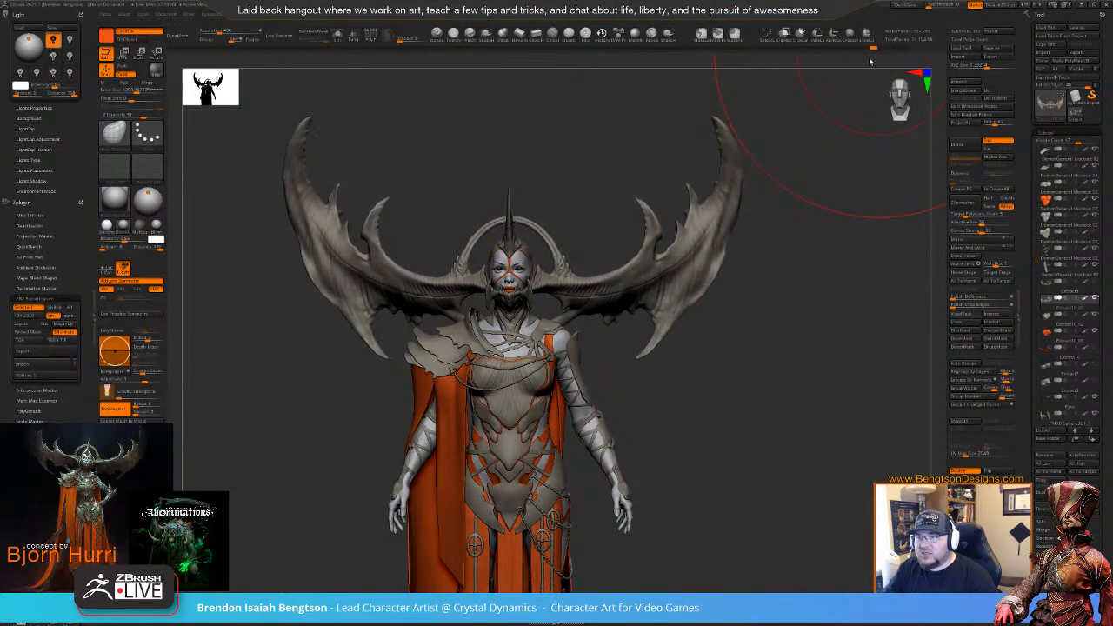
key("ctrl+z")
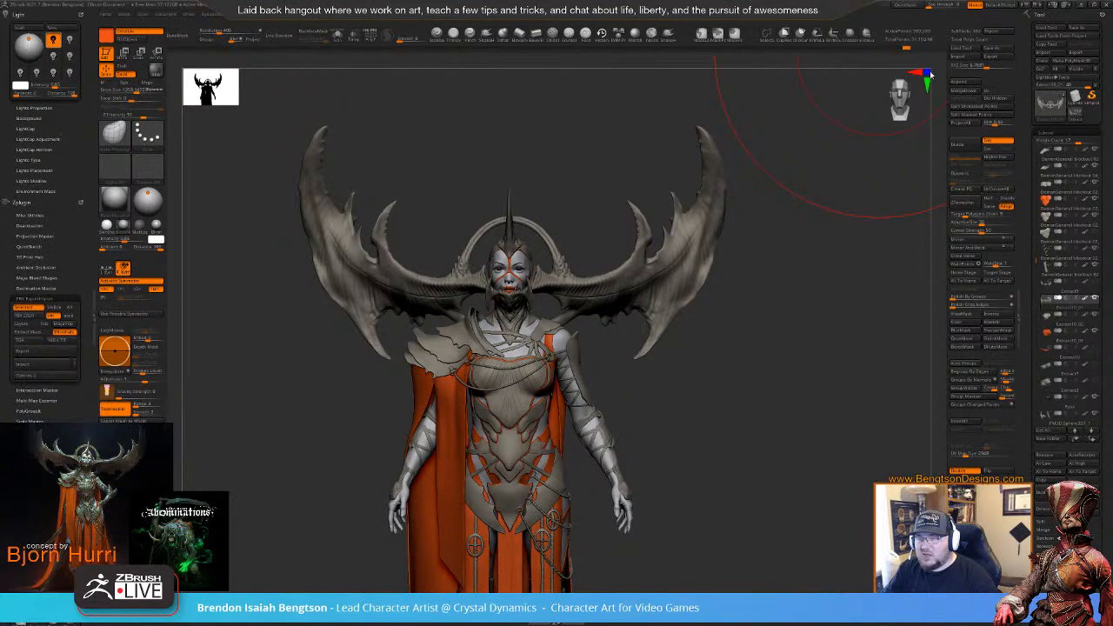
mouse_move(803, 186)
left_mouse_down()
mouse_move(776, 177)
mouse_move(793, 188)
left_mouse_up()
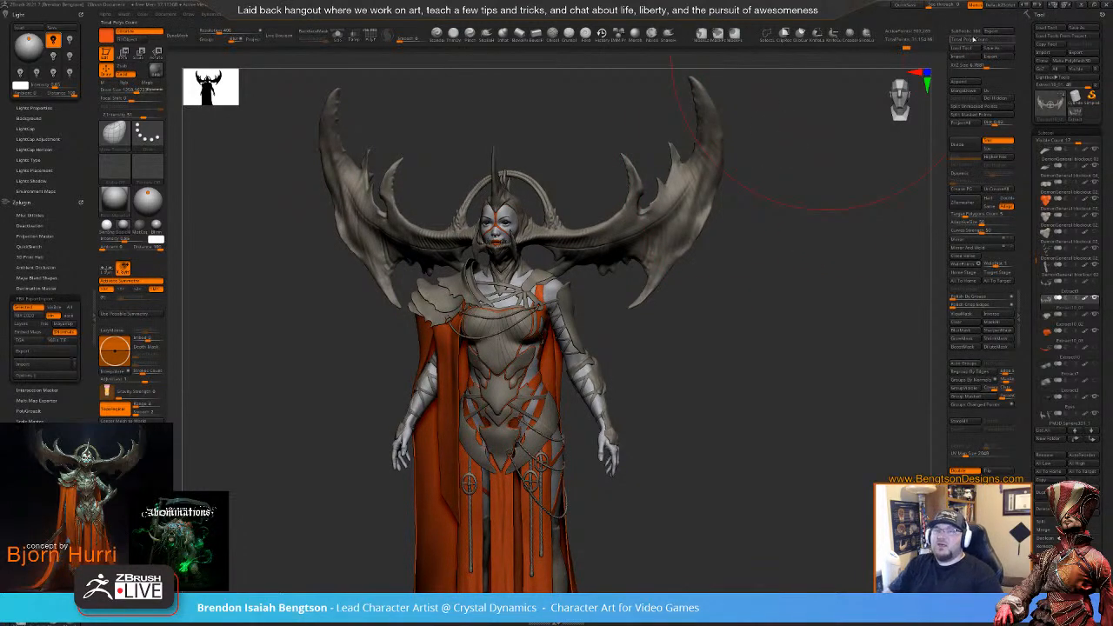
- Undo the last horn adjustment and show the orange layer again
left_click_drag(805, 244, 794, 256, "alt")
key("ctrl+z")
key("ctrl+z")
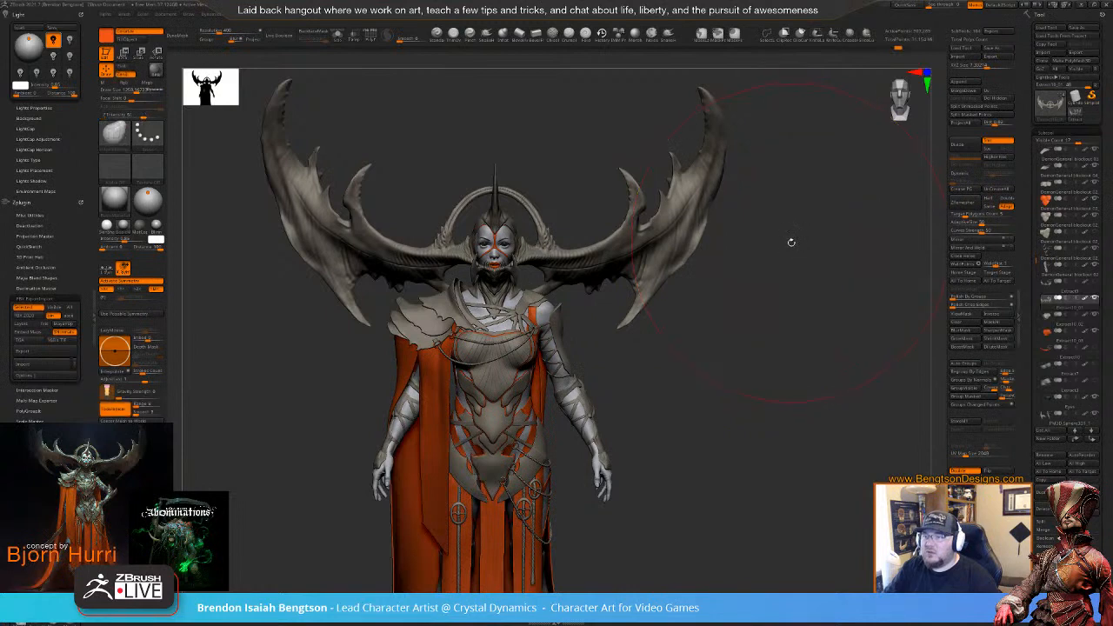
key("shift+alt+s")
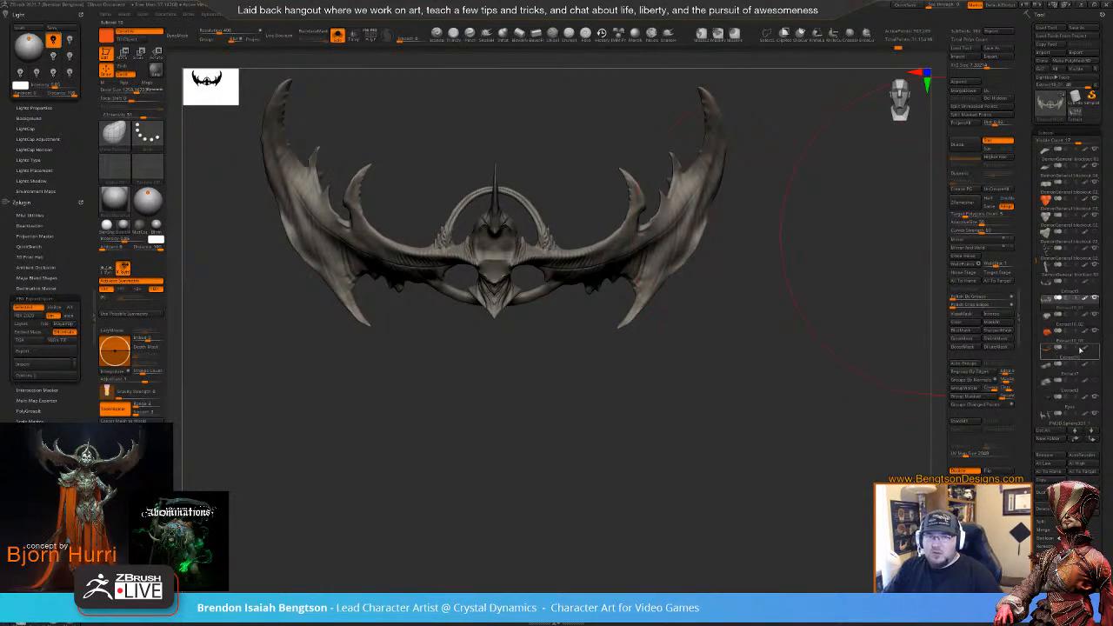
key("shift+alt+s")
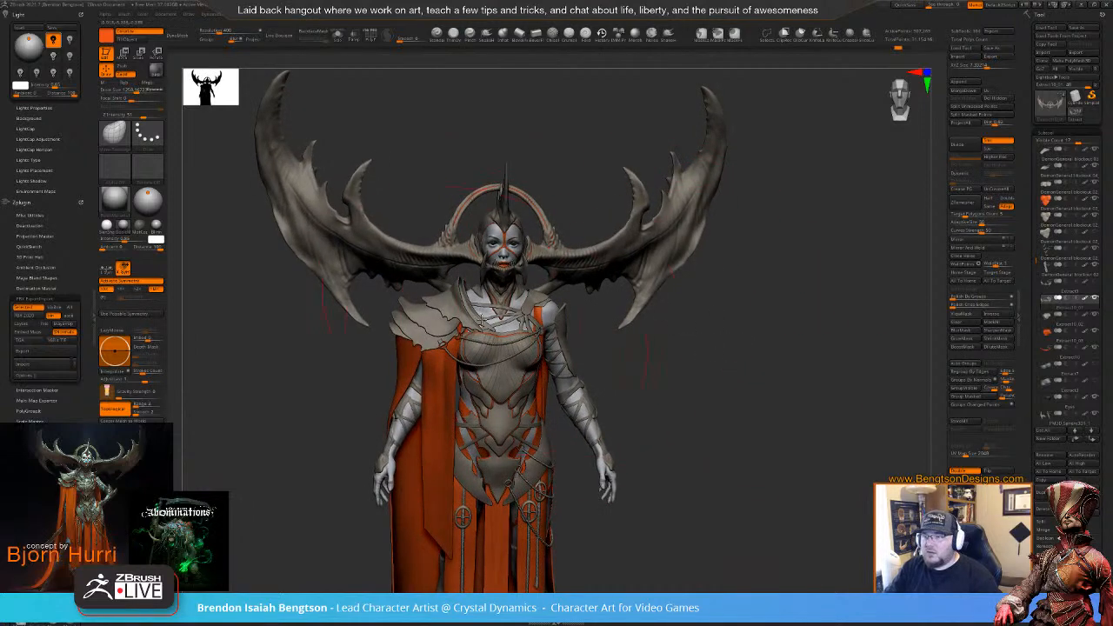
- Adjust the brush size and nudge the horn's inner spike slightly inward
mouse_move(614, 247)
right_mouse_down()
mouse_move(578, 242)
mouse_move(600, 248)
right_mouse_up()
key("space")
left_click_drag(595, 232, 590, 232)
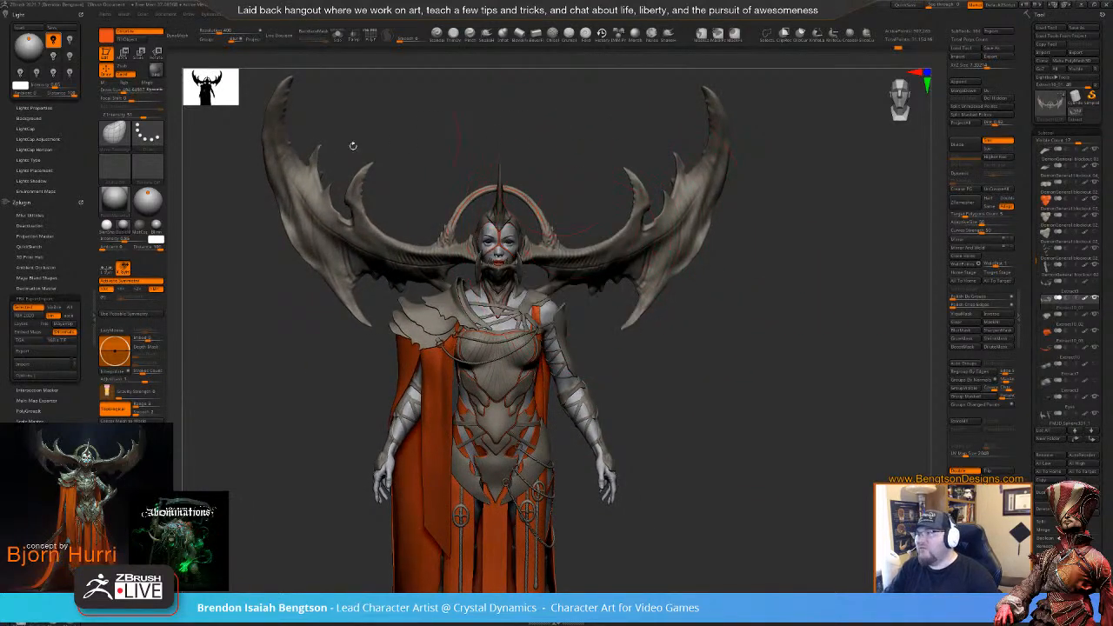
- Open the Scale Master plugin and run ZBrush Scale Unify on the scene
left_click(80, 15)
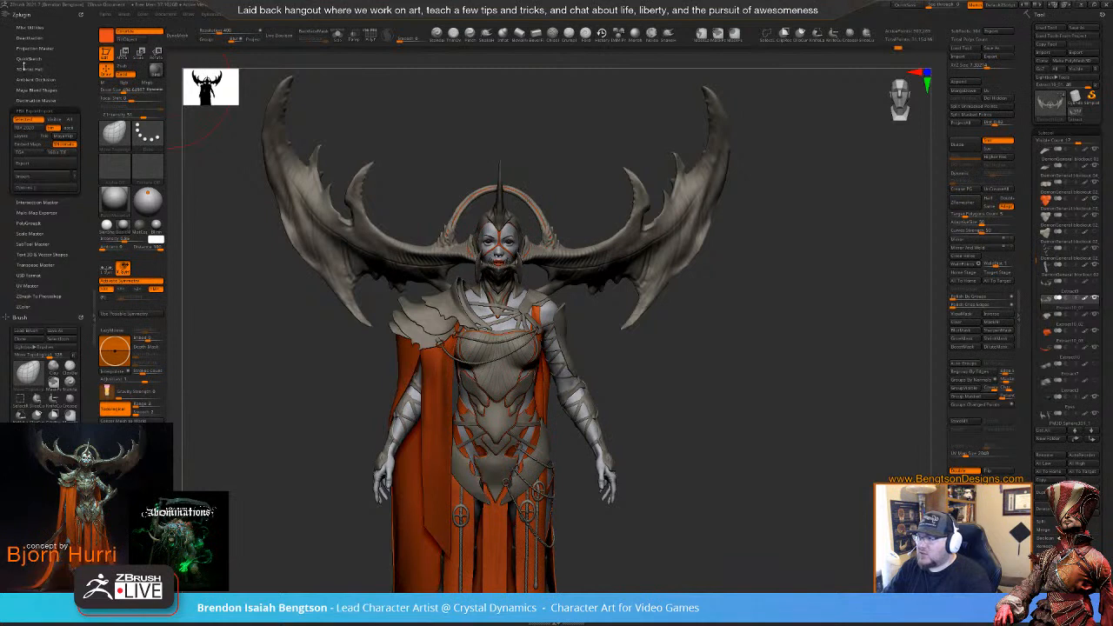
left_click(32, 233)
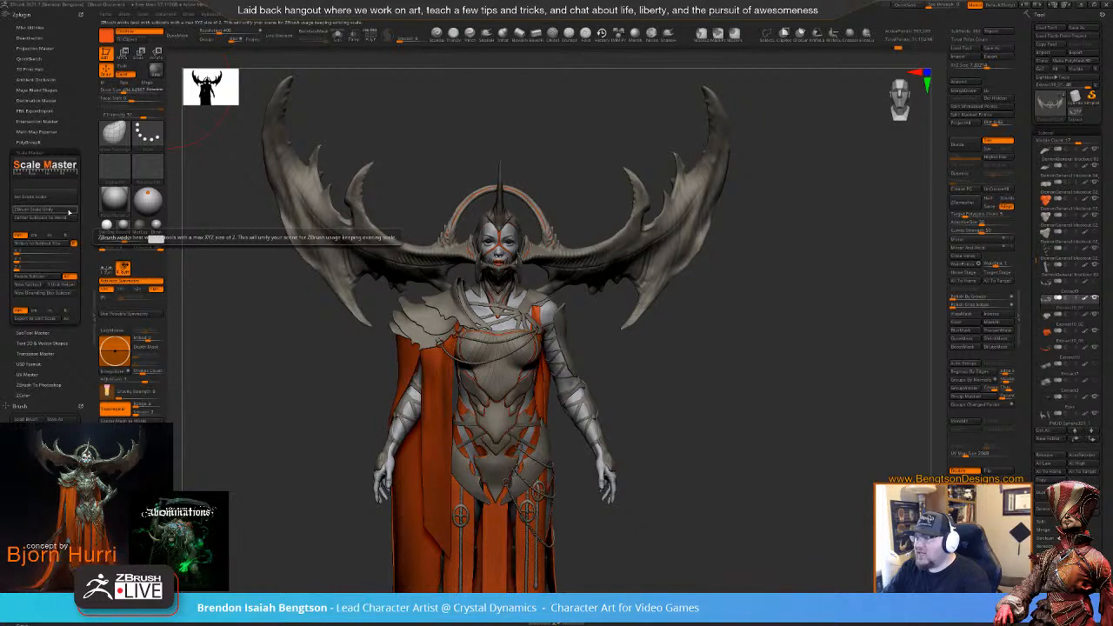
left_click(69, 211)
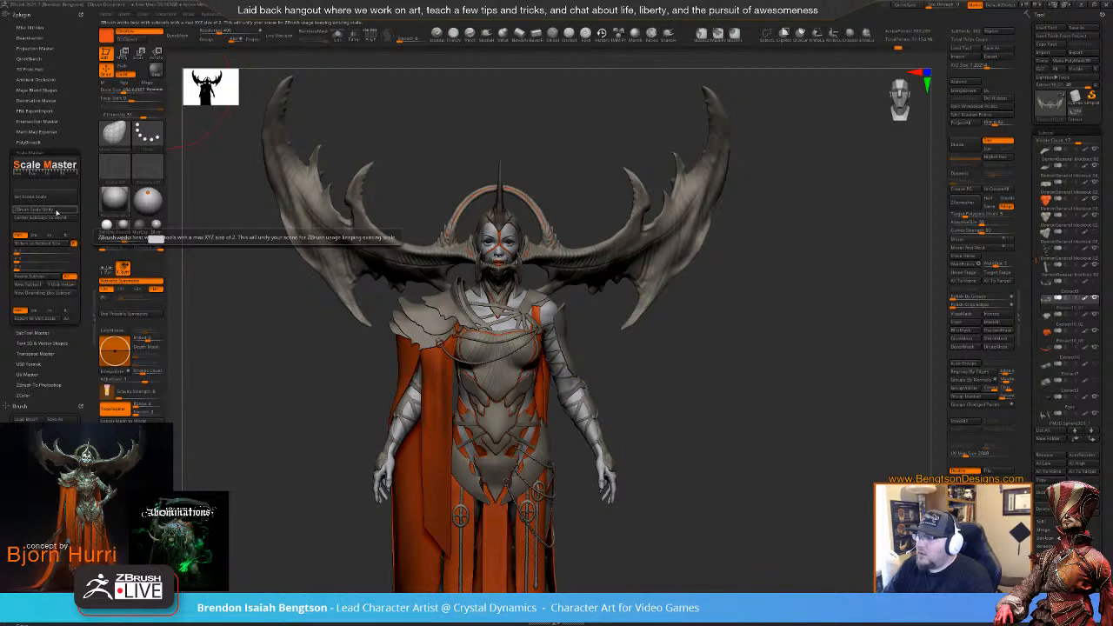
- Append a cube as a new subtool and frame it together with the full character
left_click_drag(792, 313, 730, 247)
left_click_drag(790, 286, 712, 292, "alt")
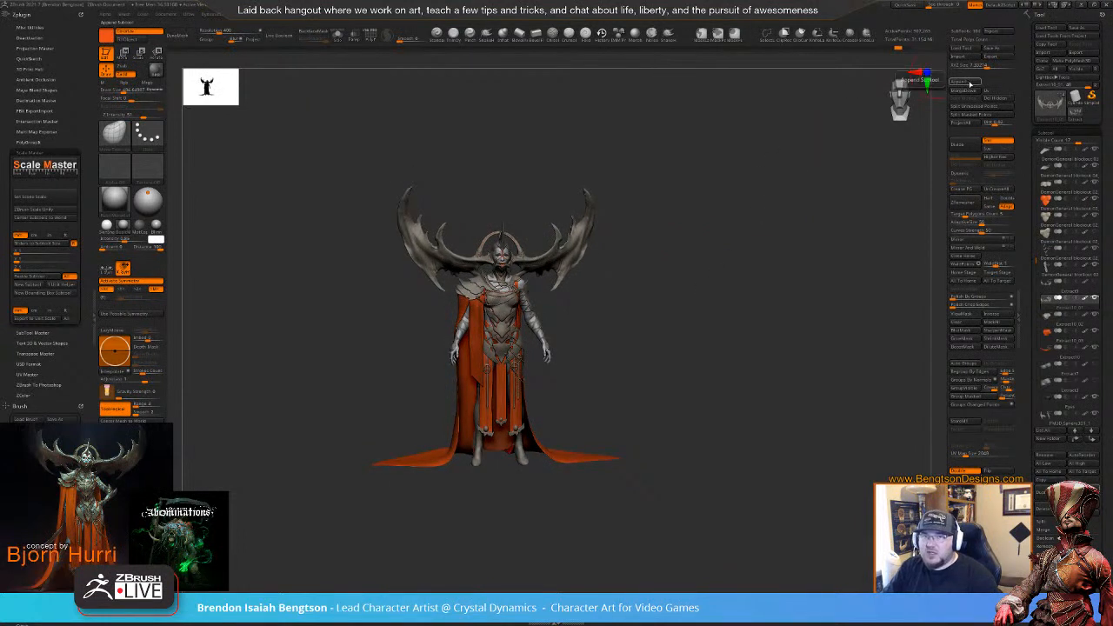
key("F1")
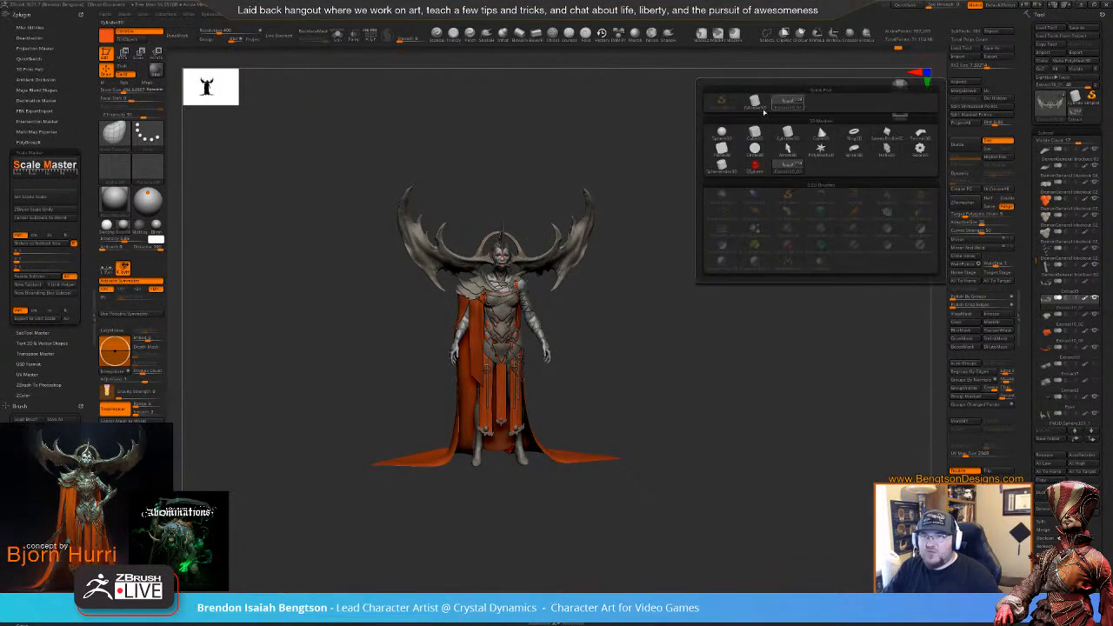
left_click(757, 133)
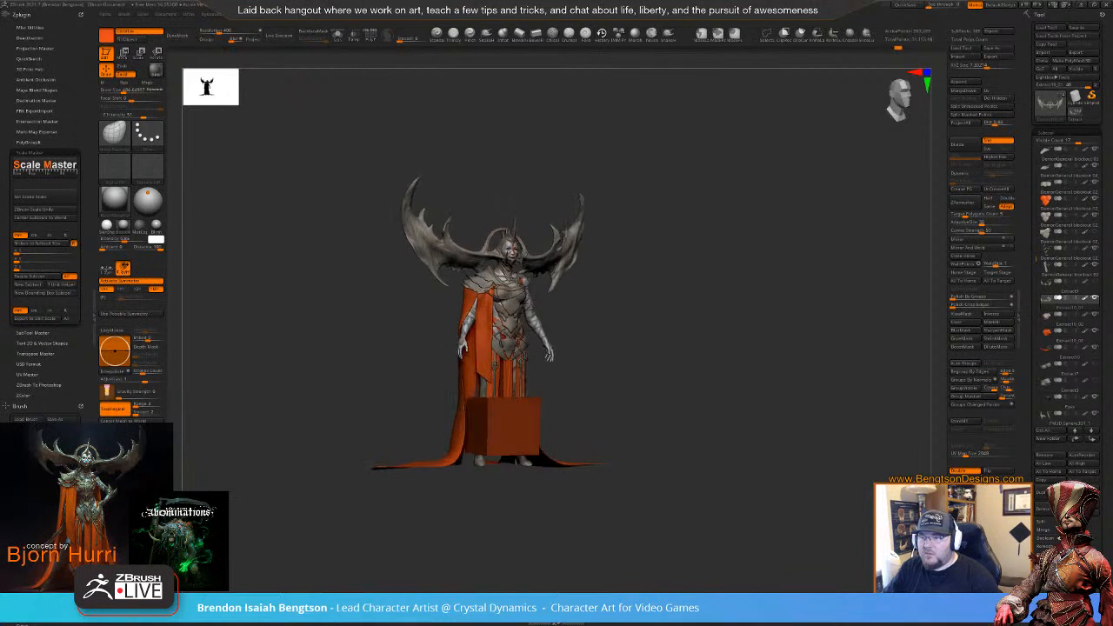
key("f")
- Set the active color to white and check the cube's size against the character from the side
key("space")
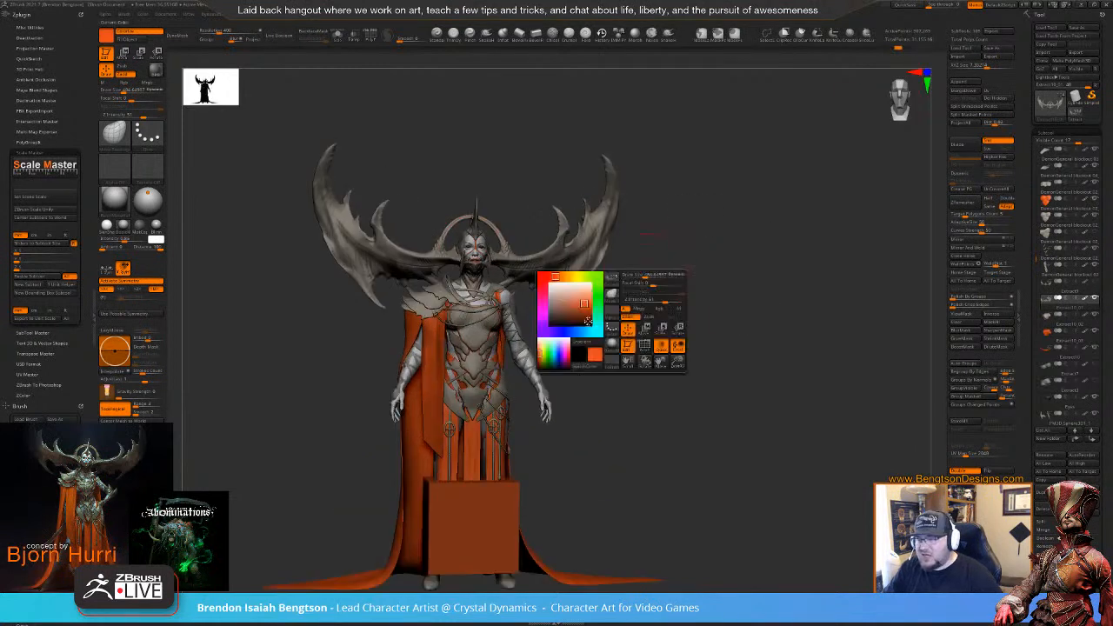
left_click(558, 293)
left_click_drag(576, 347, 538, 350)
left_click_drag(633, 301, 504, 315)
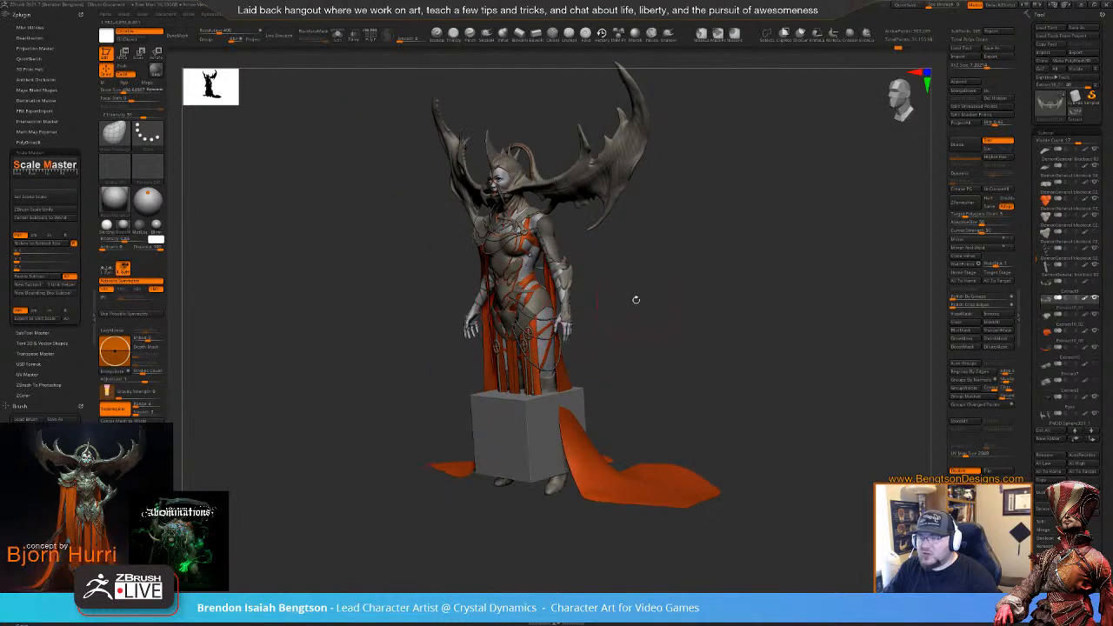
left_click_drag(635, 299, 640, 269)
- Bring up the move gizmo on the horn mesh, recenter it, reset its orientation and toggle Transpose All Selected Subtools
key("w")
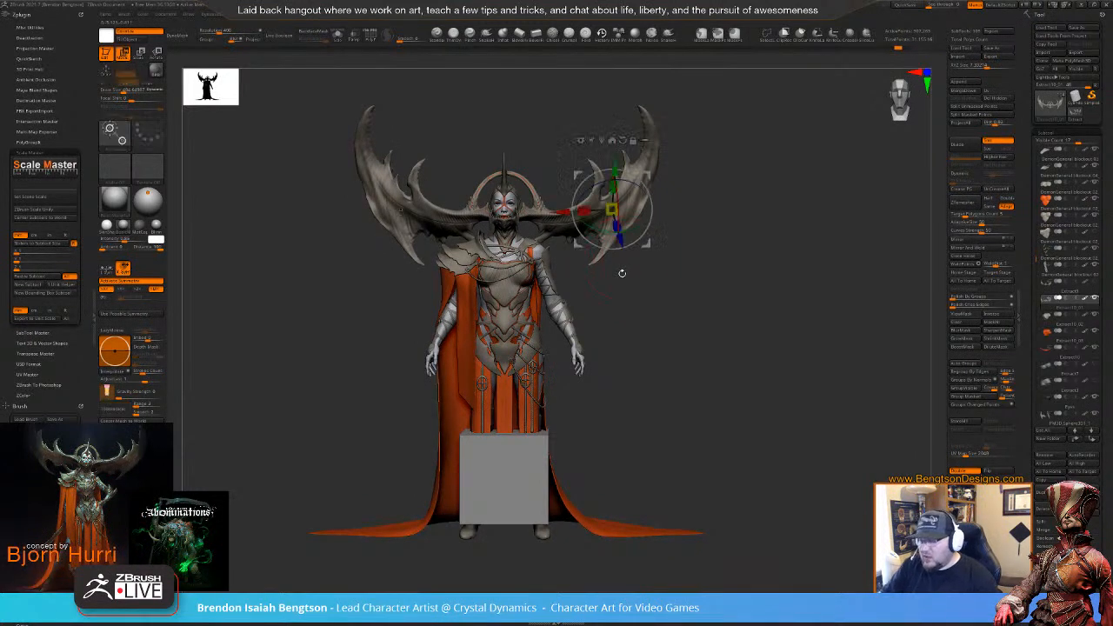
left_click(602, 140)
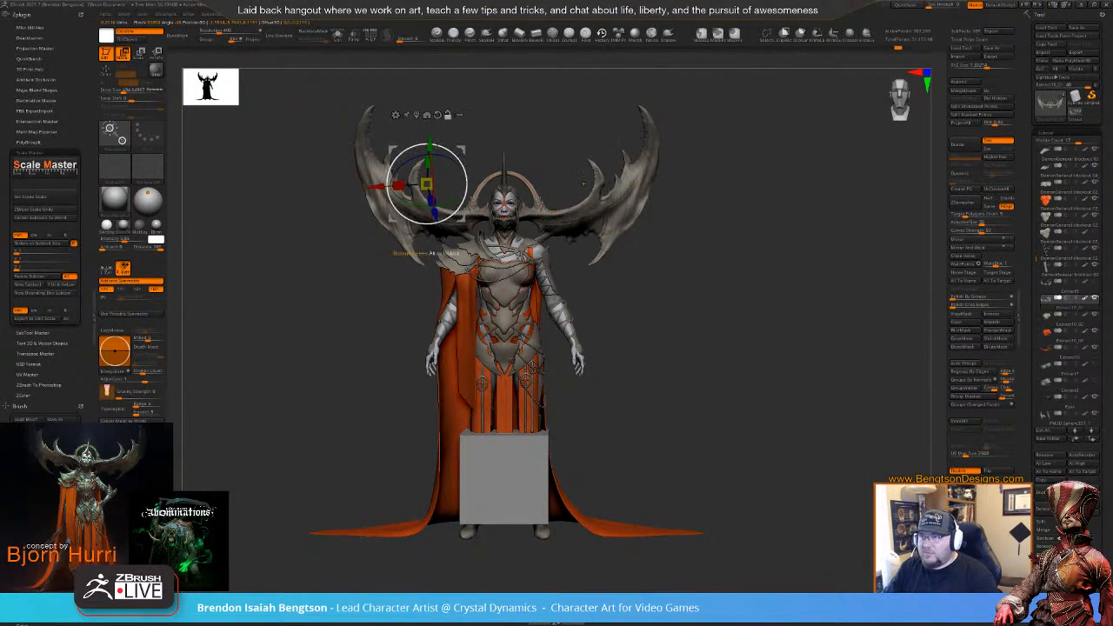
left_click(439, 116, "alt")
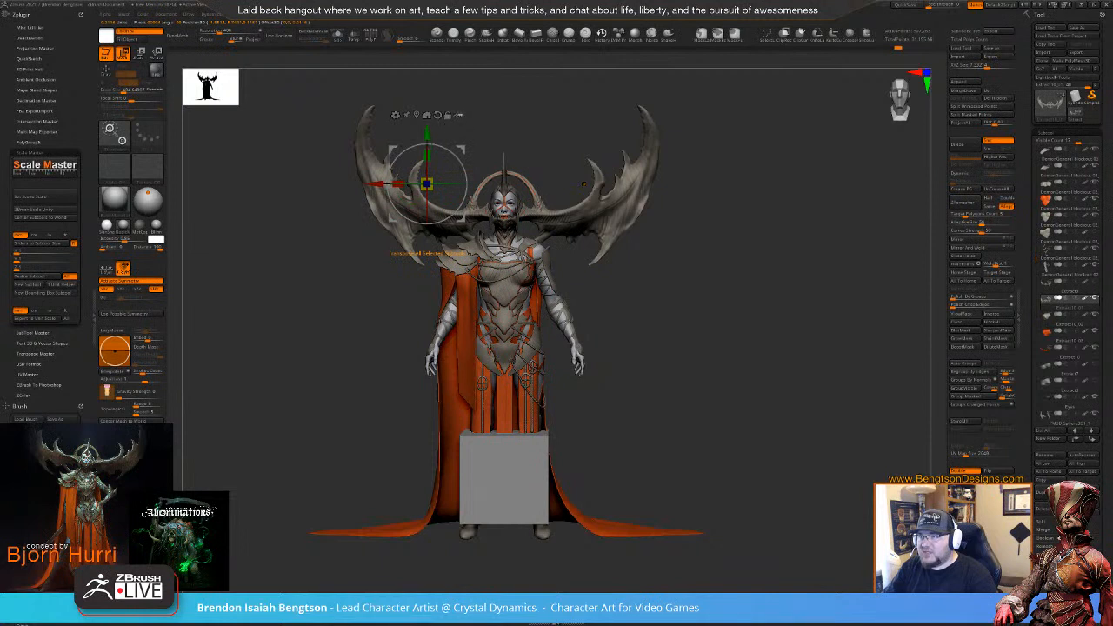
left_click(459, 114)
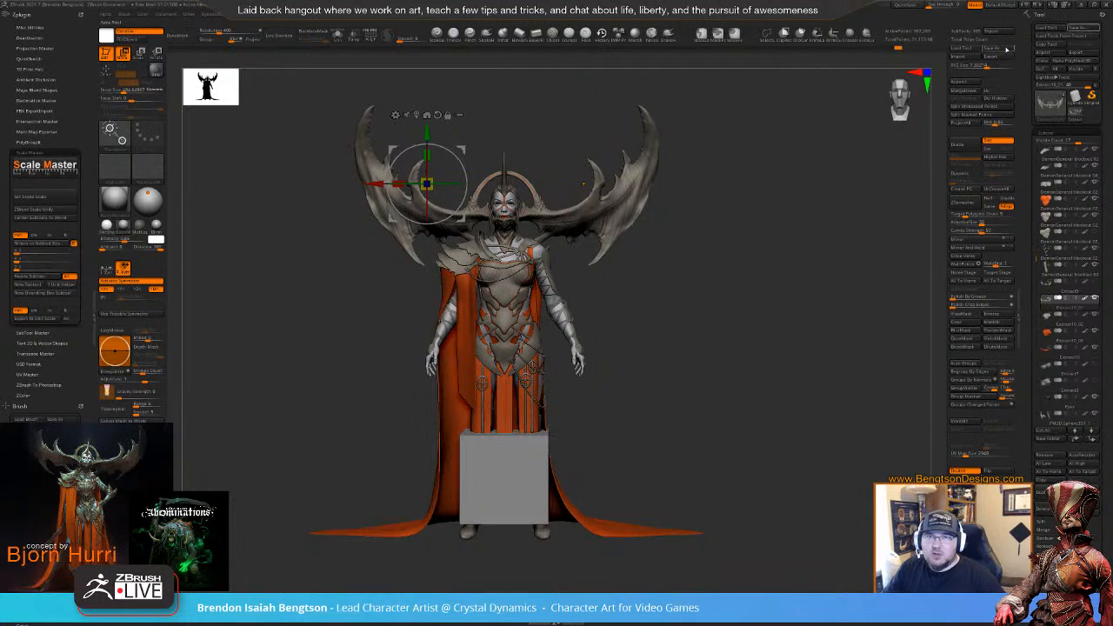
- Save the tool over the most recent existing DemonGeneral blockout file and accept the replacement
left_click(1078, 27)
left_click(487, 188)
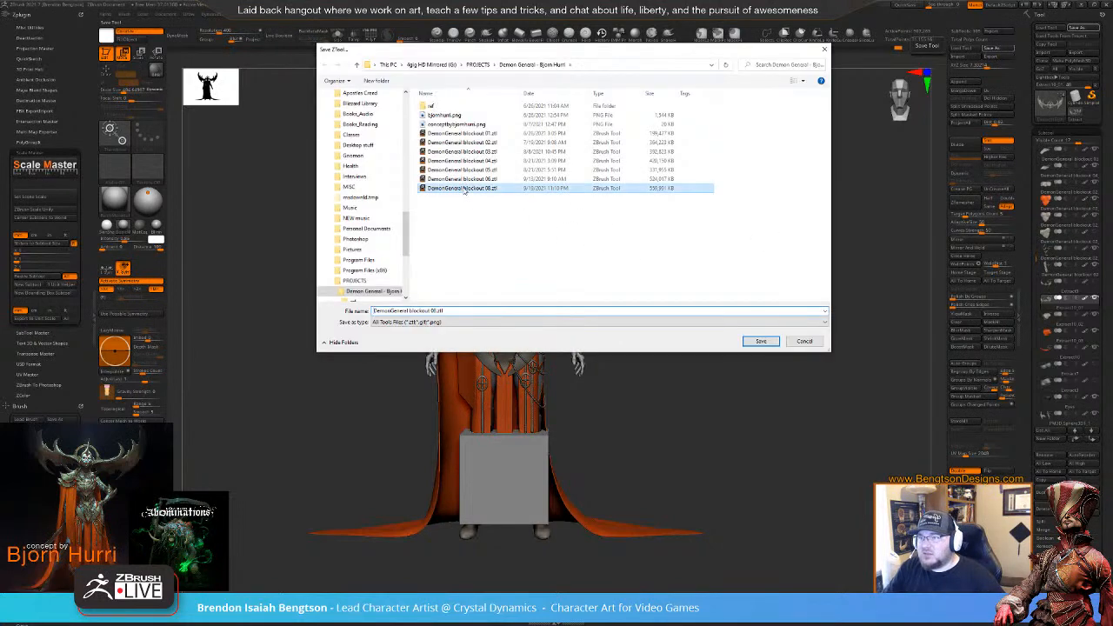
left_click(752, 342)
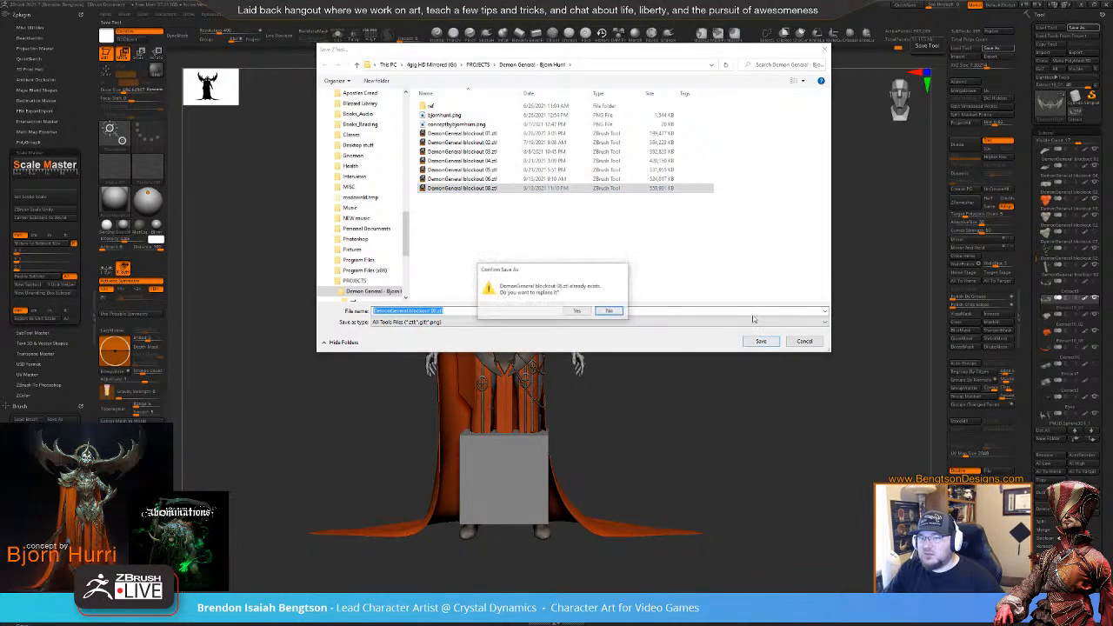
left_click(577, 310)
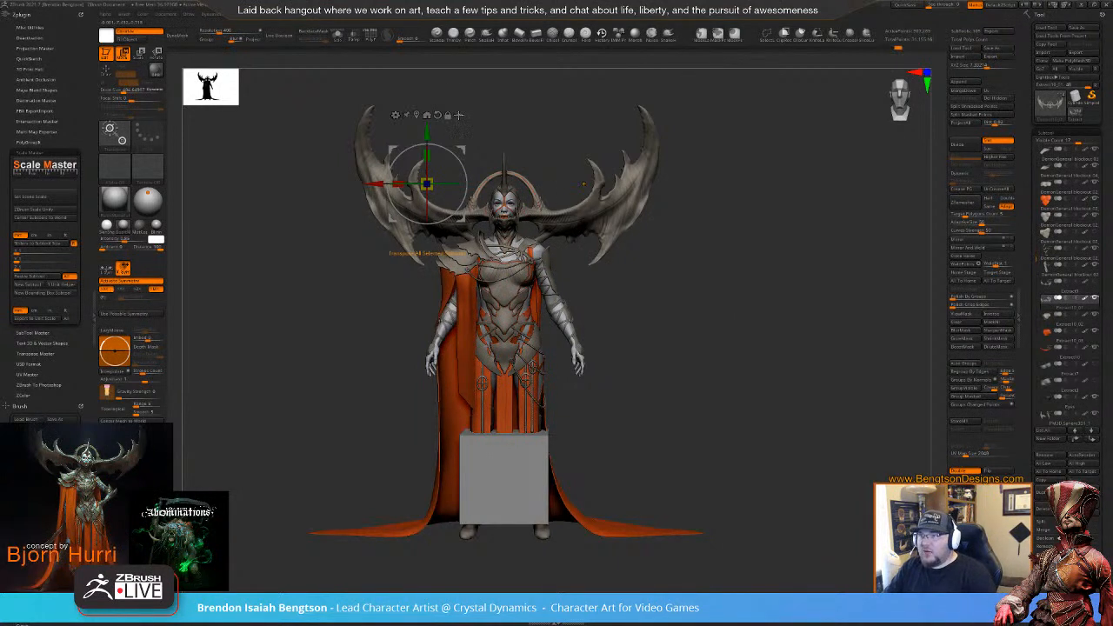
- Turn on Transpose All Selected Subtools for the character and exclude the reference cube from the selection
left_click(458, 115)
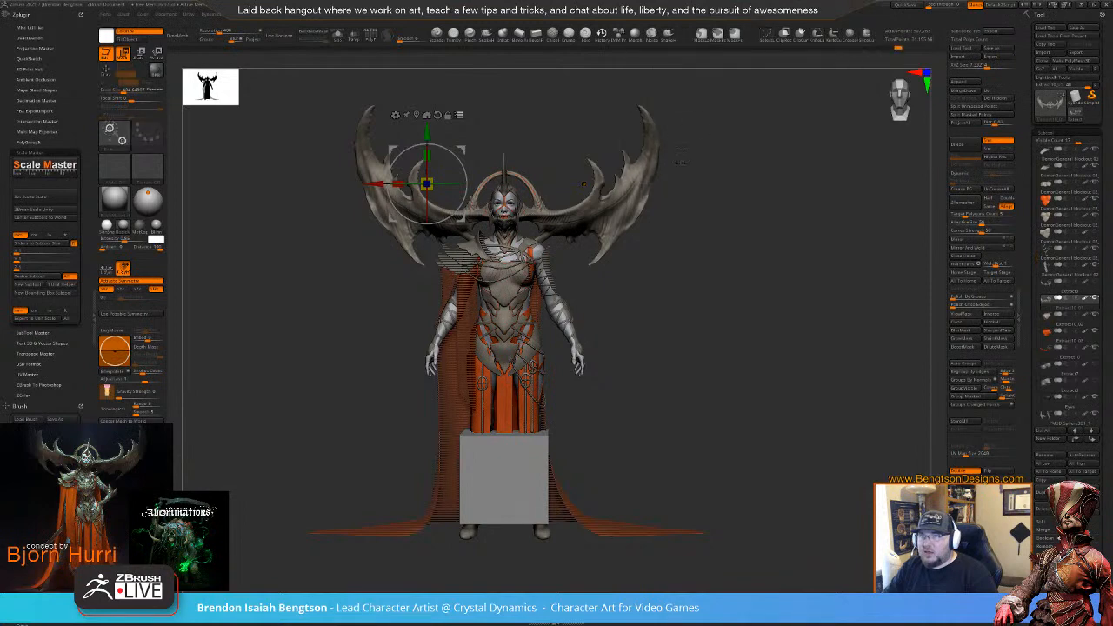
mouse_move(735, 164)
left_mouse_down("ctrl+shift")
mouse_move(546, 97)
mouse_move(335, 416)
mouse_move(869, 485)
mouse_move(817, 349)
left_mouse_up("ctrl+shift")
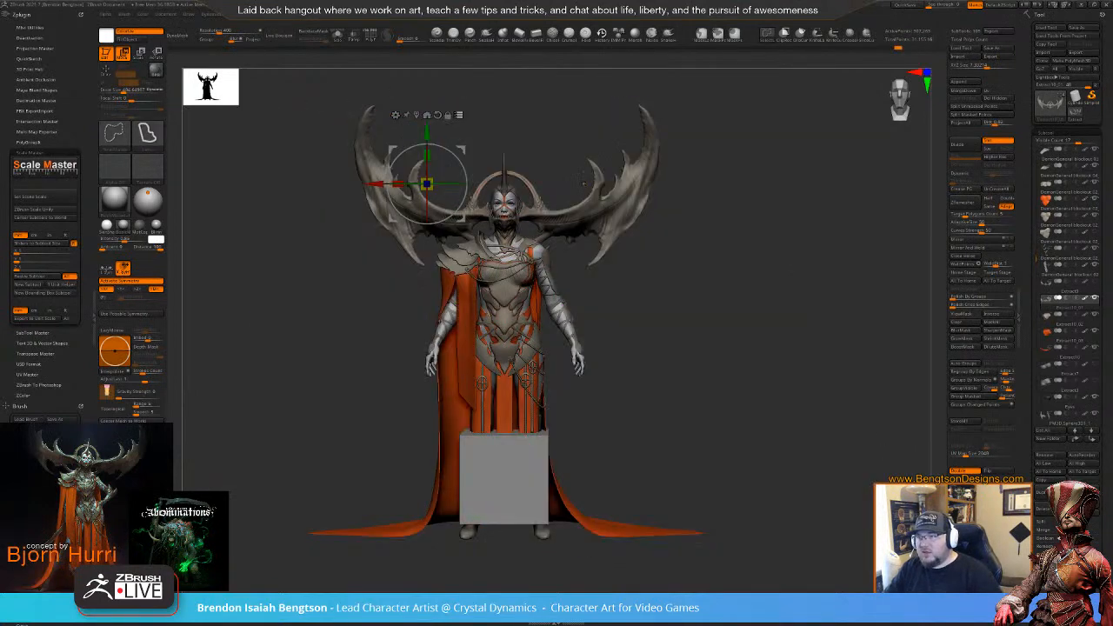
left_click_drag(688, 400, 646, 402)
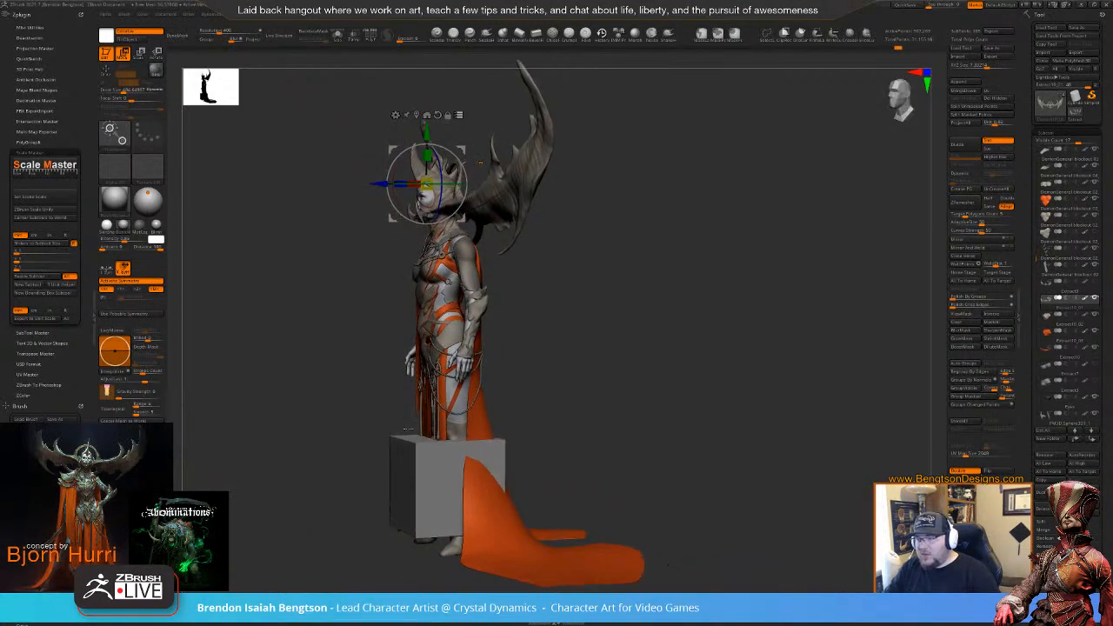
left_click_drag(368, 429, 378, 417, "ctrl+alt+shift")
left_click_drag(596, 313, 640, 307)
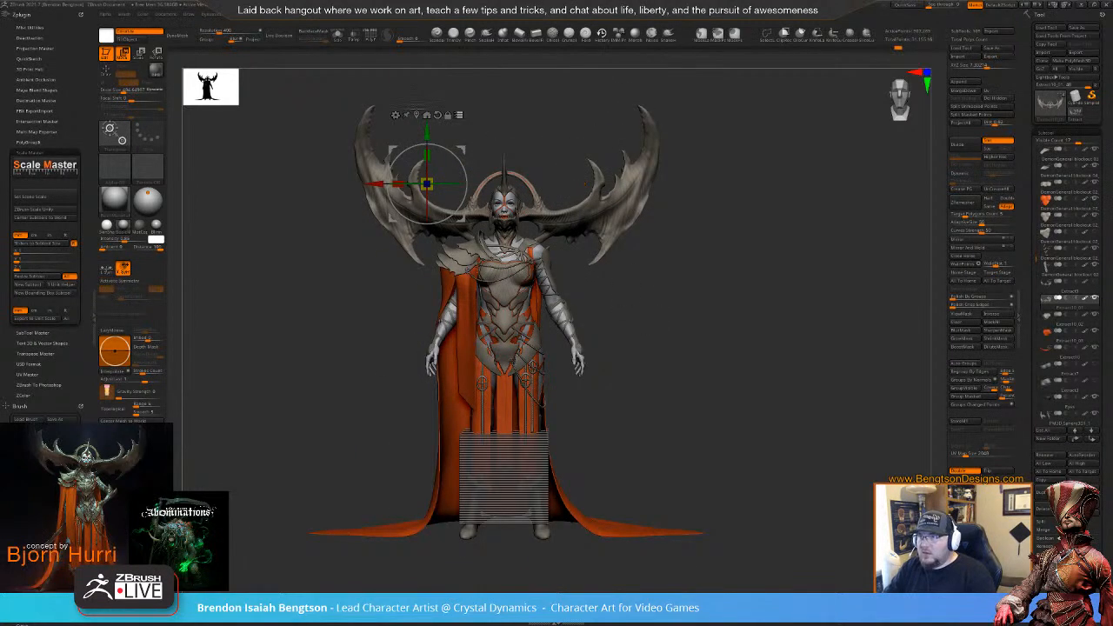
- Center the gizmo on the character and lower its pivot to the ground at the feet
left_click(405, 115)
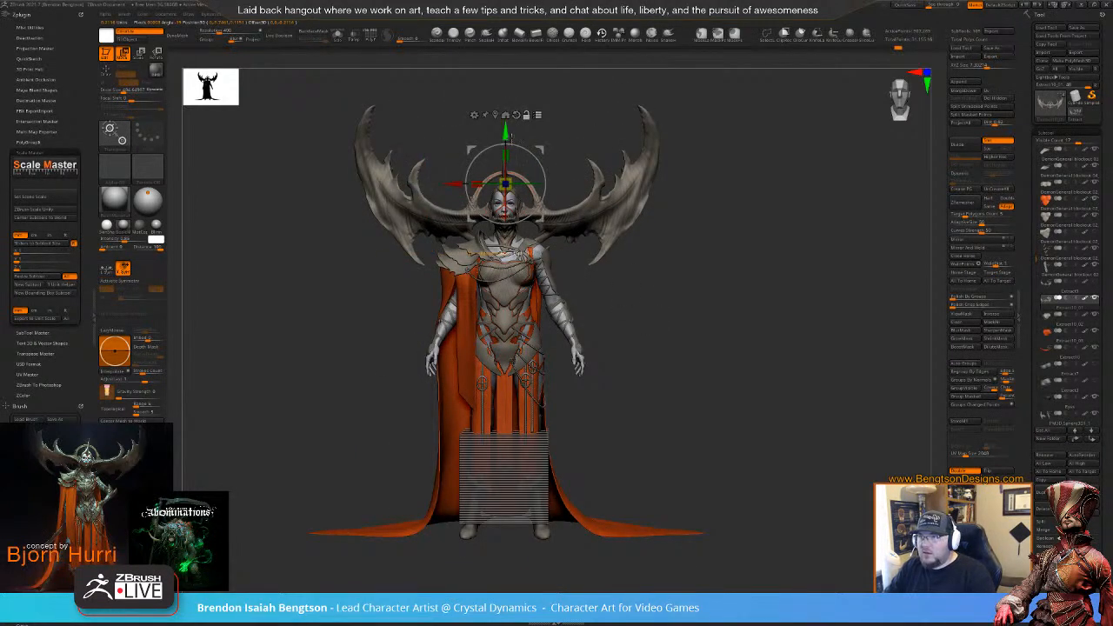
left_click_drag(505, 183, 505, 530, "alt")
key("p")
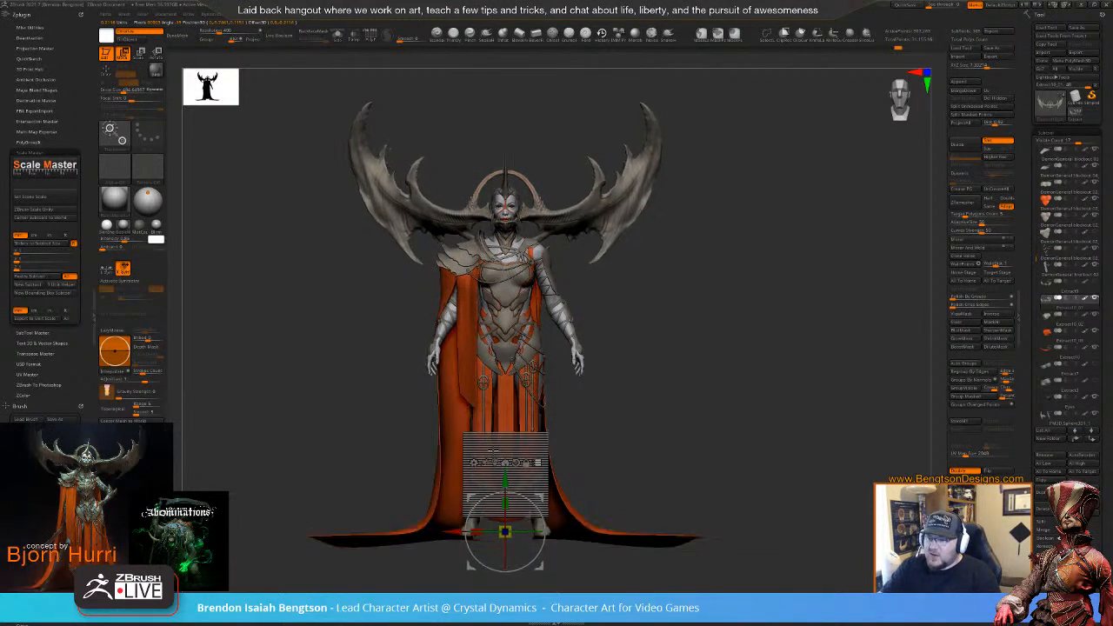
left_click_drag(676, 337, 676, 321, "alt")
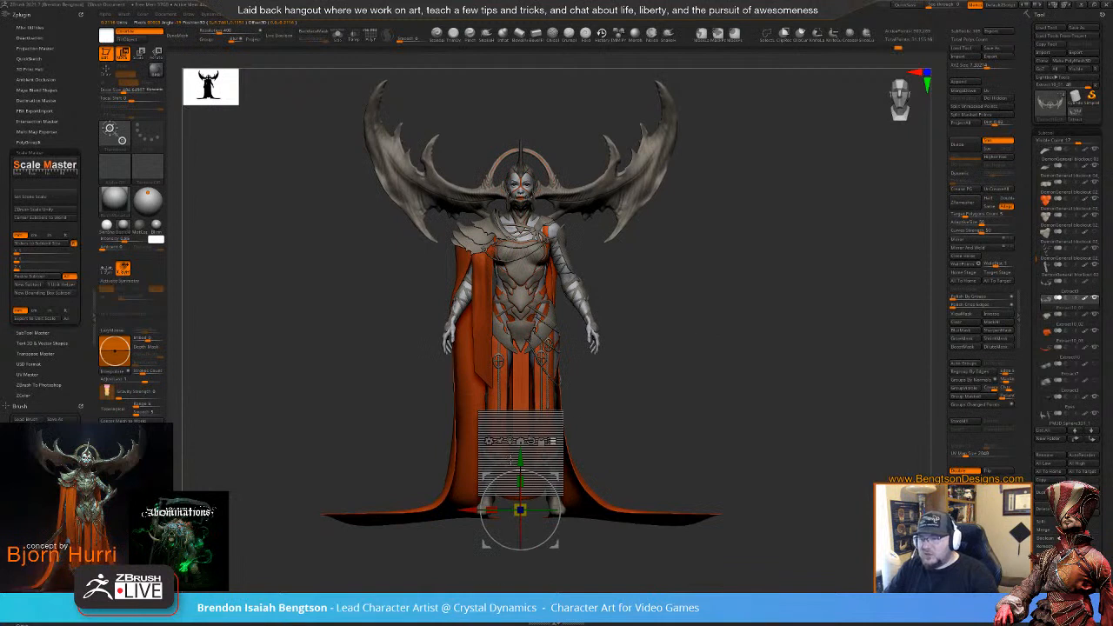
left_click_drag(520, 458, 520, 461, "alt")
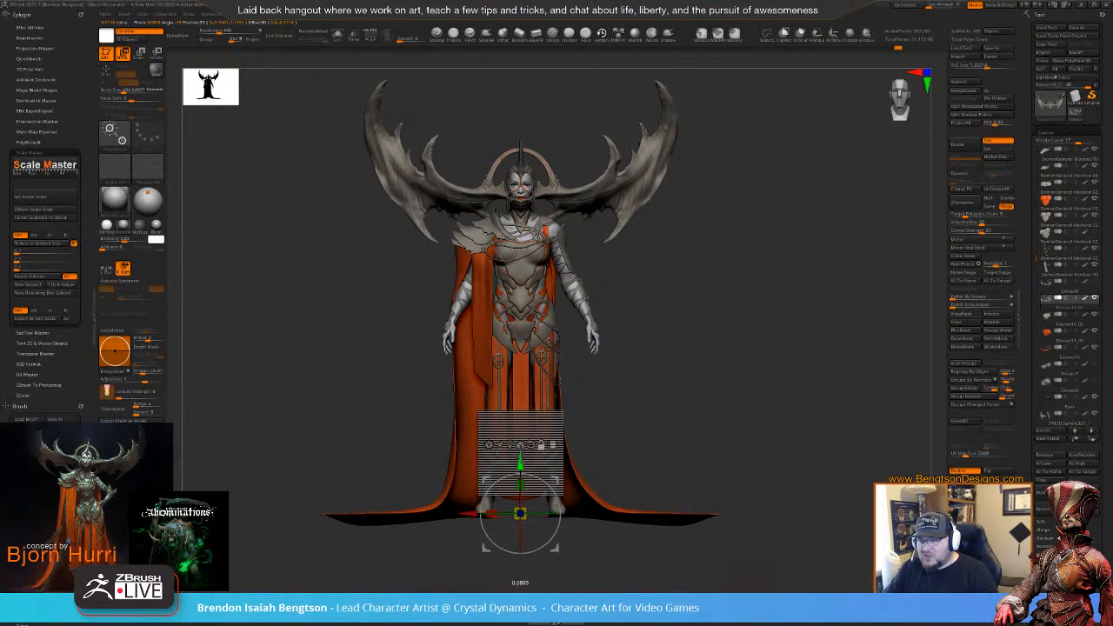
- Try scaling all selected character subtools down from the feet, undo it and leave the multi-subtool transpose mode
left_click_drag(520, 513, 520, 512)
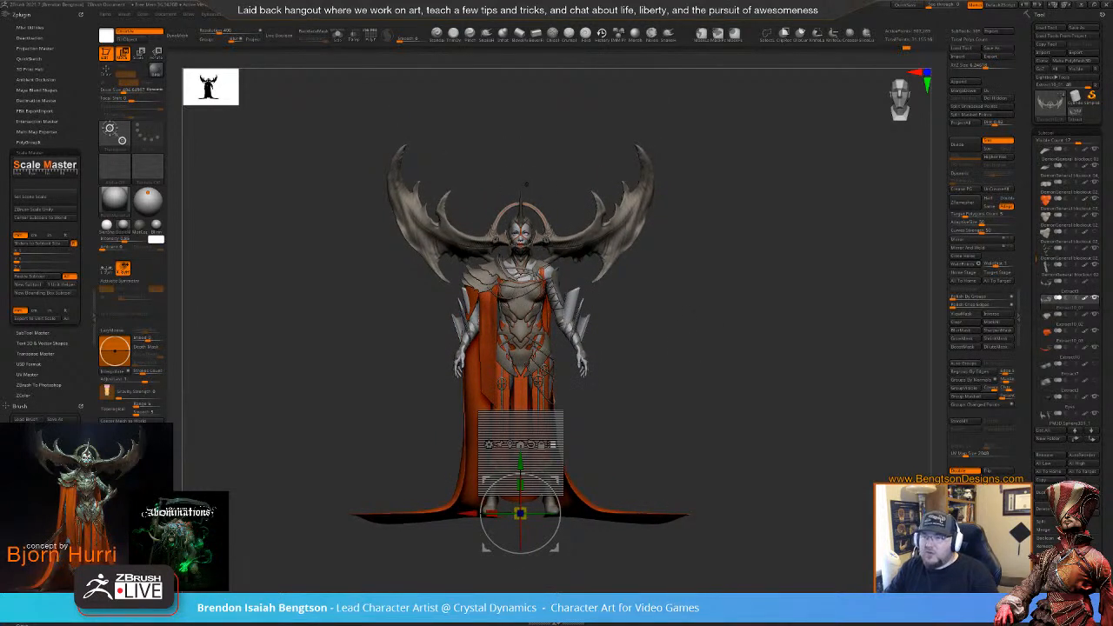
left_click_drag(660, 342, 635, 334)
key("ctrl+z")
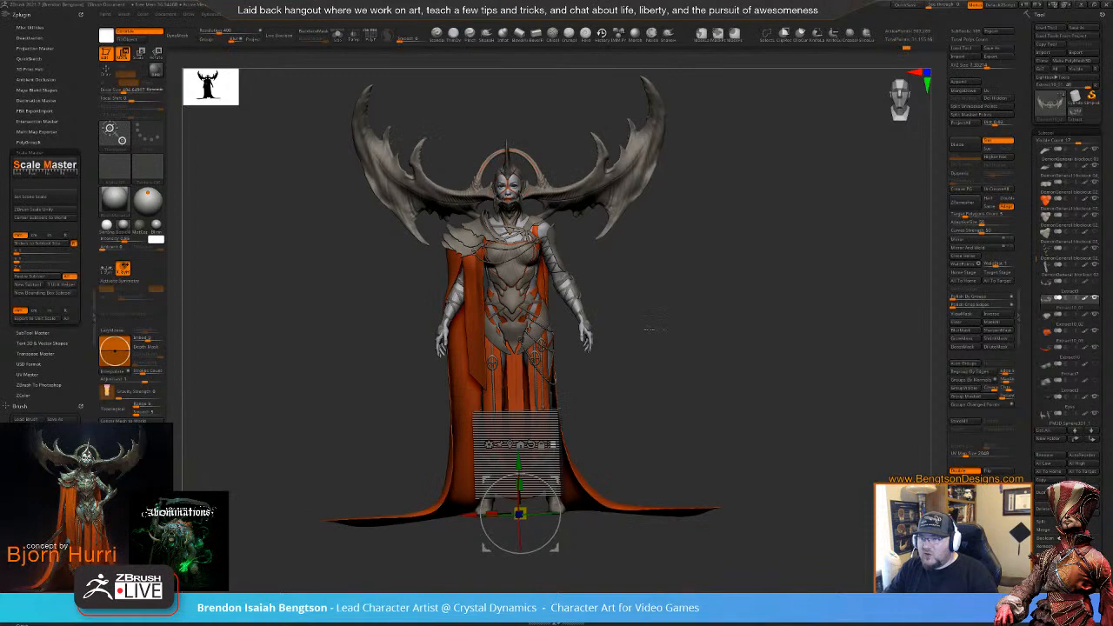
key("ctrl+z")
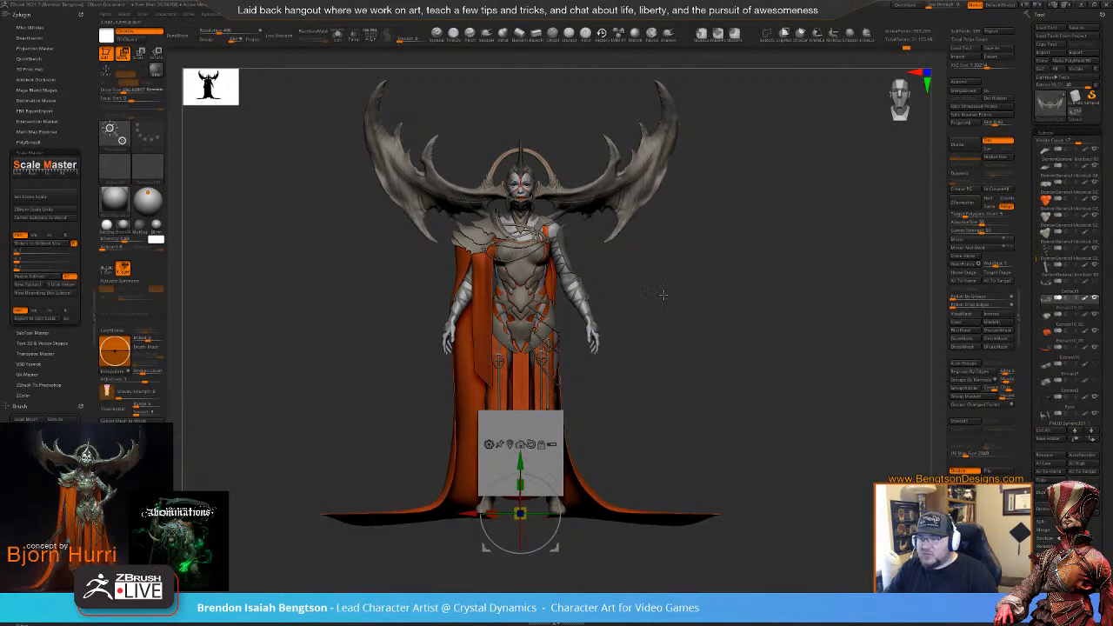
- Find the reference cube at the end of the subtool list and hide it
left_click_drag(663, 295, 675, 346, "alt")
left_click_drag(718, 203, 698, 311, "alt")
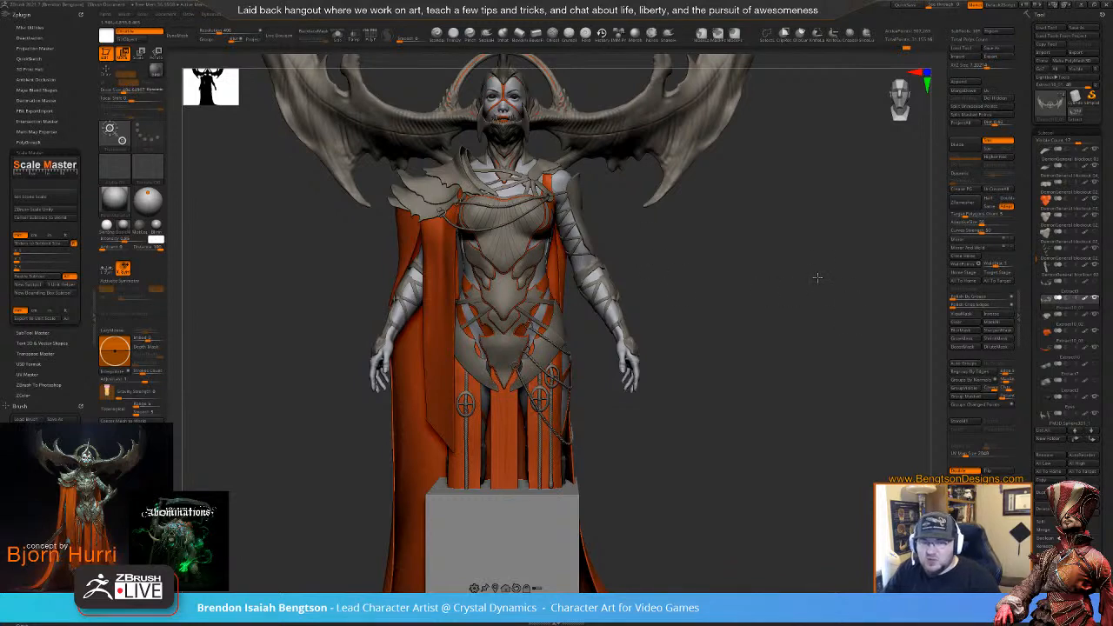
left_click_drag(749, 297, 763, 249)
left_click_drag(1037, 255, 1036, 392)
left_click(1093, 335)
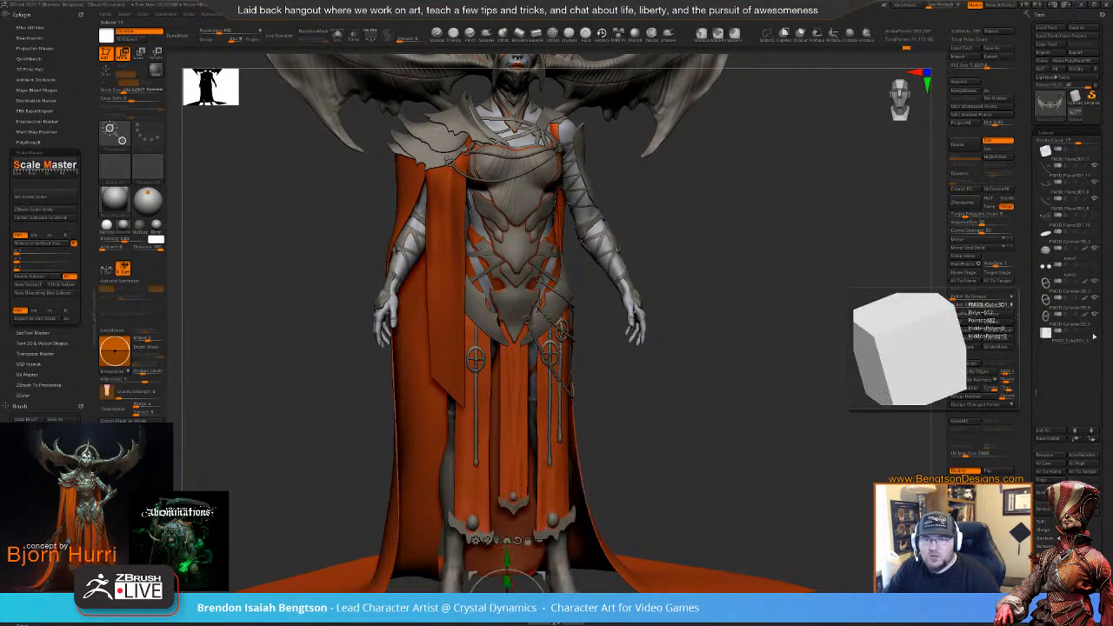
- Frame the character's head, return to Draw mode and turn on X symmetry for sculpting
left_click_drag(830, 319, 817, 369, "alt")
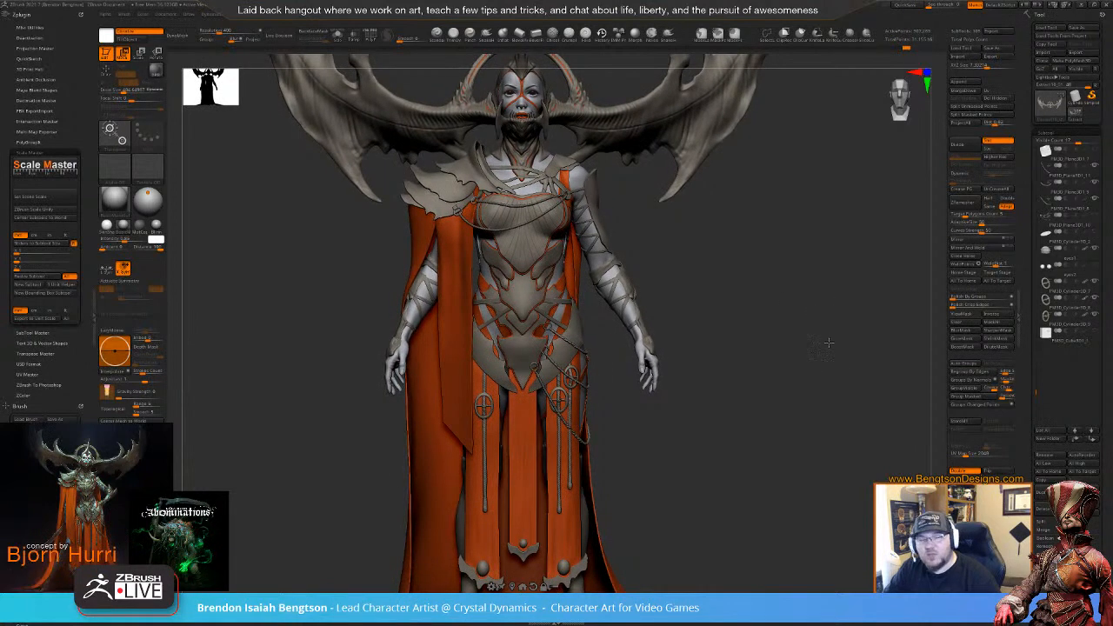
right_click_drag(556, 143, 586, 377, "alt")
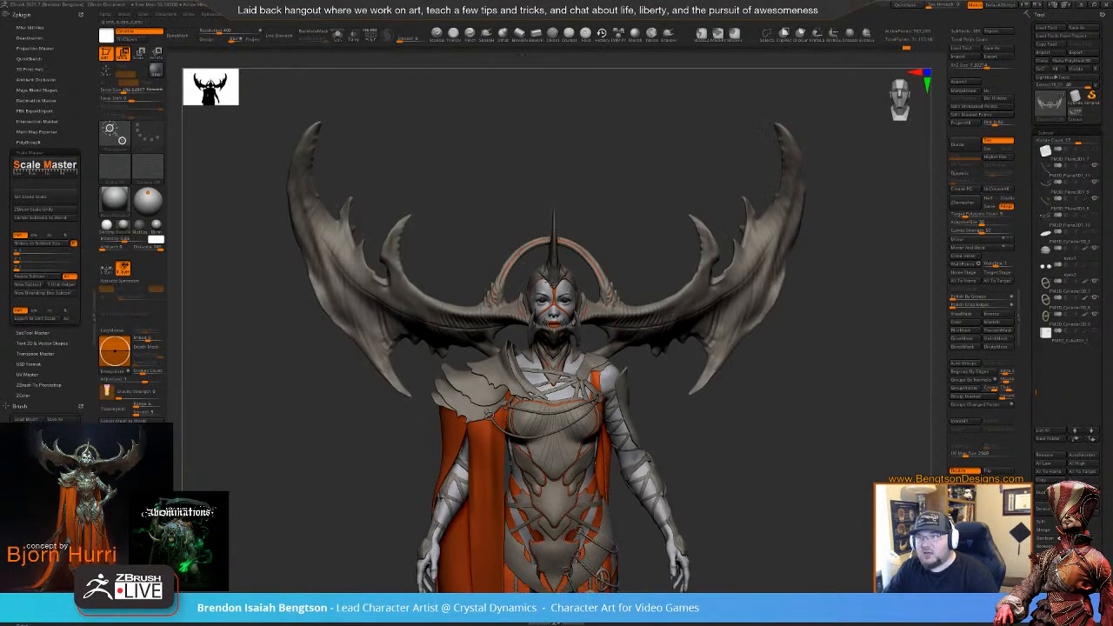
right_click_drag(544, 279, 563, 328, "ctrl")
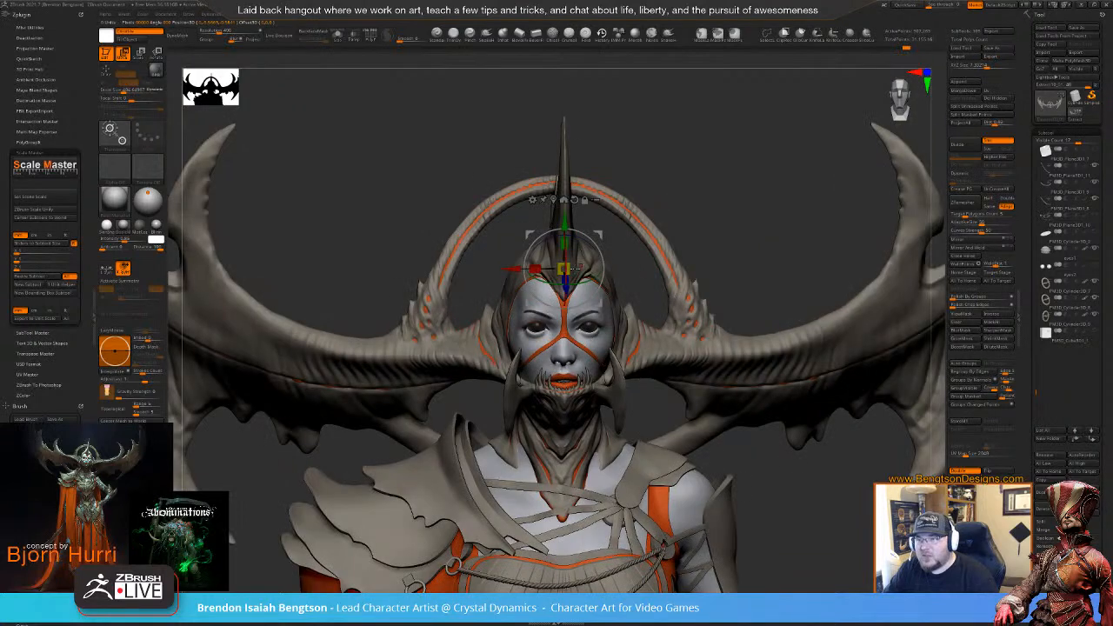
mouse_move(624, 276)
right_mouse_down()
mouse_move(580, 260)
mouse_move(586, 287)
right_mouse_up()
key("q")
key("space")
left_click_drag(584, 261, 570, 259)
mouse_move(581, 253)
right_mouse_down()
mouse_move(500, 261)
mouse_move(574, 268)
right_mouse_up()
right_click_drag(677, 324, 658, 280, "alt")
key("1")
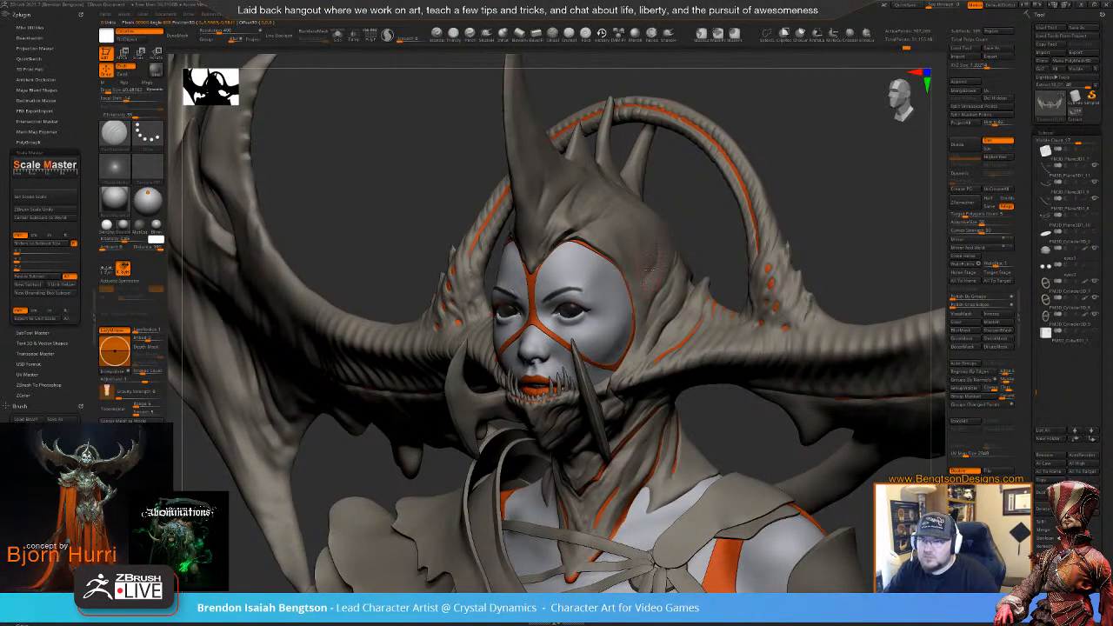
key("x")
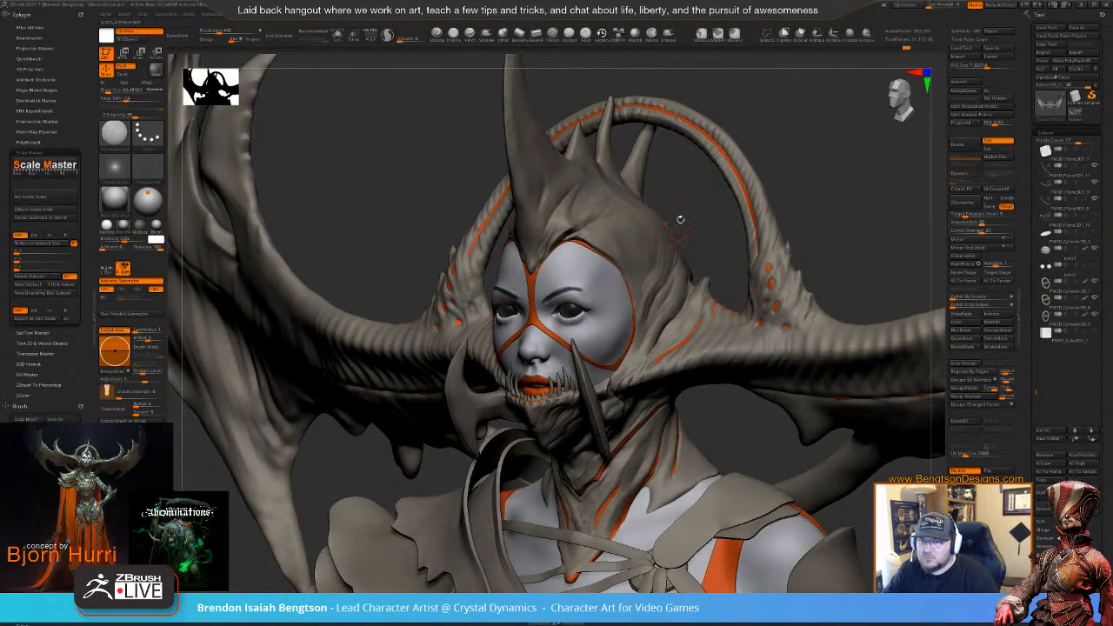
- Select the tusk subtool beside the mouth and isolate it with Solo
right_click_drag(680, 220, 633, 246)
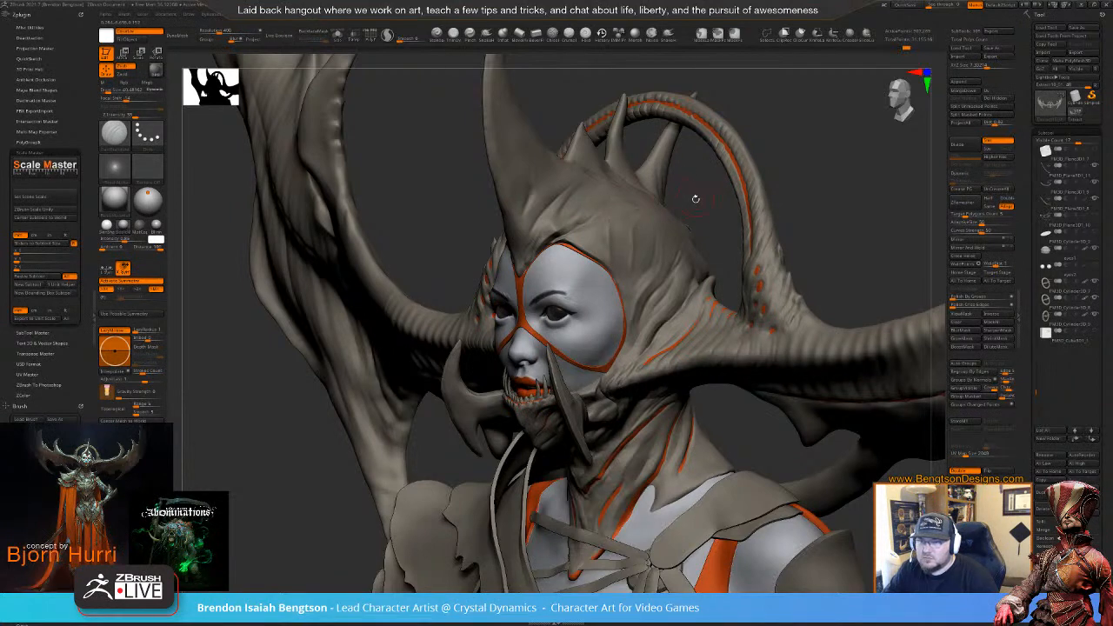
right_click_drag(696, 198, 543, 355)
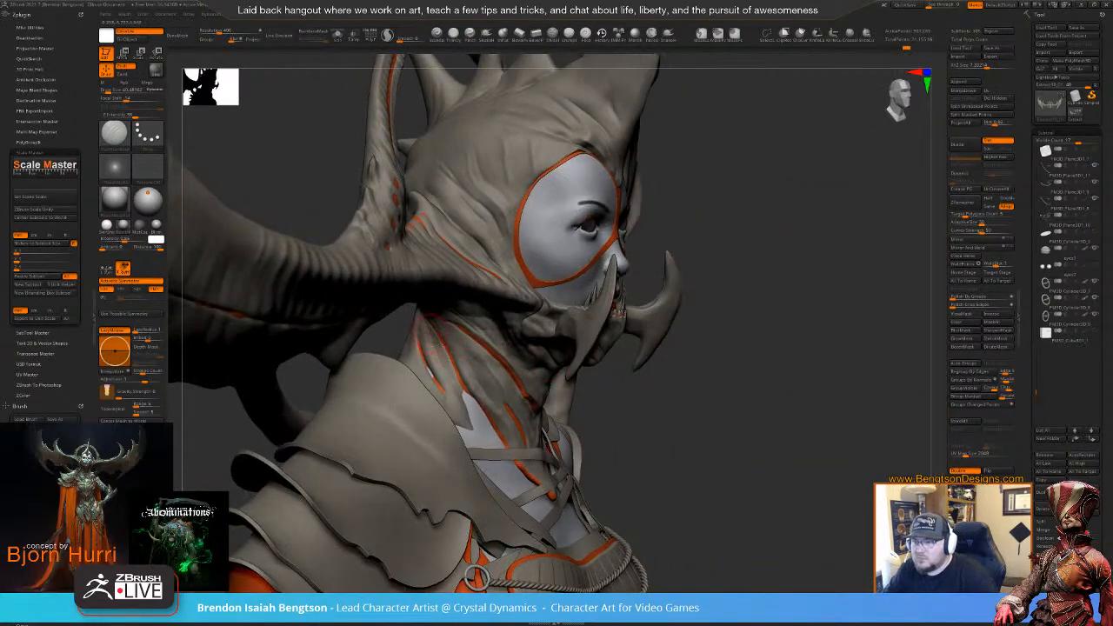
mouse_move(489, 410)
right_mouse_down()
mouse_move(597, 334)
mouse_move(625, 297)
mouse_move(670, 328)
mouse_move(613, 310)
mouse_move(662, 300)
right_mouse_up()
left_click(658, 302, "alt")
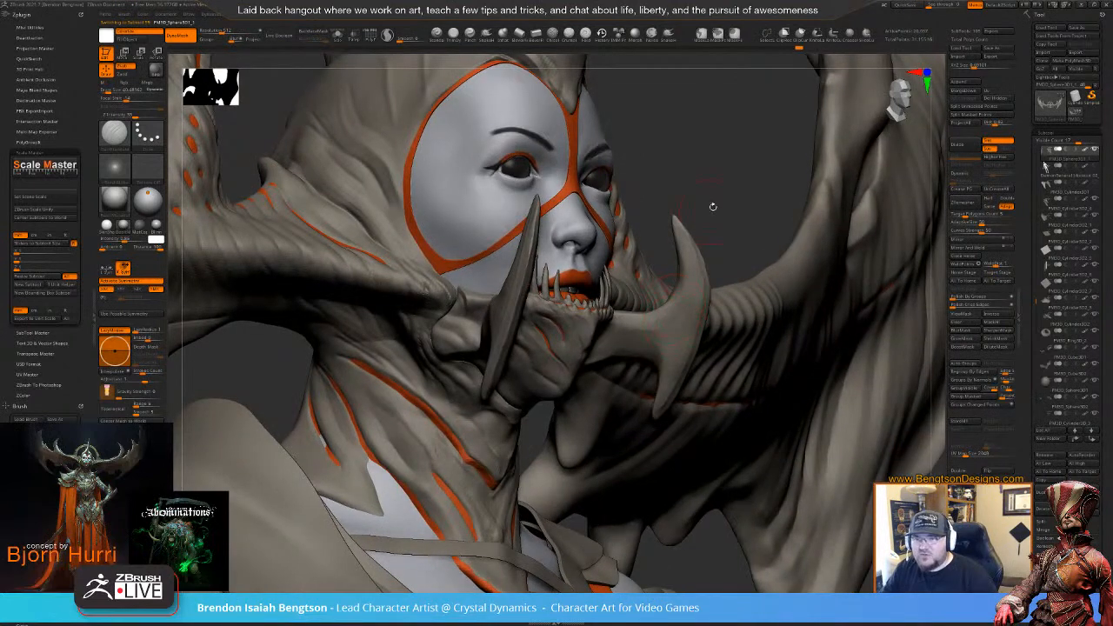
right_click_drag(712, 206, 620, 332)
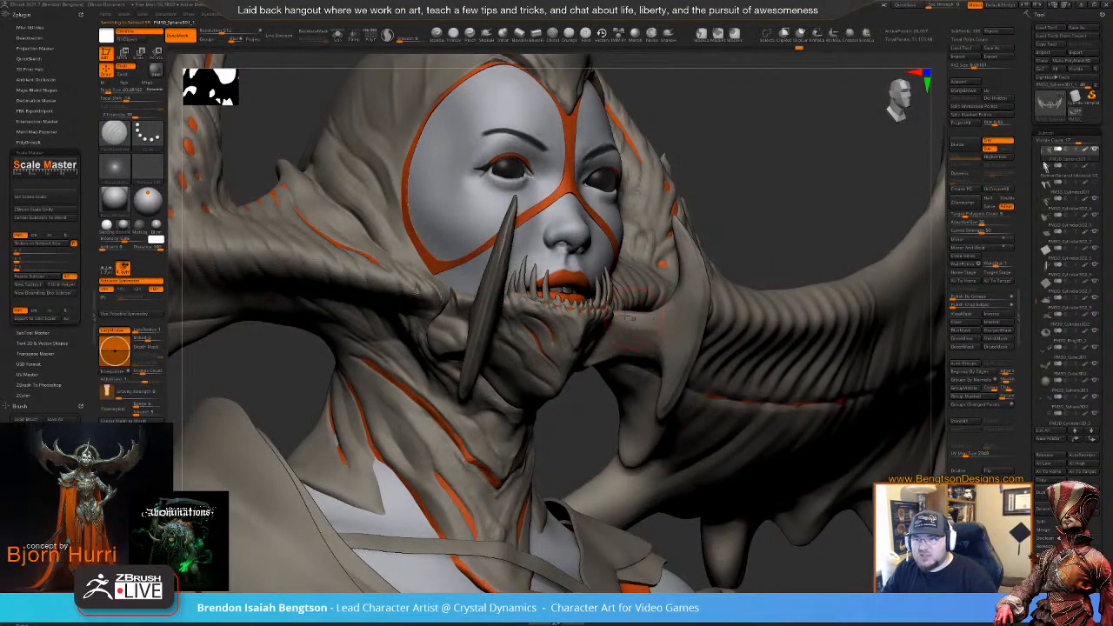
key("alt+s")
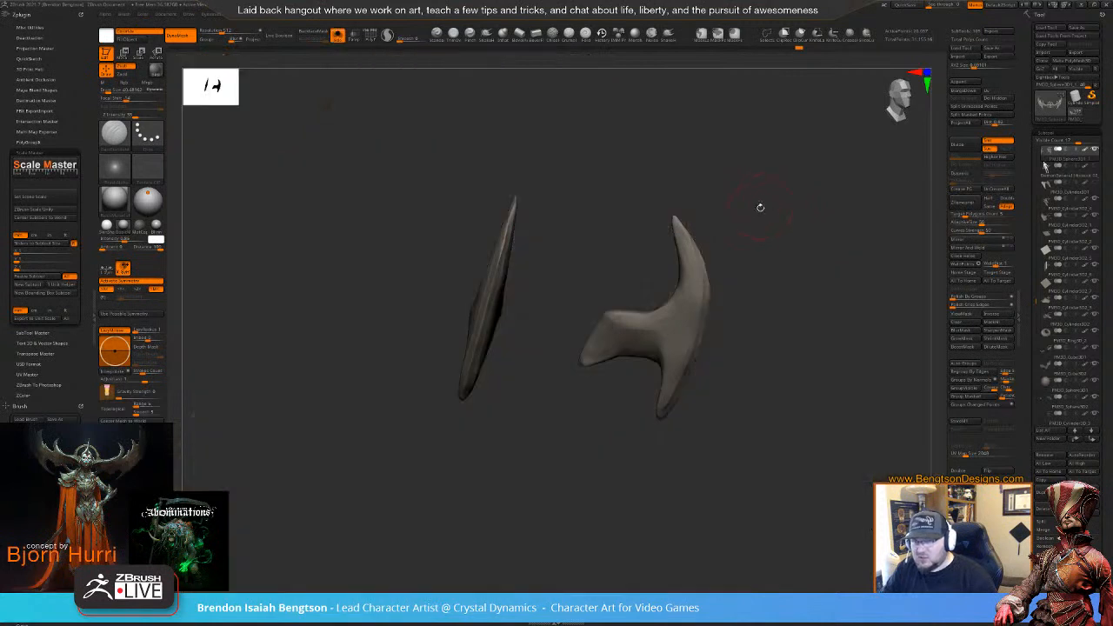
- Mask the outer blades of the tusks and invert the mask so that their inner stubs are protected
mouse_move(770, 234)
left_mouse_down("ctrl")
mouse_move(648, 199)
mouse_move(653, 222)
left_mouse_up("ctrl")
key("ctrl+z")
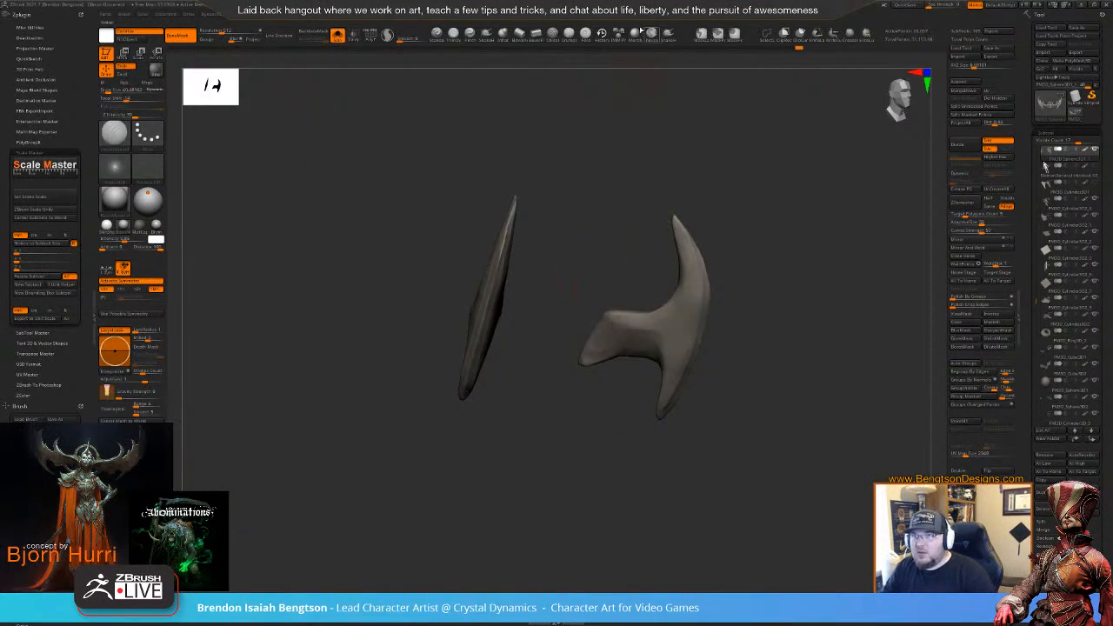
left_click(701, 34, "ctrl")
mouse_move(778, 214)
left_mouse_down()
mouse_move(713, 193)
mouse_move(773, 231)
mouse_move(659, 180)
mouse_move(643, 296)
mouse_move(648, 418)
mouse_move(701, 303)
left_mouse_up()
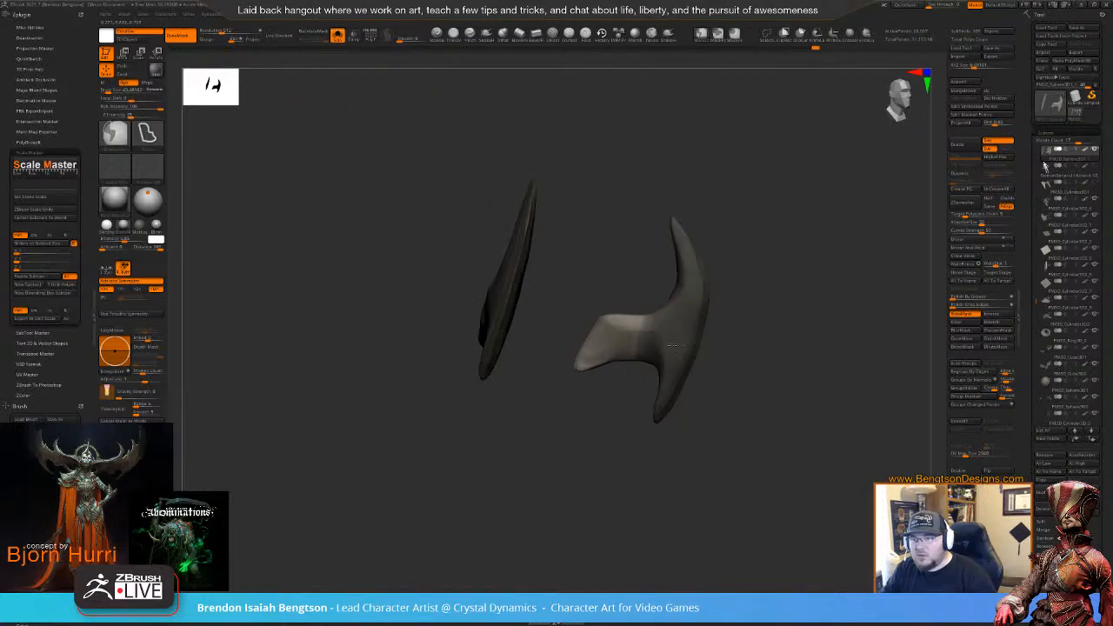
left_click_drag(727, 354, 748, 367, "ctrl")
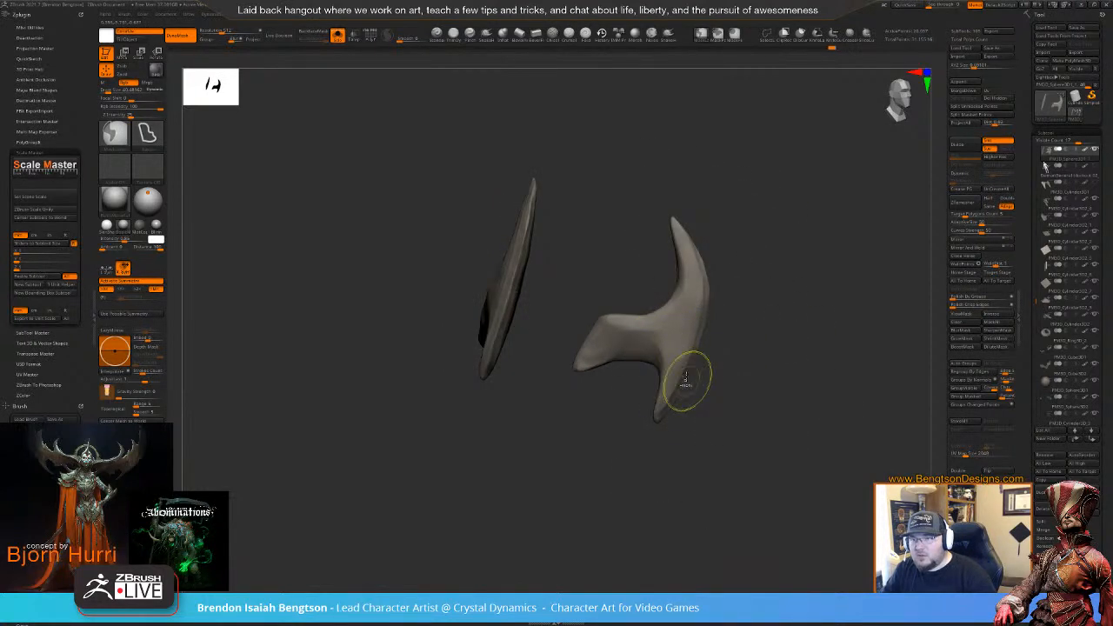
key("ctrl+h")
key("ctrl+i")
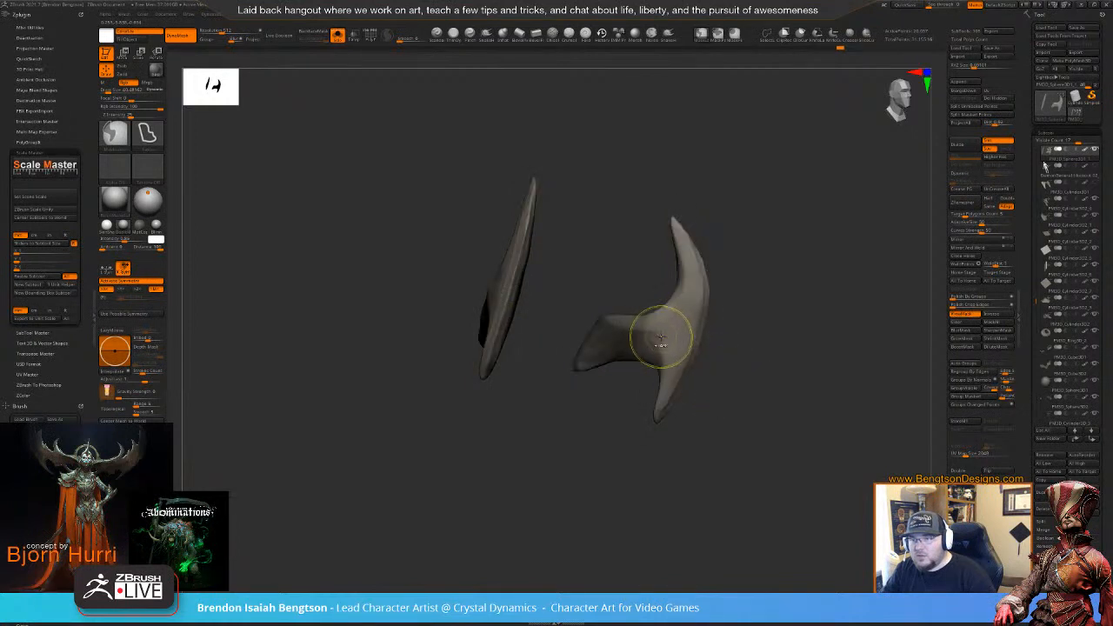
- Place the gizmo on the unmasked tusk blade, show the full character and shift the blades slightly inward
key("w")
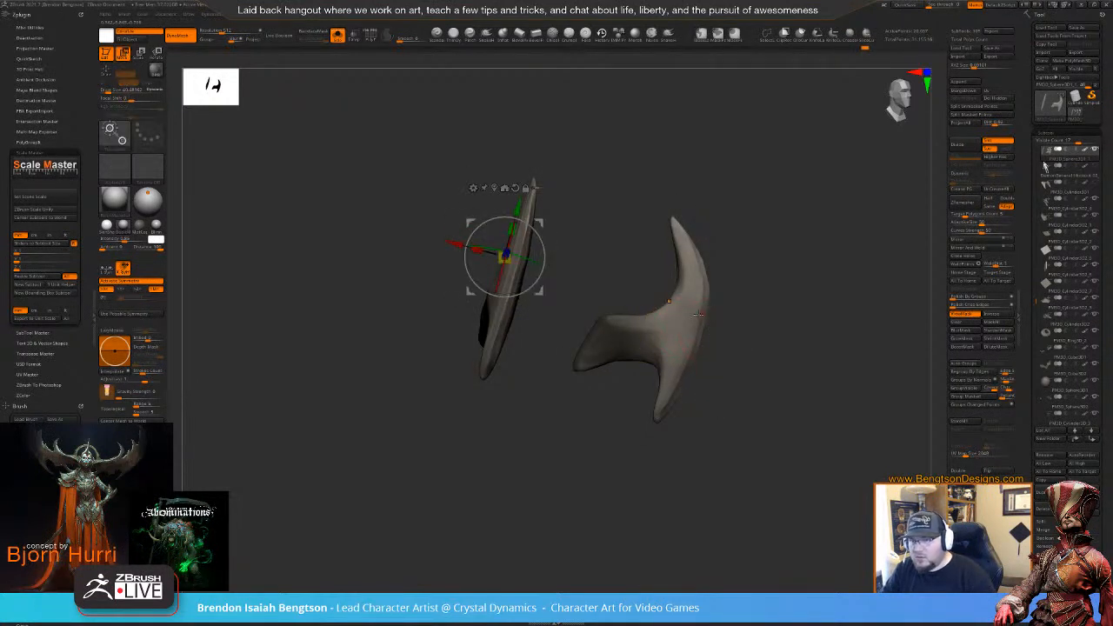
left_click(678, 329)
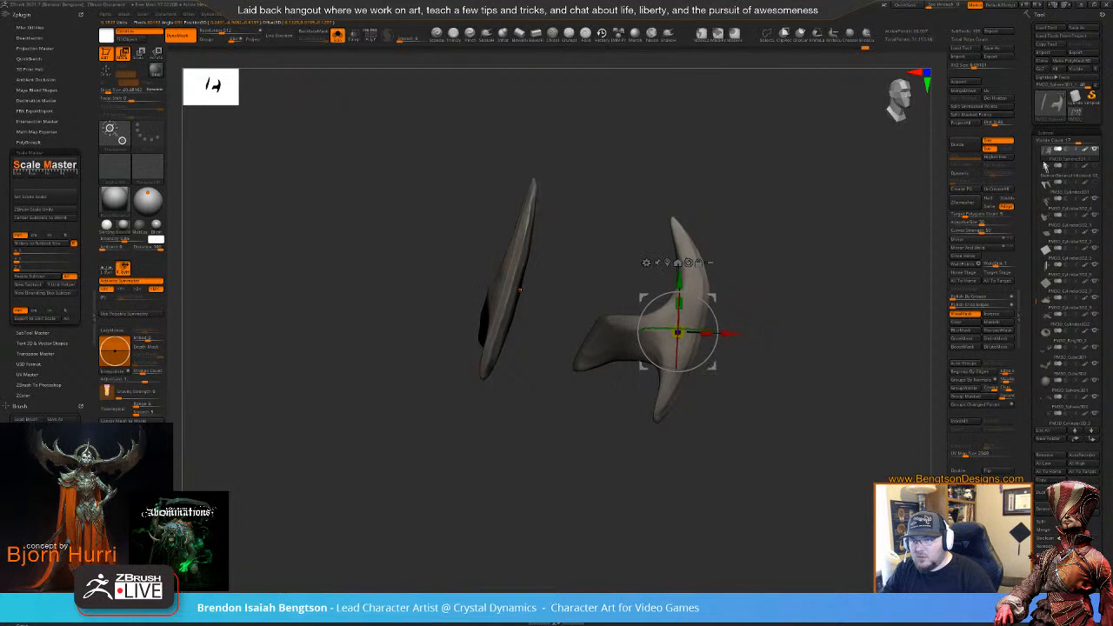
key("shift+s")
left_click_drag(727, 335, 718, 334)
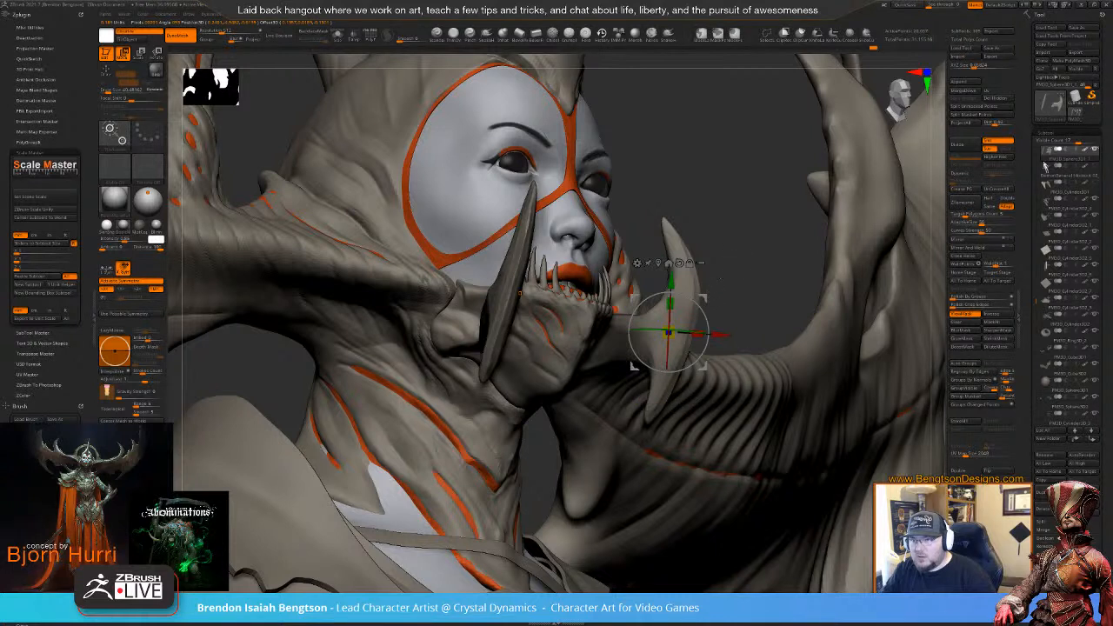
left_click_drag(704, 297, 701, 297)
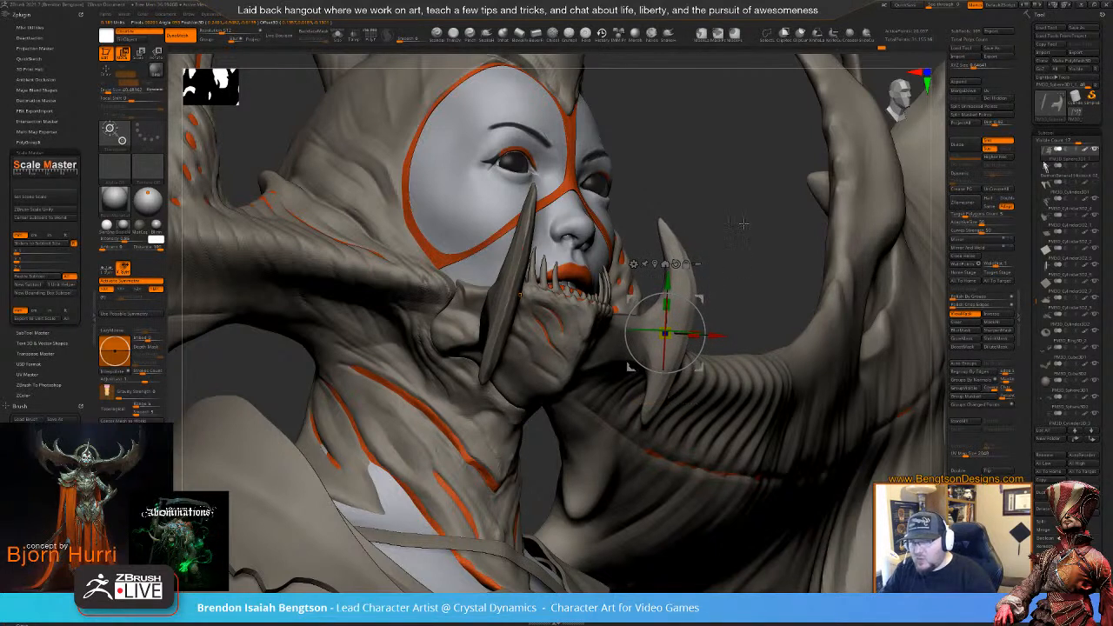
mouse_move(745, 224)
left_mouse_down("ctrl")
mouse_move(763, 225)
mouse_move(738, 242)
left_mouse_up("ctrl")
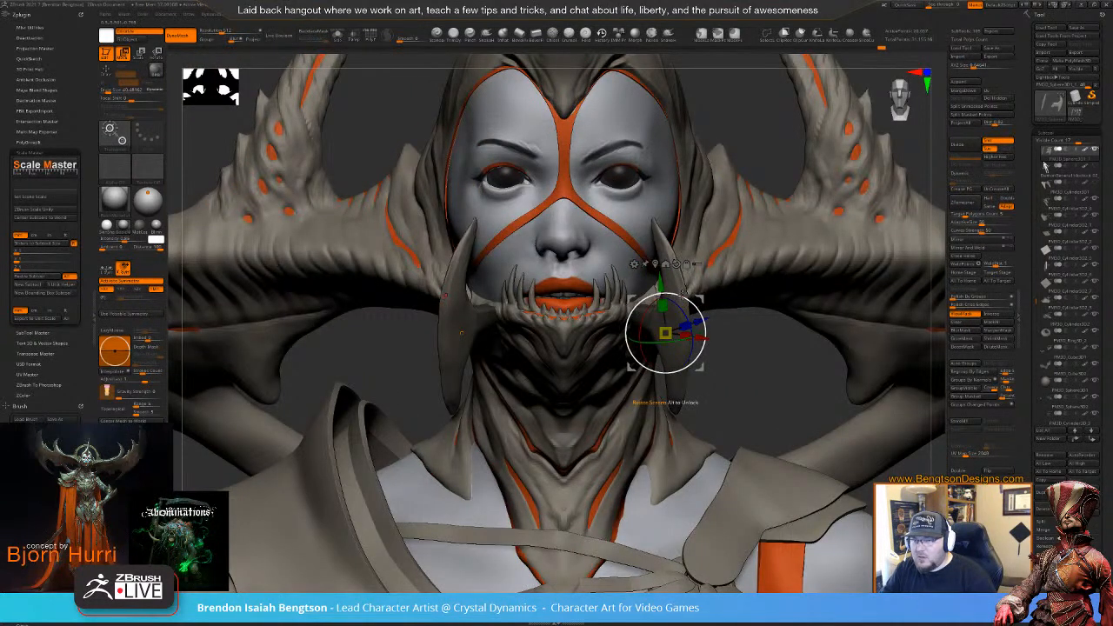
- Rotate the tusk blades more upright, scale them slightly, shift them outward from the jaw and return to Draw mode
left_click_drag(692, 303, 689, 306)
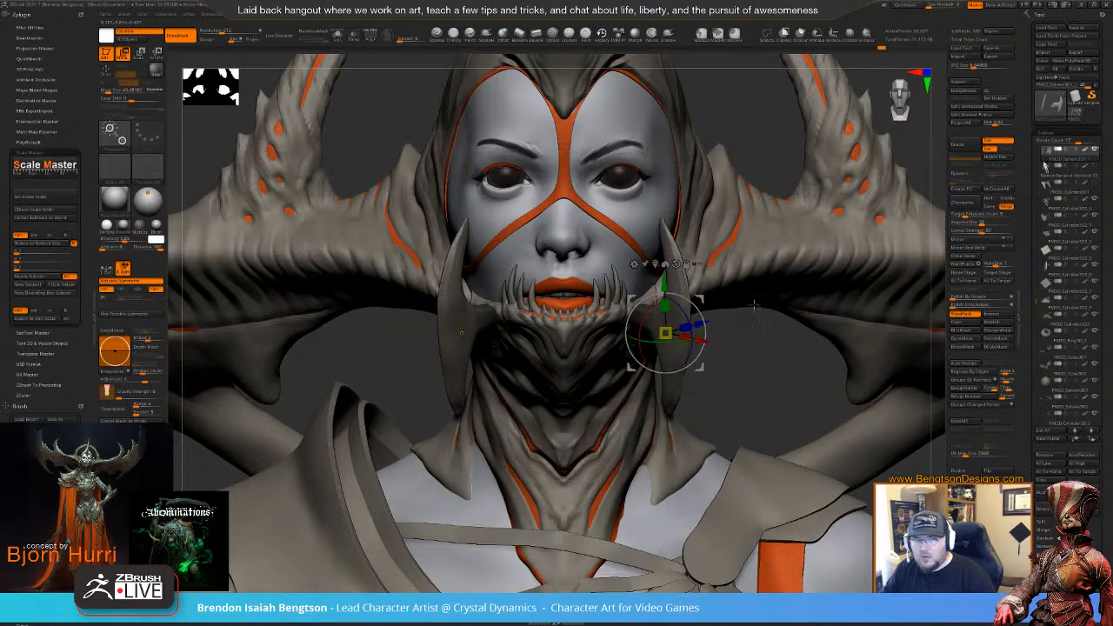
left_click_drag(835, 327, 791, 352)
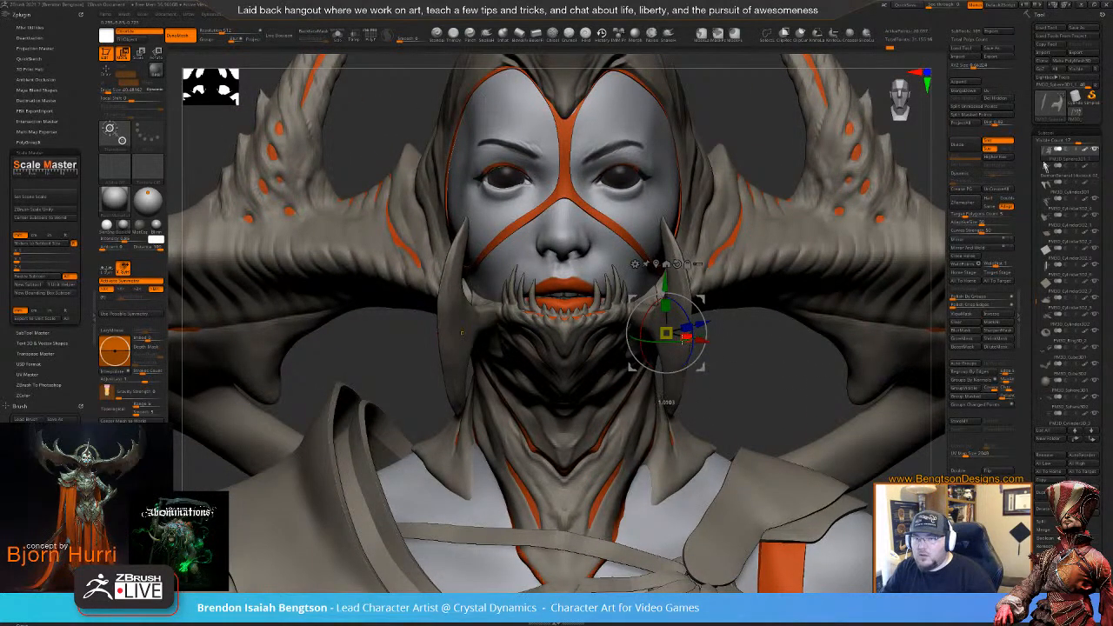
left_click_drag(682, 339, 677, 341)
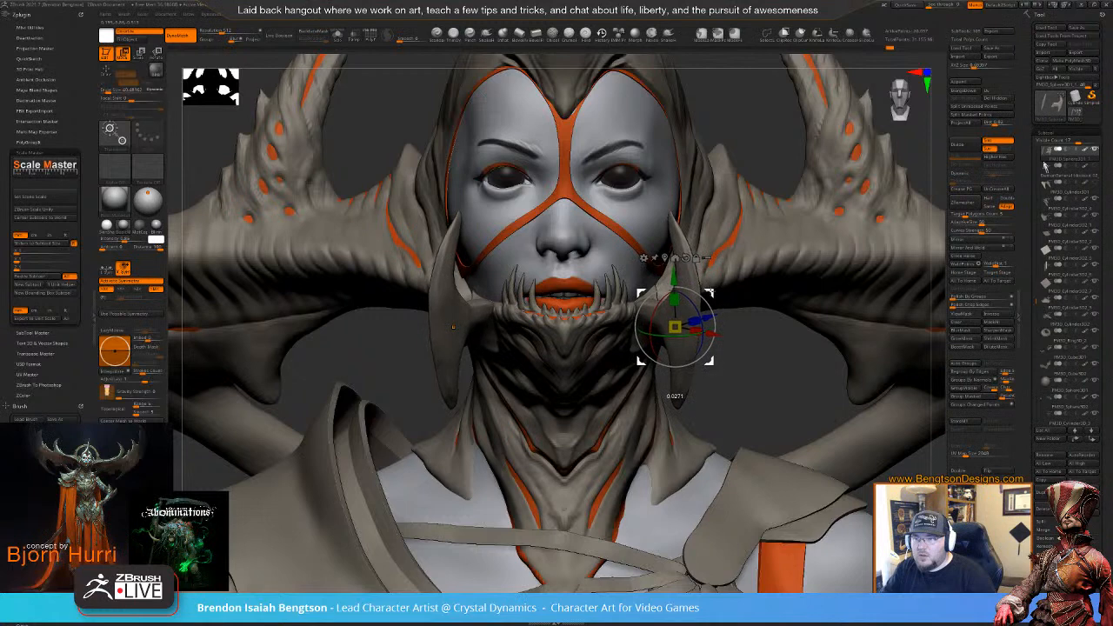
key("q")
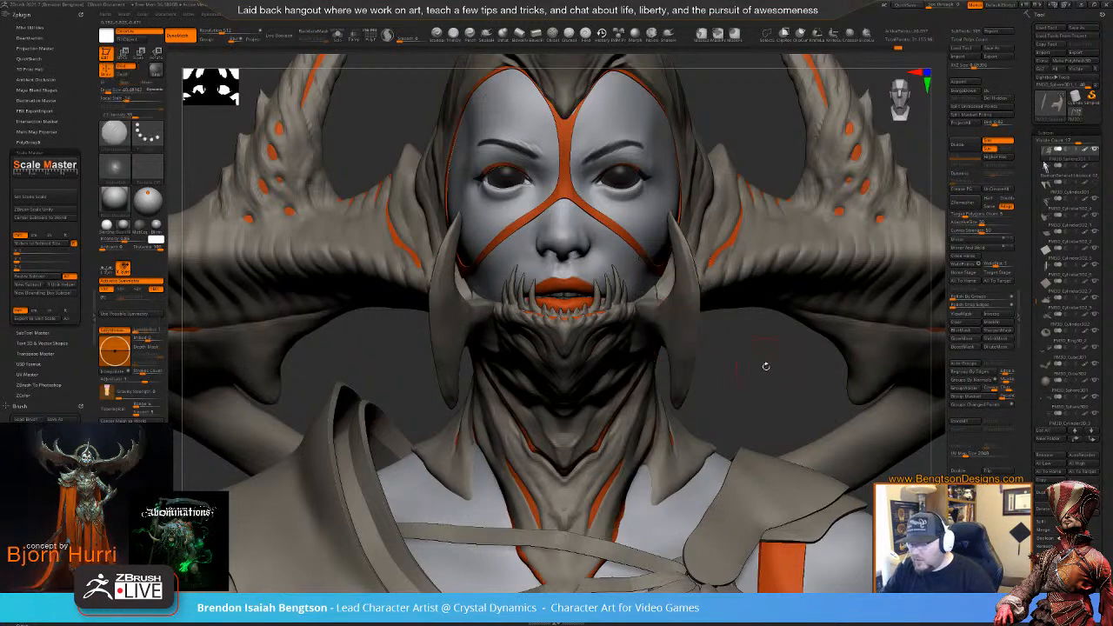
- Select the orange core subtool showing through the crack in the large horn and isolate it with Solo
mouse_move(765, 365)
right_mouse_down("ctrl")
mouse_move(750, 186)
mouse_move(759, 231)
mouse_move(722, 228)
mouse_move(773, 229)
mouse_move(735, 230)
mouse_move(674, 311)
mouse_move(632, 298)
mouse_move(624, 200)
mouse_move(710, 284)
mouse_move(700, 195)
right_mouse_up("ctrl")
key("space")
left_click_drag(697, 193, 693, 193)
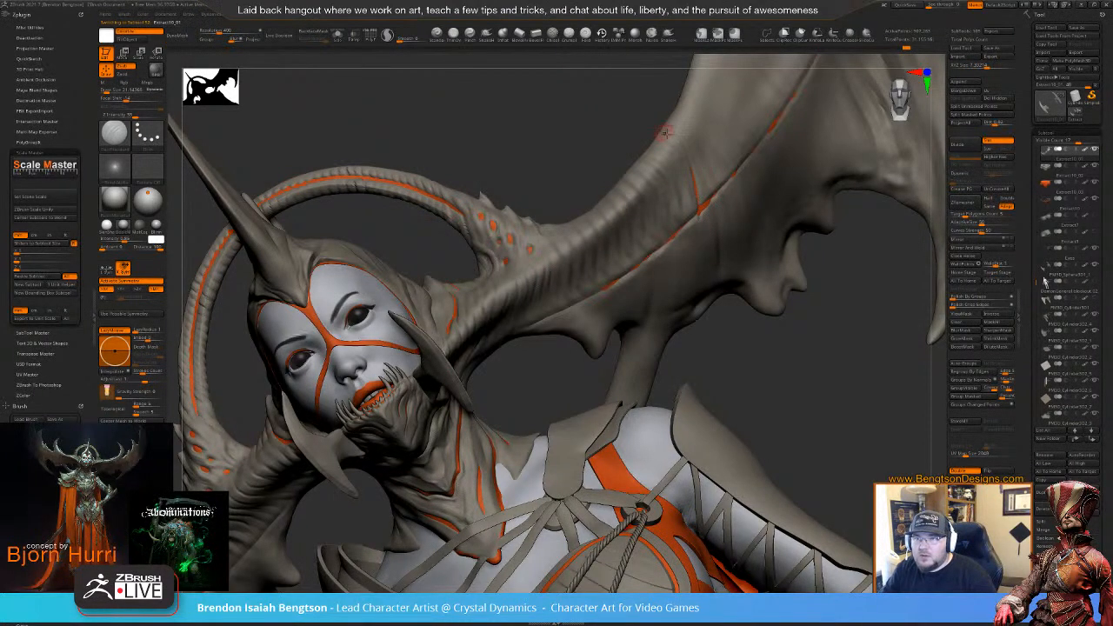
right_click_drag(681, 167, 700, 135)
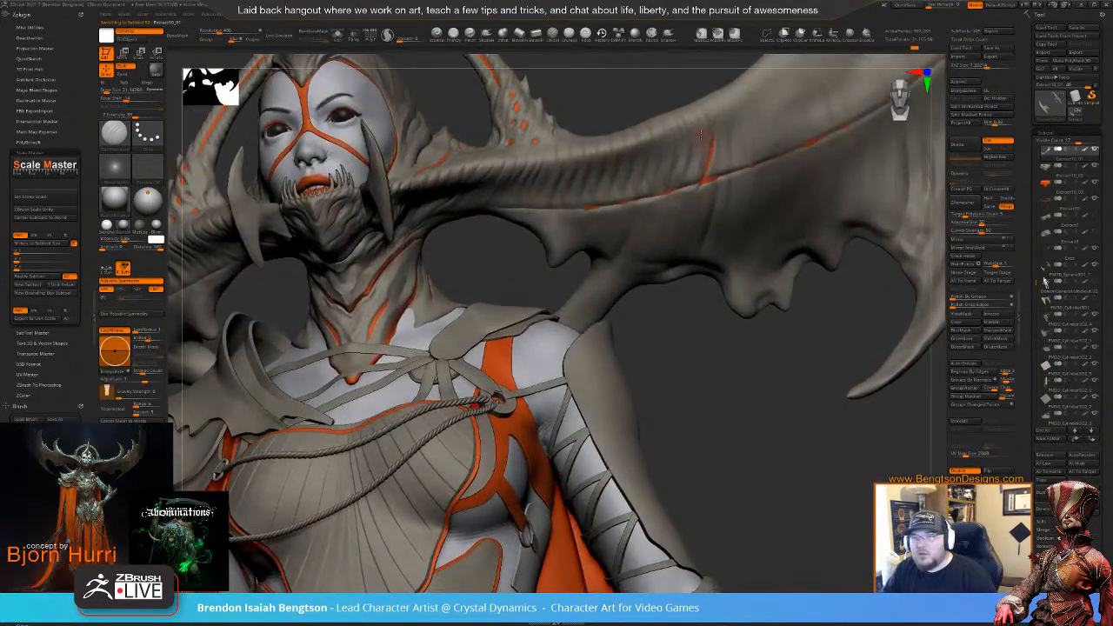
left_click(705, 183, "alt")
key("shift+s")
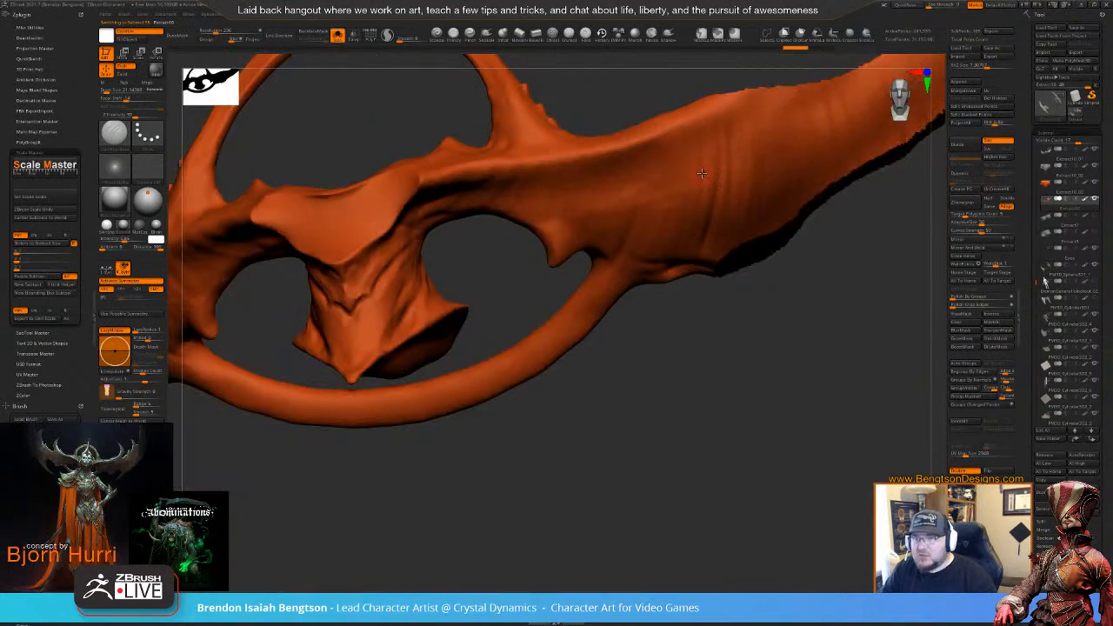
- Smooth the ridges and bumps along the isolated horn core with an adjusted brush size
key("space")
right_click_drag(714, 158, 752, 328)
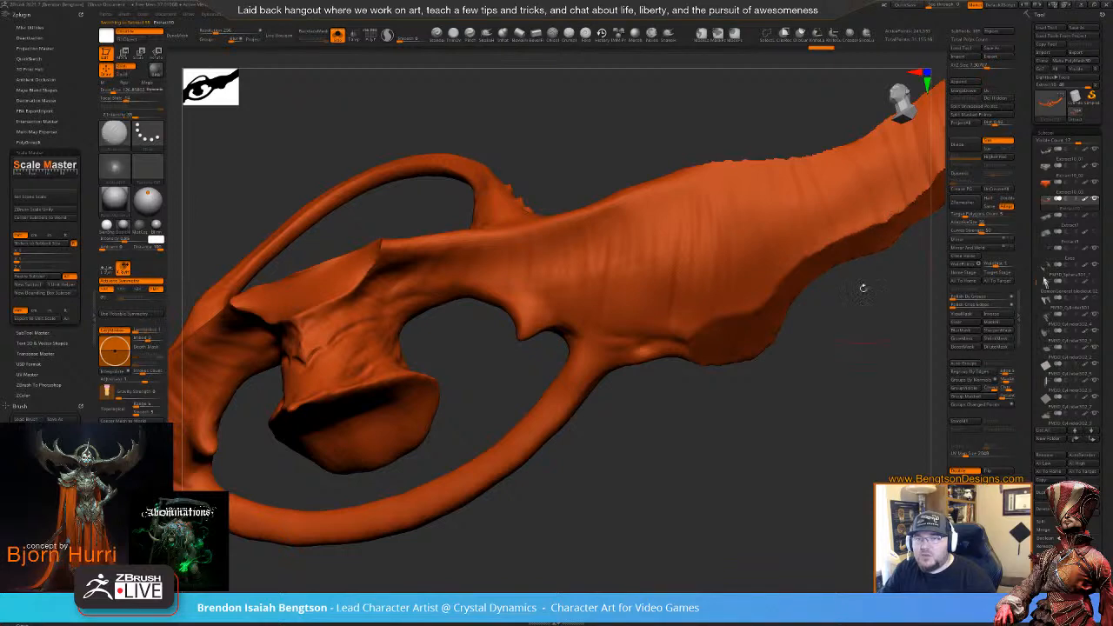
right_click_drag(862, 286, 714, 229)
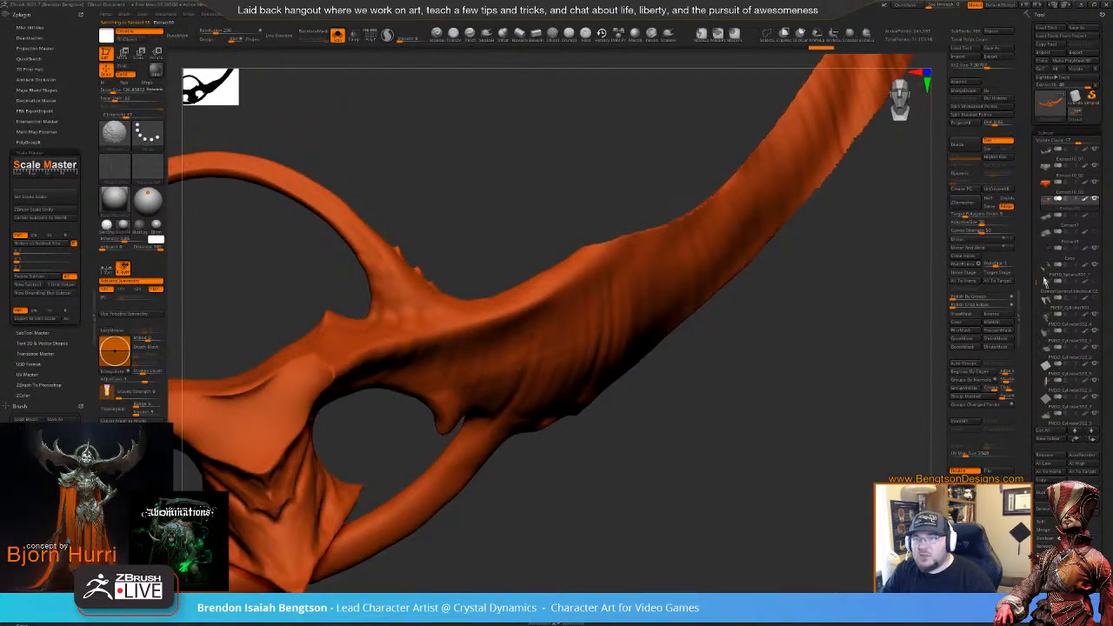
left_click_drag(715, 211, 799, 195)
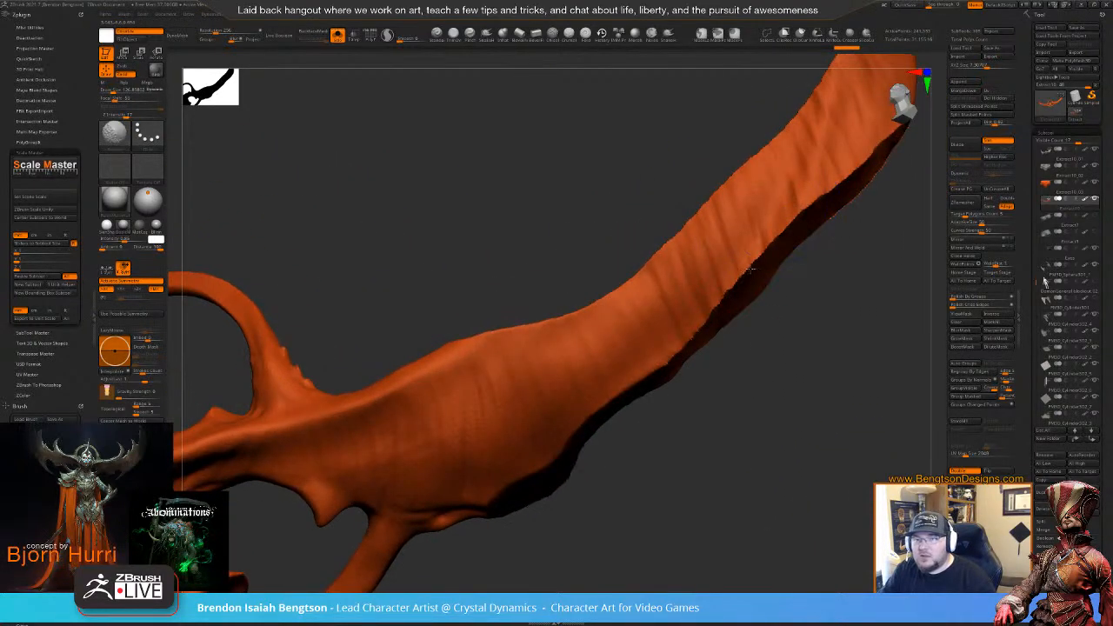
key("space")
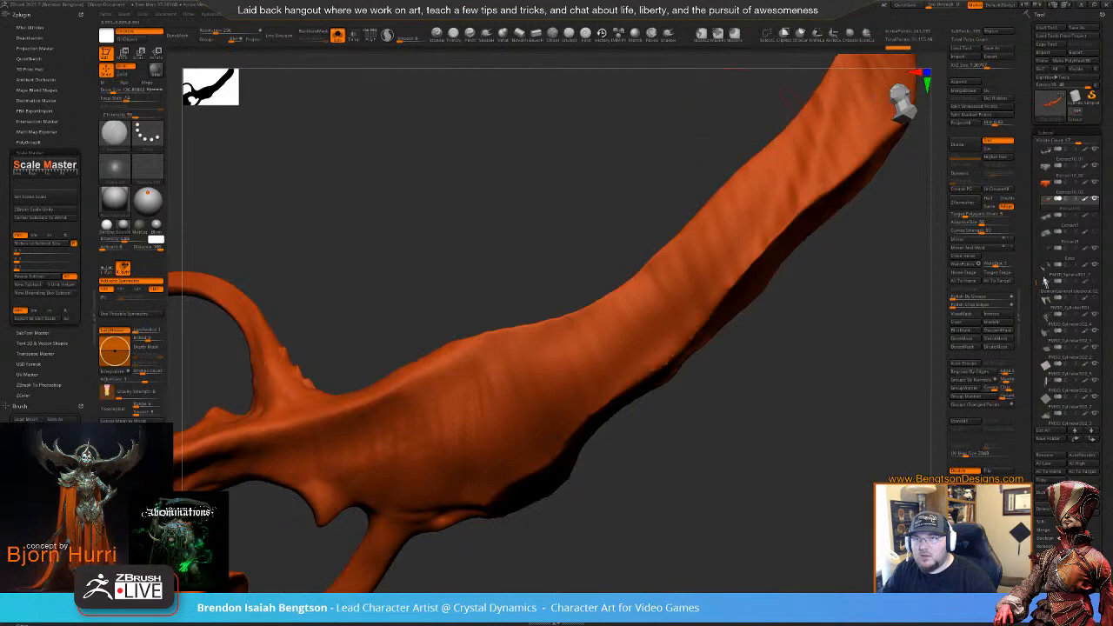
mouse_move(774, 147)
left_mouse_down()
mouse_move(765, 196)
mouse_move(794, 193)
mouse_move(801, 225)
mouse_move(557, 214)
left_mouse_up()
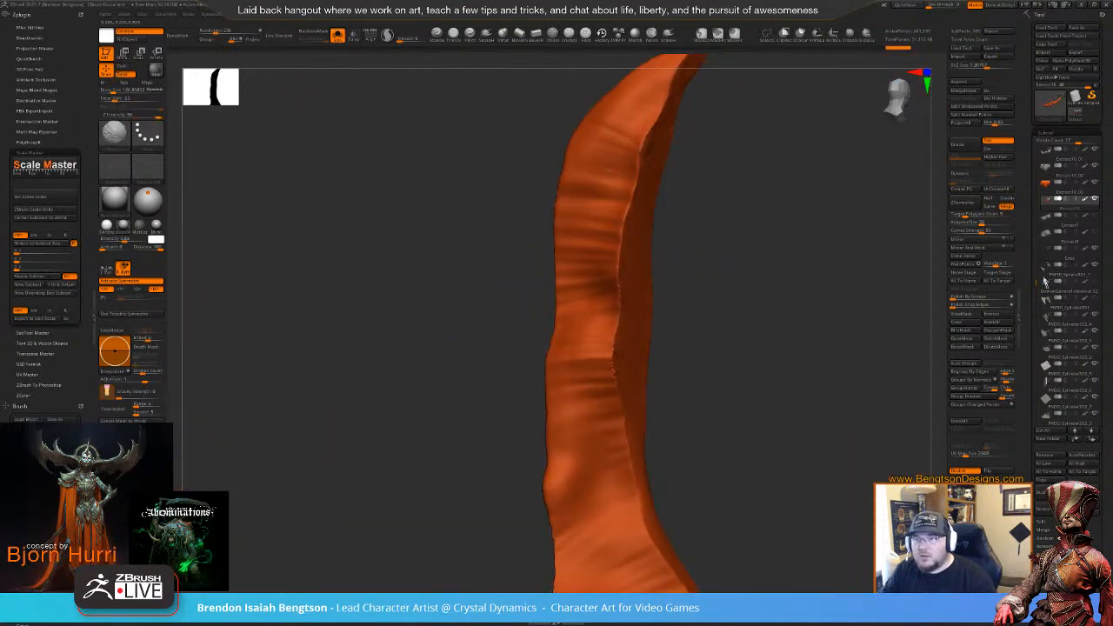
mouse_move(742, 247)
left_mouse_down()
mouse_move(757, 281)
mouse_move(733, 228)
mouse_move(713, 219)
mouse_move(700, 227)
left_mouse_up()
left_click_drag(690, 376, 704, 301)
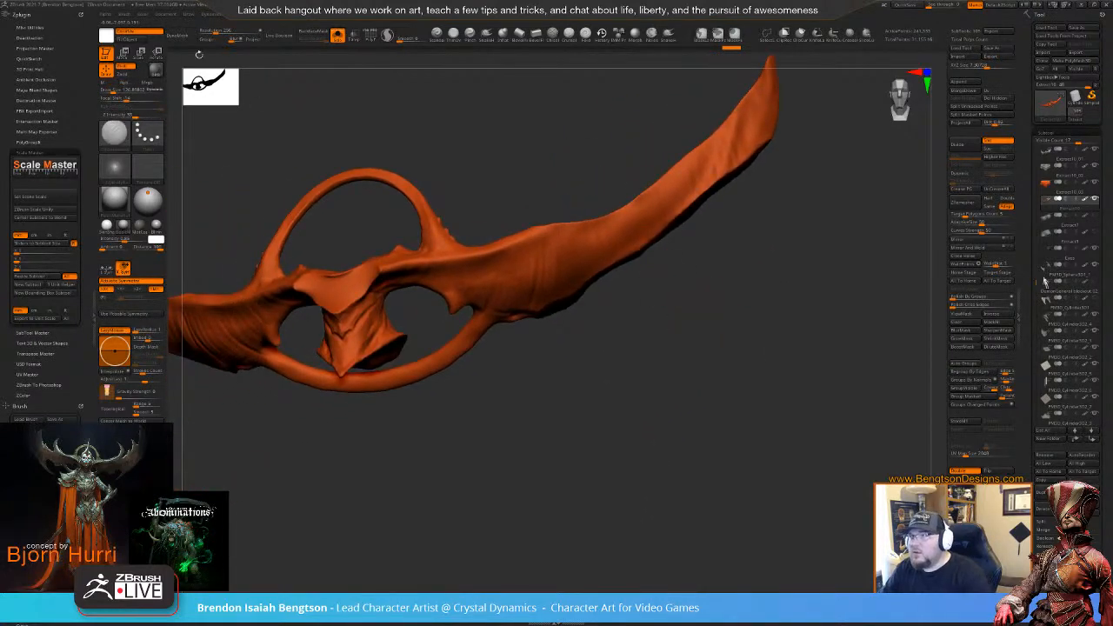
- Remesh the horn core with DynaMesh, check its underside and show the full character again
left_click(177, 35)
left_click_drag(747, 304, 644, 269)
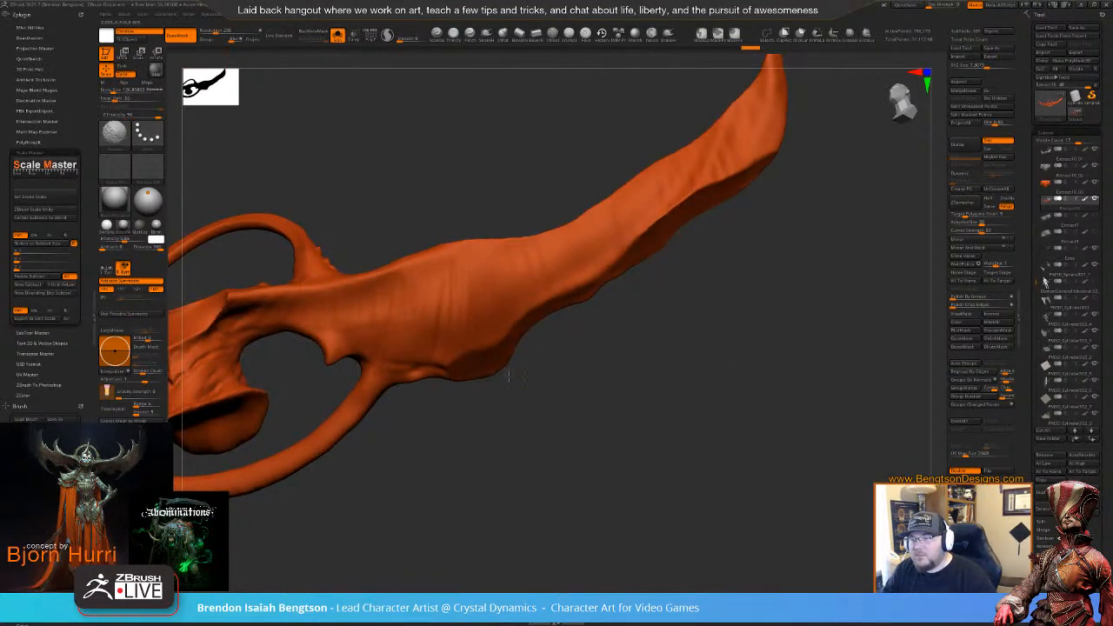
mouse_move(509, 376)
left_mouse_down()
mouse_move(614, 397)
mouse_move(590, 325)
left_mouse_up()
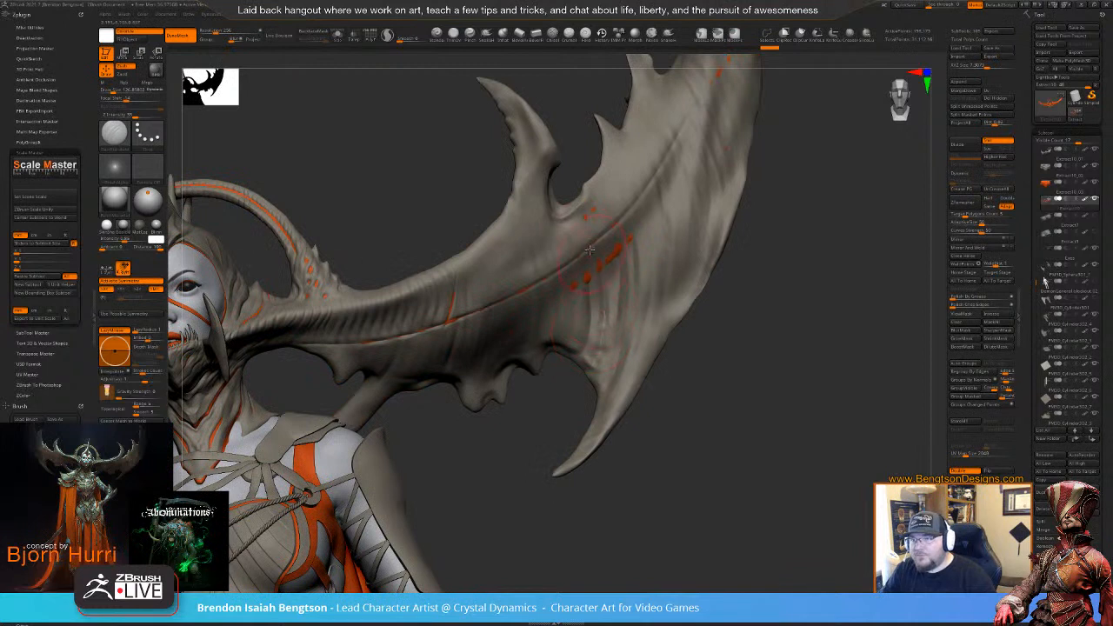
- Reshape the core with the Move Topological brush in transparent view so that it sits inside the outer horn, and restore the opaque display
key("b")
key("m")
key("t")
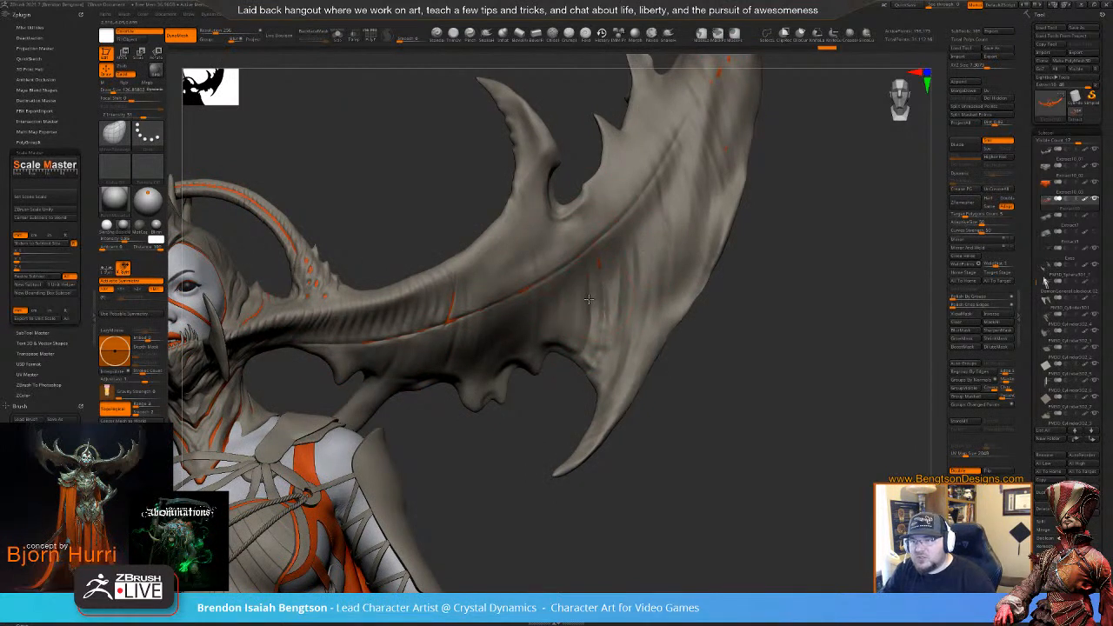
key("shift+t")
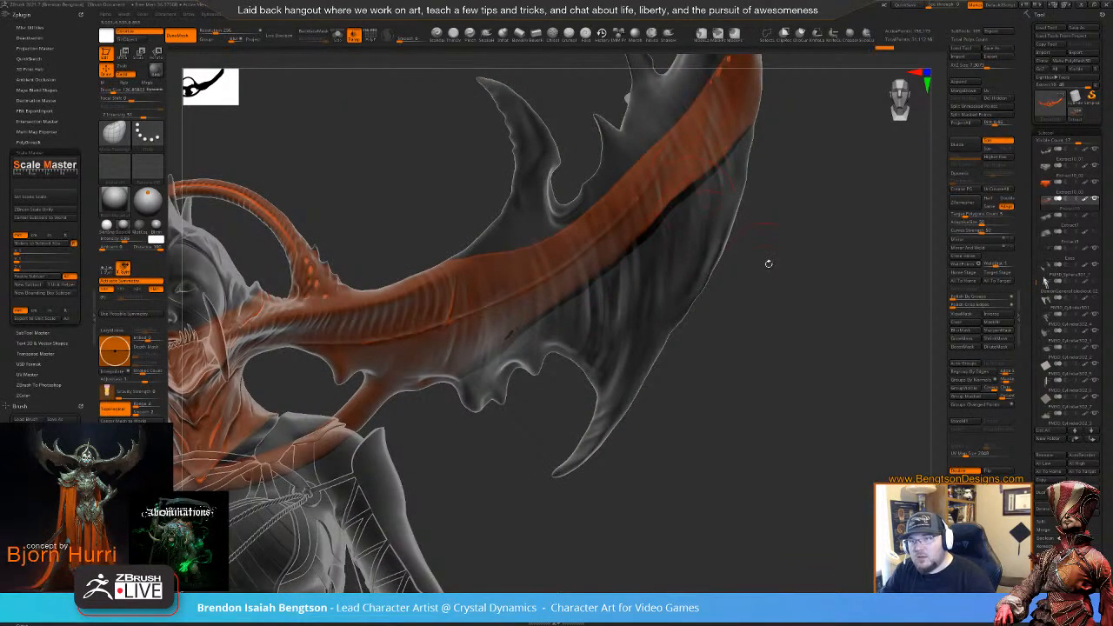
left_click_drag(769, 263, 655, 209)
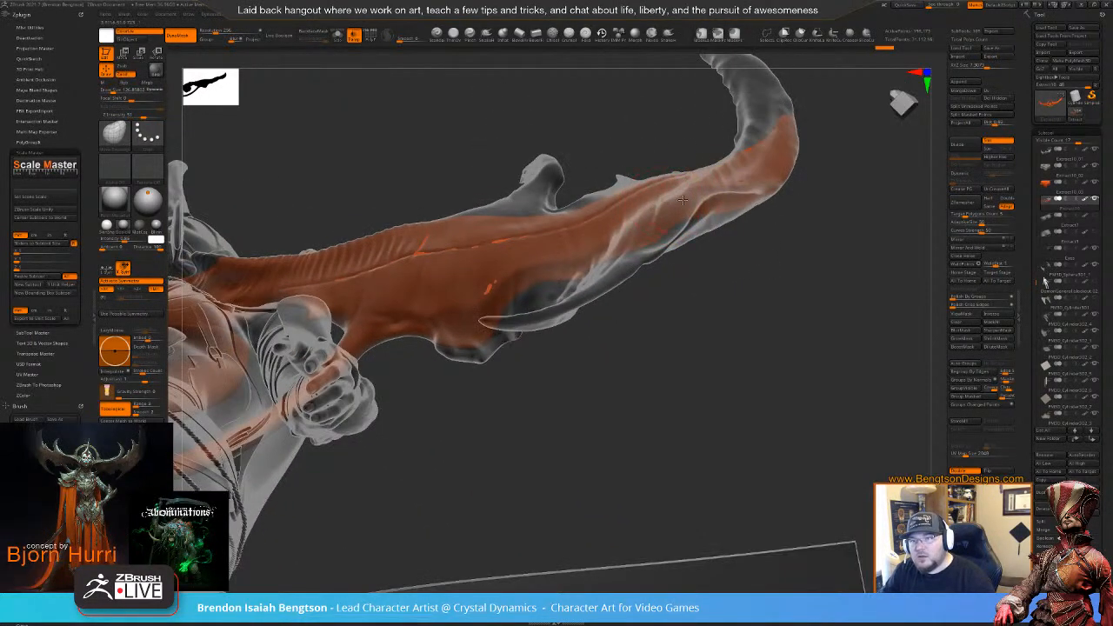
left_click_drag(825, 189, 574, 273)
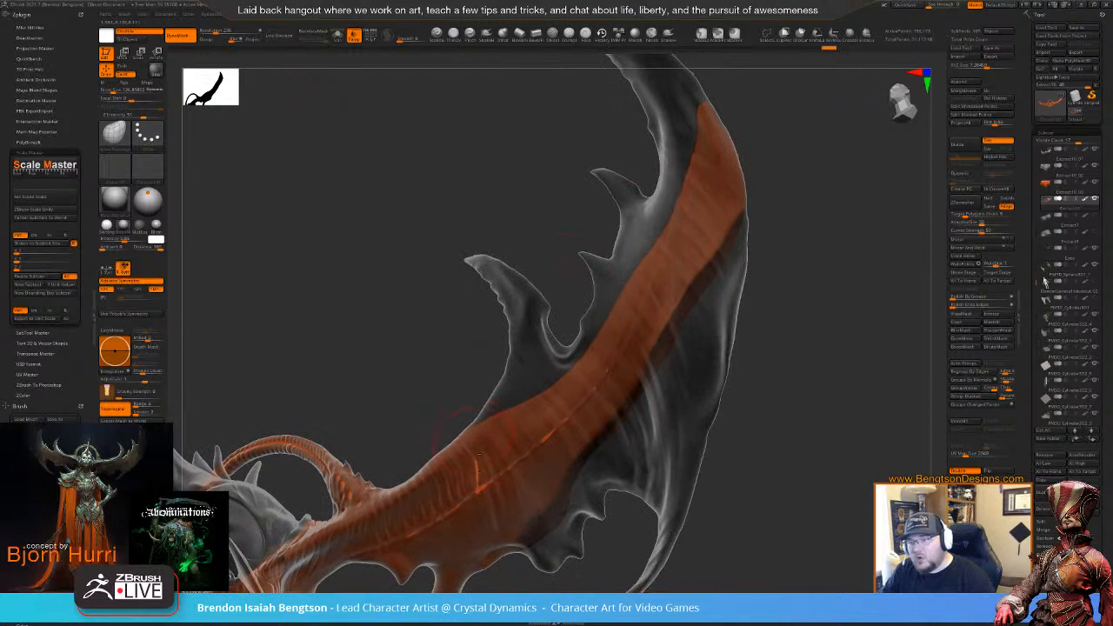
left_click_drag(441, 439, 504, 326)
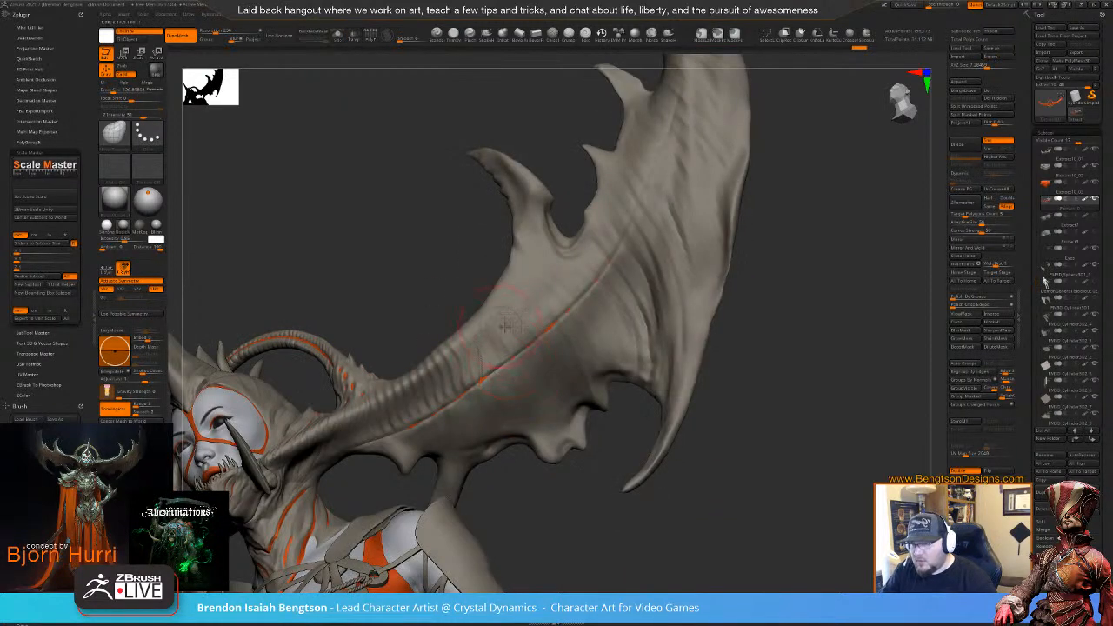
- Choose the DamStandard brush at a smaller size and select the outer horn subtool around the orange seam
key("b")
key("d")
key("s")
key("space")
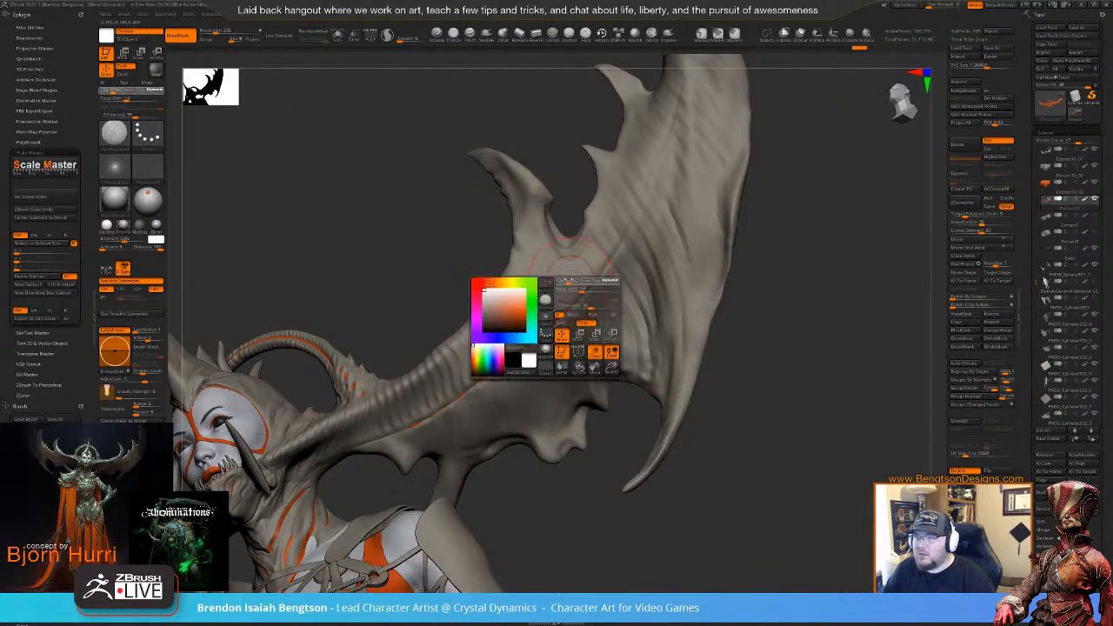
left_click_drag(563, 280, 764, 325)
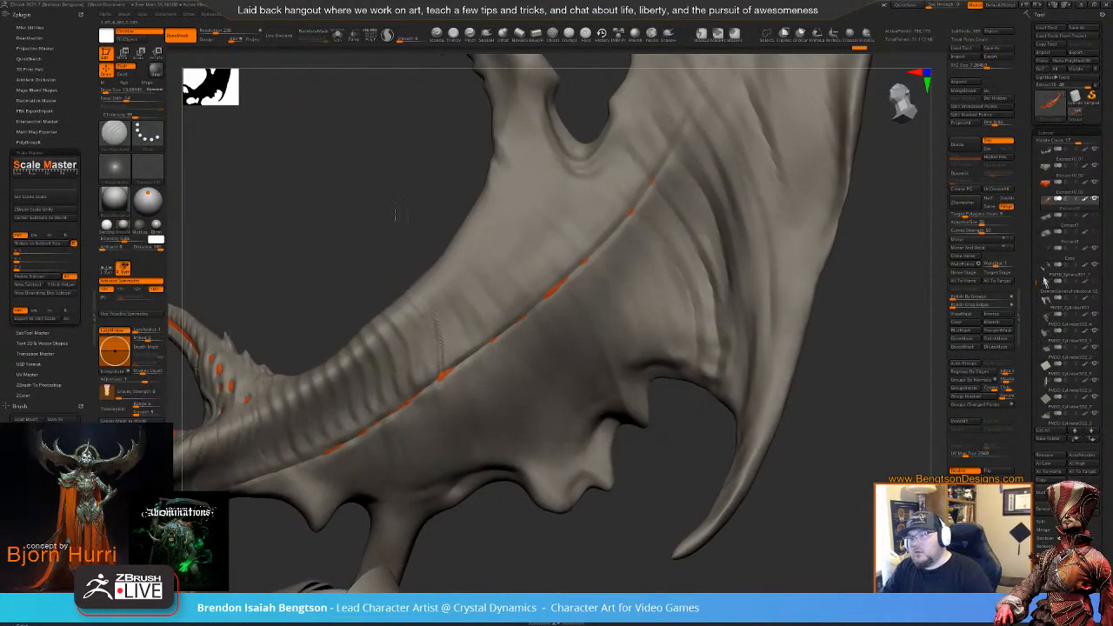
right_click_drag(409, 343, 435, 352)
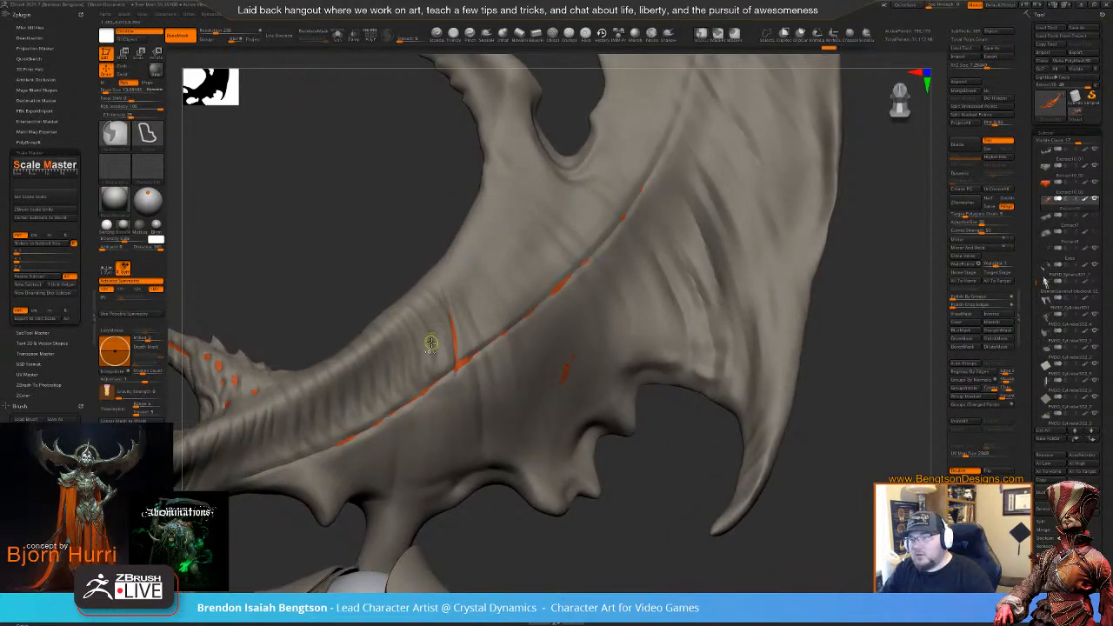
key("ctrl+shift")
left_click(458, 254, "alt")
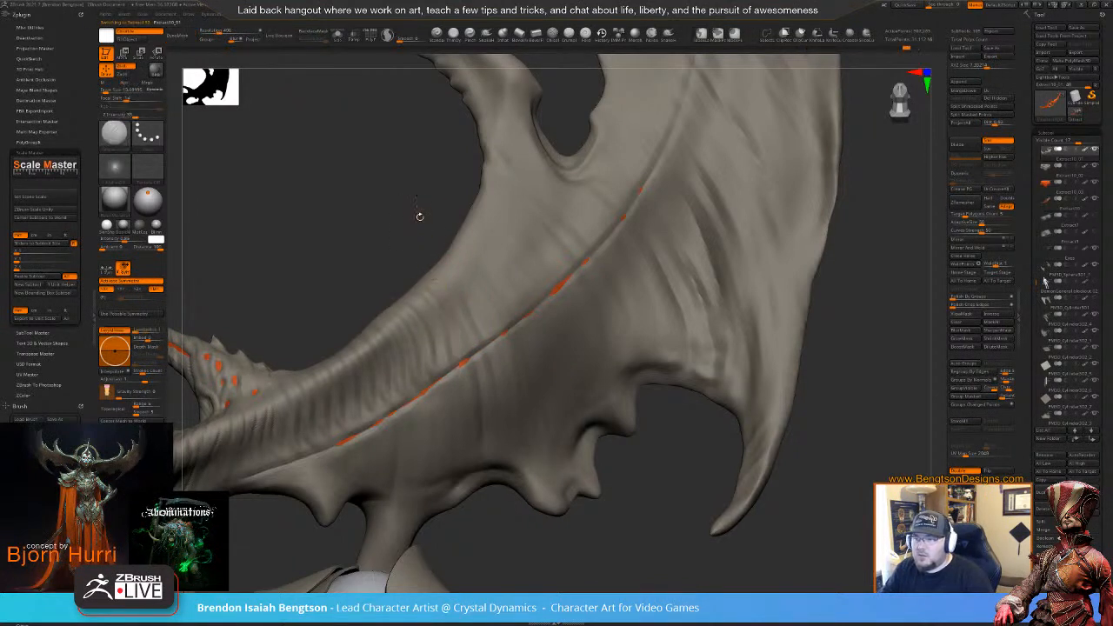
- Try a DamStandard stroke with a resized brush at the small spike under the horn's base and undo it
right_click_drag(420, 216, 406, 280)
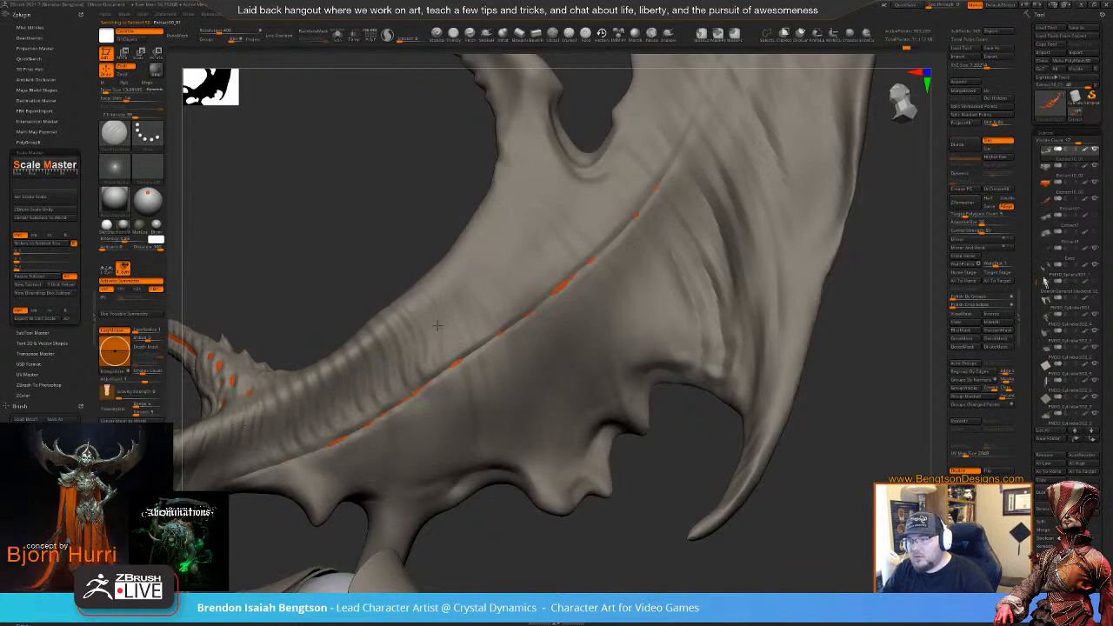
right_click_drag(432, 335, 394, 174)
right_click_drag(392, 325, 442, 335)
key("space")
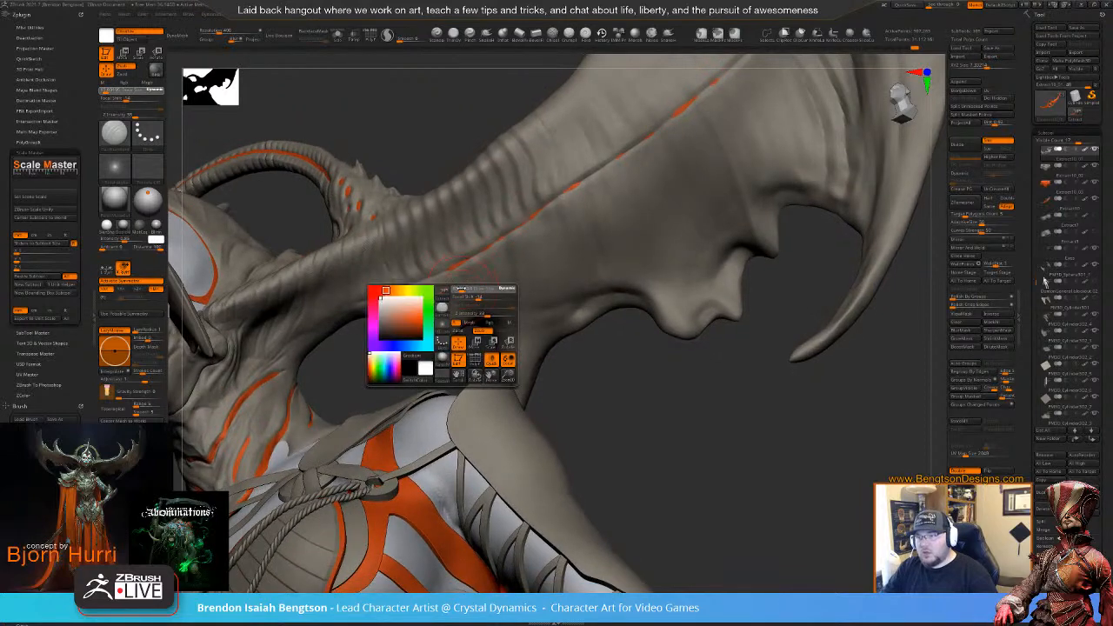
left_click_drag(461, 288, 466, 288)
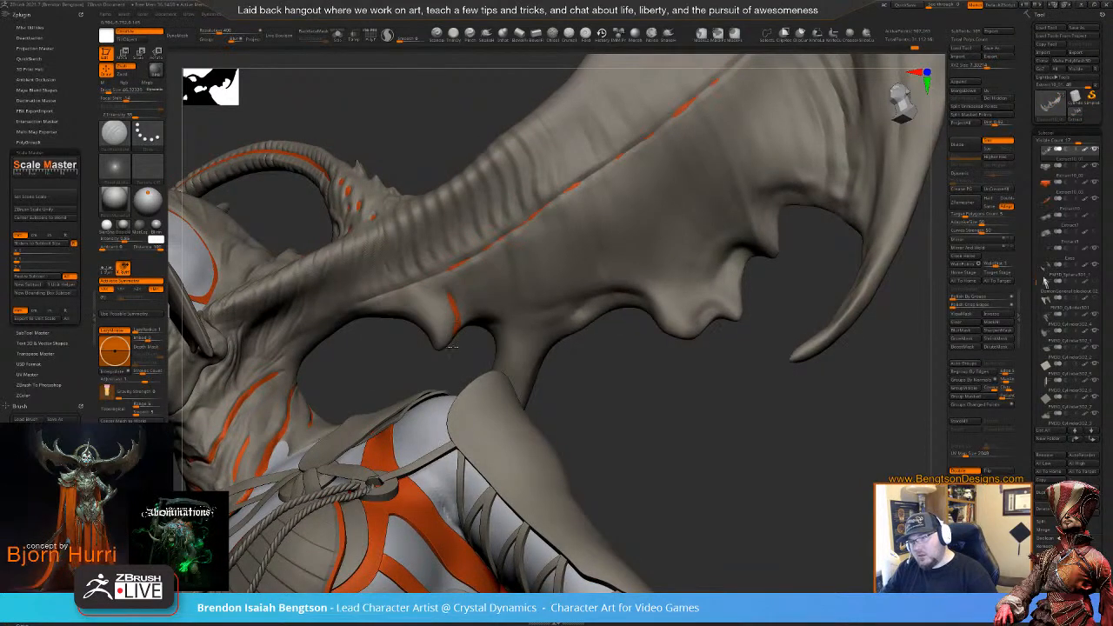
key("ctrl+z")
- Select the orange core where it pokes through the back of the horn and inspect it in Solo
right_click_drag(466, 348, 468, 353)
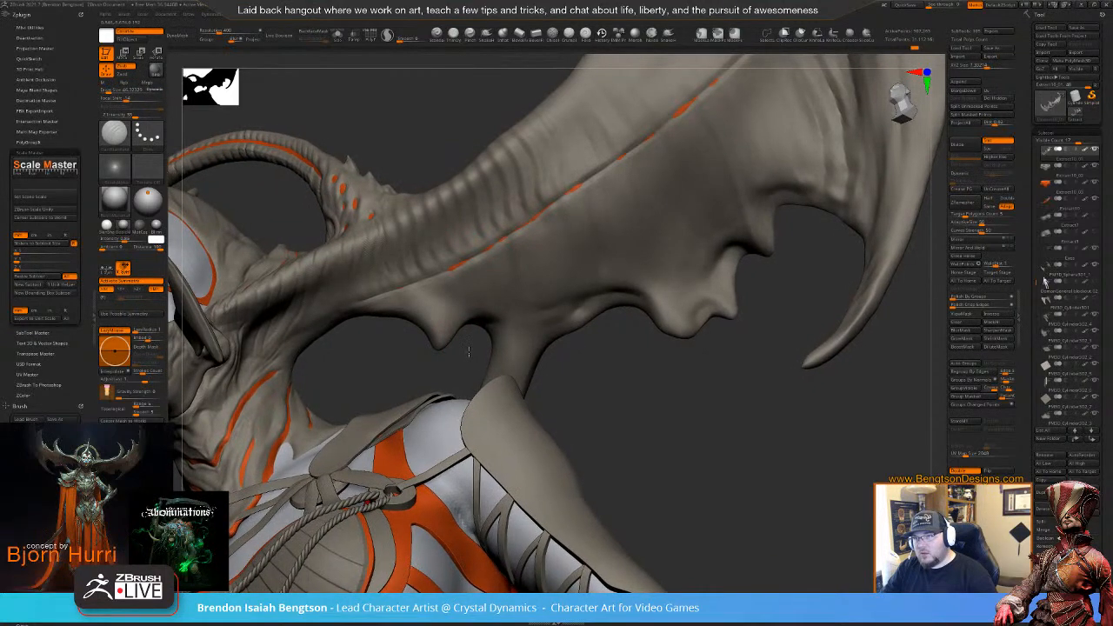
right_click_drag(603, 353, 601, 387, "shift")
mouse_move(563, 447)
right_mouse_down()
mouse_move(569, 467)
mouse_move(731, 544)
mouse_move(551, 461)
right_mouse_up()
right_click_drag(551, 461, 551, 435, "ctrl")
right_click_drag(601, 135, 619, 223)
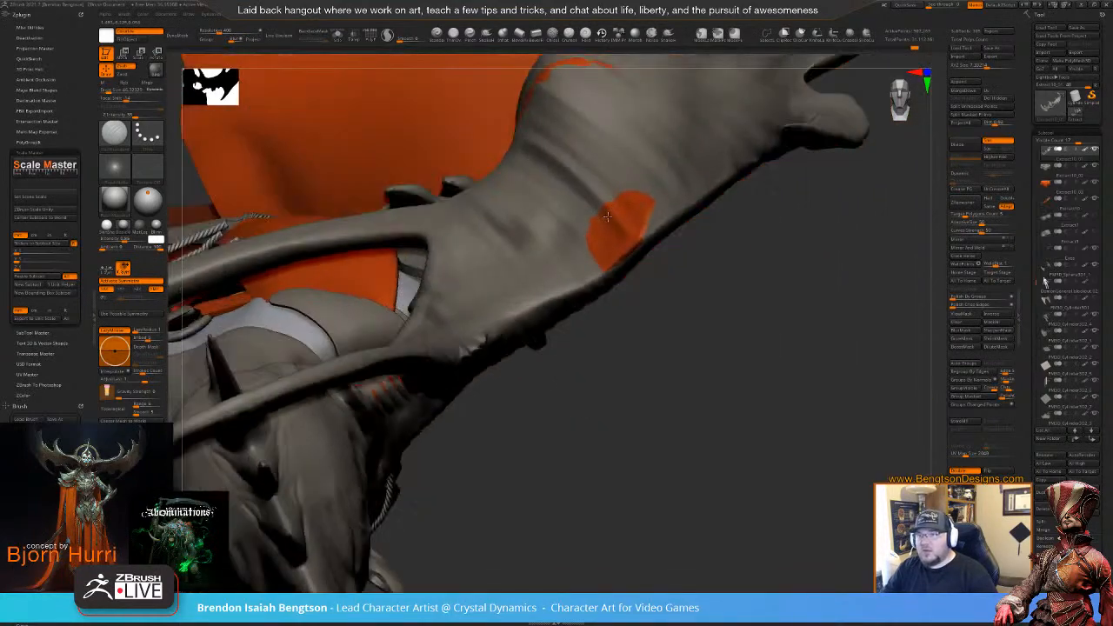
left_click(619, 223, "alt")
right_click_drag(712, 428, 687, 350)
key("alt+s")
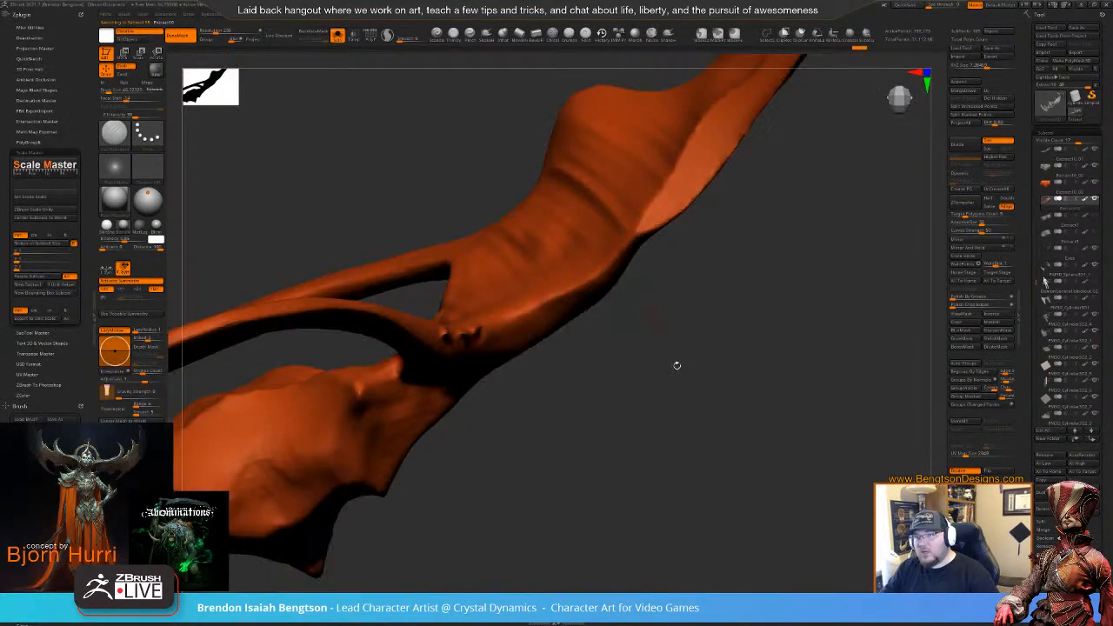
mouse_move(681, 406)
right_mouse_down()
mouse_move(670, 275)
mouse_move(694, 396)
mouse_move(669, 416)
mouse_move(669, 394)
right_mouse_up()
key("alt+s")
- Hide the core's lower edge and outer end with lasso selections in transparent view, and isolate the remaining part with Solo
mouse_move(522, 127)
left_mouse_down("ctrl+shift")
mouse_move(524, 219)
mouse_move(578, 248)
mouse_move(666, 233)
mouse_move(798, 183)
mouse_move(887, 113)
left_mouse_up("ctrl+shift")
right_click_drag(778, 285, 579, 296)
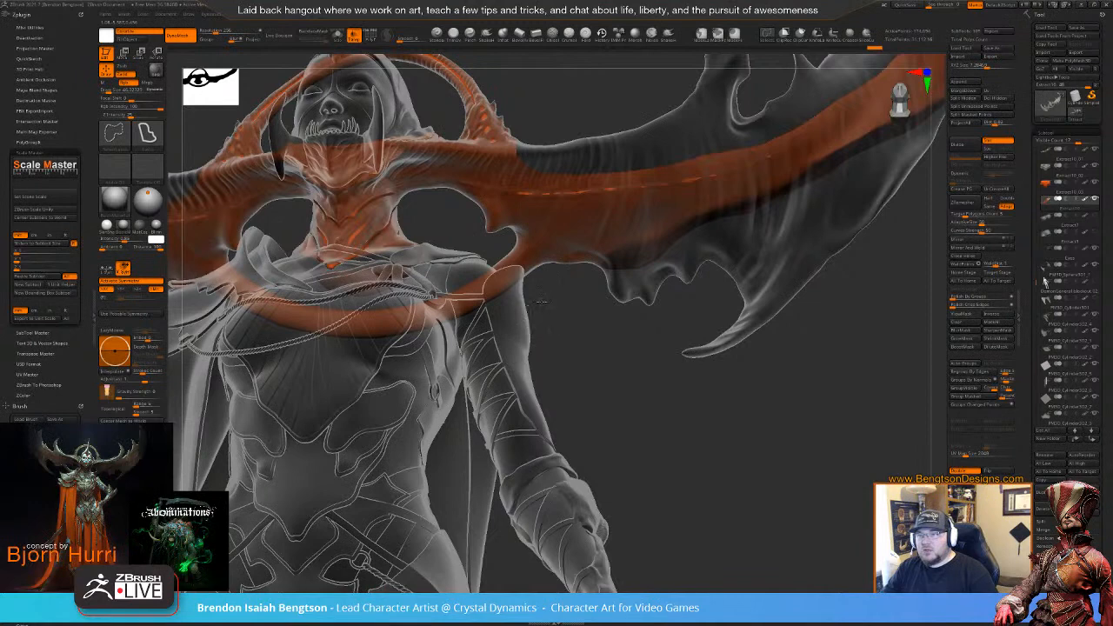
left_click_drag(565, 223, 763, 182, "ctrl+alt+shift")
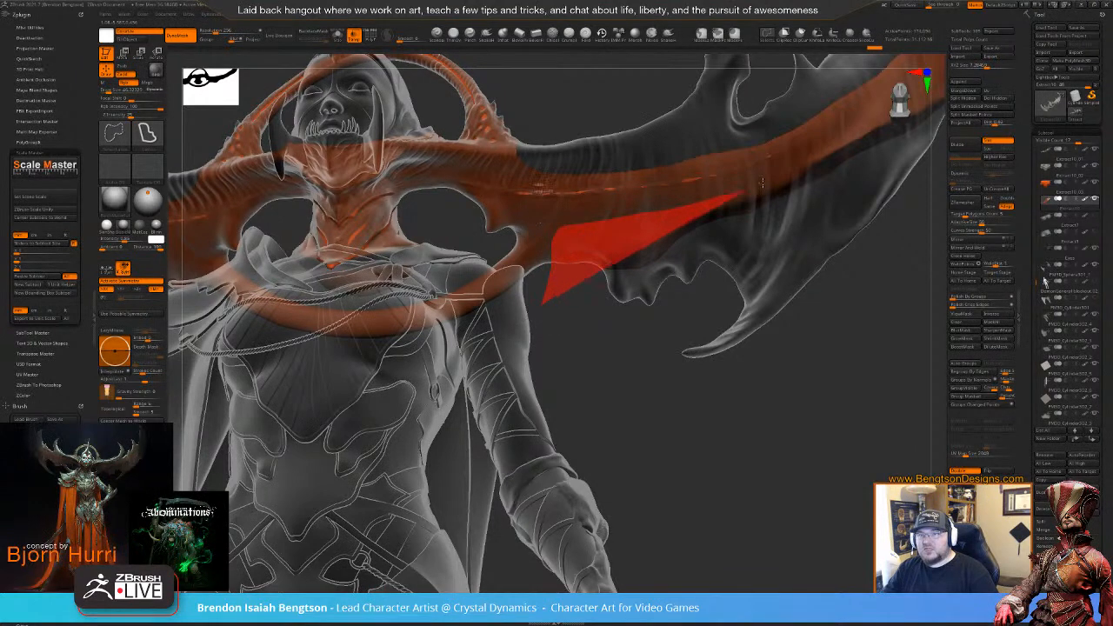
mouse_move(904, 130)
left_mouse_down("ctrl+alt+shift")
mouse_move(857, 322)
mouse_move(844, 318)
left_mouse_up("ctrl+alt+shift")
right_click_drag(844, 318, 703, 333)
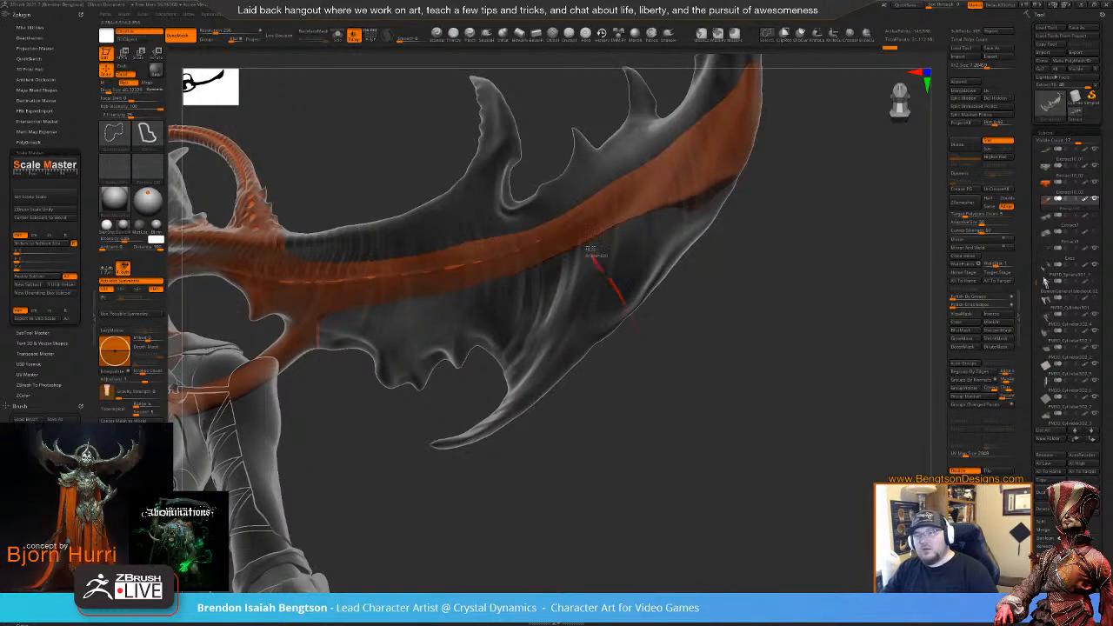
mouse_move(591, 250)
left_mouse_down("ctrl+alt+shift")
mouse_move(785, 119)
mouse_move(800, 348)
left_mouse_up("ctrl+alt+shift")
mouse_move(810, 242)
right_mouse_down("alt")
mouse_move(812, 284)
mouse_move(802, 169)
right_mouse_up("alt")
mouse_move(803, 169)
left_mouse_down("ctrl+alt+shift")
mouse_move(720, 125)
mouse_move(643, 186)
mouse_move(618, 253)
mouse_move(635, 270)
mouse_move(735, 239)
mouse_move(722, 261)
left_mouse_up("ctrl+alt+shift")
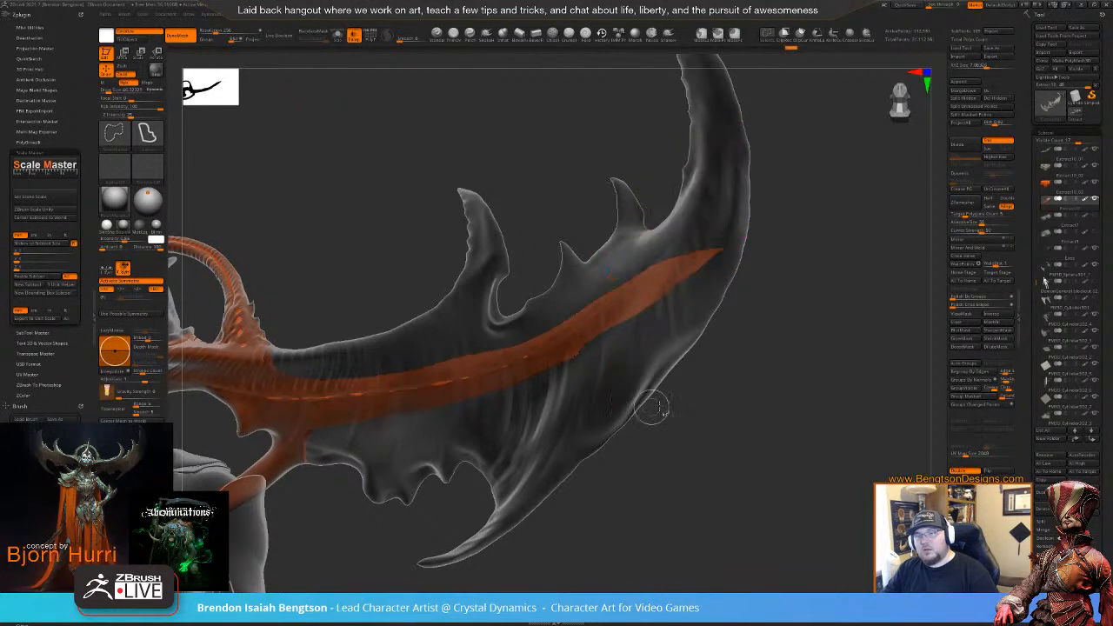
mouse_move(777, 289)
right_mouse_down()
mouse_move(805, 341)
mouse_move(748, 300)
mouse_move(718, 303)
right_mouse_up()
key("alt+s")
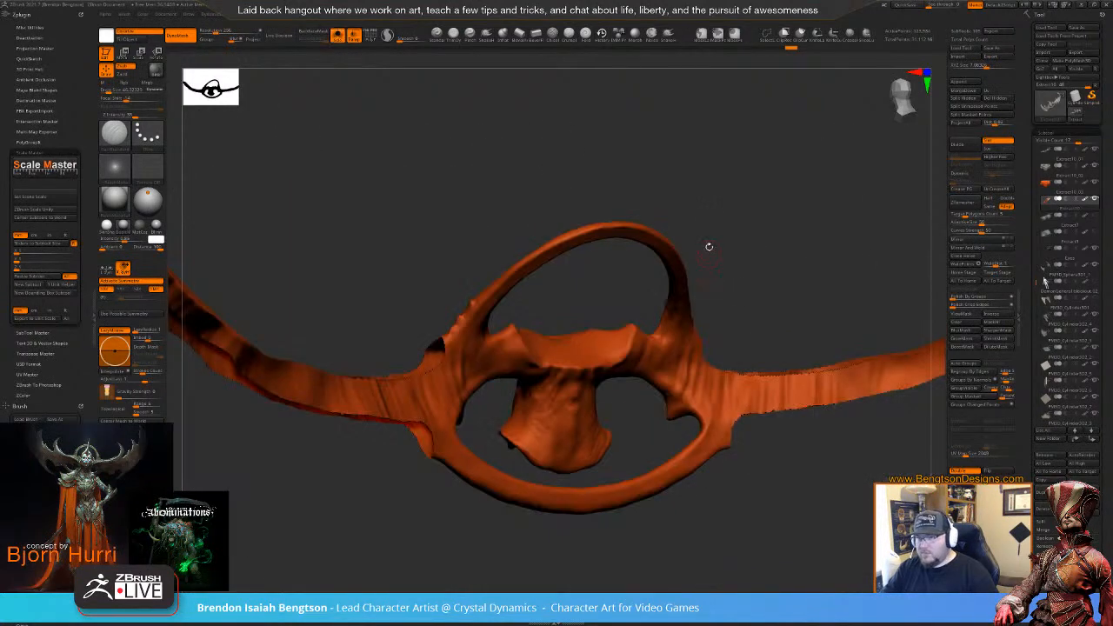
- Close the open holes in the orange core and fill the new patches with the core's orange color
right_click_drag(709, 247, 831, 191)
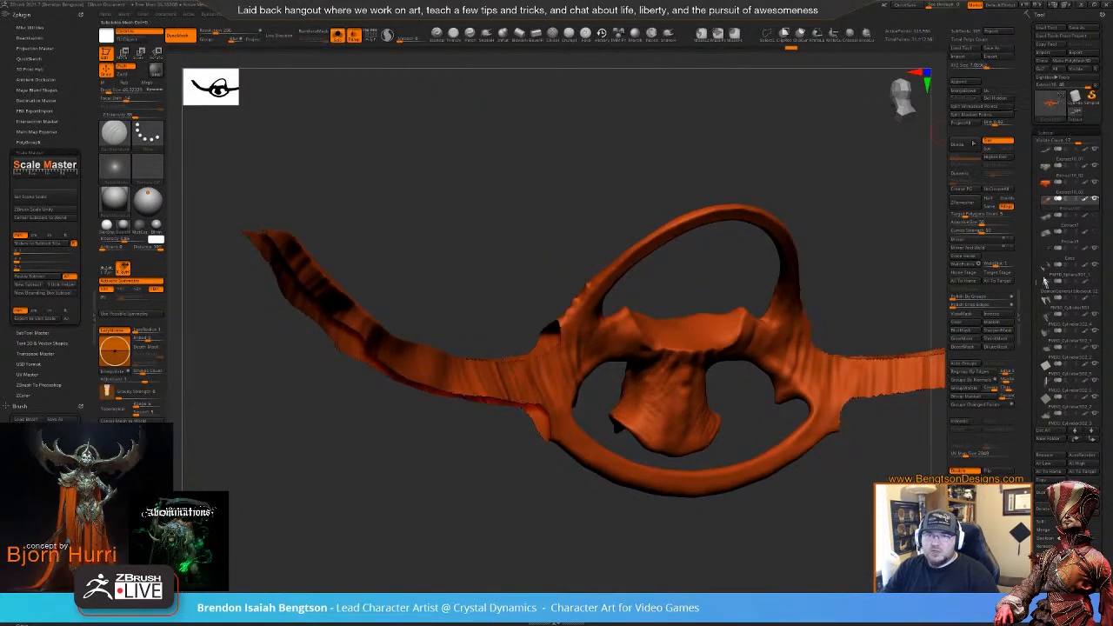
left_click(964, 258)
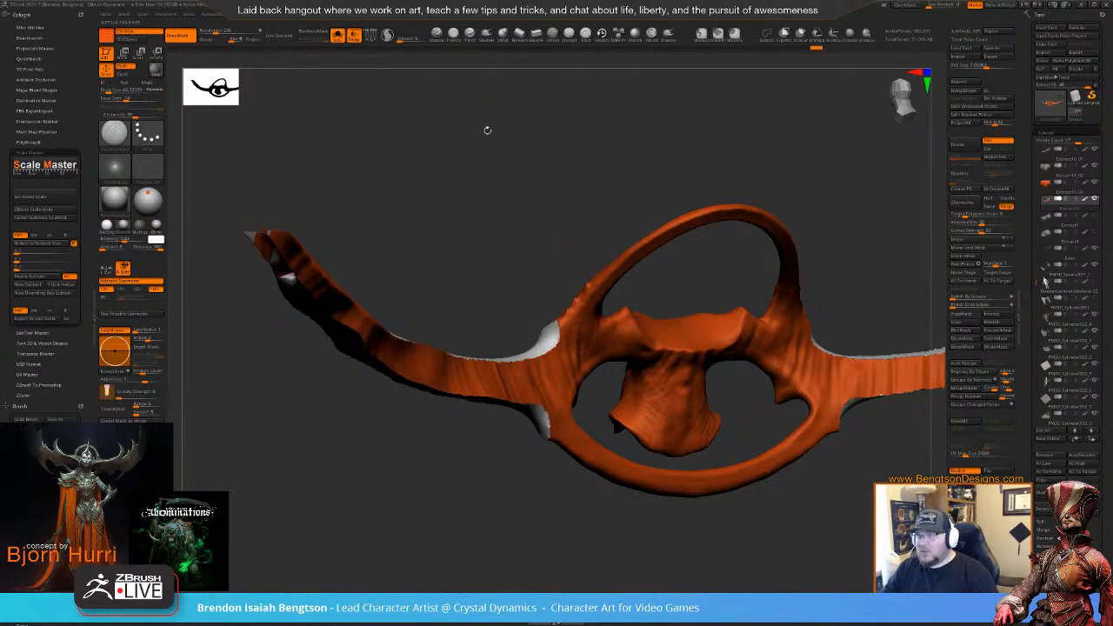
left_click(440, 40)
left_click(127, 39)
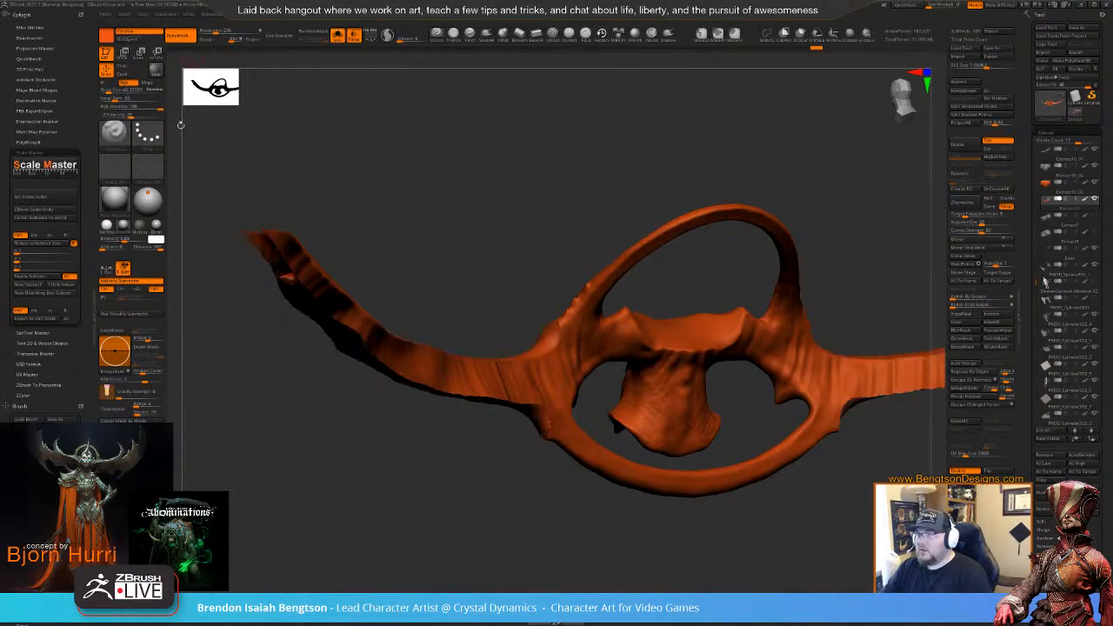
- Hide the forked outer end of the orange core's horn arm with lasso selections, undoing and redoing the last cut
left_click_drag(474, 227, 378, 169)
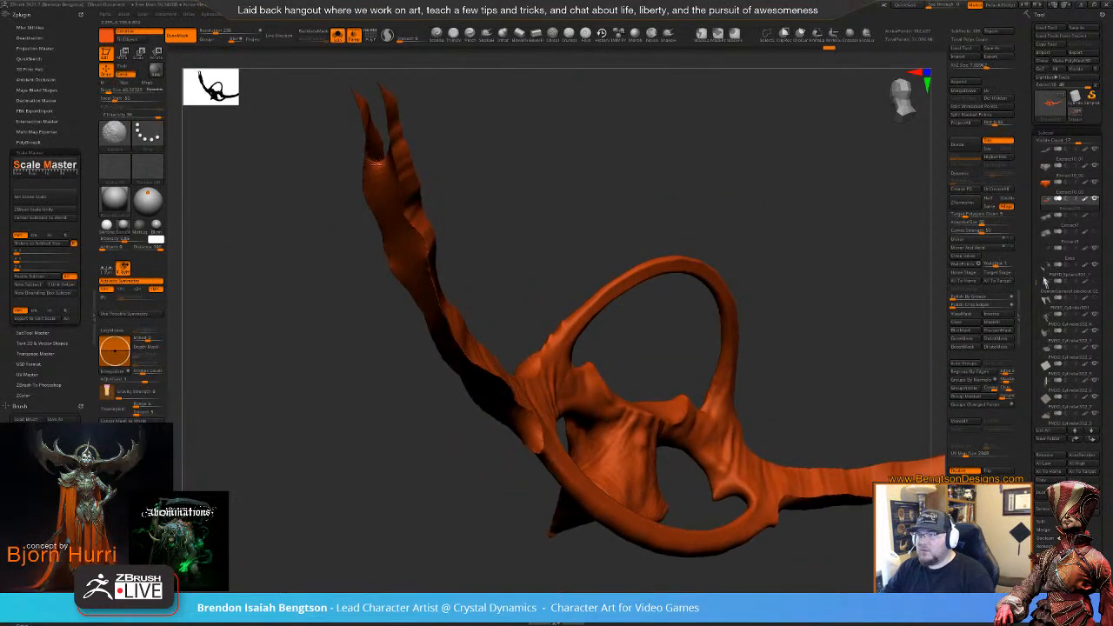
left_click_drag(400, 129, 510, 200)
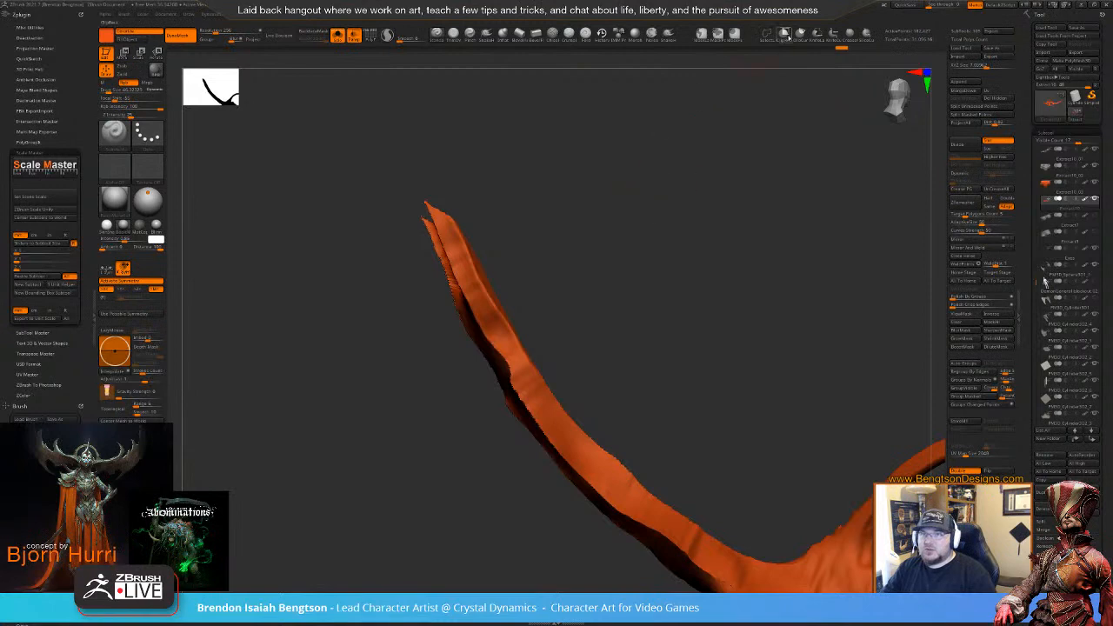
mouse_move(491, 184)
left_mouse_down("ctrl+shift")
mouse_move(396, 348)
mouse_move(454, 325)
mouse_move(516, 142)
left_mouse_up("ctrl+shift")
mouse_move(589, 251)
left_mouse_down()
mouse_move(625, 270)
mouse_move(609, 322)
mouse_move(661, 318)
mouse_move(629, 318)
left_mouse_up()
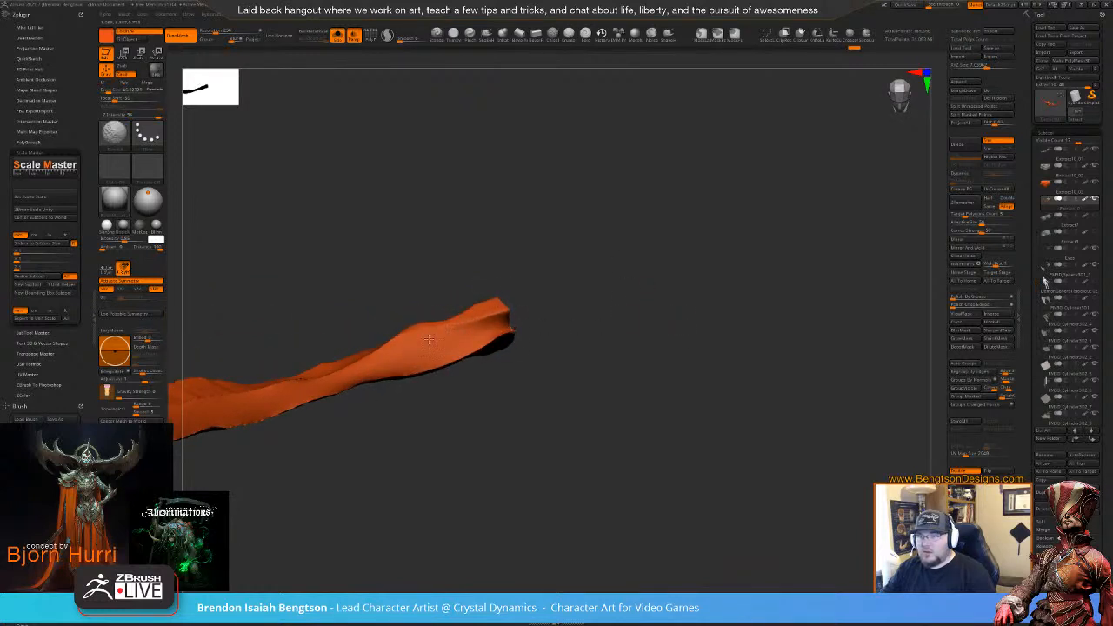
left_click_drag(628, 385, 631, 229)
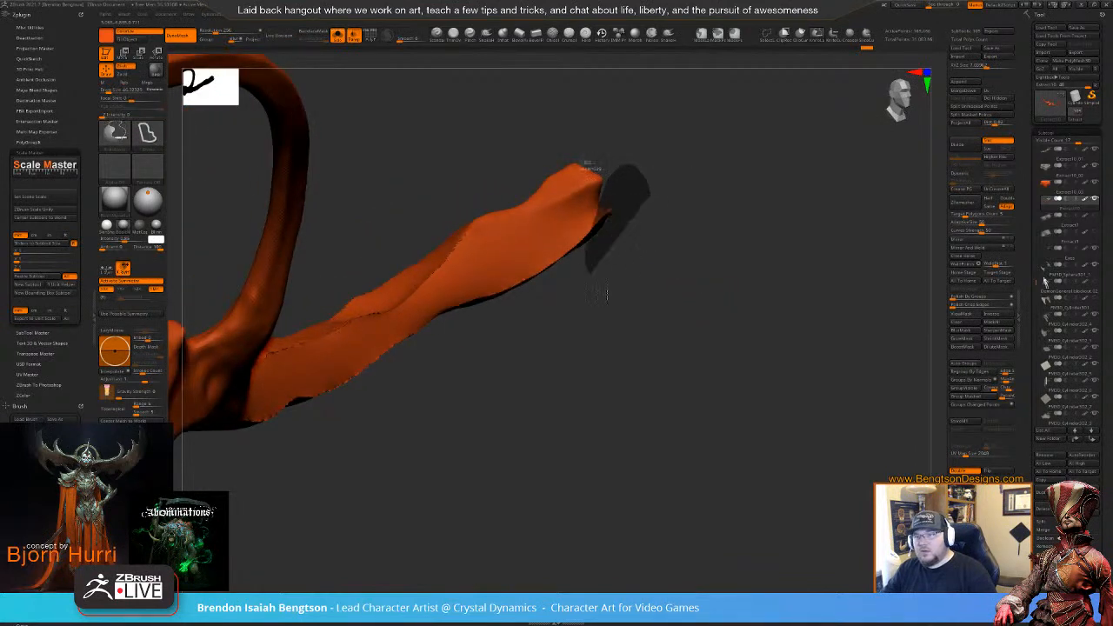
left_click_drag(606, 295, 690, 318, "ctrl+alt+shift")
key("ctrl+z")
mouse_move(645, 183)
left_mouse_down("ctrl+shift")
mouse_move(597, 216)
mouse_move(712, 335)
mouse_move(670, 255)
mouse_move(586, 204)
left_mouse_up("ctrl+shift")
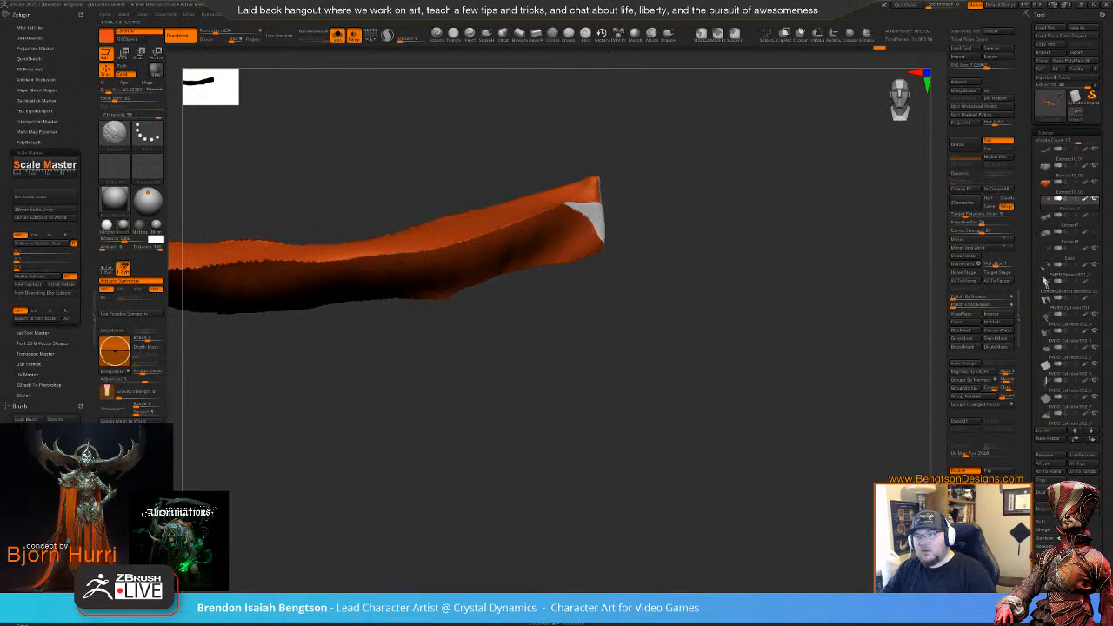
- Enlarge the brush and smooth the orange core's horn arm up to its cut outer end
left_click_drag(666, 307, 830, 181)
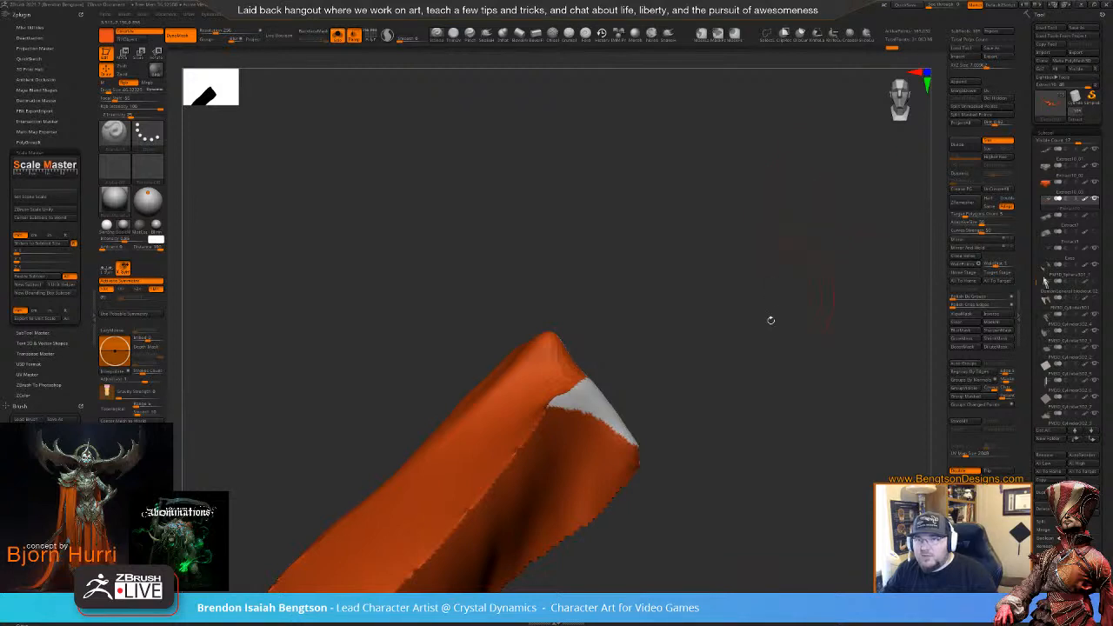
left_click_drag(771, 320, 558, 423)
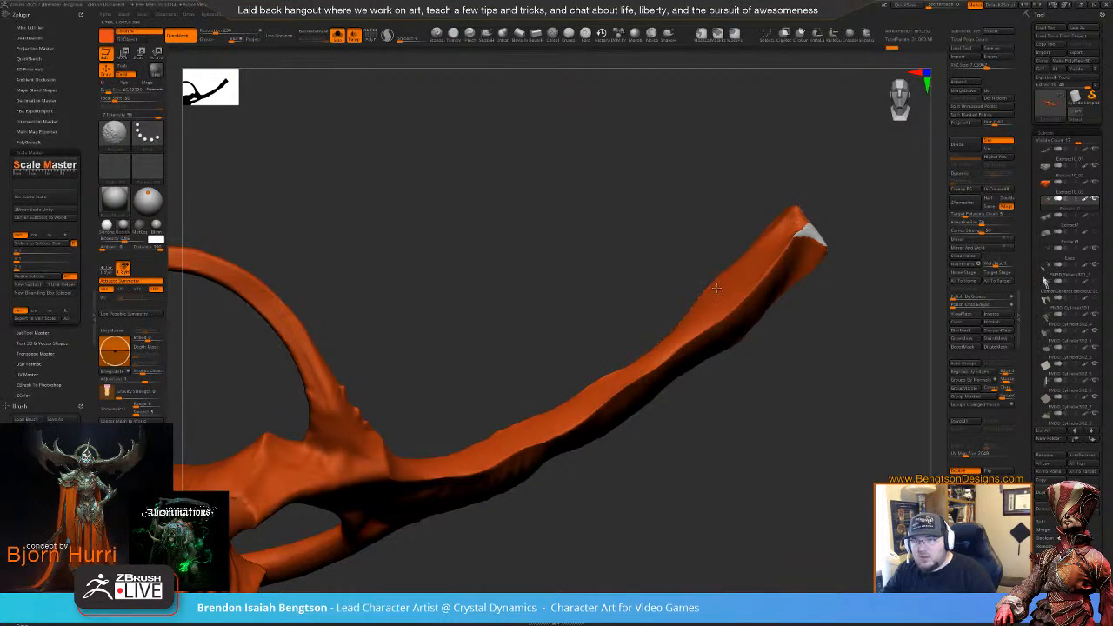
left_click_drag(741, 369, 791, 320)
key("space")
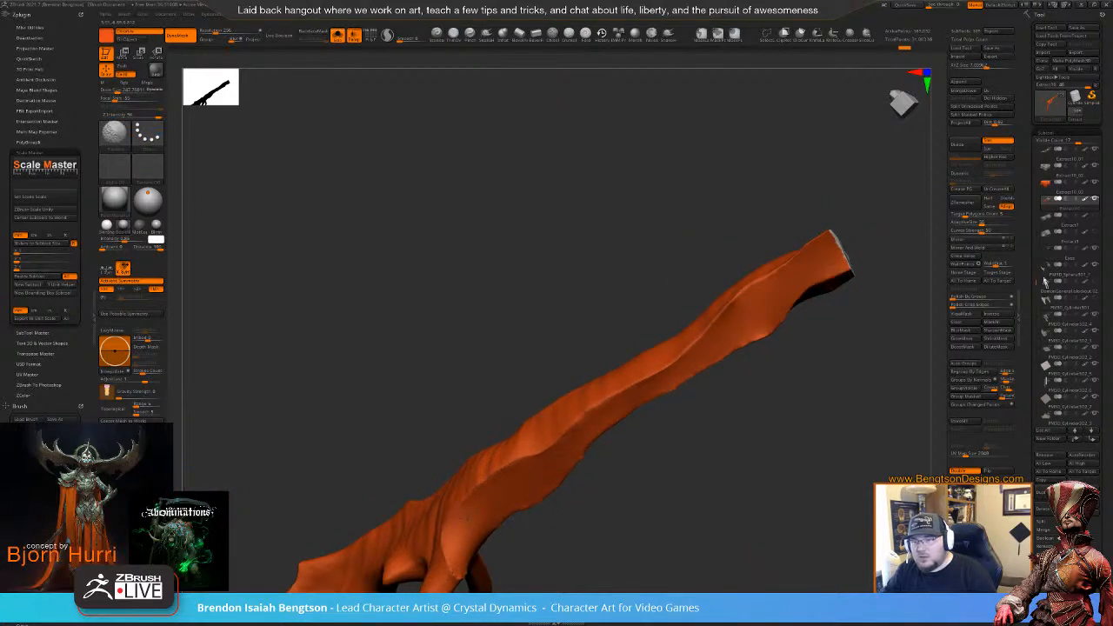
left_click_drag(616, 447, 711, 374)
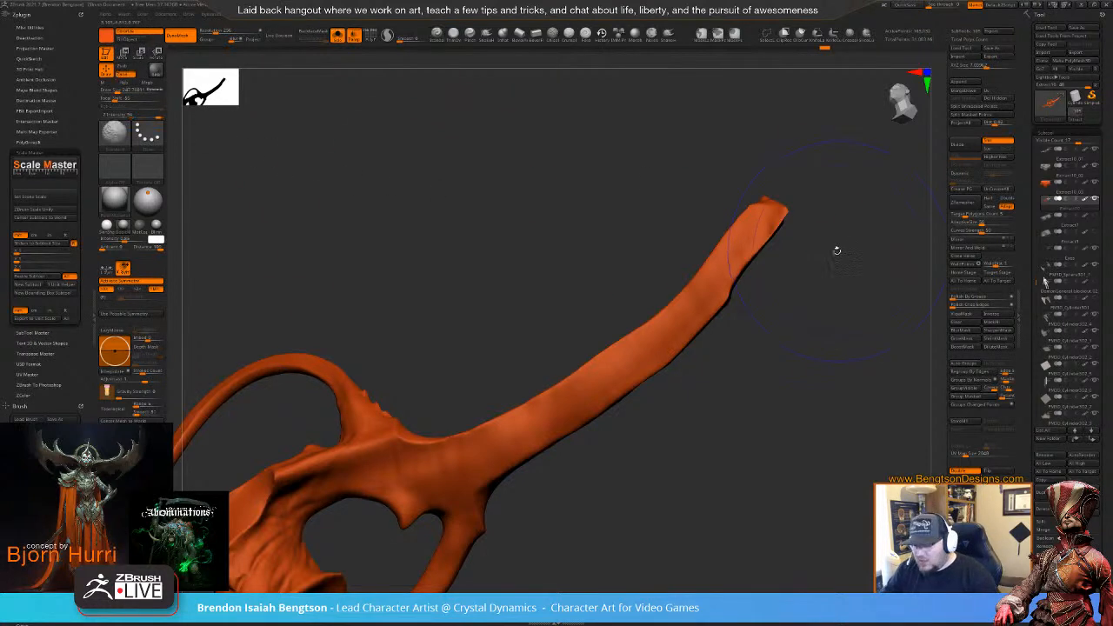
- Create Auto Groups on the orange core with the wireframe shown, isolate its main piece, and return to the full character
key("shift+f")
left_click_drag(841, 298, 846, 332)
key("shift+f")
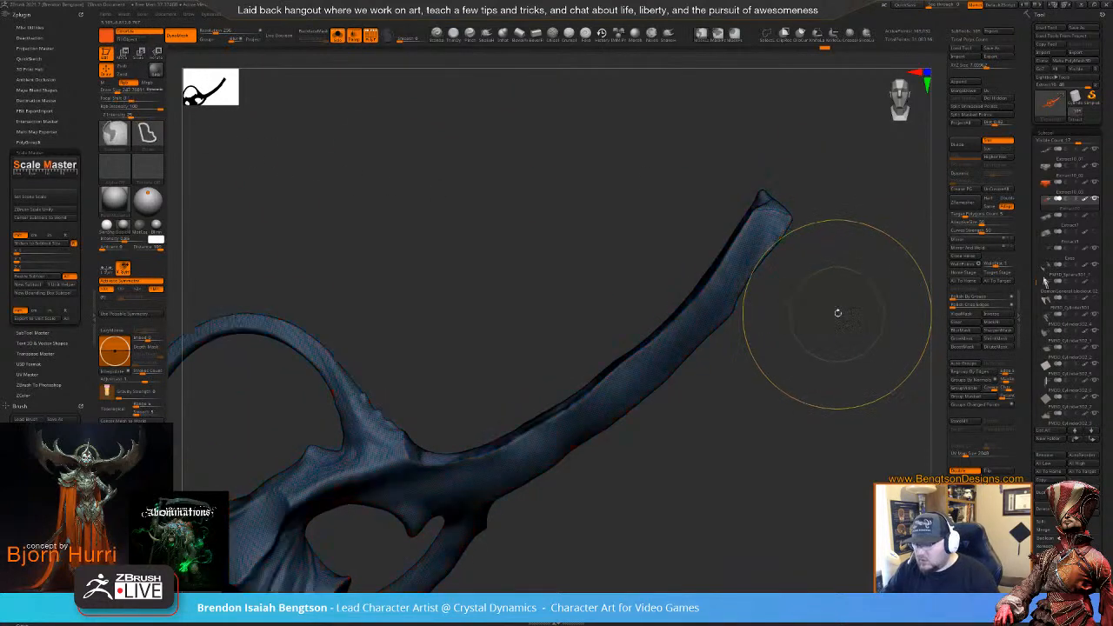
left_click(967, 364)
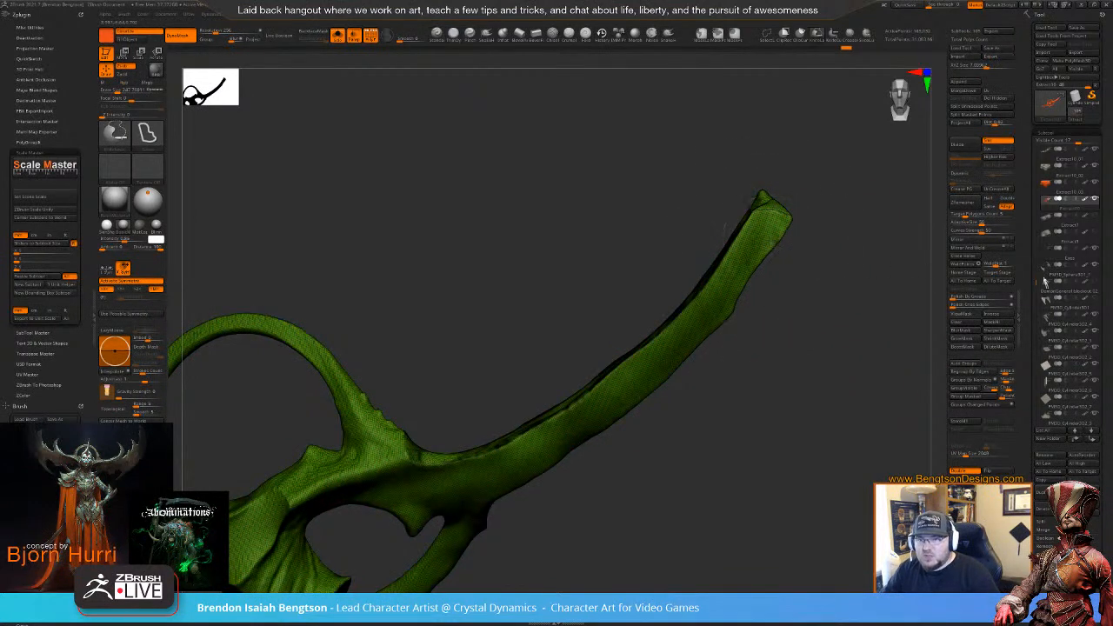
left_click(766, 250, "ctrl+shift")
left_click_drag(797, 311, 808, 123)
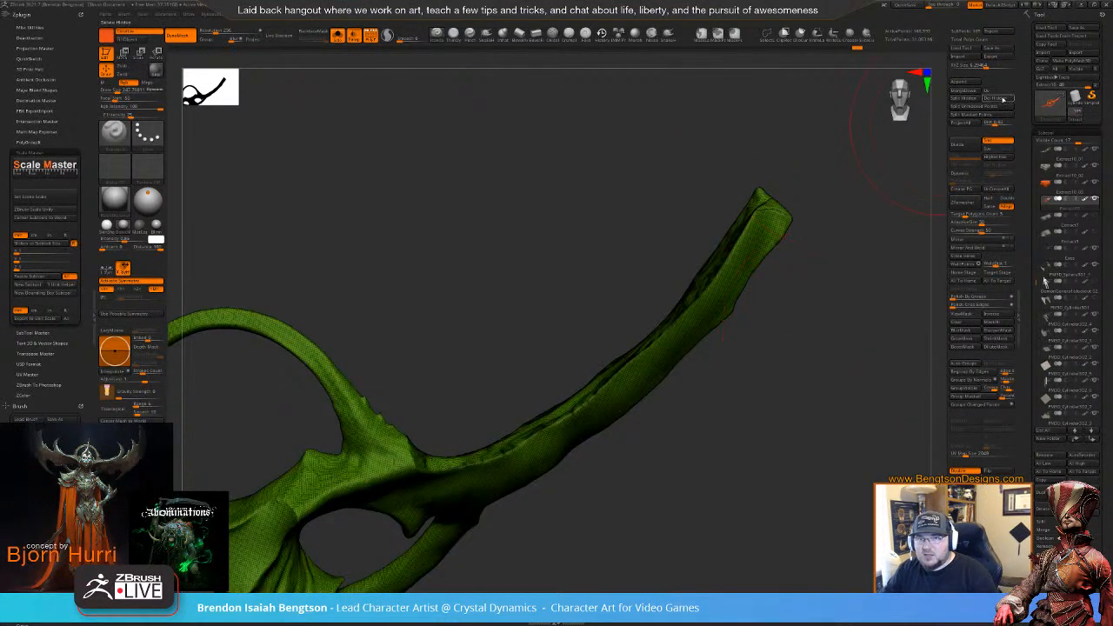
left_click_drag(817, 313, 775, 330)
left_click(781, 329, "ctrl+shift")
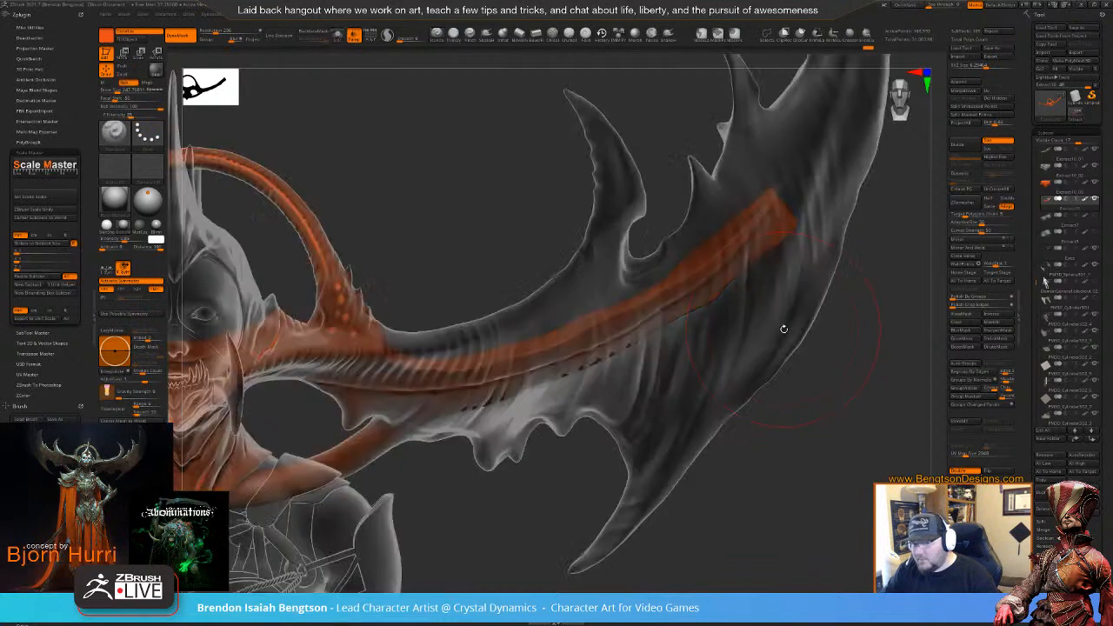
key("shift+f")
- Try a ClayBuildup stroke on the orange core at the small spike under the horn's base and undo it
key("space")
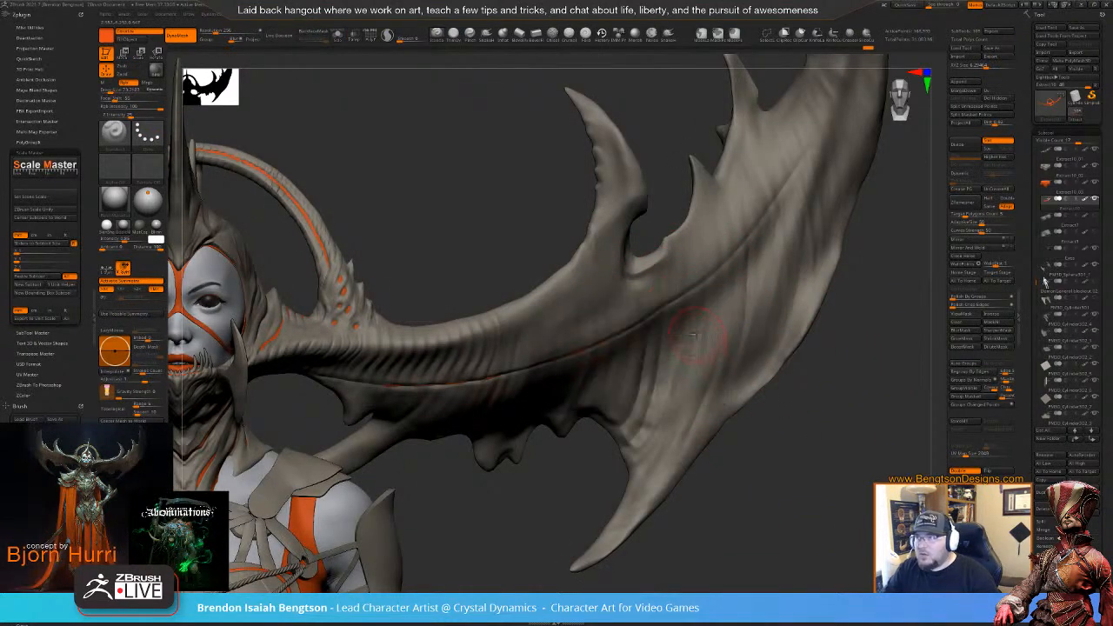
mouse_move(662, 393)
right_mouse_down()
mouse_move(746, 410)
mouse_move(685, 372)
mouse_move(621, 359)
right_mouse_up()
key("space")
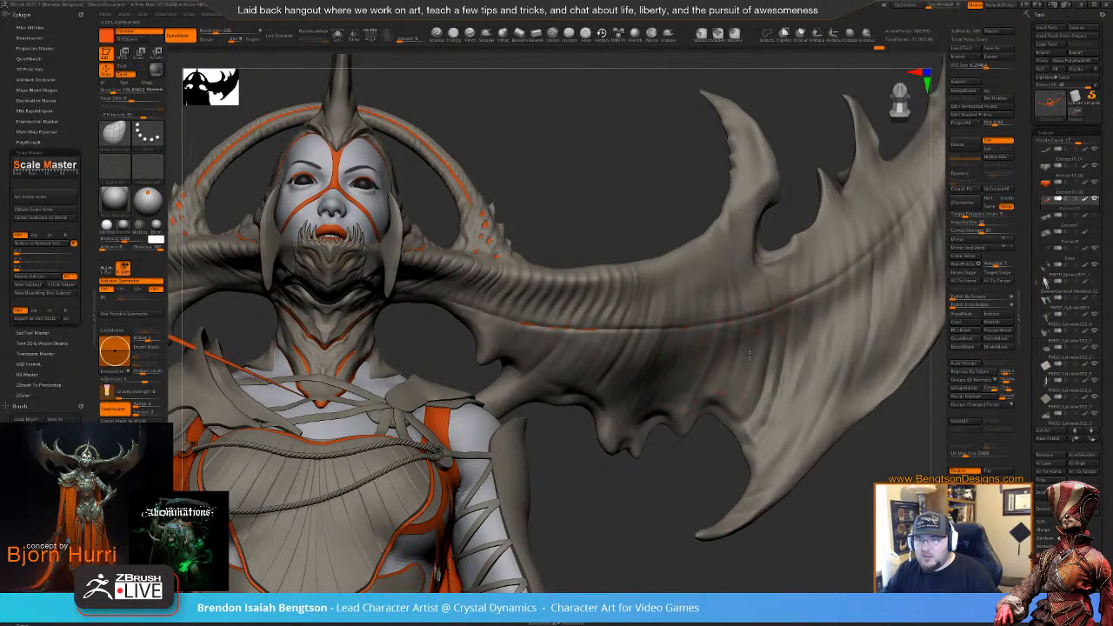
key("space")
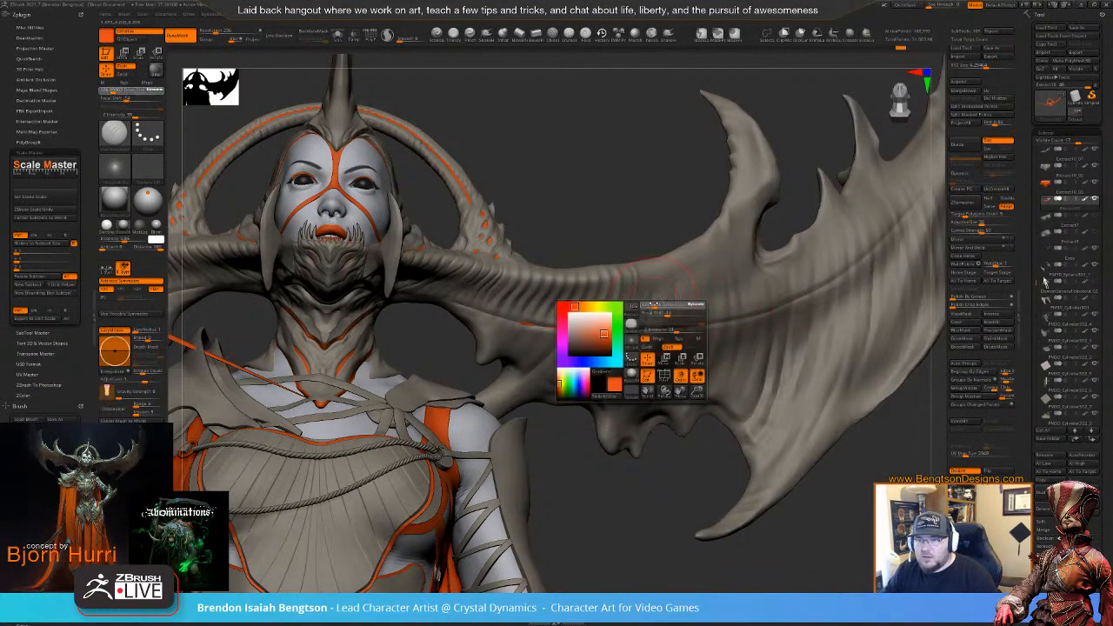
left_click_drag(647, 303, 643, 304)
mouse_move(584, 367)
right_mouse_down()
mouse_move(616, 360)
mouse_move(579, 328)
right_mouse_up()
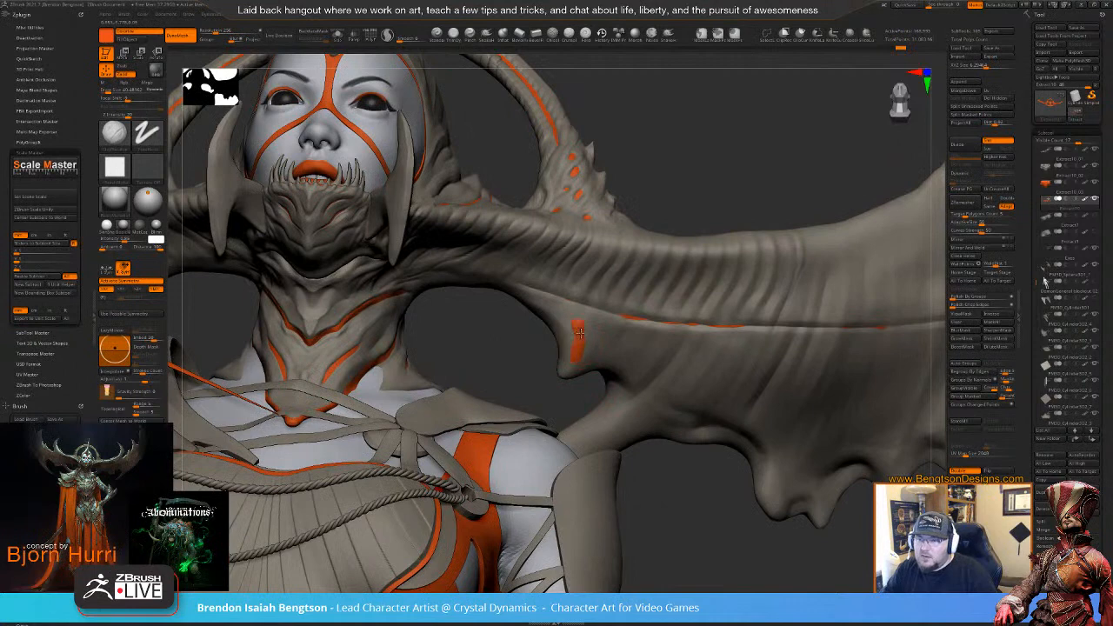
key("ctrl+z")
- Select the outer horn and try reshaping the small spike under its base with the Move Topological brush
left_click(580, 359, "alt")
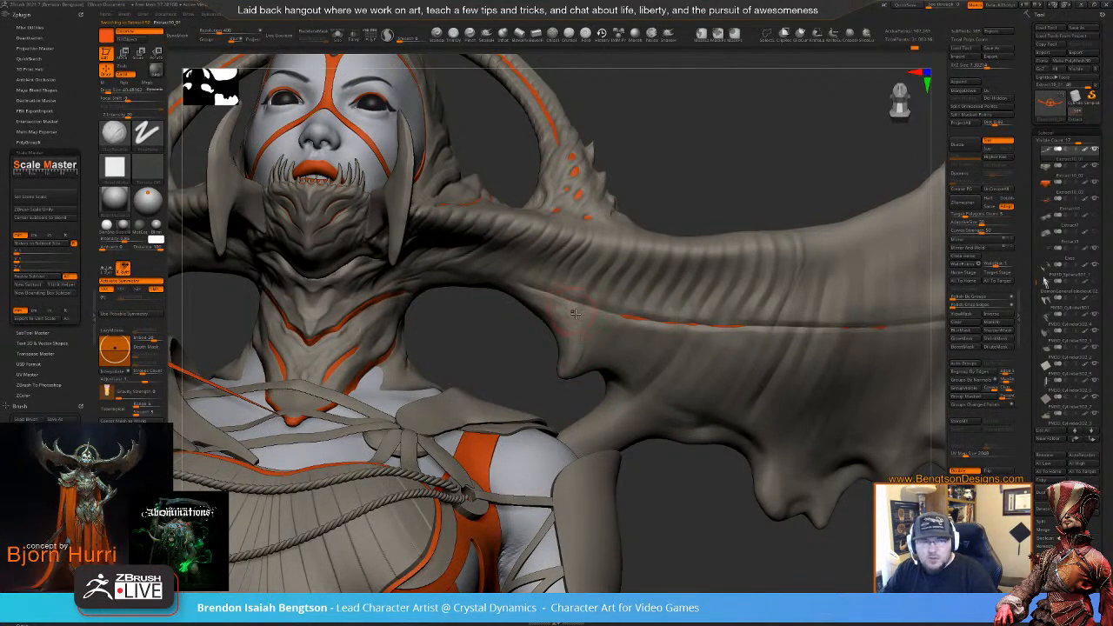
mouse_move(575, 313)
right_mouse_down()
mouse_move(548, 334)
mouse_move(565, 324)
right_mouse_up()
key("b")
key("m")
key("t")
key("space")
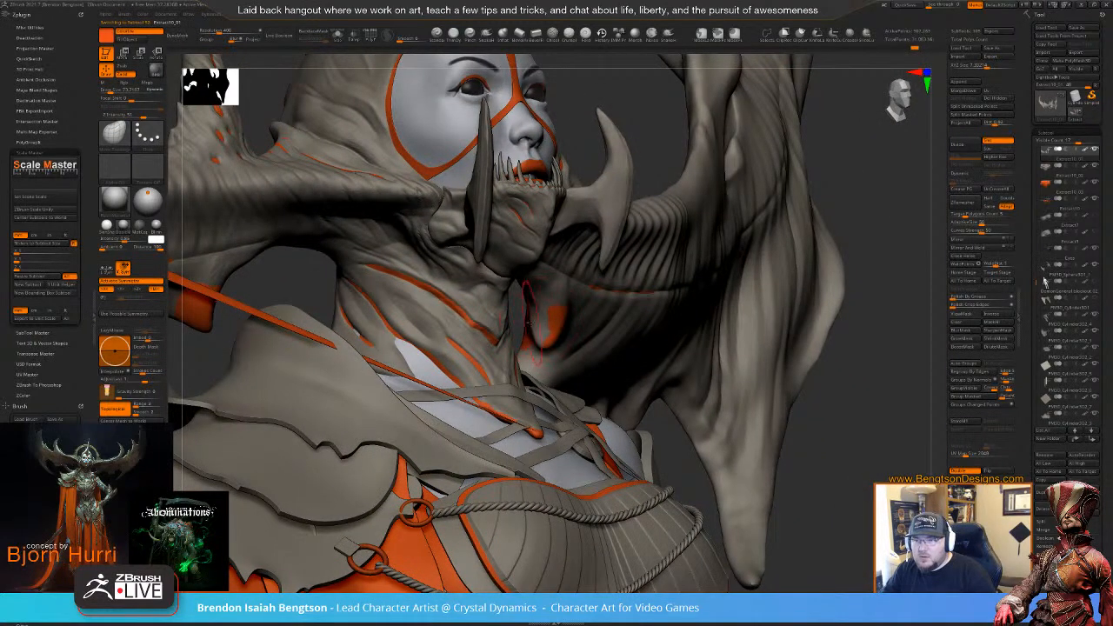
left_click_drag(537, 326, 542, 318)
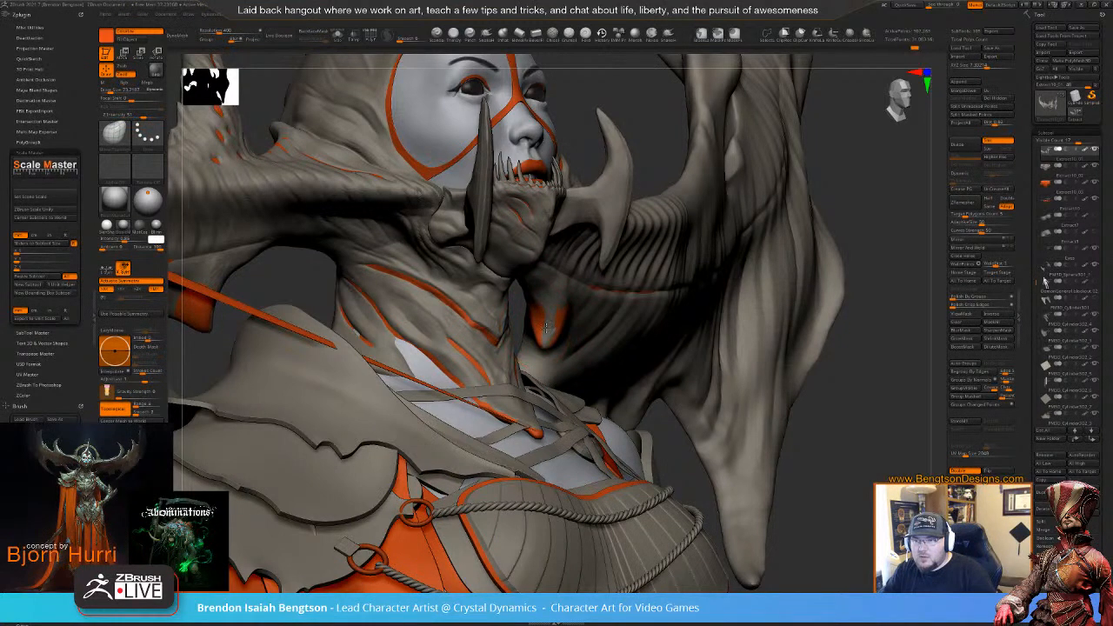
- Isolate the orange core in Solo, apply Mirror And Weld to make both sides match, and show all subtools again
left_click(537, 324, "alt")
key("shift+s")
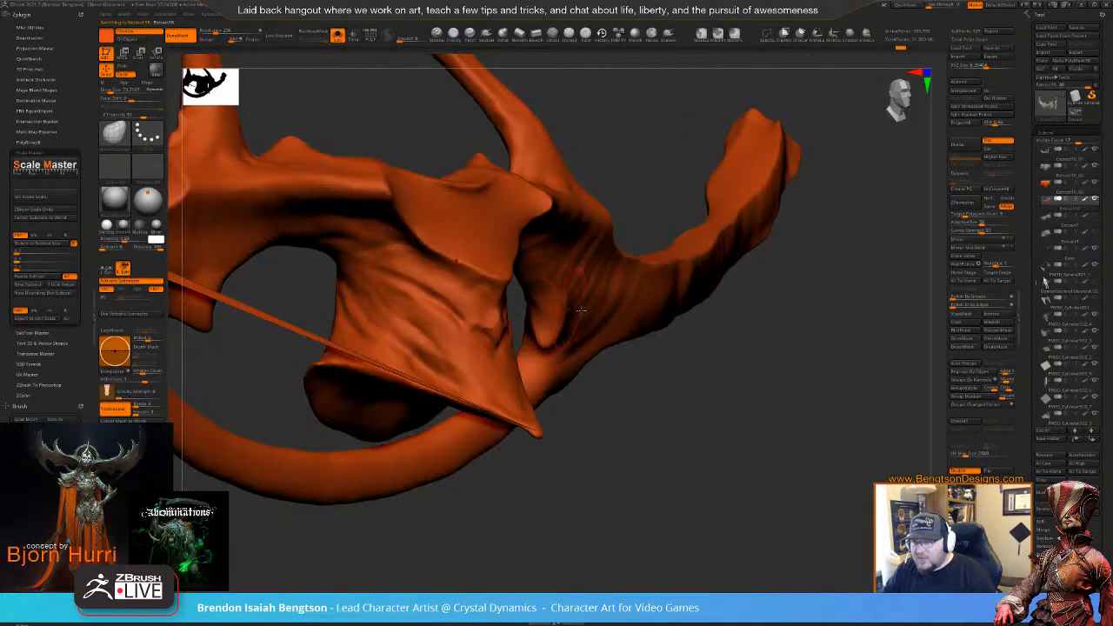
left_click_drag(633, 334, 562, 327)
right_click_drag(567, 335, 568, 335)
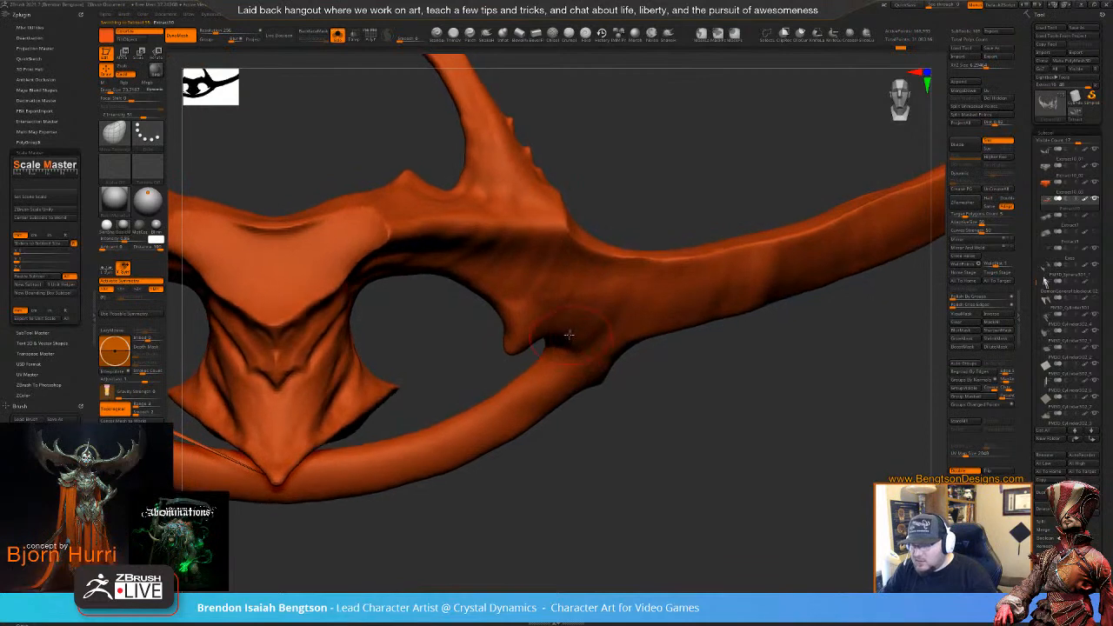
mouse_move(621, 450)
right_mouse_down("ctrl")
mouse_move(616, 382)
mouse_move(619, 395)
mouse_move(576, 410)
mouse_move(614, 405)
mouse_move(669, 457)
mouse_move(704, 467)
mouse_move(745, 456)
right_mouse_up("ctrl")
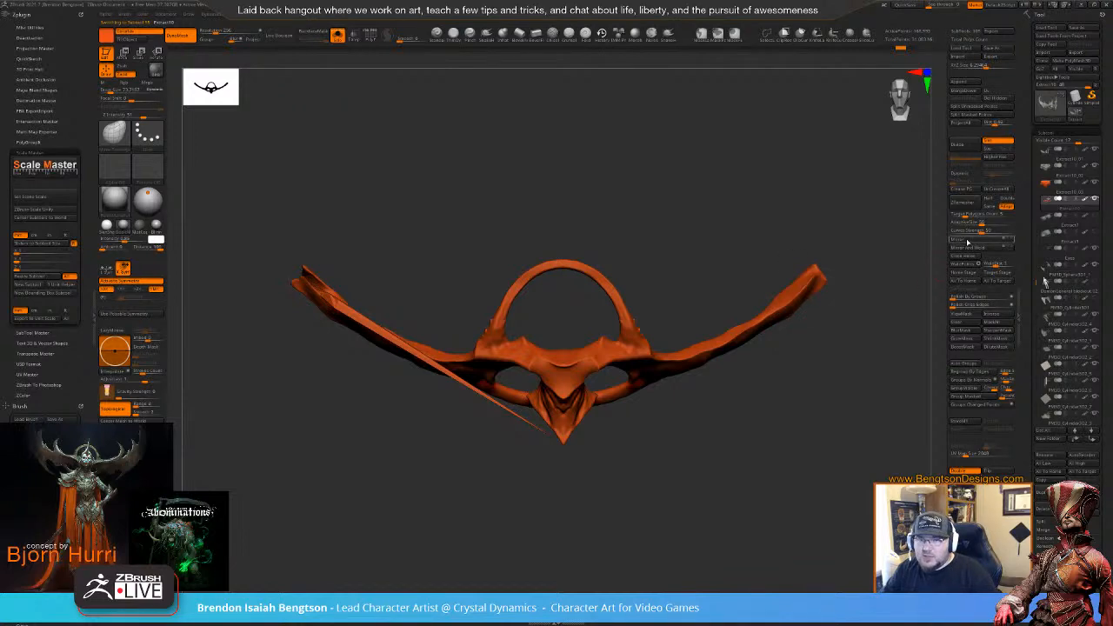
left_click(966, 240)
left_click(967, 248)
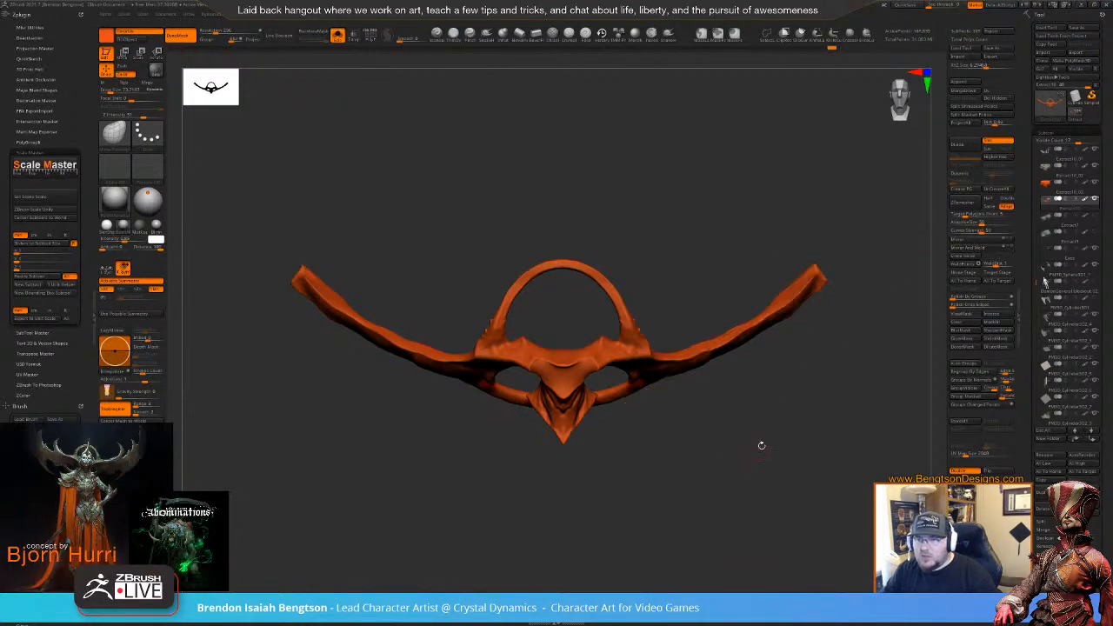
right_click_drag(762, 445, 755, 550, "ctrl")
key("shift+s")
- Select the outer horn and undo the last sculpting change at the small spike where the core shows through
right_click_drag(621, 346, 612, 367)
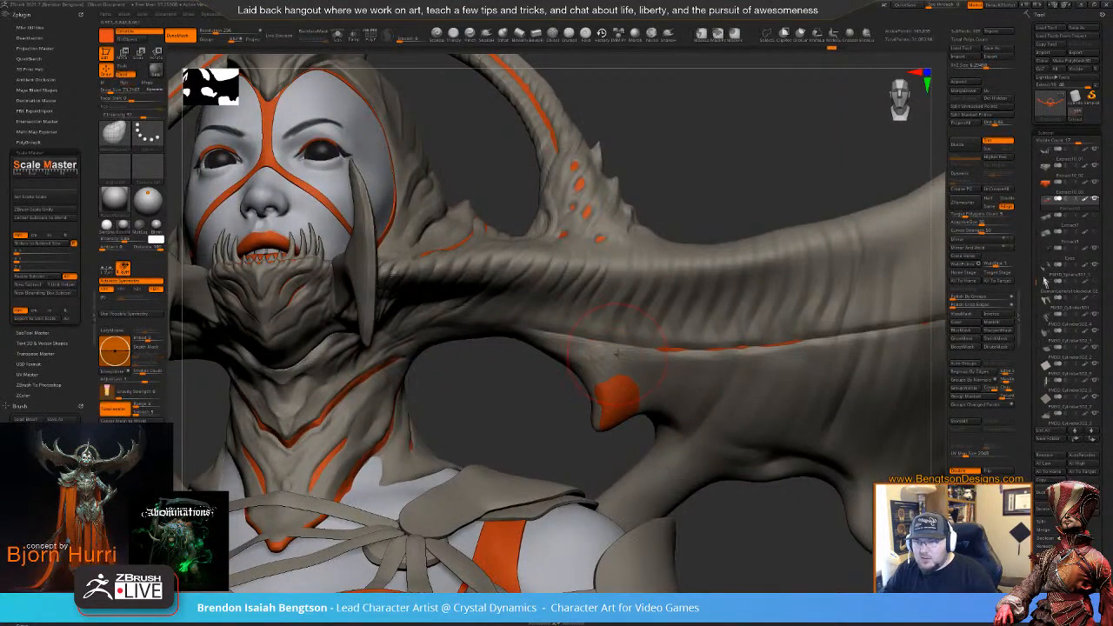
left_click(621, 356, "alt")
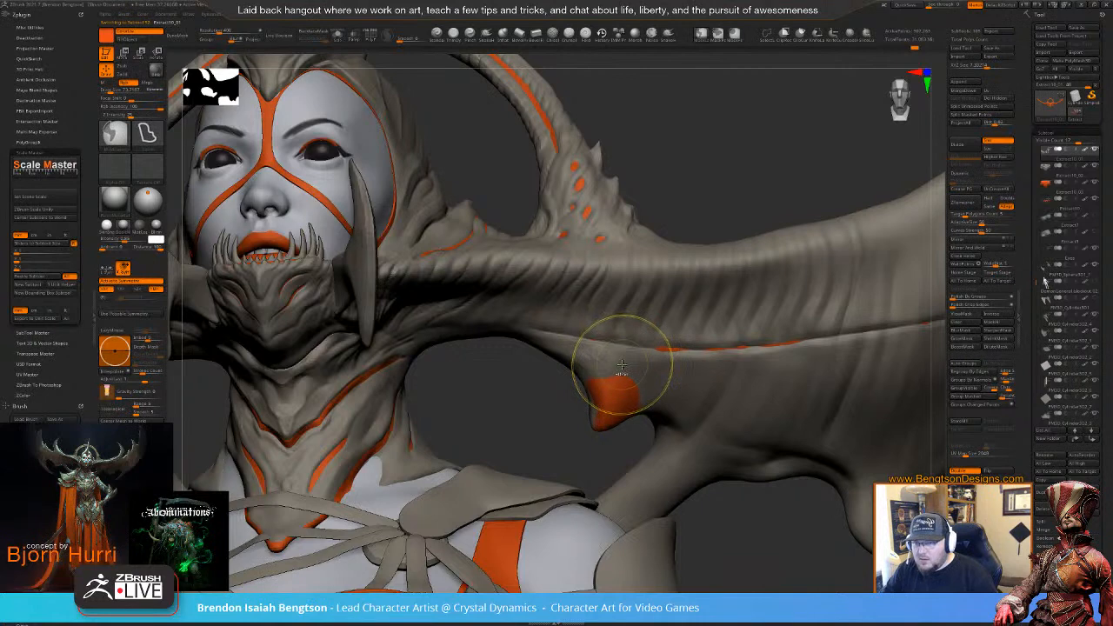
key("ctrl+z")
right_click_drag(724, 379, 687, 382)
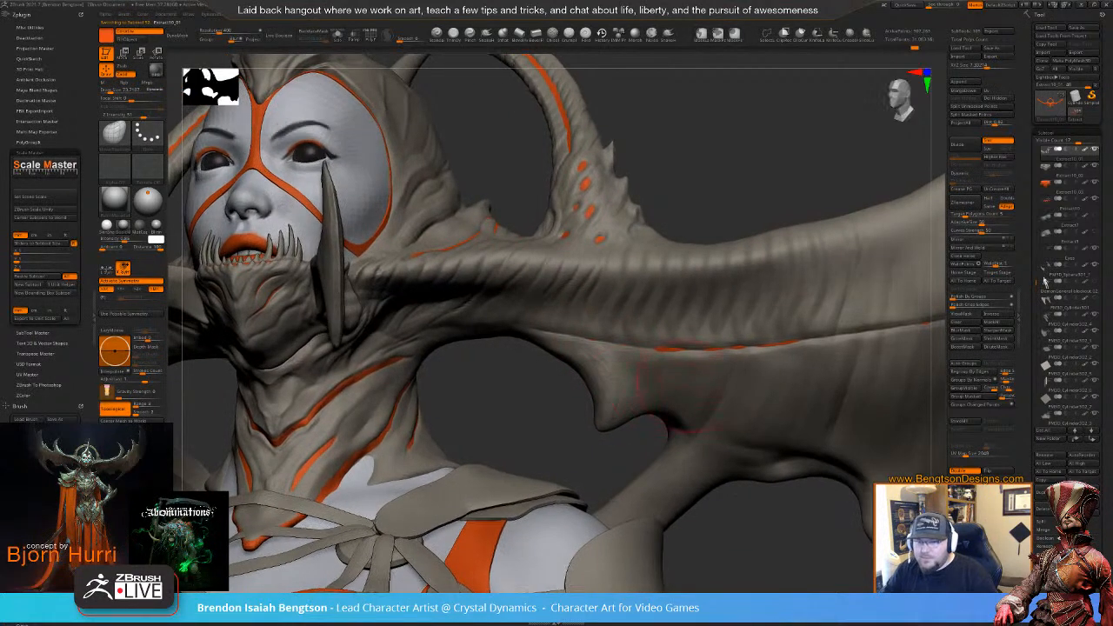
- Try carving a crack along the back of the lower ring with the other subtools ghosted, and undo it
mouse_move(719, 460)
right_mouse_down("alt")
mouse_move(718, 344)
mouse_move(676, 355)
right_mouse_up("alt")
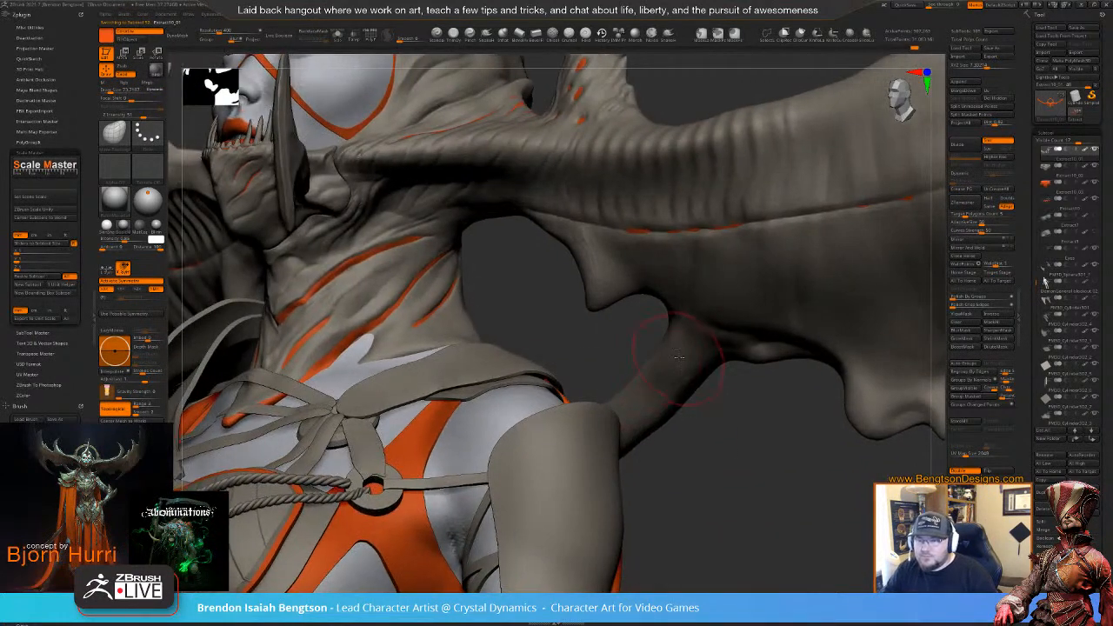
key("space")
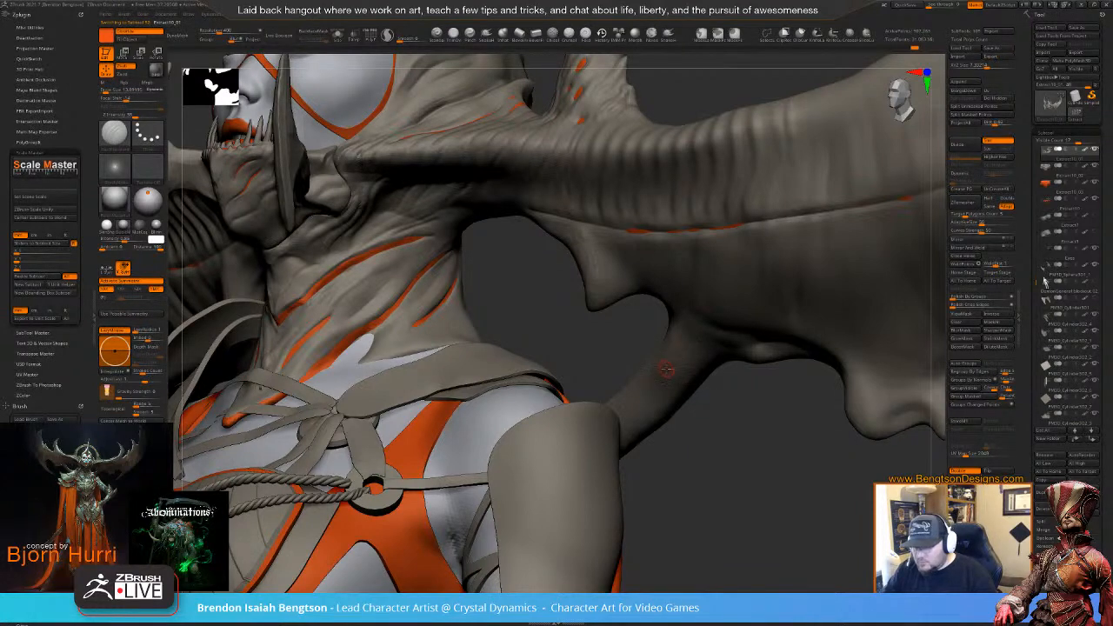
key("shift+t")
right_click_drag(666, 377, 700, 341)
key("space")
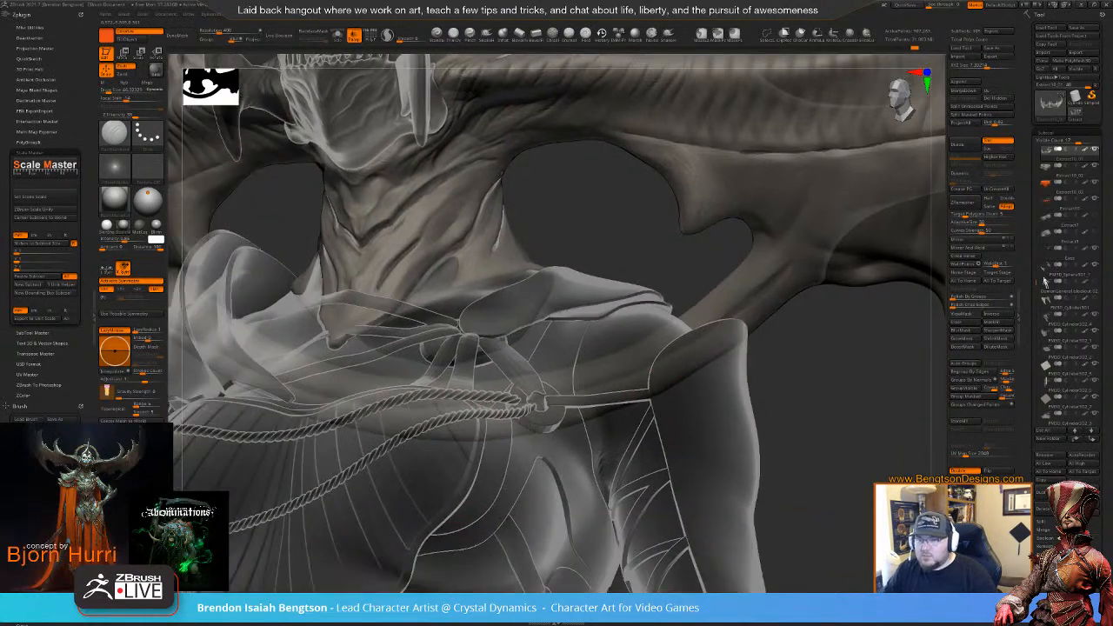
mouse_move(619, 490)
right_mouse_down()
mouse_move(628, 354)
mouse_move(664, 471)
mouse_move(762, 433)
mouse_move(713, 417)
mouse_move(690, 448)
mouse_move(694, 420)
mouse_move(635, 226)
right_mouse_up()
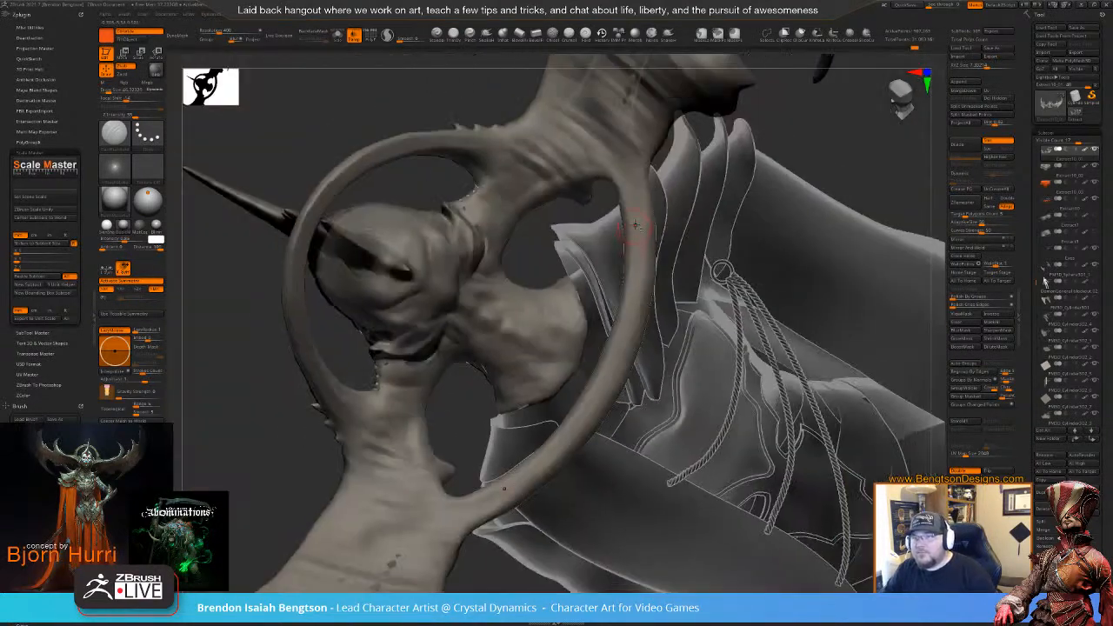
left_click_drag(622, 176, 642, 277)
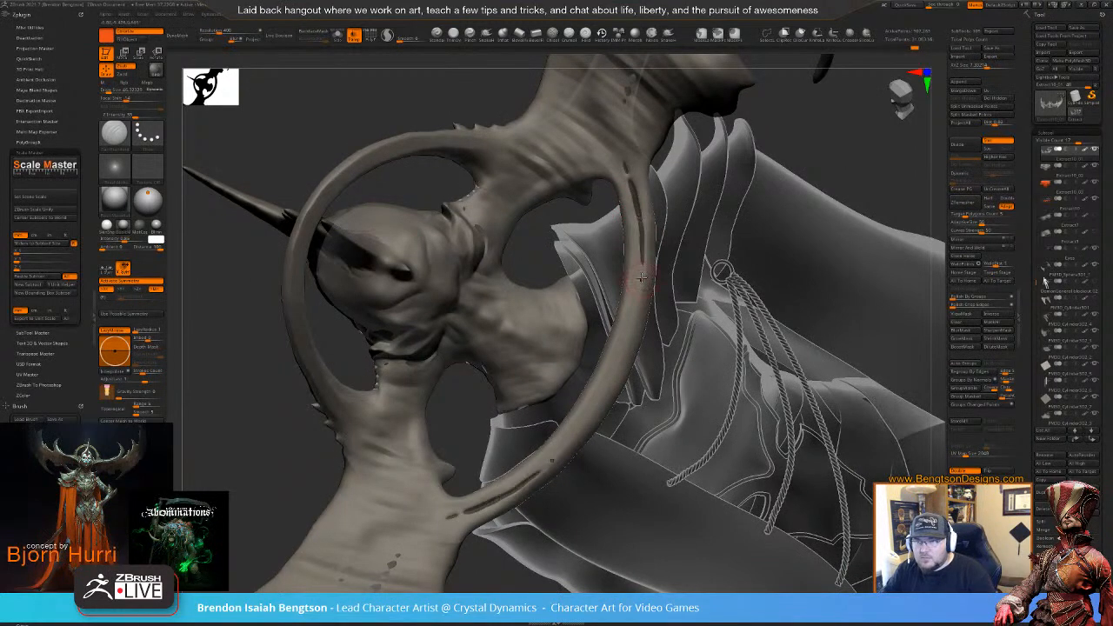
key("ctrl+z")
key("shift+t")
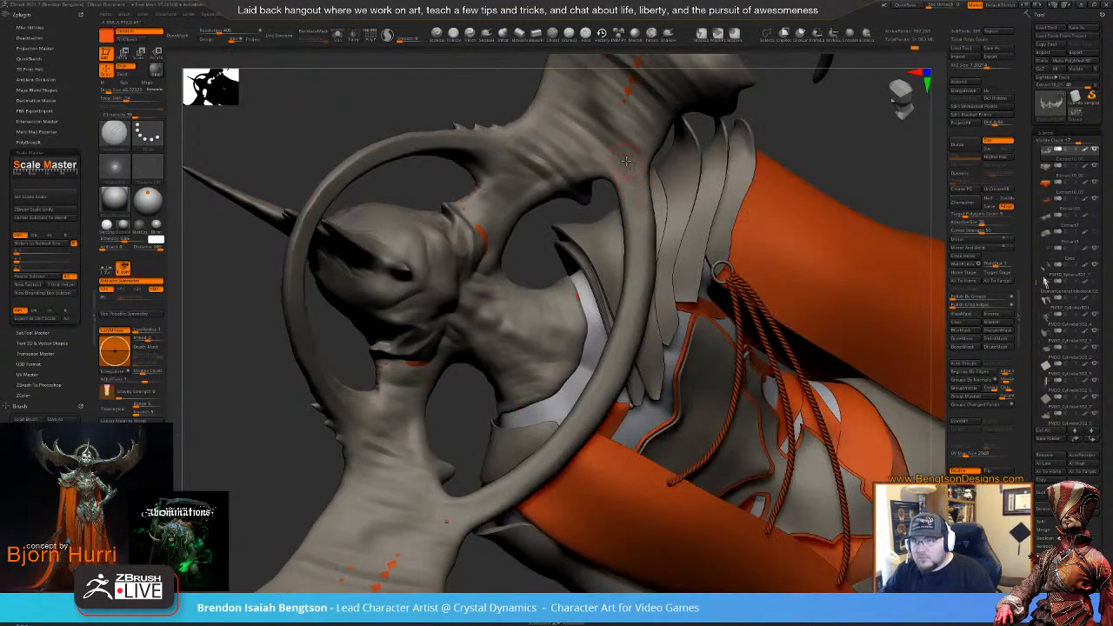
- Carve a continuous crack along the back of the lower ring and into the horn bases so the orange core shows
left_click_drag(634, 193, 638, 224)
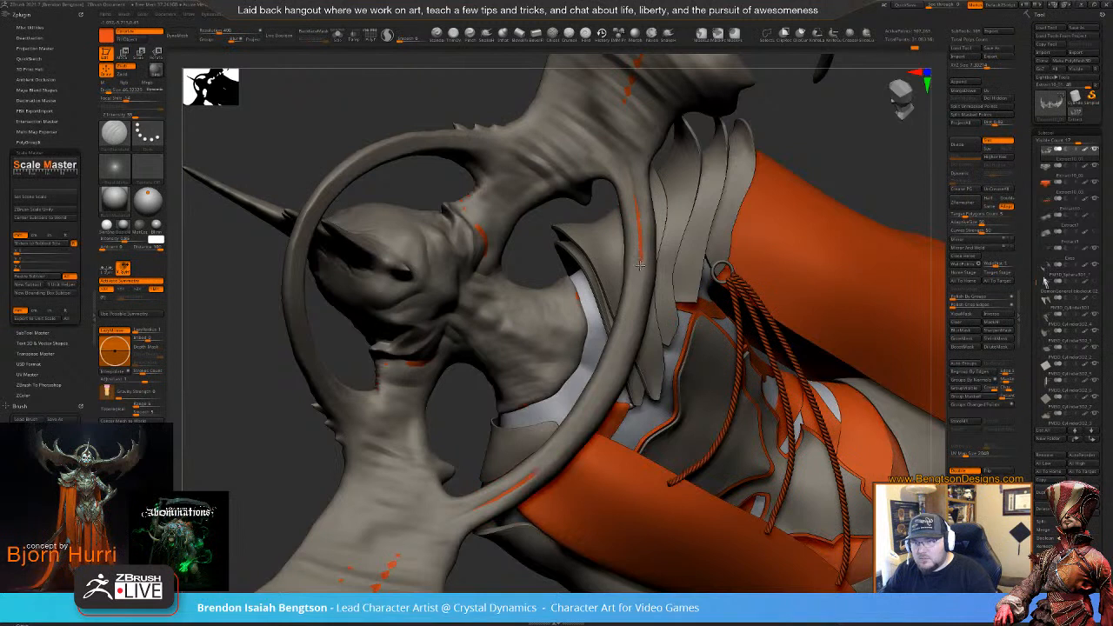
left_click_drag(635, 297, 612, 364)
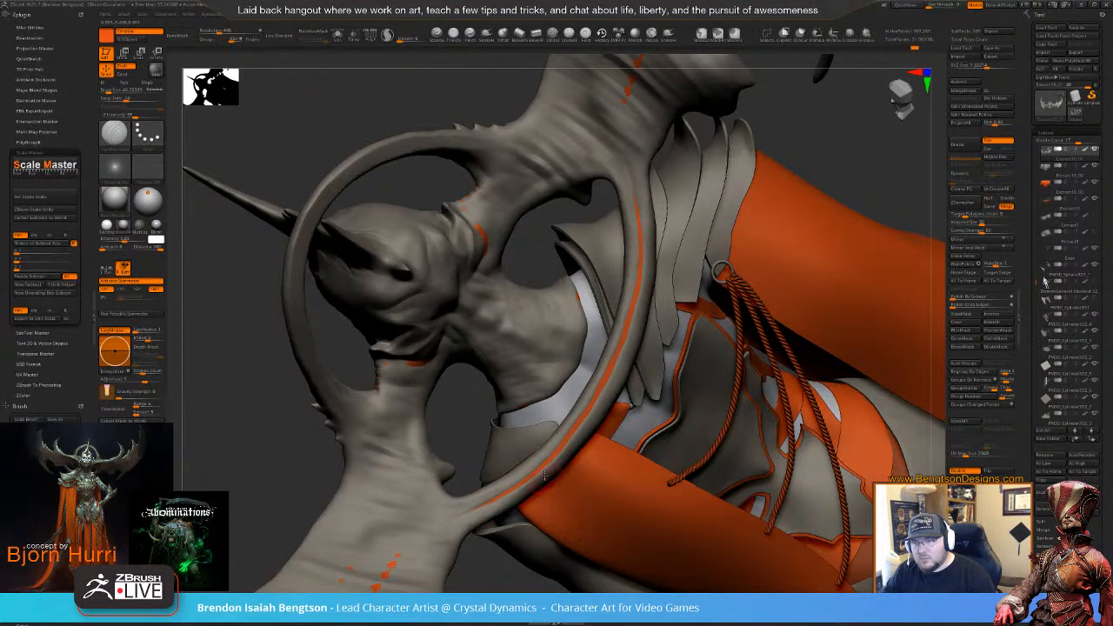
left_click_drag(633, 191, 623, 159)
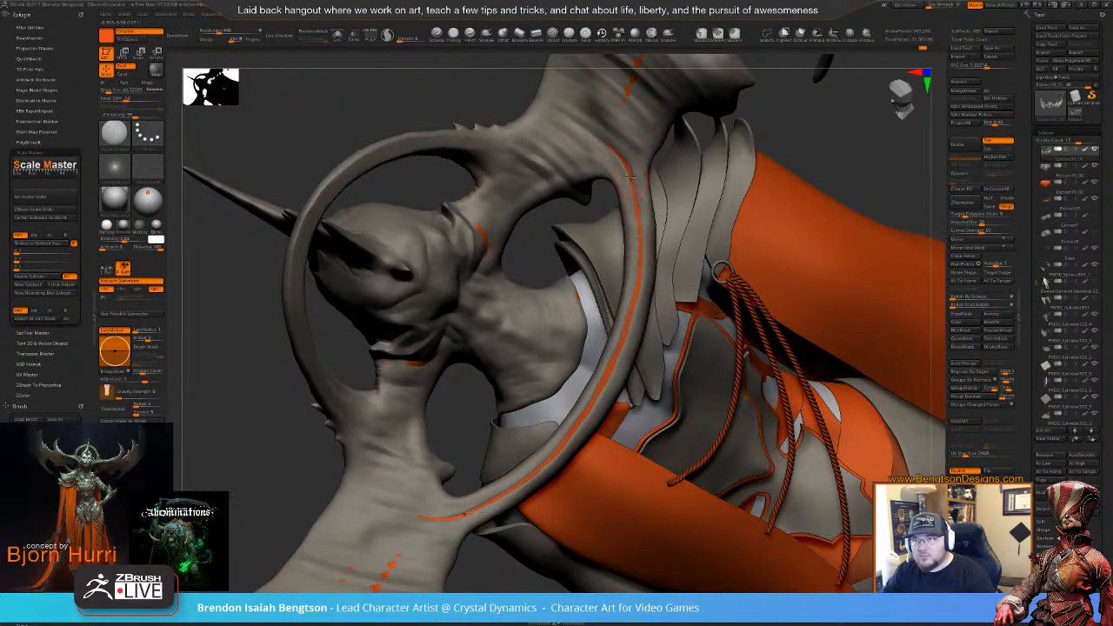
- Adjust the brush's LazyRadius and carve a continuous crack around the upper halo ring, exposing the orange core
left_click_drag(509, 251, 470, 228)
key("space")
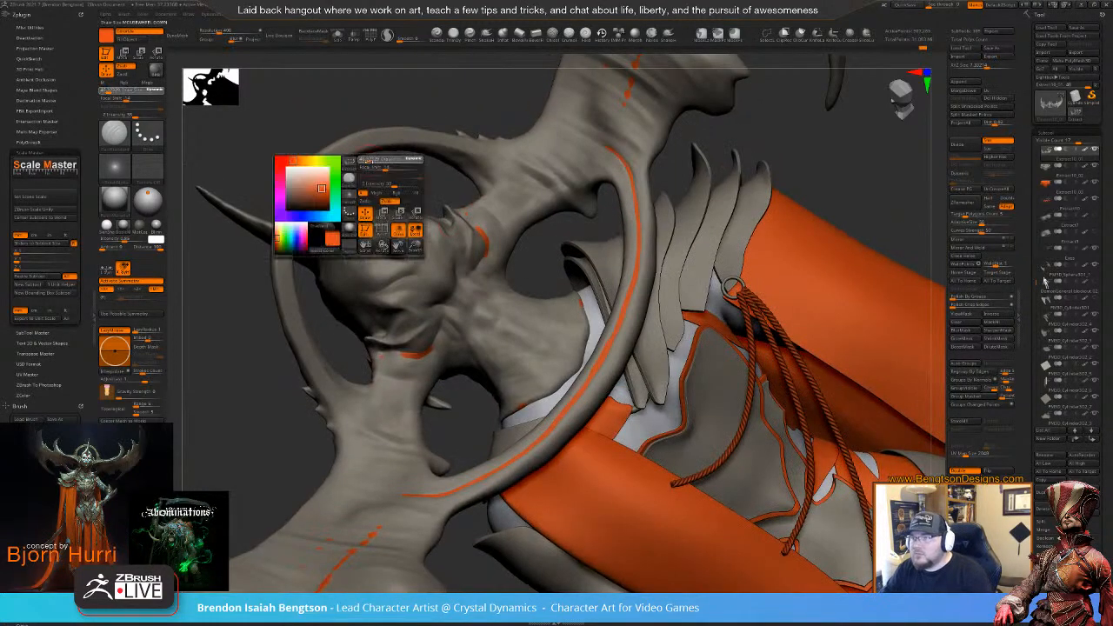
left_click_drag(369, 160, 644, 281)
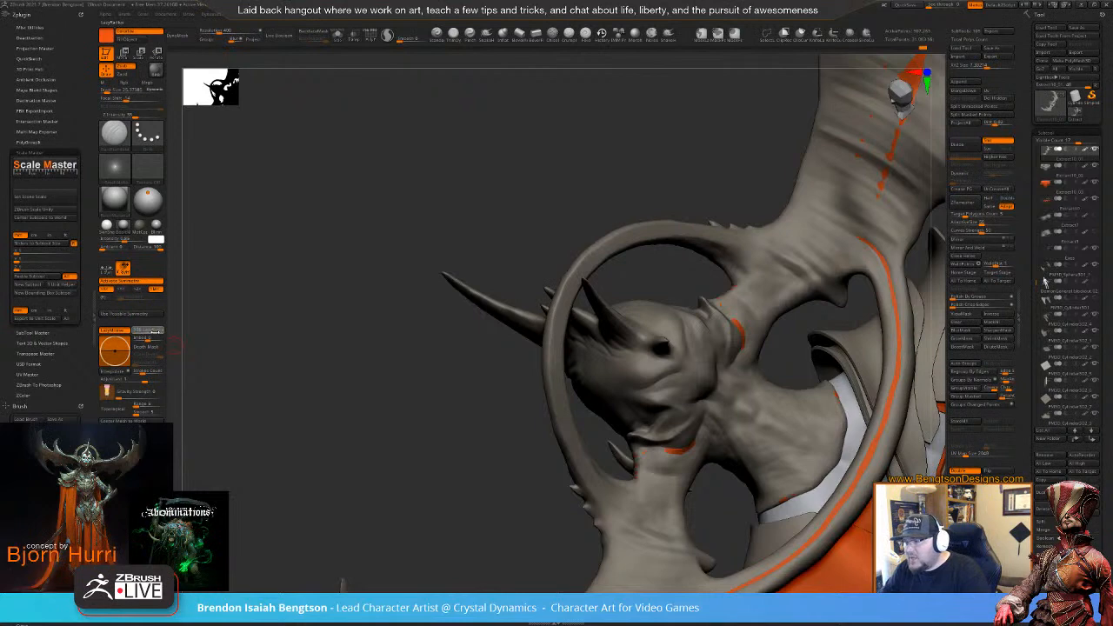
left_click_drag(380, 191, 626, 169)
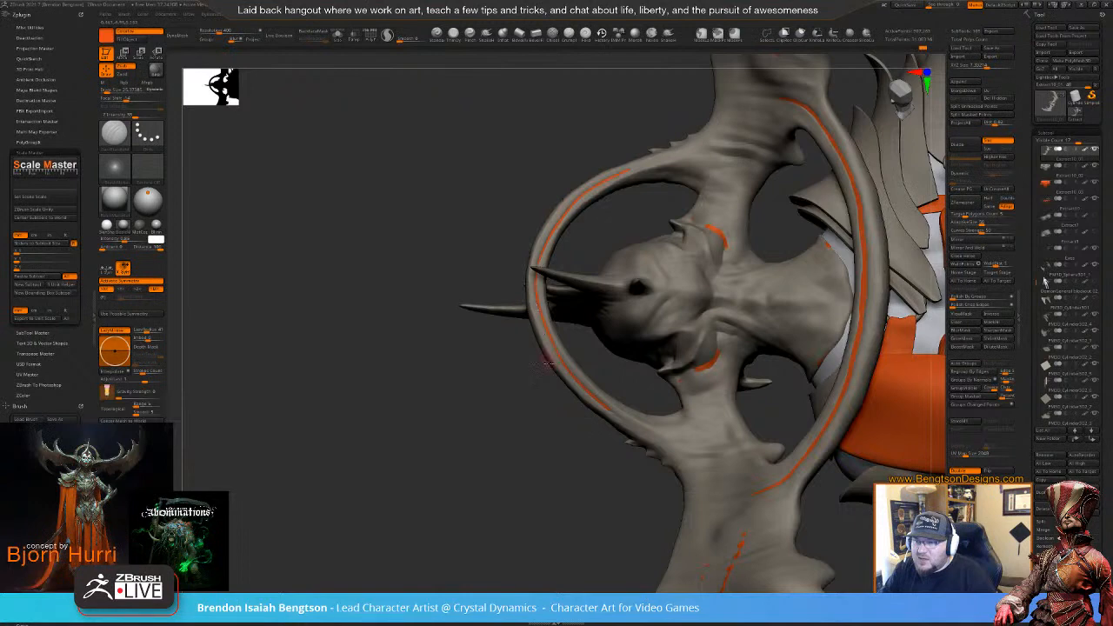
right_click_drag(552, 297, 515, 283)
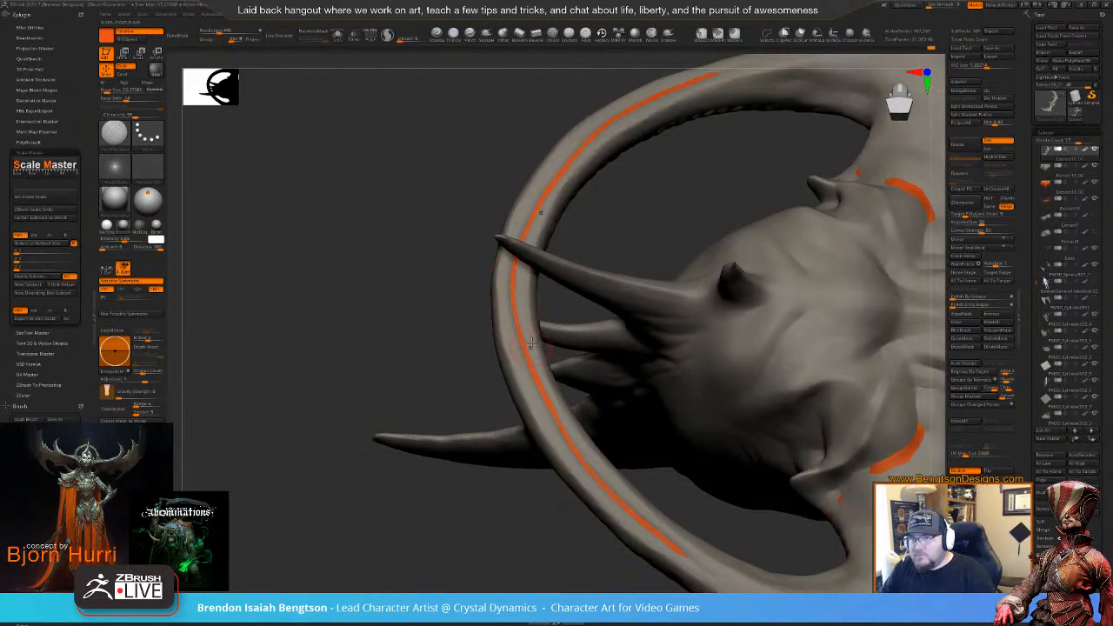
right_click_drag(530, 342, 602, 329)
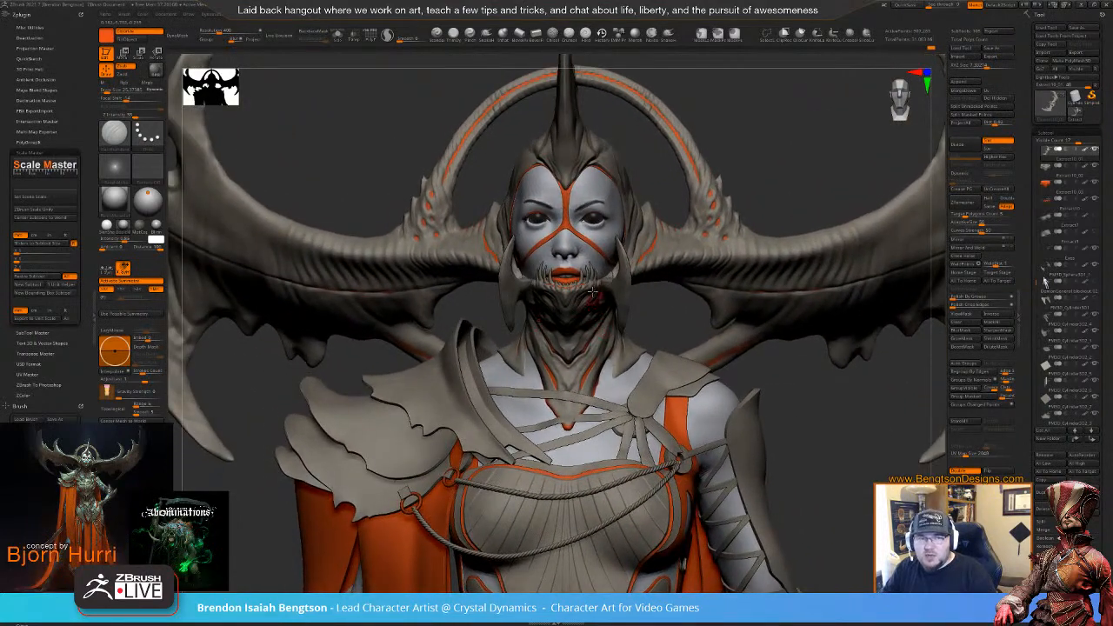
- Resize the Move brush and reshape the small spike at the horn's base beside the head
right_click_drag(718, 229, 519, 285)
left_click_drag(518, 285, 522, 286)
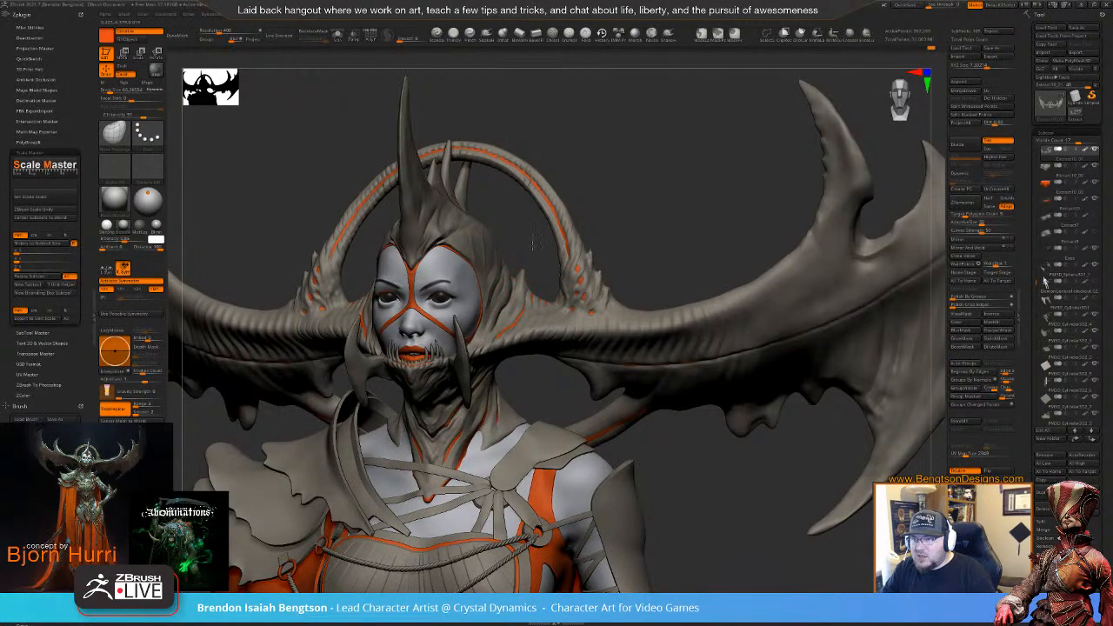
mouse_move(536, 241)
right_mouse_down()
mouse_move(515, 285)
mouse_move(484, 310)
right_mouse_up()
key("space")
left_click_drag(501, 260, 506, 260)
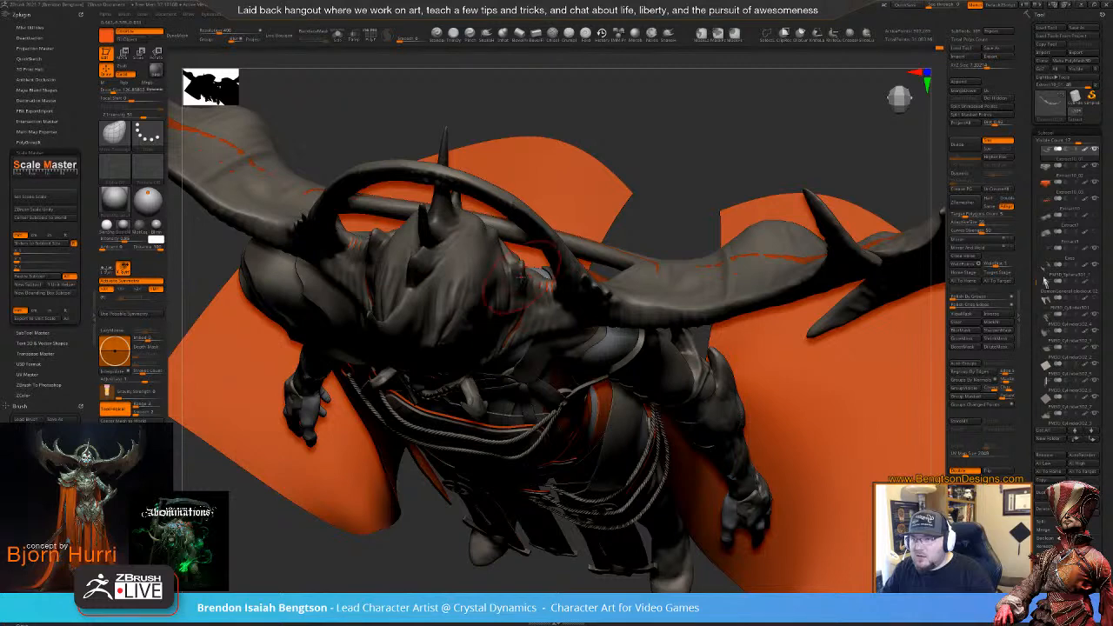
mouse_move(675, 139)
left_mouse_down()
mouse_move(676, 104)
mouse_move(650, 158)
mouse_move(518, 272)
left_mouse_up()
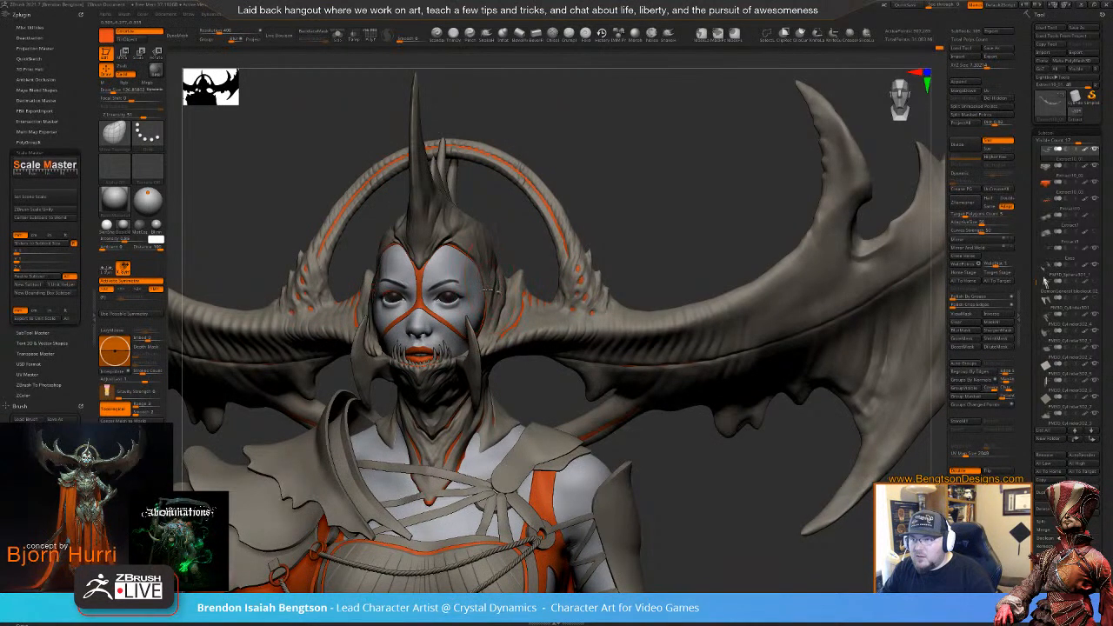
left_click_drag(489, 288, 542, 267)
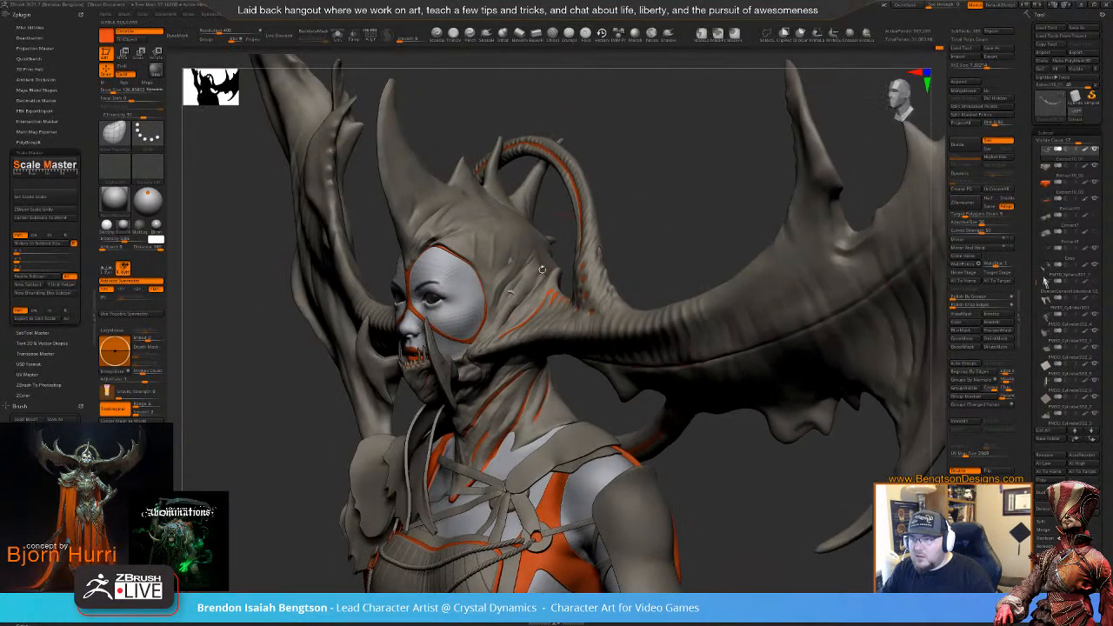
key("space")
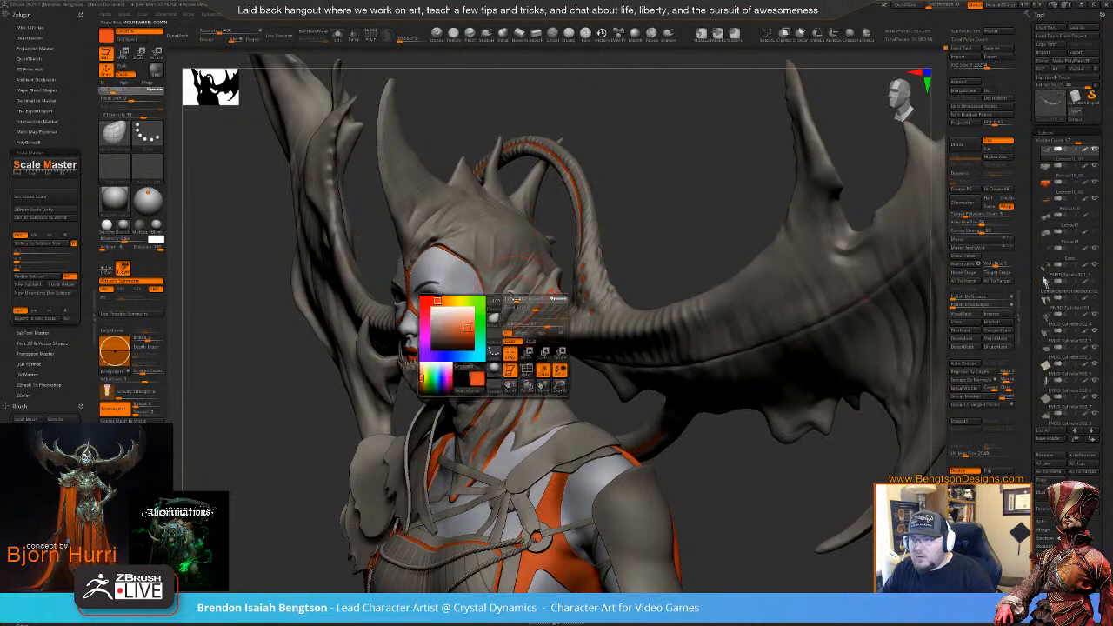
left_click(513, 299)
left_click_drag(674, 209, 655, 181)
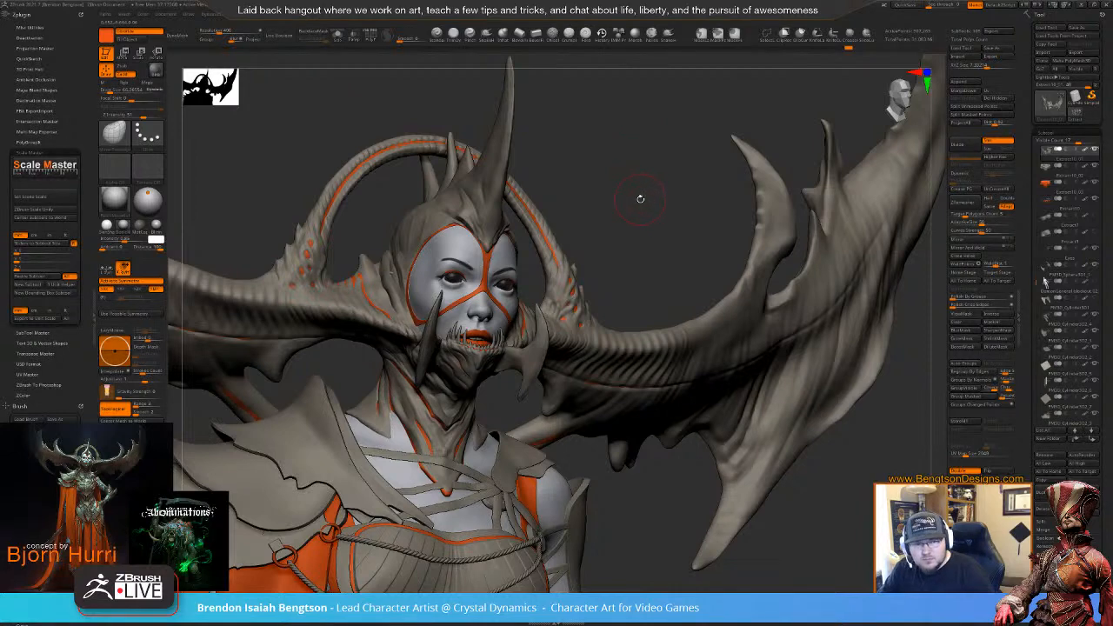
- Carve short cracks beside the small spike at the horn's base and select the outer horn with the ClayBuildup brush
left_click_drag(636, 201, 483, 290)
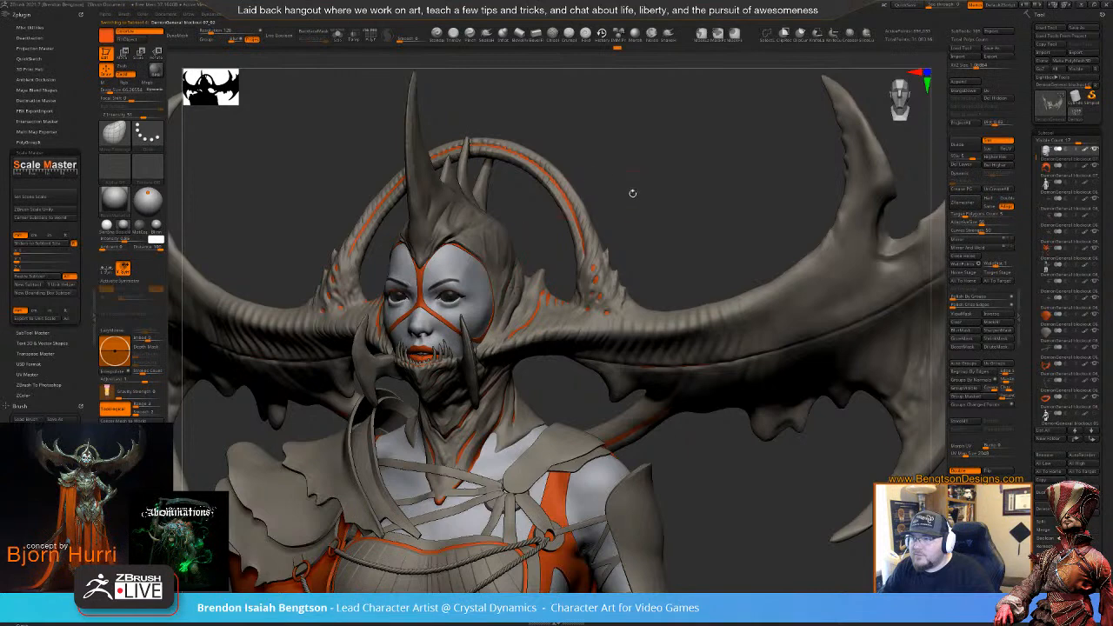
left_click_drag(632, 193, 405, 275)
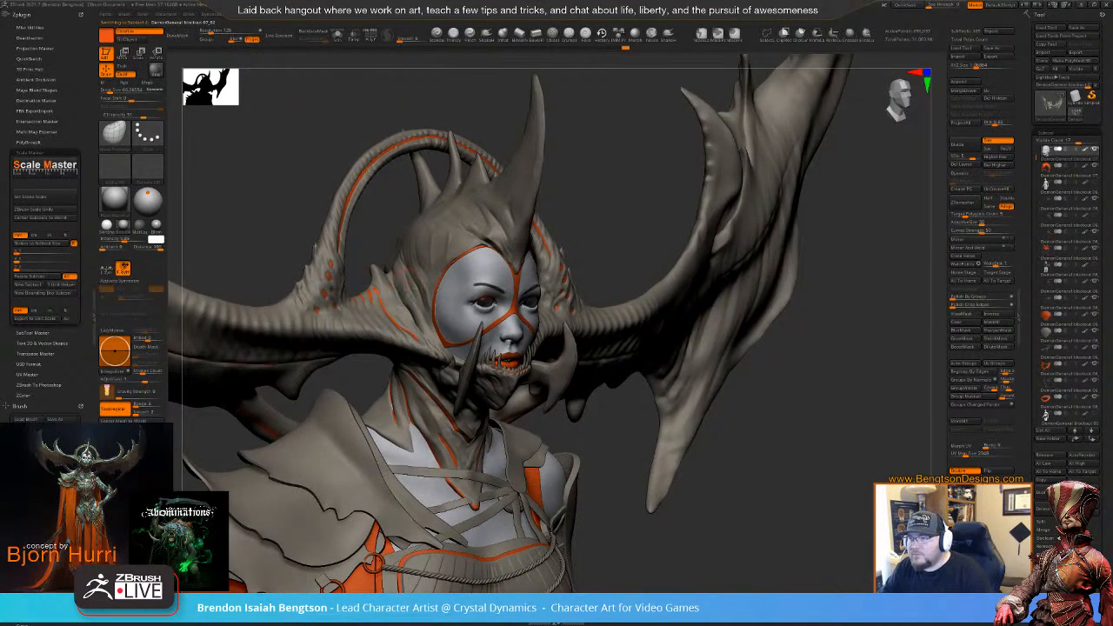
left_click_drag(696, 200, 572, 296)
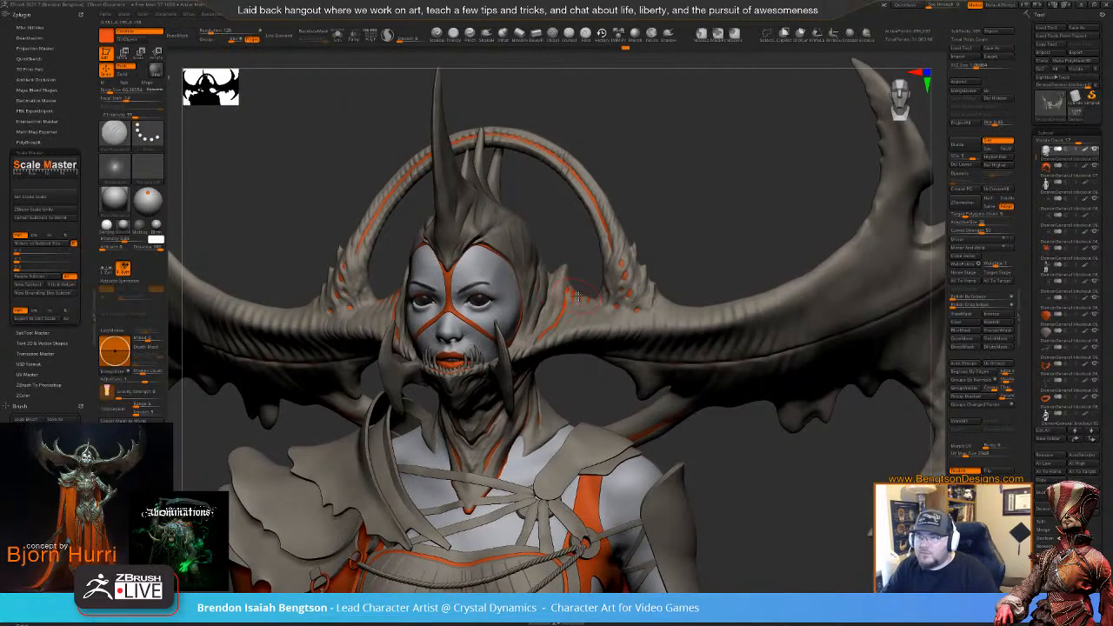
mouse_move(709, 247)
left_mouse_down()
mouse_move(620, 209)
mouse_move(653, 218)
mouse_move(635, 228)
mouse_move(703, 247)
left_mouse_up()
key("space")
mouse_move(730, 204)
left_mouse_down()
mouse_move(580, 205)
mouse_move(619, 267)
mouse_move(589, 276)
mouse_move(593, 263)
mouse_move(572, 256)
mouse_move(600, 213)
mouse_move(585, 250)
left_mouse_up()
left_click(564, 322, "alt")
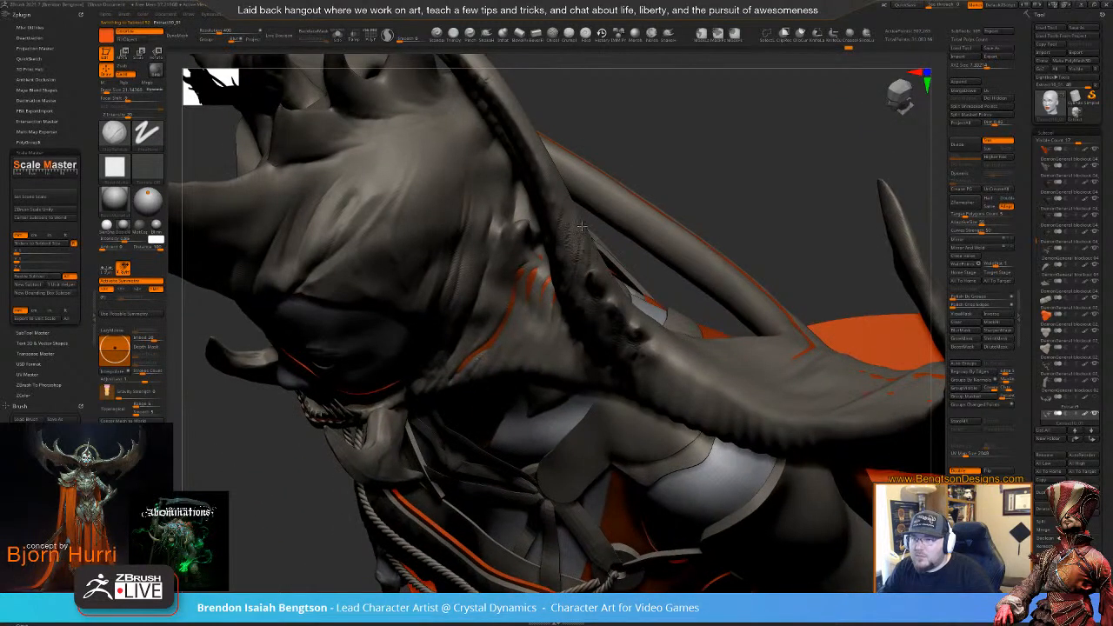
- Examine the crack along the horn's underside and look through the brush's stroke and alpha settings
left_click_drag(680, 157, 663, 151)
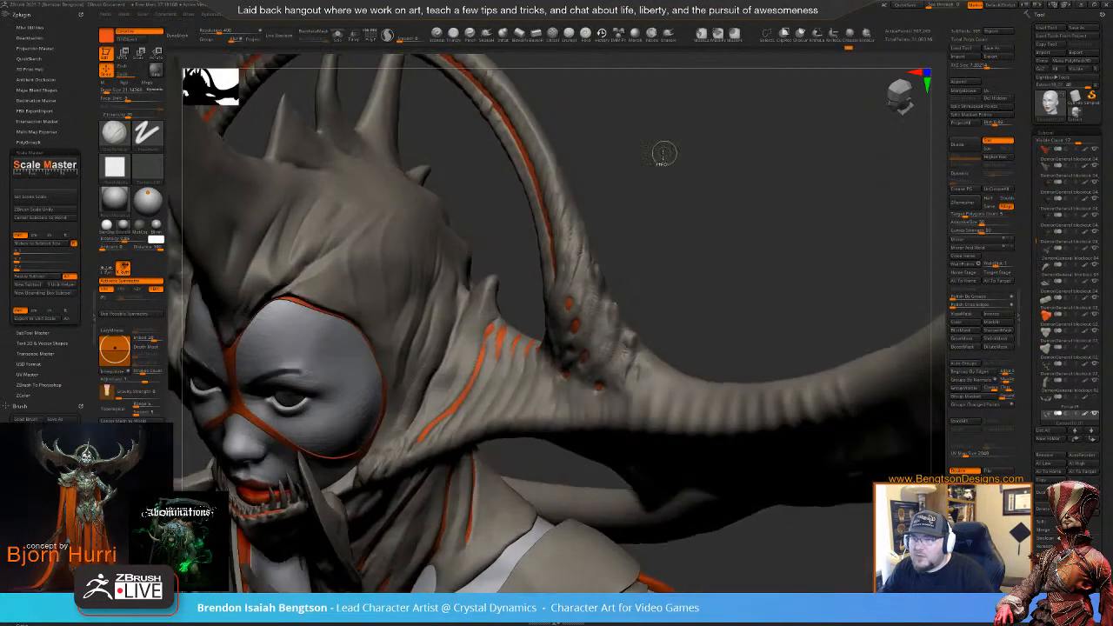
left_click_drag(675, 271, 578, 324)
right_click_drag(578, 325, 565, 322)
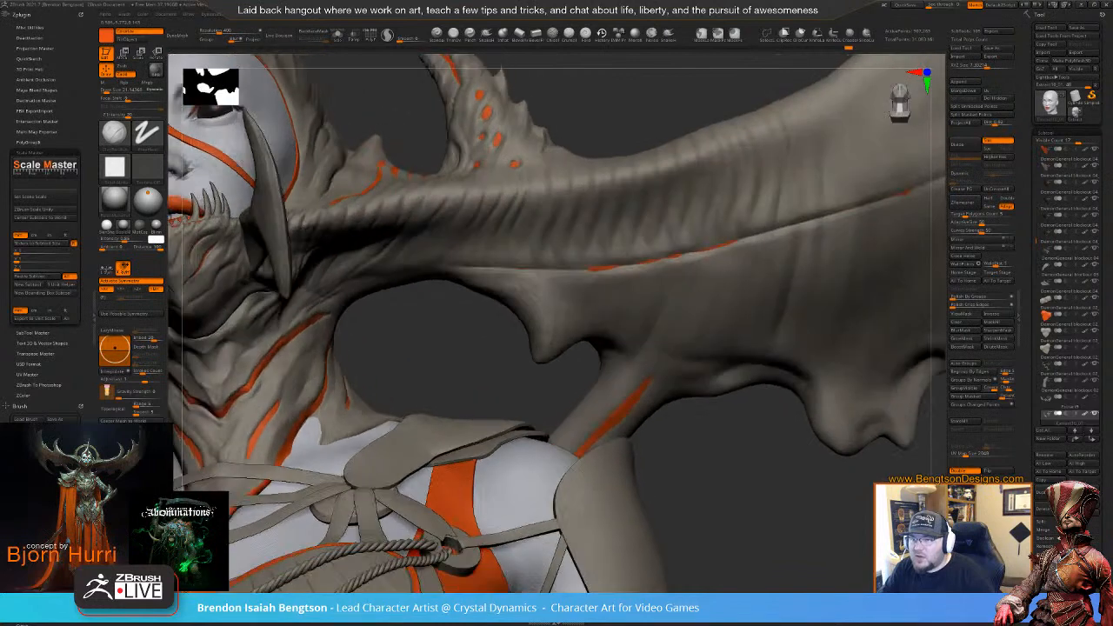
key("space")
left_click_drag(574, 275, 581, 273)
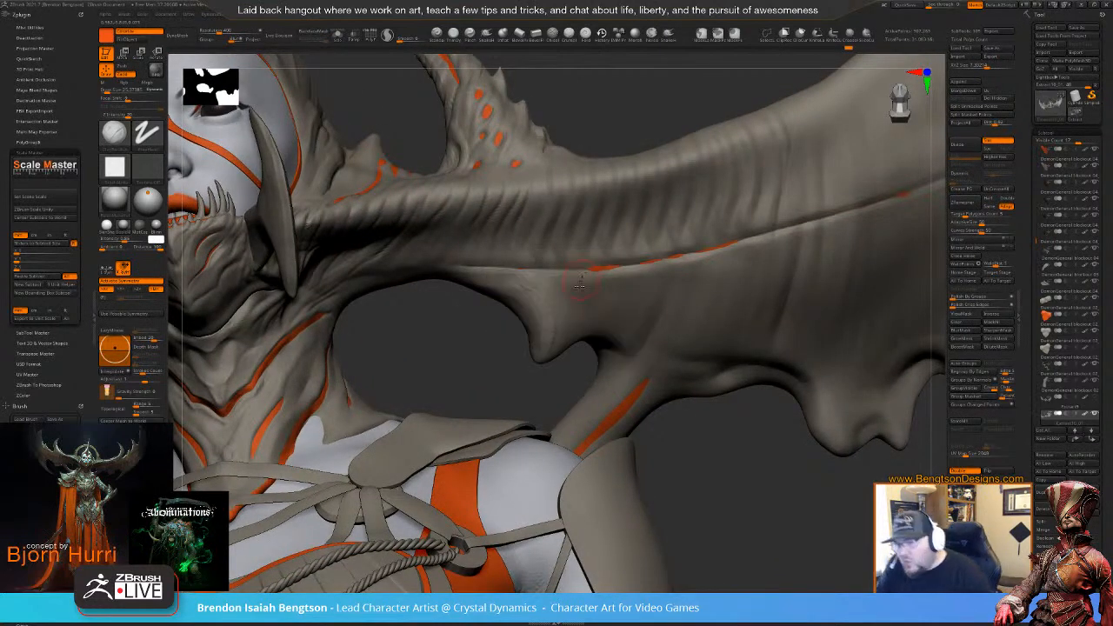
key("shift")
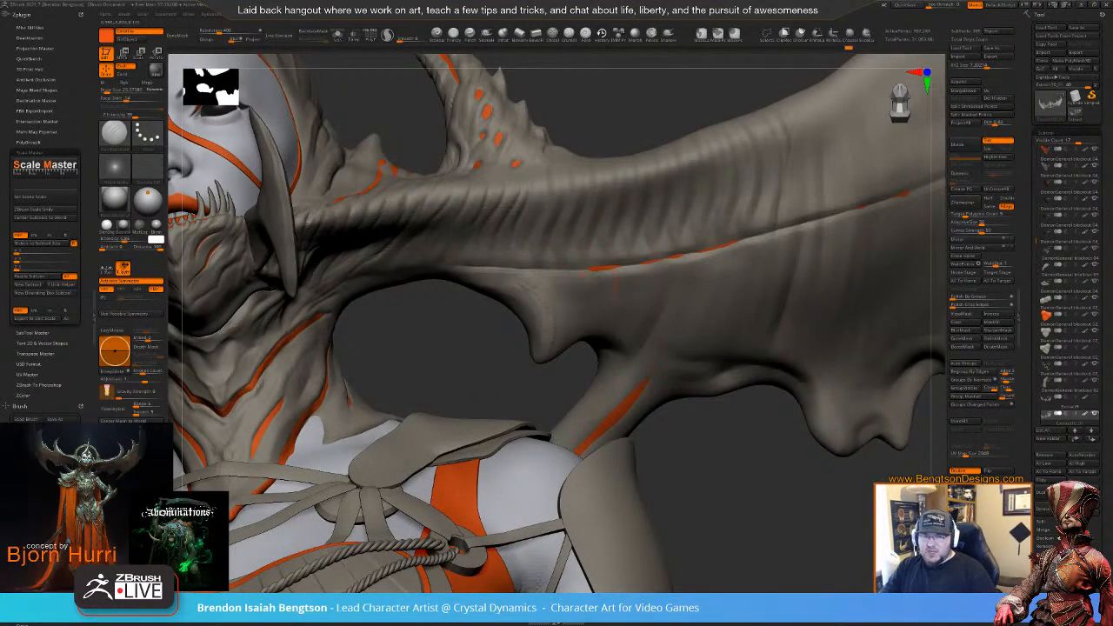
mouse_move(616, 281)
right_mouse_down()
mouse_move(631, 298)
mouse_move(609, 280)
mouse_move(622, 278)
mouse_move(603, 281)
right_mouse_up()
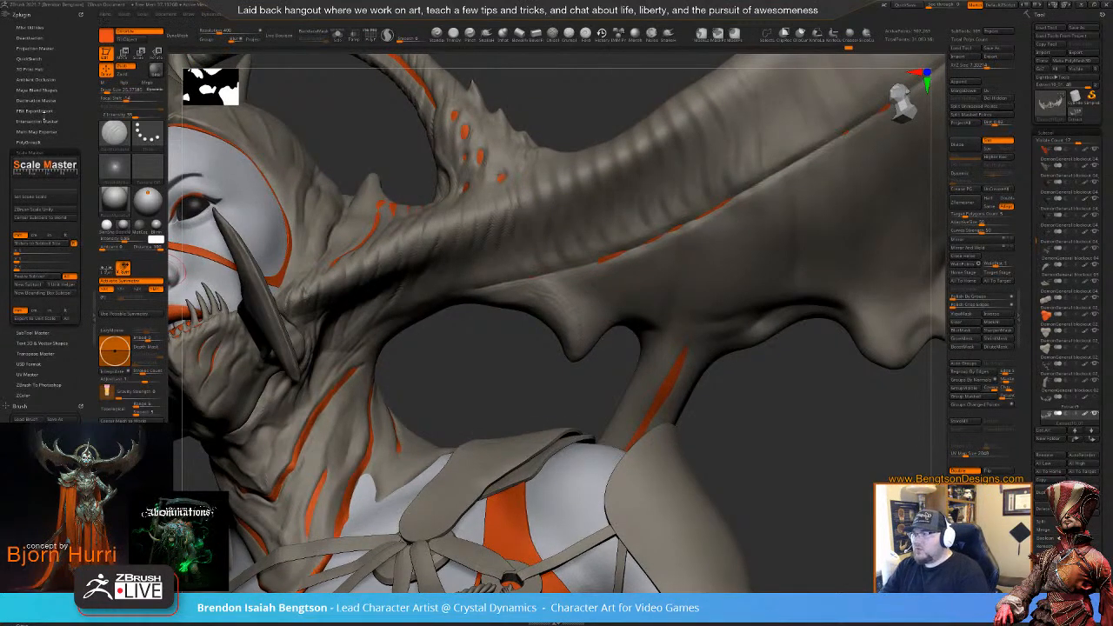
left_click(50, 152)
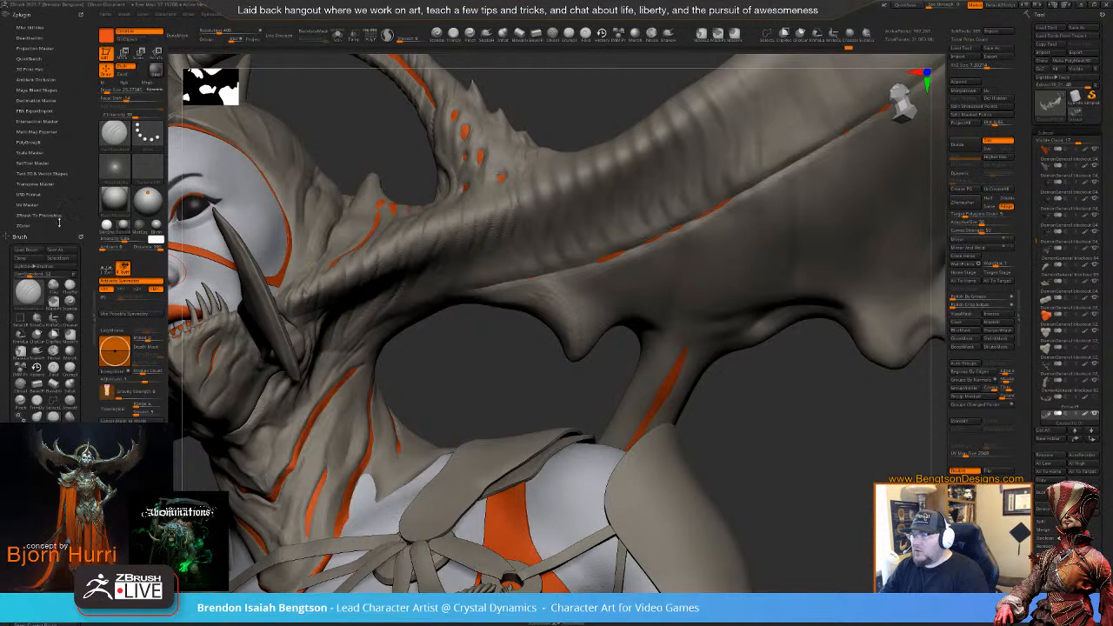
left_click_drag(59, 218, 54, 95)
left_click_drag(54, 214, 54, 235)
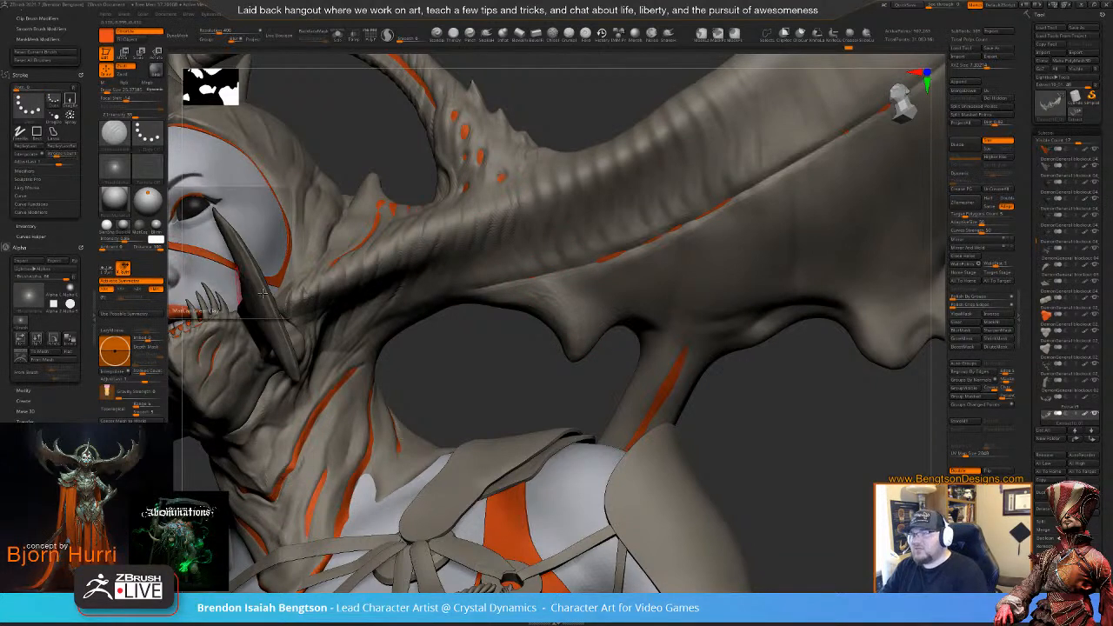
- Switch from the ClayBuildup brush to the Standard brush and reduce its draw size
key("b")
key("c")
key("b")
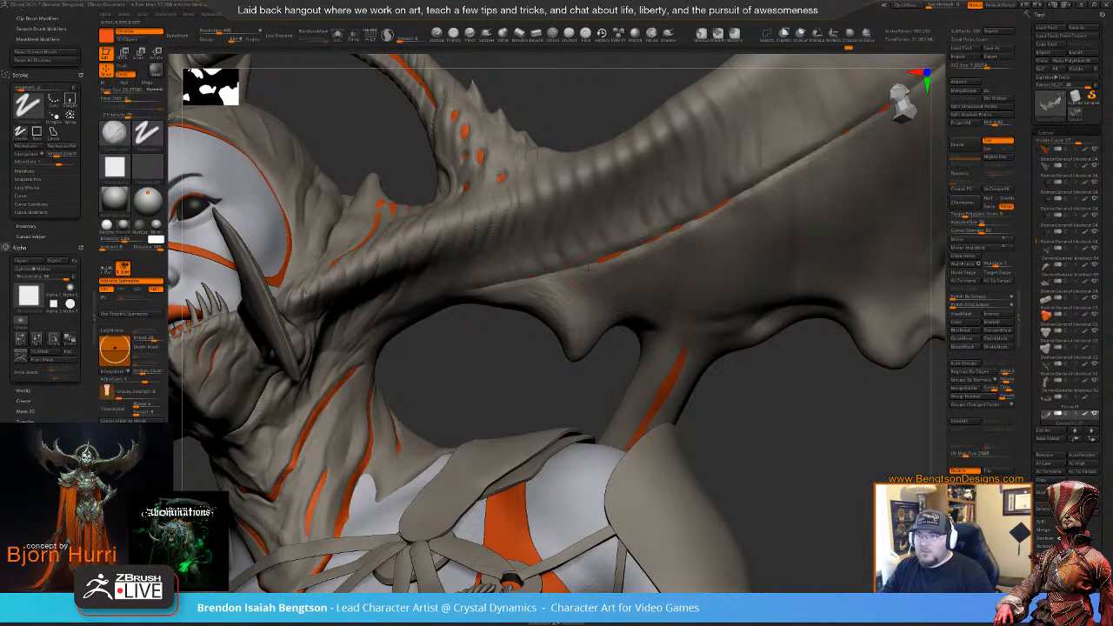
key("b")
key("s")
key("t")
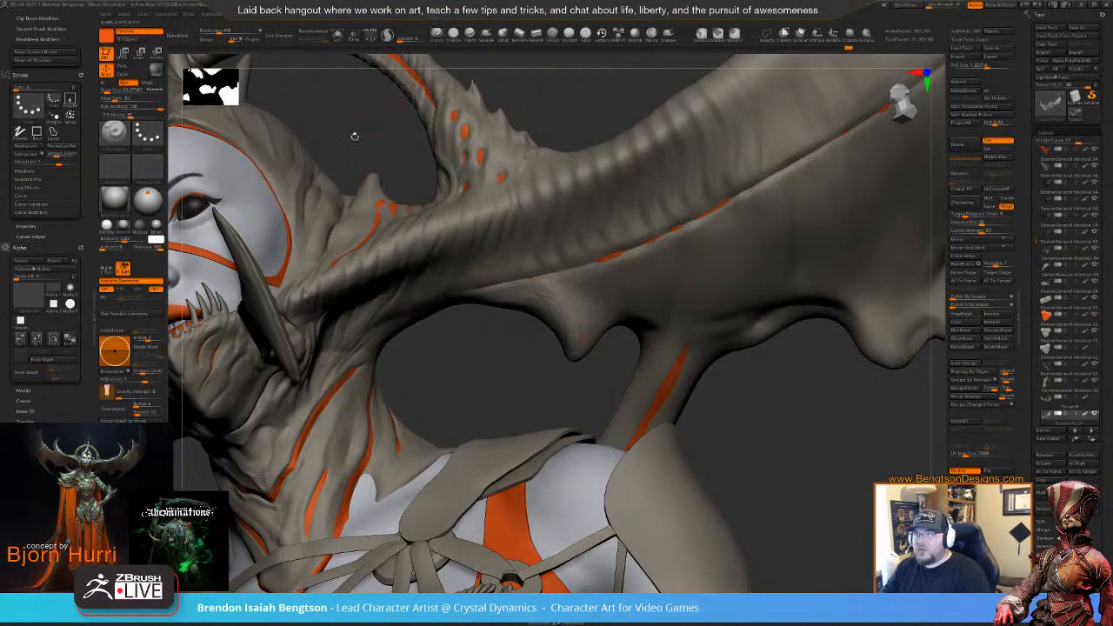
key("space")
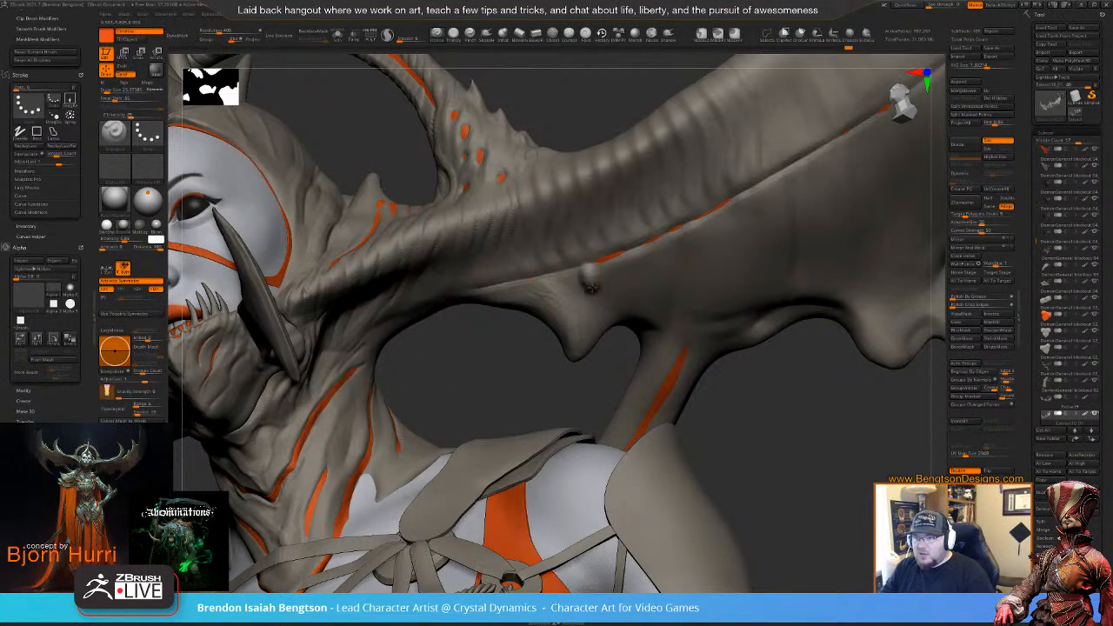
key("space")
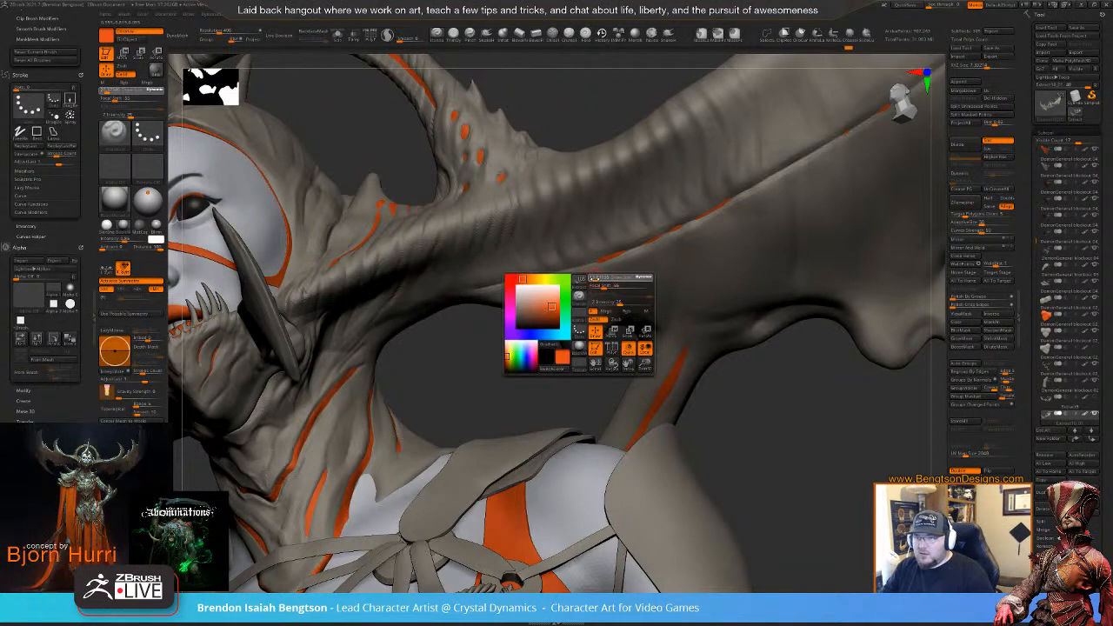
left_click_drag(593, 279, 591, 279)
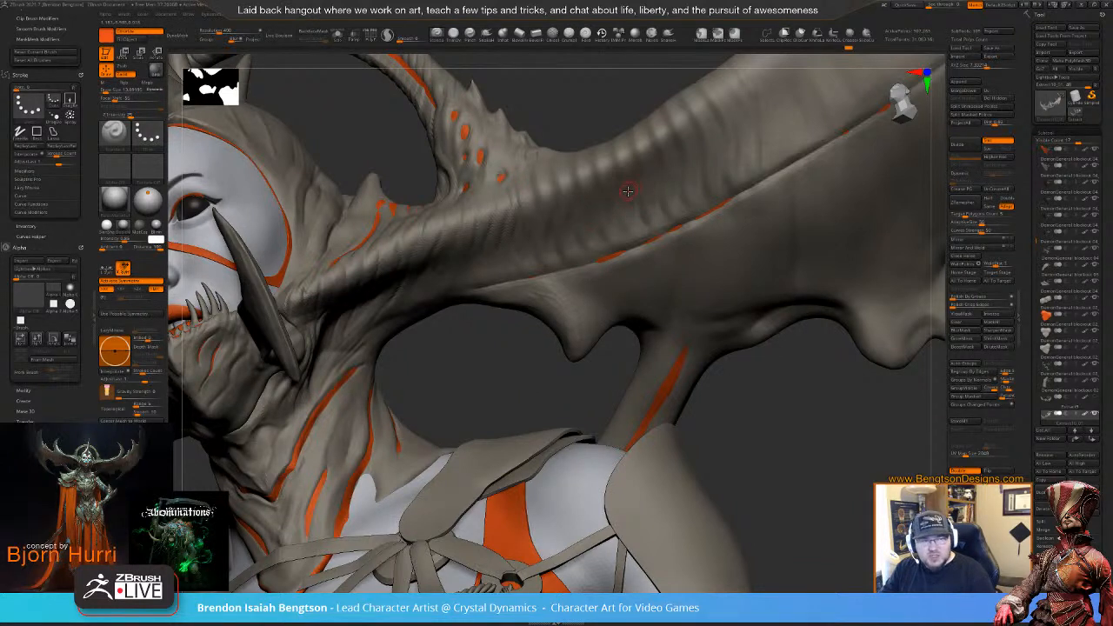
- Load a Slash brush from Lightbox, enlarge it, and try vertical cuts on the horn's web below the crack, undoing them
key("comma")
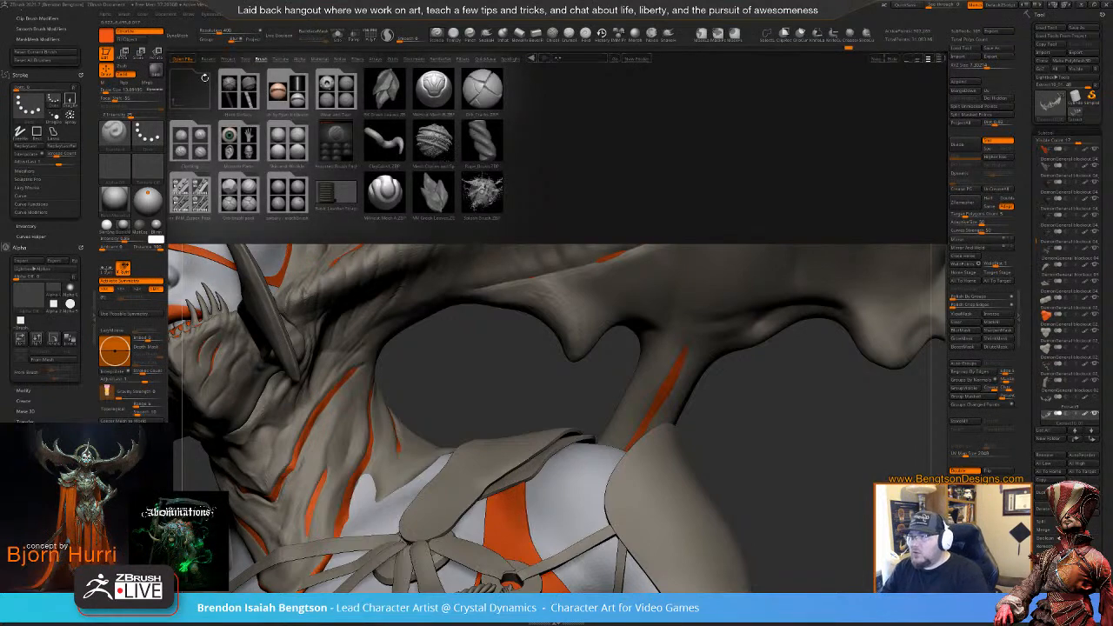
left_click(259, 59)
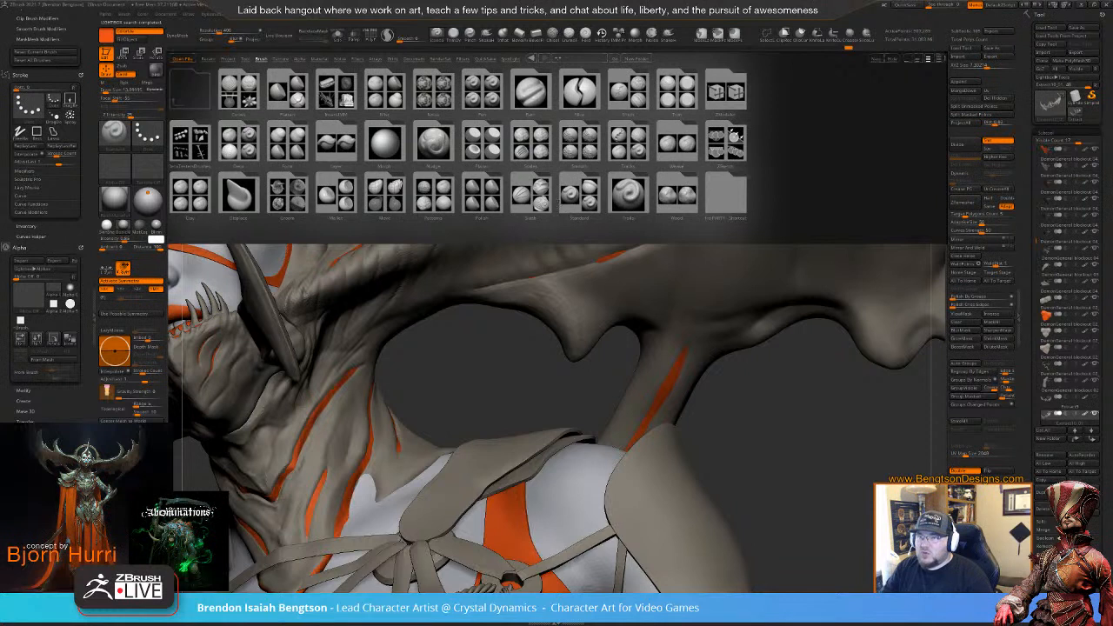
left_click(540, 199)
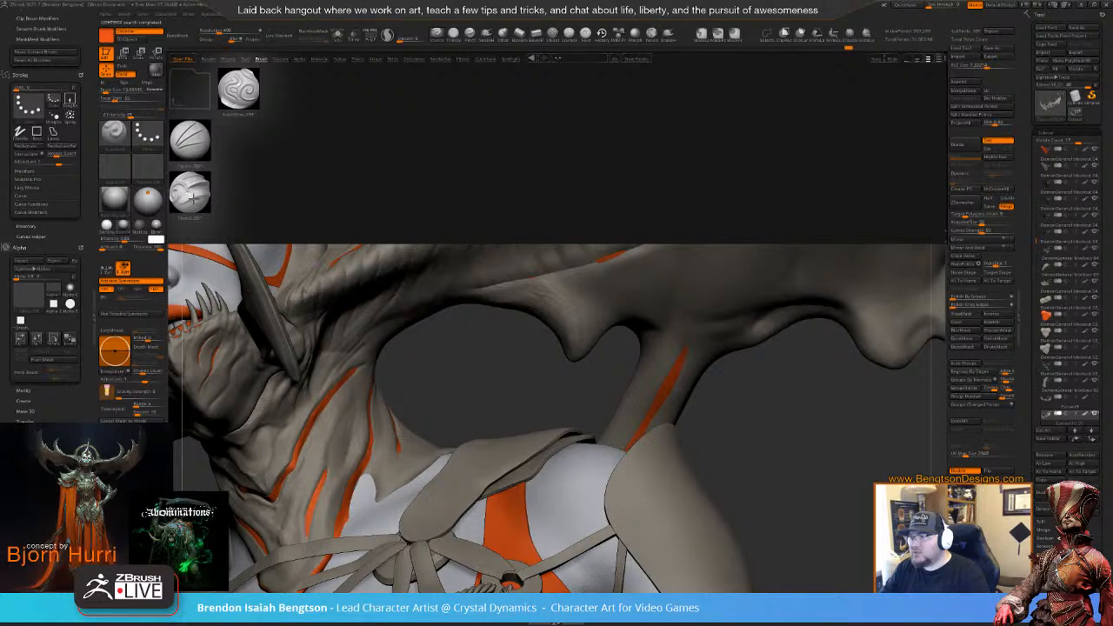
left_click(192, 144)
key("space")
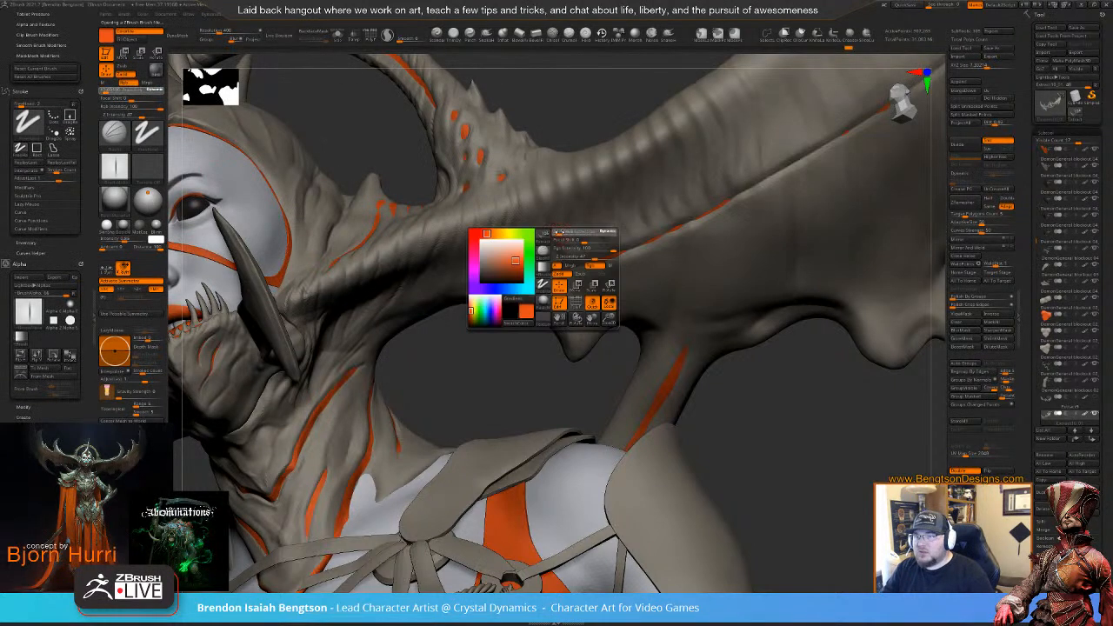
left_click_drag(558, 233, 565, 233)
left_click_drag(609, 263, 596, 331)
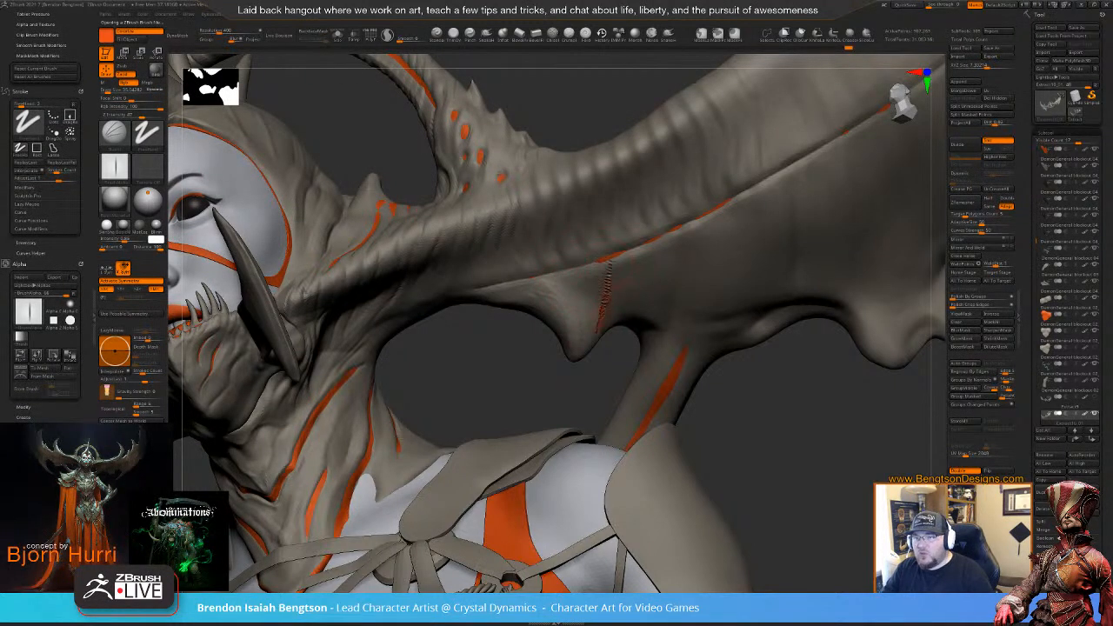
mouse_move(618, 284)
right_mouse_down()
mouse_move(648, 348)
mouse_move(665, 335)
mouse_move(669, 350)
right_mouse_up()
key("ctrl+z")
key("space")
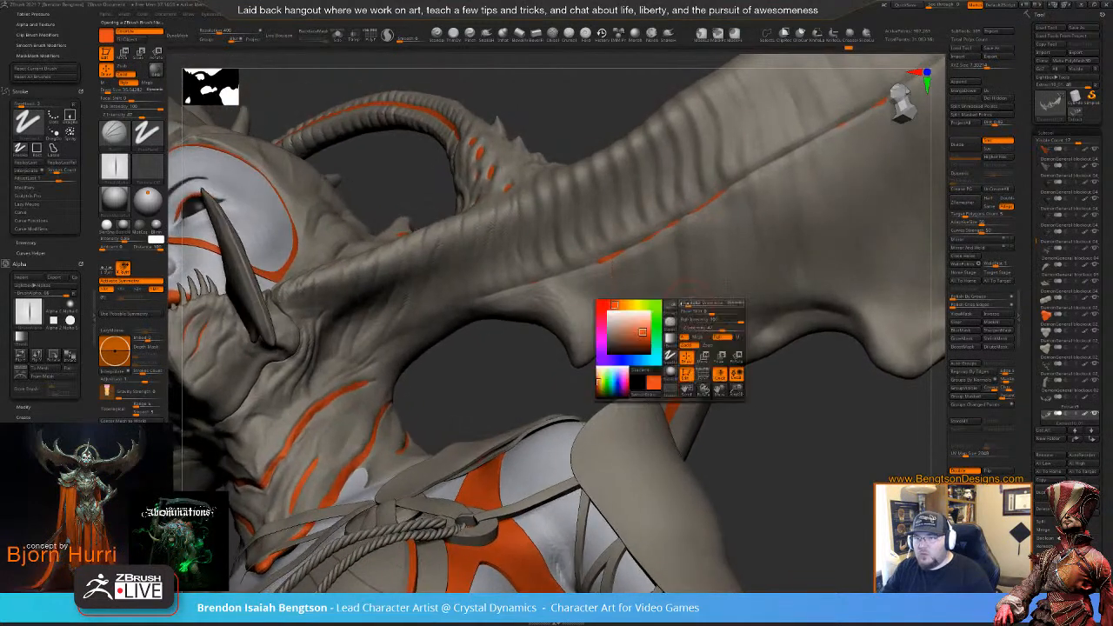
left_click_drag(698, 216, 704, 343)
key("ctrl+z")
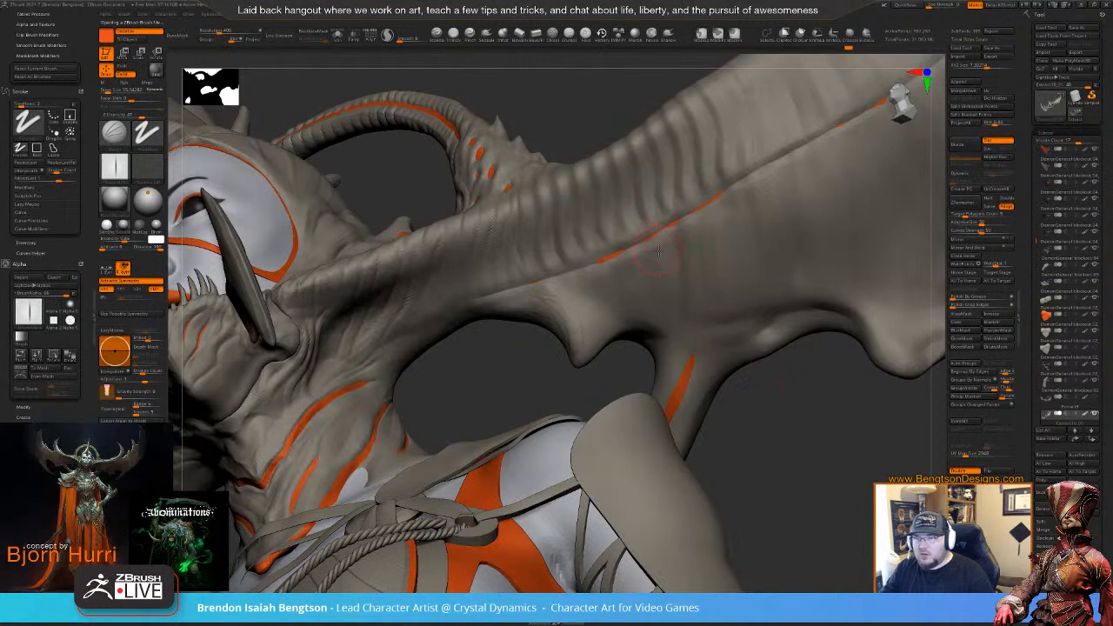
- Load the other Slash brush from the Lightbox Slash folder, undo a test cut on the horn's web, and adjust the brush size
key("comma")
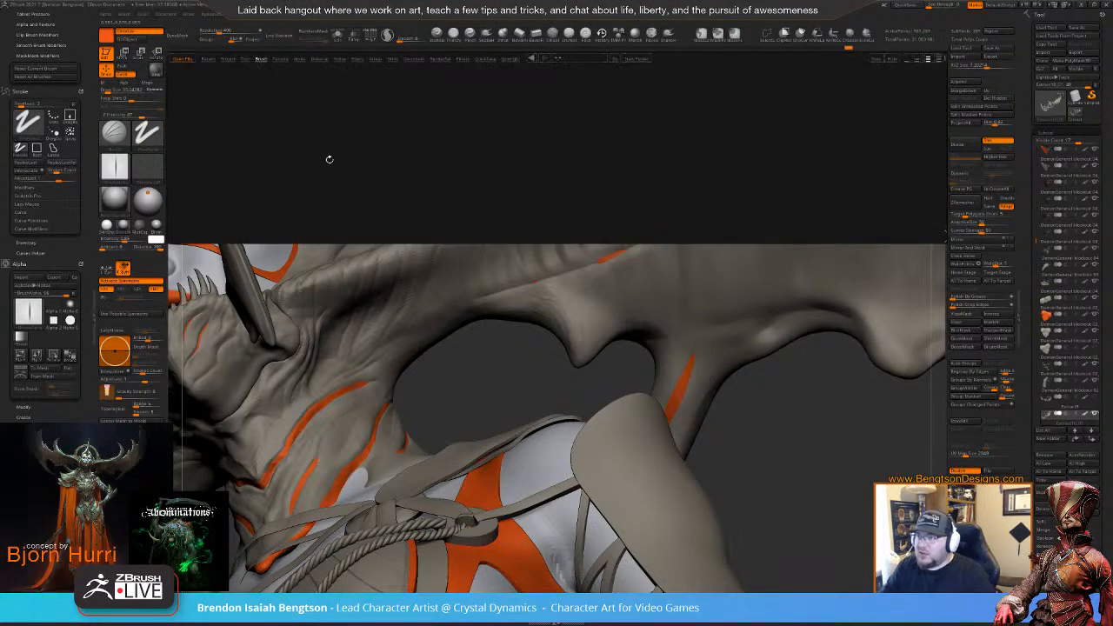
double_click(189, 189)
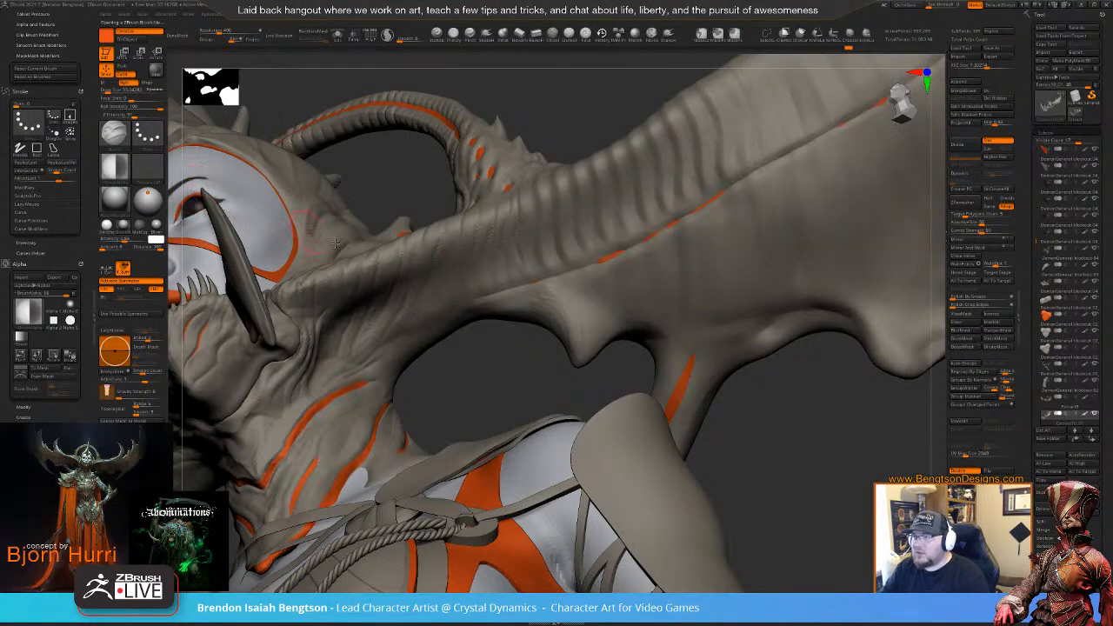
left_click_drag(683, 247, 687, 304)
left_click_drag(736, 382, 755, 393)
key("ctrl+z")
key("space")
left_click(764, 376)
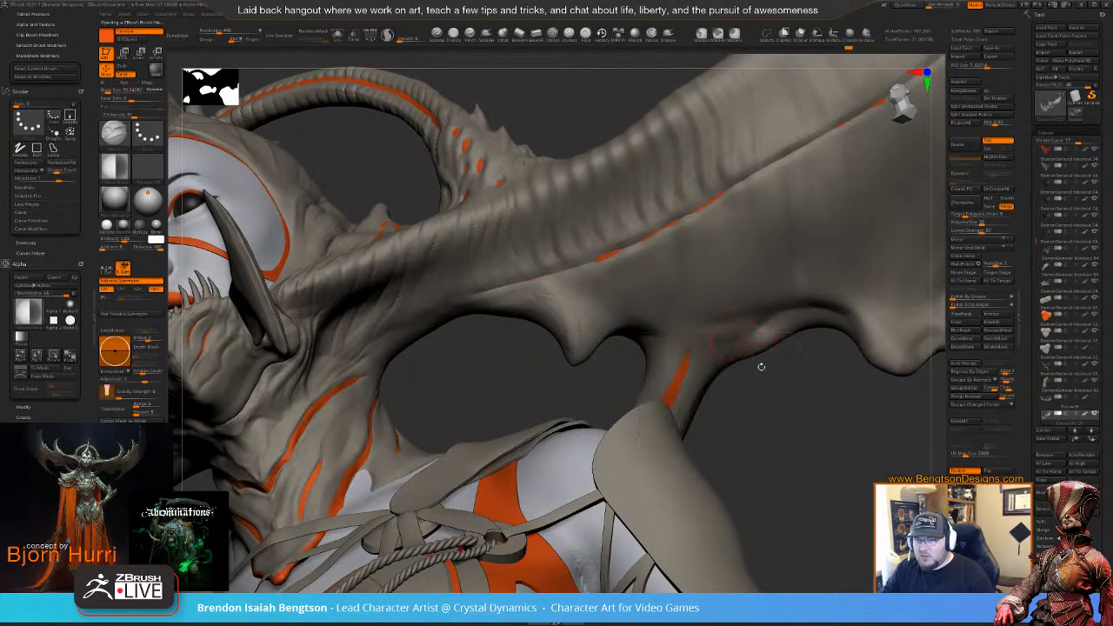
- Cut a vertical slash down the horn's web below the crack line and isolate the horn
left_click_drag(724, 203, 729, 306)
mouse_move(757, 377)
left_mouse_down()
mouse_move(753, 355)
mouse_move(798, 469)
left_mouse_up()
key("shift+s")
mouse_move(774, 283)
right_mouse_down("alt")
mouse_move(668, 275)
mouse_move(613, 556)
mouse_move(678, 271)
right_mouse_up("alt")
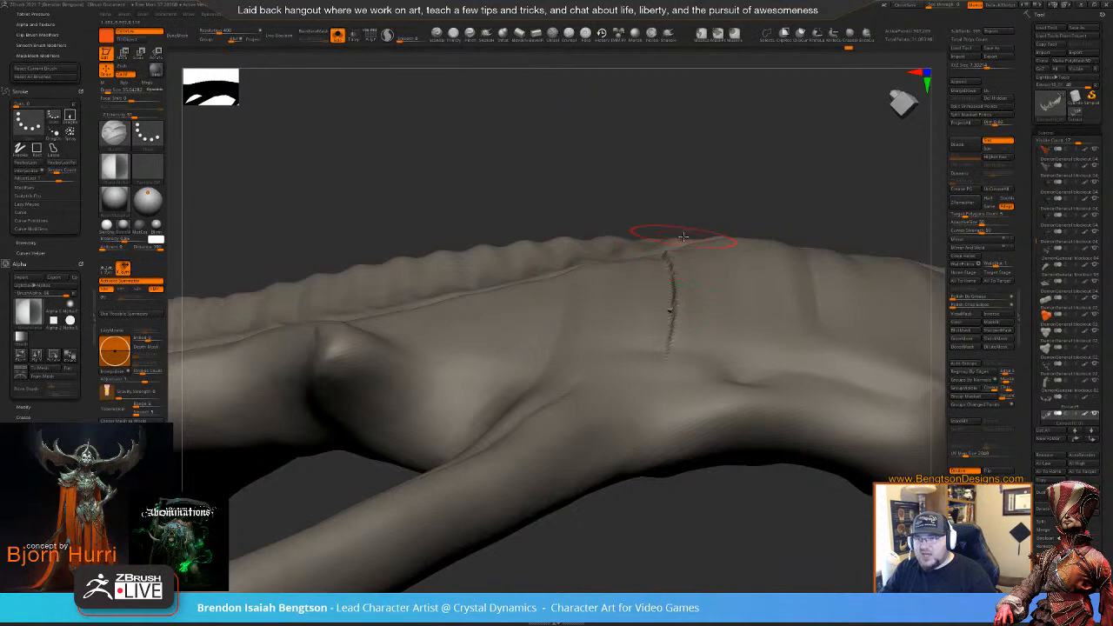
right_click_drag(699, 202, 756, 243)
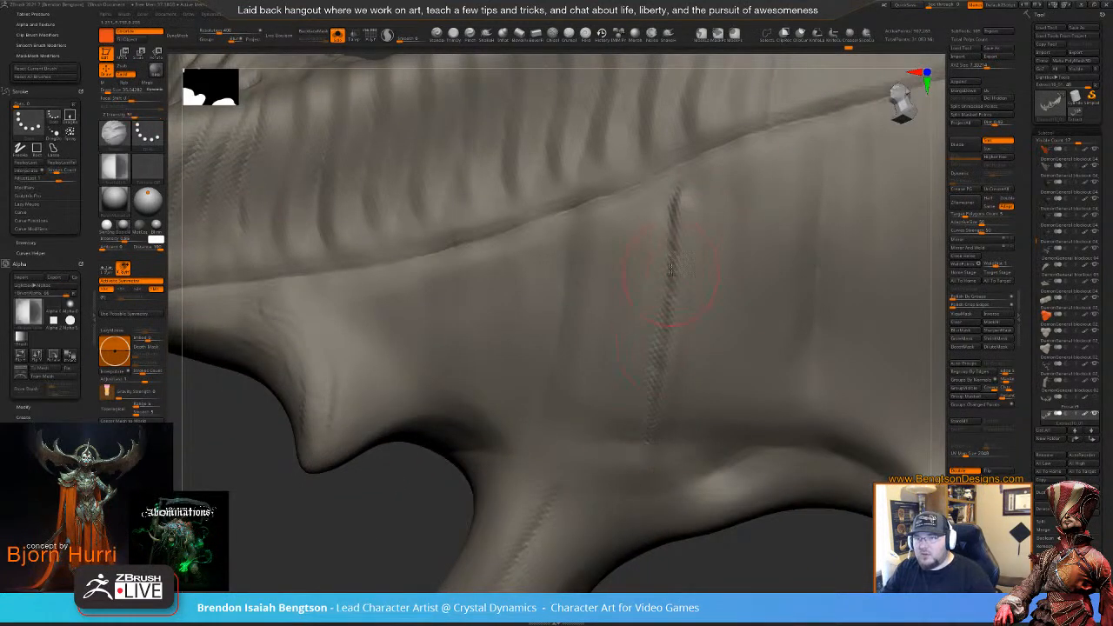
- Smooth away the vertical slash, enable Sculptris Pro, and try a finer cut down the horn's web before undoing it
left_click_drag(671, 196, 643, 447, "shift")
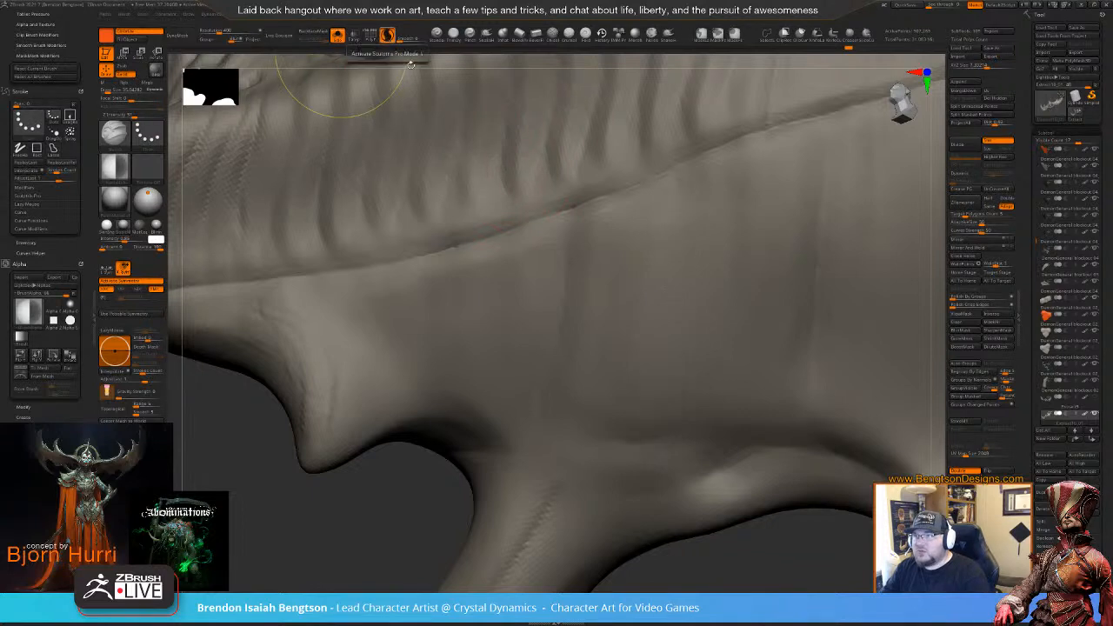
left_click_drag(665, 187, 569, 485)
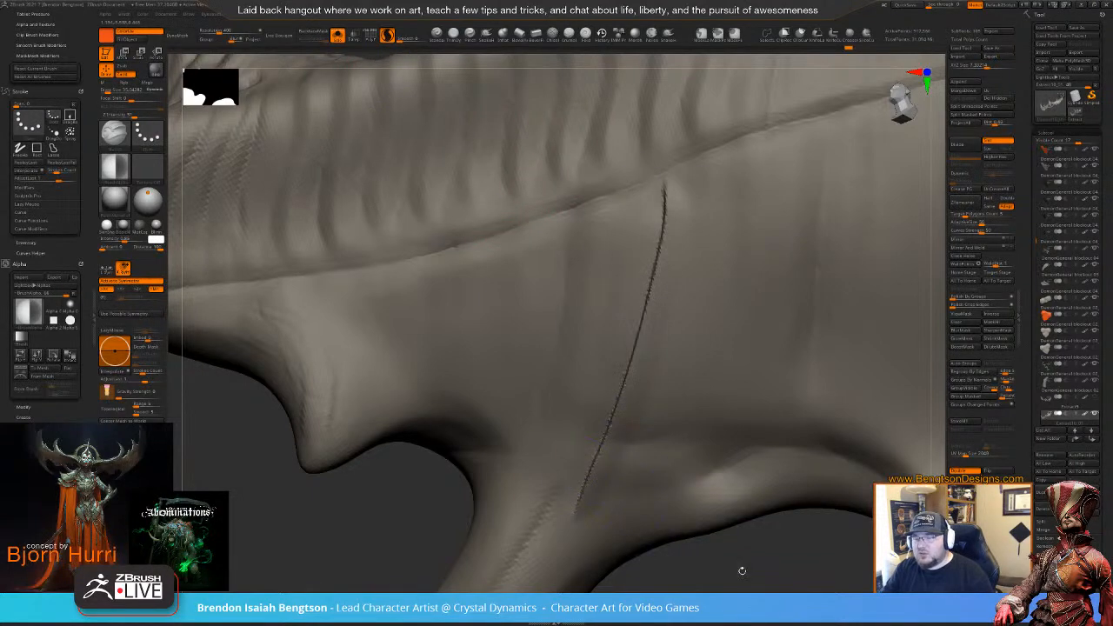
mouse_move(741, 571)
right_mouse_down("ctrl")
mouse_move(714, 427)
mouse_move(745, 420)
mouse_move(713, 409)
mouse_move(719, 396)
mouse_move(721, 444)
mouse_move(662, 217)
right_mouse_up("ctrl")
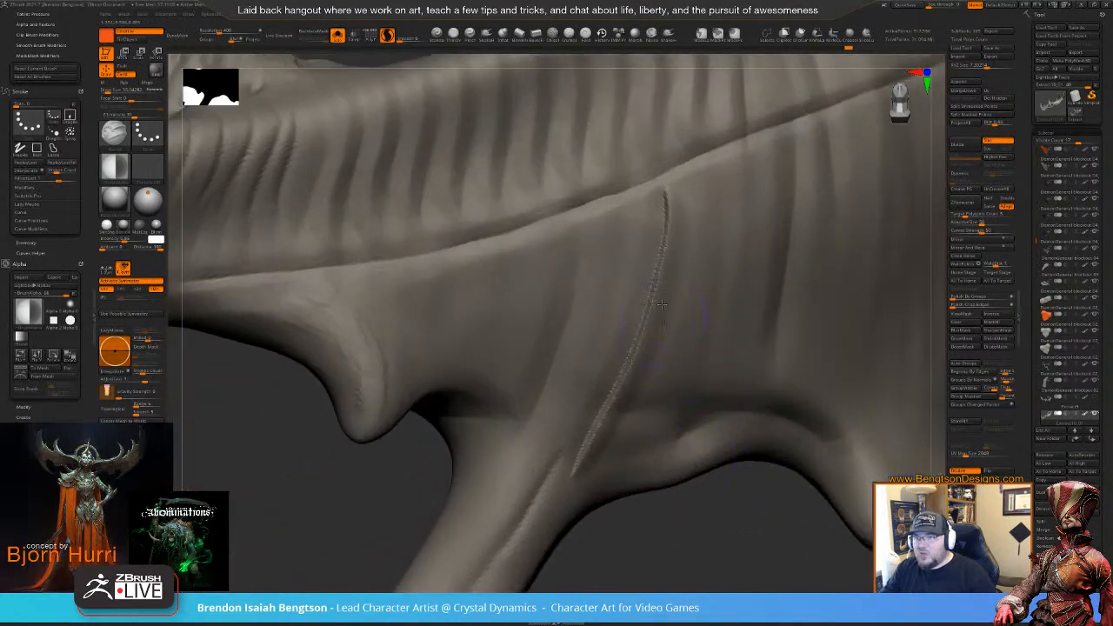
key("space")
key("ctrl+z")
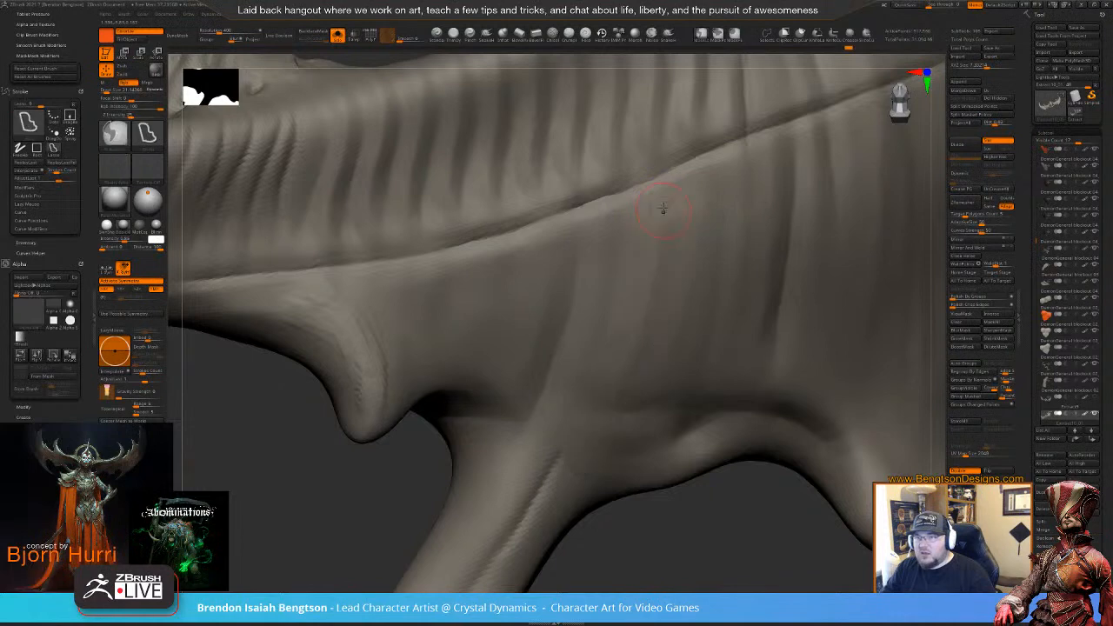
- Try a curved cut from the crack line toward the web's lower edge, smooth its upper part, and undo it
left_click_drag(667, 182, 602, 473)
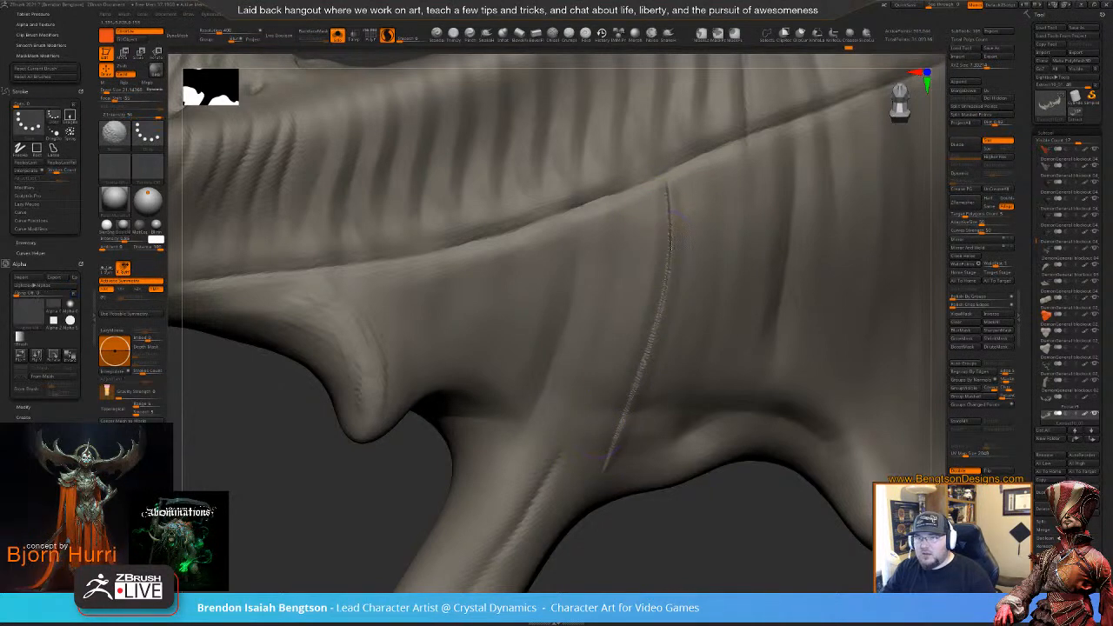
left_click_drag(664, 232, 657, 319, "shift")
mouse_move(653, 513)
right_mouse_down()
mouse_move(670, 507)
mouse_move(676, 528)
right_mouse_up()
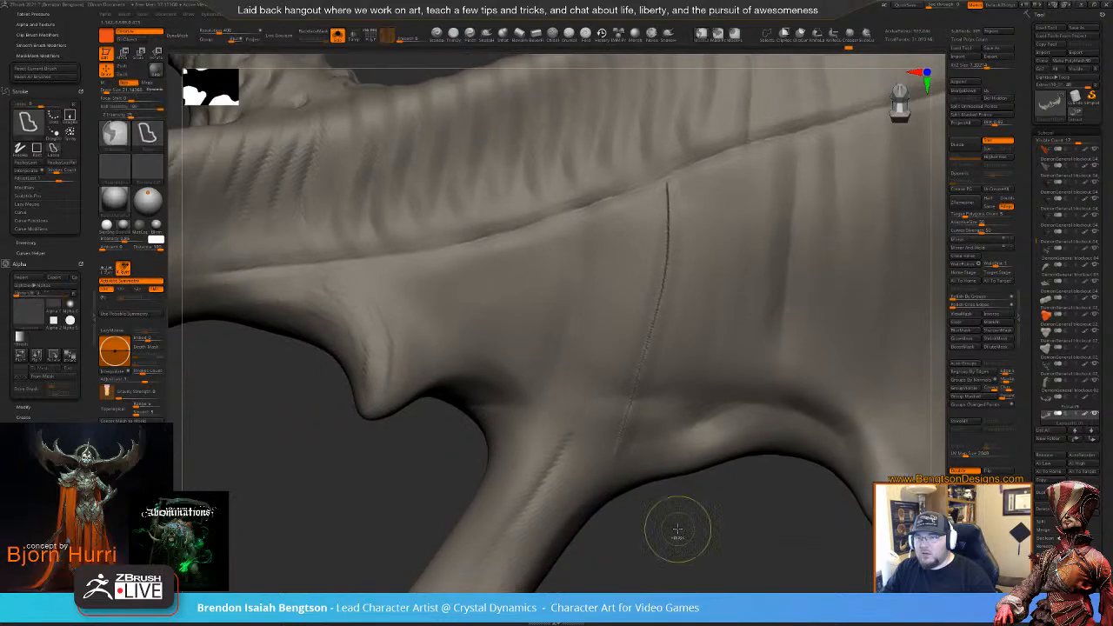
key("ctrl+z")
- Cut a thin line from the crack down to the notch beside the small spur, and wait for the unresponsive program
right_click_drag(579, 462, 655, 457, "alt")
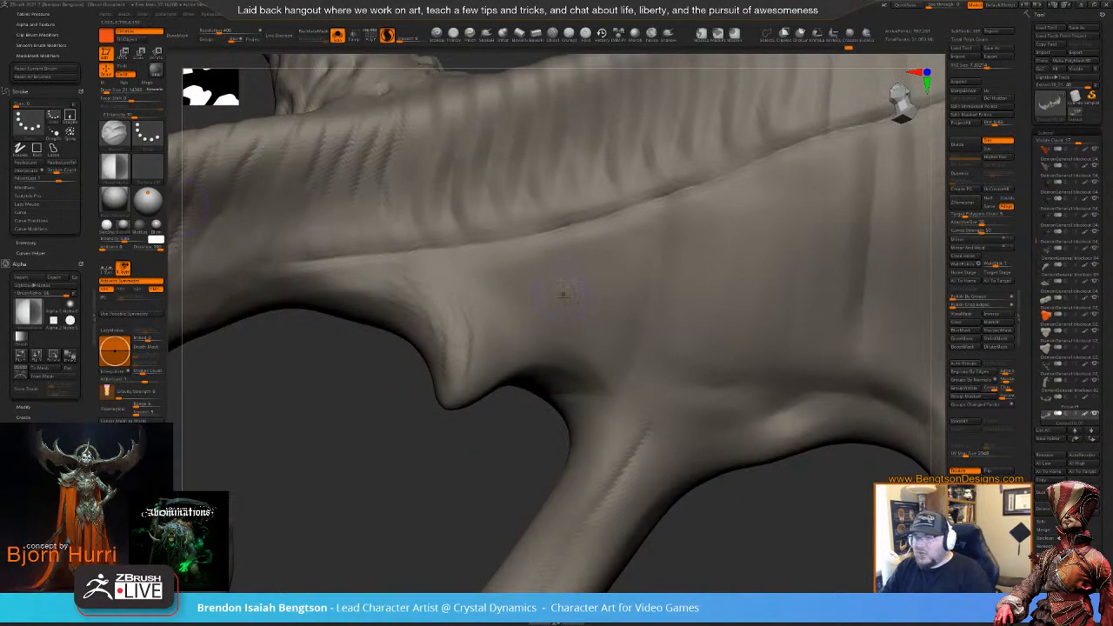
mouse_move(545, 228)
left_mouse_down()
mouse_move(549, 265)
mouse_move(521, 372)
left_mouse_up()
key("space")
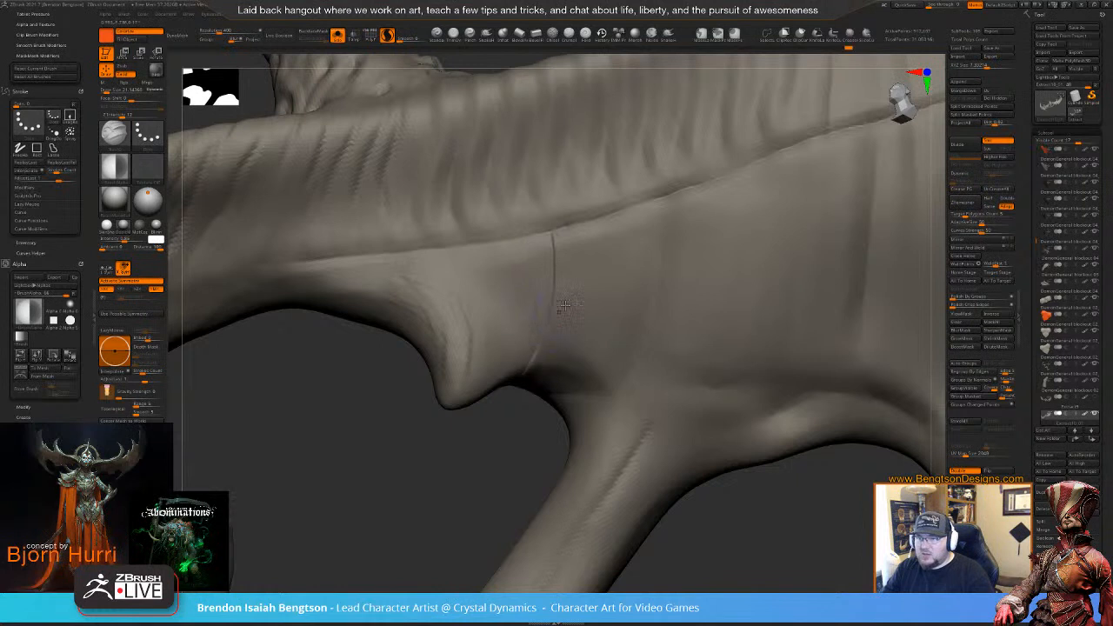
right_click_drag(727, 333, 595, 303, "ctrl")
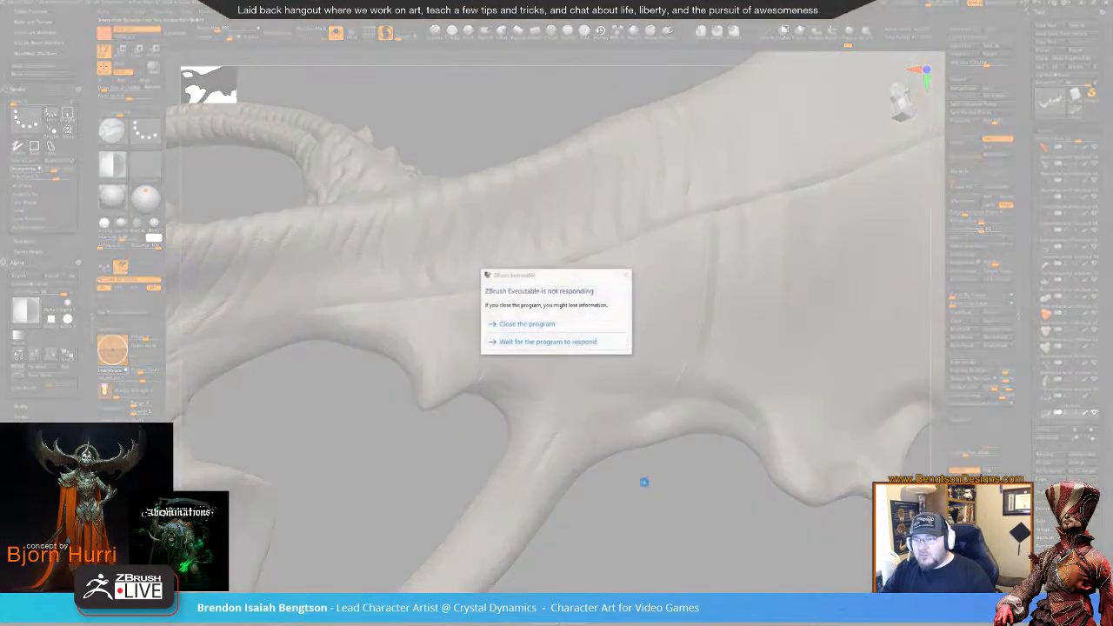
left_click(574, 342)
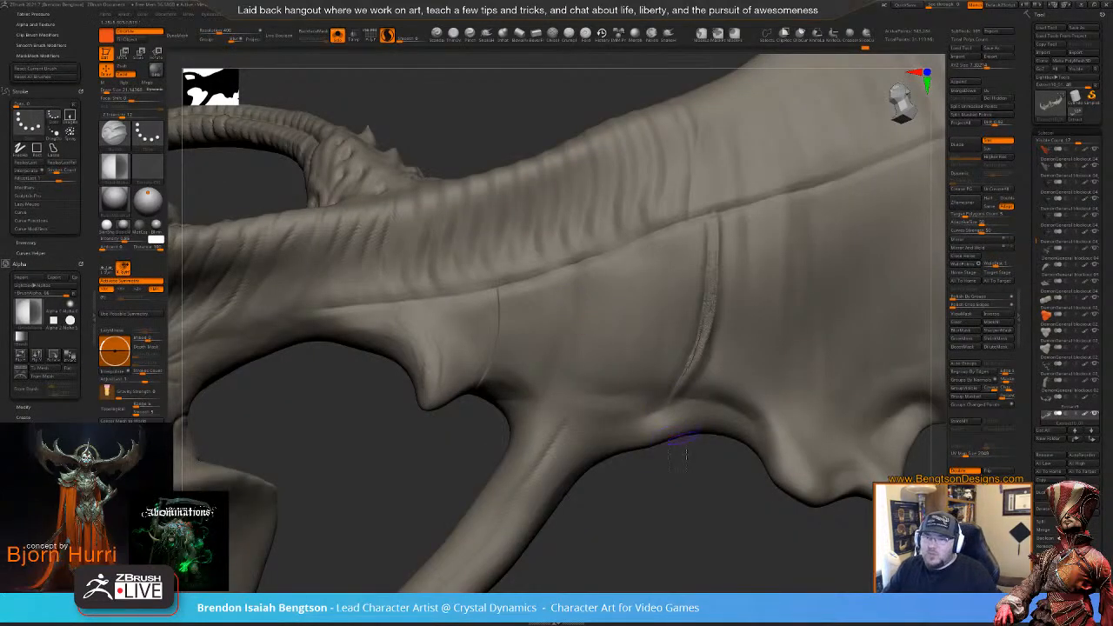
- Undo the recent cuts across the horn's web
left_click_drag(685, 438, 686, 490)
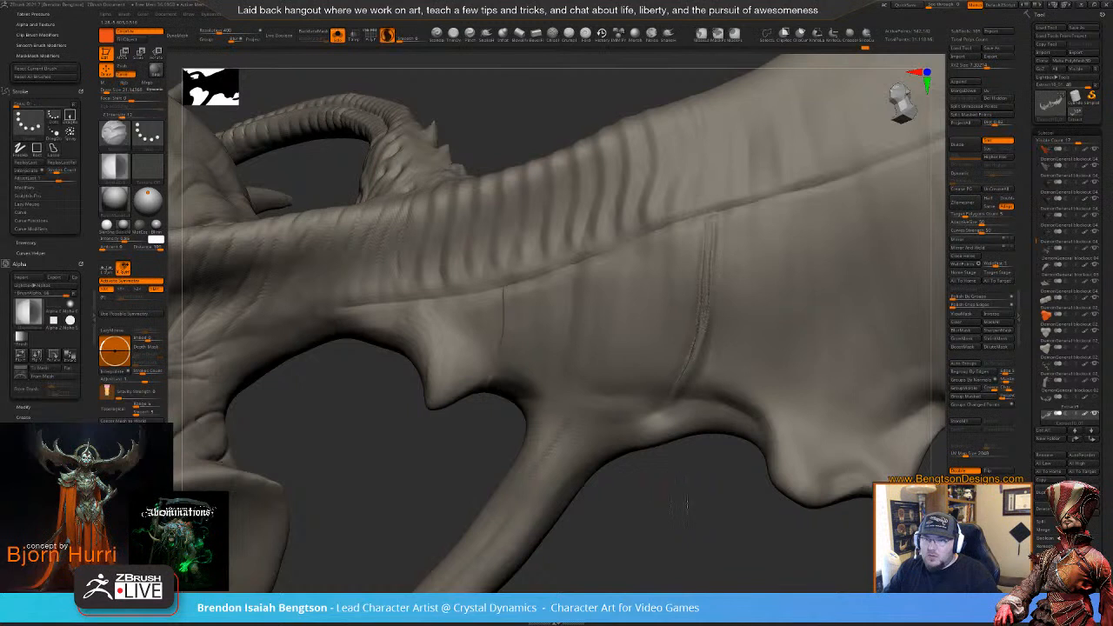
key("ctrl+z")
key("ctrl+z")
key("ctrl+z")
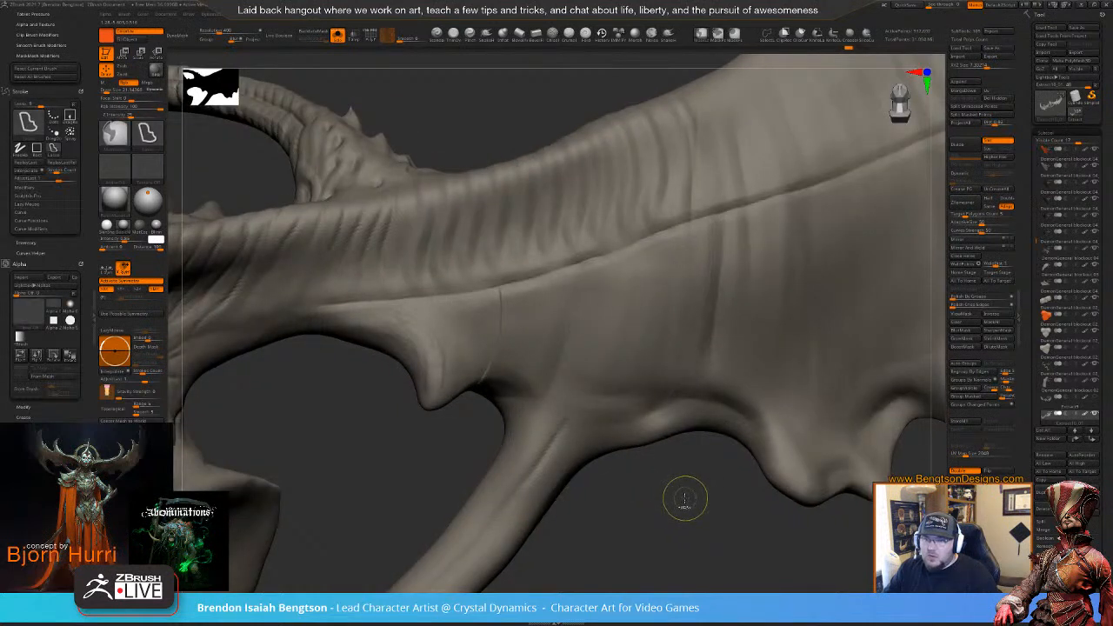
key("ctrl+z")
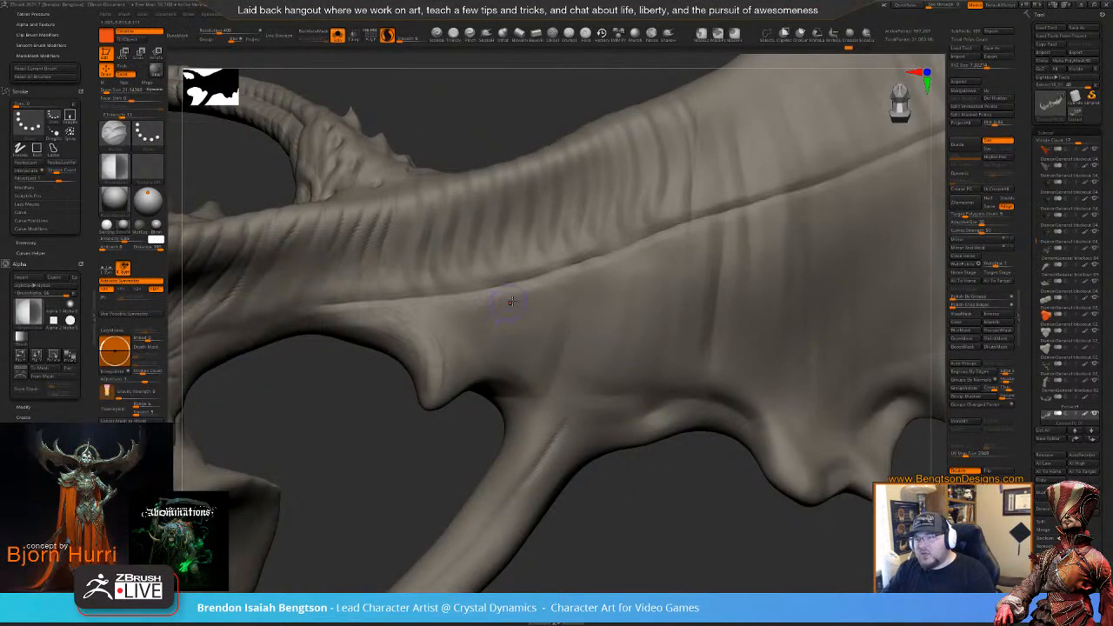
- Adjust the Slash brush's draw size and cut two thin curved lines from the horn's crack toward the web's lower edge
key("space")
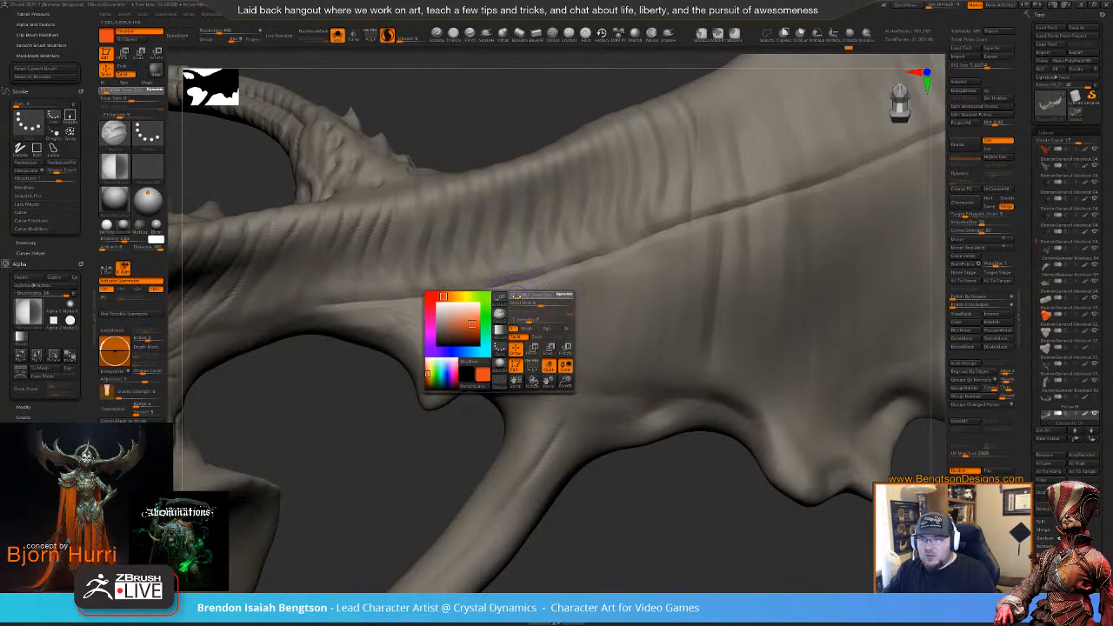
key("space")
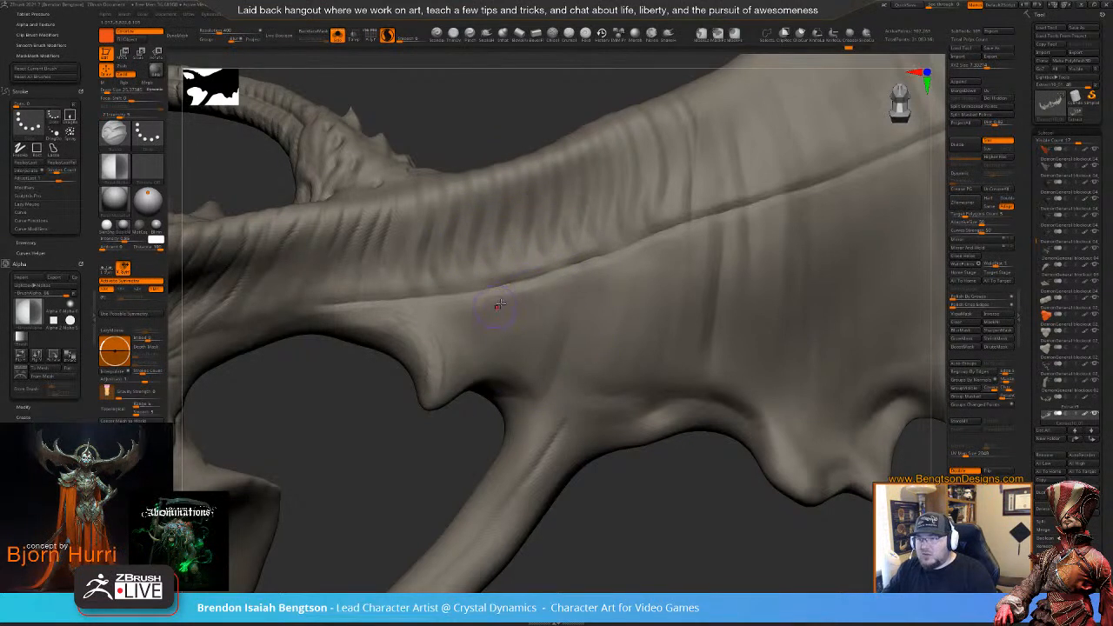
left_click_drag(534, 281, 533, 326)
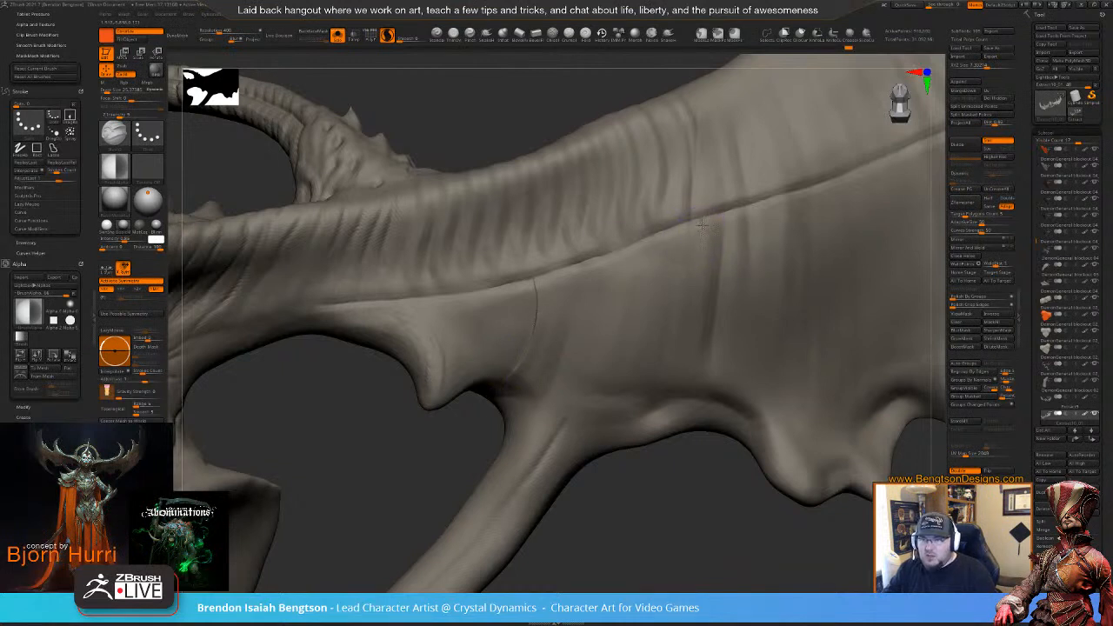
mouse_move(702, 222)
left_mouse_down()
mouse_move(708, 287)
mouse_move(672, 404)
left_mouse_up()
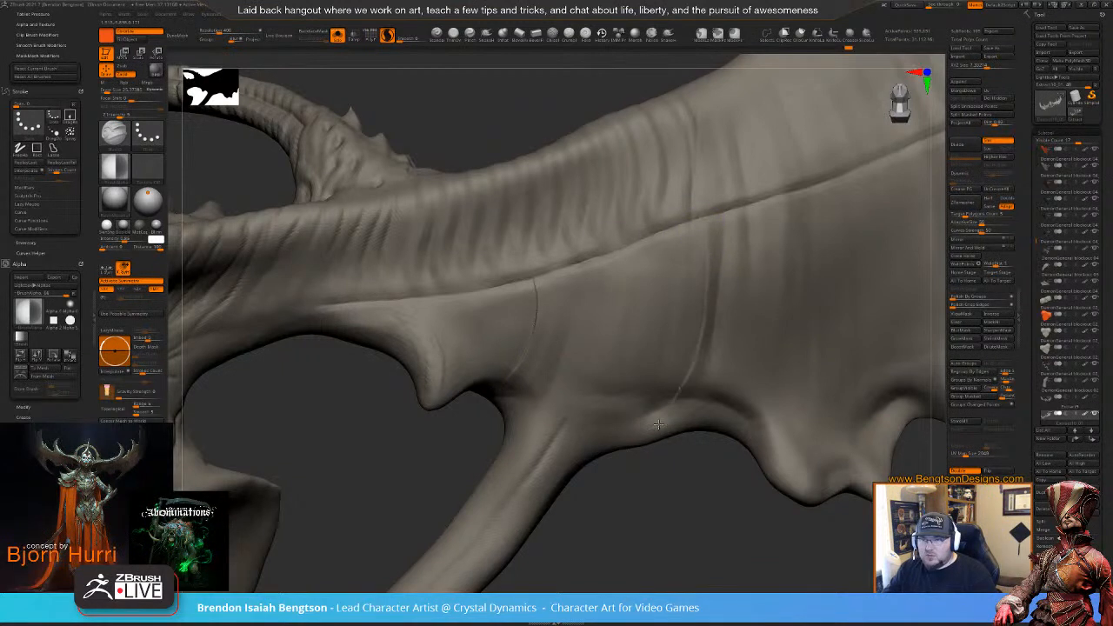
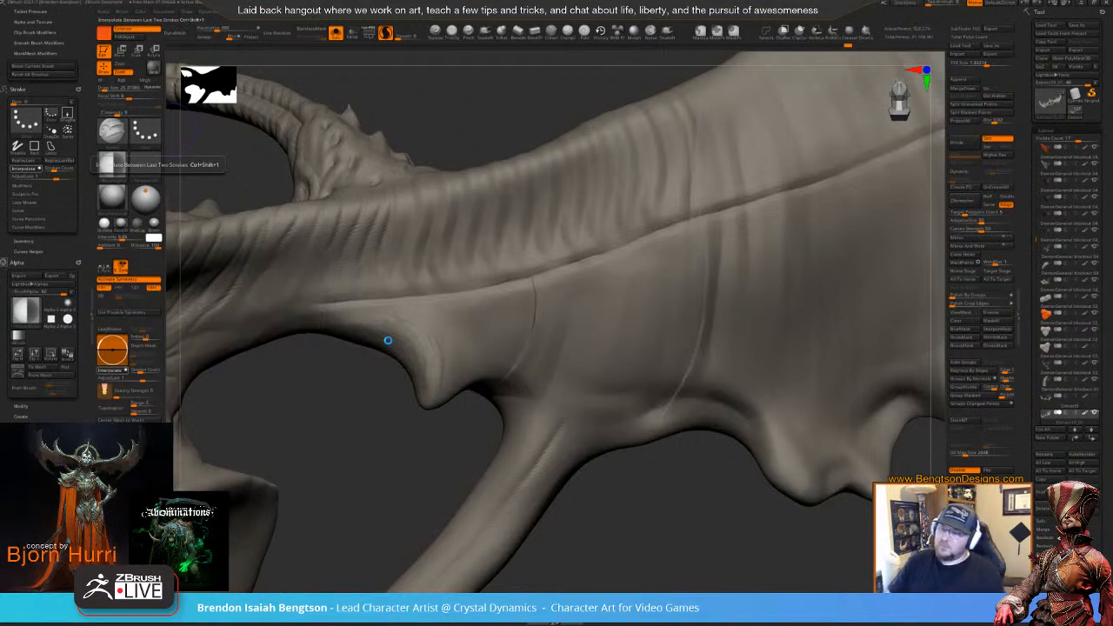
- Try to fill the horn's web with interpolated cuts between the two curved lines, softening them with Sculptris Pro turned off
key("ctrl+shift+i")
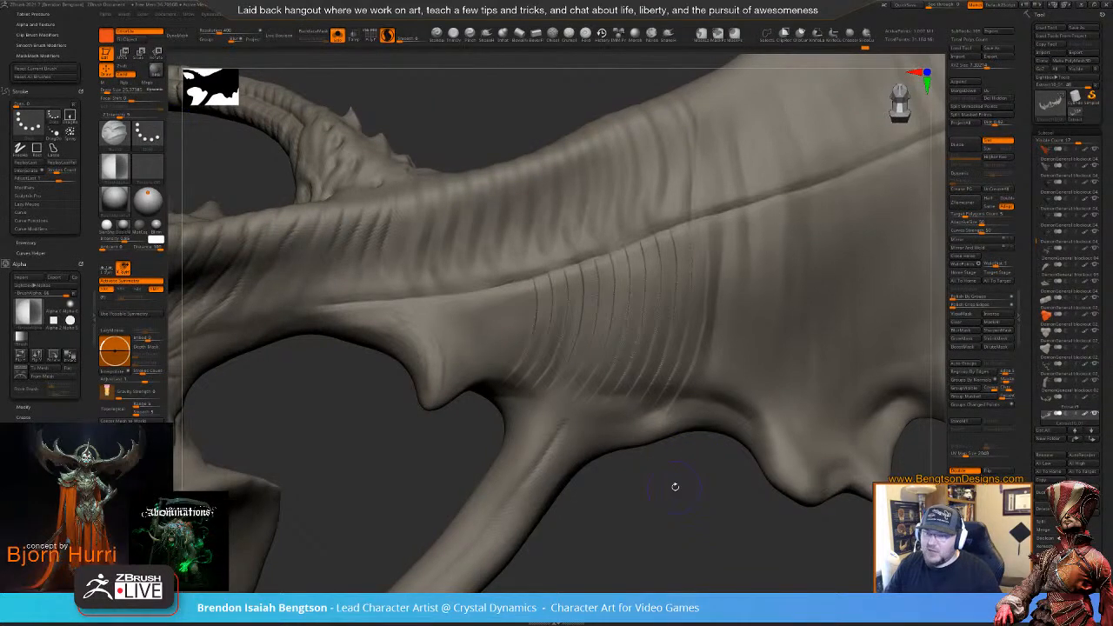
mouse_move(675, 486)
left_mouse_down()
mouse_move(687, 474)
mouse_move(696, 517)
mouse_move(671, 491)
mouse_move(681, 502)
mouse_move(684, 307)
mouse_move(680, 432)
mouse_move(646, 417)
mouse_move(696, 435)
mouse_move(678, 482)
mouse_move(604, 319)
left_mouse_up()
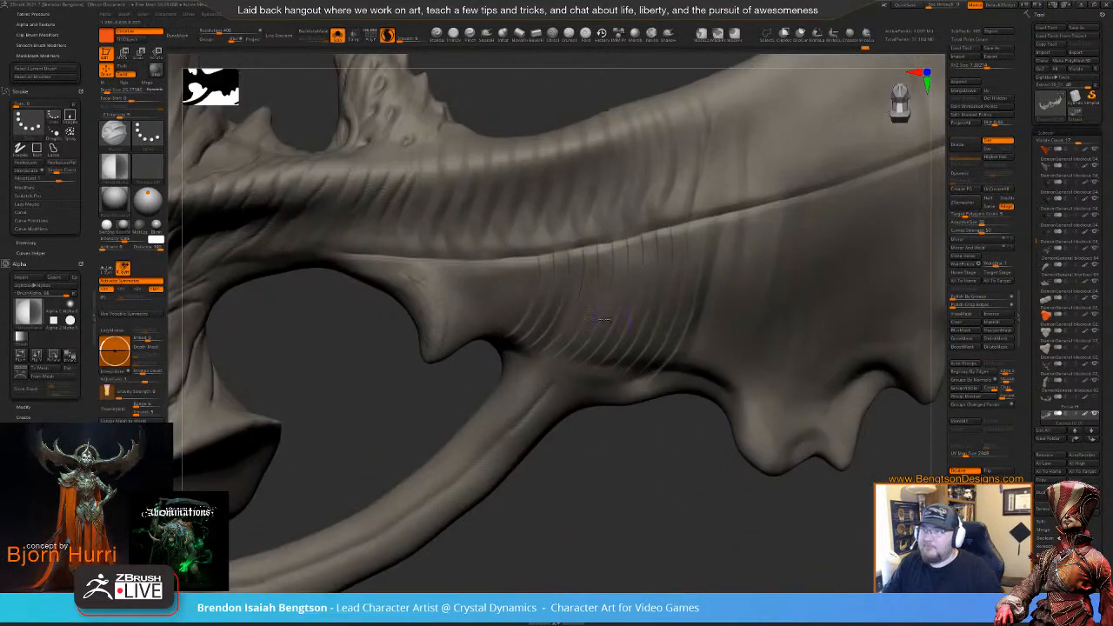
left_click(387, 35)
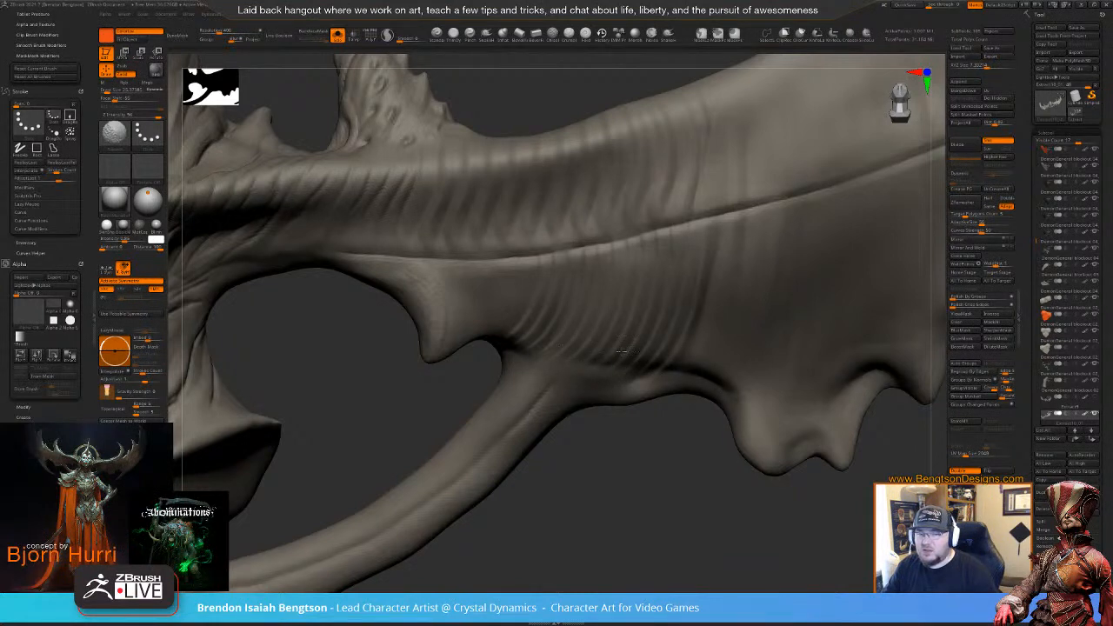
- Bring the whole character back into view and examine how the softened cuts read on the horn's web
mouse_move(625, 506)
left_mouse_down("alt")
mouse_move(629, 368)
mouse_move(649, 413)
mouse_move(648, 360)
mouse_move(637, 398)
left_mouse_up("alt")
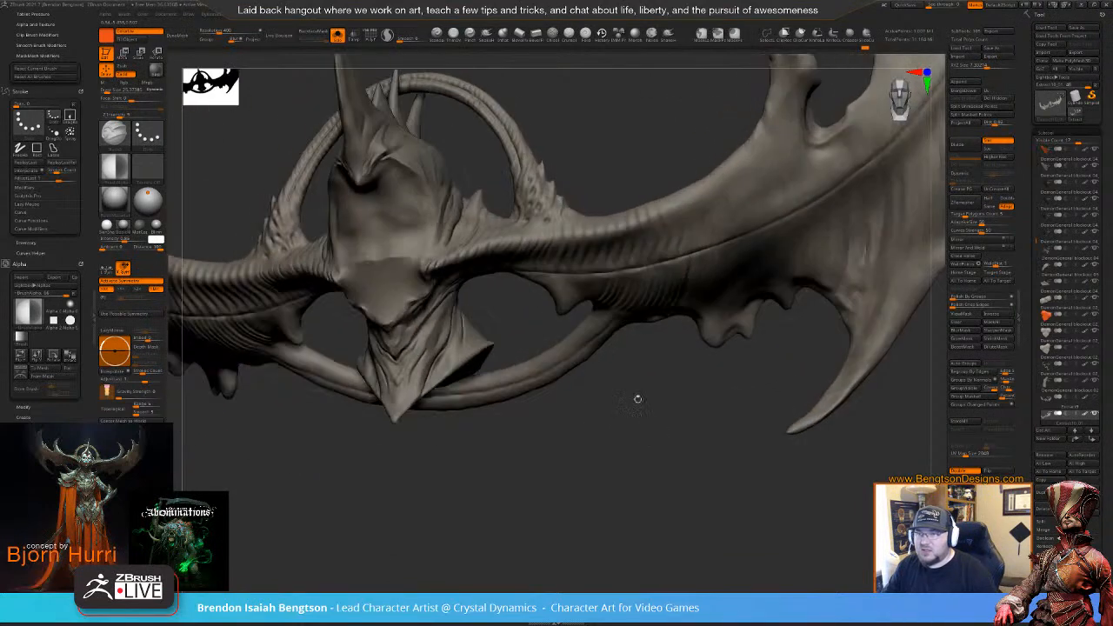
left_click_drag(633, 447, 600, 392, "alt")
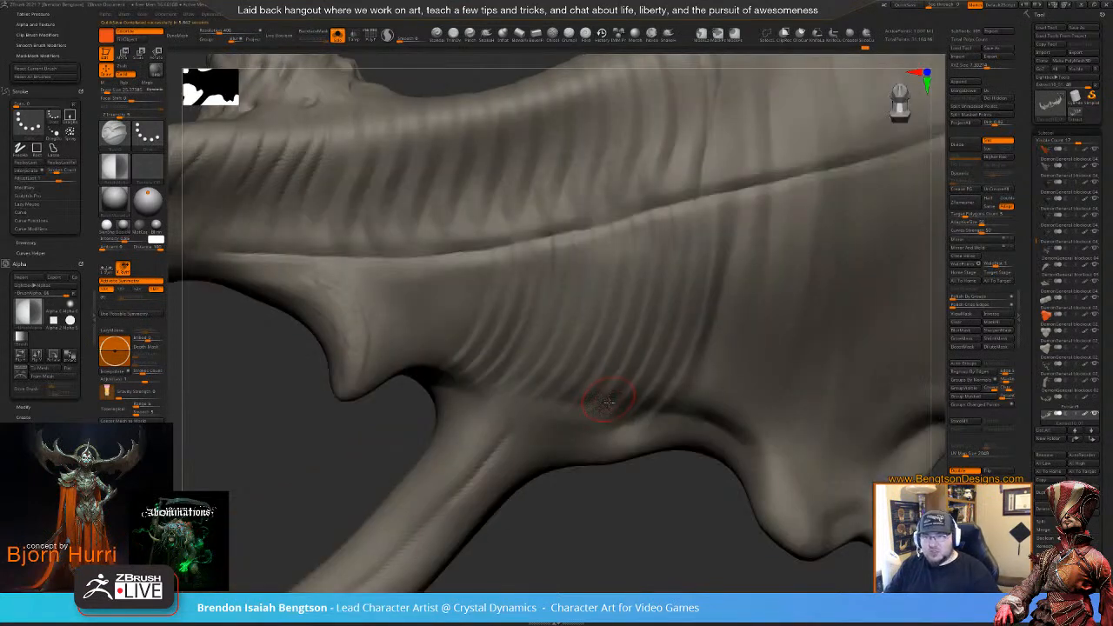
mouse_move(657, 538)
right_mouse_down("ctrl")
mouse_move(644, 356)
mouse_move(648, 443)
mouse_move(639, 424)
right_mouse_up("ctrl")
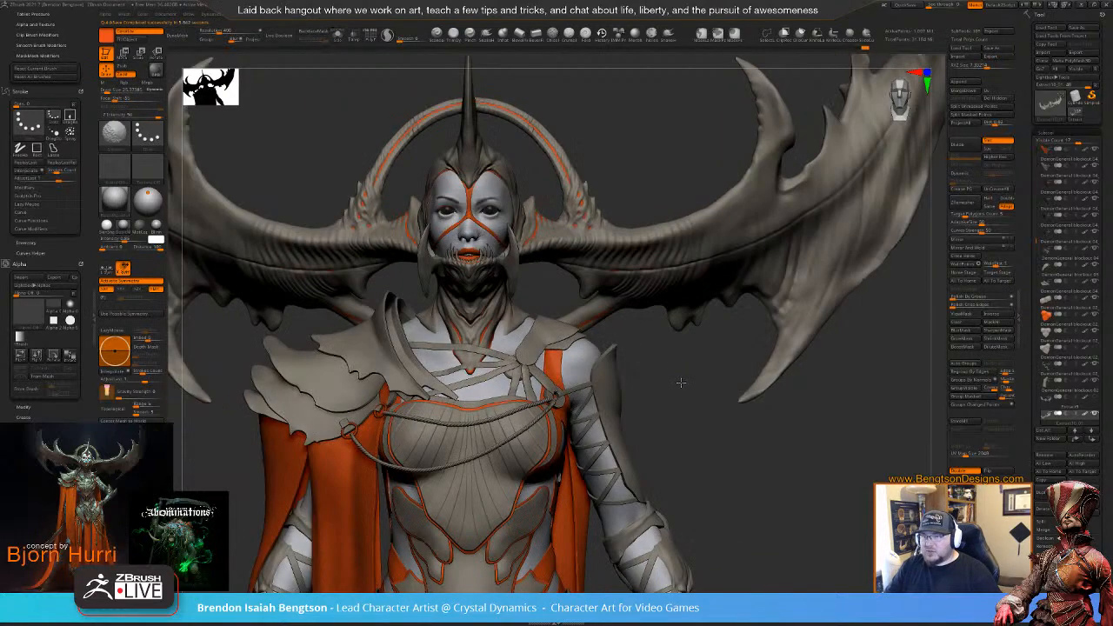
mouse_move(685, 387)
right_mouse_down()
mouse_move(666, 347)
mouse_move(688, 467)
mouse_move(635, 456)
mouse_move(629, 418)
right_mouse_up()
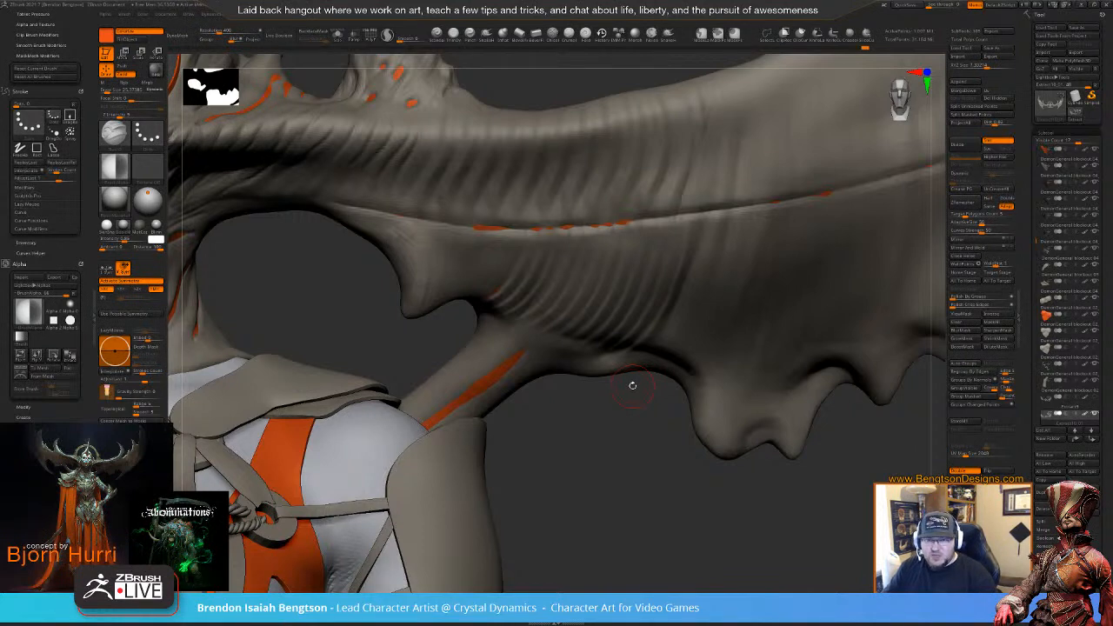
- Undo the interpolated cuts and try soft grooves down the horn's web with the Standard brush, adjusting its draw size
right_click_drag(647, 451, 628, 432)
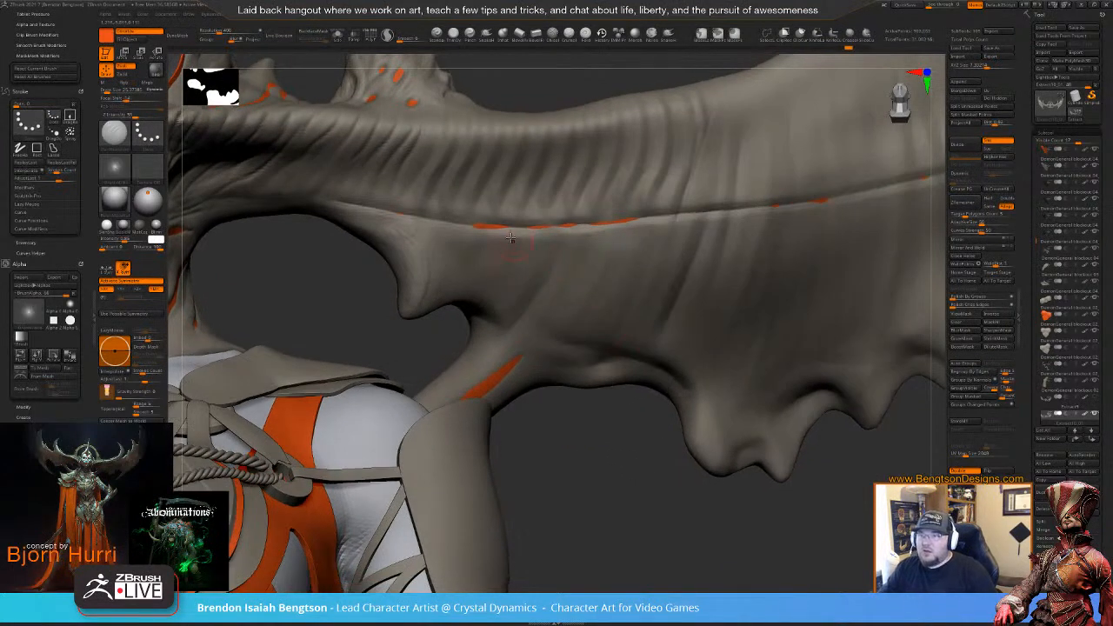
left_click(438, 35)
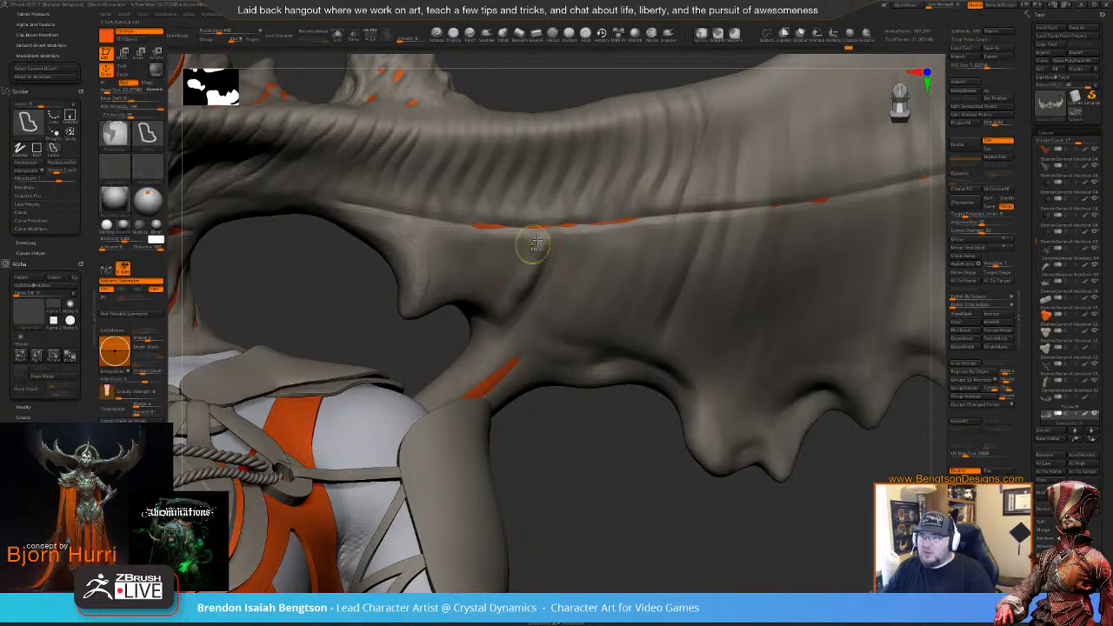
key("space")
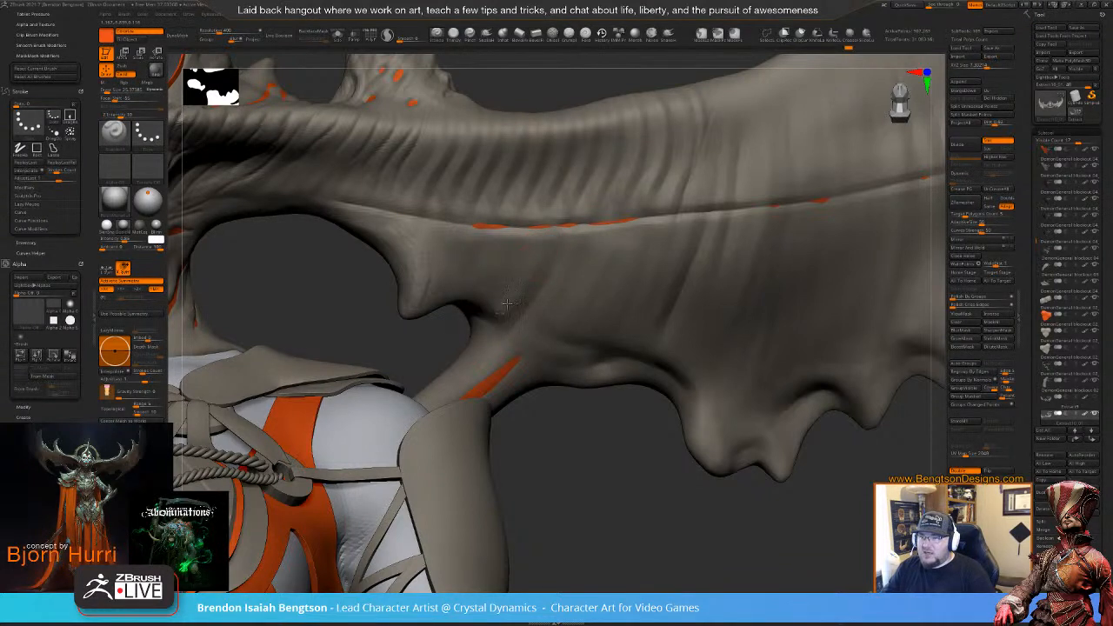
left_click_drag(564, 441, 587, 471)
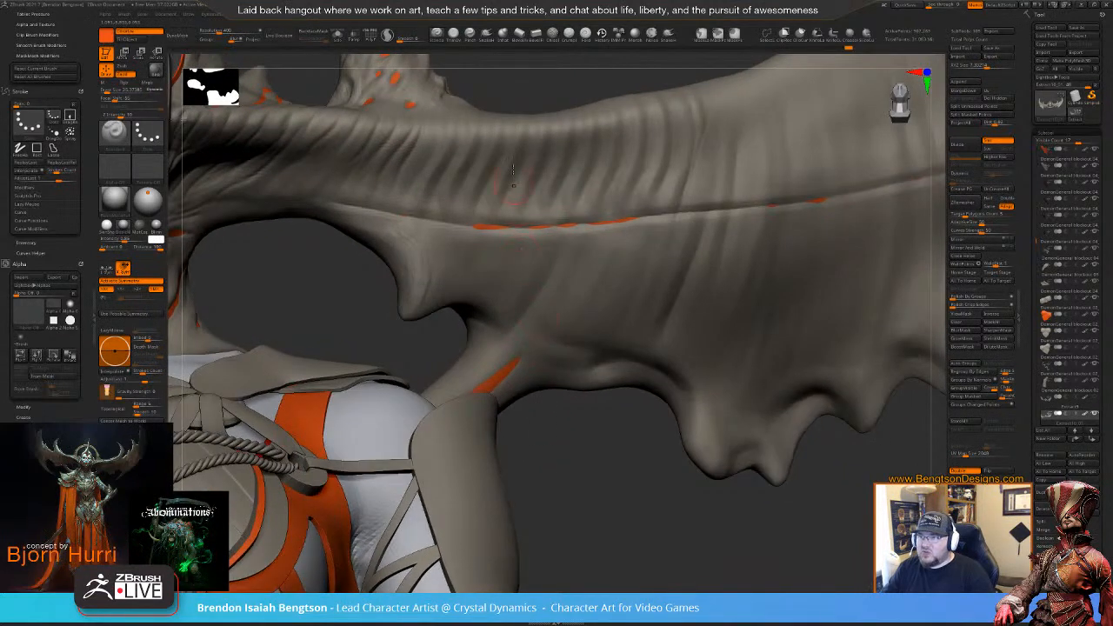
key("space")
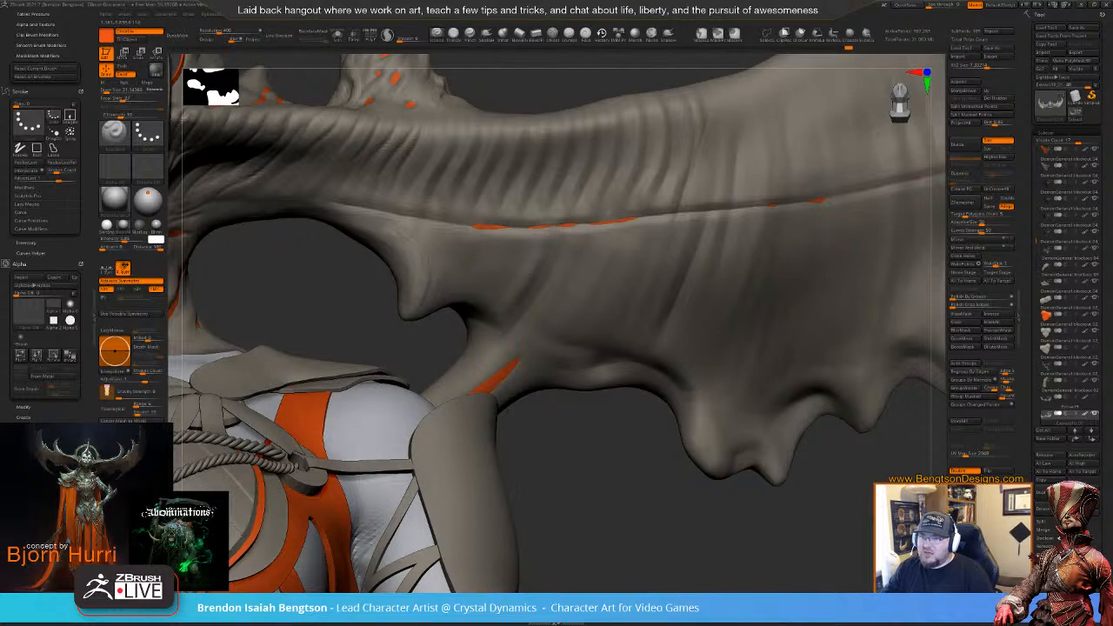
left_click_drag(561, 438, 616, 261)
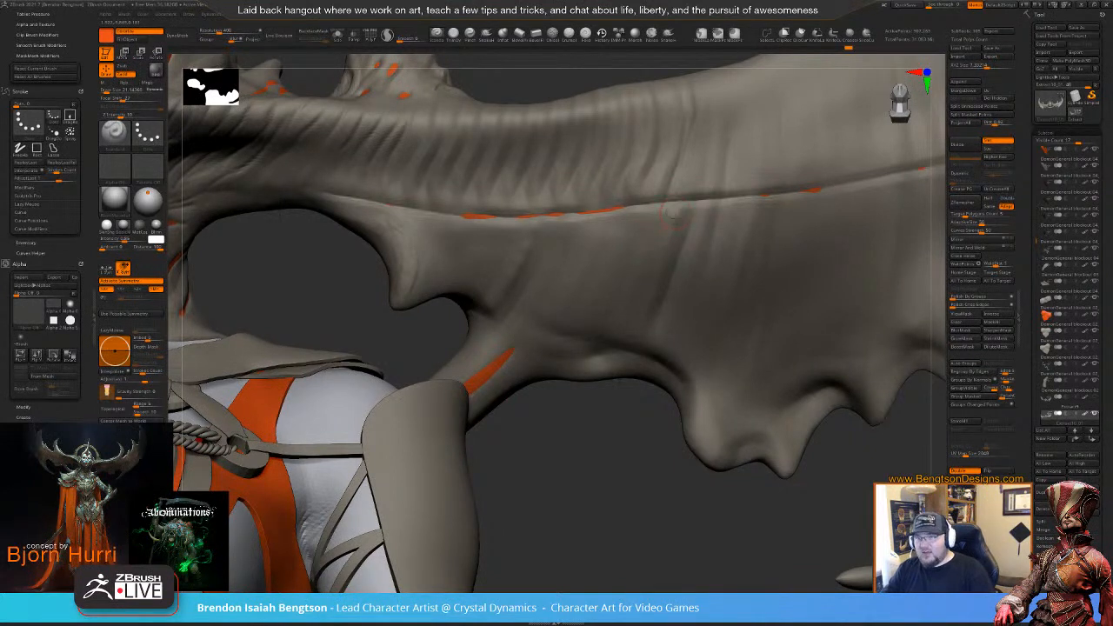
- Try to interpolate between the last two grooves on the horn's web
left_click_drag(586, 451, 609, 439)
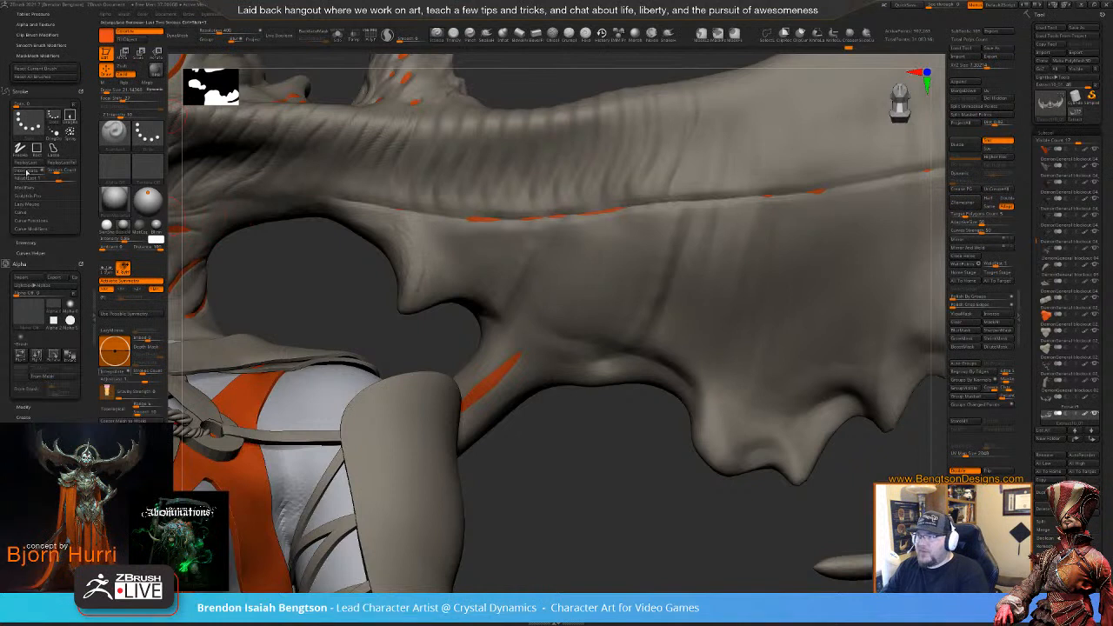
left_click(27, 172)
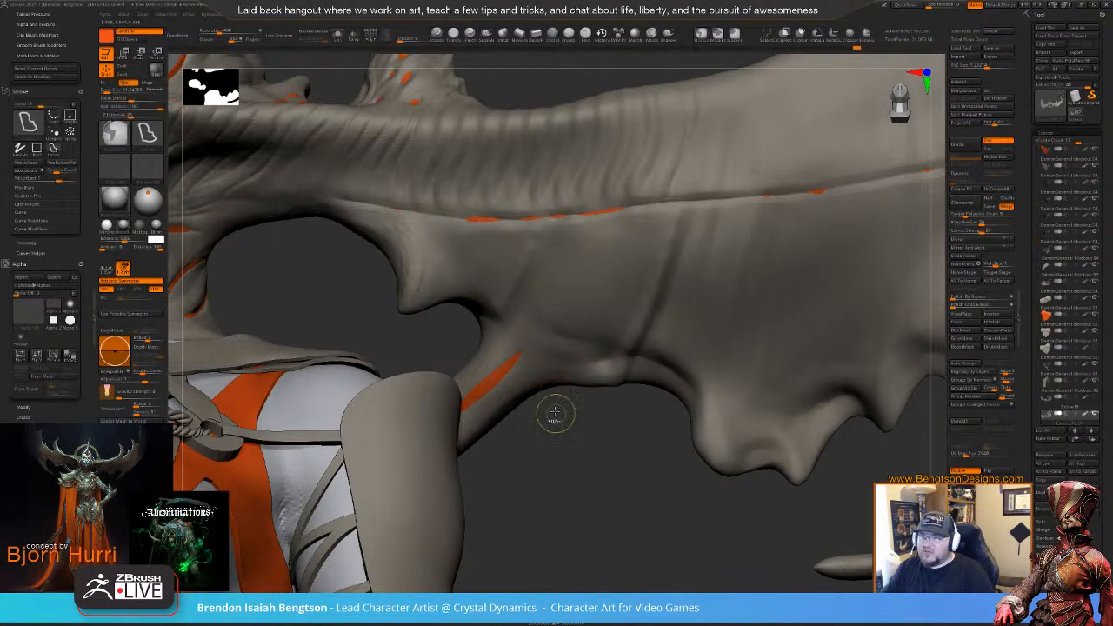
left_click_drag(561, 450, 532, 268)
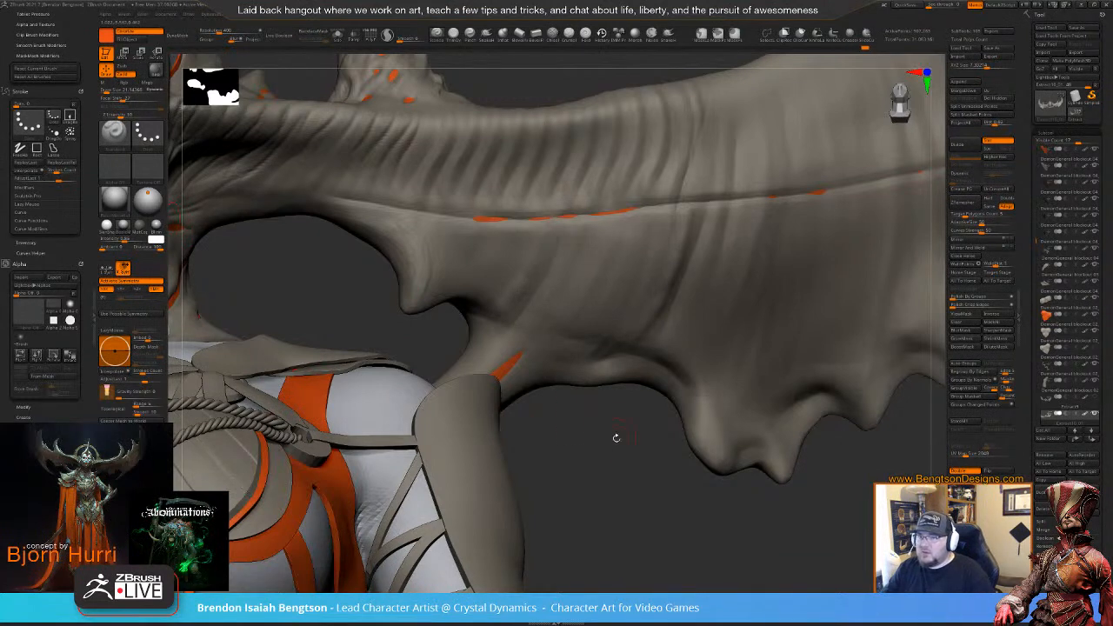
left_click_drag(623, 434, 601, 423)
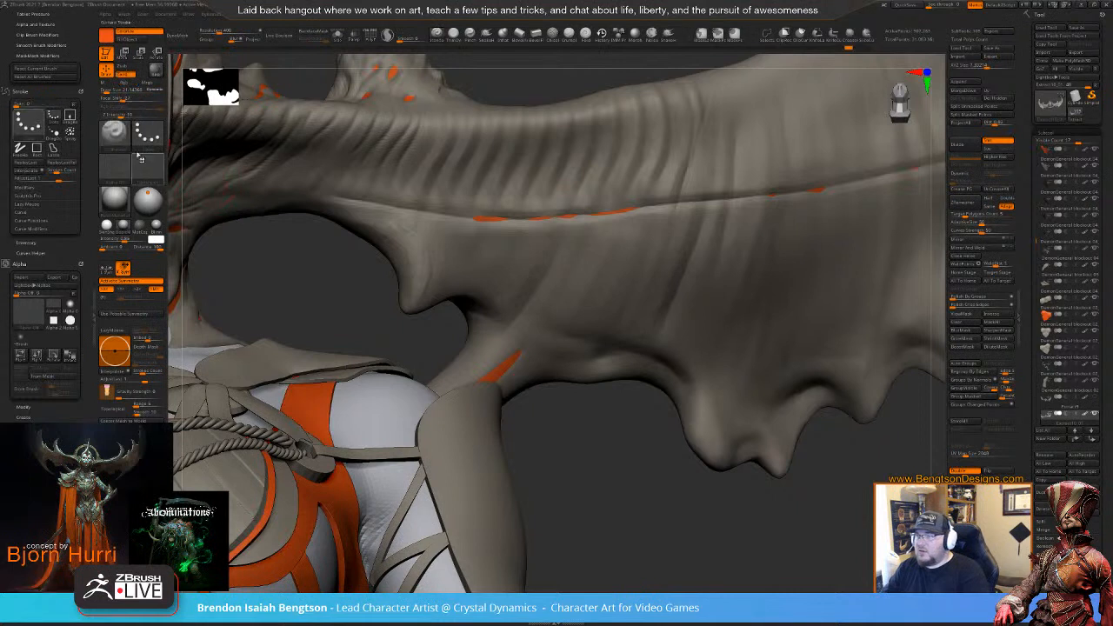
- Deepen the crack line with the Dam Standard brush toward the horn's outer end, exposing more of the orange core
key("space")
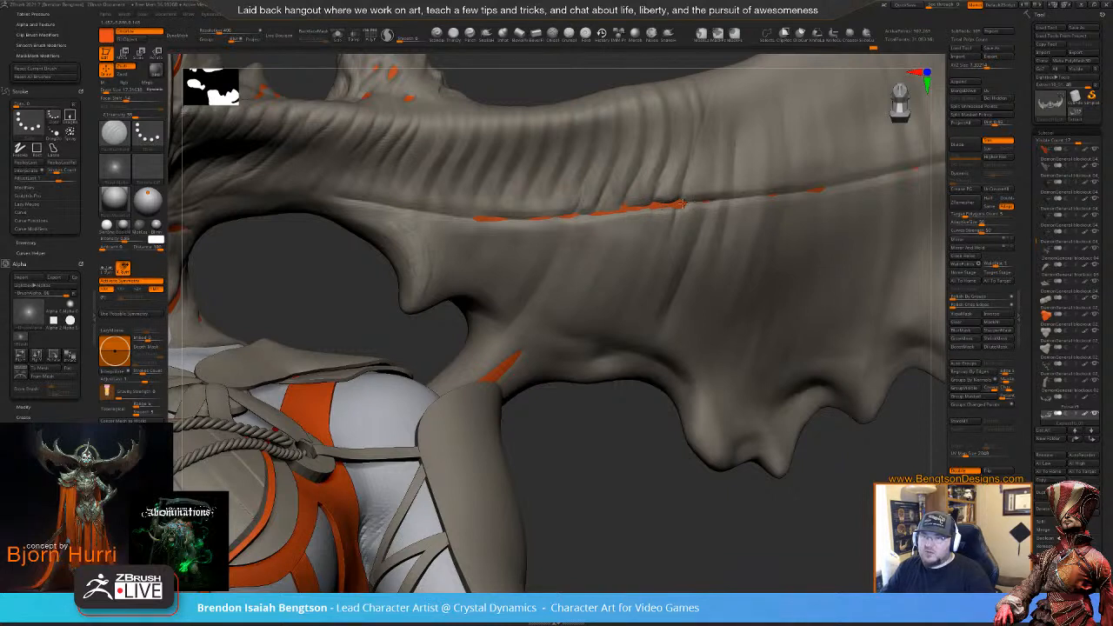
left_click_drag(686, 205, 774, 195)
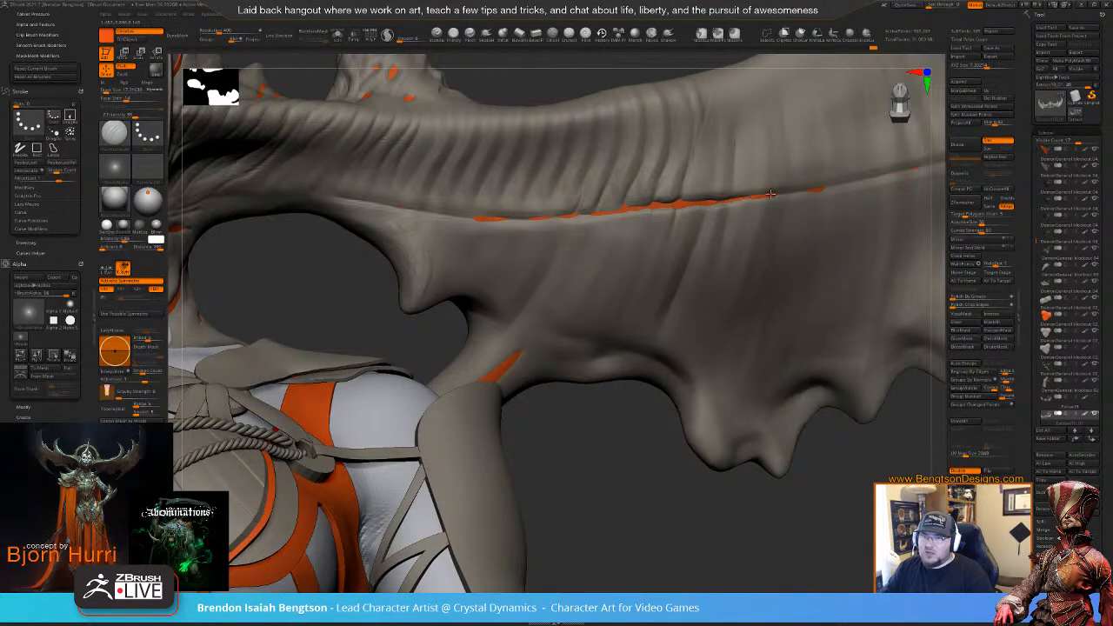
left_click_drag(617, 458, 626, 390)
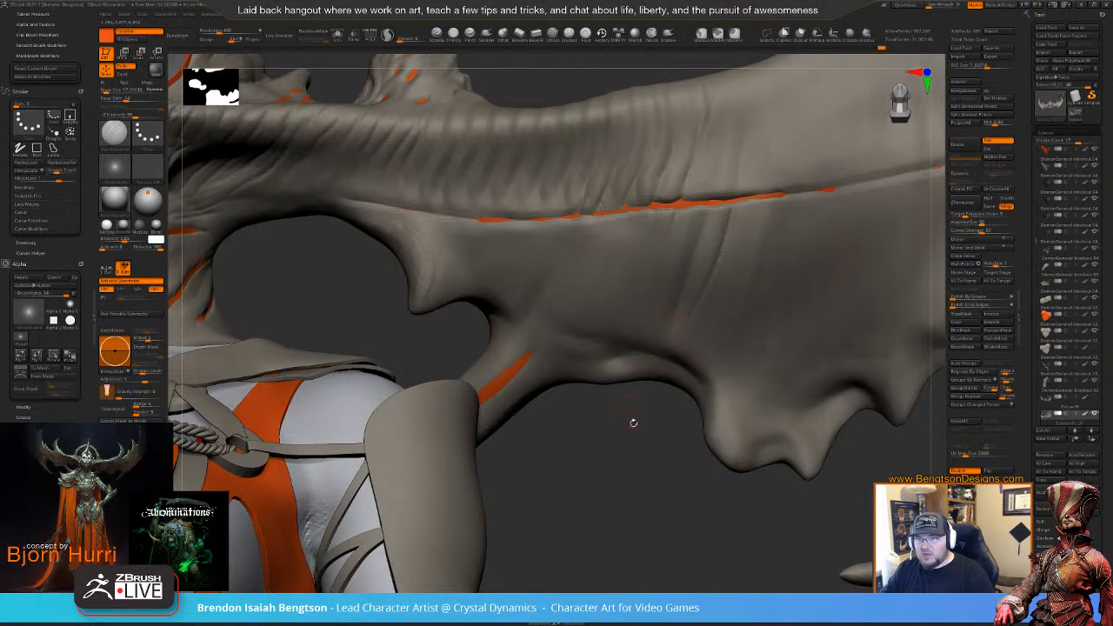
- Carve a curved wrinkle down the web from below the deepened crack toward the horn's lower edge
left_click_drag(633, 422, 640, 387)
left_click_drag(687, 278, 653, 347)
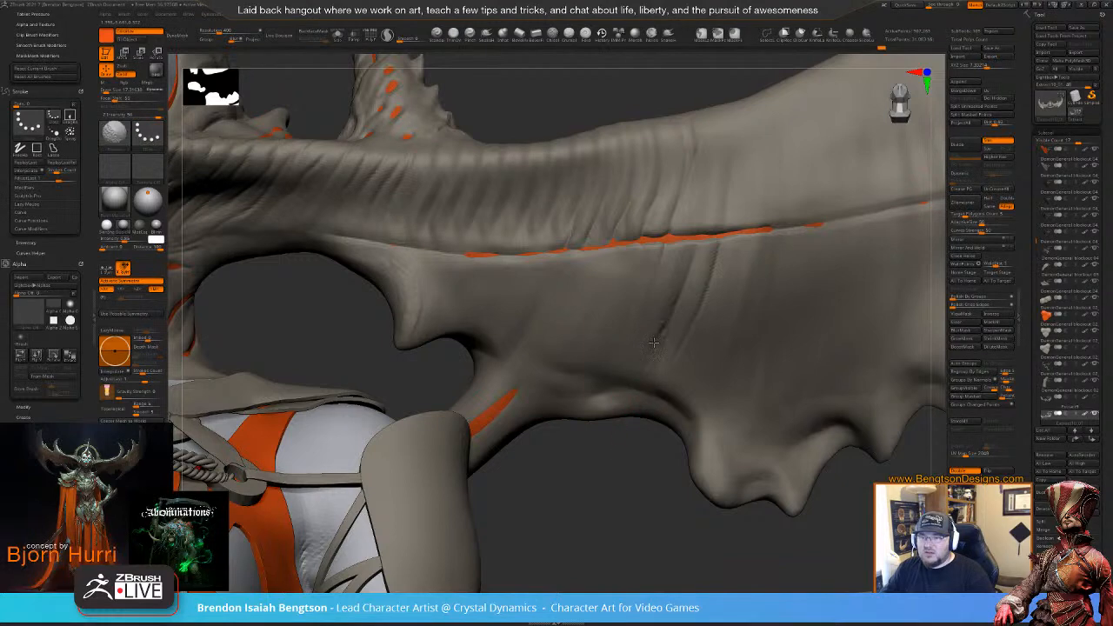
left_click_drag(618, 433, 621, 388, "alt")
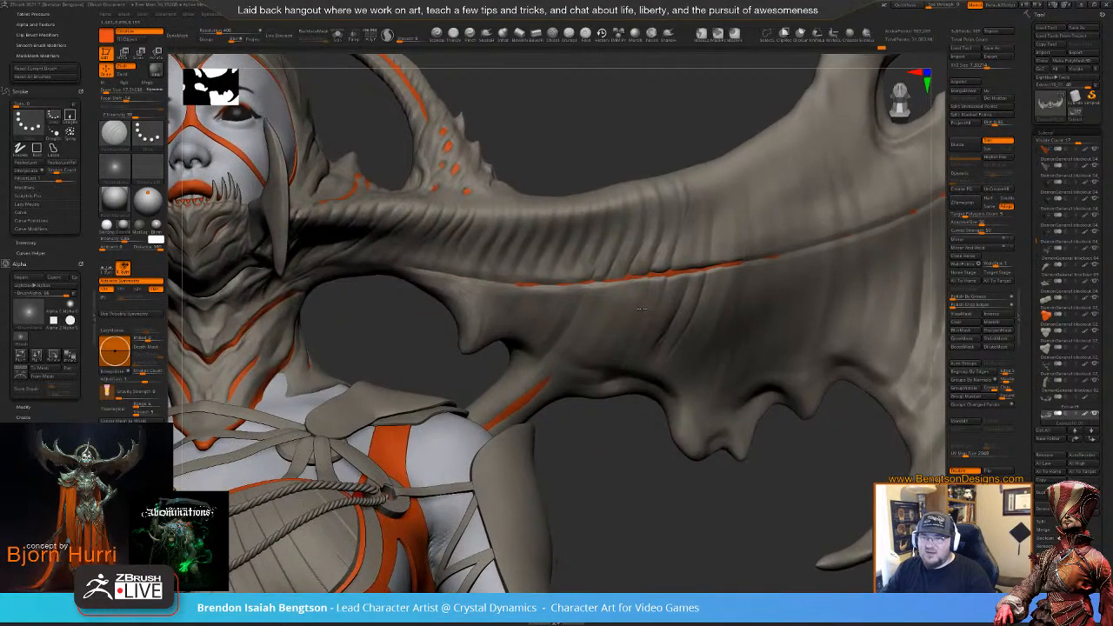
- Adjust the Dam Standard draw size, carve slashes below the crack that expose the orange core, and undo the last stroke
left_click_drag(634, 447, 619, 439)
key("space")
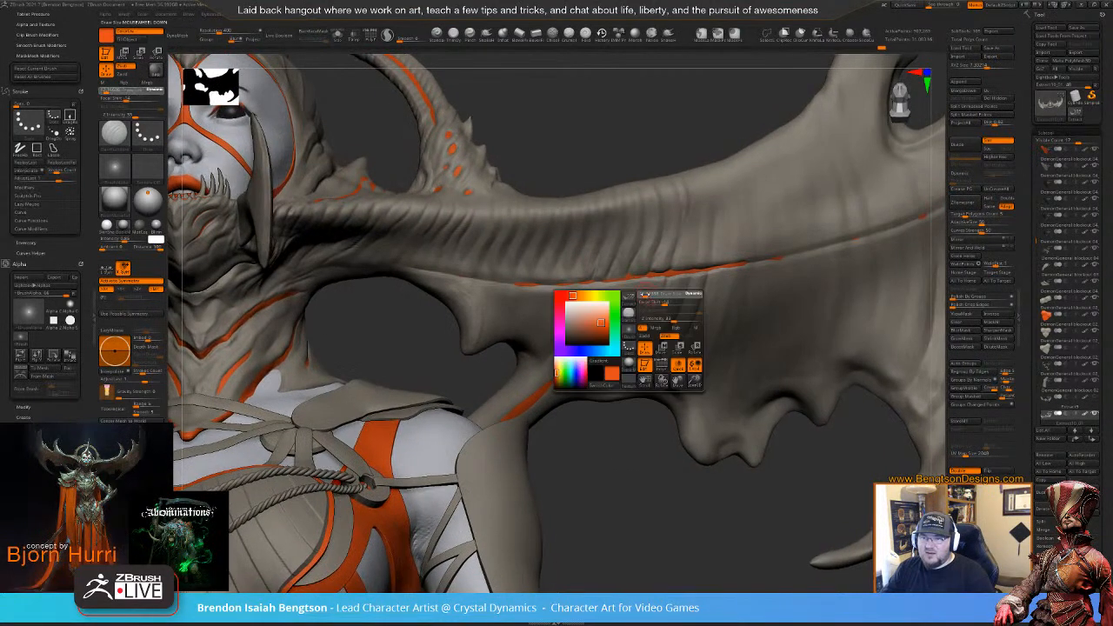
left_click_drag(645, 295, 642, 295)
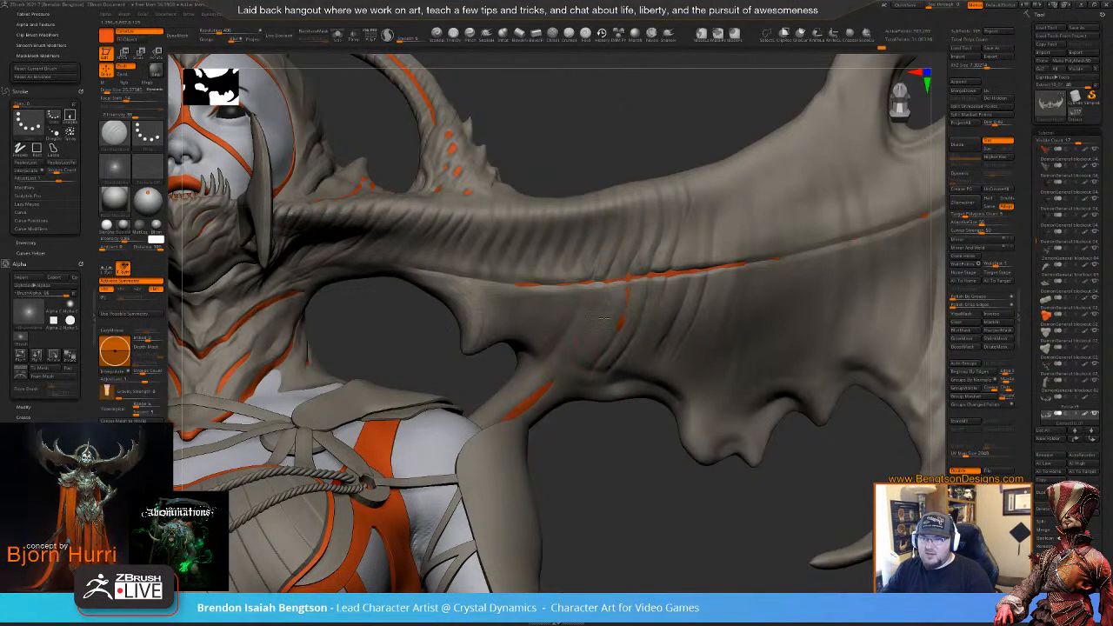
mouse_move(608, 307)
left_mouse_down()
mouse_move(598, 332)
mouse_move(575, 315)
left_mouse_up()
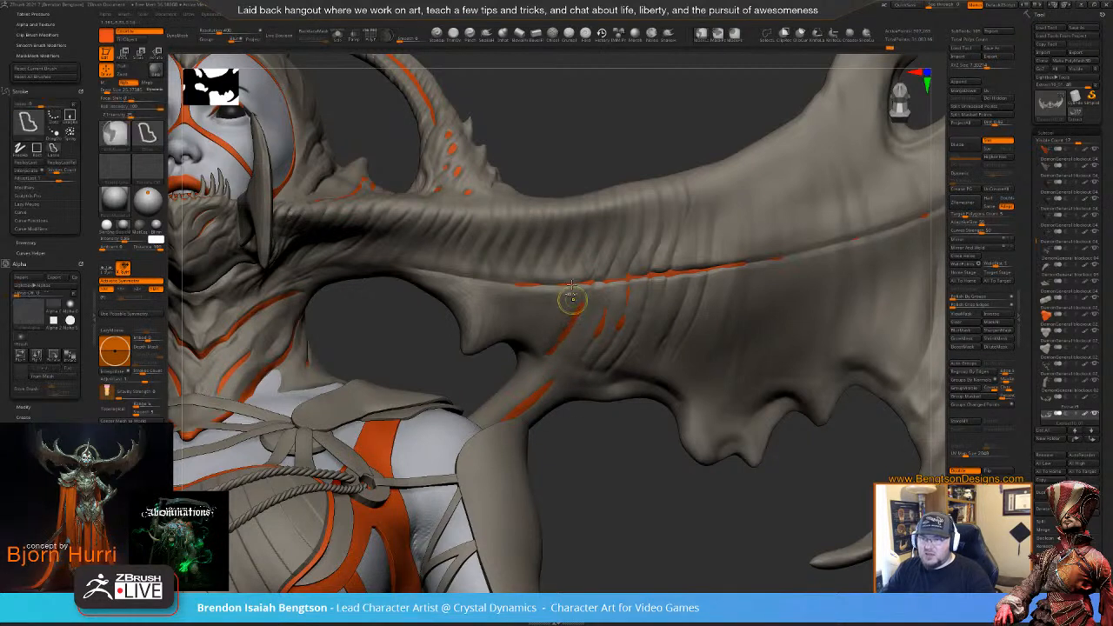
key("ctrl+z")
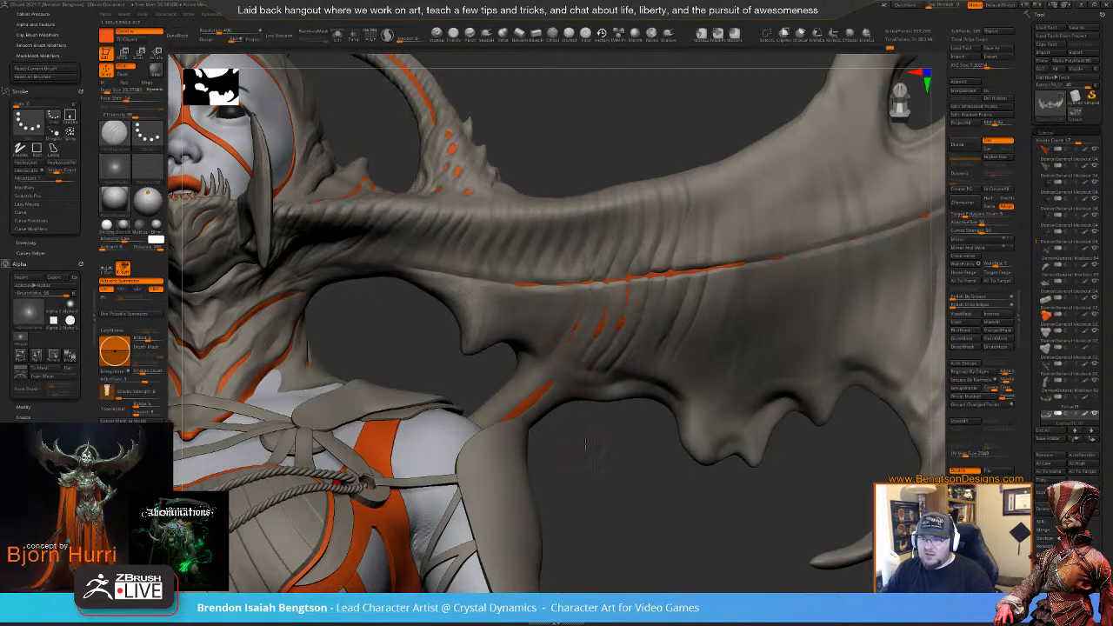
- Select the orange core and push it back behind the web's slashes with the Move Topological brush
left_click(596, 325, "alt")
key("b")
key("m")
key("t")
key("space")
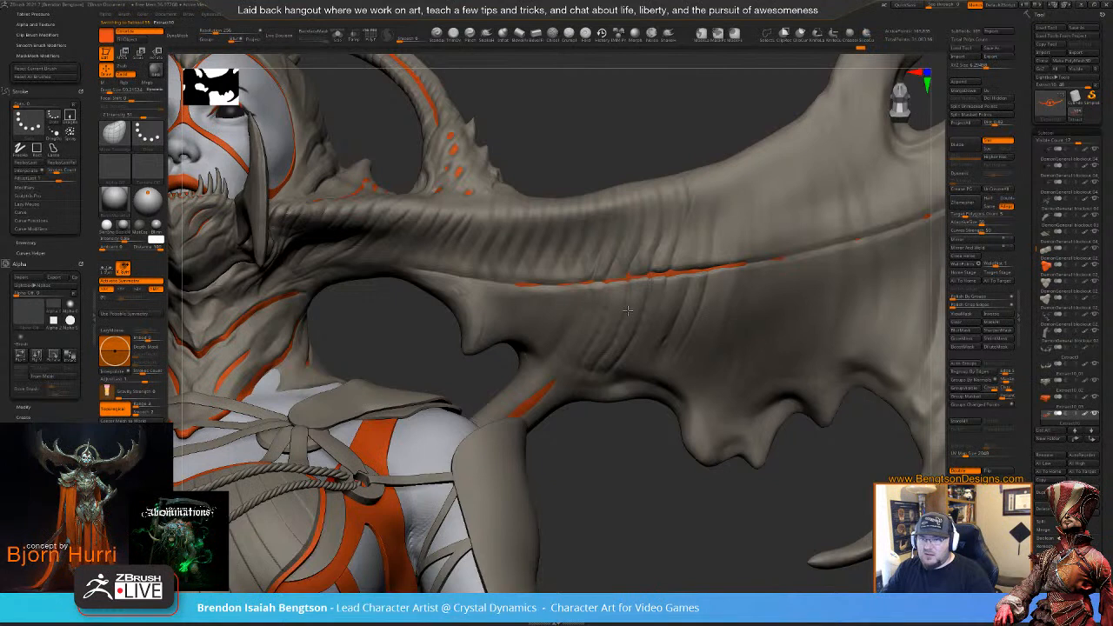
- Reselect the horn and carve several curved grooves from the crack down its web with a resized Dam Standard brush
left_click(634, 340, "alt")
key("b")
key("d")
key("s")
key("space")
left_click_drag(642, 297, 633, 295)
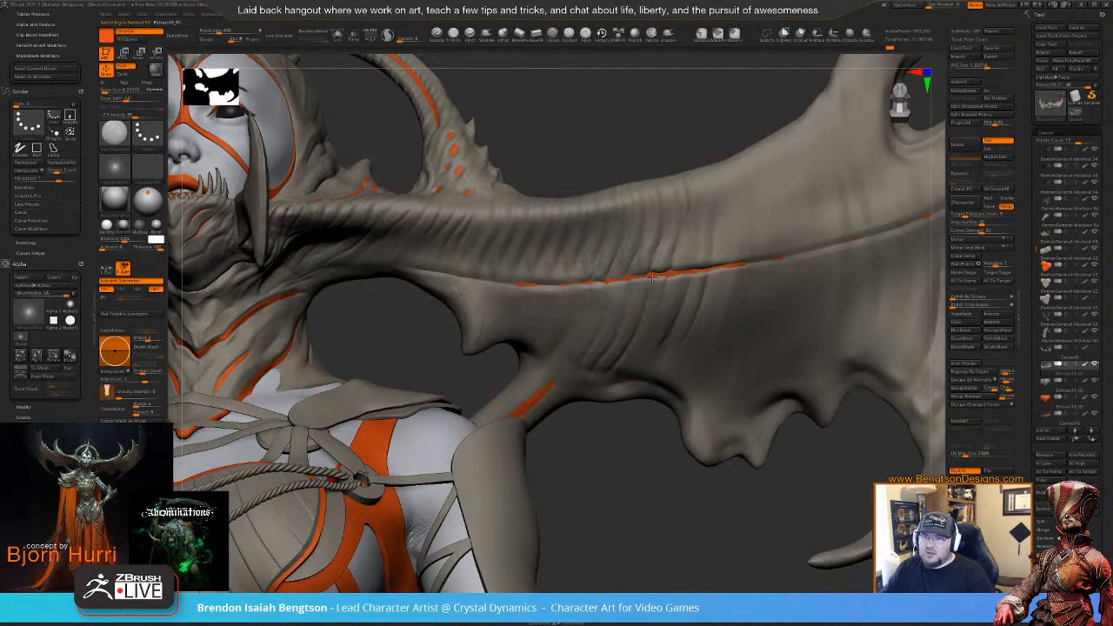
key("space")
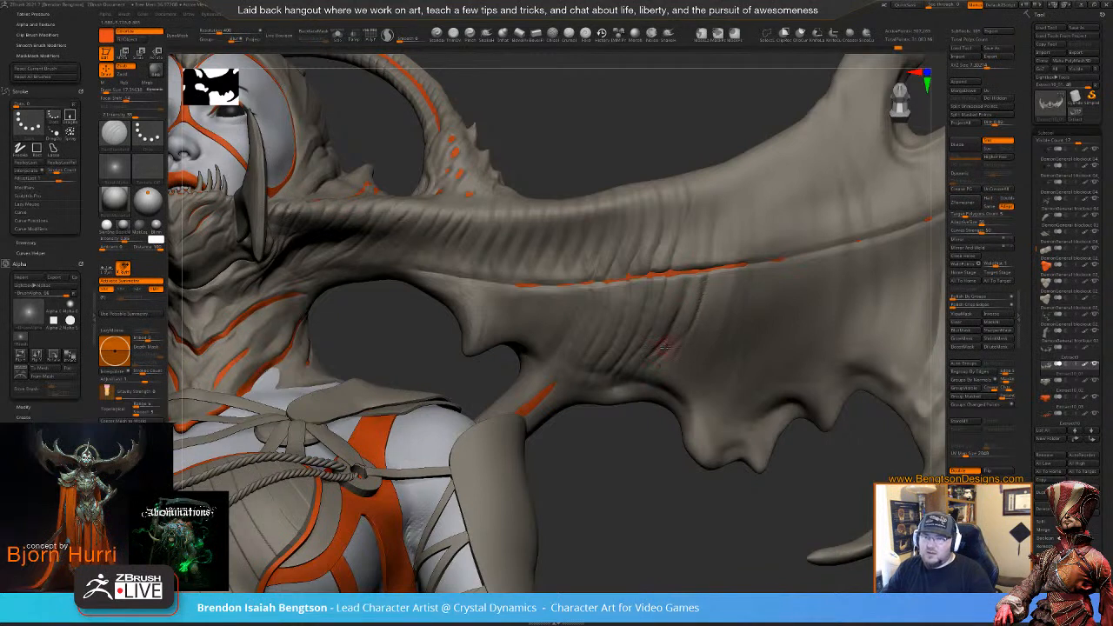
- Carve a thin cut from the crack toward the strut beside the notch, exposing spots of the orange core
right_click_drag(654, 359, 602, 297)
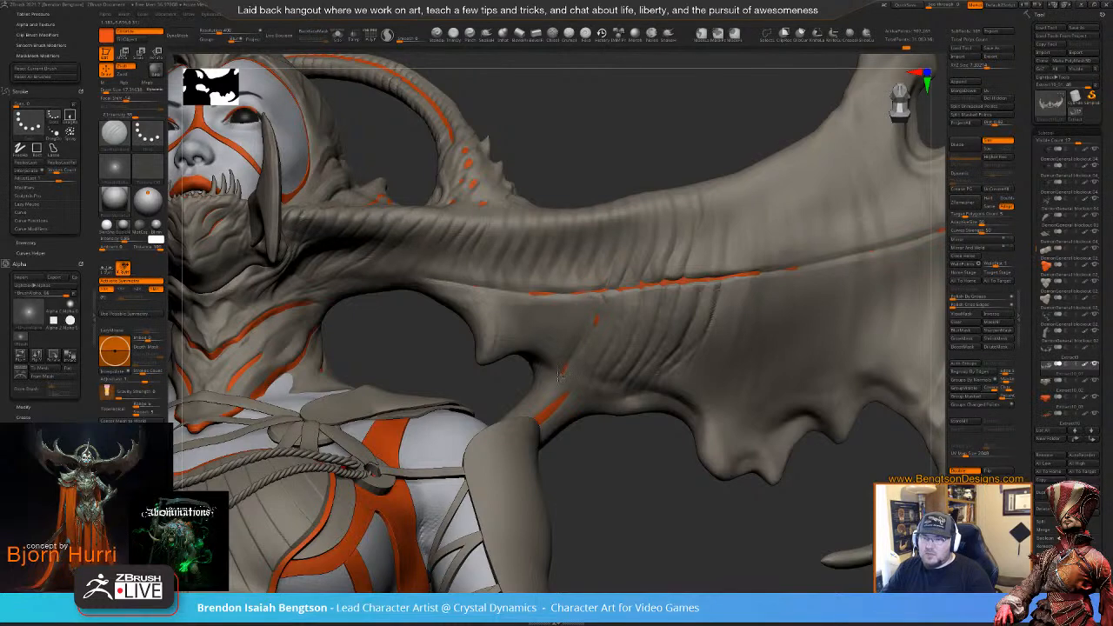
right_click_drag(604, 460, 640, 329)
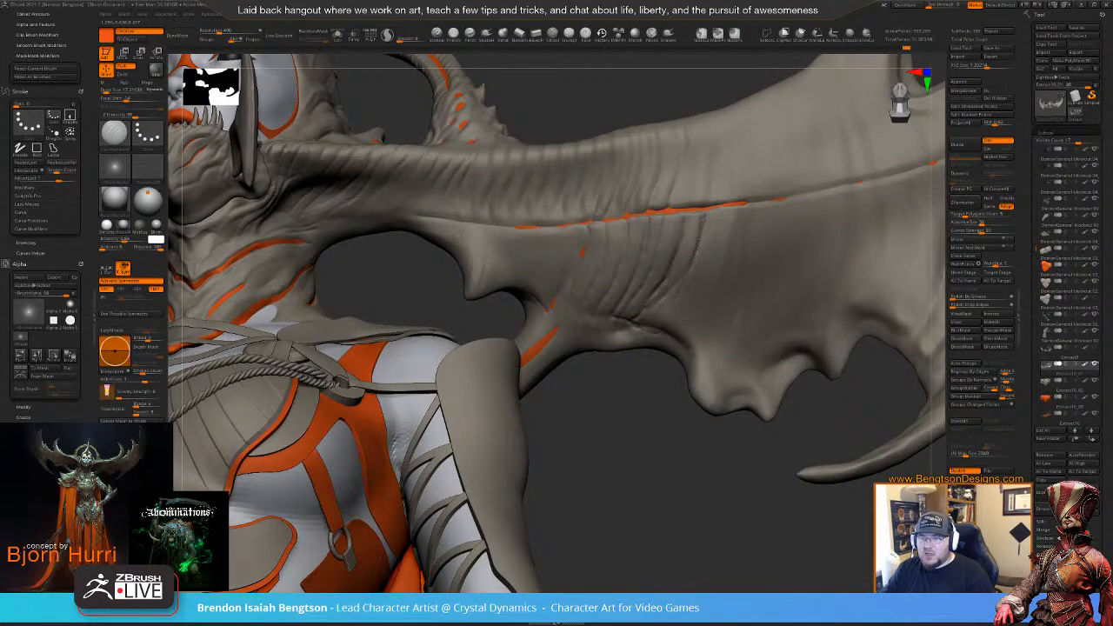
mouse_move(630, 425)
right_mouse_down()
mouse_move(629, 409)
mouse_move(639, 448)
mouse_move(643, 330)
right_mouse_up()
- Resize the brush and touch up the thin cut around the orange spot between the horn's crack and the strut
key("space")
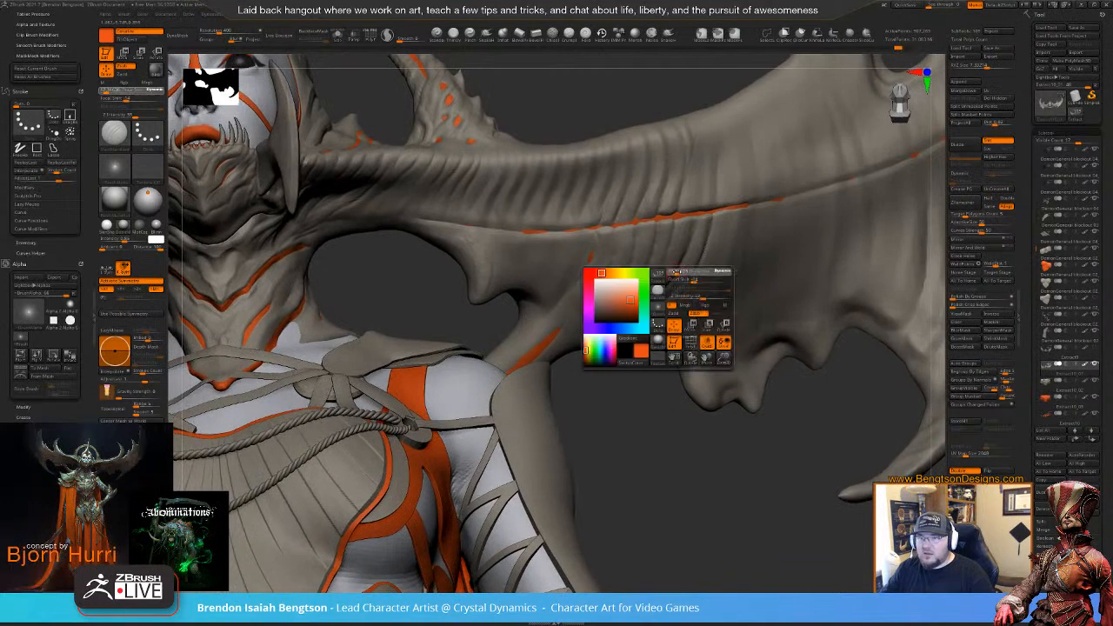
key("space")
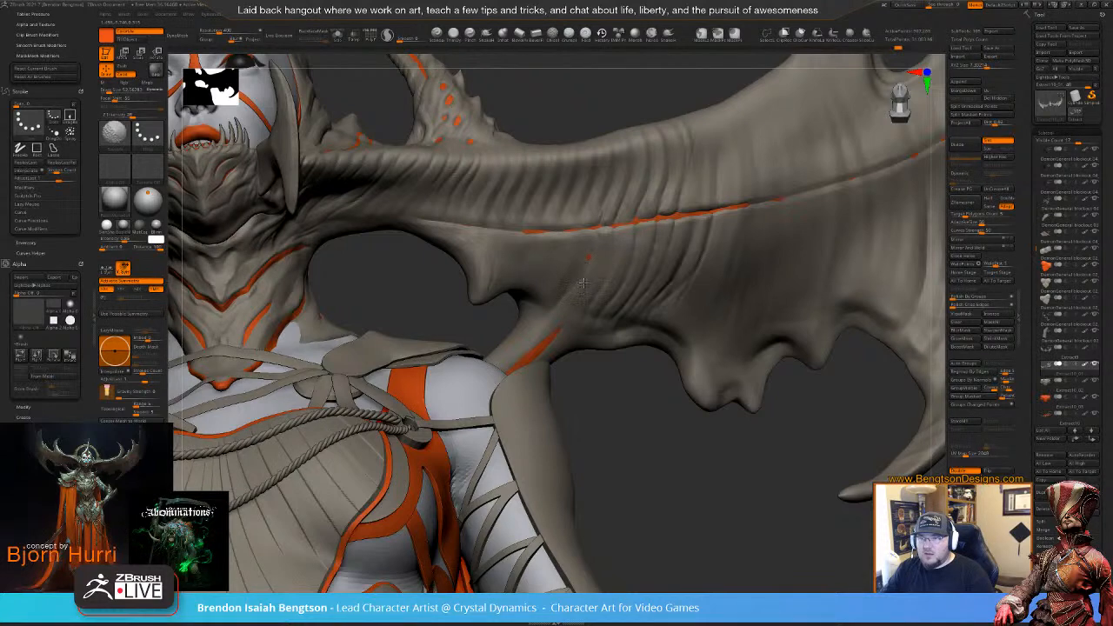
right_click_drag(588, 331, 593, 251, "shift")
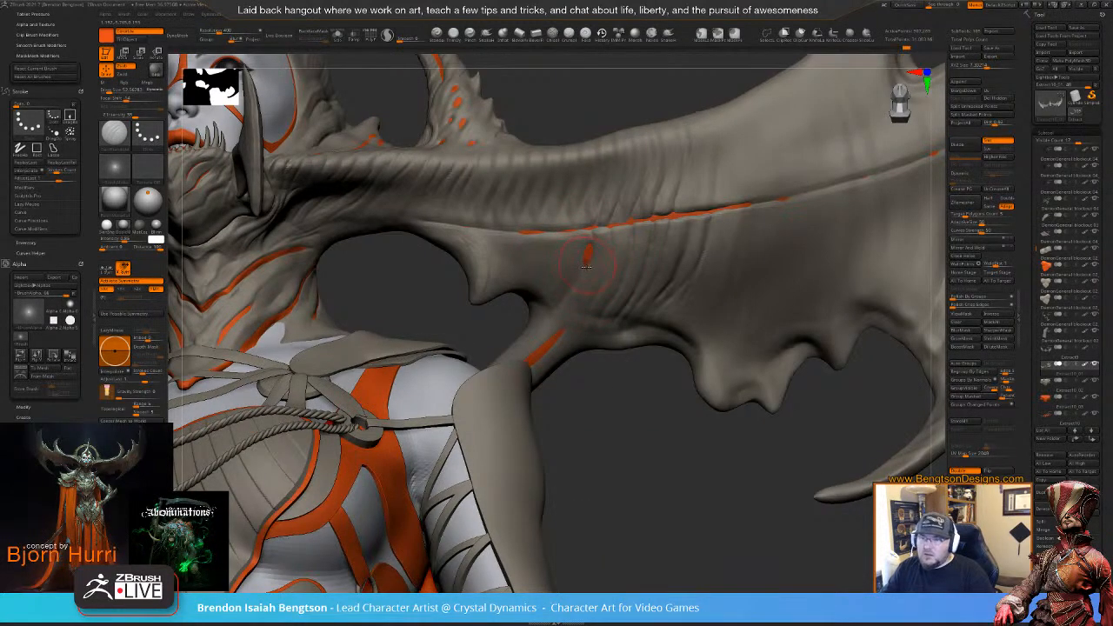
key("space")
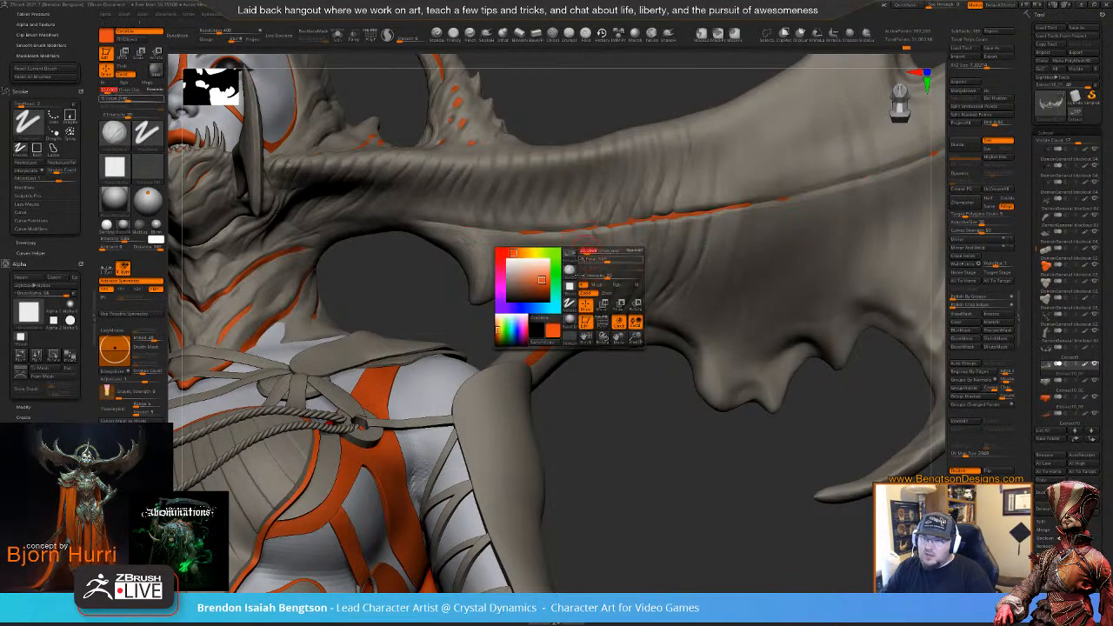
mouse_move(613, 428)
left_mouse_down("alt")
mouse_move(634, 467)
mouse_move(660, 467)
left_mouse_up("alt")
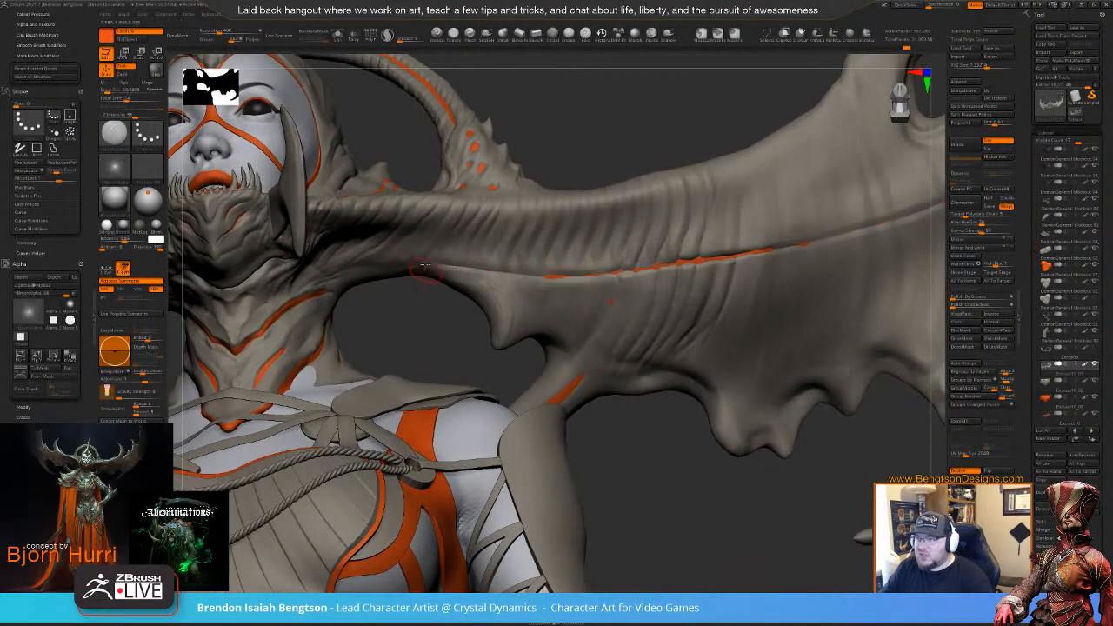
- Extend the crack along the horn's underside above the large opening toward the neck with a resized Dam Standard brush, and undo the last stroke
right_click_drag(384, 255, 363, 268)
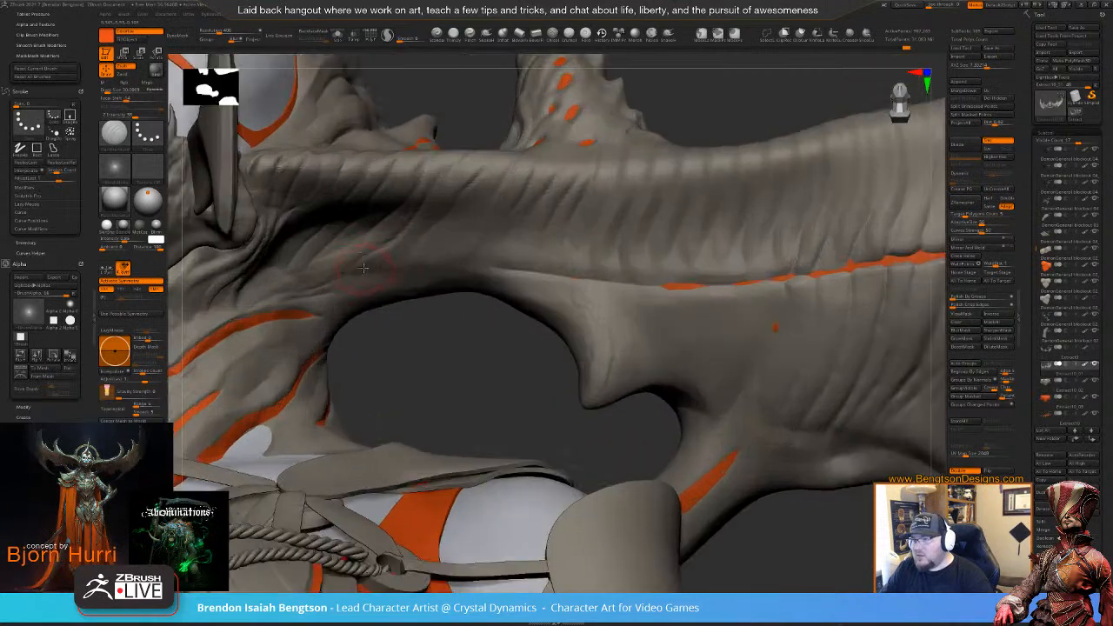
key("space")
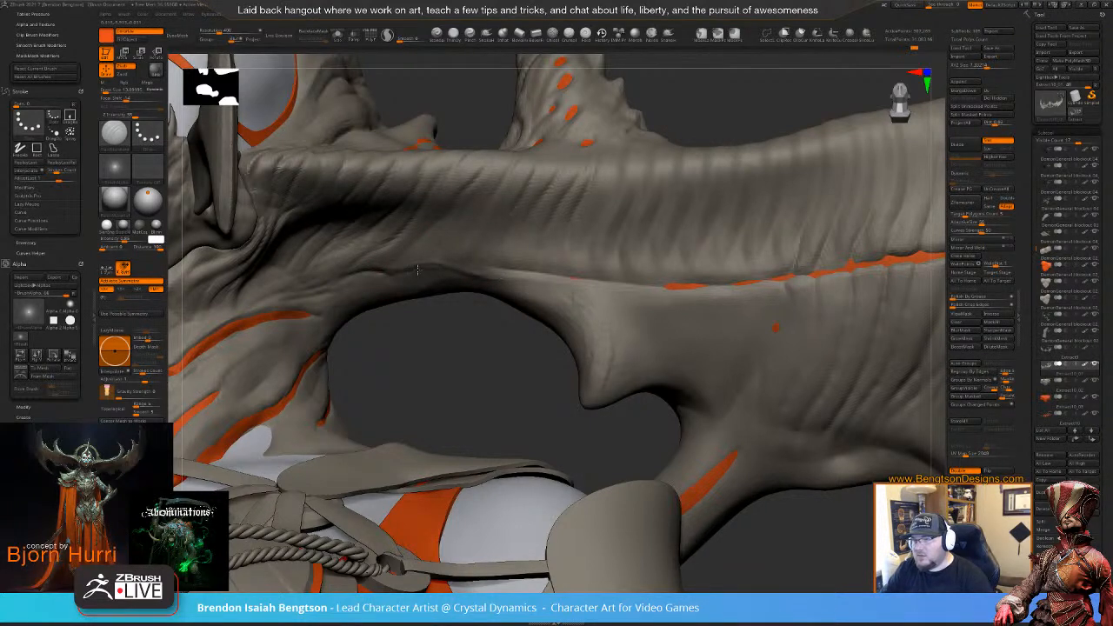
key("space")
mouse_move(410, 279)
left_mouse_down()
mouse_move(442, 274)
mouse_move(401, 279)
mouse_move(435, 276)
mouse_move(412, 283)
left_mouse_up()
key("ctrl+z")
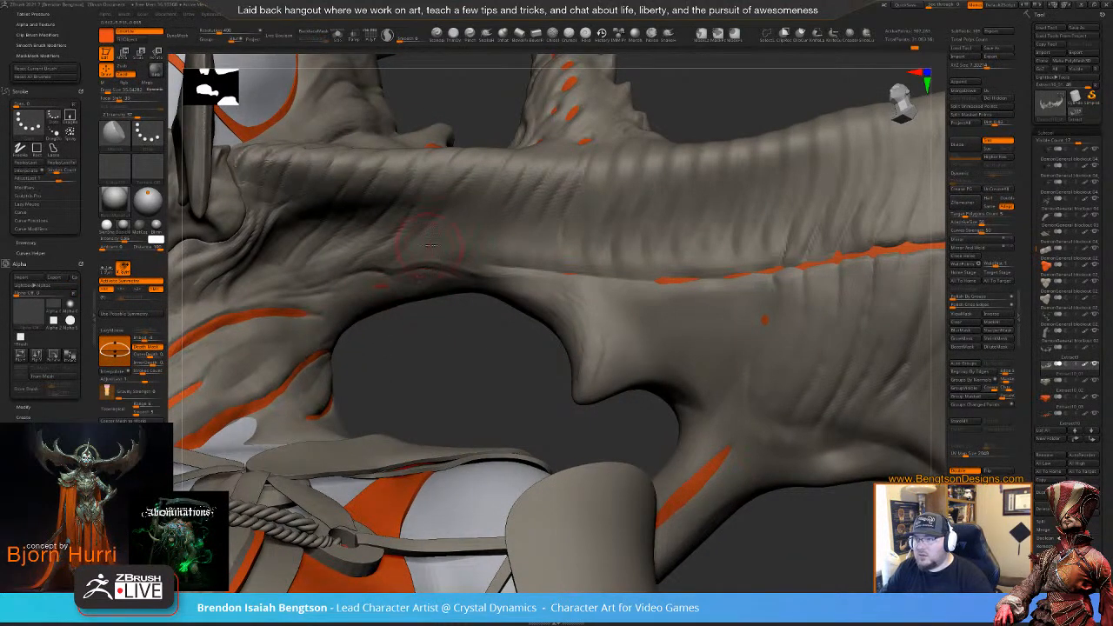
- Adjust the horn surface around the extended crack with a resized Move Topological brush, covering the stray orange spot at its end
key("space")
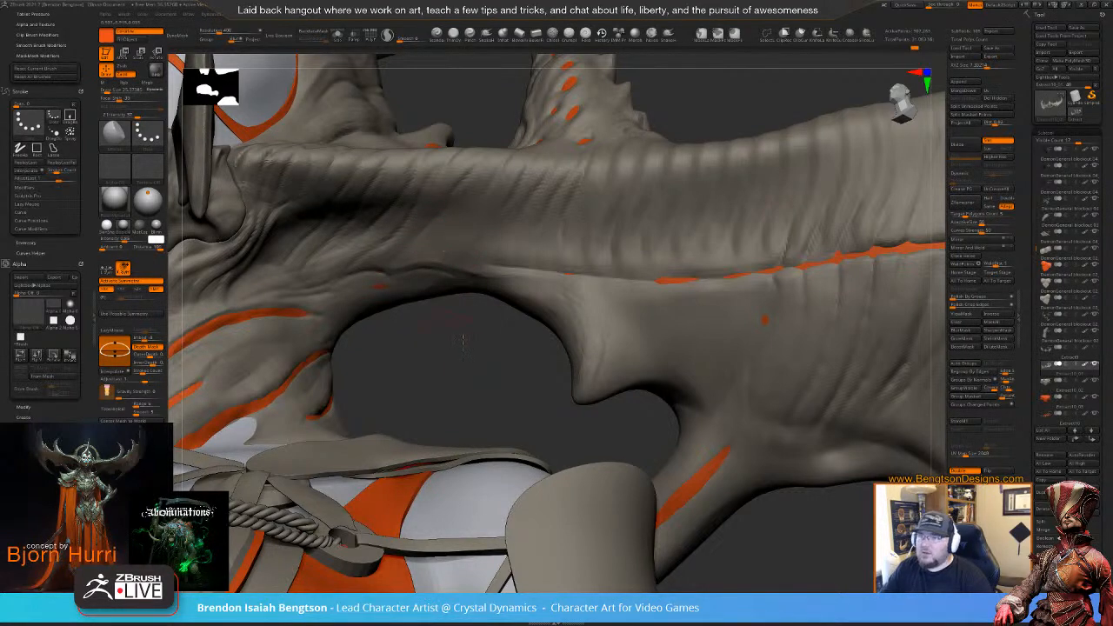
left_click_drag(462, 341, 485, 206)
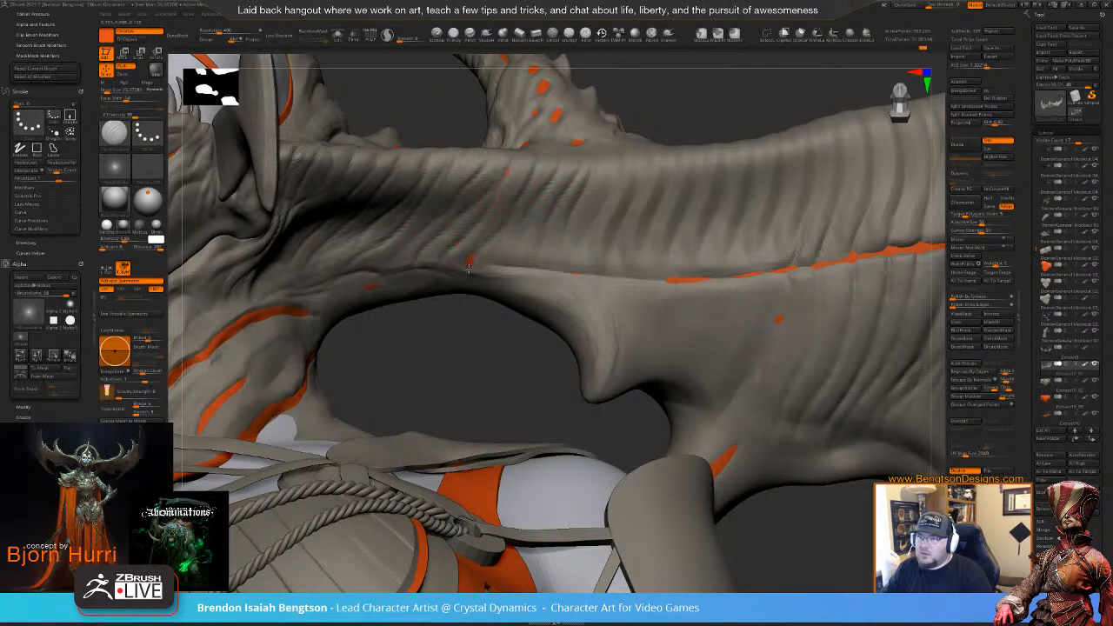
key("b")
key("m")
key("t")
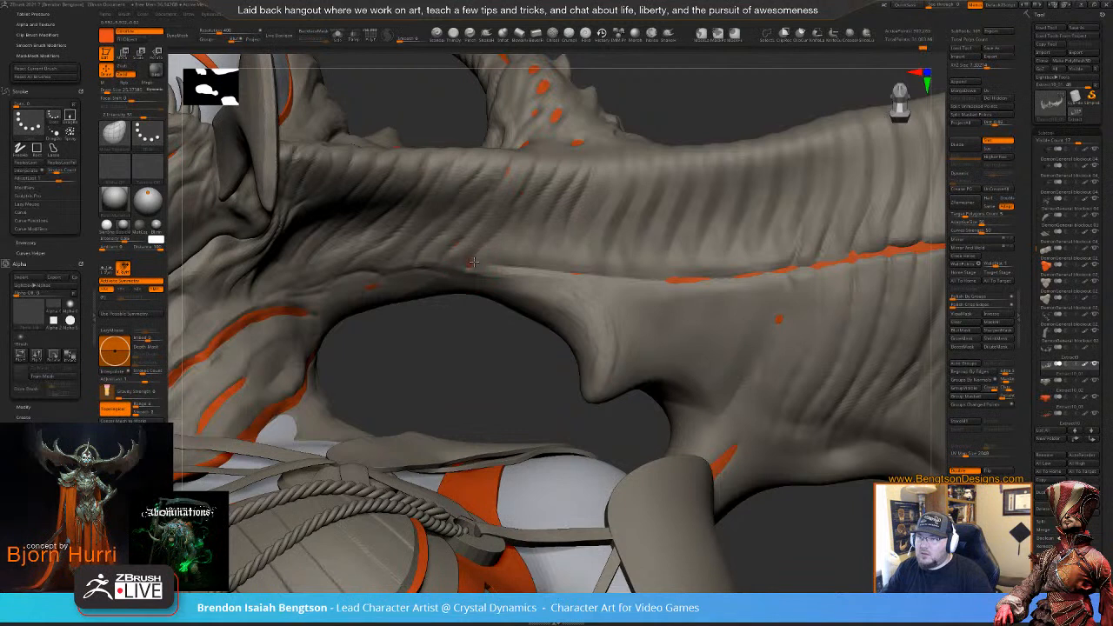
key("space")
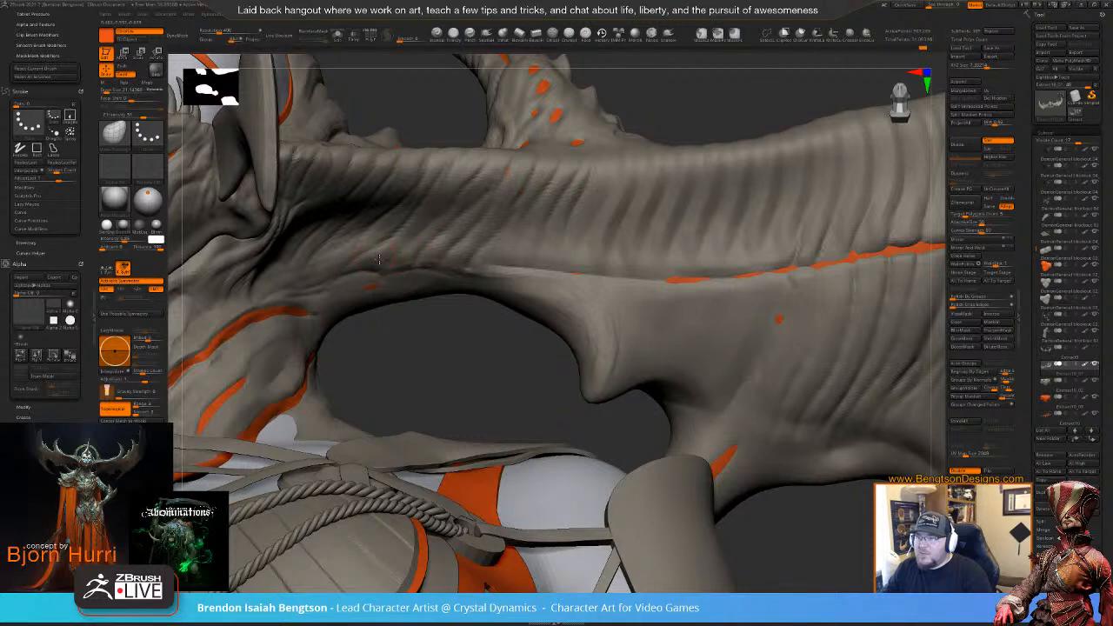
left_click_drag(436, 355, 510, 216)
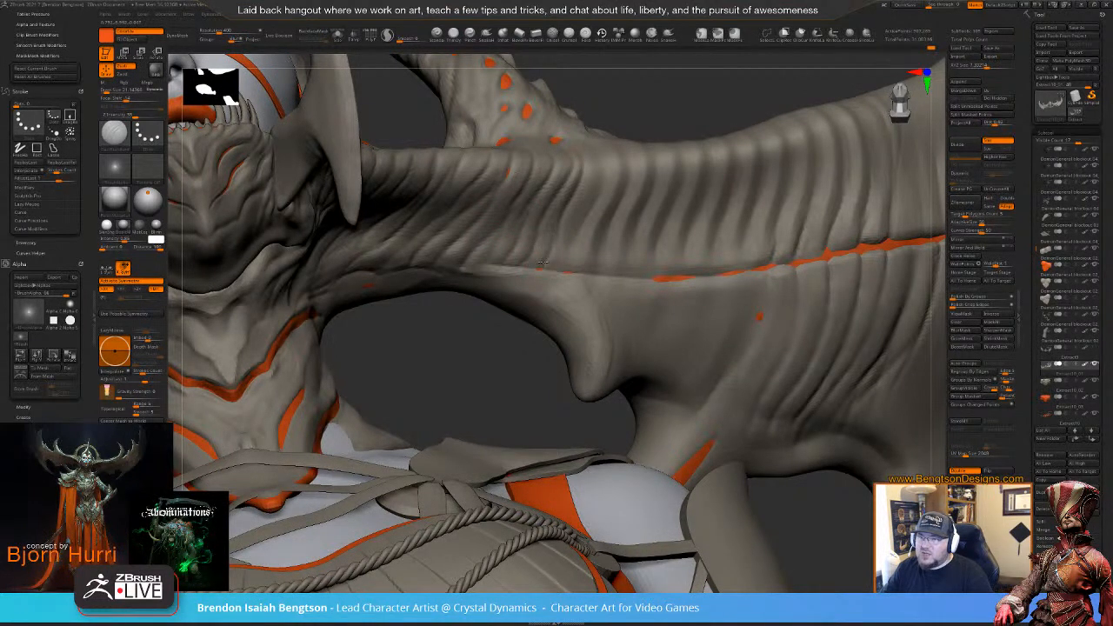
- Nudge the ridges beside the orange groove at the halo ring's crest with the Move Topological brush, and switch back to Dam Standard
mouse_move(510, 392)
left_mouse_down("alt")
mouse_move(511, 186)
mouse_move(567, 178)
mouse_move(572, 138)
mouse_move(608, 139)
mouse_move(584, 142)
mouse_move(596, 143)
mouse_move(601, 173)
mouse_move(646, 117)
mouse_move(603, 224)
left_mouse_up("alt")
key("f")
left_click_drag(640, 179, 490, 310)
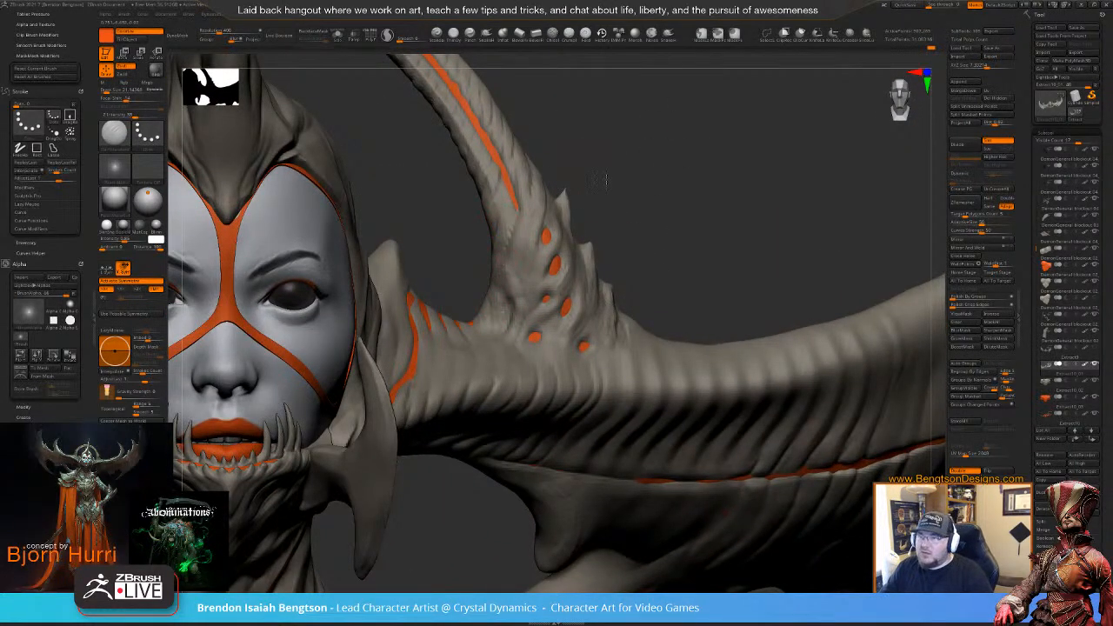
mouse_move(525, 210)
left_mouse_down()
mouse_move(588, 172)
mouse_move(491, 188)
left_mouse_up()
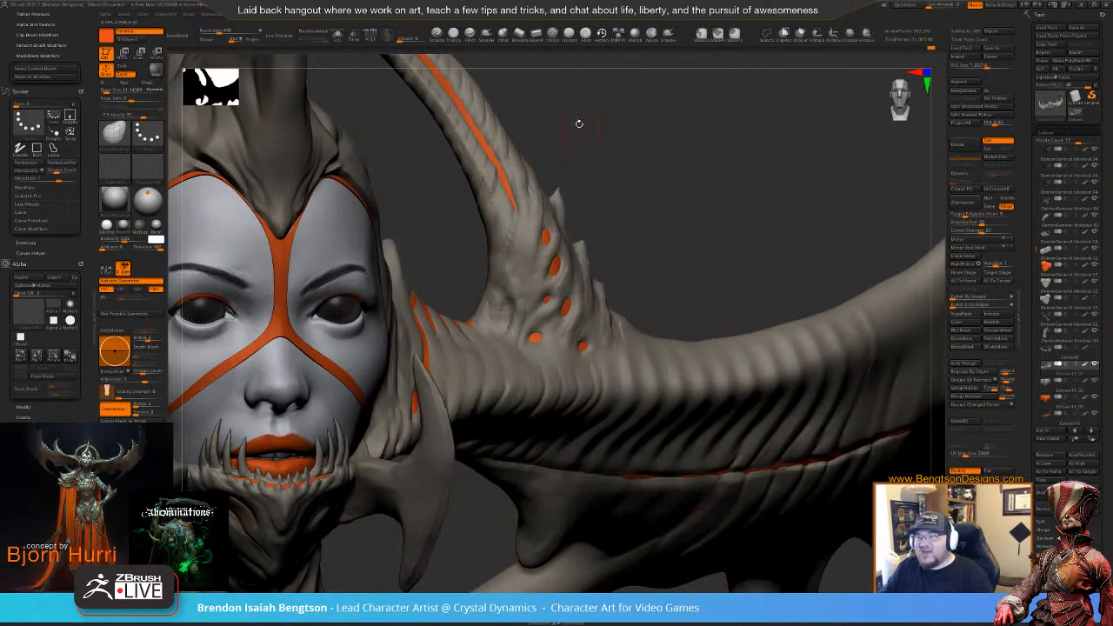
mouse_move(579, 123)
left_mouse_down()
mouse_move(583, 219)
mouse_move(484, 174)
left_mouse_up()
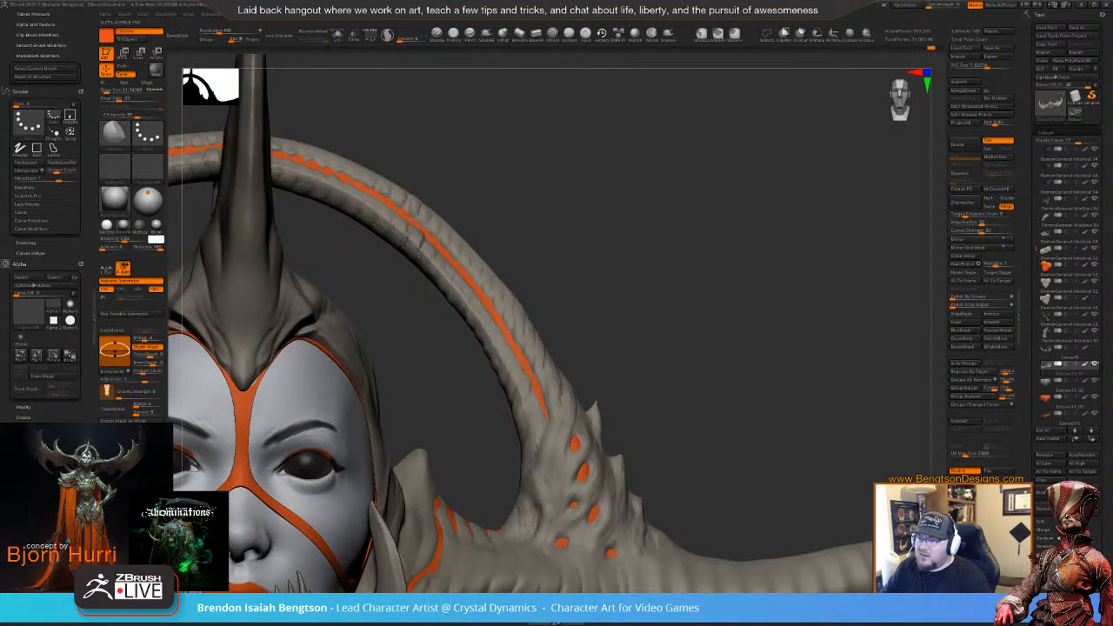
left_click_drag(461, 308, 495, 252)
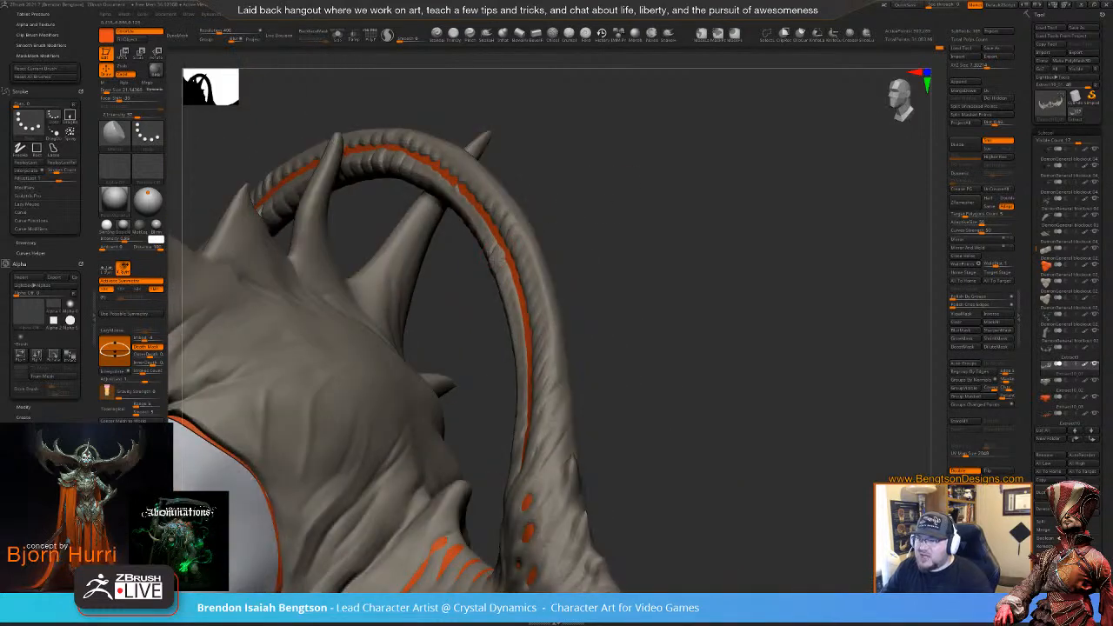
mouse_move(496, 247)
right_mouse_down()
mouse_move(565, 129)
mouse_move(397, 139)
mouse_move(450, 166)
mouse_move(435, 218)
mouse_move(391, 284)
right_mouse_up()
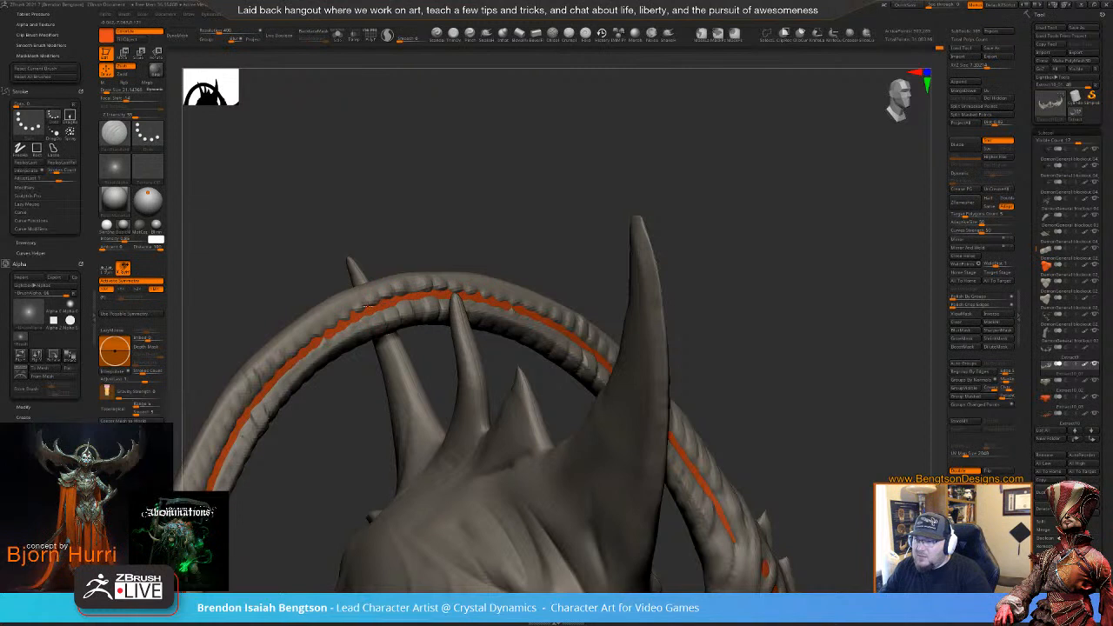
key("b")
key("m")
key("t")
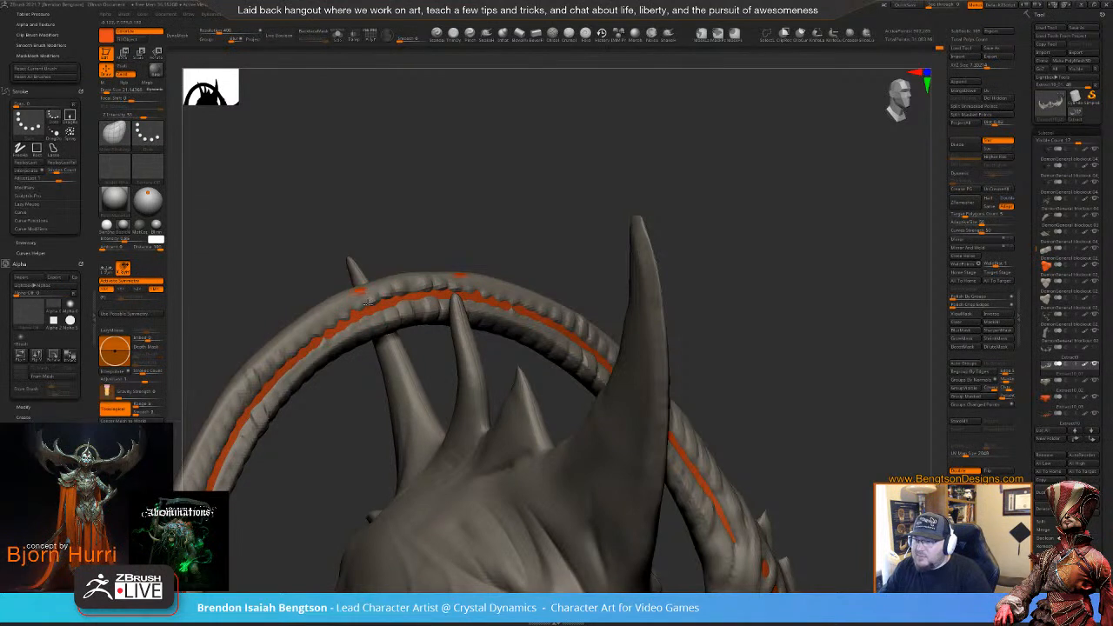
left_click_drag(401, 234, 357, 311)
key("space")
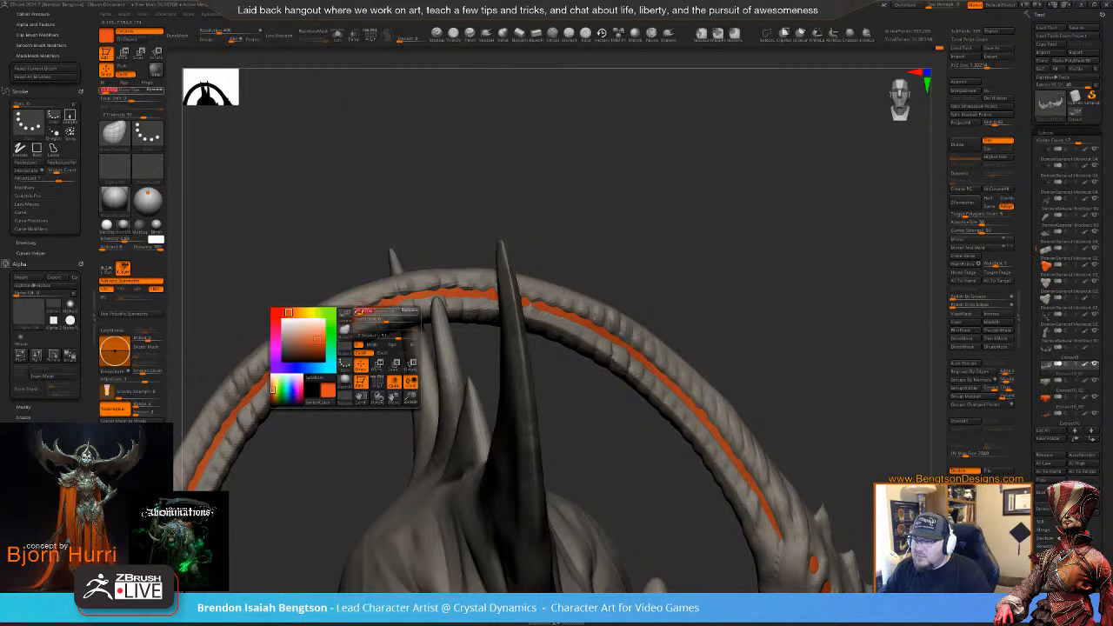
key("b")
key("d")
key("s")
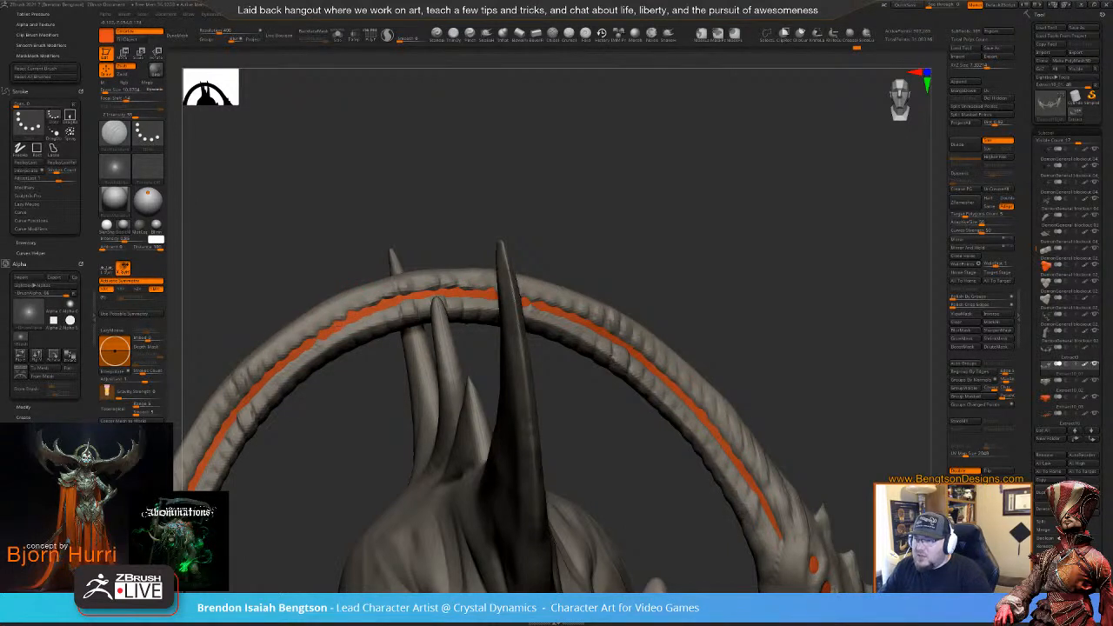
- Examine the horns, halo ring and armor from several angles, ending with the whole character from the front
left_click_drag(343, 437, 484, 220, "alt")
left_click_drag(487, 308, 510, 191, "alt")
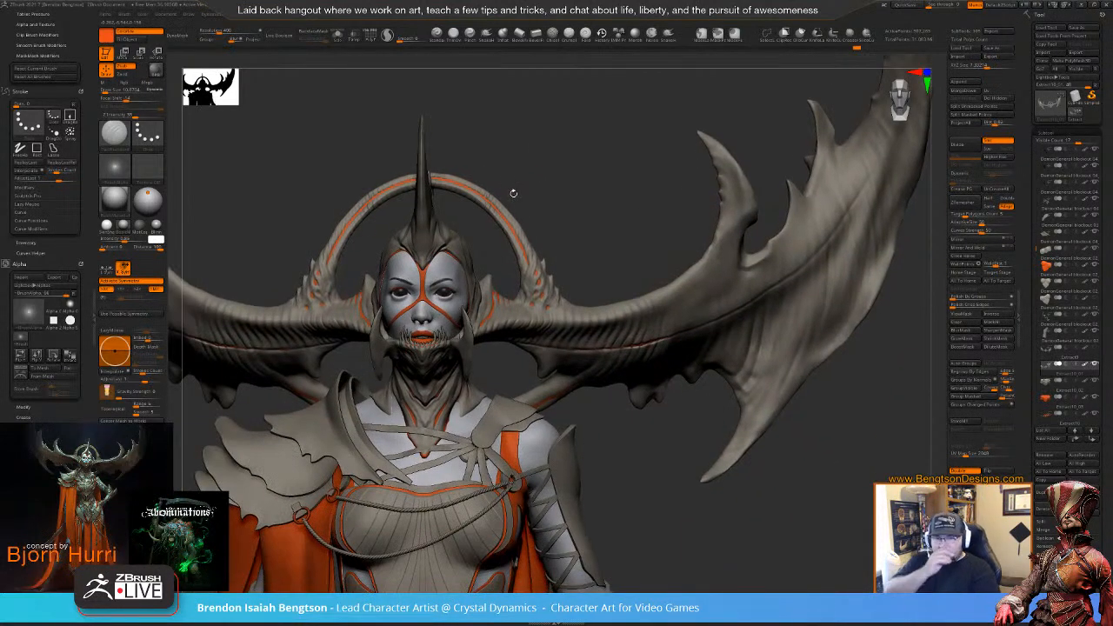
left_click_drag(553, 254, 686, 448, "alt")
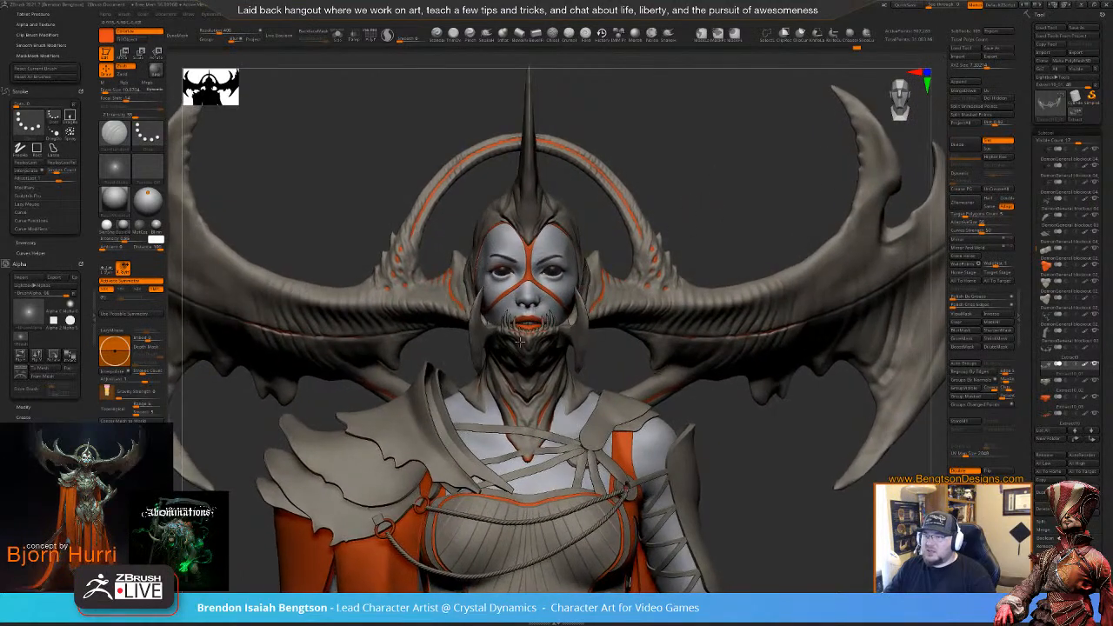
left_click_drag(706, 198, 565, 292)
left_click_drag(172, 280, 183, 223)
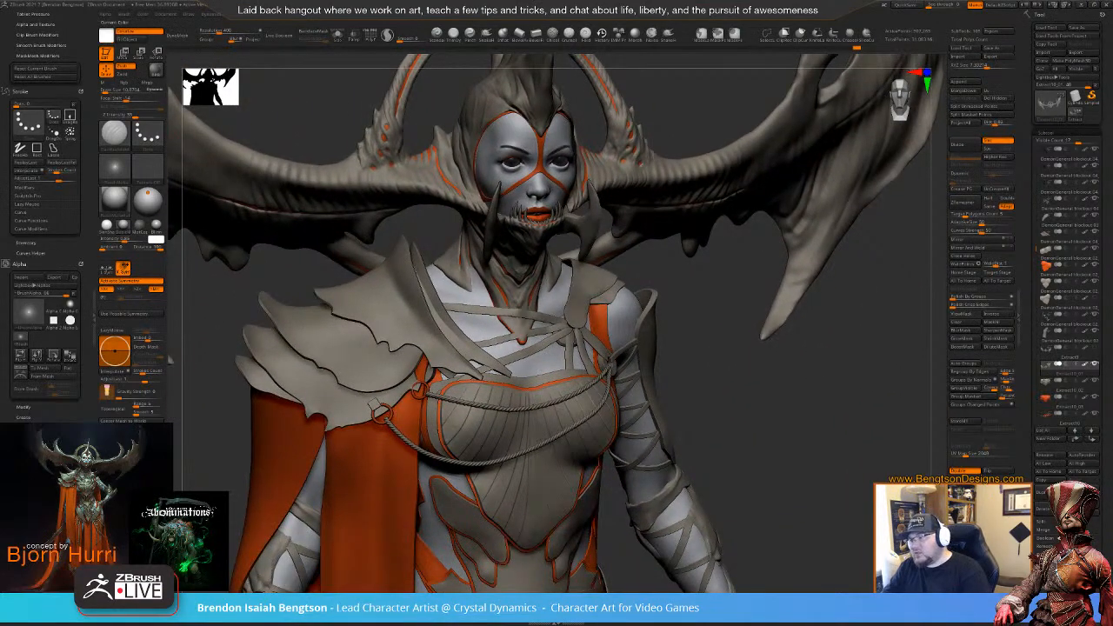
key("shift")
left_click_drag(783, 396, 795, 406, "shift")
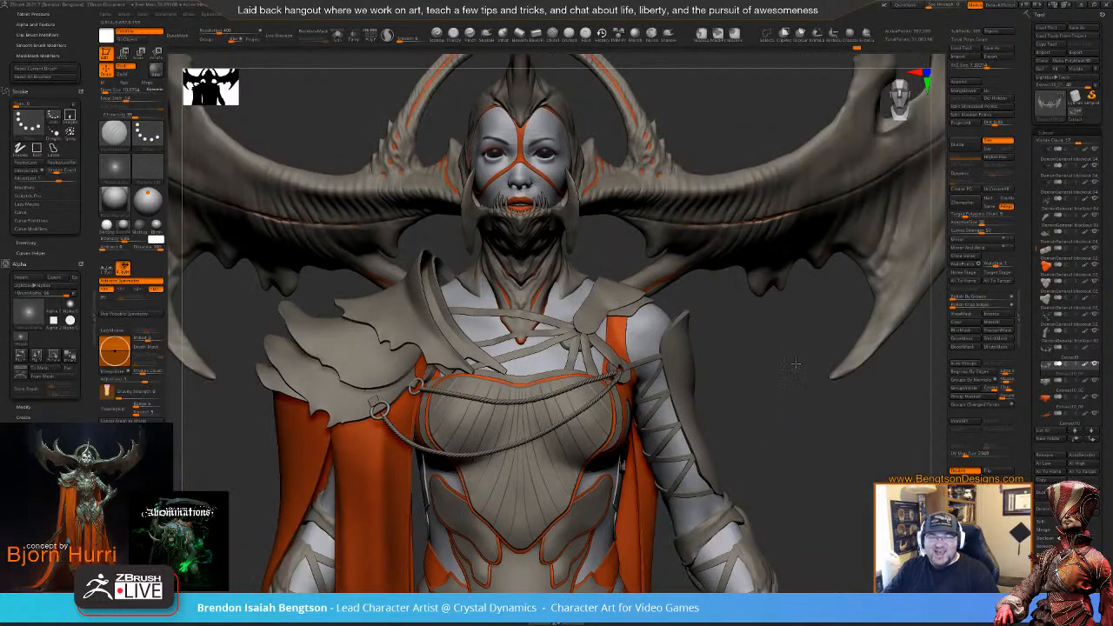
right_click_drag(795, 367, 765, 354, "ctrl")
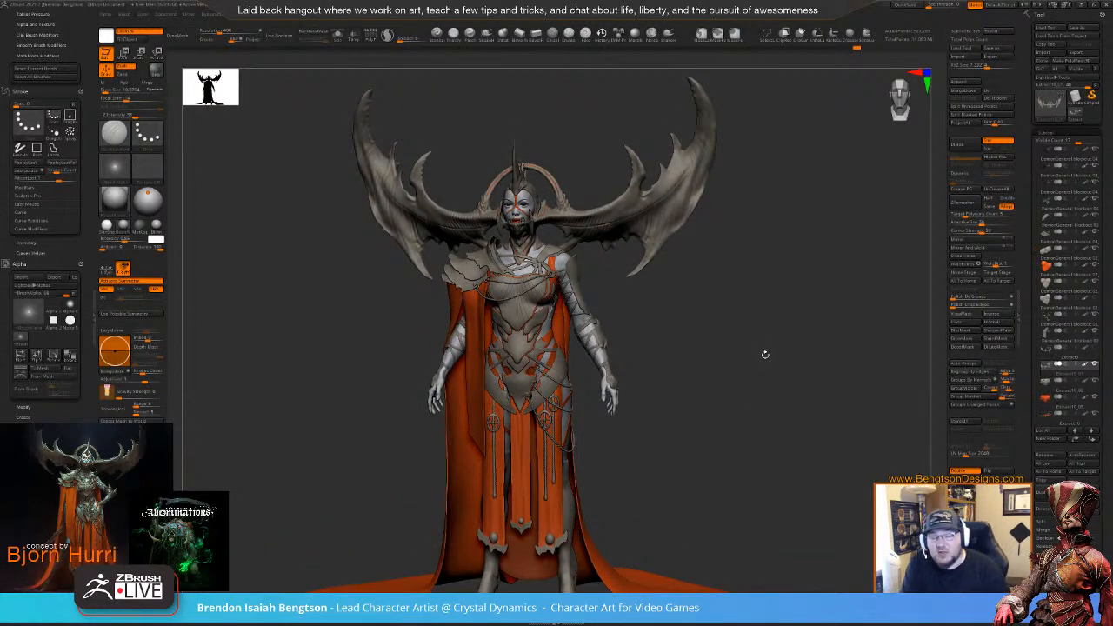